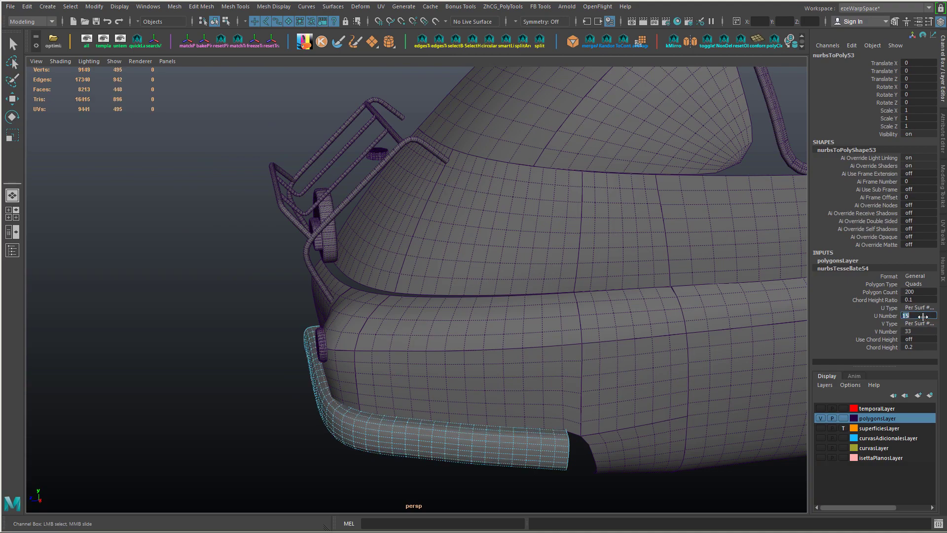
- Select the thin placeholder mesh of the tire and set its tessellation to U Number 12 and V Number 41
left_click_drag(389, 335, 459, 338, "alt")
left_click(457, 338)
left_click(881, 317)
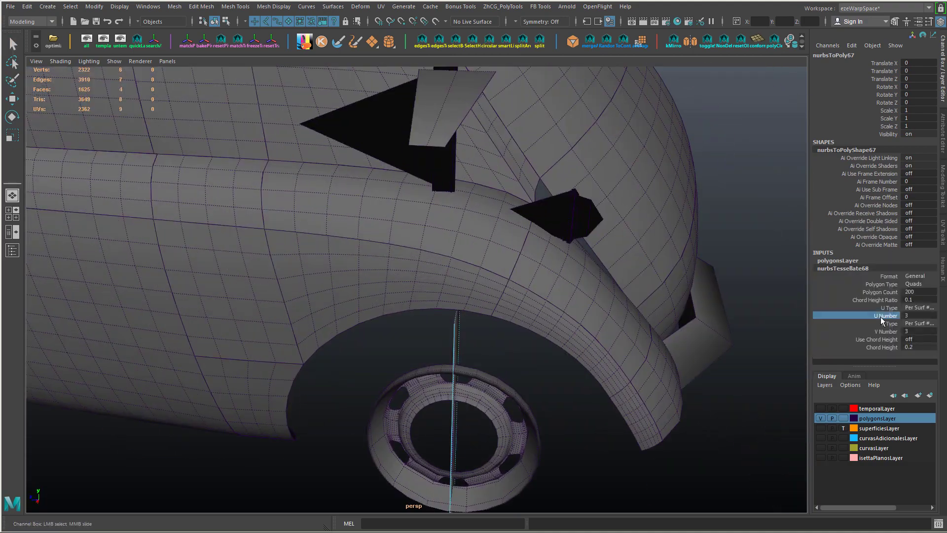
left_click(885, 331, "ctrl")
middle_click_drag(885, 331, 908, 347)
type("35")
key("Return")
left_click_drag(614, 362, 604, 318, "alt")
middle_click_drag(604, 318, 587, 239, "alt")
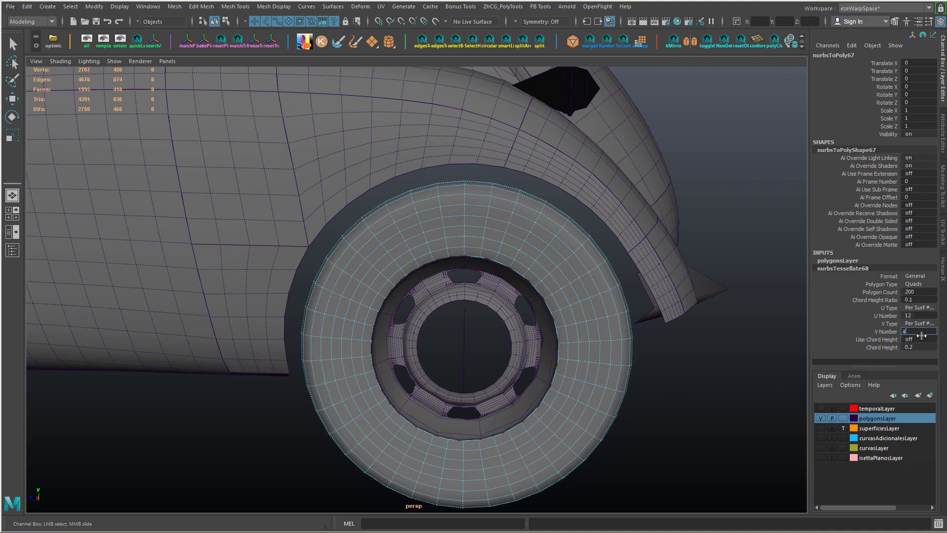
- Select the wheel rim and raise its tessellation U Number and V Number together to 32
left_click(552, 378)
mouse_move(551, 377)
left_mouse_down("alt")
mouse_move(605, 333)
mouse_move(541, 383)
left_mouse_up("alt")
right_click_drag(542, 382, 600, 370, "alt")
left_click(852, 269)
left_click(885, 316)
left_click(886, 331, "ctrl")
middle_click_drag(444, 341, 528, 346)
left_click_drag(528, 347, 560, 330, "alt")
right_click_drag(560, 330, 567, 313, "alt")
left_click_drag(567, 313, 528, 341, "alt")
left_click_drag(484, 295, 522, 296, "alt")
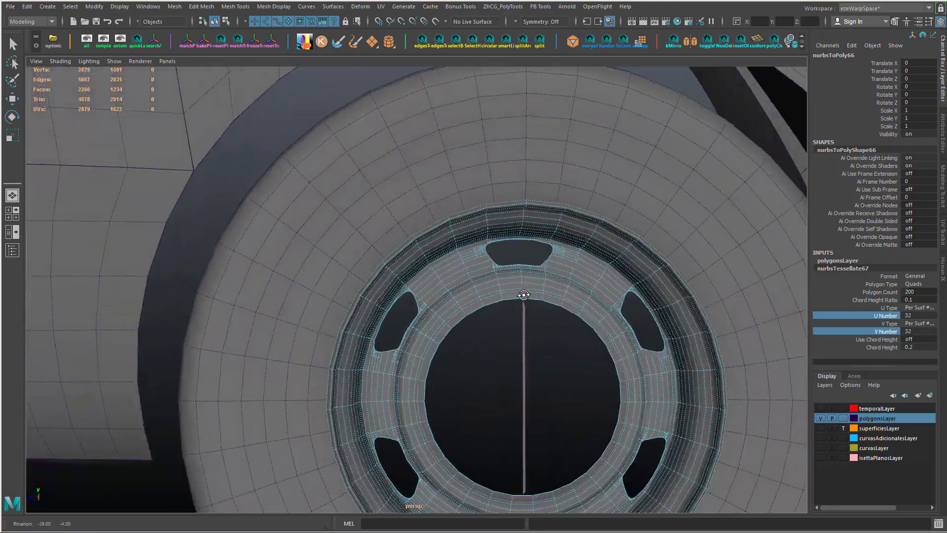
- Set the wheel rim's tessellation V Number to 41, keeping both tessellation types per surface
middle_click_drag(521, 296, 439, 320, "alt")
right_click_drag(439, 319, 566, 332, "alt")
left_click(920, 308)
left_click(925, 323)
left_click_drag(566, 332, 590, 335, "alt")
right_click_drag(589, 335, 558, 291, "alt")
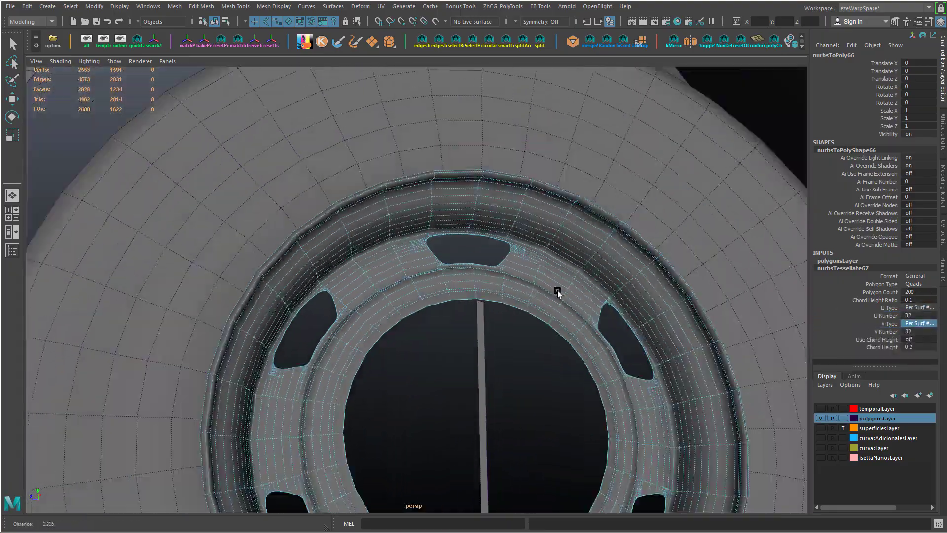
left_click_drag(558, 292, 498, 350, "alt")
right_click_drag(499, 350, 413, 412, "alt")
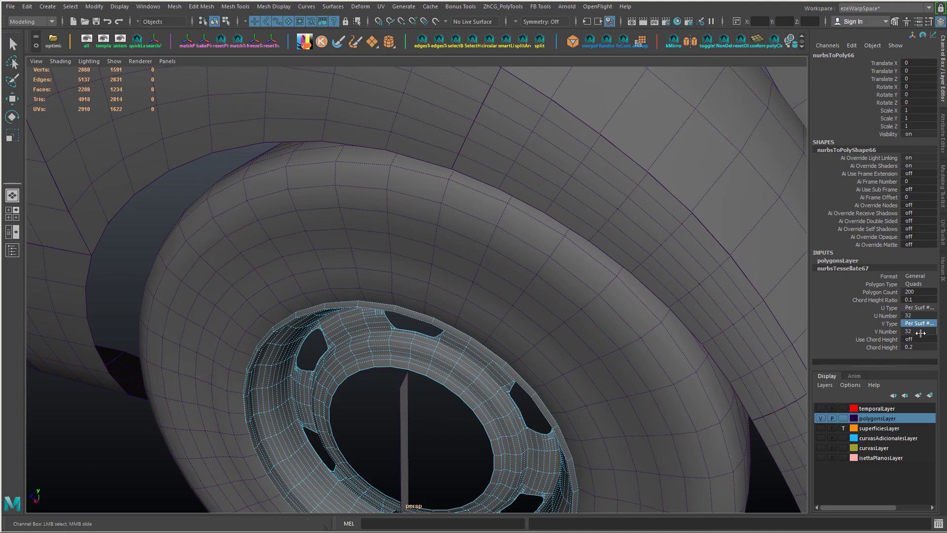
left_click_drag(498, 345, 562, 316, "alt")
key("Return")
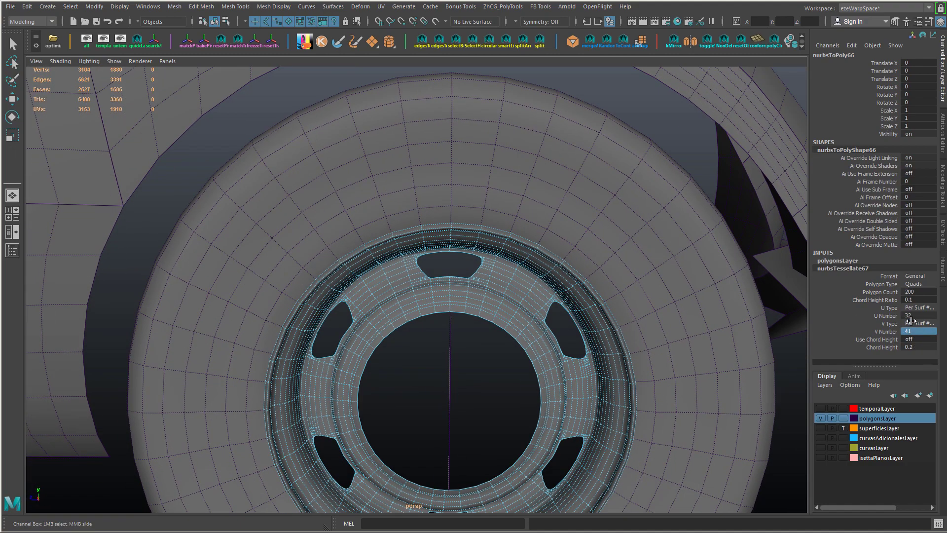
- Try a U Number of 20 on the wheel rim and set it back to 32
key("Return")
right_click_drag(444, 318, 513, 303, "alt")
left_click_drag(513, 303, 486, 292, "alt")
type("15")
key("Return")
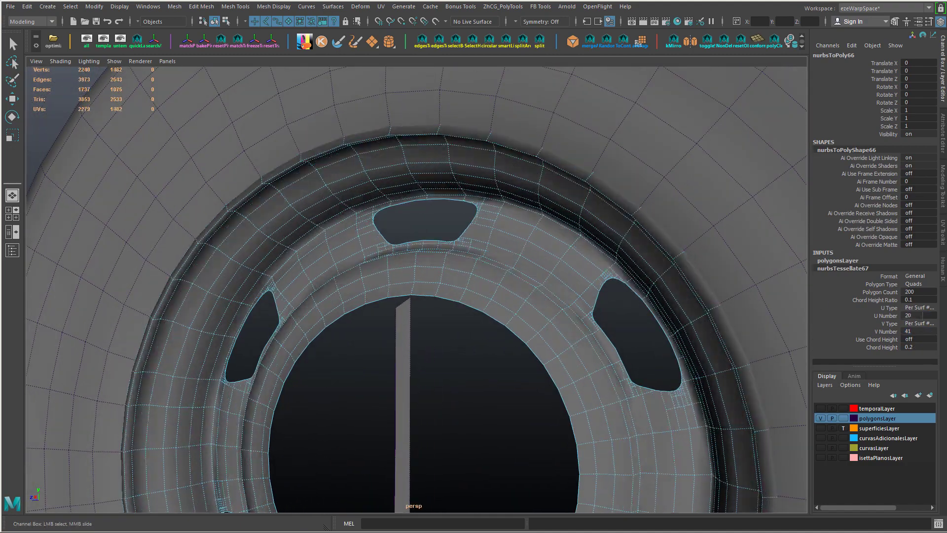
type("8")
key("Return")
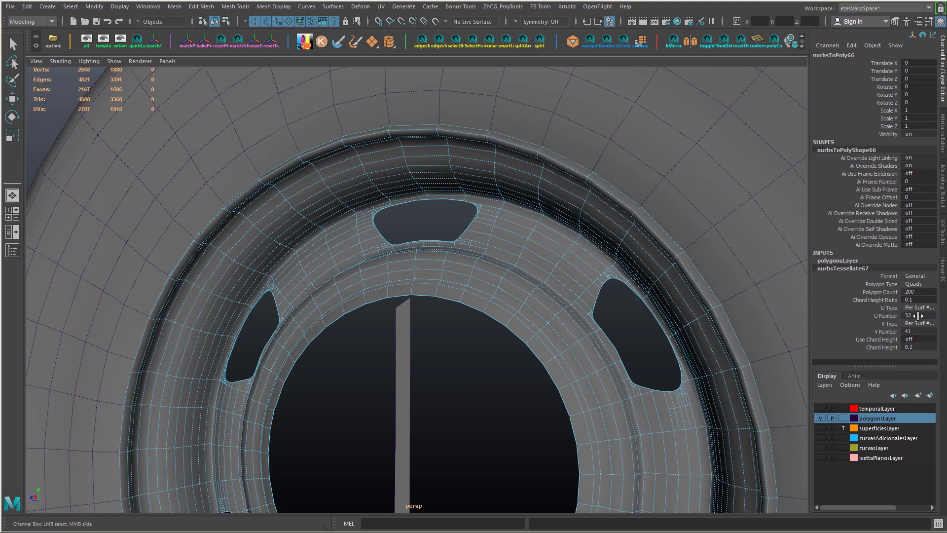
- Try tessellating the wheel rim per span of isoparms in U and V, with U Number 3 and V Number 5
left_click(916, 308)
left_click(913, 317)
left_click(912, 336)
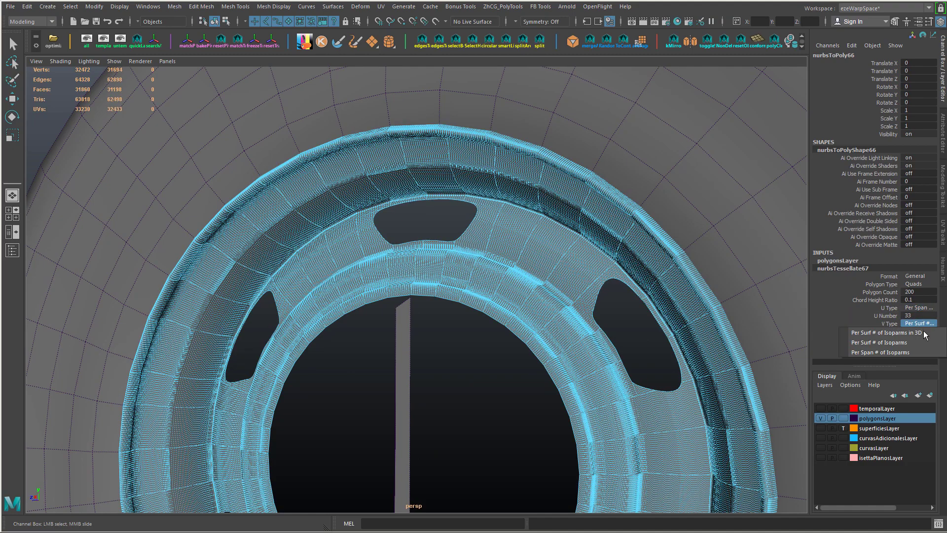
type("2")
key("Return")
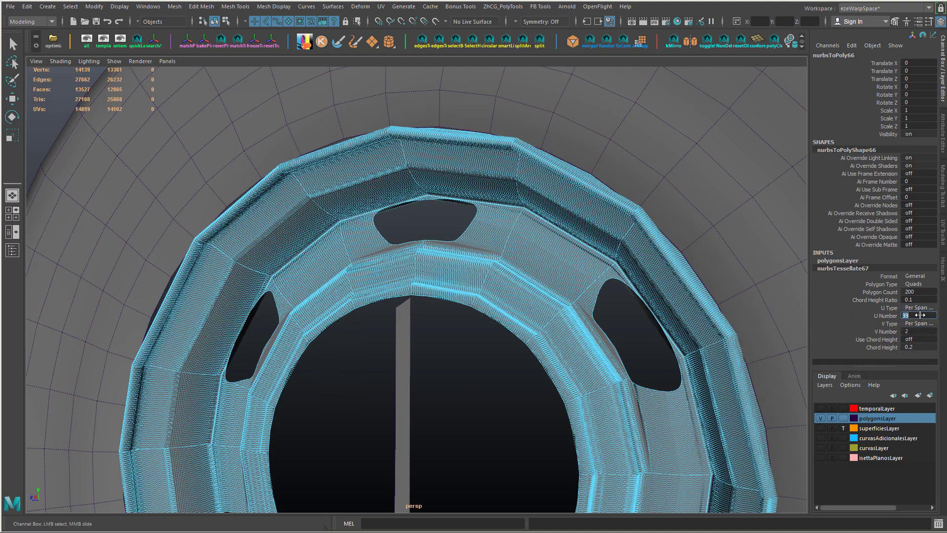
type("3")
key("Return")
left_click(918, 331)
type("5")
key("Return")
scroll(415, 278, "down", 3)
left_click_drag(412, 277, 440, 285, "alt")
- Undo the per-span tessellation changes on the wheel rim
key("ctrl+z")
key("ctrl+z")
key("ctrl+z")
key("ctrl+z")
key("ctrl+z")
- Set the wheel rim's tessellation to U Number 31 and V Number 45
left_click_drag(653, 382, 610, 338, "alt")
left_click(927, 316)
type("31")
key("Return")
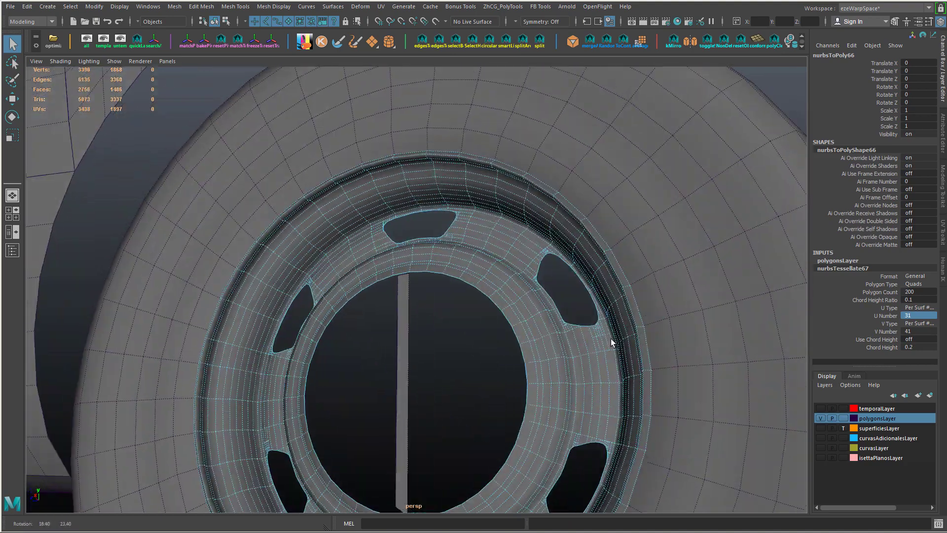
type("43")
key("Return")
left_click_drag(510, 302, 495, 377, "alt")
middle_click_drag(495, 376, 484, 300, "alt")
left_click(919, 331)
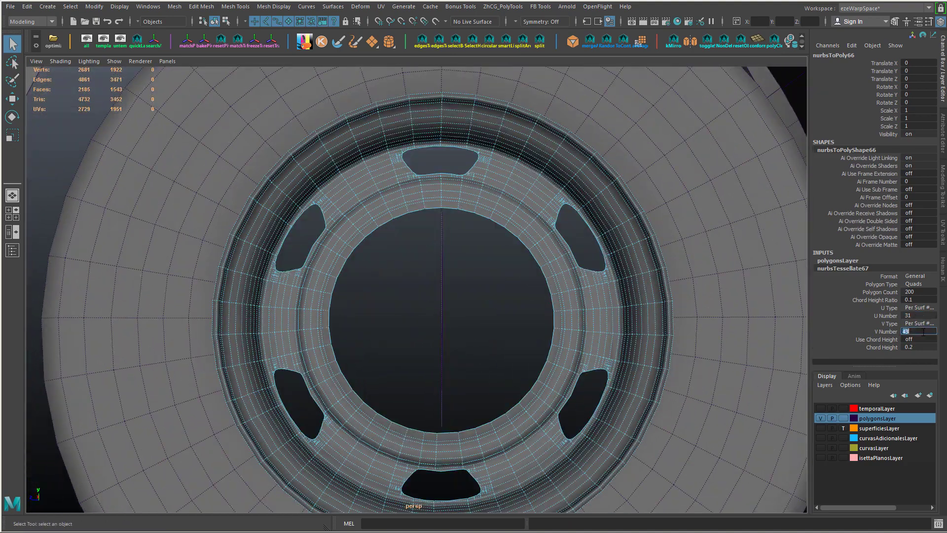
type("45")
key("Return")
- Select the tire and set its tessellation to U Number 15 and V Number 45
right_click_drag(631, 301, 562, 293, "alt")
left_click(561, 294)
type("15")
key("Return")
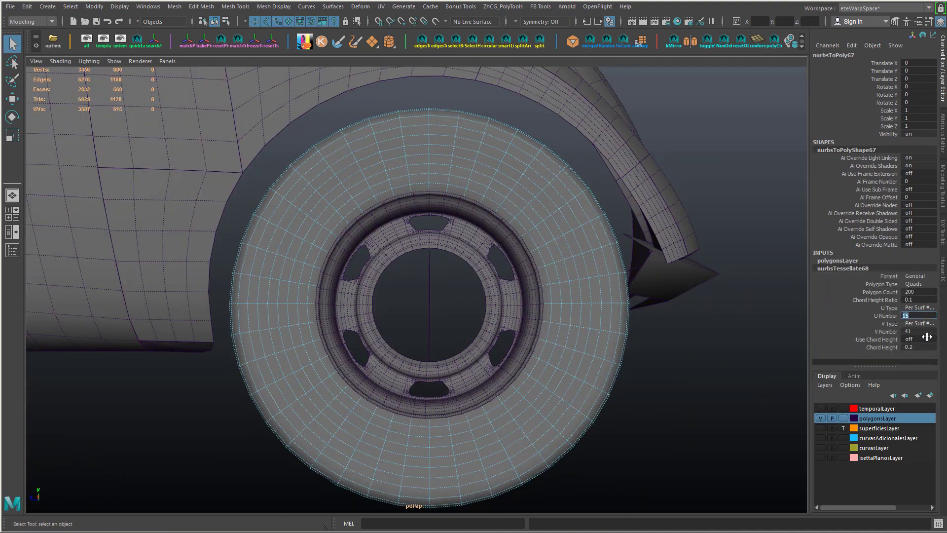
left_click(927, 335)
type("45")
key("Return")
- Select the flat hubcap mesh inside the rim and set its tessellation to U Number 15 and V Number 45
right_click_drag(459, 308, 471, 315, "alt")
left_click_drag(472, 315, 389, 342, "alt")
left_click(389, 340)
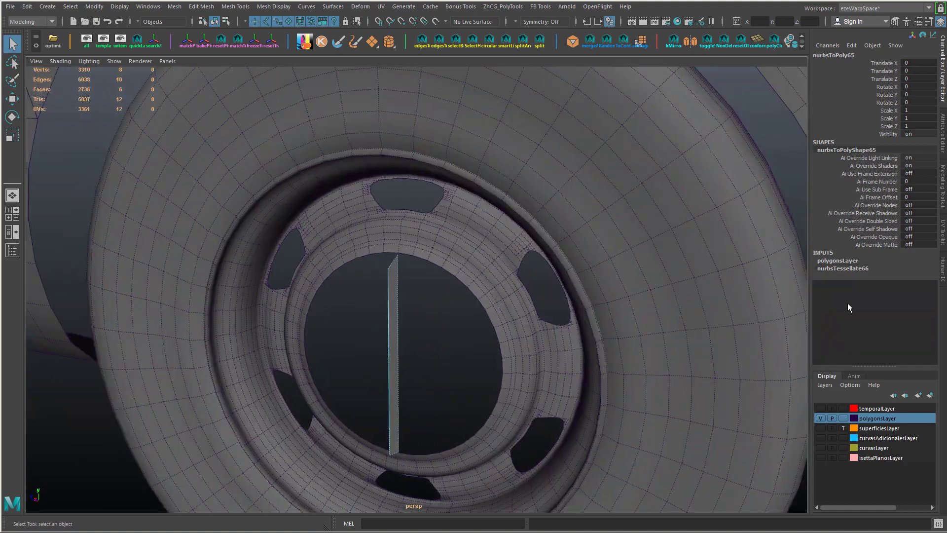
left_click(918, 314)
type("45")
key("Return")
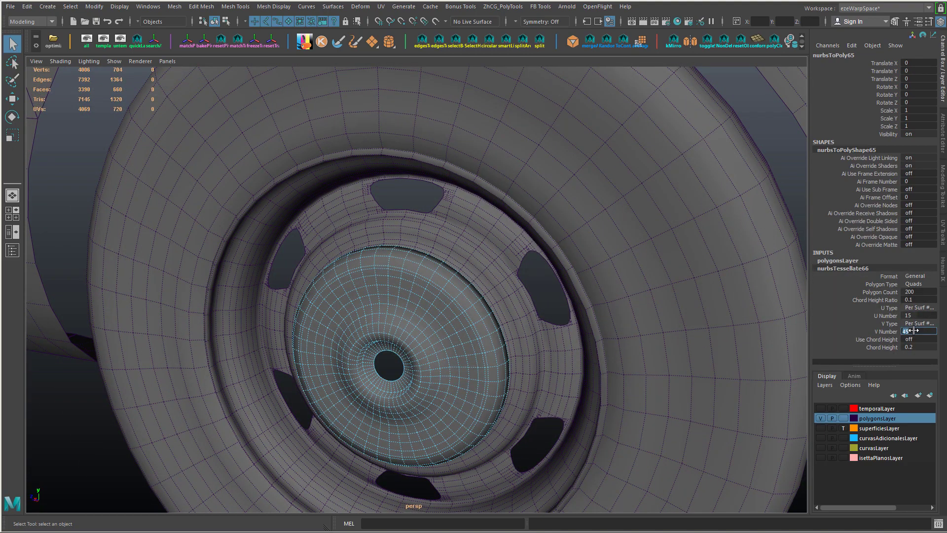
- Set the hubcap's U Number to 19 and deselect it
left_click_drag(537, 345, 412, 315, "alt")
right_click_drag(412, 315, 503, 367, "alt")
left_click_drag(503, 367, 494, 316, "alt")
left_click(915, 315)
type("19")
key("Return")
key("Return")
left_click_drag(542, 296, 609, 254, "alt")
scroll(670, 280, "down", 8)
left_click(656, 444)
- Select the black placeholder mesh of the headlight housing above the fender and raise its U Number to 32
left_click_drag(656, 443, 543, 385, "alt")
scroll(419, 341, "down", 5)
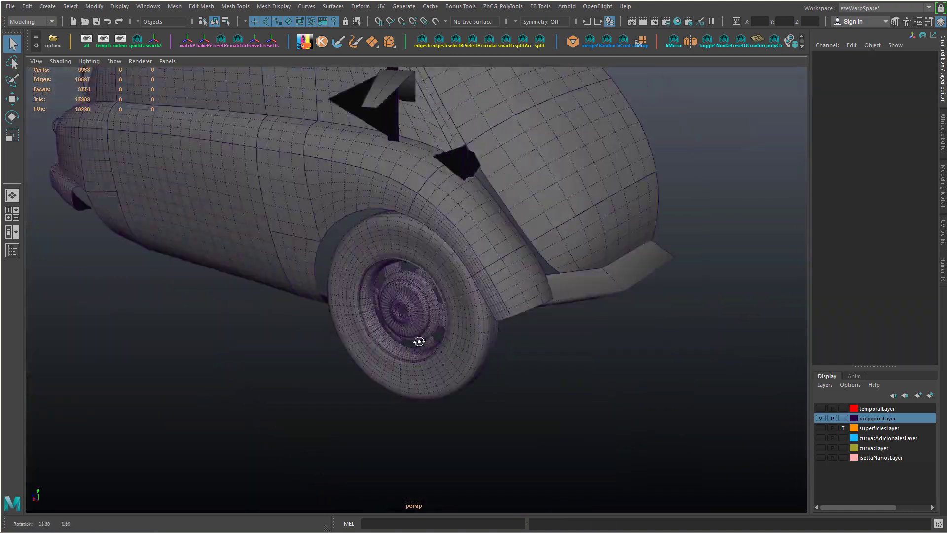
middle_click_drag(419, 340, 467, 439, "alt")
left_click_drag(415, 323, 394, 346, "alt")
scroll(415, 286, "up", 5)
left_click(406, 193)
left_click(842, 269)
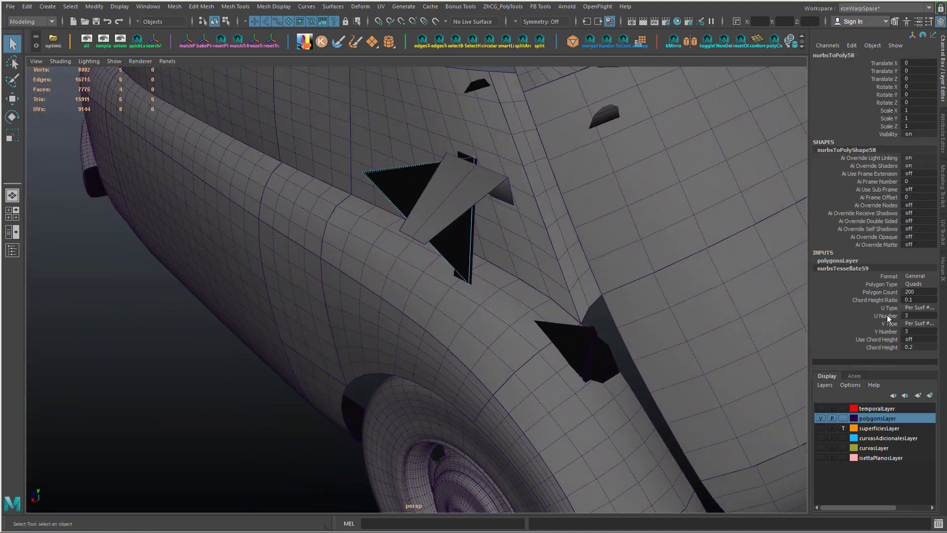
left_click(889, 335, "ctrl")
middle_click_drag(261, 312, 310, 311)
mouse_move(311, 311)
left_mouse_down("alt")
mouse_move(365, 294)
mouse_move(304, 301)
left_mouse_up("alt")
scroll(304, 301, "up", 2)
- Set the headlight housing's tessellation to U Number 45 and V Number 33
left_click_drag(590, 290, 527, 308, "alt")
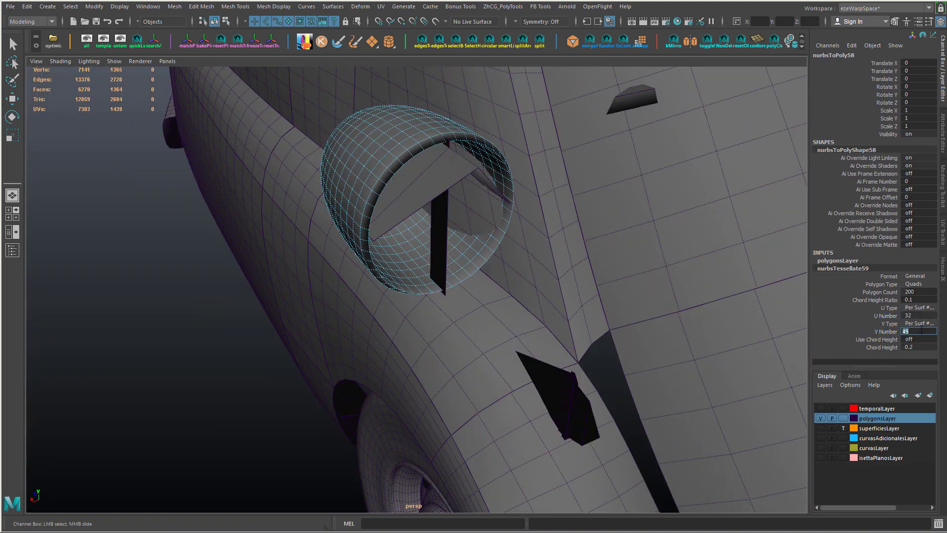
type("45")
key("Return")
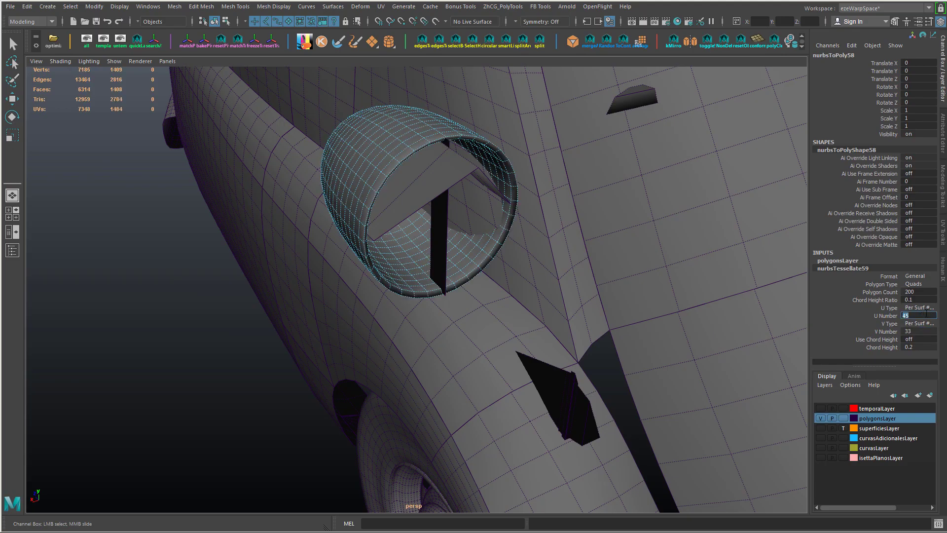
left_click_drag(493, 276, 571, 367, "alt")
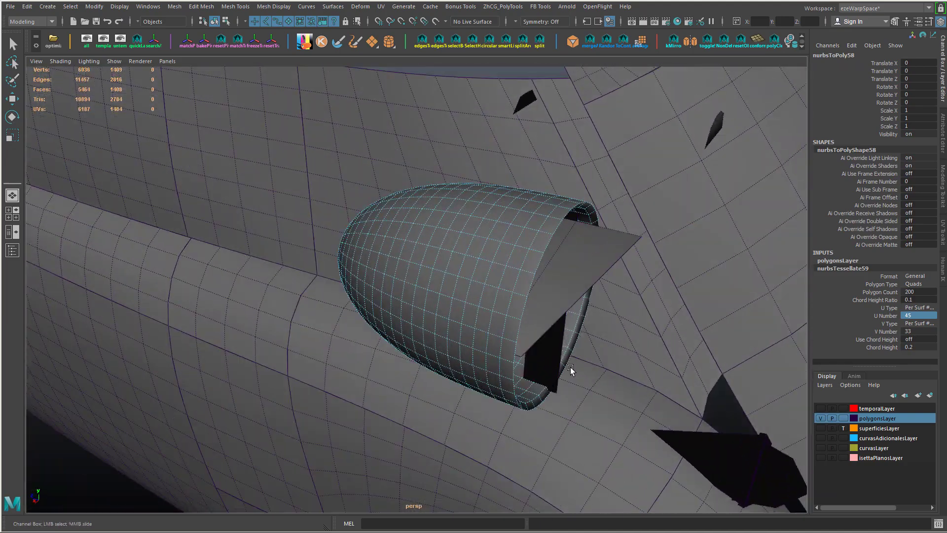
left_click(923, 332)
left_click_drag(651, 321, 602, 324, "alt")
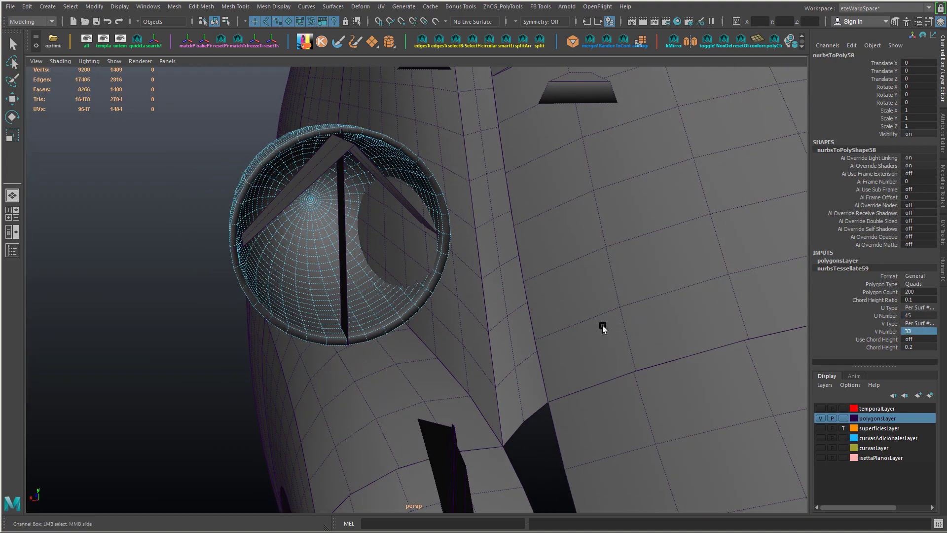
- Select the angular visor mesh inside the headlight and set its tessellation to U Number 15 and V Number 7
left_click_drag(547, 311, 553, 345, "alt")
left_click(395, 244)
left_click(871, 269)
type("15")
key("Return")
left_click(911, 332)
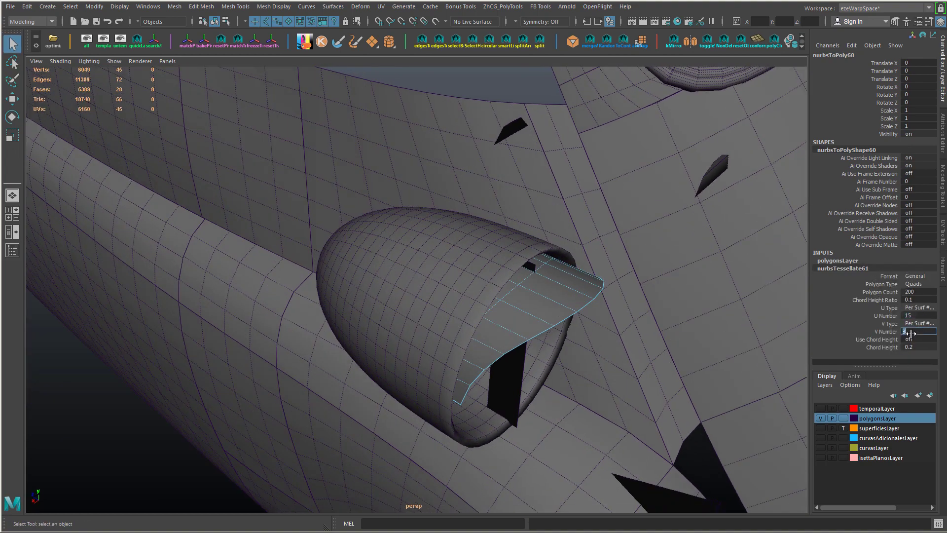
key("Return")
left_click_drag(714, 342, 656, 330, "alt")
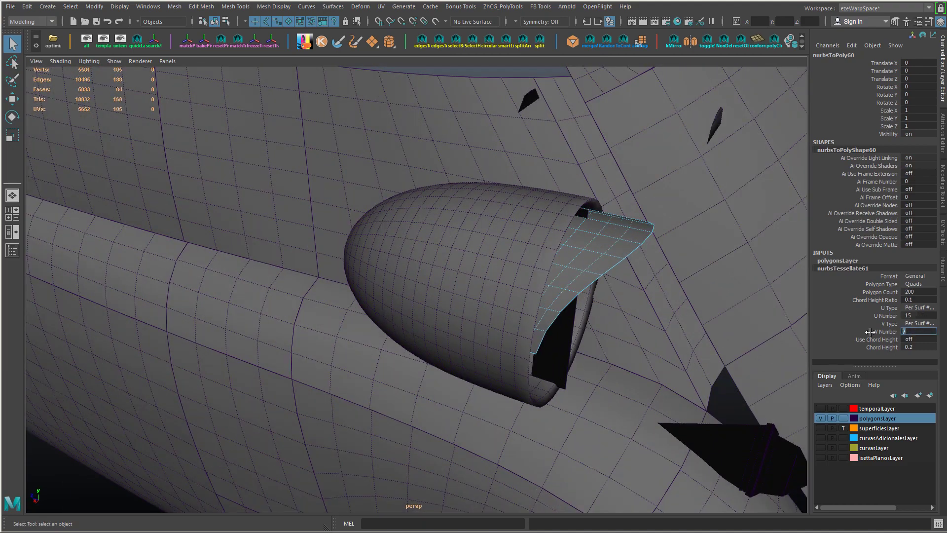
left_click_drag(690, 340, 424, 253, "alt")
left_click(910, 332)
- Select the vertical strip mesh of the headlight ring and set its tessellation to U Number 33 and V Number 45
left_click(425, 252)
left_click(357, 291)
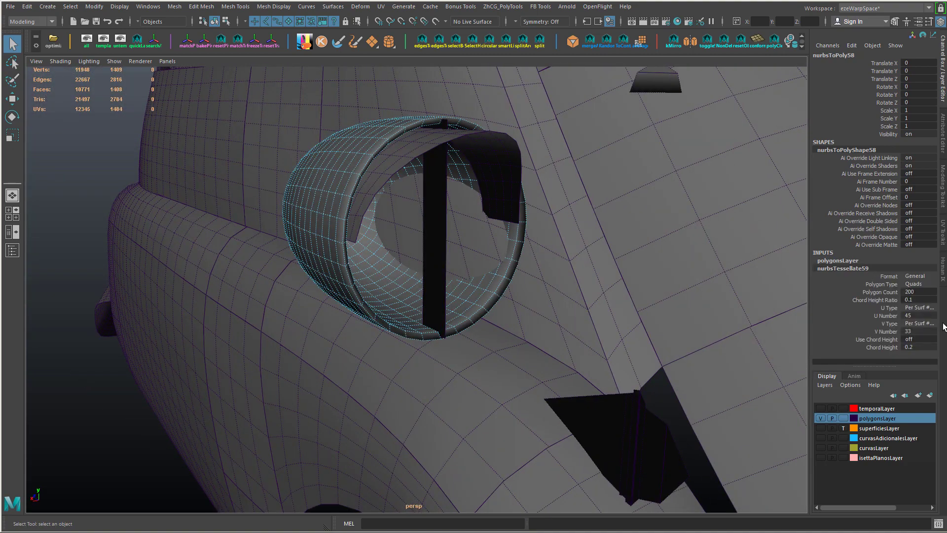
left_click(436, 273)
left_click(855, 269)
left_click(921, 315)
type("55")
key("Return")
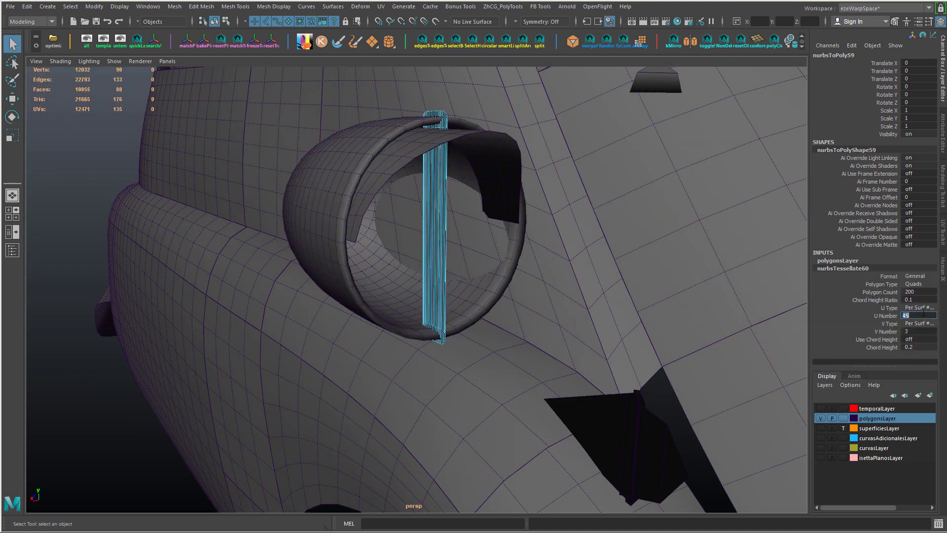
type("33")
key("Return")
- Try a U Number of 45 on the headlight ring and set it back to 33
left_click(506, 241)
left_click_drag(506, 240, 415, 424, "alt")
left_click(848, 269)
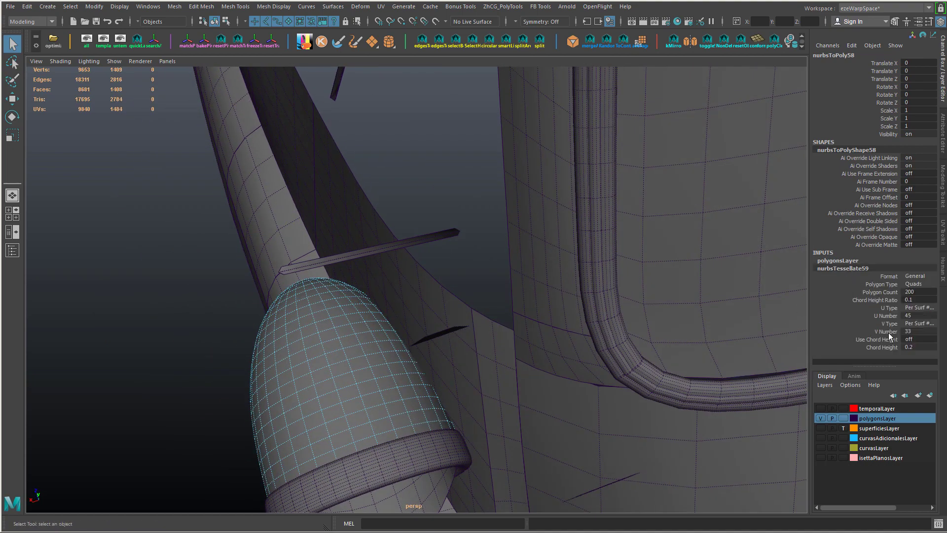
left_click(443, 450)
left_click(875, 270)
left_click(926, 308)
left_click(926, 316)
left_click(923, 324)
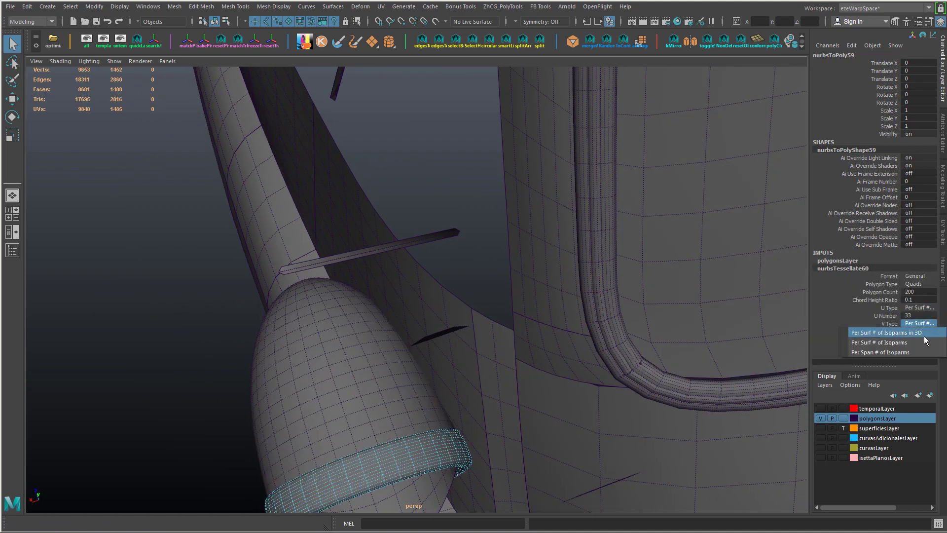
left_click(922, 334)
left_click(922, 316)
left_click_drag(643, 362, 575, 359, "alt")
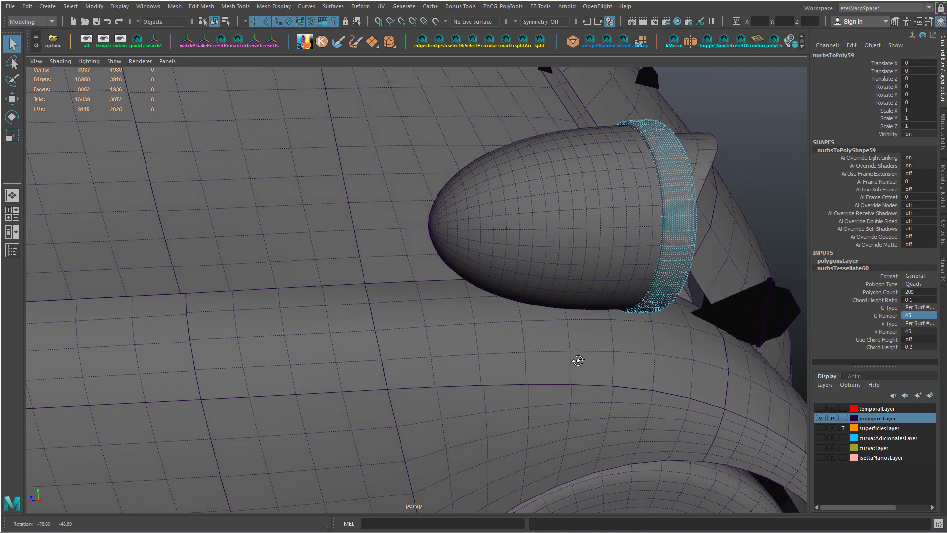
right_click_drag(575, 360, 825, 362, "alt")
type("33")
key("Return")
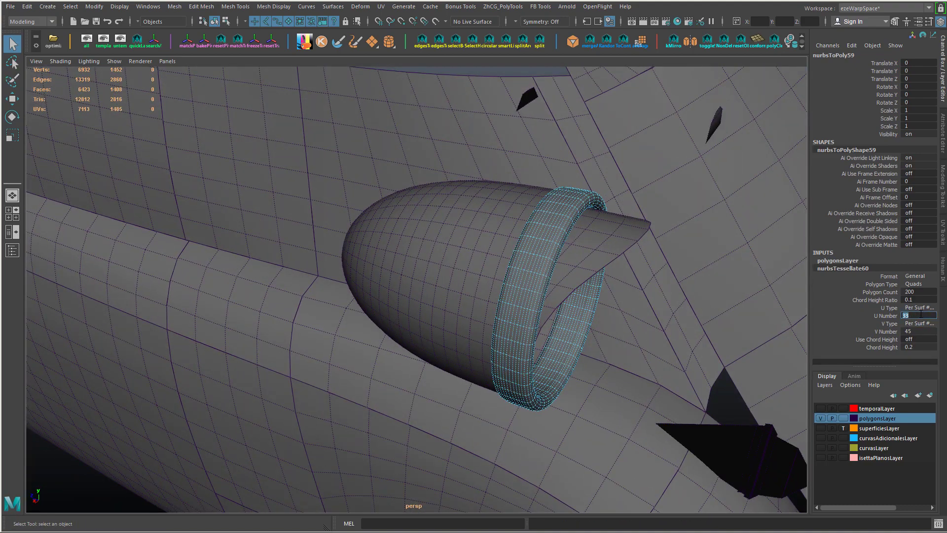
- Reduce the headlight ring's tessellation U Number to 19
type("25")
key("Return")
type("19")
key("Return")
left_click_drag(681, 252, 575, 316, "alt")
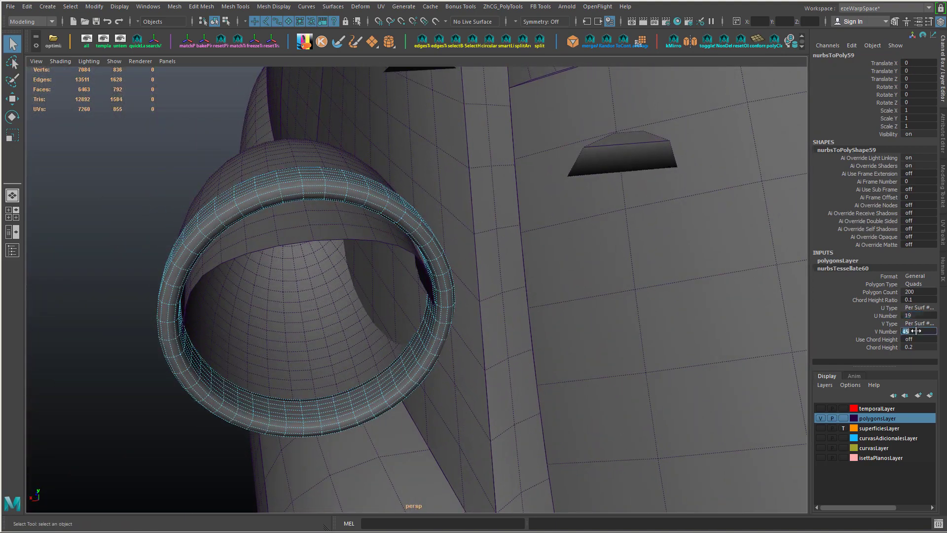
- Select the headlight housing and reduce its tessellation U Number to 39
left_click(322, 156)
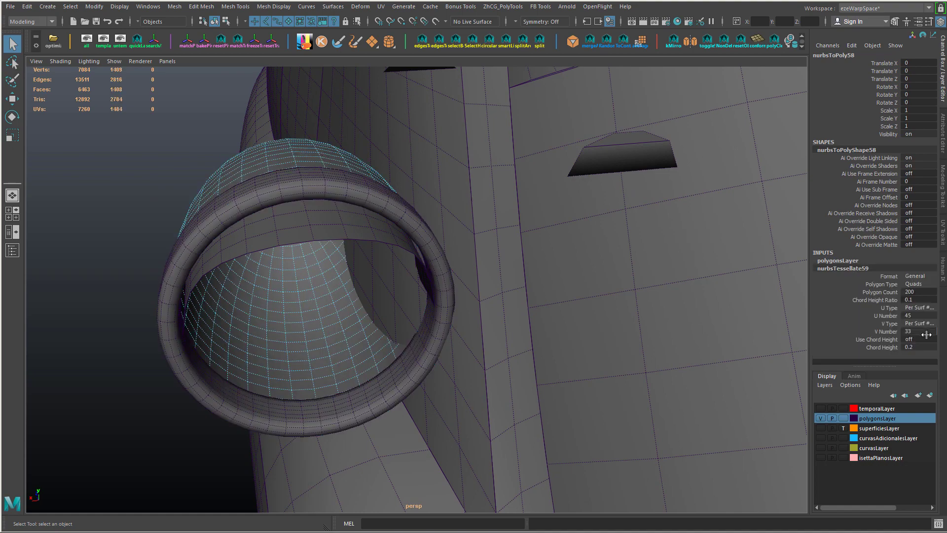
type("413")
key("Return")
type("4")
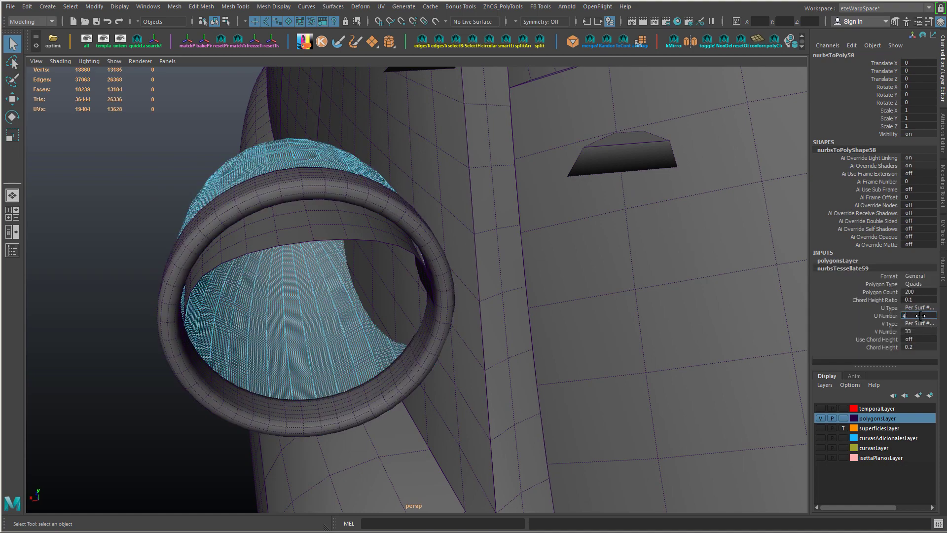
type("1")
key("Return")
left_click_drag(768, 313, 589, 324, "alt")
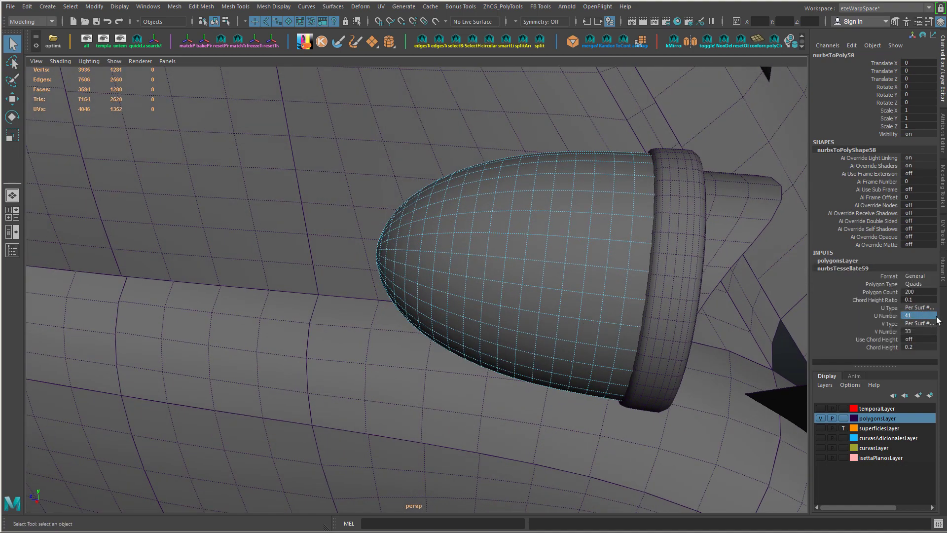
type("39")
key("Return")
left_click_drag(796, 297, 696, 310, "alt")
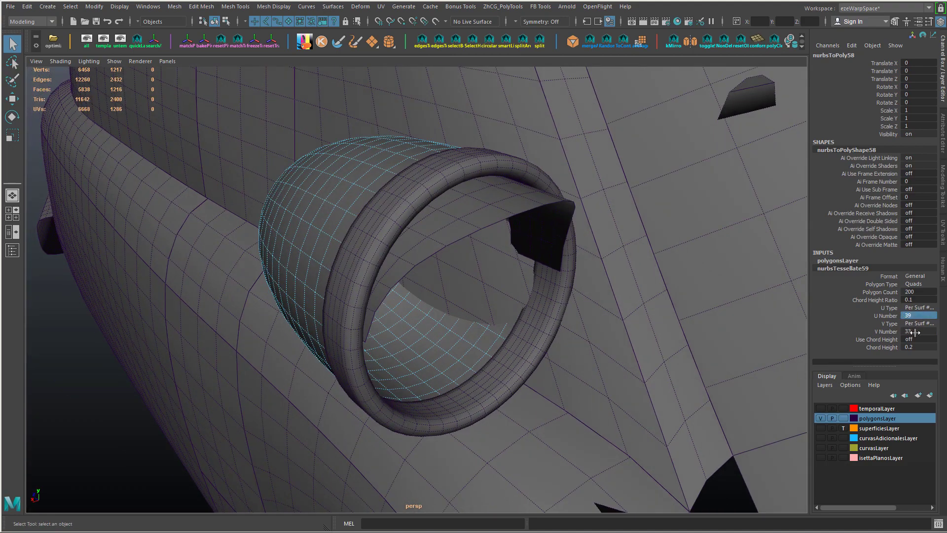
- Select the headlight ring and set its tessellation V Number to 33
left_click_drag(496, 318, 463, 345, "alt")
left_click(373, 228)
left_click(854, 269)
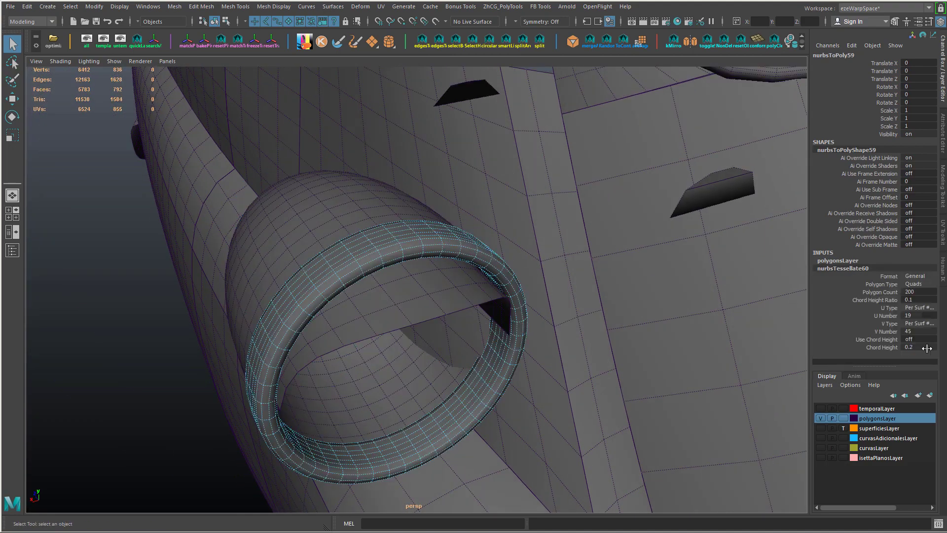
type("33")
key("Return")
- Reduce the headlight ring's tessellation U Number to 15
right_click_drag(429, 315, 316, 316, "alt")
left_click_drag(316, 316, 362, 322, "alt")
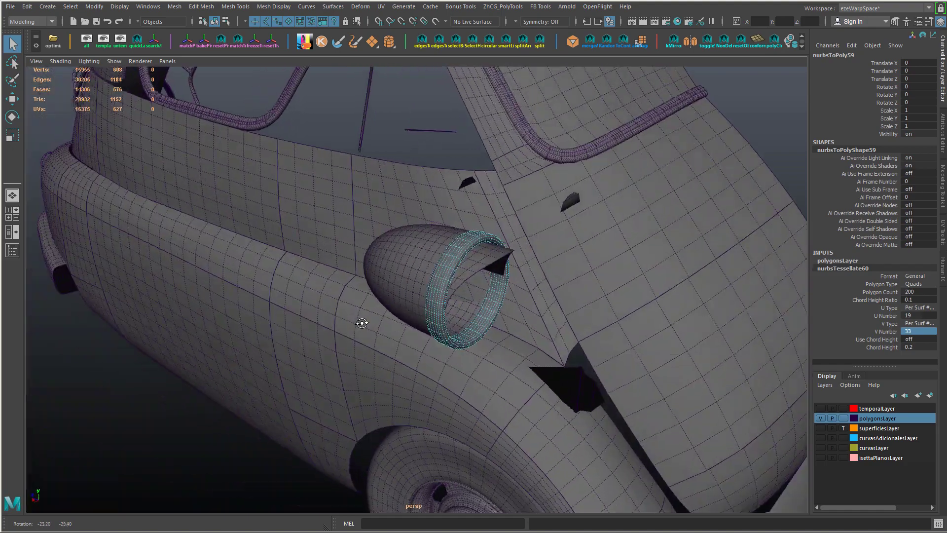
right_click_drag(362, 322, 503, 365, "alt")
left_click_drag(503, 367, 917, 363, "alt")
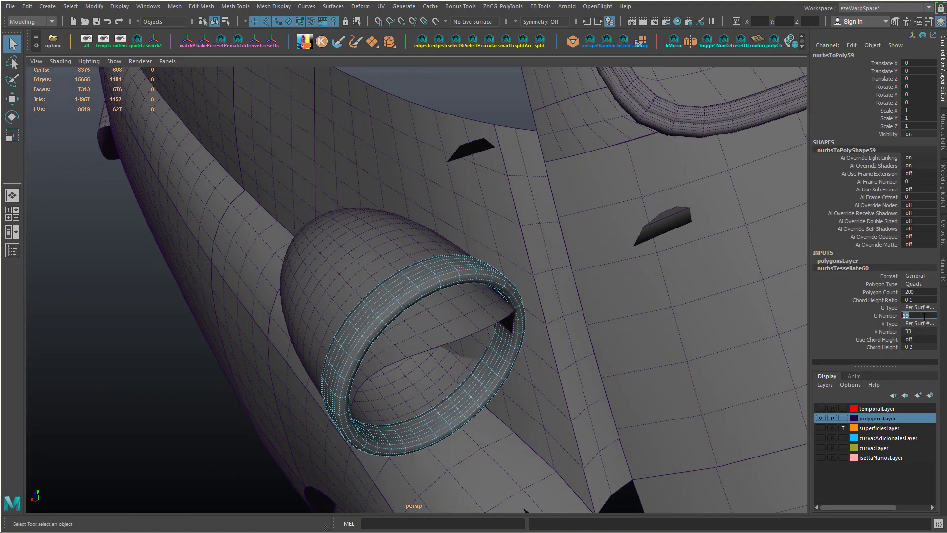
type("15")
key("Return")
mouse_move(498, 335)
left_mouse_down("alt")
mouse_move(522, 334)
mouse_move(562, 302)
mouse_move(492, 321)
mouse_move(500, 325)
left_mouse_up("alt")
key("Return")
- Select the small round fitting above the headlight and raise its tessellation U Number and V Number to 21
mouse_move(661, 320)
left_mouse_down("alt")
mouse_move(582, 327)
mouse_move(658, 315)
left_mouse_up("alt")
left_click(513, 166)
left_click(513, 165)
left_click(848, 269)
left_click(885, 315)
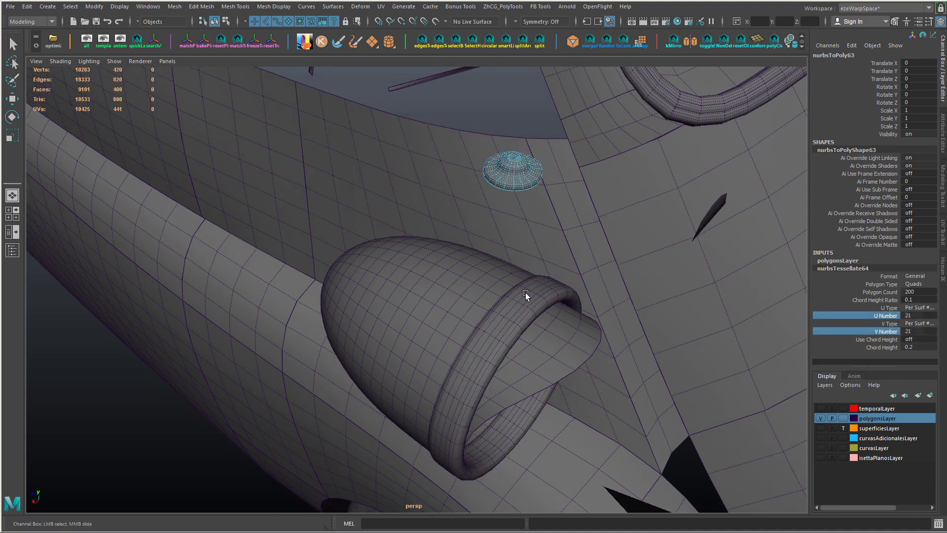
- Set both the U Number and V Number of the small round fitting above the headlight to 33
type("f32")
key("Return")
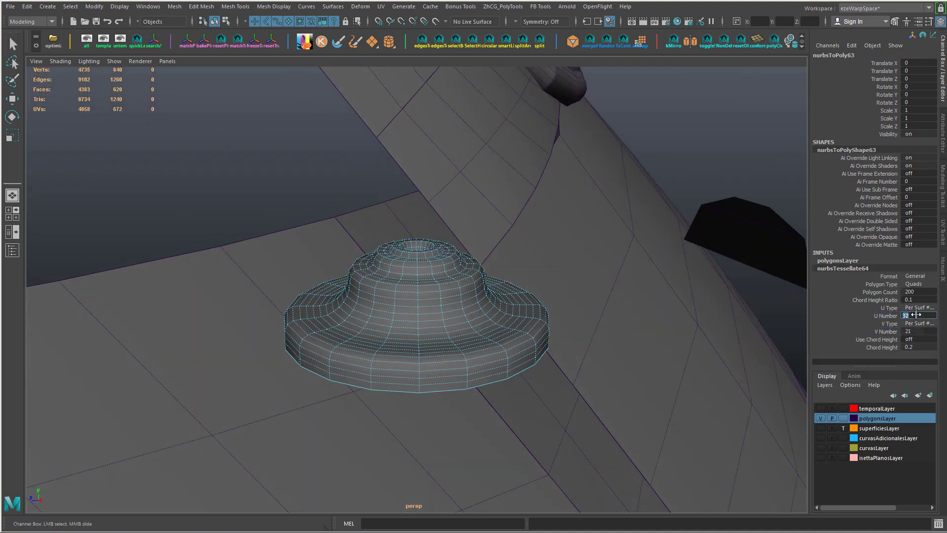
left_click_drag(674, 332, 625, 340, "alt")
left_click(921, 317)
type("33")
key("Return")
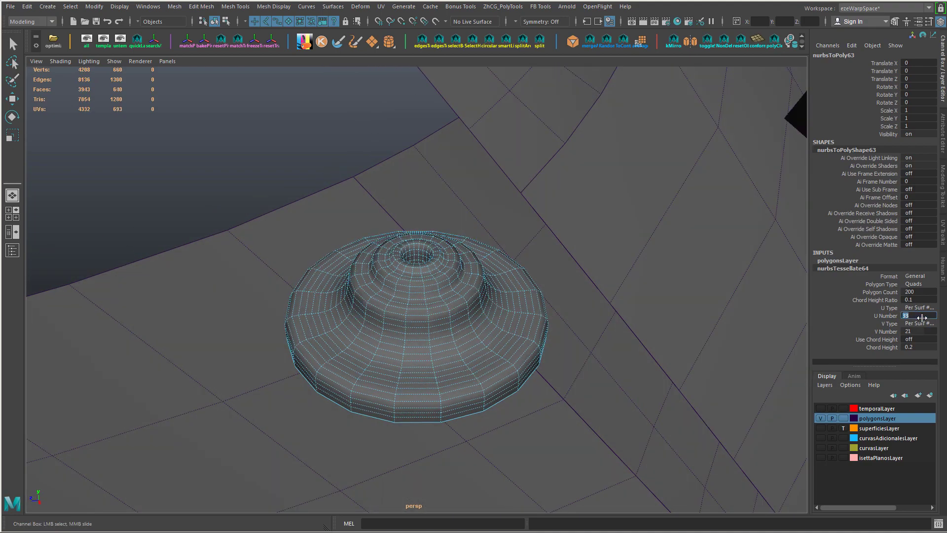
type("33")
key("Return")
- Select the thin strip near the side window's lower corner and raise its tessellation U and V Numbers to 32
left_click_drag(690, 341, 375, 303, "alt")
key("w")
left_click(369, 296)
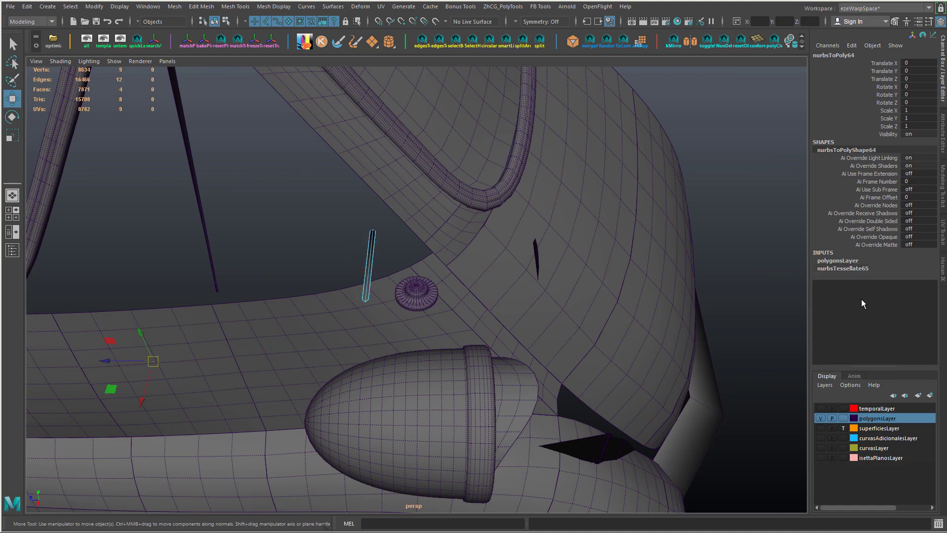
middle_click_drag(360, 307, 424, 300)
- Set the small oval ring's tessellation to U Number 5 and V Number 41
left_click_drag(424, 295, 369, 266, "alt")
right_click_drag(370, 266, 471, 364, "alt")
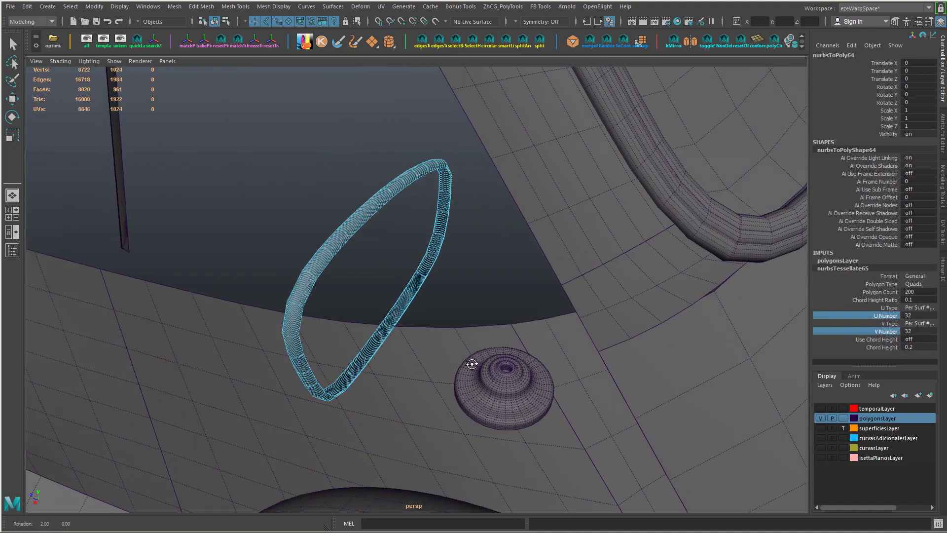
left_click_drag(471, 363, 424, 355, "alt")
middle_click_drag(395, 243, 473, 247)
left_click_drag(473, 247, 523, 256, "alt")
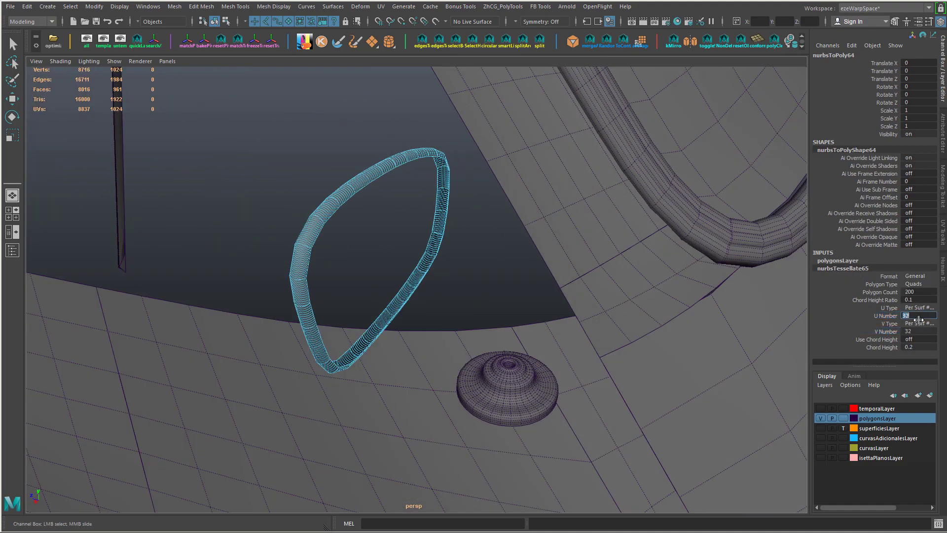
type("5")
key("Return")
left_click_drag(404, 296, 480, 315, "alt")
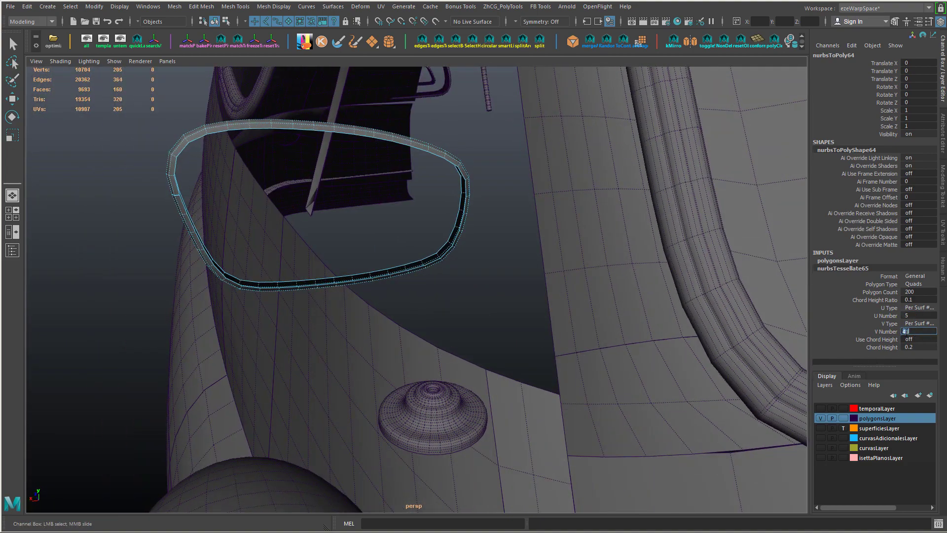
- Select the small flat piece below the windshield and raise its tessellation U Number and V Number to 31
left_click_drag(651, 309, 414, 317, "alt")
left_click(681, 452)
key("w")
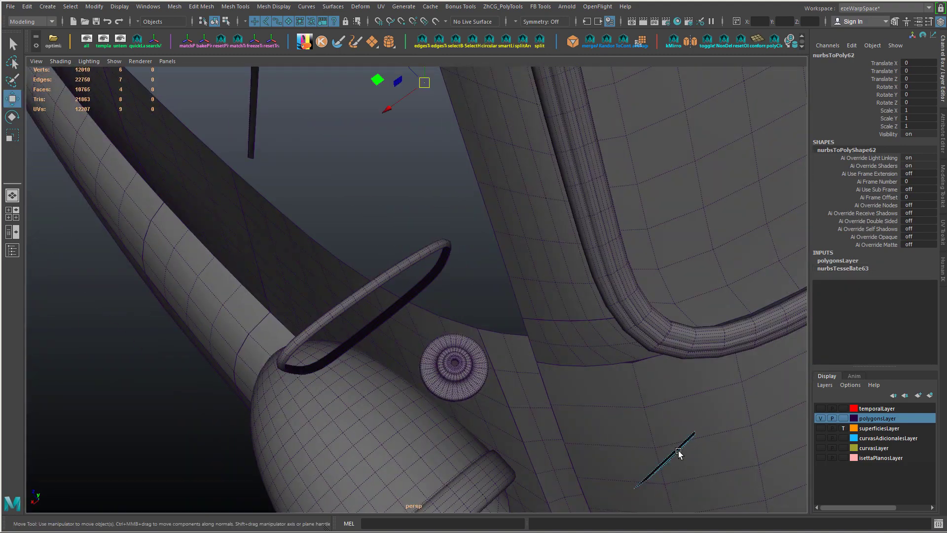
left_click(889, 316)
left_click(889, 331, "ctrl")
middle_click_drag(386, 372, 533, 368)
key("f")
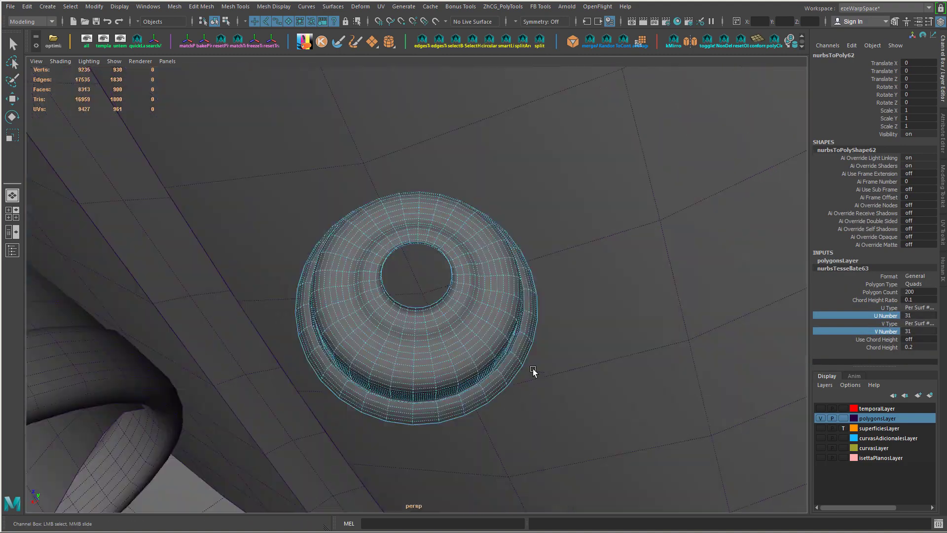
- Check the neighbouring round fitting's tessellation and set the fitting below the windshield to the same U and V Numbers, 33
left_click_drag(533, 368, 345, 301, "alt")
left_click(212, 320)
key("w")
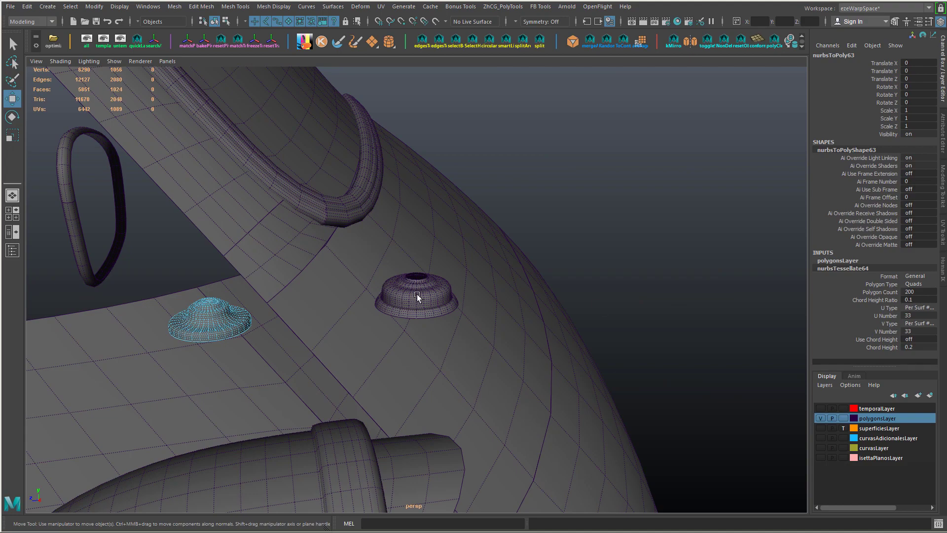
left_click(417, 296)
key("Return")
- Examine the mesh of the round fitting below the windshield from close up and deselect it
right_click_drag(532, 328, 572, 330, "alt")
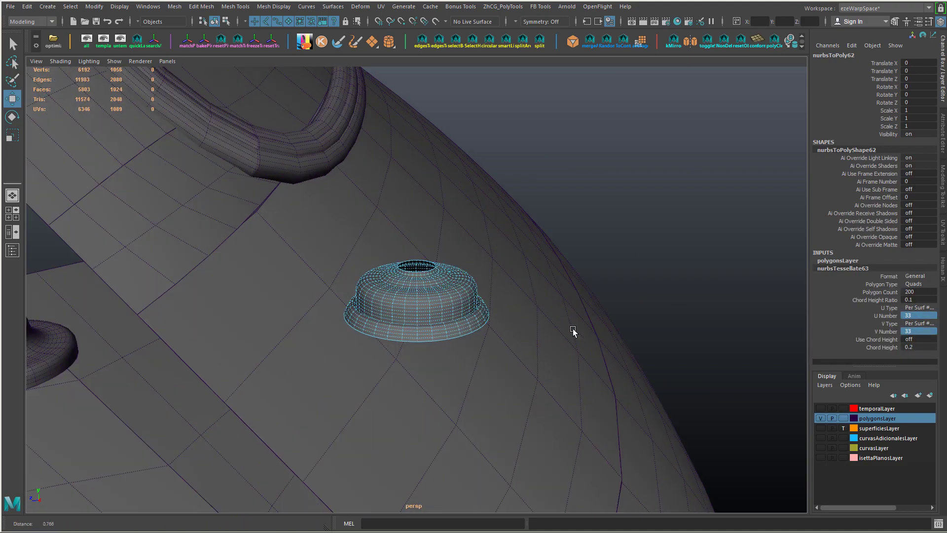
left_click_drag(573, 330, 541, 300, "alt")
right_click_drag(540, 300, 464, 306, "alt")
middle_click_drag(434, 340, 454, 298, "alt")
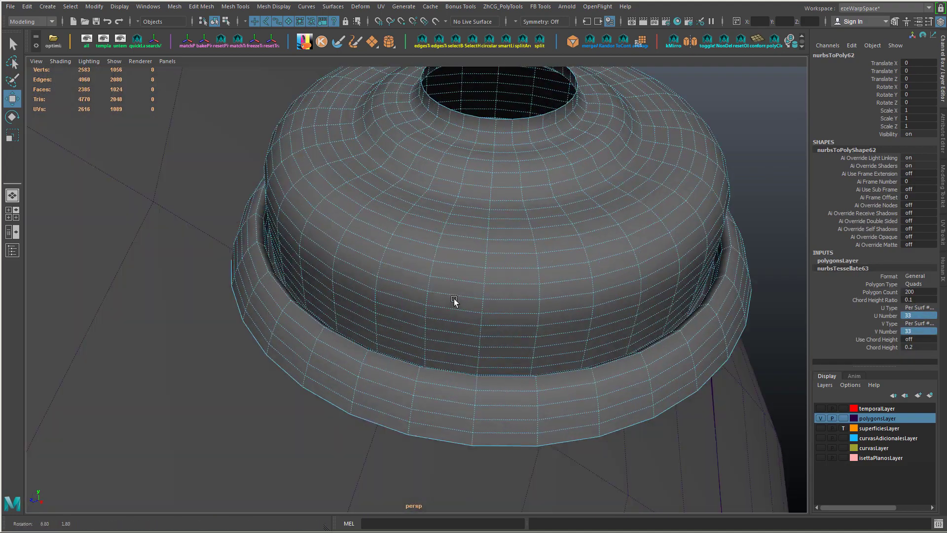
left_click_drag(453, 298, 465, 298, "alt")
right_click_drag(465, 298, 417, 259, "alt")
left_click_drag(417, 259, 428, 288, "alt")
left_click(527, 229)
- Select the thin strip in the front side window opening and set its tessellation U and V Numbers to 33
right_click_drag(528, 230, 290, 306, "alt")
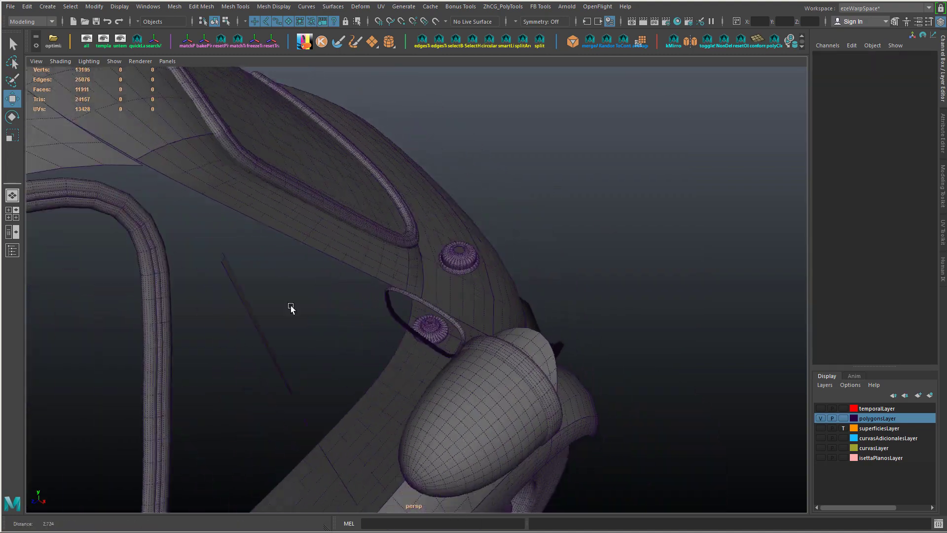
left_click(378, 315)
left_click_drag(290, 306, 318, 302, "alt")
left_click(852, 269)
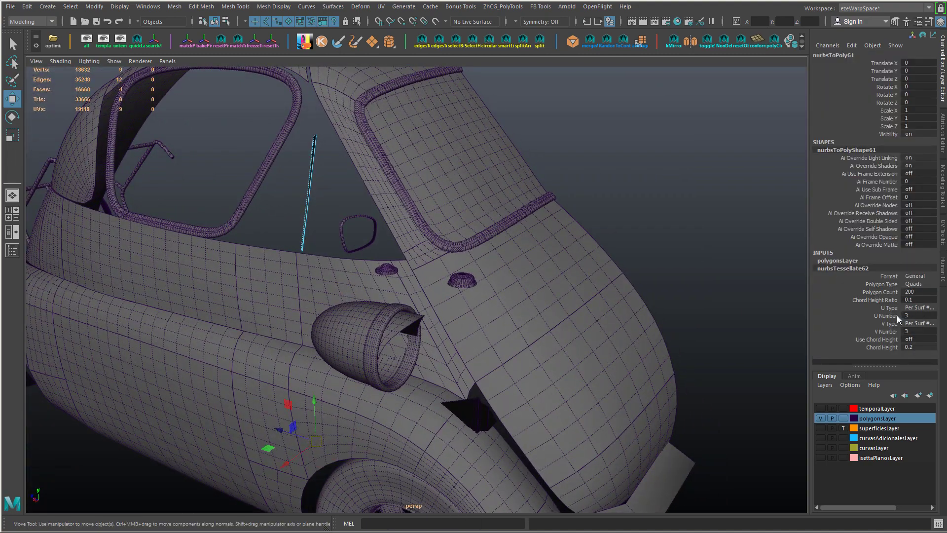
type("33")
key("Return")
- Set the triangular side window frame's tessellation V Number to 49
right_click_drag(189, 207, 316, 202, "alt")
middle_click_drag(316, 202, 483, 454, "alt")
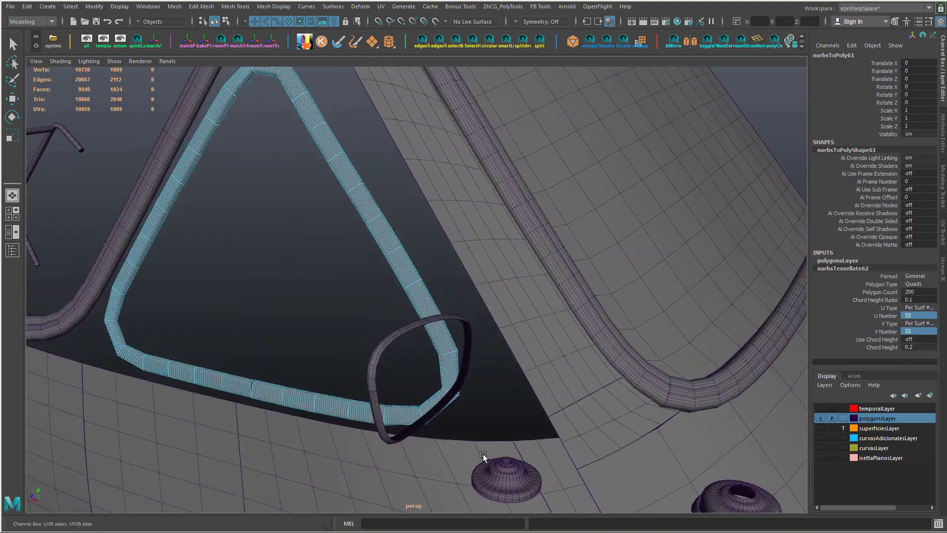
left_click(892, 332)
middle_click_drag(486, 291, 481, 291)
left_click(925, 330)
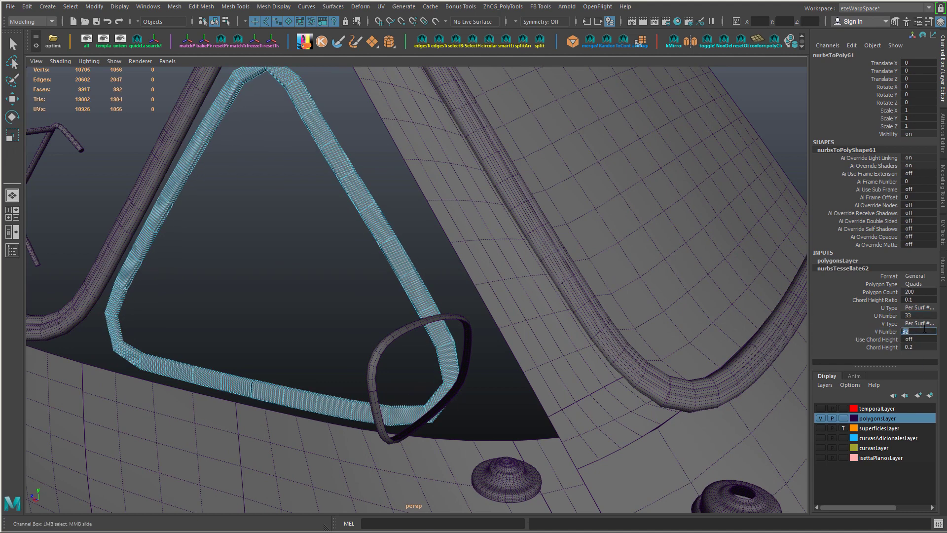
type("49")
key("Return")
- Try U Numbers of 5 and 9 on the triangular window frame and settle on 11
type("5")
key("Return")
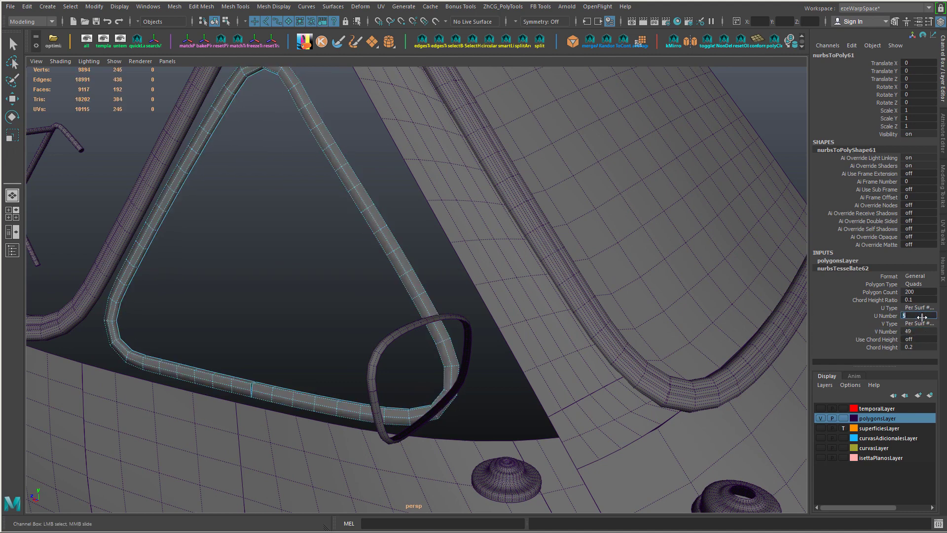
type("9")
key("Return")
type("1")
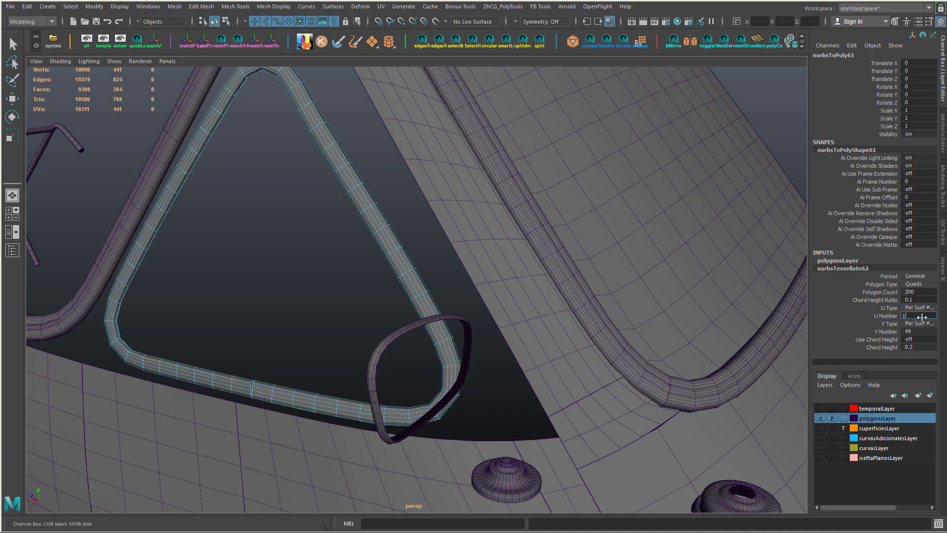
type("1")
key("Return")
- Raise the triangular window frame's tessellation V Number to 53
left_click_drag(473, 274, 620, 302, "alt")
type("53")
key("Return")
left_click_drag(474, 296, 408, 341, "alt")
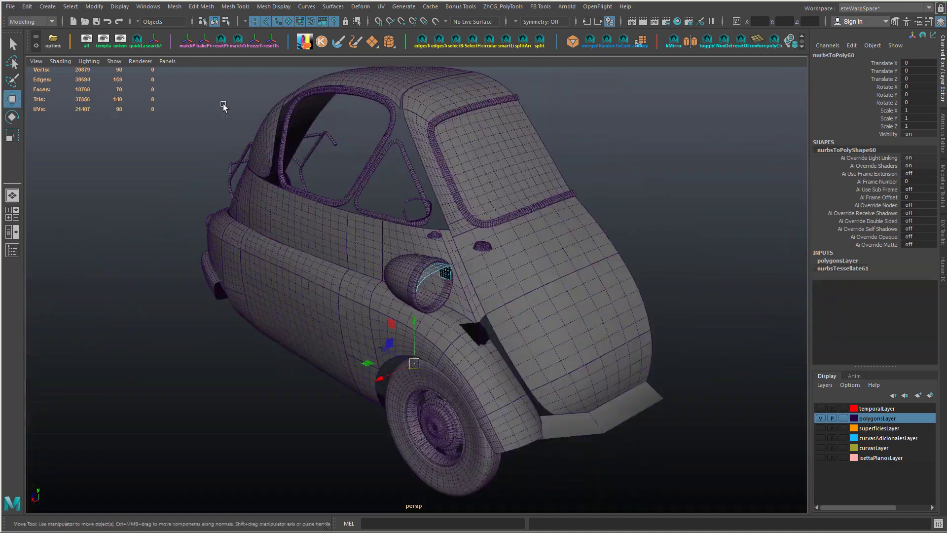
- Select the rear black piece of the turn signal on the front fender and set its U and V Numbers to 31
middle_click_drag(224, 106, 222, 157, "alt")
left_click_drag(110, 98, 741, 529)
left_click(720, 405)
scroll(499, 312, "up", 5)
left_click(472, 307)
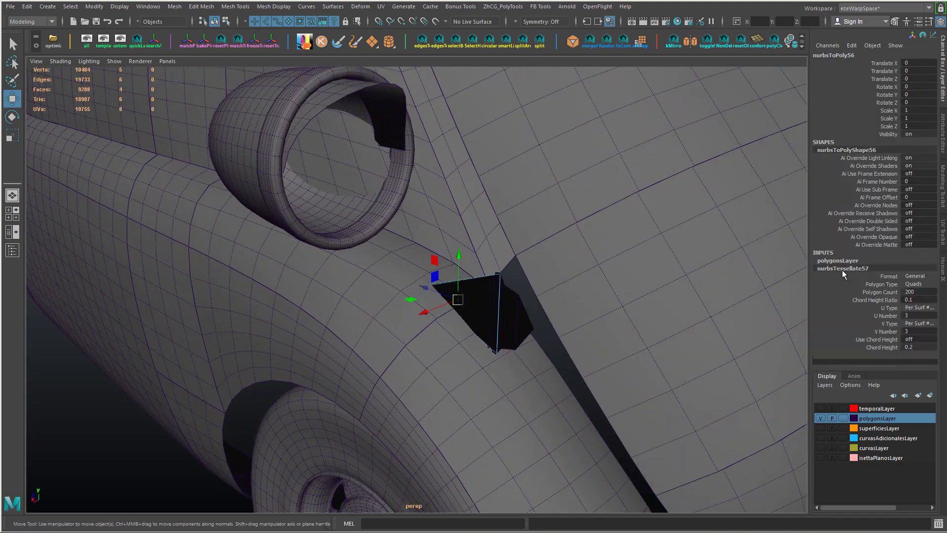
type("33")
key("Return")
- Check the headlight housing's tessellation and match the turn signal housing to it with U Number 39 and V Number 33
left_click_drag(354, 250, 387, 244, "alt")
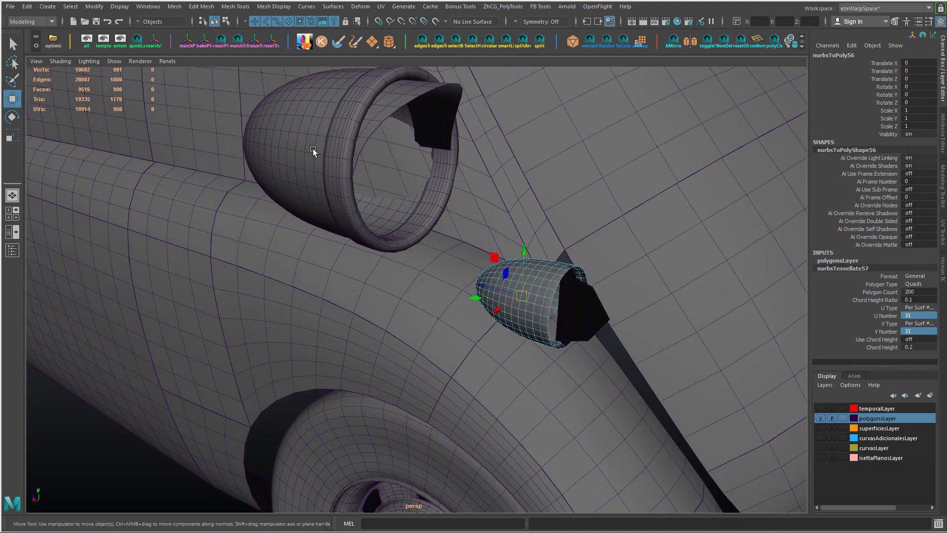
left_click(308, 131)
left_click(880, 268)
left_click(542, 276)
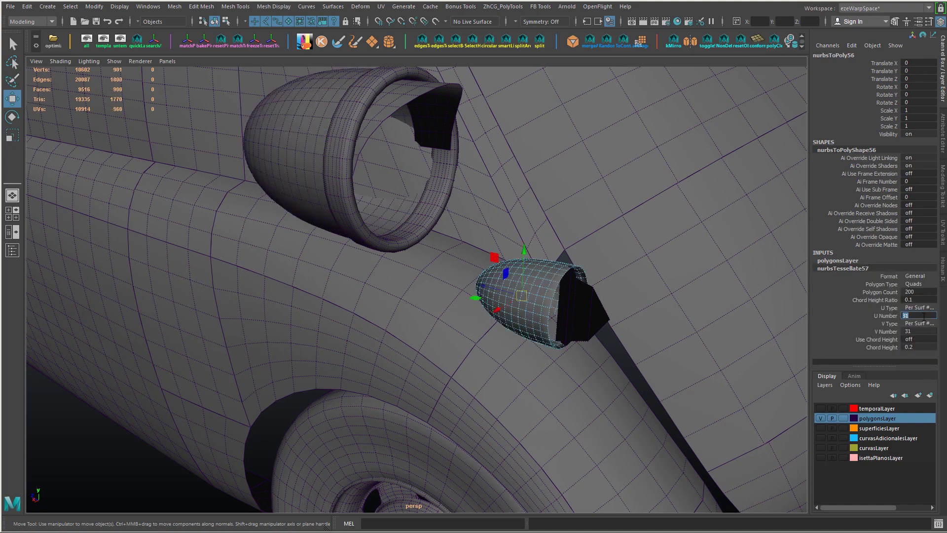
key("Return")
- Select the turn signal's front lens and set its tessellation U Number and V Number to 33
left_click_drag(578, 323, 549, 327, "alt")
right_click_drag(550, 327, 650, 395, "alt")
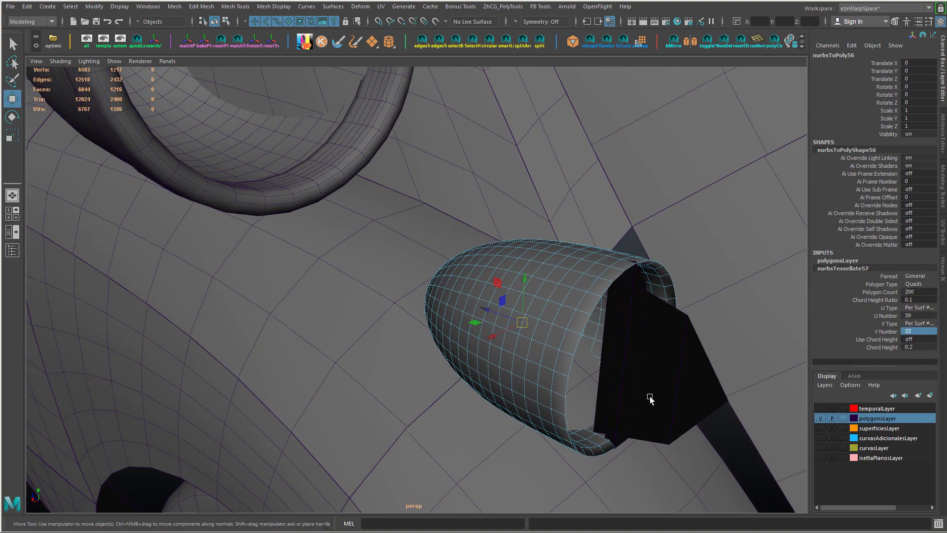
left_click(662, 369)
type("39")
key("Return")
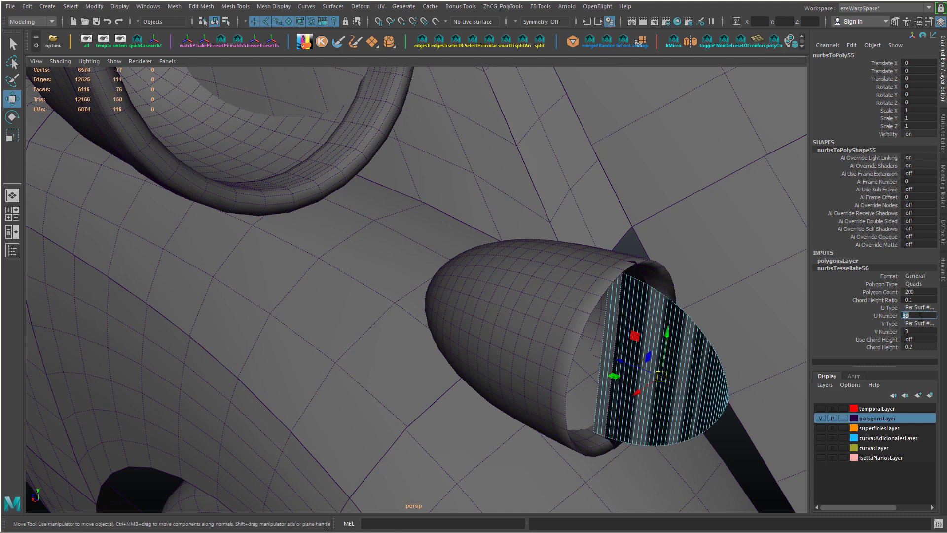
type("33")
key("Return")
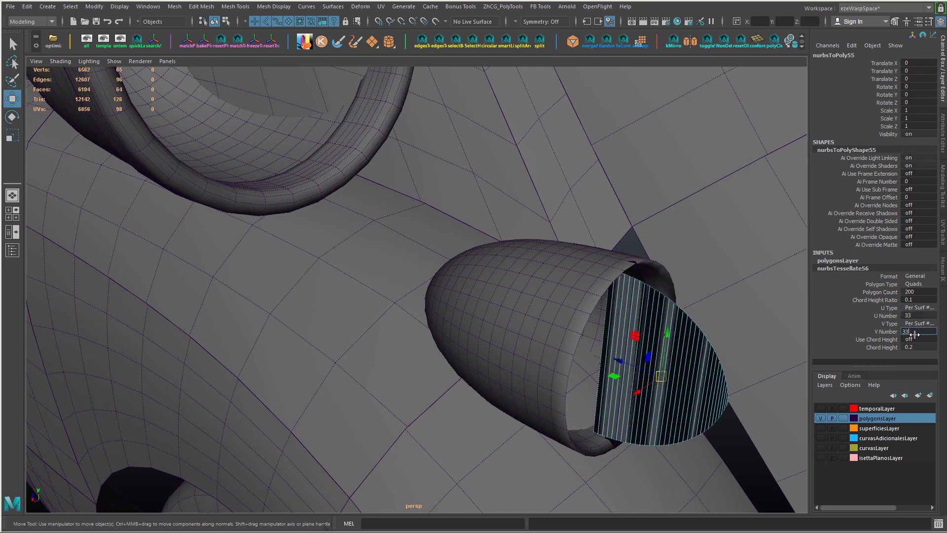
left_click(914, 334)
type("33")
key("Return")
- Try U Numbers of 39, 21 and 19 on the turn signal lens and settle on 15
type("39")
key("Return")
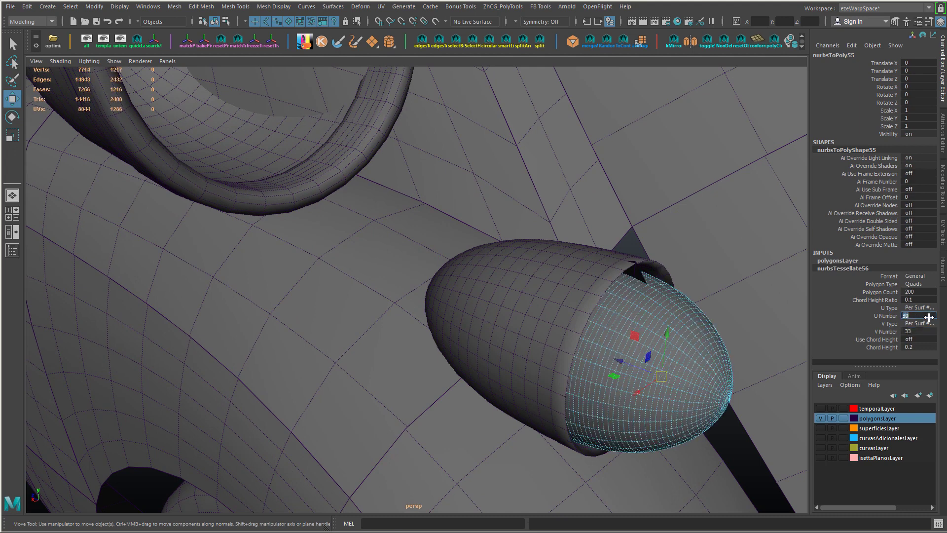
type("21")
key("Return")
type("19")
key("Return")
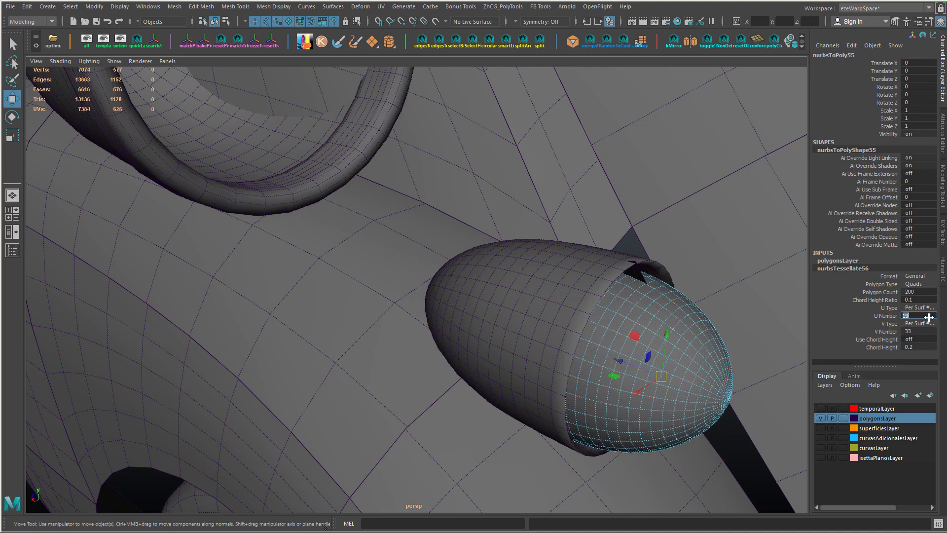
type("15")
key("Return")
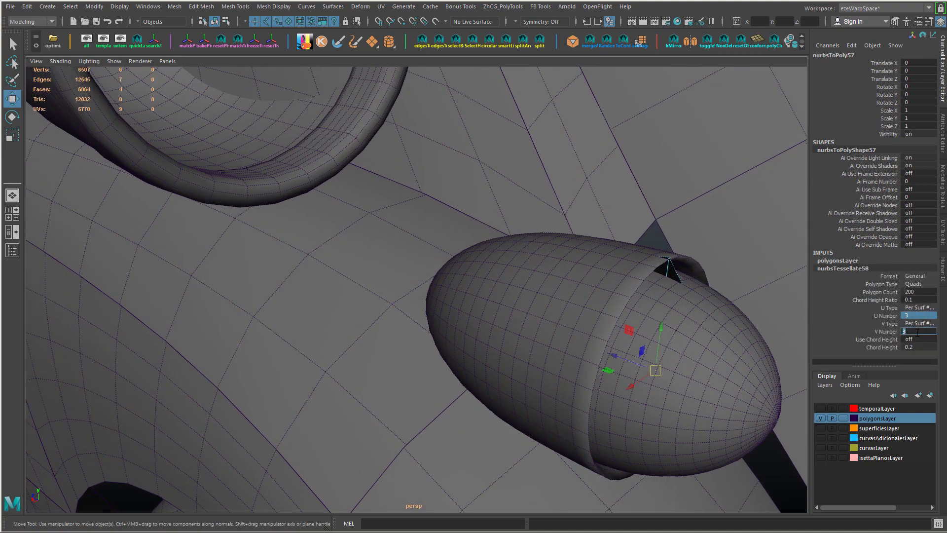
- Refine the ring between the turn signal's housing and lens to U Number 31 and V Number 39
type("33")
key("Return")
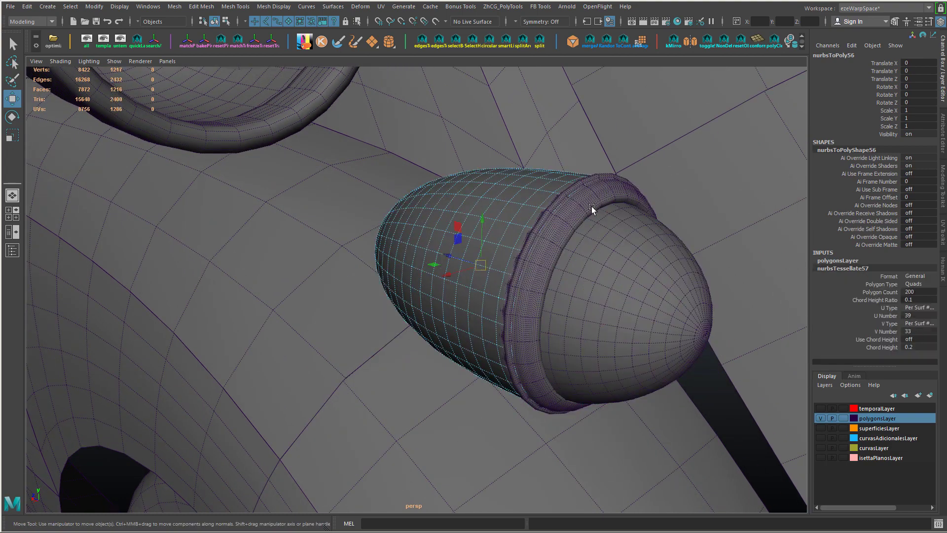
left_click(591, 206)
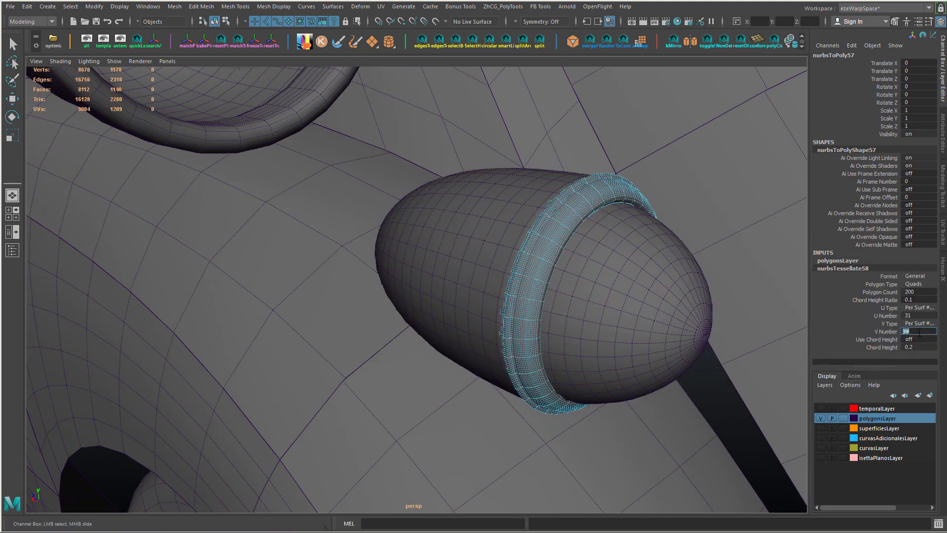
key("Return")
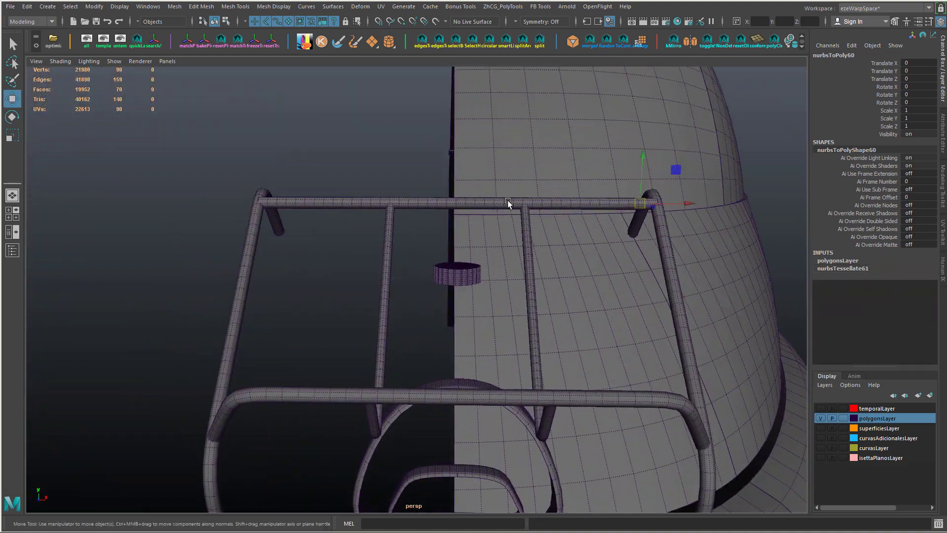
- Try a V Number of 44 in the tessellation of the luggage rack's upper crossbar
left_click(508, 201)
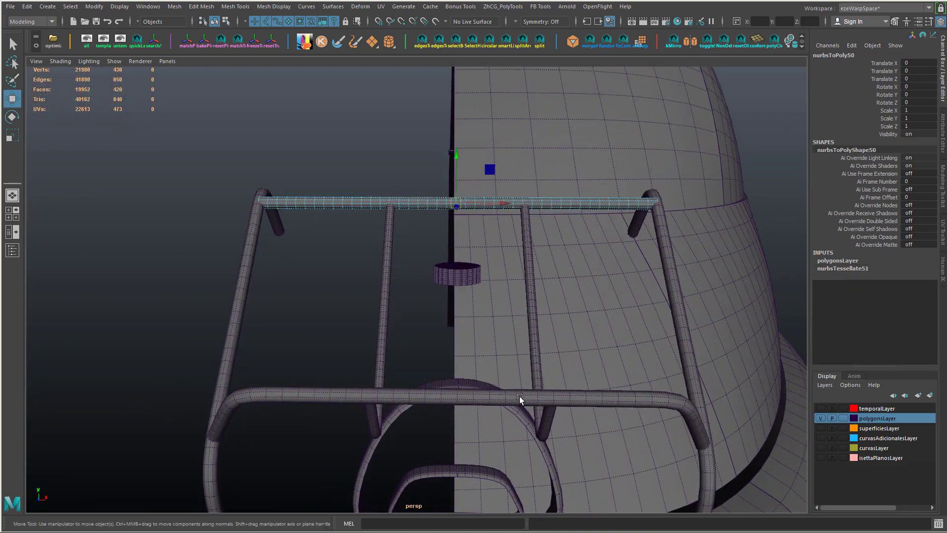
left_click(584, 396, "shift")
left_click(863, 270)
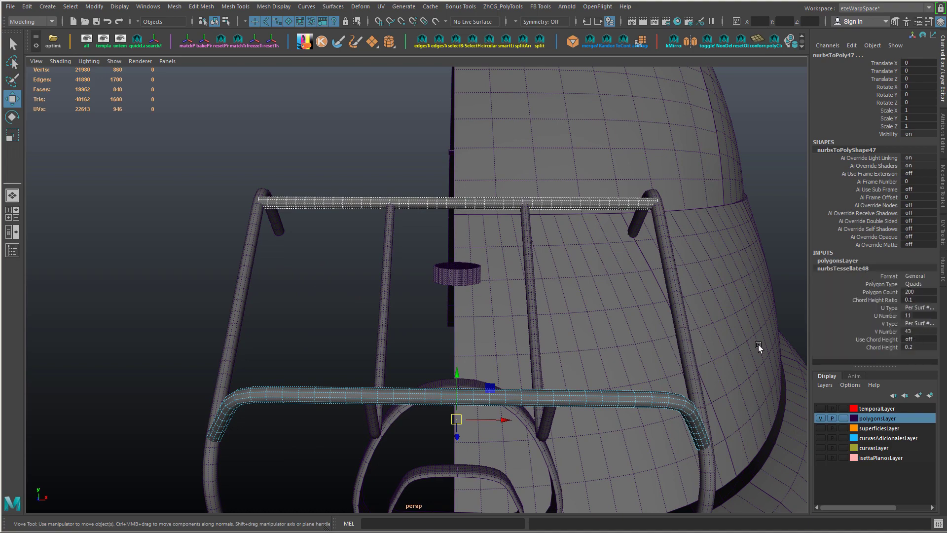
left_click(466, 198)
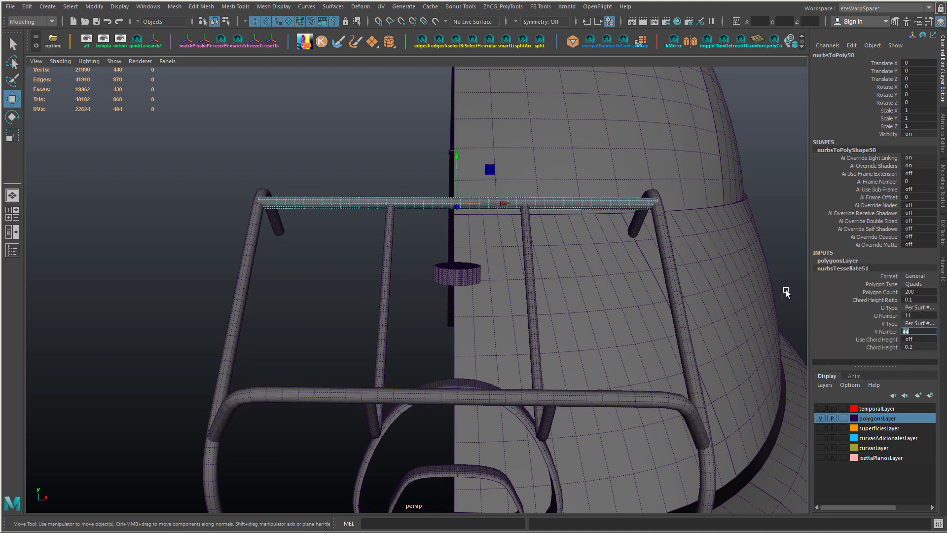
scroll(545, 268, "up", 10)
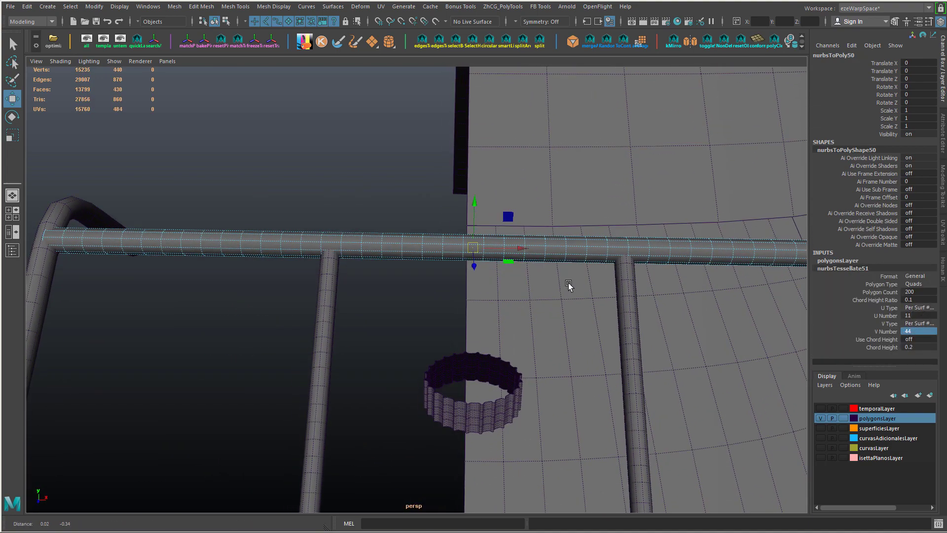
scroll(569, 285, "down", 9)
- Try a V Number of 44 on the luggage rack's lower bent crossbar and frame it in the front view
left_click(494, 487)
left_click(867, 268)
left_click(918, 332)
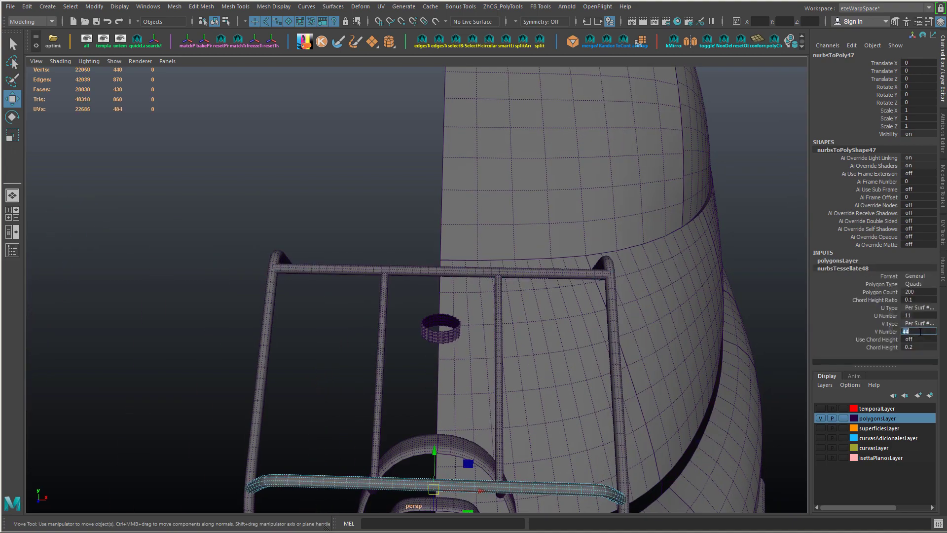
mouse_move(580, 360)
left_mouse_down("alt")
mouse_move(575, 350)
mouse_move(577, 372)
left_mouse_up("alt")
key("space")
key("f")
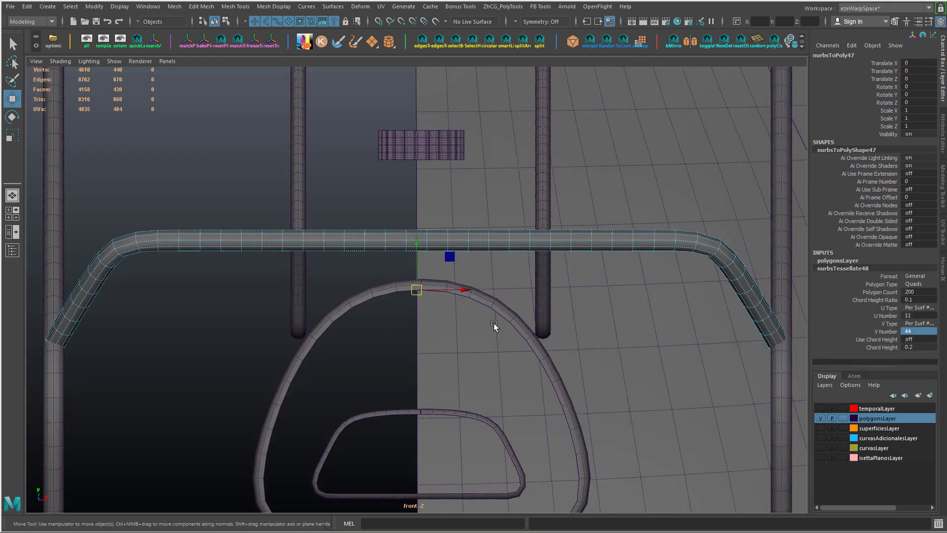
- Undo the V Number changes on both luggage rack crossbars
key("ctrl+z")
middle_click_drag(569, 200, 551, 328, "alt")
key("ctrl+z")
key("ctrl+z")
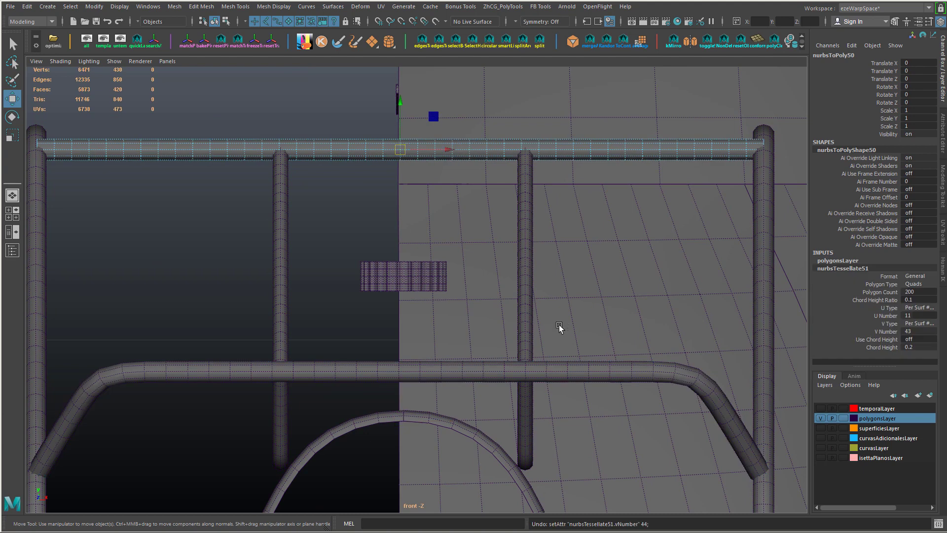
- Delete the rack's left inner upright and the faces of the upper crossbar on the left side of the centre line
right_click_drag(560, 328, 445, 321, "alt")
left_click(369, 273)
key("Delete")
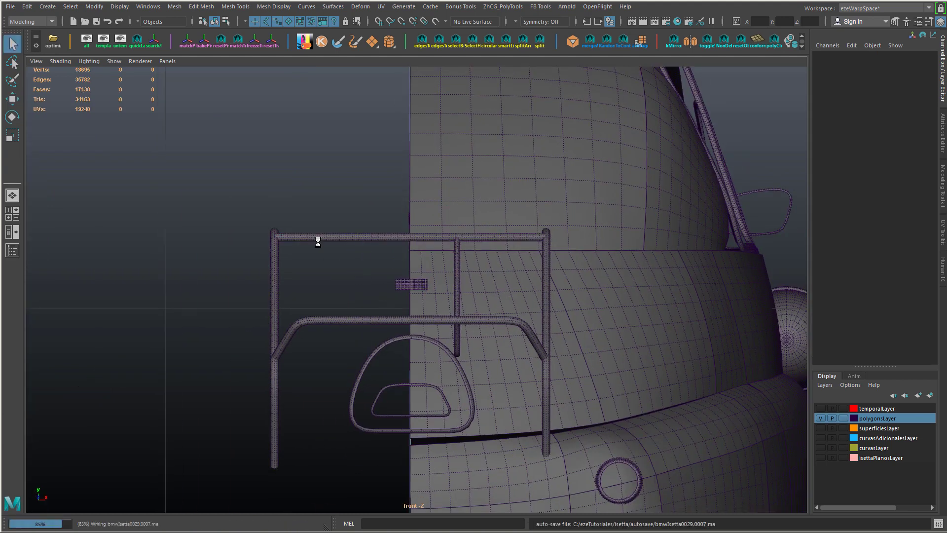
right_click(318, 238)
left_click_drag(226, 197, 393, 277)
key("Delete")
- Delete the left-half faces of the rack's lower crossbar, then the rack's left outer rail
left_click(337, 320)
right_click_drag(337, 319, 336, 343)
left_click_drag(170, 282, 402, 401)
key("Delete")
left_click(277, 310)
key("Delete")
right_click_drag(573, 379, 527, 366, "alt")
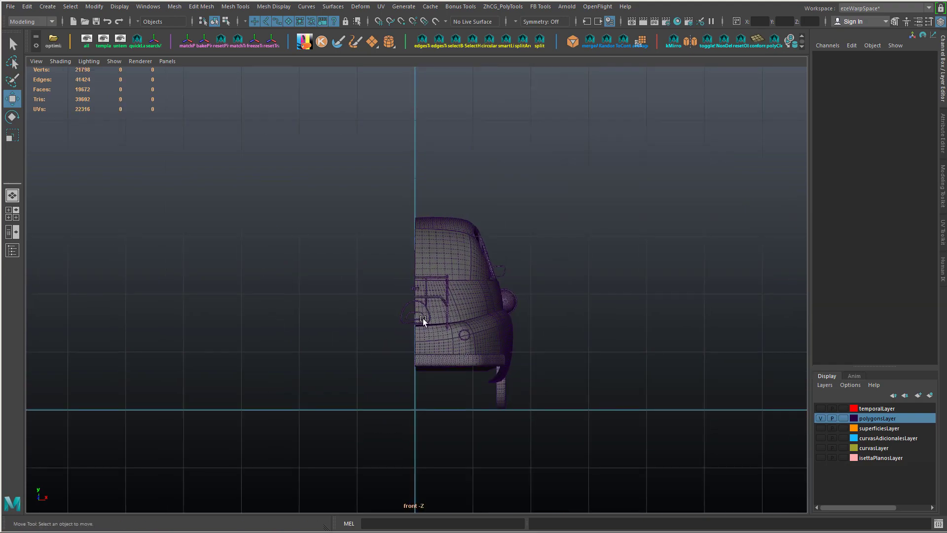
- Display the superficiesLayer in perspective view and convert the headlight's front lens surface to polygons
right_click_drag(423, 320, 666, 395, "alt")
middle_click_drag(667, 395, 556, 321, "alt")
key("space")
left_click_drag(556, 321, 578, 401)
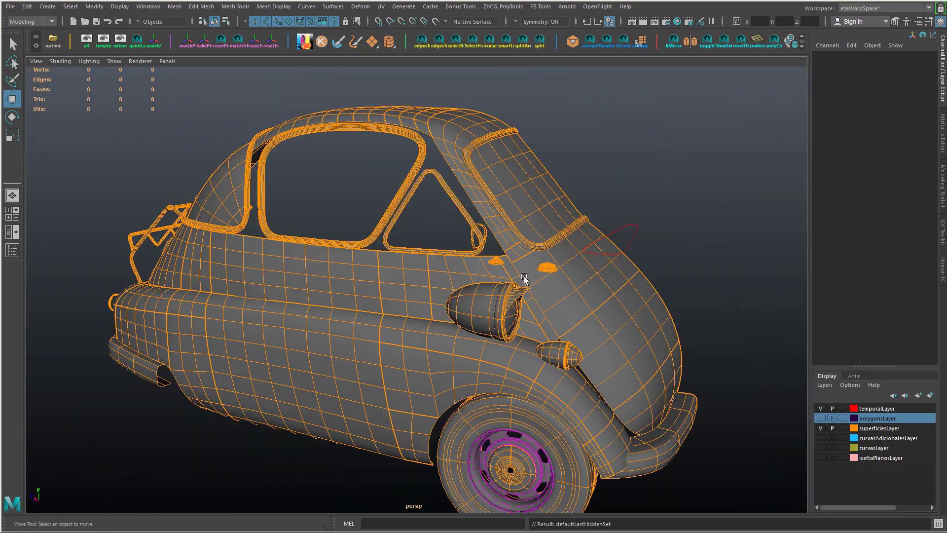
right_click_drag(524, 279, 625, 335, "alt")
left_click_drag(625, 335, 573, 340, "alt")
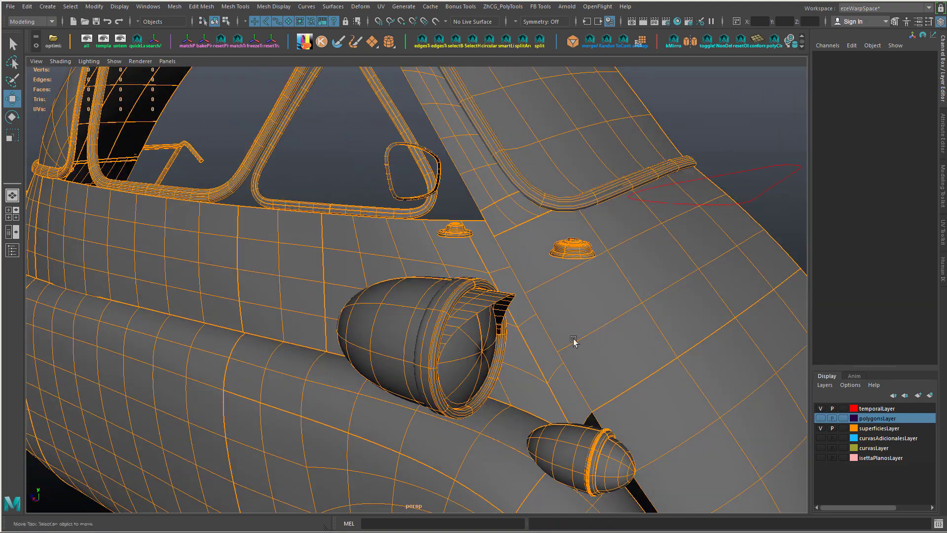
left_click(489, 351)
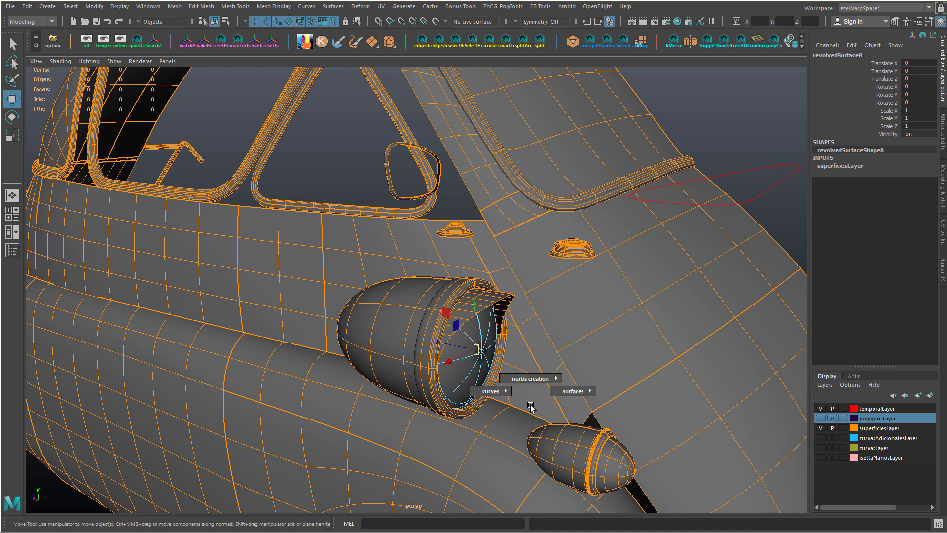
mouse_move(564, 393)
left_click(609, 358)
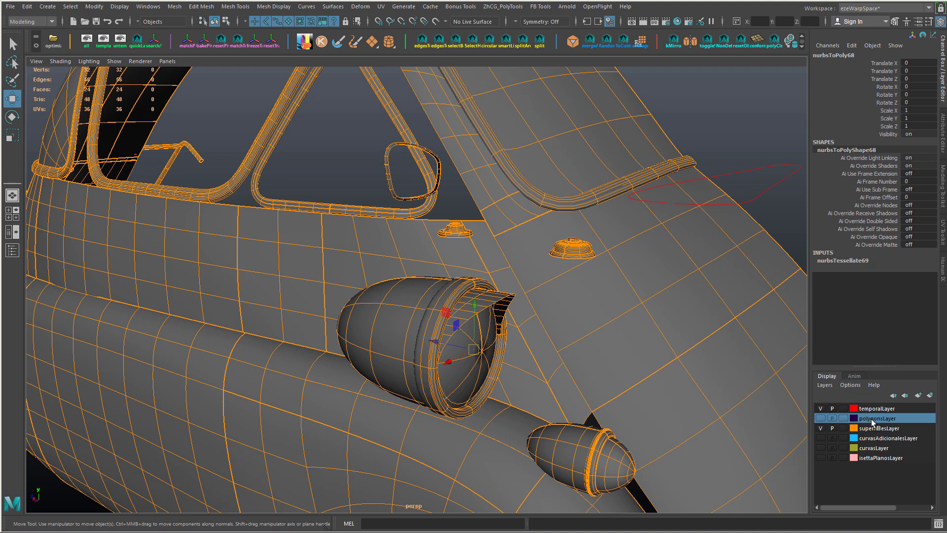
- Add the new headlight lens mesh to polygonsLayer, hide superficiesLayer and show polygonsLayer
right_click(873, 422)
left_click(869, 322)
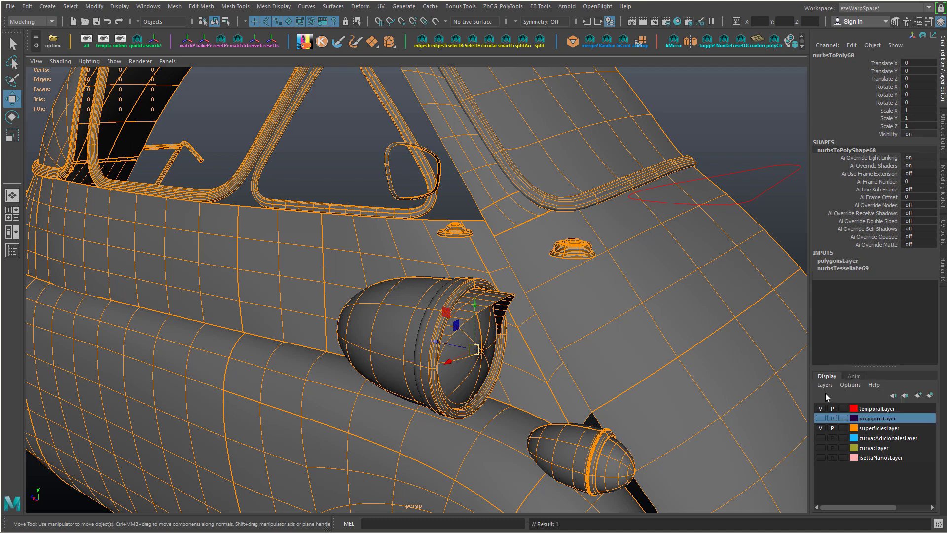
left_click(820, 428)
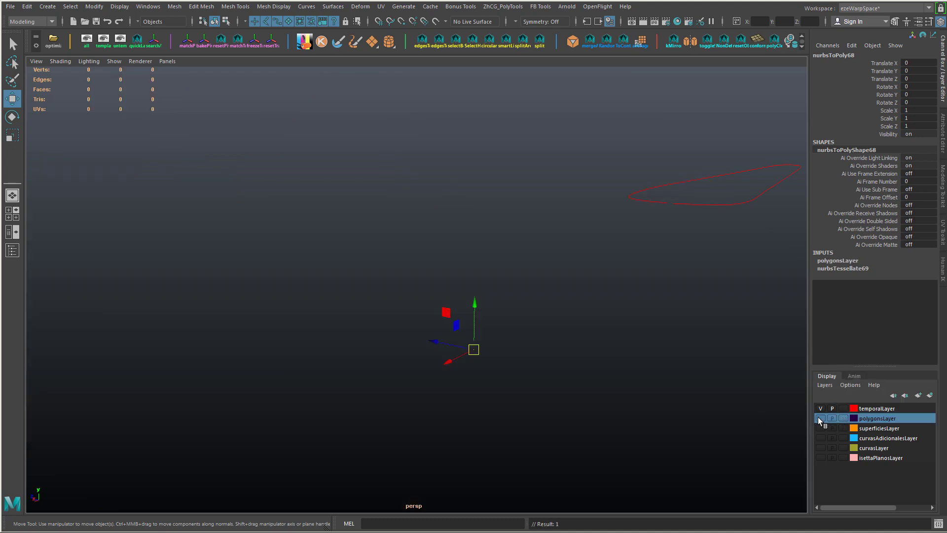
left_click(819, 418)
right_click_drag(514, 326, 573, 369, "alt")
middle_click_drag(587, 375, 528, 327, "alt")
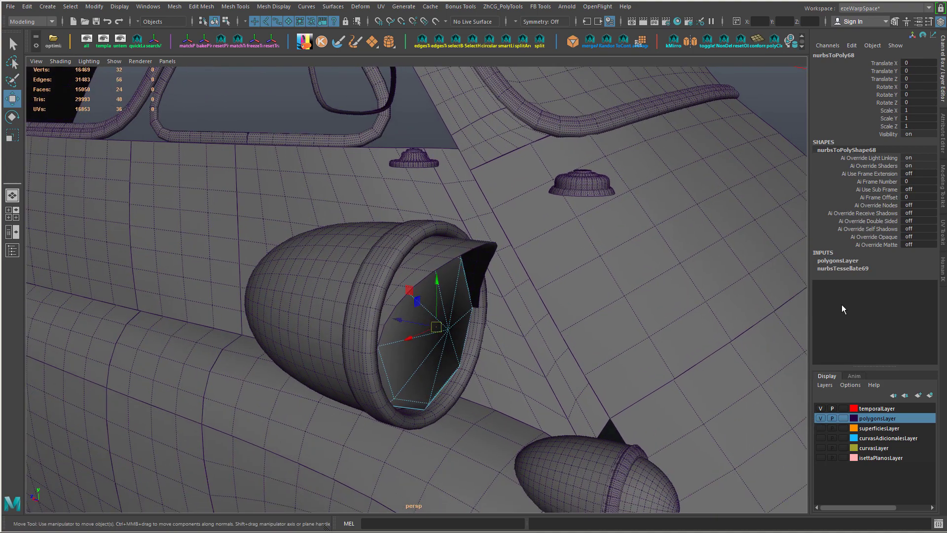
- Set the headlight lens's U Type and V Type to Per Surf # of Isoparms, with U Number and V Number 31
left_click(849, 269)
left_click(926, 309)
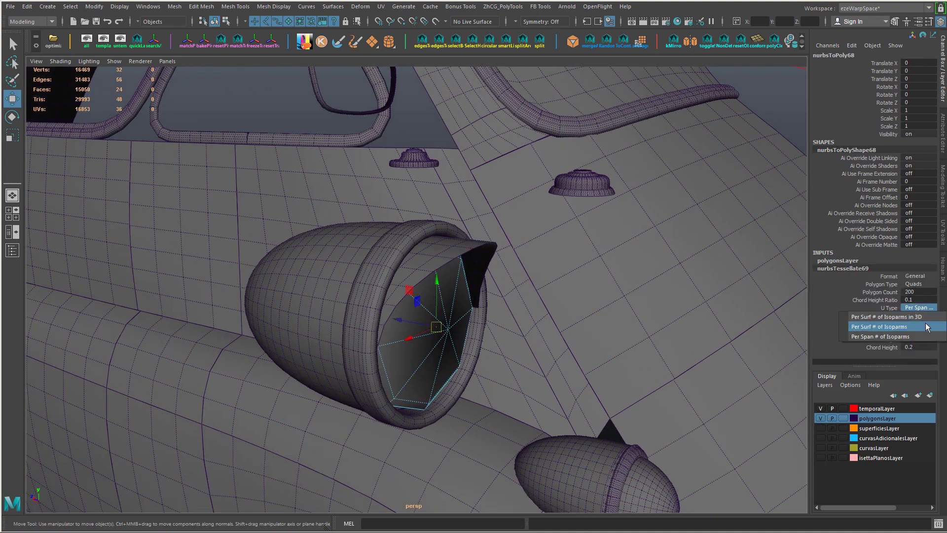
left_click(921, 321)
left_click(921, 324)
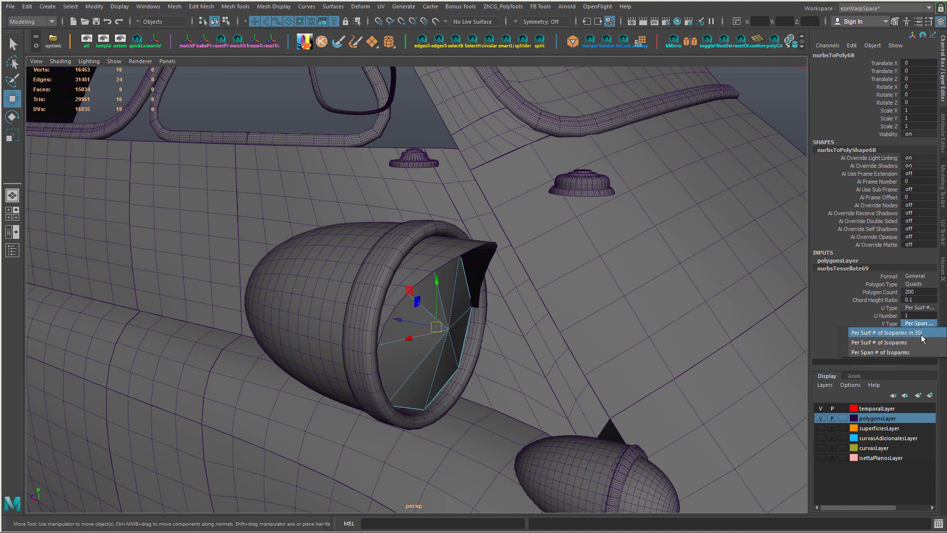
left_click(920, 334)
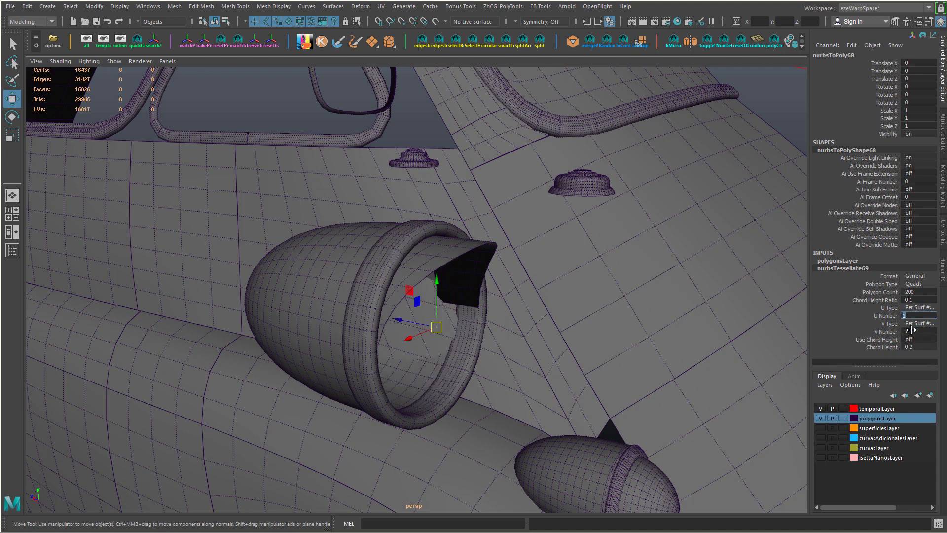
type("31")
key("Return")
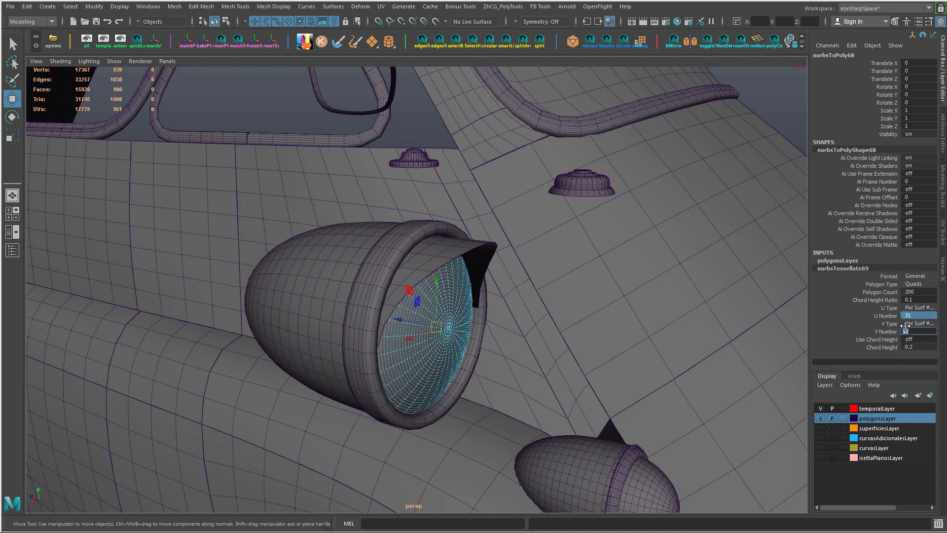
right_click_drag(409, 297, 427, 325, "alt")
- Set the headlight lens's tessellation to U Number 10 and V Number 33
left_click(382, 276)
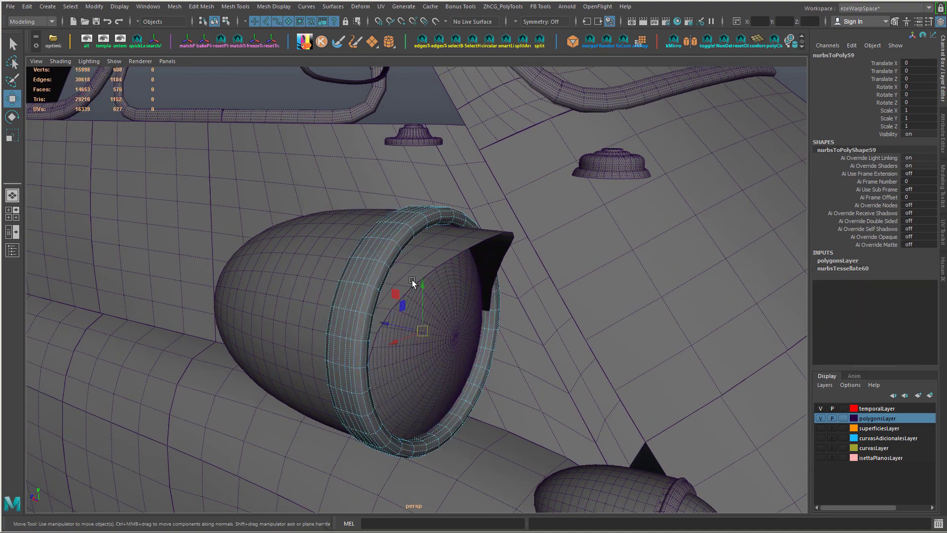
left_click(473, 328)
left_click(873, 268)
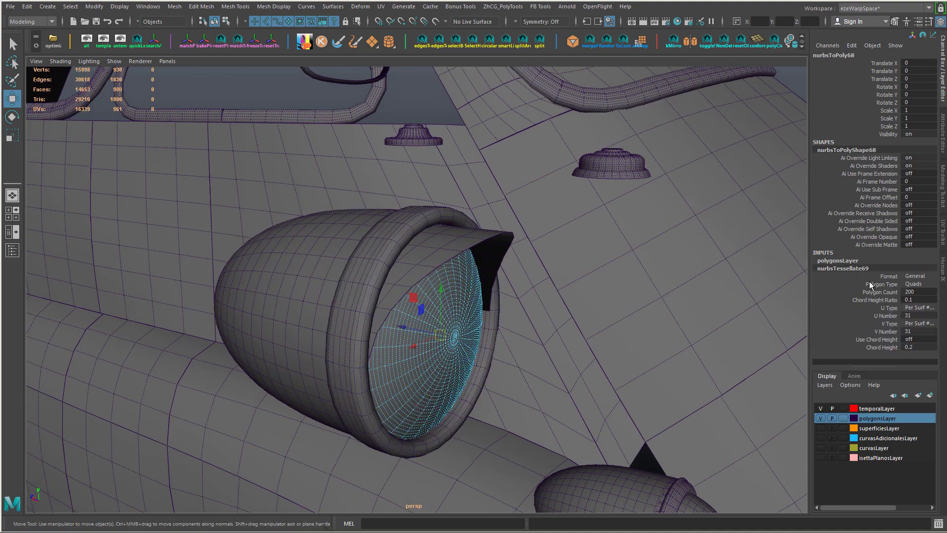
left_click(882, 315)
middle_click_drag(783, 320, 563, 323)
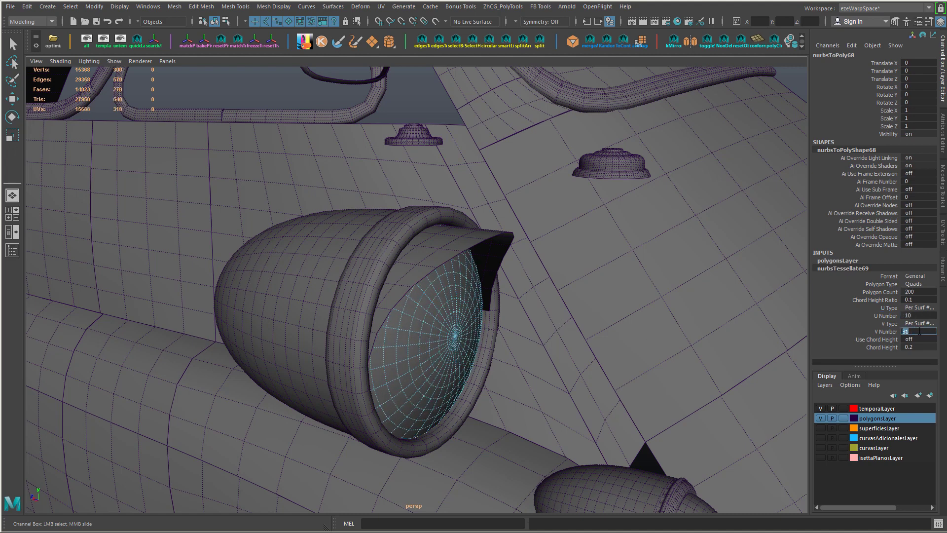
key("Return")
left_click_drag(612, 320, 353, 301, "alt")
key("f")
right_click_drag(353, 300, 397, 330, "alt")
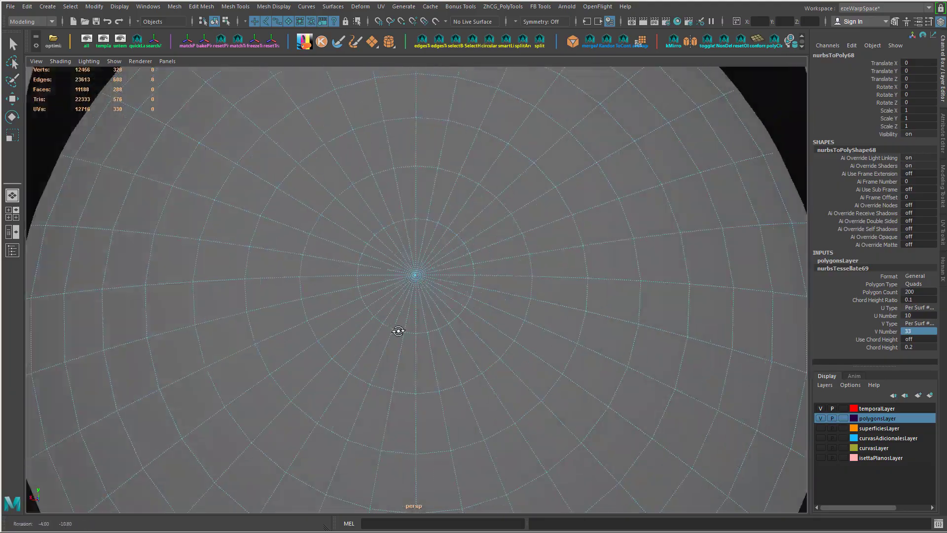
- Display superficiesLayer as a template over the polygons and compare the car's meshes with the original surfaces
left_click_drag(397, 330, 439, 337, "alt")
right_click_drag(439, 338, 393, 343, "alt")
left_click_drag(393, 342, 323, 251, "alt")
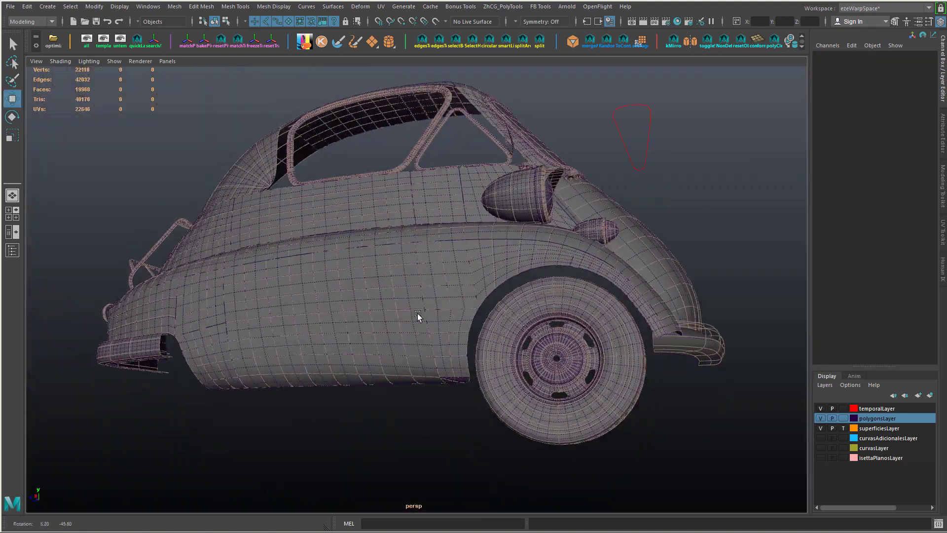
left_click_drag(419, 318, 467, 364, "alt")
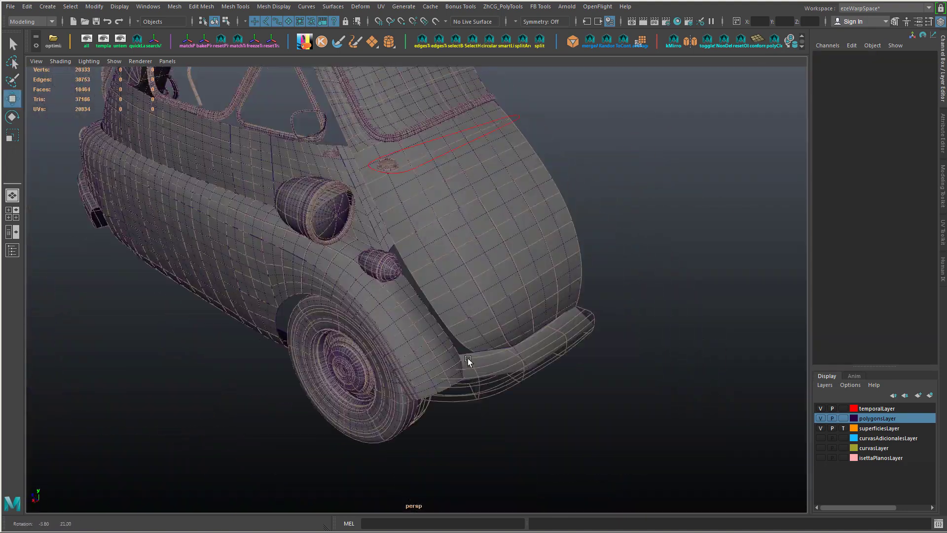
left_click(467, 358)
key("w")
- Select the rear bumper mesh and set its tessellation to U Number 15 and V Number 27
left_click_drag(789, 434, 265, 282, "alt")
left_click(251, 282)
key("ctrl+a")
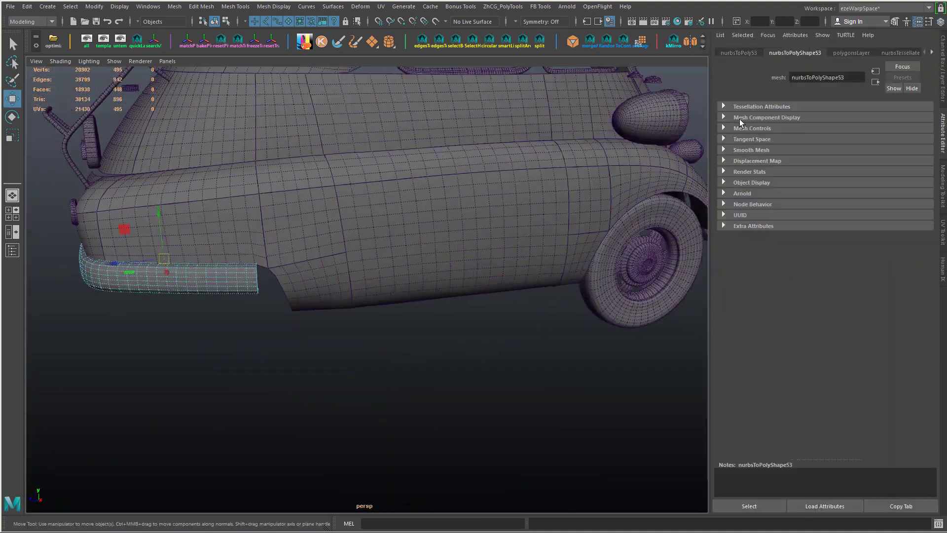
key("ctrl+a")
left_click_drag(444, 306, 511, 365, "alt")
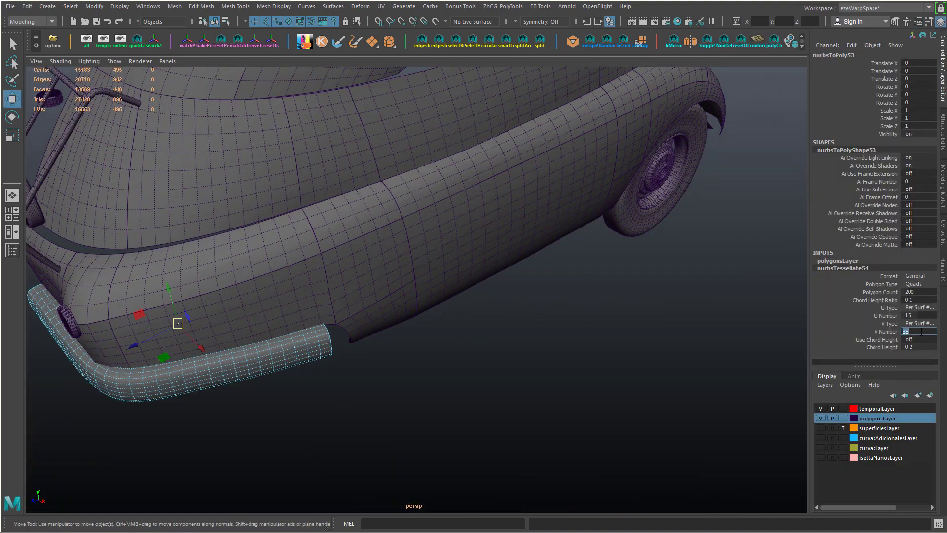
type("25")
key("Return")
left_click_drag(383, 380, 443, 345, "alt")
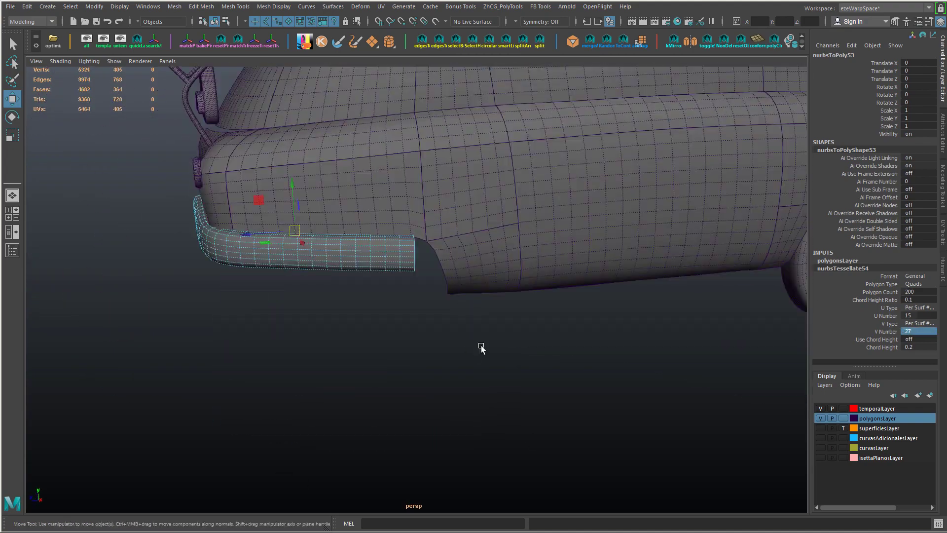
- Set the front bumper's tessellation to U Number 15 and V Number 27, and save the scene
left_click_drag(481, 345, 709, 353, "alt")
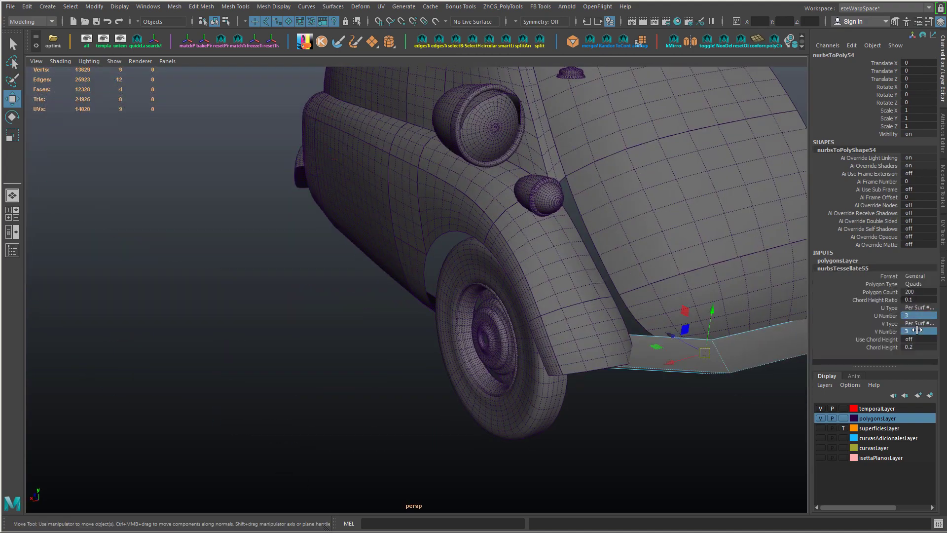
left_click(689, 336)
left_click(886, 331)
middle_click_drag(606, 385, 626, 385)
type("25")
key("Return")
right_click_drag(545, 376, 487, 378, "alt")
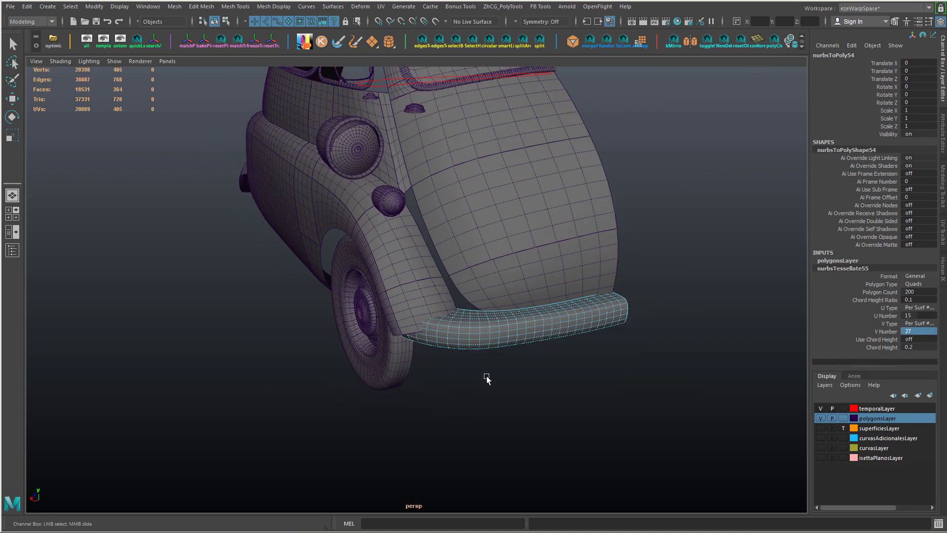
left_click_drag(385, 414, 303, 398, "alt")
key("ctrl+s")
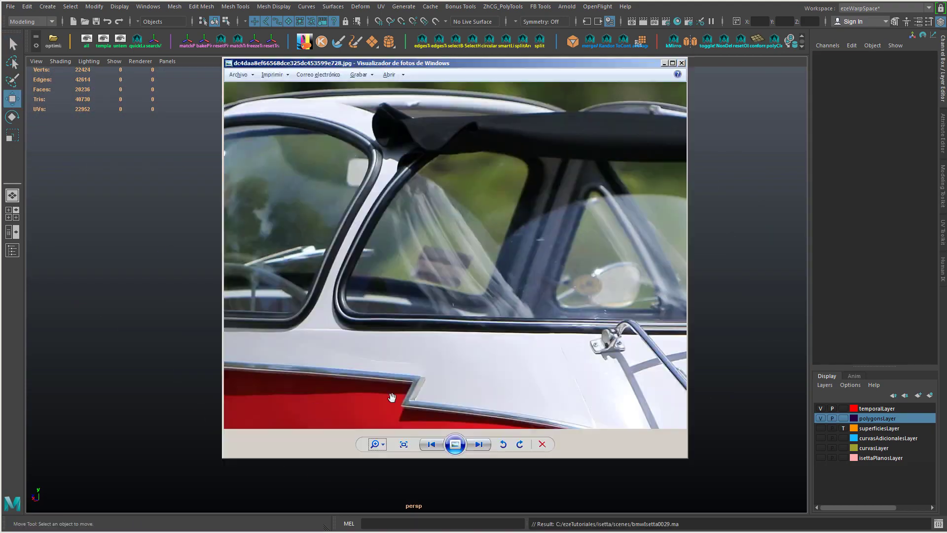
- Hide polygonsLayer and display superficiesLayer as selectable, untemplated surfaces around the rear window
key("alt+Tab")
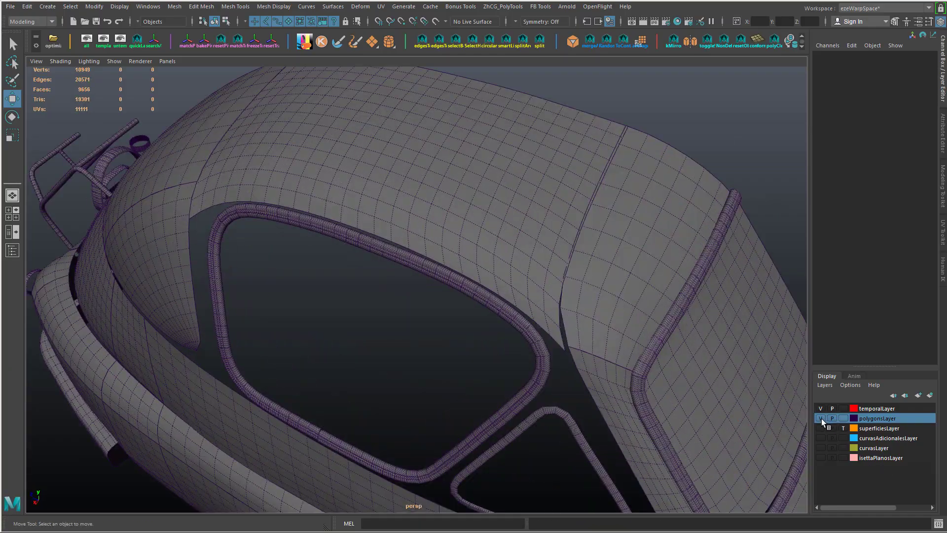
left_click(380, 219)
scroll(380, 282, "up", 5)
scroll(383, 326, "down", 4)
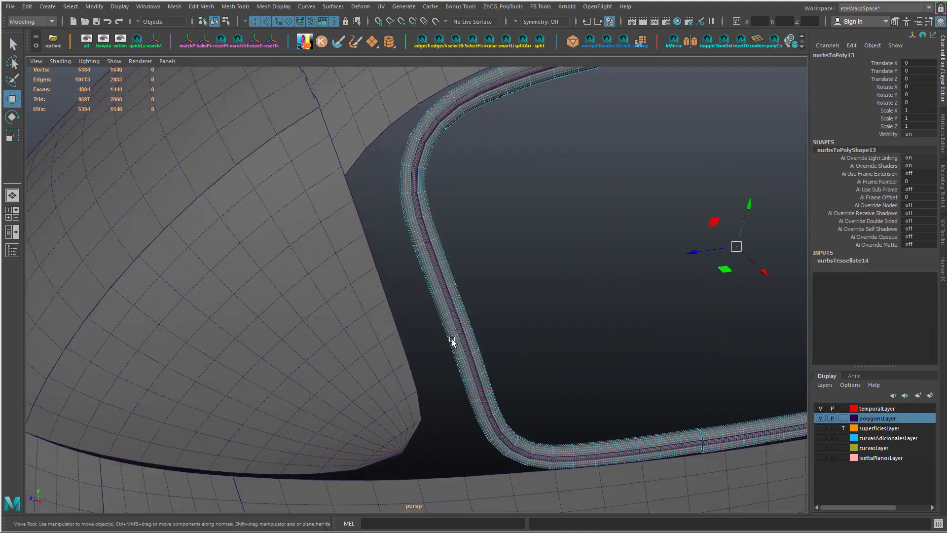
left_click_drag(450, 339, 563, 328, "alt")
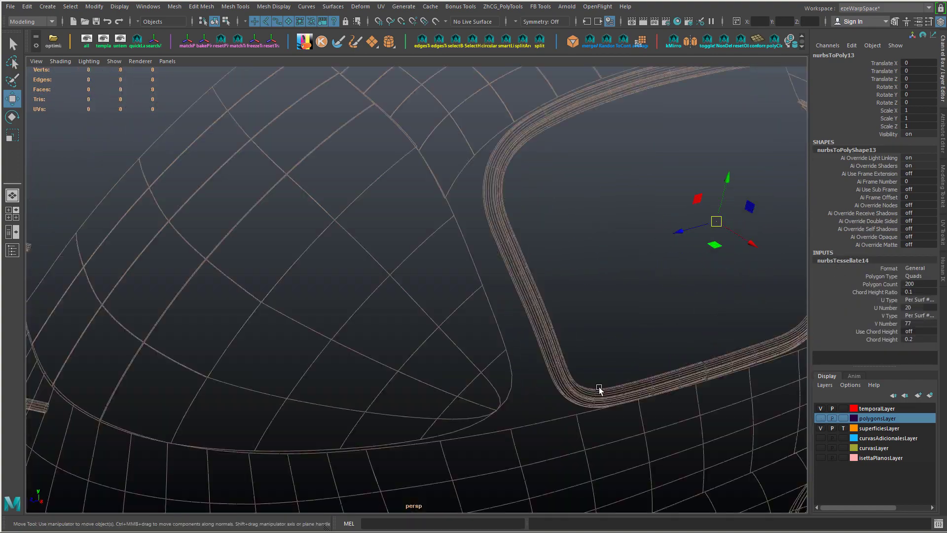
left_click(843, 428)
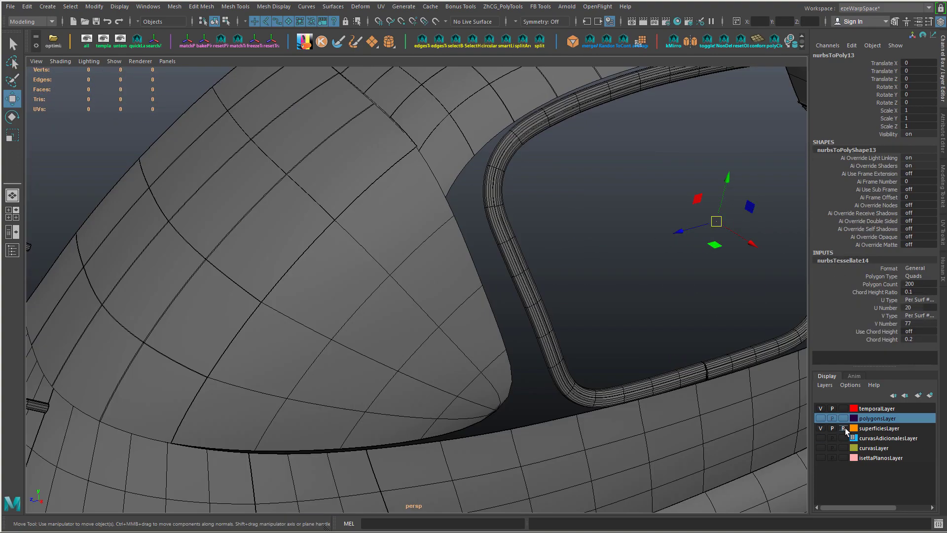
- Convert the rear window's outer trim surface to polygons and assign the mesh to polygonsLayer
left_click(488, 316)
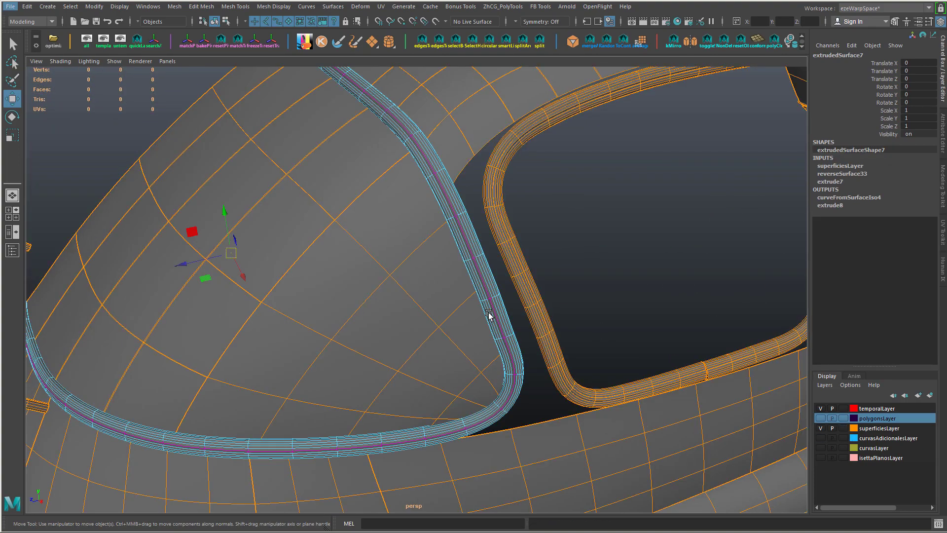
right_click_drag(522, 299, 547, 298, "shift")
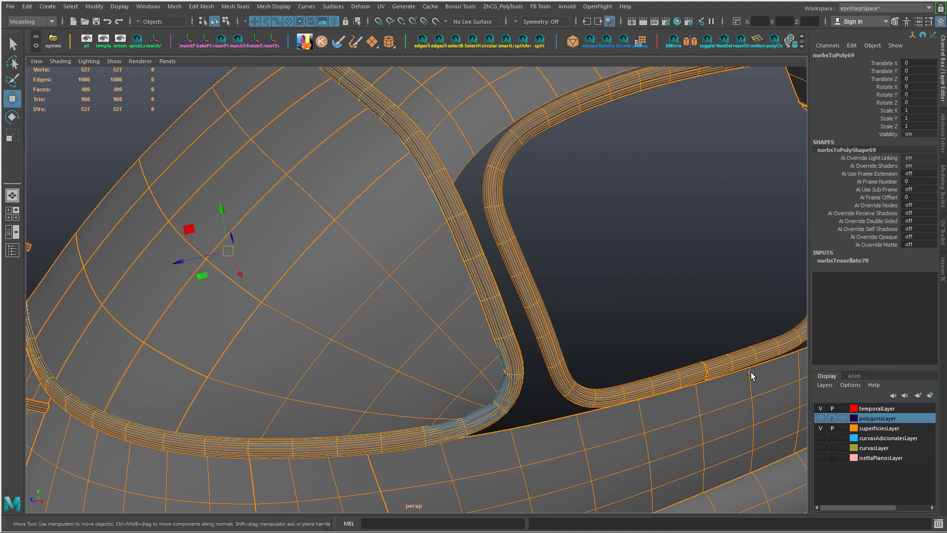
right_click(872, 418)
left_click(875, 320)
- Convert the rear window's thin inner trim strip to polygons and assign it to polygonsLayer
left_click(498, 323)
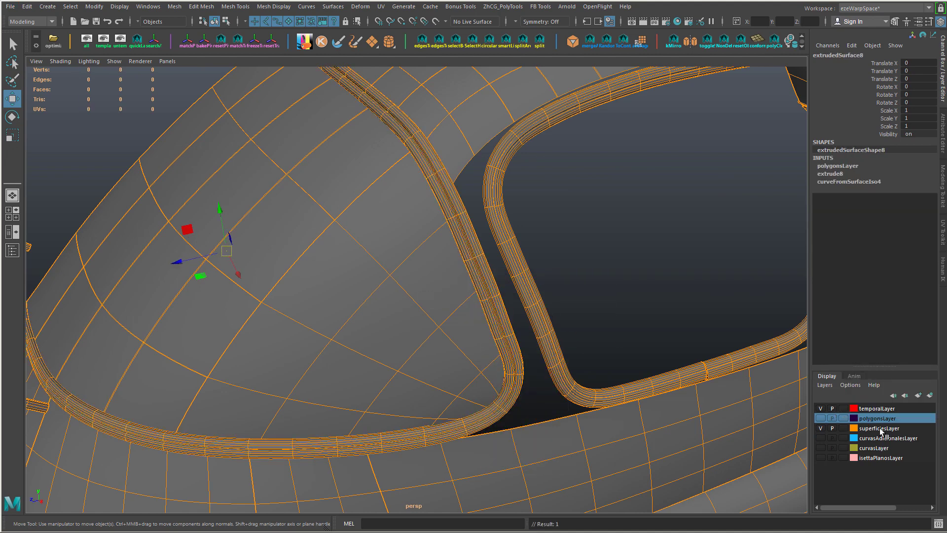
right_click_drag(489, 328, 552, 328, "shift")
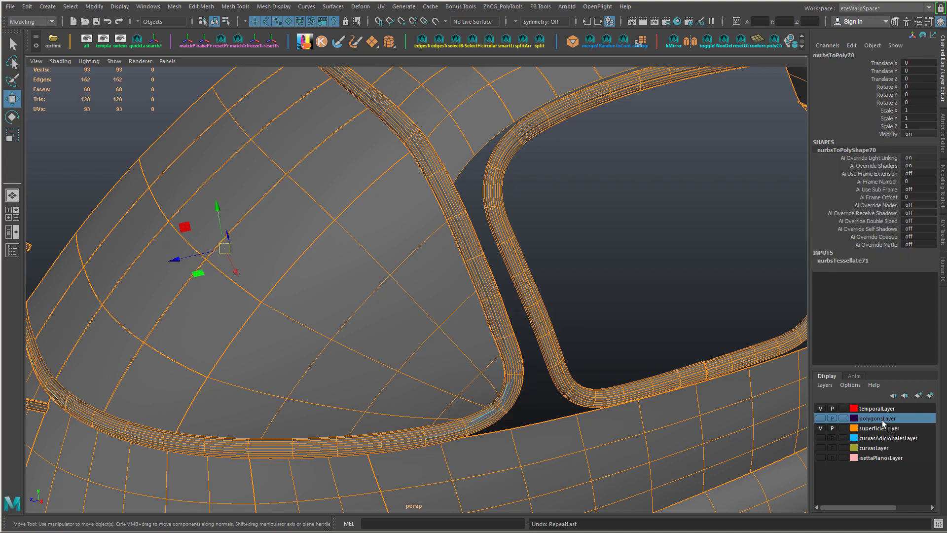
right_click(882, 419)
left_click(883, 320)
- Hide superficiesLayer, show polygonsLayer, and set the inner trim strip's tessellation U Number to 6
left_click(820, 428)
left_click(820, 418)
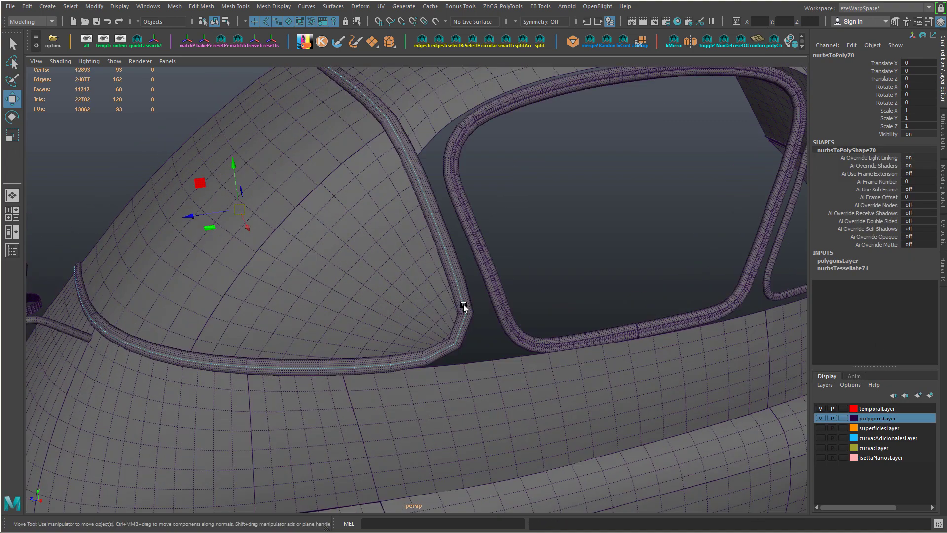
left_click(857, 269)
double_click(922, 316)
type("6")
key("Return")
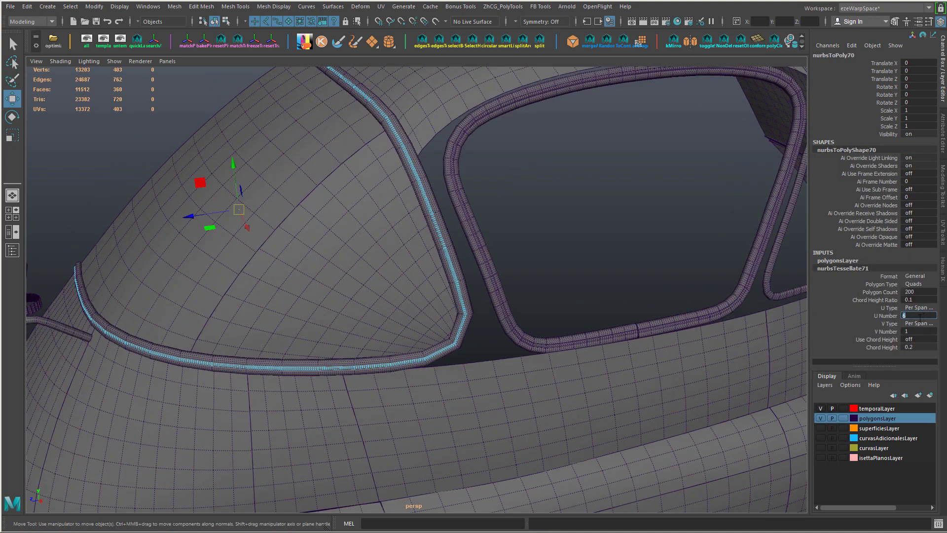
- Try V Number 77 and 45 on the inner trim strip with per-span tessellation, undoing each value
type("77")
key("Return")
left_click_drag(387, 345, 248, 317, "alt")
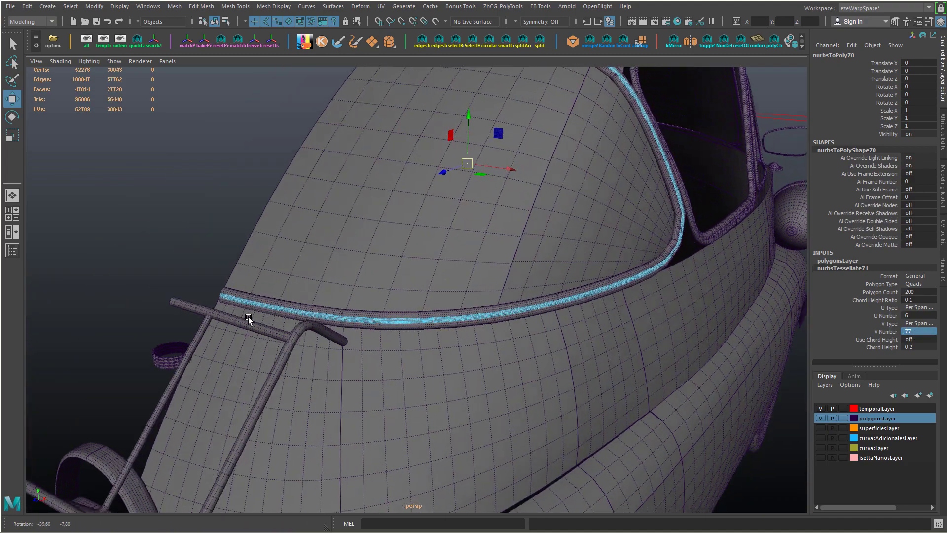
right_click_drag(247, 317, 398, 369, "alt")
key("ctrl+z")
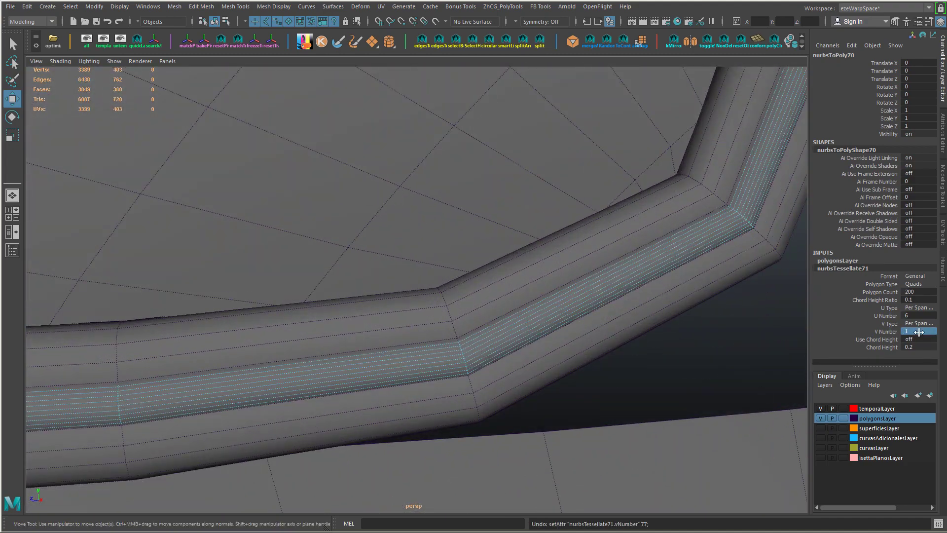
type("45")
key("Return")
key("ctrl+z")
- Set the inner trim strip's U Type and V Type to Per Surf # of Isoparms in 3D, with V Number 85
left_click(918, 307)
left_click(921, 316)
left_click(918, 323)
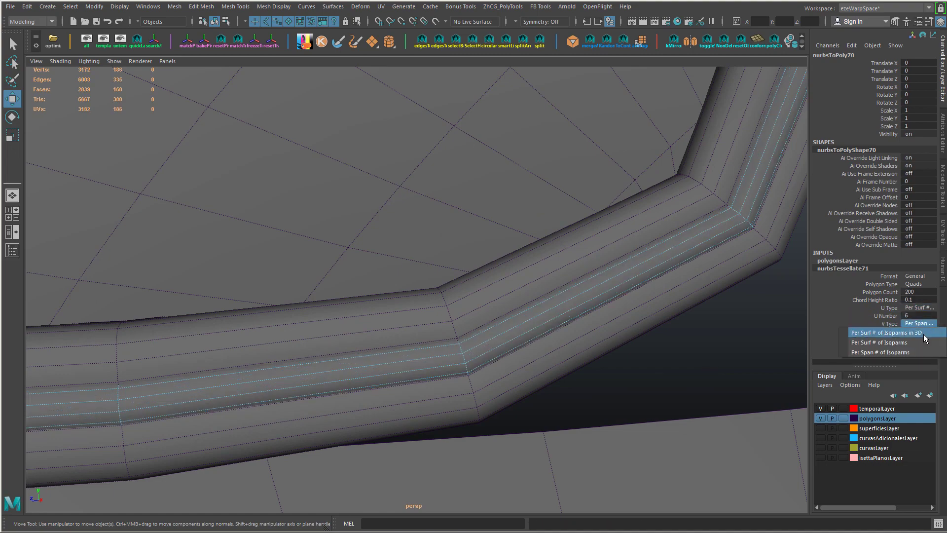
left_click(922, 331)
left_click(919, 331)
type("77")
key("Return")
right_click_drag(635, 334, 604, 292, "alt")
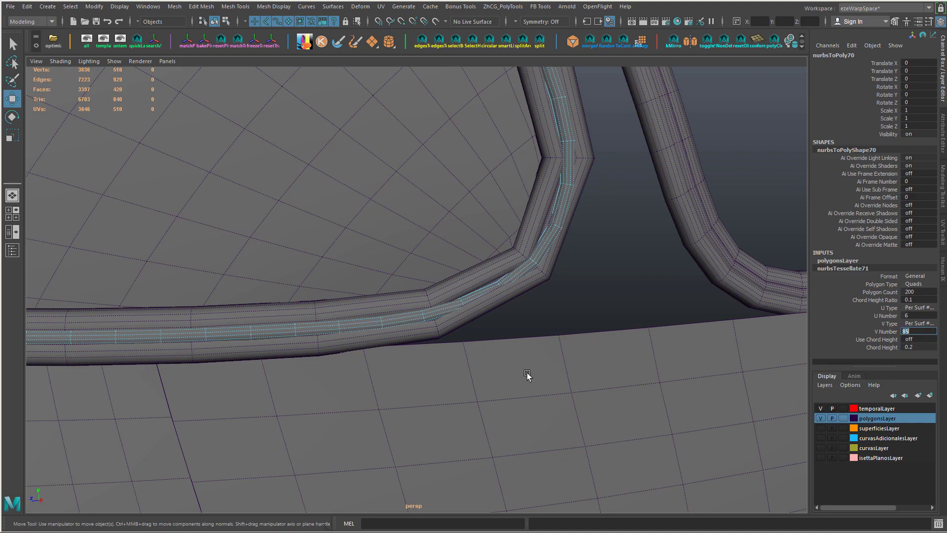
left_click_drag(527, 375, 428, 369, "alt")
right_click_drag(429, 369, 491, 372, "alt")
- Select the rear window's outer trim mesh and set its U Type and V Type to Per Surf # of Isoparms in 3D
left_click(495, 306)
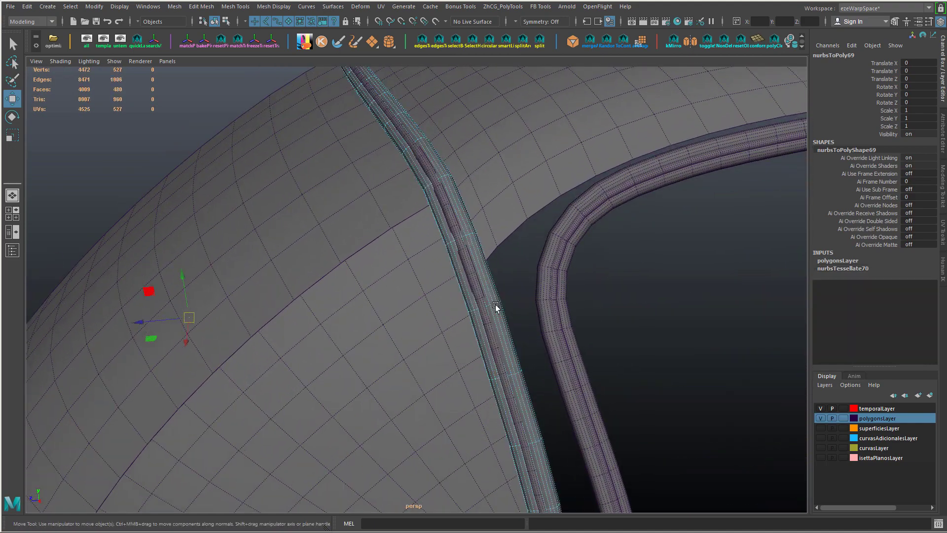
left_click(848, 268)
left_click(920, 307)
left_click(921, 315)
left_click(921, 323)
left_click(923, 332)
- Set the outer trim mesh's tessellation to U Number 20 and V Number 85
left_click(922, 315)
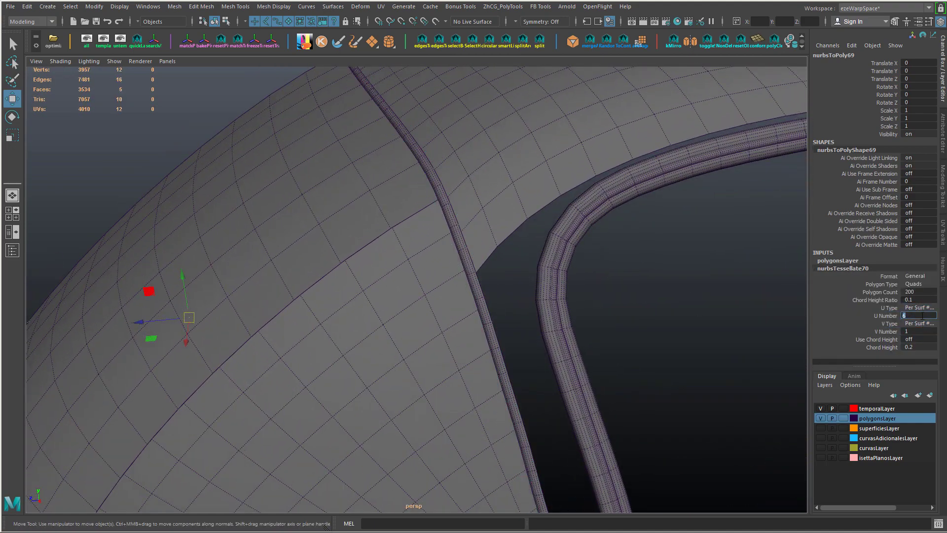
key("Return")
right_click_drag(500, 361, 616, 325, "alt")
left_click(918, 330)
type("85")
key("Return")
- Examine the rear window's trim meshes from several angles against the roof, body and side window frames
right_click_drag(341, 241, 363, 271, "alt")
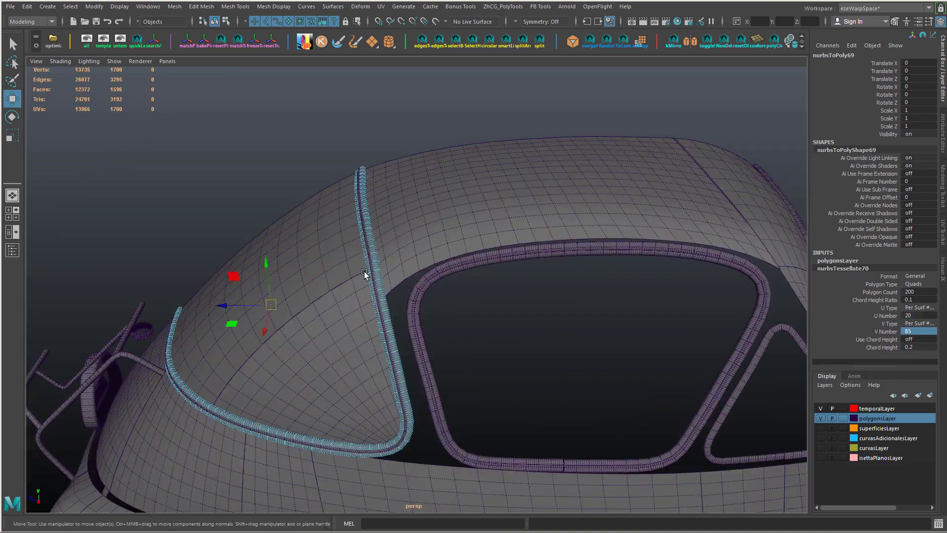
left_click_drag(364, 272, 395, 232, "alt")
right_click_drag(395, 231, 512, 322, "alt")
left_click_drag(537, 217, 575, 252, "alt")
right_click_drag(575, 252, 471, 251, "alt")
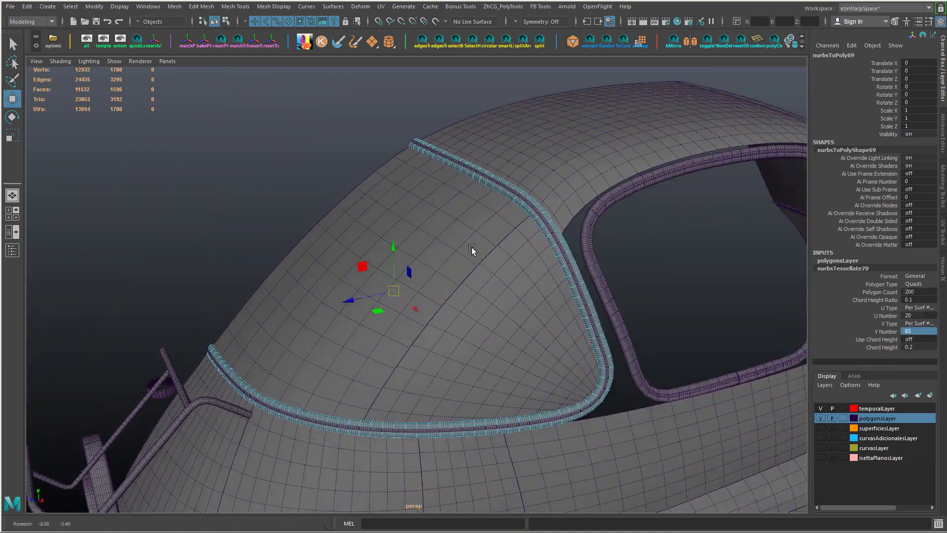
left_click_drag(472, 251, 497, 237, "alt")
right_click_drag(497, 236, 537, 223)
left_click(567, 232)
right_click_drag(597, 238, 528, 275, "alt")
left_click_drag(528, 275, 492, 222, "alt")
- Display the car's meshes without wireframe, clear the selection and save the scene
left_click_drag(61, 84, 666, 471)
left_click(713, 392)
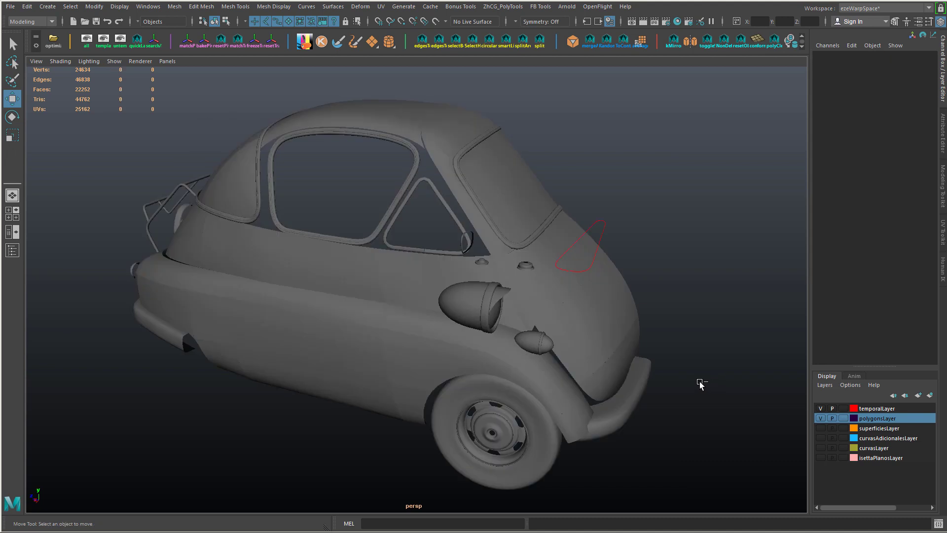
key("ctrl+s")
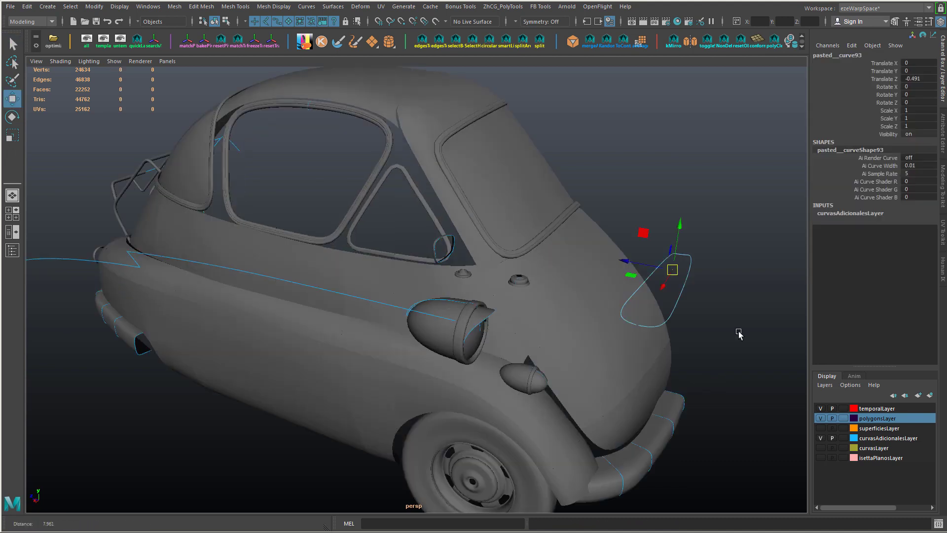
- Try raising a duplicate of the closed curve ahead of the car's nose to Translate Y 0.135, and remove the copy
left_click_drag(498, 160, 456, 147, "alt")
left_click_drag(622, 180, 640, 106, "alt")
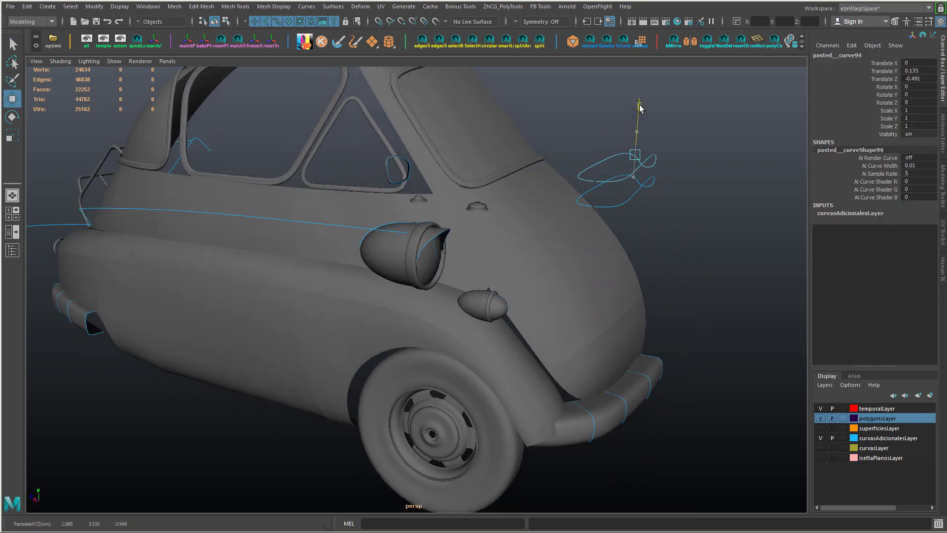
left_click(640, 199)
left_click(637, 193)
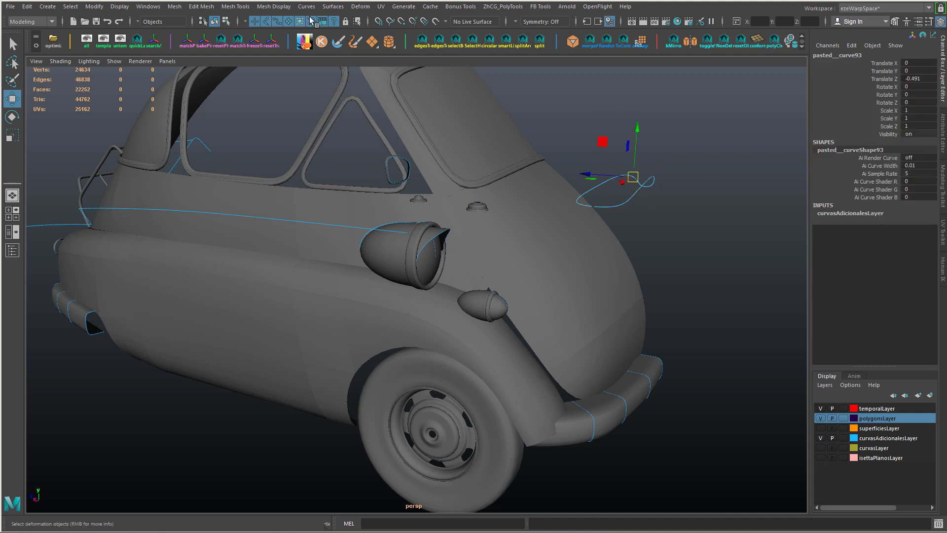
- Offset the closed curve ahead of the car's nose and set the offset Distance to -0.02
left_click(306, 7)
mouse_move(400, 246)
left_click(444, 246)
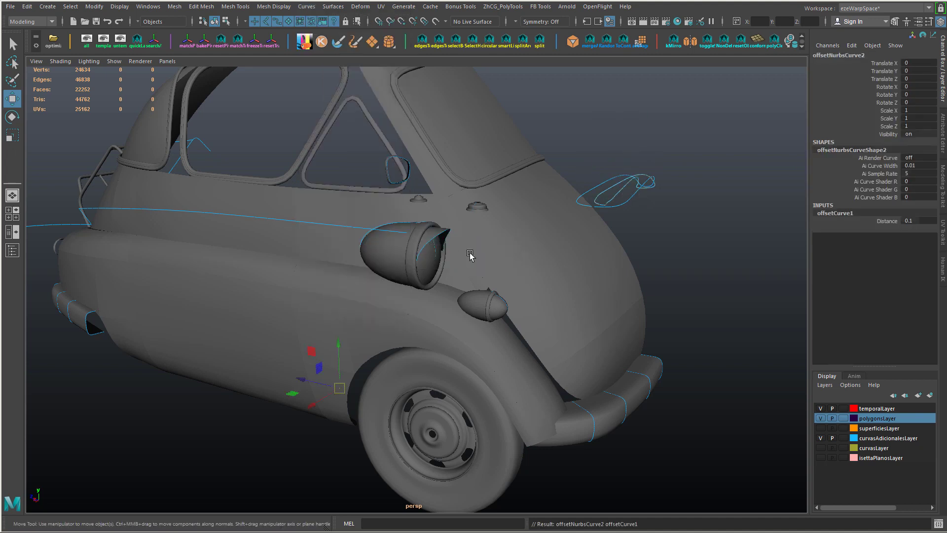
left_click_drag(608, 245, 595, 327, "alt")
left_click(890, 221)
middle_click_drag(720, 293, 695, 292)
left_click_drag(694, 293, 718, 286, "alt")
middle_click_drag(719, 285, 720, 291)
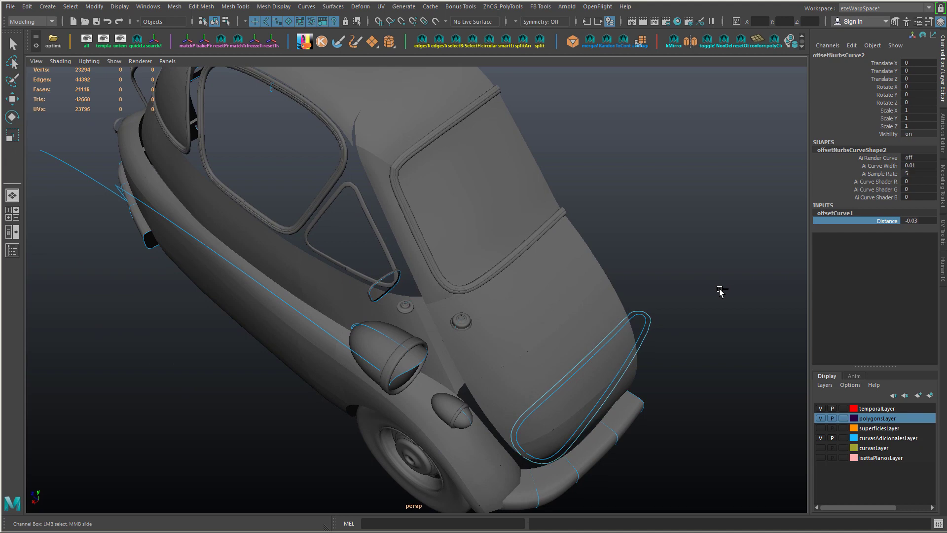
mouse_move(718, 293)
left_mouse_down("alt")
mouse_move(689, 311)
mouse_move(460, 288)
mouse_move(357, 305)
mouse_move(255, 259)
mouse_move(275, 298)
mouse_move(503, 243)
mouse_move(655, 268)
mouse_move(719, 310)
left_mouse_up("alt")
middle_click_drag(676, 285, 678, 286)
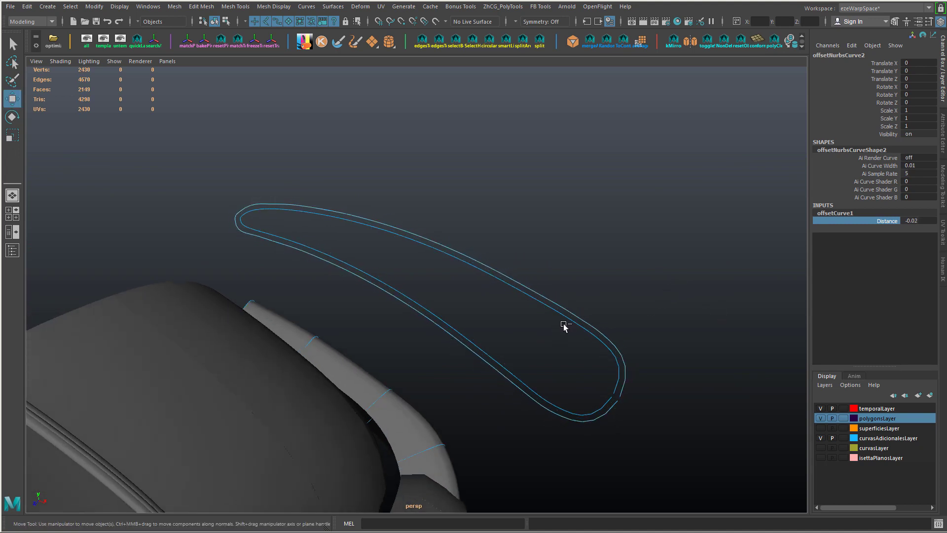
- Raise the offset curve to Translate Y 0.174 and set its offset Distance to -0.025
left_click(551, 314)
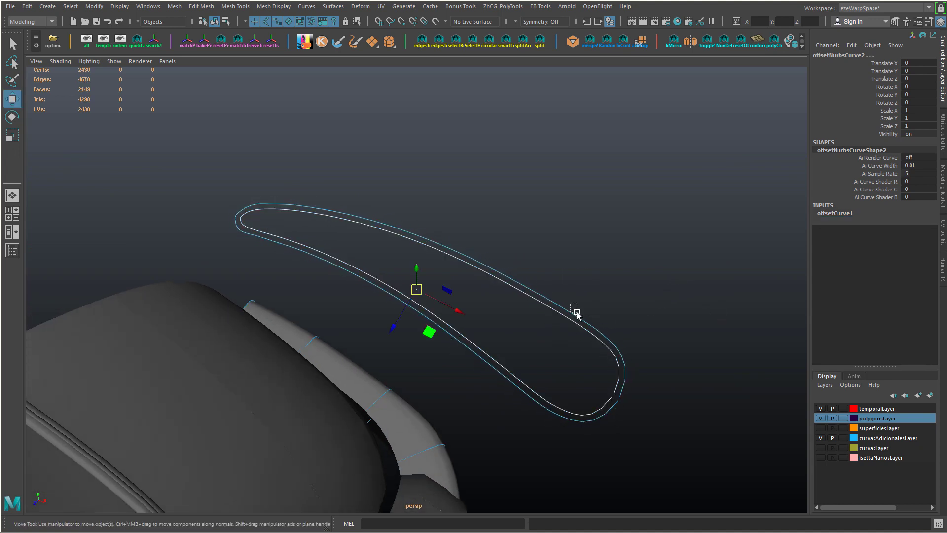
left_click_drag(577, 314, 434, 196, "alt")
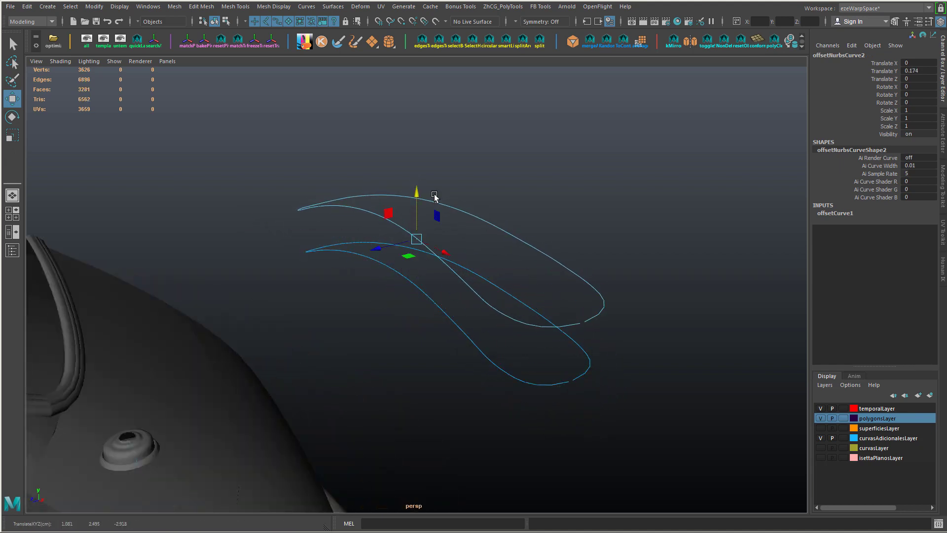
left_click(849, 213)
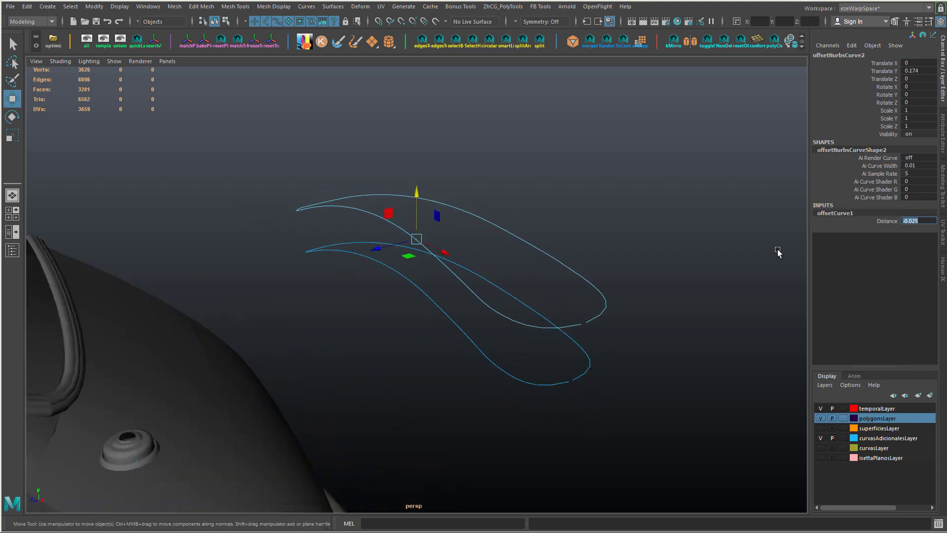
- Check the red Isetta's reference photo and lower the offset curve to Translate Y 0.095
left_click_drag(778, 251, 623, 308, "alt")
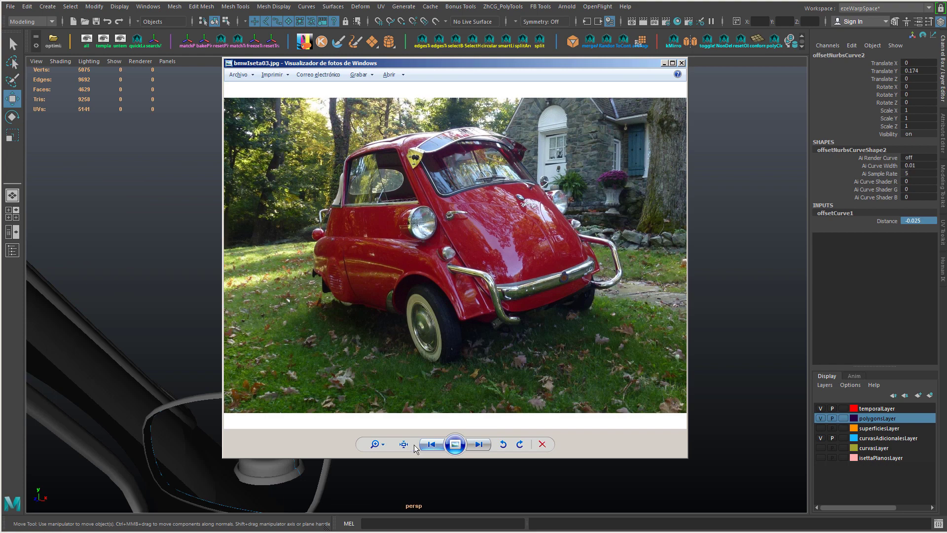
left_click(414, 444)
key("alt+Tab")
left_click_drag(417, 192, 416, 216)
- Snap the offset curve's pivot to the narrow end of the original curve and rotate it to Rotate Z 5.05
left_click_drag(304, 241, 304, 283, "alt")
key("e")
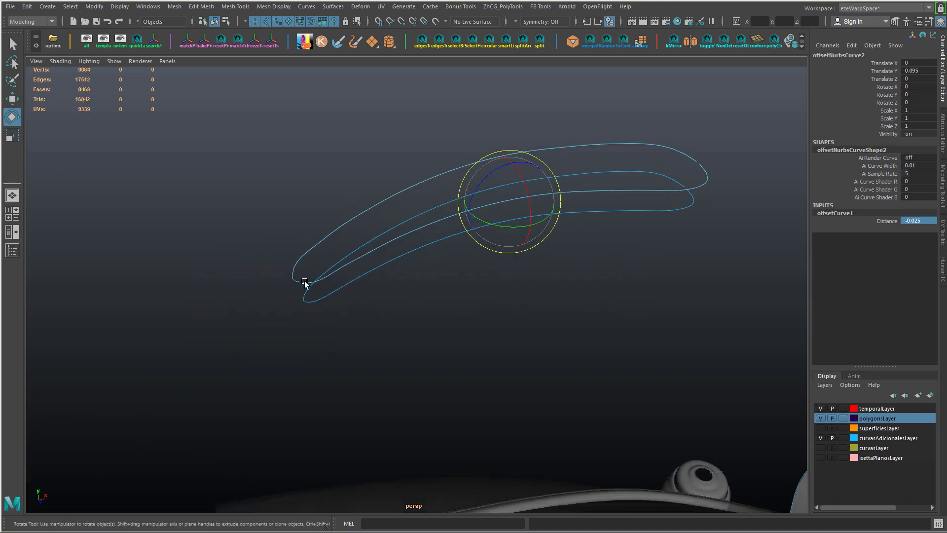
key("d")
key("c")
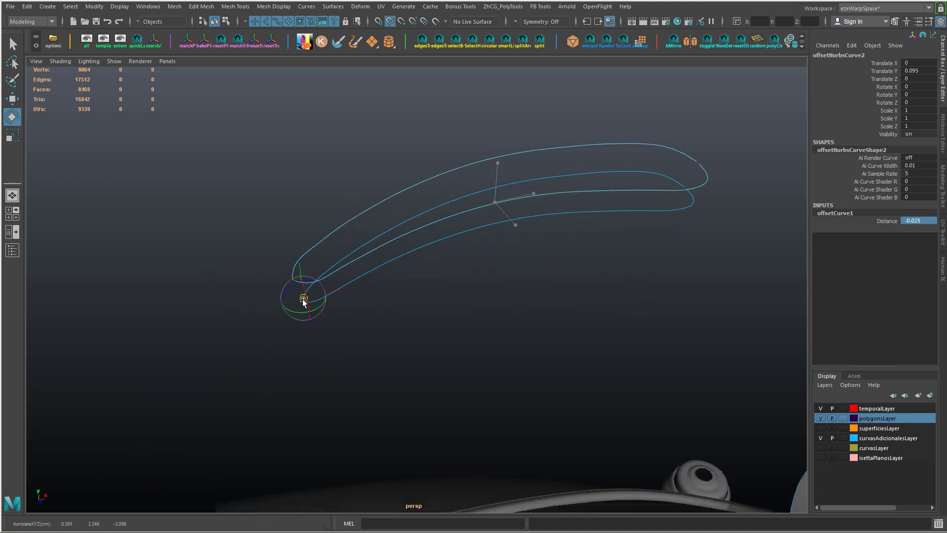
left_click_drag(284, 272, 280, 277)
- Lower the rotated offset curve to Translate Y 0.055
left_click_drag(426, 311, 339, 294, "alt")
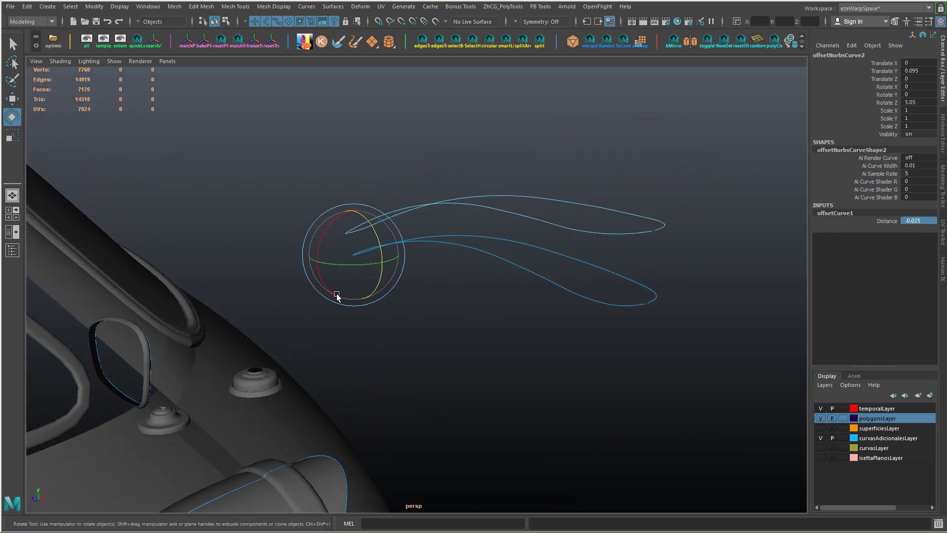
key("w")
left_click_drag(355, 208, 354, 217)
- Try rotating the offset curve further about its Z axis, undoing each attempt
key("e")
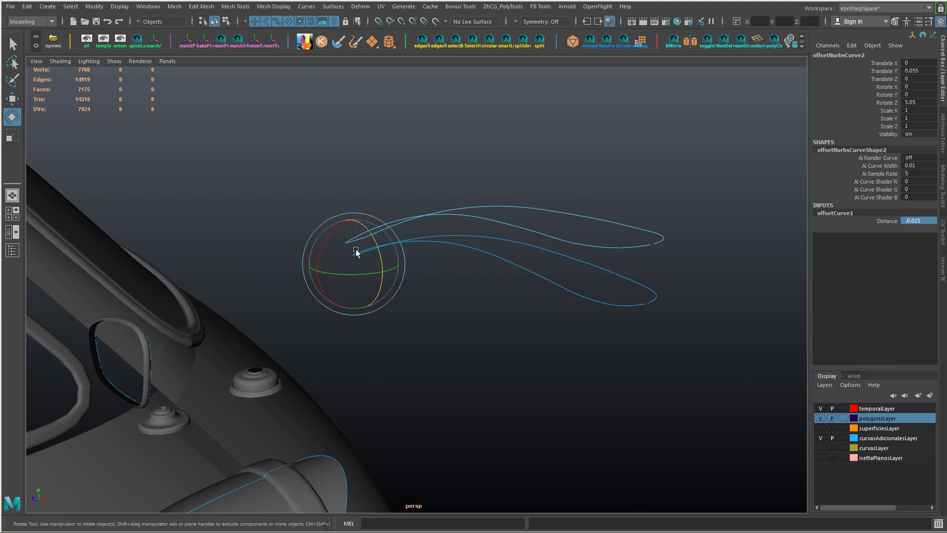
mouse_move(357, 250)
left_mouse_down("alt")
mouse_move(369, 265)
mouse_move(339, 256)
left_mouse_up("alt")
key("ctrl+z")
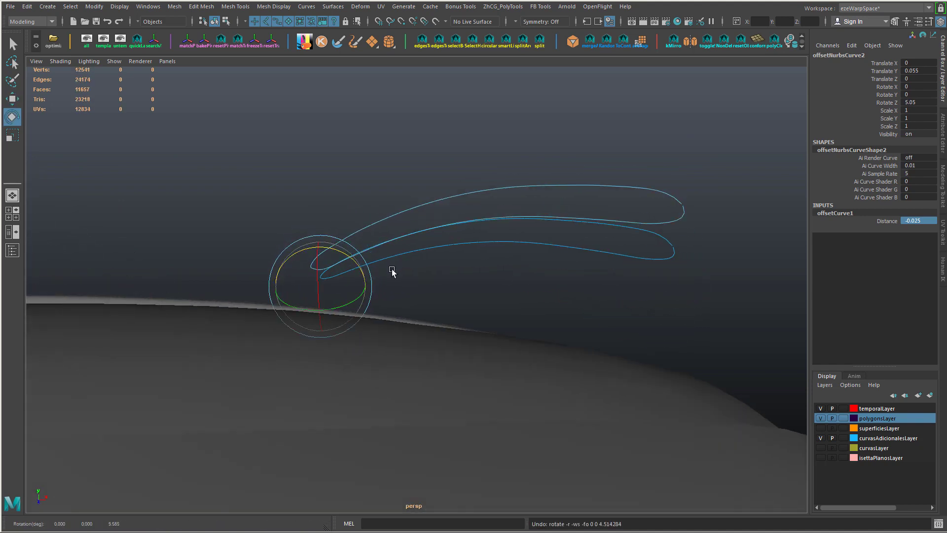
middle_click_drag(516, 311, 523, 313)
key("ctrl+z")
left_click_drag(523, 315, 469, 293, "alt")
middle_click_drag(469, 294, 475, 299)
key("ctrl+z")
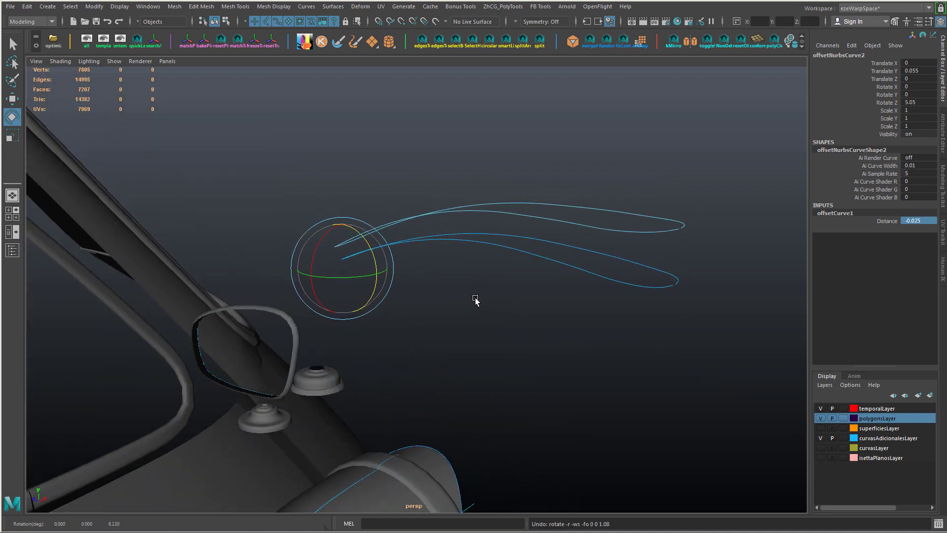
- Restore the offset curve's Rotate Z of 6.13 and loft a surface between it and the original curve
key("ctrl+y")
left_click_drag(490, 307, 453, 317, "alt")
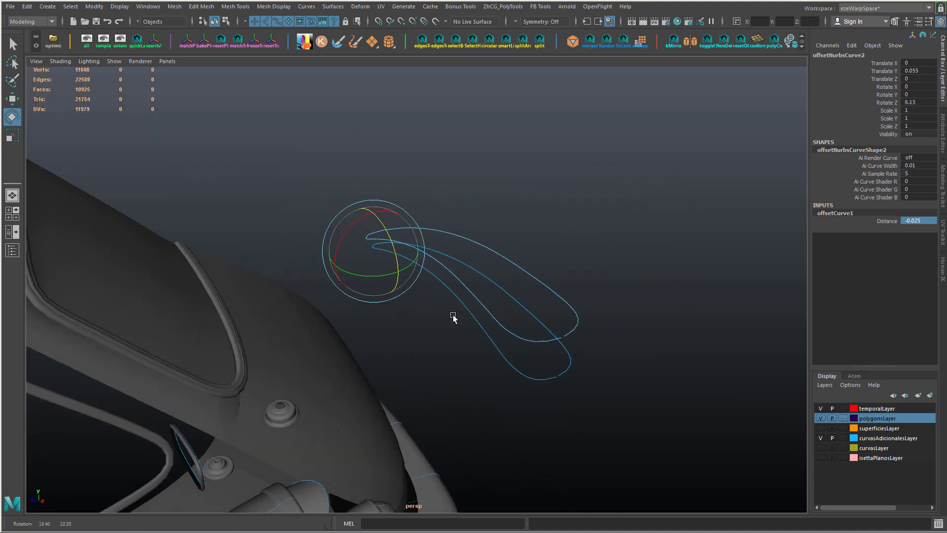
left_click(531, 363)
left_click(415, 11)
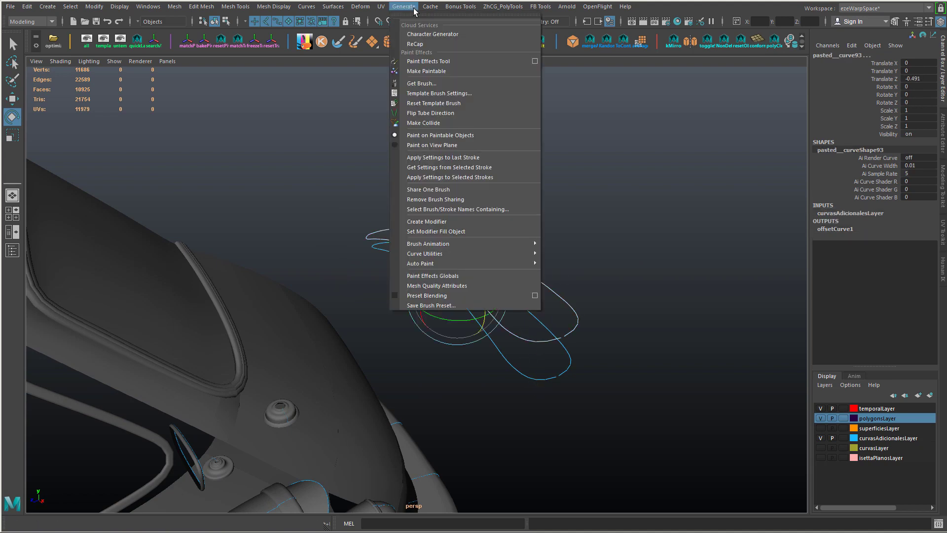
left_click(403, 6)
left_click(326, 11)
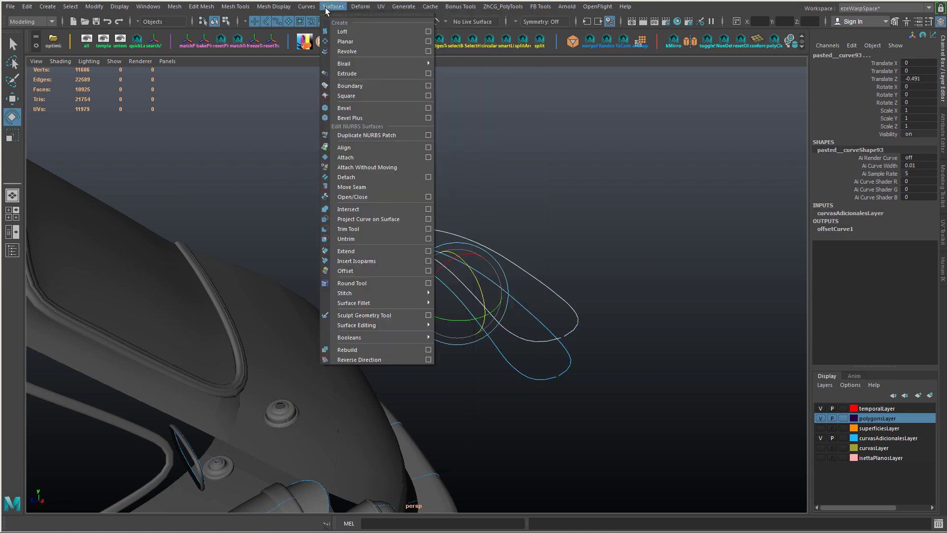
left_click(339, 34)
- Set the lofted surface's Section Spans to 3 and reverse its surface direction
left_click_drag(518, 226, 853, 187, "alt")
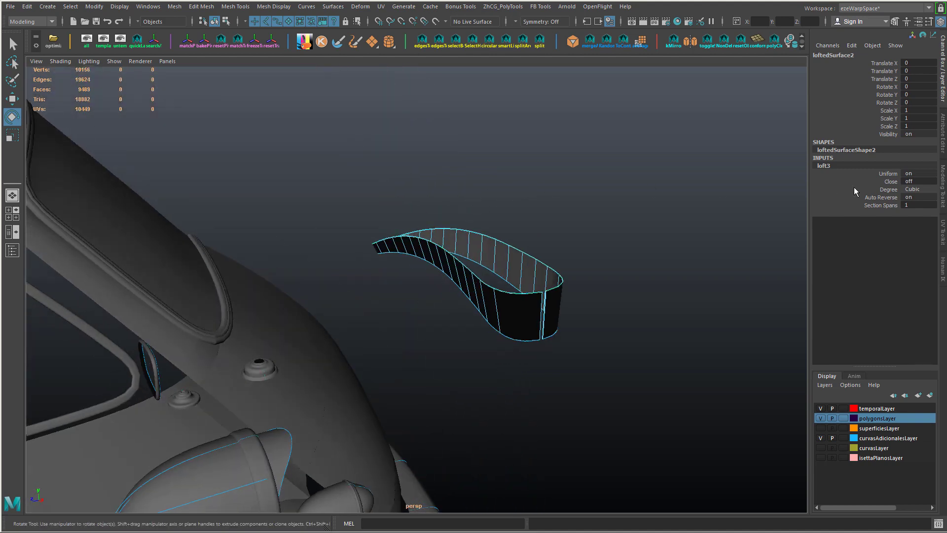
left_click(882, 205)
middle_click_drag(623, 216, 627, 216)
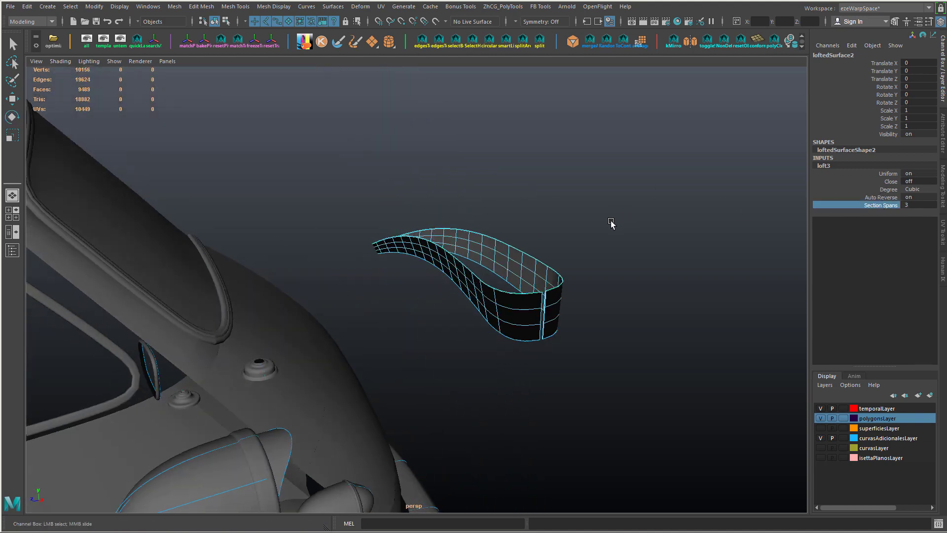
left_click_drag(611, 223, 460, 185, "alt")
left_click(340, 7)
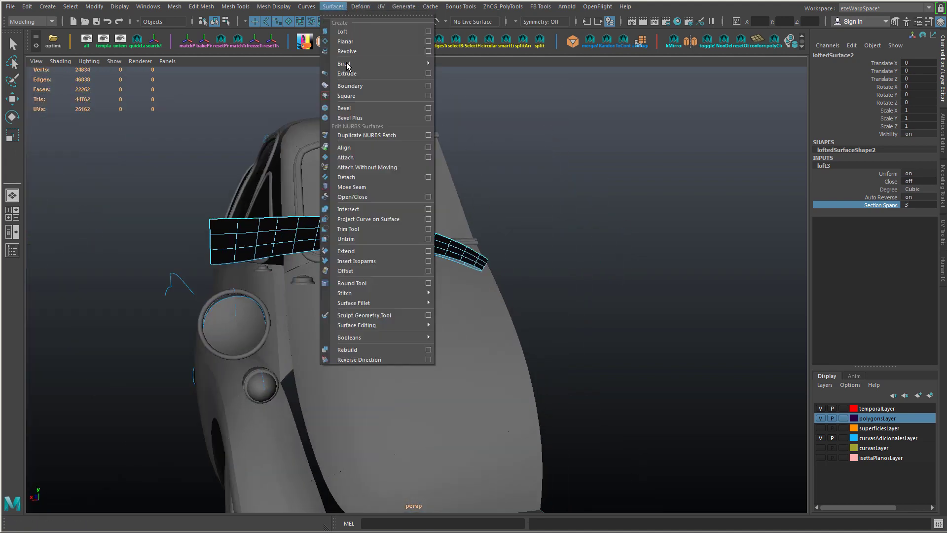
left_click(364, 354)
key("e")
left_click_drag(602, 263, 567, 328, "alt")
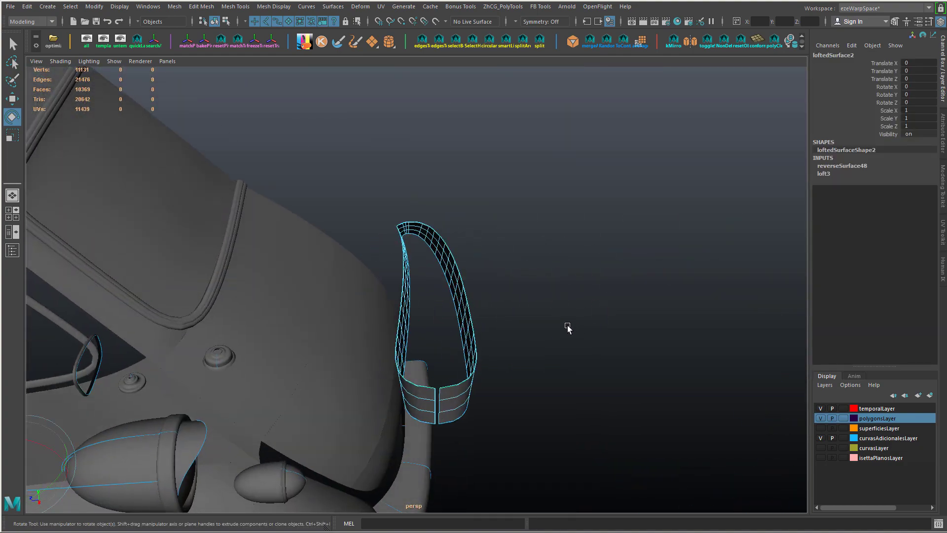
- Convert the lofted surface to a polygon mesh and add the mesh to polygonsLayer
left_click_drag(623, 346, 813, 427)
right_click(870, 419)
left_click(870, 322)
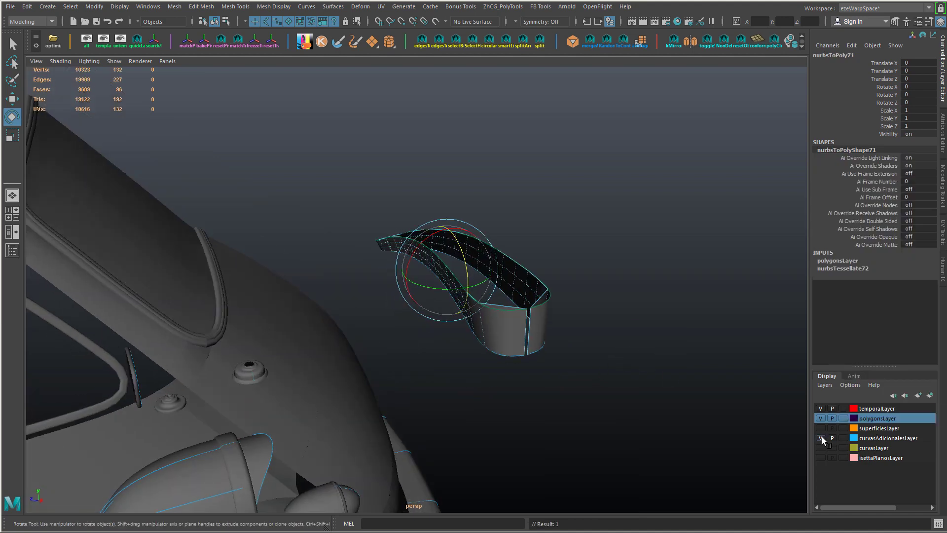
- Add the original lofted NURBS surface to curvasAdicionalesLayer
left_click(619, 392)
left_click(519, 334)
right_click(886, 437)
left_click(873, 345)
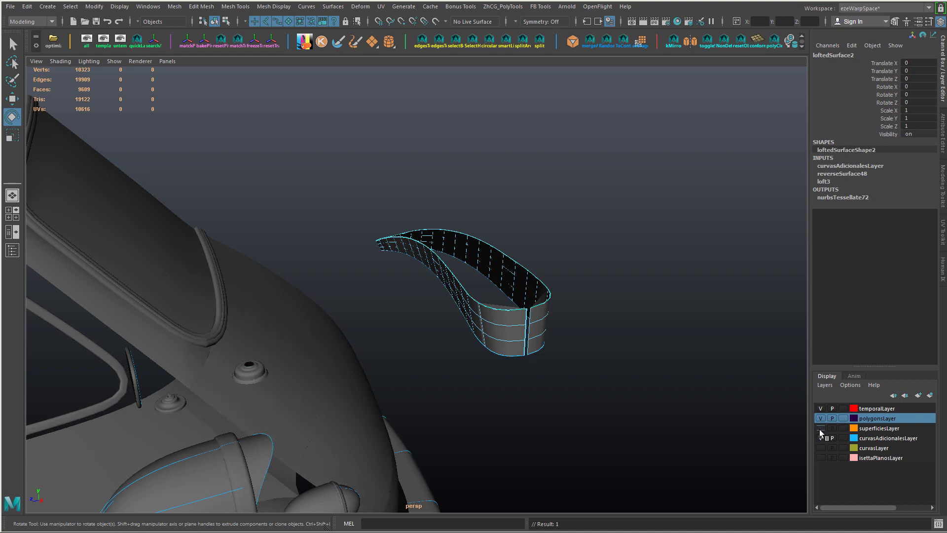
- Reassign the lofted NURBS surface to superficiesLayer
left_click(846, 429)
right_click_drag(504, 329, 505, 258)
right_click(879, 430)
left_click(871, 333)
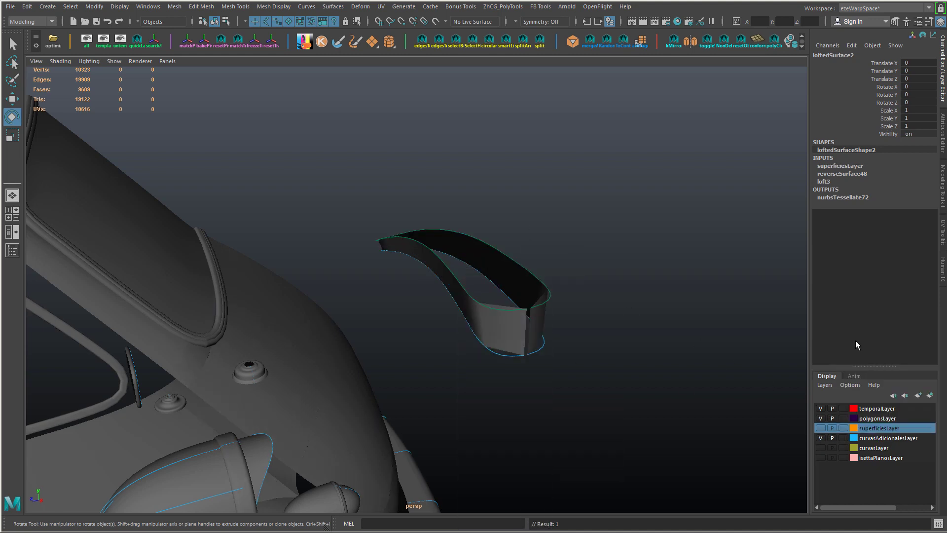
- Set the converted mesh's tessellation U Type and V Type to Per Surf #, with U Number and V Number both at 31
left_click(512, 339)
mouse_move(587, 366)
left_mouse_down("alt")
mouse_move(519, 354)
mouse_move(582, 362)
left_mouse_up("alt")
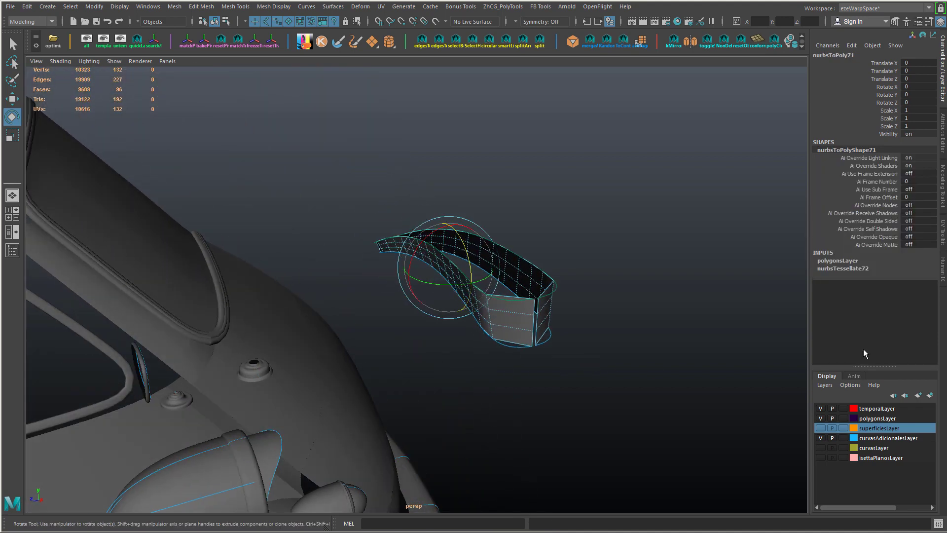
left_click(922, 307)
left_click(919, 320)
left_click(920, 324)
left_click(919, 332)
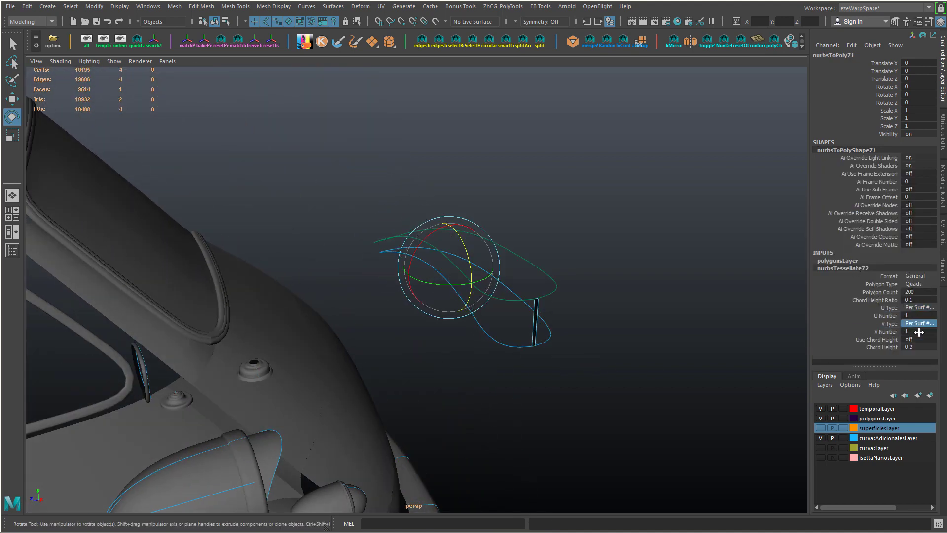
left_click(904, 316)
left_click(914, 333, "ctrl")
type("31")
key("Return")
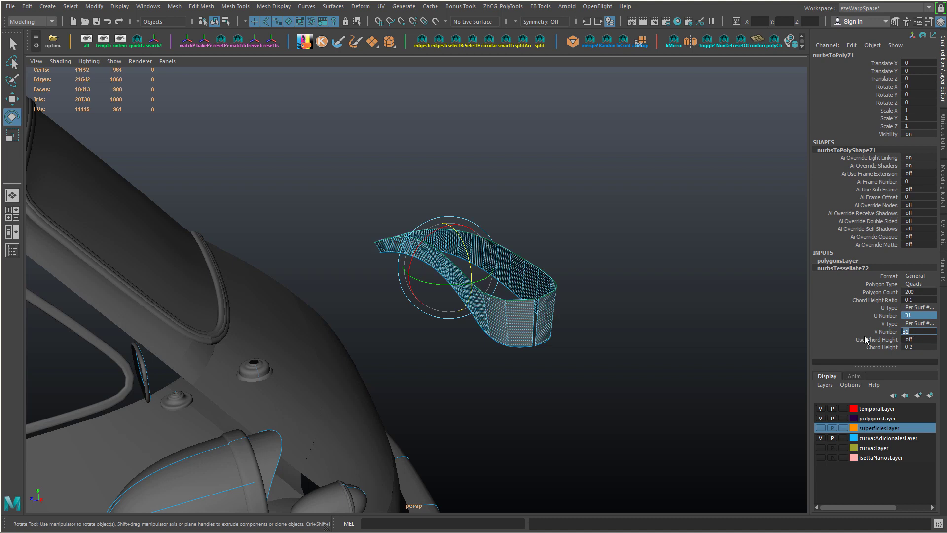
- Set the mesh's tessellation V Number to 5 and U Number to 45
left_click(915, 333)
key("Return")
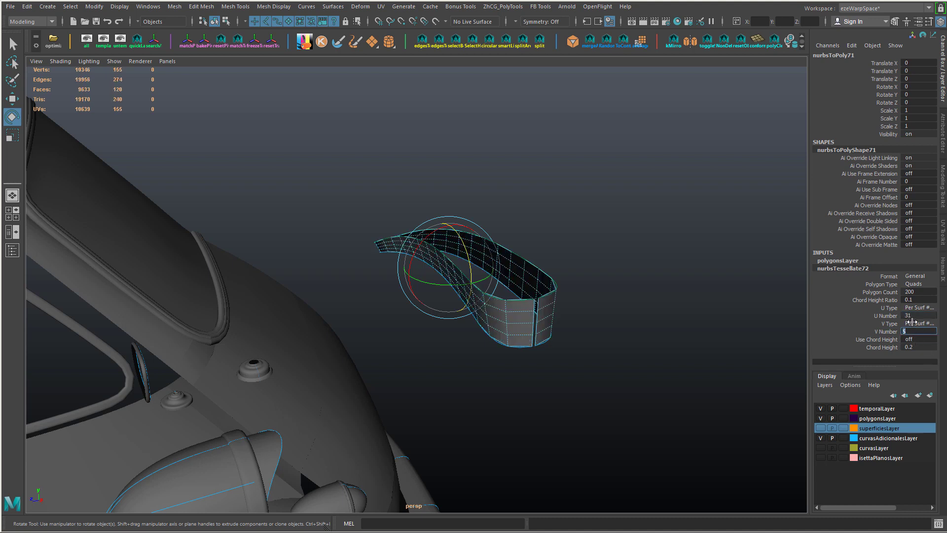
left_click(913, 315)
key("Return")
- Try a tessellation V Number of 3 on the mesh and settle on 4
left_click_drag(363, 201, 231, 212, "alt")
left_click(914, 331)
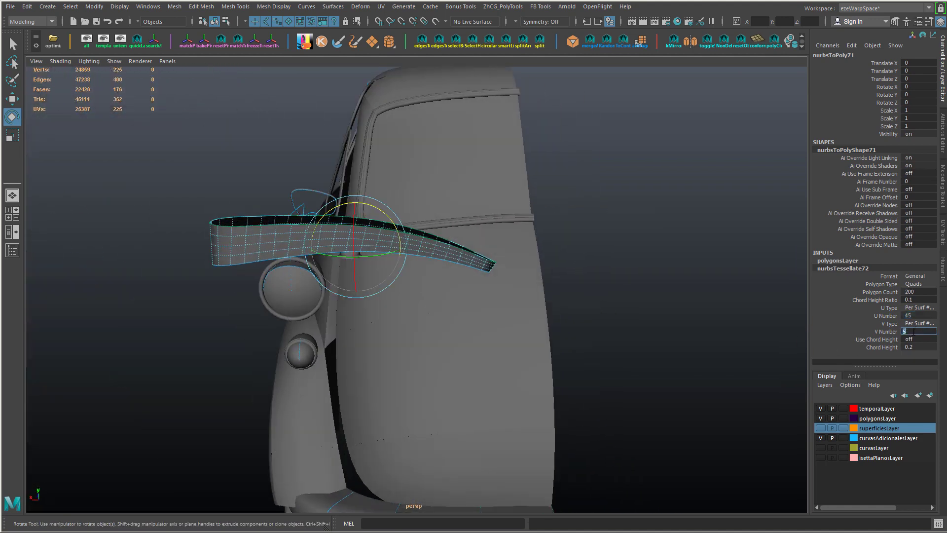
type("3")
key("Return")
type("4")
key("Return")
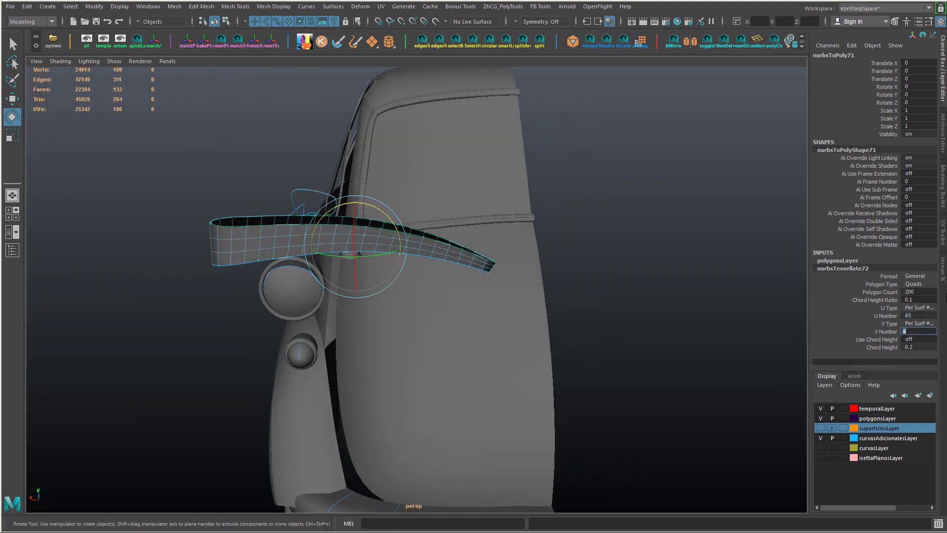
- Raise the mesh's tessellation U Number to 53 and on to 57, checking the curved strip from several angles
left_click_drag(444, 296, 921, 319, "alt")
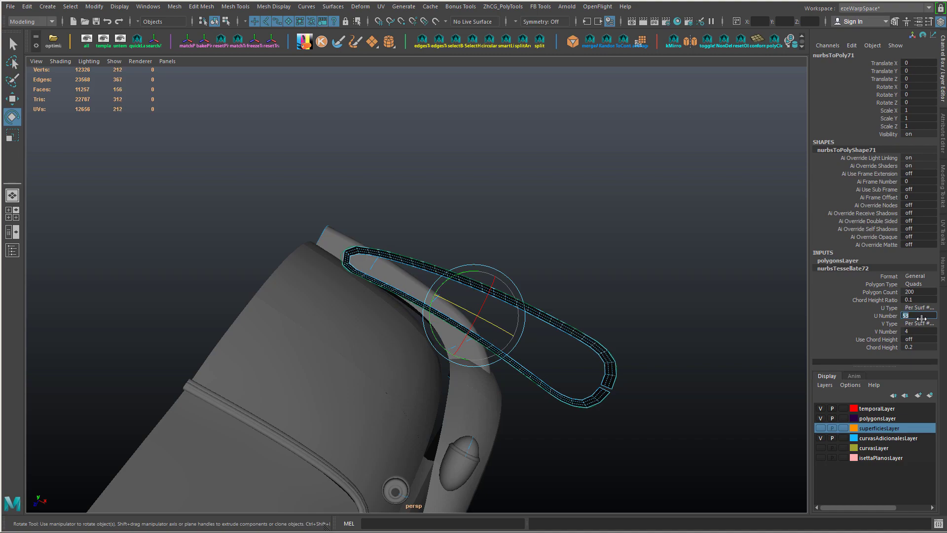
left_click_drag(653, 358, 599, 427, "alt")
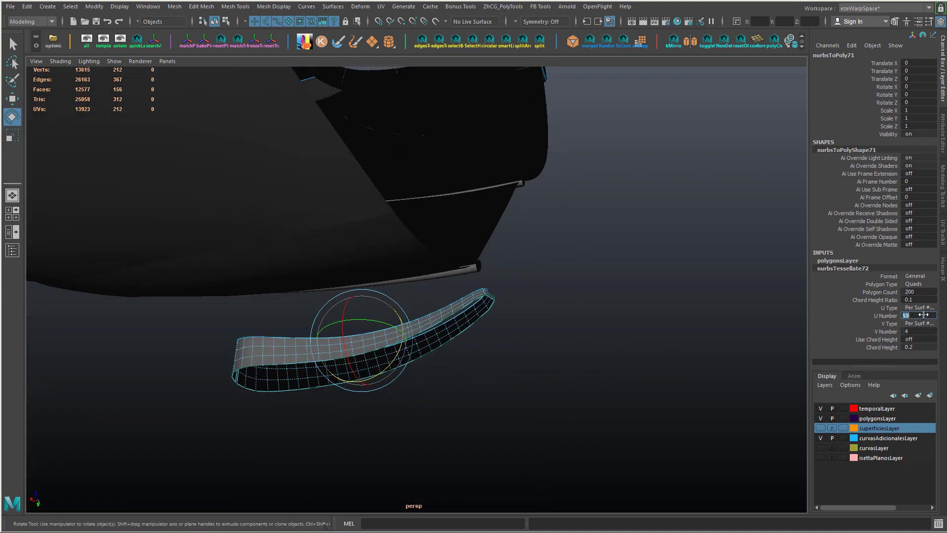
left_click_drag(518, 322, 486, 202, "alt")
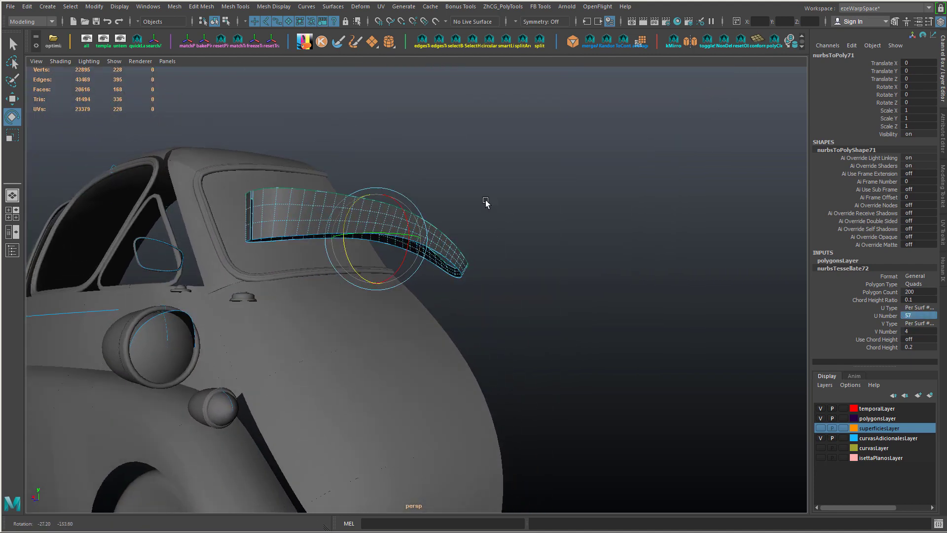
- Try U Number values of 55 and 51 on the mesh and undo back to 57
left_click(919, 316)
type("55")
key("Return")
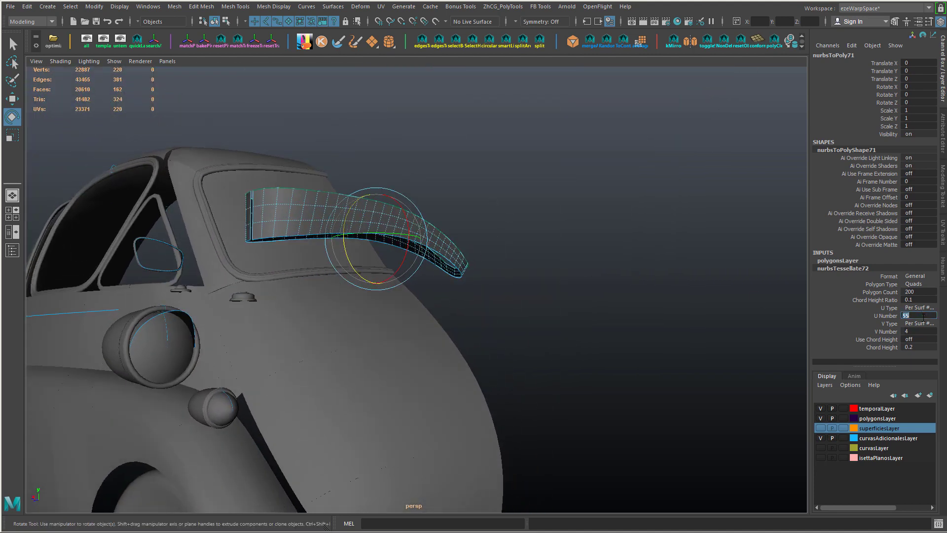
type("51")
key("Return")
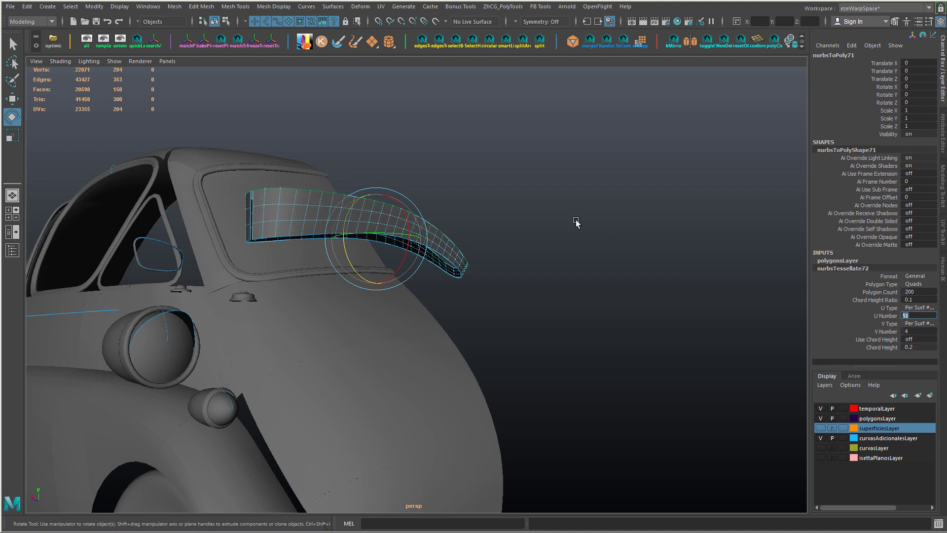
left_click_drag(576, 222, 497, 251, "alt")
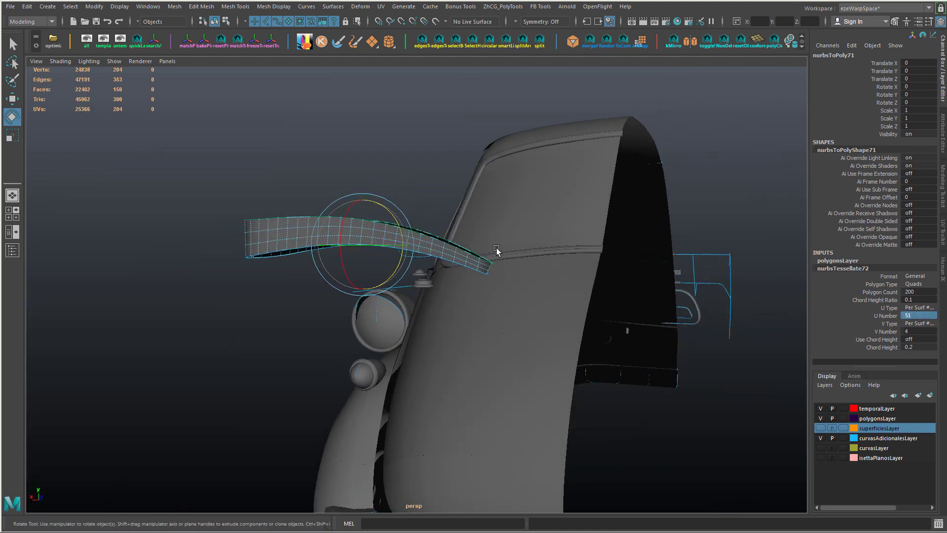
key("ctrl+z")
key("ctrl+z")
key("ctrl+z")
key("ctrl+z")
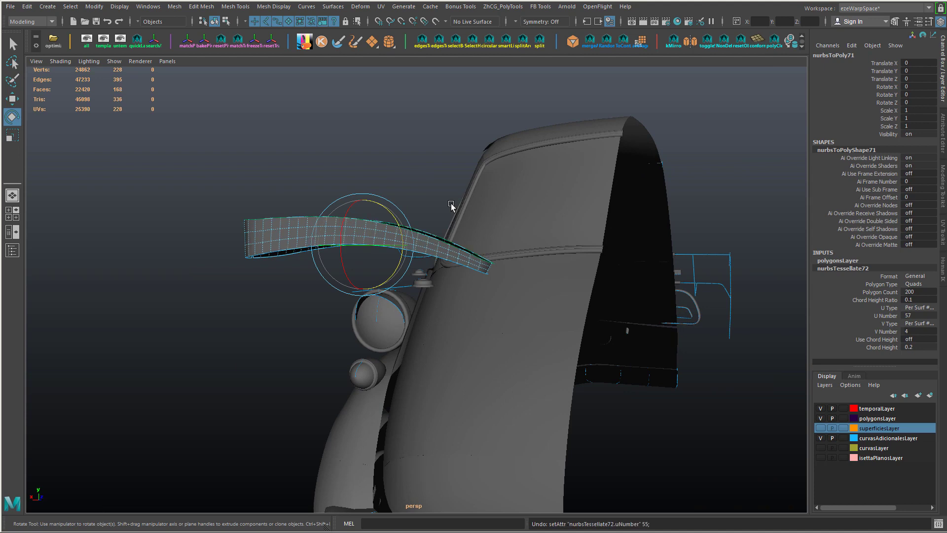
- Inspect the strip's shading unselected, and add the tessellated mesh to polygonsLayer
left_click_drag(253, 190, 374, 327, "alt")
right_click_drag(373, 329, 447, 195)
left_click(536, 244)
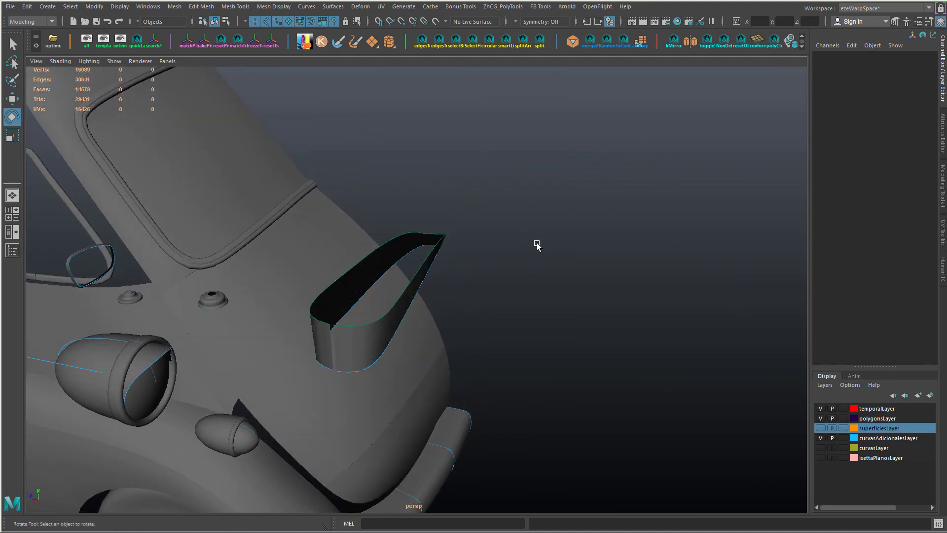
left_click_drag(537, 243, 587, 259, "alt")
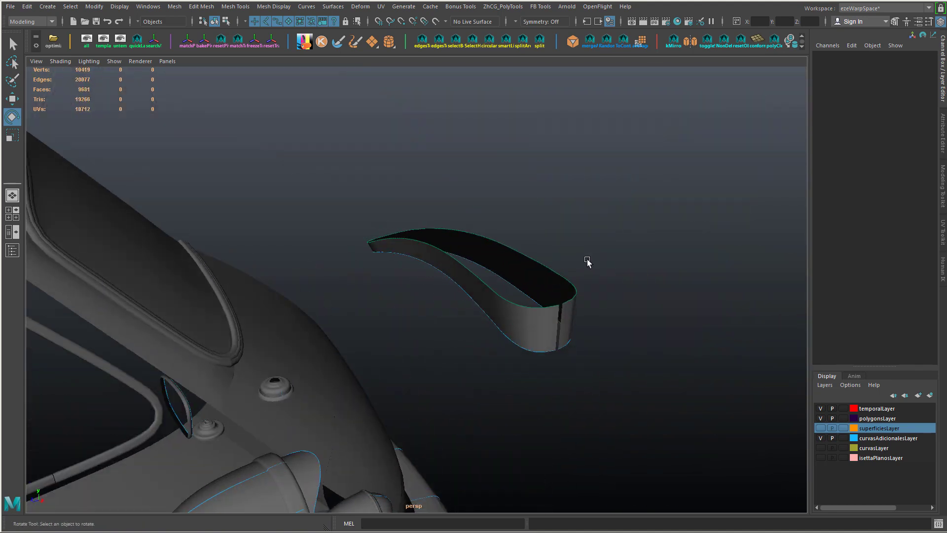
left_click(542, 324)
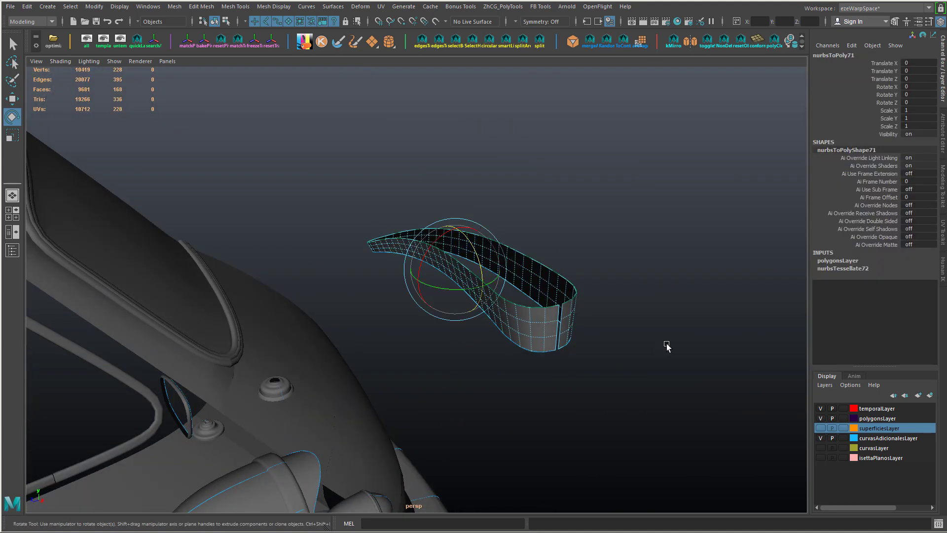
left_click(873, 418)
right_click(872, 417)
left_click(873, 311)
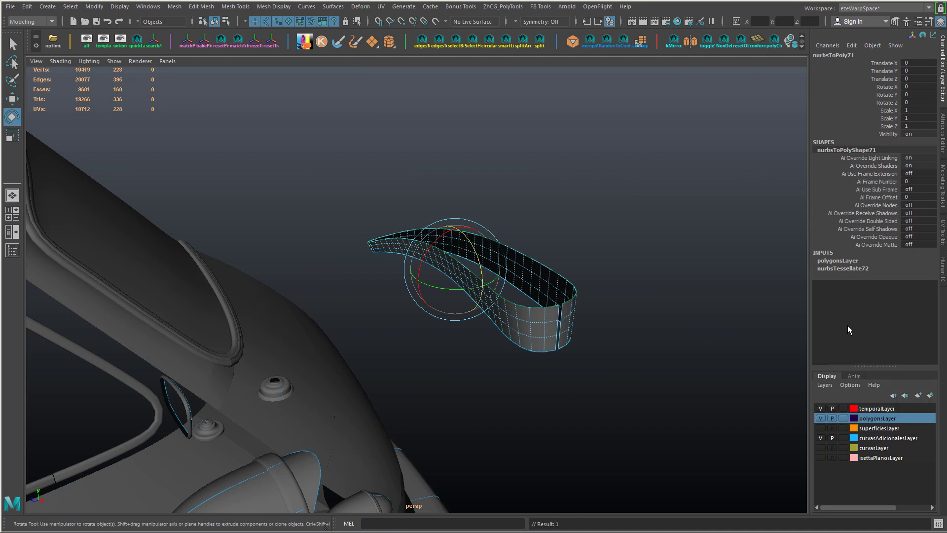
left_click(776, 375)
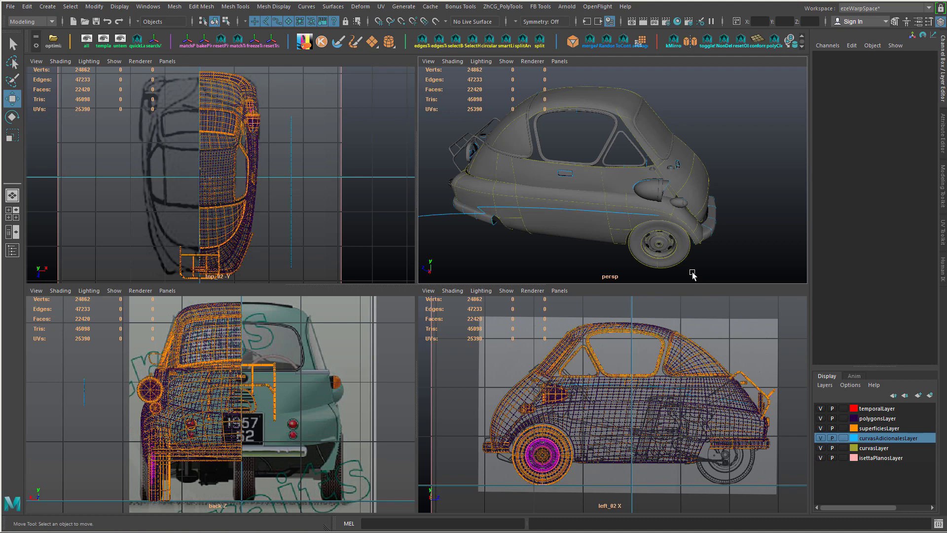
- Create a display layer named superficiesAdicionalesLayer with a dark green colour
left_click(919, 395)
double_click(872, 410)
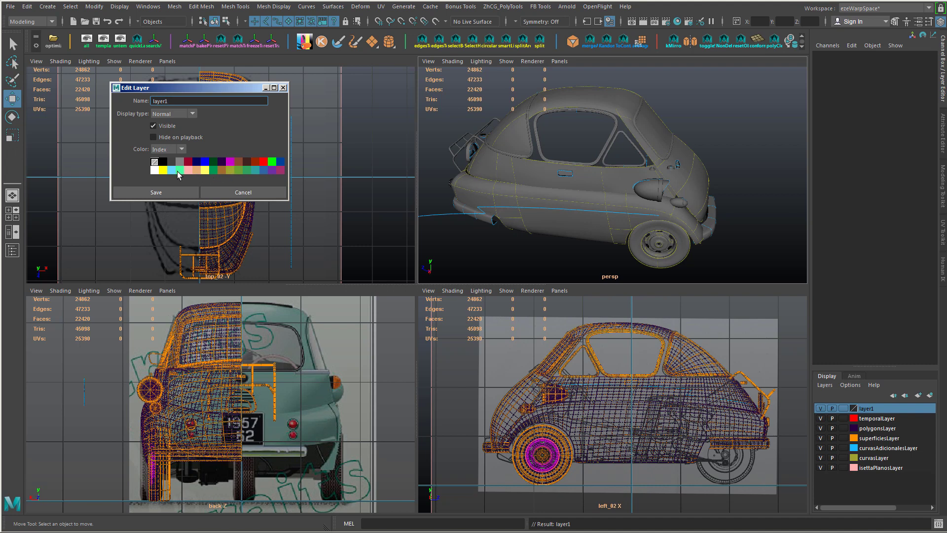
left_click_drag(198, 89, 267, 119)
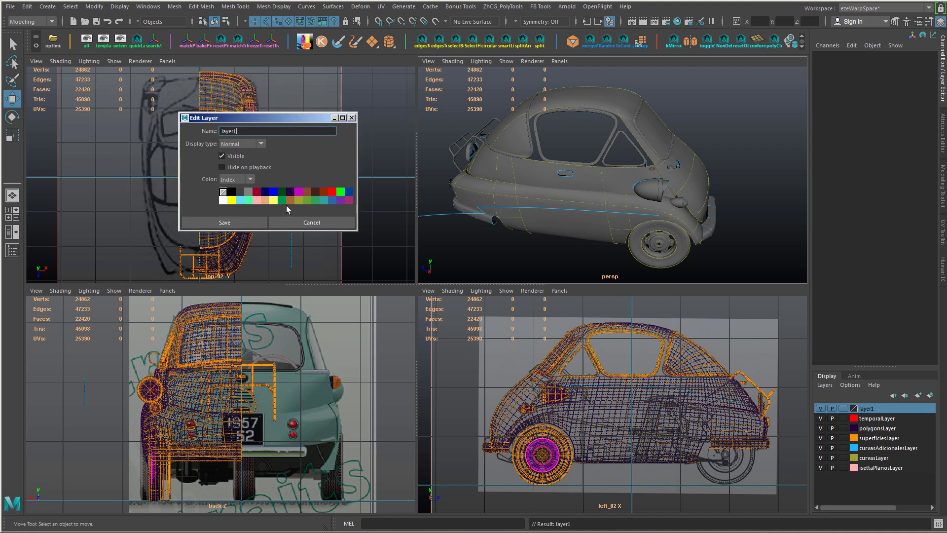
left_click(231, 201)
type("yer")
key("Return")
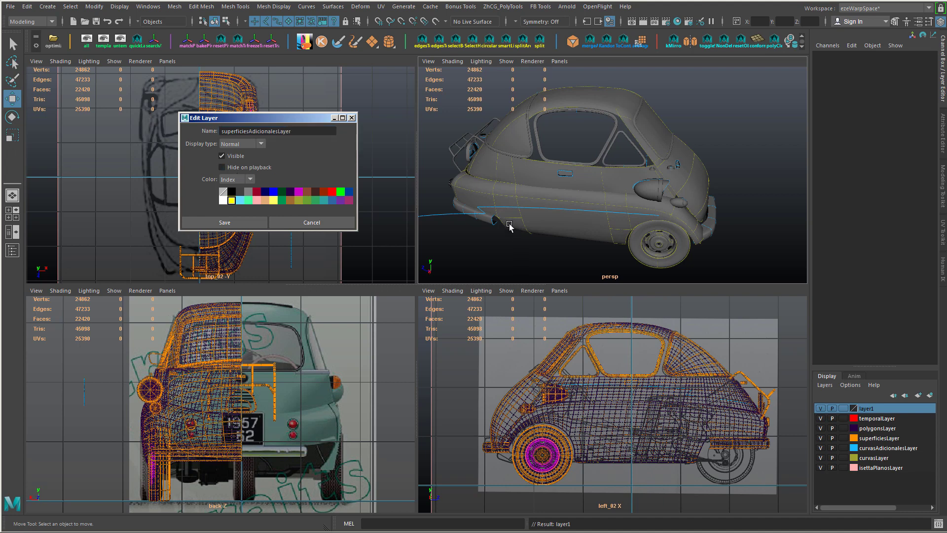
left_click(283, 193)
left_click(257, 222)
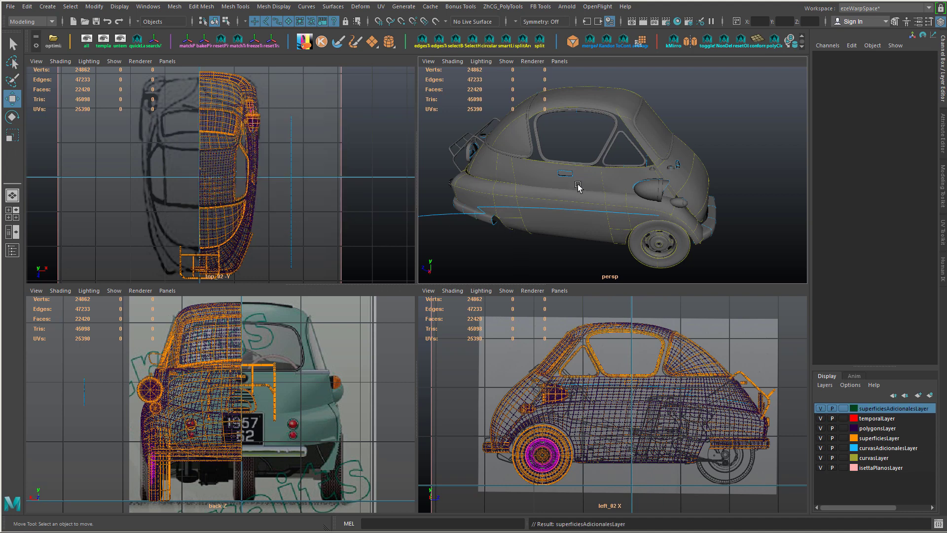
- Change the colour of superficiesAdicionalesLayer to bright green
double_click(859, 408)
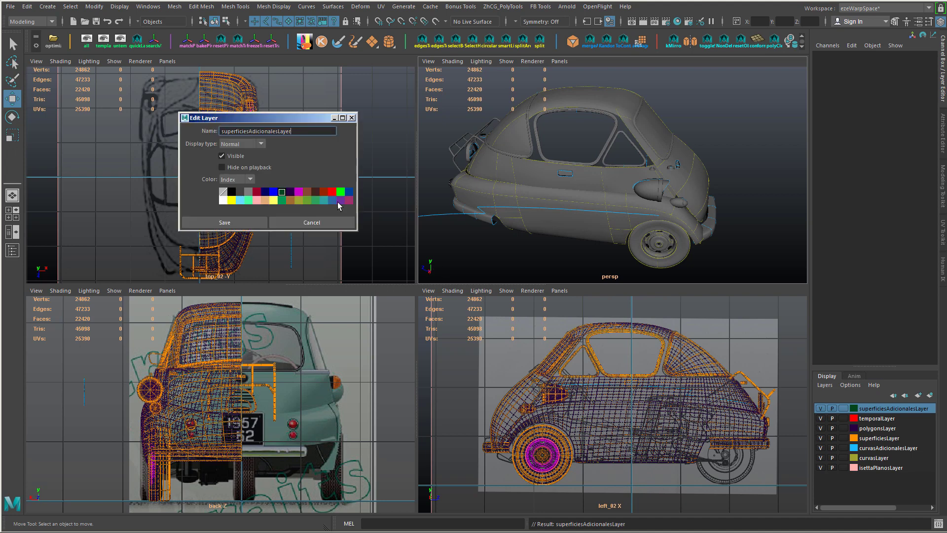
left_click(258, 222)
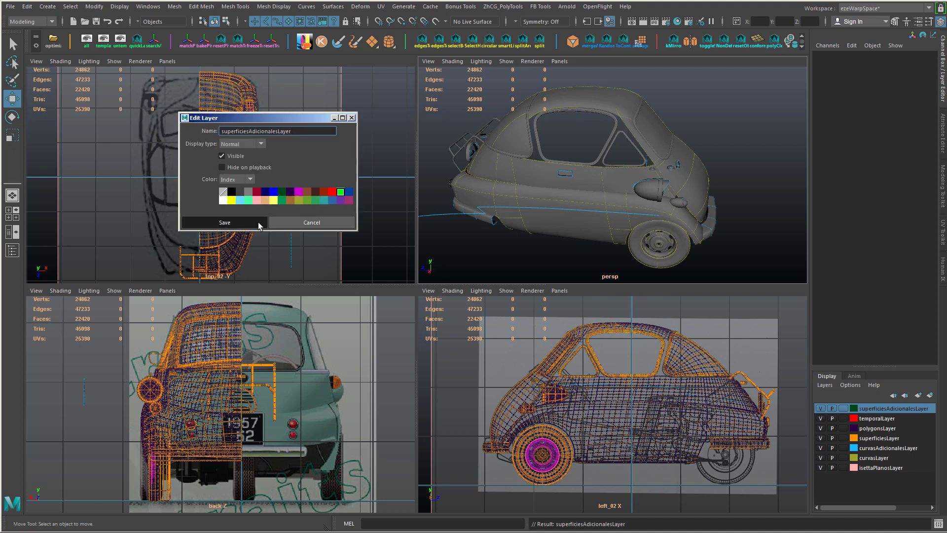
left_click_drag(582, 207, 646, 208, "alt")
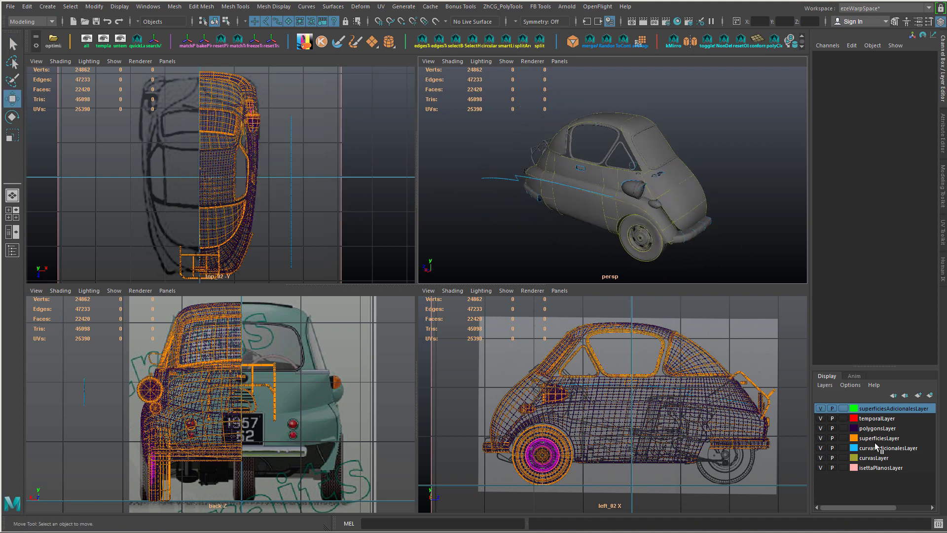
- Hide curvasLayer and curvasAdicionalesLayer, and add the headlight surfaces to superficiesAdicionalesLayer
left_click(821, 458)
left_click(821, 448)
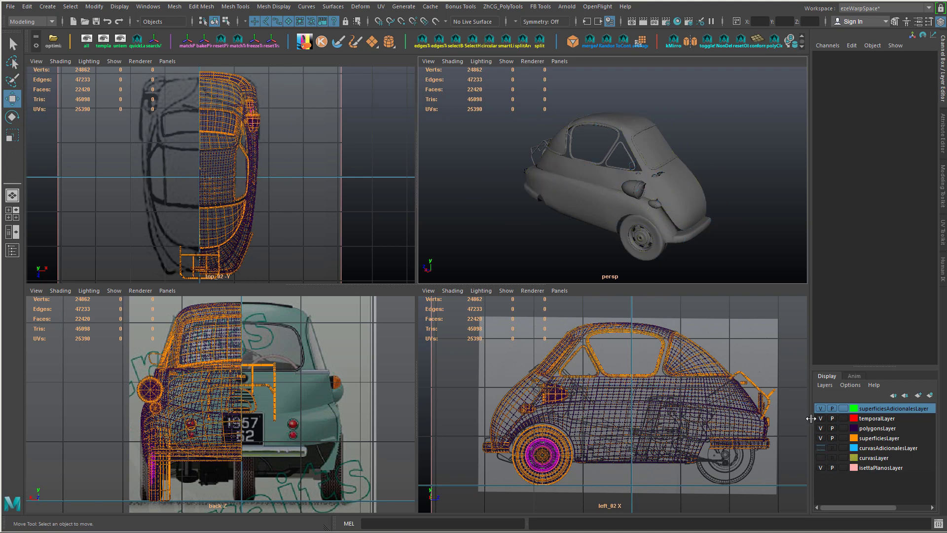
right_click_drag(629, 144, 662, 212, "alt")
key("q")
left_click_drag(612, 218, 636, 220)
left_click_drag(605, 209, 661, 232, "alt")
left_click_drag(676, 217, 738, 191, "alt")
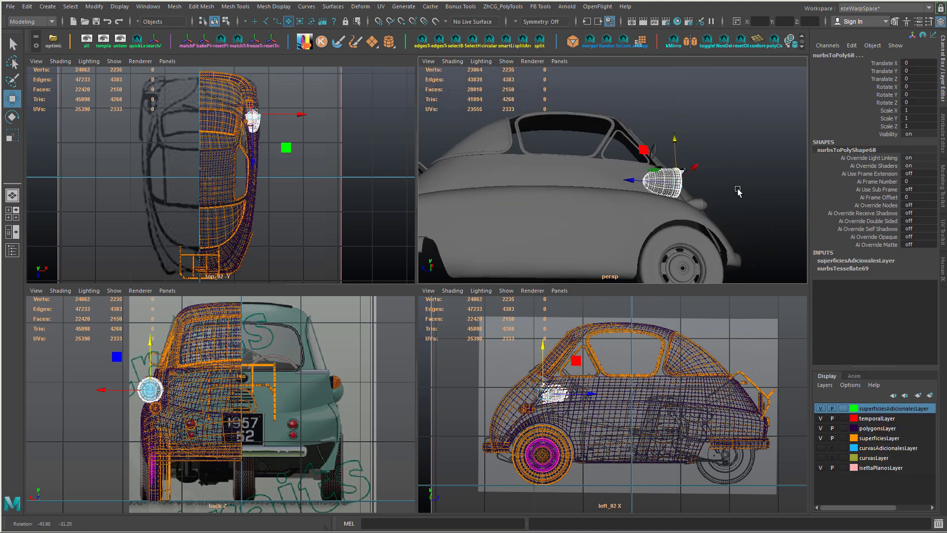
- Add the front turn signal below the headlight to superficiesAdicionalesLayer
right_click_drag(738, 191, 828, 229, "alt")
middle_click_drag(829, 229, 760, 181, "alt")
left_click(741, 203)
key("g")
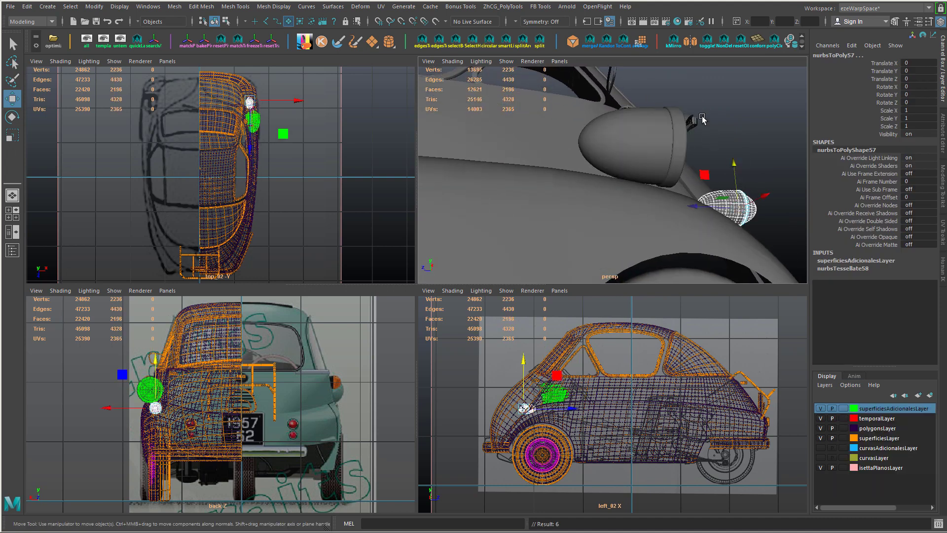
left_click_drag(740, 204, 582, 207, "alt")
- Hide polygonsLayer so the NURBS fittings near the headlight can be selected
left_click(611, 143)
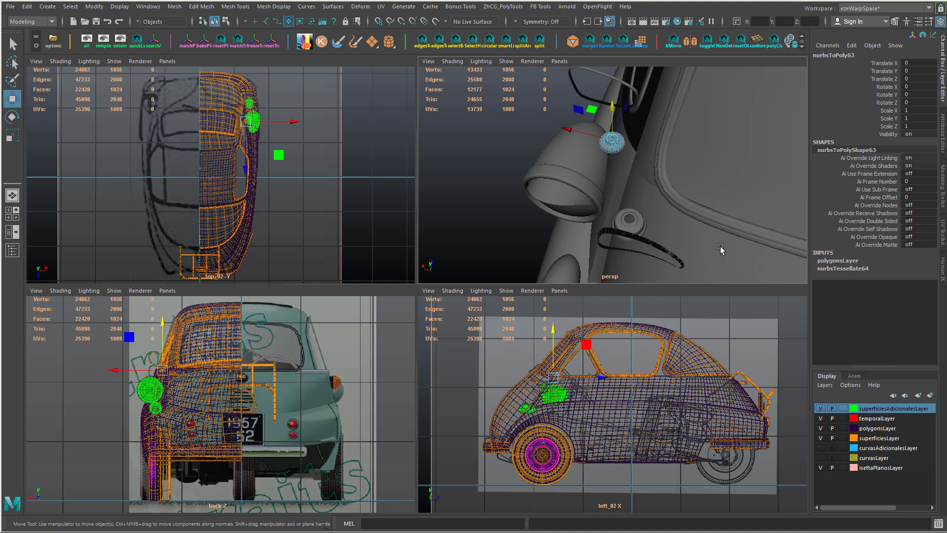
key("ctrl+z")
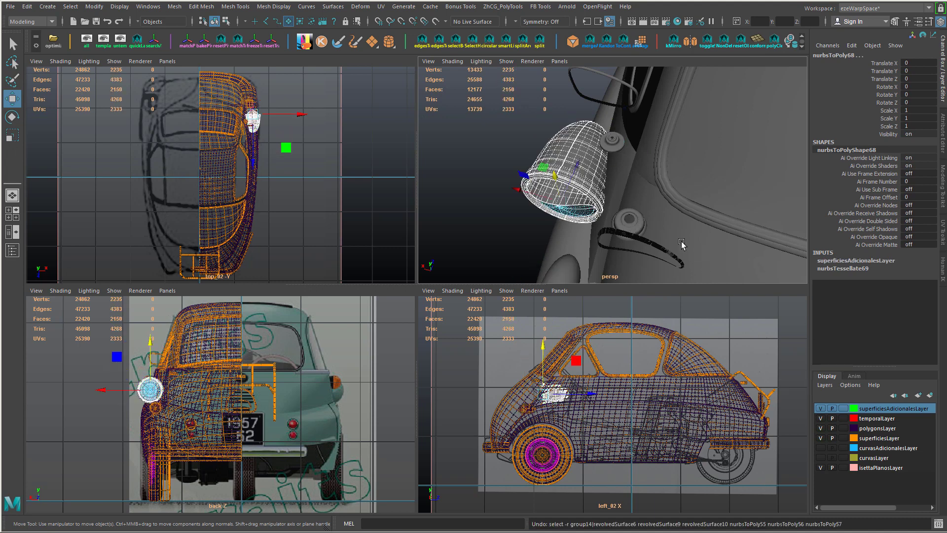
key("shift+z")
key("shift+z")
left_click(821, 428)
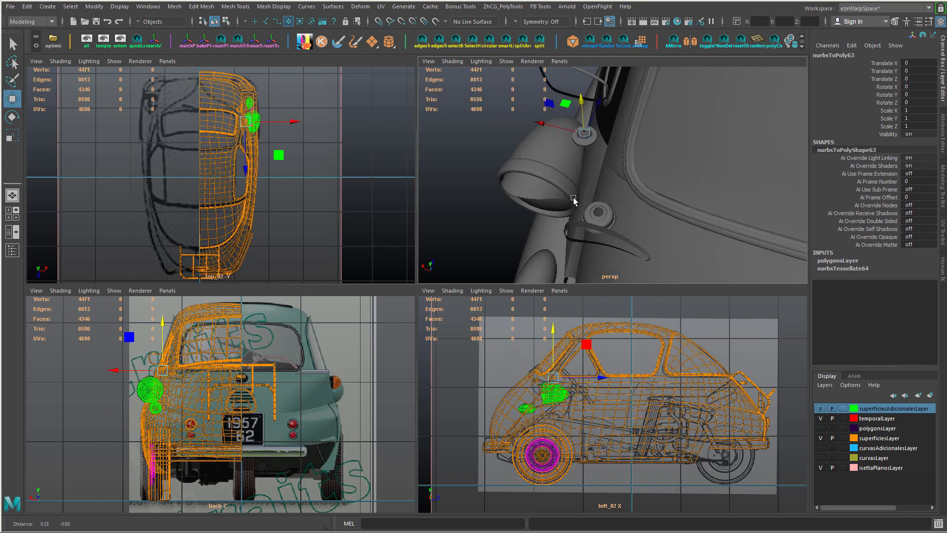
- Add the two round fittings beside the headlight and the curved door handle to superficiesAdicionalesLayer, and show wireframe over the shading
left_click_drag(582, 168, 519, 138, "alt")
left_click(522, 127)
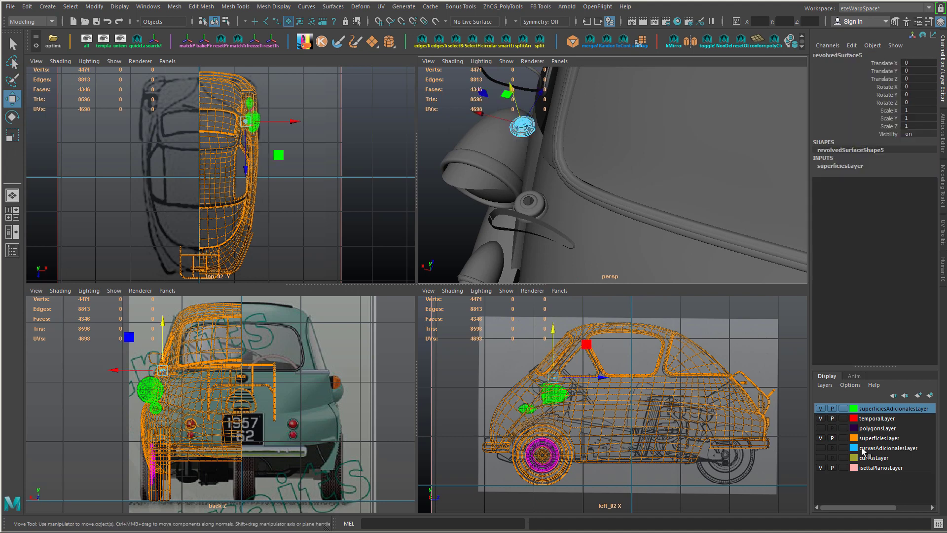
left_click(541, 209)
left_click(543, 232, "shift")
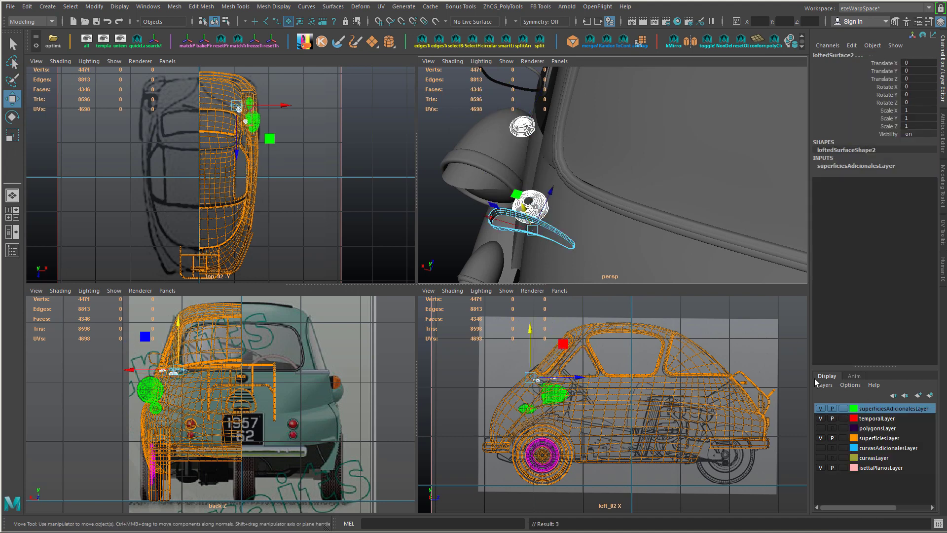
mouse_move(543, 232)
left_mouse_down("alt")
mouse_move(671, 232)
mouse_move(726, 170)
left_mouse_up("alt")
left_click(726, 170)
left_click_drag(612, 197, 624, 205, "alt")
key("alt+5")
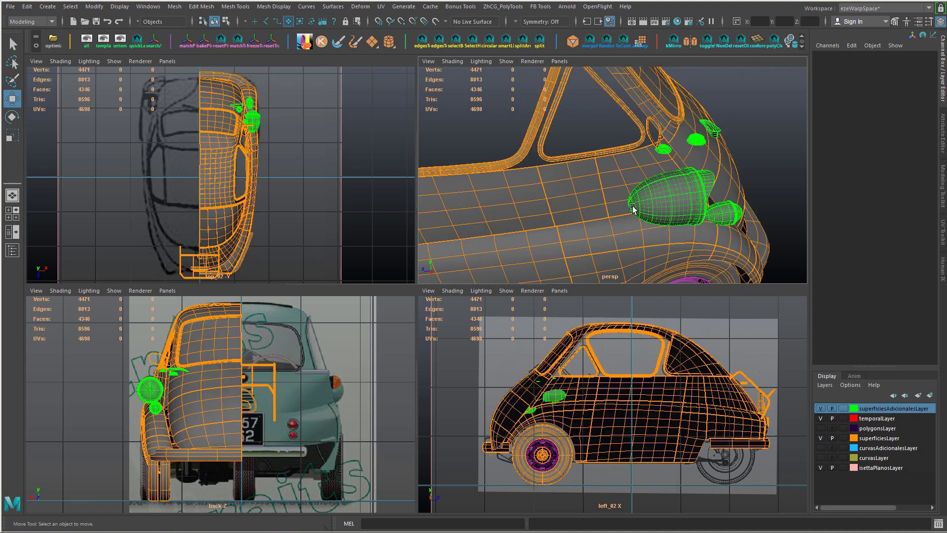
- Add the side mirror, the two side window frames and the rear window trim to superficiesAdicionalesLayer
left_click(661, 138)
key("f")
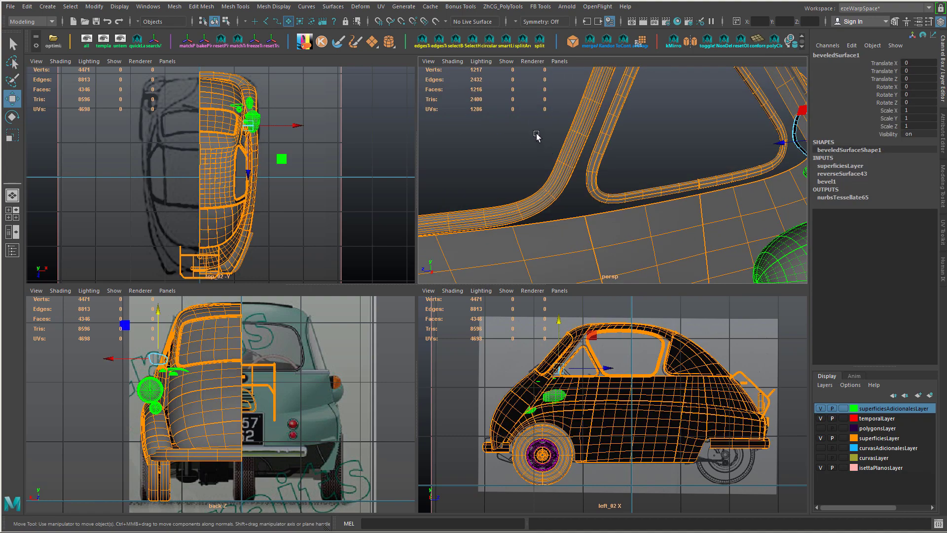
left_click(603, 148)
left_click_drag(603, 148, 553, 213, "alt")
left_click(553, 213, "shift")
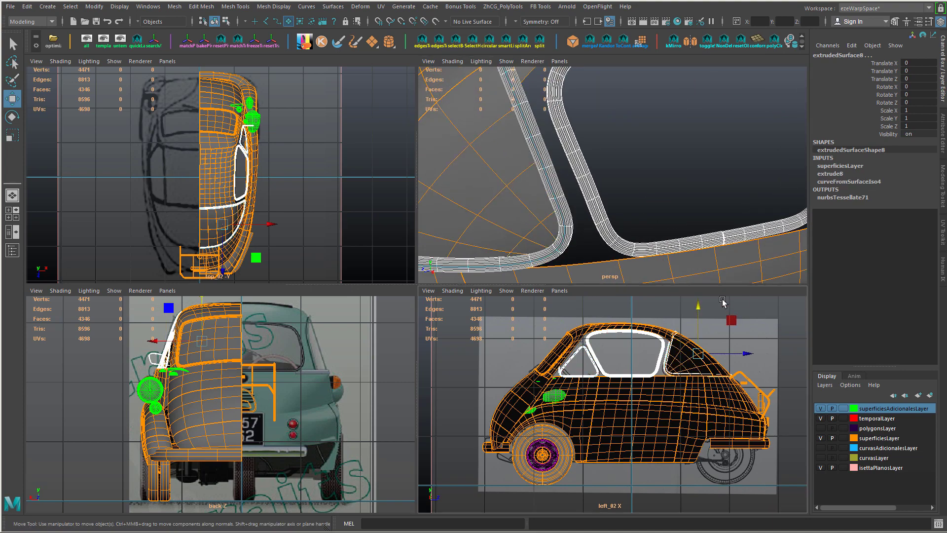
key("f")
right_click(883, 409)
left_click(871, 420)
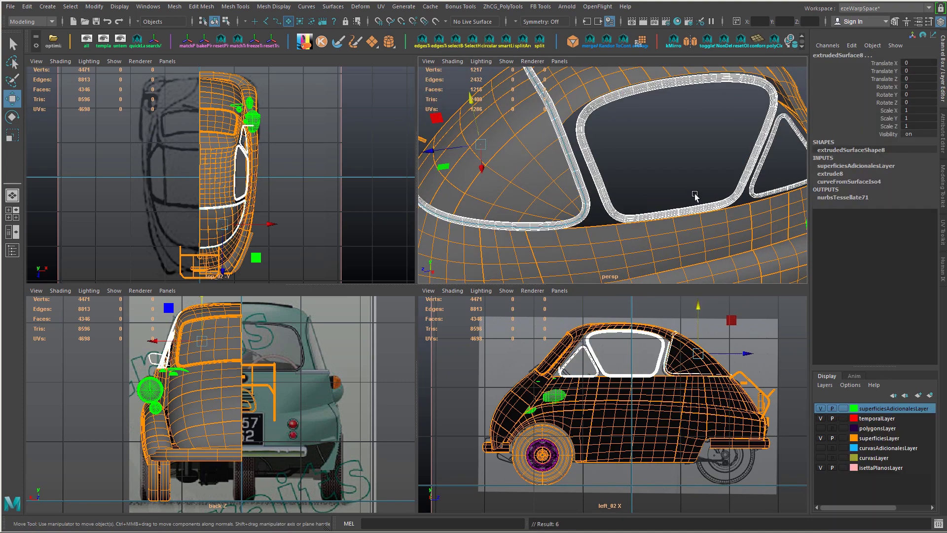
- Add the main bars of the rear luggage rack to superficiesAdicionalesLayer
left_click(695, 197)
scroll(691, 207, "down", 5)
left_click_drag(676, 242, 532, 199, "alt")
key("g")
left_click(511, 148)
left_click_drag(511, 148, 553, 180, "alt")
right_click_drag(554, 181, 629, 228, "alt")
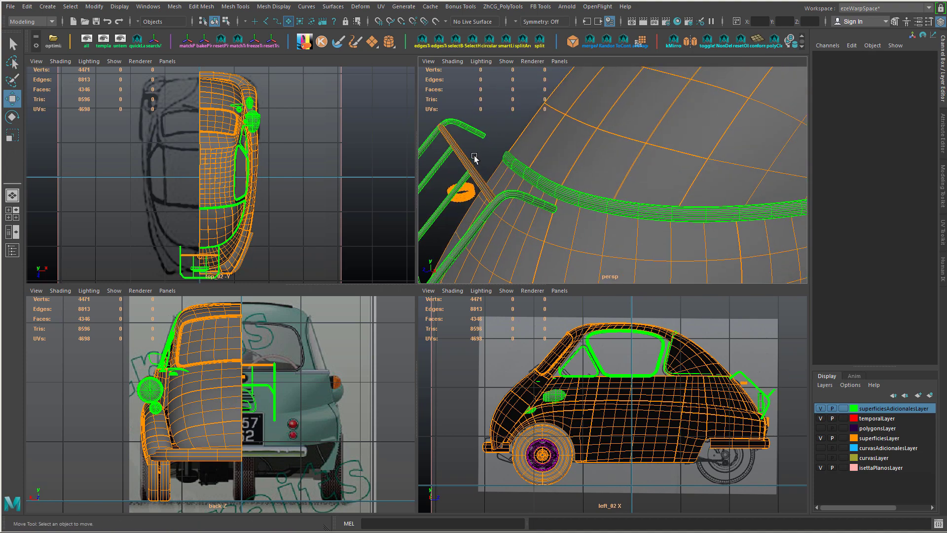
- Add the remaining rack bar and the small fittings behind the rack to superficiesAdicionalesLayer
left_click_drag(452, 188, 453, 188)
left_click(496, 127)
left_click_drag(496, 127, 551, 223, "alt")
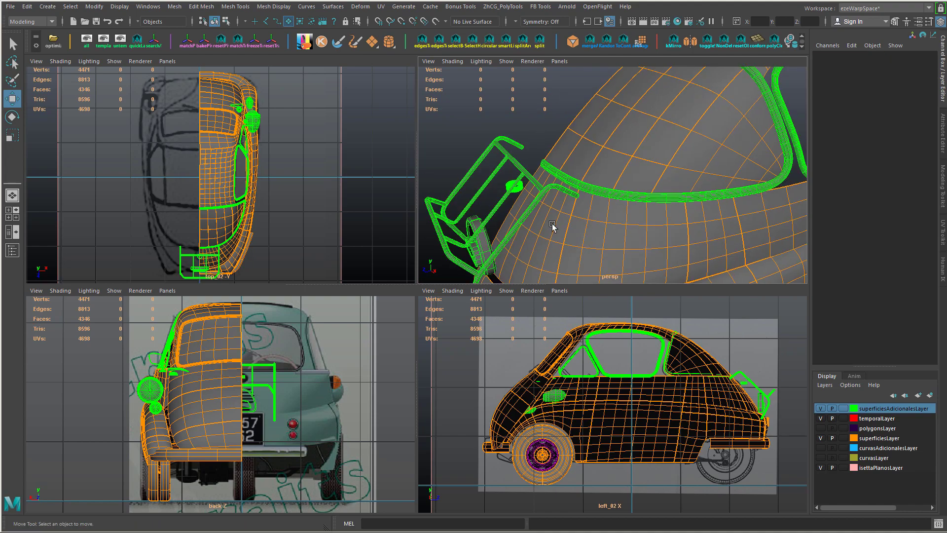
right_click_drag(552, 224, 573, 202, "alt")
left_click_drag(573, 202, 596, 228, "alt")
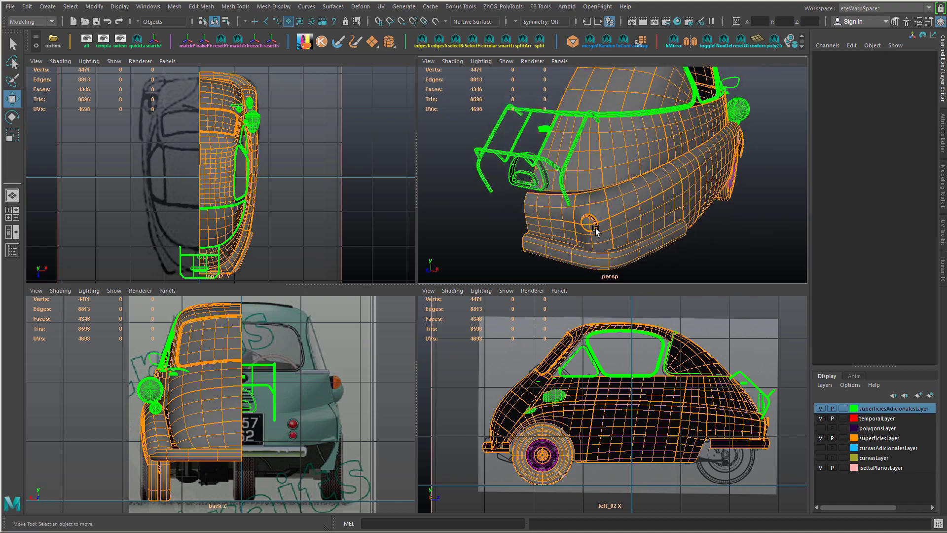
- Add the rear bumper and the round tail light to superficiesAdicionalesLayer
left_click_drag(550, 265, 498, 248, "alt")
left_click(538, 256)
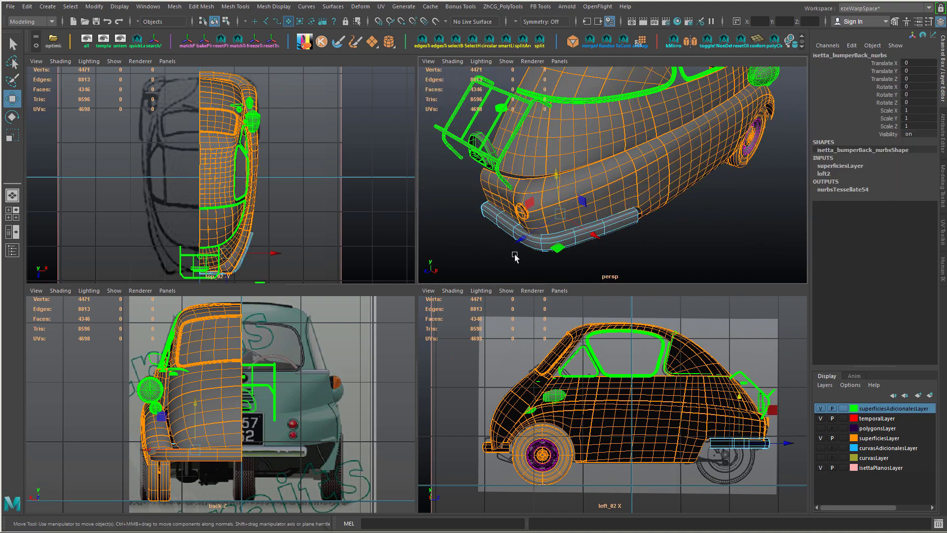
left_click(522, 212, "shift")
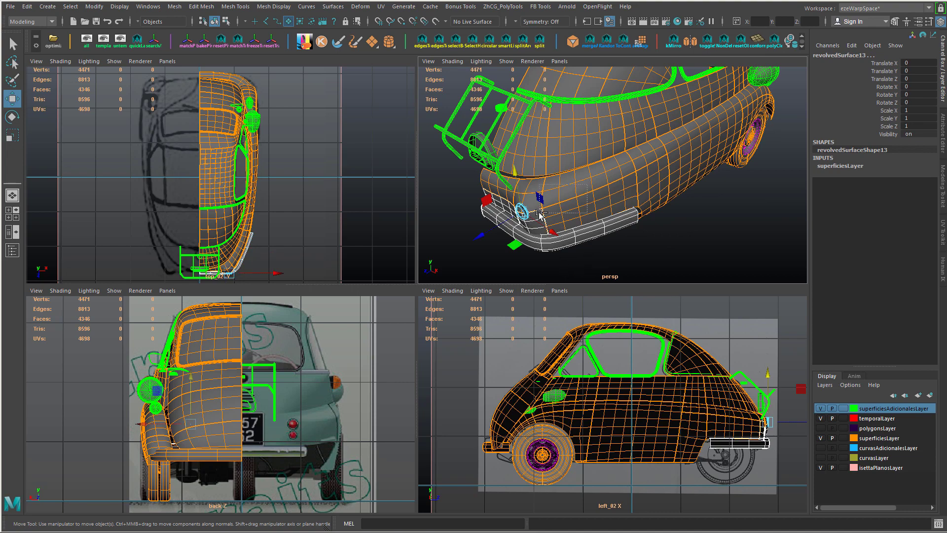
left_click_drag(539, 212, 538, 213, "ctrl")
left_click_drag(451, 180, 507, 204, "ctrl")
left_click_drag(704, 198, 669, 210, "alt")
key("g")
left_click(646, 245)
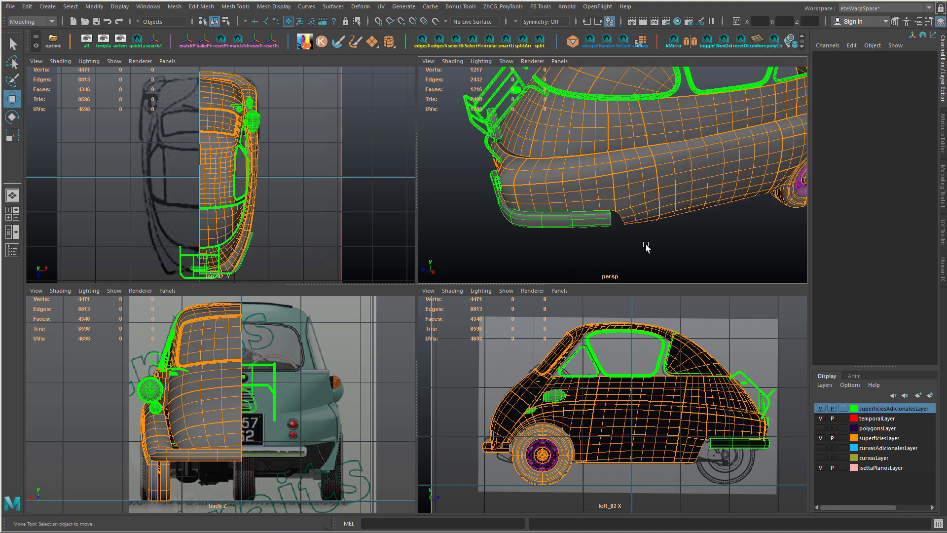
- Add the front bumper surface to superficiesAdicionalesLayer
left_click_drag(646, 245, 674, 241, "alt")
left_click(674, 241)
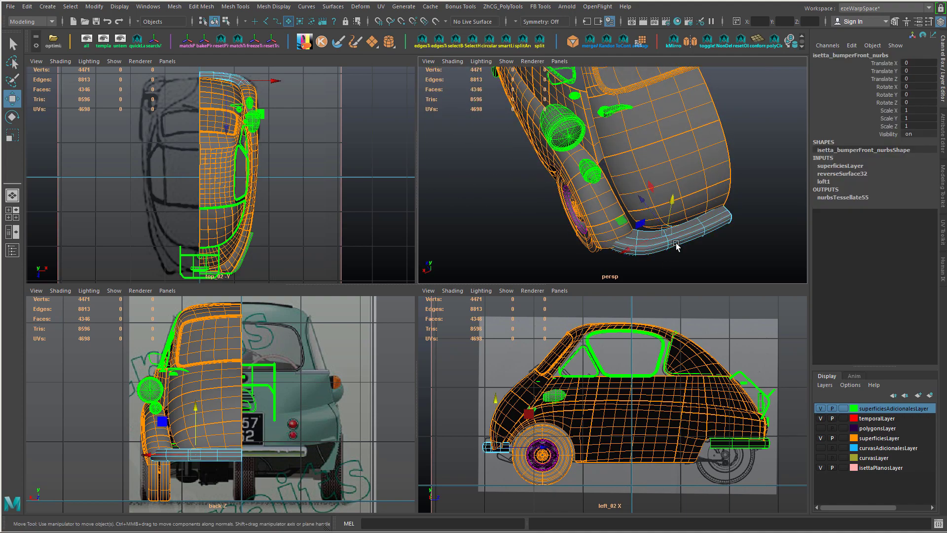
left_click(754, 148)
right_click_drag(754, 144, 655, 165, "alt")
left_click_drag(655, 164, 634, 164, "alt")
right_click_drag(635, 165, 667, 144, "alt")
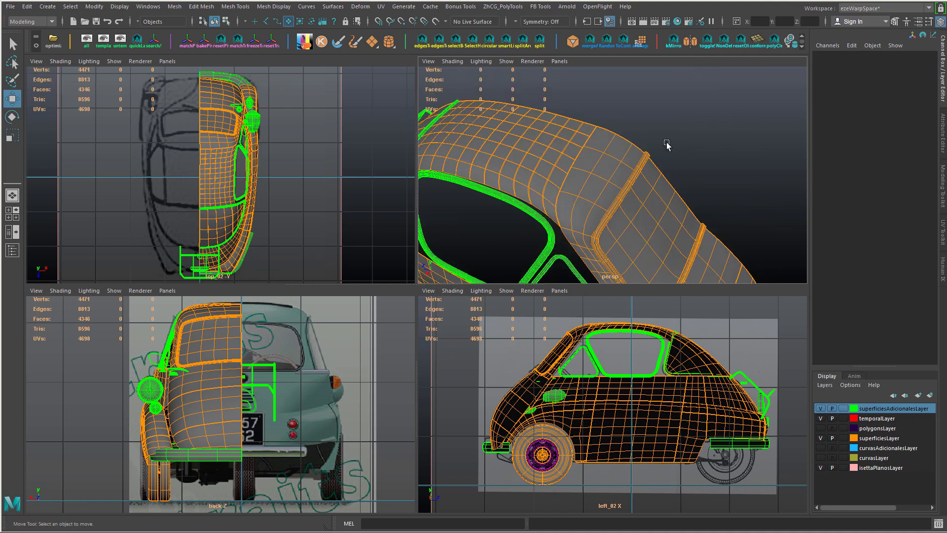
- Add the trim strips around the windshield to superficiesAdicionalesLayer
left_click_drag(667, 144, 669, 195)
left_click_drag(639, 121, 620, 146, "ctrl")
right_click(892, 408)
left_click(907, 423)
left_click(701, 158)
- Add the front wheel's tyre, rim and hub surfaces to superficiesAdicionalesLayer
right_click_drag(659, 184, 586, 169, "alt")
mouse_move(585, 169)
left_mouse_down("alt")
mouse_move(672, 152)
mouse_move(622, 140)
mouse_move(587, 172)
left_mouse_up("alt")
middle_click_drag(609, 170, 563, 94, "alt")
right_click_drag(562, 94, 664, 228, "alt")
left_click_drag(664, 228, 715, 258, "alt")
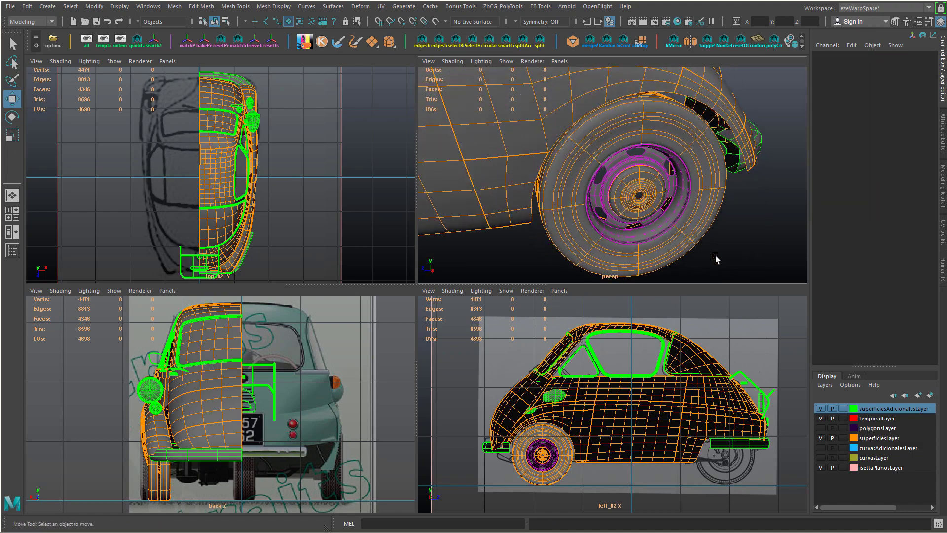
left_click_drag(690, 197, 667, 148, "alt")
left_click_drag(639, 186, 626, 186, "alt")
left_click_drag(598, 227, 640, 132)
mouse_move(686, 219)
left_mouse_down("alt")
mouse_move(647, 182)
mouse_move(644, 204)
mouse_move(687, 206)
left_mouse_up("alt")
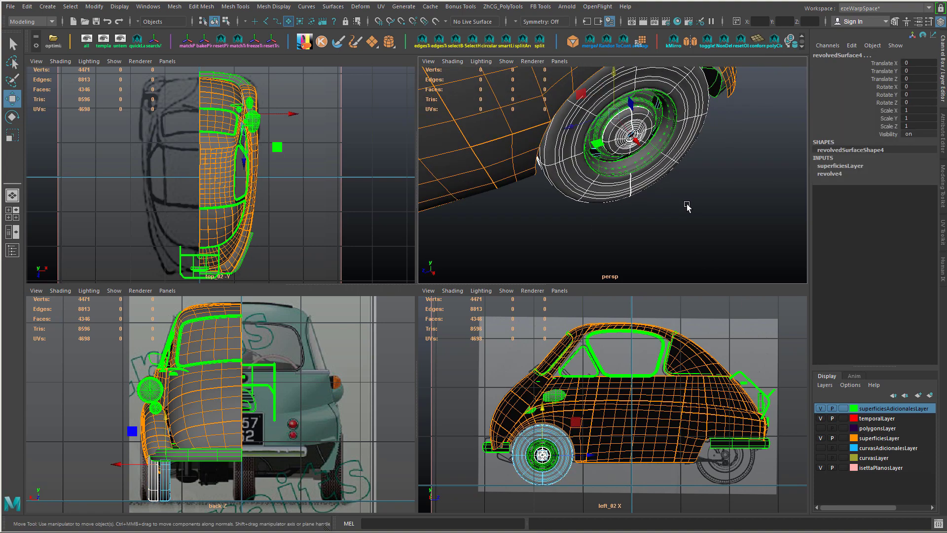
left_click(704, 215)
right_click_drag(703, 215, 745, 267, "alt")
- Hide the wheel's trimmed rim surface and undo the hiding
left_click(665, 136)
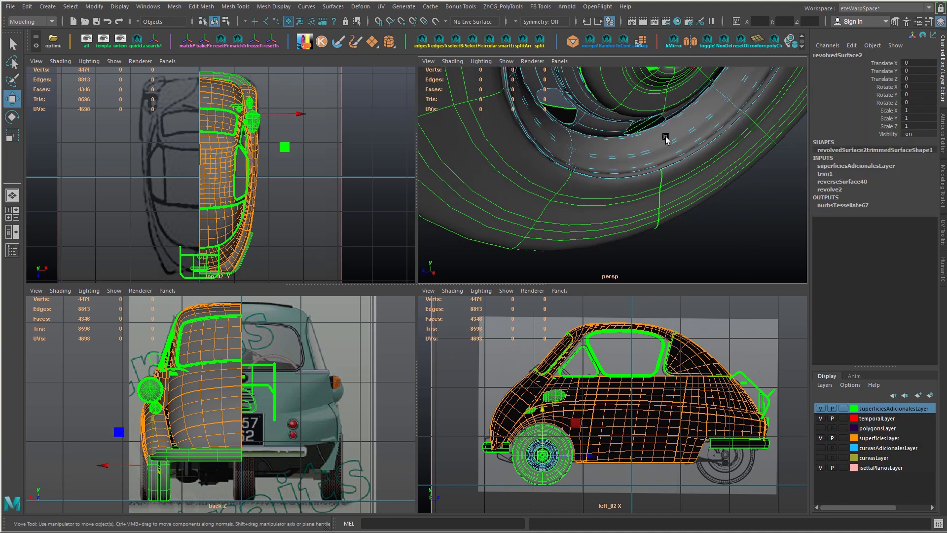
key("ctrl+h")
key("ctrl+z")
- Hide superficiesLayer to isolate the additional surfaces of the whole car
right_click_drag(713, 188, 644, 155, "alt")
middle_click_drag(645, 155, 637, 214, "alt")
left_click_drag(637, 214, 637, 189, "alt")
middle_click_drag(636, 189, 645, 226, "alt")
right_click_drag(730, 220, 689, 195, "alt")
left_click_drag(688, 195, 770, 163, "alt")
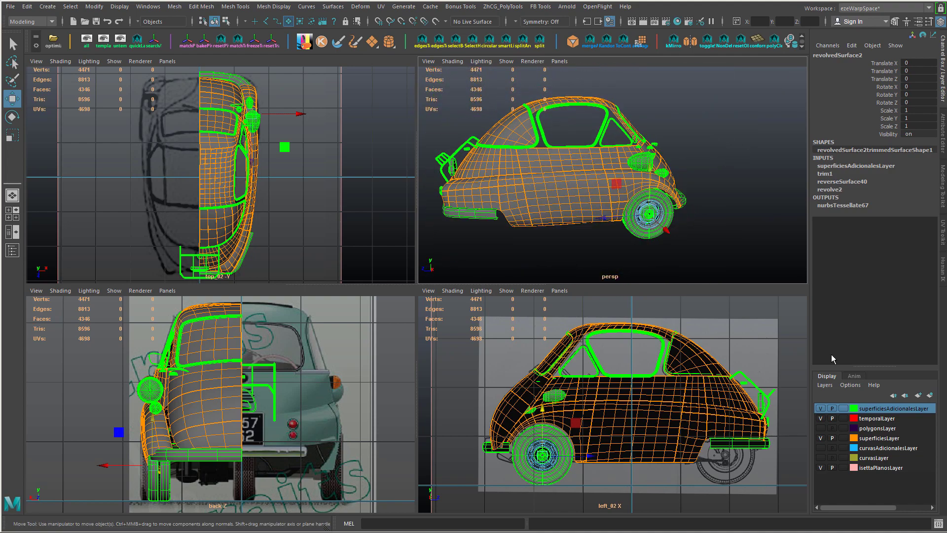
left_click(820, 438)
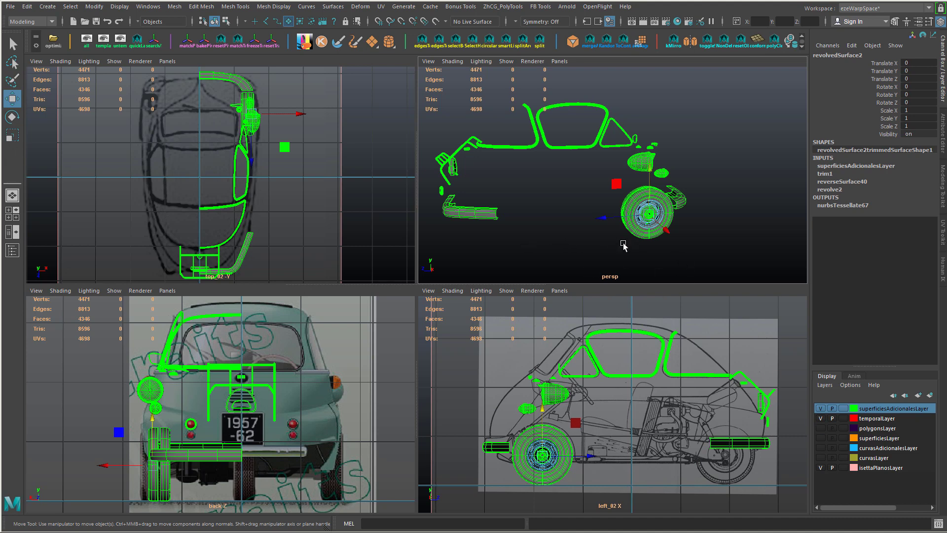
- Select the wheel surfaces and add them again to superficiesAdicionalesLayer
left_click_drag(623, 245, 612, 269, "alt")
left_click(636, 178)
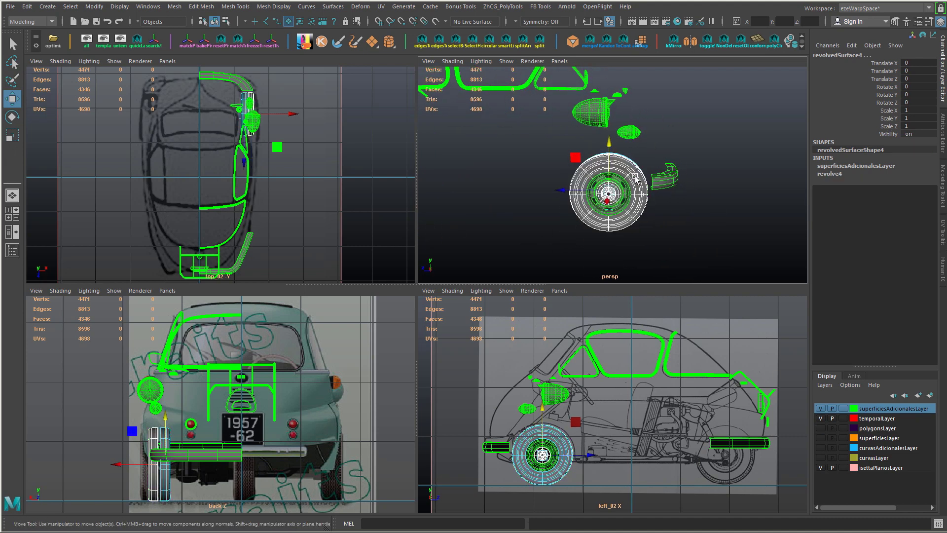
right_click(872, 410)
left_click(859, 428)
left_click(666, 224)
- Hide temporalLayer and superficiesAdicionalesLayer, show polygonsLayer instead, and inspect the car's polygon meshes
right_click_drag(666, 224, 556, 200, "alt")
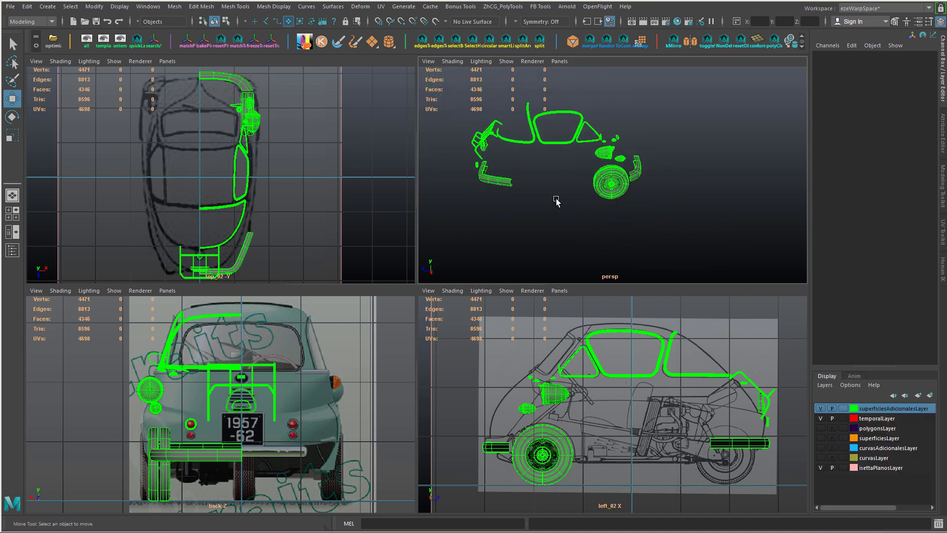
middle_click_drag(522, 171, 574, 198, "alt")
left_click_drag(574, 198, 518, 174, "alt")
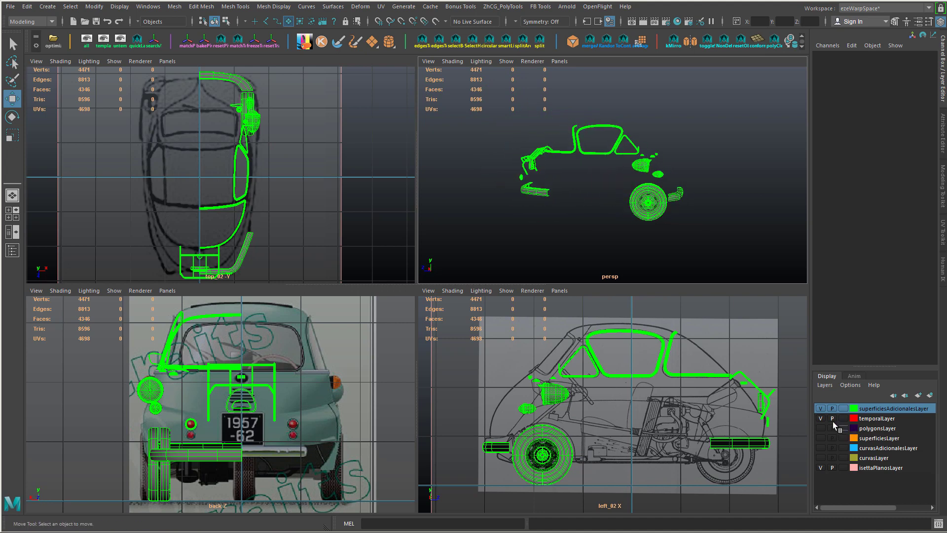
left_click(819, 418)
left_click(820, 409)
left_click(820, 428)
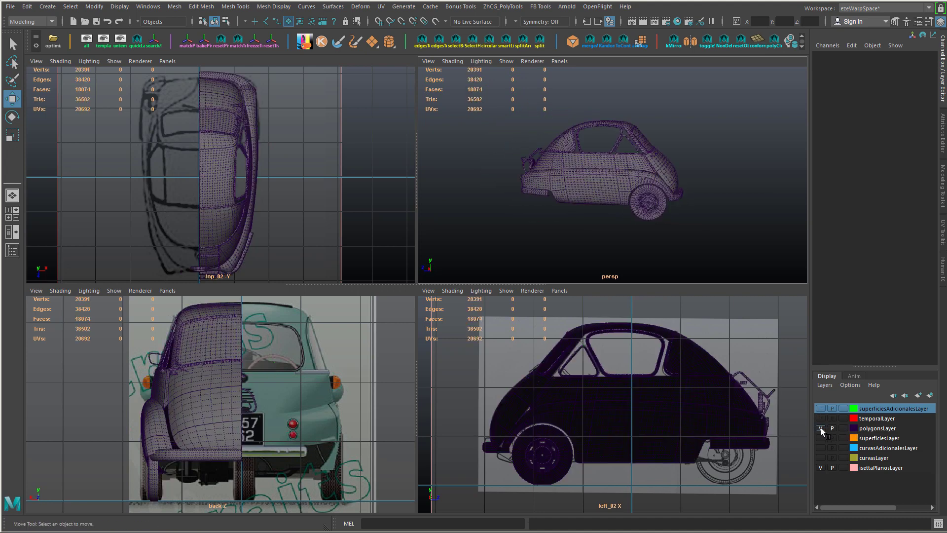
scroll(540, 203, "up", 5)
left_click_drag(539, 202, 577, 191, "alt")
scroll(577, 190, "down", 5)
left_click_drag(646, 193, 599, 188, "alt")
right_click_drag(599, 188, 725, 225, "alt")
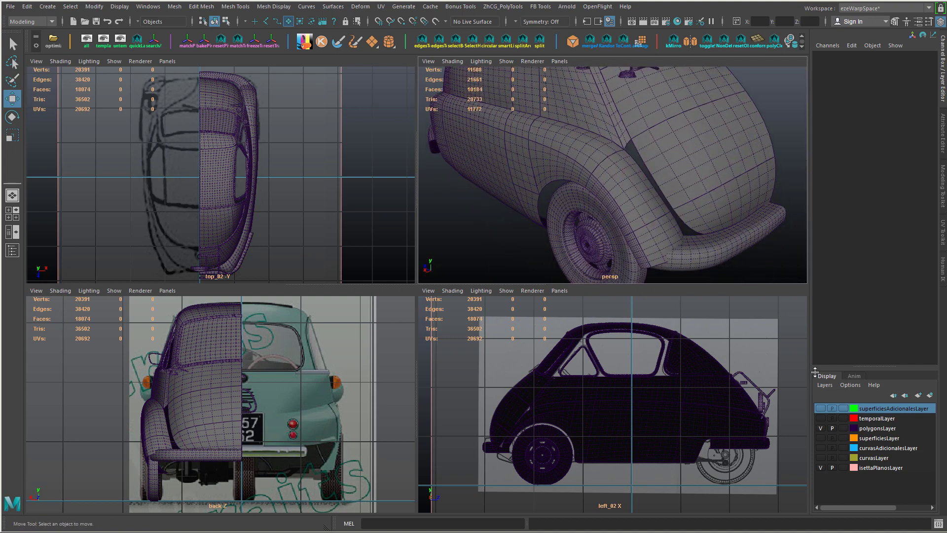
- Show superficiesAdicionalesLayer together with polygonsLayer, toggling each layer to compare their contents
left_click(820, 408)
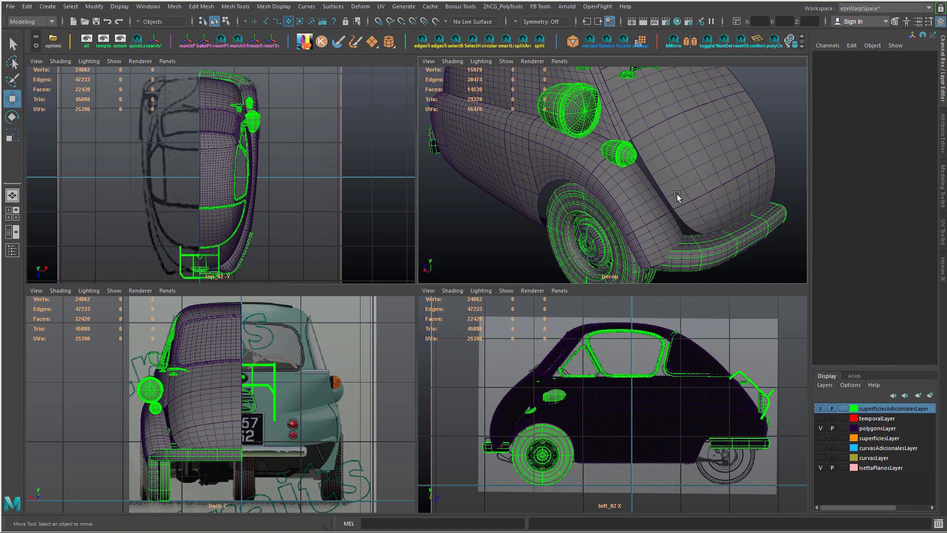
right_click_drag(677, 193, 655, 215, "alt")
left_click(821, 427)
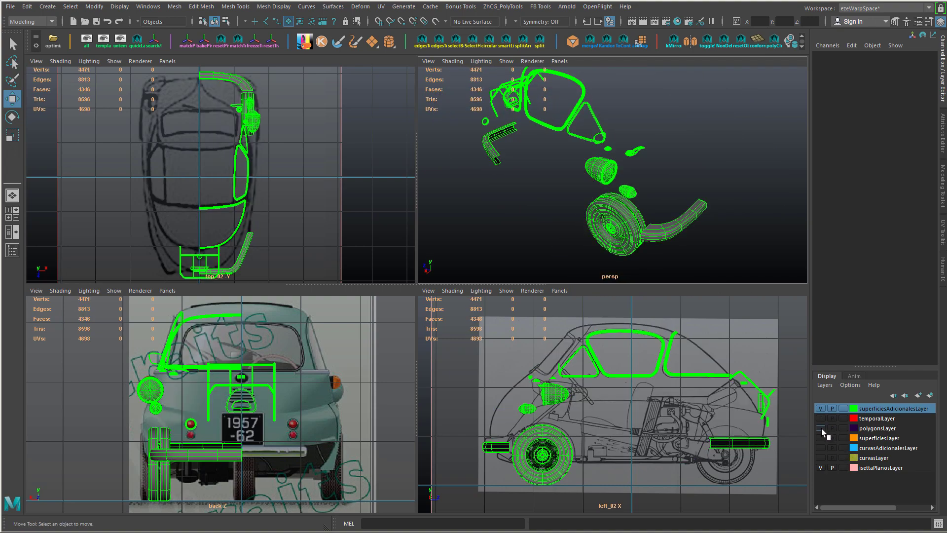
left_click(821, 428)
left_click(821, 408)
left_click(820, 408)
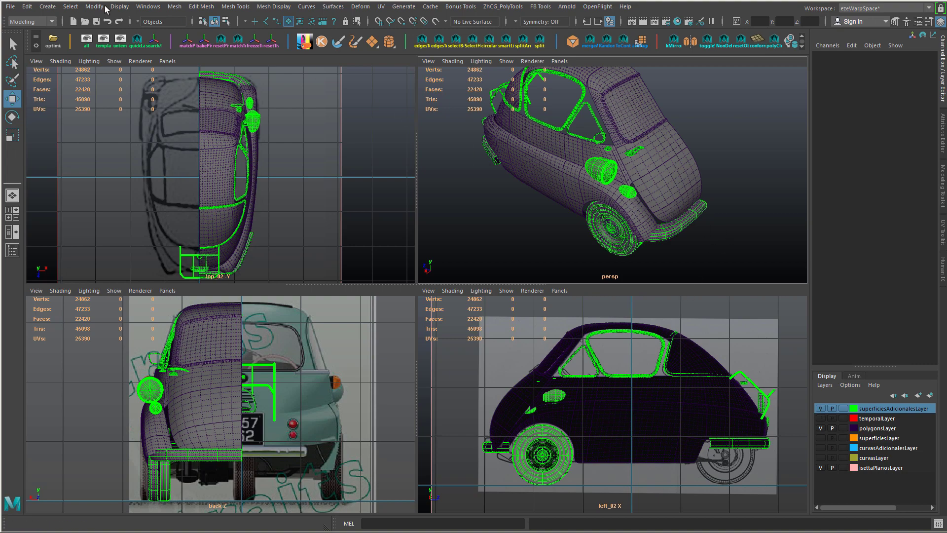
- Select all polygon geometry in the scene by type and add it to polygonsLayer
left_click(70, 6)
mouse_move(99, 33)
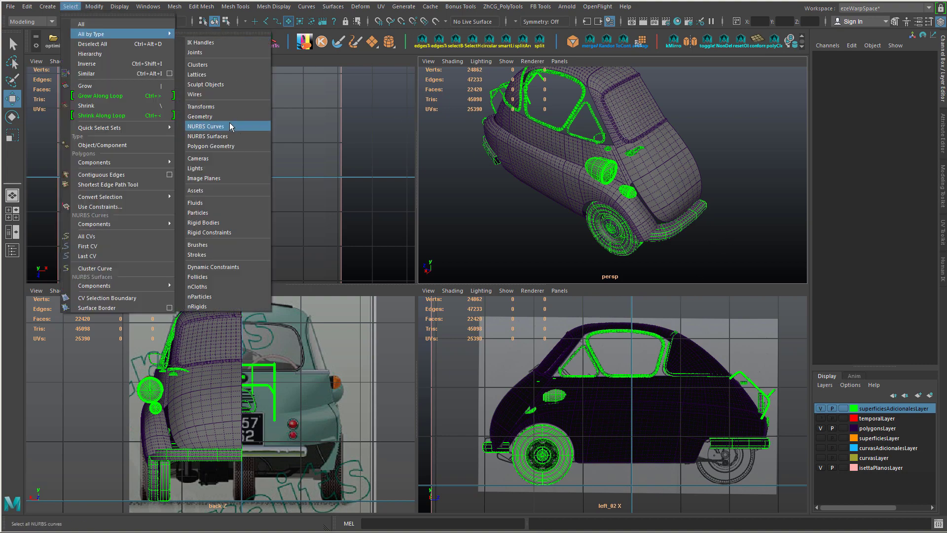
left_click(226, 146)
right_click(883, 430)
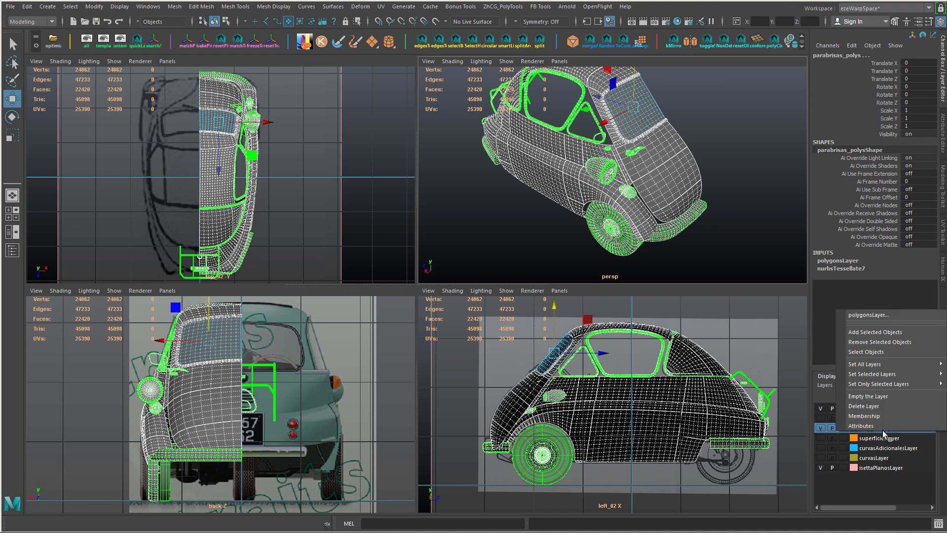
left_click(866, 331)
left_click(737, 207)
- Select all objects in superficiesAdicionalesLayer, delete their construction history and freeze their transformations
right_click_drag(736, 208, 657, 240, "alt")
left_click_drag(657, 240, 745, 237, "alt")
scroll(653, 250, "up", 5)
scroll(653, 249, "down", 5)
left_click_drag(679, 232, 599, 220, "alt")
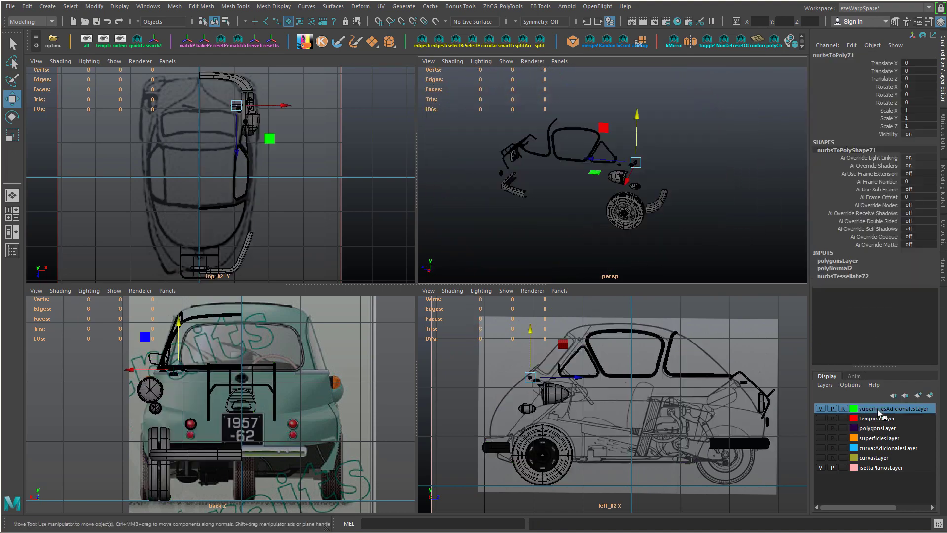
right_click(878, 411)
left_click(877, 451)
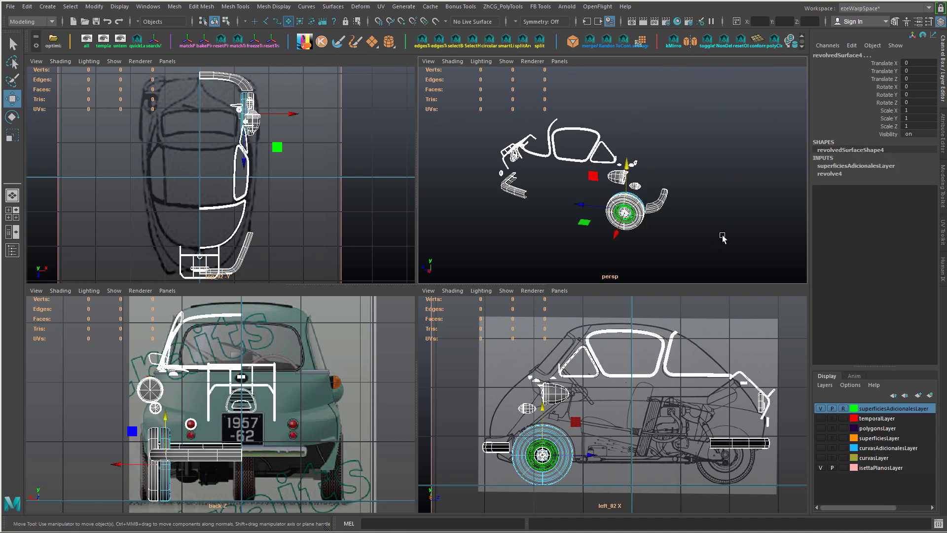
key("alt+shift+d")
key("g")
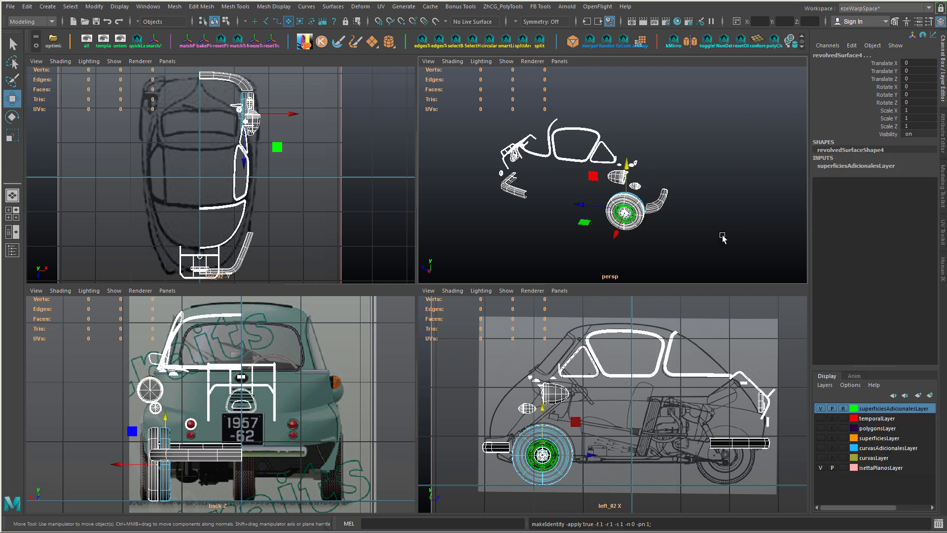
left_click(705, 126)
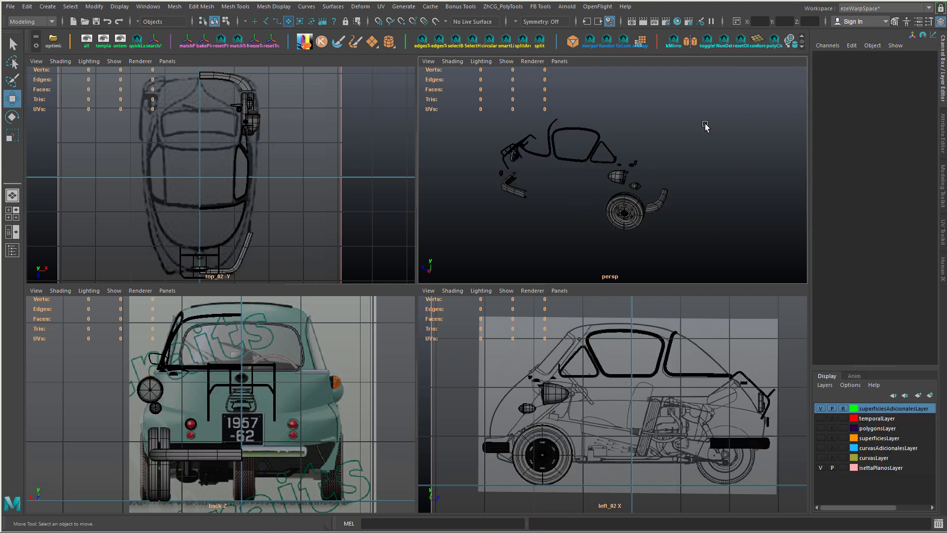
- Toggle superficiesAdicionalesLayer off and on, and show polygonsLayer together with it
left_click_drag(705, 126, 685, 161, "alt")
left_click(821, 409)
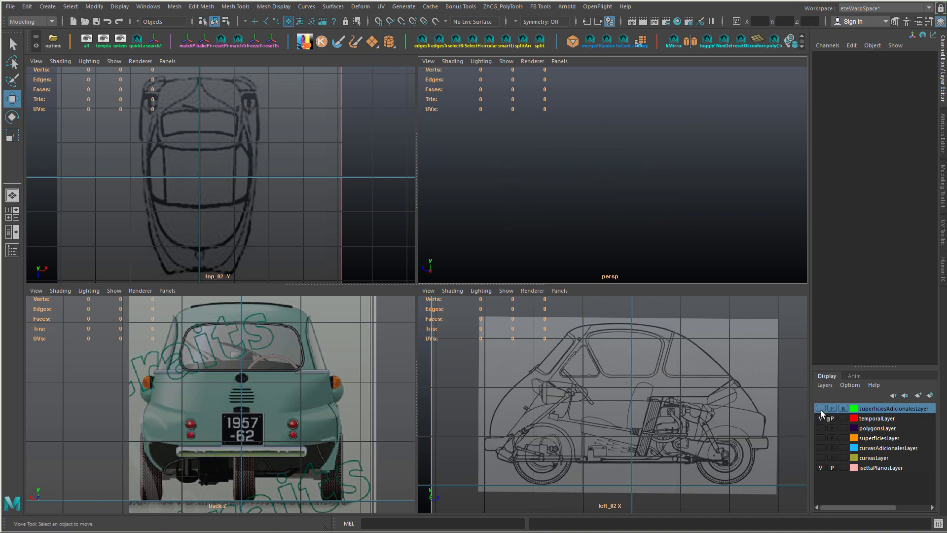
left_click(820, 409)
left_click(822, 427)
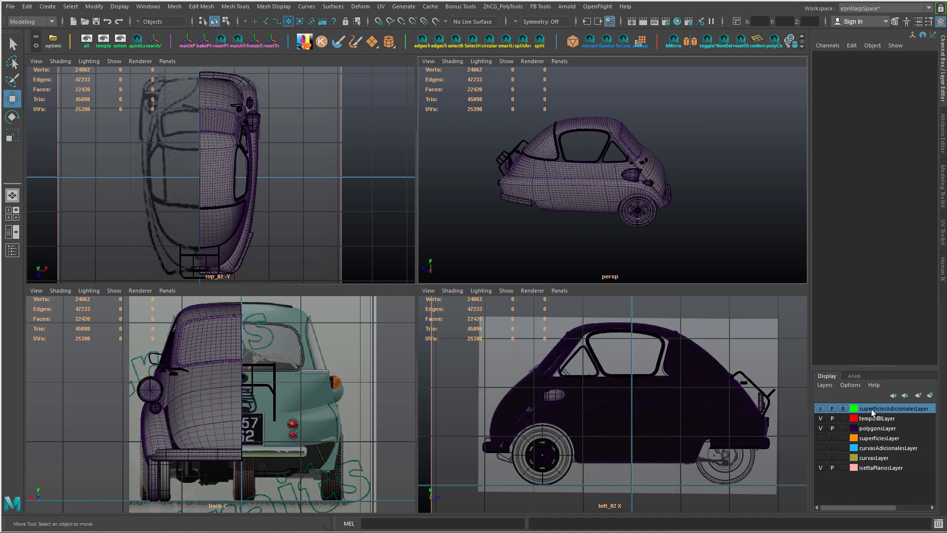
- Reorder the layers so polygonsLayer, superficiesLayer and superficiesAdicionalesLayer follow one another, and show superficiesLayer
left_click_drag(872, 412, 871, 431)
left_click(872, 438)
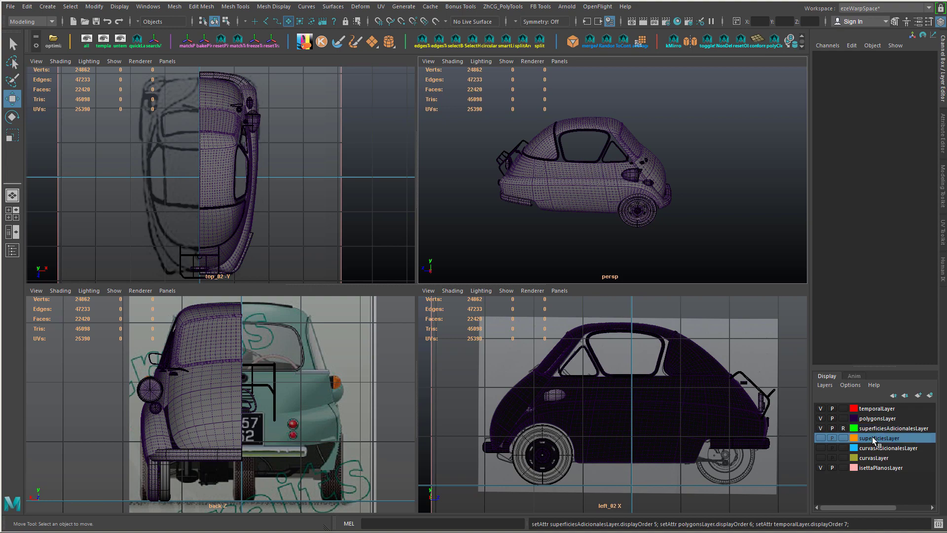
left_click_drag(867, 430, 868, 427)
left_click(820, 428)
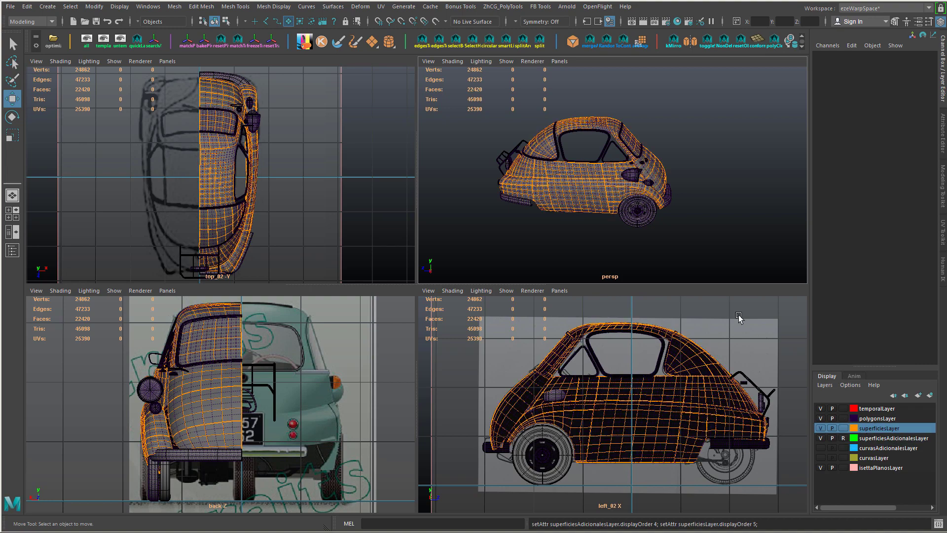
- Select all objects in curvasLayer and freeze their transformations
left_click_drag(496, 209, 535, 224, "alt")
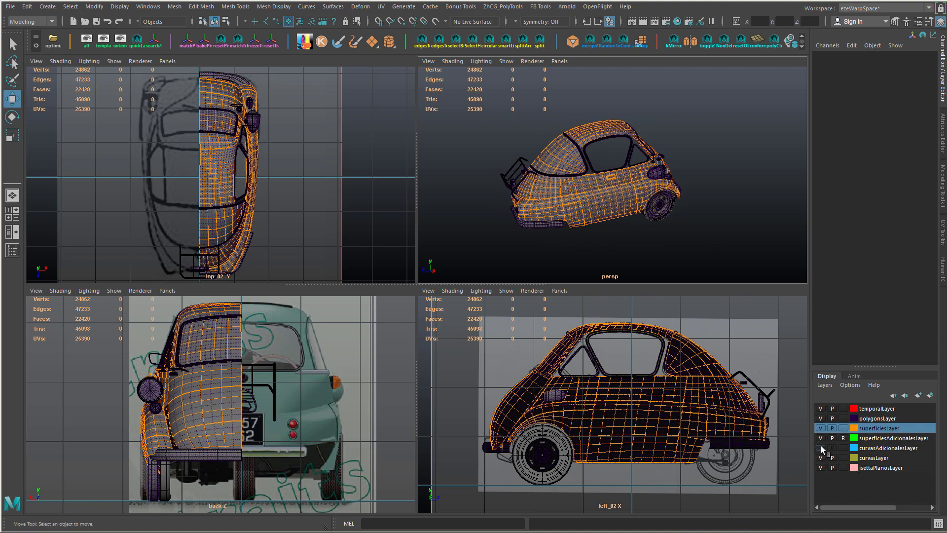
left_click(874, 459)
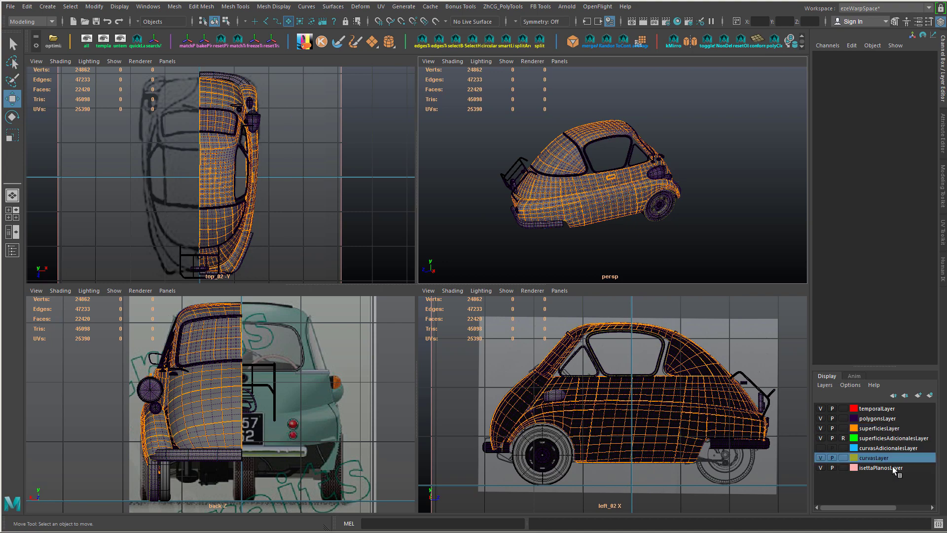
right_click(878, 459)
left_click(871, 381)
left_click_drag(720, 236, 668, 227, "alt")
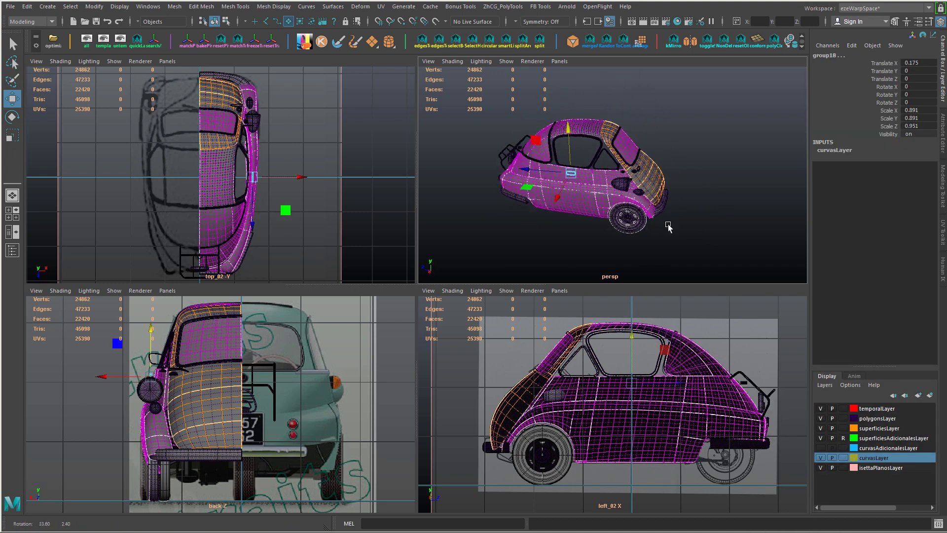
right_click_drag(668, 226, 725, 242, "alt")
left_click_drag(755, 248, 737, 239, "alt")
right_click_drag(738, 238, 629, 206, "alt")
key("g")
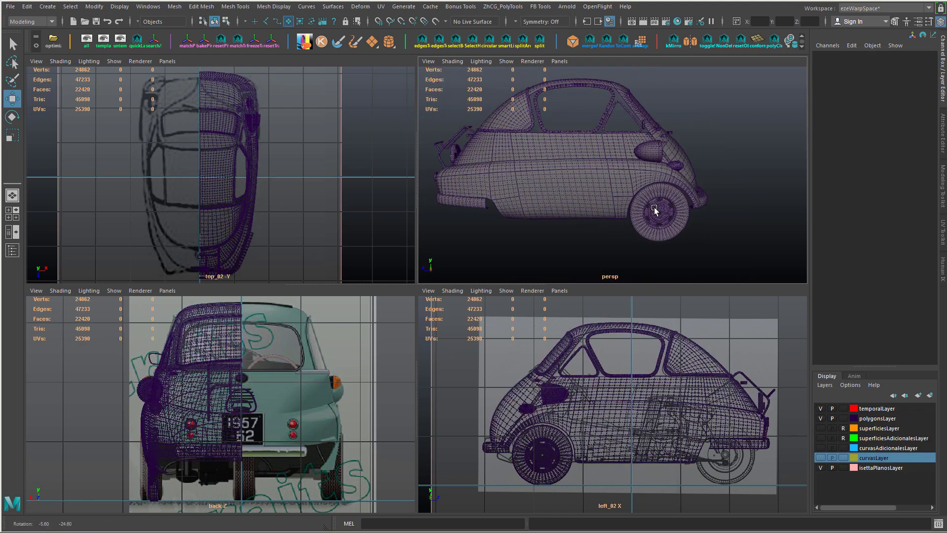
- Inspect the car's polygon meshes from the side, rear and front
left_click_drag(676, 212, 692, 218, "alt")
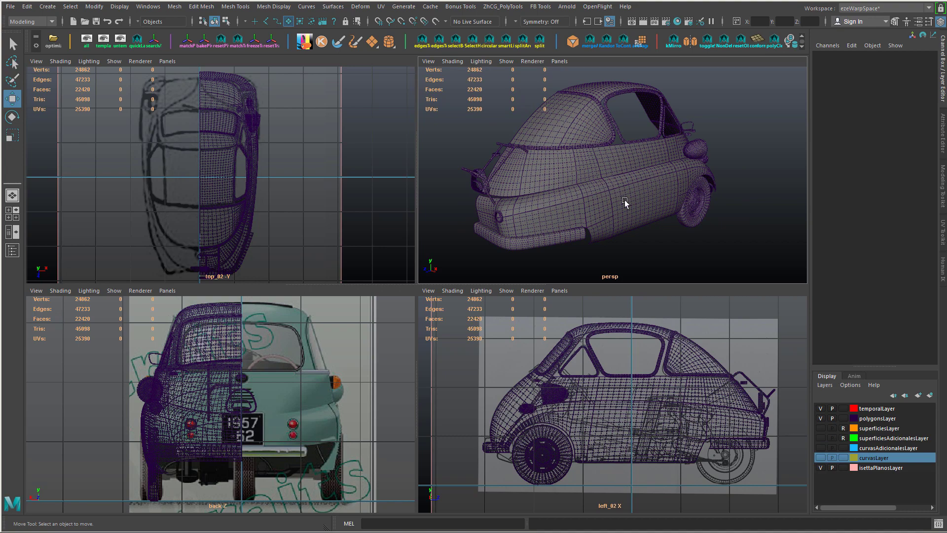
left_click_drag(624, 200, 542, 212, "alt")
right_click_drag(533, 149, 595, 182, "alt")
left_click_drag(641, 185, 608, 187, "alt")
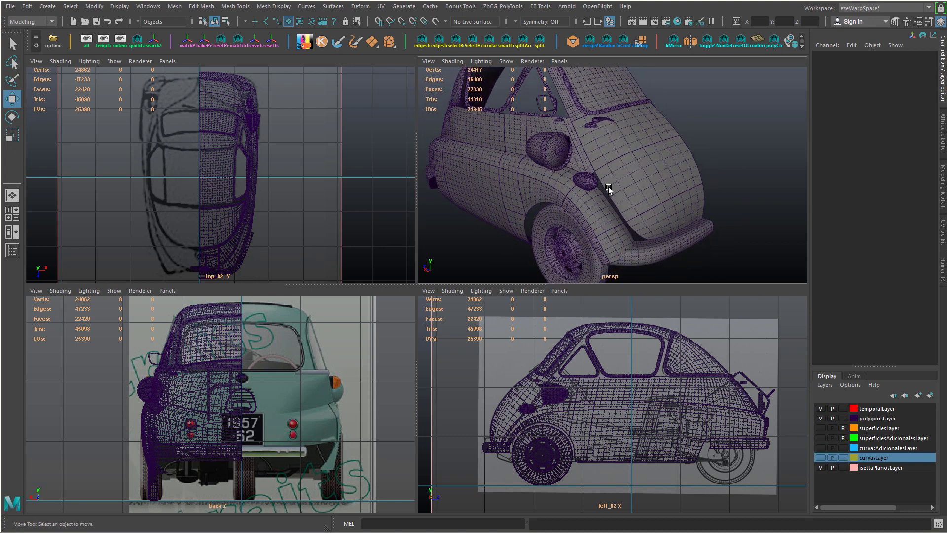
key("alt+Tab")
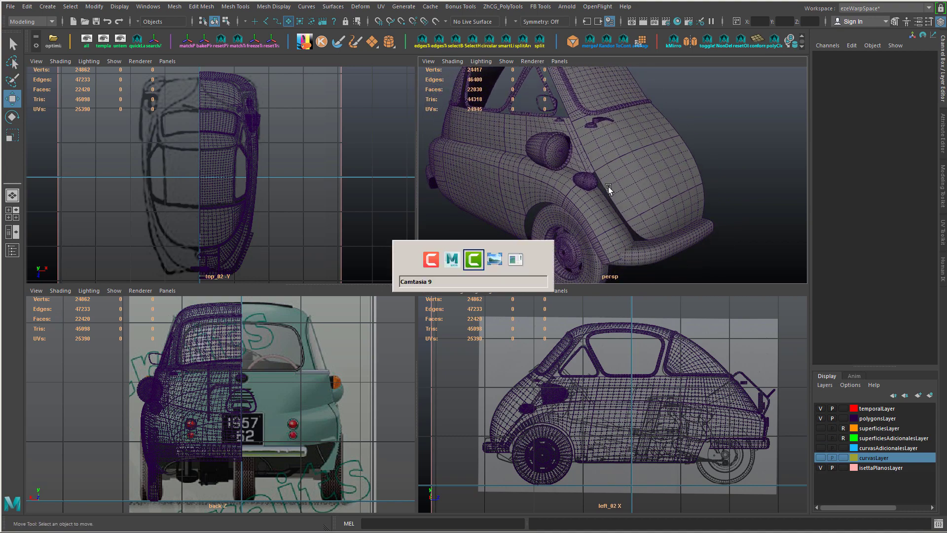
key("alt+Tab")
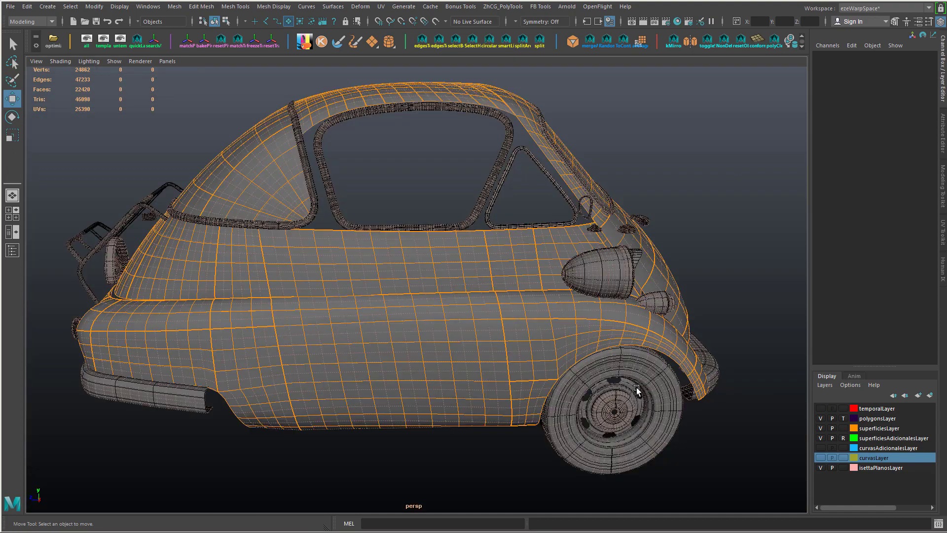
- Raise a group of control vertices on the NURBS roof surface to test its link to the polygon mesh
left_click_drag(375, 340, 741, 394, "alt")
left_click_drag(369, 269, 336, 245, "alt")
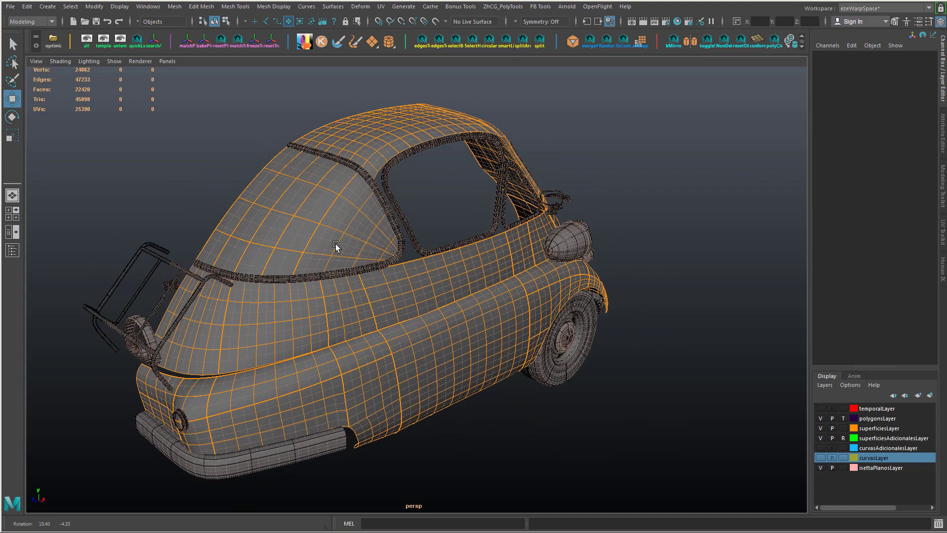
middle_click_drag(336, 246, 348, 307, "alt")
right_click_drag(384, 197, 353, 195)
left_click_drag(353, 180, 389, 185)
left_click_drag(387, 141, 387, 109)
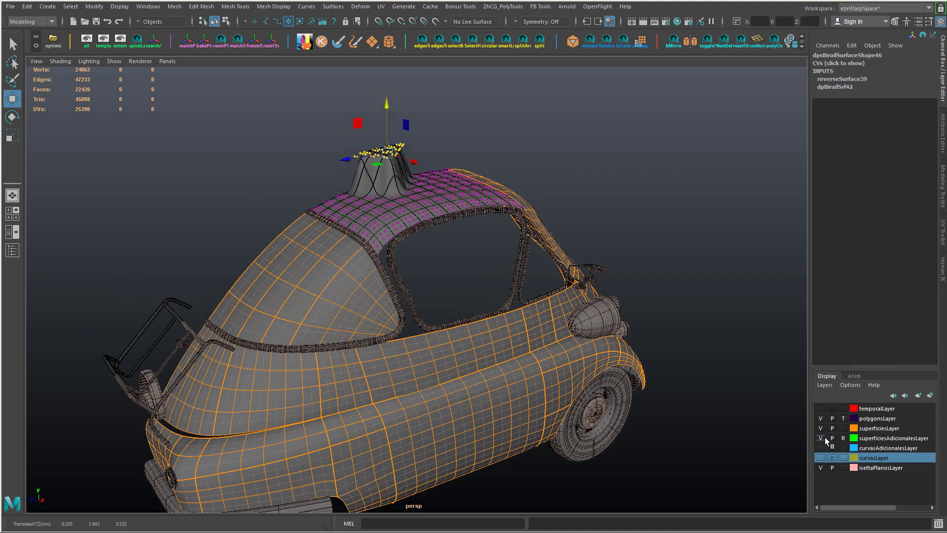
- Toggle superficiesLayer and polygonsLayer to compare the roof surface with its mesh, and undo the roof deformation
left_click(821, 428)
left_click(821, 418)
left_click(821, 418)
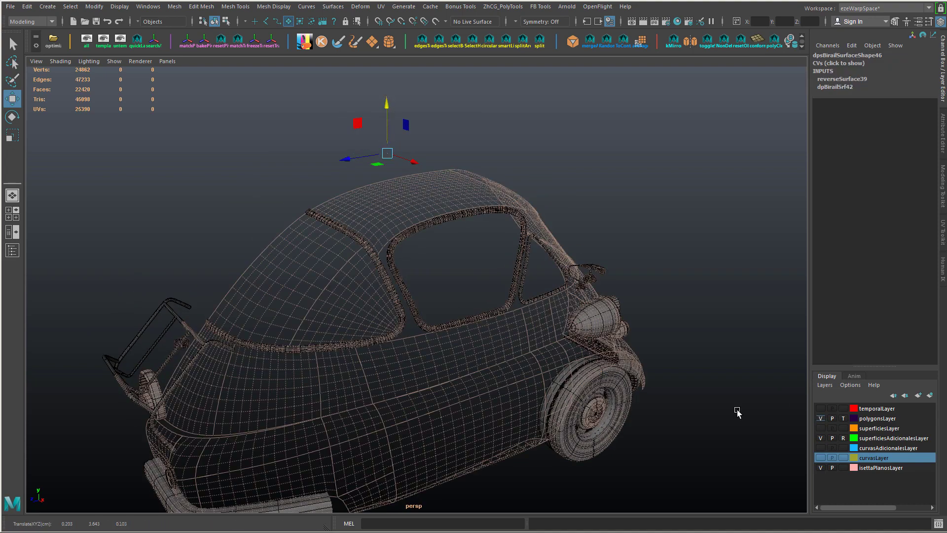
key("ctrl+z")
key("ctrl+z")
key("ctrl+z")
key("ctrl+z")
- Pull a group of control vertices outward on the rear window's NURBS surface to test its link to the mesh
left_click_drag(608, 345, 563, 318, "alt")
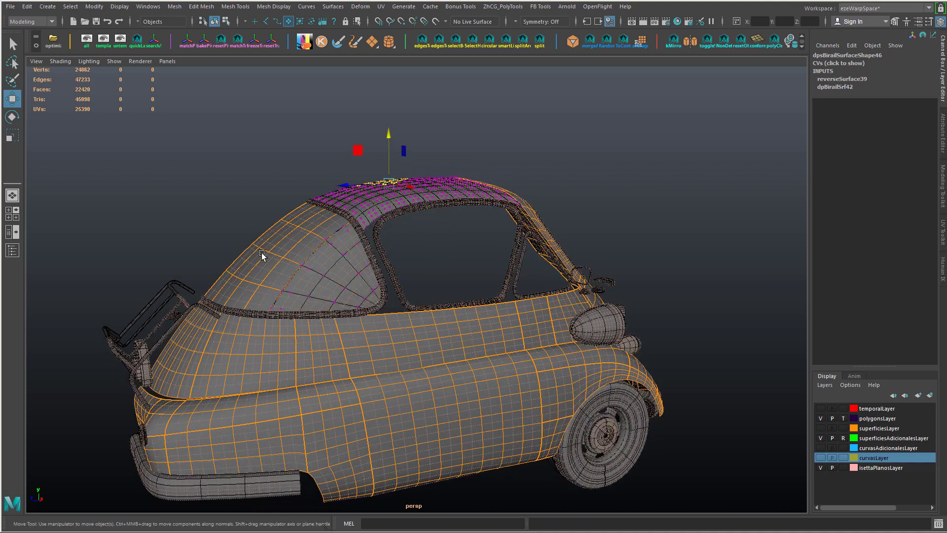
right_click_drag(315, 251, 294, 250)
left_click_drag(240, 222, 194, 250)
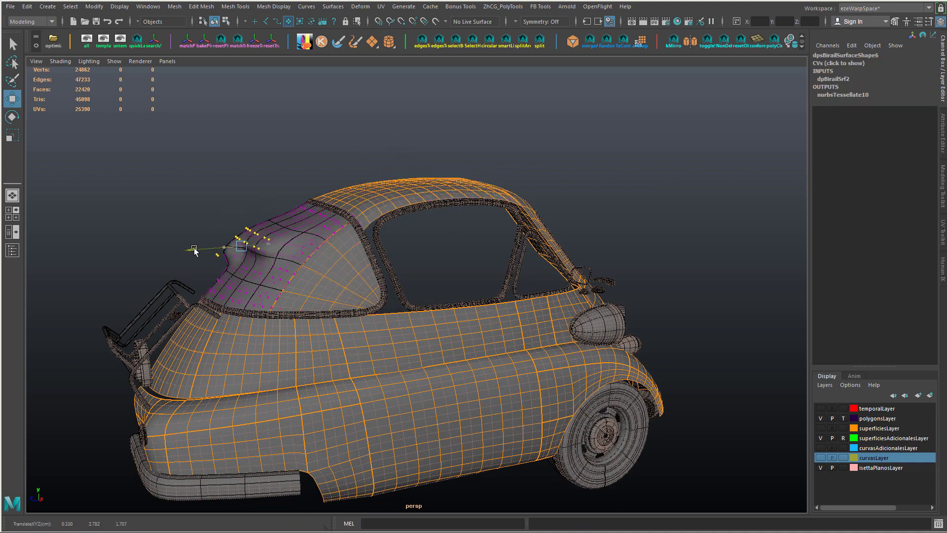
right_click_drag(417, 285, 705, 369, "alt")
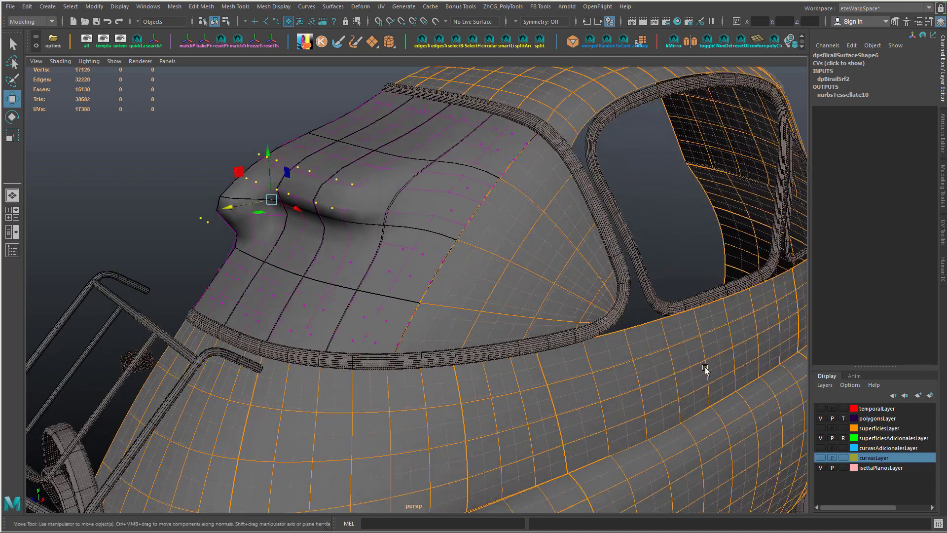
- Hide superficiesAdicionalesLayer and toggle polygonsLayer and superficiesLayer to compare the deformed rear window surface with its mesh
left_click(821, 437)
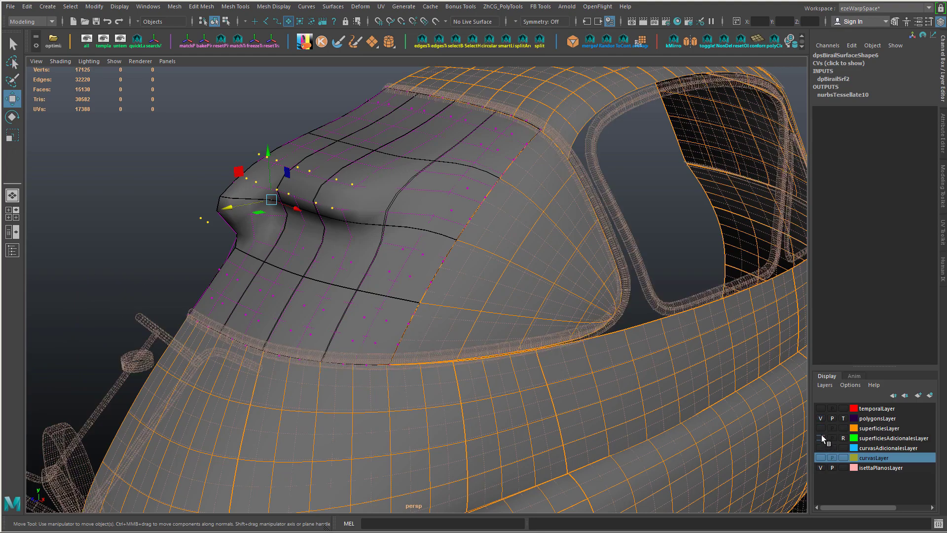
left_click(822, 418)
left_click(822, 418)
left_click(822, 428)
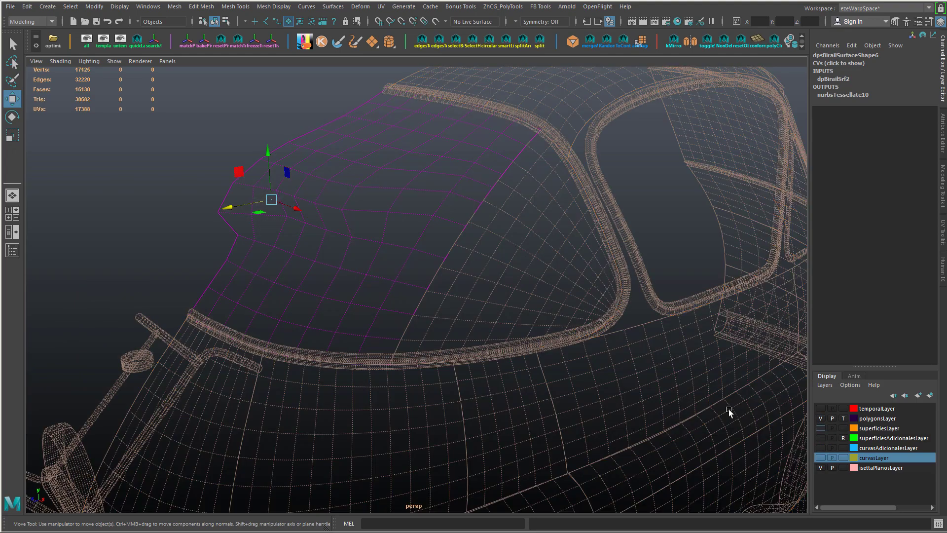
left_click_drag(592, 378, 488, 338, "alt")
left_click(821, 428)
- Undo the layer visibility changes and the deformation of the rear window surface
key("ctrl+z")
key("ctrl+z")
key("ctrl+z")
key("ctrl+z")
key("ctrl+z")
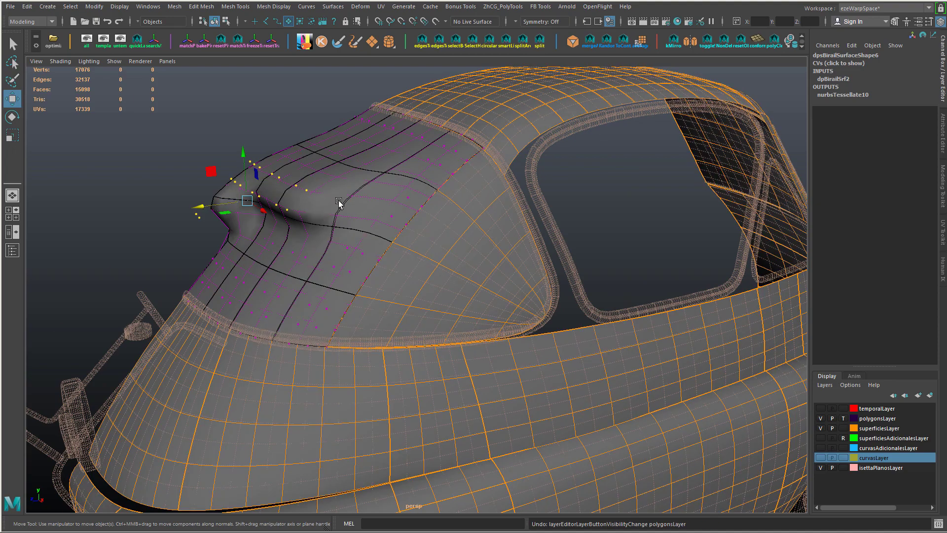
key("ctrl+z")
key("ctrl+z")
- Move control vertices on the NURBS side panel below the door window to deform the panel
mouse_move(522, 341)
left_mouse_down("alt")
mouse_move(518, 254)
mouse_move(476, 234)
left_mouse_up("alt")
right_click_drag(627, 207, 603, 216)
left_click_drag(663, 233, 664, 233)
left_click_drag(664, 233, 468, 303, "alt")
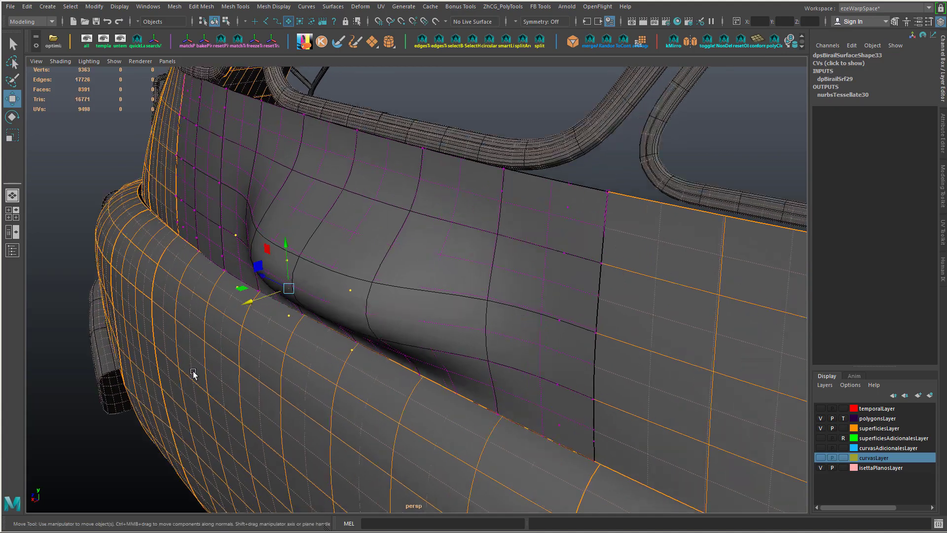
middle_click_drag(192, 373, 398, 326)
left_click_drag(397, 326, 414, 279, "alt")
- Toggle superficiesLayer's visibility and polygonsLayer's display type to examine the side panel's mesh
left_click(820, 429)
left_click_drag(567, 316, 505, 336, "alt")
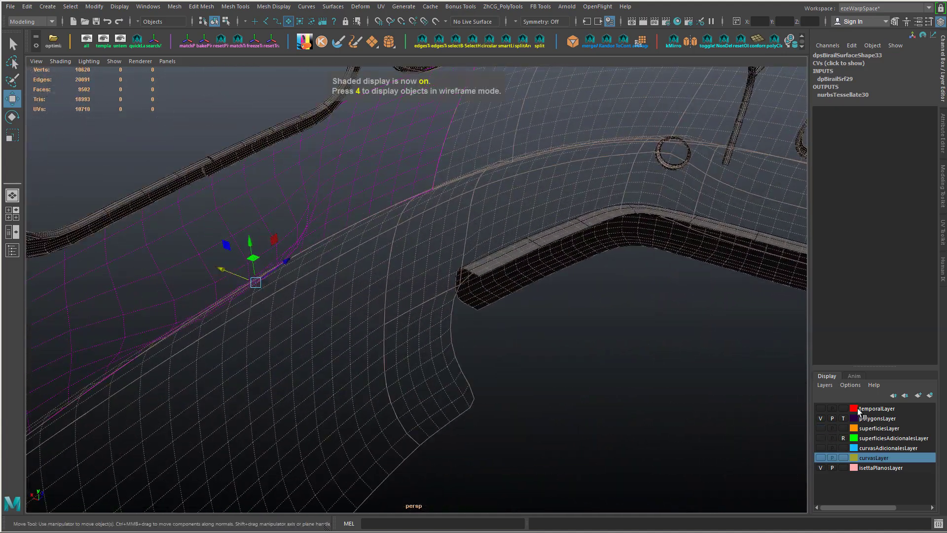
left_click(844, 418)
left_click_drag(690, 375, 523, 316, "alt")
left_click(821, 428)
left_click(844, 418)
left_click_drag(520, 368, 567, 345, "alt")
- Hide superficiesLayer, clear the selection and try to pick control vertices on the headlight surface
left_click(883, 428)
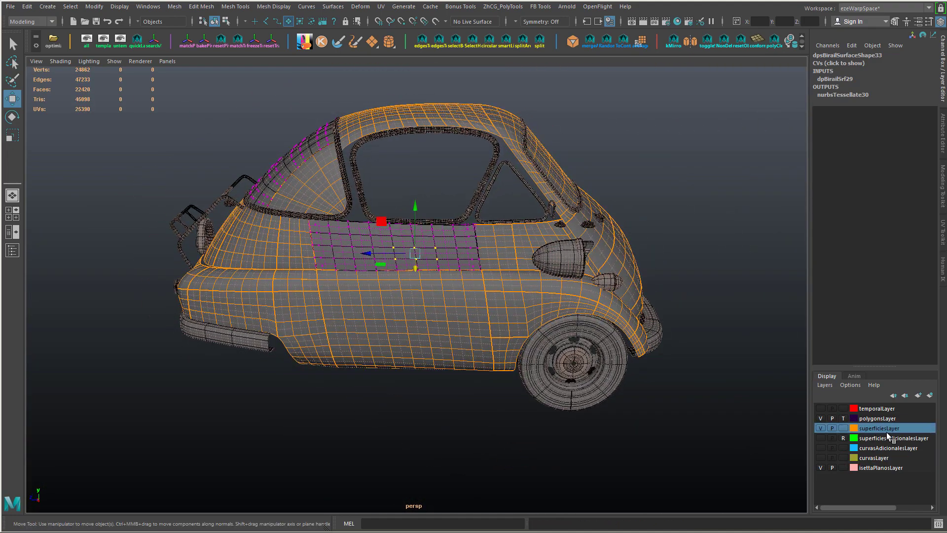
left_click(821, 428)
scroll(576, 345, "up", 6)
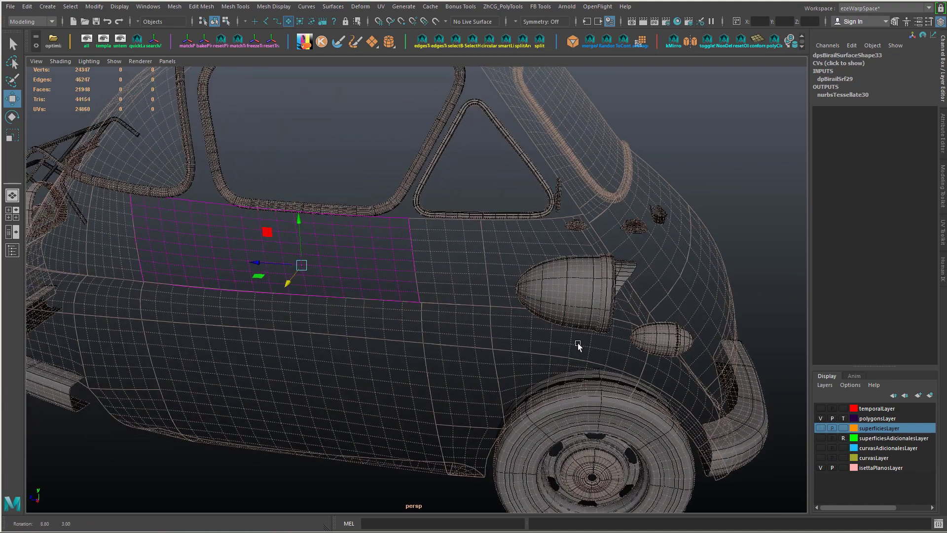
left_click(766, 203)
right_click_drag(556, 258, 483, 258)
left_click_drag(500, 268, 515, 312)
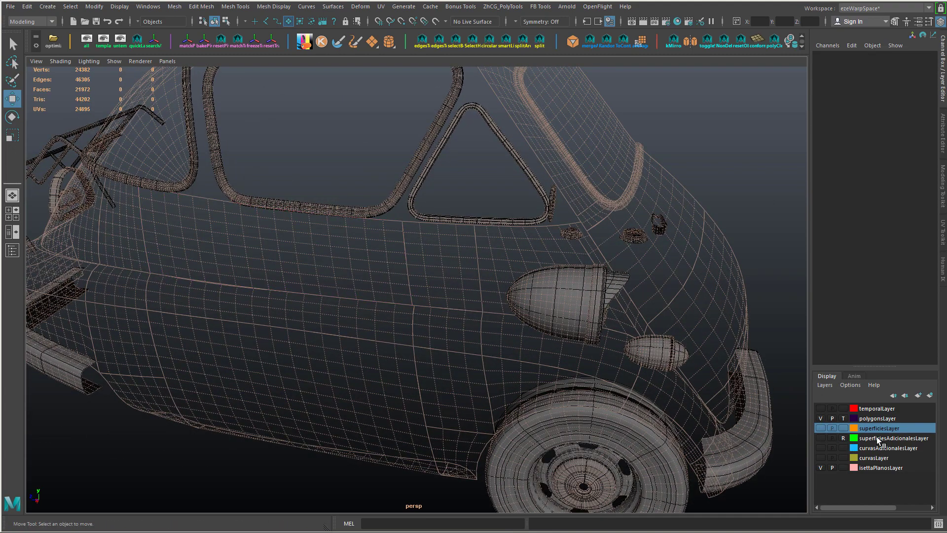
- Set superficiesAdicionalesLayer's display type from reference to normal and toggle the layer's visibility
left_click(877, 438)
left_click(820, 437)
left_click(841, 438)
left_click(821, 437)
- Compare the headlight's scaled surface with its mesh by toggling the layers, and undo the scaling of its control vertices
left_click_drag(404, 257, 522, 329, "alt")
left_click_drag(439, 323, 498, 345, "alt")
left_click(821, 438)
left_click(821, 418)
key("ctrl+z")
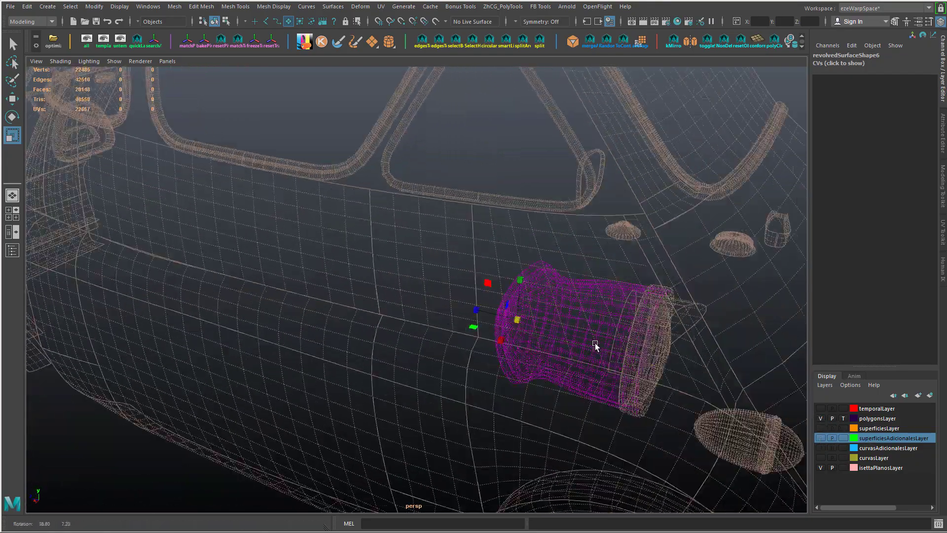
left_click_drag(593, 345, 613, 346, "alt")
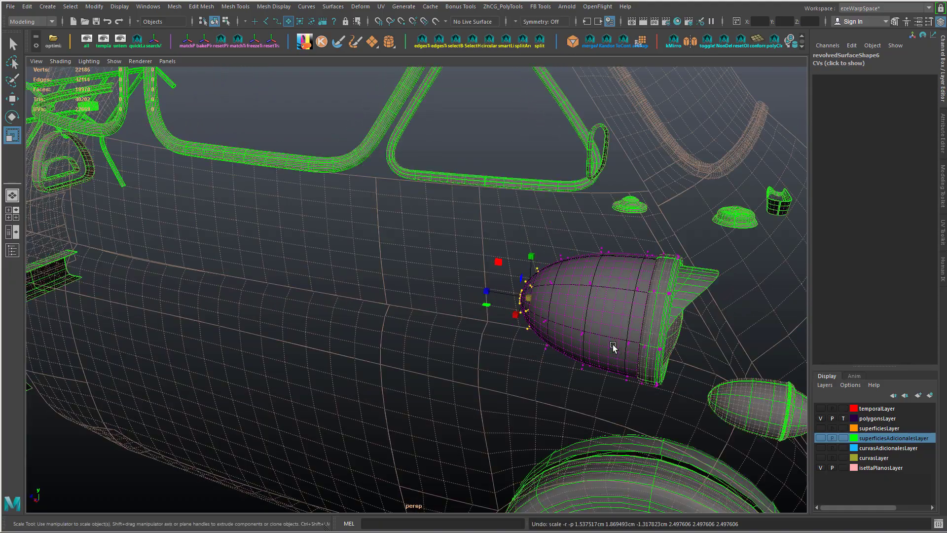
right_click_drag(614, 350, 567, 409, "alt")
left_click_drag(567, 408, 397, 387, "alt")
middle_click_drag(556, 449, 453, 401, "alt")
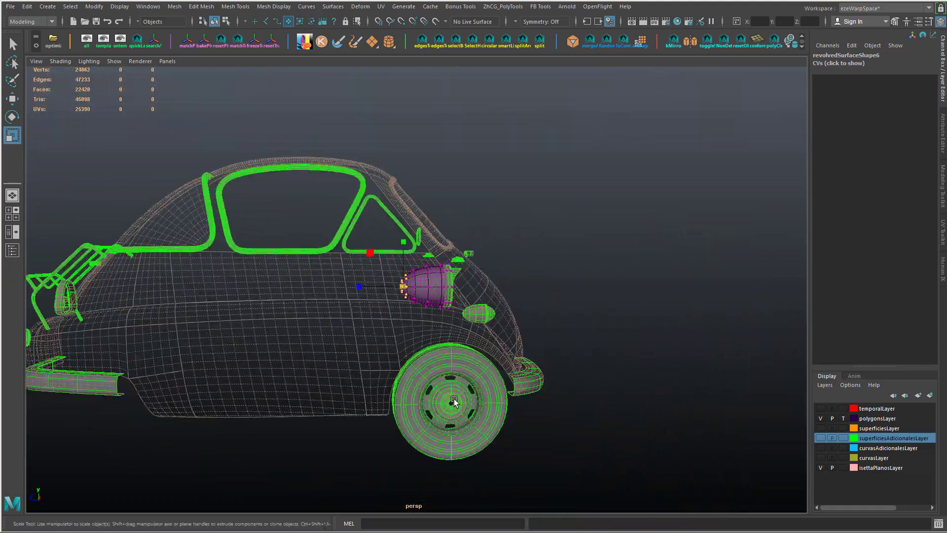
- Try to move the control vertices at the top of the front wheel's tyre surface, and undo the attempt
right_click_drag(453, 401, 484, 340, "alt")
right_click_drag(478, 306, 444, 302)
left_click_drag(424, 252, 467, 333)
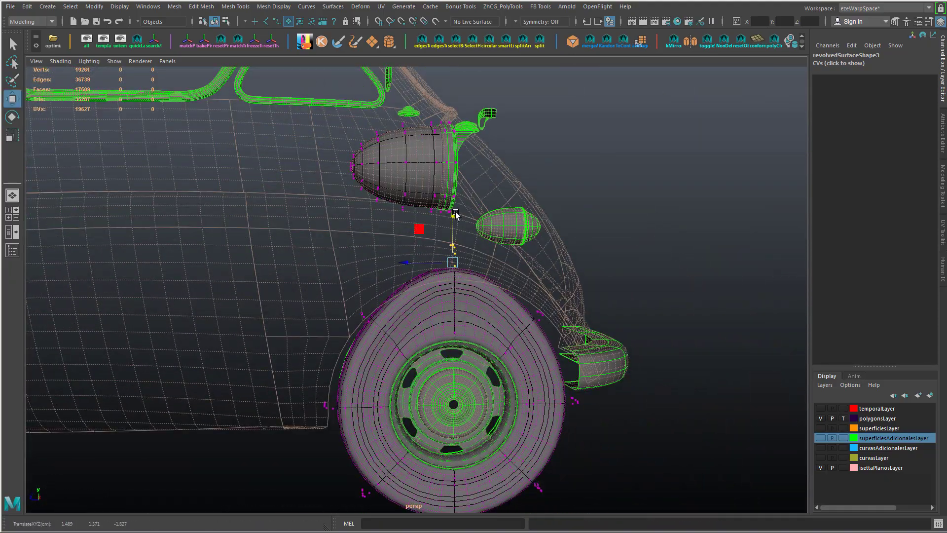
right_click_drag(552, 329, 377, 335, "alt")
mouse_move(377, 336)
left_mouse_down("alt")
mouse_move(403, 344)
mouse_move(391, 330)
left_mouse_up("alt")
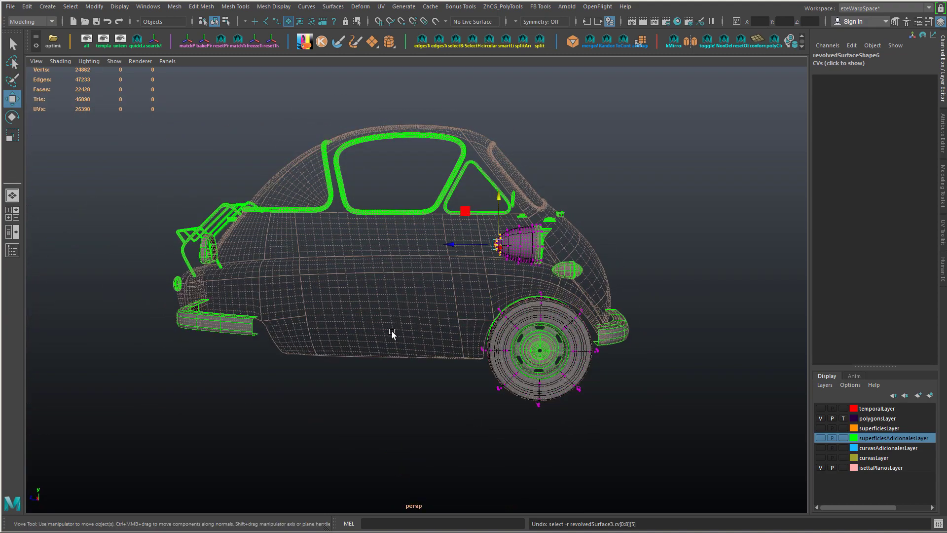
key("shift+z")
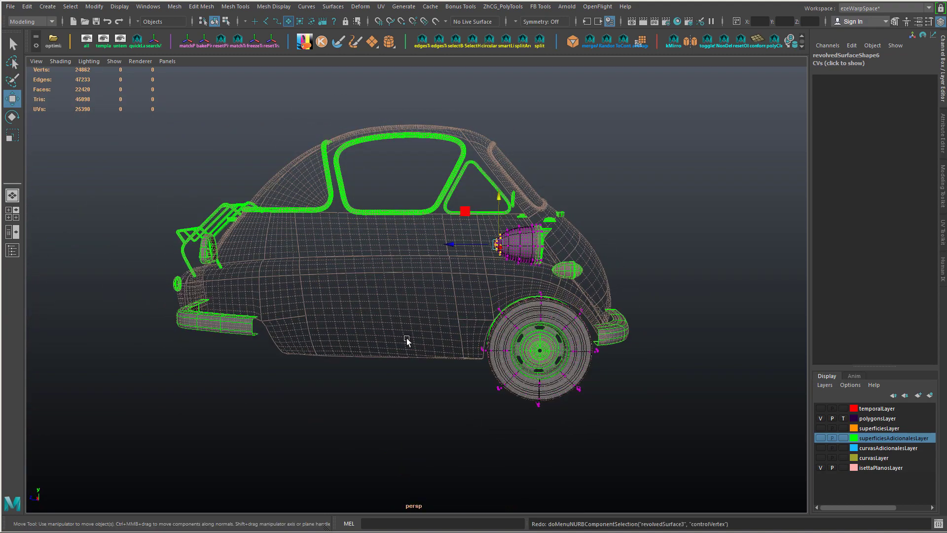
- Show superficiesAdicionalesLayer, hide polygonsLayer, return the wheel to object mode and clear the selection
left_click(821, 438)
left_click(821, 419)
right_click_drag(558, 351, 598, 314)
left_click(690, 380)
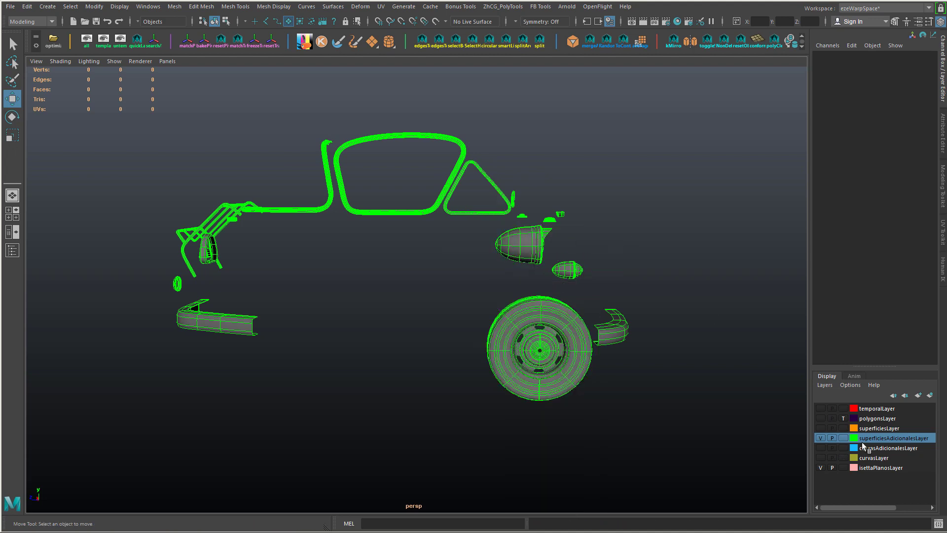
- Select all objects in superficiesAdicionalesLayer, and switch the visible layer to polygonsLayer
right_click(864, 438)
left_click(864, 364)
left_click_drag(635, 327, 631, 362, "alt")
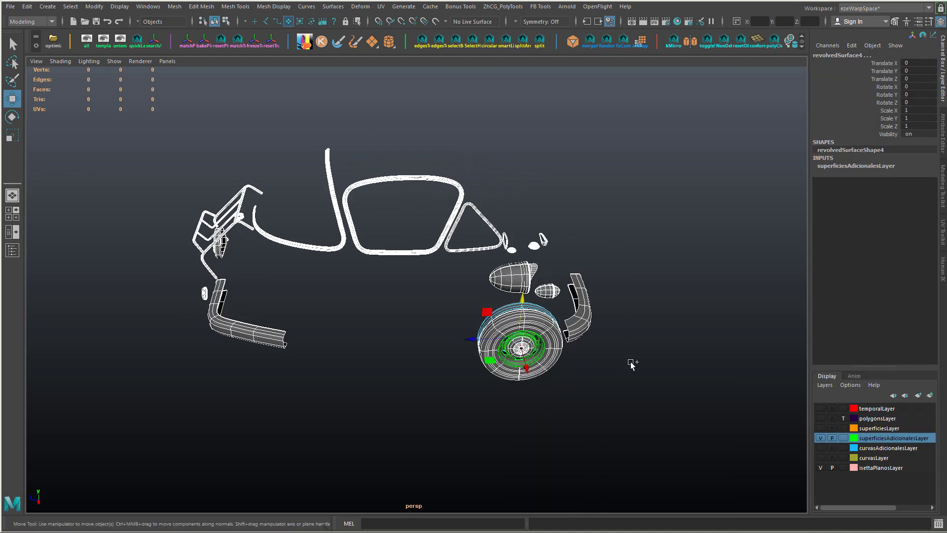
left_click(820, 438)
left_click(821, 419)
mouse_move(612, 367)
left_mouse_down("alt")
mouse_move(562, 387)
mouse_move(612, 380)
left_mouse_up("alt")
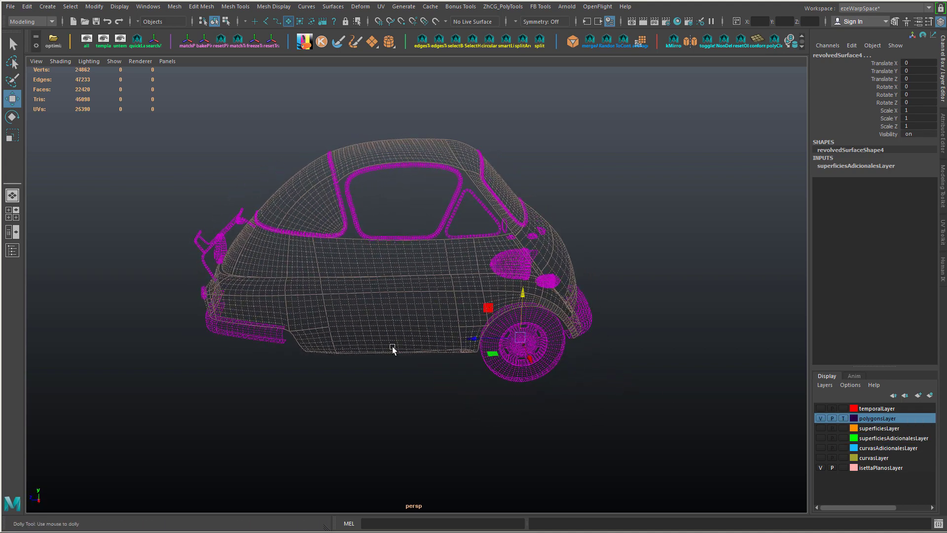
right_click_drag(393, 349, 553, 424, "alt")
left_click_drag(553, 424, 557, 397, "alt")
right_click_drag(557, 397, 472, 421, "alt")
left_click_drag(472, 421, 468, 419, "alt")
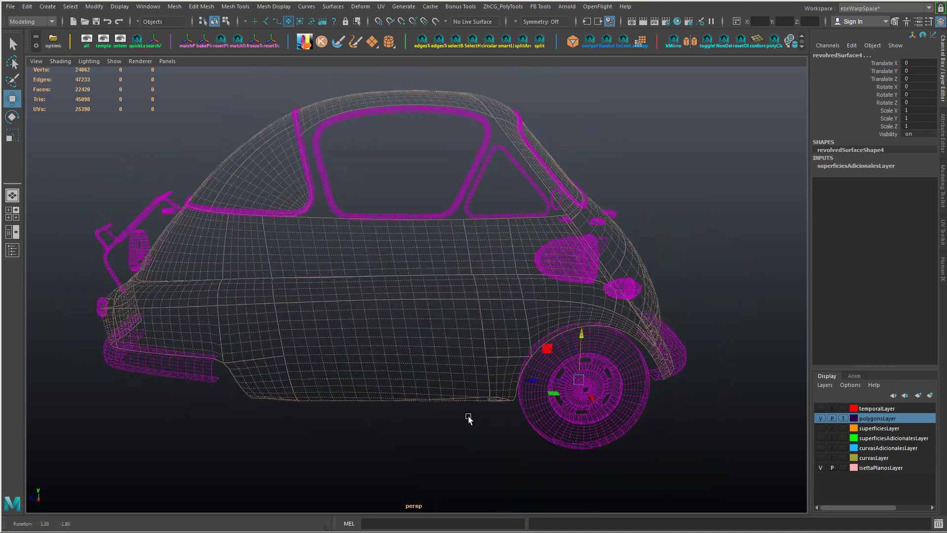
- Set polygonsLayer's display type to normal and select all of its objects
left_click(843, 418)
right_click(877, 418)
left_click(871, 340)
scroll(440, 324, "down", 3)
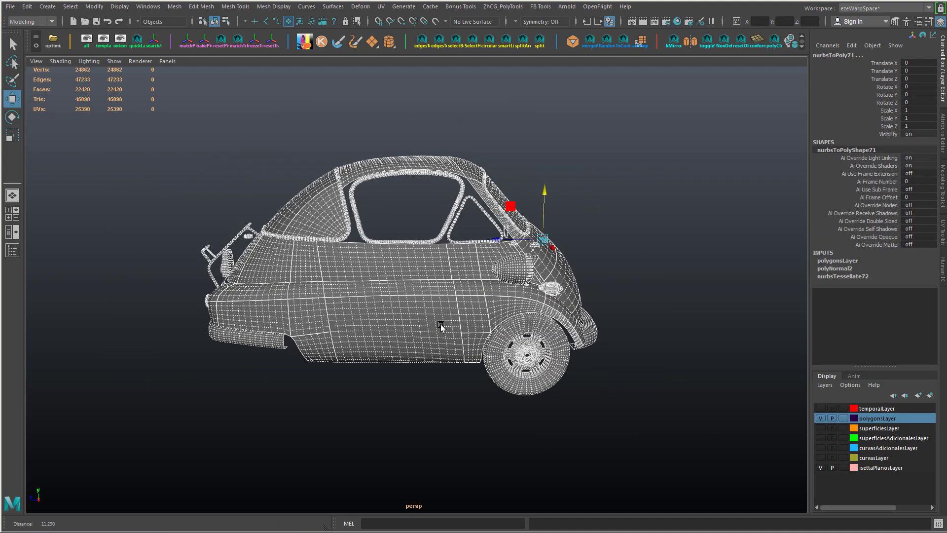
- Duplicate the selected car meshes and set the copies' Translate X to -5
left_click_drag(440, 325, 557, 409, "alt")
left_click(27, 10)
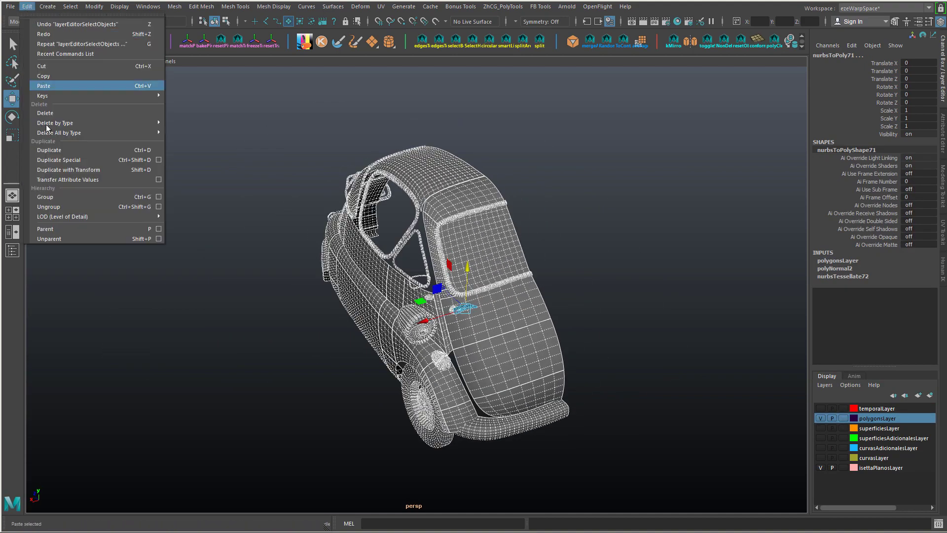
left_click(54, 149)
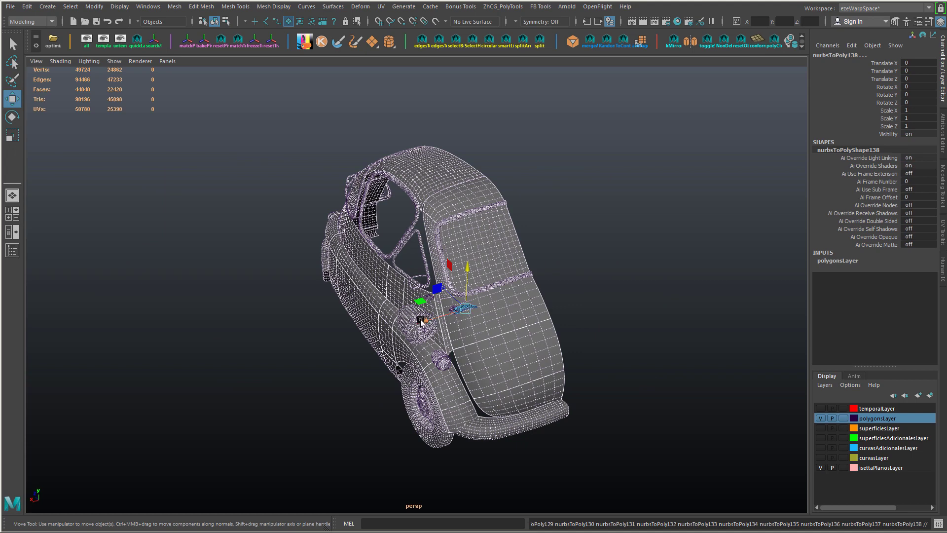
left_click_drag(423, 321, 920, 60)
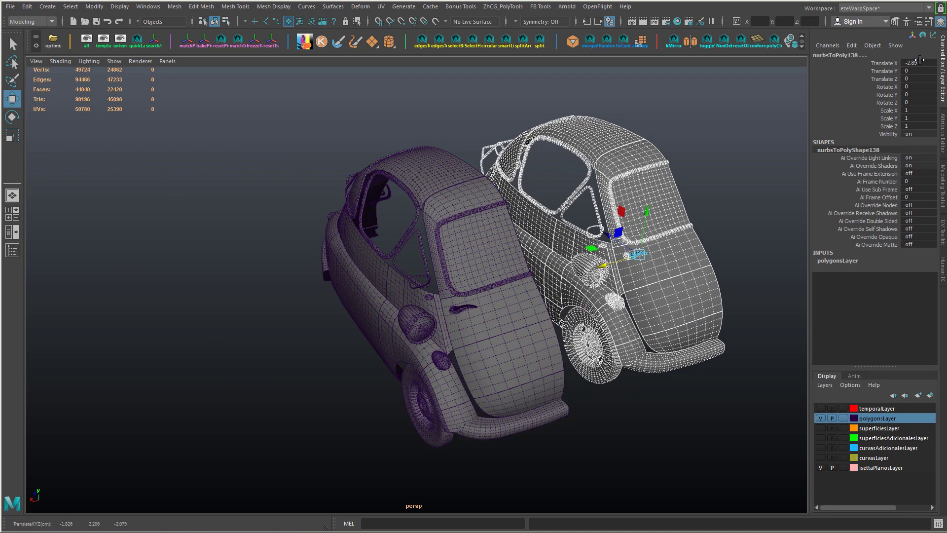
type("7")
key("Return")
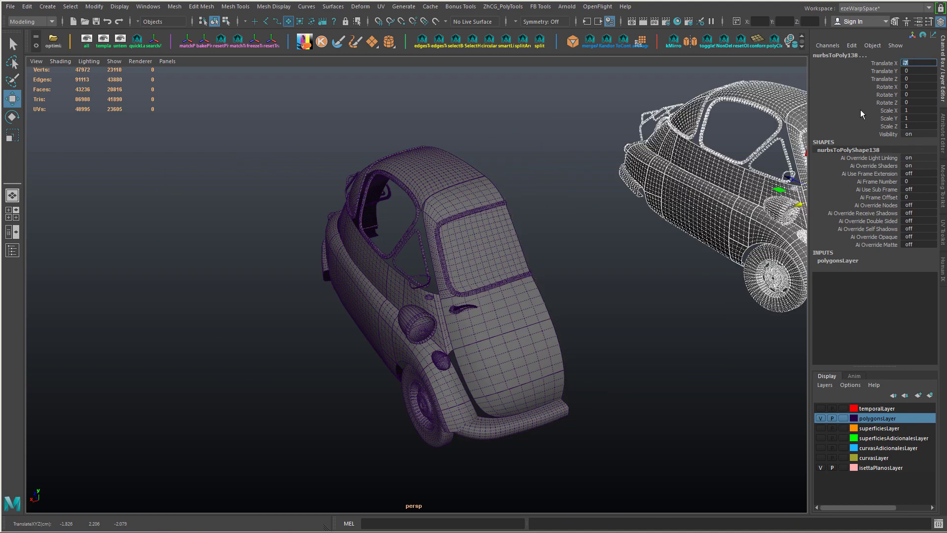
middle_click_drag(730, 168, 557, 202, "alt")
type("-5")
key("Return")
- Examine the moved duplicate beside the original car from several angles
right_click_drag(582, 197, 656, 217, "alt")
left_click_drag(582, 197, 641, 198, "alt")
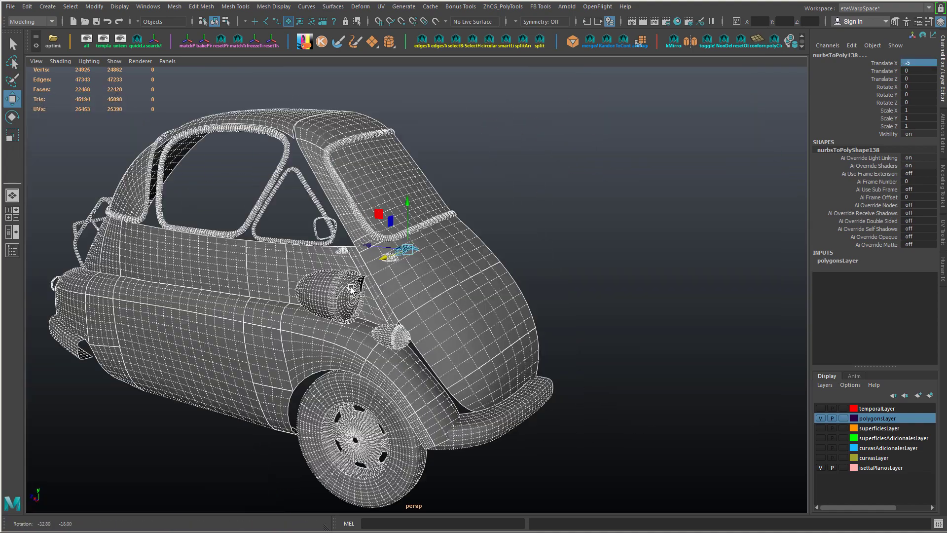
left_click(602, 197)
left_click_drag(403, 231, 326, 192, "alt")
right_click_drag(325, 192, 308, 141, "alt")
left_click_drag(308, 140, 595, 423)
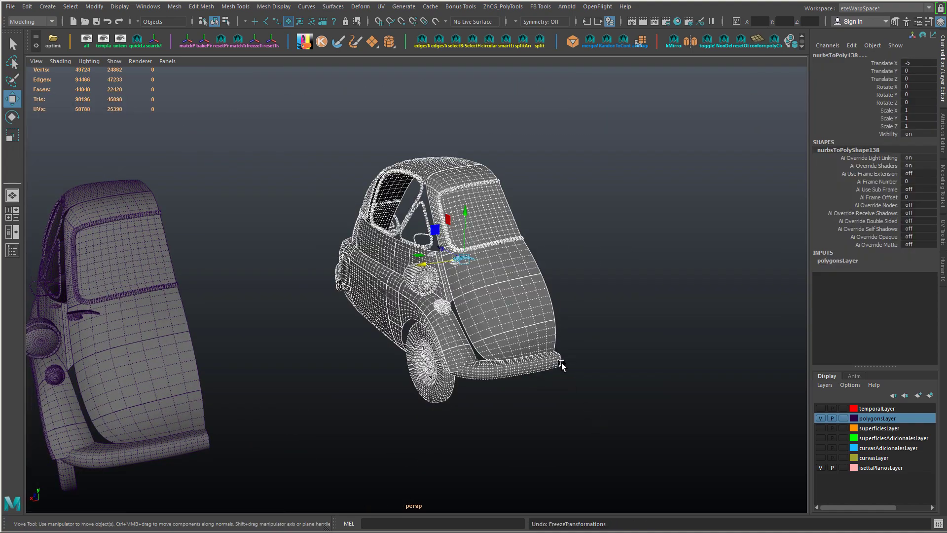
left_click(572, 385)
left_click_drag(431, 307, 339, 296, "alt")
left_click_drag(281, 126, 509, 393)
left_click_drag(509, 393, 504, 359, "alt")
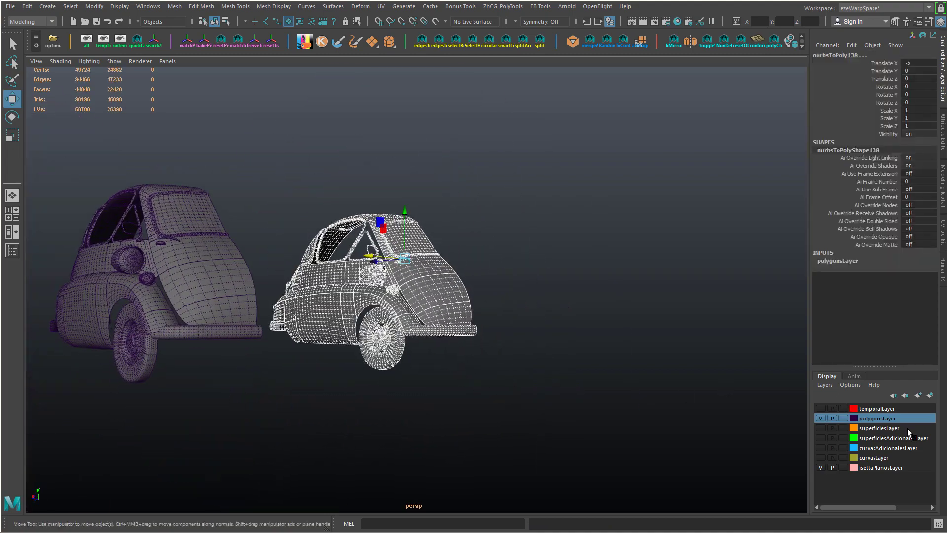
- Create a display layer from the selected copies, named autoPolysADetalladoTranslateMenos5X, with a dark purple colour
left_click(931, 396)
double_click(865, 410)
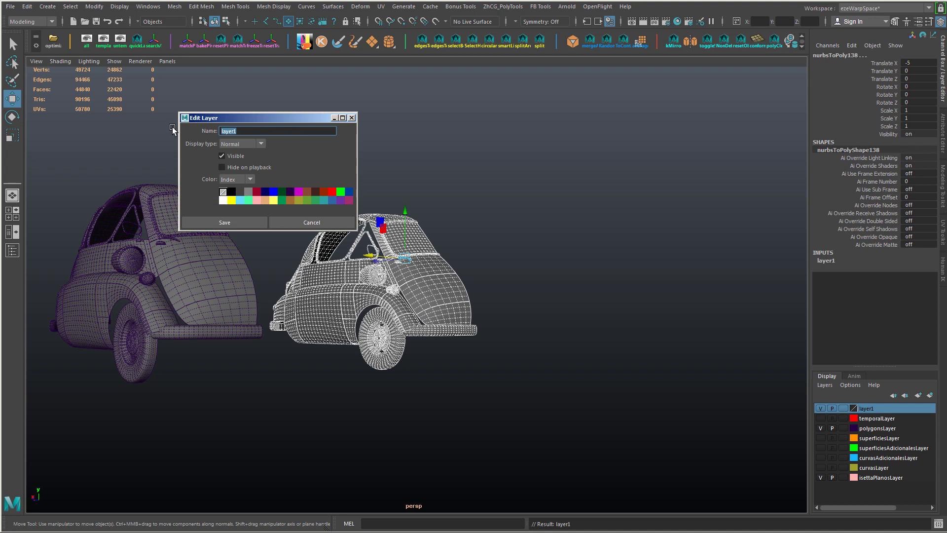
type("autoPolysADetalladoTrans")
type("Menos5X")
key("Left")
key("Left")
key("Left")
key("Left")
key("Left")
key("Left")
key("Left")
type("Translate")
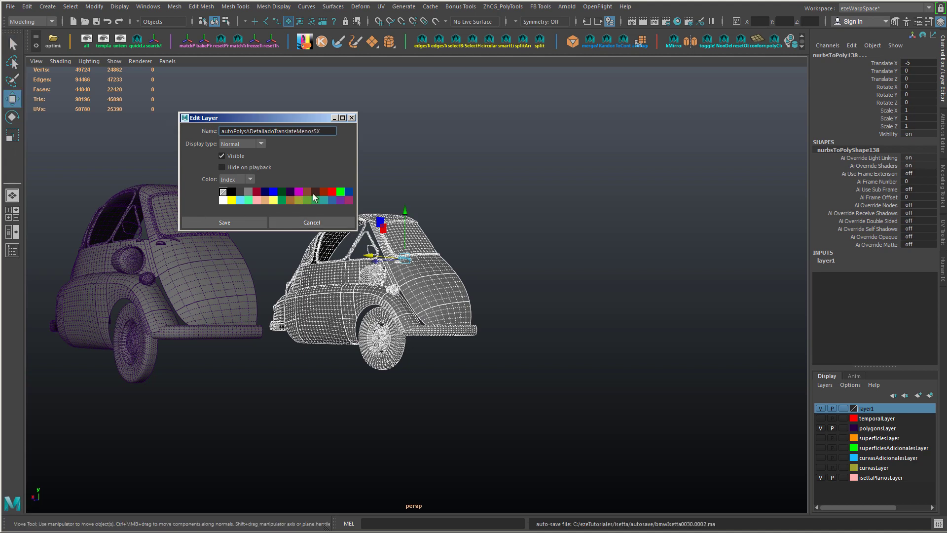
left_click(242, 222)
- Change the autoPolysADetalladoTranslateMenos5X layer's colour to dark red
left_click(471, 208)
left_click_drag(471, 210, 486, 261, "alt")
double_click(868, 407)
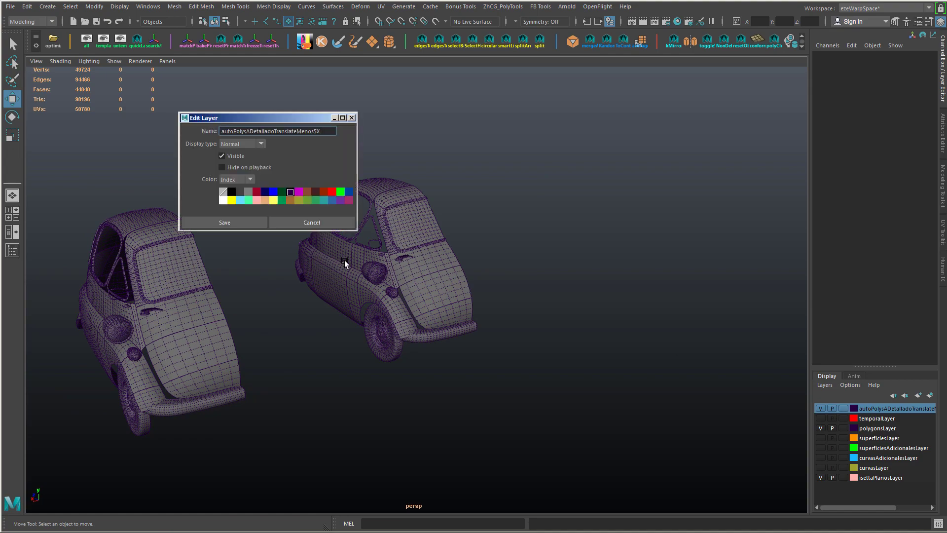
left_click(254, 222)
right_click_drag(391, 170, 391, 265, "alt")
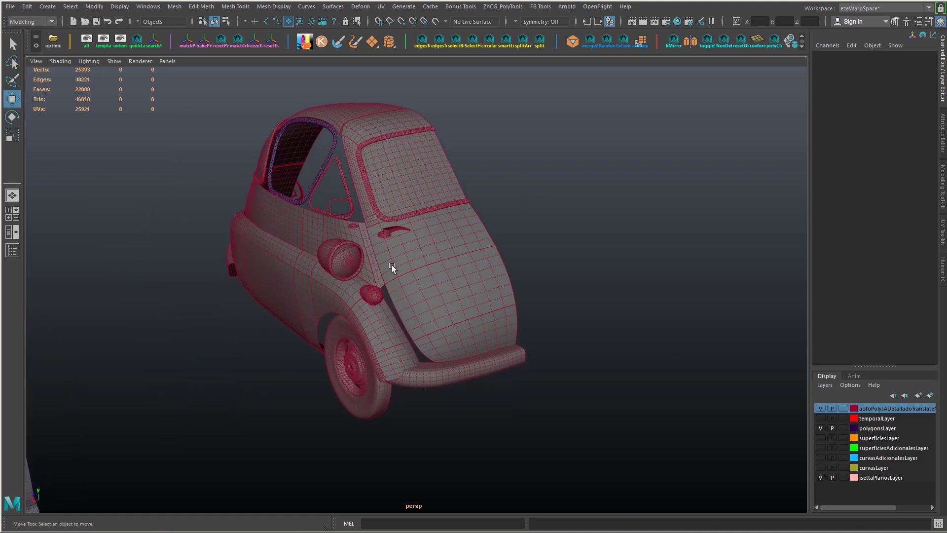
- Assign the duplicate's side window frame mesh to the autoPolysADetalladoTranslateMenos5X layer so it takes the layer's colour
left_click_drag(391, 265, 274, 164, "alt")
left_click(275, 164)
right_click(877, 408)
left_click(876, 430)
left_click(264, 182)
middle_click_drag(263, 183, 429, 287, "alt")
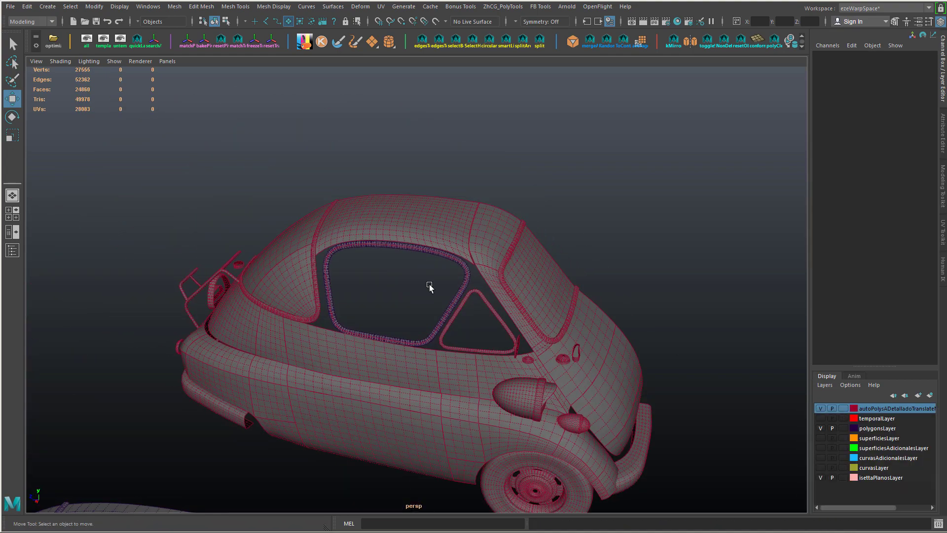
right_click_drag(429, 287, 606, 313, "alt")
left_click(549, 255)
key("Down")
left_click(748, 218)
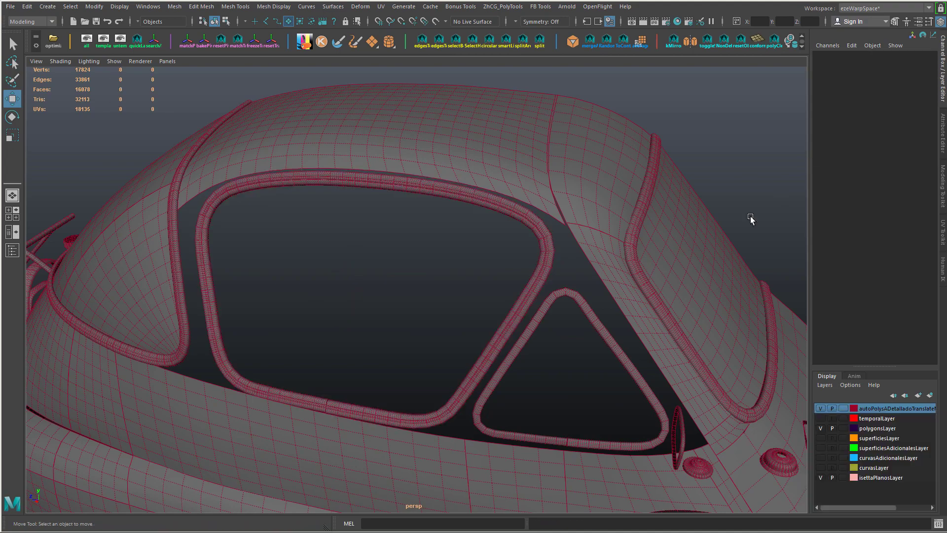
- Isolate the duplicate's front door panels and windshield surround pieces, hiding all other meshes
right_click_drag(748, 217, 517, 325, "alt")
left_click_drag(517, 324, 309, 148, "alt")
left_click_drag(309, 148, 600, 423)
left_click(561, 390)
scroll(550, 402, "up", 5)
left_click_drag(550, 402, 364, 123, "alt")
left_click(532, 259)
left_click_drag(532, 259, 545, 312, "alt")
key("alt+h")
left_click(599, 331)
- Combine the three lower front door panels and the strip above the windshield into one mesh
left_click_drag(599, 330, 568, 357, "alt")
left_click(529, 358)
left_click(516, 294, "shift")
left_click(471, 217, "shift")
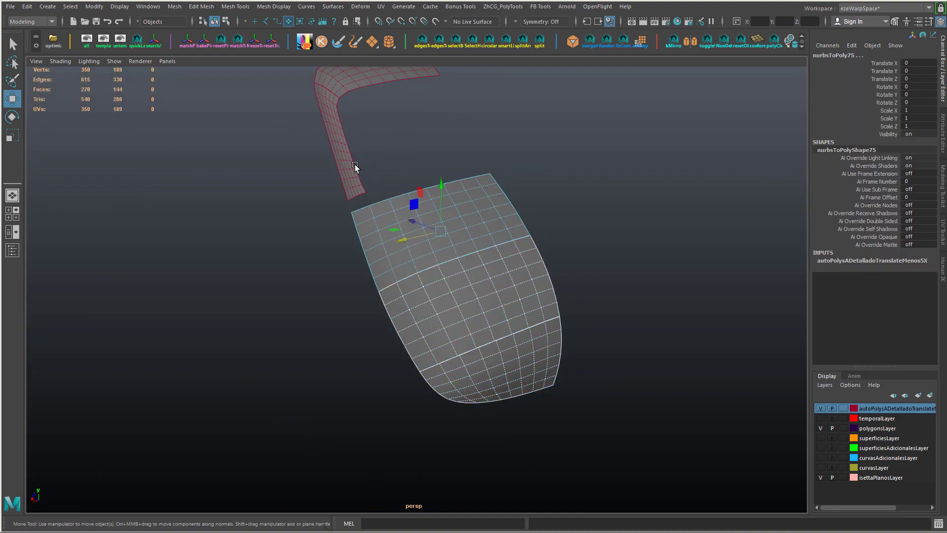
middle_click_drag(406, 148, 434, 239, "alt")
left_click(413, 180, "shift")
left_click_drag(439, 235, 496, 241, "alt")
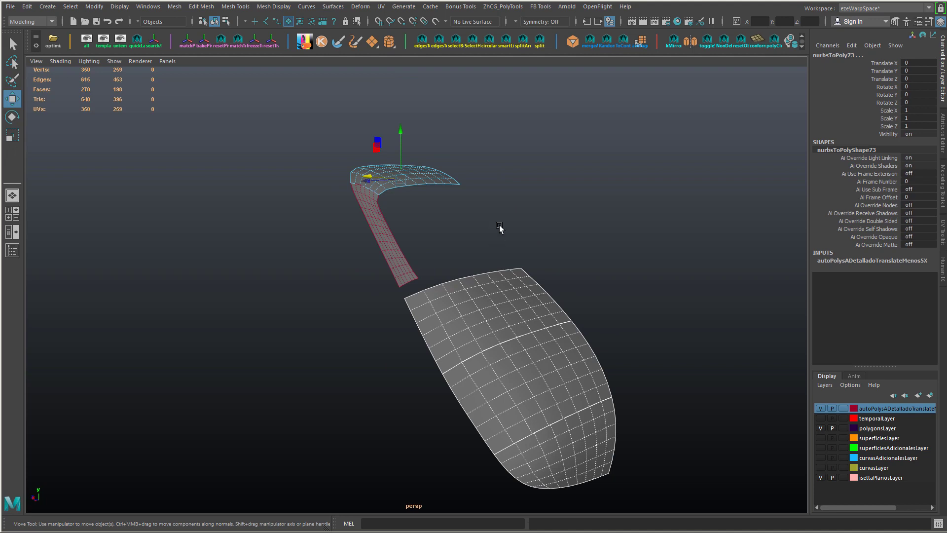
right_click_drag(499, 227, 490, 361, "shift")
right_click_drag(482, 408, 482, 407, "shift")
- Merge the overlapping seam vertices of the combined door mesh and show the rest of the car again
mouse_move(509, 321)
left_mouse_down("alt")
mouse_move(475, 336)
mouse_move(513, 336)
left_mouse_up("alt")
middle_click_drag(513, 336, 429, 296, "alt")
right_click_drag(430, 296, 415, 298)
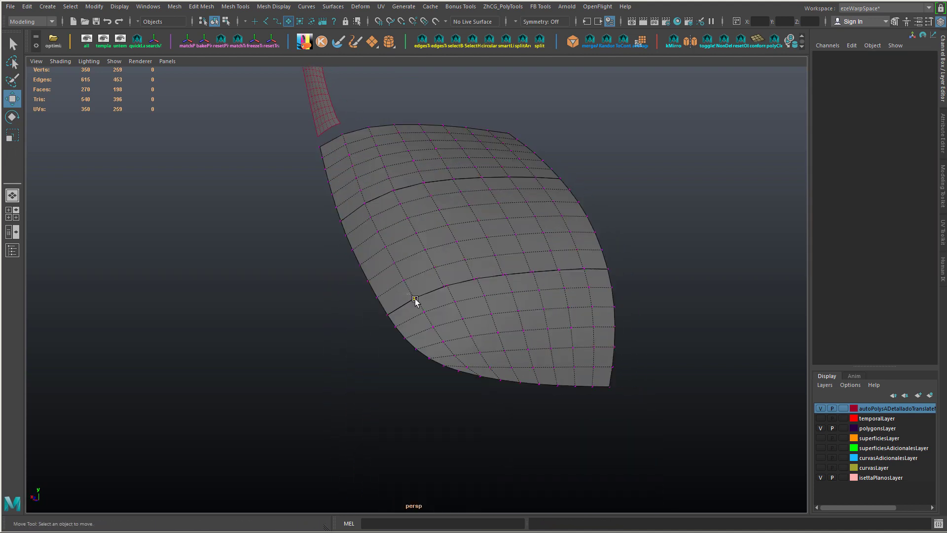
left_click(414, 298)
right_click_drag(457, 247, 542, 413, "shift")
left_click_drag(534, 376, 616, 397, "alt")
key("ctrl+1")
left_click_drag(701, 393, 479, 316, "alt")
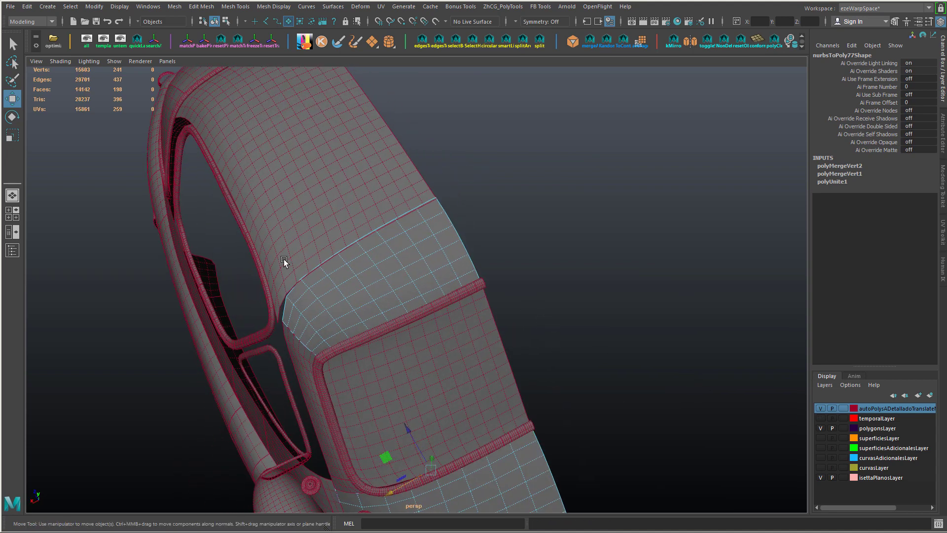
- Select the row of faces along the roof mesh's front edge
left_click_drag(283, 259, 336, 203, "alt")
right_click_drag(409, 157, 405, 167)
left_click(403, 168)
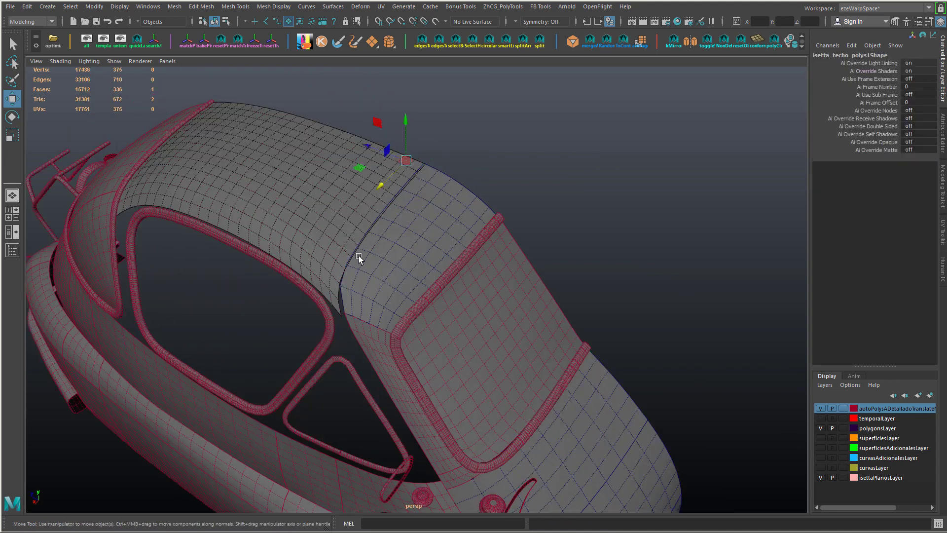
double_click(327, 283, "shift")
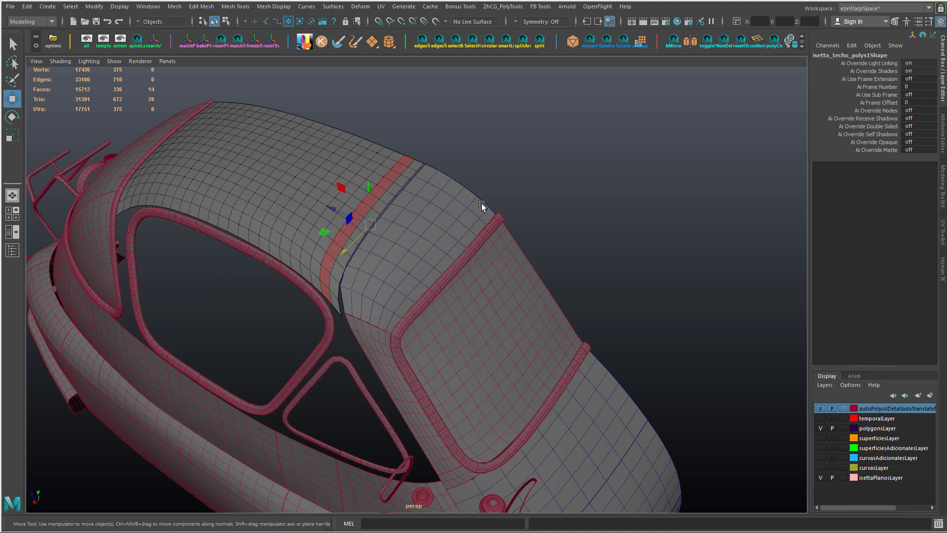
left_click_drag(481, 203, 409, 222, "alt")
- Try deleting a face selection on the strip above the windshield, and undo the deletion
right_click_drag(343, 297, 382, 220)
left_click(351, 284)
right_click(350, 286)
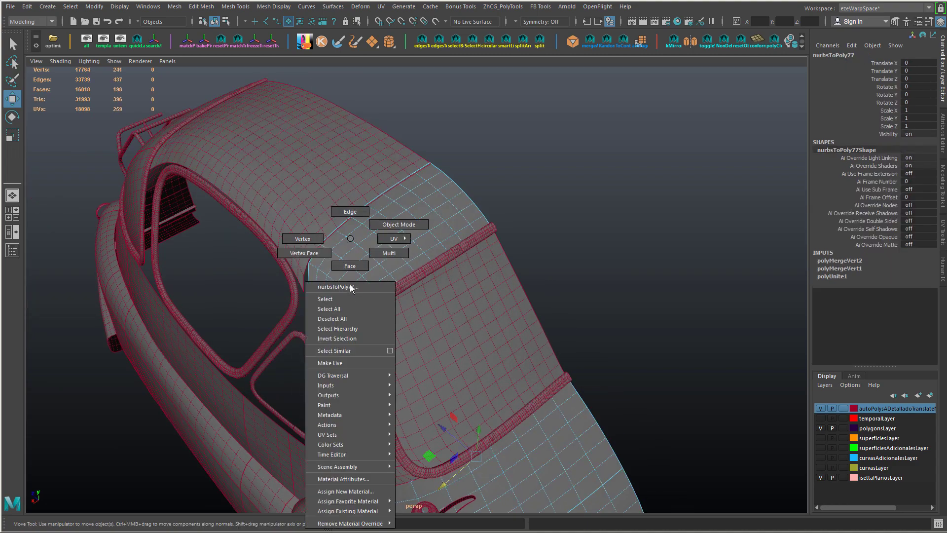
left_click(350, 266)
mouse_move(456, 208)
left_mouse_down("alt")
mouse_move(429, 231)
mouse_move(446, 203)
left_mouse_up("alt")
double_click(447, 199)
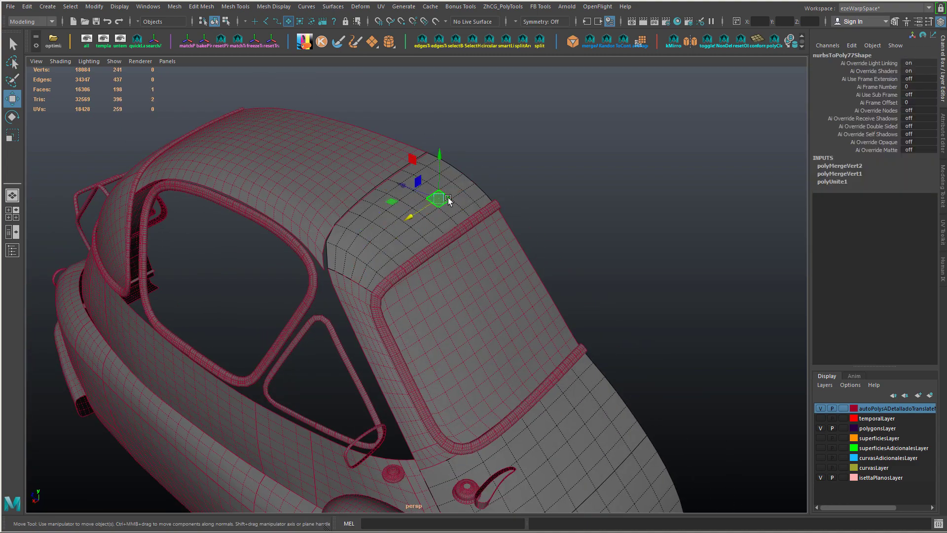
key("Delete")
key("ctrl+z")
- Delete the construction history of the combined door mesh
right_click_drag(454, 215, 467, 178, "shift")
scroll(400, 208, "down", 1)
right_click_drag(402, 209, 451, 180)
left_click_drag(529, 252, 558, 268, "alt")
right_click_drag(557, 269, 590, 294, "alt")
key("alt+shift+d")
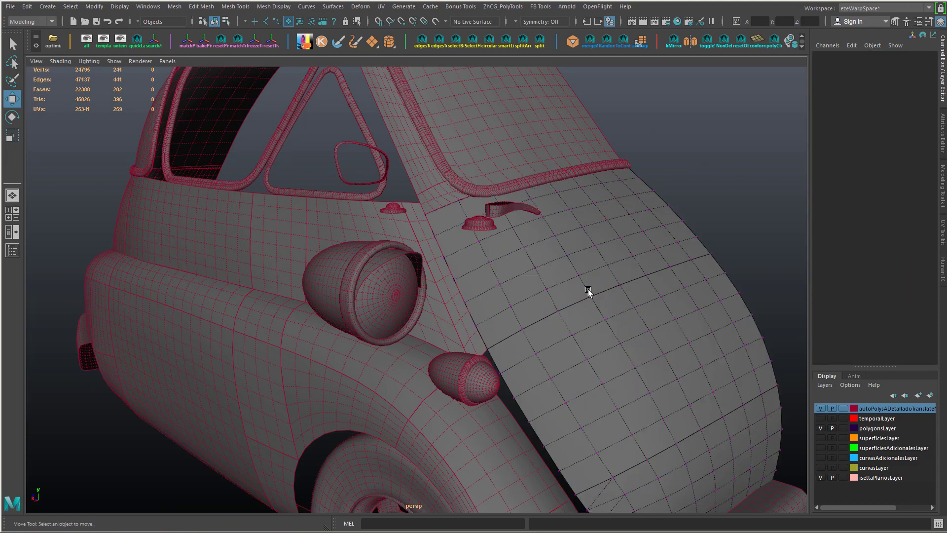
- Check a merged seam vertex on the lower front door and return the mesh to object mode
left_click(590, 296)
left_click_drag(607, 306, 670, 302, "alt")
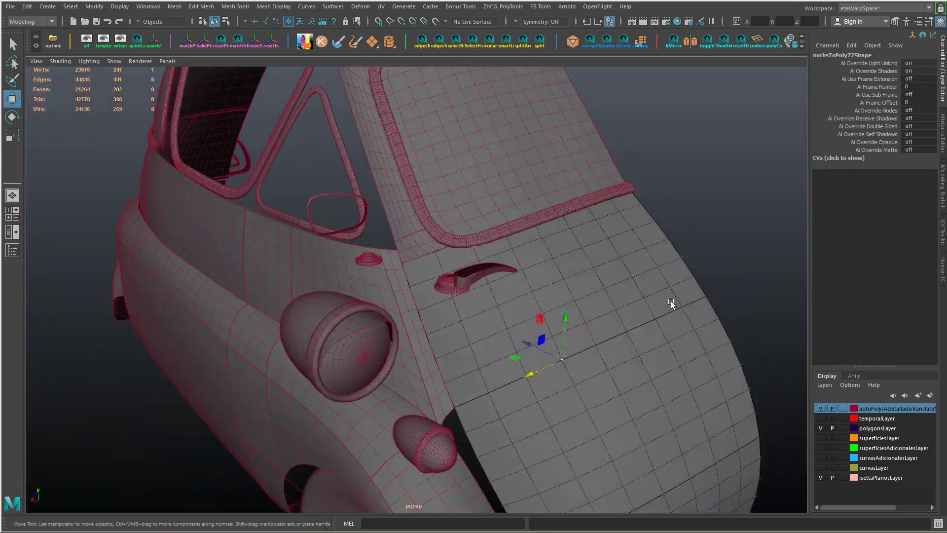
right_click_drag(671, 302, 712, 210)
left_click_drag(720, 232, 323, 232, "alt")
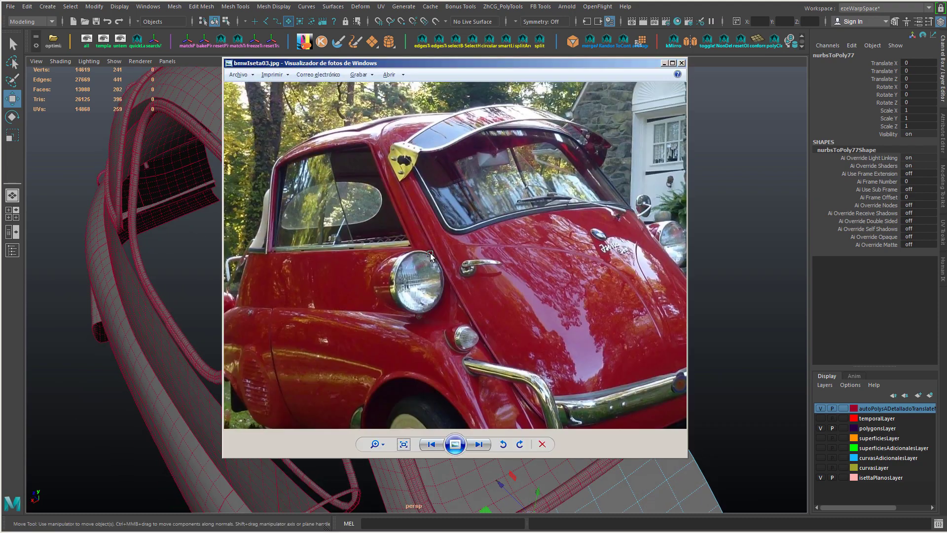
- Split the edge ring at the side corner of the strip above the windshield and apply Edit Edge Flow with a value of 1
left_click_drag(430, 253, 304, 228, "alt")
right_click_drag(304, 228, 301, 228)
left_click_drag(348, 220, 383, 248)
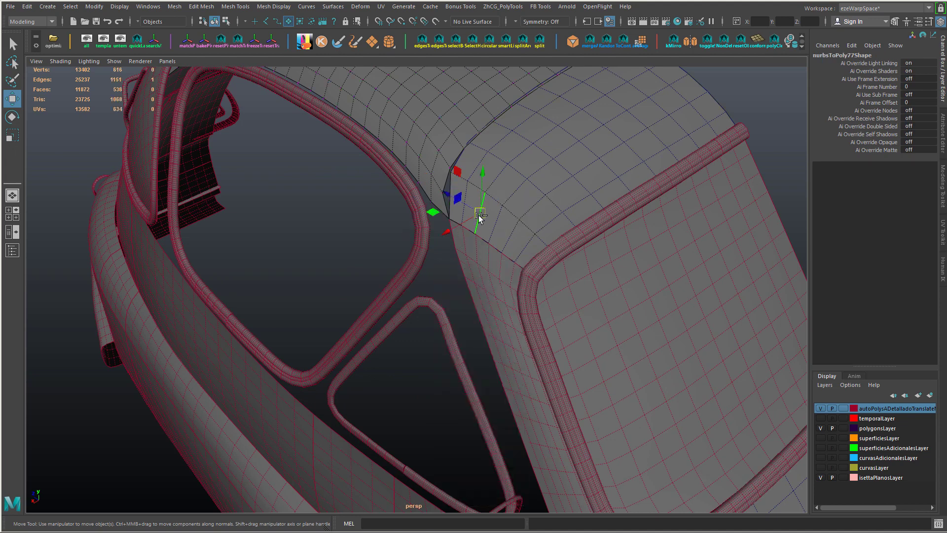
mouse_move(480, 215)
right_mouse_down("ctrl")
mouse_move(433, 236)
mouse_move(481, 216)
right_mouse_up("ctrl")
left_click_drag(524, 232, 507, 240, "alt")
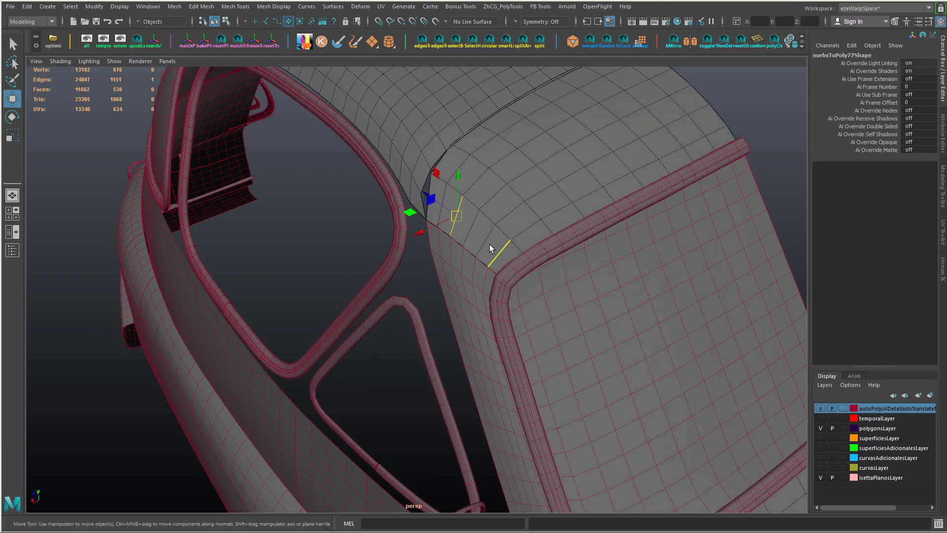
right_click_drag(523, 261, 494, 324, "shift")
mouse_move(503, 256)
left_mouse_down("alt")
mouse_move(517, 264)
mouse_move(492, 268)
left_mouse_up("alt")
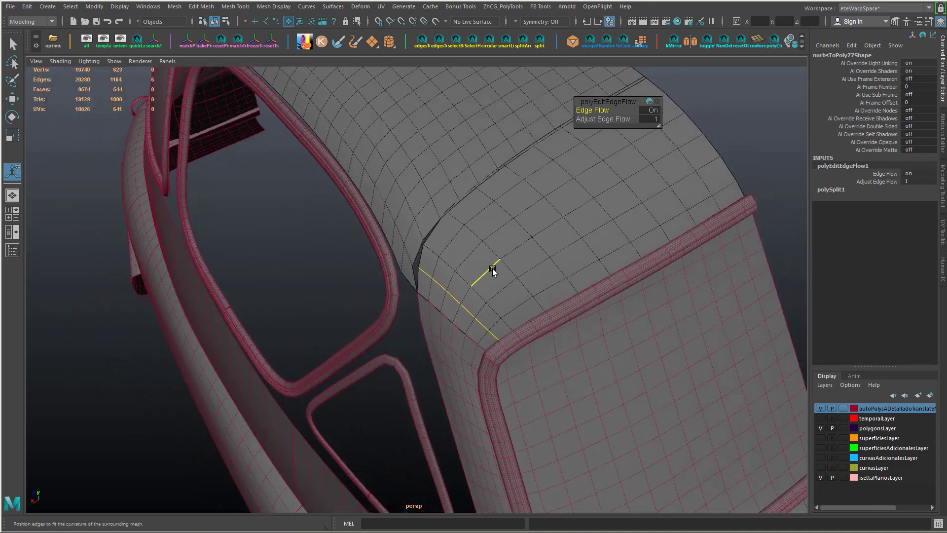
- Split the edge ring near the side corner of the strip above the windshield and even the neighbouring loops with Edit Edge Flow
right_click_drag(492, 269, 370, 280, "ctrl")
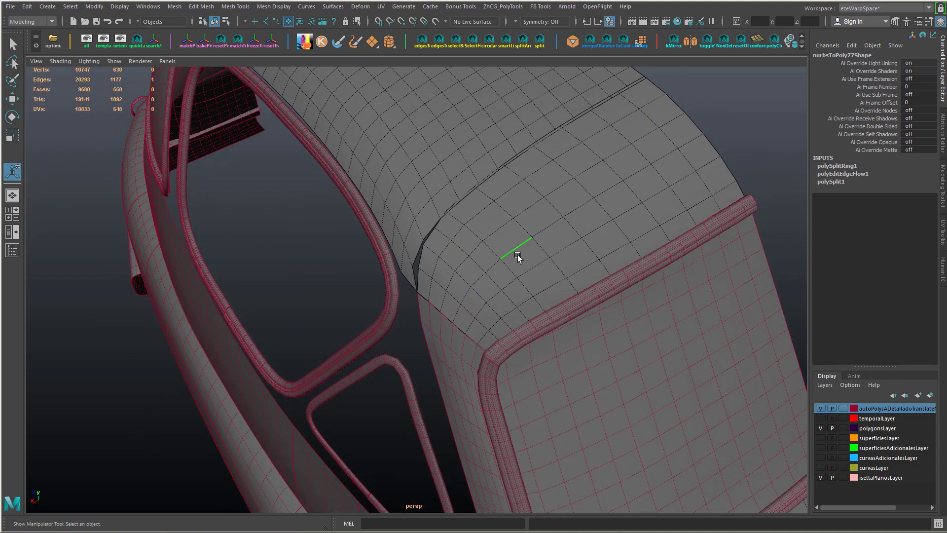
double_click(492, 251)
key("g")
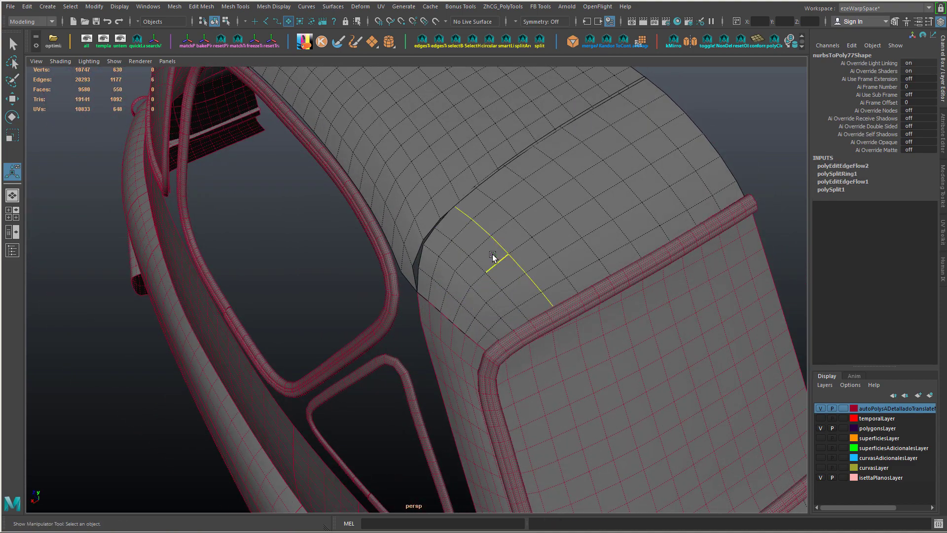
double_click(462, 249)
key("g")
key("g")
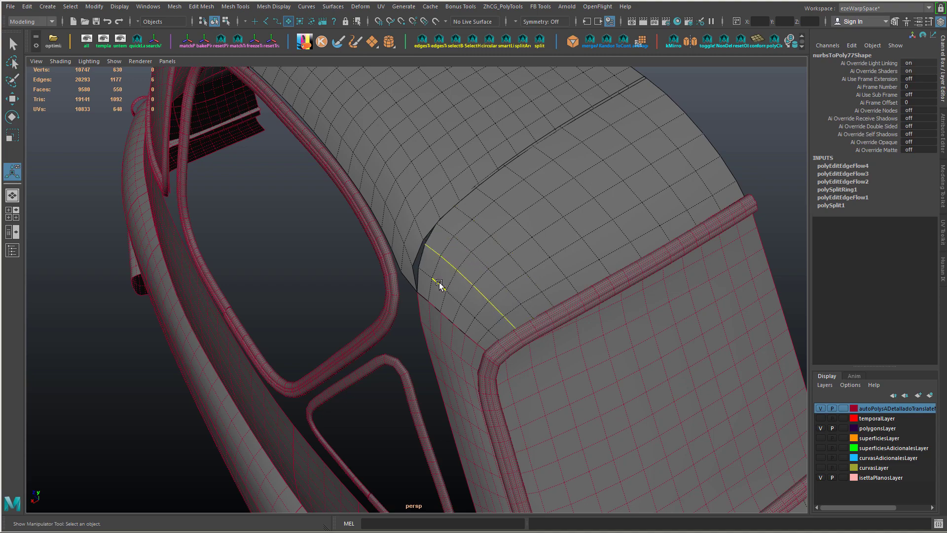
- Split a second edge ring on the strip beside the corner and apply Edit Edge Flow to the new loop
left_click_drag(450, 281, 411, 271, "alt")
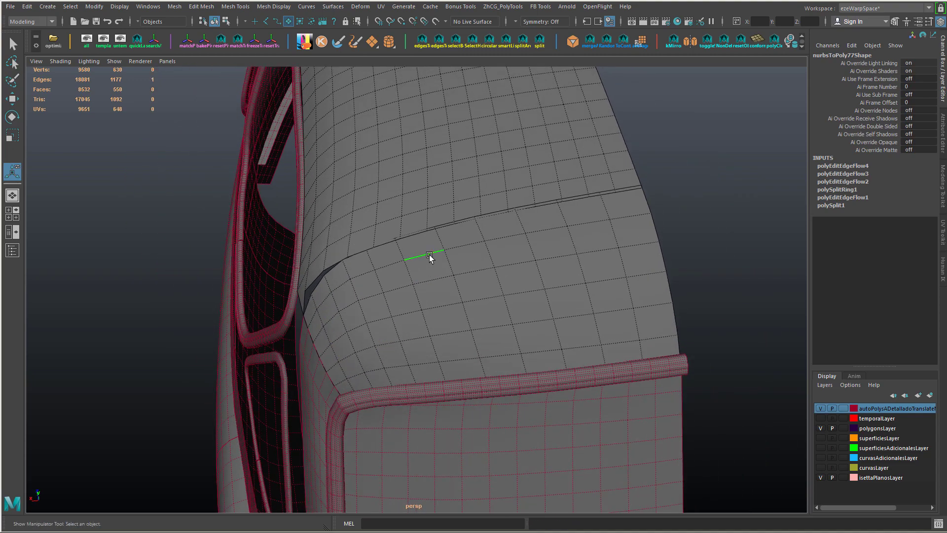
left_click(429, 257)
key("g")
key("g")
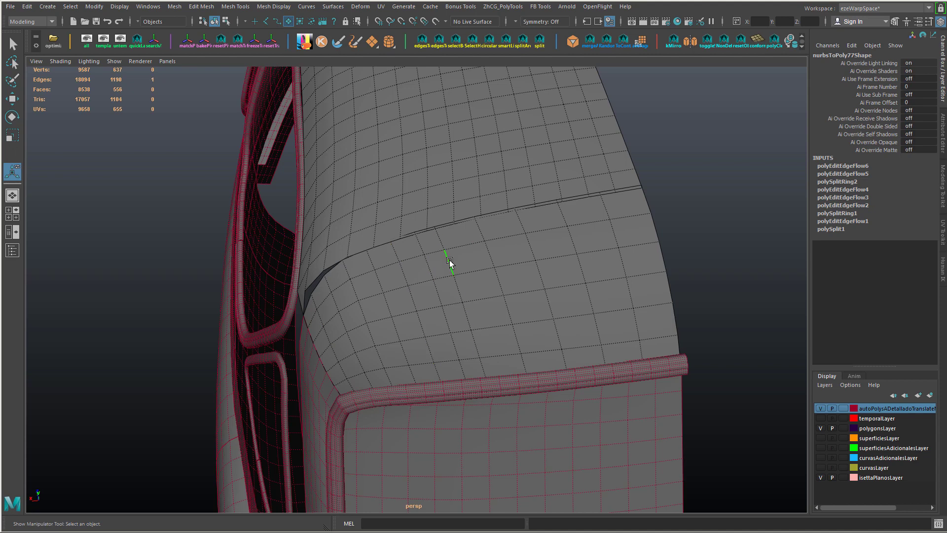
- Apply Edit Edge Flow to the successive edge loops from the strip's corner area toward the car's centre line
double_click(449, 261)
key("g")
double_click(488, 258)
key("g")
double_click(536, 253)
key("g")
double_click(573, 240)
key("g")
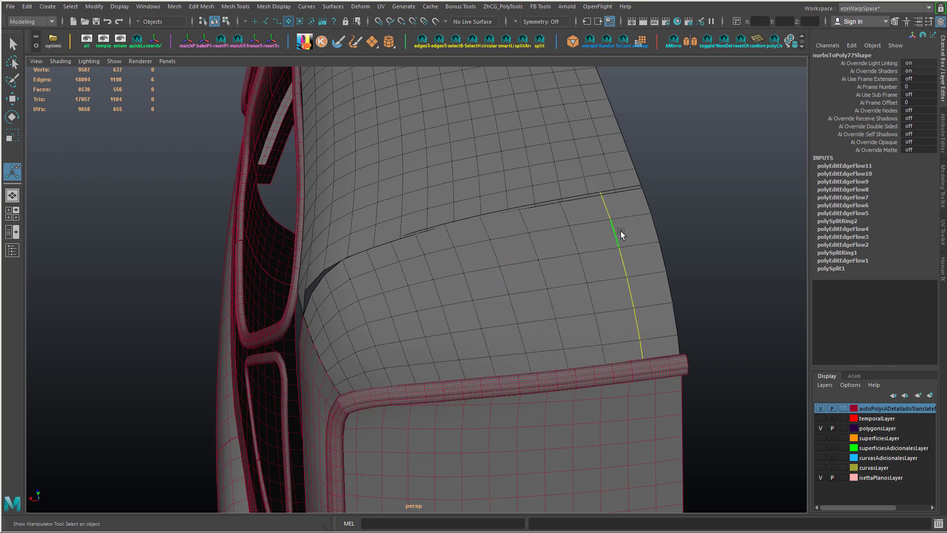
- Insert another edge loop close to the strip's centre-line end and smooth it with Edit Edge Flow
right_click_drag(621, 233, 611, 269, "shift")
key("g")
key("g")
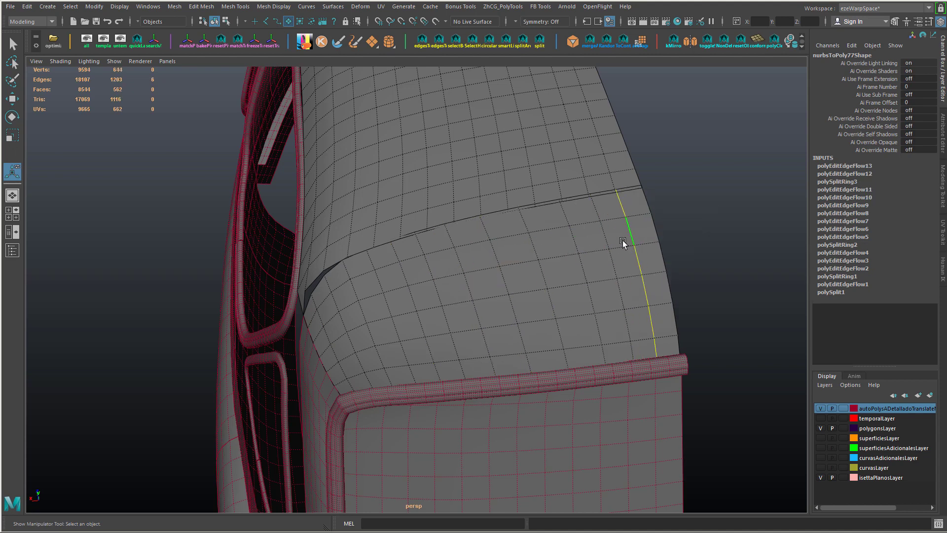
- Return the strip to object mode and select the roof panel mesh
left_click_drag(569, 243, 480, 275, "alt")
right_click_drag(480, 275, 469, 269, "alt")
left_click_drag(468, 268, 478, 253, "alt")
right_click_drag(478, 253, 513, 238, "alt")
key("q")
right_click_drag(513, 237, 485, 207)
left_click(501, 237)
key("2")
key("ctrl+z")
left_click_drag(471, 206, 416, 232, "alt")
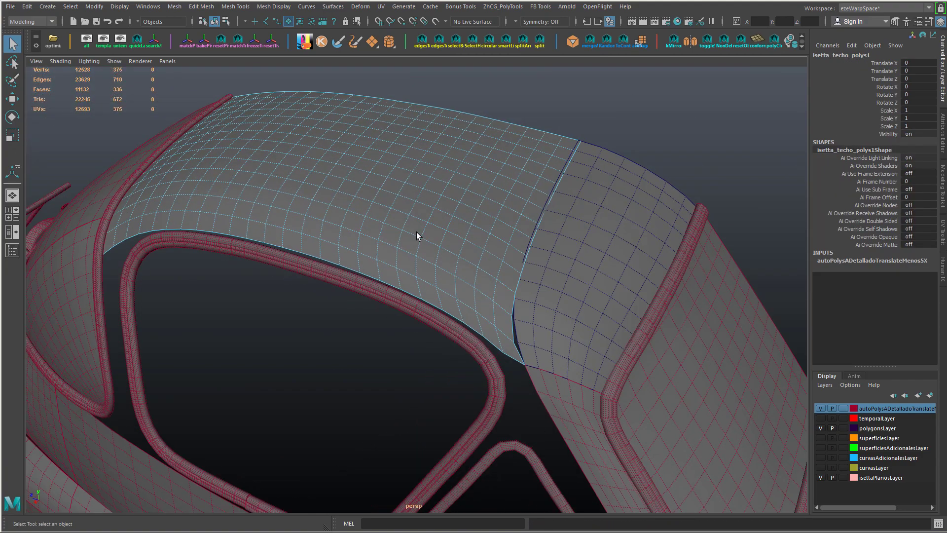
- Run mesh Cleanup on the selected roof panel
right_click(417, 232)
right_click_drag(432, 232, 466, 188, "shift")
mouse_move(457, 239)
left_mouse_down("alt")
mouse_move(439, 209)
mouse_move(453, 240)
left_mouse_up("alt")
right_click_drag(457, 217, 459, 174)
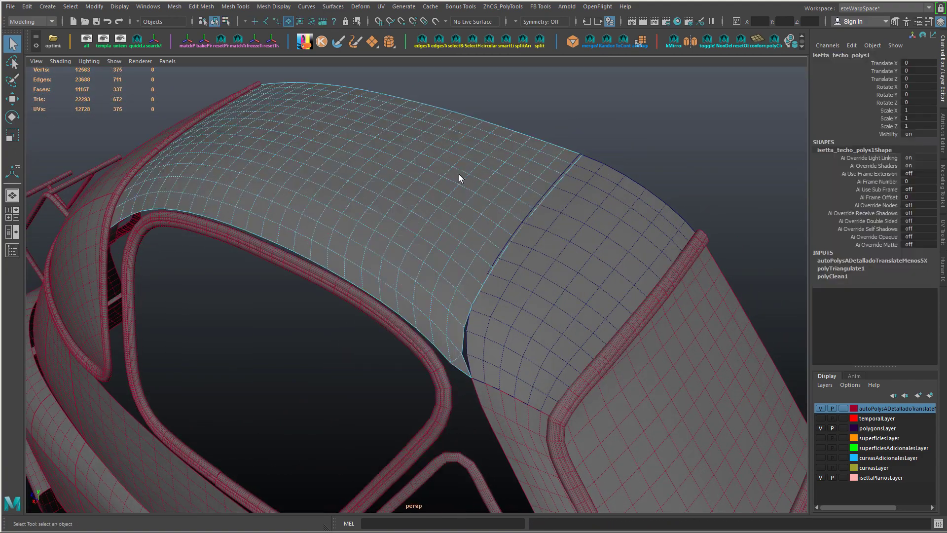
- Run mesh Cleanup on the strip above the windshield and delete the construction history of both strip and roof
left_click(566, 243)
right_click_drag(558, 244, 603, 207, "shift")
right_click_drag(565, 238, 610, 225)
left_click(449, 188, "shift")
key("alt+shift+d")
- Snap the strip's seam vertex at the car's centre line onto the roof panel's matching corner vertex
left_click(555, 229)
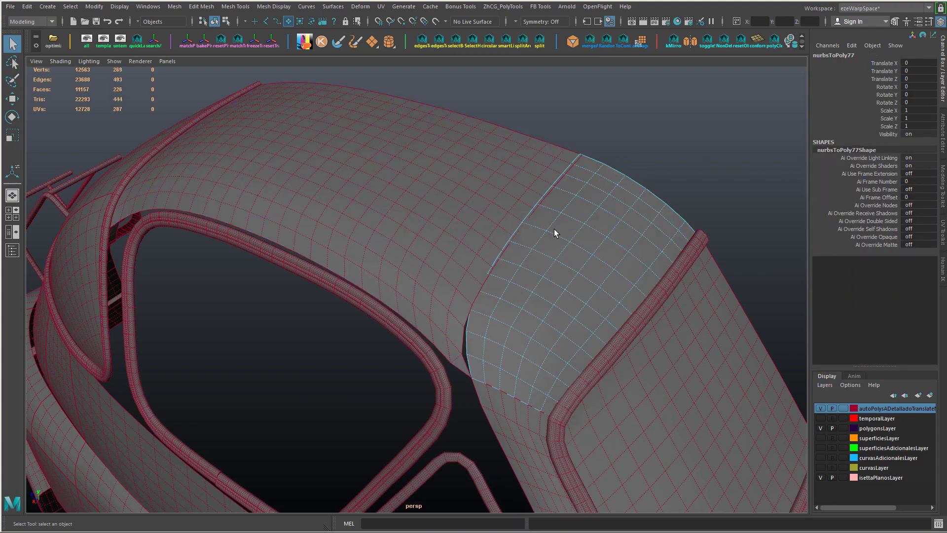
left_click_drag(554, 230, 321, 217, "alt")
right_click_drag(321, 217, 351, 240, "alt")
left_click(390, 248)
key("F8")
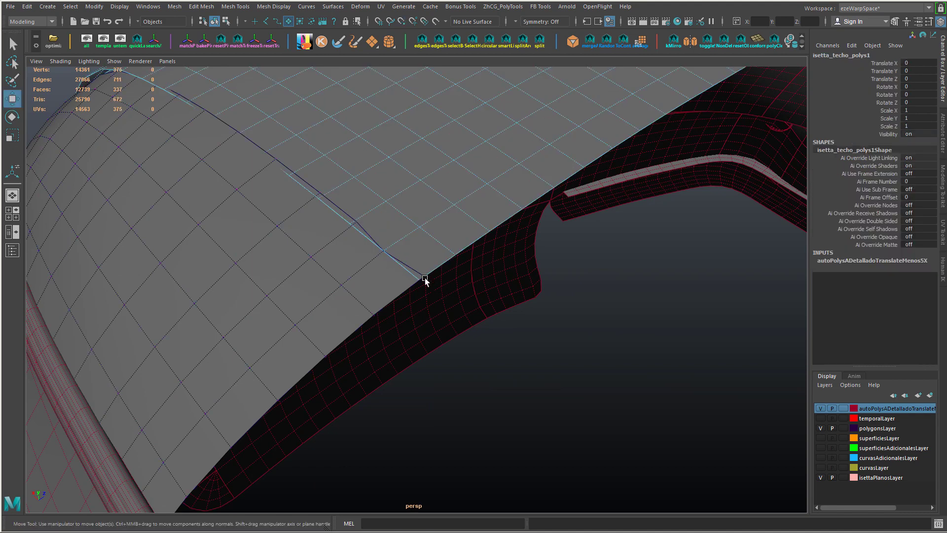
left_click_drag(425, 276, 419, 280)
left_click(357, 223)
key("ctrl+z")
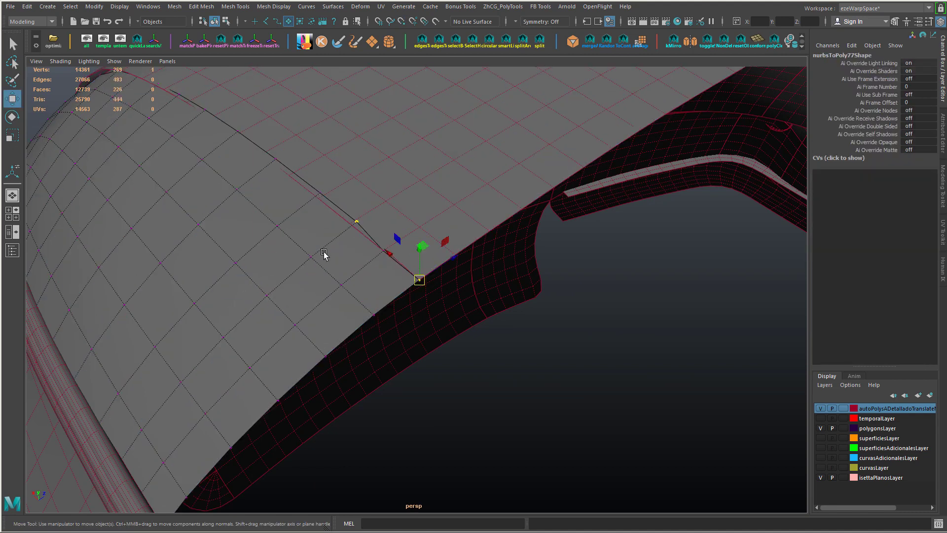
- Delete the extra edge on the roof panel near its side corner by the strip seam
left_click_drag(312, 200, 486, 291, "alt")
right_click_drag(524, 238, 518, 214)
key("ctrl+z")
left_click(518, 251)
key("ctrl+Delete")
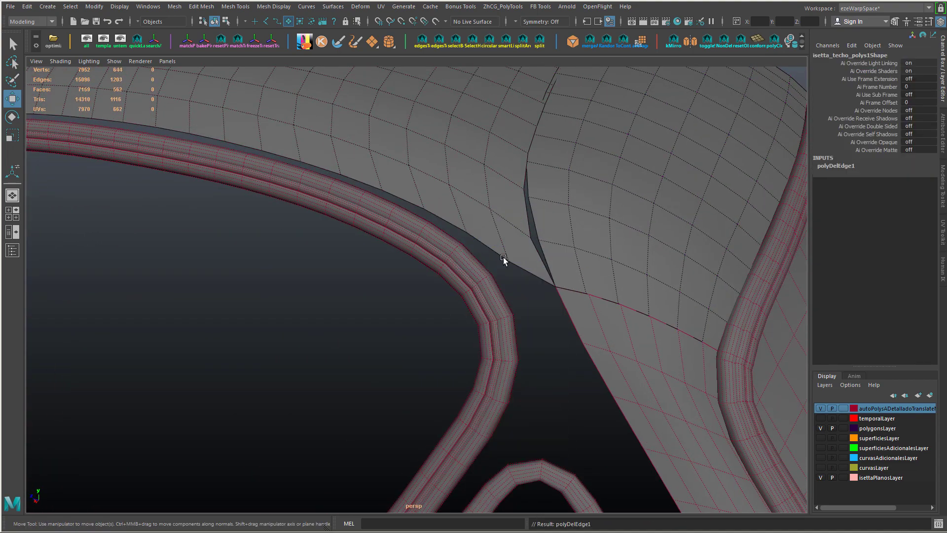
- Snap the vertices around the roof's side corner onto the strip's border to close the seam gap
left_click_drag(503, 256, 495, 266, "alt")
right_click_drag(519, 267, 502, 265)
left_click(497, 264)
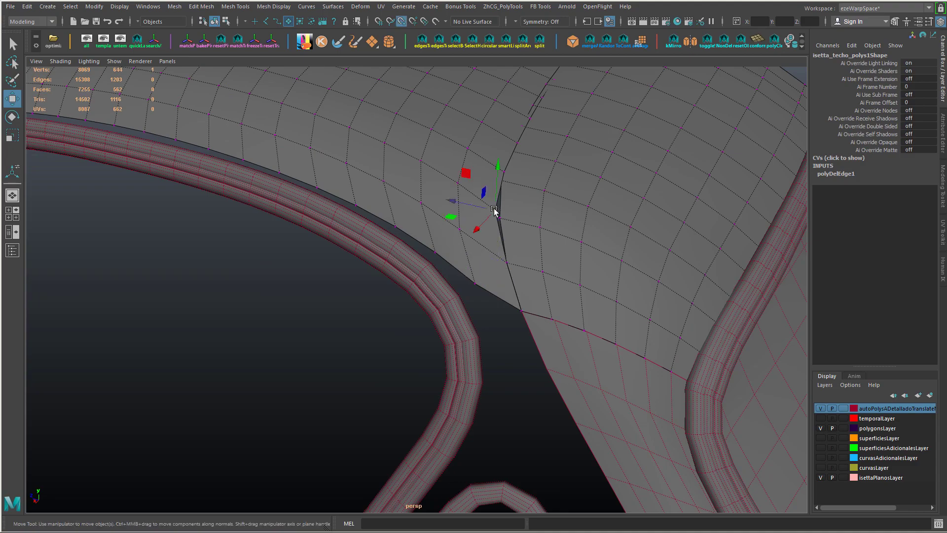
left_click_drag(556, 244, 334, 253, "alt")
left_click(497, 283)
- Try deleting an edge loop on the strip and applying Edit Edge Flow to its neighbour, and undo both
right_click_drag(357, 290, 354, 274)
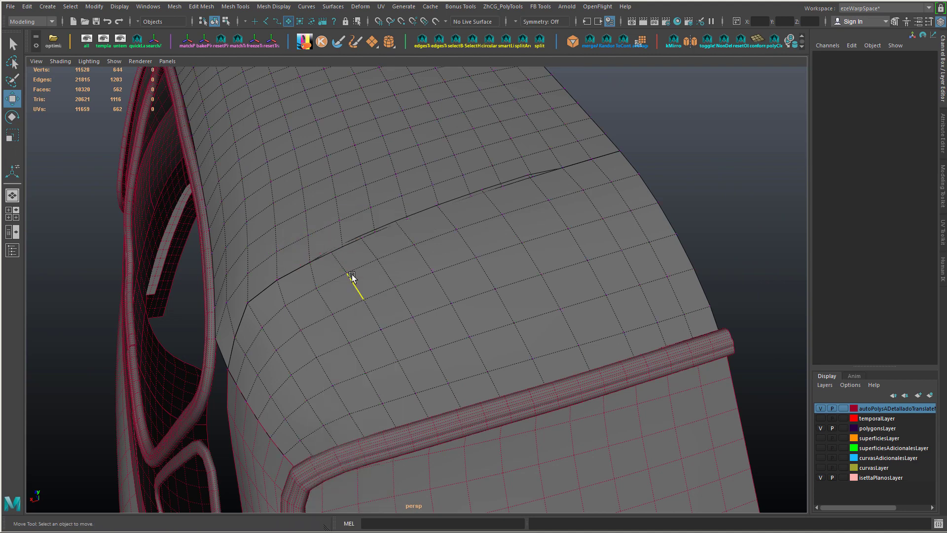
double_click(353, 278)
key("ctrl+Delete")
double_click(392, 279)
key("g")
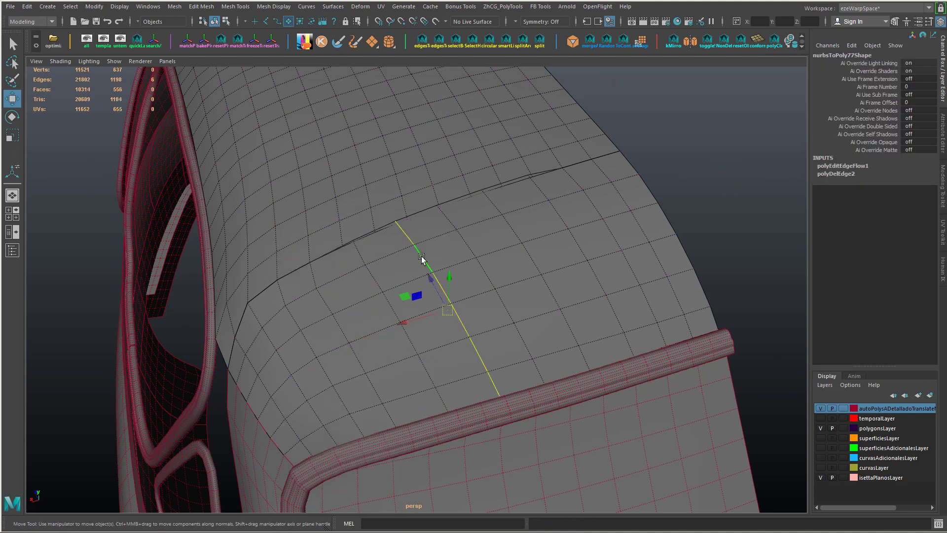
key("ctrl+z")
key("ctrl+z")
key("ctrl+z")
key("ctrl+z")
key("ctrl+z")
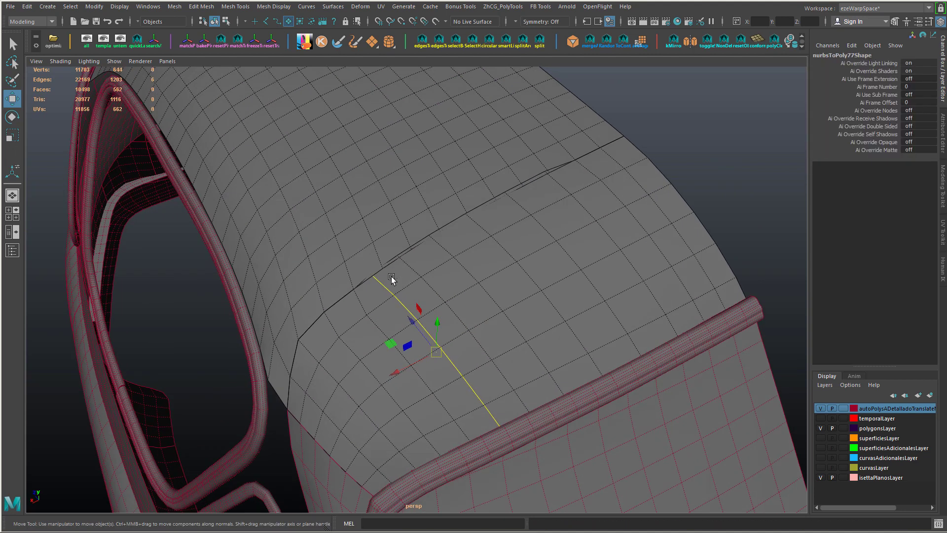
- Try sliding the strip's edge loops toward the side corner
left_click_drag(392, 276, 396, 272, "alt")
right_click_drag(396, 272, 427, 279, "alt")
left_click_drag(427, 279, 404, 294, "alt")
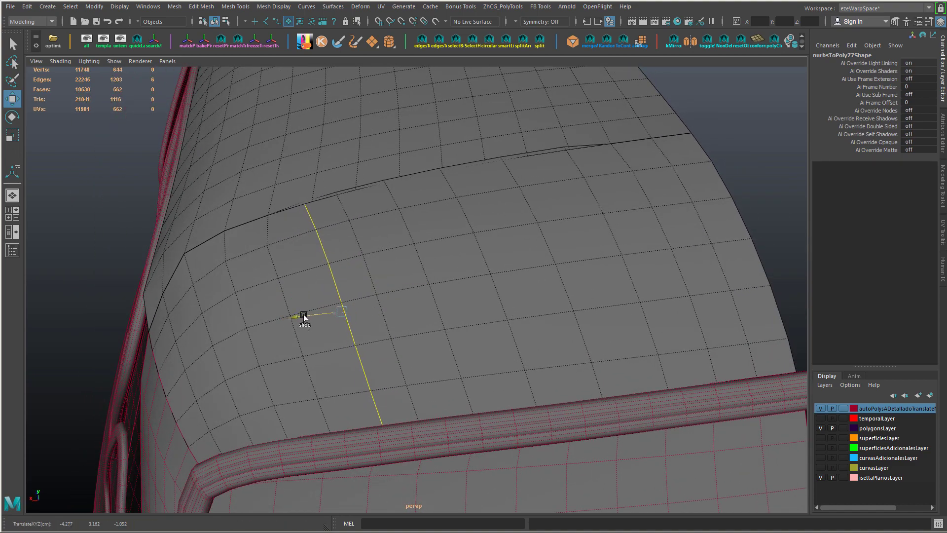
middle_click_drag(303, 315, 257, 342, "shift")
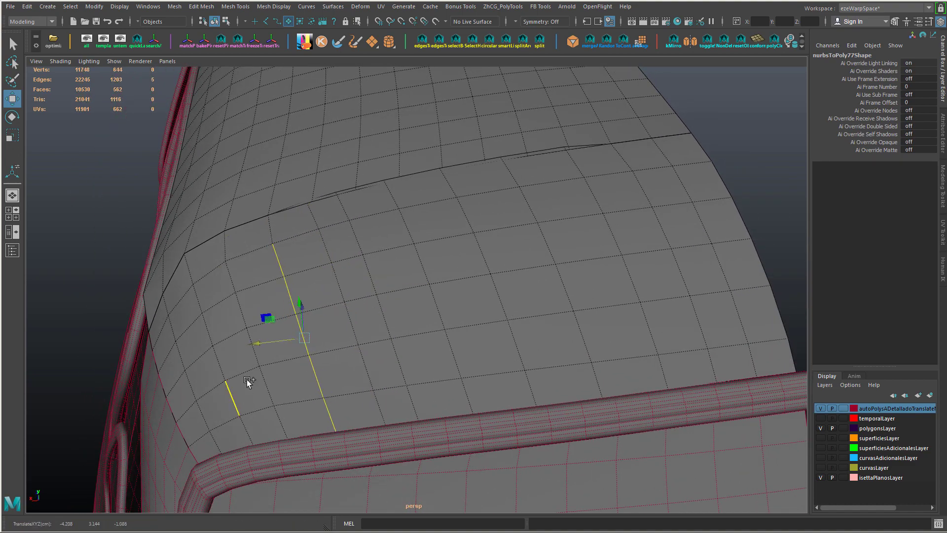
middle_click_drag(169, 376, 176, 376, "ctrl+shift")
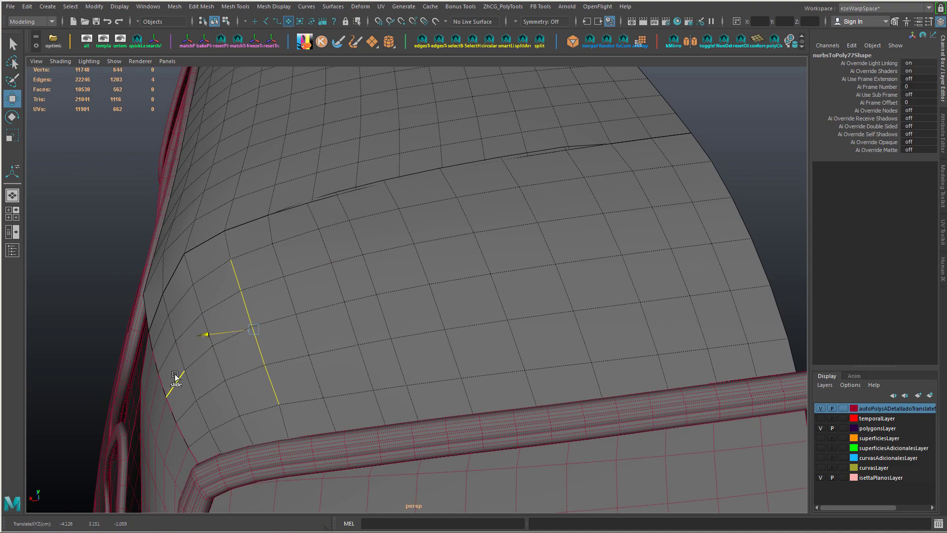
left_click_drag(176, 376, 237, 356, "alt")
middle_click_drag(291, 175, 326, 297, "alt")
left_click(257, 207)
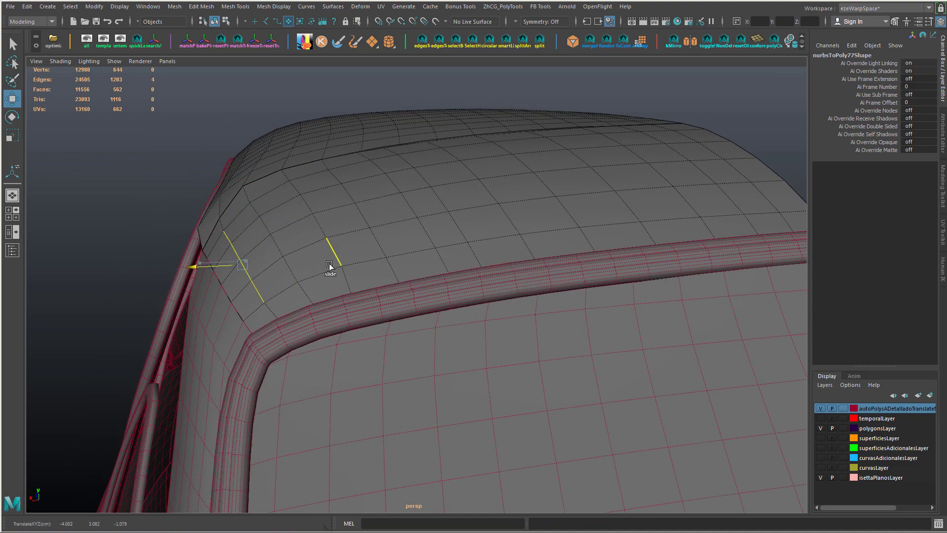
- Undo the edge-loop slides on the strip
key("ctrl+z")
key("ctrl+z")
key("ctrl+z")
key("ctrl+z")
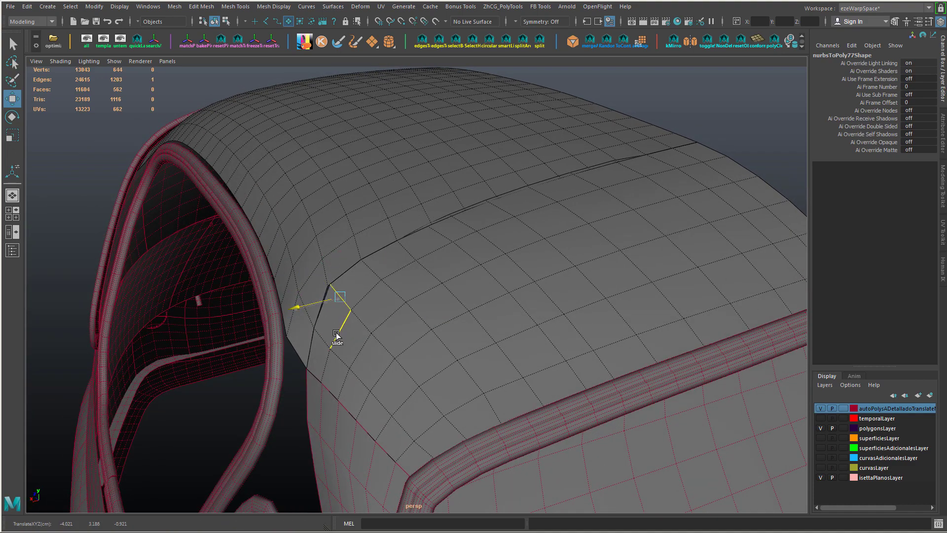
key("ctrl+z")
key("ctrl+z")
key("ctrl+z")
key("ctrl+z")
key("ctrl+z")
key("ctrl+z")
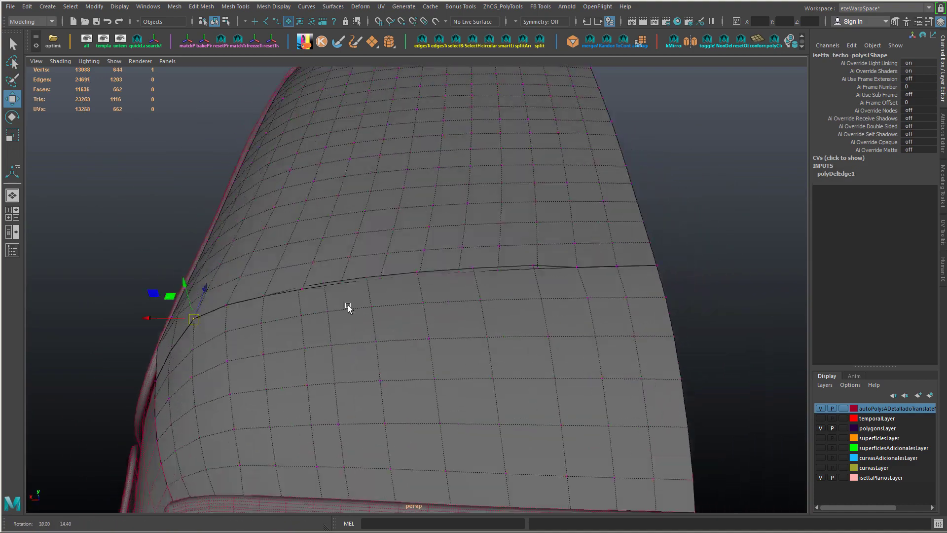
key("ctrl+z")
key("ctrl+z")
- Snap the strip's seam vertices one after another onto the matching vertices of the roof border
left_click(326, 371)
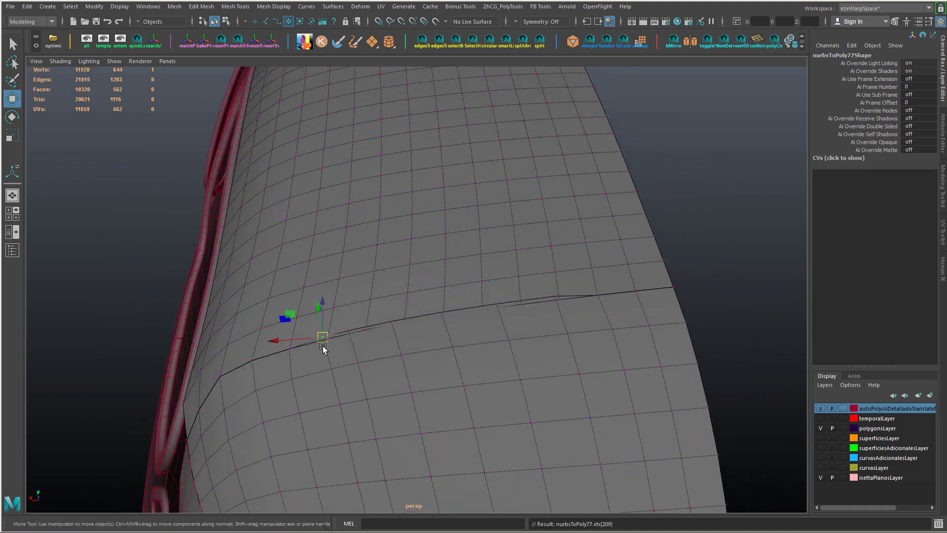
left_click(349, 363)
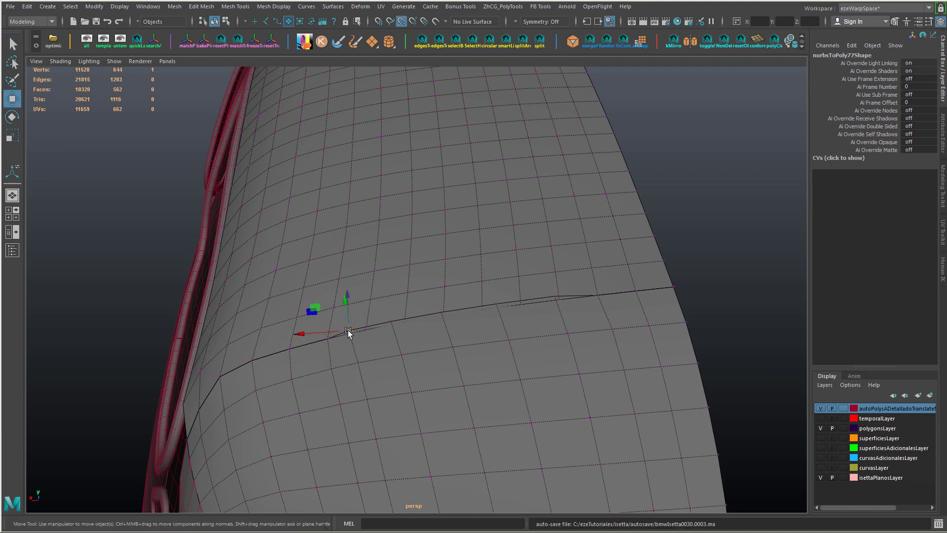
left_click(393, 329)
key("v")
left_click_drag(496, 308, 483, 310)
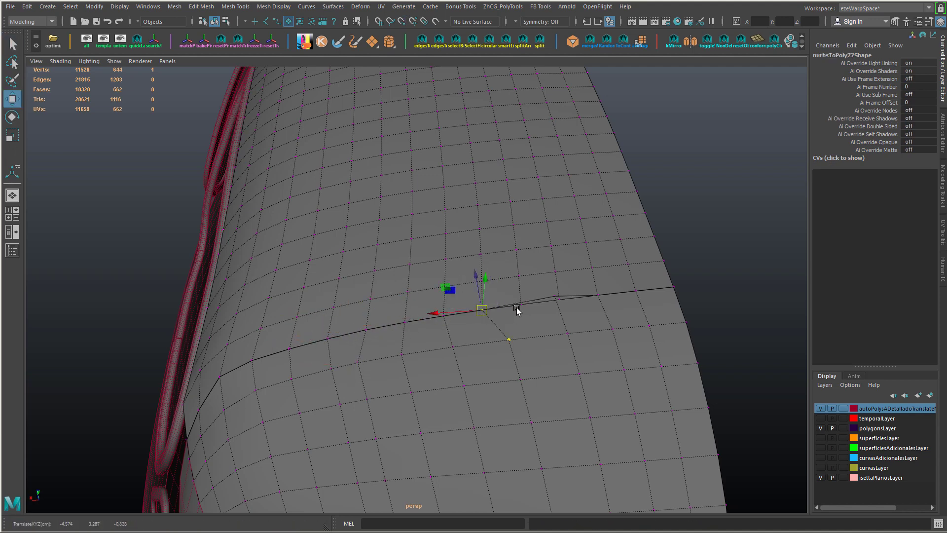
- Split an edge ring in the middle of the strip and apply Edit Edge Flow to the new loop
scroll(547, 323, "down", 1)
right_click_drag(541, 334, 504, 364, "ctrl")
scroll(503, 366, "down", 2)
middle_click_drag(503, 373, 518, 323, "alt")
double_click(517, 345)
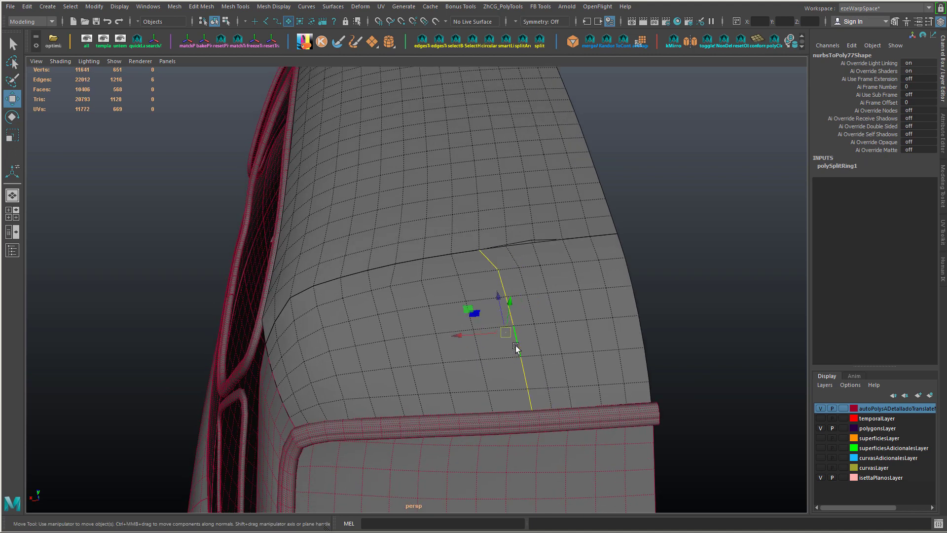
key("g")
- Apply Edit Edge Flow to the edge loops on both sides of the new loop
double_click(533, 326)
key("g")
double_click(554, 314)
key("g")
left_click_drag(550, 316, 479, 328, "alt")
double_click(457, 305)
key("g")
double_click(442, 311)
key("g")
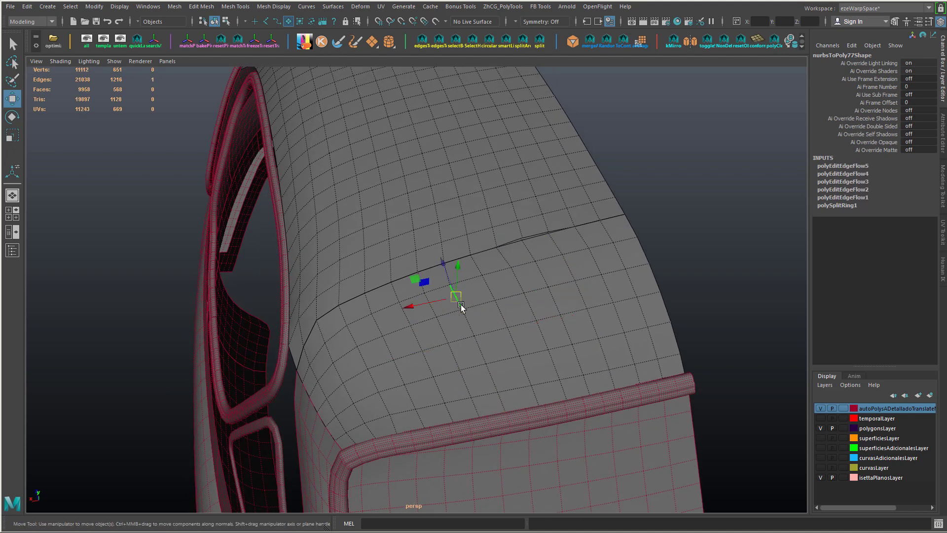
- Try sliding an edge loop on the strip, and undo the move
middle_click_drag(430, 379, 425, 356, "ctrl+shift")
key("ctrl+z")
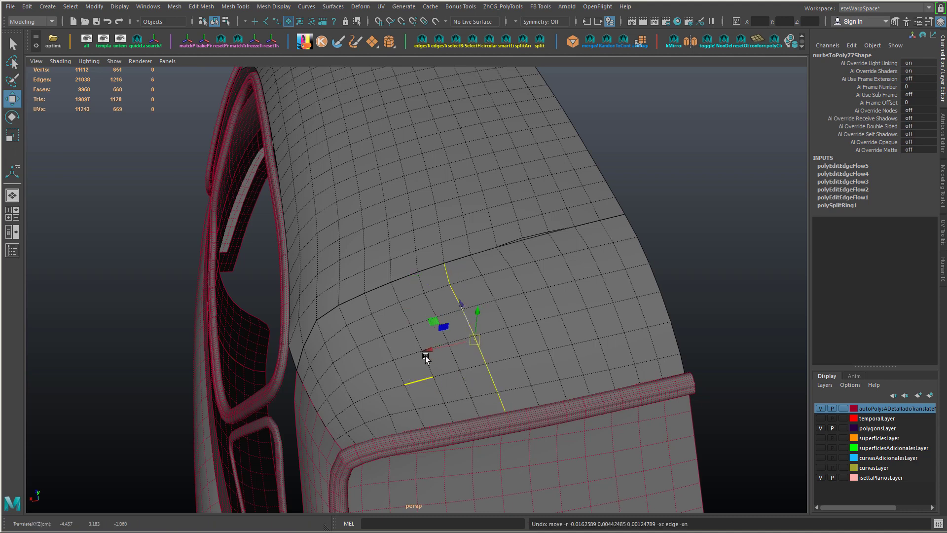
right_click(577, 344)
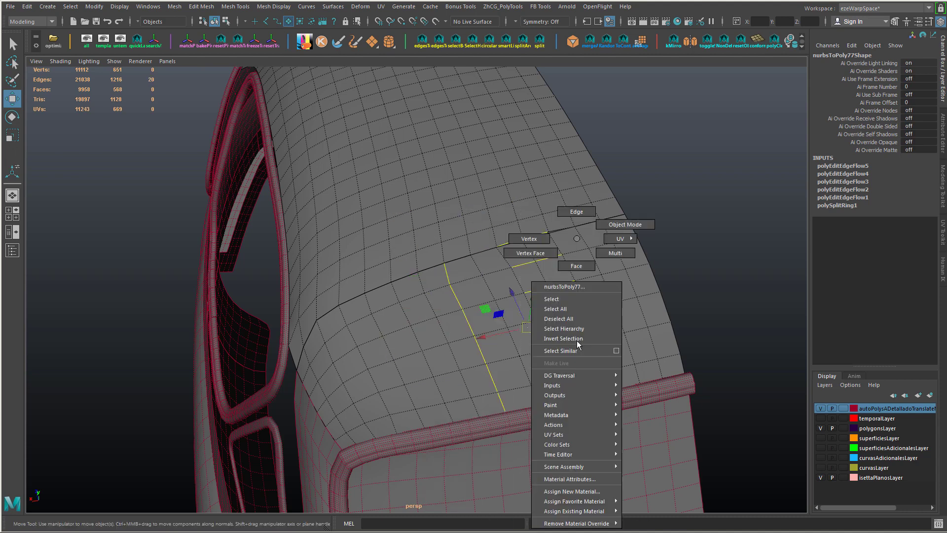
left_click_drag(605, 275, 425, 209, "alt")
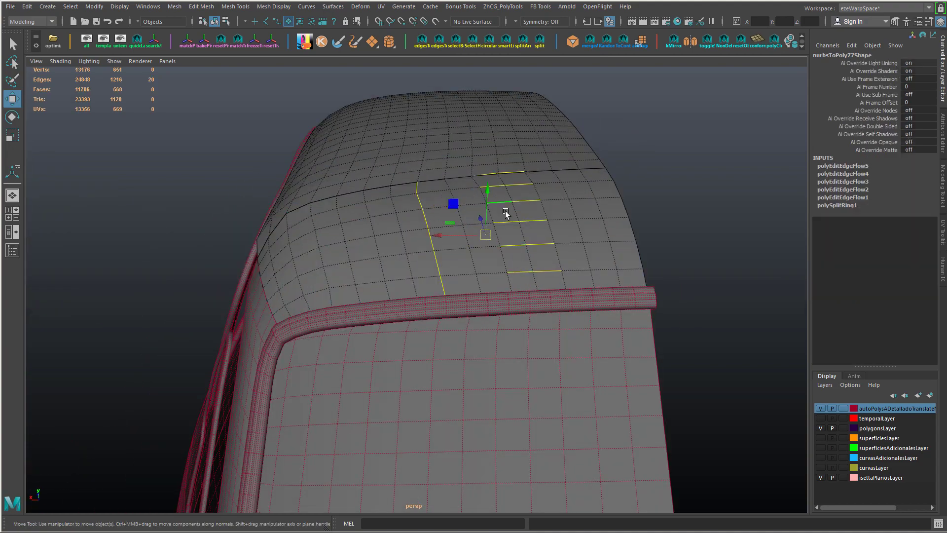
left_click_drag(507, 239, 490, 242, "alt")
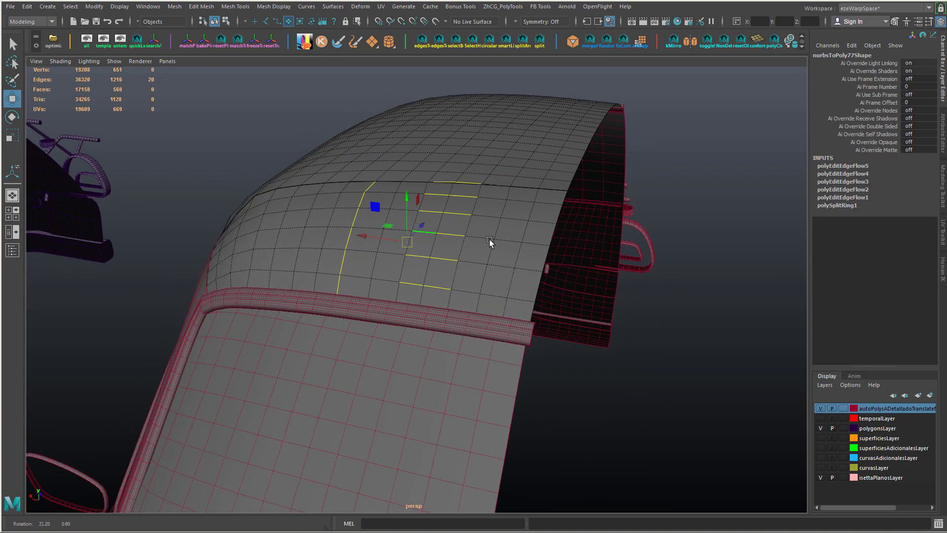
- Hide polygonsLayer and switch the strip to vertex selection near the roof seam
left_click(820, 429)
left_click_drag(537, 315, 461, 253, "alt")
right_click_drag(485, 238, 446, 238)
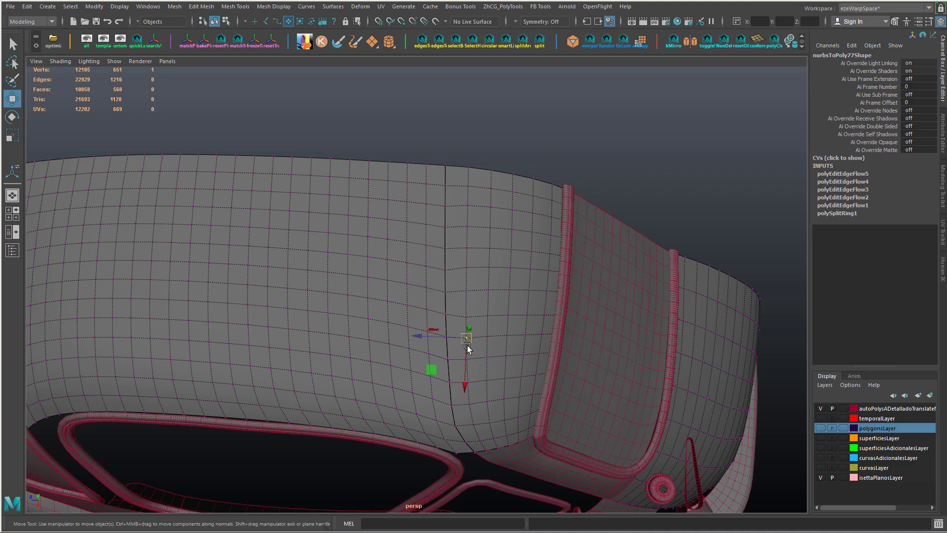
- Apply Edit Edge Flow to the strip's edges beside the roof seam and select the strip as an object
left_click_drag(439, 344, 351, 318, "alt")
right_click_drag(350, 316, 353, 301)
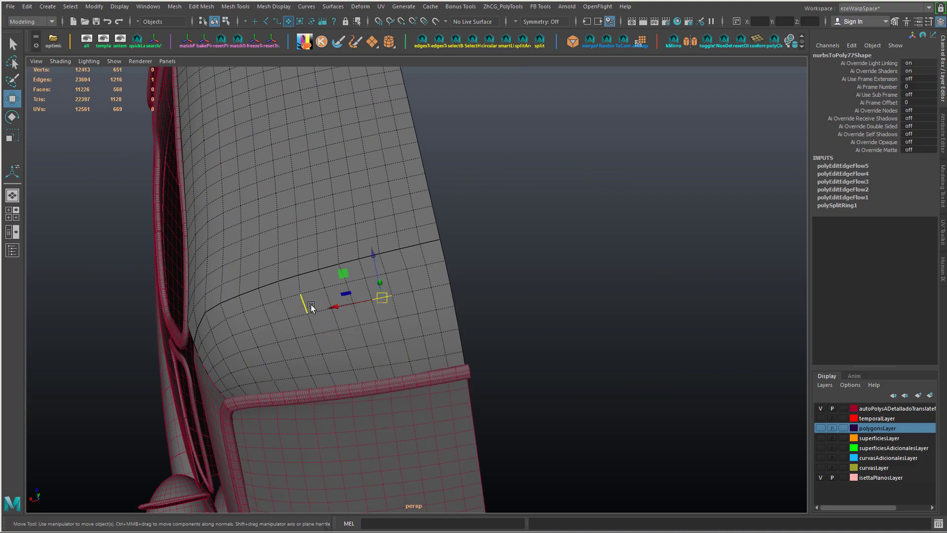
key("g")
left_click_drag(343, 279, 528, 173, "alt")
left_click(528, 173)
left_click(469, 223)
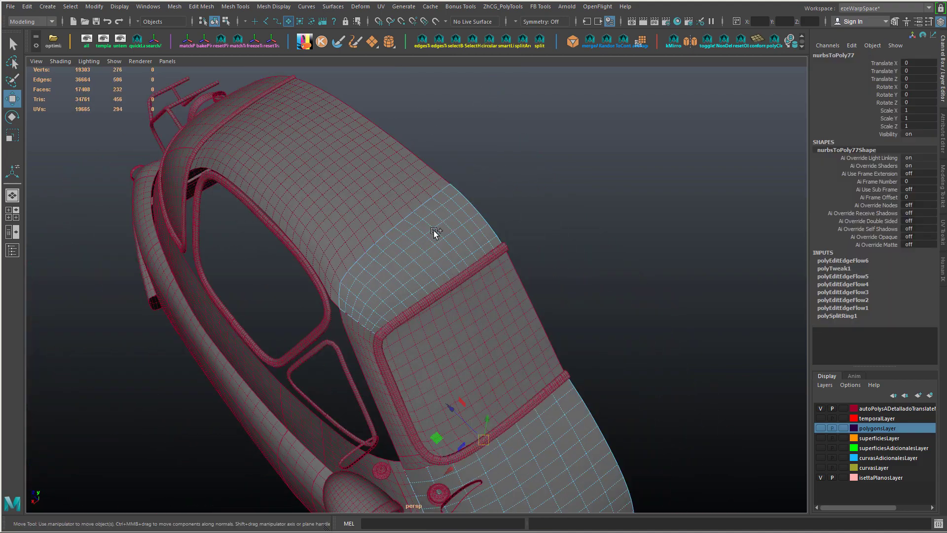
- Combine the front roof panel with the neighbouring roof and front body panels, and switch the result to vertex selection
left_click(422, 217, "shift")
left_click_drag(422, 217, 462, 194, "alt")
right_click_drag(462, 194, 451, 376, "shift")
left_click_drag(452, 375, 524, 239, "alt")
right_click_drag(524, 239, 440, 216)
- Merge the duplicate vertices along the seam between the two roof sections
left_click_drag(439, 216, 599, 237, "alt")
left_click(626, 214)
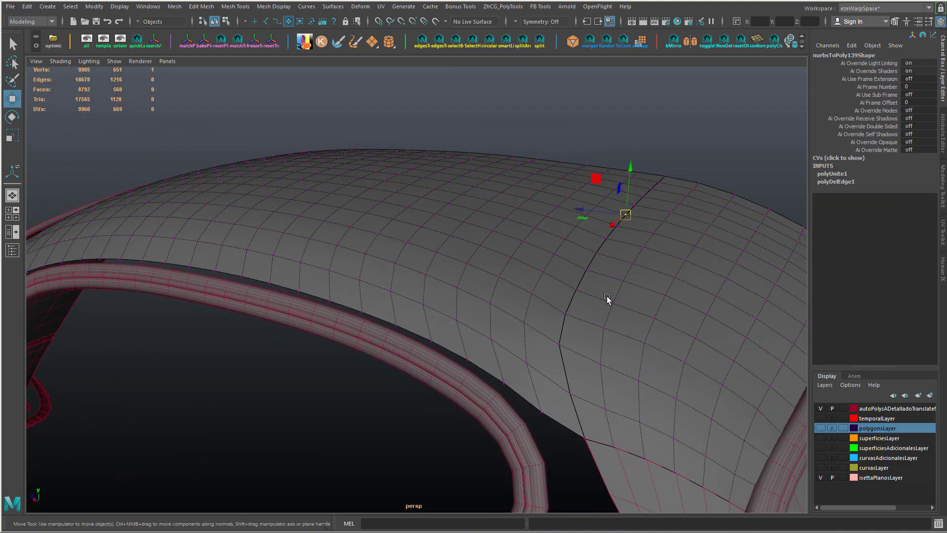
left_click_drag(607, 299, 645, 260, "alt")
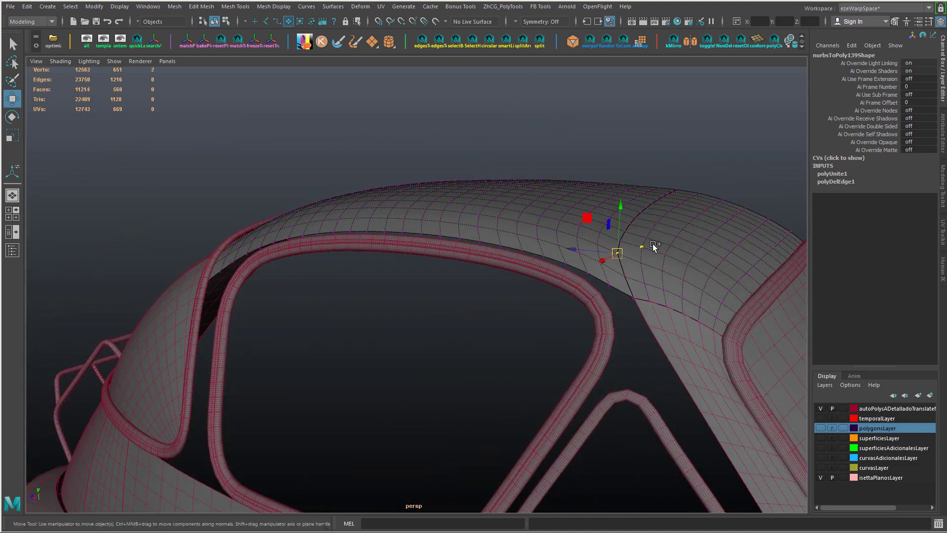
right_click_drag(653, 245, 715, 407, "shift")
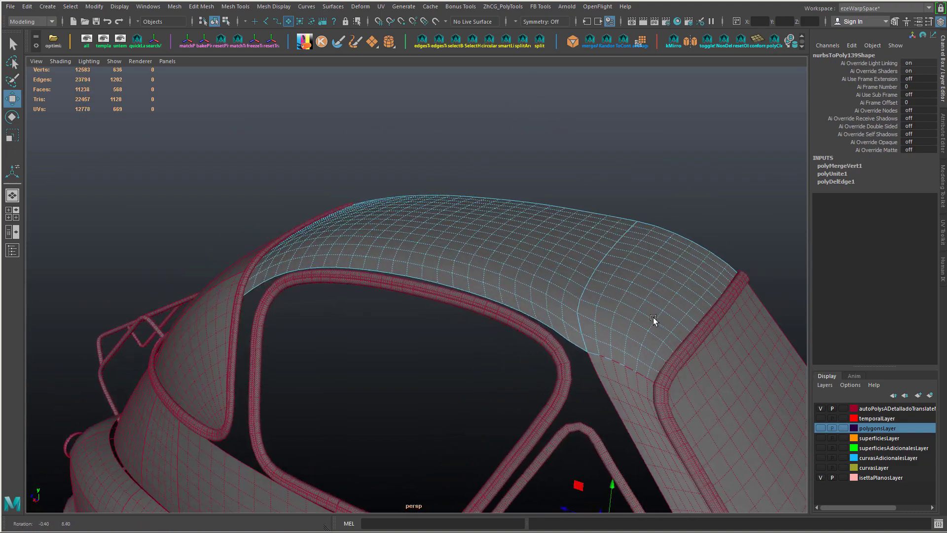
- Apply Edit Edge Flow to the edge loops on both sides of the roof seam
left_click_drag(653, 319, 624, 235, "alt")
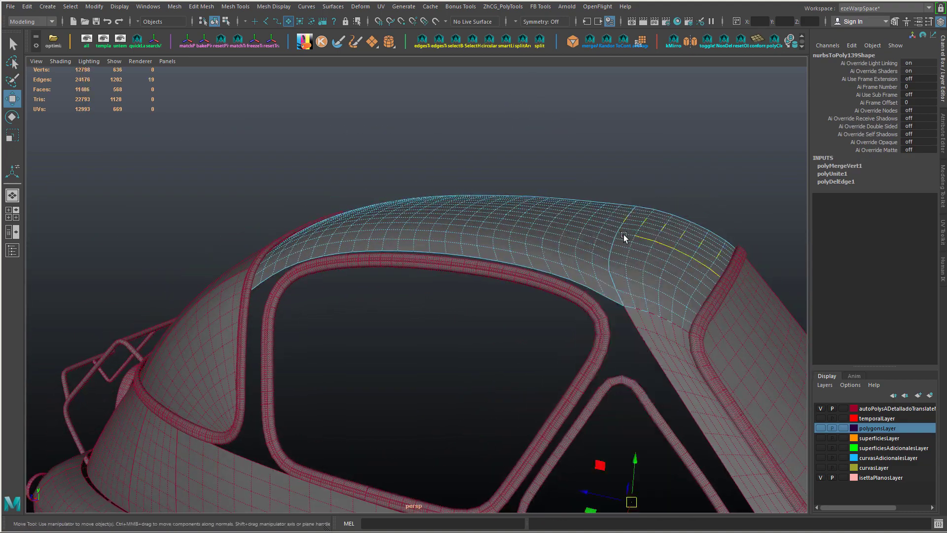
right_click_drag(622, 248, 651, 274, "shift")
left_click_drag(651, 275, 579, 280, "alt")
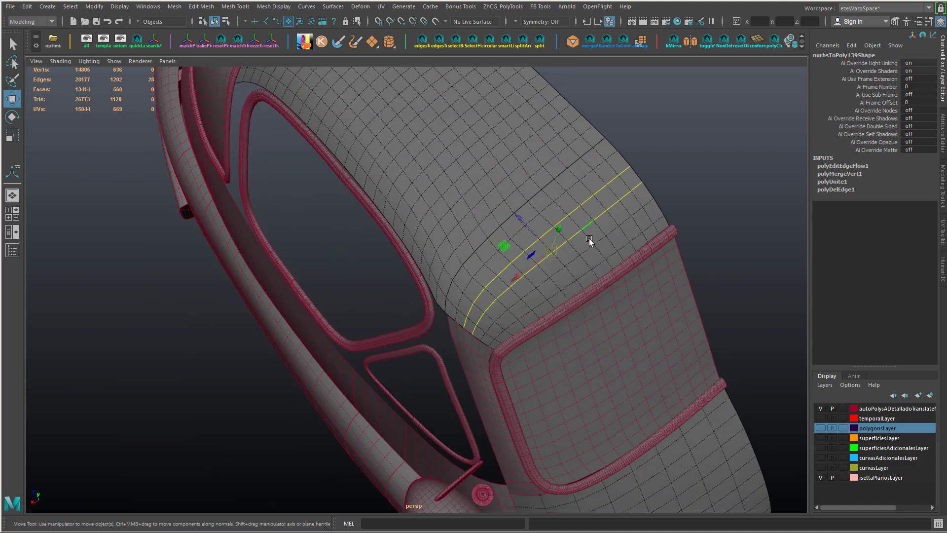
left_click_drag(589, 238, 481, 200, "alt")
key("g")
double_click(481, 200)
right_click_drag(481, 199, 490, 208, "shift")
left_click_drag(489, 209, 482, 270, "alt")
key("g")
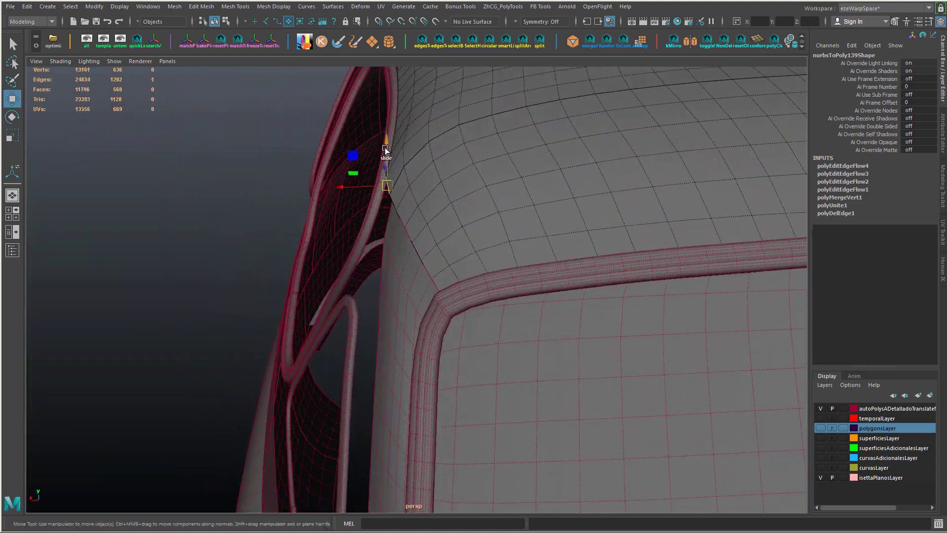
- Slide the roof panel's lower border edges between the side window and the windscreen pillar to smooth its outline
left_click_drag(389, 142, 511, 207, "alt")
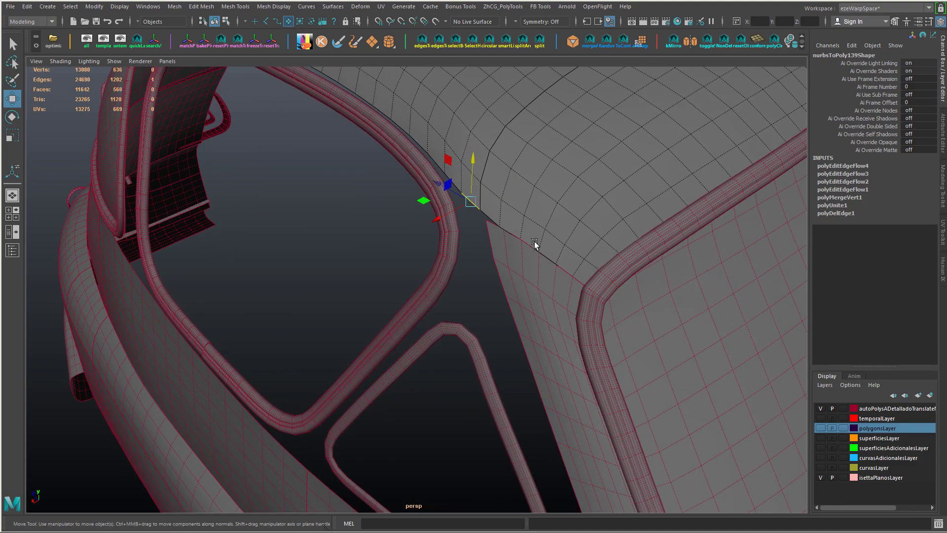
key("f")
right_click_drag(504, 222, 369, 230, "alt")
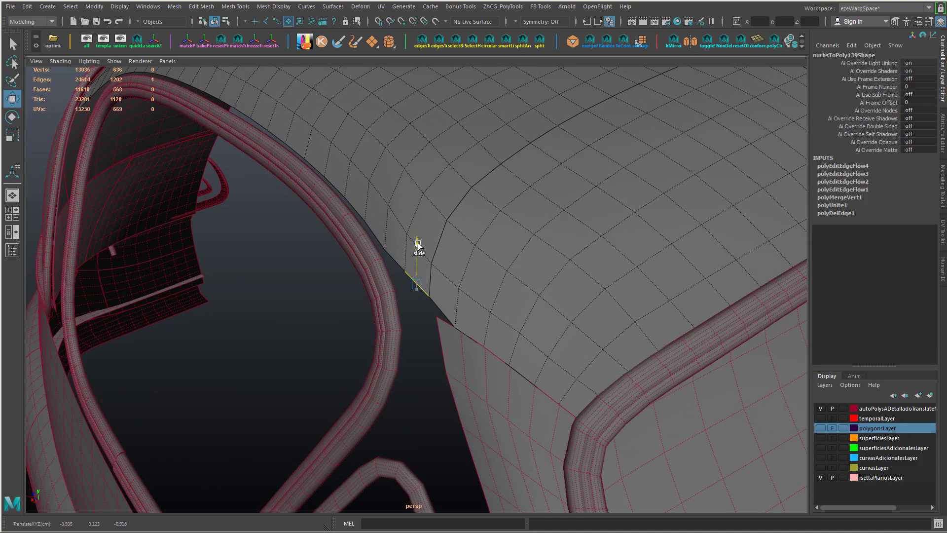
left_click_drag(419, 255, 445, 218, "alt")
left_click(369, 265)
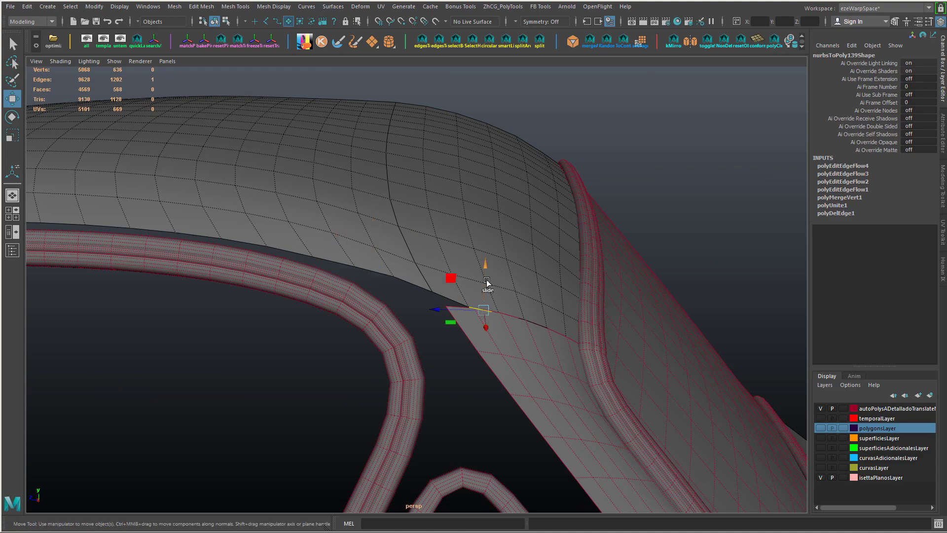
middle_click_drag(447, 295, 452, 251, "shift")
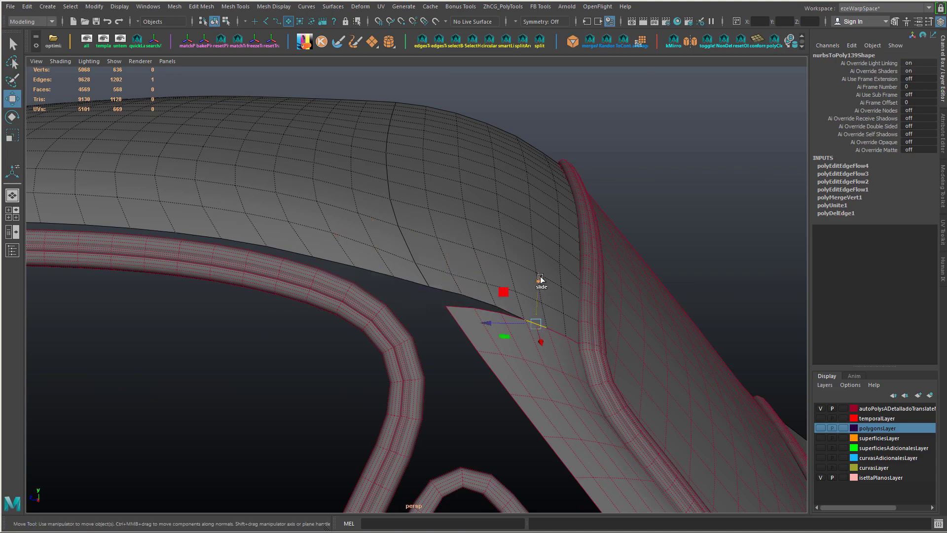
- Delete the four edges at the front body panel's lower corner above the bumper, and return to object selection
left_click_drag(513, 295, 594, 334, "alt")
right_click_drag(594, 334, 619, 336, "alt")
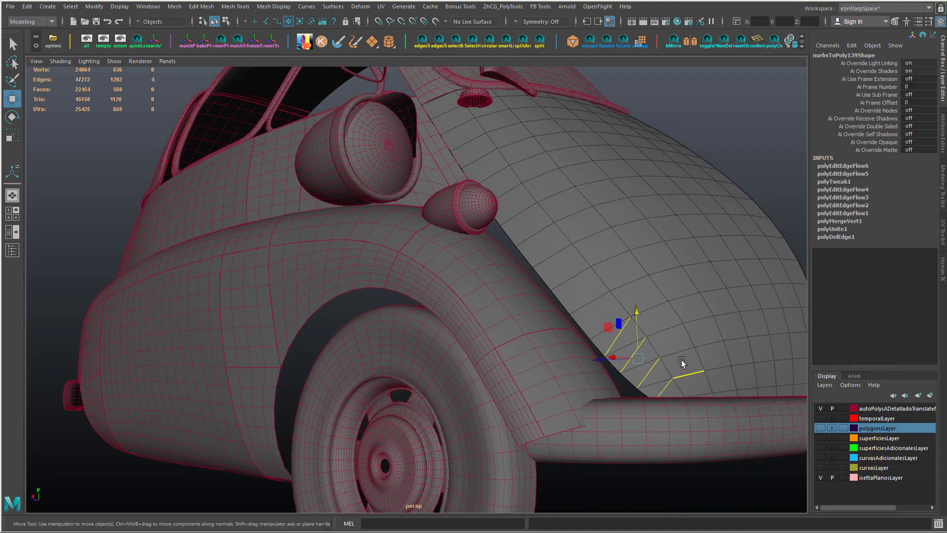
key("ctrl+Delete")
right_click_drag(687, 351, 653, 236, "alt")
right_click_drag(653, 237, 715, 232)
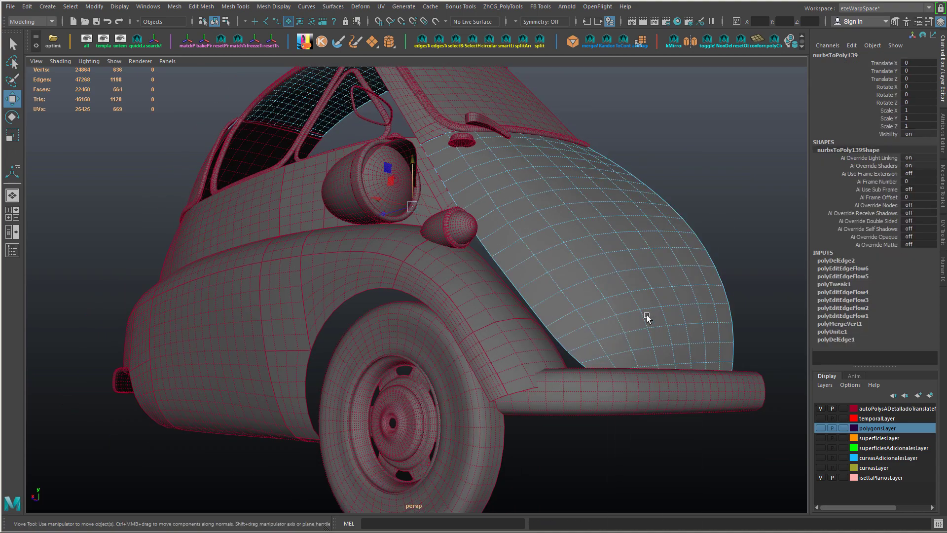
- Hide everything except the combined roof and front panel, and select it in the four-view layout
key("alt+h")
right_click_drag(647, 317, 568, 239, "alt")
key("alt+d")
left_click_drag(567, 238, 480, 385, "alt")
key("space")
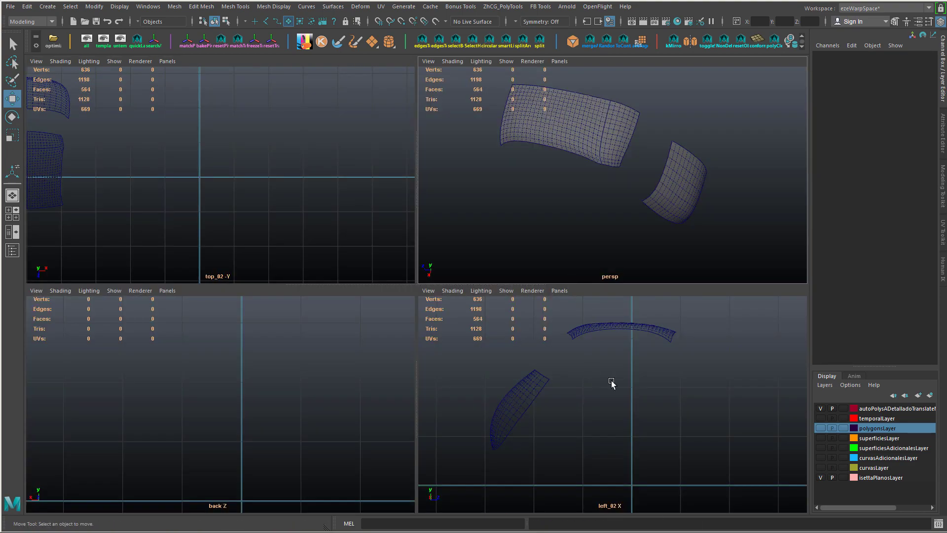
left_click(620, 144)
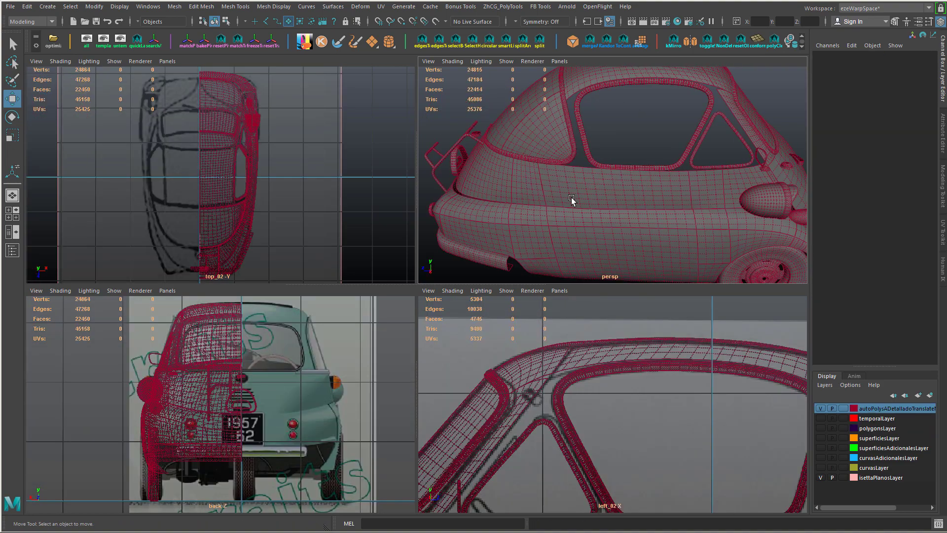
- Select the body side panels running below the windows and around the rear, and combine them into one strip
left_click(571, 197)
left_click(645, 208)
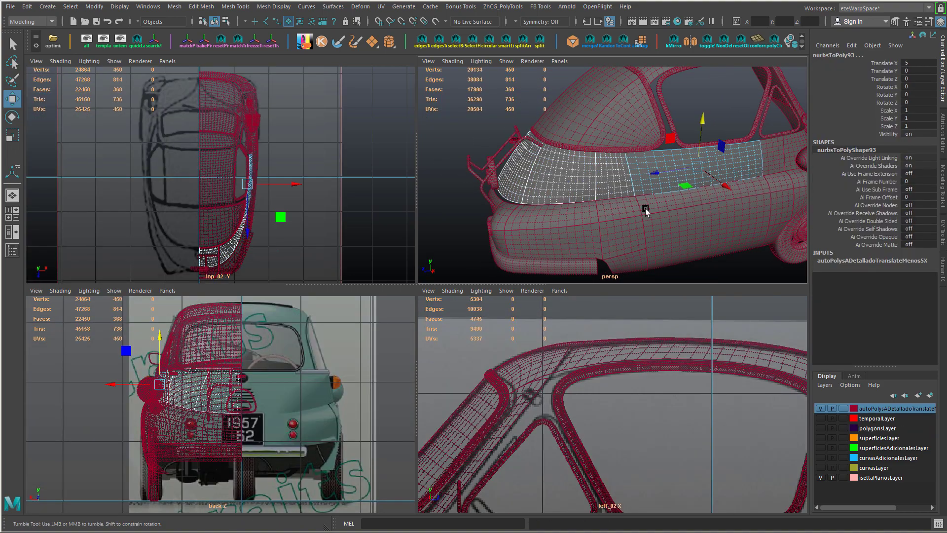
left_click_drag(645, 209, 555, 203, "alt")
left_click(591, 195)
mouse_move(685, 193)
left_mouse_down("alt")
mouse_move(659, 190)
mouse_move(684, 194)
left_mouse_up("alt")
left_click_drag(506, 267, 577, 200, "ctrl")
left_click_drag(681, 212, 579, 220, "alt")
right_click_drag(579, 220, 667, 236, "alt")
left_click_drag(667, 236, 629, 211, "alt")
right_click(603, 193)
left_click(620, 206)
- Hide all objects except the combined side strip and frame its pointed front end
scroll(629, 211, "up", 2)
key("alt+h")
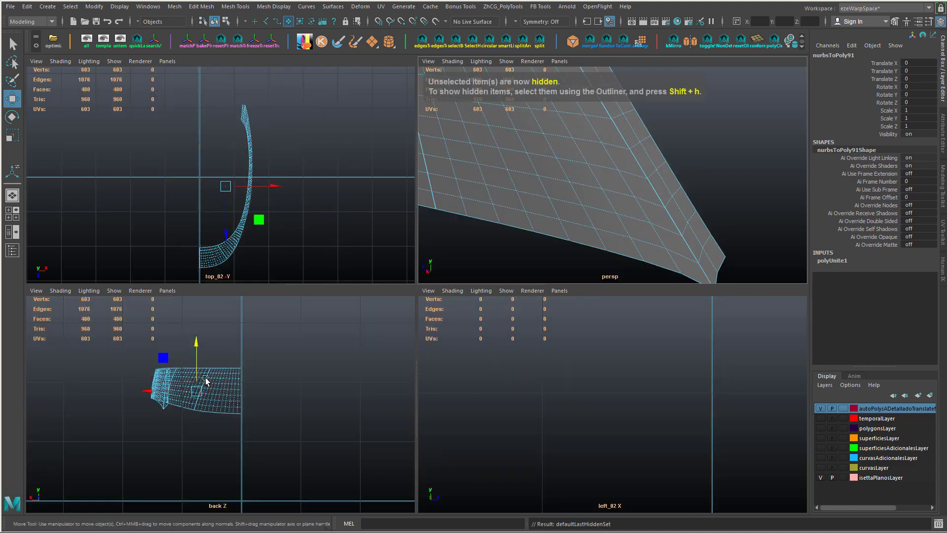
middle_click_drag(261, 128, 269, 198, "alt")
right_click_drag(269, 198, 288, 207, "alt")
middle_click_drag(288, 207, 249, 175, "alt")
mouse_move(545, 207)
left_mouse_down("alt")
mouse_move(569, 217)
mouse_move(535, 222)
left_mouse_up("alt")
middle_click_drag(535, 266, 602, 211, "alt")
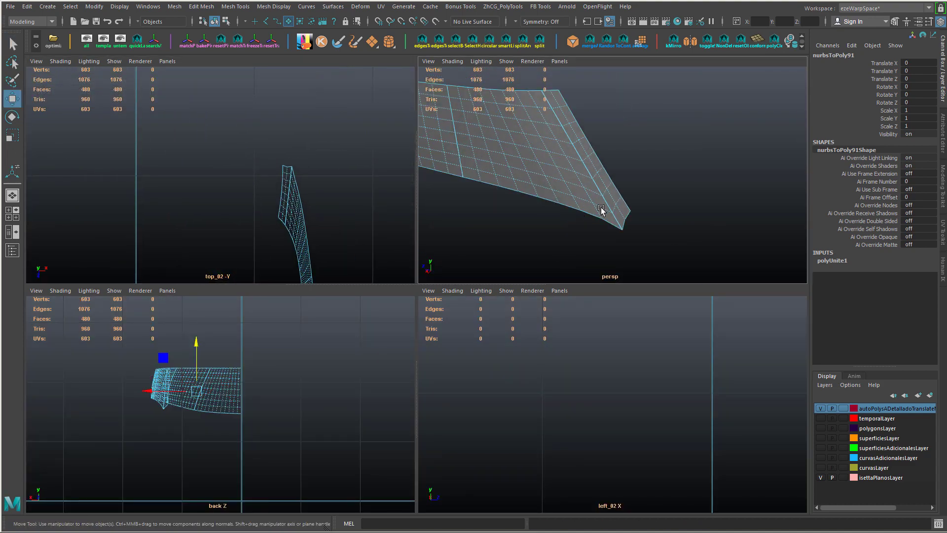
- Select all vertices of the side strip and merge the duplicates along its seams
right_click_drag(604, 211, 566, 159)
left_click_drag(581, 159, 603, 179)
middle_click_drag(471, 175, 611, 234, "alt")
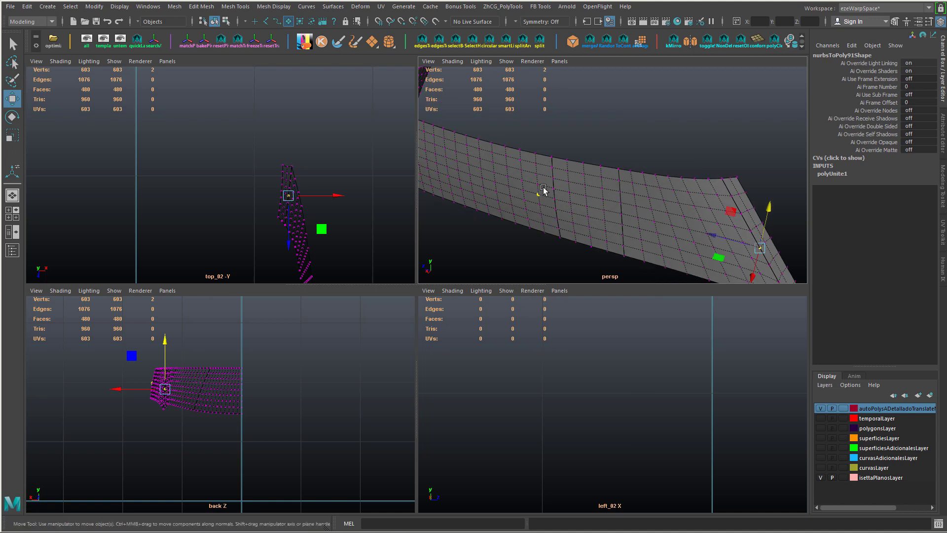
right_click_drag(570, 200, 480, 141, "alt")
middle_click_drag(479, 141, 541, 214, "alt")
left_click_drag(476, 146, 760, 328)
middle_click_drag(687, 264, 663, 224, "alt")
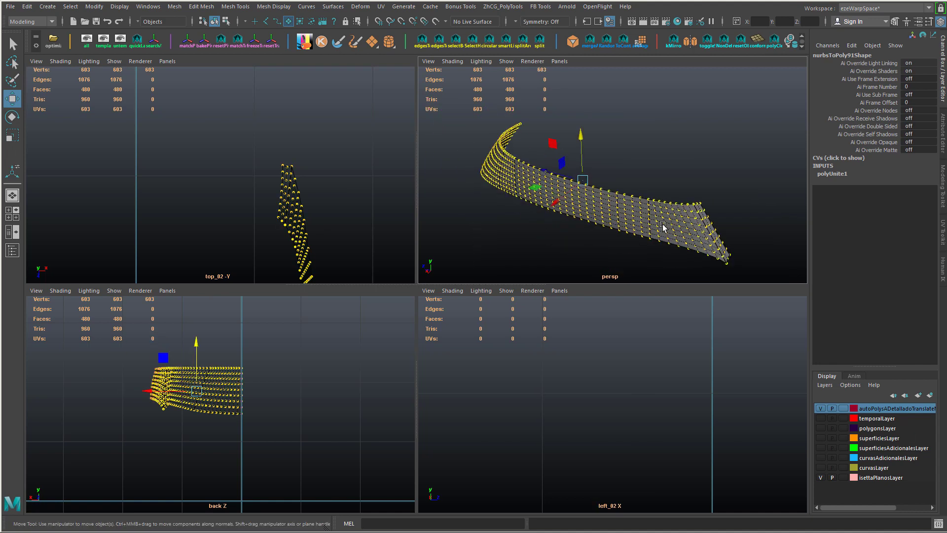
right_click_drag(629, 193, 672, 237, "alt")
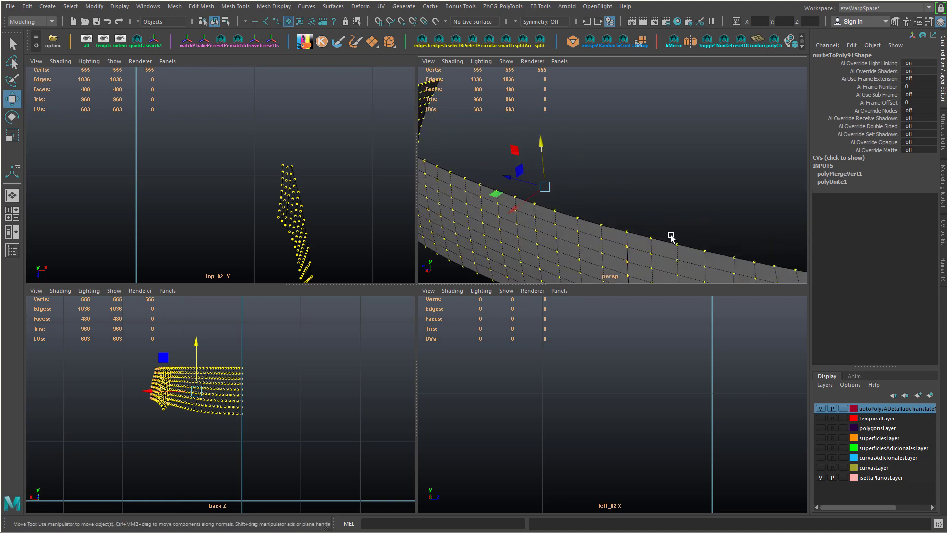
- Apply Edit Edge Flow to the edge loops at the seam near the side strip's pointed front end
middle_click_drag(673, 237, 605, 223, "alt")
right_click_drag(585, 161, 556, 159)
left_click_drag(561, 121, 574, 136)
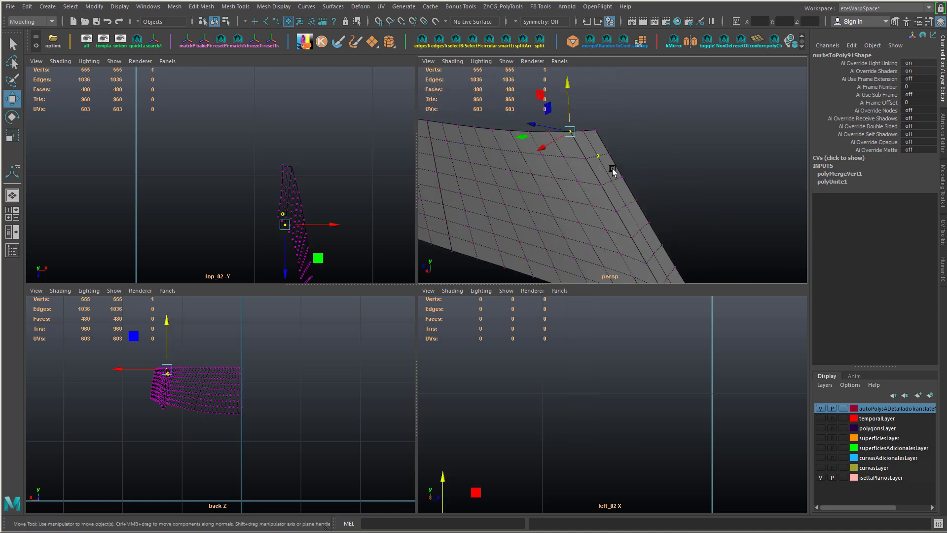
double_click(594, 174)
mouse_move(568, 198)
right_mouse_down()
mouse_move(569, 171)
mouse_move(572, 190)
right_mouse_up()
left_click_drag(573, 190, 628, 137, "alt")
key("f")
key("g")
key("g")
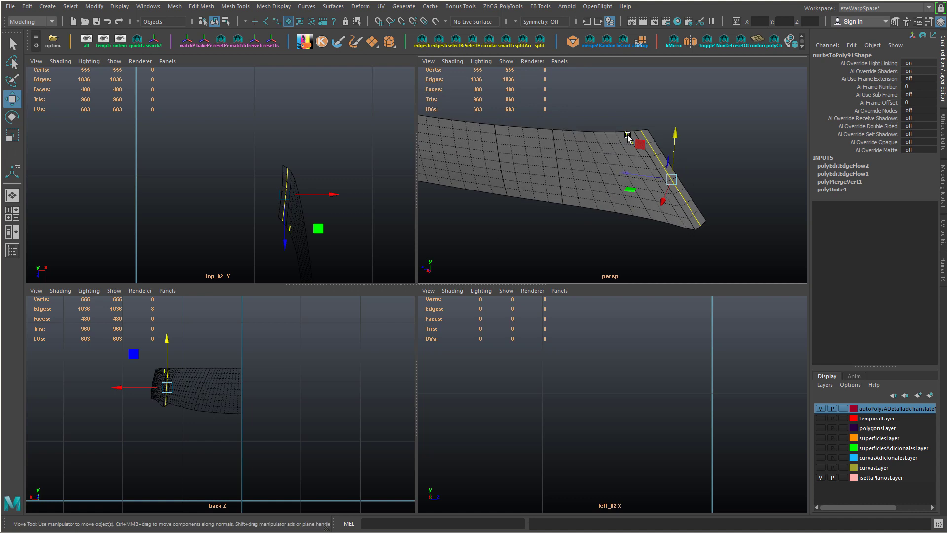
- Undo a trial edge loop deletion near the strip's front end, and apply Edit Edge Flow to the neighbouring loops
double_click(628, 137)
right_click_drag(554, 161, 557, 187, "shift")
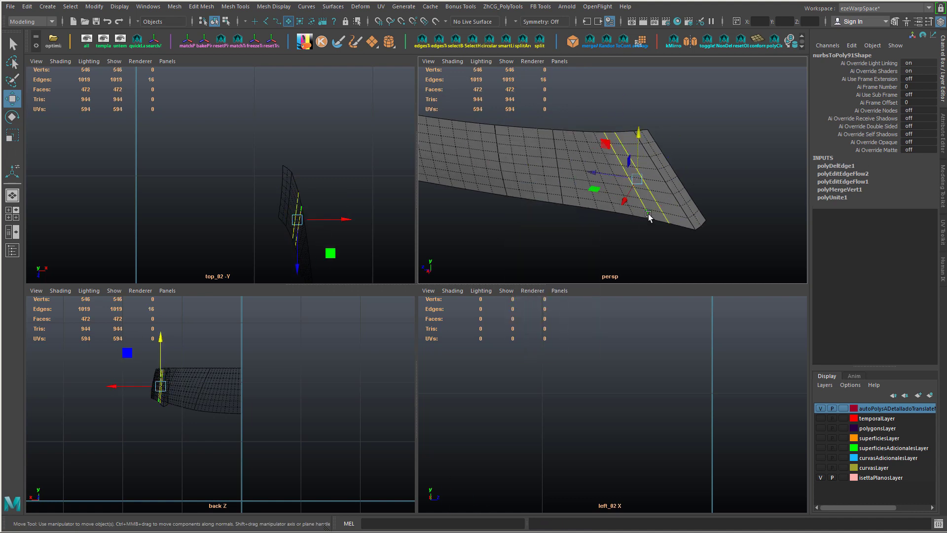
key("ctrl+z")
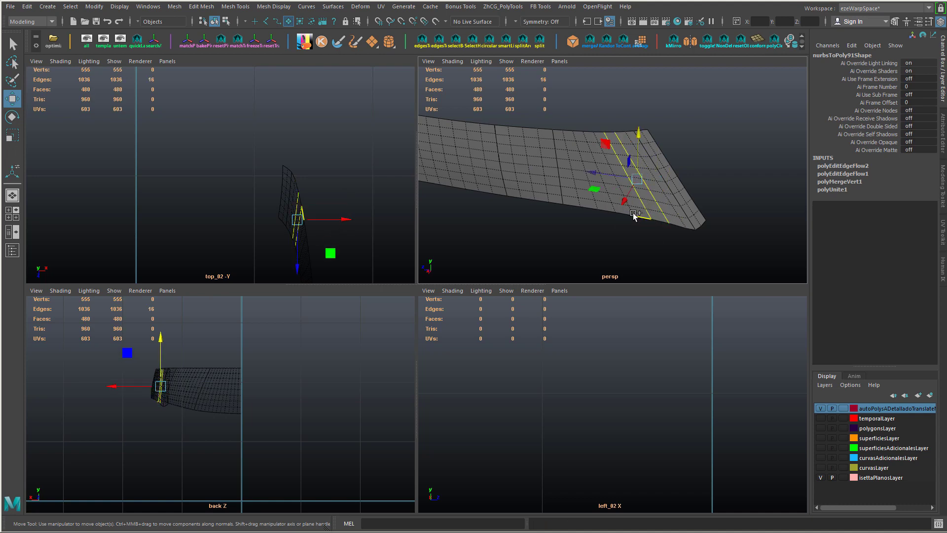
middle_click_drag(671, 209, 665, 218)
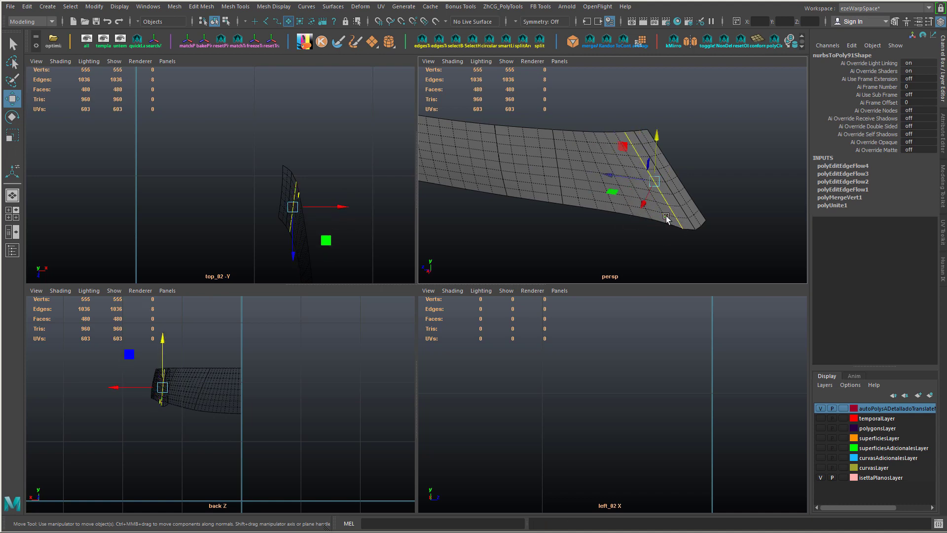
- Merge the selected vertices around the side strip's next seam with a distance threshold of 0.01
middle_click_drag(493, 194, 636, 191, "alt")
left_click_drag(598, 186, 614, 181, "alt")
right_click_drag(724, 174, 674, 176)
left_click_drag(665, 127, 735, 229)
key("g")
middle_click_drag(686, 213, 616, 244, "alt")
right_click_drag(616, 244, 772, 217, "alt")
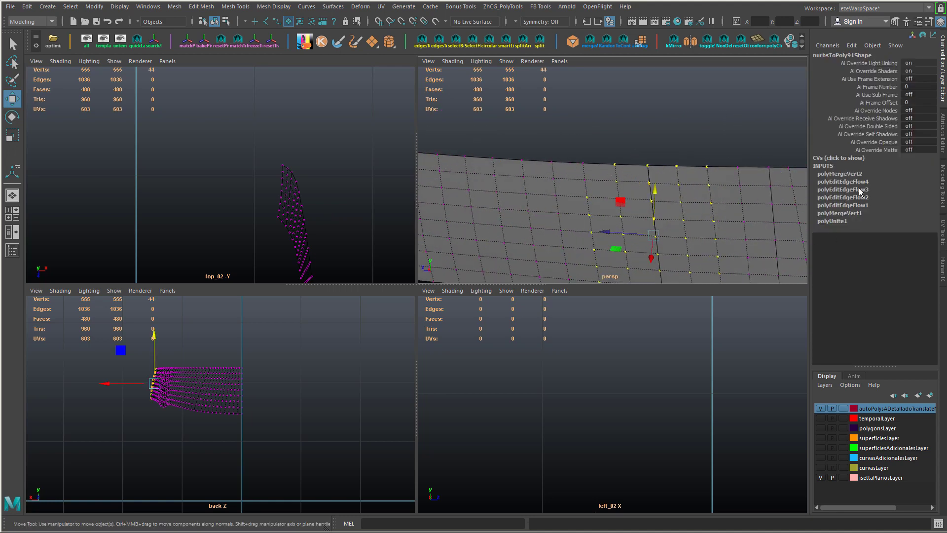
left_click(863, 175)
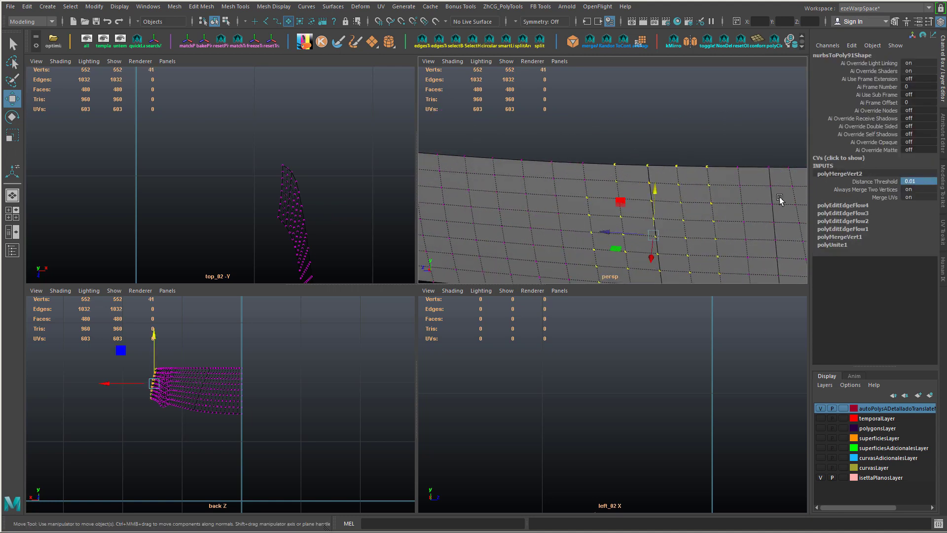
- Select the vertices along the next seam of the curved body panel and merge them with a 0.01 distance threshold
left_click_drag(779, 200, 689, 218, "alt")
middle_click_drag(689, 217, 890, 220, "alt")
left_click_drag(890, 220, 861, 215, "alt")
left_click_drag(525, 122, 590, 277)
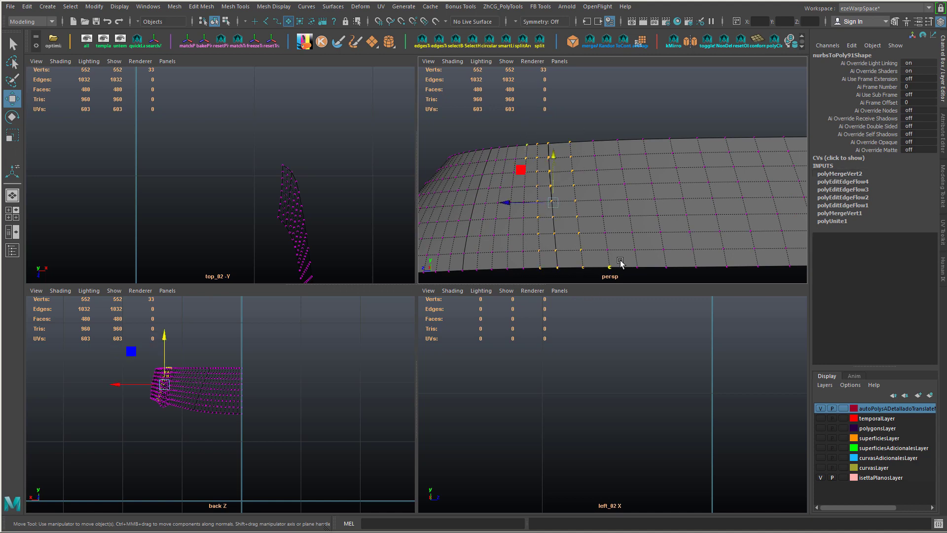
left_click(860, 173)
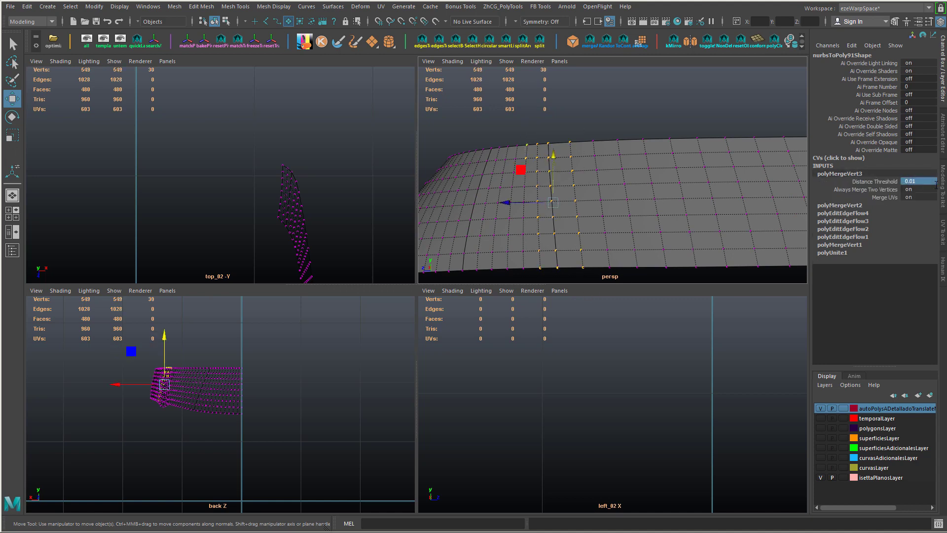
- Return the merged body panel to object mode and deselect it
left_click_drag(496, 160, 541, 171, "alt")
middle_click_drag(541, 171, 561, 213, "alt")
left_click_drag(560, 214, 708, 158, "alt")
right_click_drag(708, 159, 559, 240, "alt")
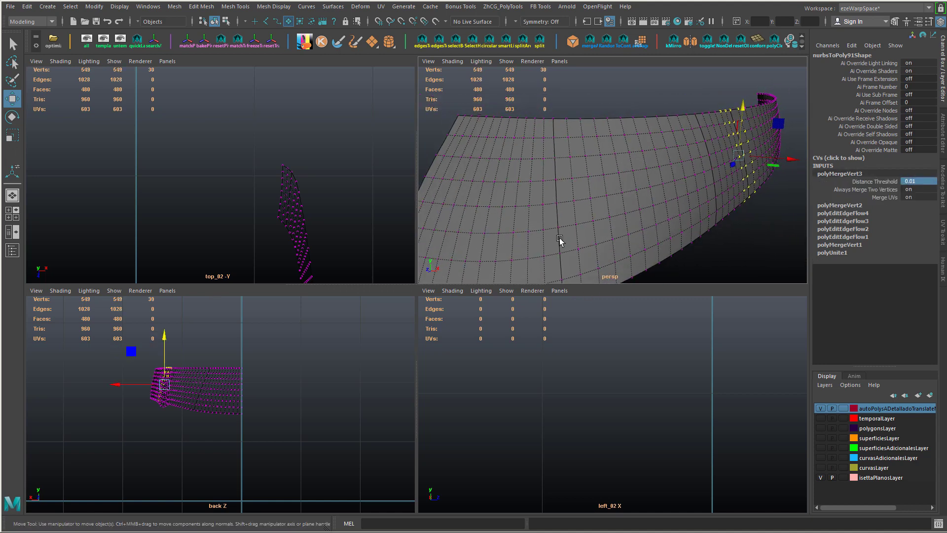
left_click(561, 253)
right_click_drag(657, 258, 577, 222, "alt")
right_click_drag(653, 170, 696, 148)
left_click(746, 211)
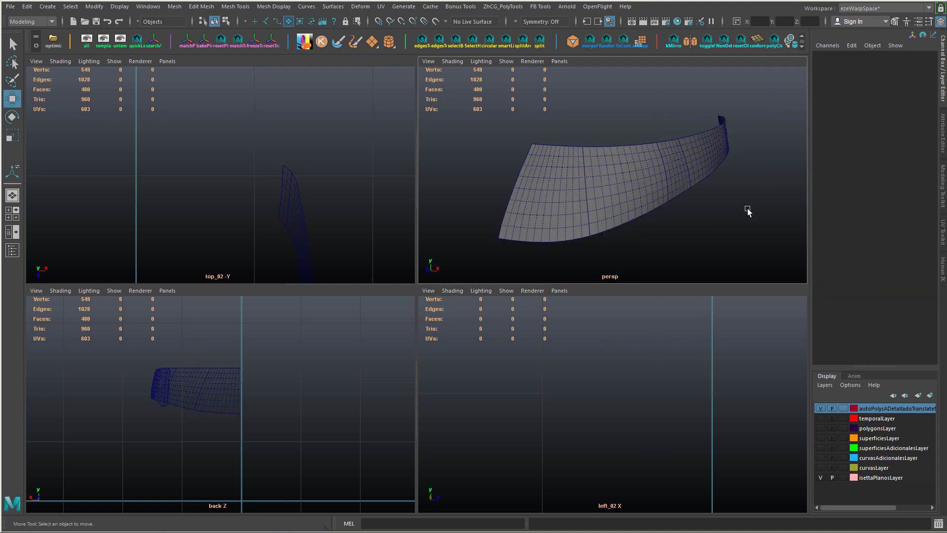
- Turn off the wireframe overlay in the perspective view and show the whole car model again
left_click_drag(746, 211, 728, 216, "alt")
left_click(452, 61)
left_click(475, 146)
middle_click_drag(584, 181, 493, 183, "alt")
right_click_drag(739, 237, 683, 229, "alt")
mouse_move(683, 229)
left_mouse_down("alt")
mouse_move(642, 205)
mouse_move(594, 214)
mouse_move(611, 207)
left_mouse_up("alt")
left_click(643, 205)
right_click_drag(611, 207, 718, 152, "shift")
left_click(718, 154)
left_click_drag(717, 154, 719, 201, "alt")
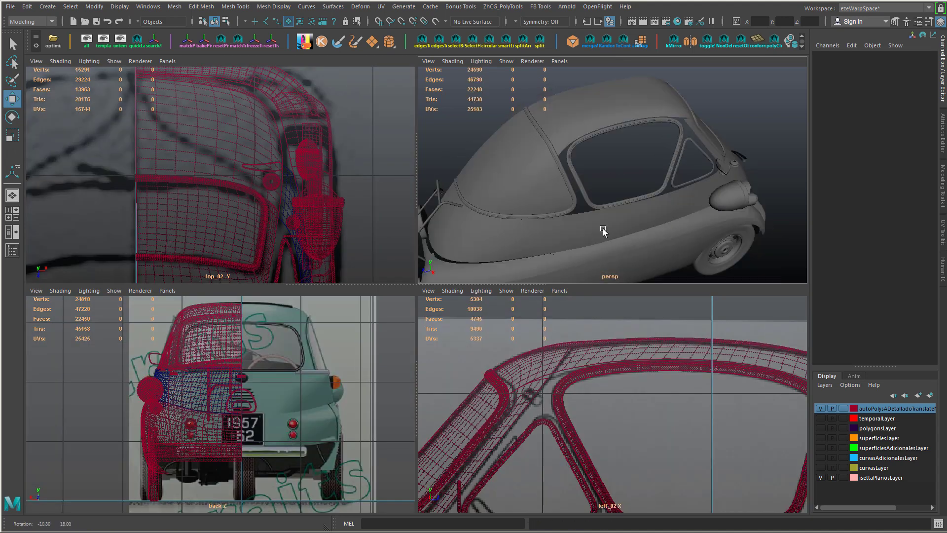
left_click_drag(602, 232, 644, 198, "alt")
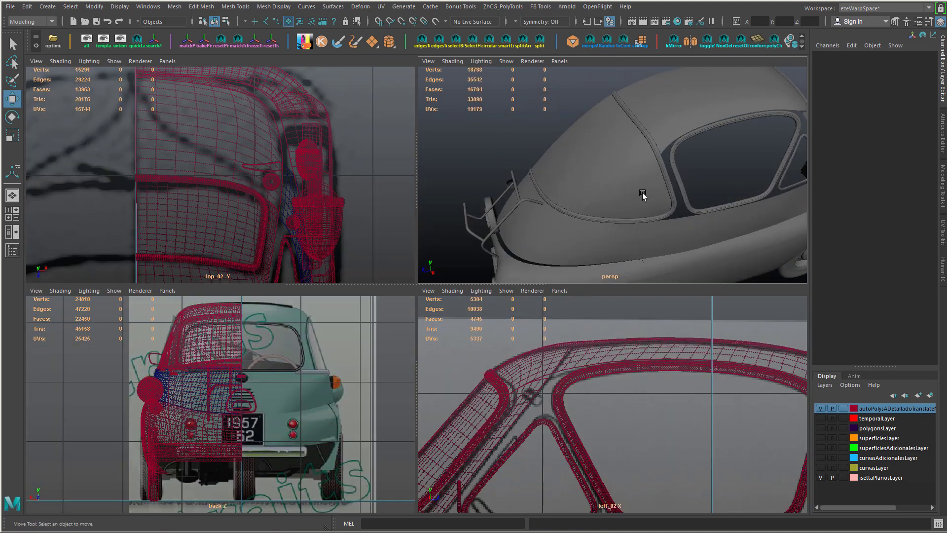
- Combine the rear window surface patches into one mesh and merge its vertices
left_click(599, 163)
right_click_drag(611, 156, 609, 325, "shift")
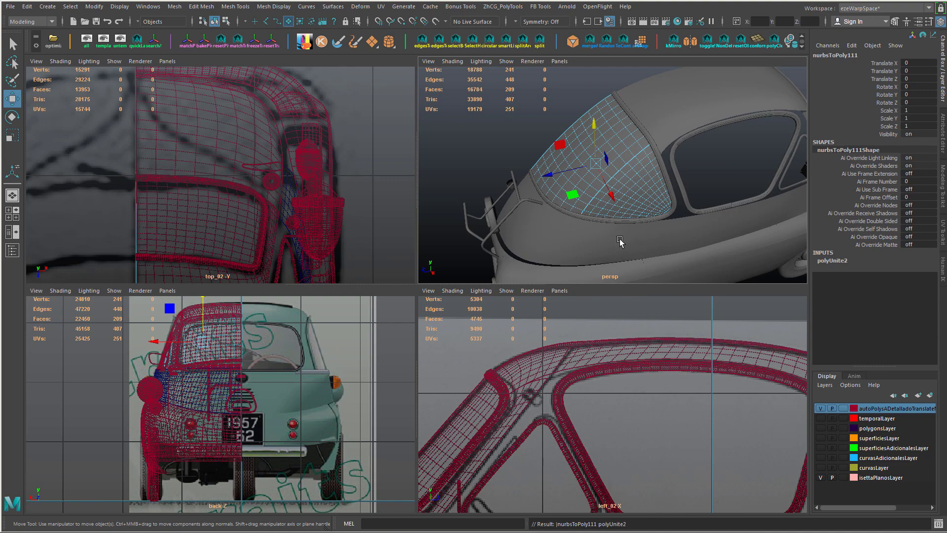
key("m")
right_click_drag(620, 242, 683, 244, "alt")
right_click_drag(679, 211, 648, 210, "alt")
middle_click_drag(611, 217, 620, 174, "alt")
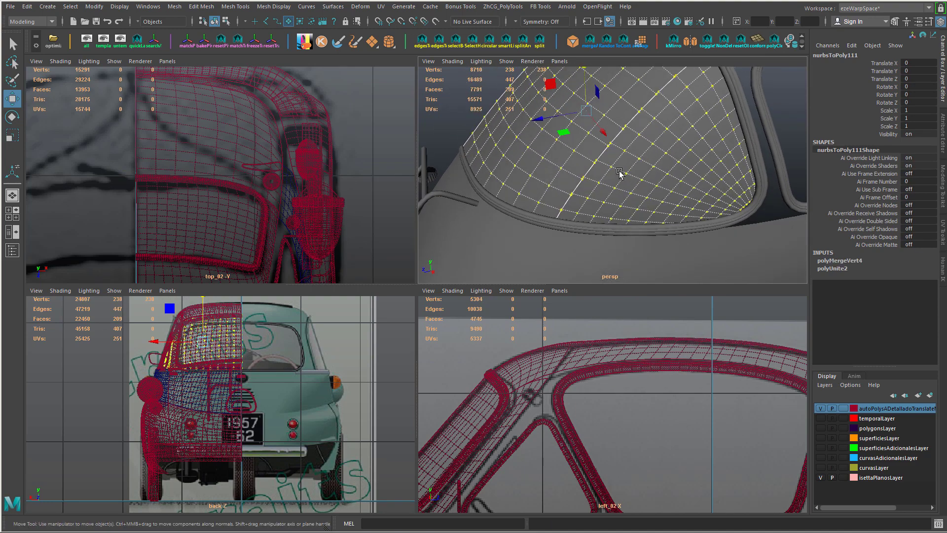
- Merge the remaining duplicate vertices along the rear window's seams
left_click(603, 166)
right_click_drag(603, 167, 557, 168)
left_click_drag(635, 172, 648, 183)
right_click_drag(650, 175, 711, 342, "shift")
left_click_drag(667, 209, 667, 223, "alt")
right_click_drag(667, 224, 641, 221)
left_click_drag(641, 203, 647, 219)
key("g")
middle_click_drag(646, 219, 648, 251, "alt")
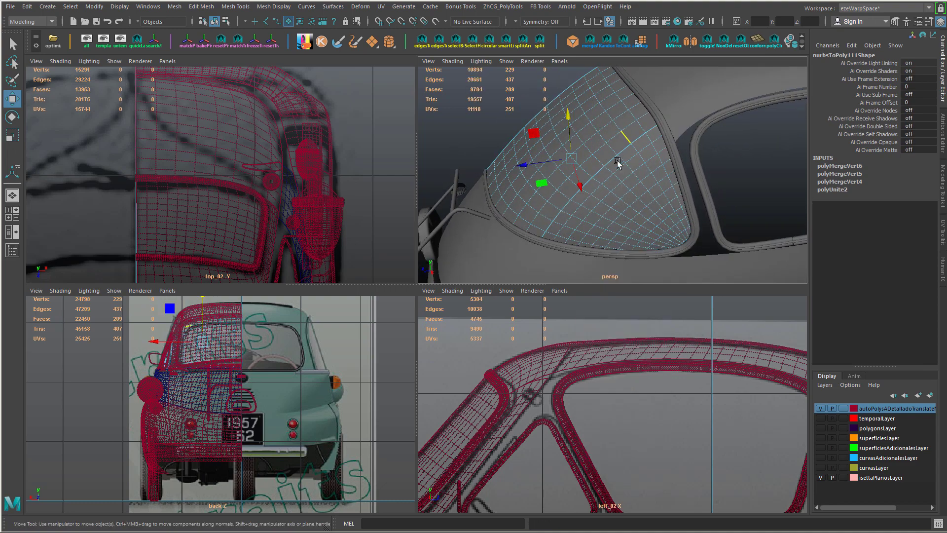
- Clean up the rear window mesh, soften its edges and isolate it
double_click(613, 186)
right_click_drag(635, 197, 629, 228, "alt")
key("g")
left_click_drag(629, 228, 654, 202, "alt")
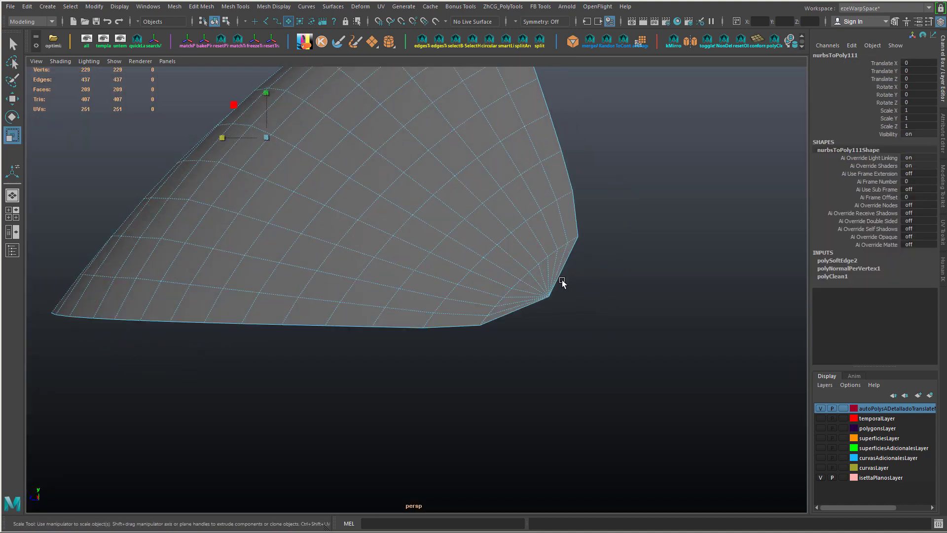
- Insert an edge loop around the pinched lower corner of the rear window and adjust it by scaling
right_click_drag(560, 281, 590, 302)
left_click(584, 299)
key("r")
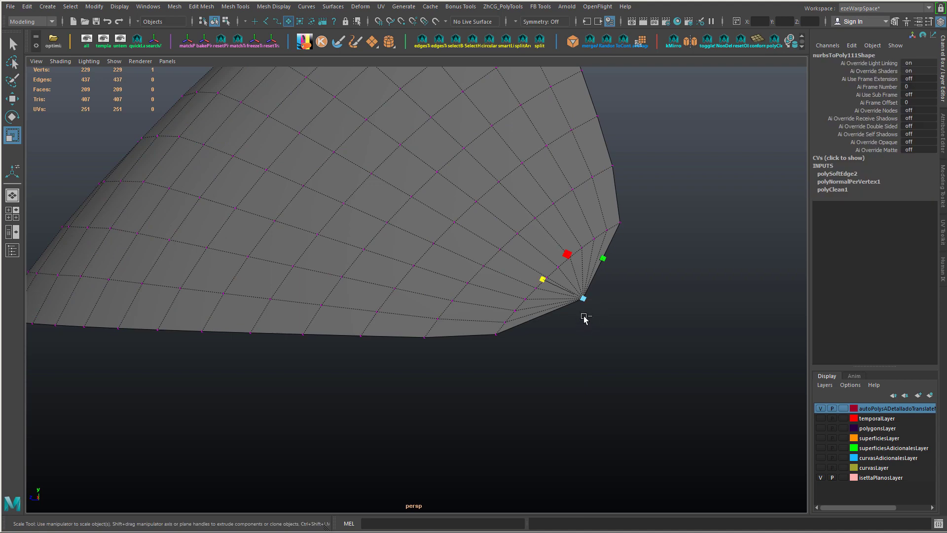
key("ctrl+r")
middle_click_drag(673, 326, 638, 321)
mouse_move(638, 321)
left_mouse_down("alt")
mouse_move(645, 301)
mouse_move(510, 313)
mouse_move(526, 326)
left_mouse_up("alt")
key("ctrl+z")
key("f")
key("r")
middle_click_drag(526, 325, 602, 312)
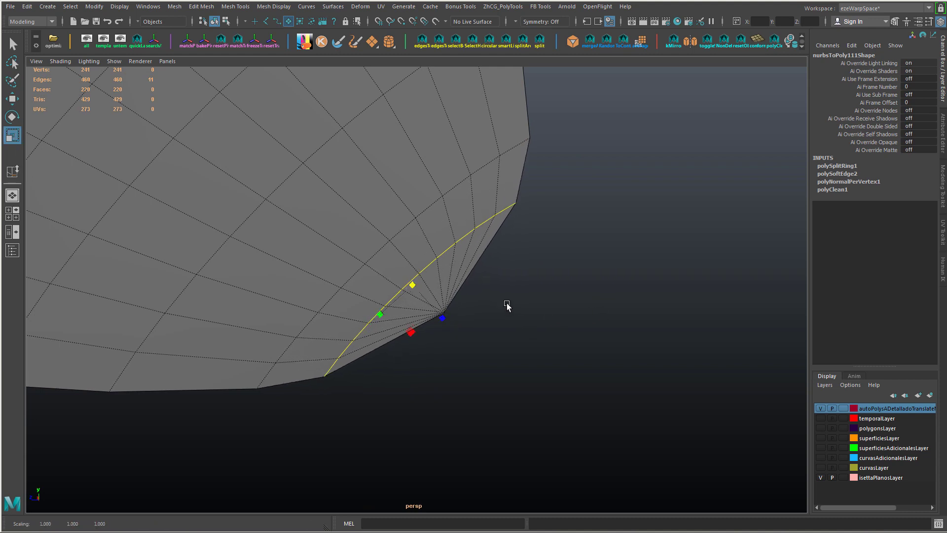
- Delete five alternate edges converging on the rear window's lower corner, inside the new corner loop
left_click(457, 262)
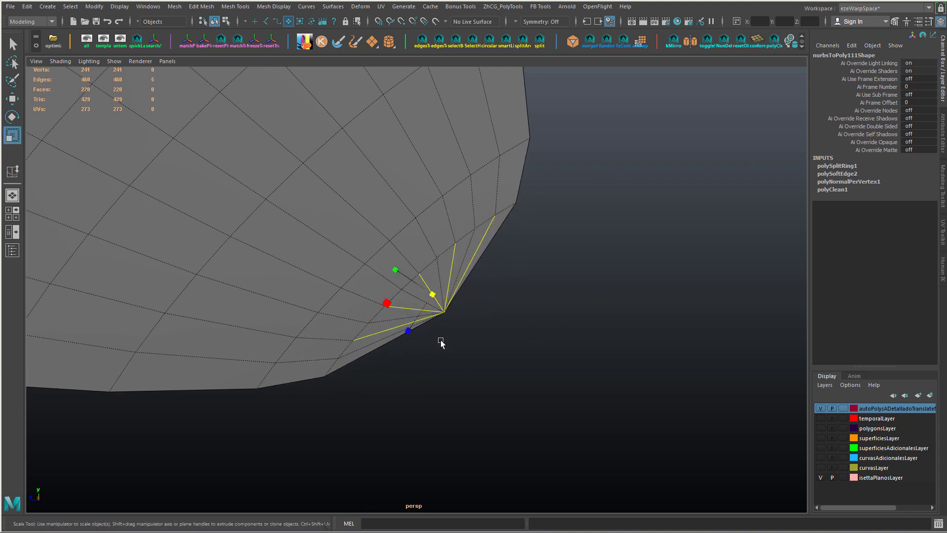
right_click_drag(429, 361, 436, 348, "shift")
left_click_drag(442, 351, 377, 205, "alt")
- Apply Edit Edge Flow to the crosswise edge loops in the middle of the rear window
double_click(390, 275)
key("g")
left_click_drag(467, 244, 451, 177, "alt")
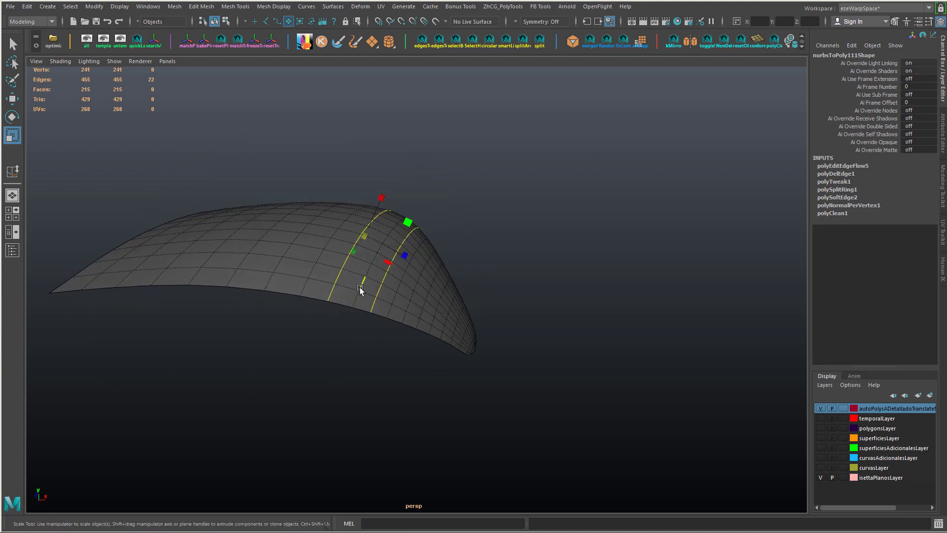
double_click(361, 287)
key("g")
left_click_drag(369, 297, 409, 302, "alt")
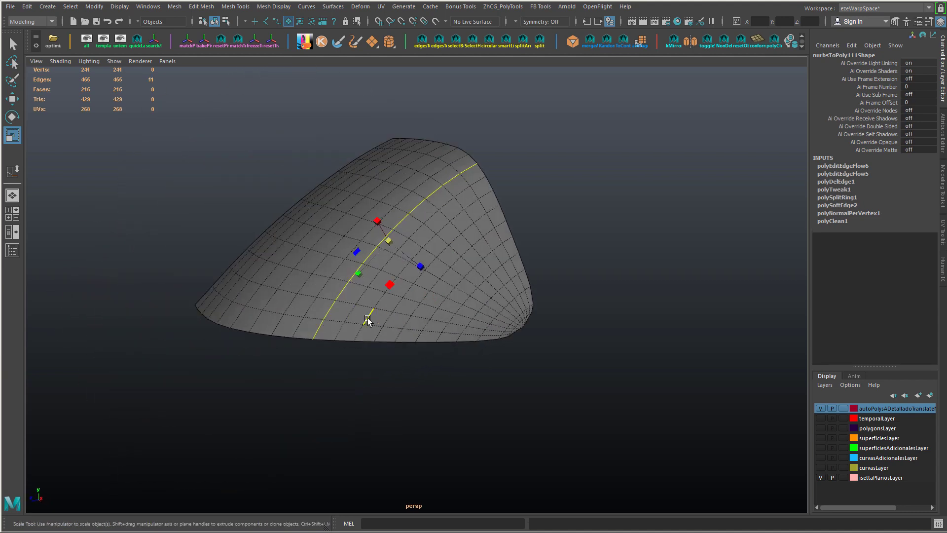
- Apply Edit Edge Flow to the edge loop around the rear window's lower corner and scale it to shape
right_click_drag(464, 330, 744, 361, "alt")
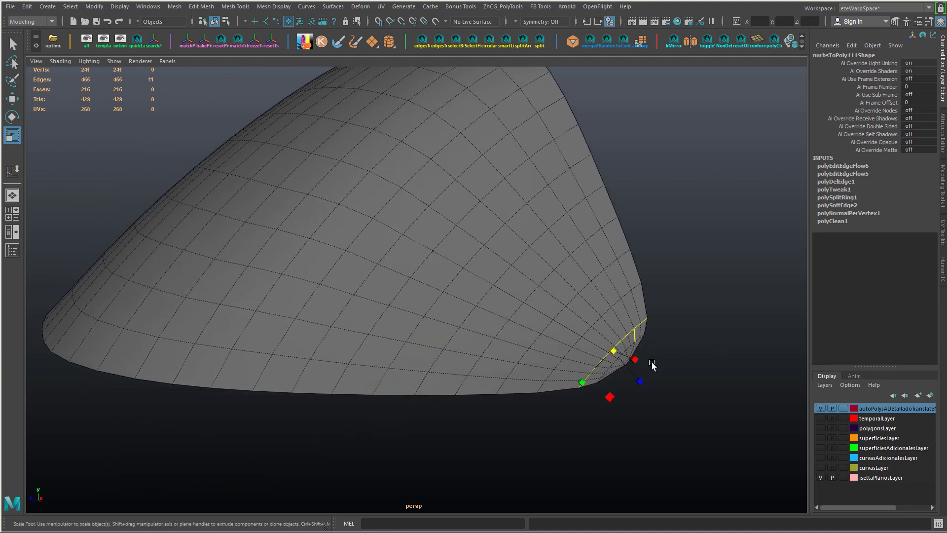
key("g")
left_click_drag(666, 374, 651, 393, "alt")
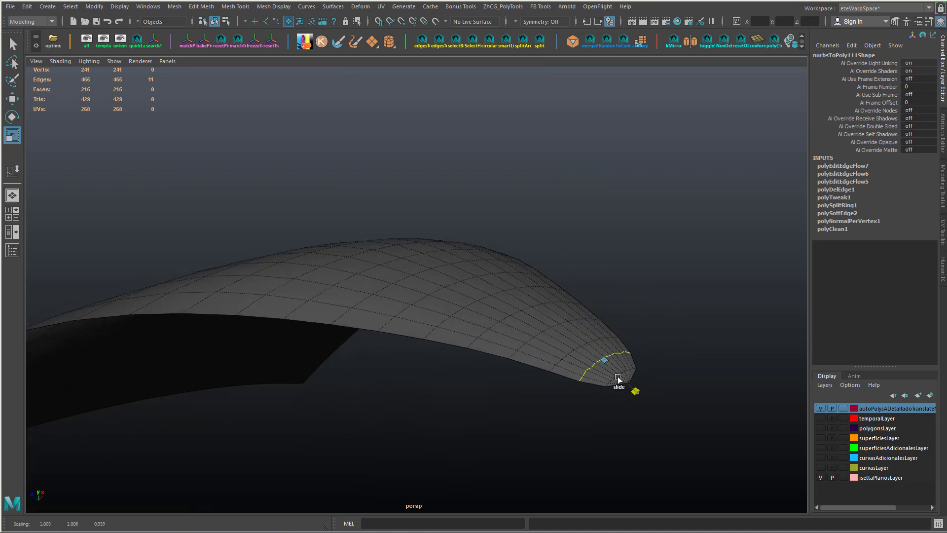
left_click_drag(581, 344, 546, 321, "alt")
left_click_drag(587, 294, 430, 266, "alt")
- Delete one lengthwise edge loop in the lower part of the rear window
double_click(414, 256)
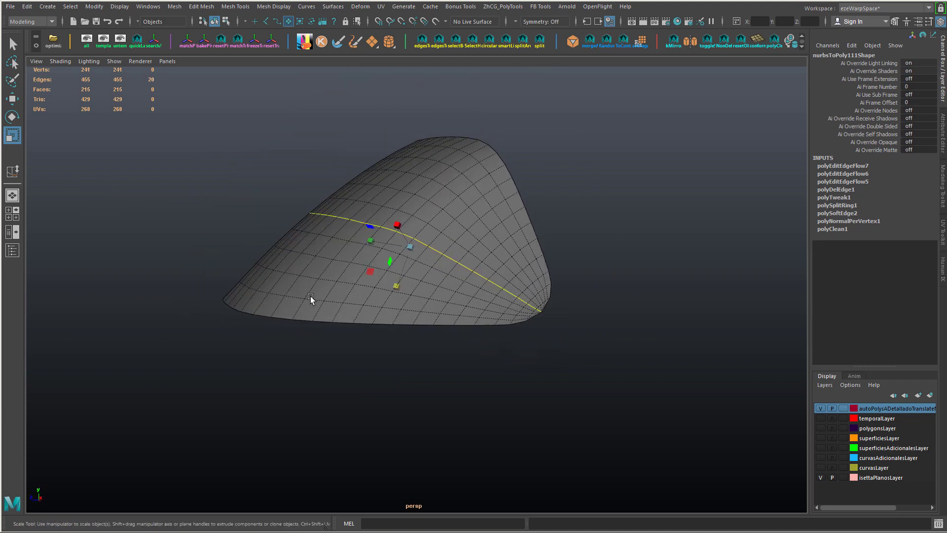
double_click(310, 296)
right_click_drag(310, 296, 262, 306, "shift")
- Apply Edit Edge Flow to the lower lengthwise edge loops of the rear window to even out their spacing
double_click(408, 301)
left_click_drag(383, 307, 440, 277, "alt")
key("g")
double_click(421, 286)
key("g")
double_click(430, 274)
key("g")
key("g")
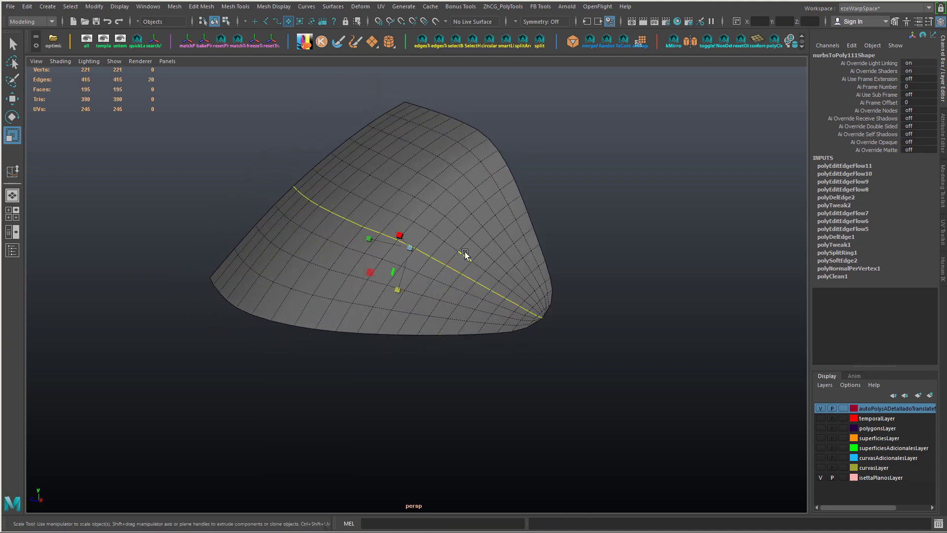
- Apply Edit Edge Flow to the middle and upper lengthwise edge loops of the rear window
double_click(465, 251)
key("g")
double_click(441, 215)
key("g")
double_click(485, 173)
key("g")
key("g")
double_click(425, 156)
key("g")
key("g")
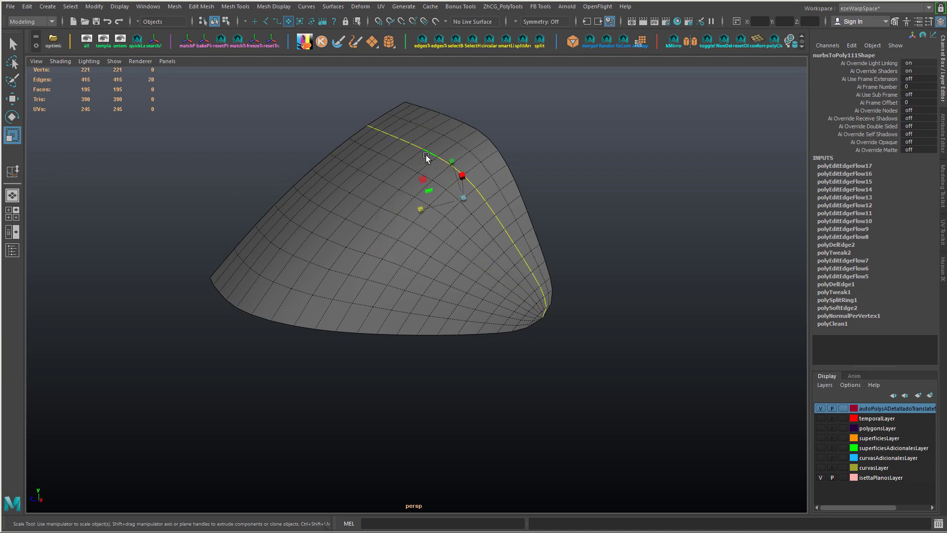
- Reapply Edit Edge Flow to two central lengthwise loops and the lowest lengthwise loop of the rear window
left_click_drag(448, 290, 417, 269, "alt")
double_click(491, 232)
key("g")
double_click(519, 235)
key("g")
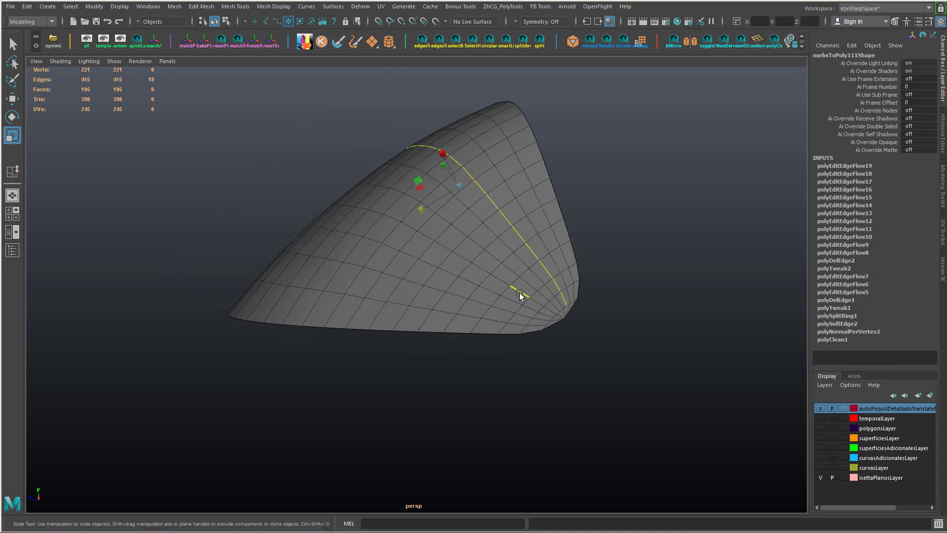
key("g")
- Slide the rear window's lengthwise edge loops one after another along the surface to space them evenly
left_click_drag(405, 318, 397, 314, "alt")
key("w")
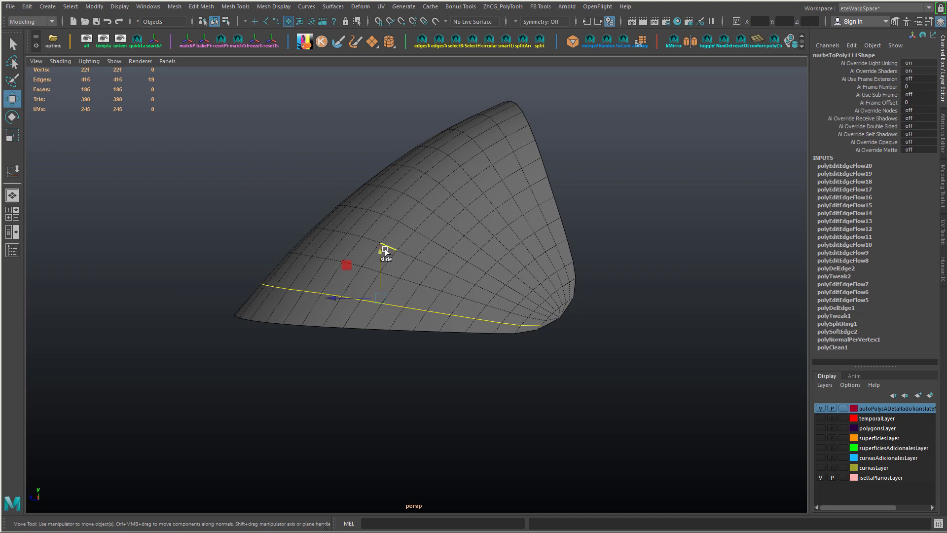
left_click_drag(383, 250, 380, 256, "ctrl+shift")
double_click(431, 289)
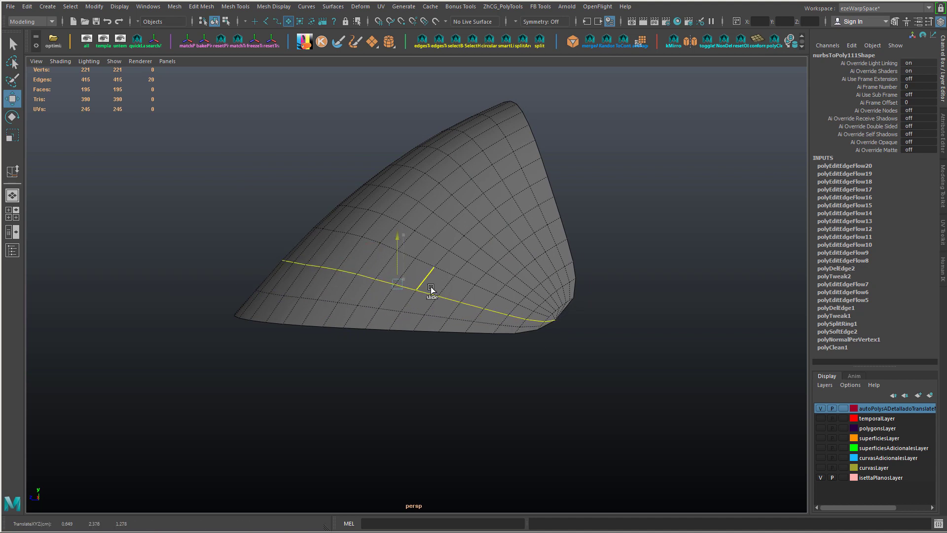
double_click(444, 275)
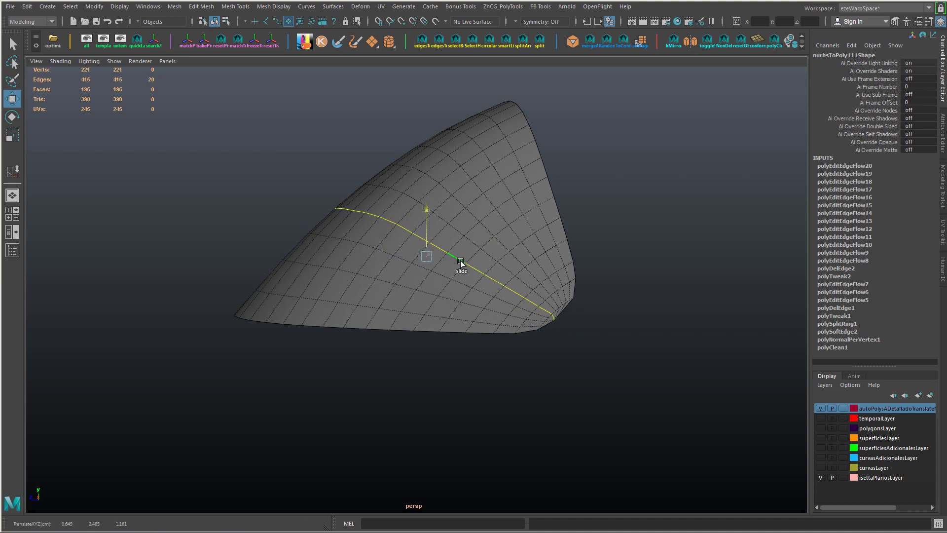
double_click(468, 249)
double_click(485, 228)
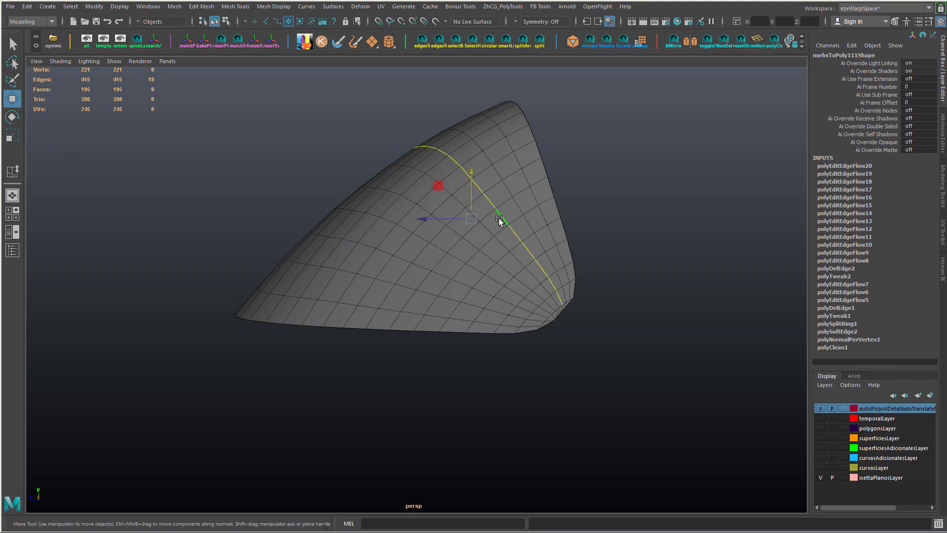
double_click(519, 223)
double_click(527, 217)
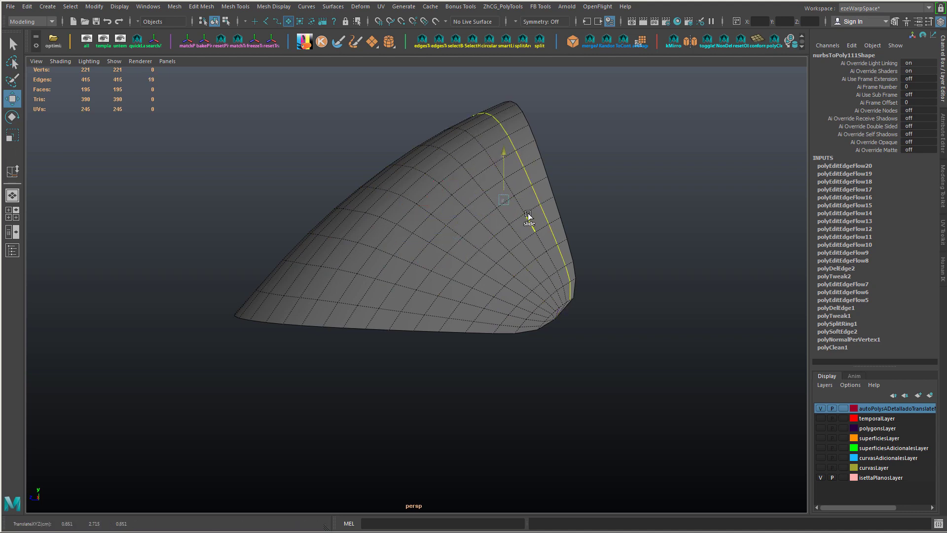
- Adjust the position of the vertex at the rear window's lower corner
left_click_drag(528, 213, 232, 258, "alt")
right_click_drag(233, 258, 523, 361, "alt")
left_click(559, 366)
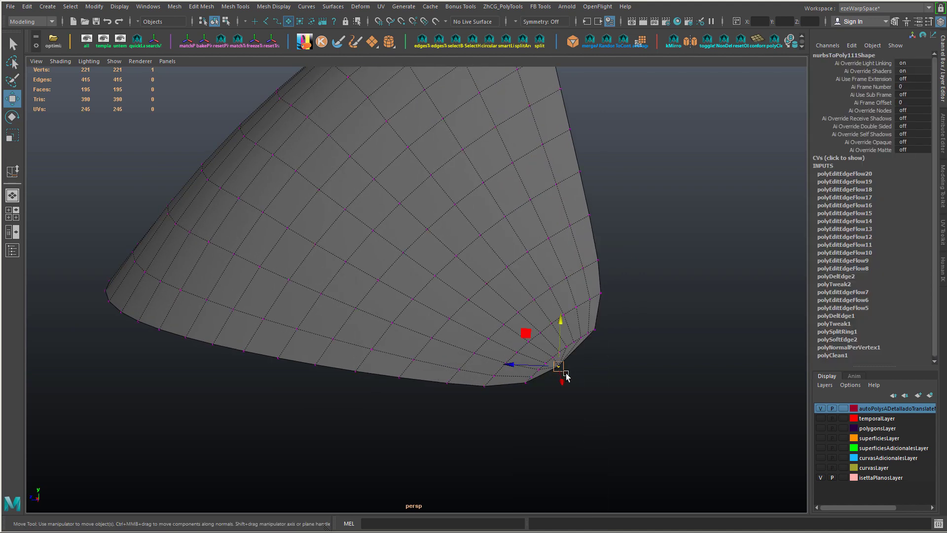
left_click_drag(564, 373, 612, 406, "alt")
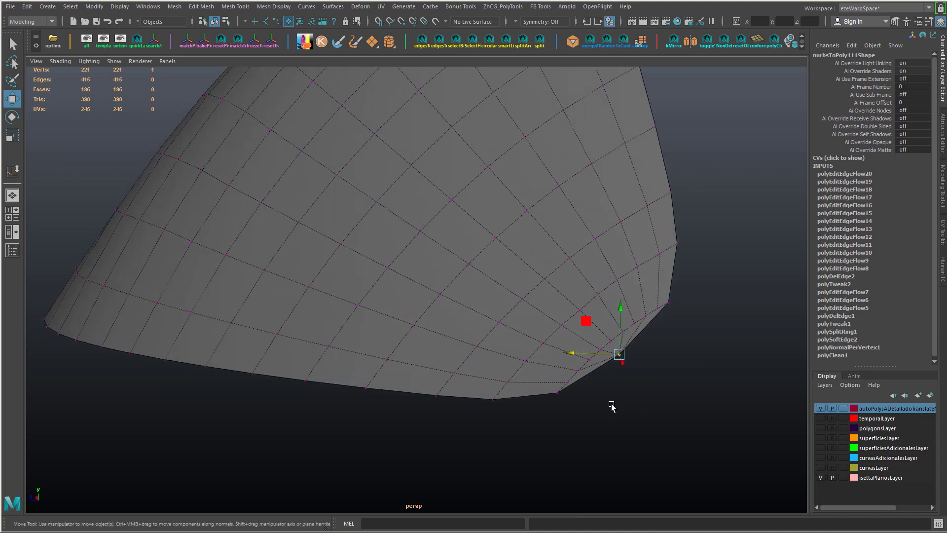
left_click_drag(587, 327, 375, 302, "alt")
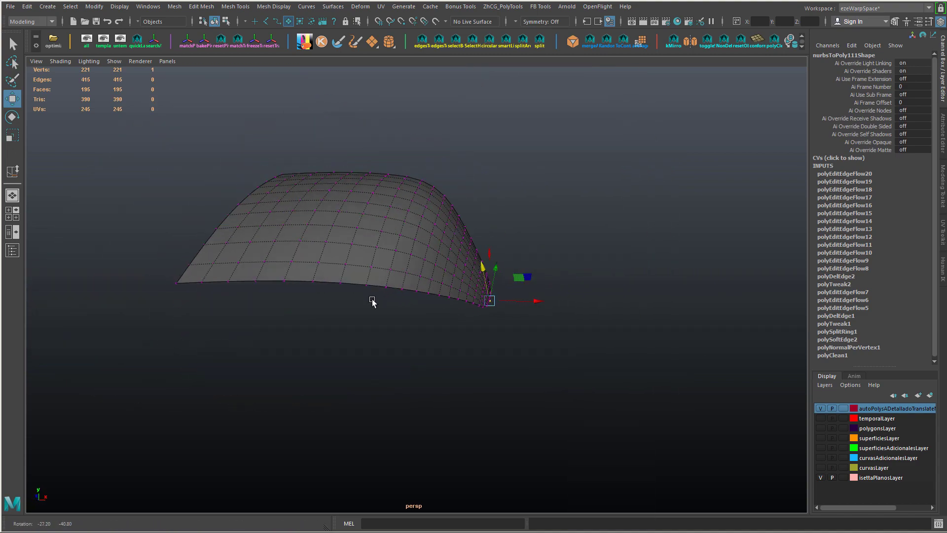
- Return the rear window to object mode and end its isolation to show the whole car
left_click(491, 184)
left_click(443, 233)
key("ctrl+1")
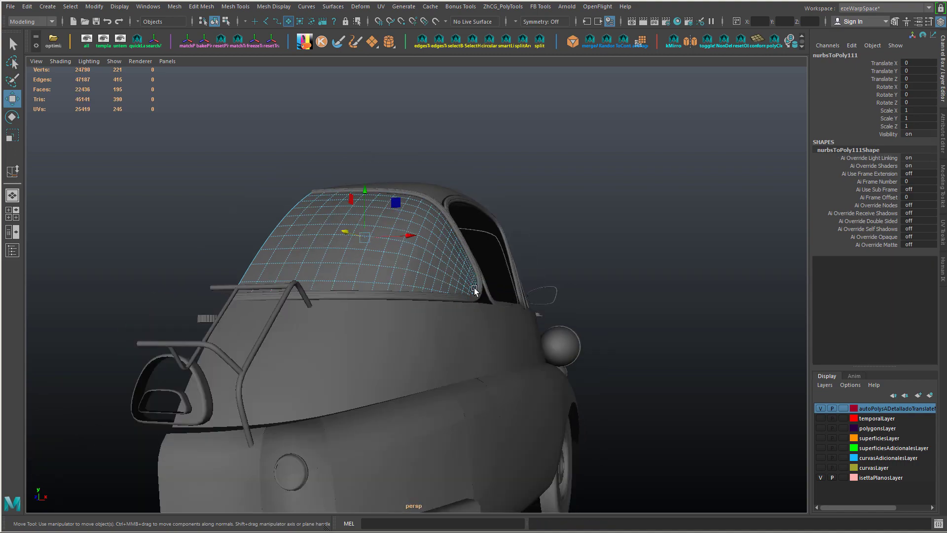
- Select all surface patches of the front fender around the wheel and hide every unselected object
left_click_drag(474, 288, 487, 321, "alt")
left_click(435, 311)
left_click(452, 364)
left_click_drag(452, 363, 483, 357, "alt")
left_click(647, 343, "shift")
left_click(686, 395, "shift")
left_click_drag(680, 390, 444, 266, "alt")
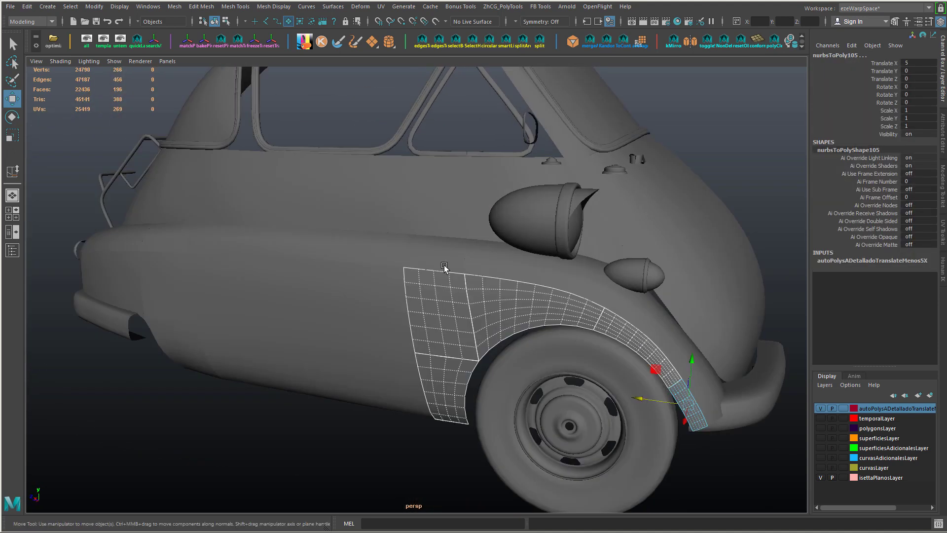
left_click_drag(722, 384, 567, 351, "alt")
key("alt+h")
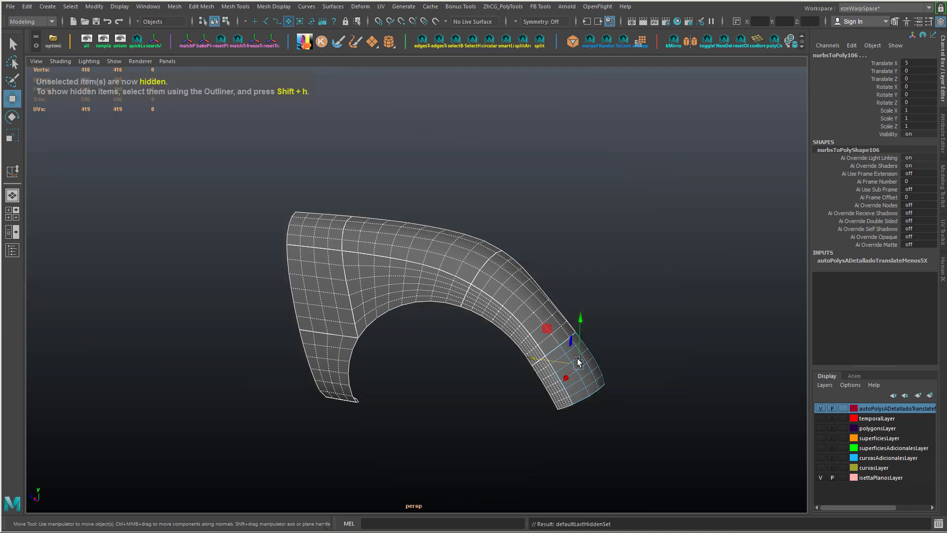
- Combine the front fender patches into one mesh and merge all its vertices with a 0.01 distance threshold
right_click_drag(423, 166, 454, 205)
left_click_drag(454, 205, 514, 313, "alt")
scroll(520, 311, "up", 3)
key("g")
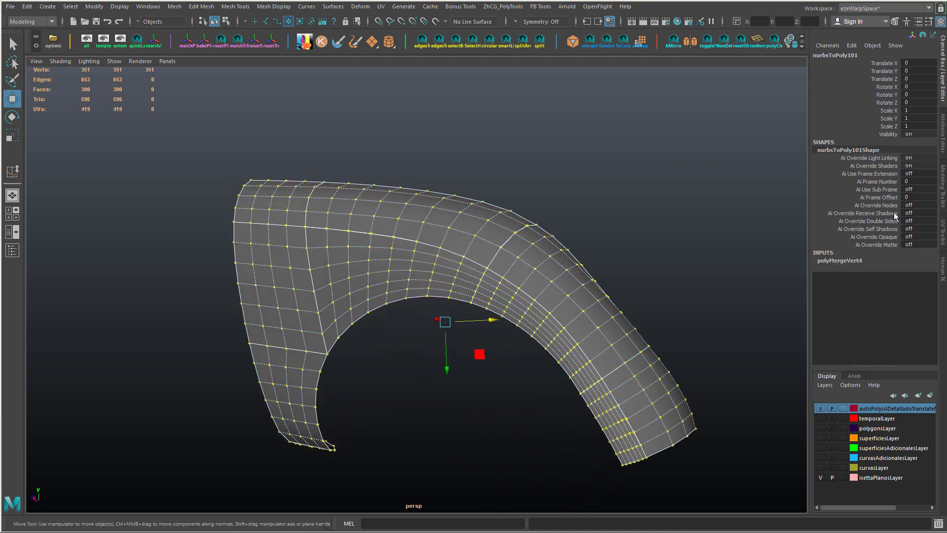
left_click(886, 261)
key("ctrl+z")
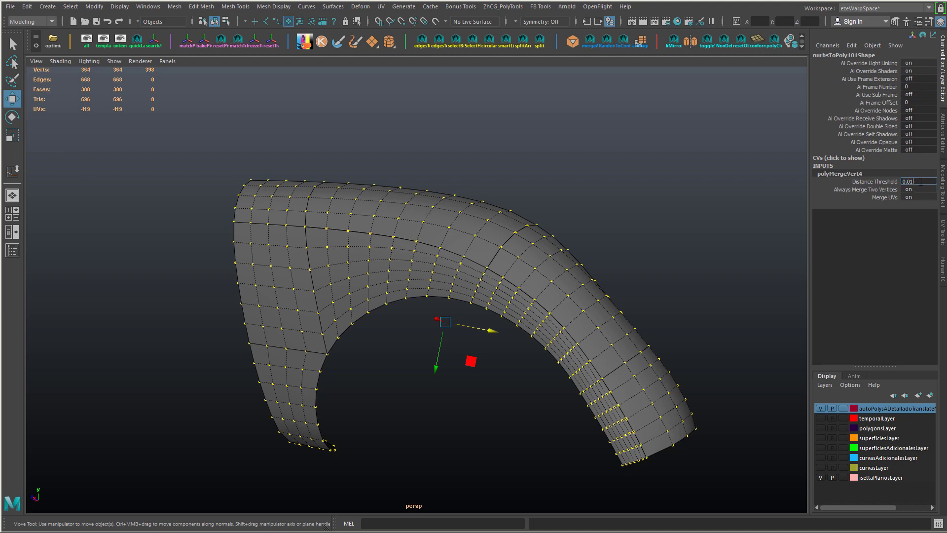
key("Return")
- Return the front fender to object mode, deselect it and inspect the merged surface
right_click_drag(177, 178, 370, 197, "alt")
middle_click_drag(369, 197, 314, 185, "alt")
left_click(517, 216)
right_click_drag(573, 246, 503, 220, "alt")
left_click(444, 181)
left_click(426, 208)
left_click(493, 181)
right_click_drag(498, 181, 477, 180, "alt")
left_click_drag(476, 181, 505, 188, "alt")
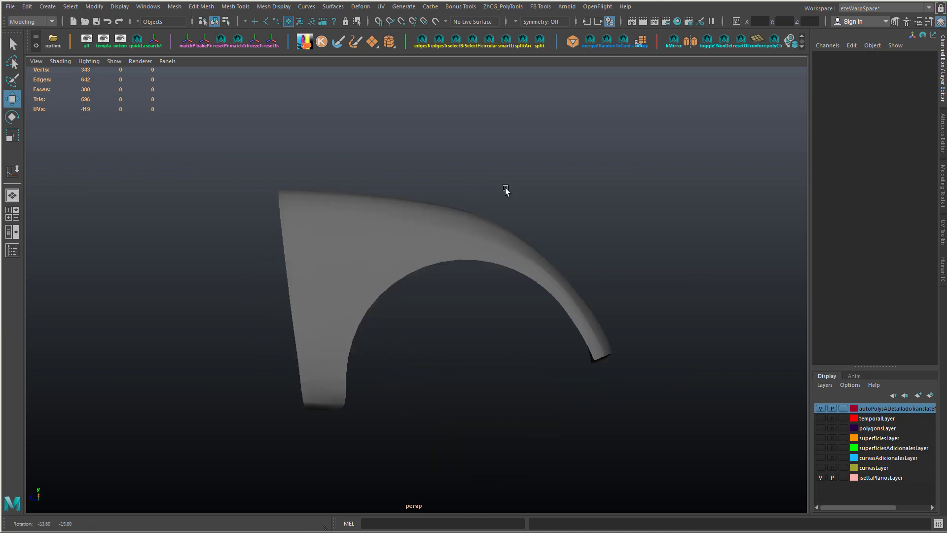
- Soften the edges of the merged front fender and deselect it
left_click(424, 211)
right_click_drag(424, 211, 493, 227, "shift")
left_click(511, 184)
- Apply Edit Edge Flow one by one to the lengthwise edge loops between the fender's middle and the wheel arch
left_click_drag(511, 184, 437, 257, "alt")
left_click(491, 269)
right_click_drag(437, 257, 467, 214, "alt")
double_click(465, 264)
key("g")
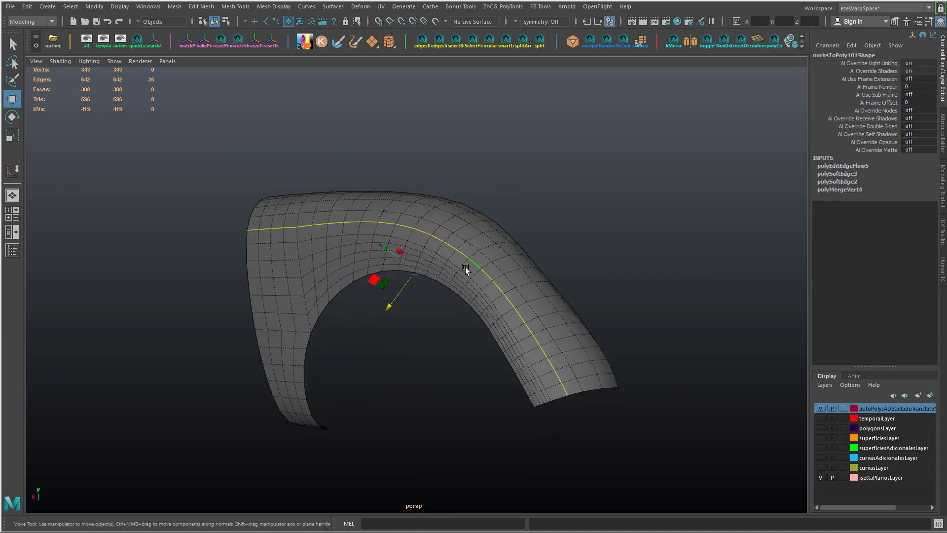
double_click(466, 273)
key("g")
double_click(474, 290)
key("g")
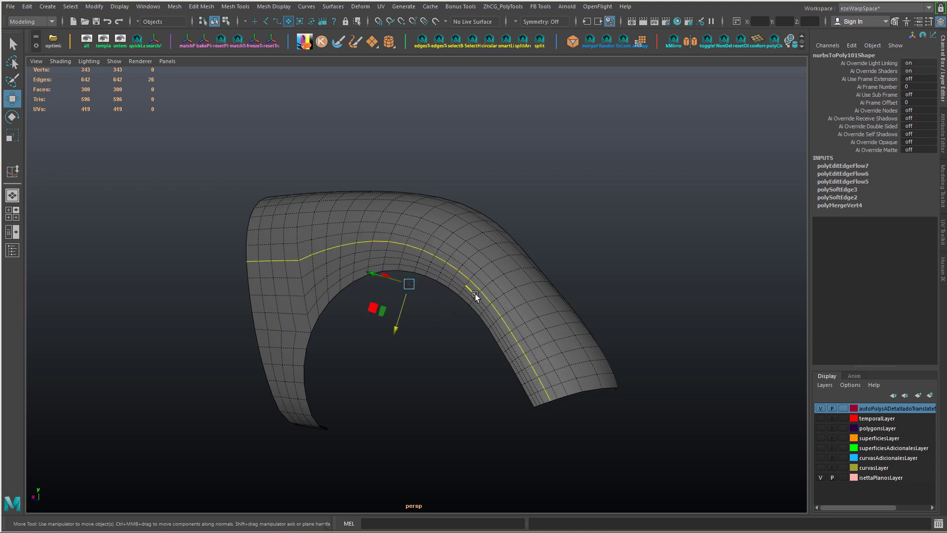
double_click(478, 304)
key("g")
- Adjust the edge flow of the crowded lengthwise loop beside the wheel arch and delete that loop
double_click(480, 306)
key("g")
mouse_move(481, 306)
right_mouse_down("ctrl")
mouse_move(464, 308)
mouse_move(495, 306)
right_mouse_up("ctrl")
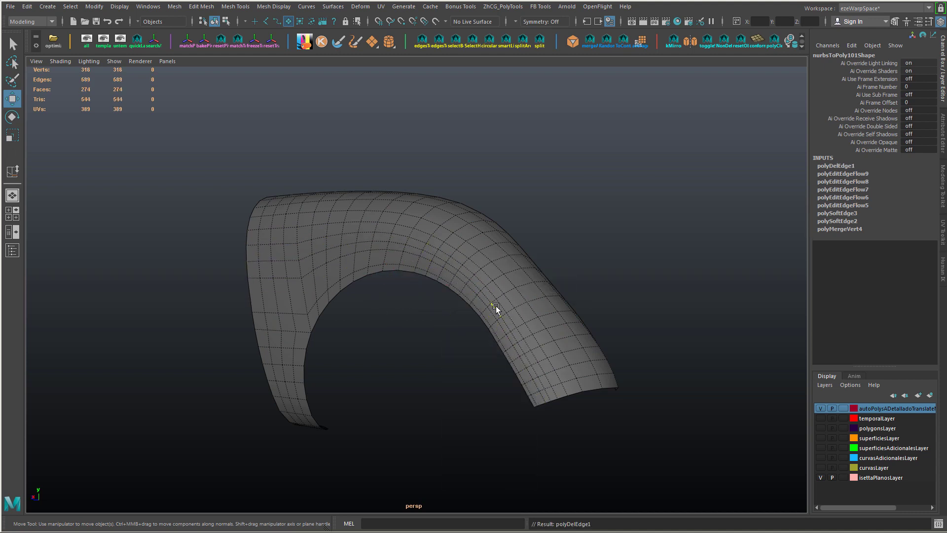
- Even out the remaining lengthwise edge loops from the wheel arch up to the fender's top with Edit Edge Flow
double_click(494, 311)
key("g")
double_click(291, 266)
key("g")
double_click(288, 244)
key("g")
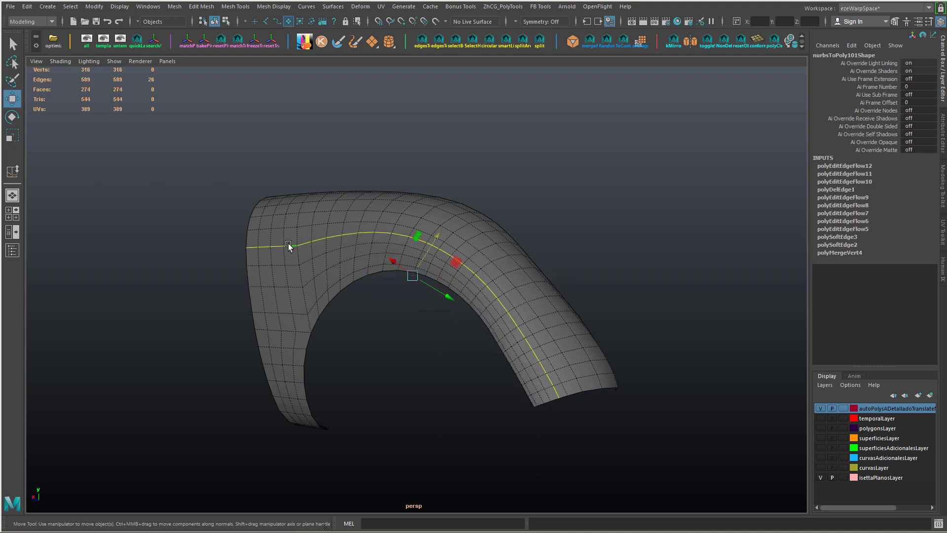
double_click(306, 229)
key("g")
double_click(359, 211)
key("g")
key("g")
- Apply Edit Edge Flow to the crosswise edge loops where the fender's wide section meets the wheel arch
left_click_drag(490, 239, 296, 304, "alt")
key("g")
key("g")
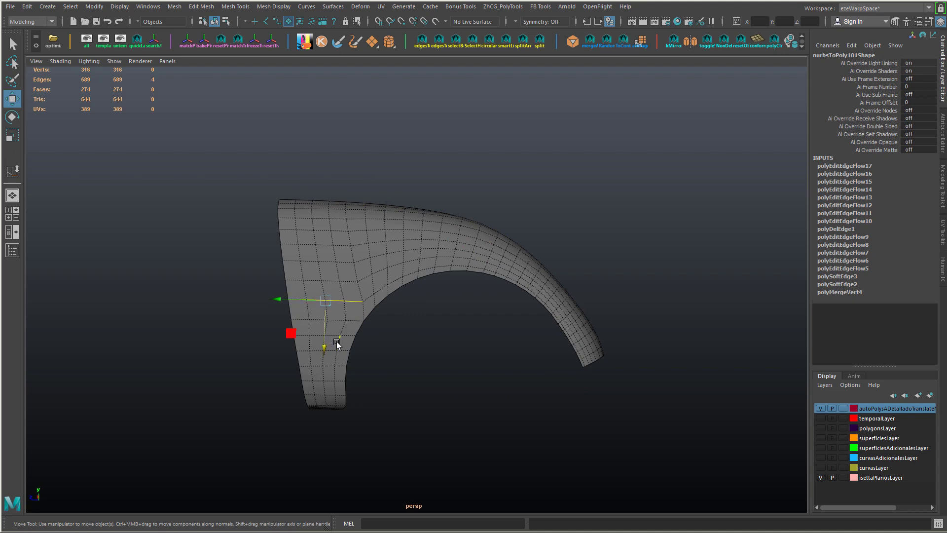
double_click(336, 320)
key("g")
double_click(364, 312)
key("g")
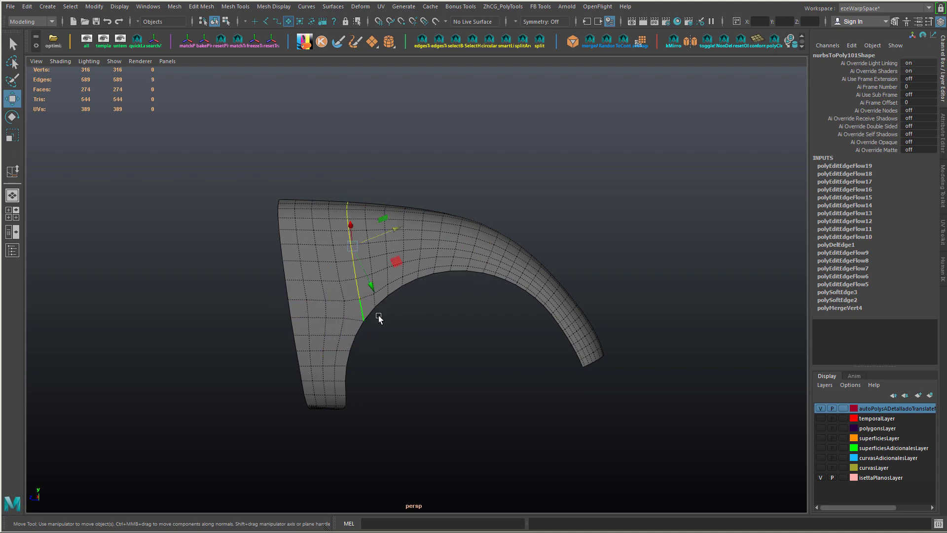
- Delete the closely spaced crosswise edge loop near the fender's narrow end
left_click_drag(434, 318, 495, 316, "alt")
right_click_drag(495, 316, 543, 273, "alt")
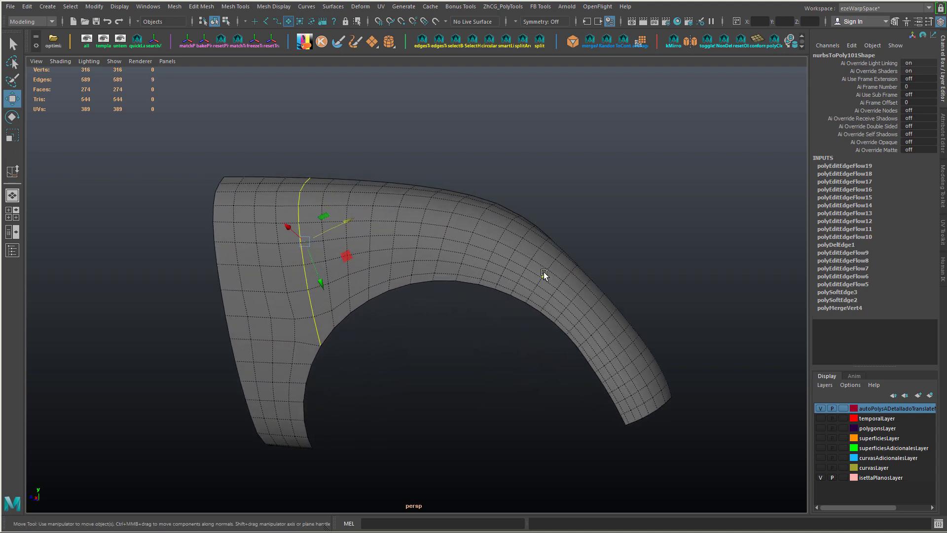
double_click(611, 349)
mouse_move(612, 349)
left_mouse_down("alt")
mouse_move(622, 359)
mouse_move(623, 336)
left_mouse_up("alt")
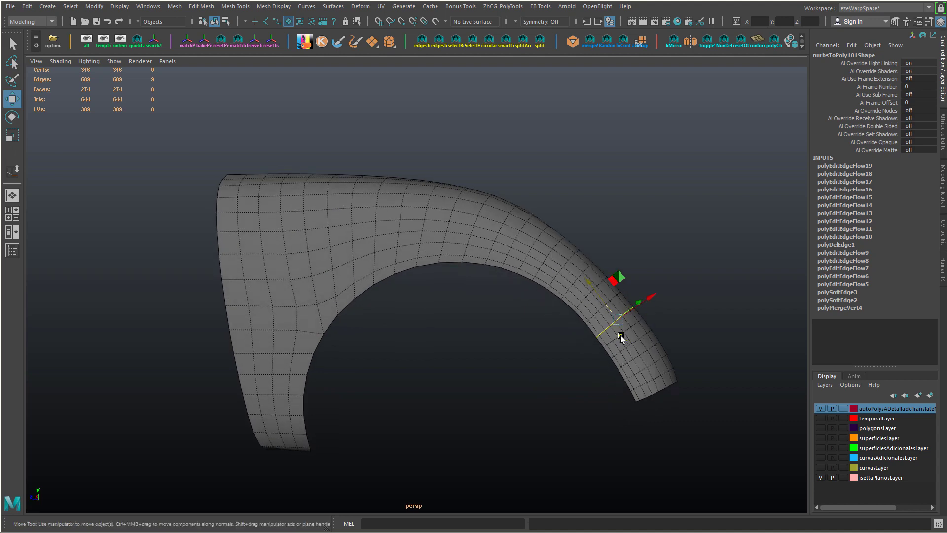
middle_click_drag(620, 336, 564, 333, "alt")
right_click_drag(564, 332, 619, 311, "alt")
key("Delete")
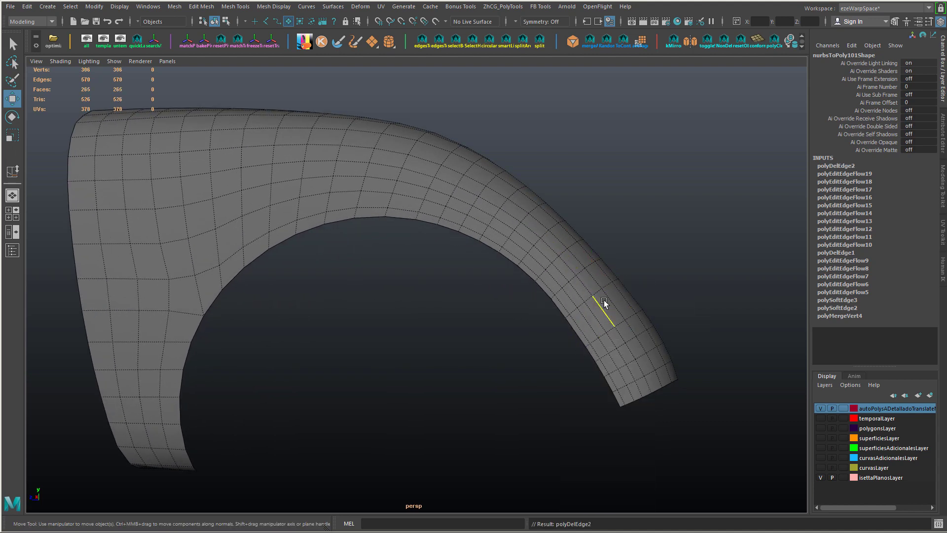
- Even out the crosswise edge loops around the fender's narrow end with Edit Edge Flow
double_click(623, 323)
key("g")
double_click(604, 302)
key("g")
double_click(640, 352)
key("g")
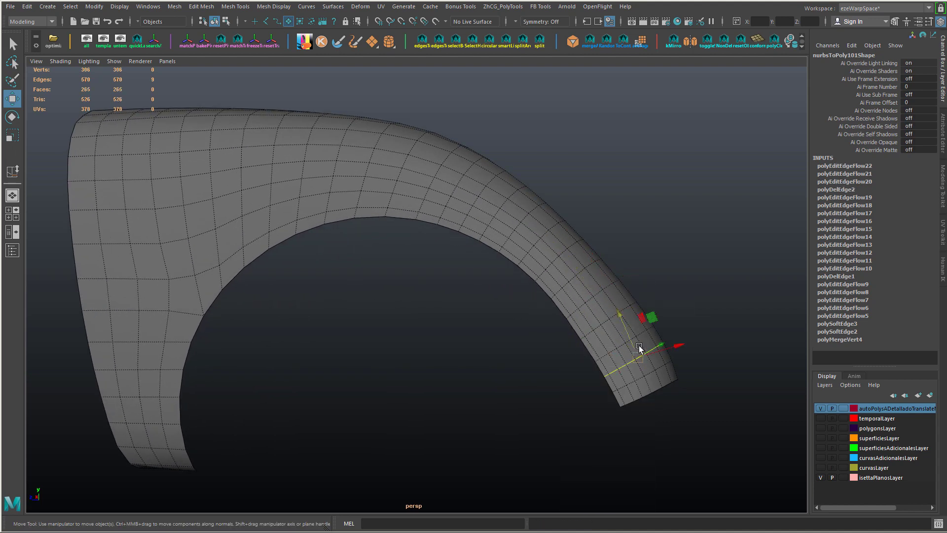
key("g")
double_click(650, 373)
key("g")
double_click(652, 353)
key("g")
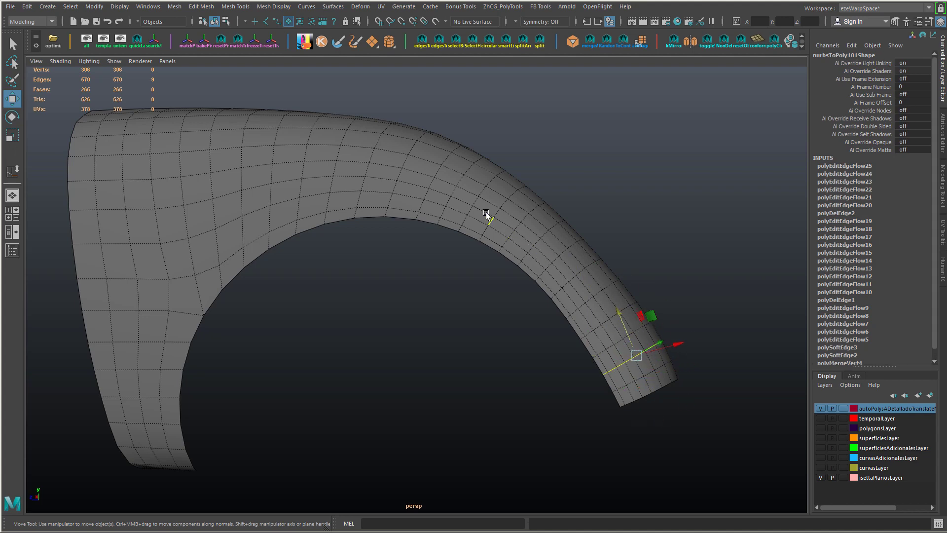
- Inspect the vertices along the fender's border in vertex mode
left_click_drag(206, 349, 336, 261, "alt")
right_click_drag(317, 238, 265, 233)
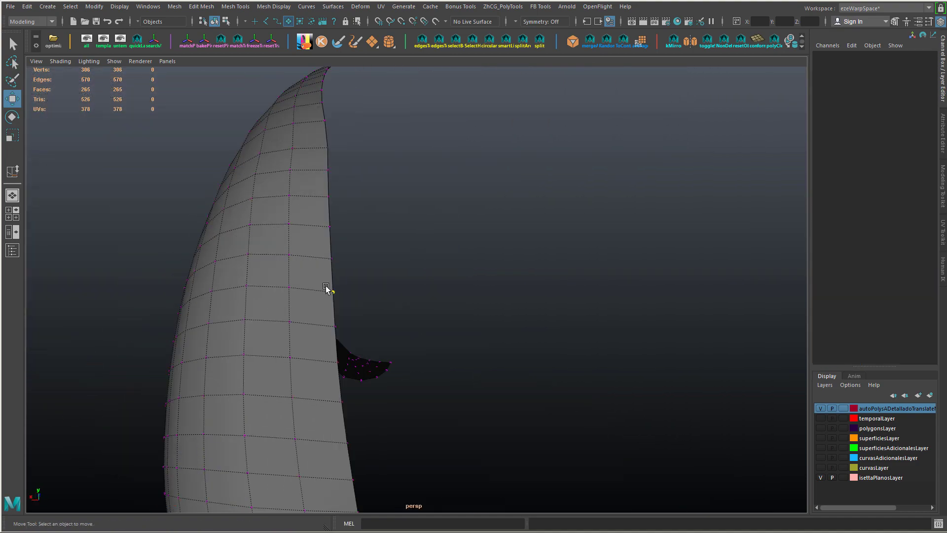
left_click_drag(324, 284, 439, 327)
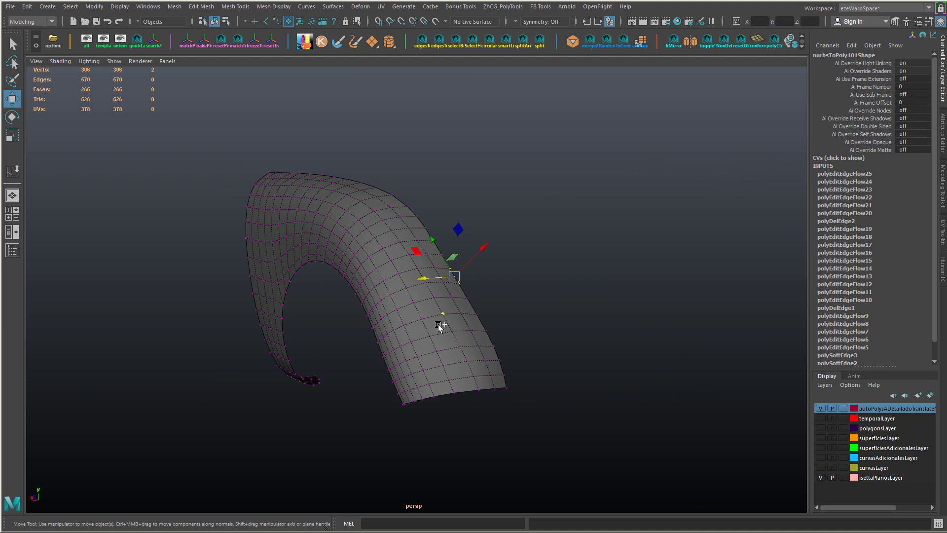
- Return the fender to object mode and save the scene as bmwIsetta0031.ma
key("F8")
left_click(10, 6)
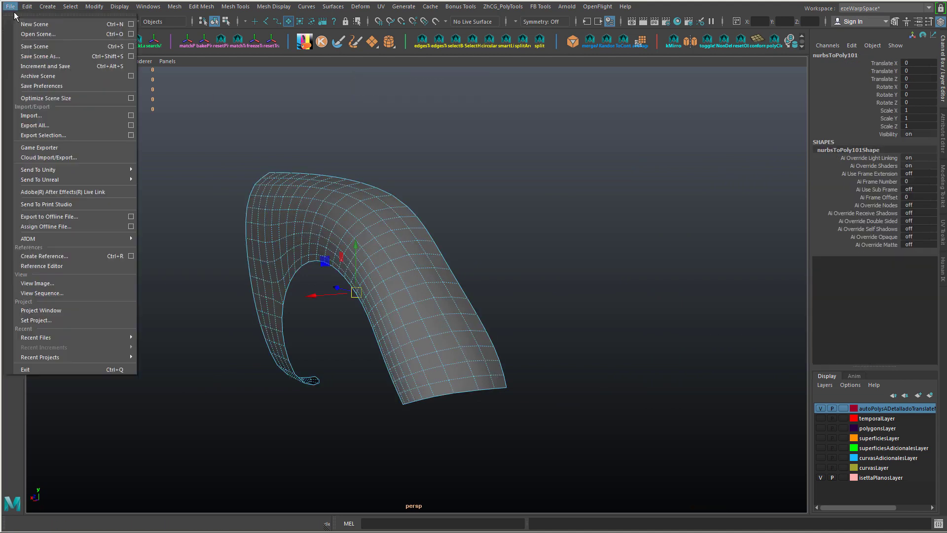
left_click(30, 47)
left_click(288, 407)
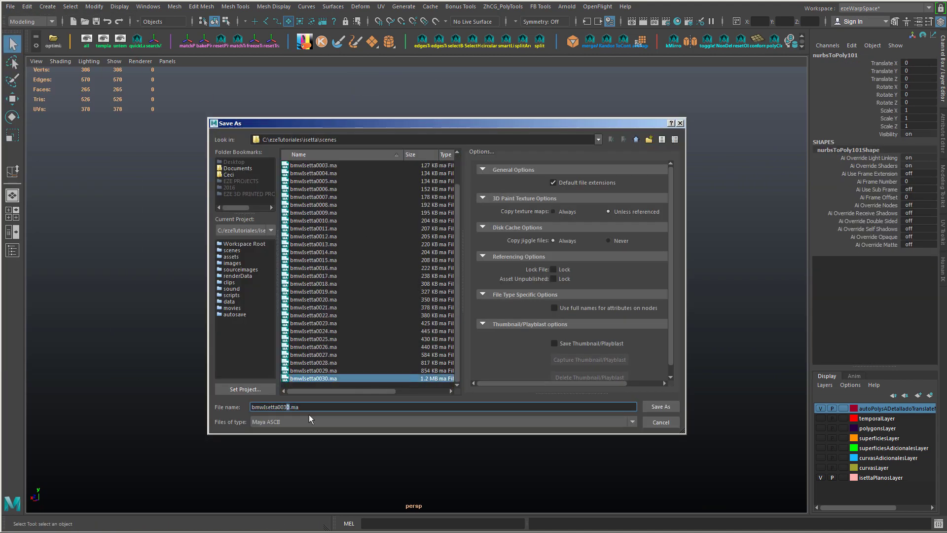
type("1")
key("Return")
- Show the hidden car parts again and display the model in the four-view layout
key("shift+h")
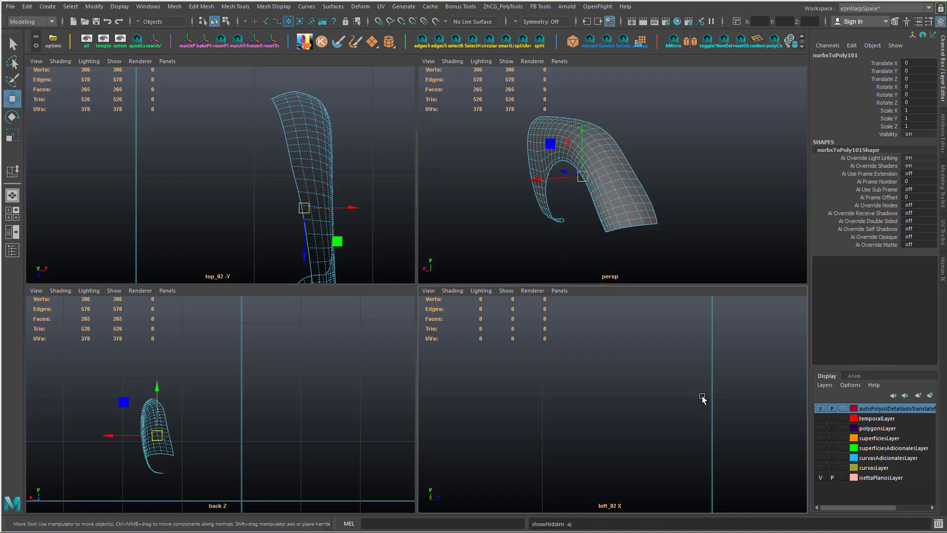
key("ctrl+shift+h")
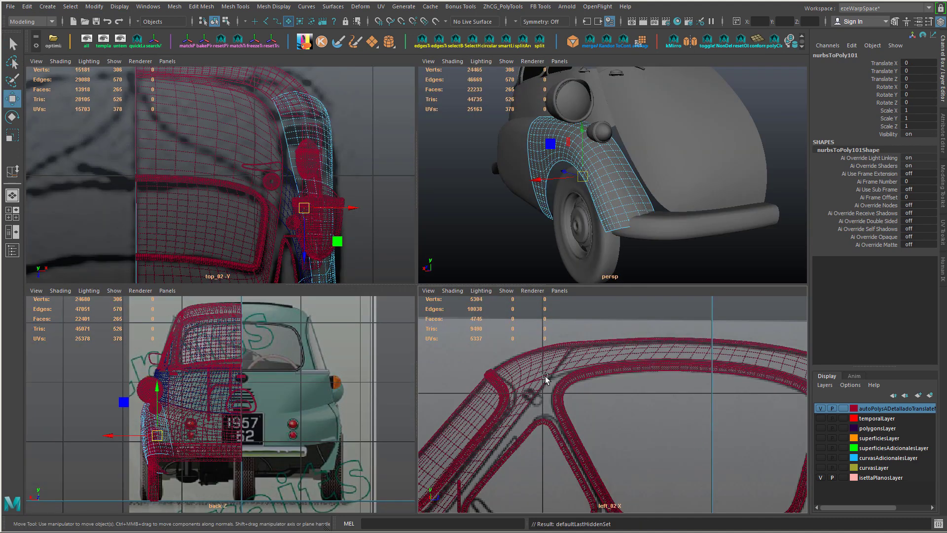
scroll(634, 365, "down", 5)
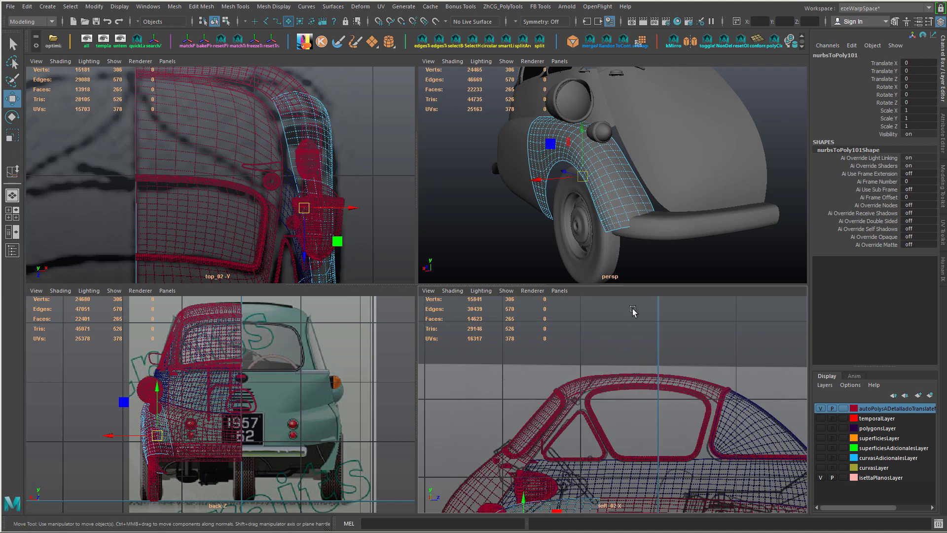
- Select the four lower side patches behind the front fender, with wireframe on shaded in the maximized perspective view
left_click_drag(517, 173, 568, 207, "alt")
left_click(506, 159)
left_click(516, 193, "shift")
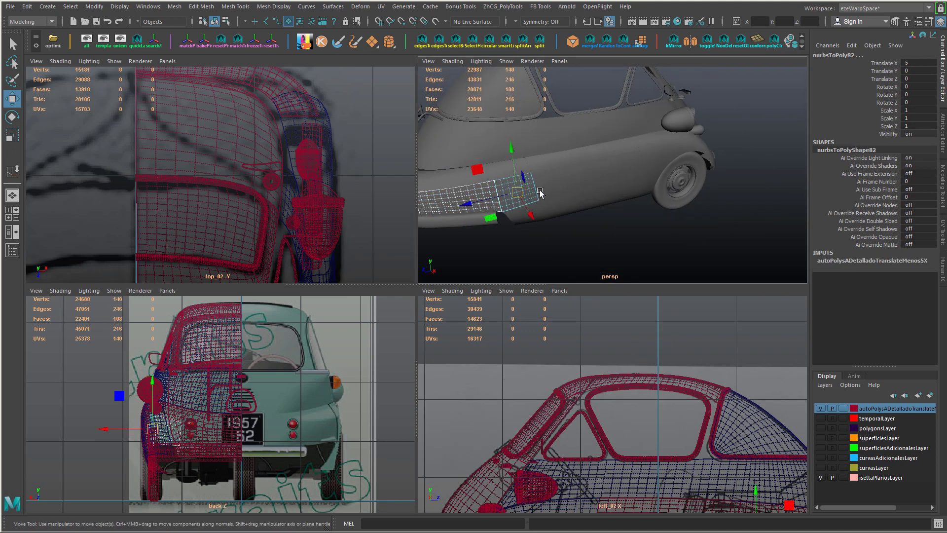
left_click(574, 187, "shift")
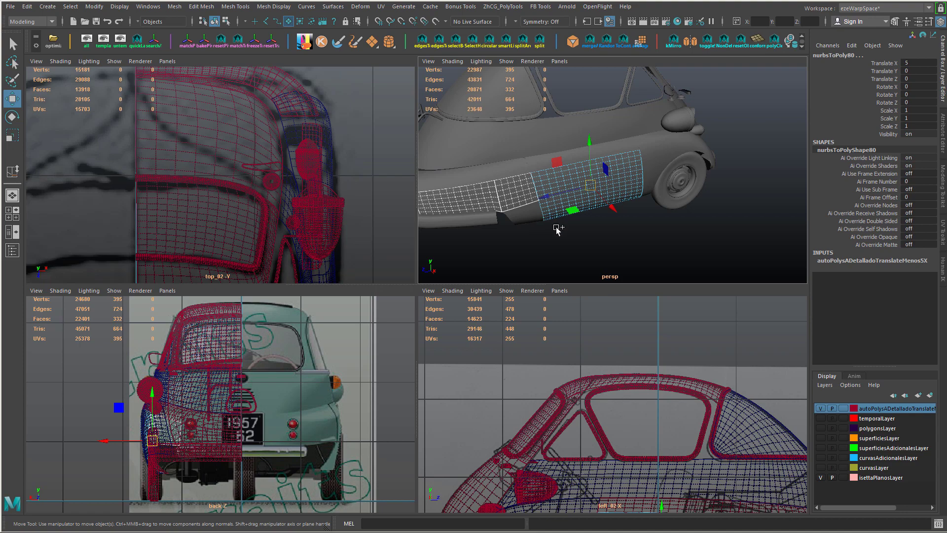
key("alt+5")
key("space")
left_click_drag(481, 281, 589, 256, "alt")
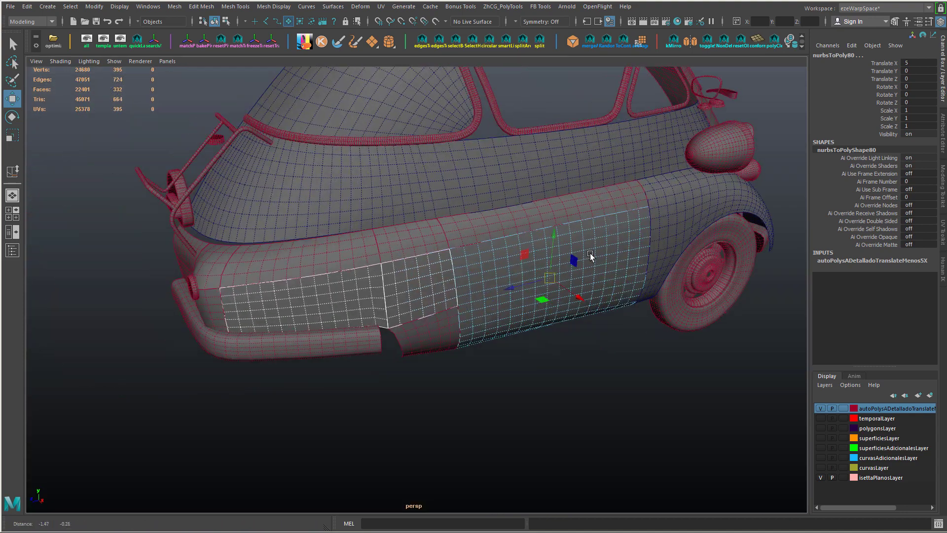
right_click_drag(351, 357, 433, 335, "alt")
left_click(433, 334, "shift")
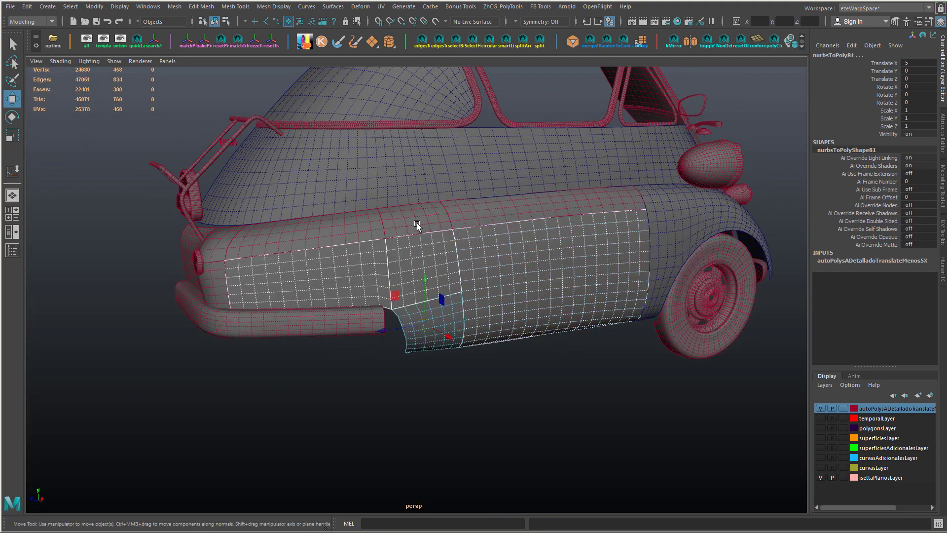
- Add the upper row of side patches and the merged front fender to the selection
left_click(417, 225, "shift")
left_click(221, 237, "shift")
left_click_drag(476, 255, 463, 251, "alt")
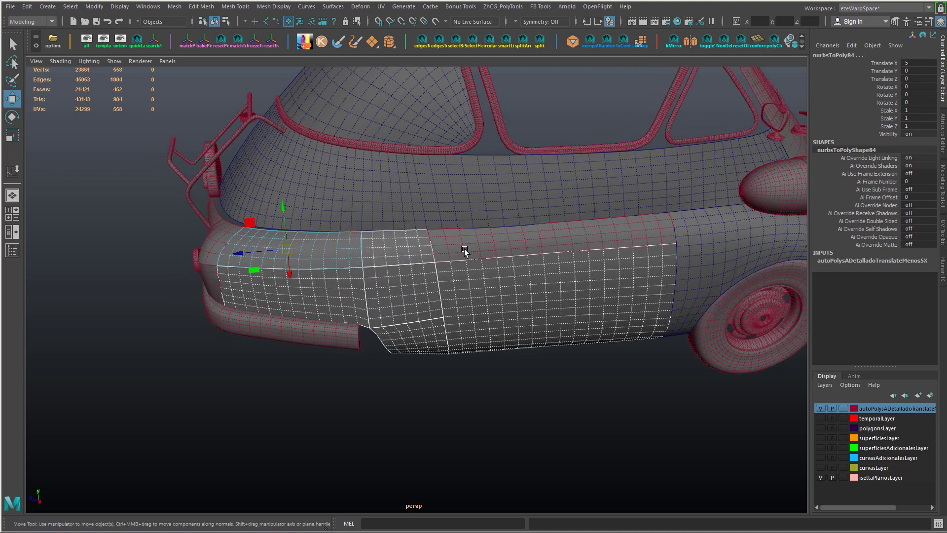
left_click(600, 245, "shift")
left_click(693, 225, "shift")
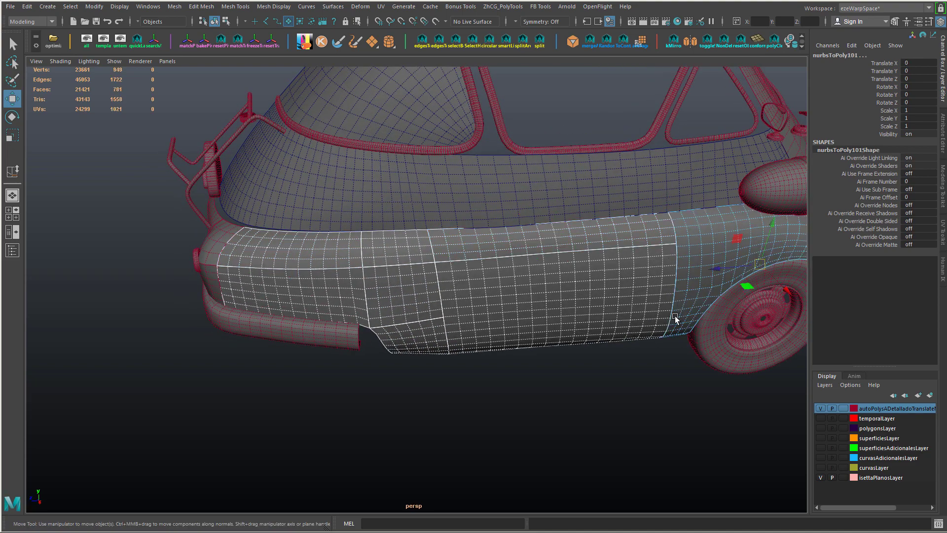
- Add the rear body patches around the tail light above the bumper to the selection
middle_click_drag(421, 289, 589, 298, "alt")
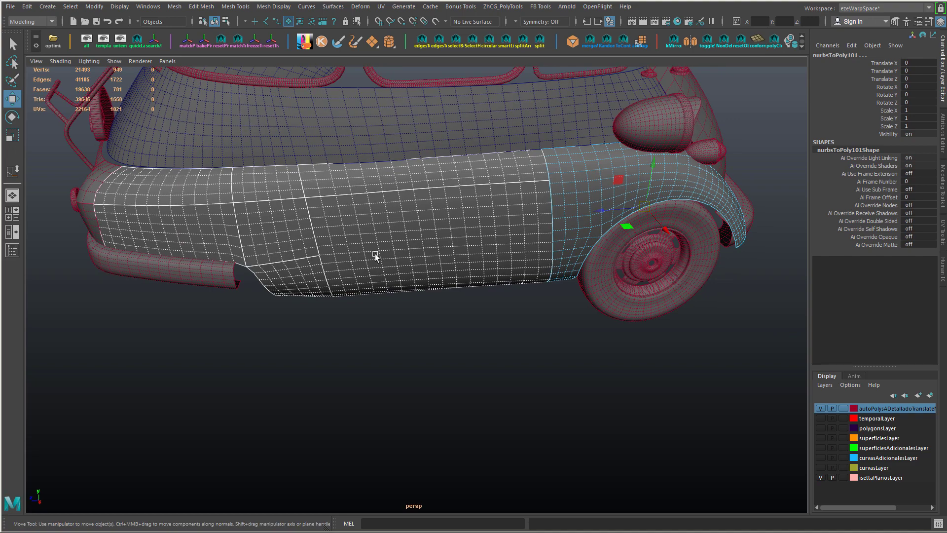
left_click_drag(374, 258, 416, 267, "alt")
left_click(399, 257)
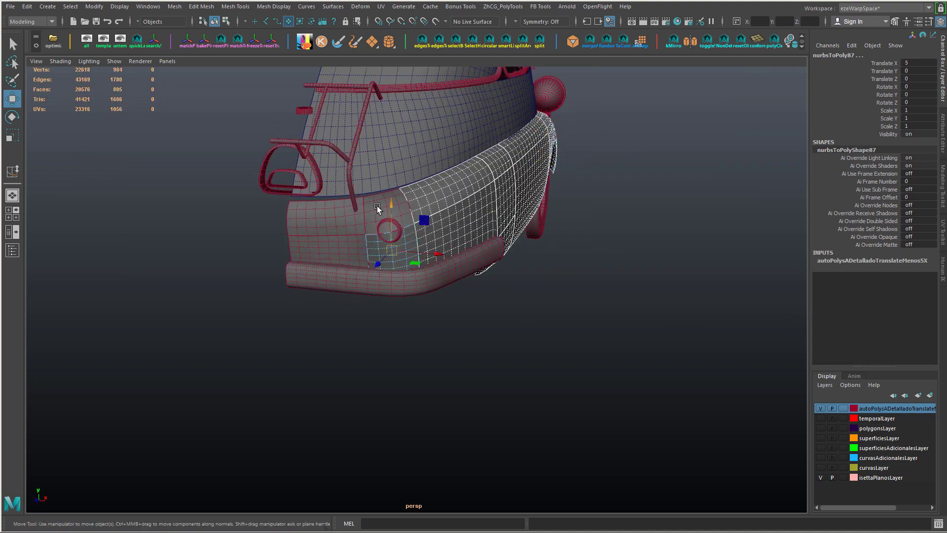
left_click(355, 261)
- Add the body panel below the side windows to the selection and hide all unselected objects
left_click_drag(375, 268, 553, 285, "alt")
middle_click_drag(552, 285, 446, 300, "alt")
scroll(454, 304, "down", 2)
left_click_drag(454, 305, 460, 240, "alt")
left_click(452, 207)
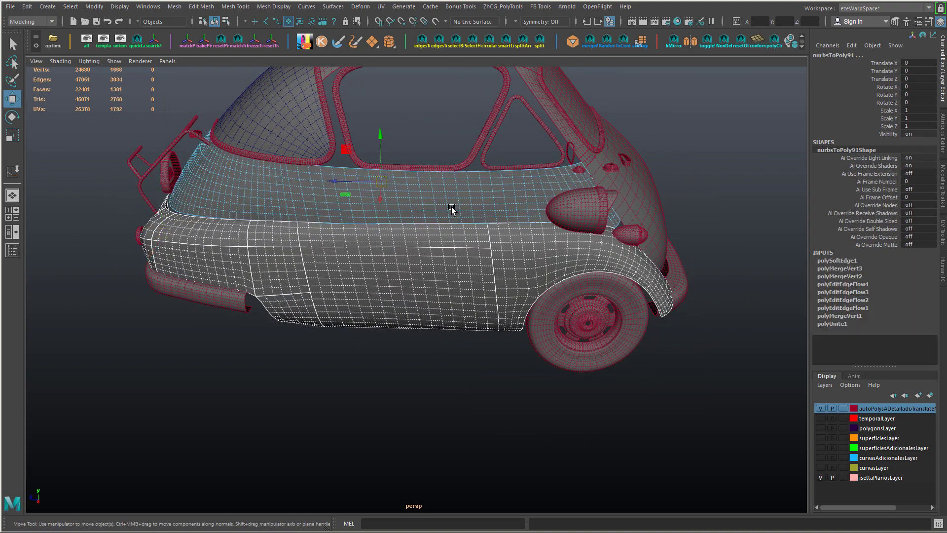
key("alt+h")
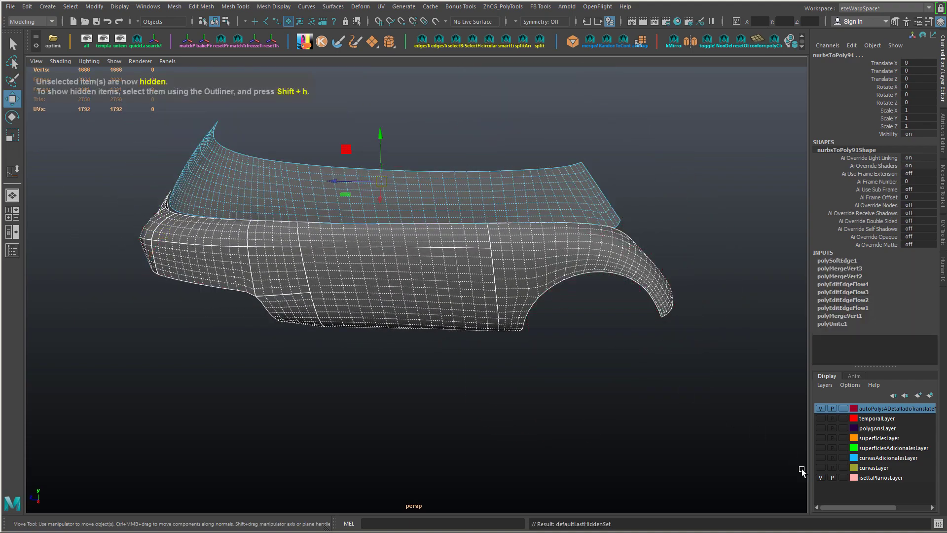
- Select all objects of isettaPlanosLayer and show the hidden reference image planes
left_click(888, 478)
right_click(887, 478)
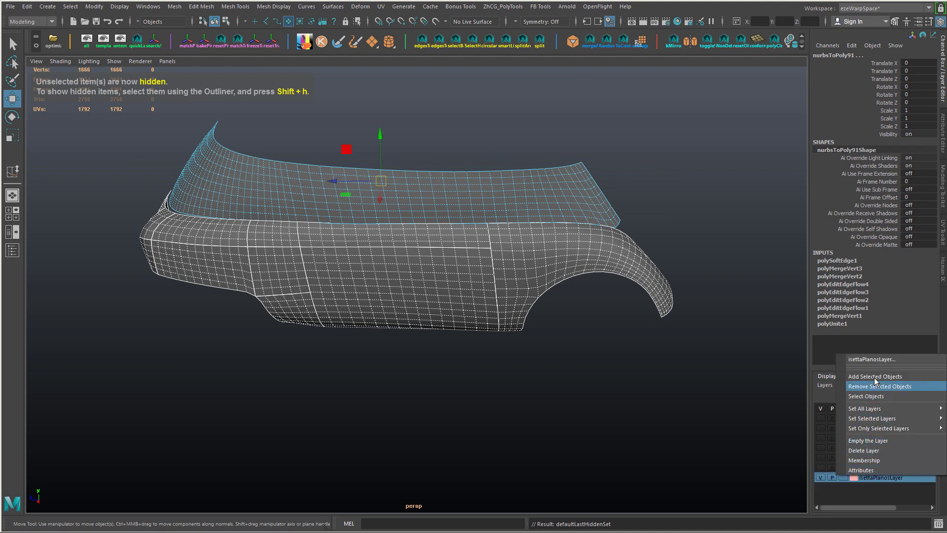
left_click(877, 400)
key("shift+h")
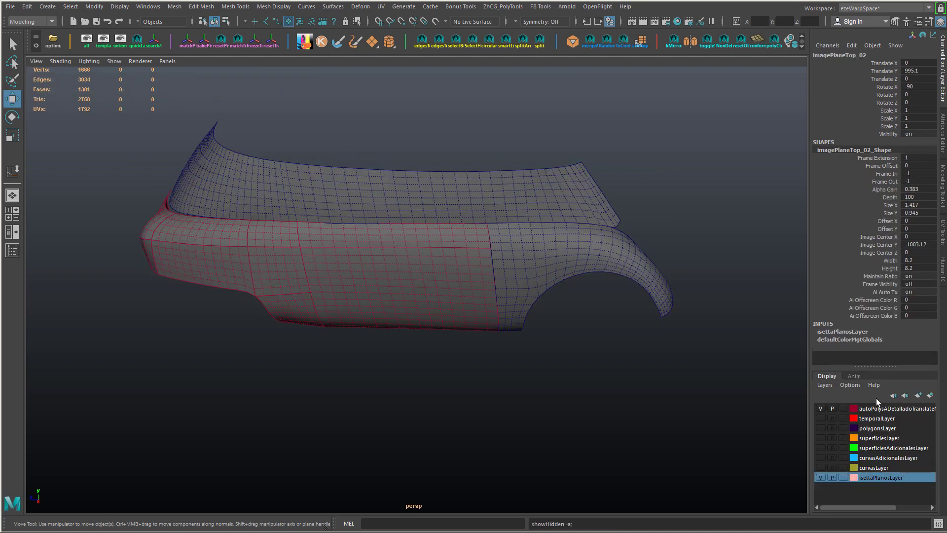
- Select all visible body panels in the four-view layout, add them to the autoPolysADetalladoTranslateMenosSX layer and deselect them
key("space")
key("4")
left_click_drag(447, 89, 826, 258)
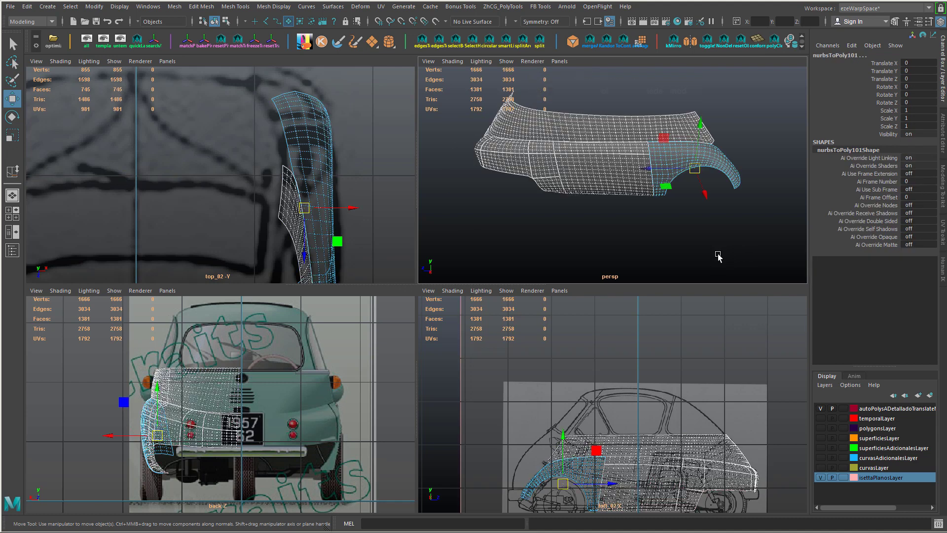
right_click(900, 413)
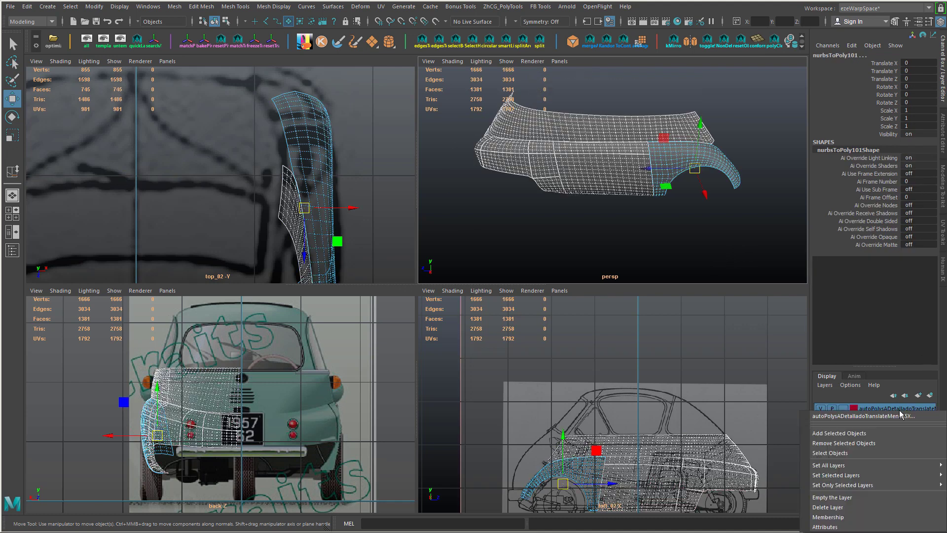
left_click(859, 434)
left_click(656, 252)
left_click_drag(626, 257, 661, 249, "alt")
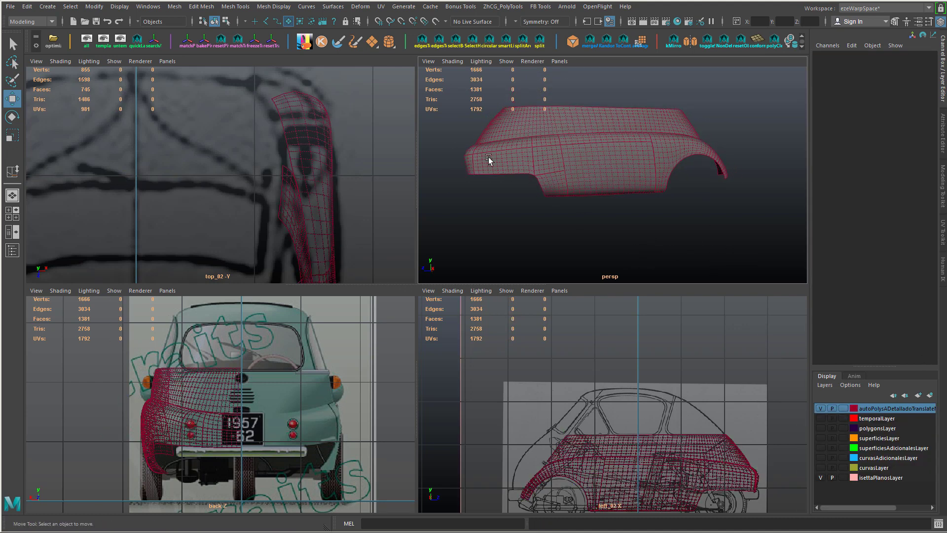
- Select all the body panels, frame them in every view and exclude the panel below the side windows
left_click_drag(457, 99, 765, 253)
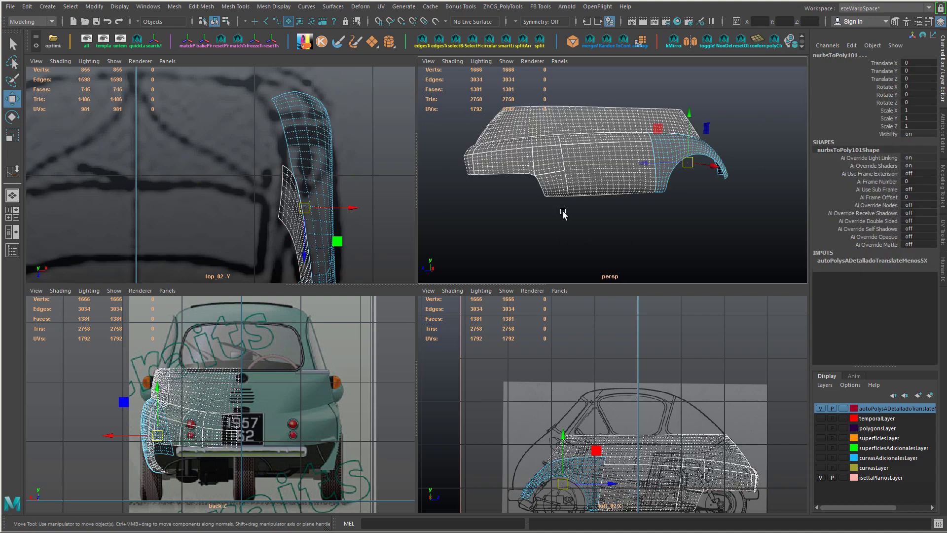
key("shift+f")
left_click(620, 143, "shift")
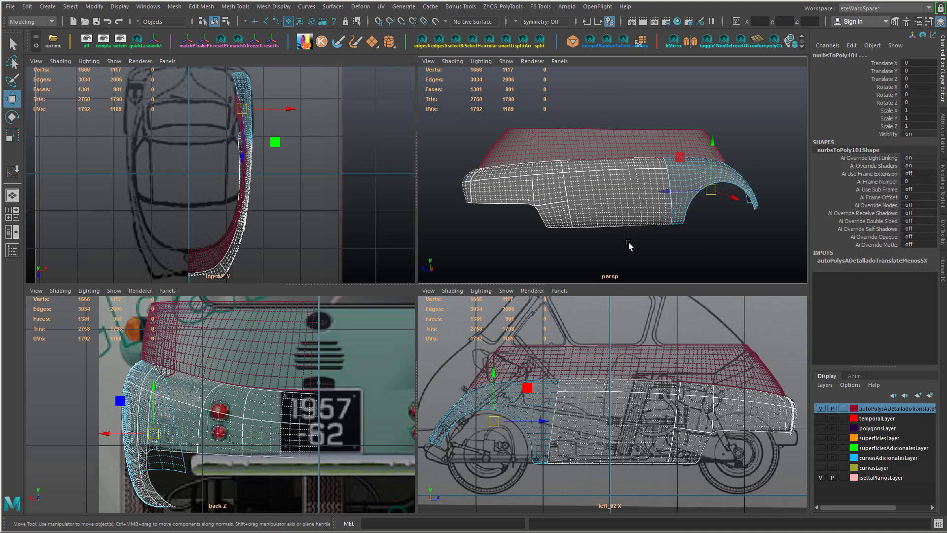
- Combine the selected rear, side and front fender panels of the lower body into one mesh and select it
right_click_drag(629, 243, 629, 253, "shift")
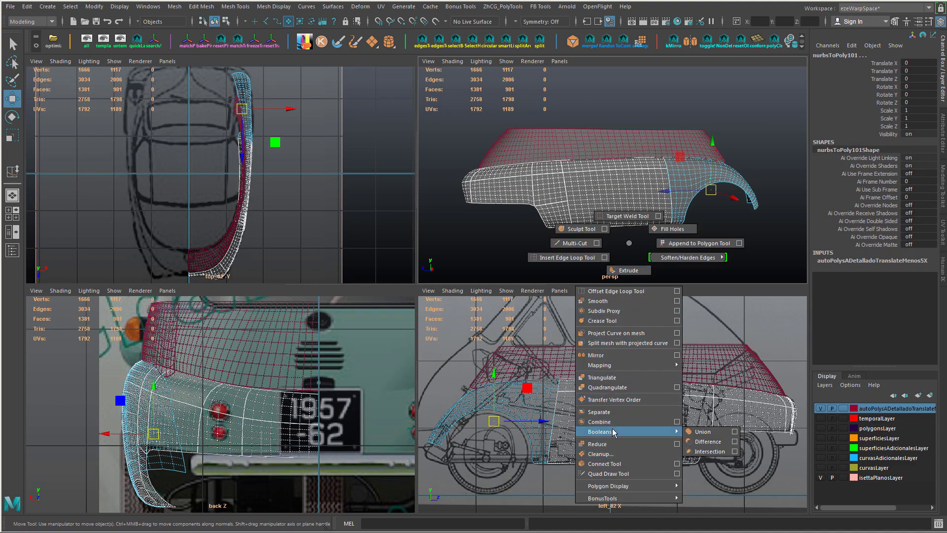
right_click_drag(629, 245, 628, 197, "shift")
left_click(627, 108)
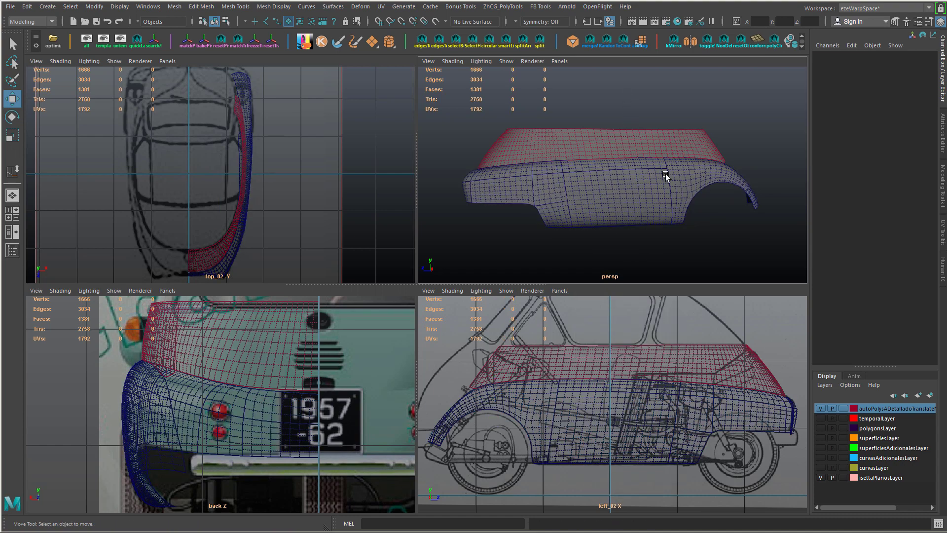
left_click(627, 193)
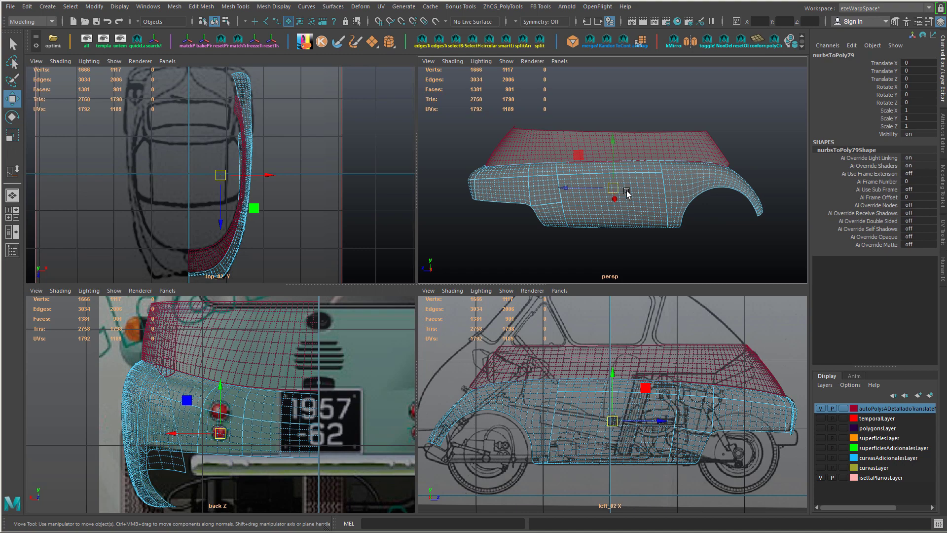
- Merge all vertices of the combined lower body mesh with a distance threshold of 0.01 and return to object mode
key("g")
scroll(606, 178, "up", 5)
left_click(858, 260)
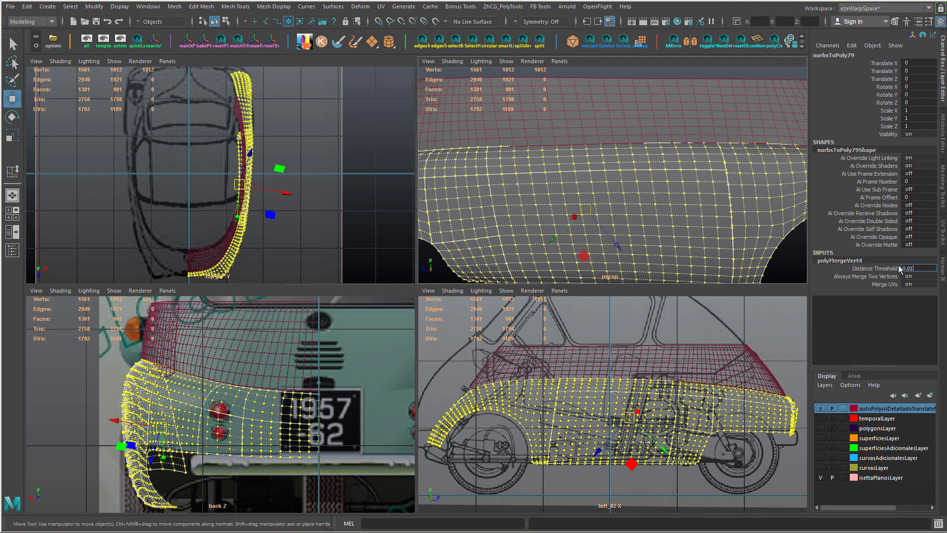
scroll(638, 186, "down", 3)
left_click_drag(516, 156, 576, 204, "alt")
scroll(577, 204, "down", 3)
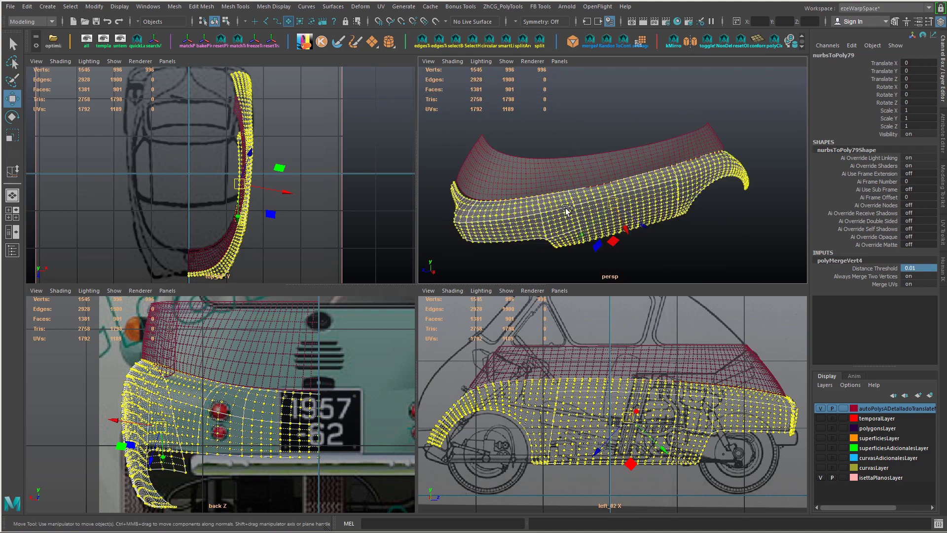
right_click_drag(566, 207, 586, 168)
left_click(586, 136)
left_click(592, 210)
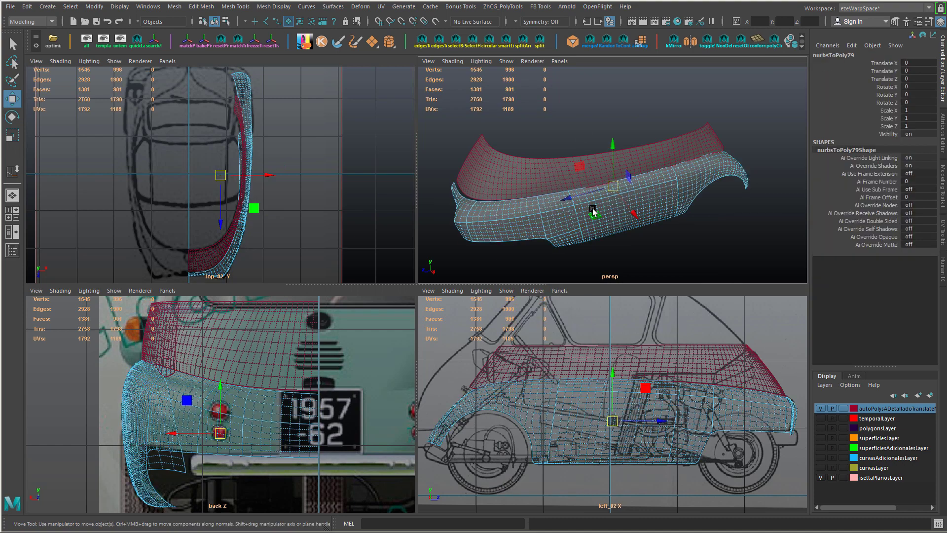
- Soften the edges of the combined lower body mesh and add it to the autoPolysADetalladoTranslateMenosSX layer
right_click_drag(593, 210, 672, 211, "shift")
left_click(652, 115)
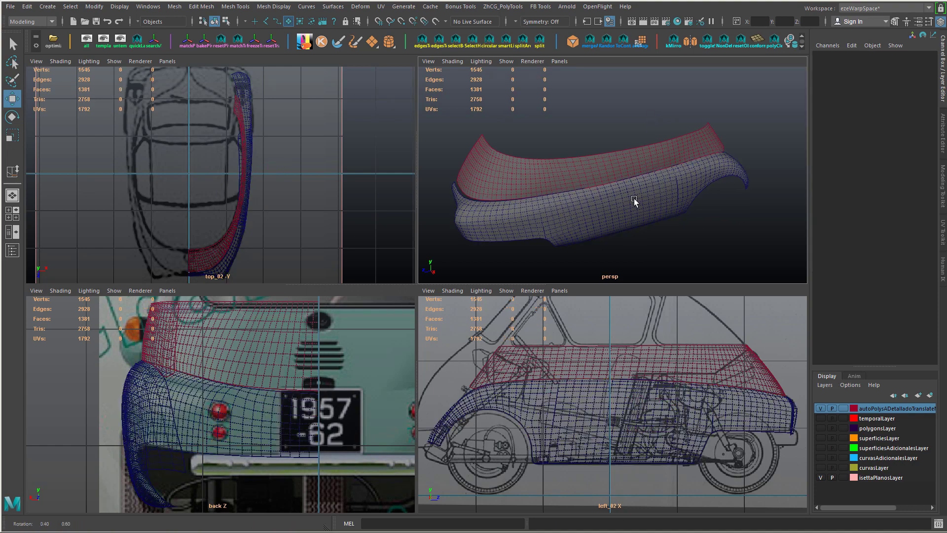
left_click_drag(634, 200, 658, 193, "alt")
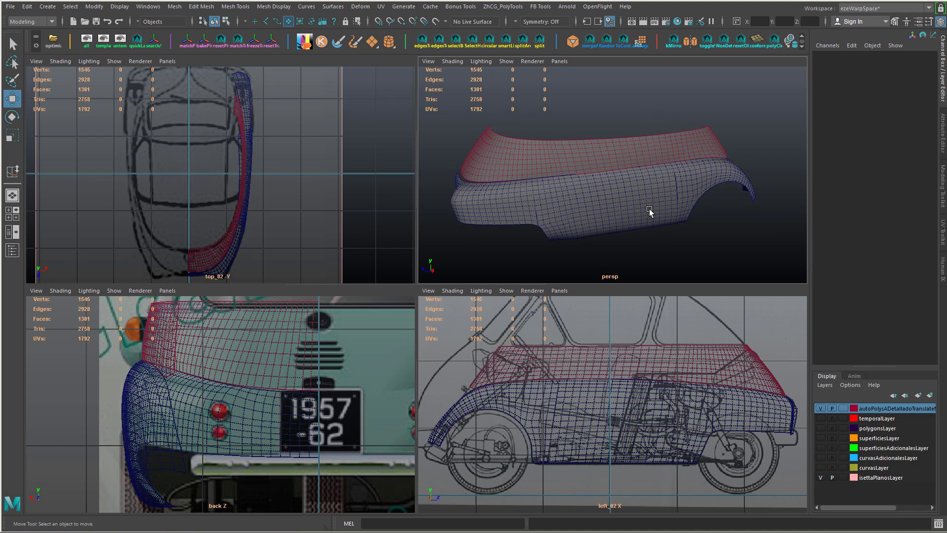
left_click(649, 212)
right_click(884, 410)
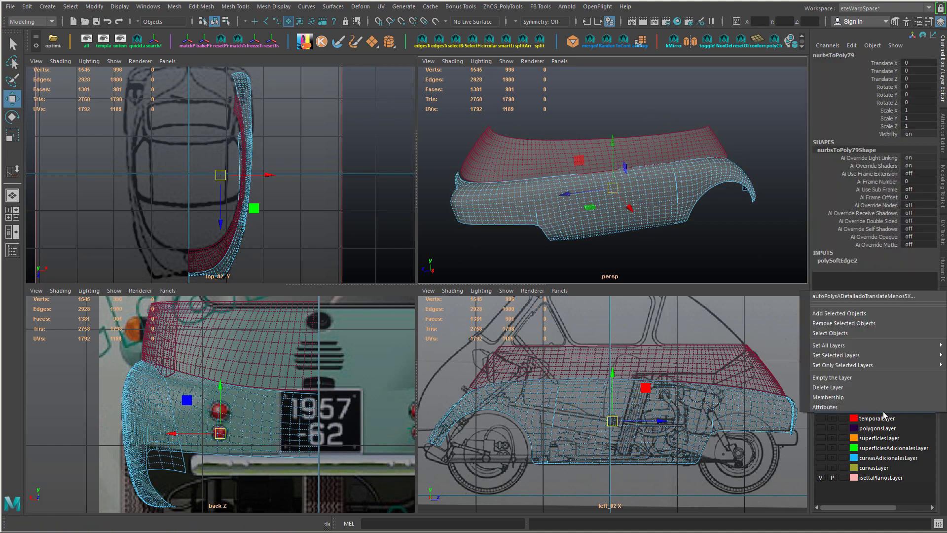
left_click(838, 314)
left_click(670, 257)
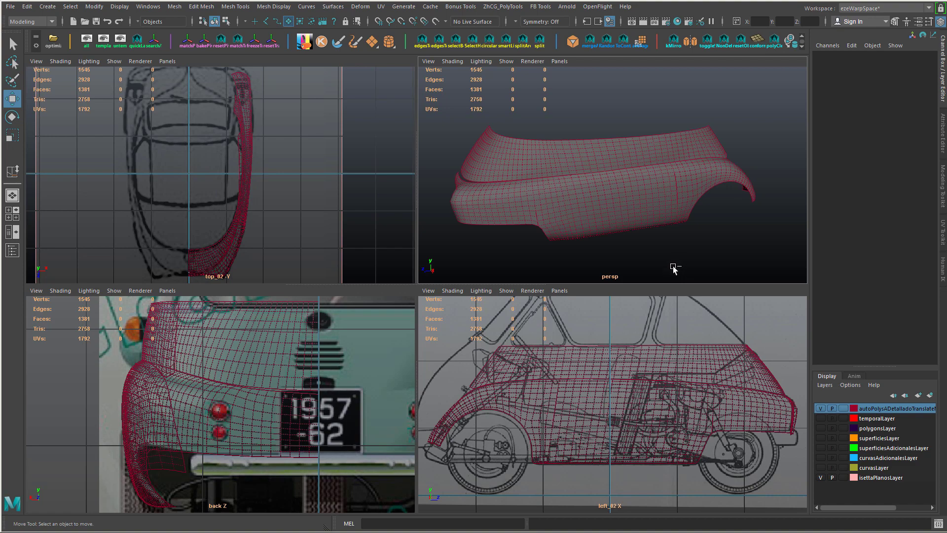
- Examine the vertical seams of the lower body mesh at the front fender and above the rear wheel cutout
left_click_drag(650, 252, 630, 209, "alt")
left_click(629, 220)
right_click_drag(628, 221, 676, 239, "alt")
left_click_drag(676, 239, 698, 208, "alt")
right_click_drag(698, 207, 653, 209, "alt")
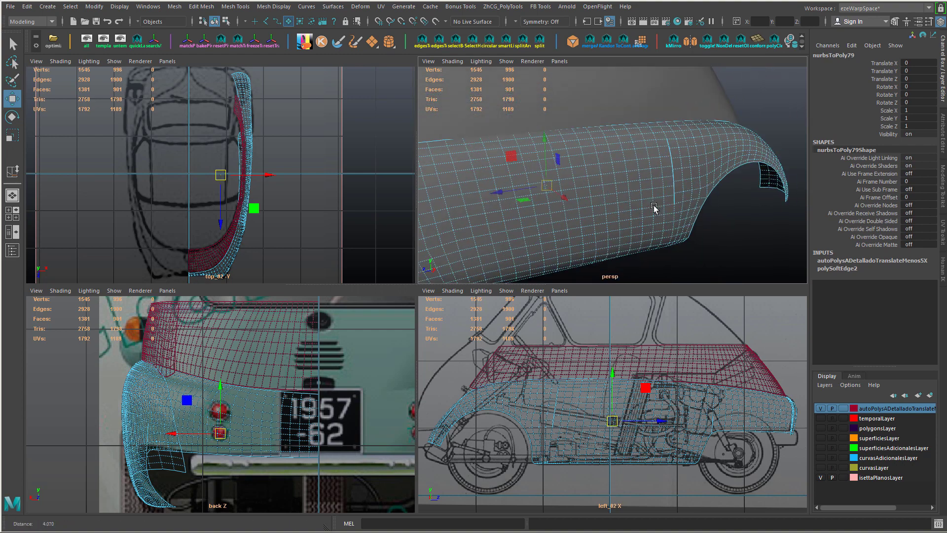
left_click_drag(653, 209, 681, 203, "alt")
middle_click_drag(680, 203, 760, 203, "alt")
left_click_drag(607, 209, 591, 197, "alt")
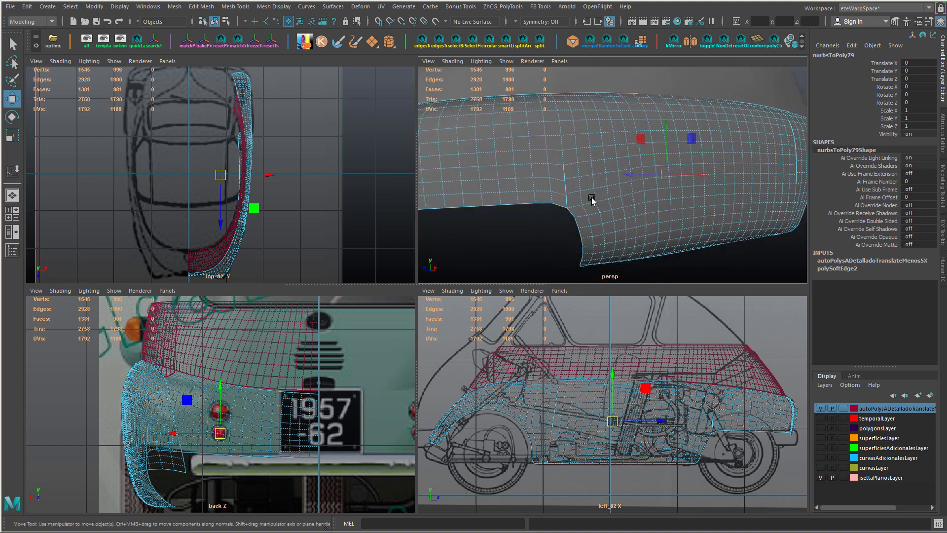
- Merge the unjoined vertices on the vertical seam above the rear wheel cutout
right_click_drag(602, 199, 562, 179)
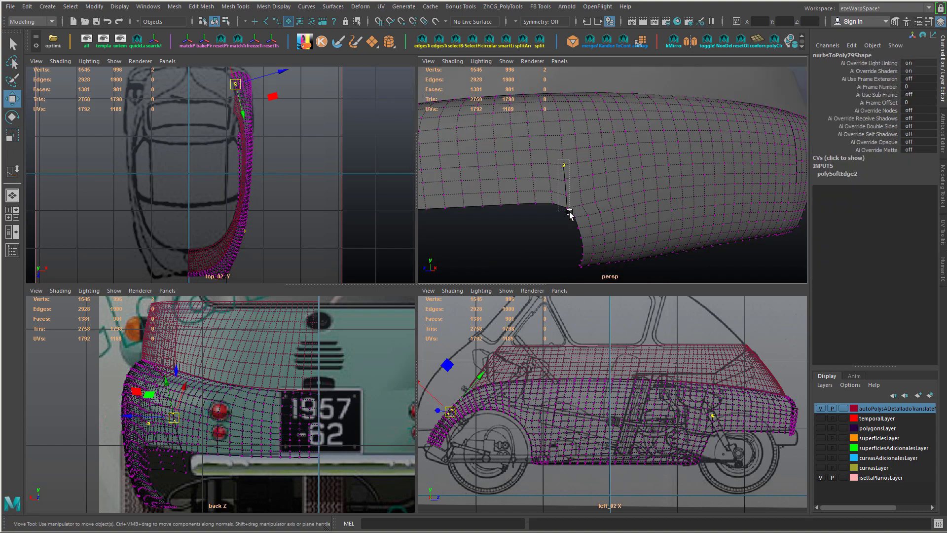
left_click_drag(570, 213, 571, 216)
right_click_drag(600, 224, 616, 240, "alt")
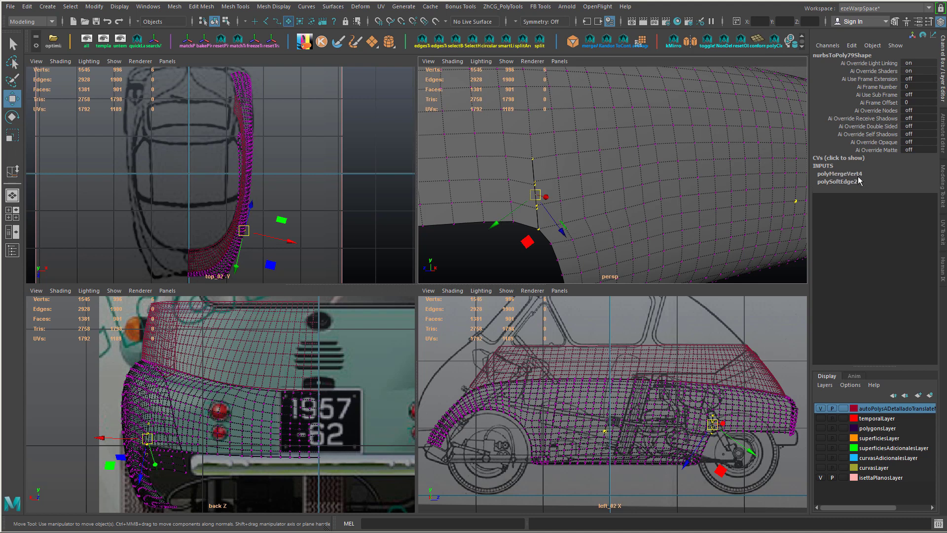
left_click(857, 174)
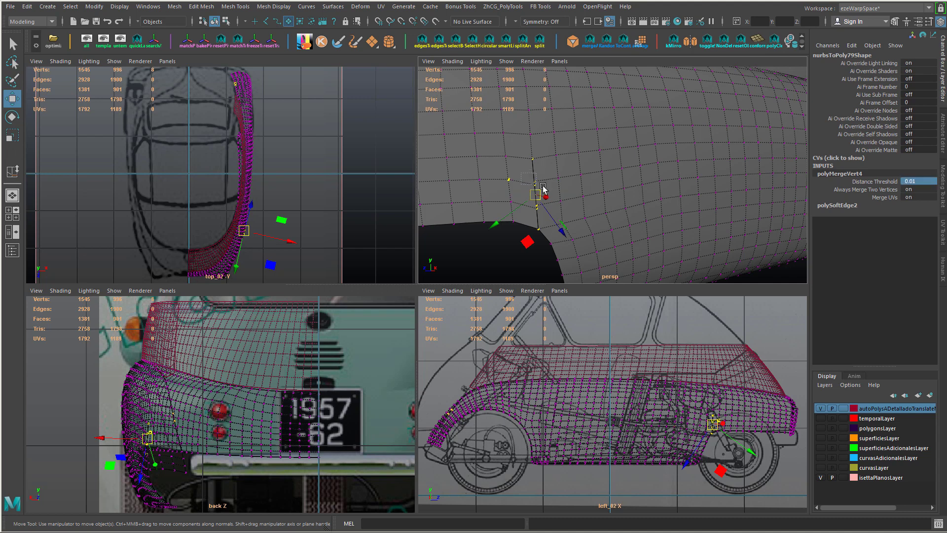
left_click_drag(542, 187, 557, 186)
right_click_drag(557, 185, 636, 351, "shift")
- Delete the surplus horizontal edge loop running from the rear of the body to the front fender seam
mouse_move(620, 223)
left_mouse_down("alt")
mouse_move(630, 214)
mouse_move(529, 218)
mouse_move(635, 222)
left_mouse_up("alt")
left_click(635, 219)
double_click(633, 204)
key("f")
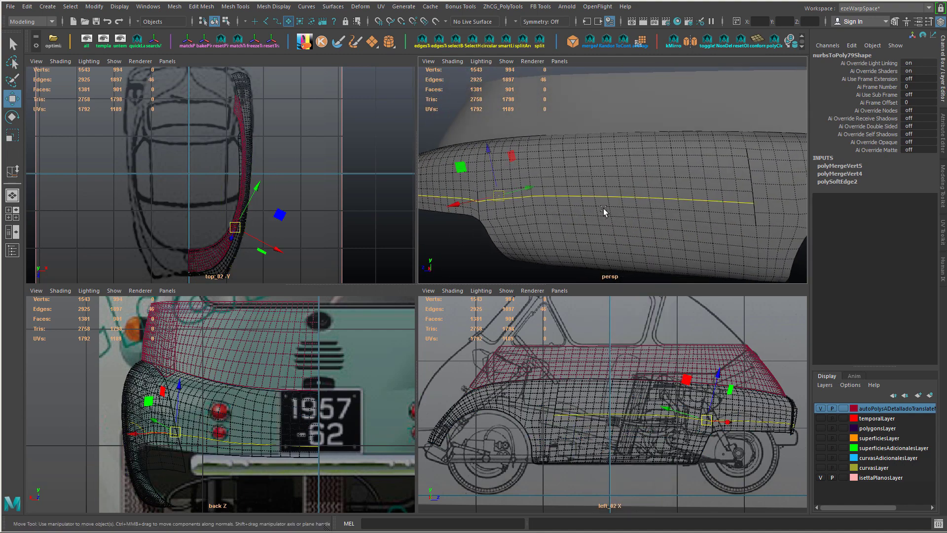
left_click_drag(683, 192, 669, 227, "alt")
right_click_drag(669, 228, 634, 241, "shift")
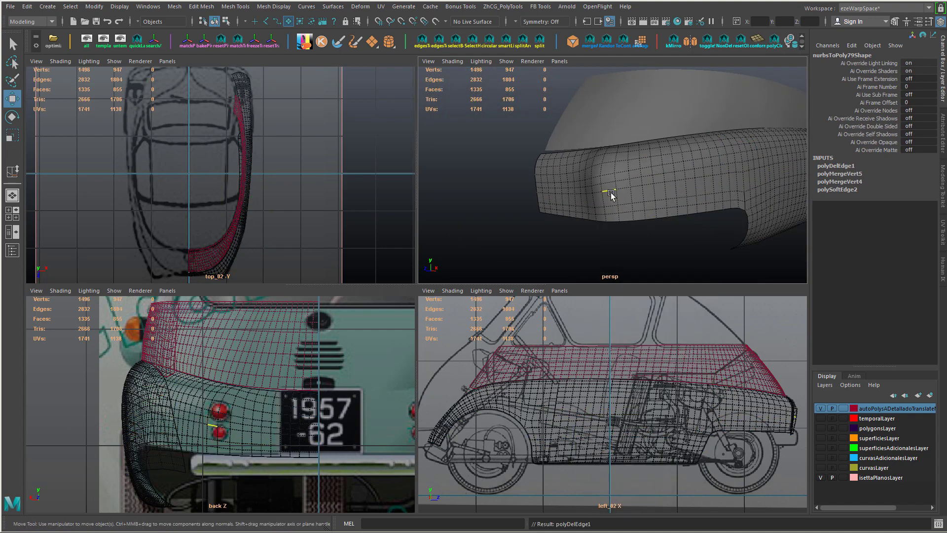
- Even out the edge flow of the horizontal edge loops above and below the deleted loop
double_click(610, 194)
key("g")
double_click(612, 207)
key("g")
double_click(612, 190)
key("g")
key("g")
left_click(611, 177)
double_click(611, 176)
key("g")
left_click_drag(626, 210, 585, 233, "alt")
double_click(596, 190)
double_click(597, 182)
key("g")
double_click(597, 175)
- Try to move a single vertex on the seam above the rear wheel cutout
left_click_drag(607, 199, 657, 226, "alt")
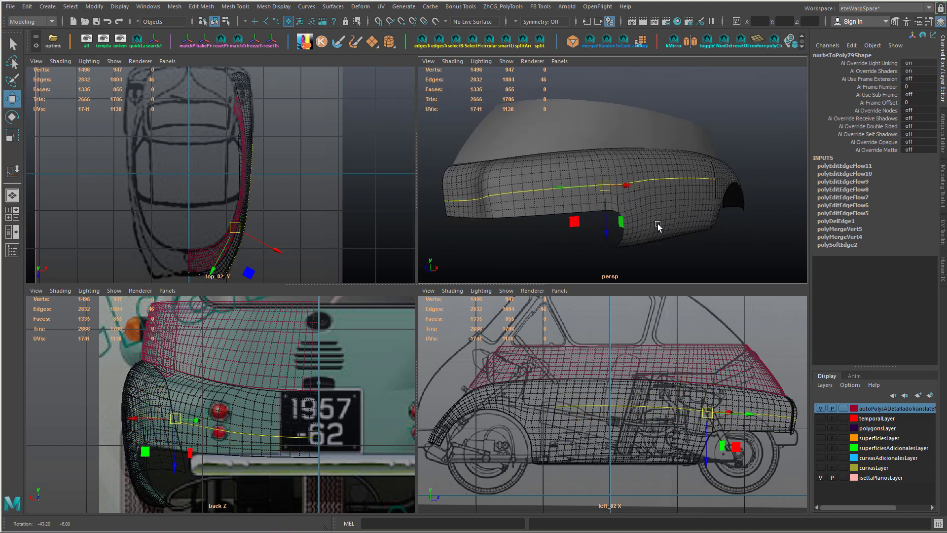
right_click_drag(657, 226, 690, 246, "alt")
middle_click_drag(690, 247, 602, 218, "alt")
right_click_drag(602, 217, 617, 237, "alt")
right_click_drag(567, 240, 526, 244)
left_click(524, 242)
left_click_drag(524, 247, 517, 232)
left_click(523, 216)
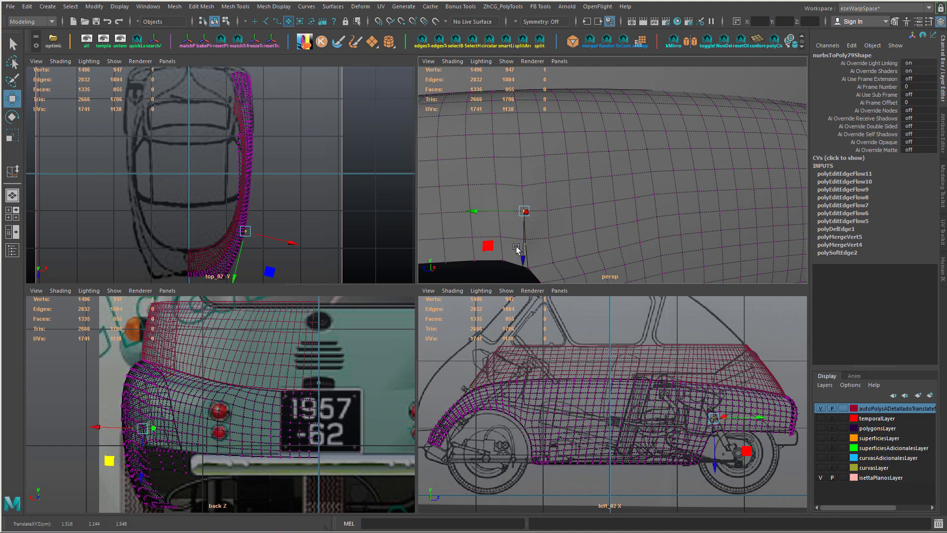
key("ctrl+z")
- Reposition individual vertices along the seam above the rear wheel cutout to smooth the surrounding edges
middle_click_drag(510, 271, 559, 219, "alt")
left_click_drag(561, 232, 550, 243, "ctrl+shift")
left_click(572, 134)
left_click_drag(581, 155, 533, 158, "ctrl+shift")
left_click_drag(522, 160, 508, 175)
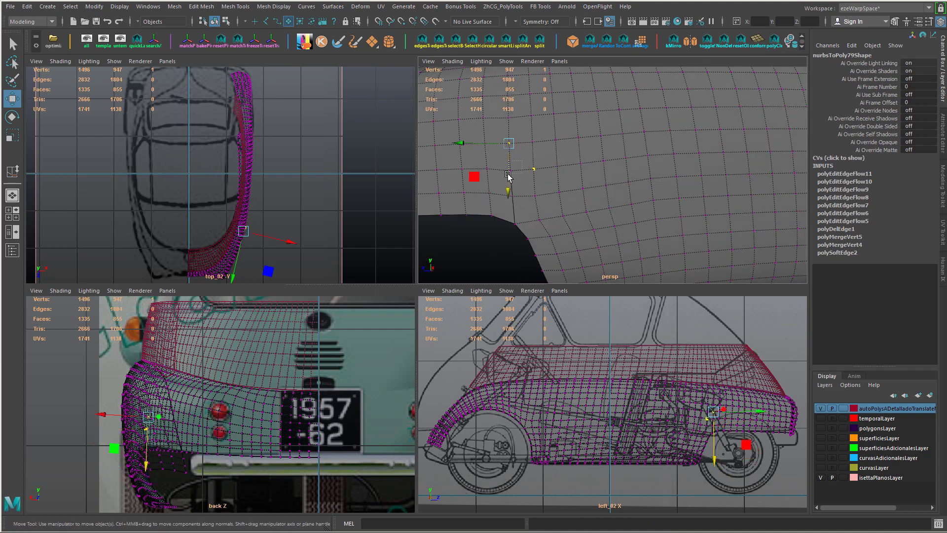
left_click_drag(510, 217, 511, 239, "alt")
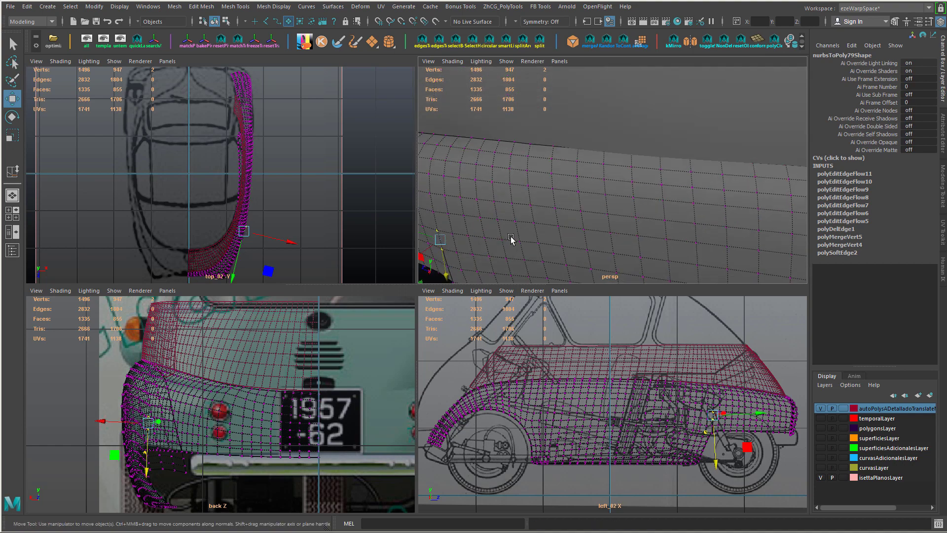
middle_click_drag(512, 239, 604, 244, "alt")
left_click_drag(604, 244, 568, 237, "alt")
left_click_drag(610, 214, 611, 224)
left_click(611, 140)
left_click_drag(612, 177, 612, 183)
left_click_drag(584, 219, 634, 217, "alt")
left_click(592, 193)
- Apply Edit Edge Flow to the horizontal side-body loops that end at the front fender seam
left_click_drag(723, 210, 644, 227, "alt")
key("F10")
double_click(546, 182)
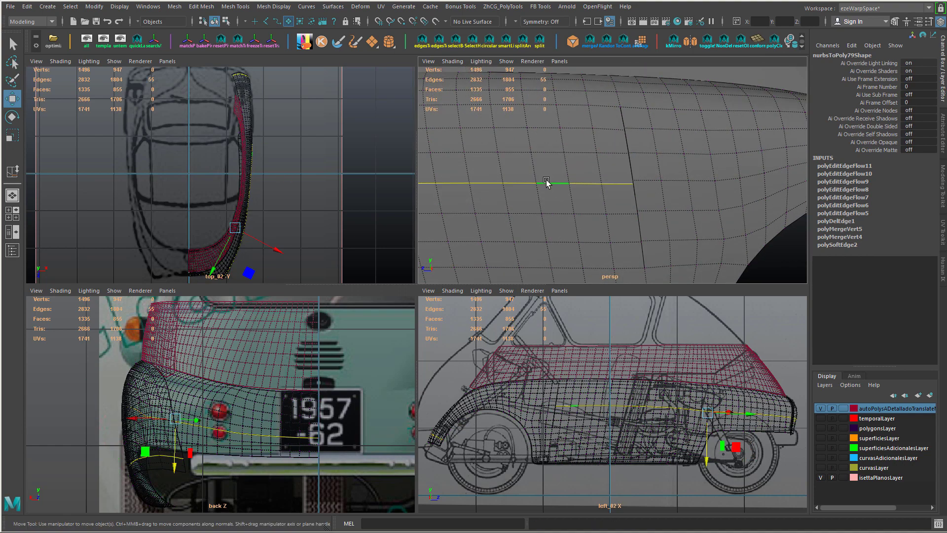
key("g")
double_click(585, 152)
key("g")
double_click(592, 130)
key("g")
- Apply Edit Edge Flow to the front fender loops at the seam and to a lower side-body loop
double_click(648, 181)
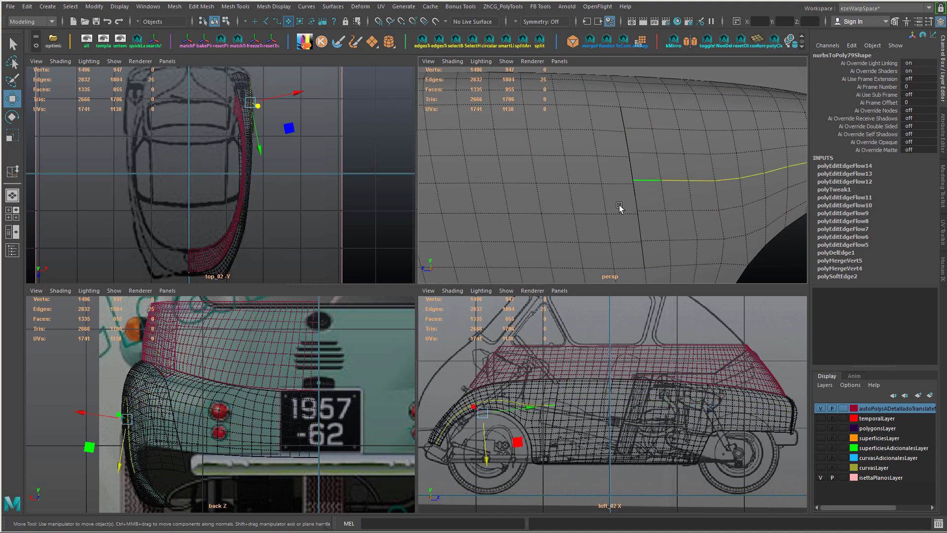
key("g")
double_click(683, 212)
scroll(715, 235, "down", 2)
double_click(644, 224)
key("g")
key("ctrl+z")
double_click(604, 226)
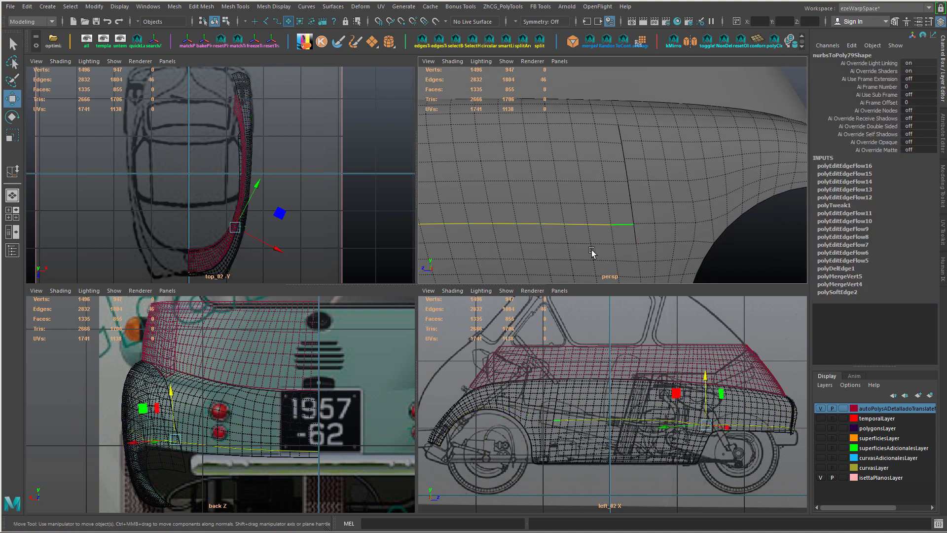
key("g")
- Try to merge a whole group of vertices along the front fender seam in one go
scroll(609, 197, "down", 3)
key("F9")
right_click_drag(615, 170, 654, 180, "alt")
left_click_drag(609, 143, 660, 211)
right_click_drag(660, 212, 662, 168, "shift")
key("F8")
right_click_drag(712, 247, 564, 217, "alt")
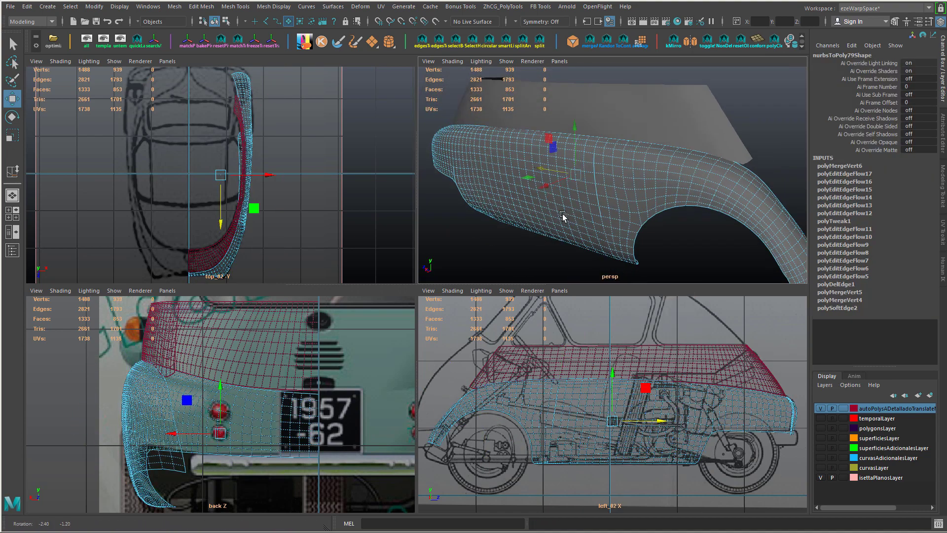
left_click_drag(564, 218, 644, 225, "alt")
key("ctrl+z")
- Merge the mismatched vertices along the front fender seam in small separate groups
right_click_drag(643, 225, 567, 195, "alt")
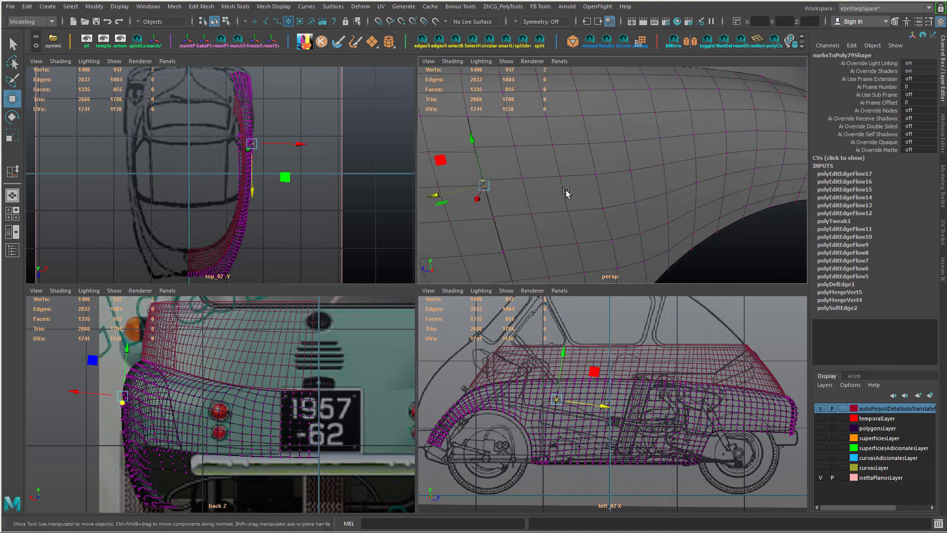
left_click_drag(549, 172, 589, 191)
key("g")
left_click_drag(545, 141, 566, 162)
key("g")
left_click_drag(558, 206, 582, 228)
key("g")
- Even out the edge flow of the horizontal loops crossing the merged part of the front fender seam
right_click_drag(611, 239, 534, 138, "alt")
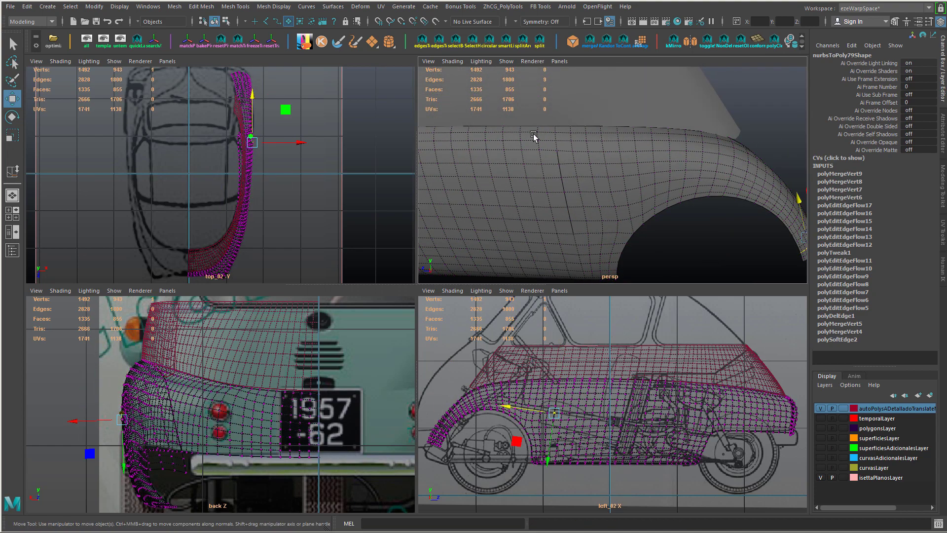
key("F10")
double_click(536, 151)
double_click(540, 165)
key("g")
double_click(553, 193)
double_click(557, 207)
key("g")
key("g")
- Merge the remaining pair of vertices lower down the front fender seam
right_click_drag(559, 207, 528, 207)
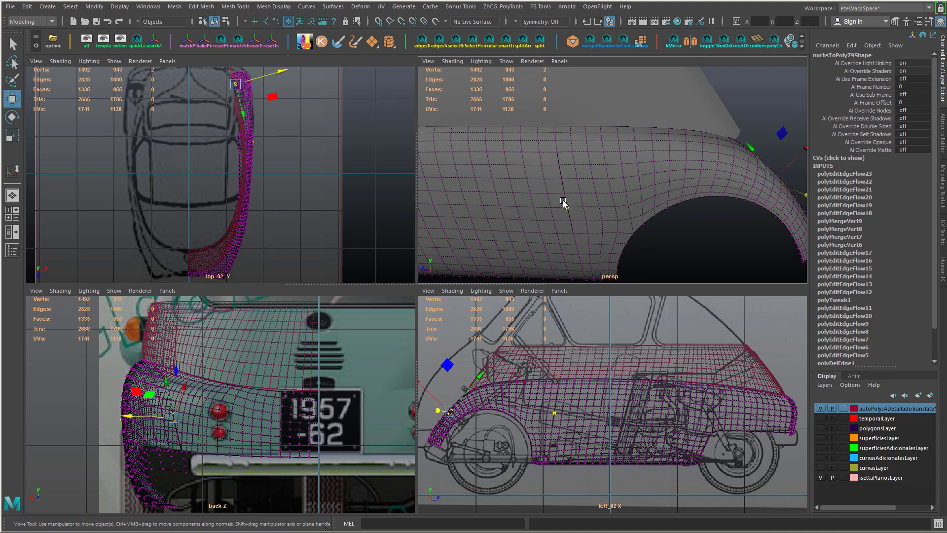
left_click_drag(560, 200, 575, 220)
key("g")
- Run a mesh cleanup on the lower body mesh and delete its construction history
right_click_drag(567, 225, 630, 179, "alt")
double_click(619, 204)
right_click_drag(630, 197, 602, 190, "alt")
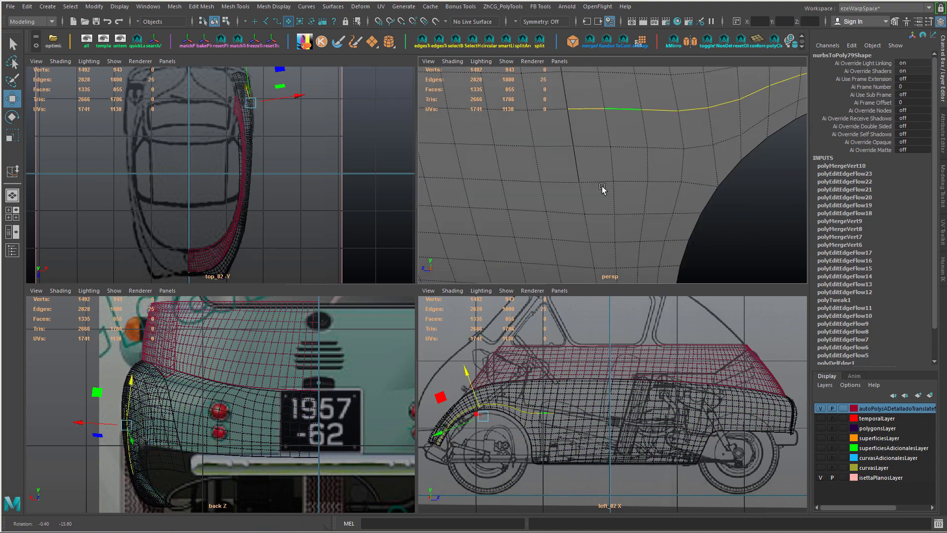
left_click_drag(603, 190, 542, 202, "alt")
right_click_drag(542, 202, 597, 144)
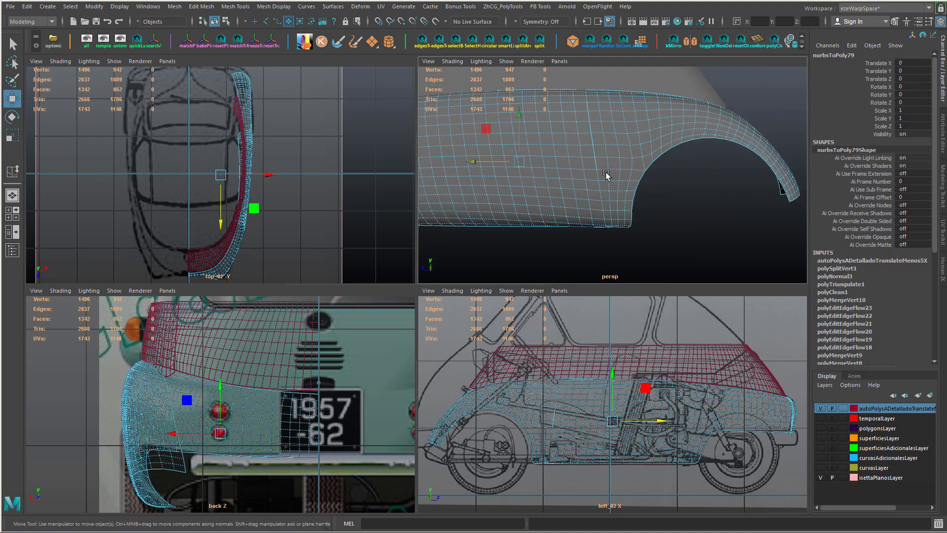
key("alt+shift+d")
- Delete the stray diagonal edges in the triangulated area near the upper edge of the rear panel
right_click_drag(600, 176, 543, 182, "alt")
left_click_drag(542, 183, 632, 196, "alt")
right_click_drag(523, 185, 564, 198, "alt")
left_click_drag(565, 199, 571, 181, "alt")
right_click_drag(548, 203, 548, 172)
left_click(522, 185)
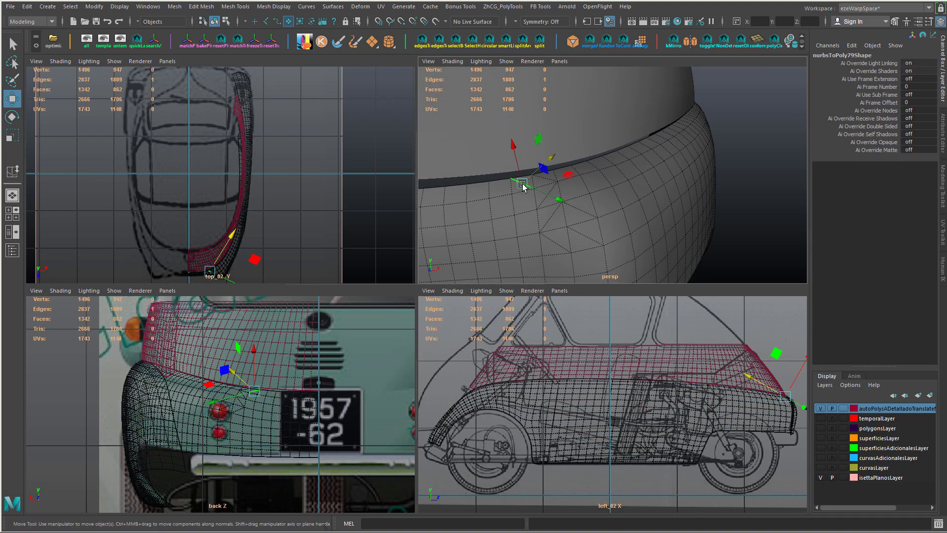
double_click(545, 184, "shift")
key("ctrl+z")
left_click(546, 196, "shift")
left_click(579, 209, "shift")
left_click(558, 240, "shift")
key("Delete")
- Return to object mode, deselect the mesh and examine the smoothness of the shaded lower body
left_click_drag(559, 240, 598, 215, "alt")
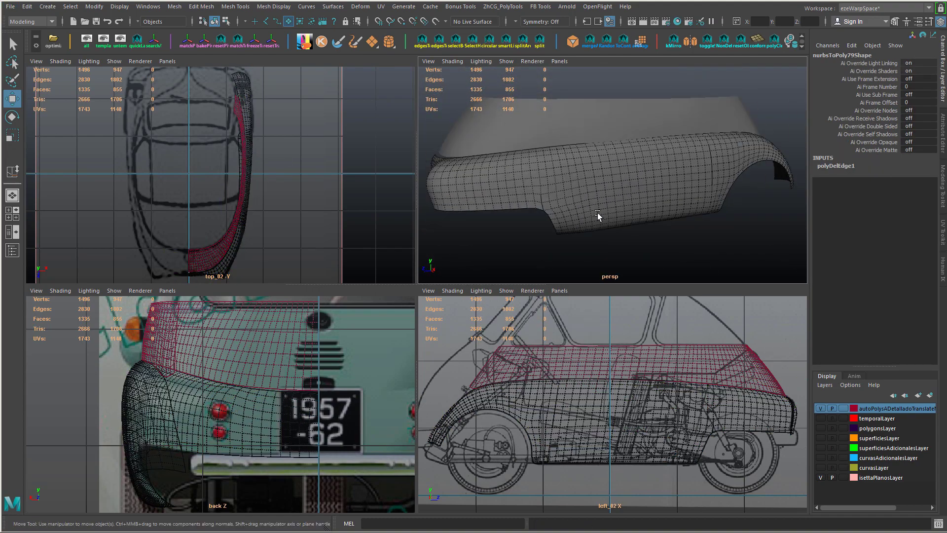
right_click_drag(600, 209, 633, 170)
left_click(618, 243)
right_click_drag(615, 243, 534, 241, "alt")
left_click_drag(487, 202, 656, 236, "alt")
right_click_drag(656, 236, 712, 242, "alt")
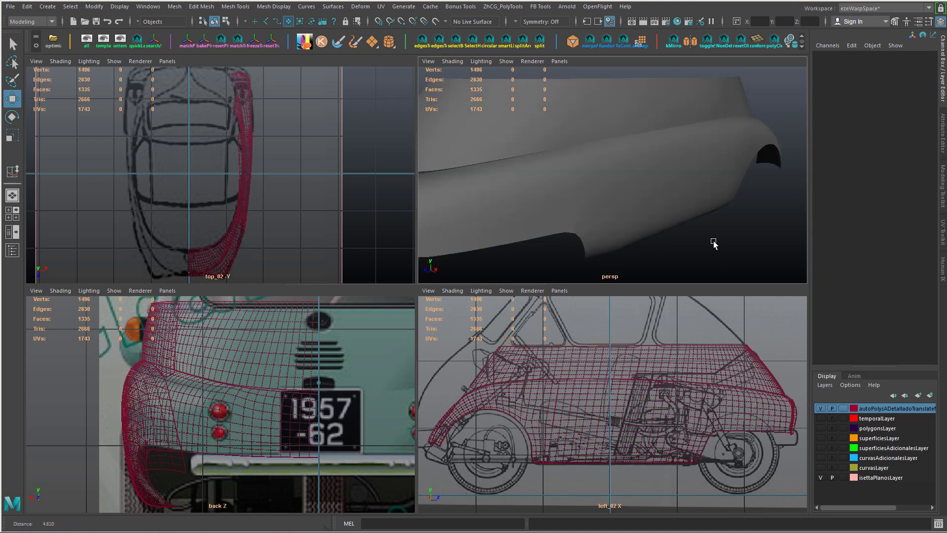
- Even out the vertices just above the wheel arch corner on the lower body with repeated Average Vertices operations
left_click(617, 207)
right_click_drag(601, 204, 547, 205)
left_click(448, 204)
left_click_drag(449, 205, 474, 189, "alt")
left_click_drag(458, 173, 450, 170)
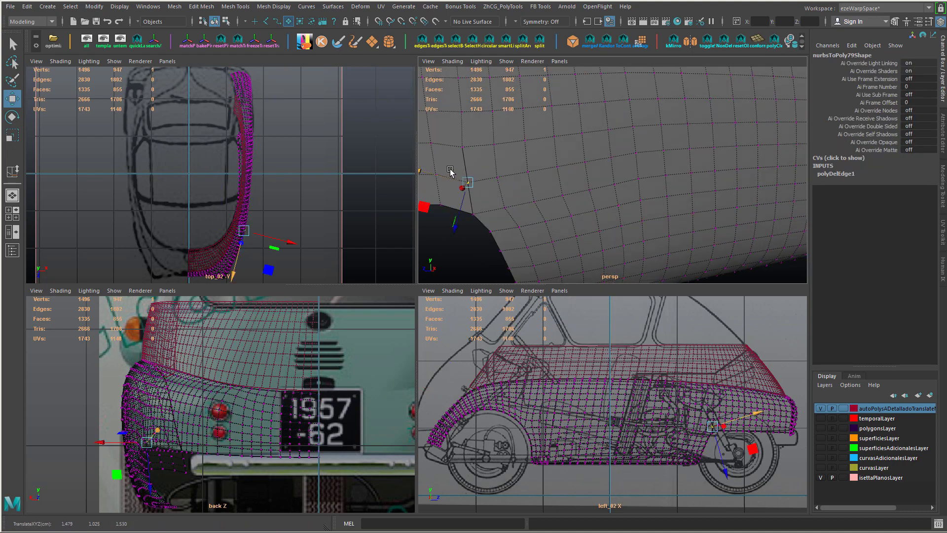
left_click(459, 218, "shift")
key("shift+f")
left_click_drag(600, 197, 630, 203, "alt")
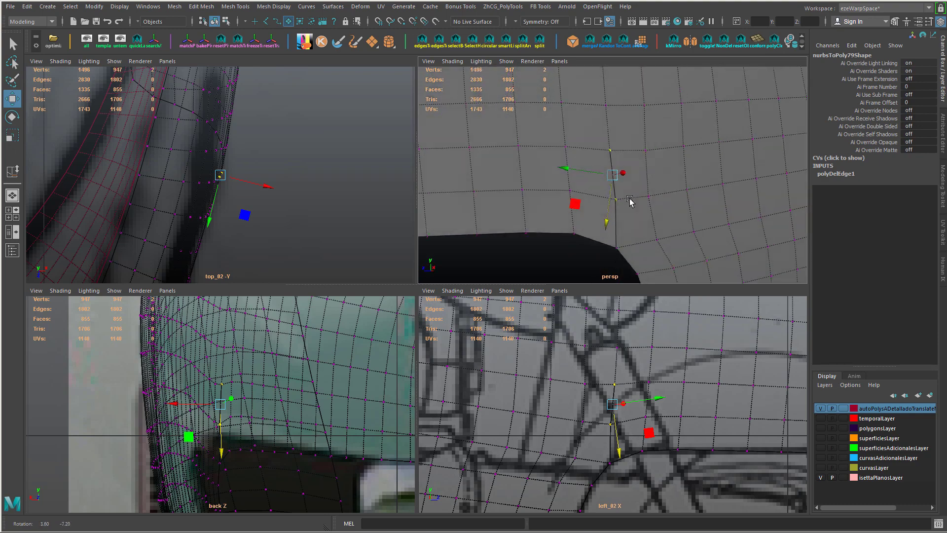
left_click(615, 199)
right_click_drag(629, 223, 661, 218, "shift")
key("g")
left_click_drag(613, 159, 704, 237)
key("g")
right_click_drag(704, 237, 609, 244, "alt")
middle_click_drag(609, 244, 661, 250, "alt")
- Return to object mode, reselect the lower body mesh and open the AMTools window
right_click_drag(628, 187, 659, 175)
key("q")
left_click(637, 245)
left_click_drag(616, 241, 670, 247, "alt")
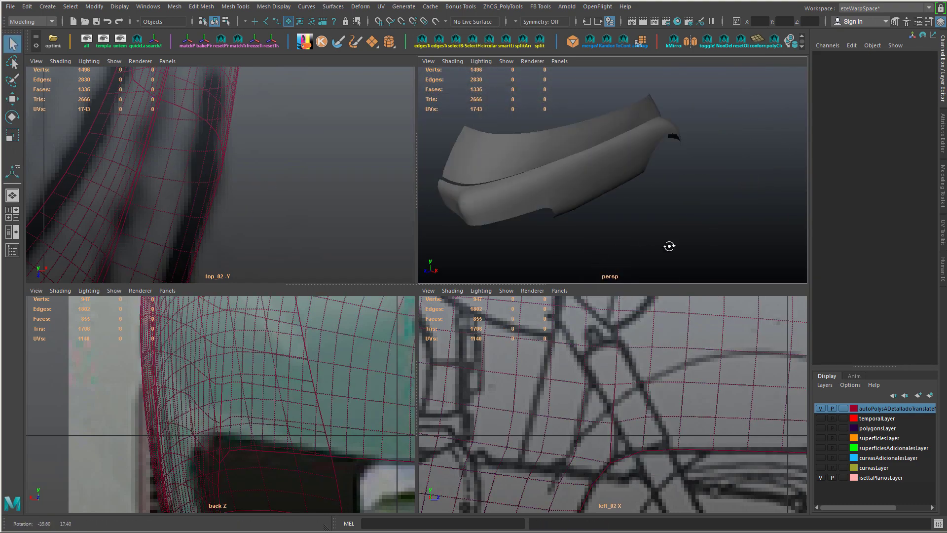
right_click_drag(670, 247, 705, 241, "alt")
left_click(539, 217)
left_click(539, 218)
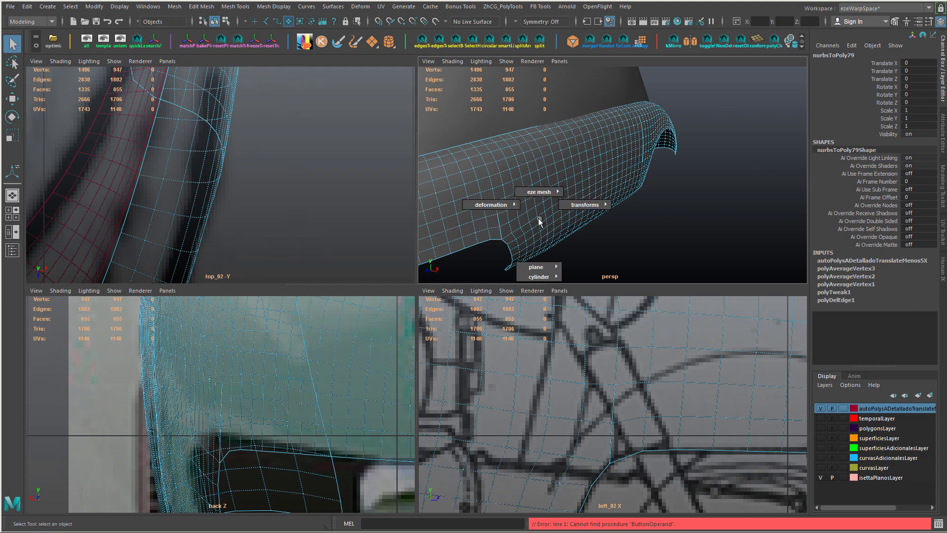
left_click(538, 218)
left_click_drag(537, 218, 420, 206)
key("x")
left_click_drag(555, 223, 650, 251)
right_click_drag(622, 239, 587, 233, "alt")
left_click_drag(587, 233, 573, 199, "alt")
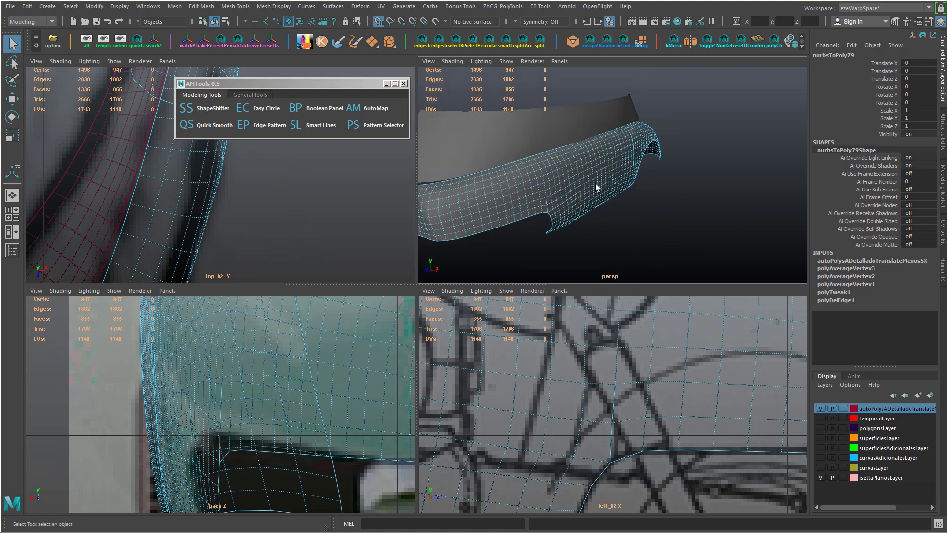
- Apply Quick Smooth to the lower body mesh and deselect it
left_click(611, 210)
left_click(574, 188)
right_click_drag(566, 193, 590, 214, "alt")
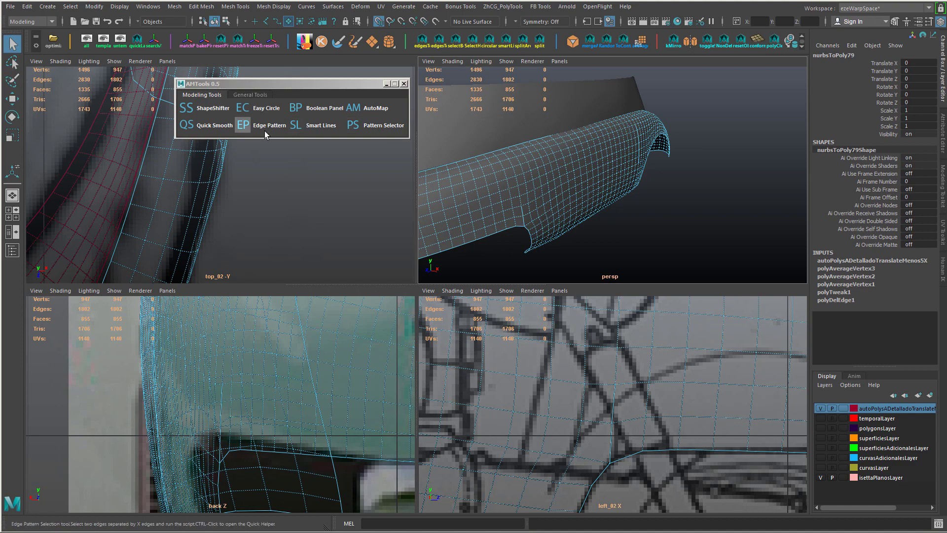
left_click(187, 125)
right_click_drag(550, 189, 587, 171)
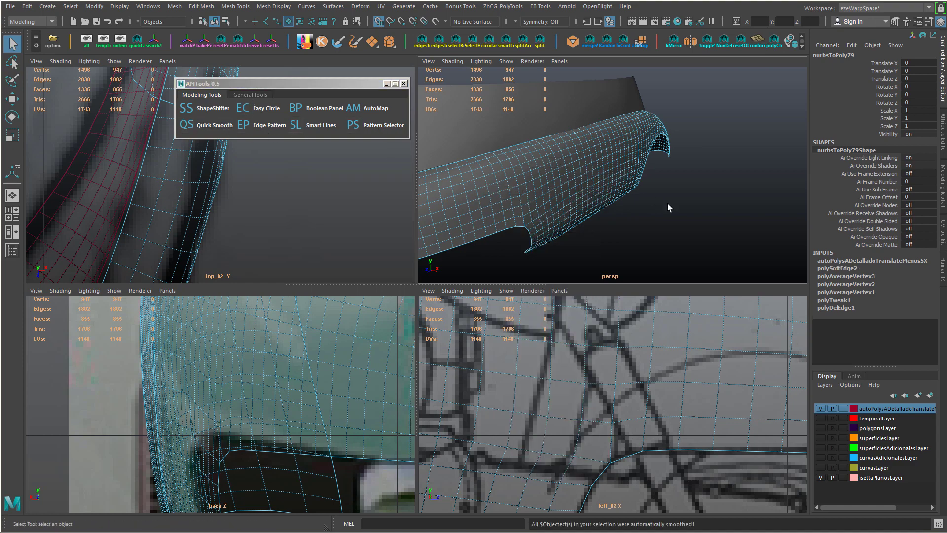
left_click(667, 203)
- Run Quick Smooth again on the lower body mesh and check the shading at the rounded corner
left_click_drag(669, 203, 709, 187, "alt")
right_click_drag(708, 187, 584, 193, "alt")
left_click_drag(585, 193, 619, 196, "alt")
left_click(619, 196)
scroll(620, 195, "up", 4)
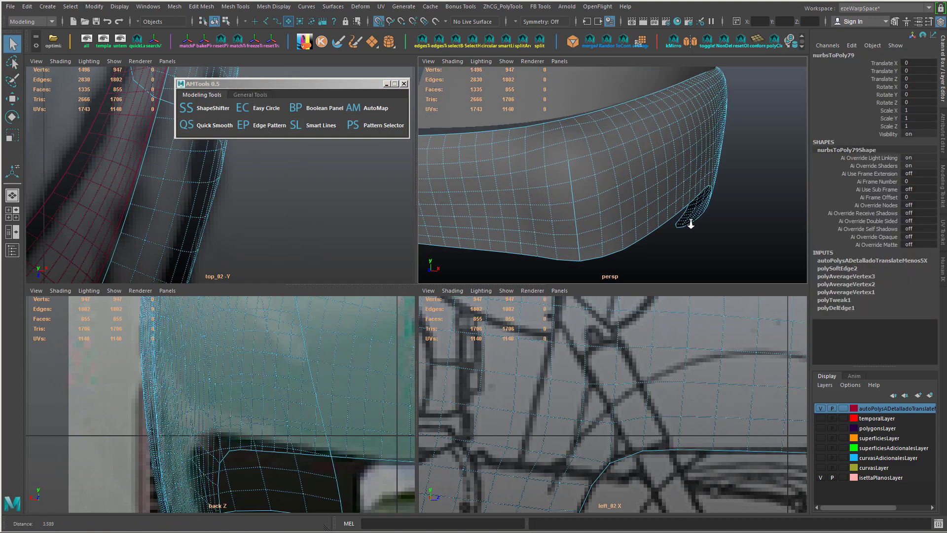
left_click(217, 125)
left_click(571, 182)
right_click_drag(552, 186, 705, 186)
left_click(736, 183)
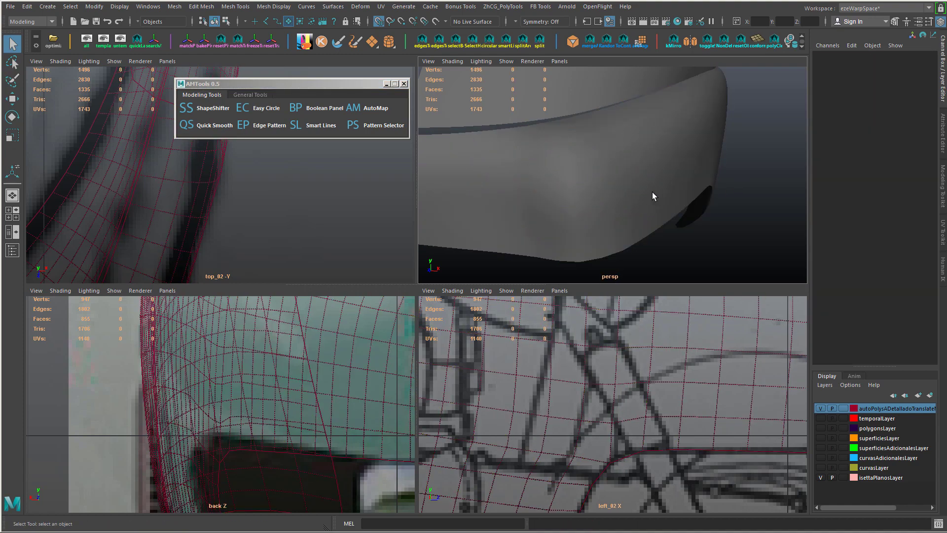
- Merge the unjoined vertices on the short seam at the lower side panel corner beside the wheel arch
scroll(641, 192, "down", 4)
left_click_drag(596, 187, 510, 150, "alt")
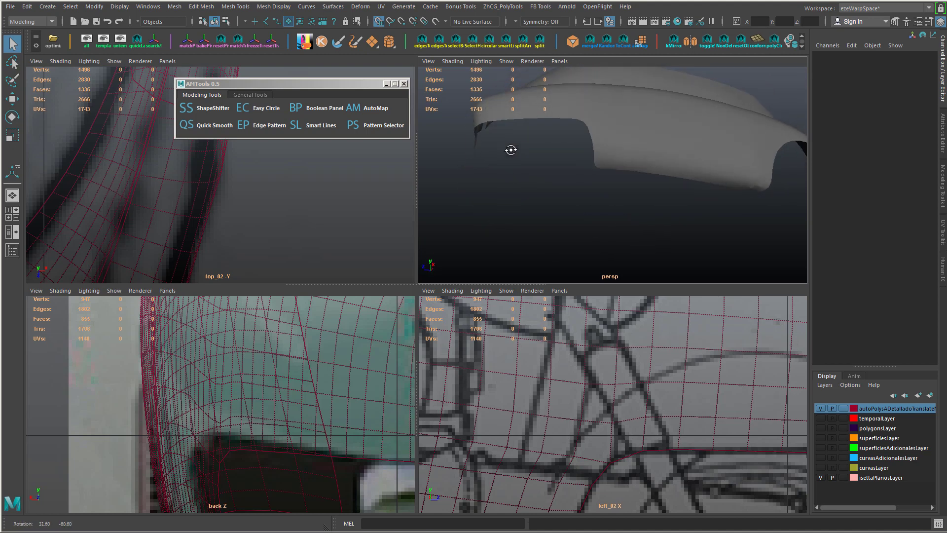
middle_click_drag(658, 173, 524, 171, "alt")
right_click_drag(523, 171, 687, 214, "alt")
left_click(676, 212)
left_click_drag(671, 211, 657, 178, "alt")
right_click_drag(656, 177, 619, 176)
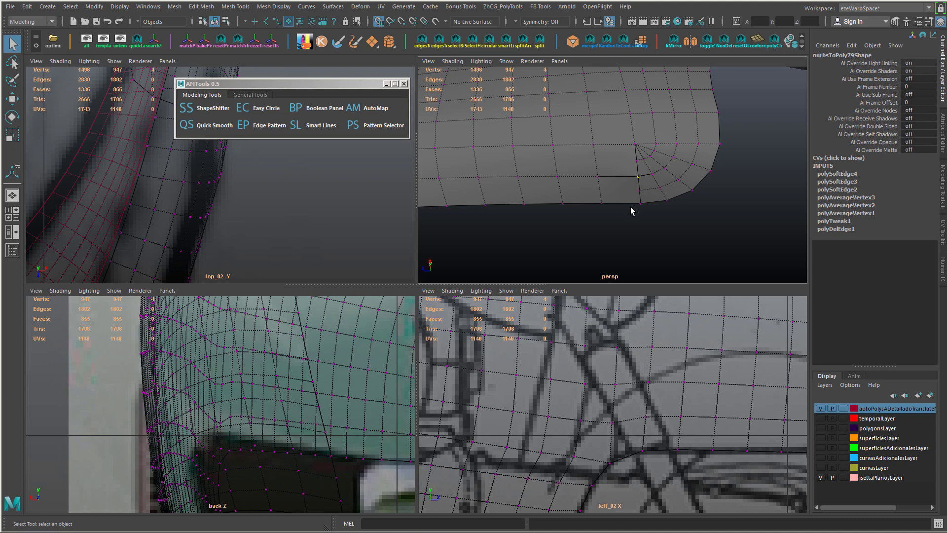
key("g")
left_click_drag(633, 184, 681, 182)
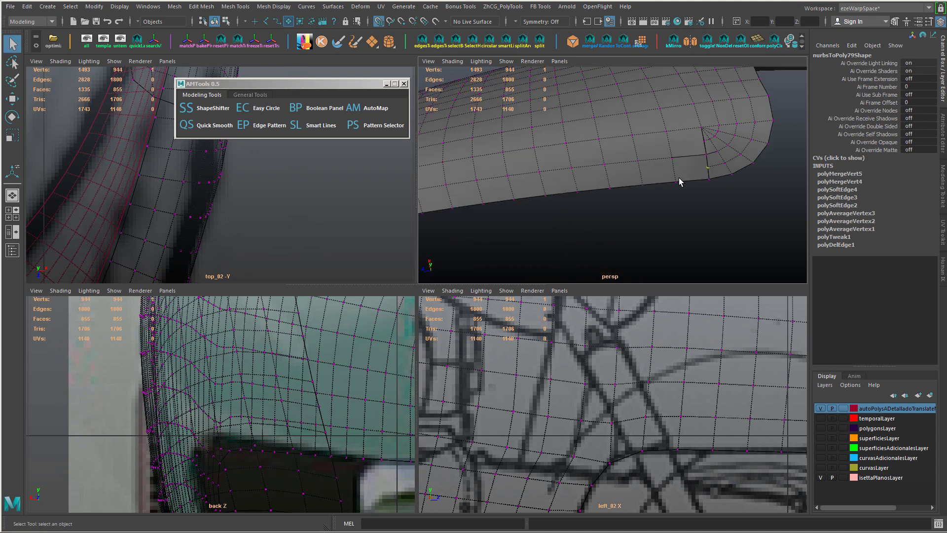
- Insert two lengthwise edge loops along the lower edge of the side panel, leading to the rounded corner
right_click_drag(681, 182, 626, 208)
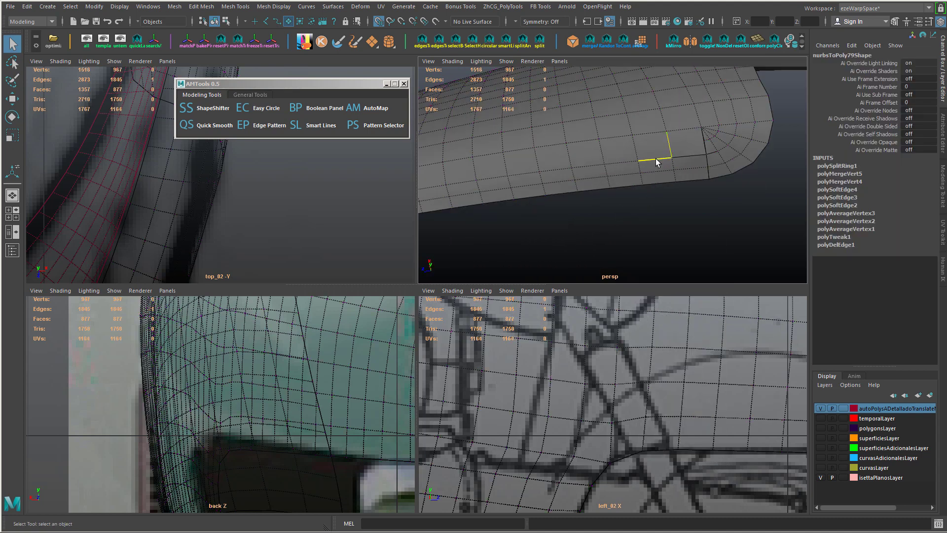
key("g")
left_click_drag(667, 189, 698, 170, "alt")
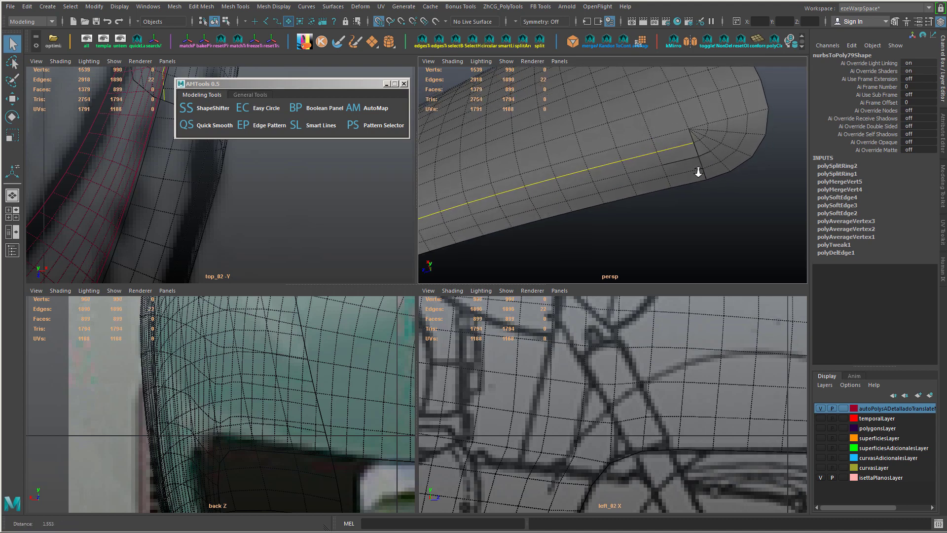
- Merge the end vertices of the new edge loops with the corner seam vertices and smooth the mesh shading
right_click_drag(697, 170, 729, 154, "alt")
key("F9")
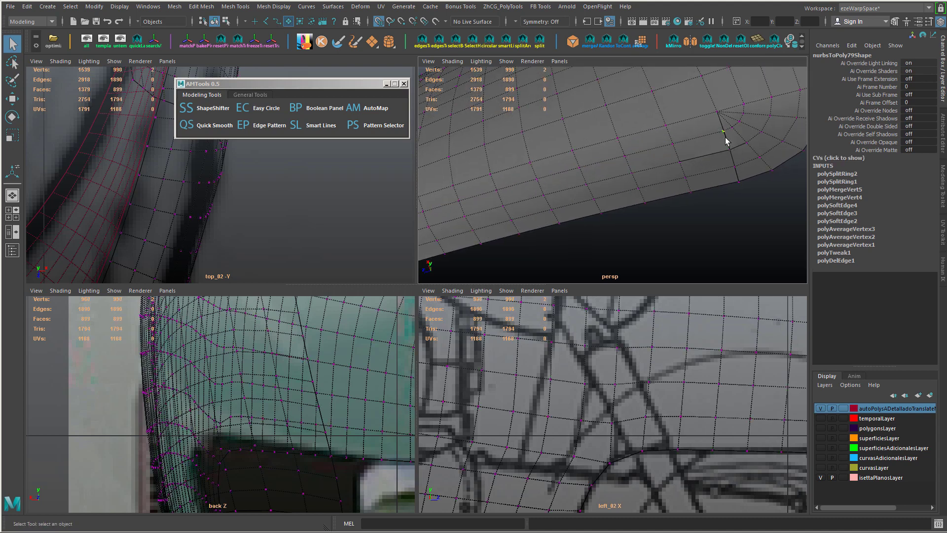
right_click_drag(718, 155, 730, 164, "shift")
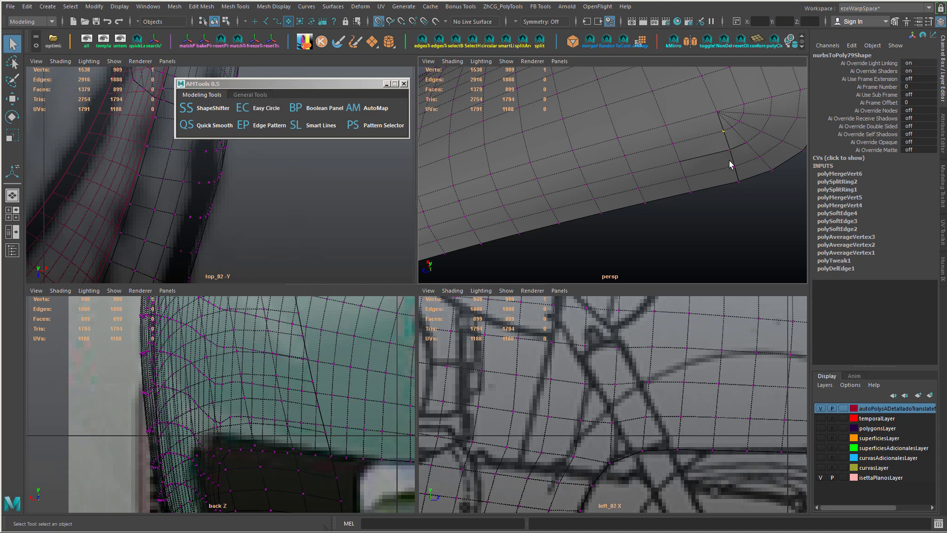
left_click_drag(729, 157, 739, 171)
key("g")
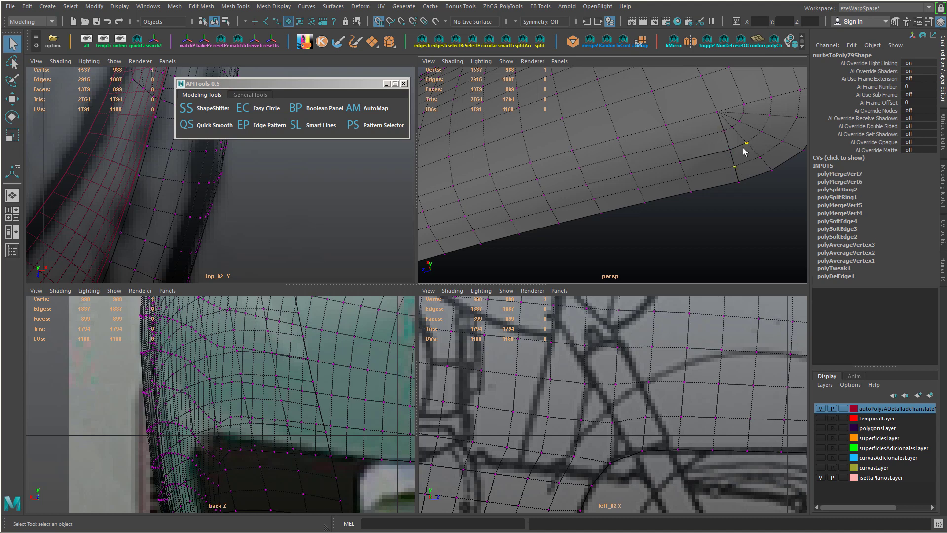
right_click_drag(743, 148, 769, 148)
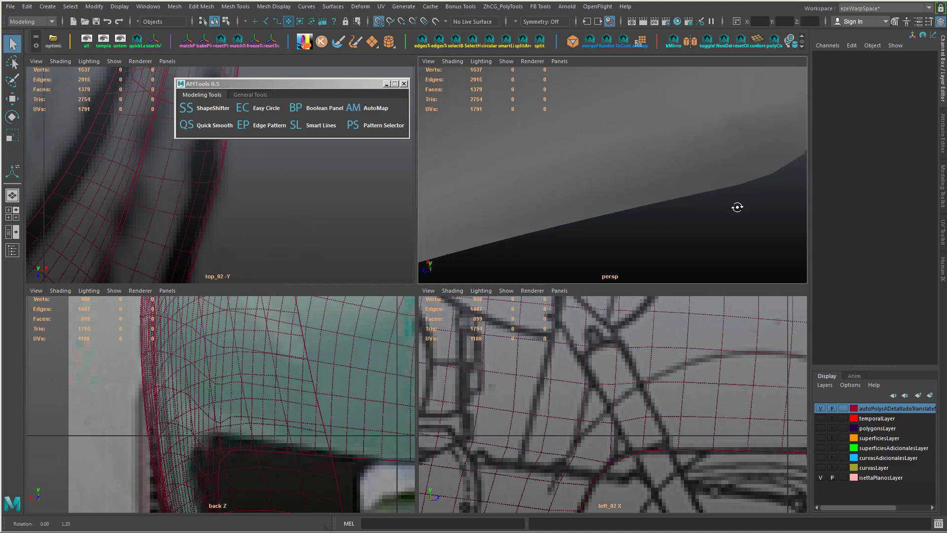
left_click_drag(751, 186, 670, 217, "alt")
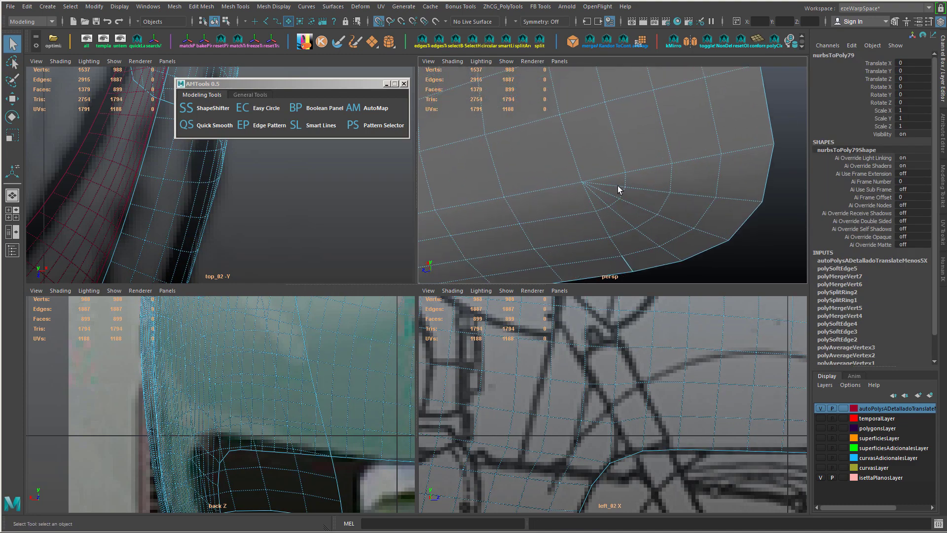
- Delete the two extra edges radiating from the fan point at the side panel's rounded lower corner
right_click_drag(617, 186, 611, 173)
left_click(612, 186)
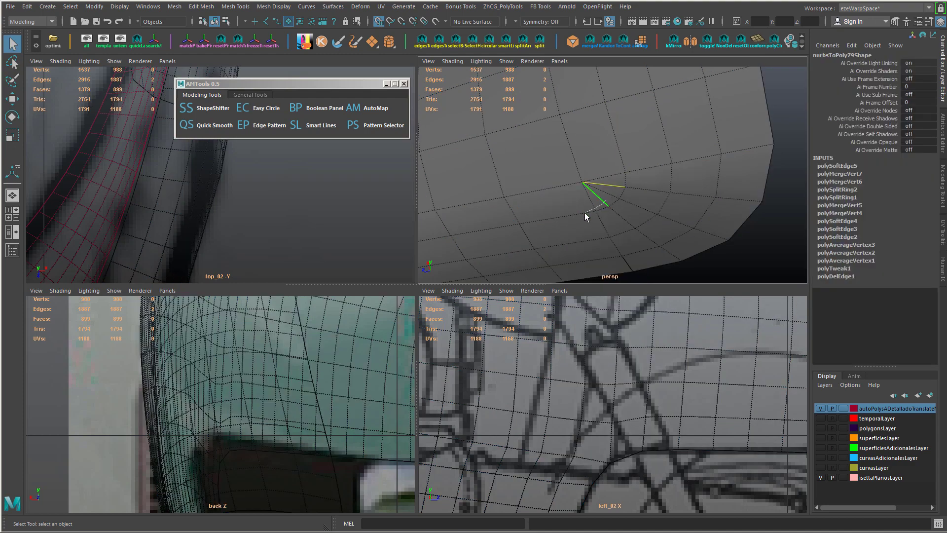
right_click_drag(584, 212, 649, 214, "ctrl")
- Merge the pair of overlapping vertices on the bottom border where the side panel meets the rounded corner
left_click_drag(649, 215, 640, 184, "alt")
right_click_drag(649, 152, 625, 165)
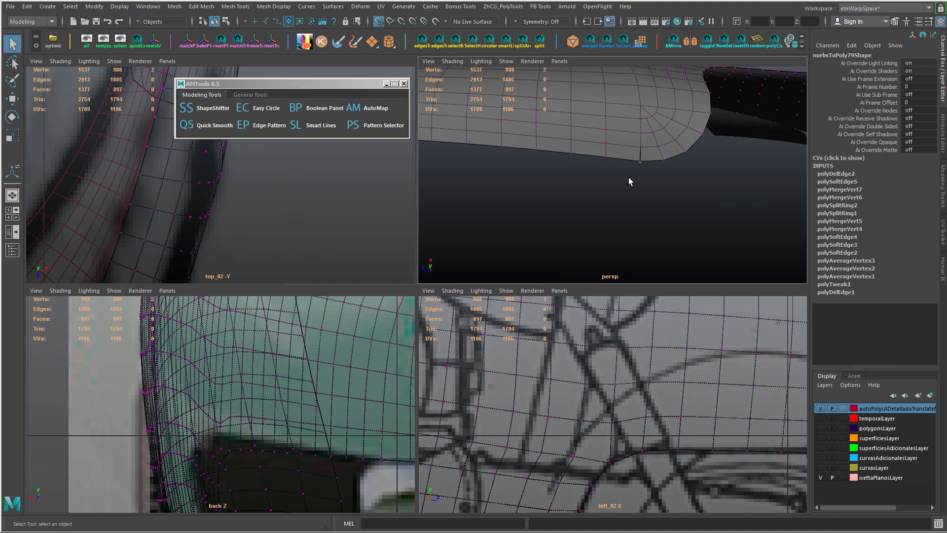
key("m")
left_click_drag(667, 167, 648, 146, "alt")
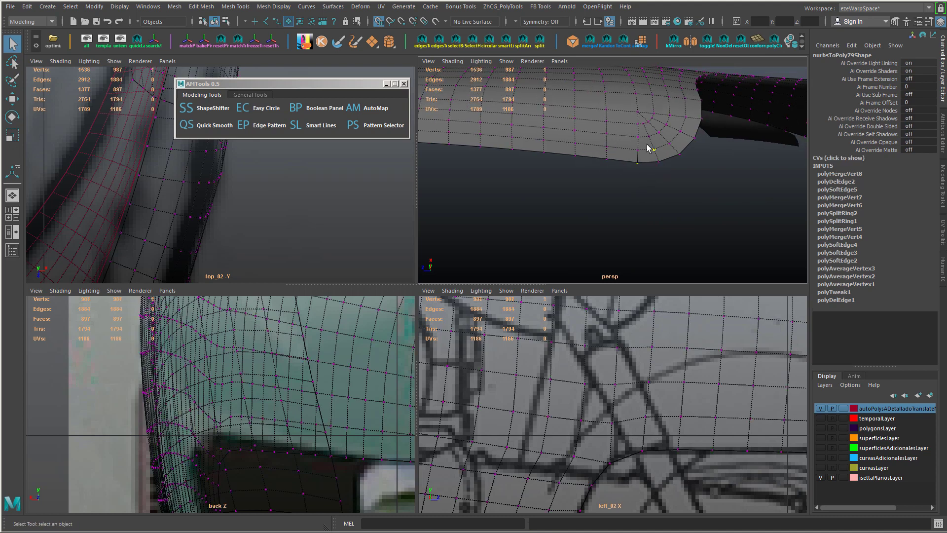
- Return to object mode, soften the lower body's shading and inspect the lower edge beside the wheel arch
right_click_drag(647, 145, 716, 141)
left_click(710, 185)
left_click_drag(710, 185, 545, 154, "alt")
left_click_drag(590, 204, 537, 192, "alt")
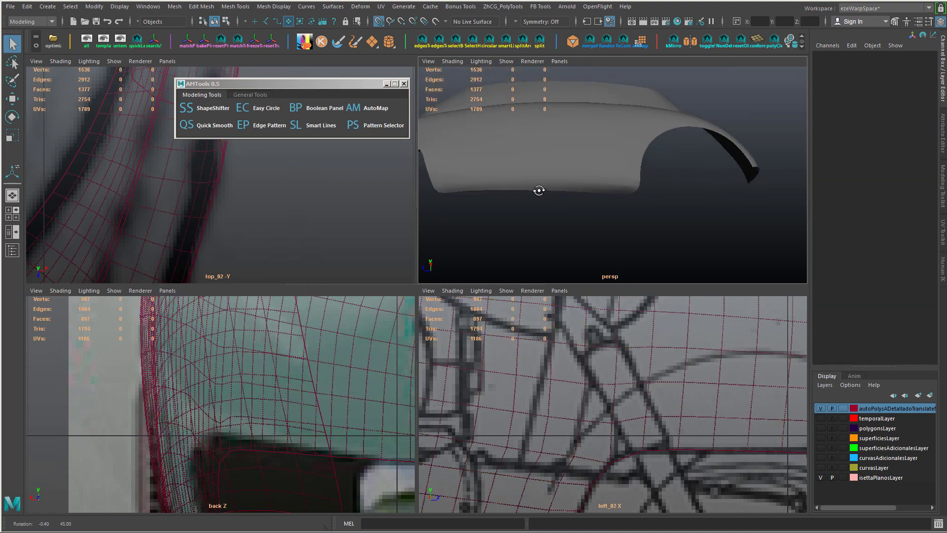
right_click_drag(537, 192, 660, 205, "alt")
left_click_drag(660, 205, 601, 234, "alt")
left_click(623, 182)
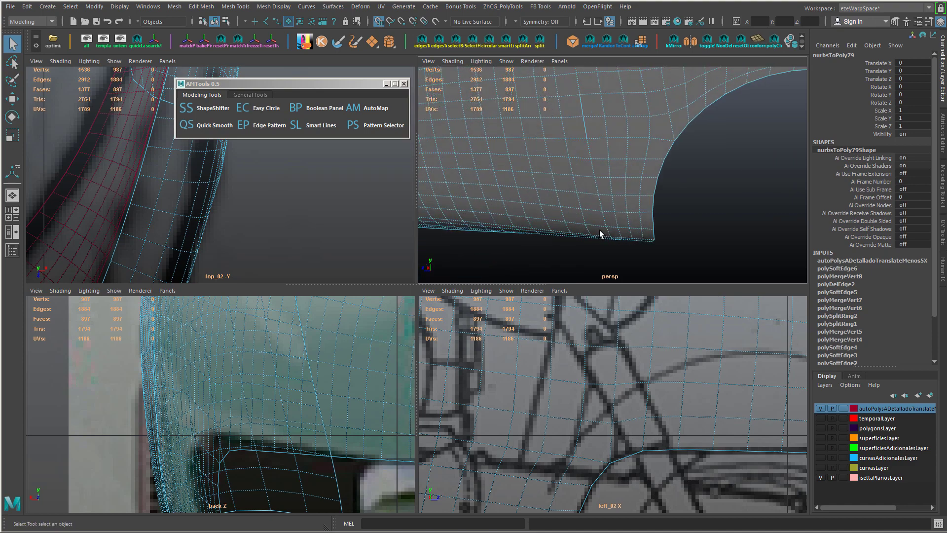
right_click(538, 176, "shift")
left_click_drag(536, 180, 635, 152)
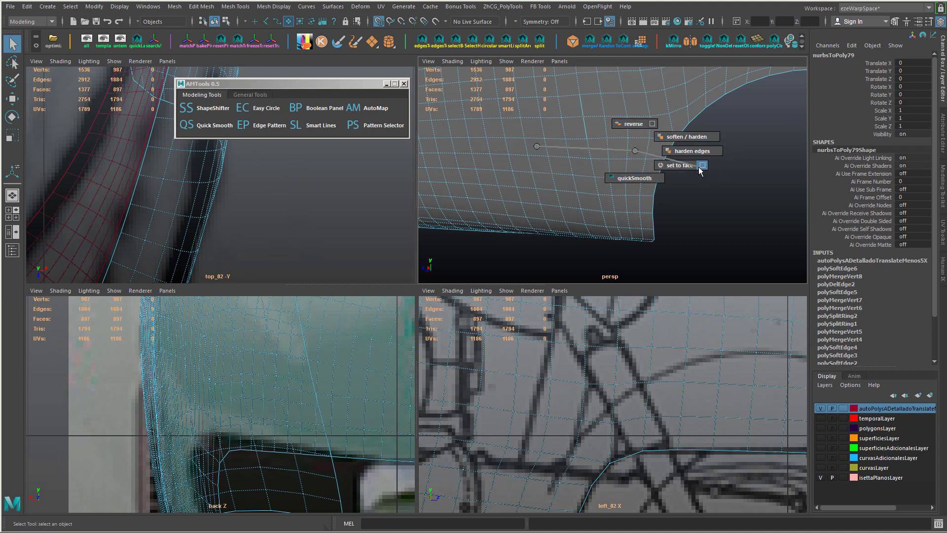
left_click_drag(699, 167, 685, 170)
left_click(685, 171)
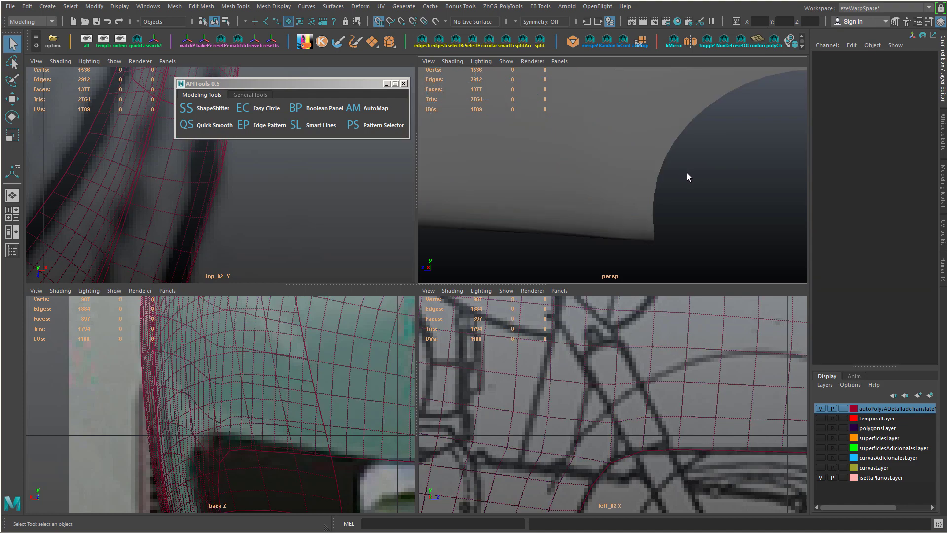
- Select the edge loop along the lower side panel and examine how it runs into the corners at both wheel arches
right_click_drag(687, 172, 586, 176, "alt")
left_click(603, 160)
left_click_drag(586, 176, 596, 200, "alt")
right_click_drag(595, 200, 596, 153)
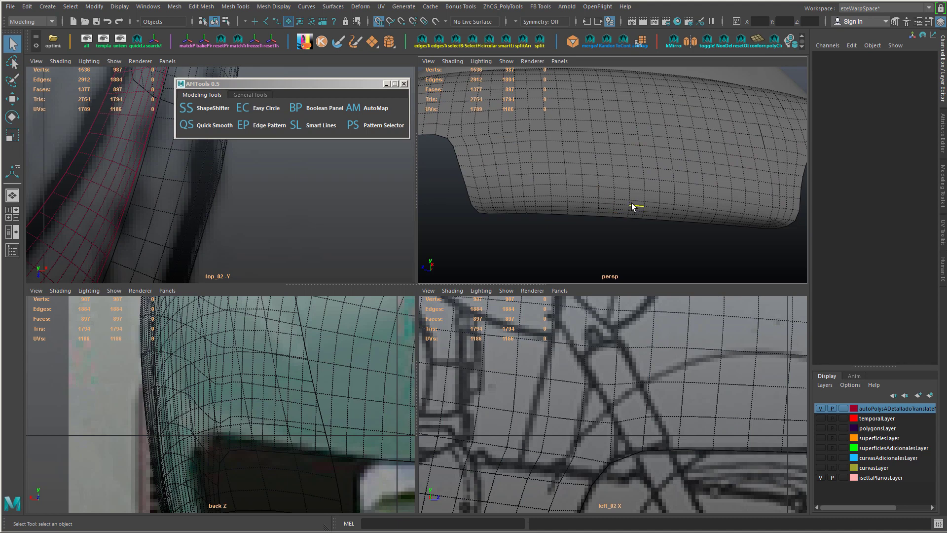
double_click(632, 205)
middle_click_drag(767, 209, 632, 181, "alt")
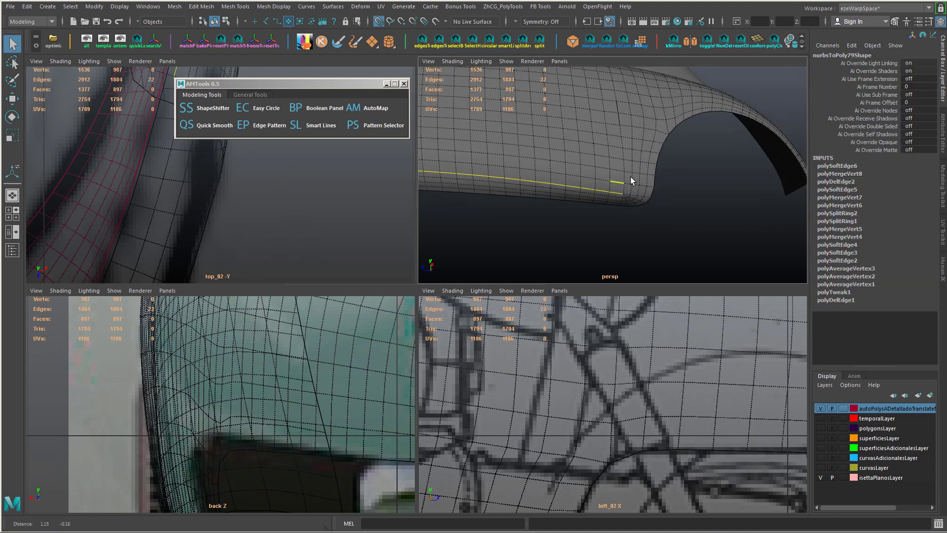
right_click_drag(633, 181, 748, 237, "alt")
left_click_drag(647, 212, 636, 177, "alt")
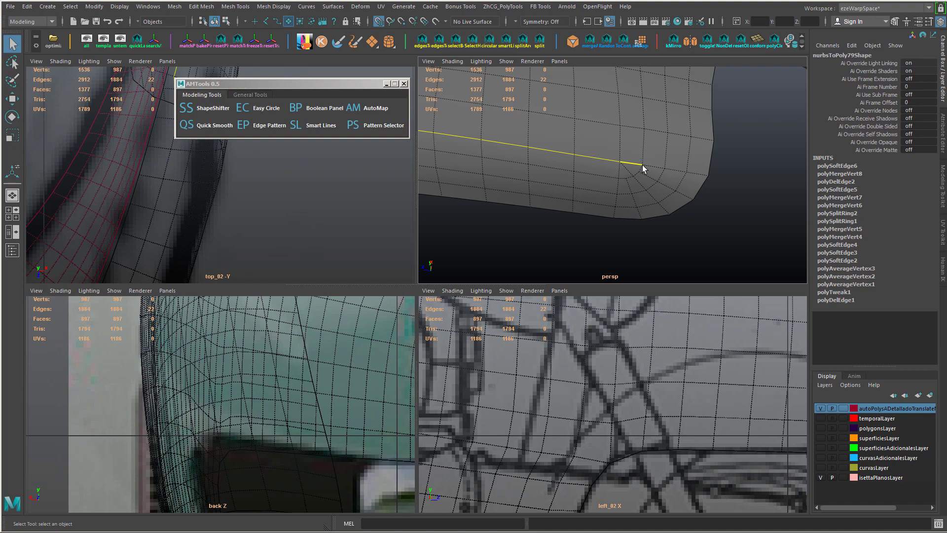
middle_click_drag(643, 166, 718, 164, "alt")
right_click_drag(719, 164, 546, 168, "alt")
left_click_drag(546, 172, 667, 178, "alt")
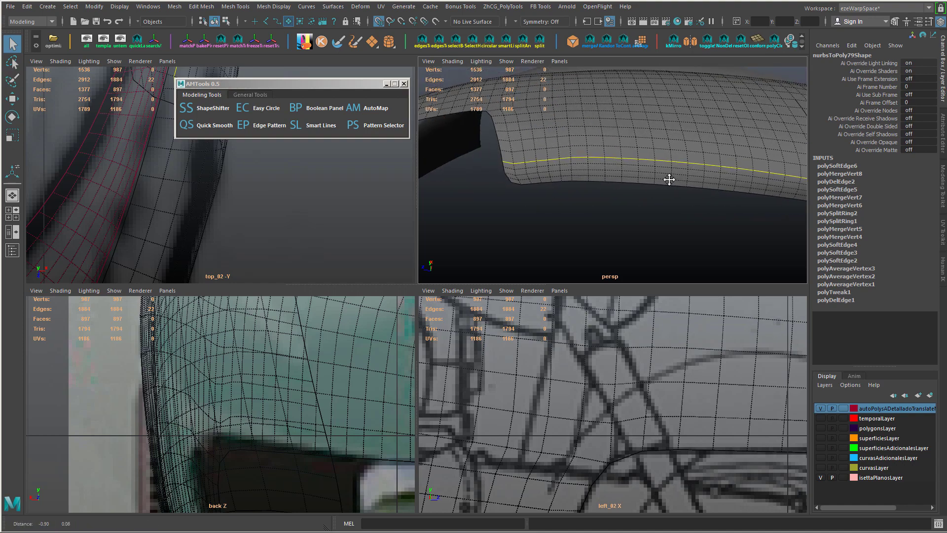
left_click_drag(605, 165, 691, 209, "alt")
right_click_drag(691, 209, 538, 176, "alt")
left_click_drag(538, 176, 550, 218, "alt")
right_click_drag(550, 218, 709, 187, "alt")
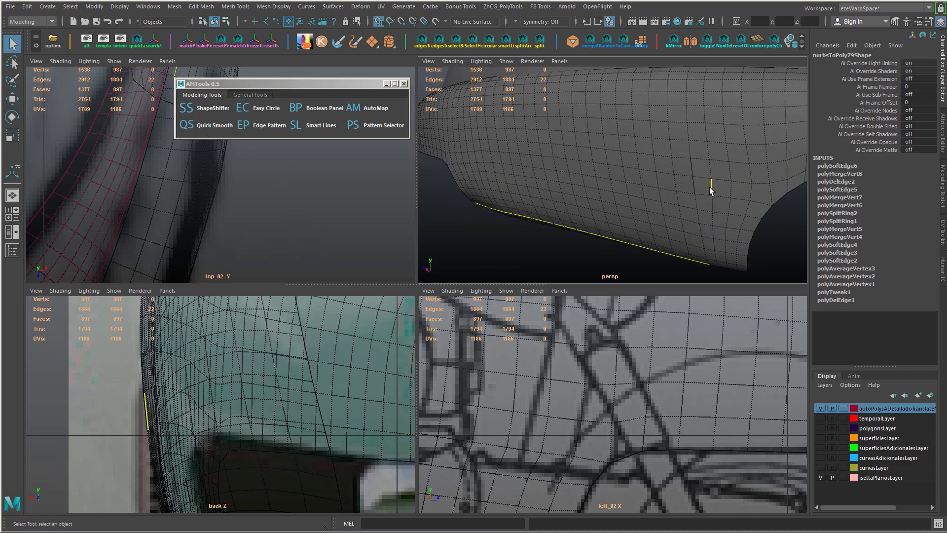
- Close AMTools and merge the open vertex pairs down the vertical seam of the side panel near the wheel arch
key("F9")
left_click_drag(684, 158, 697, 198)
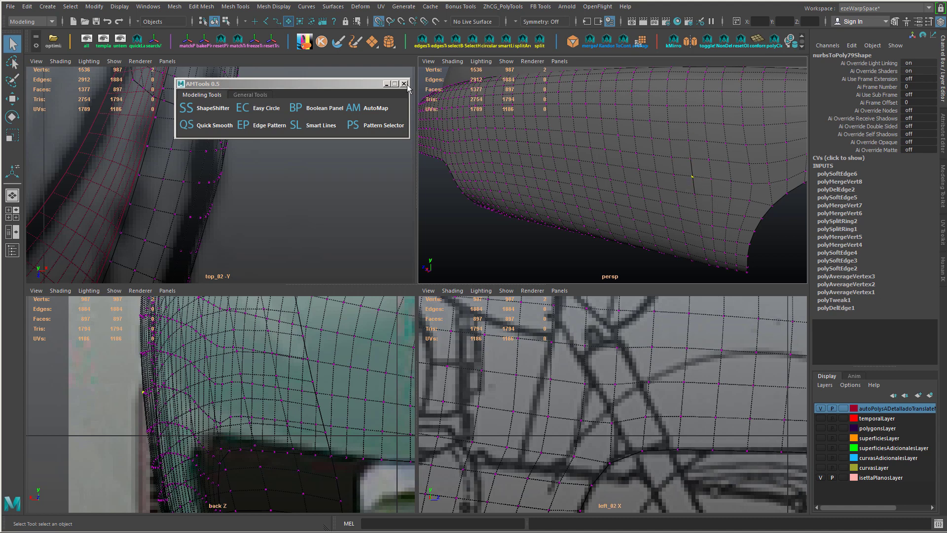
left_click(404, 84)
key("w")
key("g")
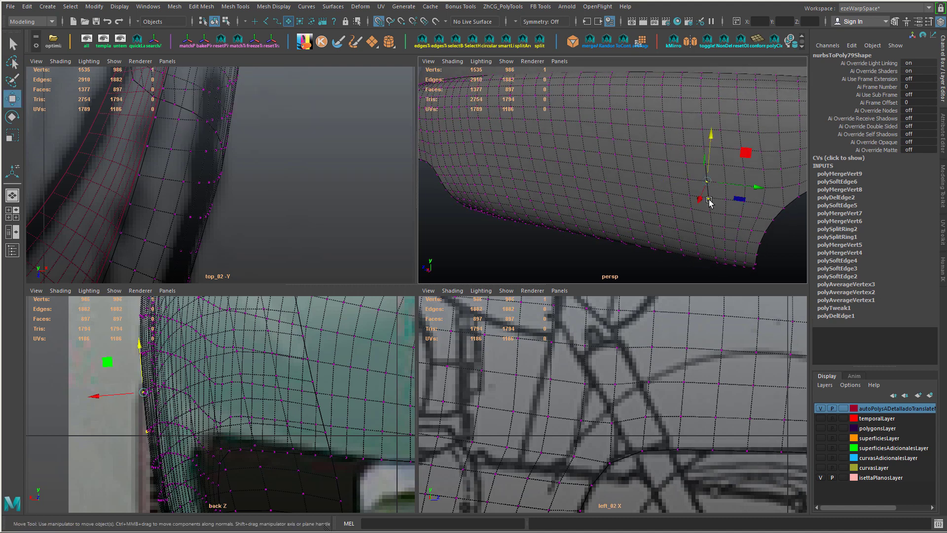
key("g")
left_click_drag(720, 193, 705, 203)
key("g")
- Return to object mode and smooth the lower body's shading across the merged seam
right_click_drag(675, 178, 741, 180)
scroll(710, 213, "down", 4)
left_click_drag(710, 212, 629, 216, "alt")
left_click(675, 230)
left_click(636, 217)
scroll(667, 222, "up", 5)
- Switch the lower body to edge selection and select the border edges along the bottom of the side panel
left_click(606, 158)
left_click_drag(607, 158, 693, 125, "alt")
middle_click_drag(635, 121, 506, 152, "alt")
left_click_drag(507, 152, 558, 140, "alt")
right_click(556, 129)
right_click_drag(556, 129, 555, 101)
middle_click_drag(555, 101, 583, 139, "alt")
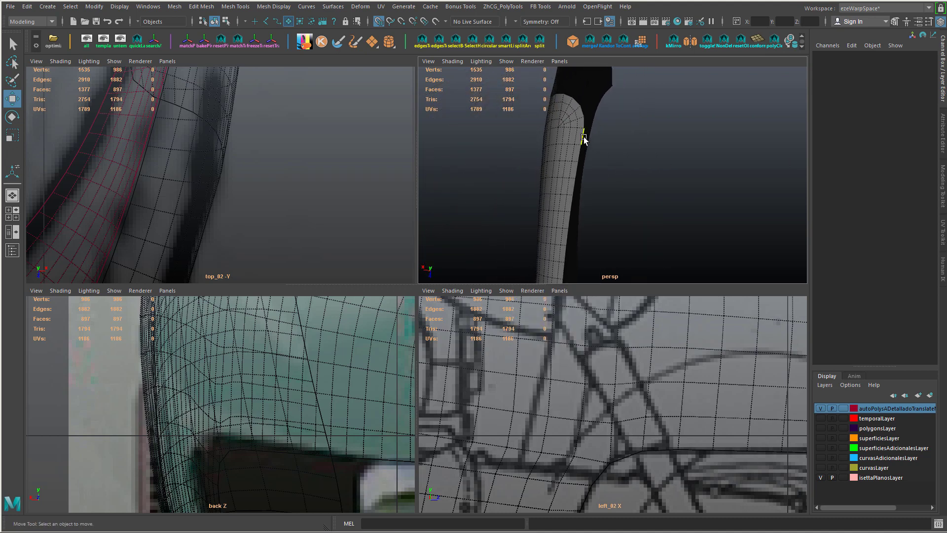
left_click(583, 139)
left_click_drag(583, 139, 603, 254, "alt")
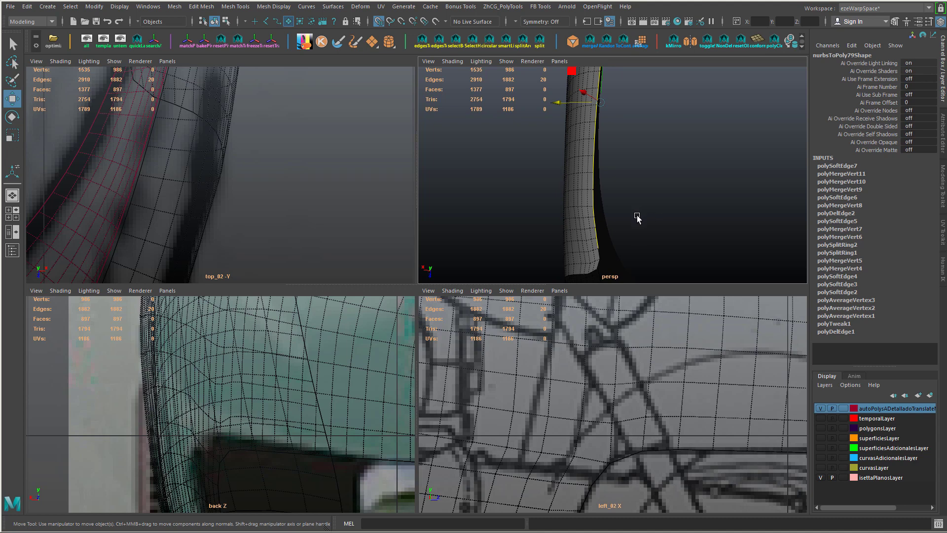
- Adjust the side panel's bottom border edges, redoing the sideways move to shift them inward under the body
key("r")
left_click_drag(581, 194, 561, 217, "alt")
right_click_drag(561, 217, 567, 177)
left_click_drag(570, 184, 574, 221, "alt")
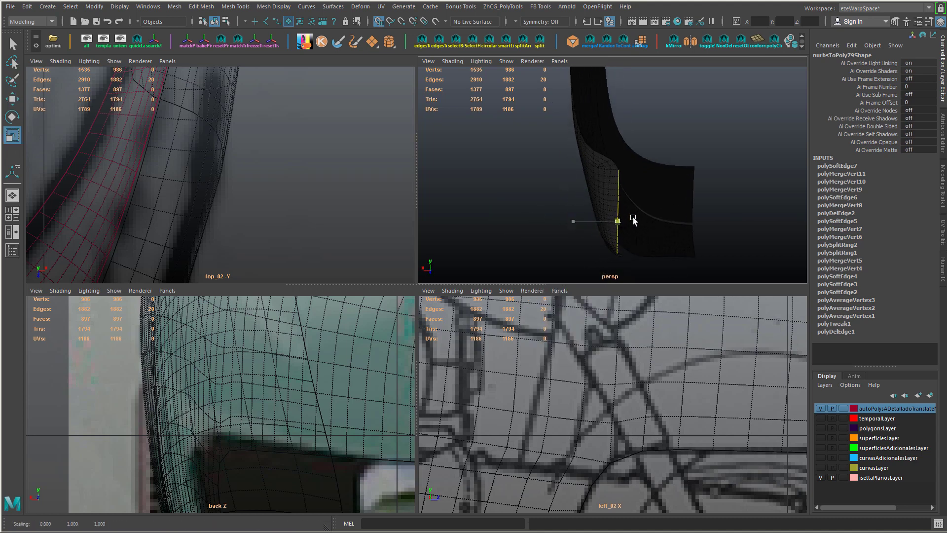
key("w")
key("ctrl+z")
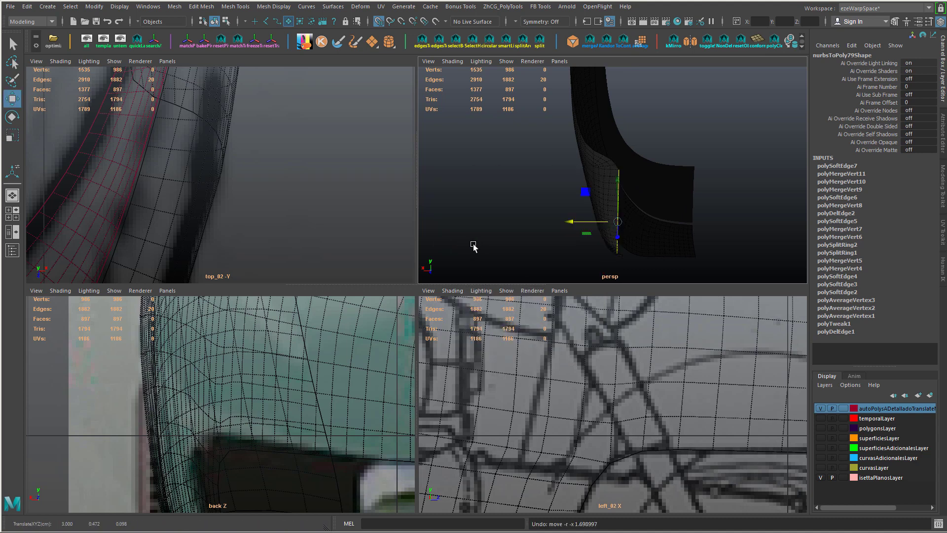
middle_click_drag(431, 120, 476, 212)
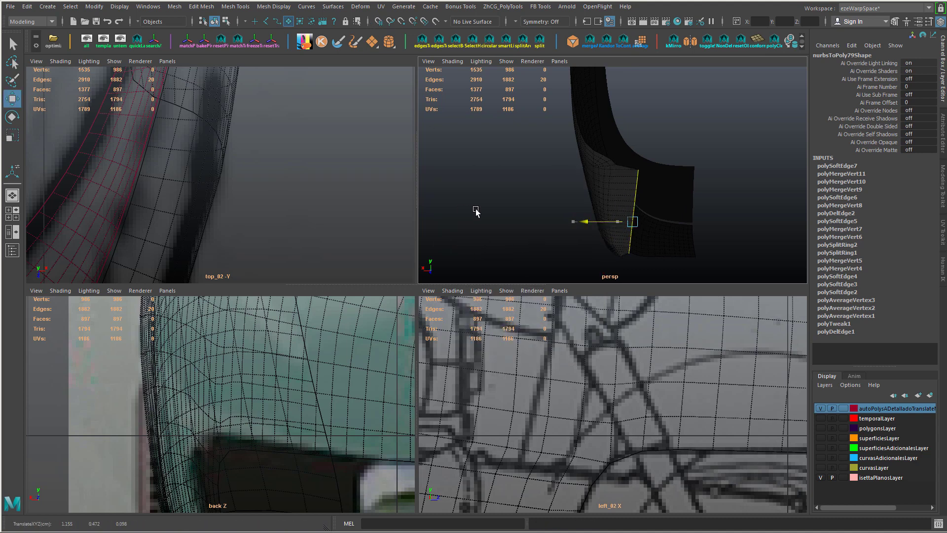
- Extend the bottom border selection by one edge and scale it into a straight line
left_click_drag(470, 212, 557, 200, "alt")
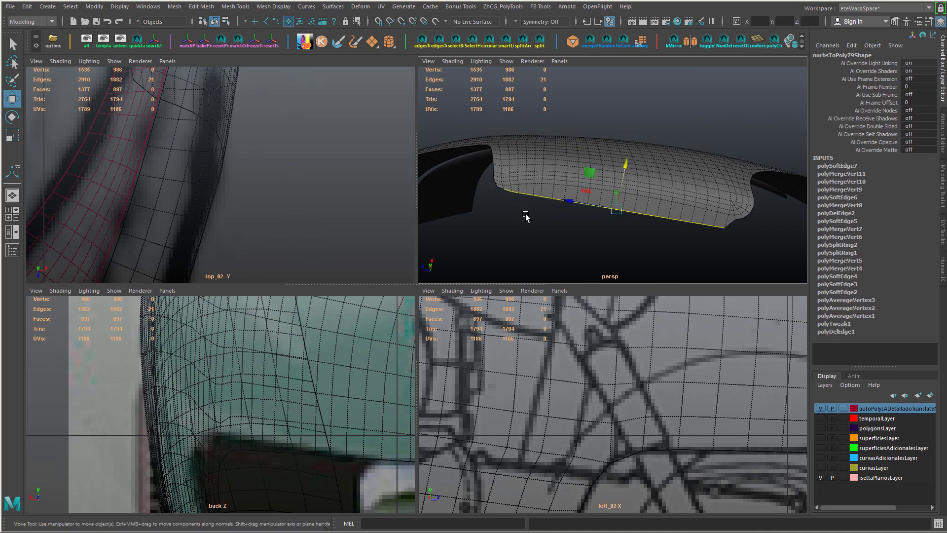
key("r")
left_click_drag(624, 180, 538, 196)
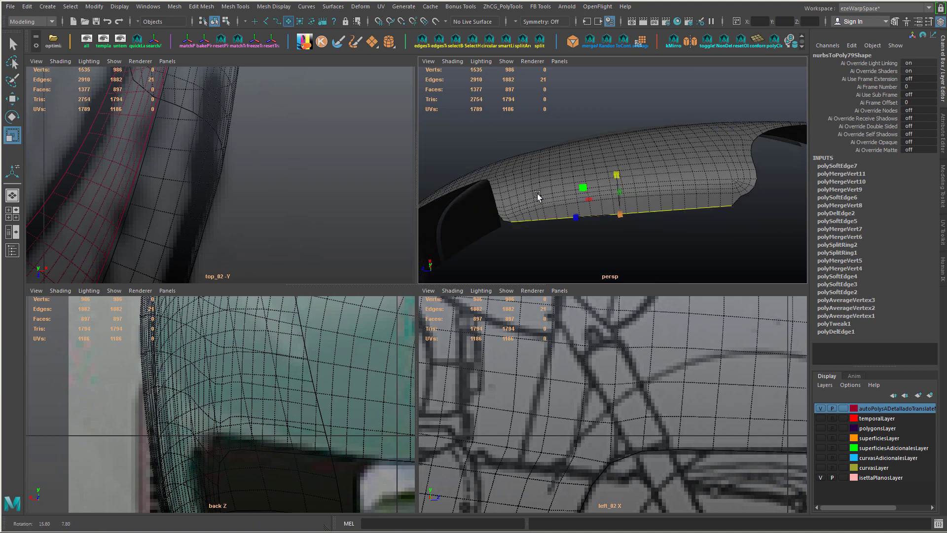
- Move the short border edge at the panel's lower corner beside the wheel arch to ease the corner's outline
right_click_drag(682, 191, 788, 238, "alt")
left_click(800, 208)
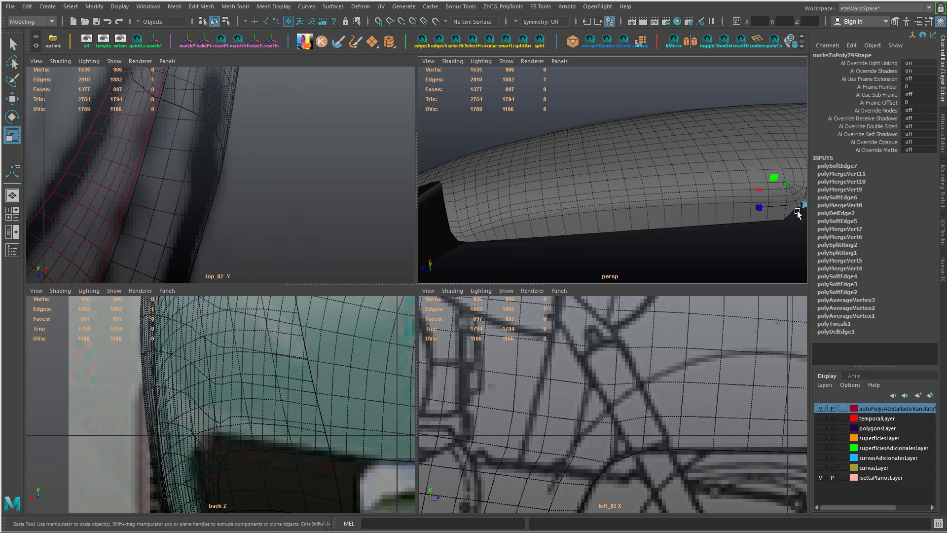
middle_click_drag(796, 213, 703, 216, "alt")
key("w")
left_click_drag(709, 177, 710, 166)
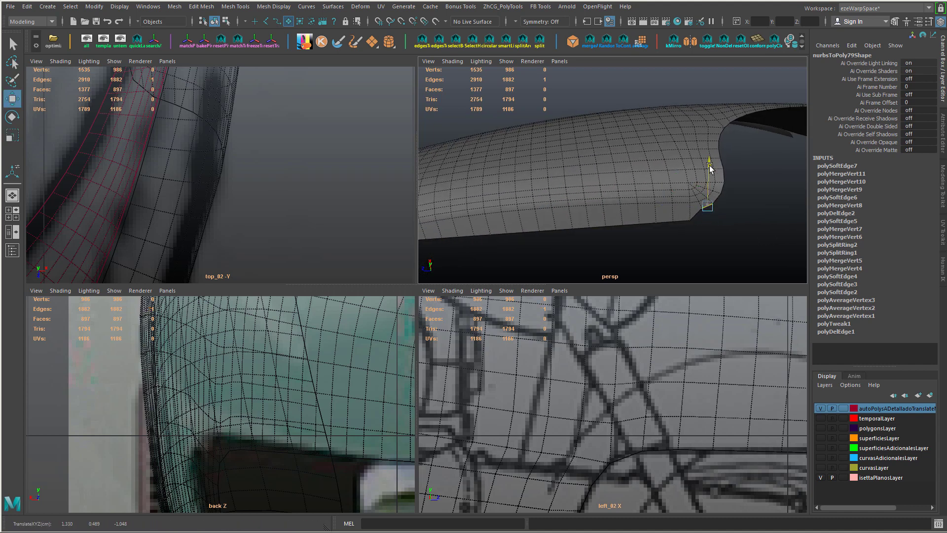
- Select the edge loops along the lower side panel, examine how they turn at the wheel-arch corner, and clear the selection
left_click_drag(530, 203, 573, 262, "alt")
right_click_drag(613, 207, 614, 181)
double_click(616, 196)
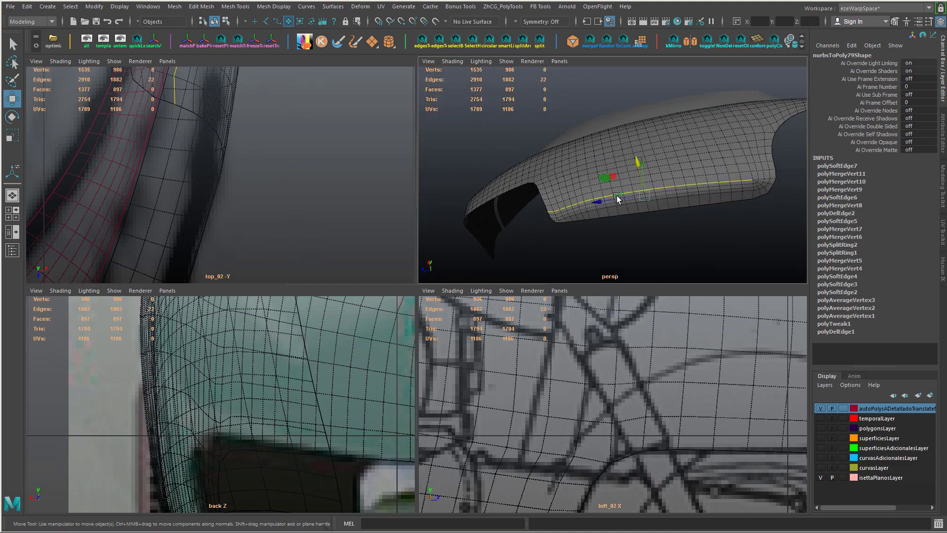
double_click(746, 191, "shift")
key("ctrl+z")
key("shift+z")
double_click(747, 191, "shift")
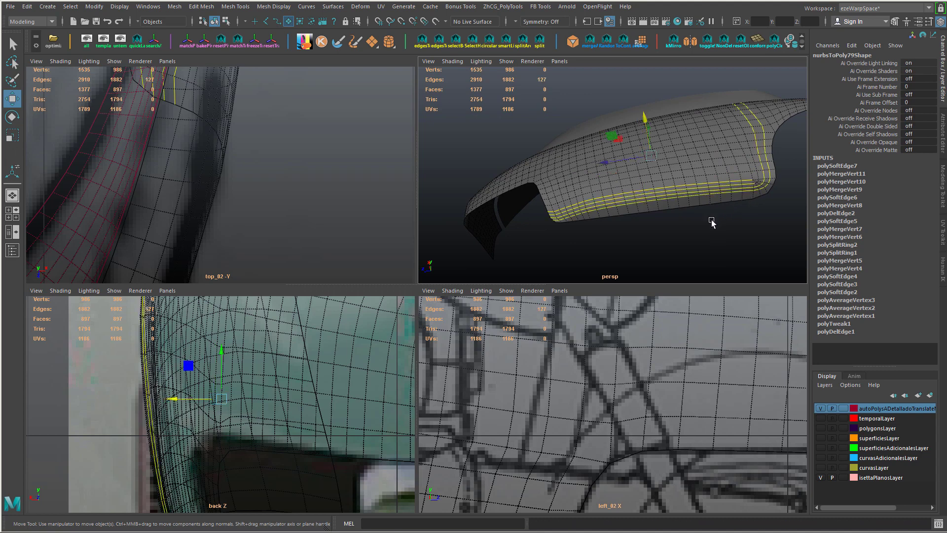
left_click_drag(676, 226, 575, 152, "alt")
left_click(650, 245)
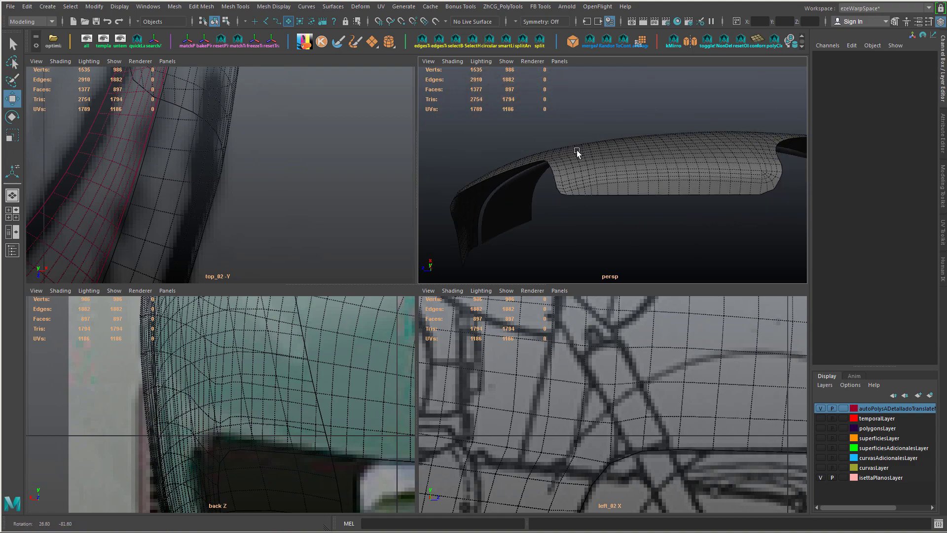
- Maximize the perspective view and flatten the lower horizontal edge loops of the side panel by scaling them vertically
right_click_drag(575, 152, 598, 228, "alt")
left_click_drag(598, 228, 395, 344, "alt")
key("space")
double_click(383, 343)
key("r")
double_click(368, 331)
left_click_drag(384, 299, 384, 357)
key("ctrl+z")
double_click(365, 320)
left_click_drag(393, 277, 386, 332)
- Flatten the next horizontal edge loops up to the one level with the top of the side panel's front cutout
double_click(347, 308)
left_click_drag(344, 299, 349, 342)
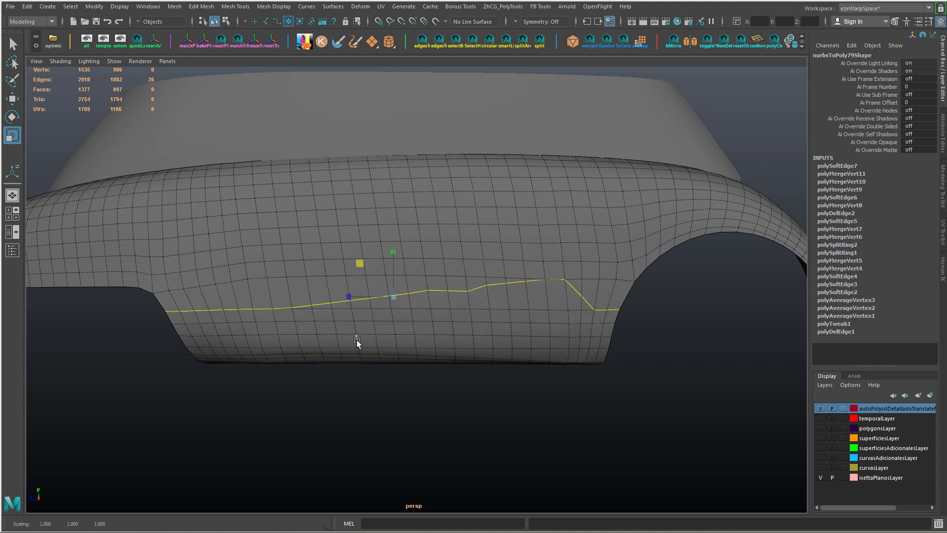
key("ctrl+z")
left_click_drag(393, 253, 379, 320)
double_click(456, 279)
left_click_drag(393, 240, 390, 298)
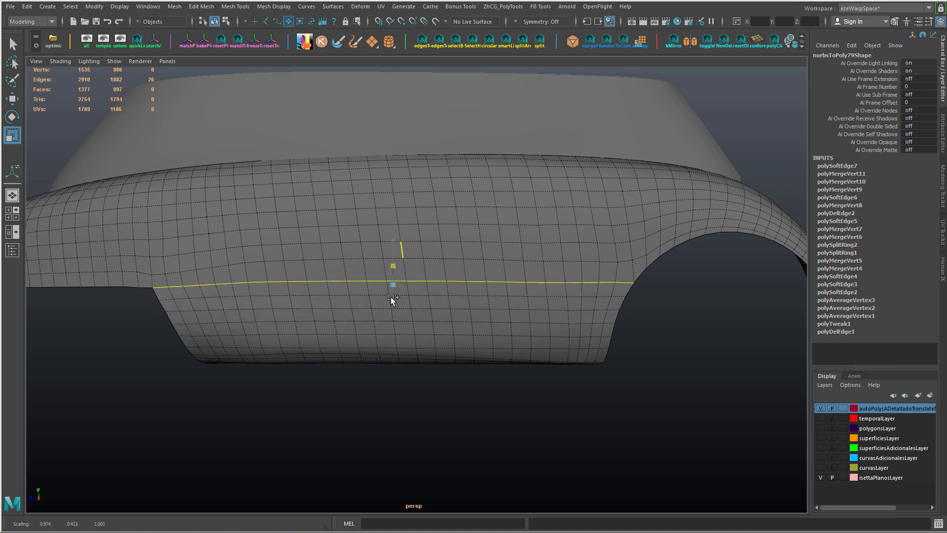
- Limit the next loop up to its section above the side panel, excluding the wheel arch and far end, and flatten it vertically
double_click(277, 261)
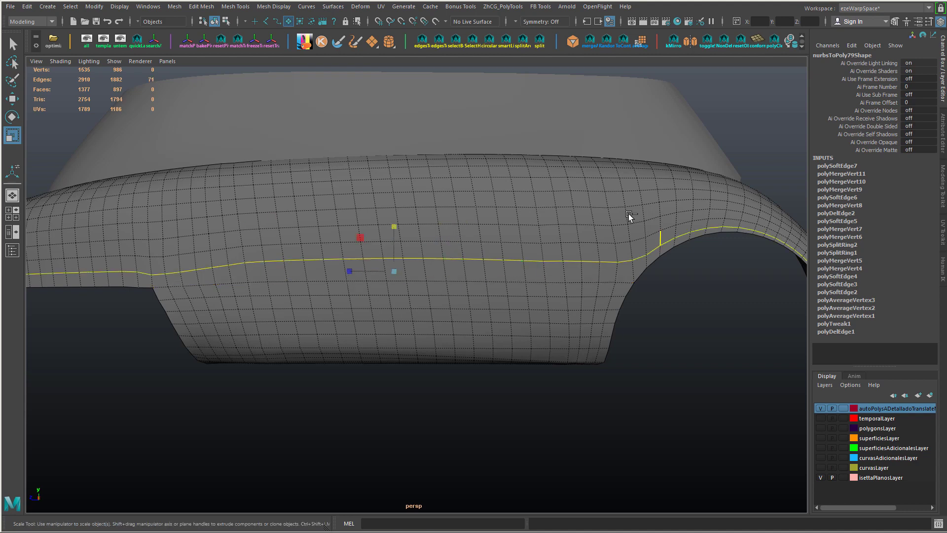
left_click_drag(593, 174, 813, 324, "ctrl")
middle_click_drag(326, 296, 478, 324, "alt")
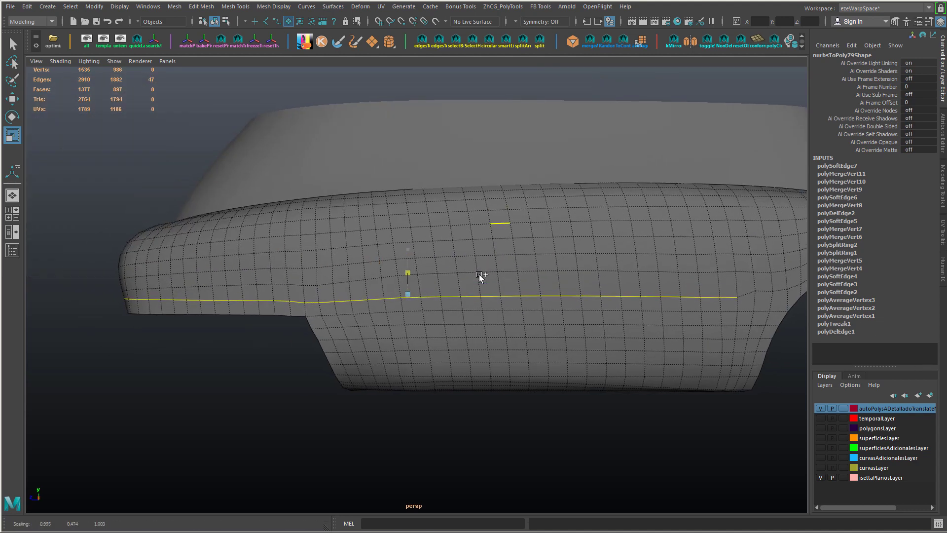
left_click_drag(75, 258, 185, 329)
left_click_drag(284, 340, 284, 341, "ctrl")
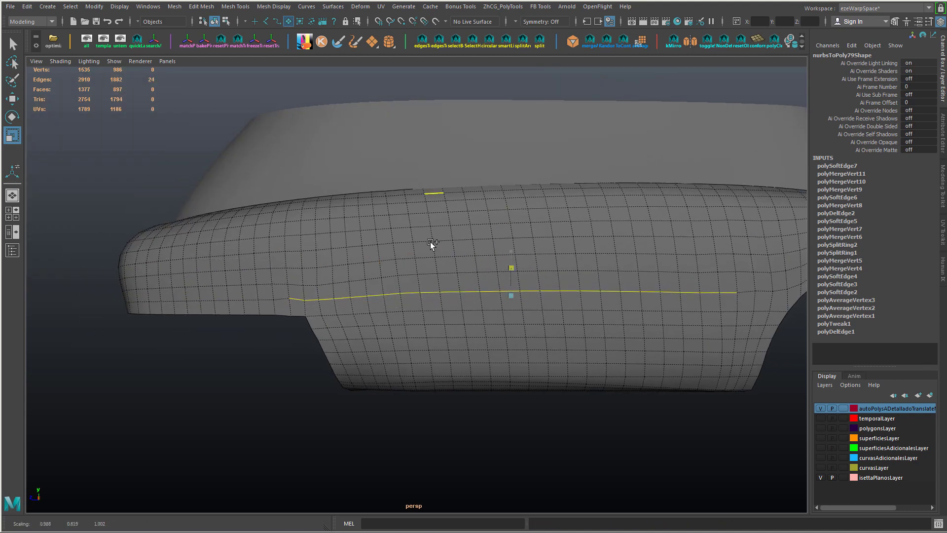
middle_click_drag(433, 243, 419, 292)
- Extend the flattened section to the wheel arch, level it, and pick the matching section of the loop above
left_click_drag(651, 296, 596, 293, "alt")
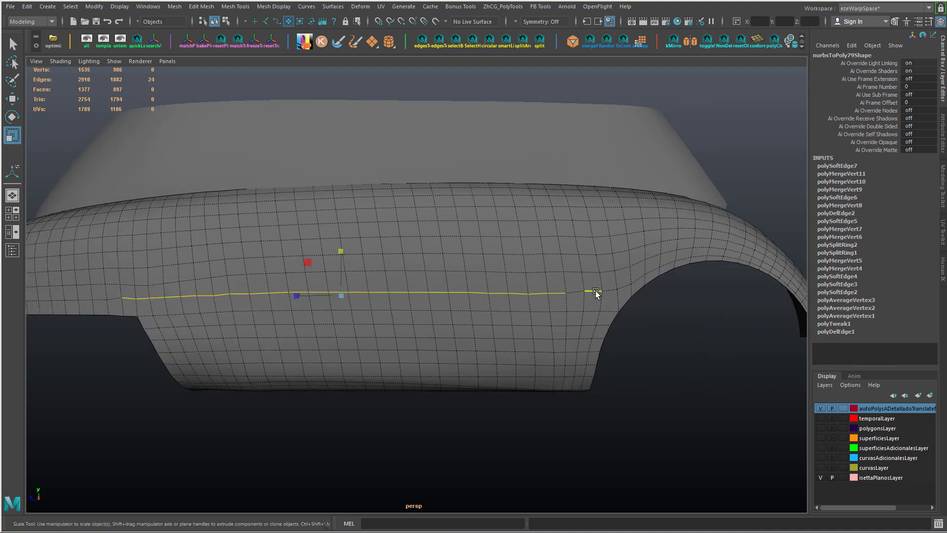
middle_click_drag(460, 187, 436, 261)
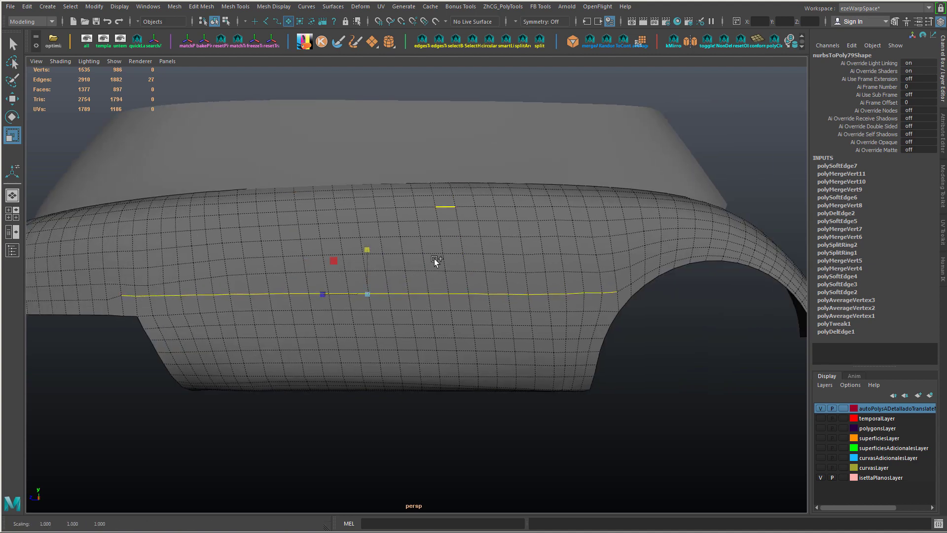
left_click(138, 286)
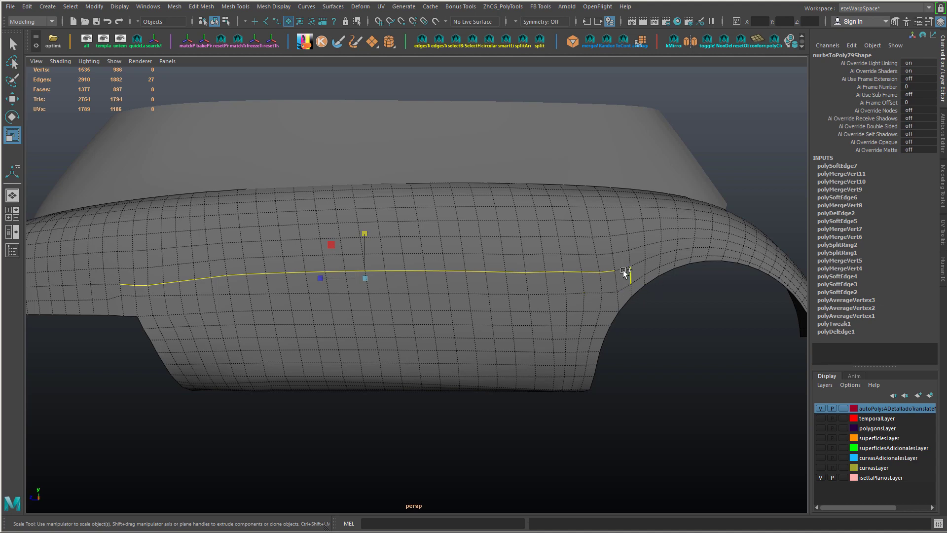
- Straighten the edge loops nearest the panel's underside, leaving out the part that turns up at the wheel-arch corner
left_click_drag(393, 260, 420, 282, "alt")
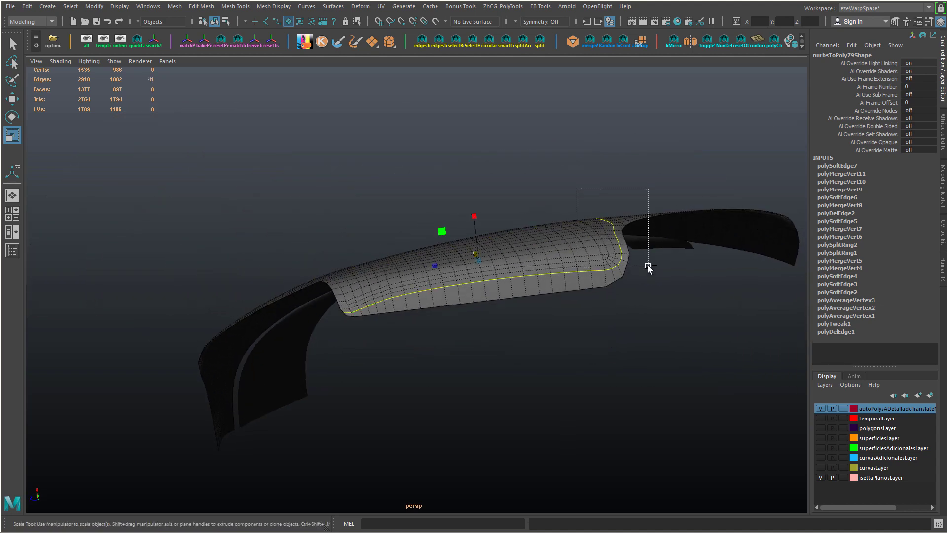
middle_click_drag(477, 275, 475, 280)
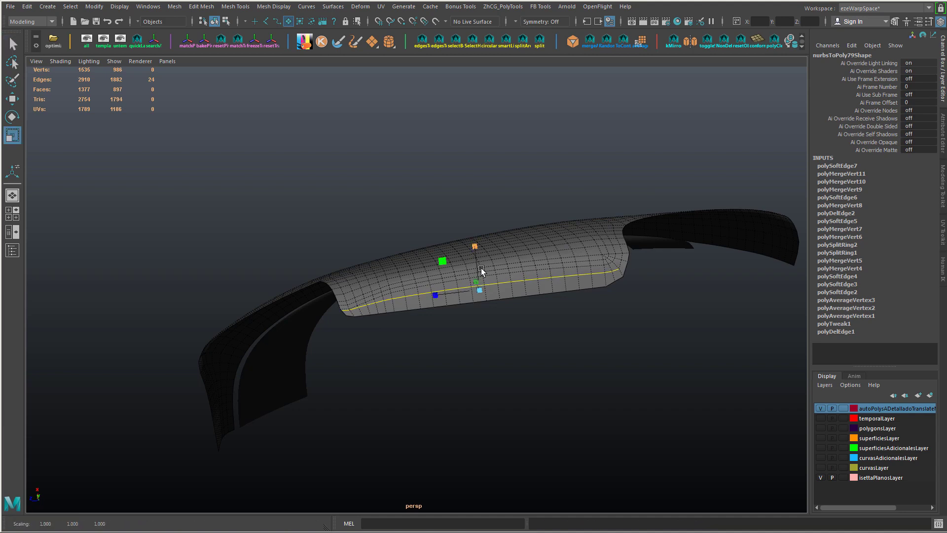
key("w")
double_click(463, 279)
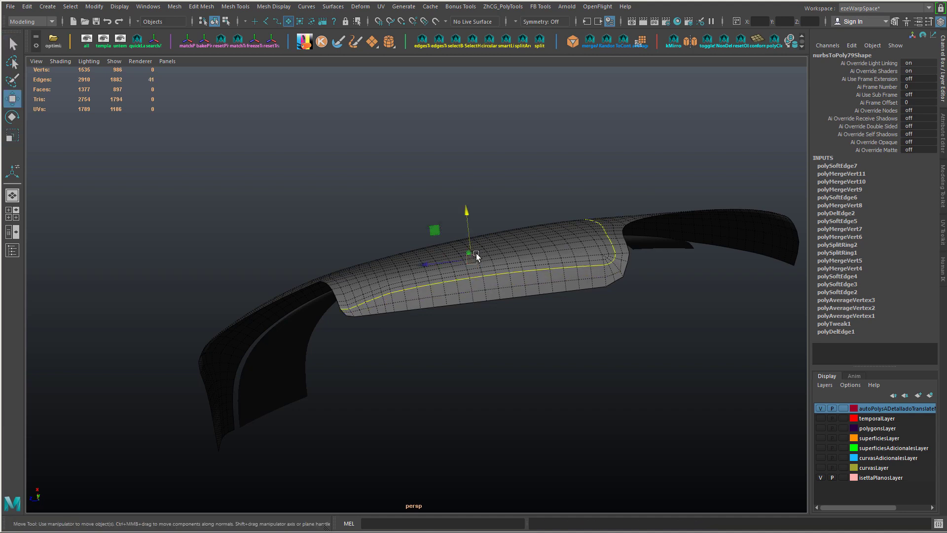
key("r")
left_click_drag(467, 215, 541, 242)
key("w")
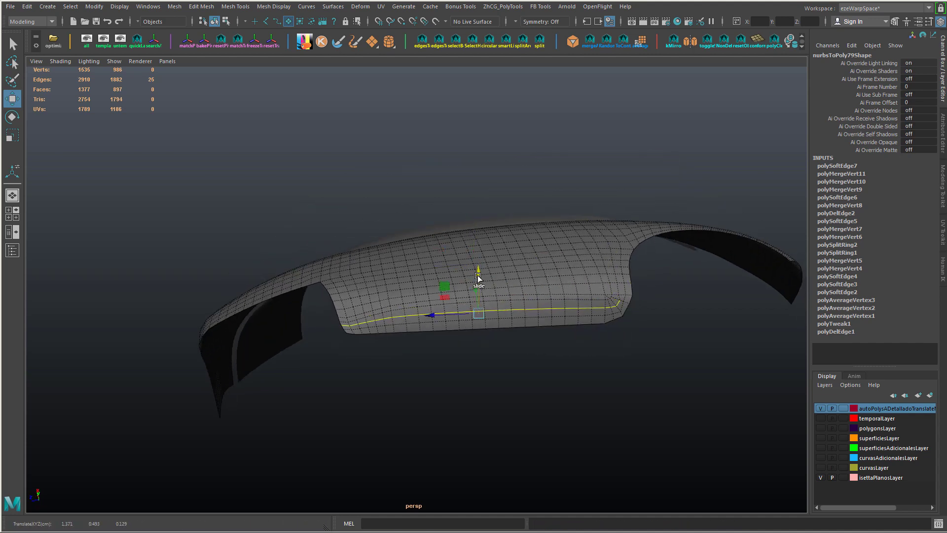
- Scale and shift the next lower-panel edge loops to even out their spacing, and clear the selection
key("r")
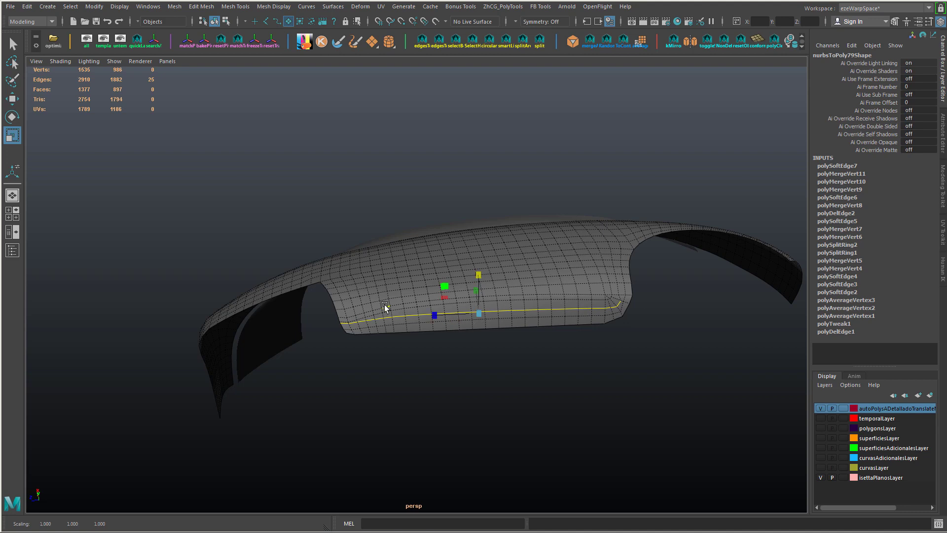
key("w")
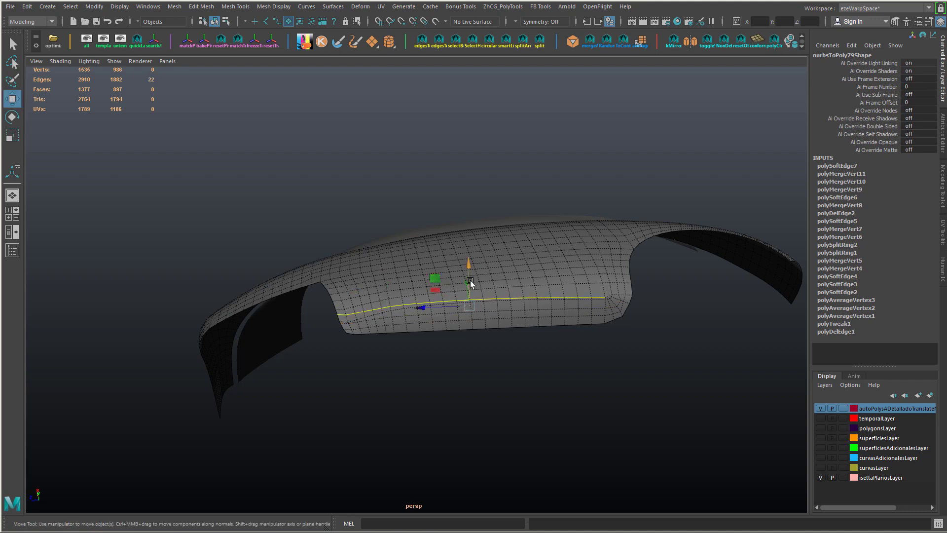
left_click_drag(464, 311, 471, 266, "alt")
key("r")
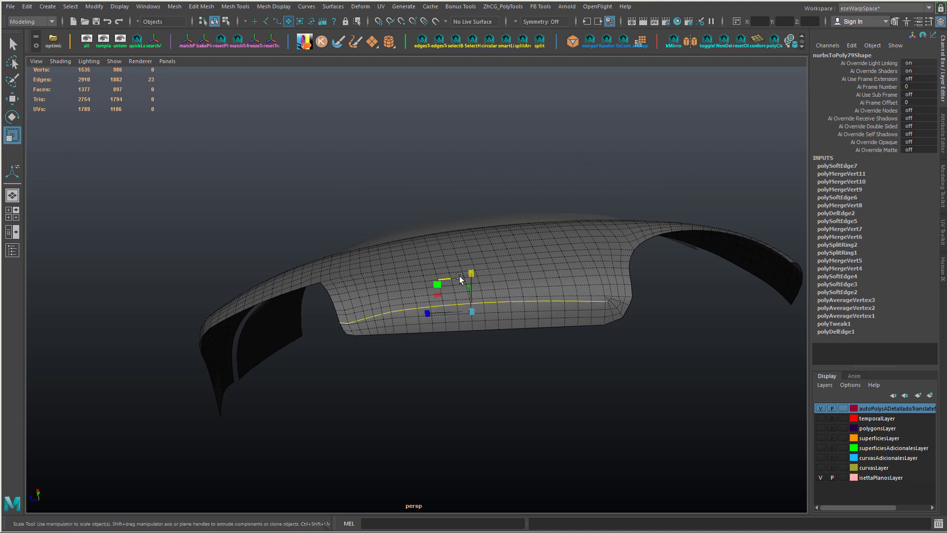
key("w")
left_click_drag(472, 271, 558, 329, "alt")
left_click(674, 178)
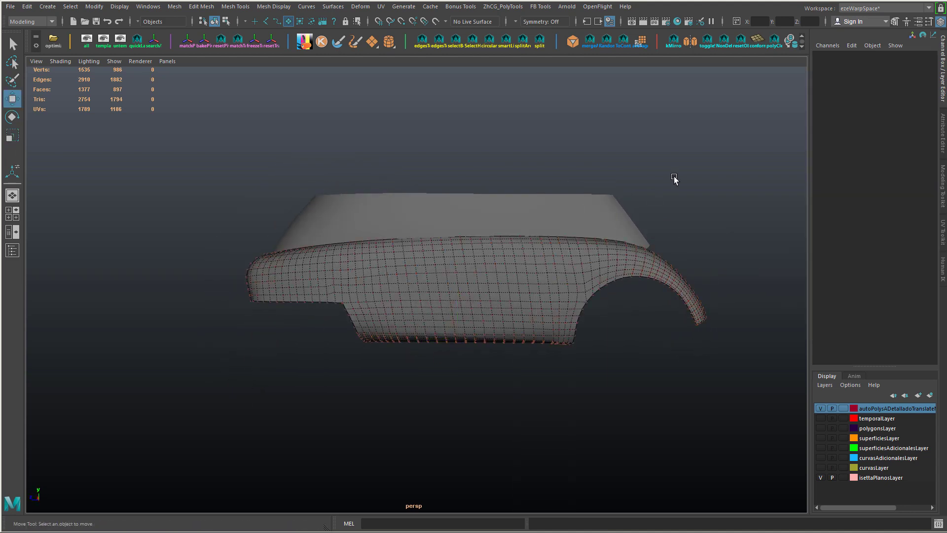
- Apply Edit Edge Flow to the long edge loop running along the body and just above the wheel arch
left_click_drag(674, 178, 613, 312, "alt")
left_click(516, 313)
right_click(618, 238)
left_click(618, 212)
double_click(607, 289)
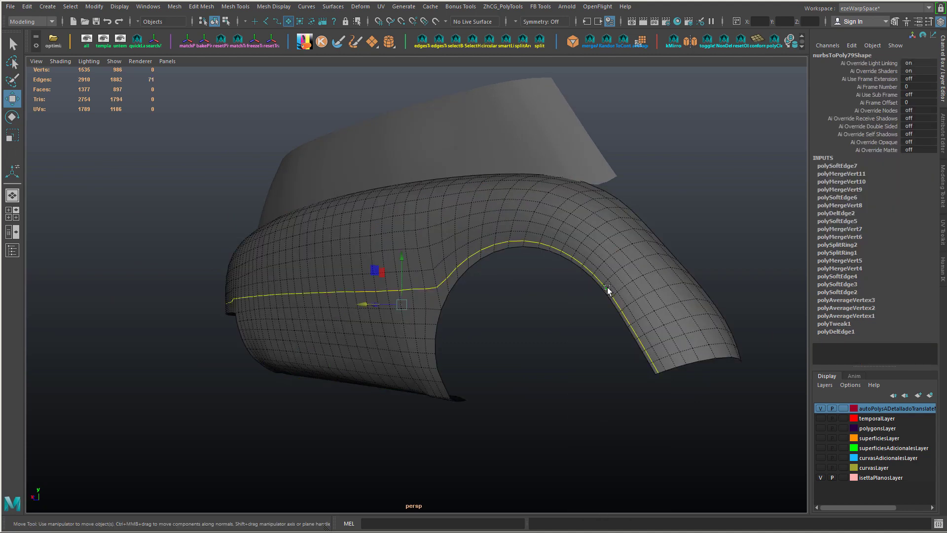
key("g")
- Select the next three edge loops above the wheel arch and apply Edit Edge Flow to them
right_click_drag(608, 285, 599, 292, "alt")
double_click(588, 310)
double_click(593, 307, "shift")
double_click(601, 302, "shift")
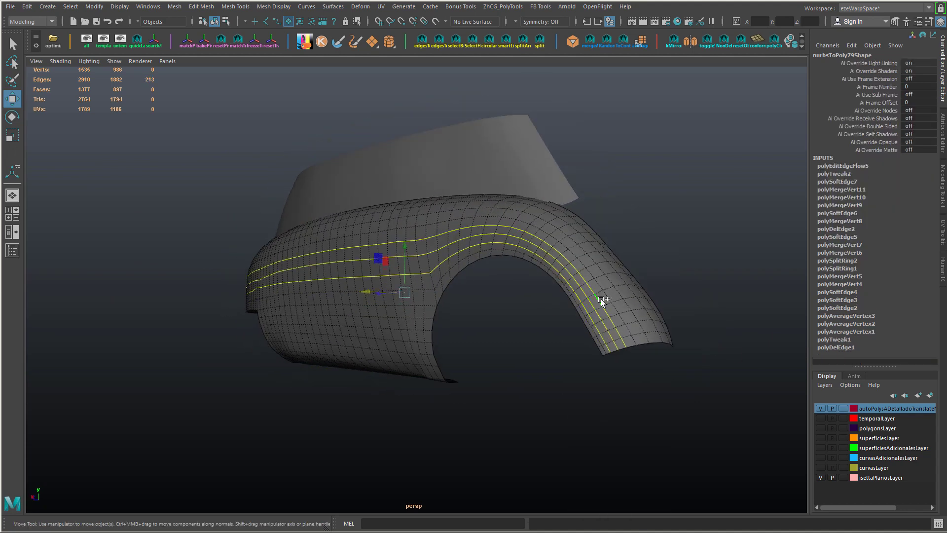
key("g")
- Apply Edit Edge Flow to the upper long edge loop and compare the body before and after
left_click_drag(600, 302, 467, 247, "alt")
key("z")
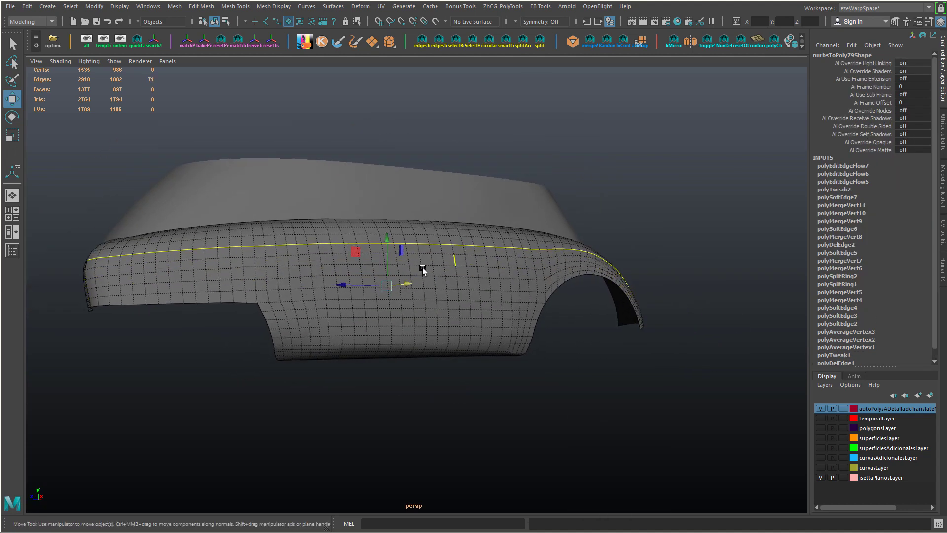
key("shift+z")
- Return to object mode and delete the lower body's construction history
key("F8")
left_click_drag(554, 288, 584, 257, "alt")
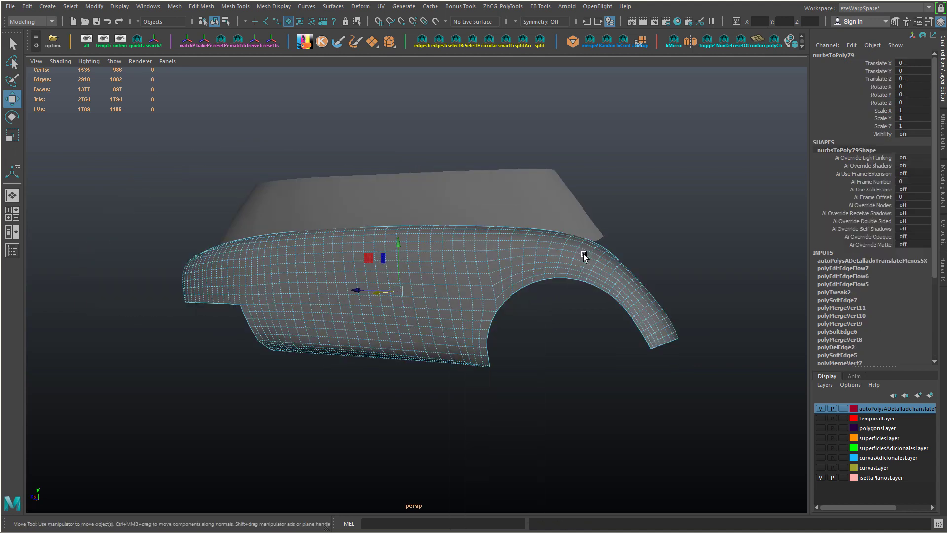
key("alt+shift+d")
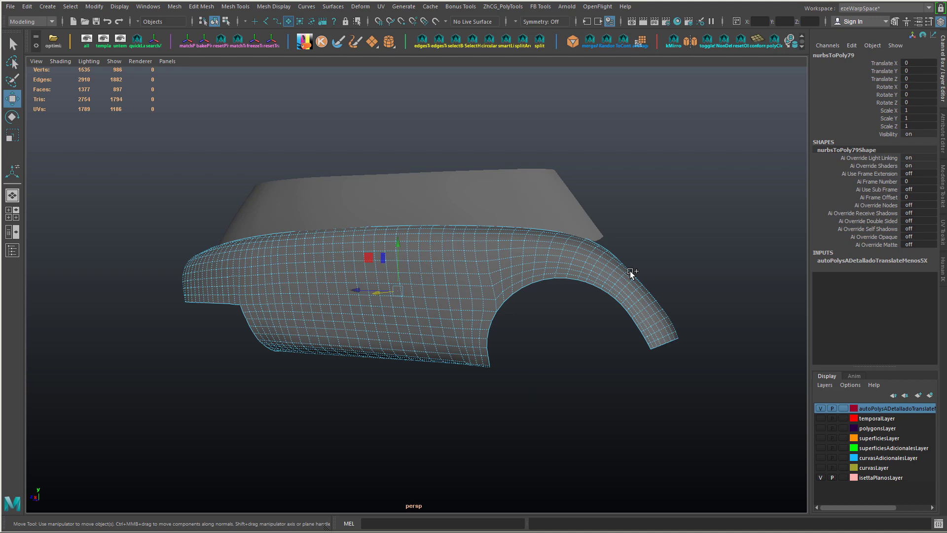
- Deselect the lower body, switch briefly to the reference photo and inspect the panel's shading around the wheel arch
left_click_drag(566, 297, 441, 287, "alt")
left_click(546, 294)
key("alt+Tab")
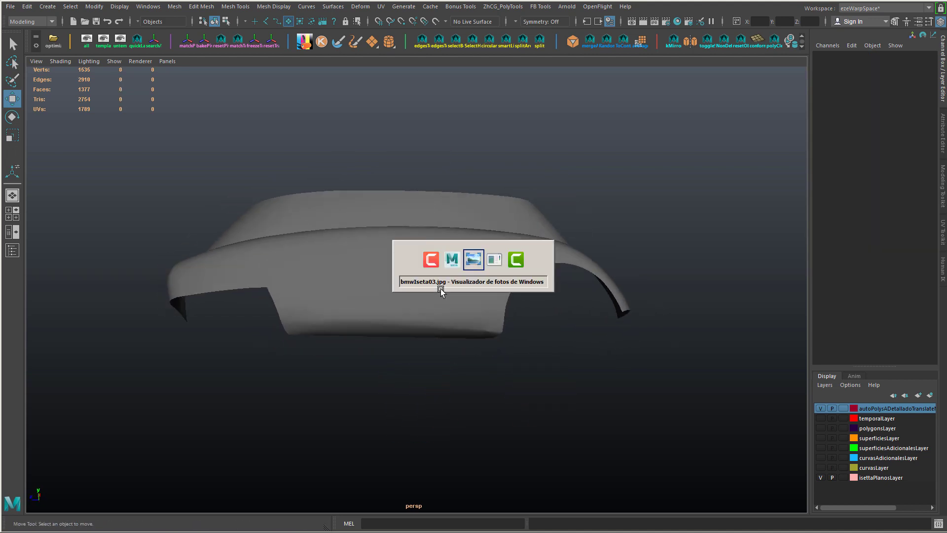
key("alt+Tab")
left_click_drag(533, 322, 476, 313, "alt")
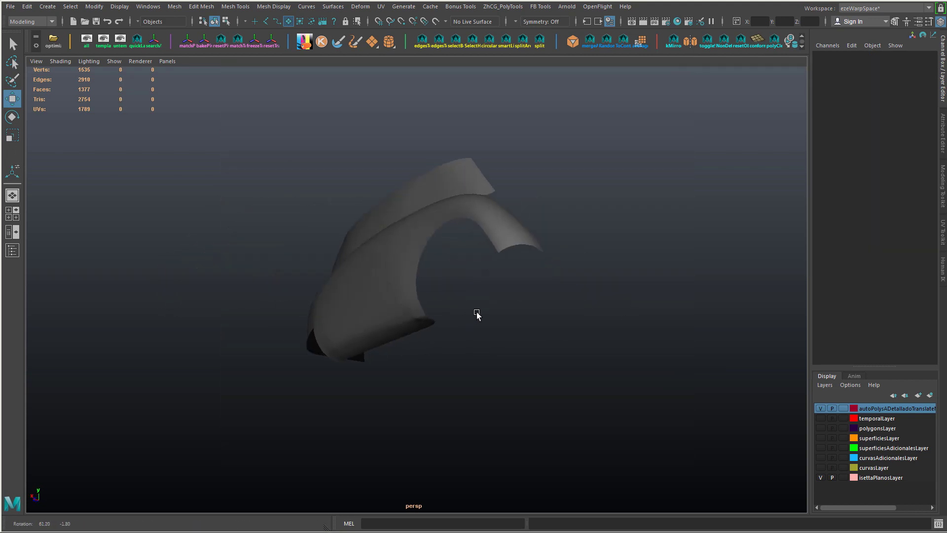
- Select an edge on the lower body's fender tail and enable soft selection with a falloff radius of about 0.45
left_click(523, 220)
left_click_drag(527, 220, 505, 334, "alt")
right_click_drag(499, 237, 493, 211)
left_click(508, 335)
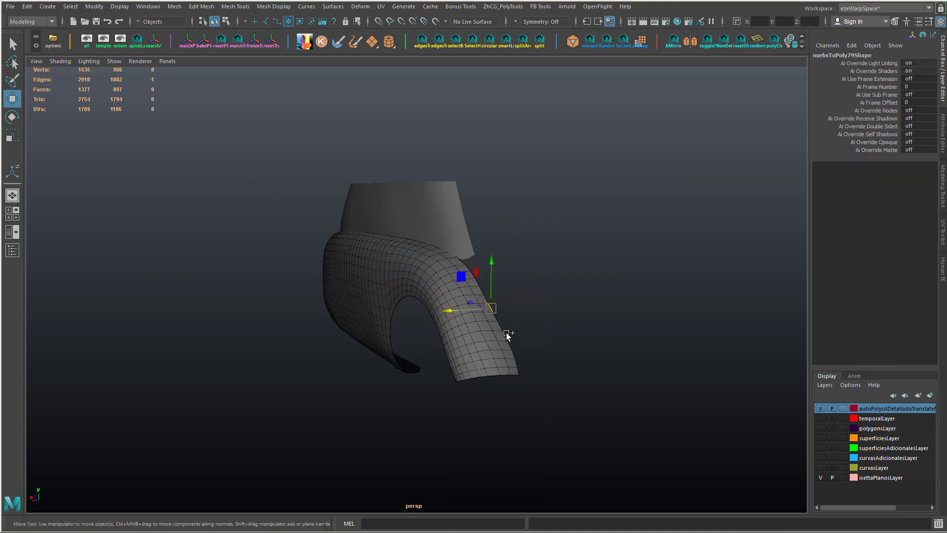
key("b")
left_click_drag(489, 348, 442, 329)
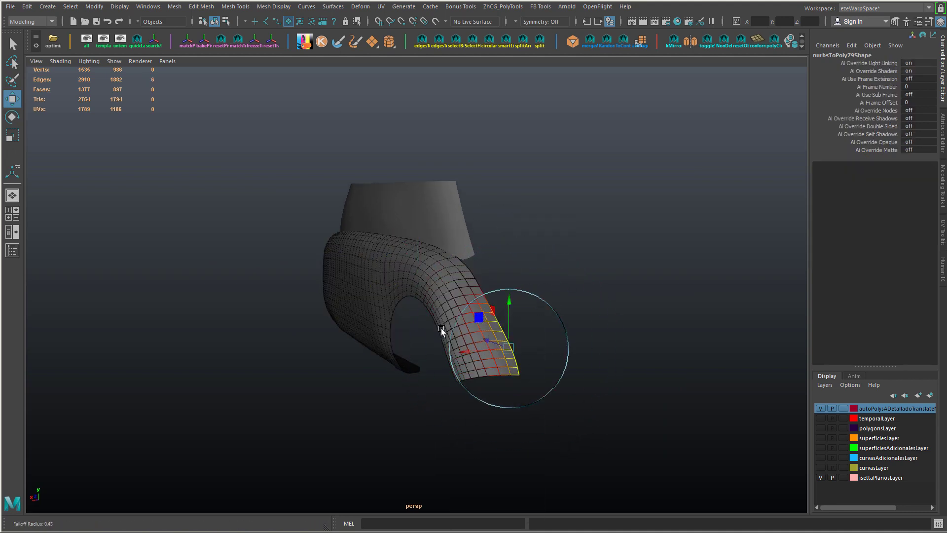
- Try to reshape the fender tail by scaling its outer border edges with soft selection, and undo the attempt
double_click(482, 292)
left_click(483, 292)
double_click(518, 367, "shift")
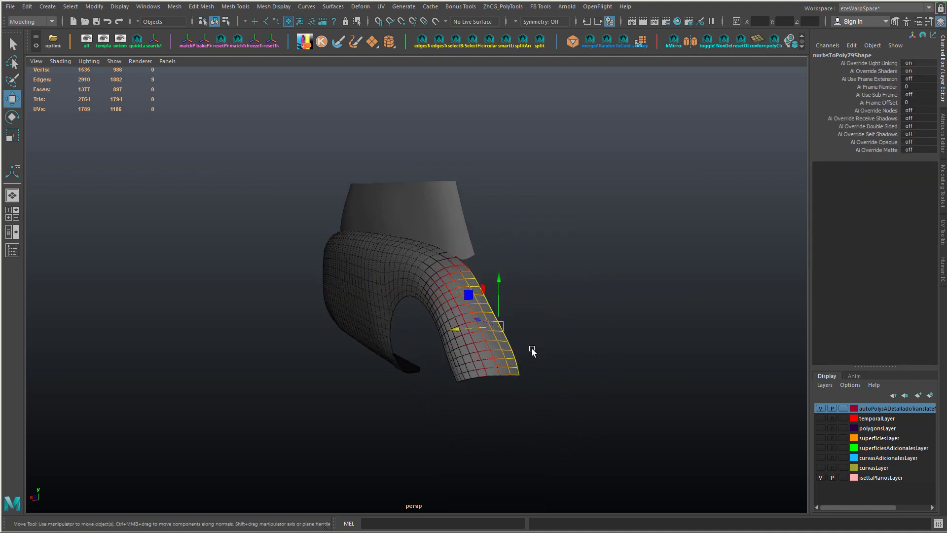
left_click_drag(530, 351, 566, 318, "alt")
key("r")
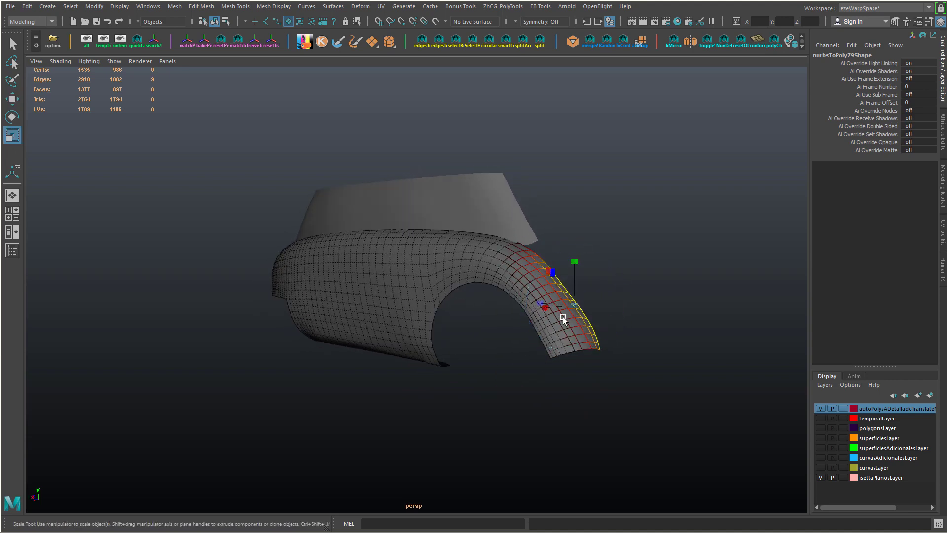
right_click_drag(566, 317, 609, 305)
left_click_drag(608, 304, 638, 316, "alt")
left_click_drag(654, 310, 488, 312, "ctrl+shift")
left_click(588, 288, "ctrl")
left_click_drag(152, 251, 356, 307, "alt")
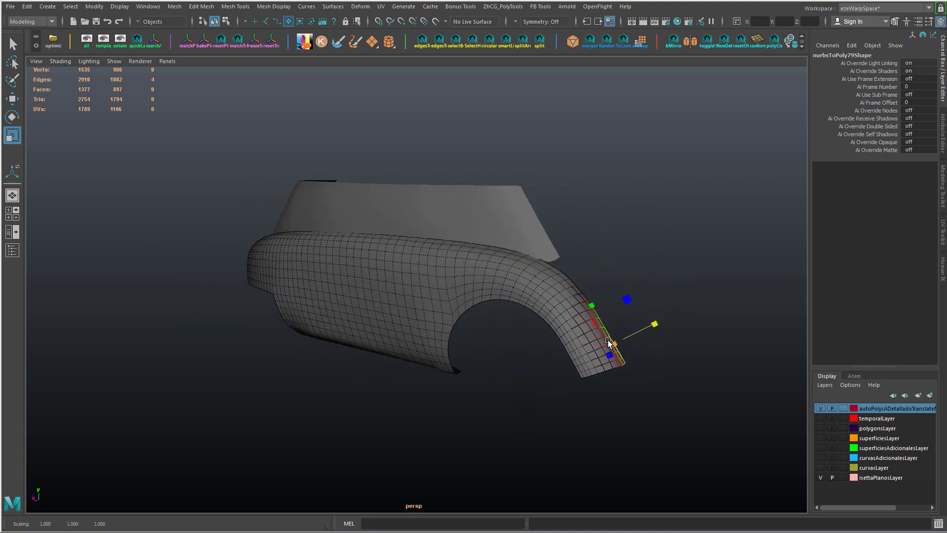
left_click_drag(609, 343, 477, 336, "alt")
key("w")
key("ctrl+z")
key("ctrl+z")
- Select the run of edges along the fender tail's outer border and fit the soft selection falloff around it
left_click(467, 337, "shift")
left_click(464, 330)
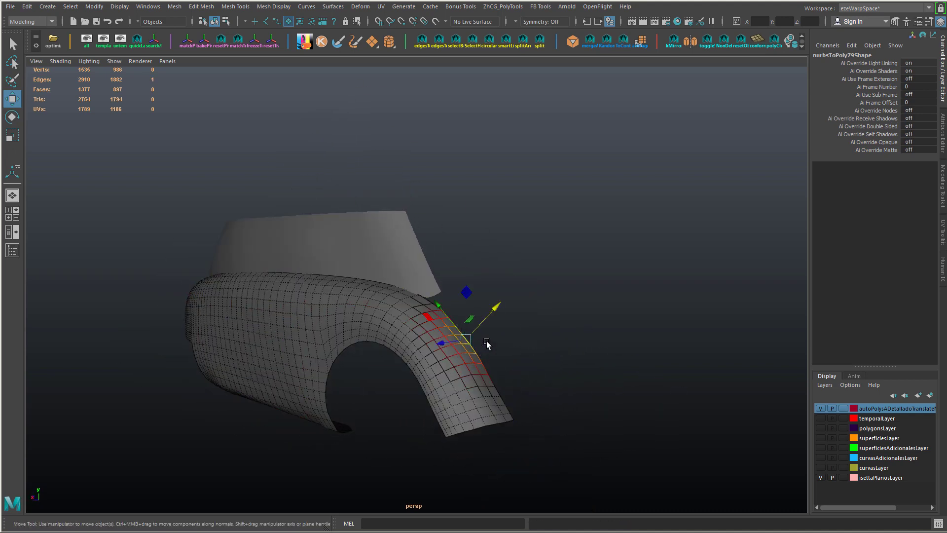
scroll(487, 343, "up", 2)
mouse_move(509, 332)
left_mouse_down()
mouse_move(499, 343)
mouse_move(511, 318)
mouse_move(518, 330)
left_mouse_up()
double_click(522, 395, "shift")
left_click_drag(523, 398, 548, 380, "alt")
right_click_drag(548, 380, 594, 387, "alt")
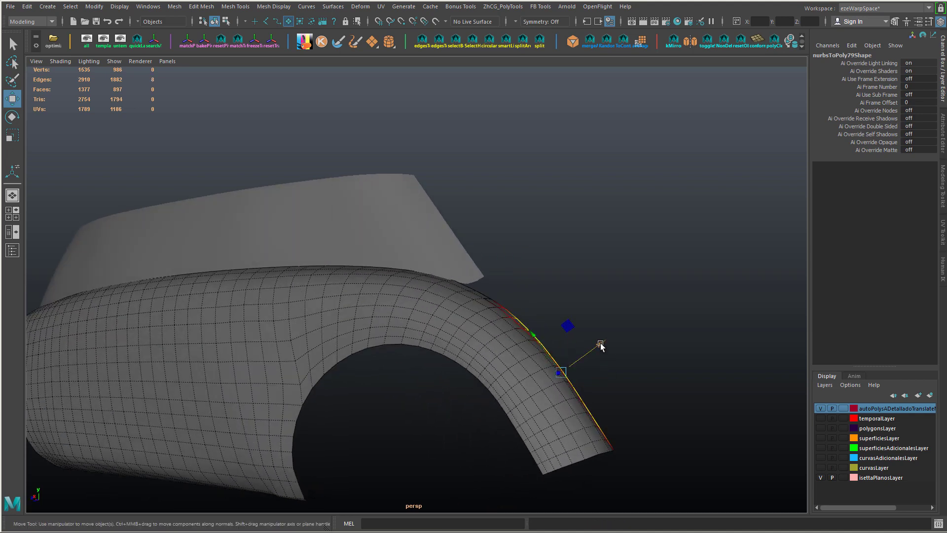
- Trim the fender tail's border edge selection and adjust the curve with a soft-selected move
left_click(608, 439, "shift")
key("ctrl+z")
left_click_drag(610, 360, 626, 370)
left_click(536, 337, "ctrl")
left_click_drag(561, 348, 547, 360, "ctrl")
left_click_drag(634, 390, 376, 393)
left_click_drag(337, 359, 542, 403, "ctrl")
- Return to object mode, deselect the lower body and inspect the shading of the fender tail and wheel arch
left_click_drag(610, 406, 532, 376, "alt")
right_click_drag(531, 377, 568, 346)
left_click(668, 298)
left_click_drag(668, 298, 395, 243, "alt")
right_click_drag(394, 243, 316, 246, "alt")
left_click_drag(316, 247, 507, 298, "alt")
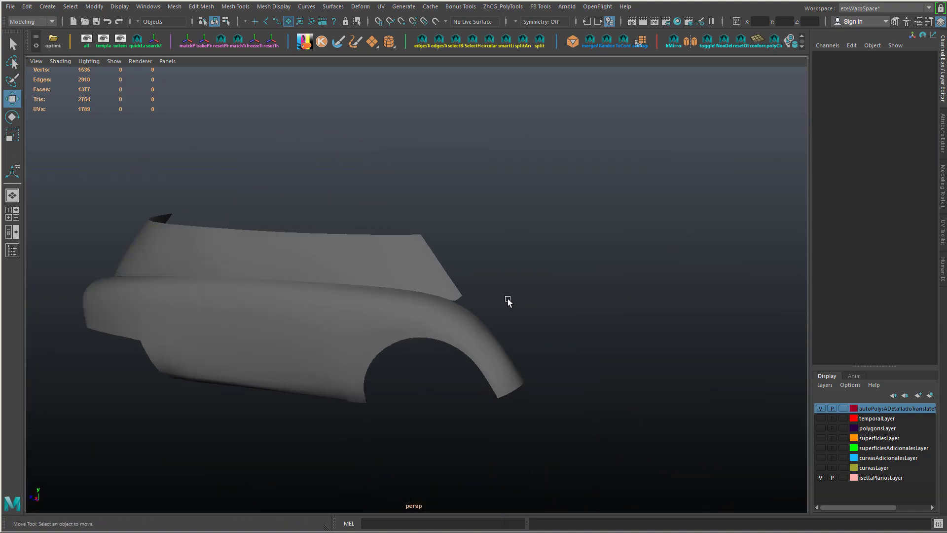
left_click_drag(288, 343, 370, 256, "alt")
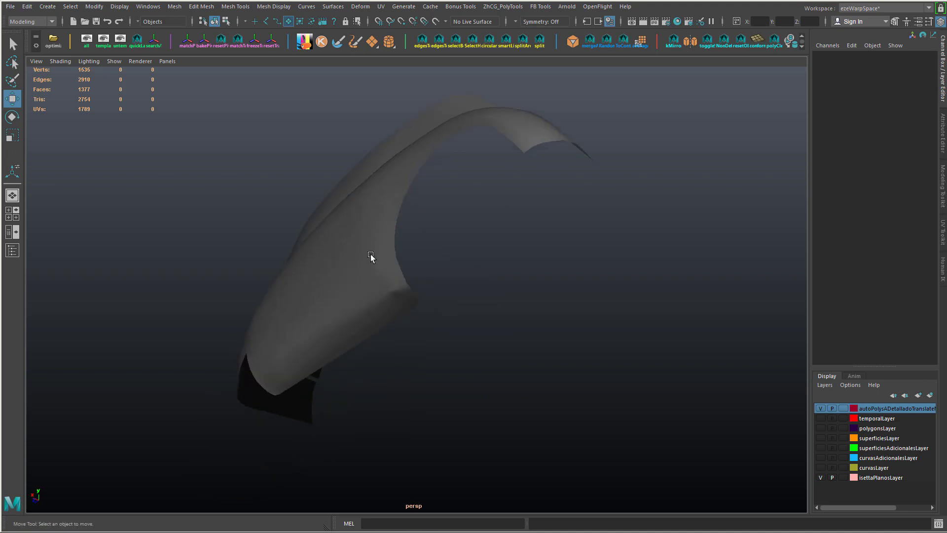
- Move the border vertices at the lower corner beside the wheel arch, without soft selection, to round its outline
right_click_drag(370, 256, 419, 267, "alt")
right_click_drag(345, 310, 300, 312)
left_click_drag(300, 312, 370, 269, "alt")
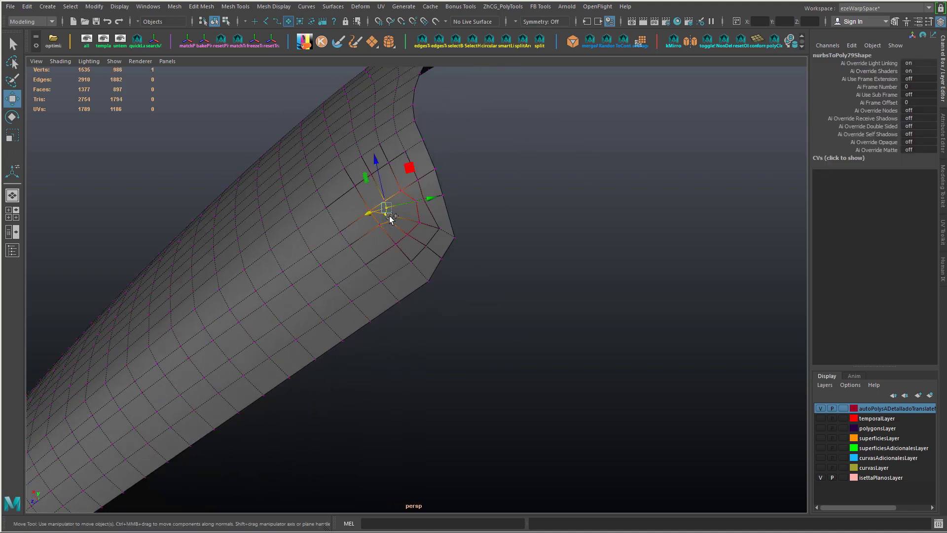
left_click_drag(439, 217, 382, 232, "alt")
left_click(488, 291)
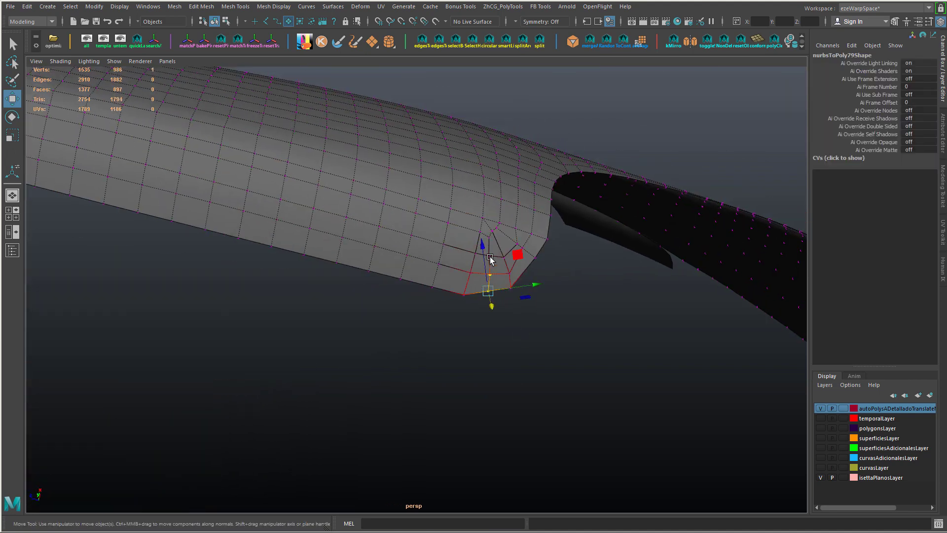
key("ctrl+z")
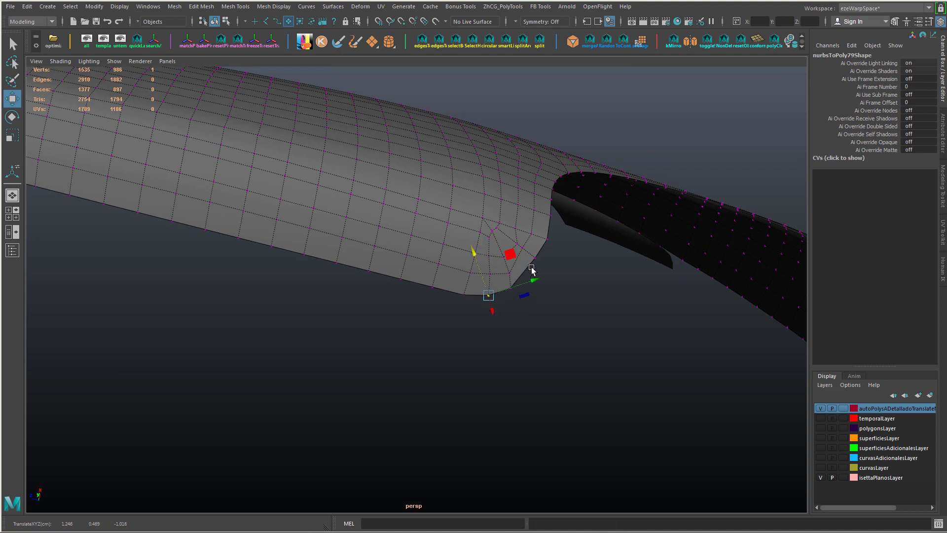
left_click_drag(513, 284, 551, 253)
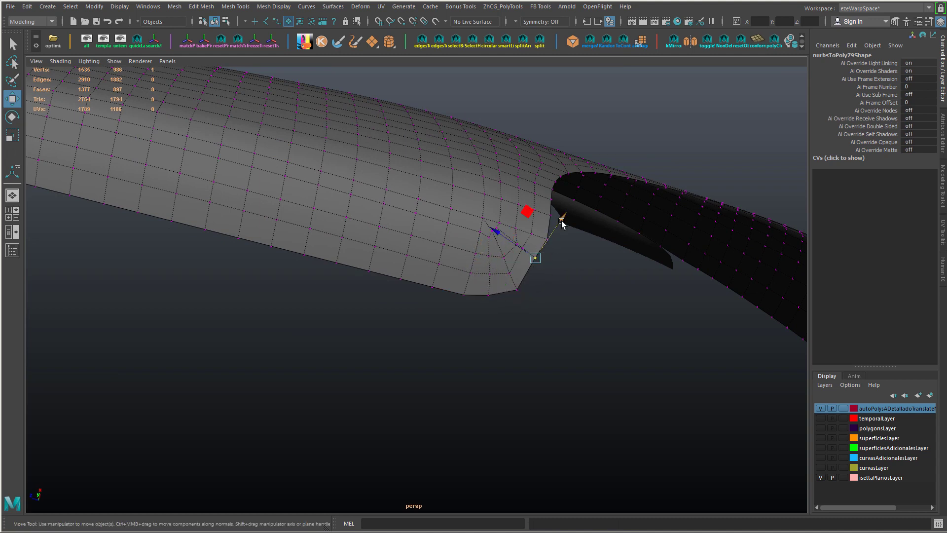
left_click_drag(562, 223, 559, 235)
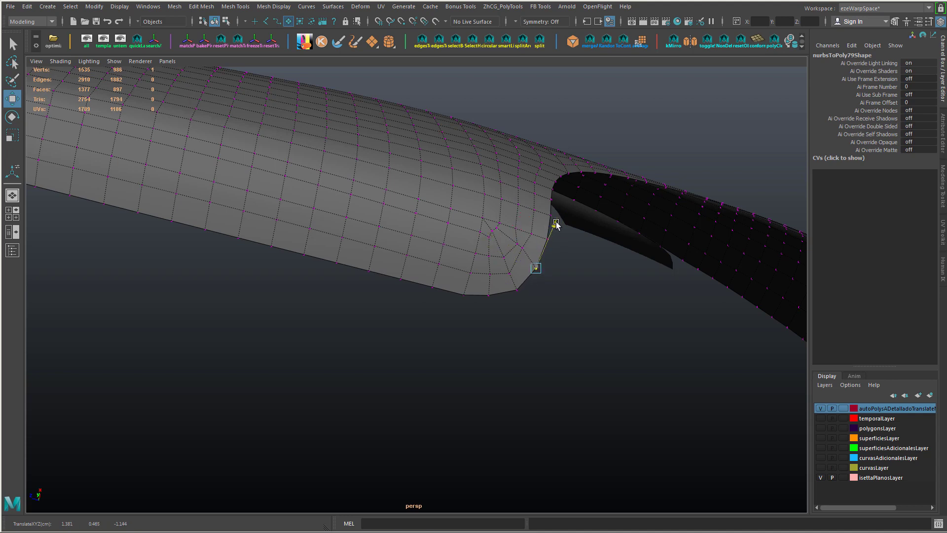
- Reposition the border and neighbouring inner vertices at the wheel arch's lower corner to even out their spacing
middle_click_drag(526, 267, 453, 294, "alt")
left_click_drag(418, 280, 446, 290)
left_click(449, 290)
left_click_drag(472, 331, 477, 341)
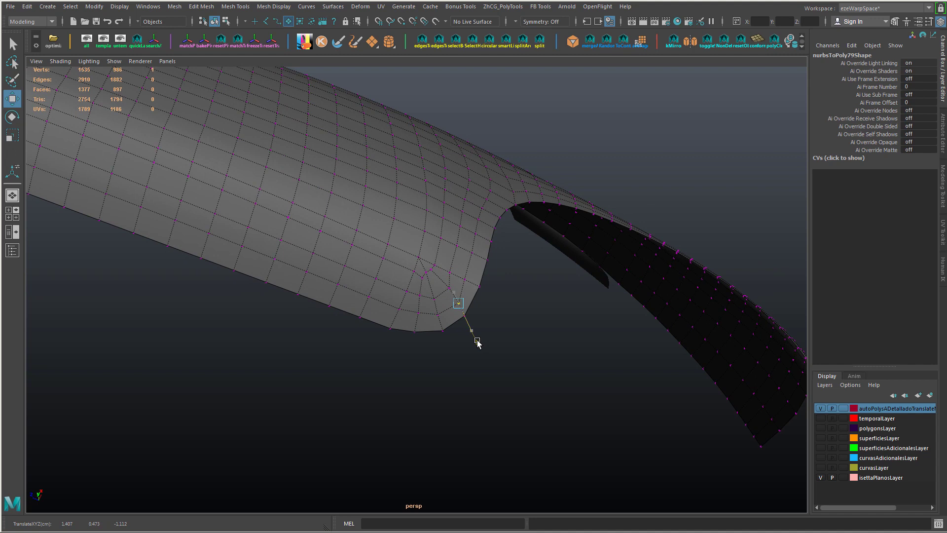
left_click(435, 298)
left_click_drag(394, 290, 396, 292)
left_click(449, 288)
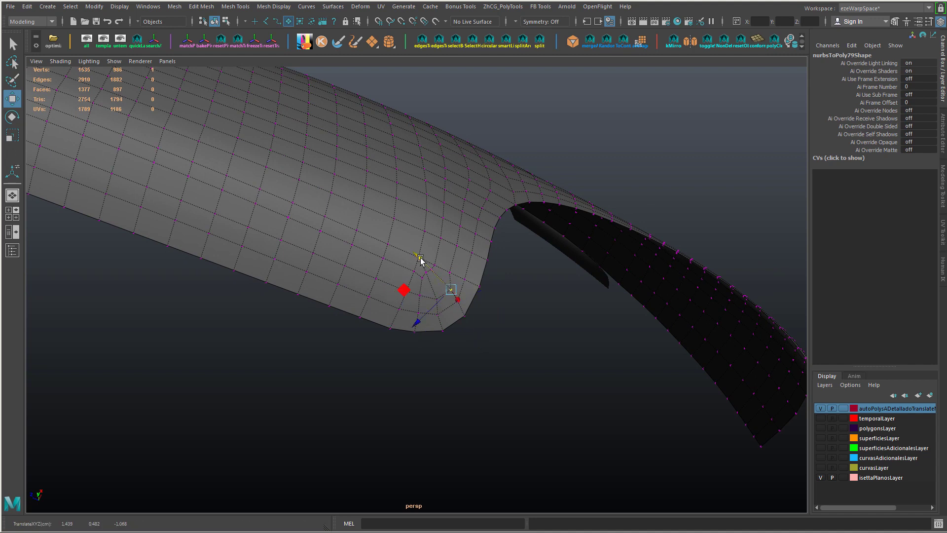
- Move the inner vertices of the lower corner's fan-shaped patch to even out its faces
left_click(434, 299)
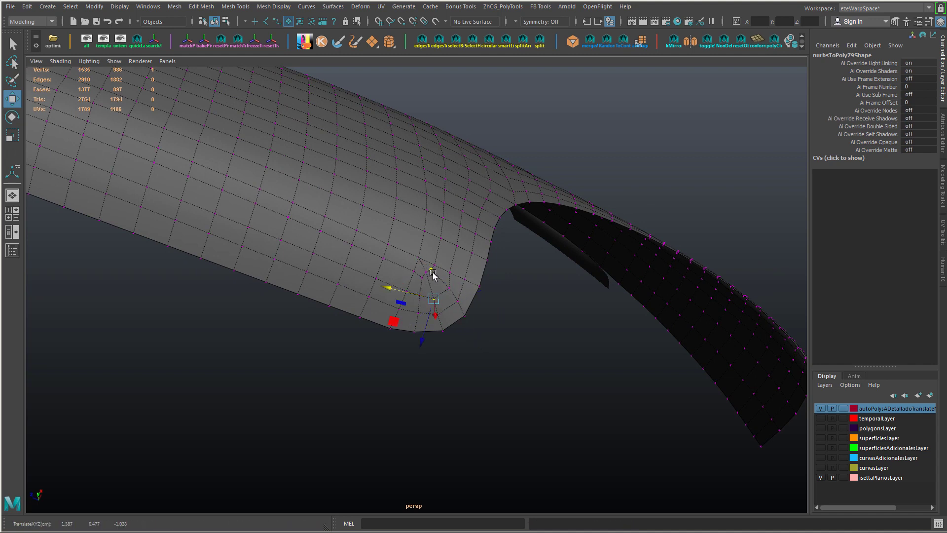
left_click(421, 278)
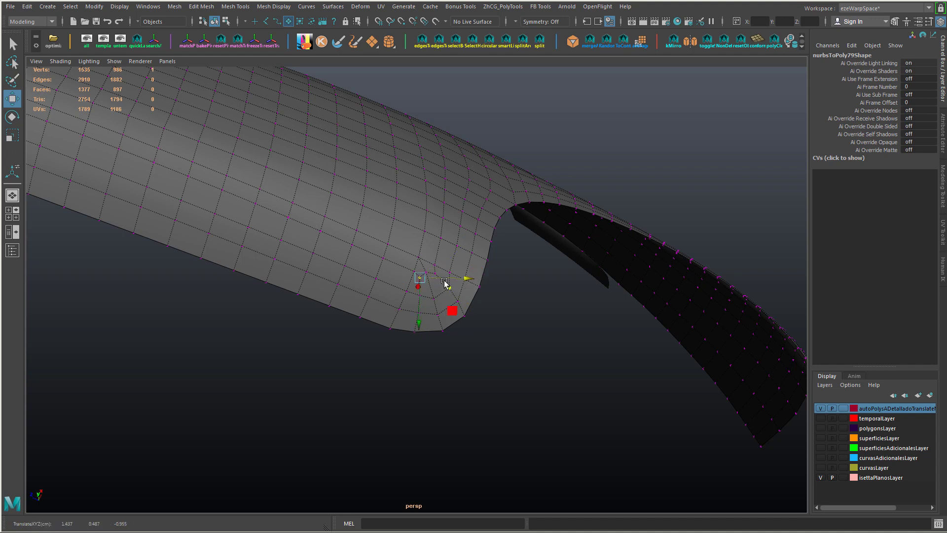
left_click(430, 316)
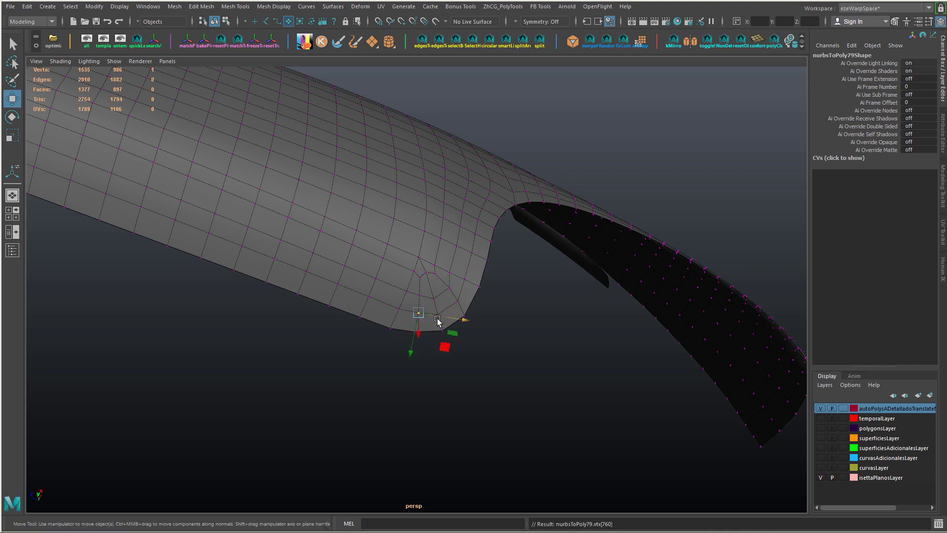
left_click_drag(438, 319, 411, 357)
left_click(459, 296)
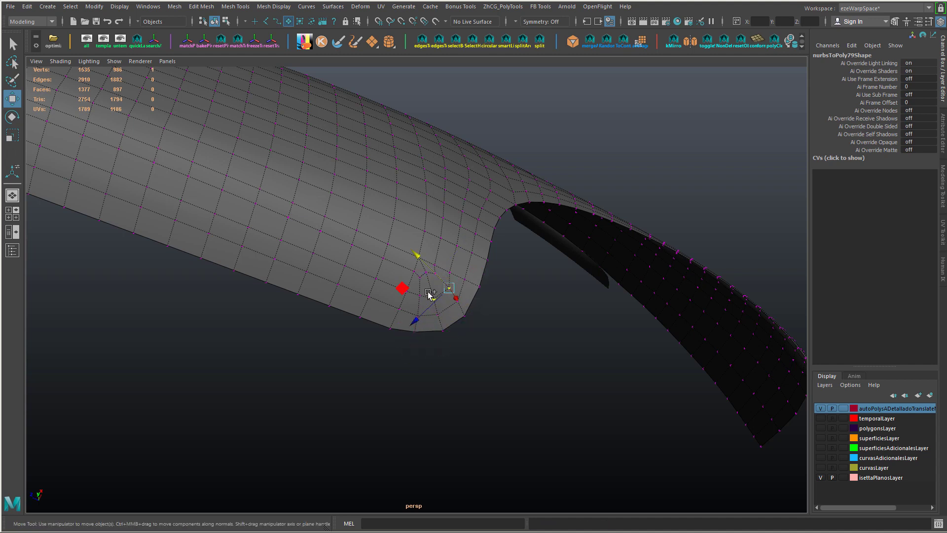
left_click_drag(429, 281, 417, 278)
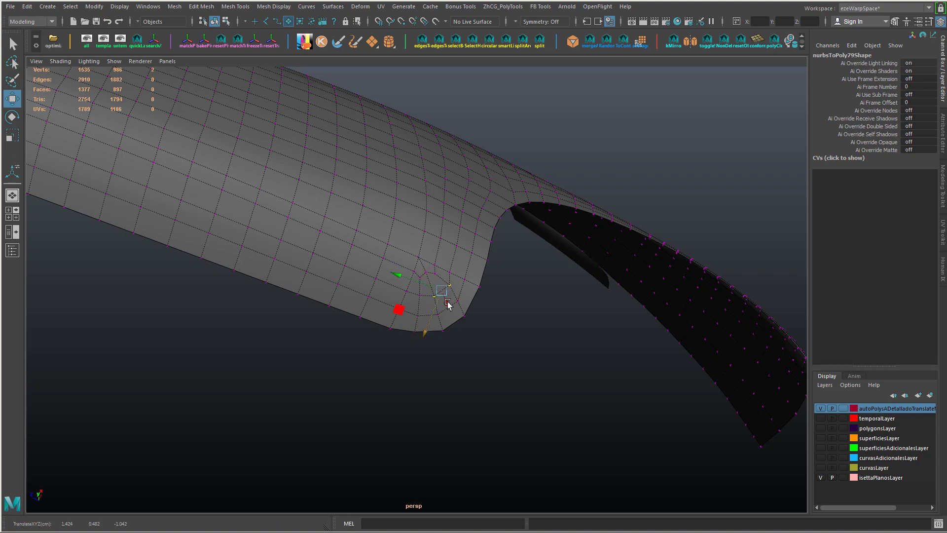
- Check the wheel arch's lower corner from other angles and fine-tune a vertex on its bottom border
left_click_drag(525, 291, 295, 224, "alt")
right_click_drag(295, 224, 508, 308, "alt")
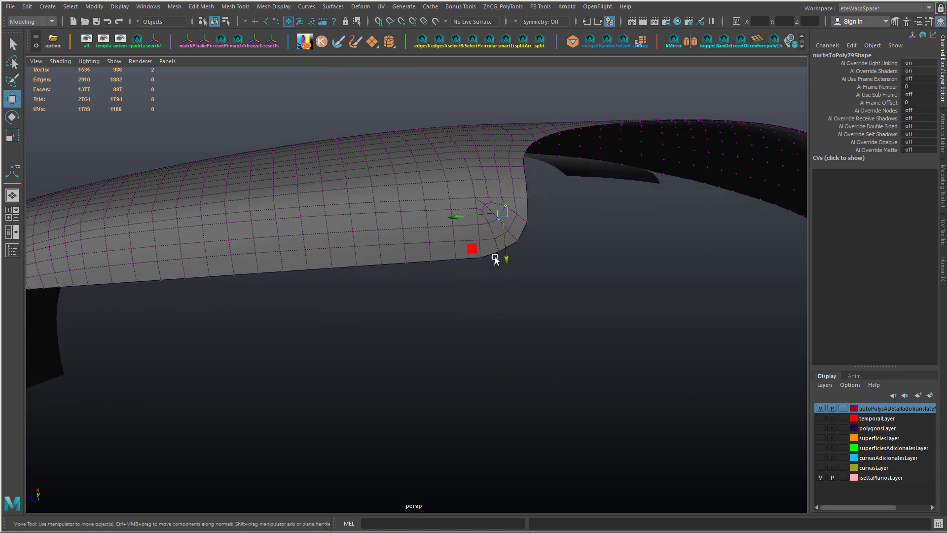
left_click_drag(478, 215, 479, 217)
right_click_drag(479, 216, 410, 233, "alt")
left_click_drag(409, 234, 425, 299, "alt")
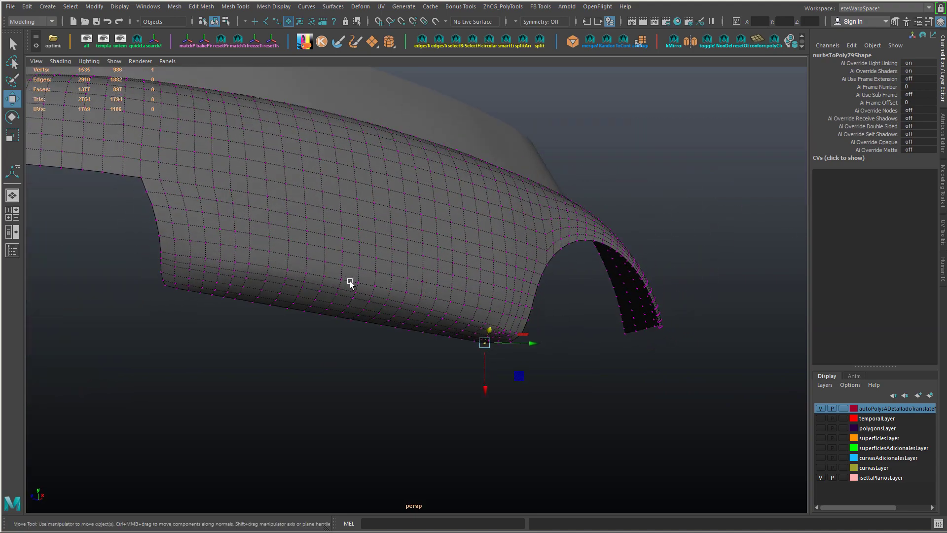
- Return to object mode, soften the lower body's edges, and deselect it to inspect the shading
left_click_drag(339, 280, 358, 313, "alt")
left_click(337, 322)
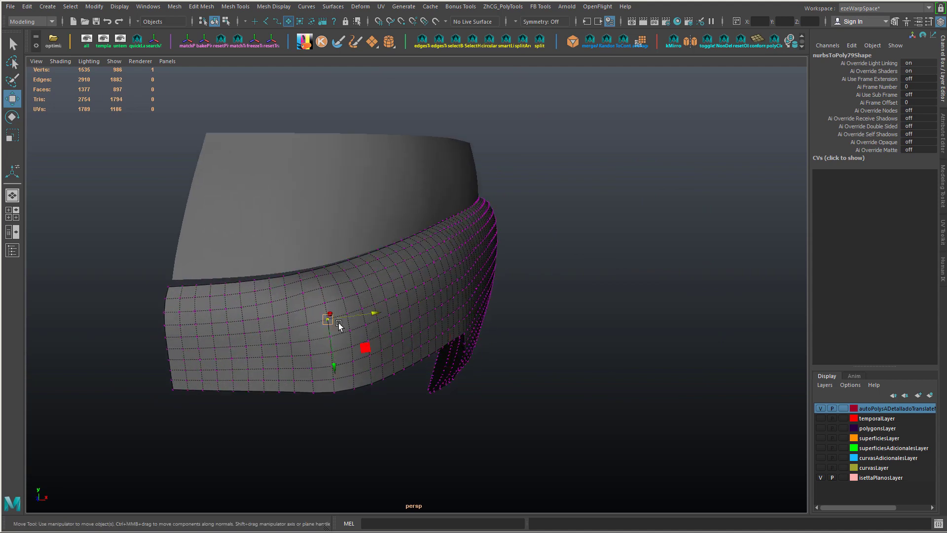
right_click_drag(389, 239, 457, 221)
right_click_drag(450, 247, 490, 295, "shift")
left_click(602, 274)
left_click_drag(602, 274, 581, 272, "alt")
scroll(575, 273, "down", 5)
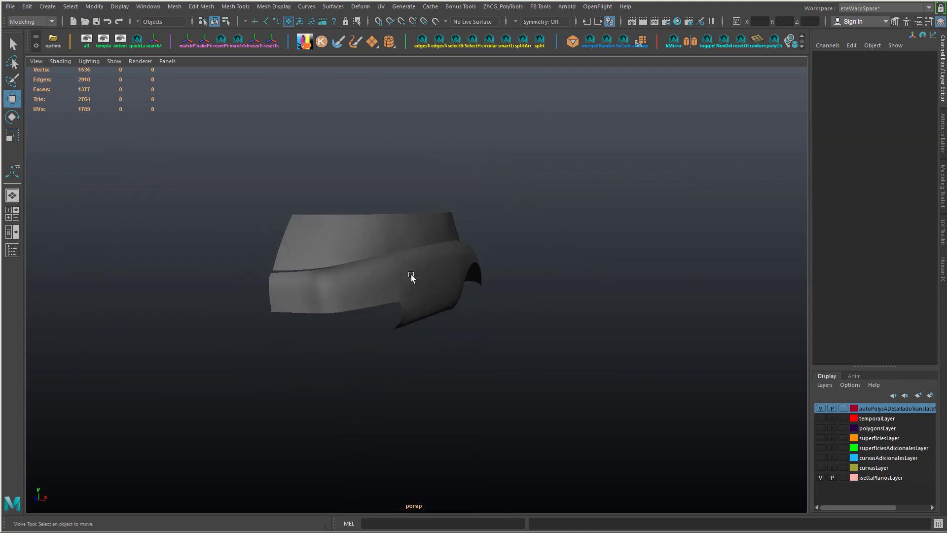
- Select the long edge loop along the lower body's bottom curve and apply Edit Edge Flow to it
left_click(414, 280)
left_click_drag(448, 310, 356, 189, "alt")
right_click_drag(365, 198, 676, 343, "alt")
left_click_drag(418, 261, 359, 362, "alt")
scroll(294, 375, "up", 5)
left_click_drag(286, 380, 218, 309, "alt")
right_click_drag(218, 308, 219, 212)
key("g")
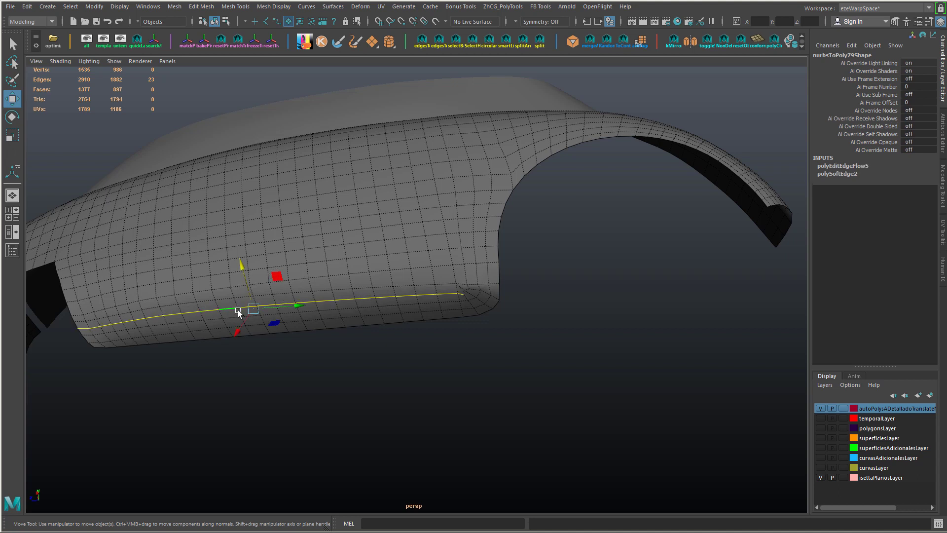
- Straighten that loop and the next one below it by scaling them flat with edge slide
key("r")
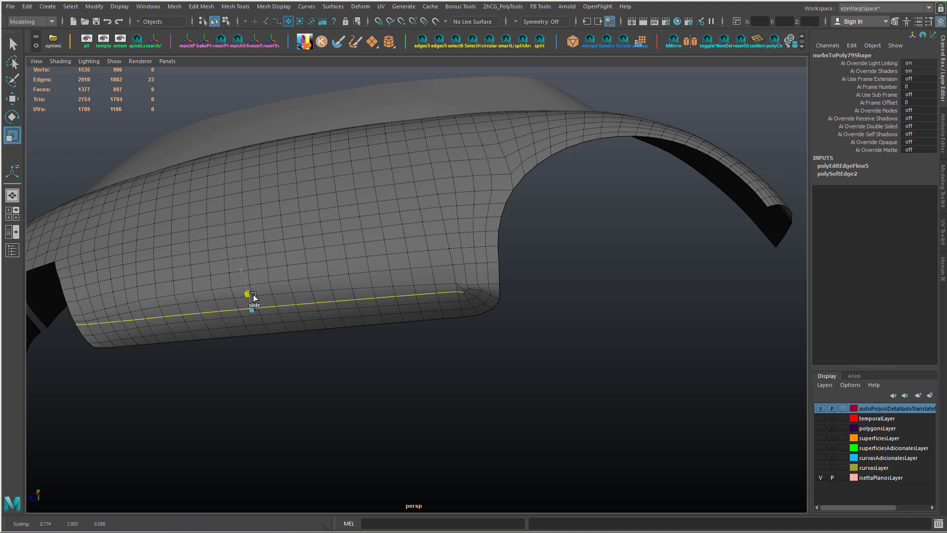
double_click(172, 323)
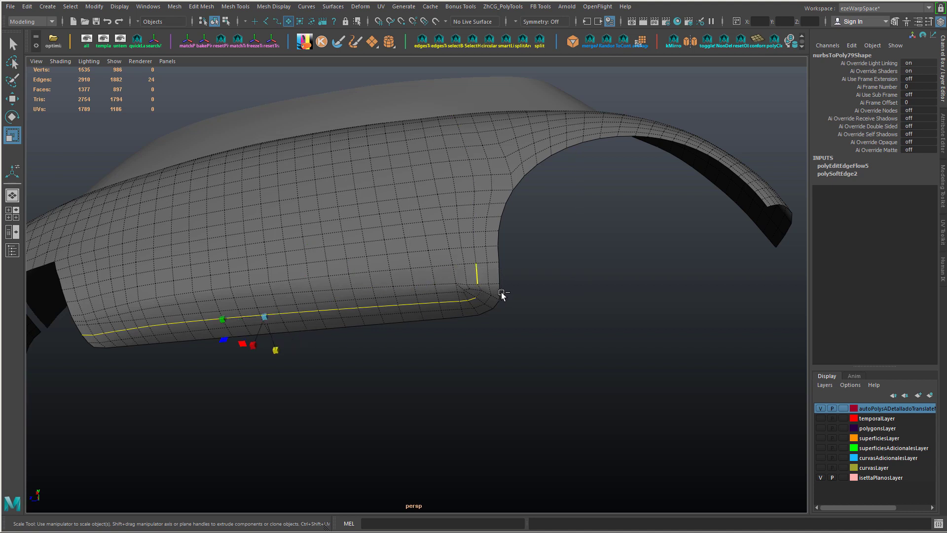
left_click_drag(280, 353, 270, 329)
key("w")
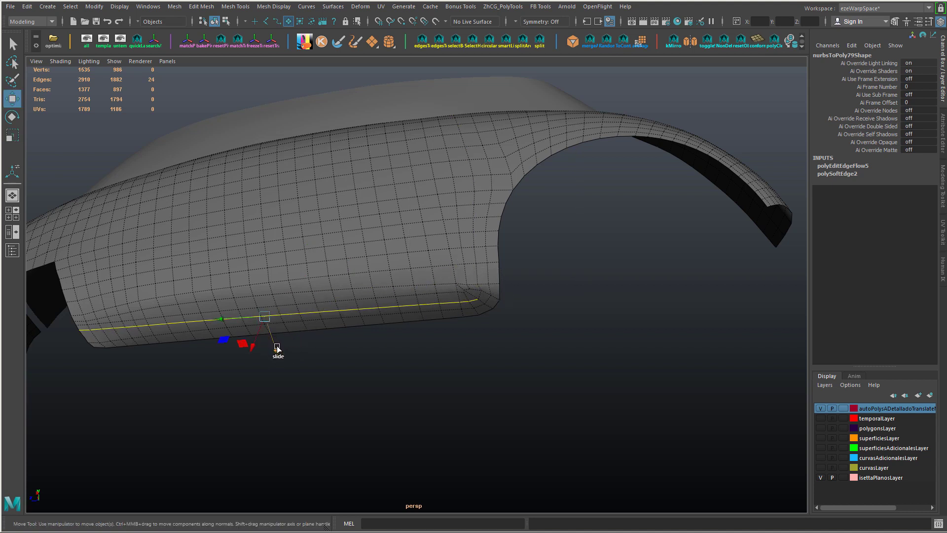
- Select the lowest long edge loop without its wheel arch part and straighten it by scaling with edge slide
double_click(194, 333)
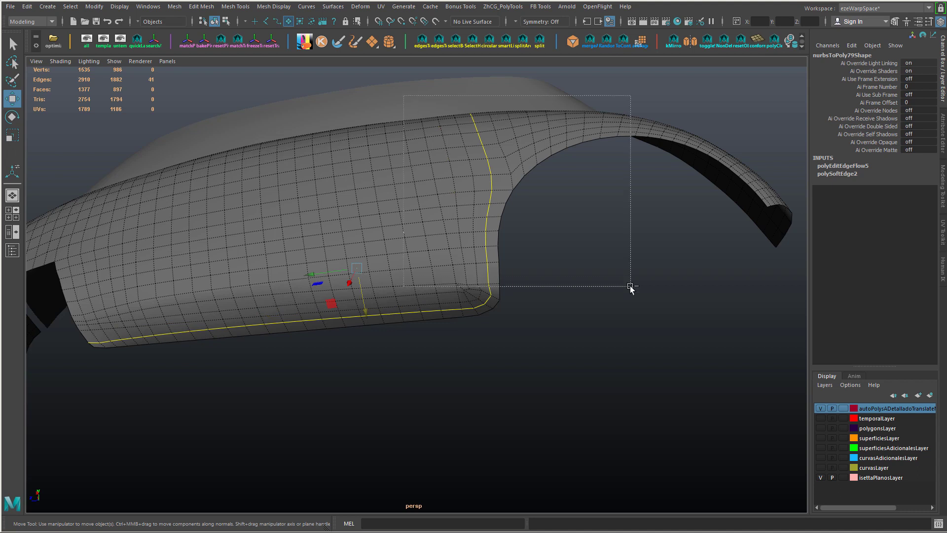
left_click_drag(631, 286, 631, 287, "ctrl")
key("r")
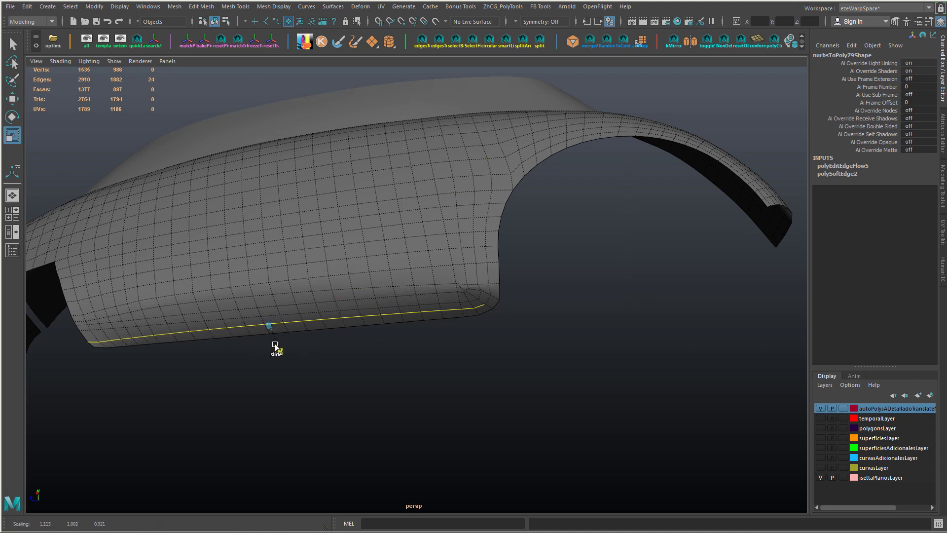
- Reselect the long loop above the lowest one without its wheel arch edges and slide it slightly downward
double_click(153, 326)
left_click_drag(533, 296, 534, 296, "ctrl")
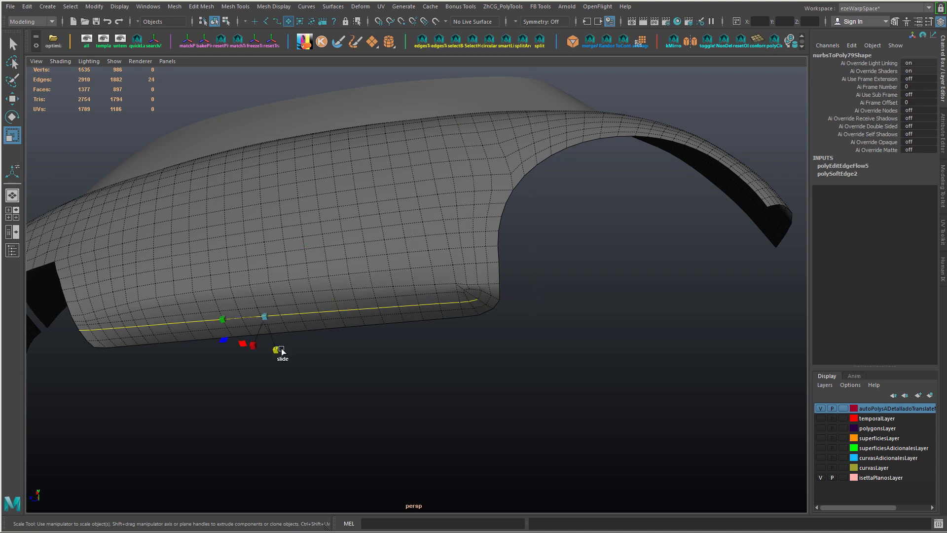
key("w")
left_click_drag(275, 342, 277, 349)
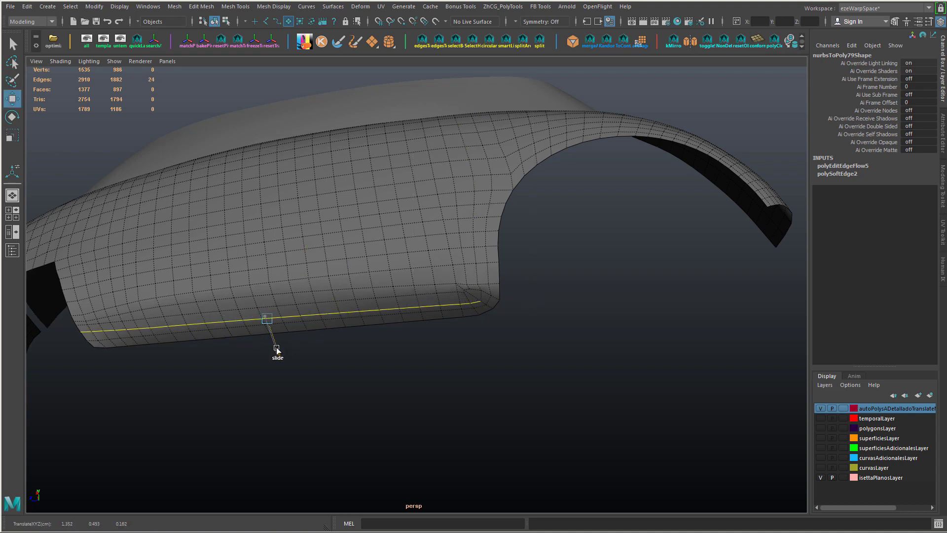
- Adjust the higher long edge loops of the bottom curve with edge slide to even out their spacing
middle_click_drag(228, 312, 237, 256, "shift")
key("r")
key("w")
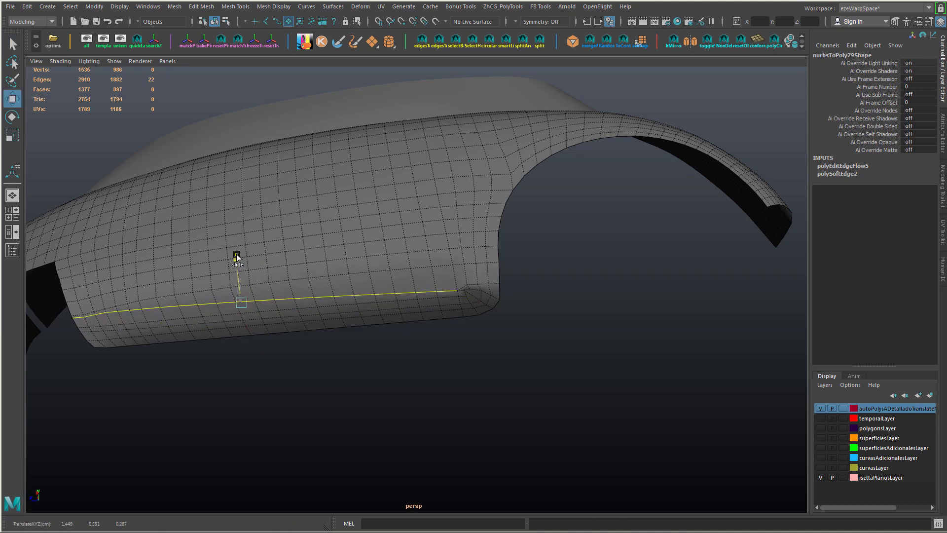
left_click_drag(236, 257, 236, 259, "ctrl+shift")
- Reduce the selected bottom-curve loop to its middle run of edges and slide them toward the body's side
left_click_drag(465, 310, 311, 310, "alt")
left_click_drag(339, 493, 338, 493, "ctrl")
middle_click_drag(309, 284, 305, 276, "shift")
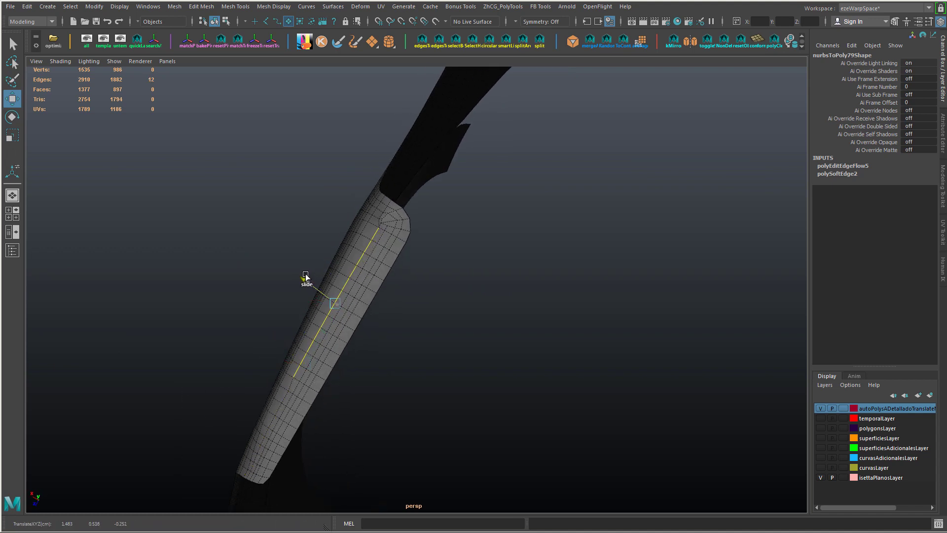
- Slide the short run of three edges near the narrow end of the bottom curve outward along the surface
left_click(281, 398)
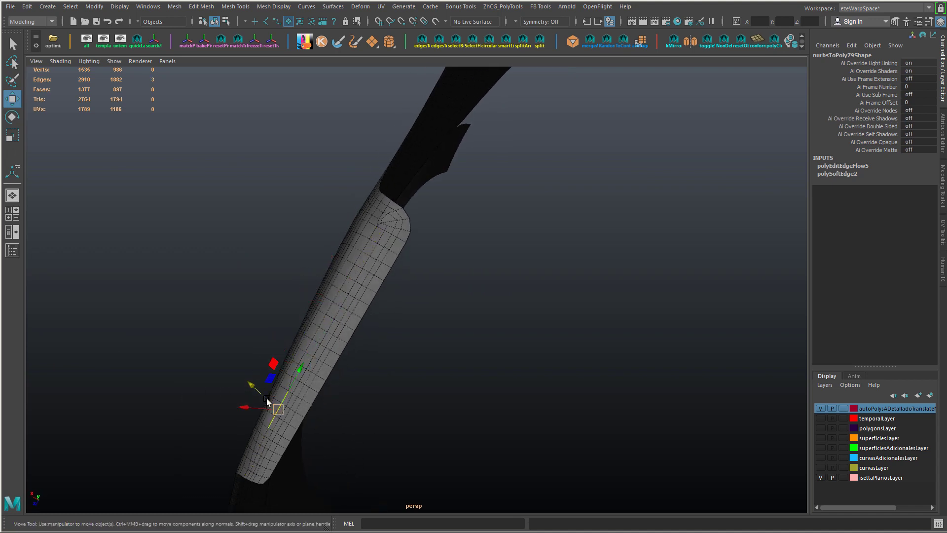
middle_click_drag(267, 399, 249, 381, "shift")
left_click_drag(250, 383, 186, 290, "alt")
- Straighten and even out the long edge loops across the lower side with edge-slide scaling and moving
double_click(187, 287)
key("r")
mouse_move(338, 336)
middle_mouse_down("shift")
mouse_move(339, 321)
mouse_move(337, 339)
middle_mouse_up("shift")
key("w")
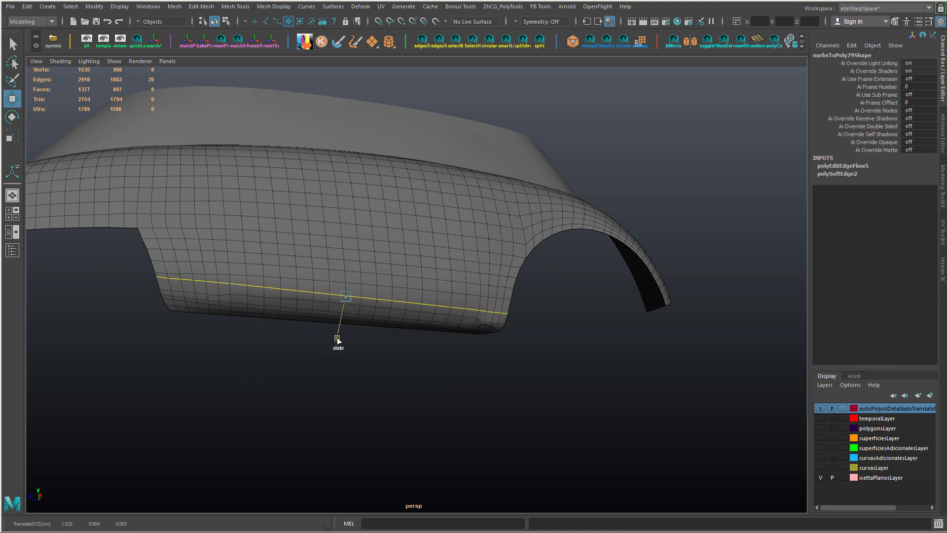
middle_click_drag(302, 278, 302, 277, "shift")
key("r")
mouse_move(351, 242)
middle_mouse_down("shift")
mouse_move(332, 316)
mouse_move(302, 277)
mouse_move(350, 218)
mouse_move(346, 232)
middle_mouse_up("shift")
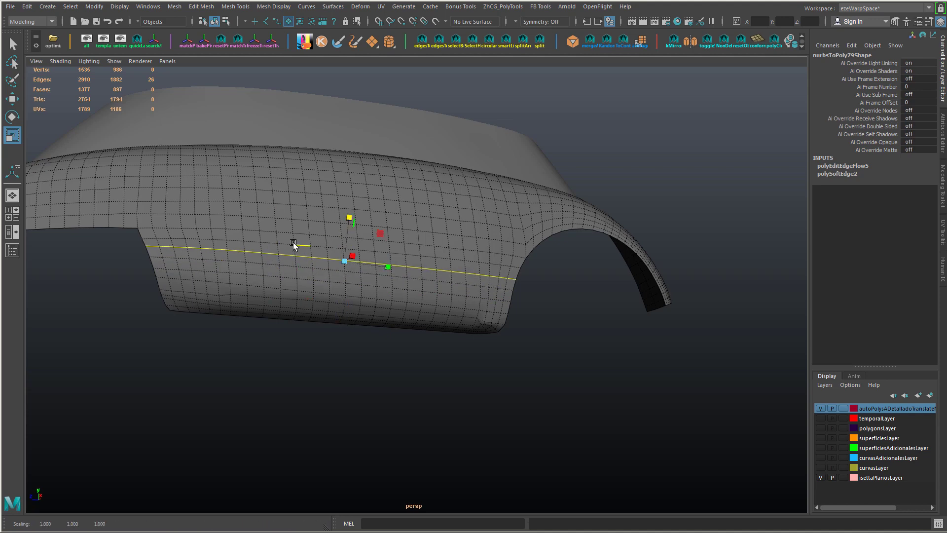
- Select the short run of loop edges just above the rear skirt's step and flatten it with constrained scaling
left_click_drag(270, 241, 279, 279, "alt")
double_click(235, 264)
middle_click_drag(236, 265, 381, 263, "alt")
left_click_drag(500, 289, 489, 218, "alt")
left_click_drag(725, 333, 725, 332, "ctrl")
left_click_drag(725, 333, 411, 294, "alt")
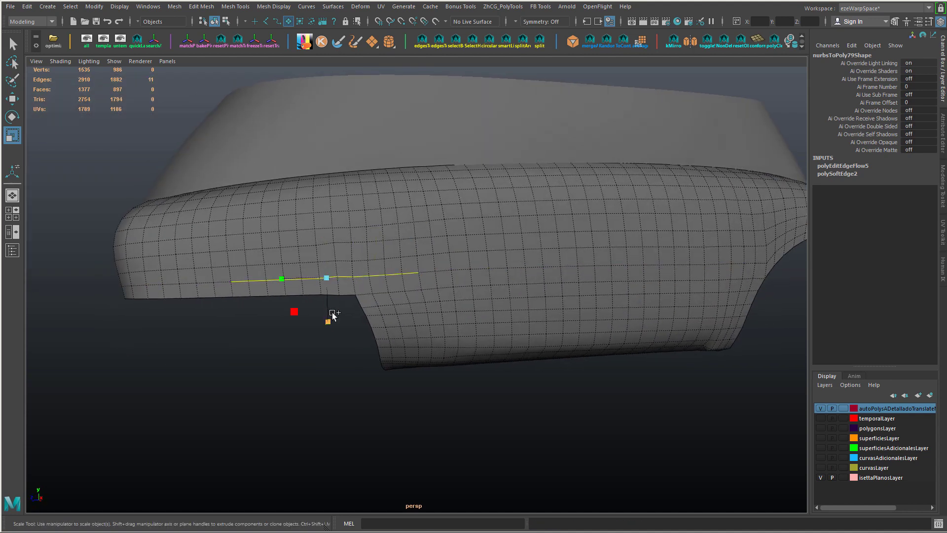
left_click_drag(332, 312, 330, 296)
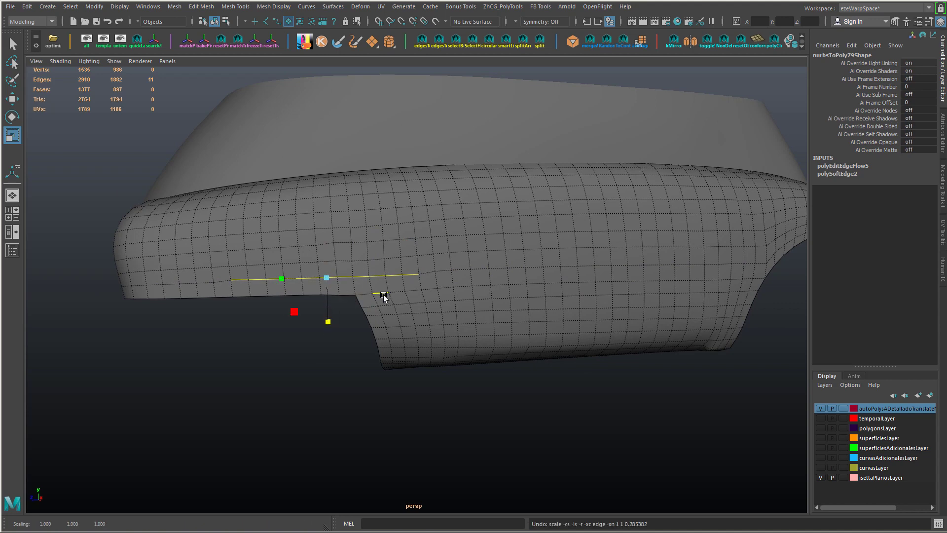
- Return to object mode, clear the selection and examine the body's edge flow from several angles
left_click(339, 245)
key("w")
right_click_drag(453, 227, 498, 195)
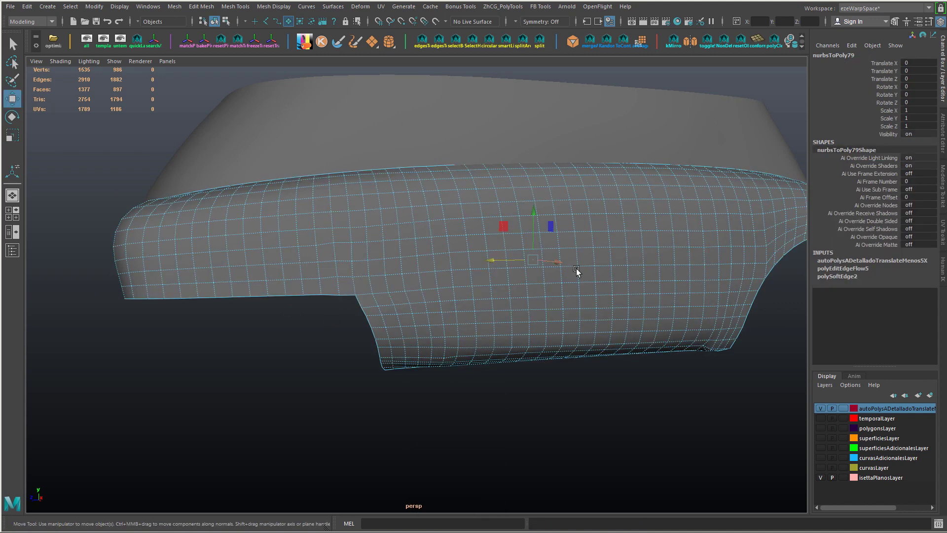
right_click_drag(576, 269, 495, 315, "alt")
left_click(505, 363)
left_click_drag(505, 362, 480, 389, "alt")
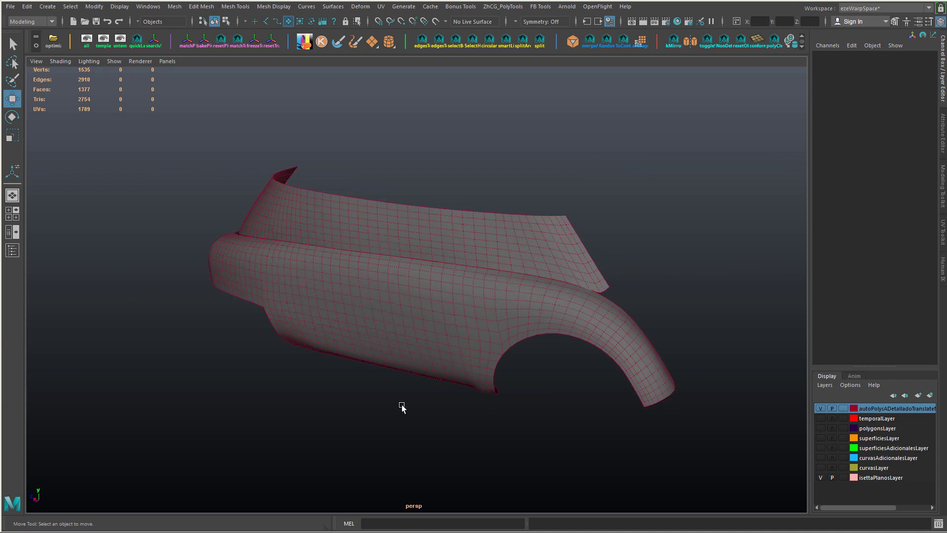
left_click_drag(402, 406, 253, 248, "alt")
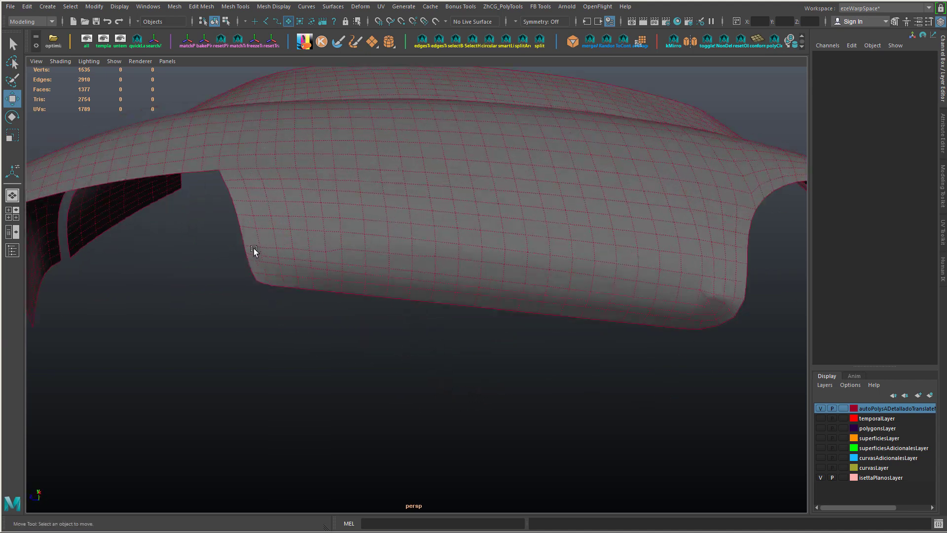
- Apply Edit Edge Flow in turn to the long horizontal edge loops across the middle of the lower side
right_click_drag(254, 247, 254, 217)
left_click(254, 248)
double_click(321, 251, "shift")
key("g")
double_click(400, 256)
key("g")
double_click(345, 232)
key("g")
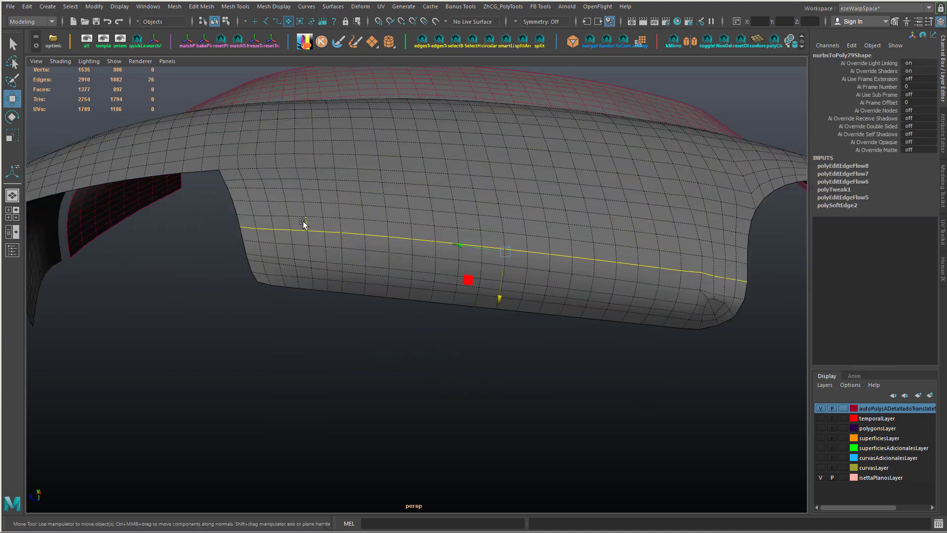
double_click(303, 220)
key("g")
- Apply Edit Edge Flow to the long loops of the bottom curve, repeating it where the loop remains uneven
double_click(383, 285)
key("g")
double_click(356, 277)
key("g")
key("g")
key("g")
key("g")
double_click(397, 268)
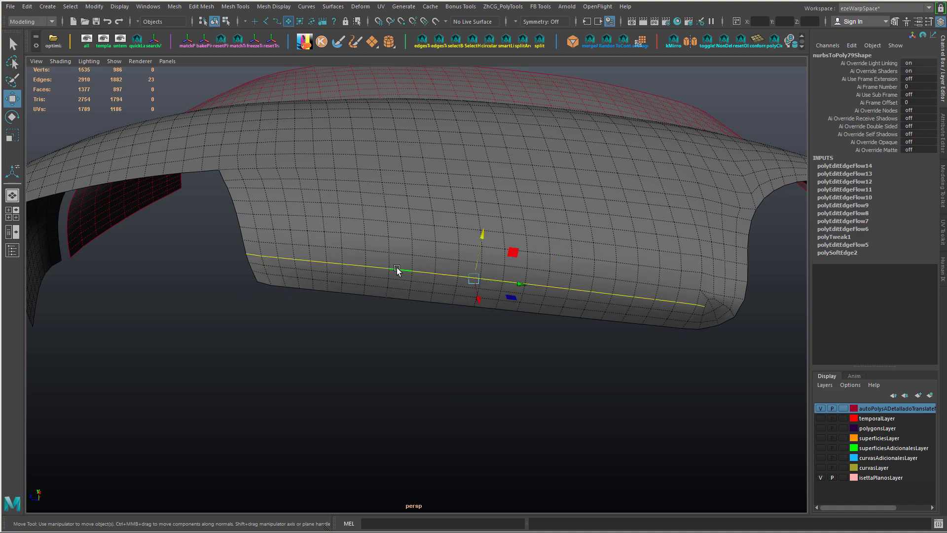
key("g")
- Adjust the vertices near the lower corner beside the wheel arch to smooth the edge flow
left_click_drag(397, 270, 577, 367, "alt")
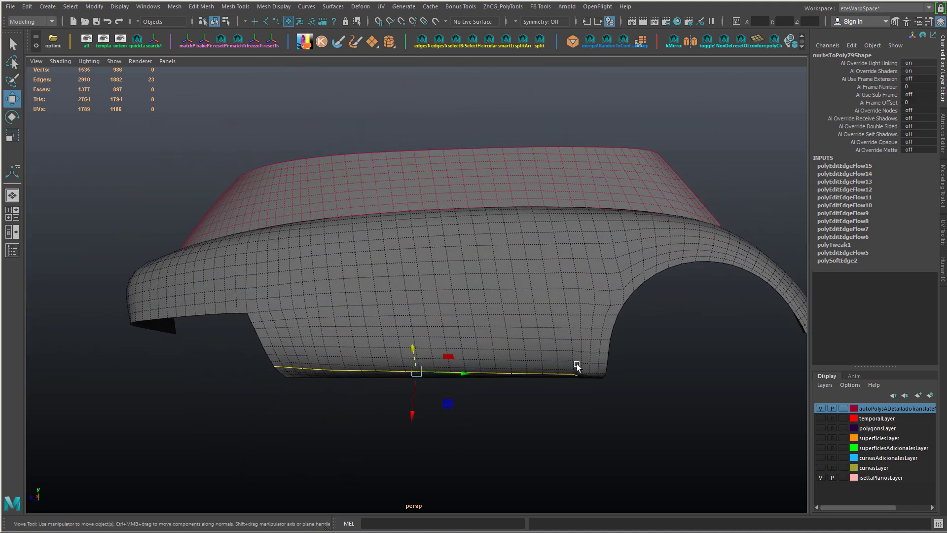
right_click_drag(577, 366, 670, 387, "alt")
middle_click_drag(670, 387, 555, 274, "alt")
right_click_drag(554, 275, 527, 274)
left_click(532, 275)
left_click_drag(458, 272, 457, 272)
left_click_drag(531, 243, 531, 250)
- Apply Edit Edge Flow to the vertical edge loop running down to the lower corner beside the wheel arch
right_click_drag(530, 250, 523, 176)
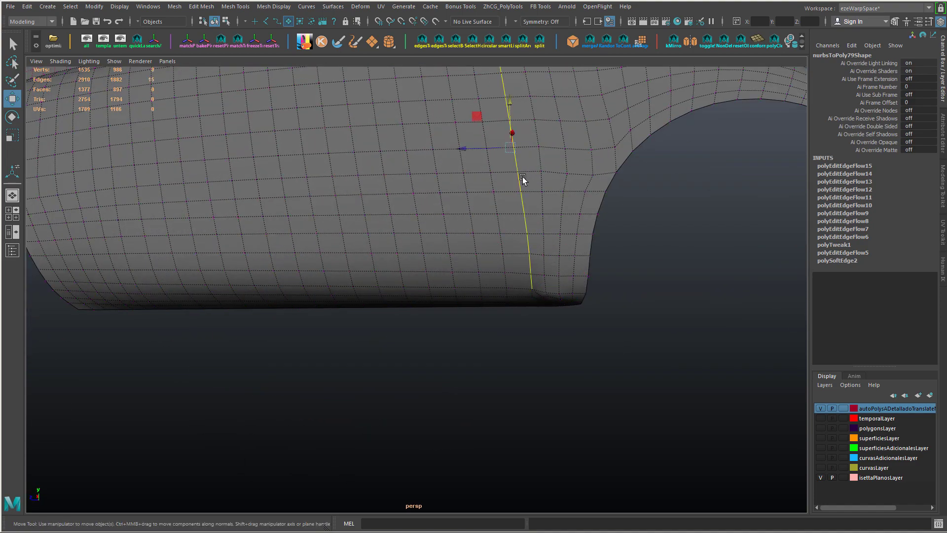
middle_click_drag(523, 176, 520, 197, "alt")
key("g")
double_click(525, 186)
- Try applying Edit Edge Flow to the short diagonal edges at the bottom corner, then undo it
left_click_drag(533, 301, 499, 182, "alt")
double_click(541, 188)
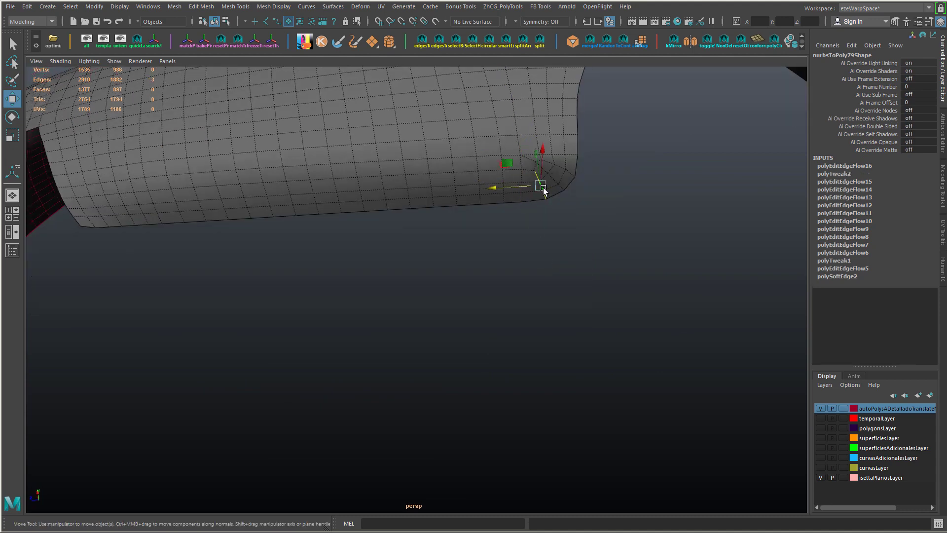
key("g")
left_click_drag(579, 206, 517, 241, "alt")
key("ctrl+z")
key("ctrl+z")
- Select the edges around the bottom corner's triangular fan and scale them inward with edge slide
key("r")
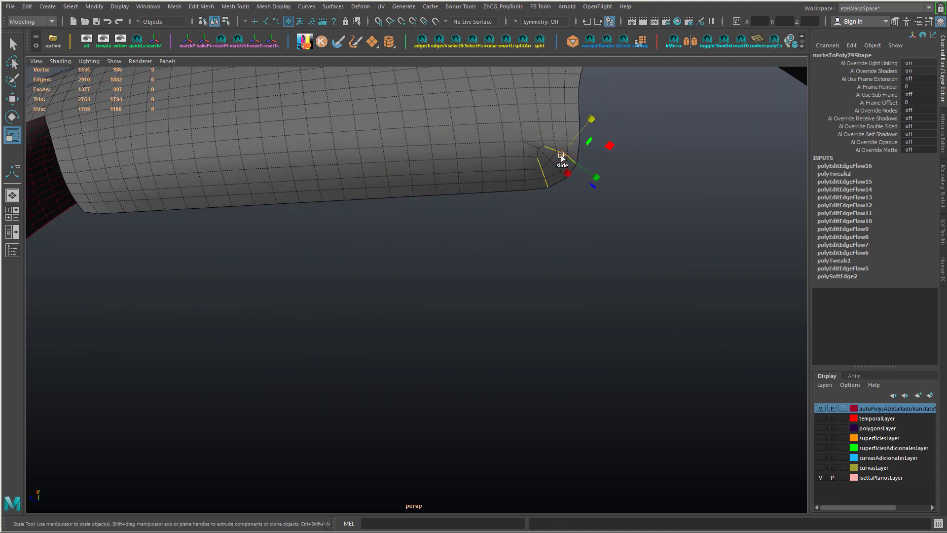
double_click(541, 151, "shift")
left_click_drag(549, 160, 539, 160, "ctrl+shift")
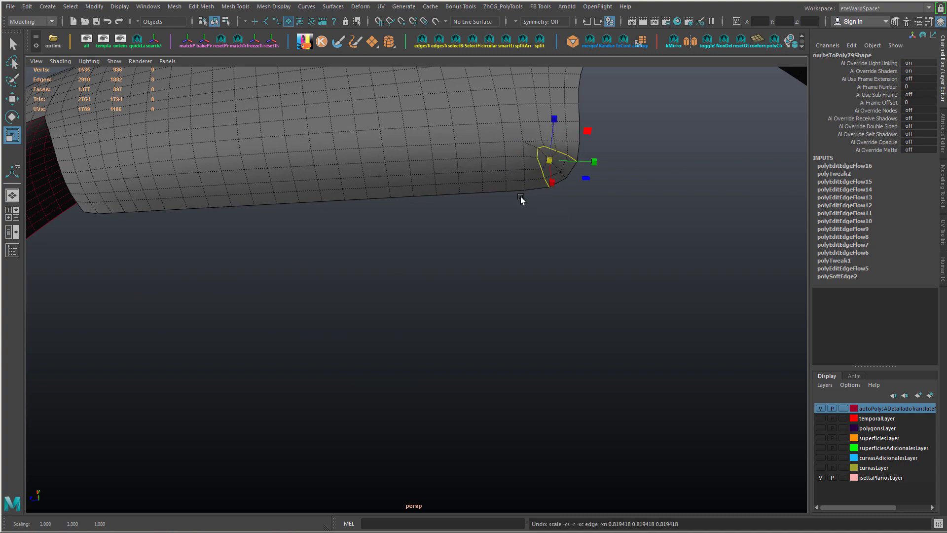
mouse_move(520, 197)
left_mouse_down("alt")
mouse_move(550, 205)
mouse_move(510, 186)
mouse_move(485, 249)
left_mouse_up("alt")
- Deselect the body, turn off wireframe on shaded and examine the refined surface from several angles
key("w")
double_click(563, 198)
scroll(532, 174, "down", 5)
scroll(486, 250, "down", 4)
left_click(567, 340)
key("alt+5")
mouse_move(567, 342)
left_mouse_down("alt")
mouse_move(566, 364)
mouse_move(411, 355)
left_mouse_up("alt")
scroll(424, 296, "up", 6)
left_click(434, 249)
left_click_drag(514, 332, 567, 291, "alt")
- Select the lower body and the upper panel, delete their history and save the scene
left_click(351, 313)
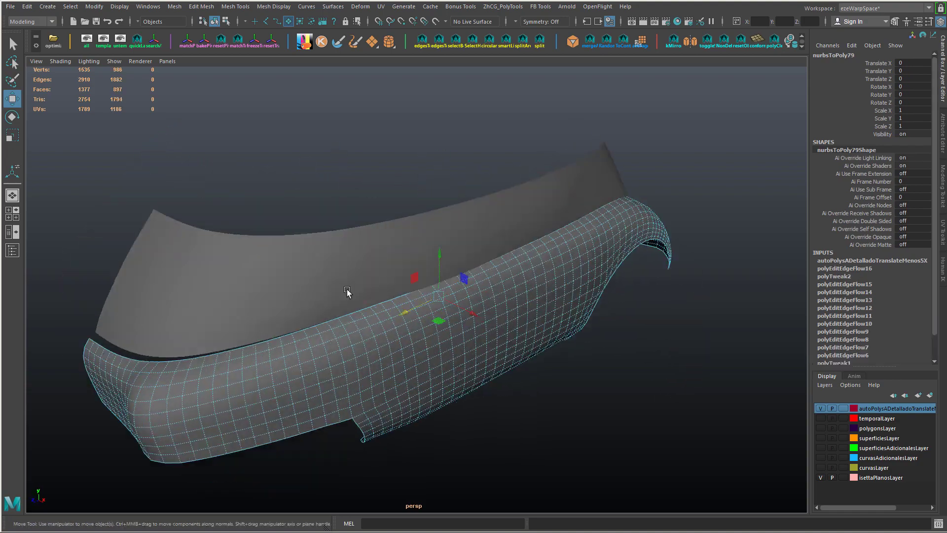
left_click(347, 279, "shift")
mouse_move(434, 306)
left_mouse_down("alt")
mouse_move(310, 302)
mouse_move(448, 296)
left_mouse_up("alt")
left_click_drag(706, 301, 509, 299, "alt")
key("alt+shift+d")
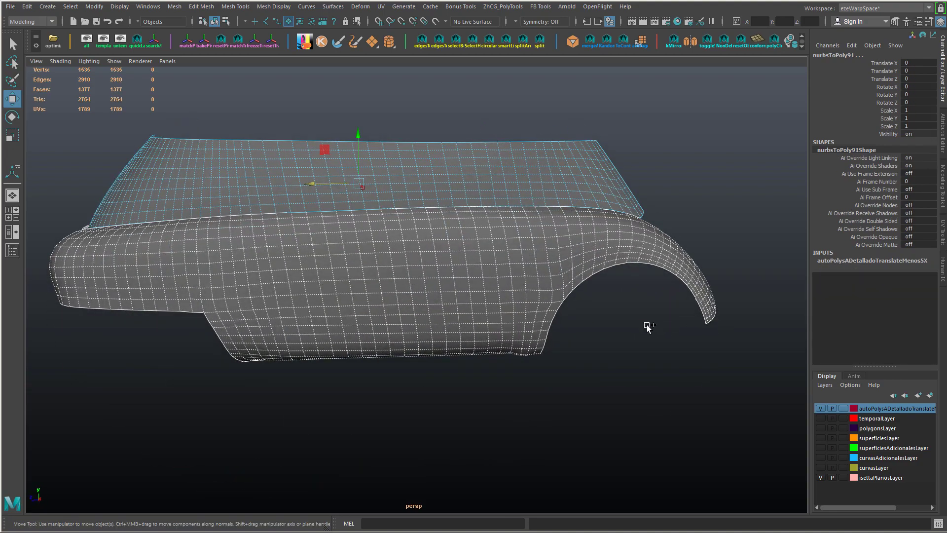
key("ctrl+s")
key("alt+Tab")
key("alt+Tab")
left_click_drag(410, 287, 429, 258, "alt")
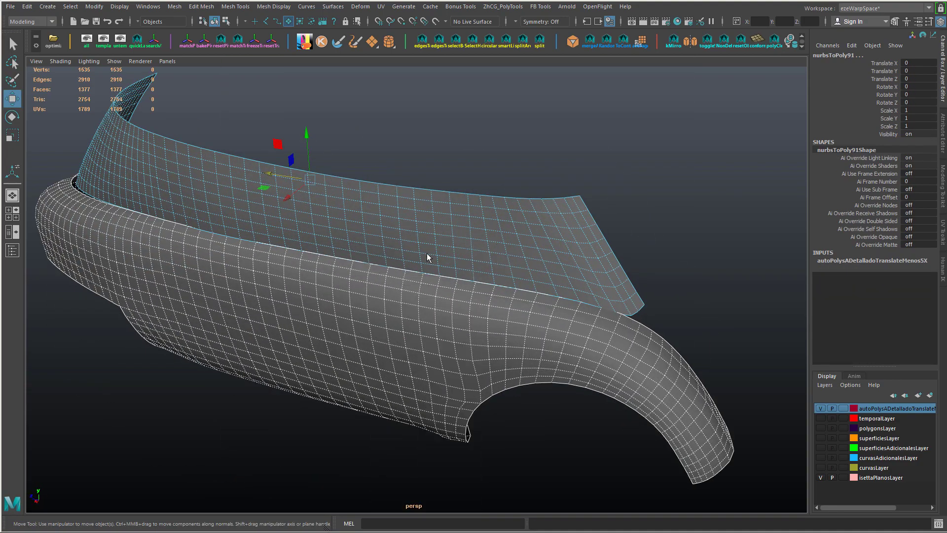
- Combine the upper panel with the lower body and merge their vertices with a distance threshold of 0.02
left_click(437, 241)
left_click(437, 241)
left_click_drag(277, 281, 340, 282, "alt")
key("g")
left_click(836, 259)
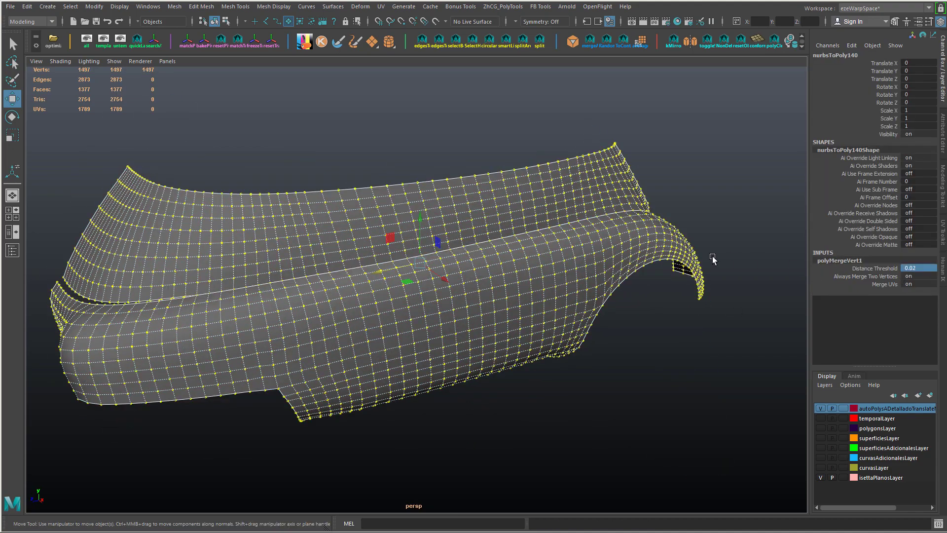
- Select the open border edges along both sides of the rear gap, convert them to vertices and merge them
left_click_drag(712, 257, 375, 321, "alt")
right_click_drag(377, 311, 376, 281)
left_click(374, 305)
left_click_drag(550, 304, 272, 323, "alt")
left_click(491, 311, "shift")
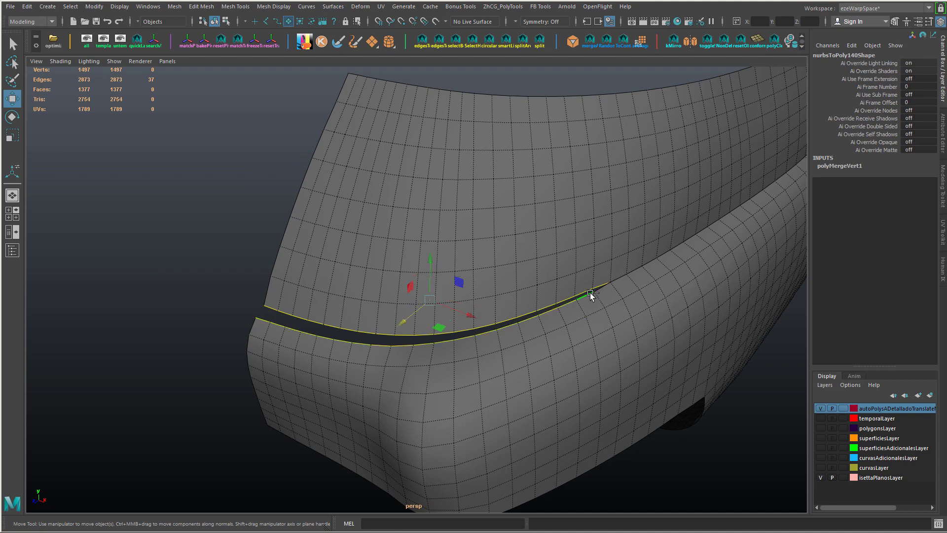
key("ctrl+F9")
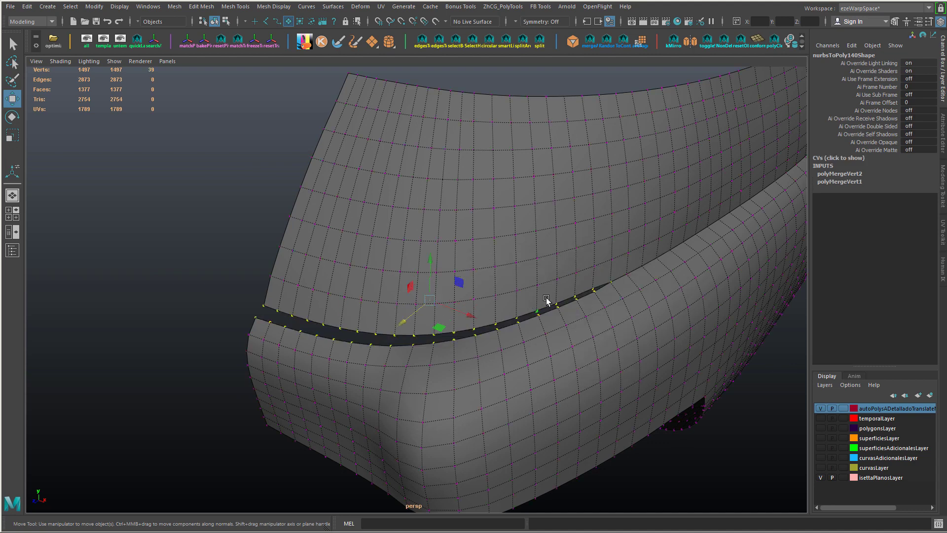
- Try distance thresholds of 0.1, 0.05 and 0.075 for the rear gap's vertex merge
left_click(859, 175)
left_click(923, 181)
type(".1")
key("Return")
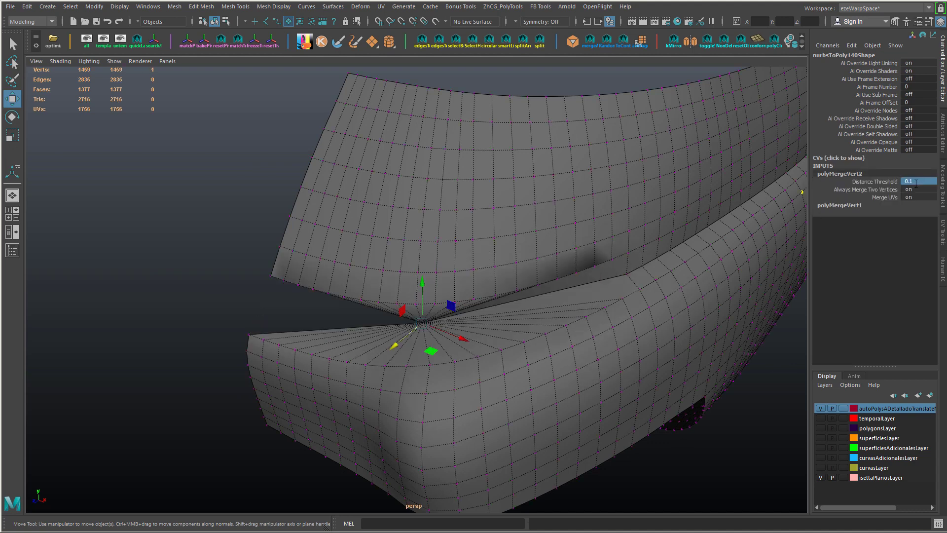
key("Return")
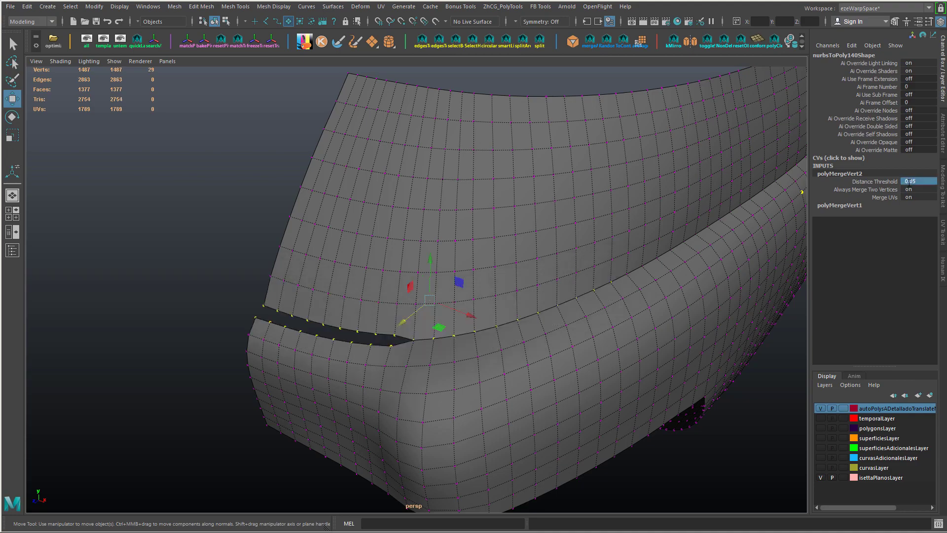
scroll(519, 331, "down", 3)
mouse_move(488, 325)
left_mouse_down("alt")
mouse_move(478, 315)
mouse_move(451, 320)
mouse_move(497, 316)
mouse_move(483, 321)
left_mouse_up("alt")
left_click_drag(429, 281, 491, 292, "alt")
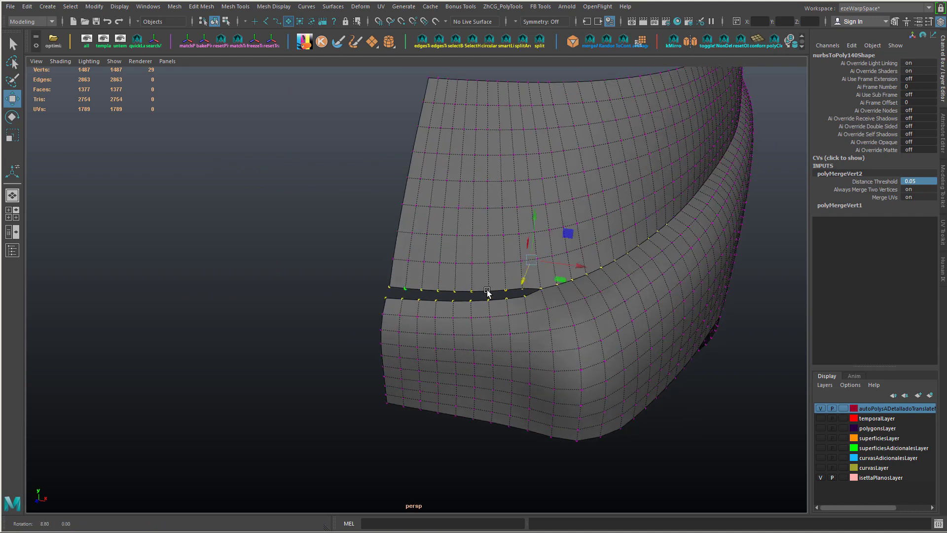
scroll(490, 292, "up", 2)
type("7")
key("Return")
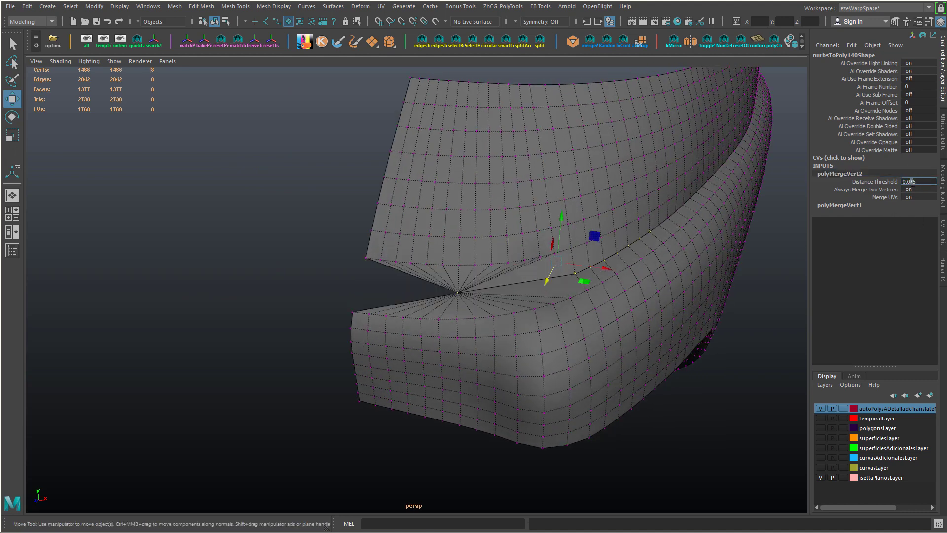
- Set the rear gap's vertex merge distance threshold to 0.065
type("6")
key("Return")
scroll(564, 282, "down", 2)
left_click_drag(564, 282, 486, 280, "alt")
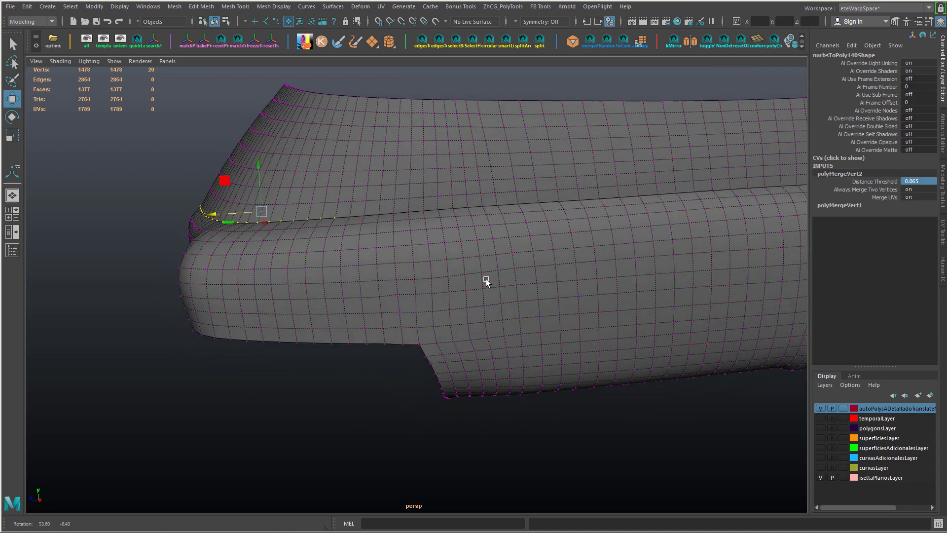
- Return to object mode and soften the edges of the combined body mesh
left_click_drag(353, 245, 334, 246, "alt")
right_click_drag(335, 247, 535, 315)
left_click(592, 406)
scroll(480, 368, "down", 3)
left_click_drag(464, 368, 434, 355, "alt")
left_click(394, 316)
scroll(448, 338, "up", 3)
left_click_drag(399, 329, 409, 252, "alt")
key("alt+Tab")
key("alt+Tab")
- Select the long seam loop between the upper panel and lower body and check its continuity
right_click_drag(407, 239, 407, 212)
left_click(430, 264)
double_click(428, 265)
left_click_drag(429, 265, 465, 280, "alt")
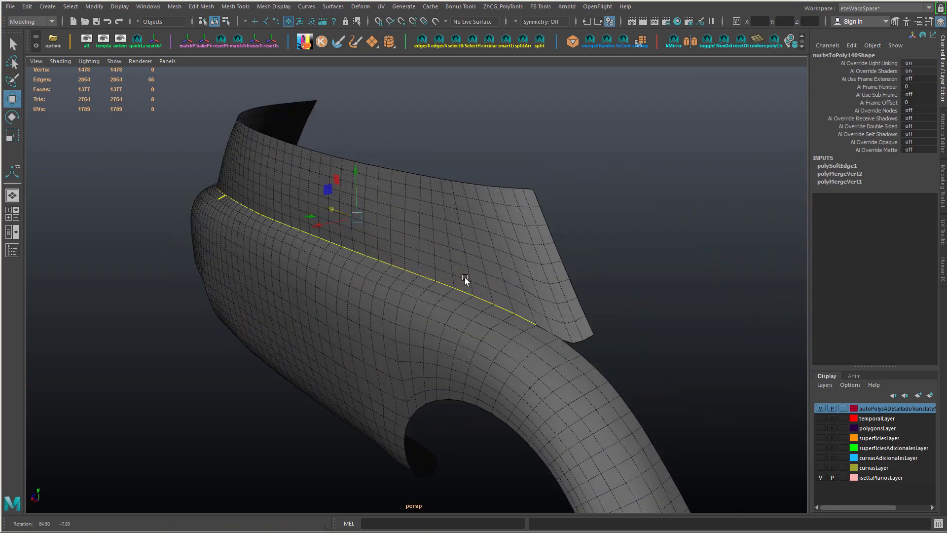
- Merge the two loose vertices at the seam's end above the wheel arch
right_click_drag(496, 300, 617, 362, "alt")
middle_click_drag(616, 362, 507, 327, "alt")
right_click_drag(443, 283, 424, 282)
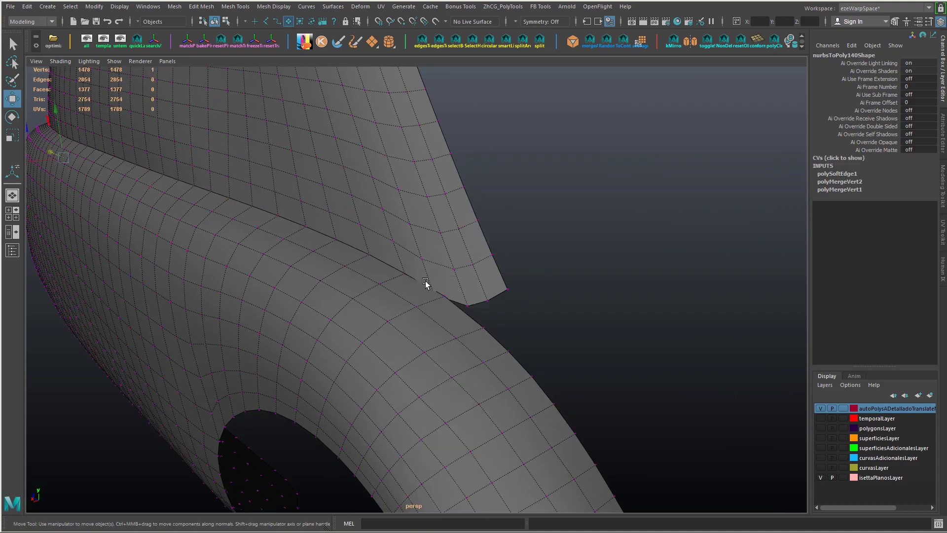
left_click_drag(452, 293, 473, 306, "alt")
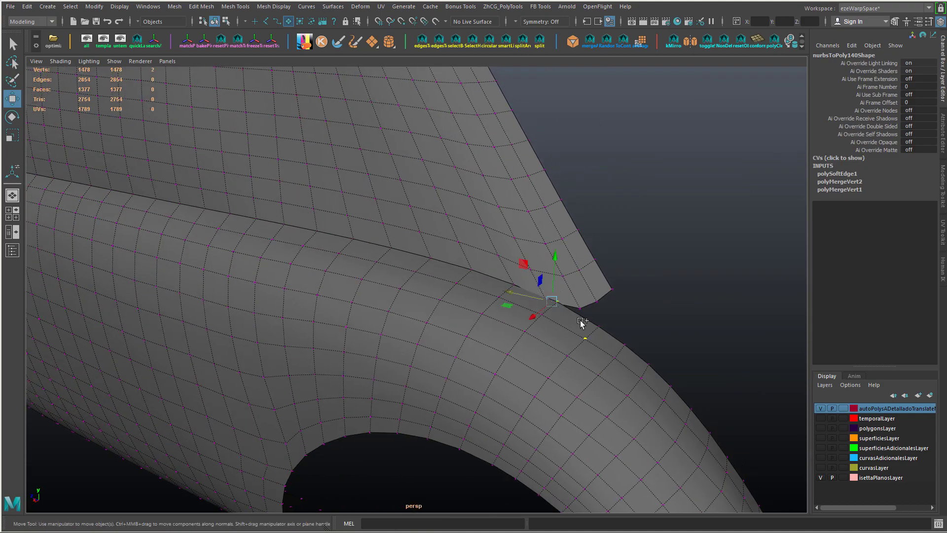
right_click_drag(580, 321, 578, 261, "shift")
right_click_drag(635, 321, 584, 321, "alt")
middle_click_drag(583, 321, 676, 357, "alt")
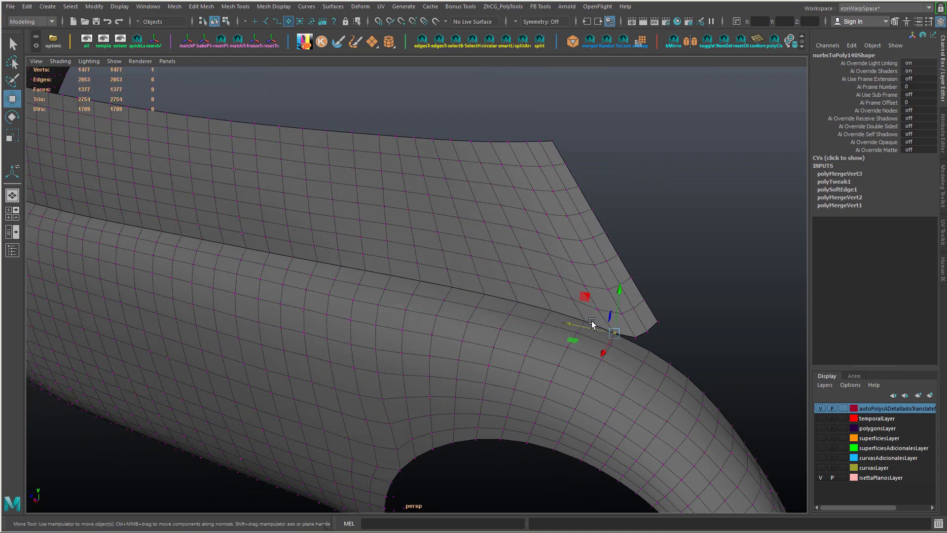
- Show the body in the four-view layout as framed wireframe over the reference images
right_click_drag(592, 323, 552, 327, "alt")
left_click_drag(514, 326, 442, 321, "alt")
key("space")
key("f")
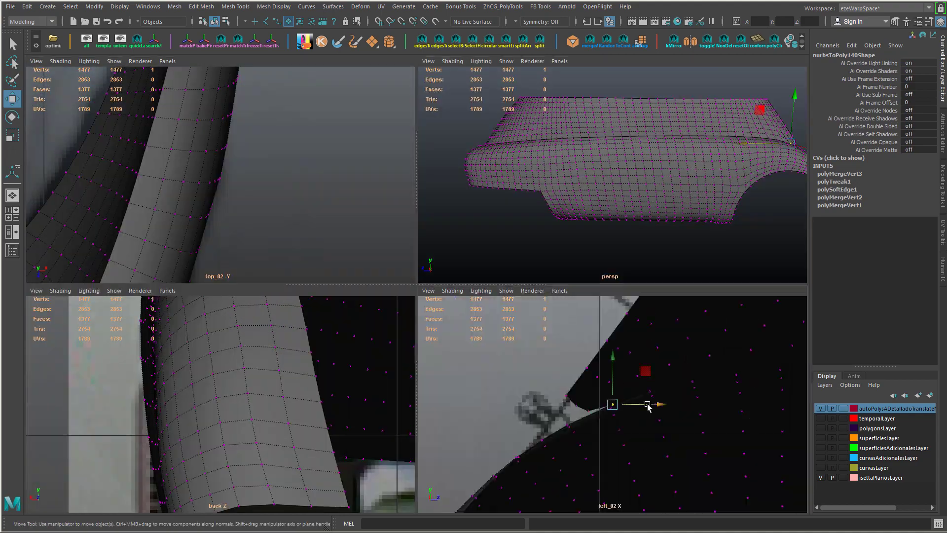
left_click_drag(456, 84, 807, 252)
key("shift+f")
key("4")
key("4")
key("4")
right_click_drag(578, 238, 626, 233)
middle_click_drag(607, 485, 620, 452, "alt")
scroll(619, 452, "up", 3)
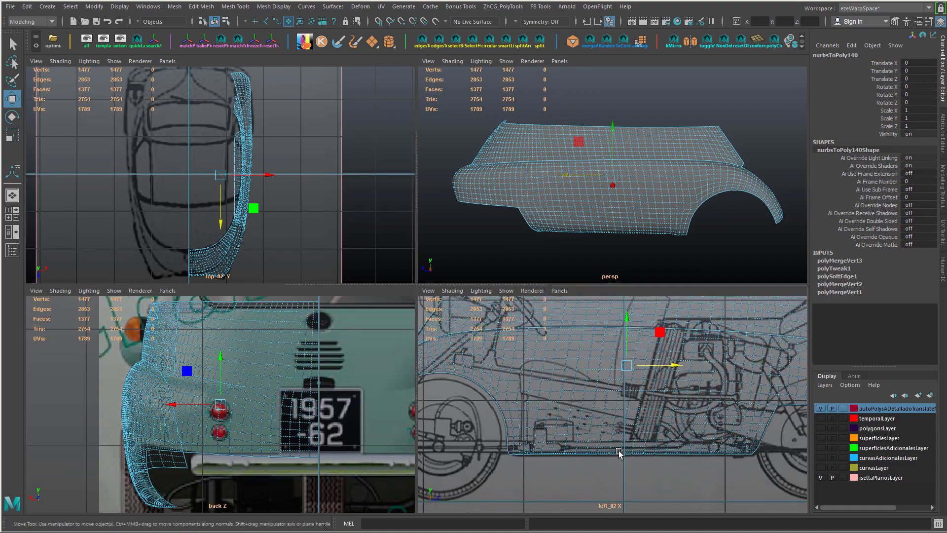
middle_click_drag(518, 444, 672, 478, "alt")
left_click_drag(721, 221, 640, 225, "alt")
key("f")
middle_click_drag(767, 423, 645, 390, "alt")
scroll(645, 391, "up", 5)
- Realign the vertices just above the front corner of the rear wheel cutout in the side view
key("F9")
left_click(642, 394)
scroll(640, 409, "up", 2)
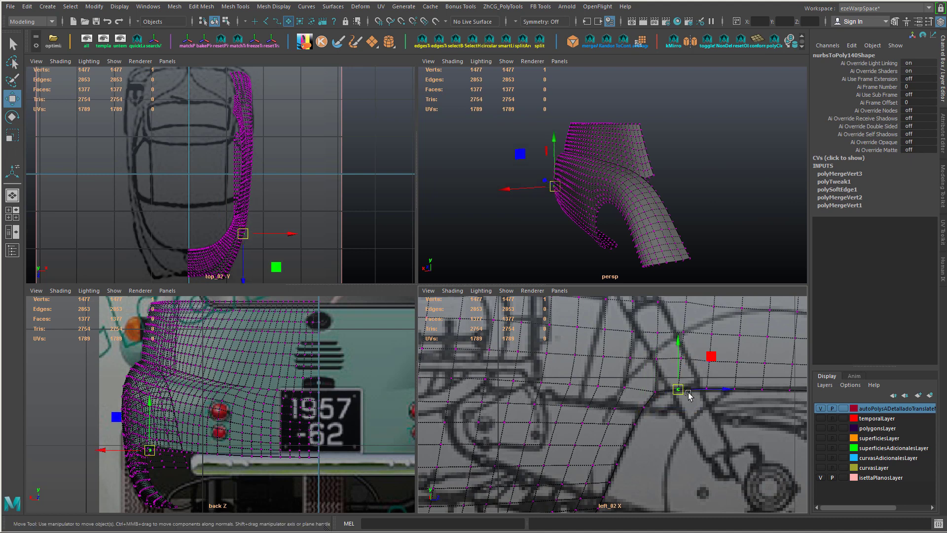
left_click_drag(673, 360, 673, 362)
middle_click_drag(699, 360, 671, 426, "alt")
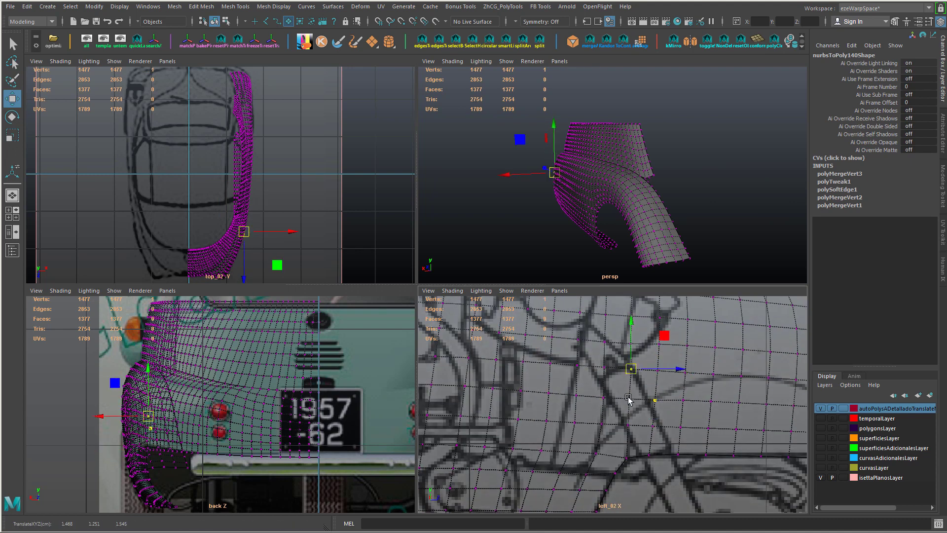
left_click_drag(654, 414, 661, 410)
key("r")
left_click_drag(641, 380, 689, 381)
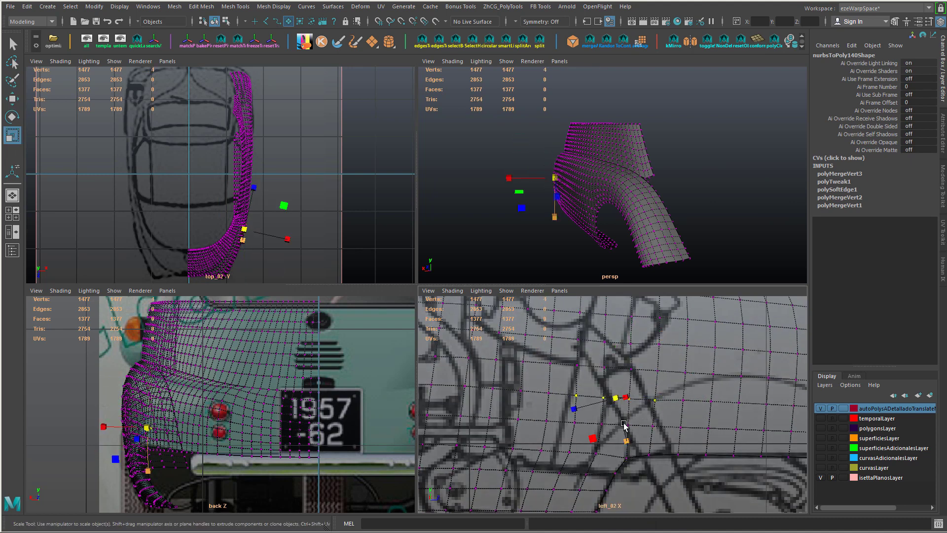
key("r")
left_click_drag(624, 424, 651, 408)
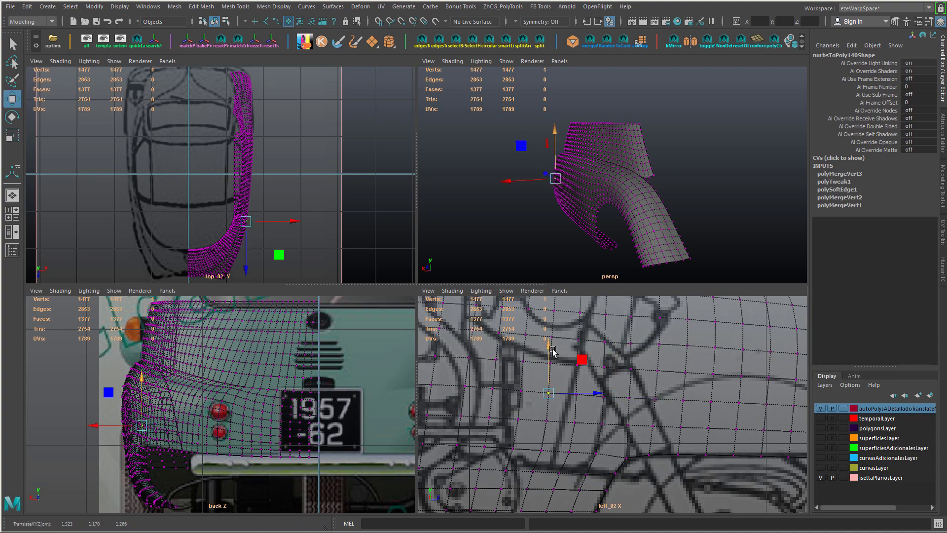
- Select the vertices along the body's rear lower border, flatten them to one level and raise them slightly
scroll(742, 452, "down", 4)
middle_click_drag(742, 453, 700, 438, "alt")
left_click_drag(494, 225, 567, 225, "alt")
left_click_drag(430, 233, 516, 206)
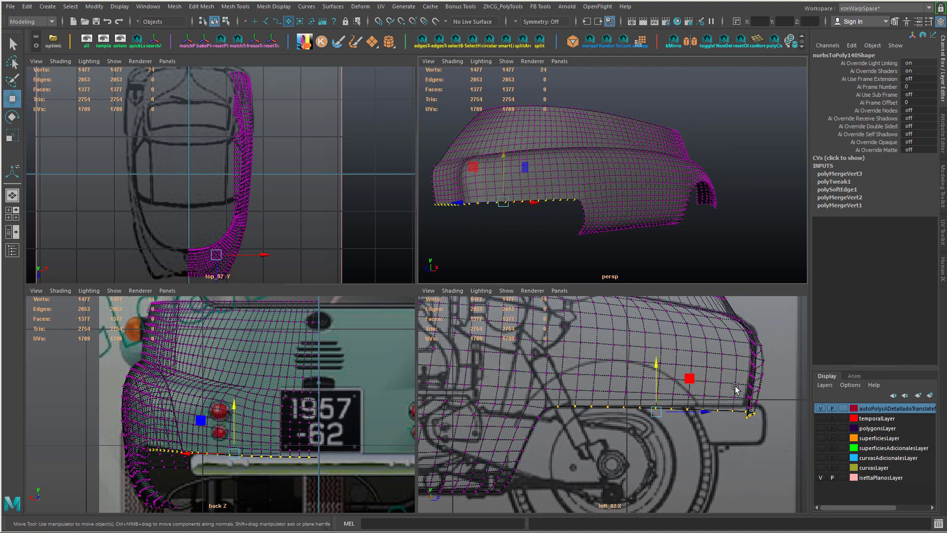
key("r")
left_click_drag(657, 366, 657, 360)
scroll(567, 246, "up", 4)
left_click_drag(532, 264, 594, 274, "alt")
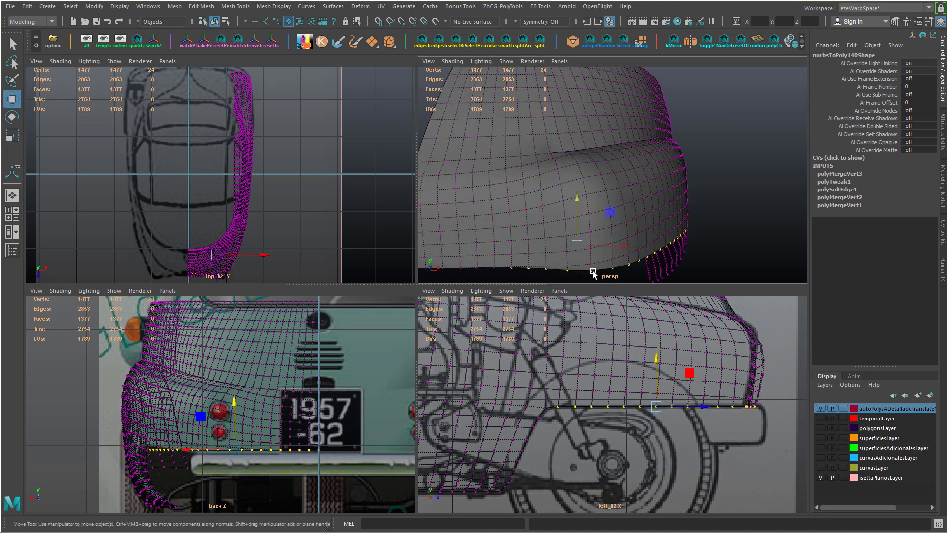
- Delete one horizontal edge loop along the lower body, including its vertices
middle_click_drag(594, 275, 604, 251, "alt")
left_click_drag(605, 252, 691, 212, "alt")
scroll(691, 212, "down", 4)
right_click_drag(700, 212, 704, 190)
double_click(704, 191)
left_click_drag(690, 197, 588, 232, "alt")
key("ctrl+Delete")
- Apply Edit Edge Flow to the horizontal edge loops next to the removed loop on the lower body
double_click(635, 175)
double_click(633, 191)
key("g")
double_click(633, 174)
key("g")
- Try applying Edit Edge Flow to each successive horizontal loop down to the body's lower border
double_click(633, 193)
key("g")
double_click(623, 228)
key("g")
double_click(624, 240)
key("g")
double_click(623, 255)
key("g")
double_click(618, 268)
key("g")
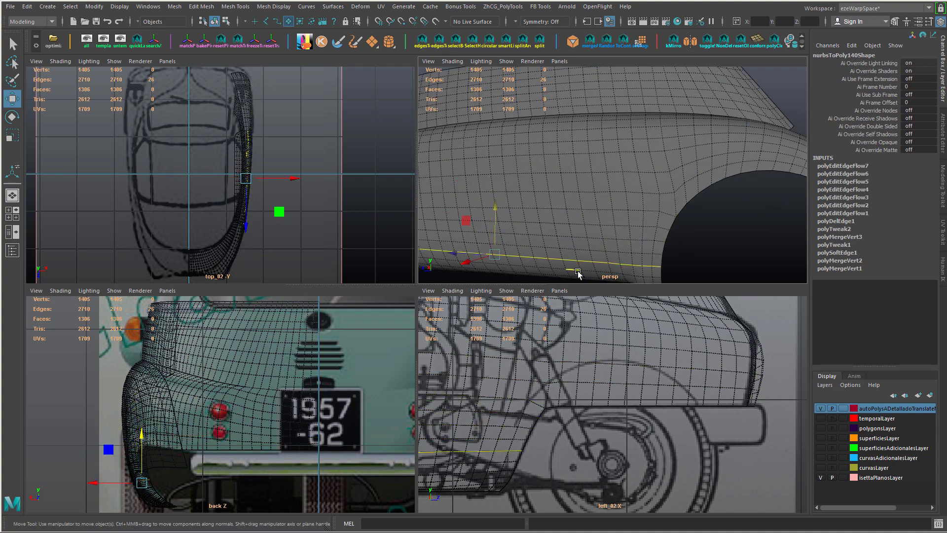
- Undo the edge flow edits on the lower side loops back to the long loop above the rear border
double_click(579, 273)
key("ctrl+z")
key("ctrl+z")
key("ctrl+z")
key("ctrl+z")
key("ctrl+z")
key("ctrl+z")
key("ctrl+z")
key("ctrl+z")
middle_click_drag(600, 188, 582, 215, "alt")
key("g")
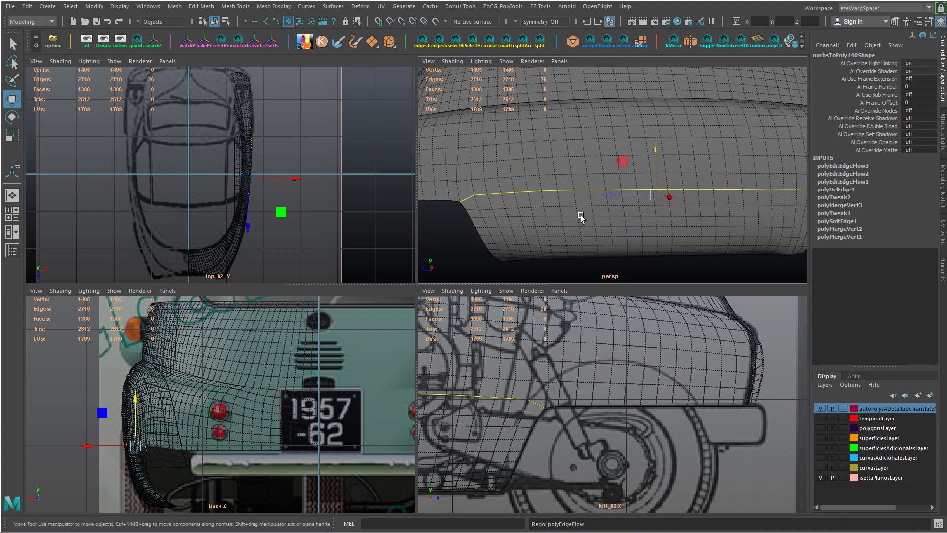
key("ctrl+z")
scroll(582, 217, "down", 4)
left_click_drag(581, 217, 666, 205, "alt")
middle_click_drag(666, 205, 706, 213, "alt")
key("ctrl+z")
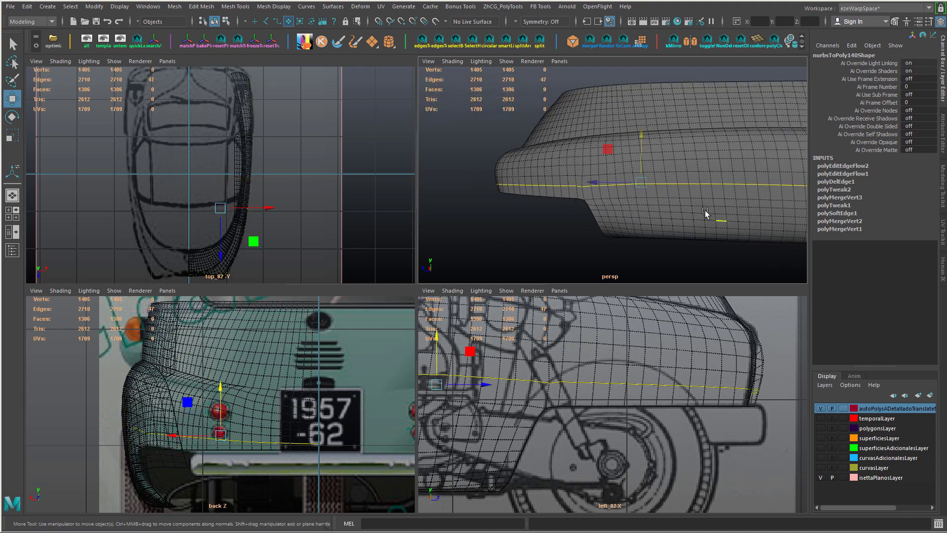
- Try to scale and move the long horizontal edge loop above the rear lower border
left_click_drag(641, 155, 639, 185)
key("w")
left_click_drag(642, 133, 643, 139)
left_click_drag(654, 207, 745, 220, "alt")
scroll(761, 383, "down", 4)
scroll(645, 242, "up", 4)
middle_click_drag(646, 242, 548, 249, "alt")
key("ctrl+z")
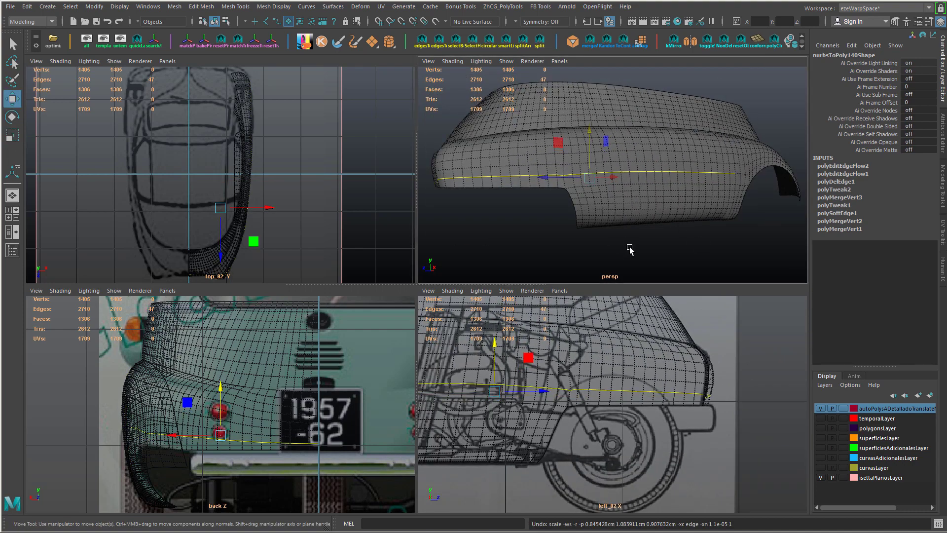
key("ctrl+z")
key("ctrl+z")
key("ctrl+z")
key("ctrl+z")
key("ctrl+y")
- Apply Edit Edge Flow to the long side loop that runs over the front wheel arch
left_click(636, 184)
left_click_drag(629, 212, 504, 221, "alt")
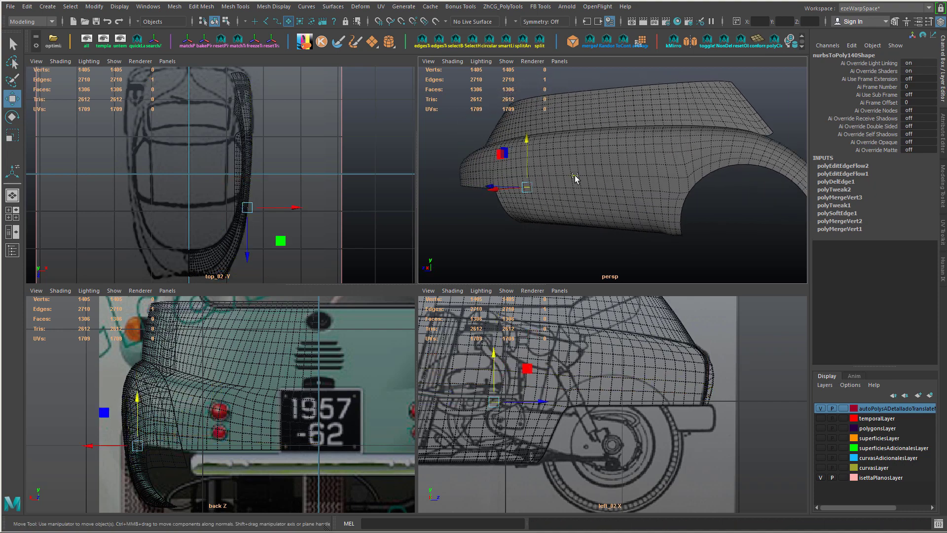
double_click(576, 179)
key("g")
left_click_drag(630, 193, 723, 242, "alt")
scroll(723, 242, "up", 4)
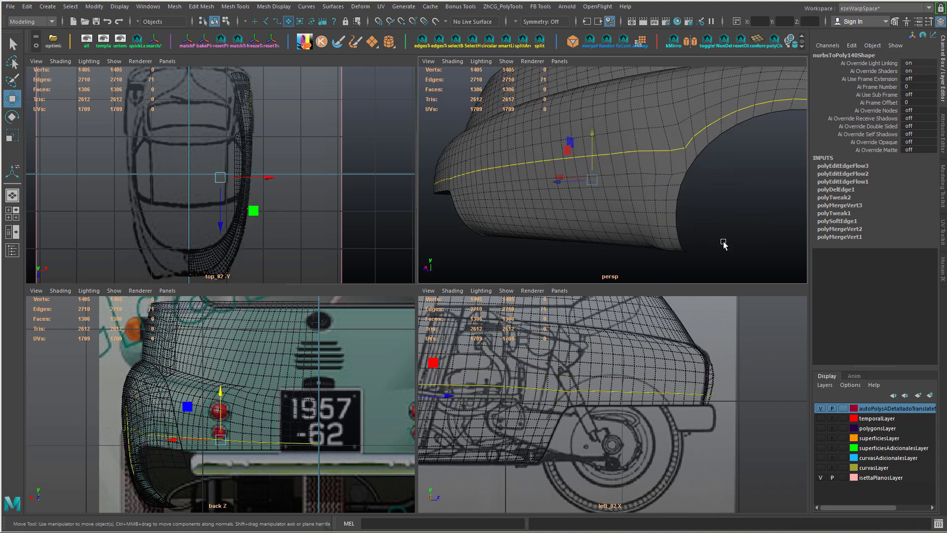
middle_click_drag(723, 242, 629, 188, "alt")
left_click_drag(628, 189, 715, 168, "alt")
- Select the strip of faces along the body's bottom edge with soft selection and a small falloff radius
scroll(619, 205, "down", 4)
right_click_drag(566, 155, 566, 186)
left_click(545, 154)
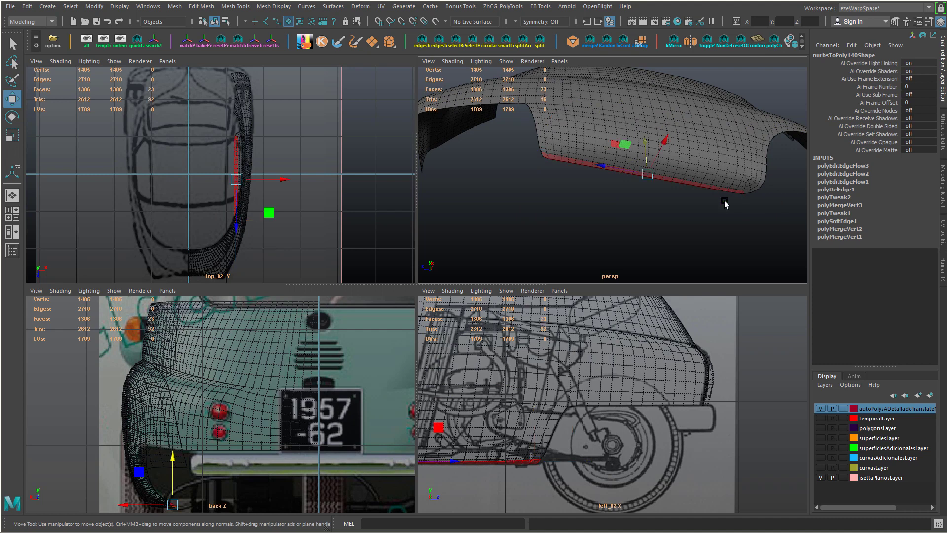
key("ctrl+z")
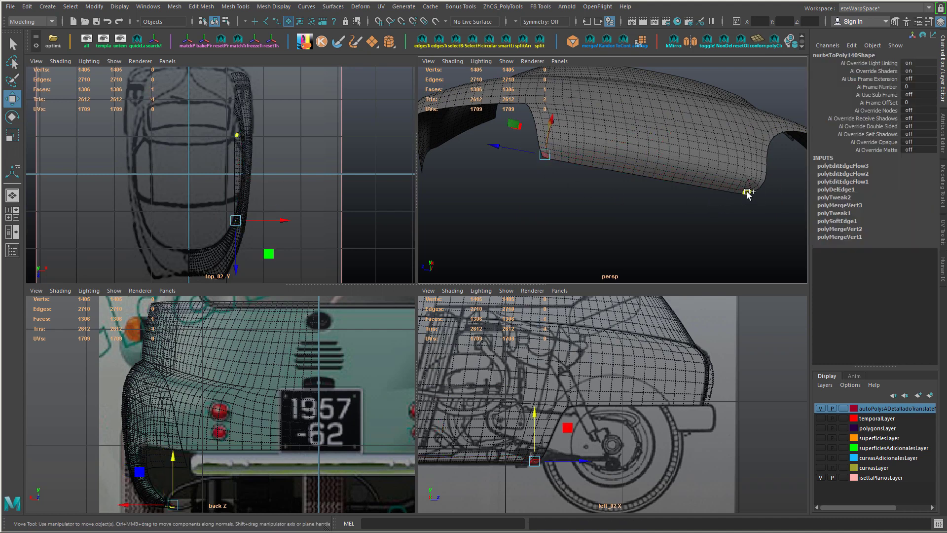
key("b")
left_click_drag(603, 204, 612, 205)
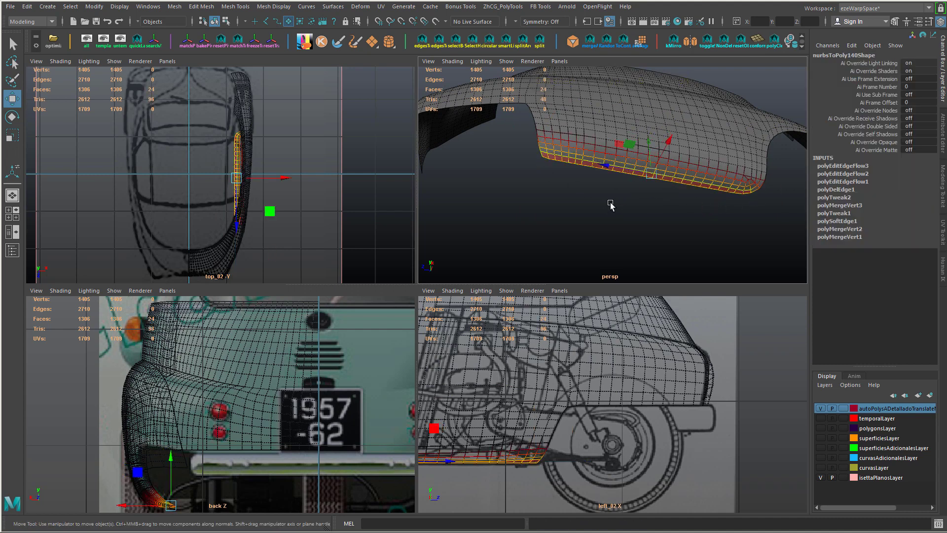
right_click_drag(610, 204, 611, 262)
- Scale the soft-selected bottom strip outward along X to about 1.145 and return to object mode
left_click_drag(632, 205, 688, 192, "alt")
left_click_drag(673, 238, 672, 240)
left_click_drag(672, 240, 629, 228, "alt")
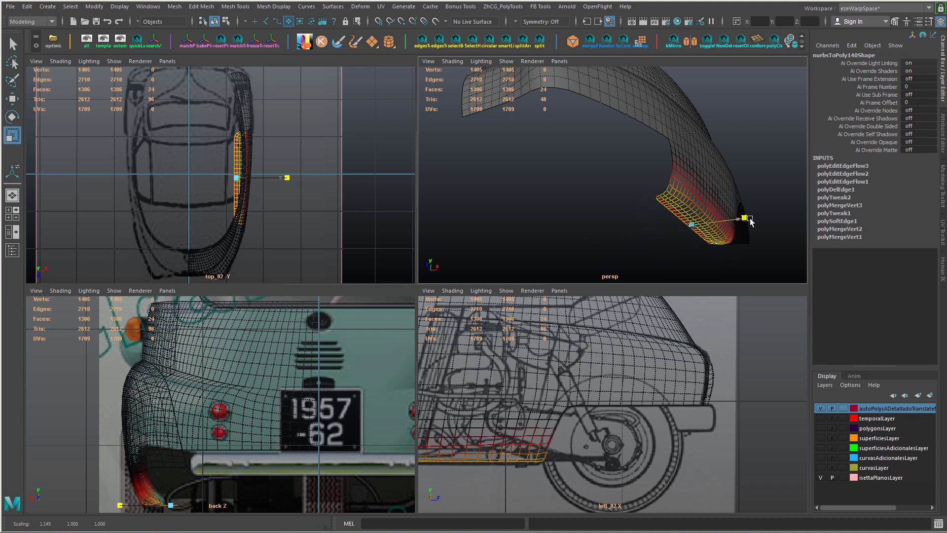
key("w")
left_click_drag(750, 221, 641, 197, "alt")
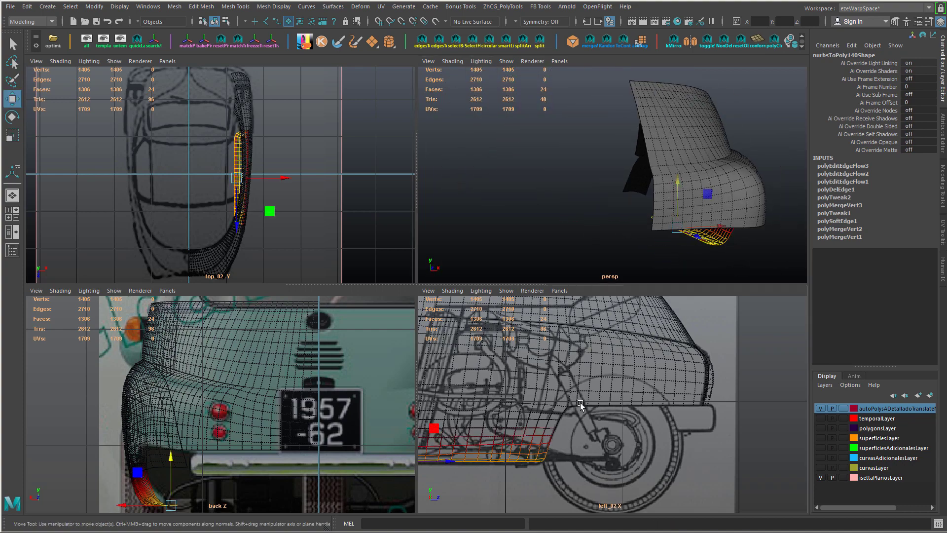
right_click_drag(580, 404, 612, 375)
left_click(587, 237)
left_click_drag(587, 238, 537, 233, "alt")
- Select the short edges around the bottom corner beside the front wheel arch and even out their edge flow
right_click_drag(537, 234, 731, 235, "alt")
left_click(705, 210)
left_click_drag(705, 210, 667, 207, "alt")
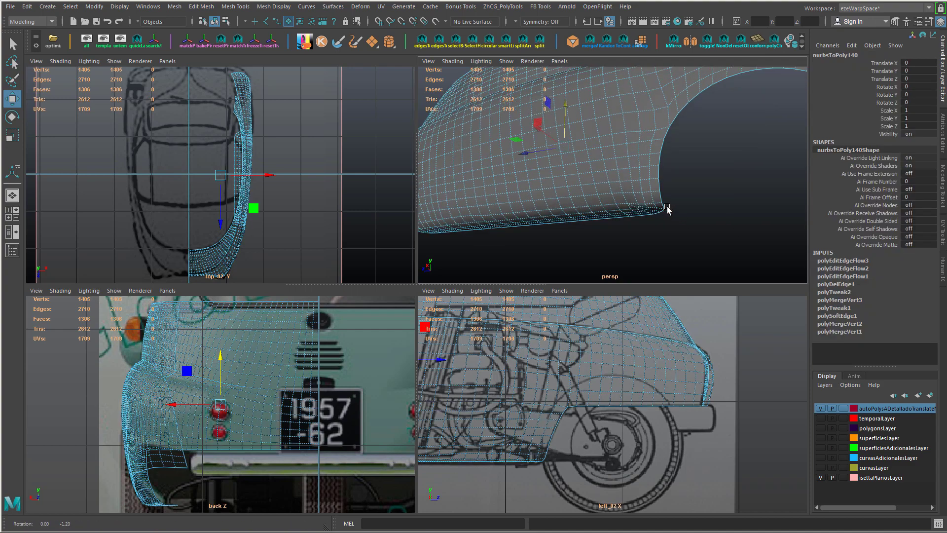
scroll(666, 208, "up", 3)
left_click(715, 161)
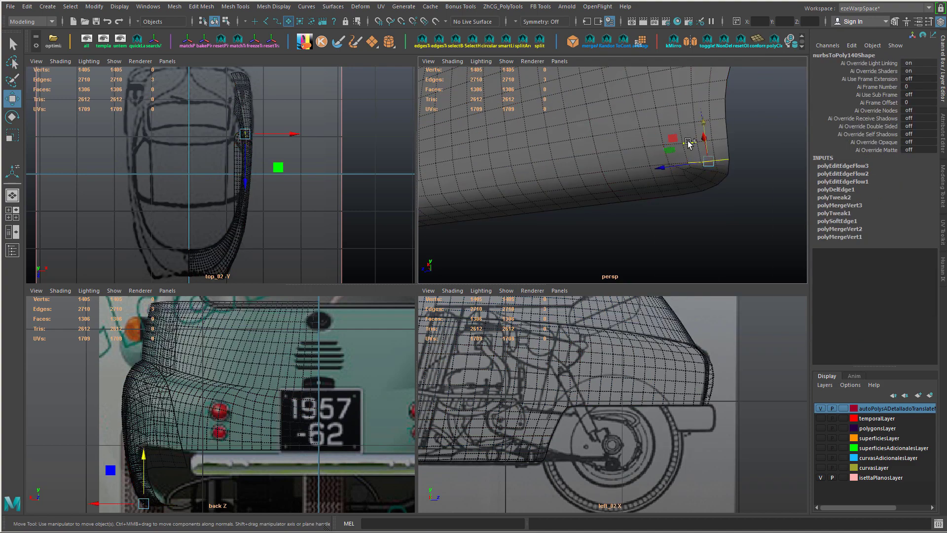
left_click_drag(721, 182, 720, 182, "alt")
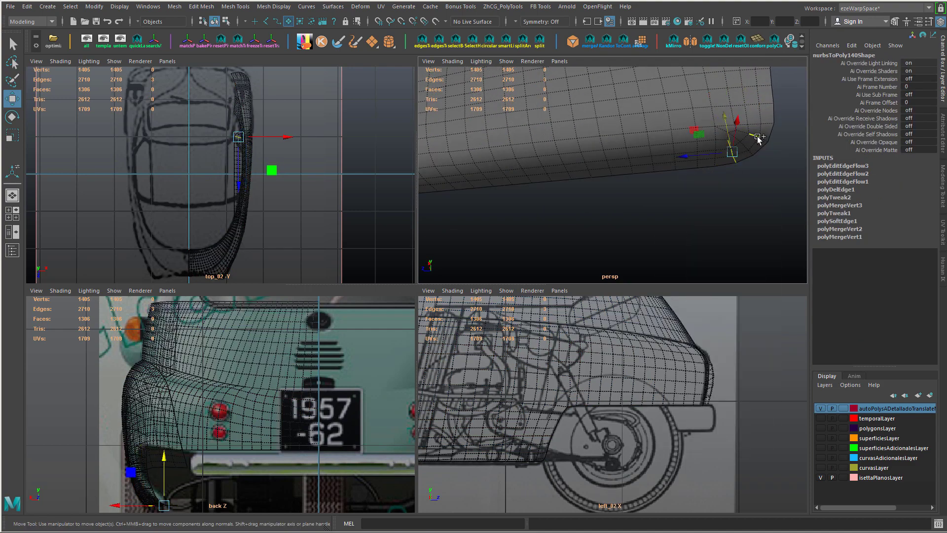
double_click(735, 138, "shift")
mouse_move(767, 153)
left_mouse_down("alt")
mouse_move(744, 143)
mouse_move(767, 164)
left_mouse_up("alt")
right_click_drag(767, 164, 641, 207, "alt")
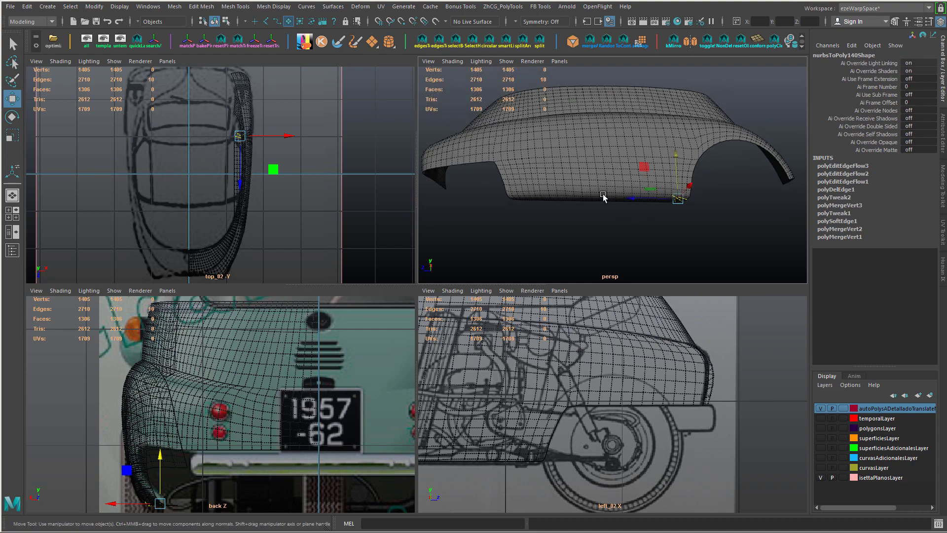
left_click_drag(603, 196, 580, 213, "alt")
key("ctrl+e")
- Delete three alternate horizontal edge loops from the upper body panel, including their vertices
left_click_drag(528, 227, 619, 205, "alt")
scroll(619, 204, "up", 3)
left_click(635, 247, "shift")
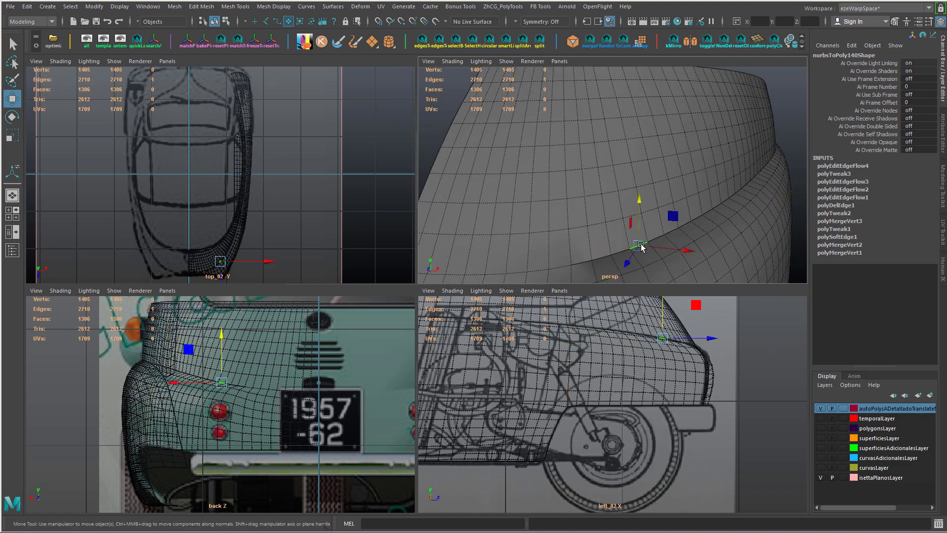
double_click(640, 246)
left_click_drag(640, 250, 669, 161, "alt")
left_click(681, 147, "shift")
left_click_drag(673, 124, 571, 158, "alt")
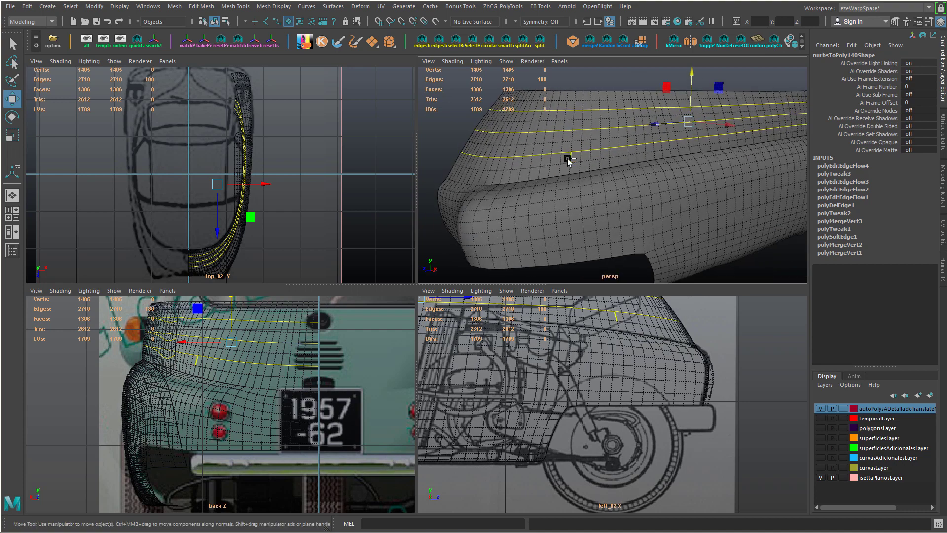
right_click_drag(529, 169, 564, 161, "shift")
key("ctrl+Delete")
left_click_drag(637, 195, 597, 205, "alt")
scroll(596, 205, "down", 4)
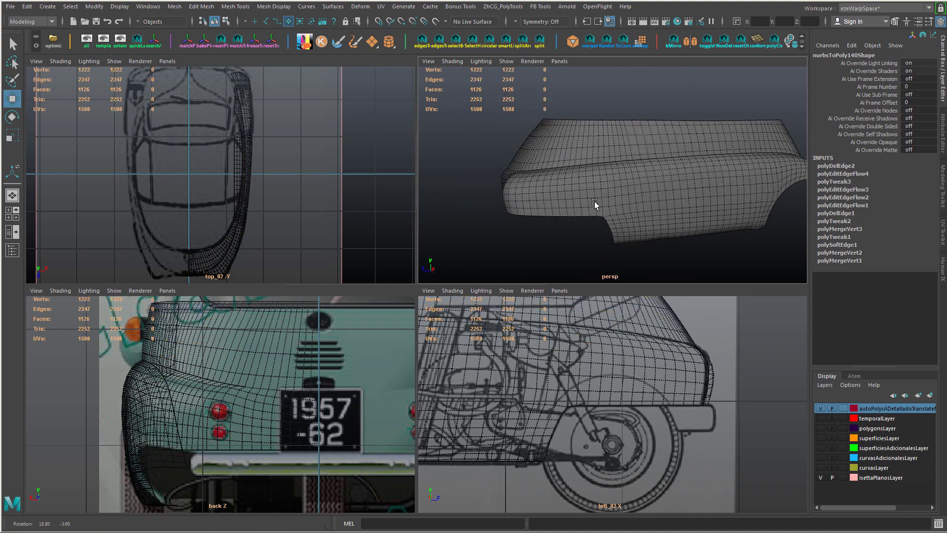
- Undo and redo the upper panel's loop deletion to compare the mesh against the reference image
middle_click_drag(613, 348, 604, 457, "alt")
key("ctrl+z")
key("ctrl+y")
key("ctrl+z")
scroll(634, 229, "up", 6)
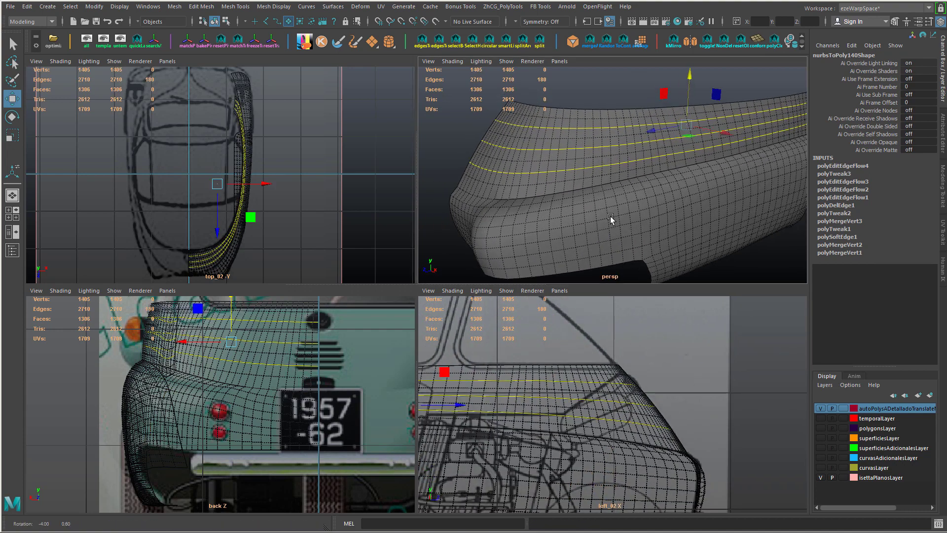
key("ctrl+y")
- Return to object mode, delete the body mesh's construction history and soften its edges
mouse_move(697, 217)
left_mouse_down("alt")
mouse_move(658, 232)
mouse_move(734, 231)
mouse_move(592, 212)
mouse_move(601, 232)
mouse_move(610, 173)
mouse_move(602, 270)
mouse_move(592, 158)
mouse_move(687, 232)
left_mouse_up("alt")
scroll(734, 232, "down", 5)
middle_click_drag(687, 232, 659, 176, "alt")
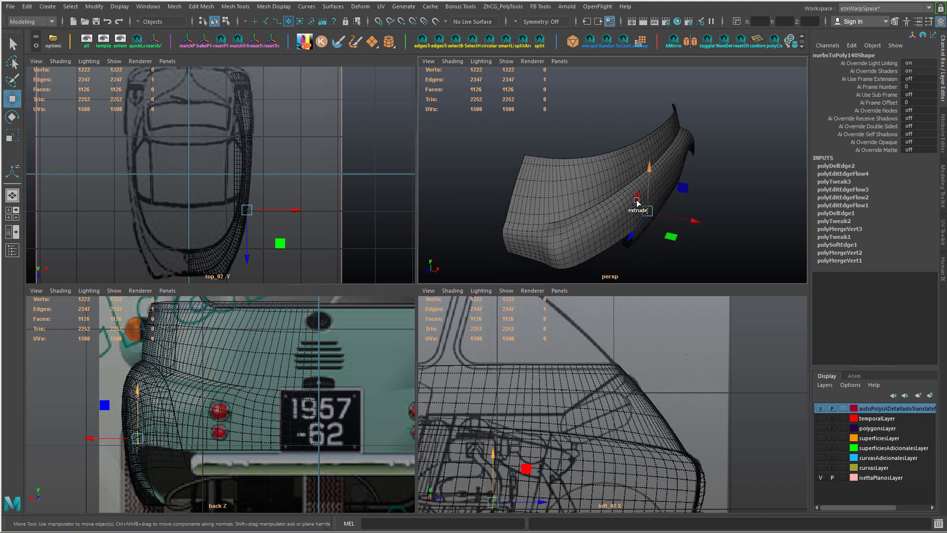
right_click_drag(604, 207, 647, 224)
left_click(635, 201)
key("alt+shift+d")
left_click(700, 211)
left_click_drag(700, 211, 594, 195, "alt")
left_click(641, 187)
right_click_drag(647, 189, 732, 204, "shift")
left_click(701, 217)
left_click_drag(656, 224, 646, 221, "alt")
left_click(676, 184)
- Save the scene and show the last hidden car parts again around the finished body panel
key("ctrl+s")
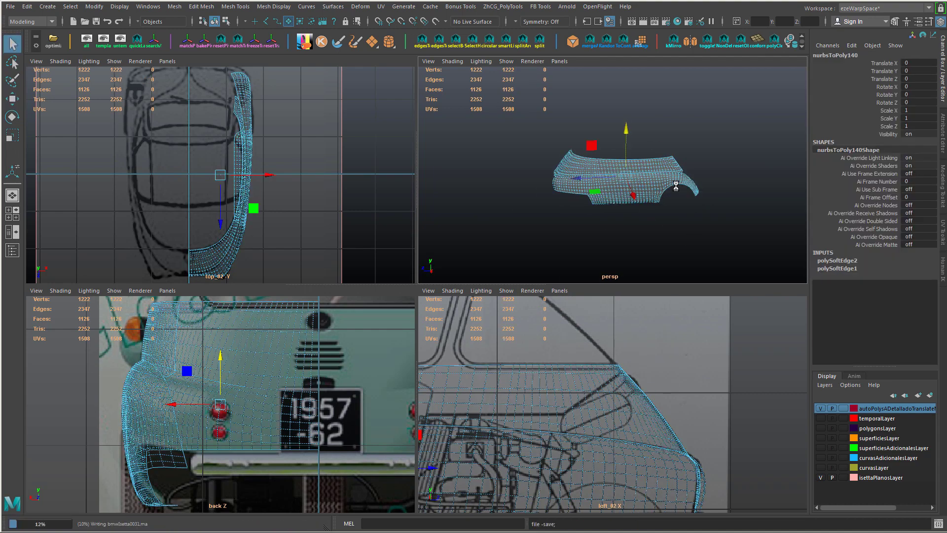
key("ctrl+shift+h")
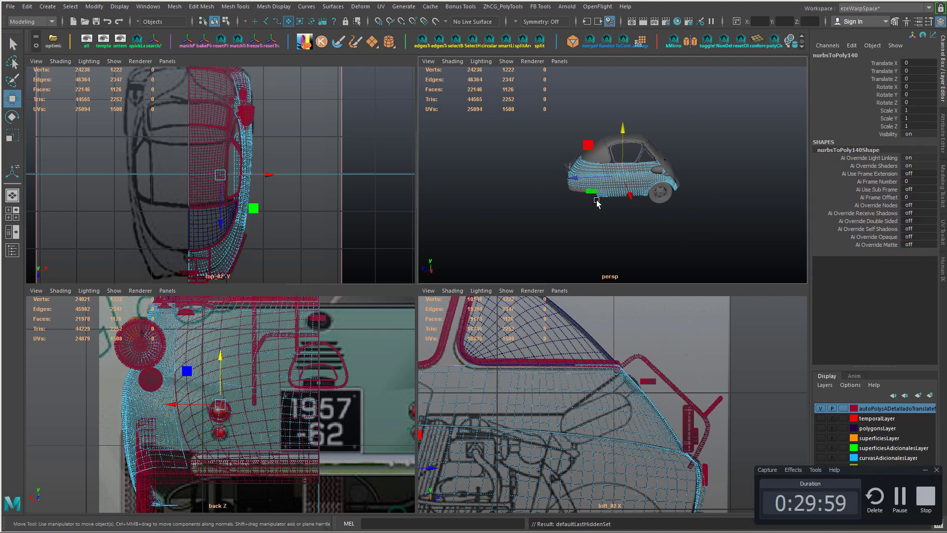
right_click_drag(596, 200, 712, 247, "alt")
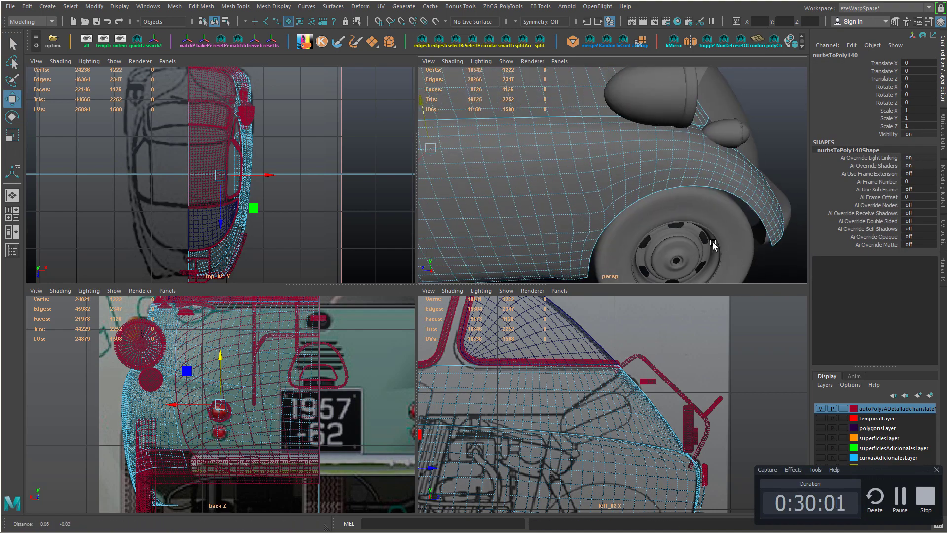
left_click_drag(712, 248, 607, 214, "alt")
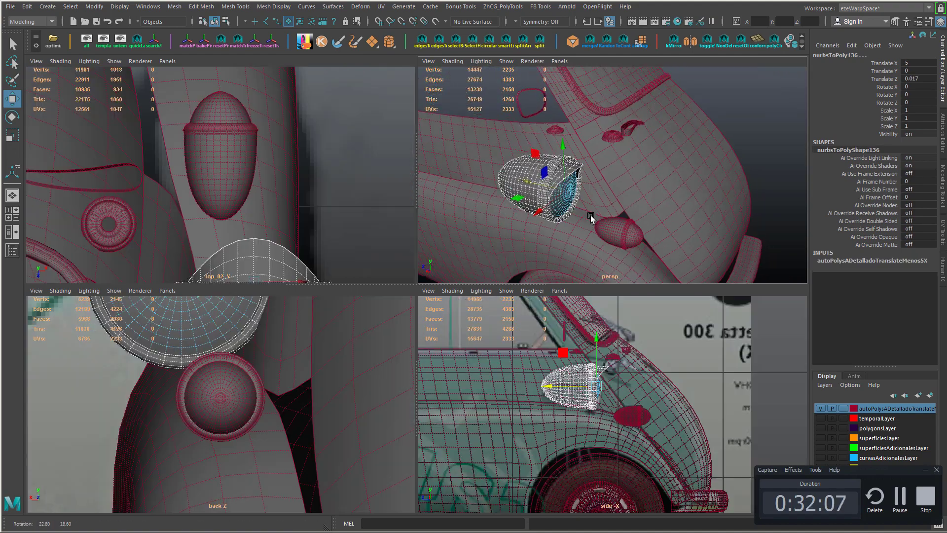
- Close the gap in the small curved strip by sewing its two border edge rows with a tolerance of 1
left_click_drag(591, 217, 613, 223, "alt")
left_click_drag(611, 144, 575, 180, "alt")
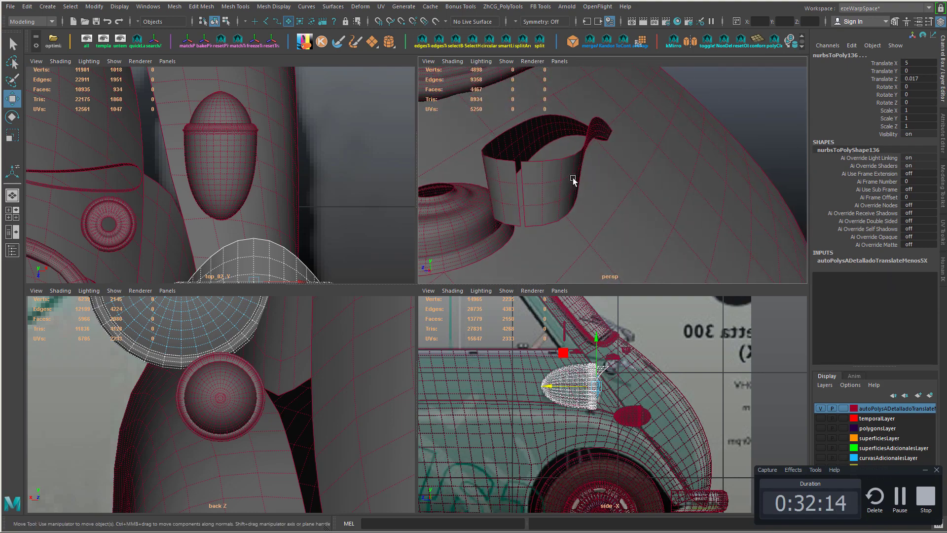
left_click(554, 197)
right_click_drag(540, 190, 521, 173)
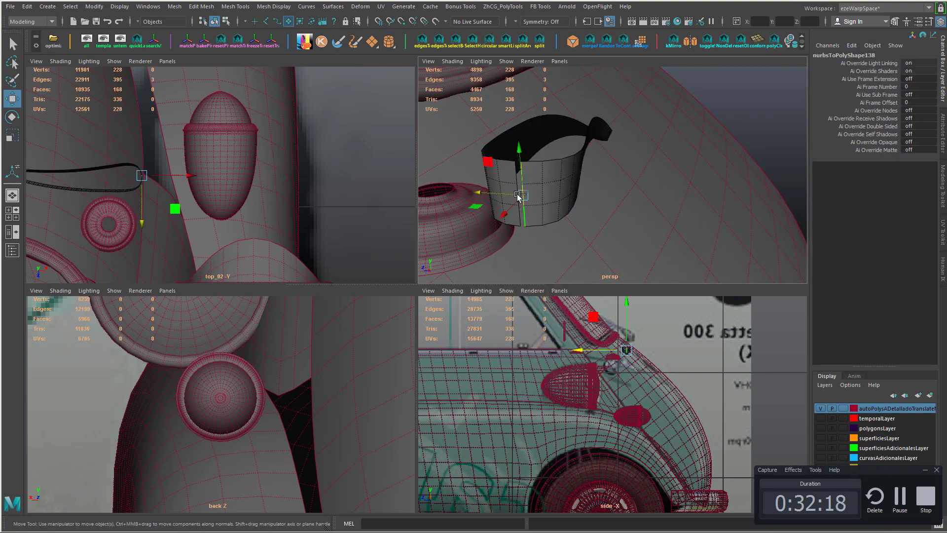
right_click_drag(597, 224, 610, 181)
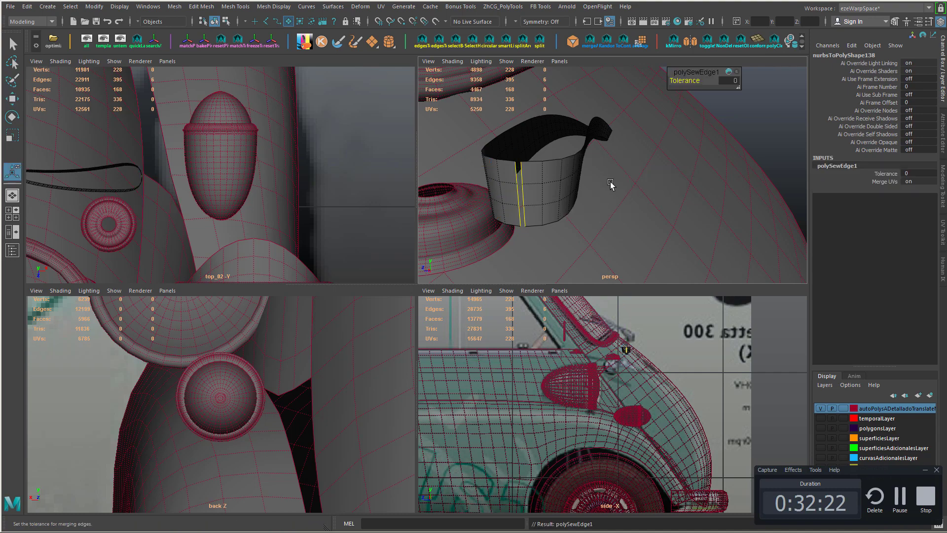
left_click(726, 82)
left_click_drag(696, 230, 643, 256, "alt")
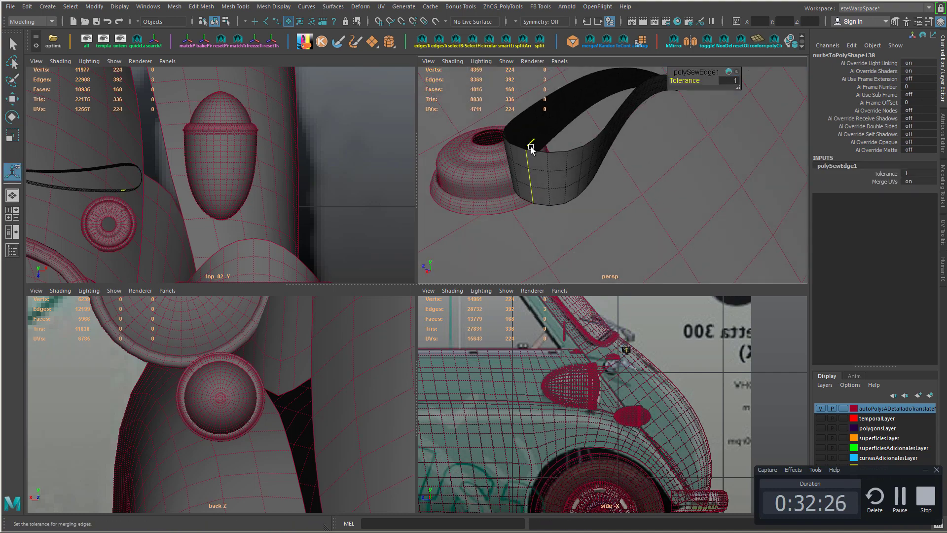
right_click_drag(531, 148, 556, 132)
key("q")
- Try to extrude the upper border edge loop of the curved handle strip
left_click_drag(557, 158, 623, 224, "alt")
key("F10")
double_click(596, 212)
key("ctrl+e")
right_click(688, 217)
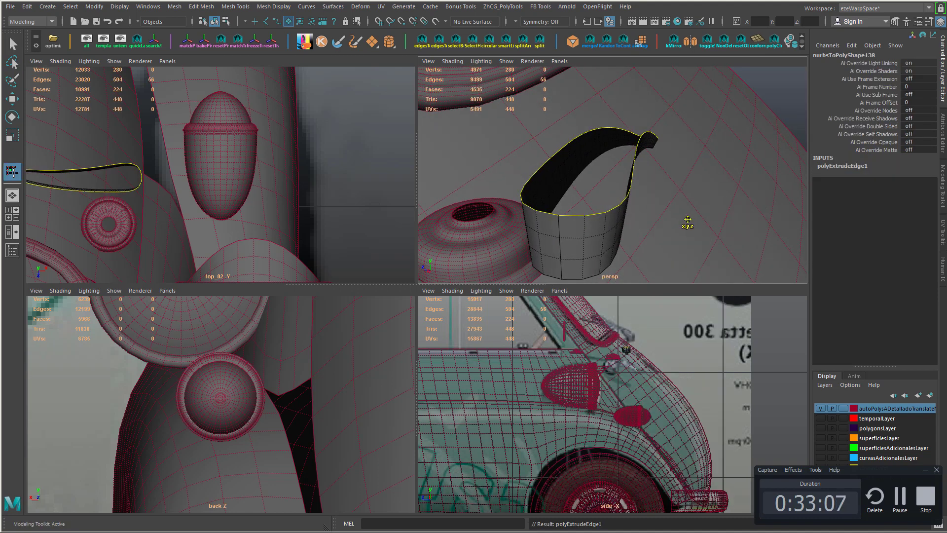
- Fill the open upper border of the curved handle with a cap face and bevel that face's edges
left_click_drag(688, 219, 634, 205, "alt")
right_click_drag(634, 205, 612, 214, "shift")
left_click(603, 184)
key("w")
right_click_drag(602, 182, 605, 204)
left_click(615, 180)
key("ctrl+b")
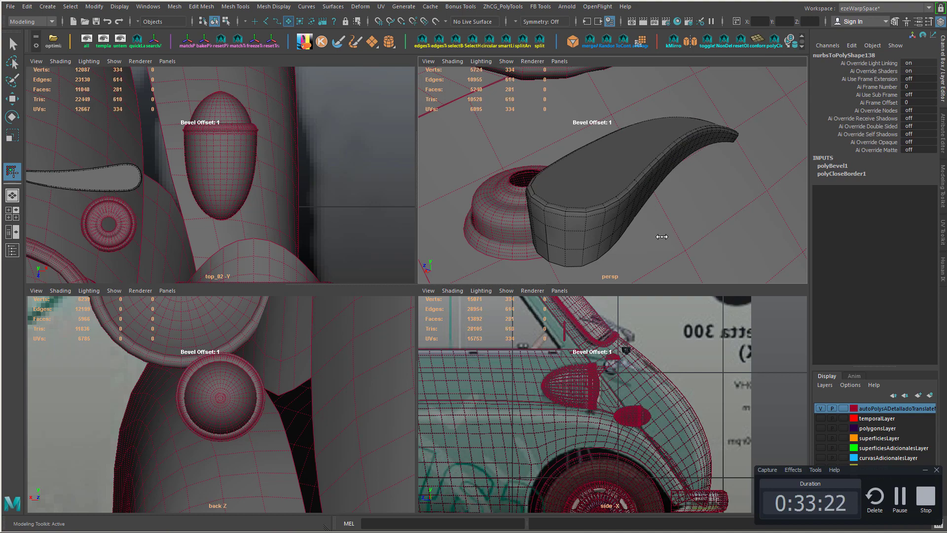
- Refine the handle cap's bevel with an extra segment and an offset of 0.808
mouse_move(661, 237)
left_mouse_down("alt")
mouse_move(611, 243)
mouse_move(710, 232)
mouse_move(658, 214)
mouse_move(645, 232)
left_mouse_up("alt")
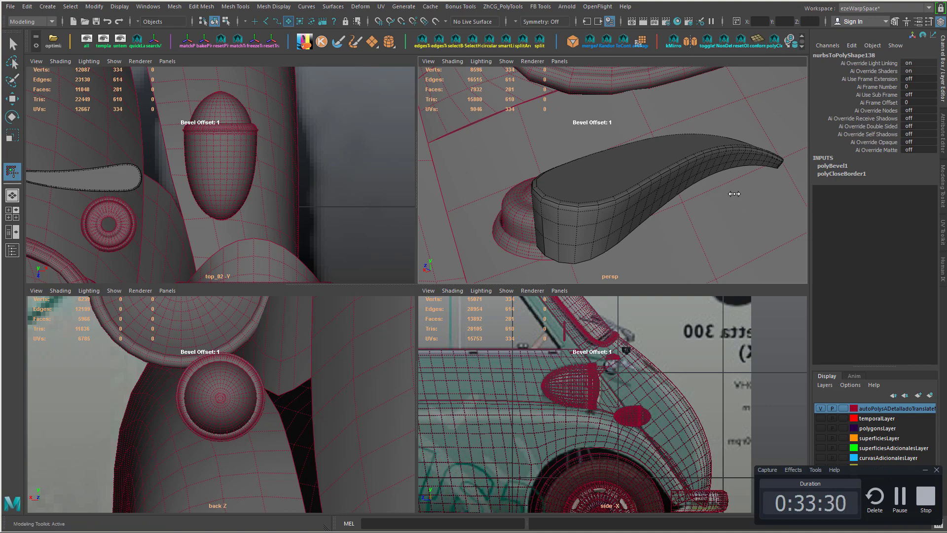
middle_click_drag(557, 189, 770, 202, "alt")
right_click_drag(750, 202, 664, 209, "alt")
key("space")
middle_click_drag(712, 237, 414, 197, "alt")
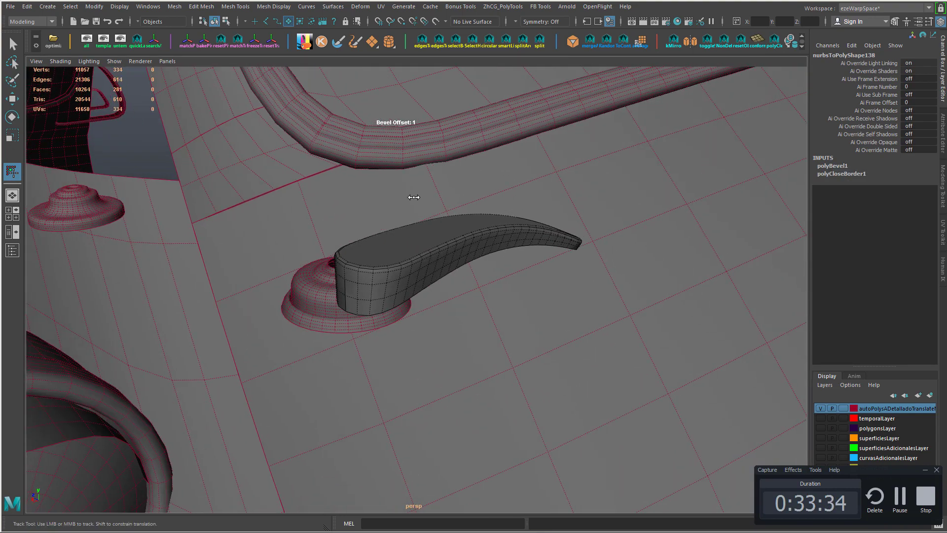
right_click_drag(450, 252, 456, 287, "alt")
left_click_drag(457, 288, 386, 301, "alt")
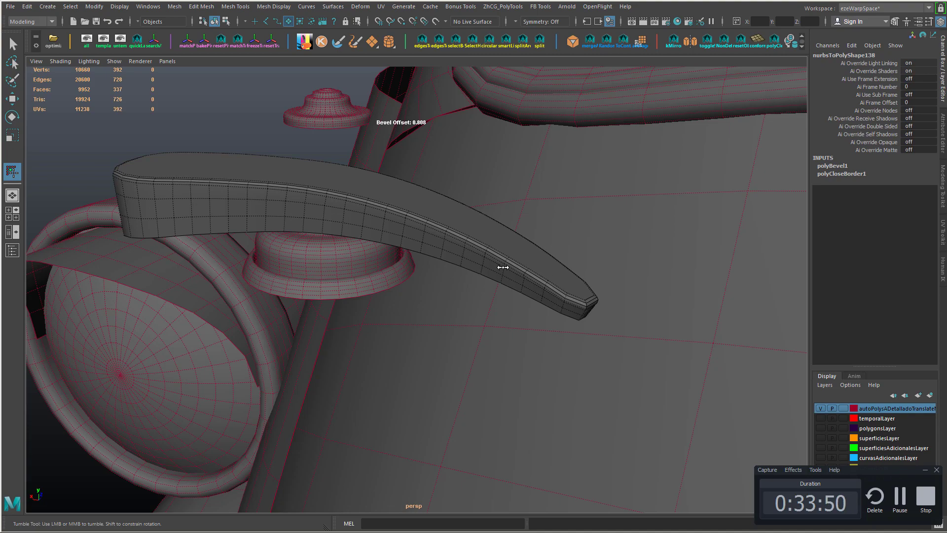
- Try to extrude the handle's top face inward with an offset of about 0.004
left_click_drag(530, 250, 532, 285, "alt")
key("w")
right_click_drag(427, 239, 429, 269)
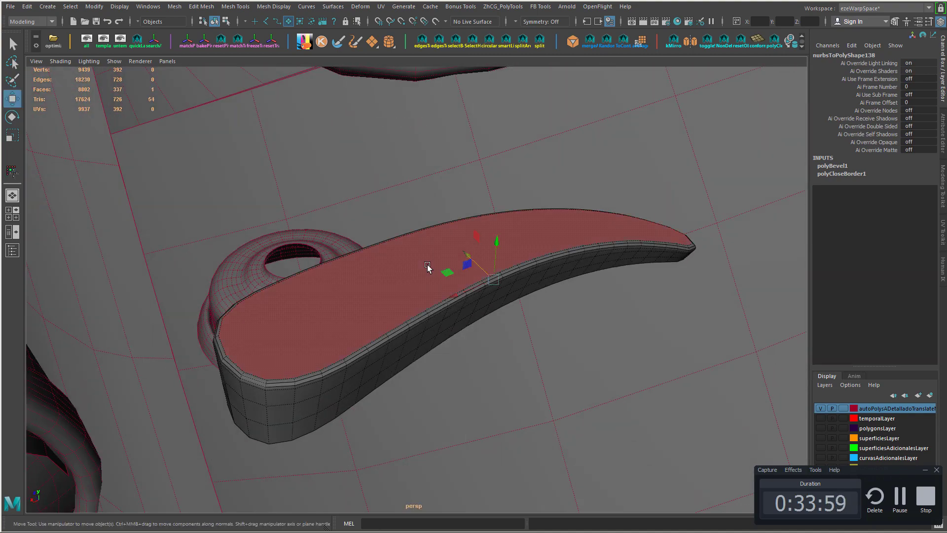
left_click(430, 267)
key("ctrl+e")
left_click_drag(474, 265, 525, 270)
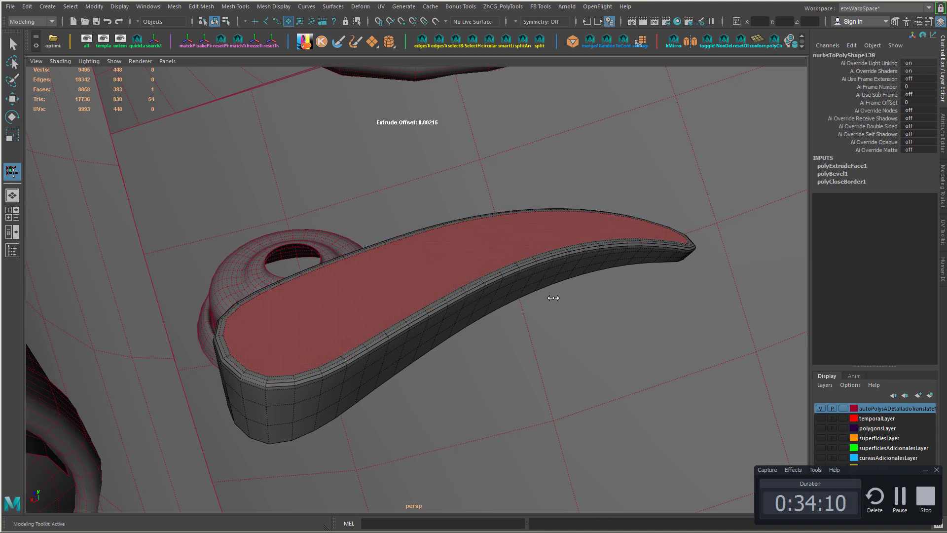
right_click_drag(553, 298, 605, 305, "alt")
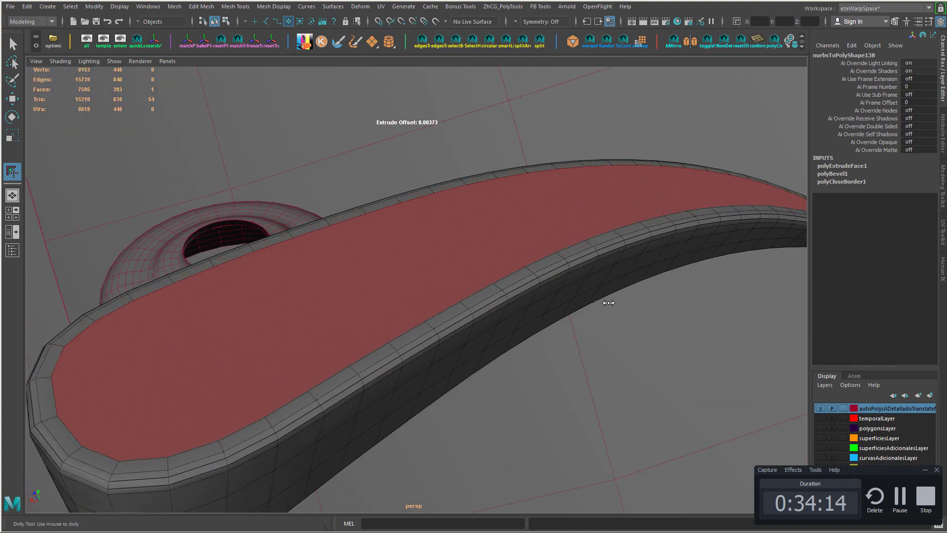
- Undo the top face's inward extrusion, redo the cap bevel settings and return to object mode
left_click_drag(531, 311, 540, 292, "alt")
key("ctrl+z")
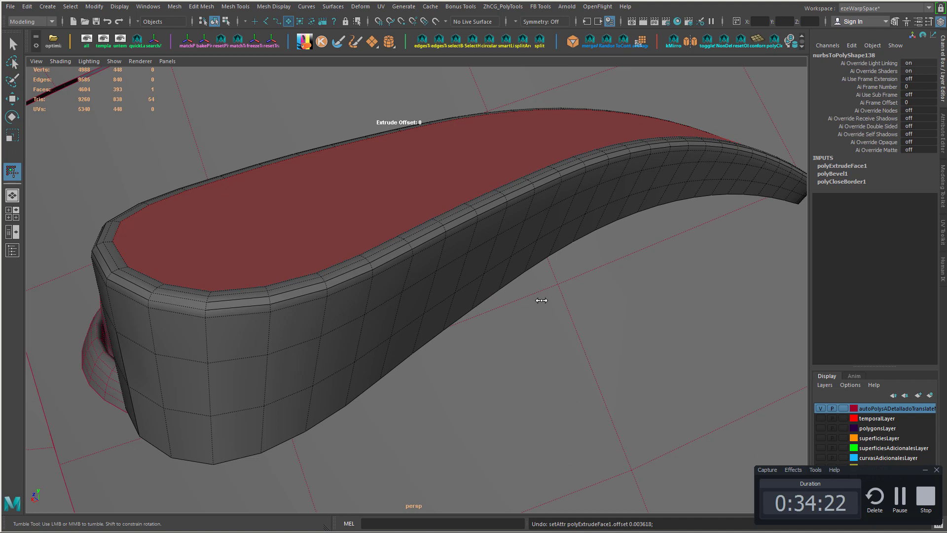
key("ctrl+z")
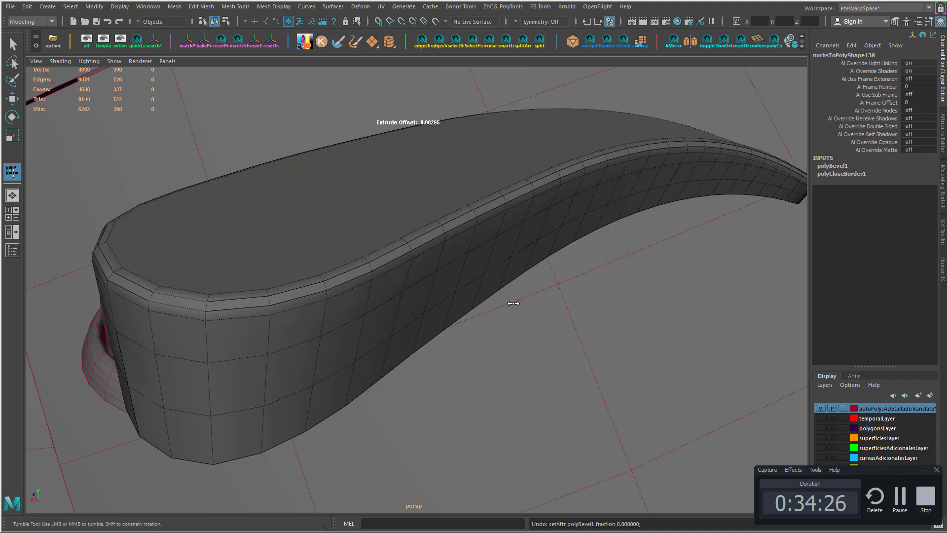
key("ctrl+y")
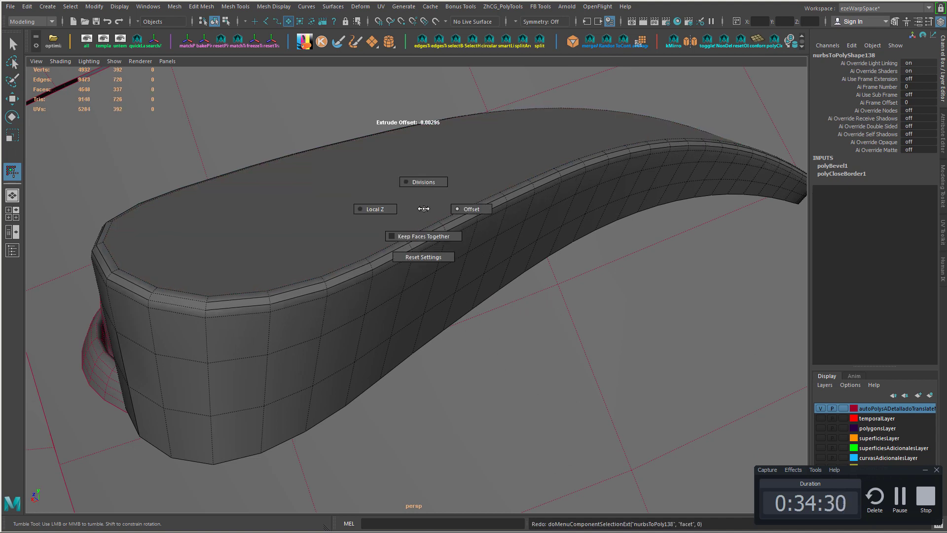
mouse_move(423, 209)
right_mouse_down()
mouse_move(419, 258)
mouse_move(424, 206)
mouse_move(436, 197)
right_mouse_up()
key("w")
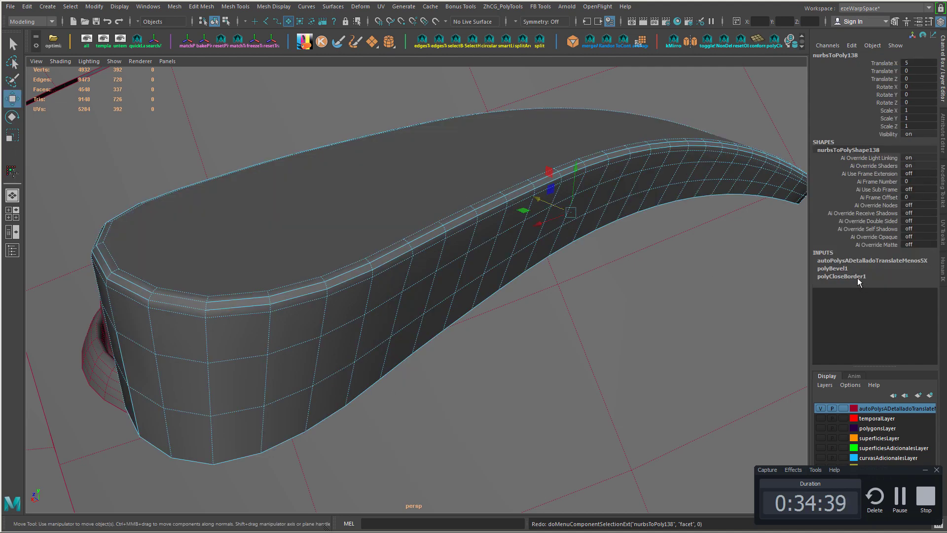
- Extrude the handle's top face inward and upward with 2 divisions and a Local Z of 0.00334
scroll(563, 272, "down", 4)
right_click_drag(393, 227, 389, 237)
left_click(389, 221)
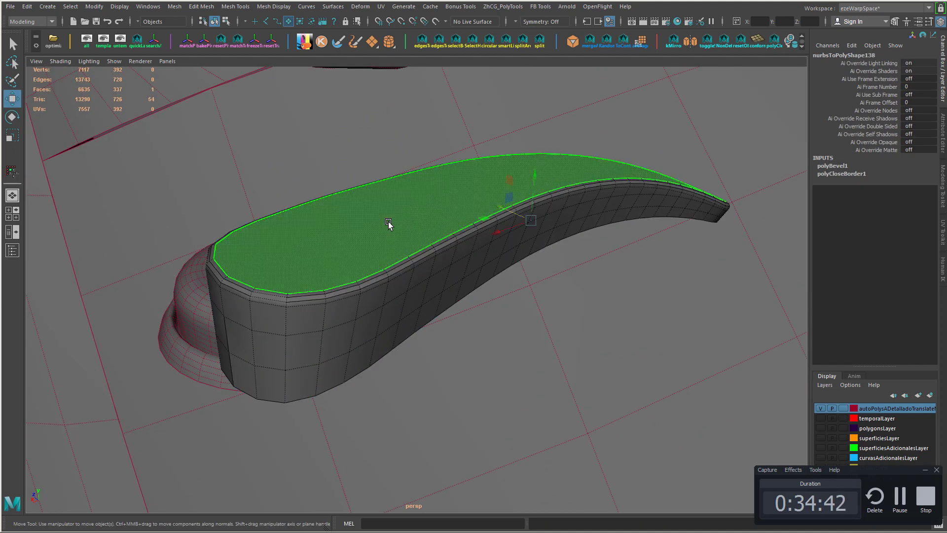
key("ctrl+e")
left_click_drag(544, 292, 597, 294)
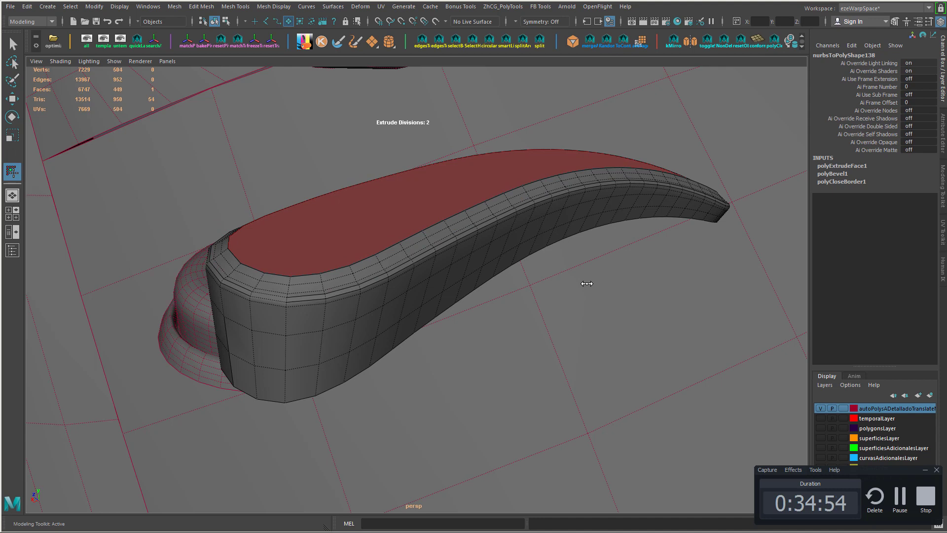
left_click_drag(586, 283, 491, 342)
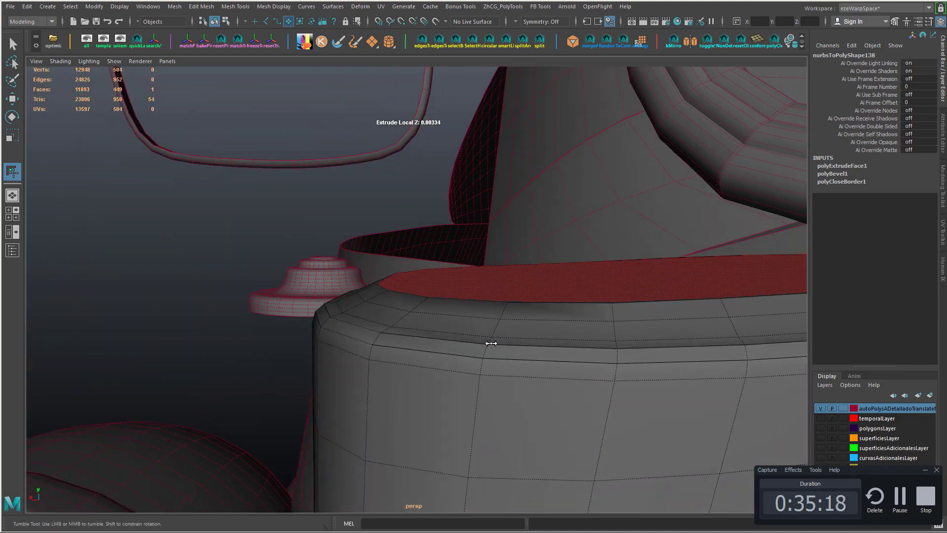
key("ctrl+z")
key("ctrl+y")
right_click_drag(498, 349, 548, 342, "alt")
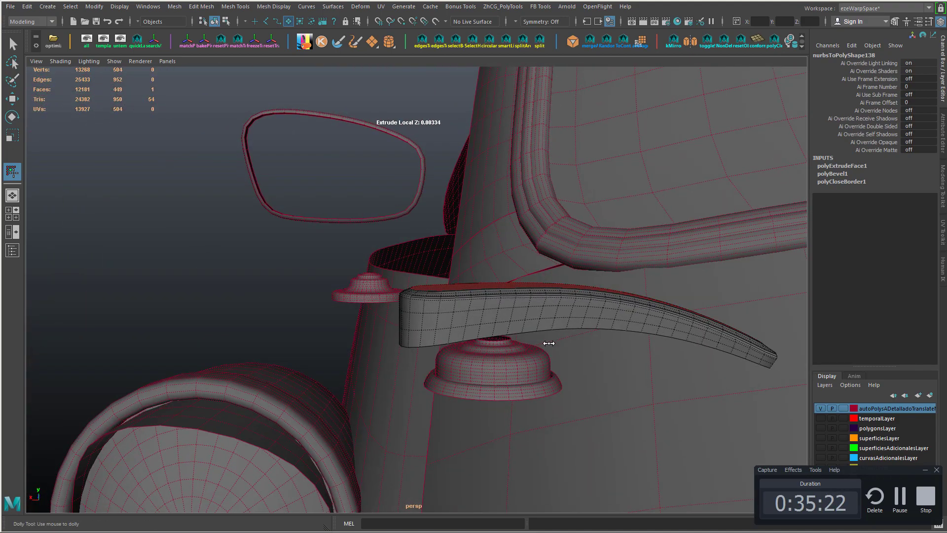
left_click_drag(548, 343, 541, 354, "alt")
- Extrude the handle's top face again to a Local Z of 0.00654, forming a raised tier
scroll(541, 354, "up", 5)
middle_click_drag(554, 349, 425, 308, "alt")
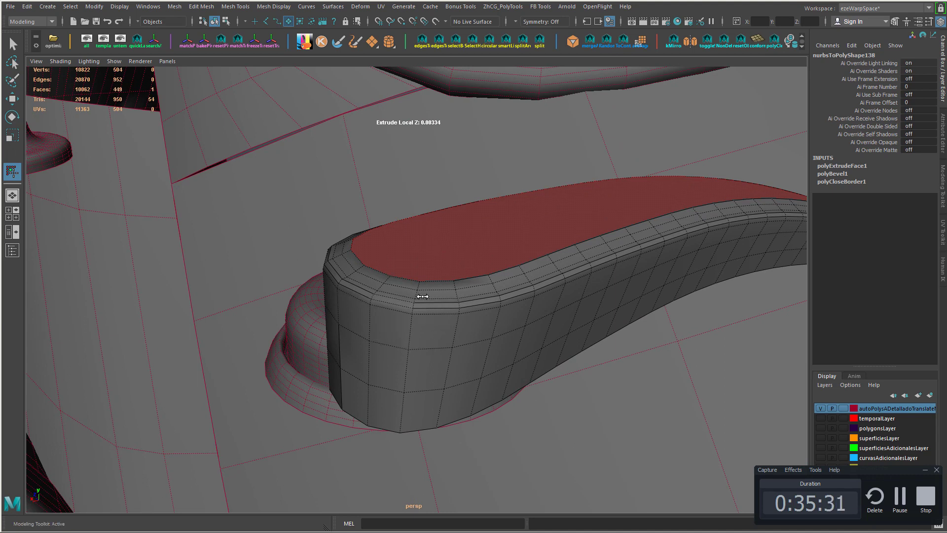
key("ctrl+e")
left_click_drag(534, 348, 534, 348)
right_click_drag(577, 324, 445, 321, "alt")
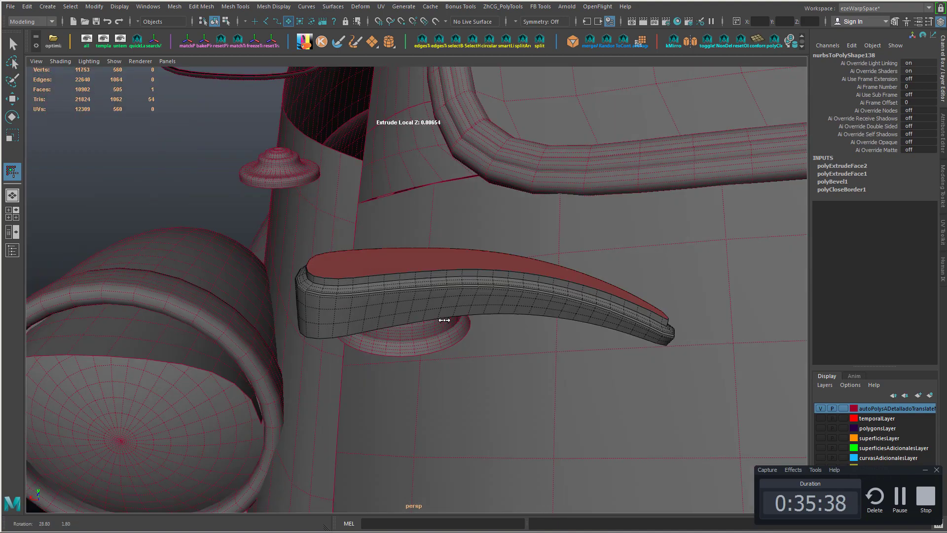
left_click_drag(446, 321, 450, 313, "alt")
- Bevel the raised tier's perimeter with an offset of 0.764 and undo the last extra adjustment
key("ctrl+b")
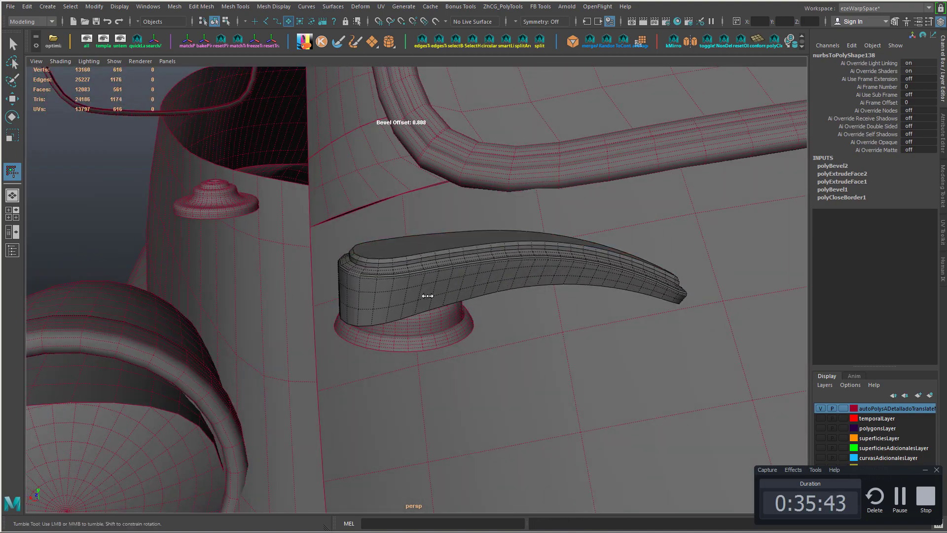
right_click_drag(424, 298, 493, 332, "alt")
middle_click_drag(412, 294, 453, 318, "alt")
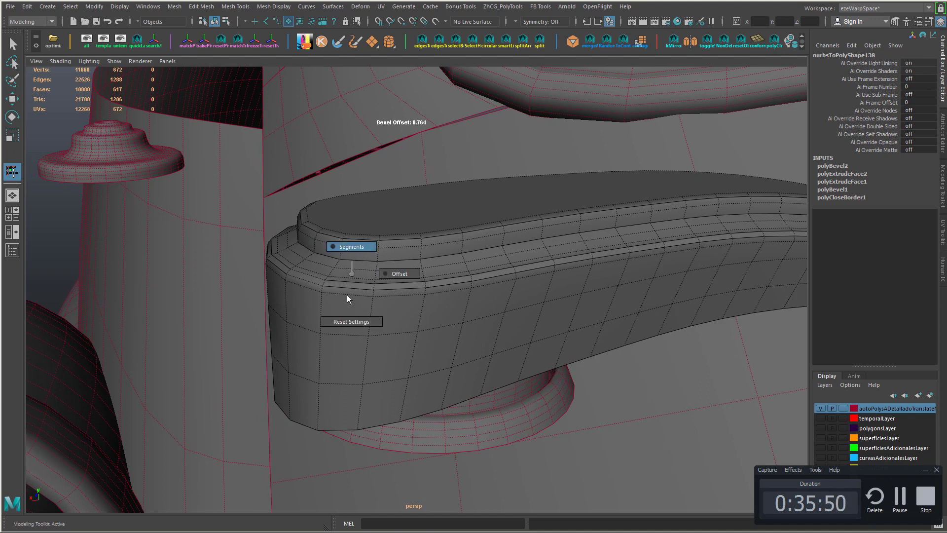
mouse_move(347, 294)
left_mouse_down()
mouse_move(346, 317)
mouse_move(321, 308)
mouse_move(336, 305)
left_mouse_up()
key("ctrl+z")
- Try to smooth the edge flow of the two neighbouring loops on the ledge below the raised tier
key("w")
right_click_drag(353, 238, 353, 272)
double_click(354, 277)
double_click(354, 271, "shift")
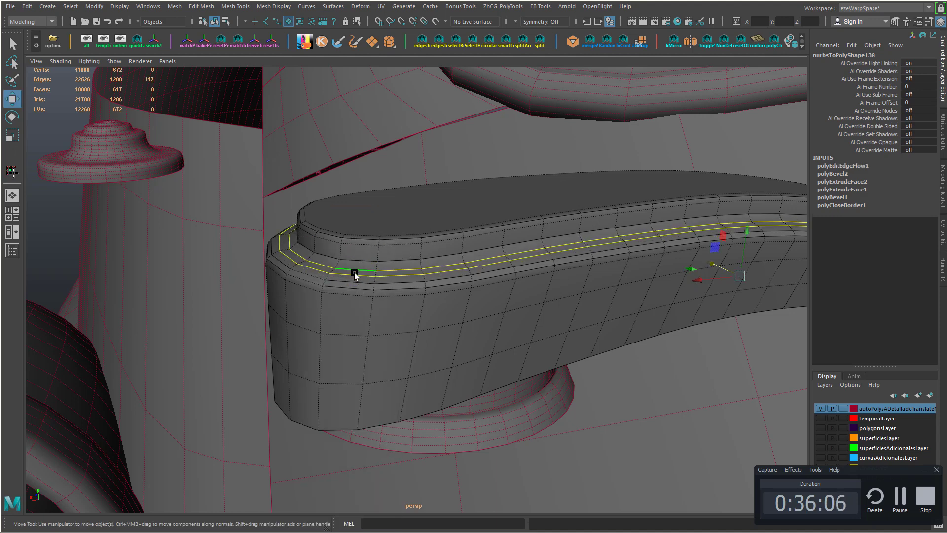
left_click_drag(341, 279, 370, 284, "alt")
double_click(351, 237, "ctrl")
left_click_drag(478, 262, 491, 278, "alt")
middle_click_drag(492, 277, 462, 278, "alt")
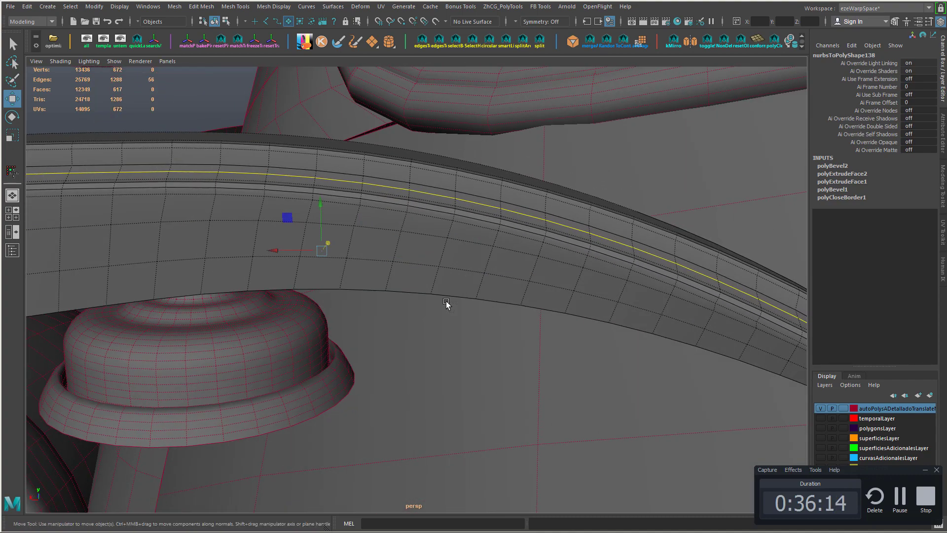
- Try to move the edge loop running along the handle's lower rim, and undo the move
left_click(438, 203)
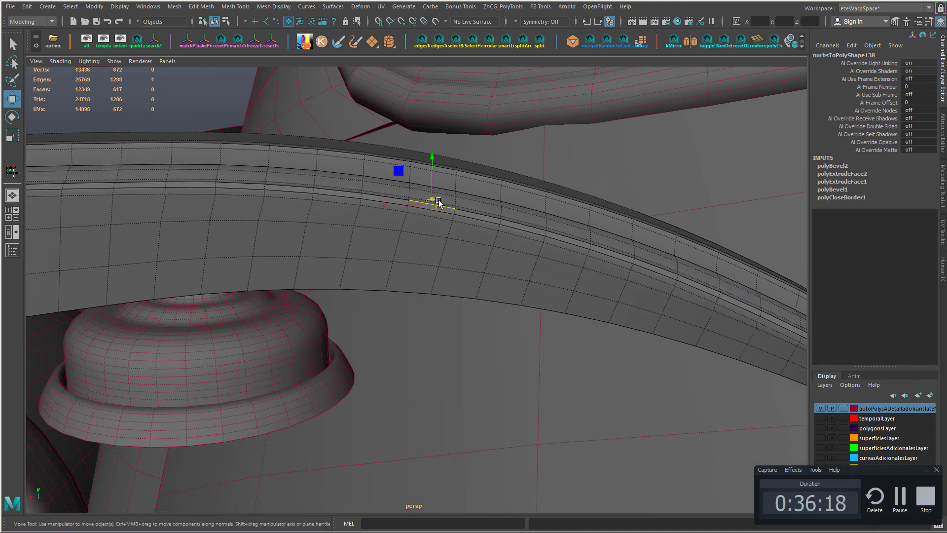
double_click(439, 202)
left_click_drag(288, 220, 290, 258, "alt")
middle_click_drag(289, 199, 286, 270)
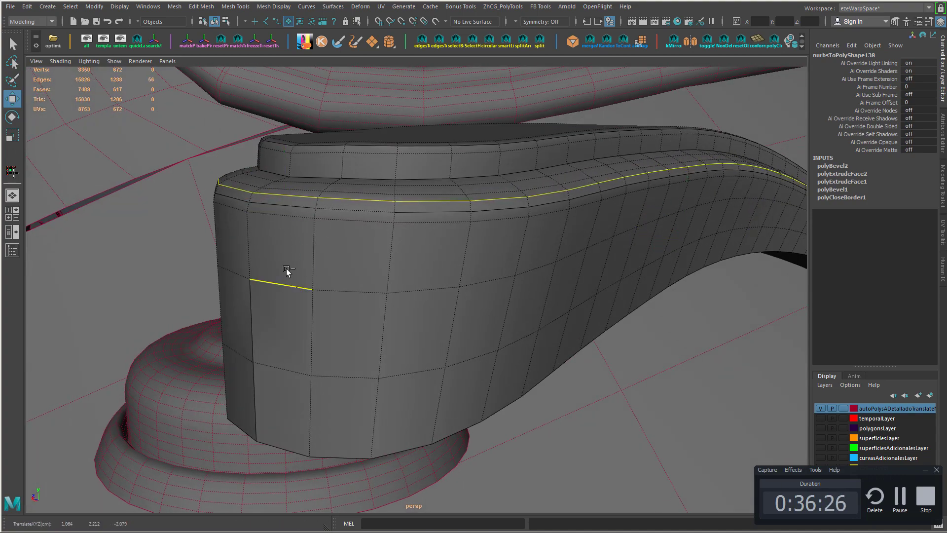
key("ctrl+z")
left_click(294, 207)
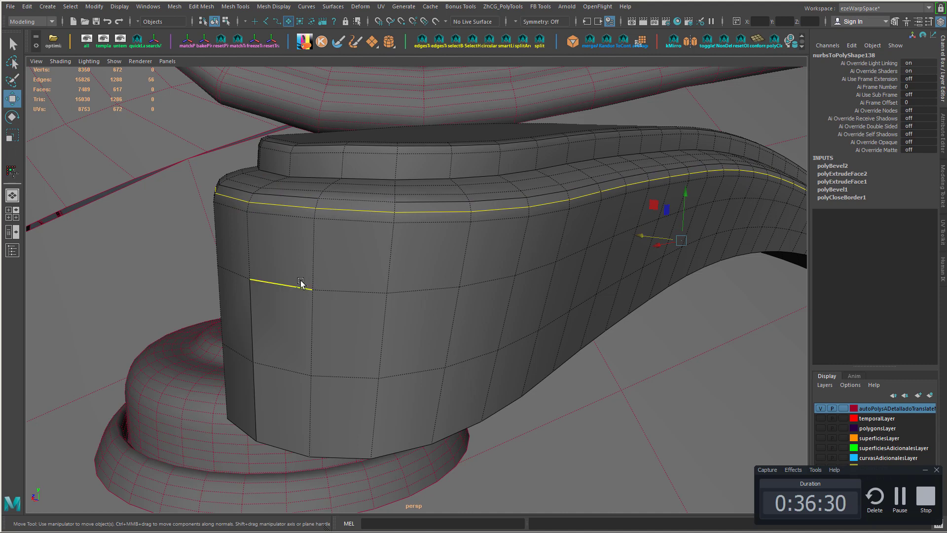
- Bevel the edge loop on the handle's lower rim with an offset of 0.584
left_click_drag(300, 281, 296, 281, "alt")
double_click(287, 197)
key("ctrl+b")
left_click_drag(288, 227, 350, 249)
scroll(331, 252, "down", 5)
scroll(317, 268, "up", 7)
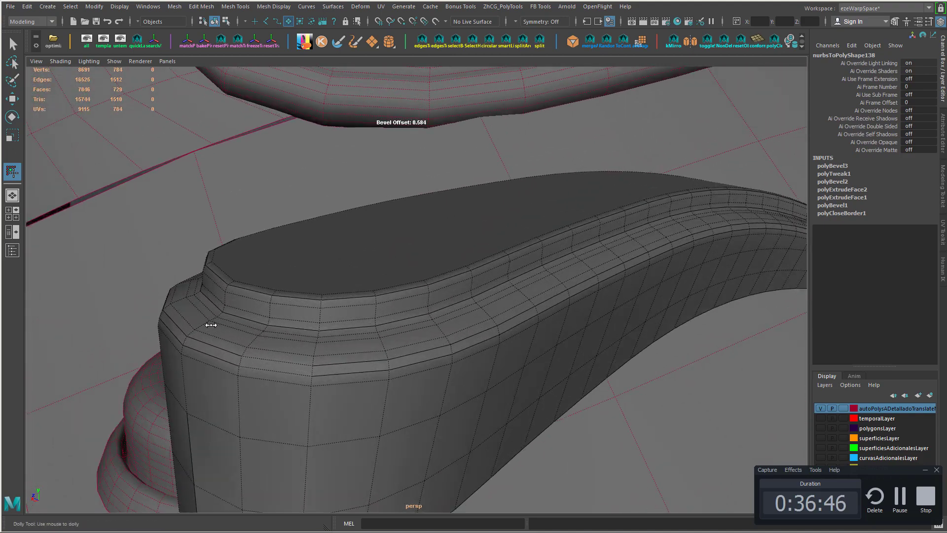
- Return to object mode, hide everything except the handle and frame it in all four views
right_click_drag(597, 323, 430, 328, "alt")
left_click_drag(429, 328, 431, 348, "alt")
right_click_drag(431, 349, 437, 341, "alt")
middle_click_drag(437, 342, 445, 322, "alt")
left_click_drag(444, 322, 440, 303, "alt")
right_click_drag(410, 359, 480, 192)
key("alt+h")
key("f")
key("space")
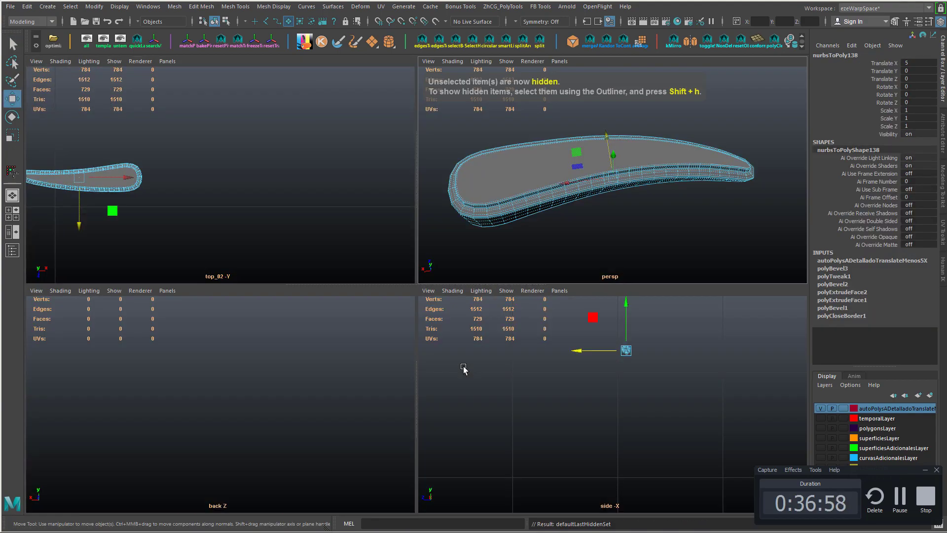
key("shift+f")
scroll(212, 237, "up", 5)
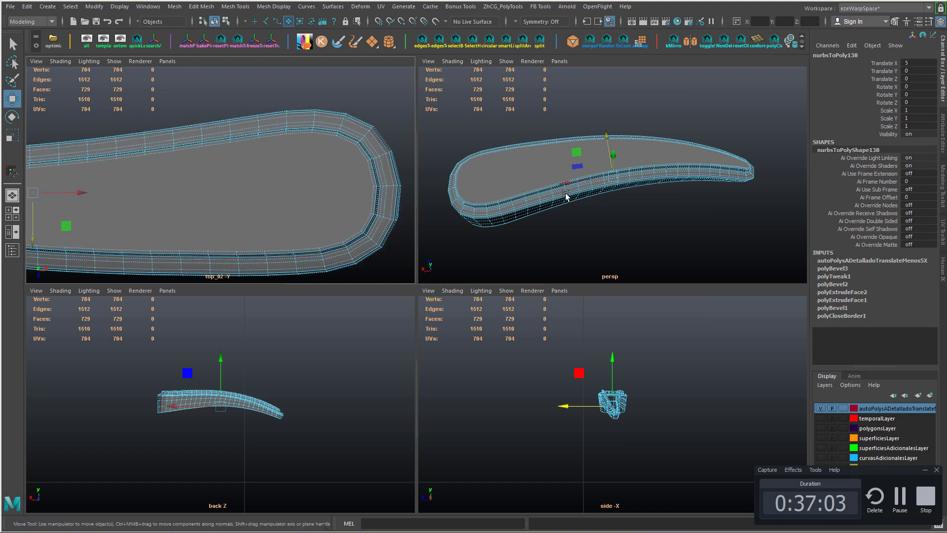
- Cut cross edges between opposite border vertices at the rounded end of the handle's top face with Multi-Cut
right_click_drag(501, 174, 510, 178)
left_click(510, 179)
key("ctrl+shift+x")
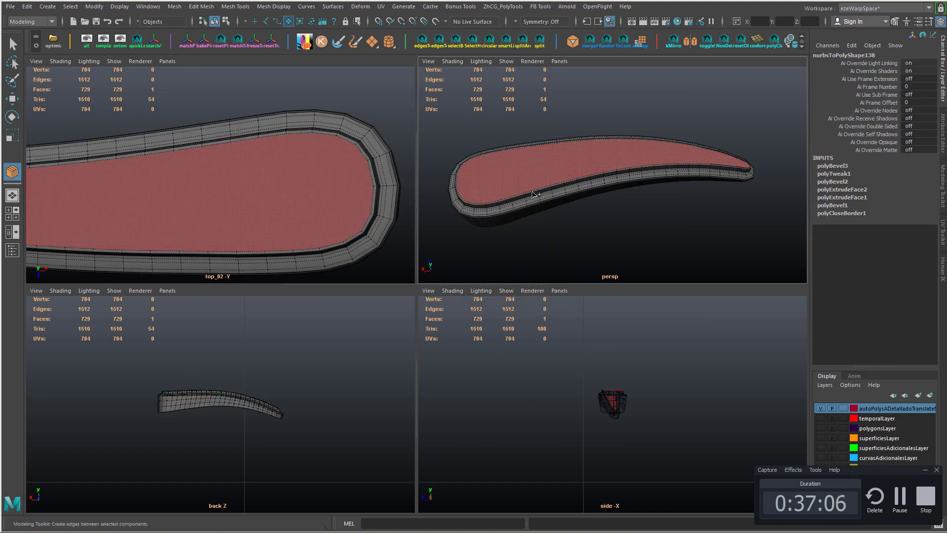
scroll(522, 205, "up", 6)
scroll(508, 197, "down", 3)
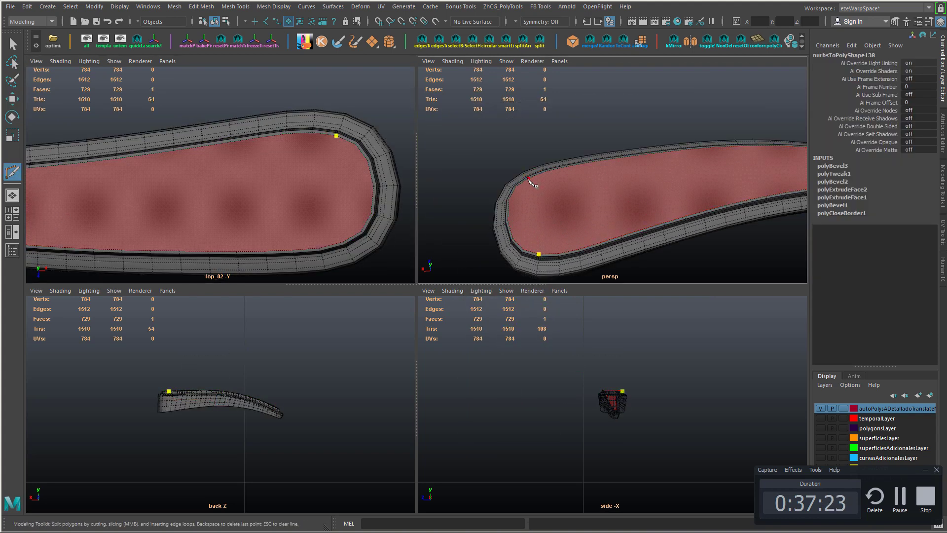
left_click_drag(545, 191, 608, 210, "alt")
scroll(604, 217, "up", 4)
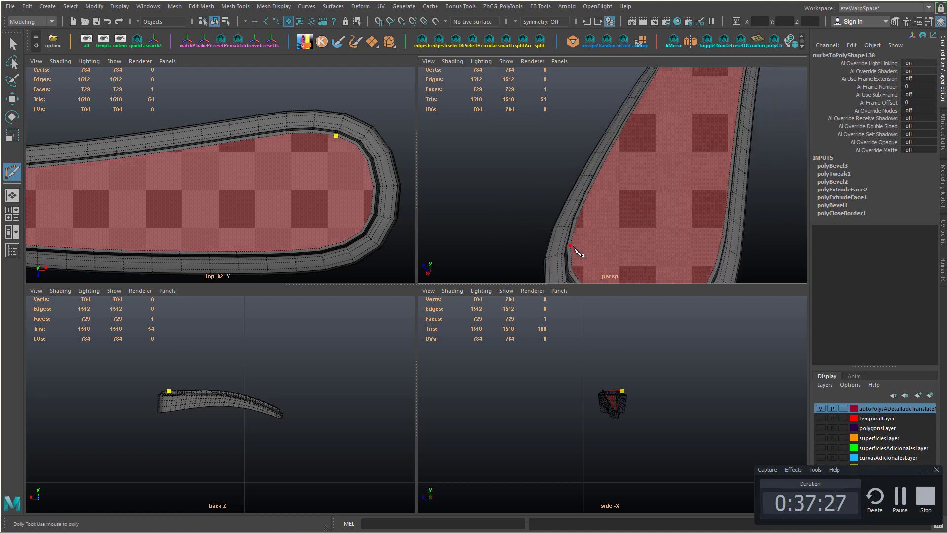
left_click(574, 247)
left_click_drag(574, 247, 613, 242, "alt")
right_click(612, 233)
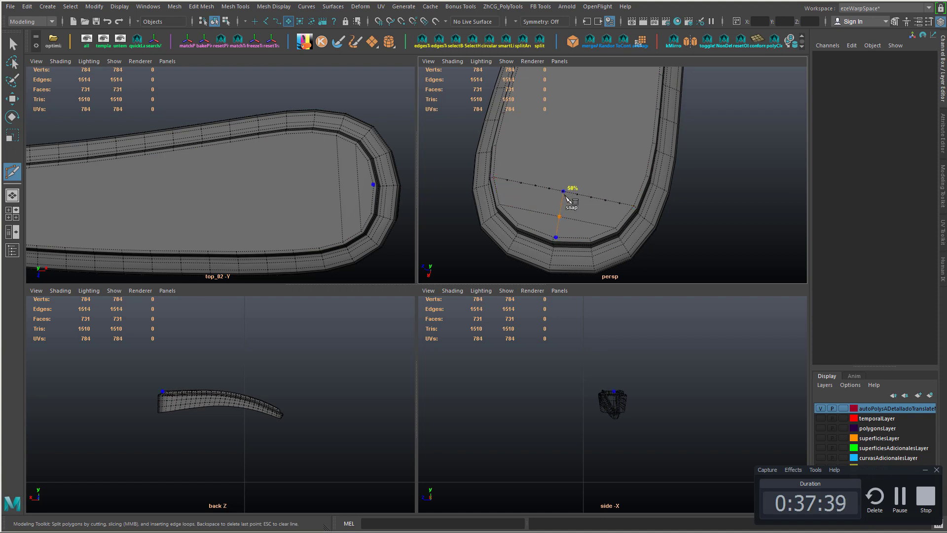
- Split the rounded end lengthwise through the cross edges' 50% points and cut cross edges near the narrow tip
left_click_drag(591, 199, 623, 199, "alt")
right_click_drag(523, 199, 558, 200, "alt")
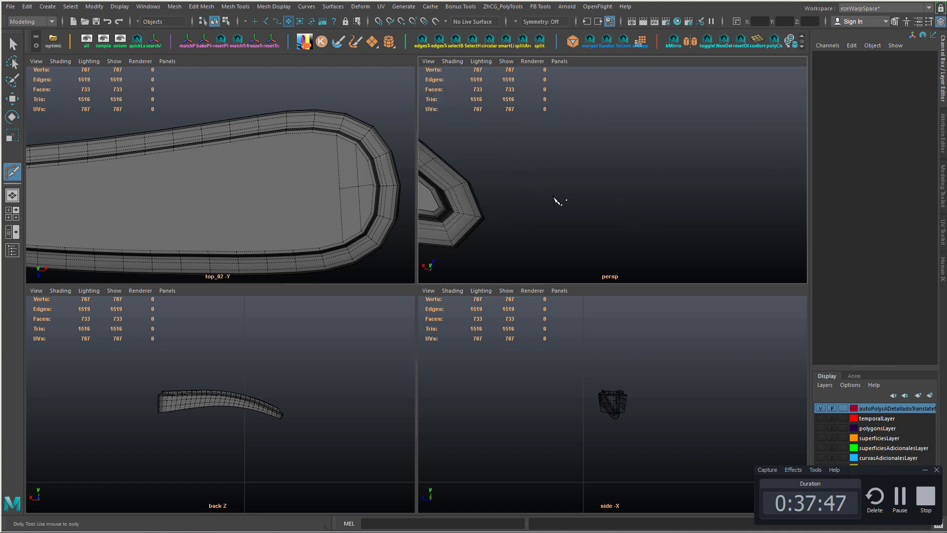
middle_click_drag(558, 200, 668, 196, "alt")
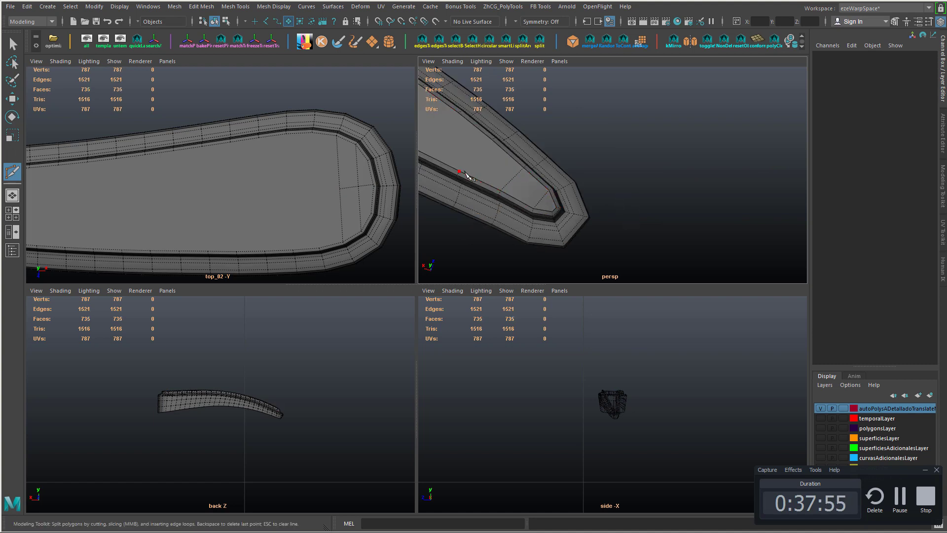
right_click(492, 143)
middle_click_drag(484, 172, 505, 186, "alt")
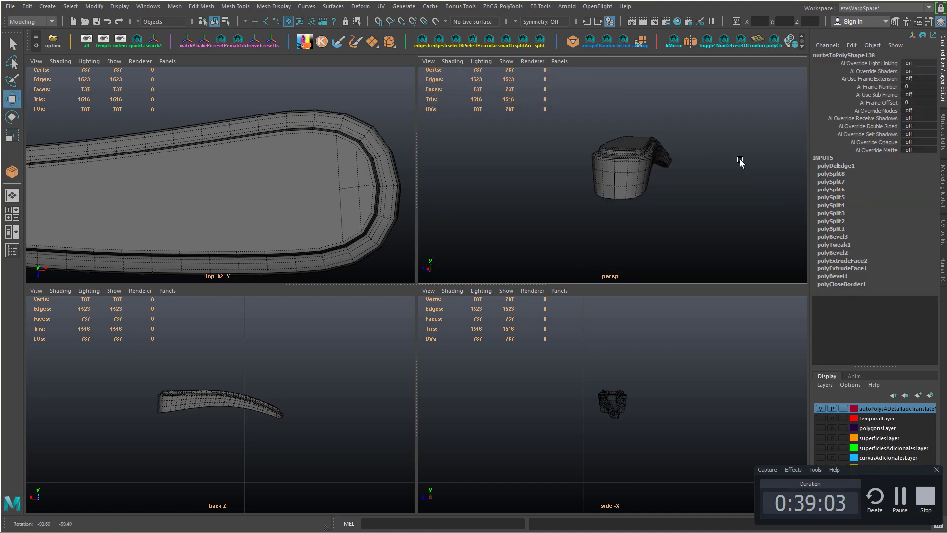
- Return to object mode and apply Soften/Harden Edges to the whole handle mesh
key("w")
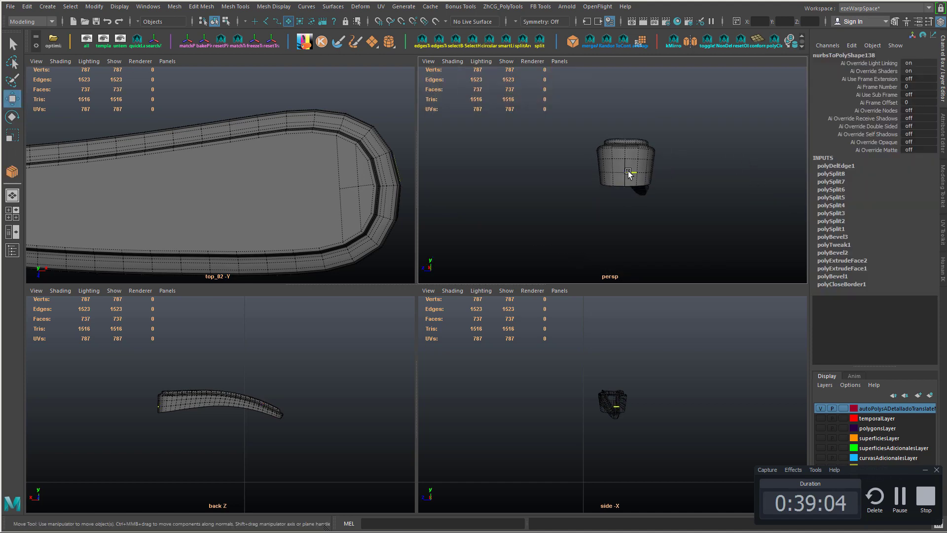
key("F9")
scroll(626, 219, "up", 3)
scroll(616, 248, "down", 5)
left_click_drag(575, 243, 616, 245)
mouse_move(617, 237)
right_mouse_down()
mouse_move(646, 215)
mouse_move(691, 224)
right_mouse_up()
right_click(634, 205, "shift")
left_click(694, 225)
mouse_move(694, 226)
left_mouse_down("alt")
mouse_move(516, 232)
mouse_move(591, 222)
left_mouse_up("alt")
left_click(642, 239)
left_click(528, 186)
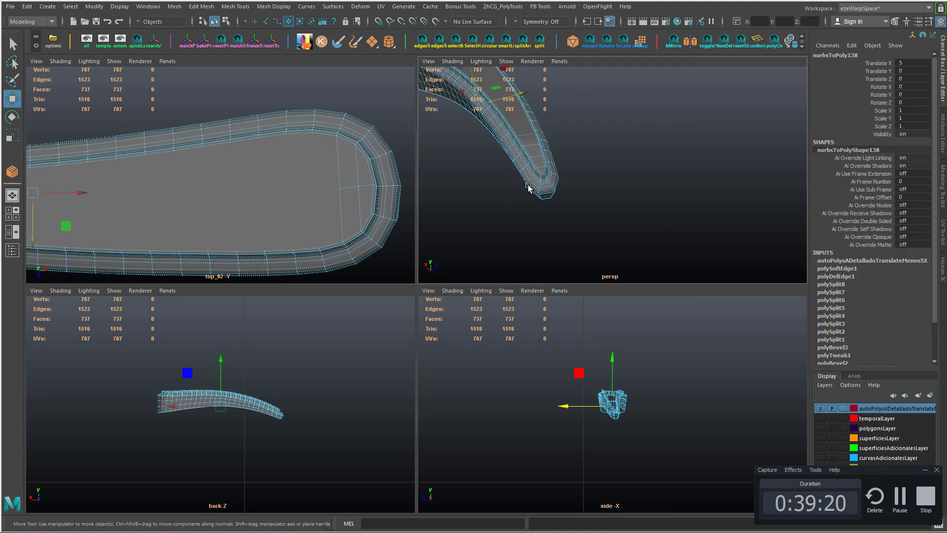
- Insert an edge loop running lengthwise through the narrow tip of the handle
left_click_drag(529, 186, 626, 195, "alt")
scroll(567, 179, "up", 3)
right_click_drag(627, 196, 656, 199)
left_click(627, 172)
left_click_drag(645, 212, 656, 239, "alt")
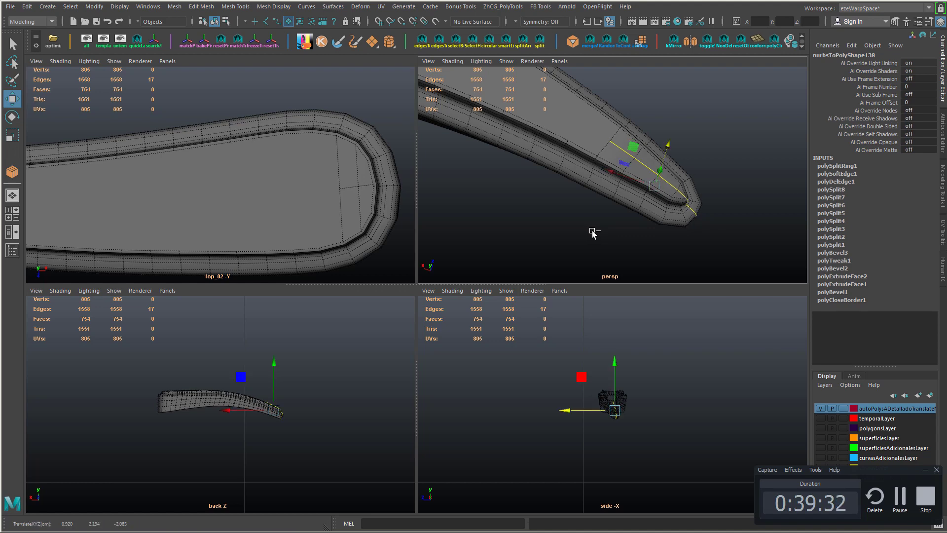
- Reorient the move pivot to the handle's narrow tip and shift the new loop's end edges there
scroll(593, 233, "up", 3)
left_click_drag(594, 235, 663, 261, "alt")
key("d")
scroll(700, 246, "up", 2)
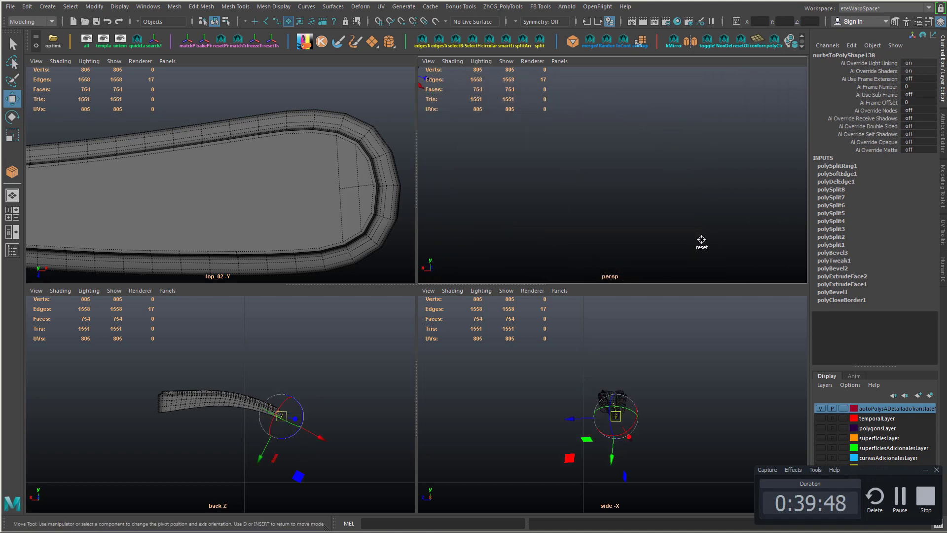
scroll(704, 238, "down", 1)
left_click_drag(757, 248, 643, 217, "alt")
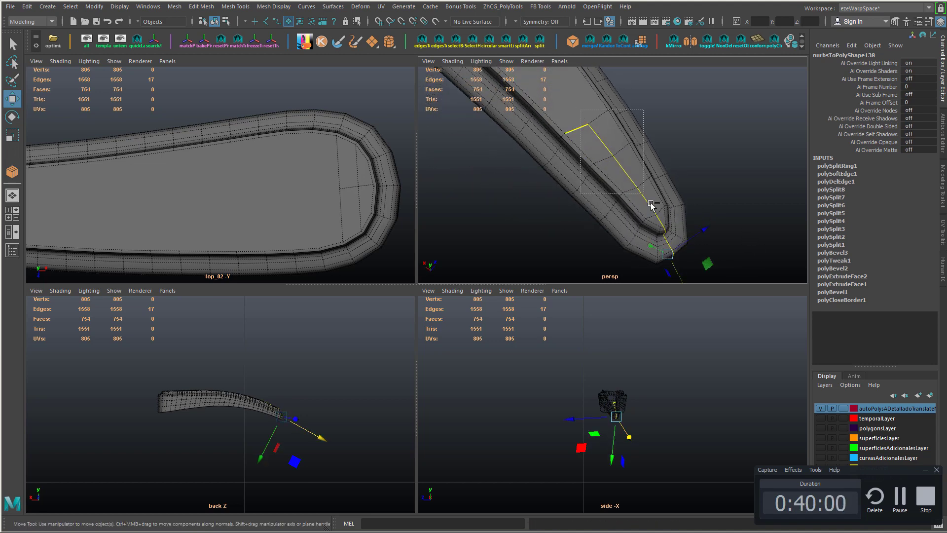
middle_click_drag(684, 223, 652, 186, "alt")
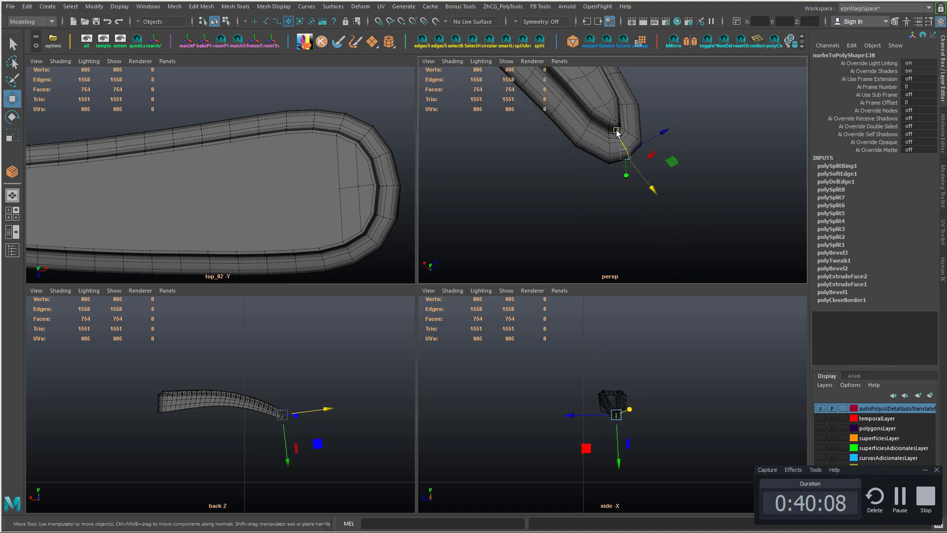
left_click_drag(657, 190, 657, 190)
middle_click_drag(657, 143, 658, 197, "alt")
scroll(621, 229, "up", 2)
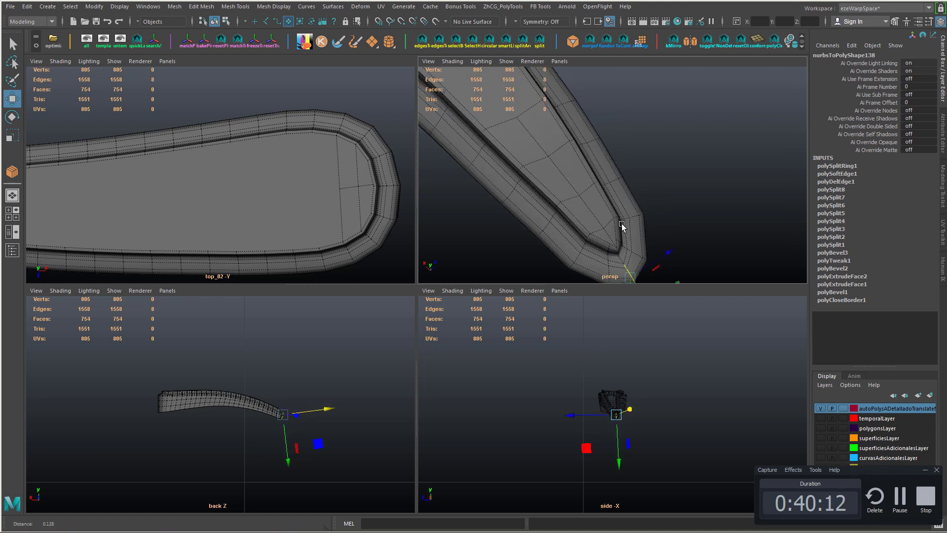
- Select the edges running across the rim at the narrow tip and apply Edit Edge Flow to them
middle_click_drag(622, 229, 614, 162, "alt")
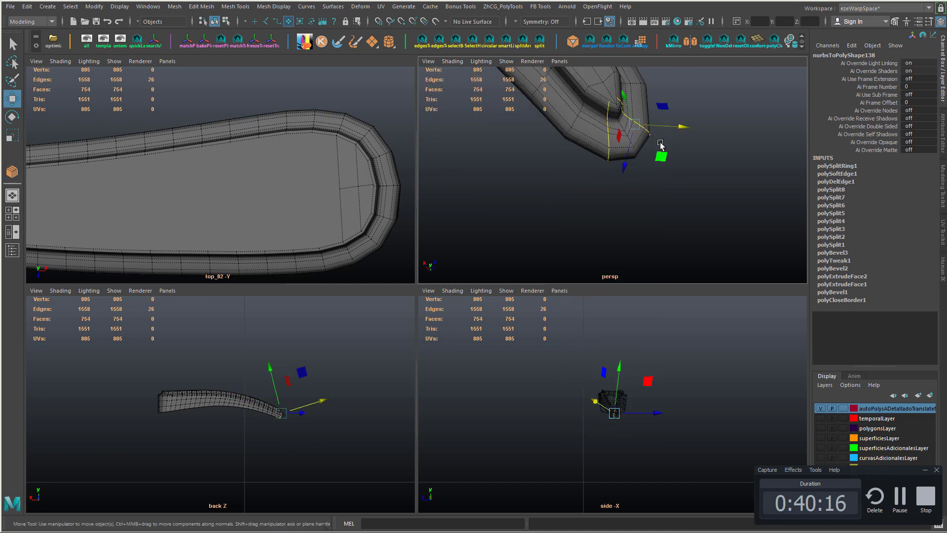
left_click_drag(661, 145, 674, 148)
middle_click_drag(601, 158, 590, 207, "alt")
left_click_drag(590, 207, 594, 194, "alt")
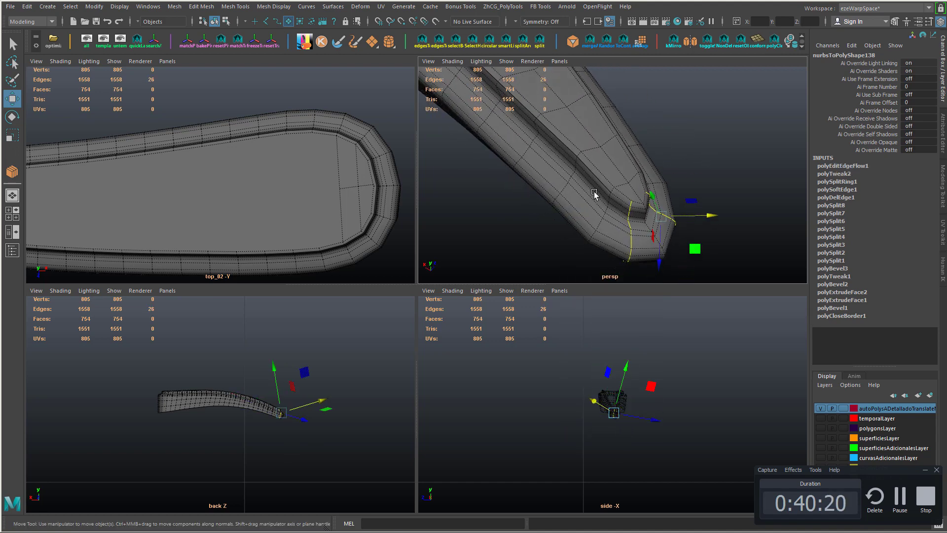
key("f")
left_click_drag(655, 225, 609, 202, "alt")
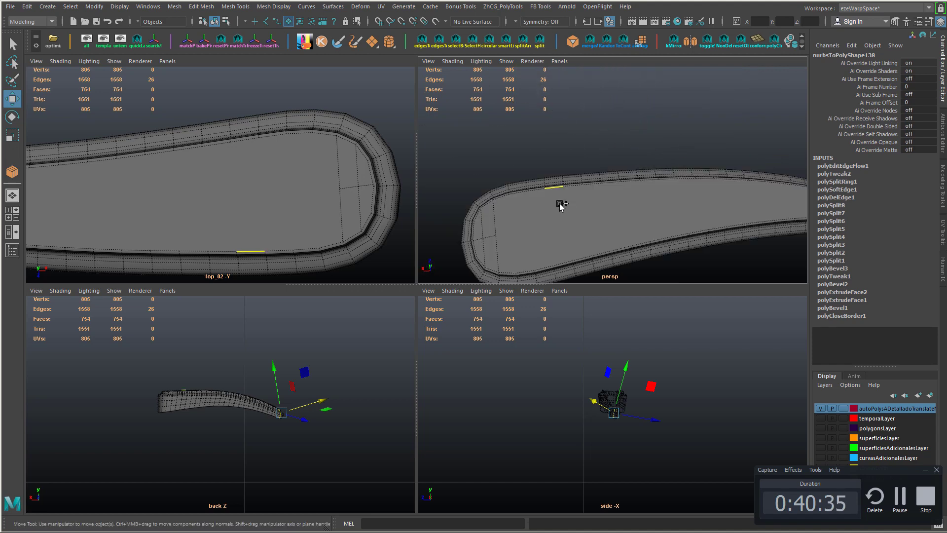
- Delete the handle's construction history and remove the large undivided face in the middle of its top
right_click_drag(560, 203, 558, 272)
right_click_drag(562, 229, 556, 280)
key("alt+shift+d")
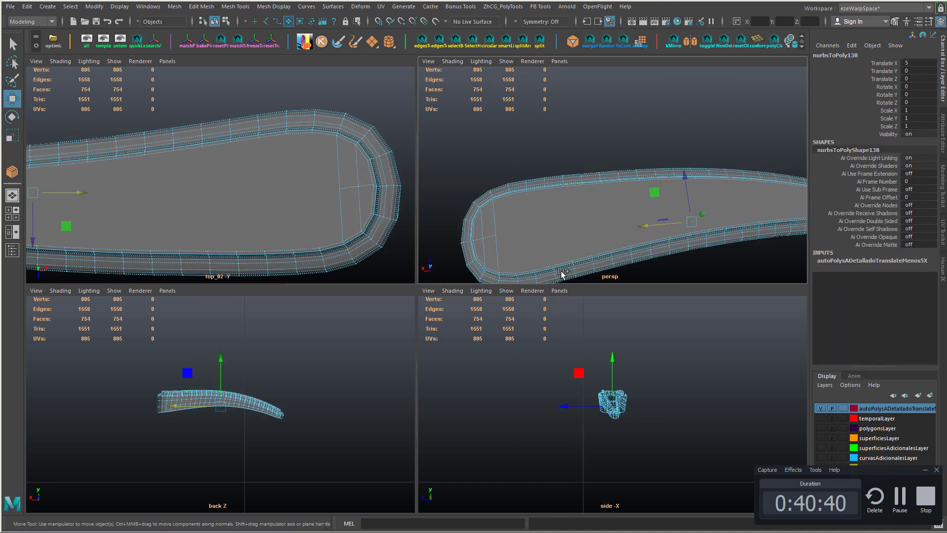
left_click_drag(529, 231, 543, 166, "alt")
mouse_move(547, 172)
right_mouse_down()
mouse_move(552, 216)
mouse_move(553, 163)
right_mouse_up()
left_click(549, 176)
key("Delete")
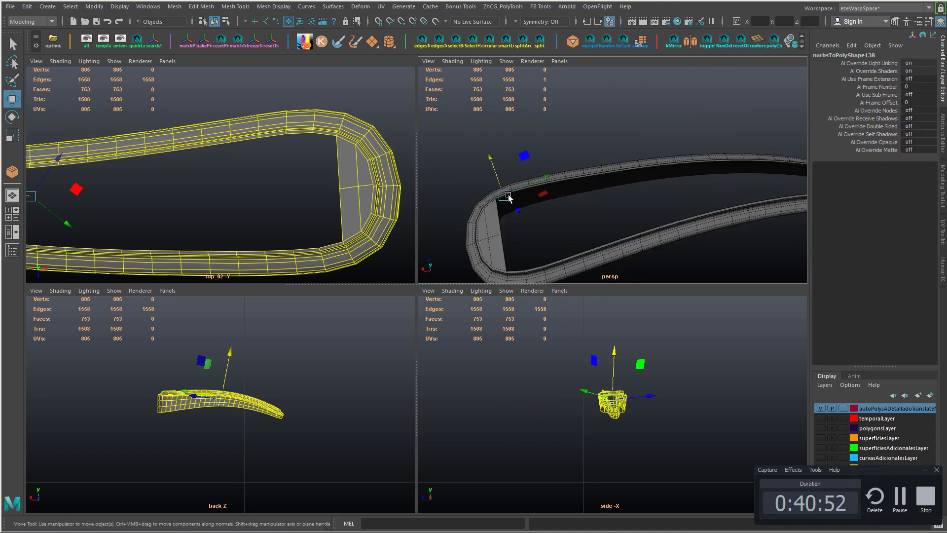
- Select the two long inner border edge runs of the top opening and try to bevel them
left_click(512, 272)
left_click(514, 274)
left_click_drag(515, 273, 594, 214, "alt")
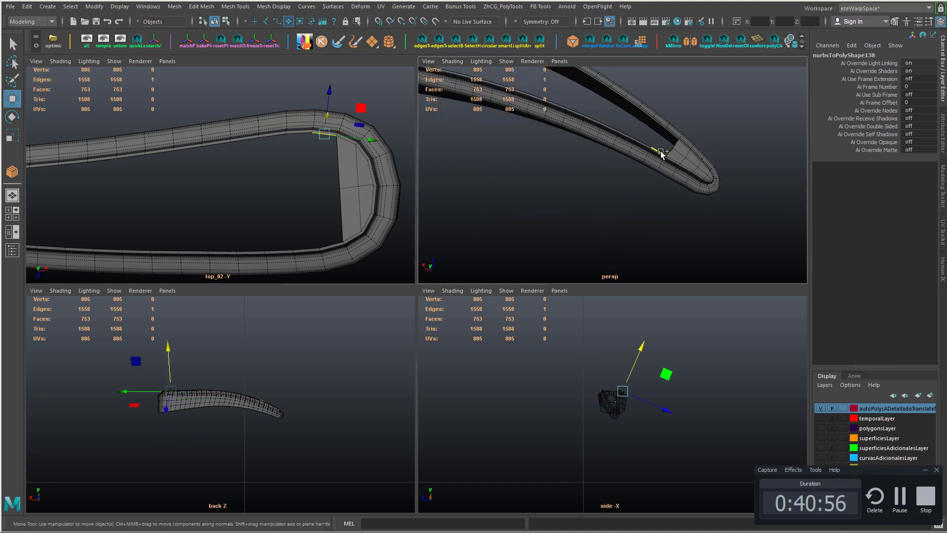
double_click(660, 151, "shift")
middle_click_drag(553, 172, 634, 203, "alt")
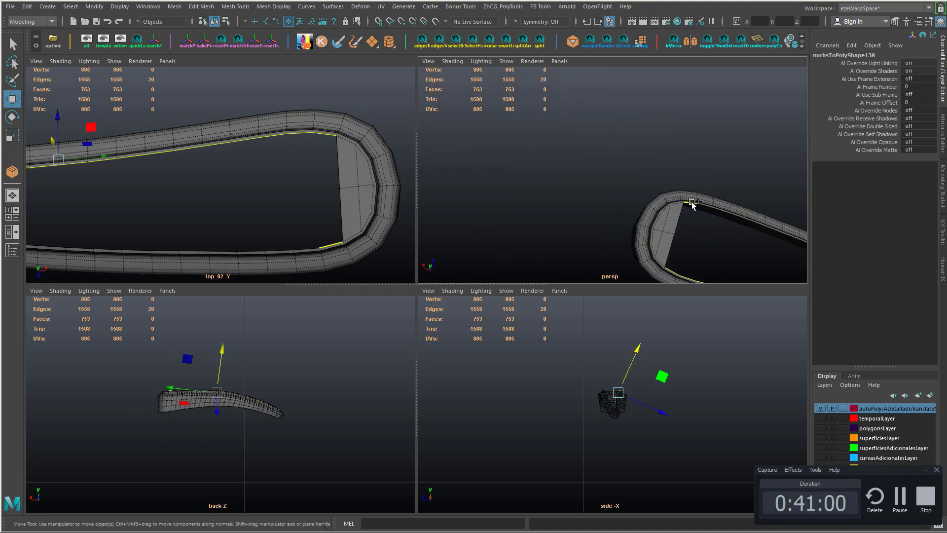
middle_click_drag(720, 216, 660, 197, "alt")
left_click(735, 261, "shift")
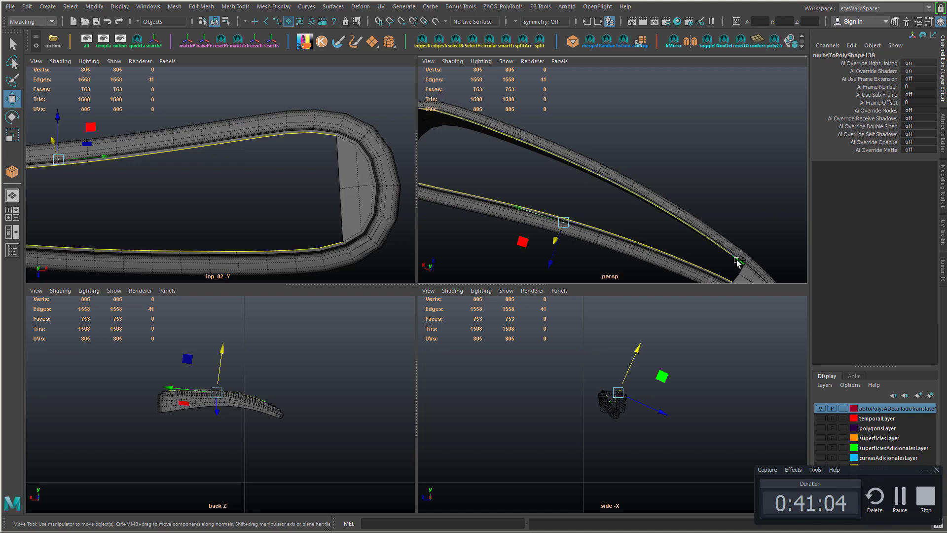
left_click_drag(738, 262, 655, 228, "alt")
mouse_move(612, 199)
left_mouse_down("alt")
mouse_move(623, 195)
mouse_move(608, 184)
left_mouse_up("alt")
key("ctrl+b")
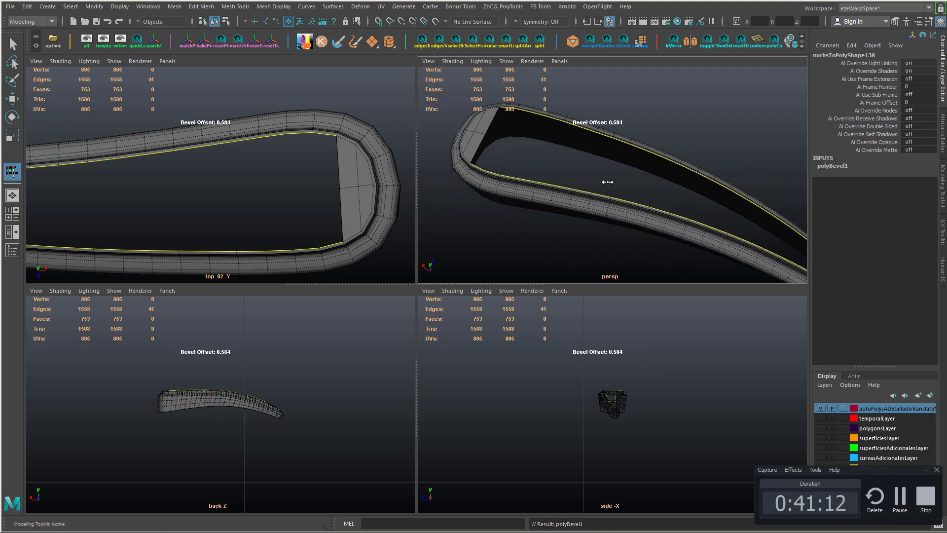
key("ctrl+z")
- Try to bridge the opening's two long borders and undo back through the edge selection
right_click_drag(603, 182, 585, 174, "alt")
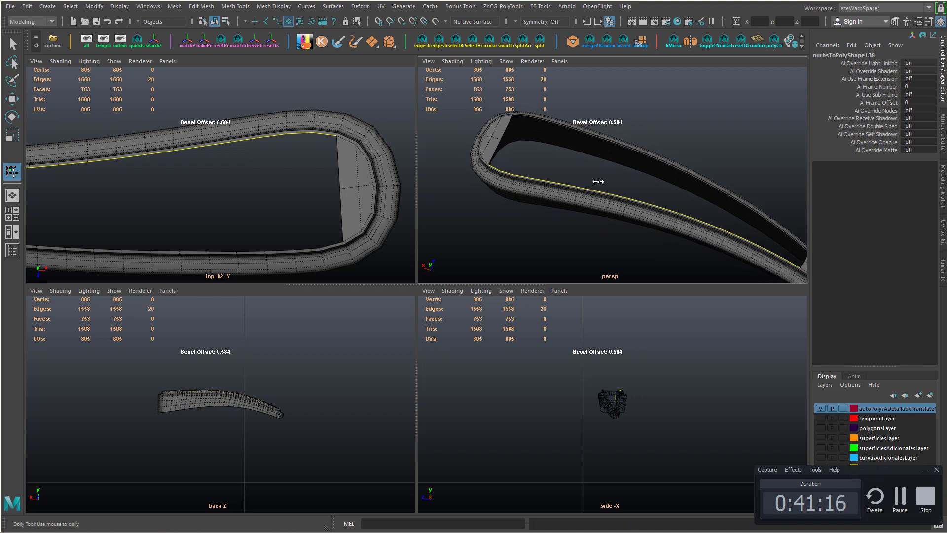
key("w")
key("ctrl+y")
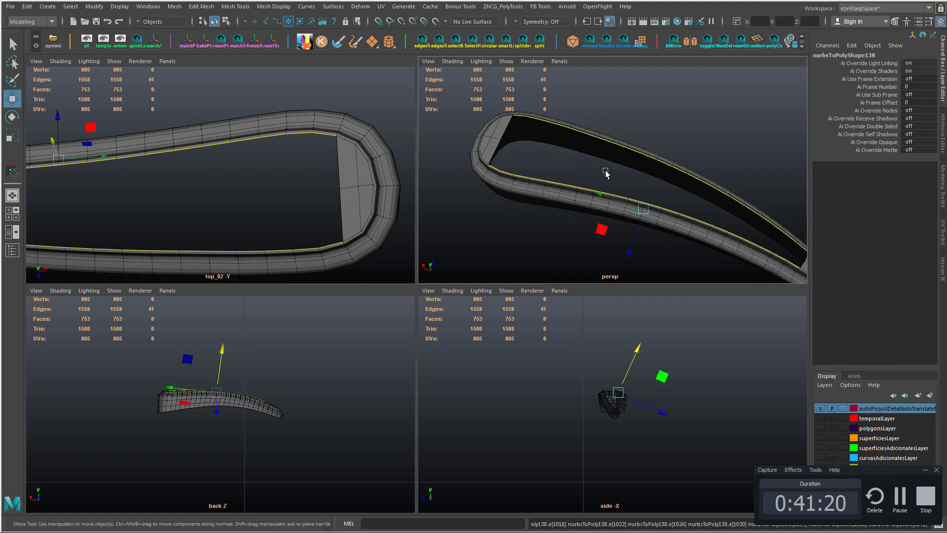
right_click_drag(596, 147, 596, 270, "shift")
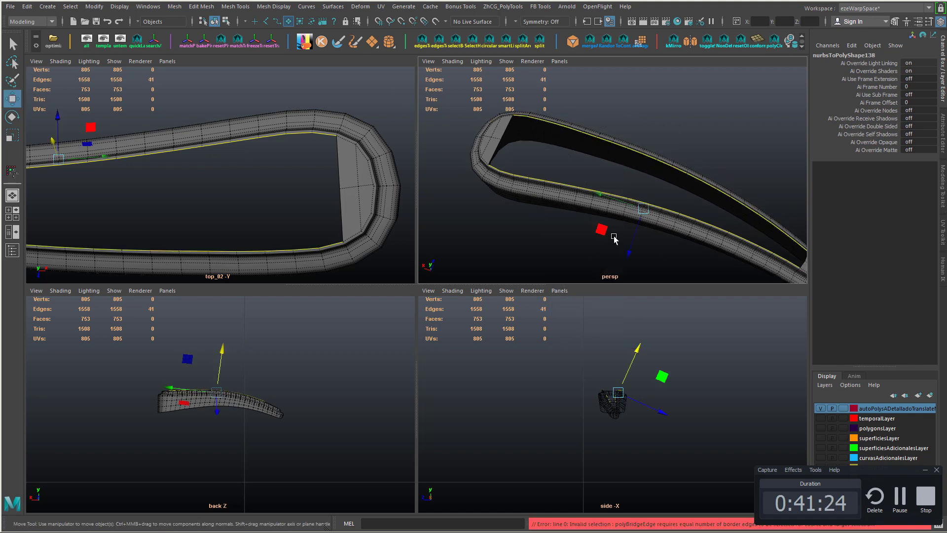
key("ctrl+z")
key("ctrl+z")
key("ctrl+z")
- Select each long border of the top opening in turn to compare their edge counts
middle_click_drag(686, 269, 586, 221, "alt")
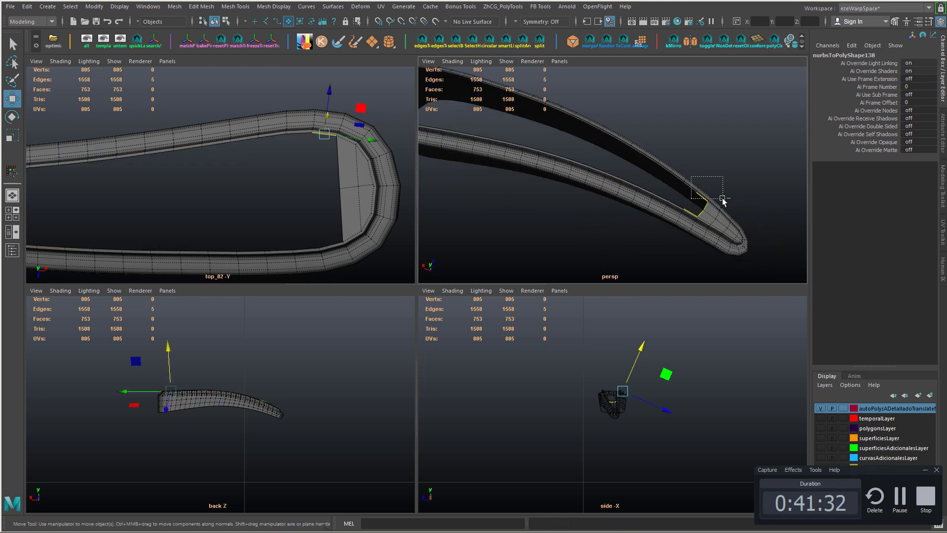
mouse_move(555, 207)
left_mouse_down("alt")
mouse_move(582, 198)
mouse_move(538, 206)
left_mouse_up("alt")
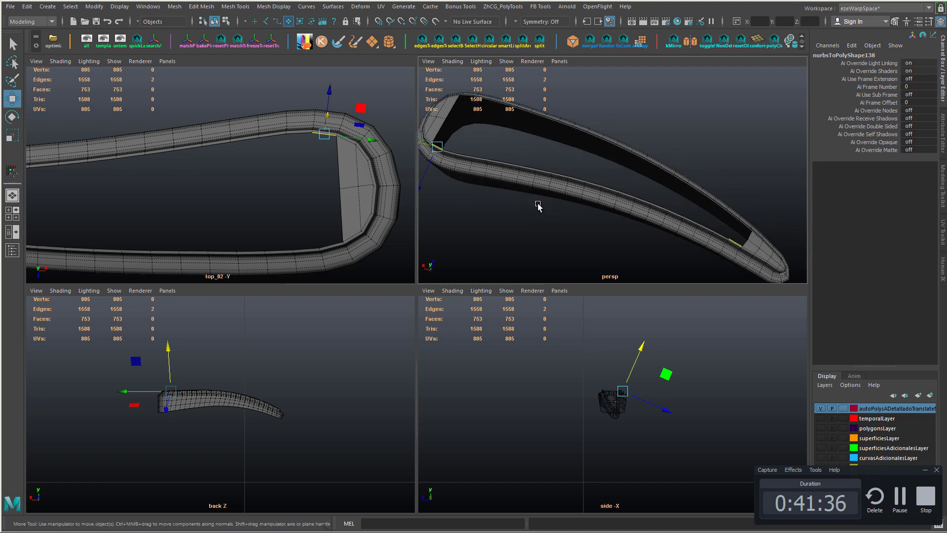
double_click(744, 243)
left_click_drag(742, 245, 550, 216, "alt")
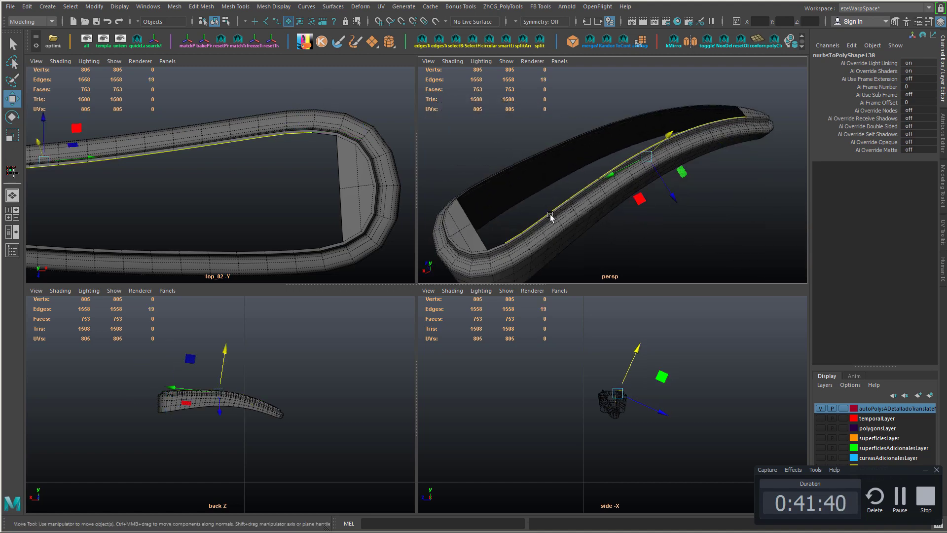
left_click(463, 195)
left_click_drag(463, 195, 545, 175, "alt")
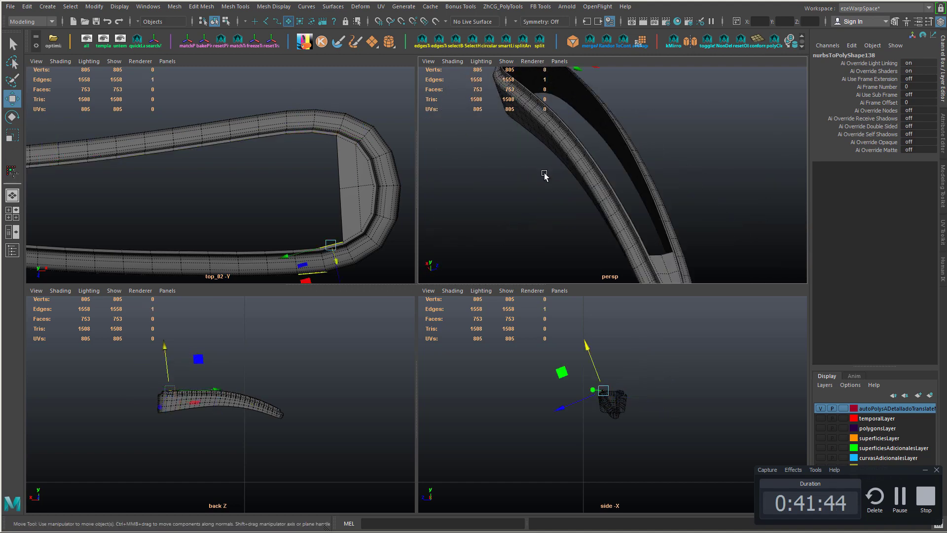
double_click(672, 248)
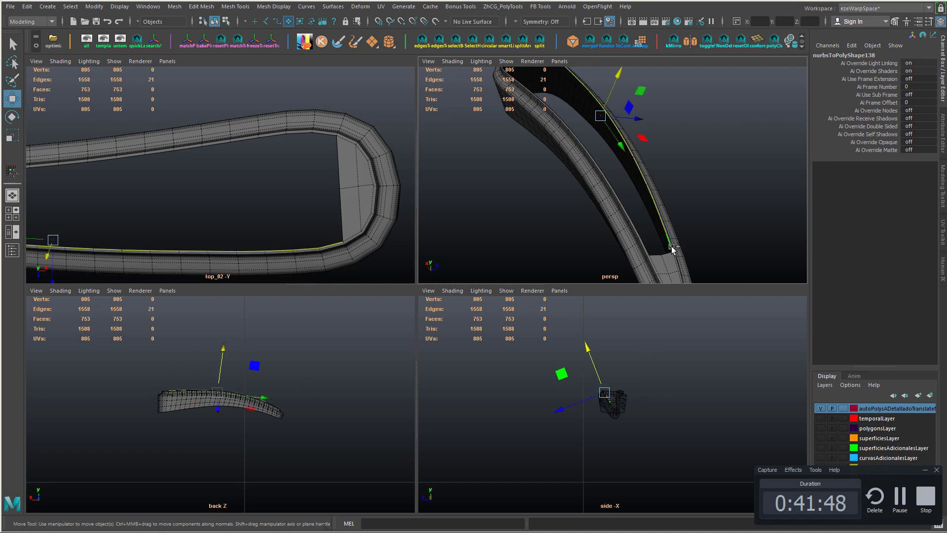
left_click_drag(672, 248, 608, 253, "alt")
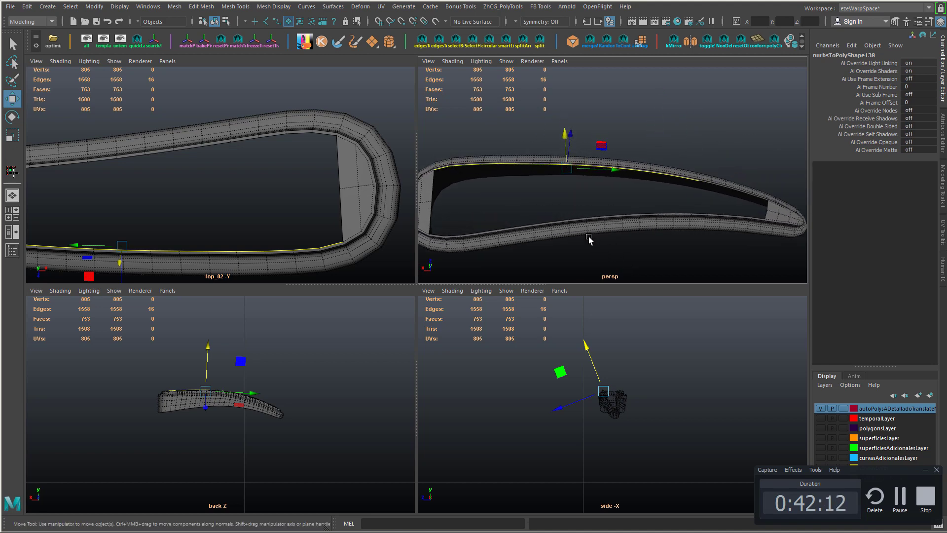
- Try deleting edges from the handle mesh to reduce its cross divisions
right_click_drag(588, 237, 590, 211)
left_click_drag(604, 230, 435, 217, "alt")
key("Delete")
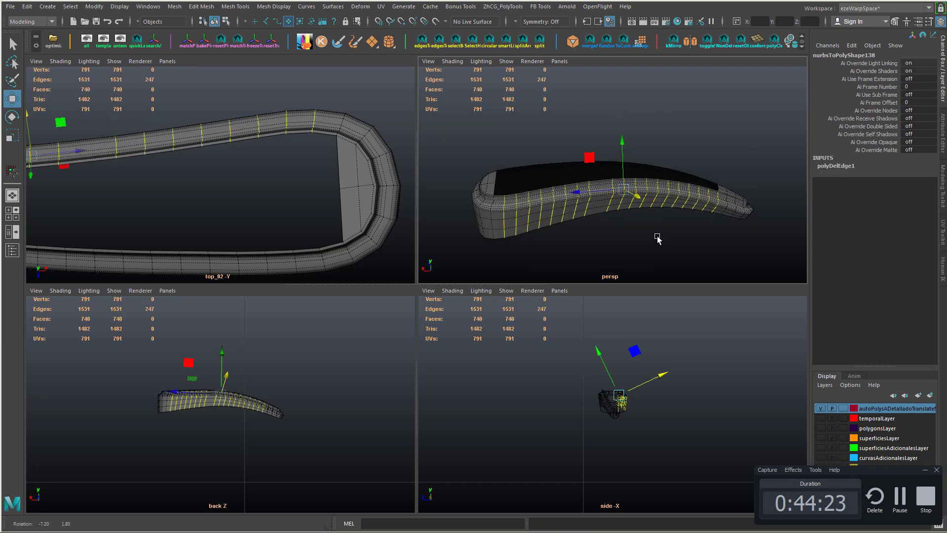
- Undo the cross-edge selection and the edge deletion on the handle
left_click_drag(656, 237, 587, 205, "alt")
key("ctrl+z")
key("ctrl+z")
scroll(575, 217, "down", 5)
scroll(575, 218, "up", 5)
key("ctrl+z")
key("ctrl+z")
key("ctrl+z")
key("ctrl+z")
key("ctrl+z")
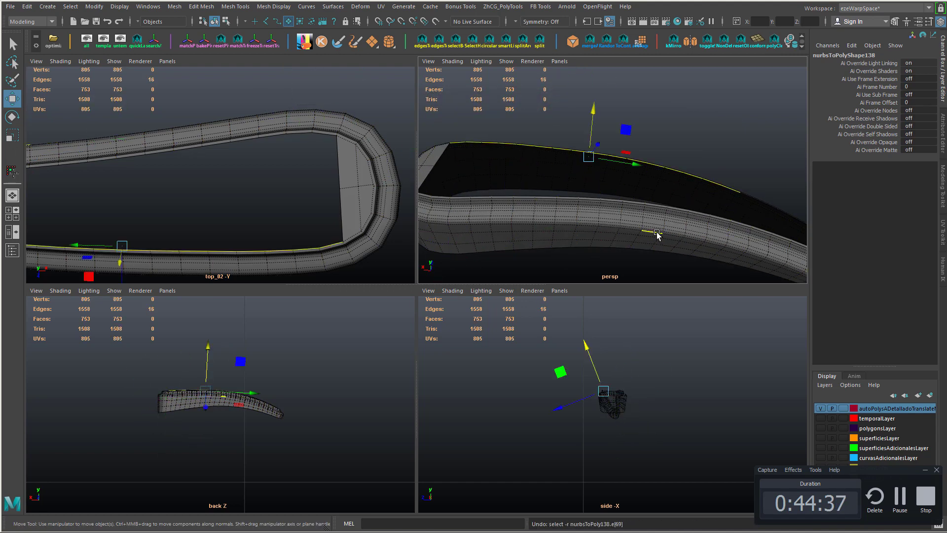
- Select the inner border edges along each long side of the rim's opening to compare their edge counts
scroll(657, 235, "down", 5)
left_click_drag(657, 235, 597, 210, "alt")
middle_click_drag(555, 192, 632, 216, "alt")
left_click_drag(632, 216, 589, 194, "alt")
left_click(470, 179)
middle_click_drag(732, 189, 676, 203, "alt")
key("space")
double_click(561, 330, "shift")
left_click_drag(562, 331, 310, 299, "alt")
double_click(607, 295, "shift")
left_click_drag(607, 295, 435, 278, "alt")
scroll(435, 277, "up", 3)
middle_click_drag(520, 276, 480, 283, "alt")
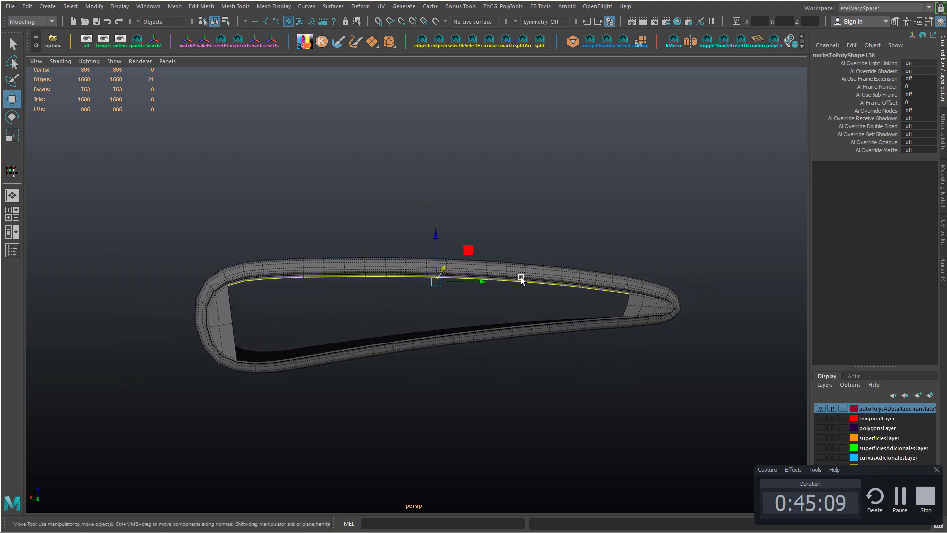
- Delete one cross edge loop from the rim's long side near the narrow end
right_click_drag(536, 283, 570, 298, "alt")
middle_click_drag(605, 296, 548, 299, "alt")
middle_click_drag(631, 290, 532, 272, "alt")
right_click_drag(531, 271, 547, 291, "alt")
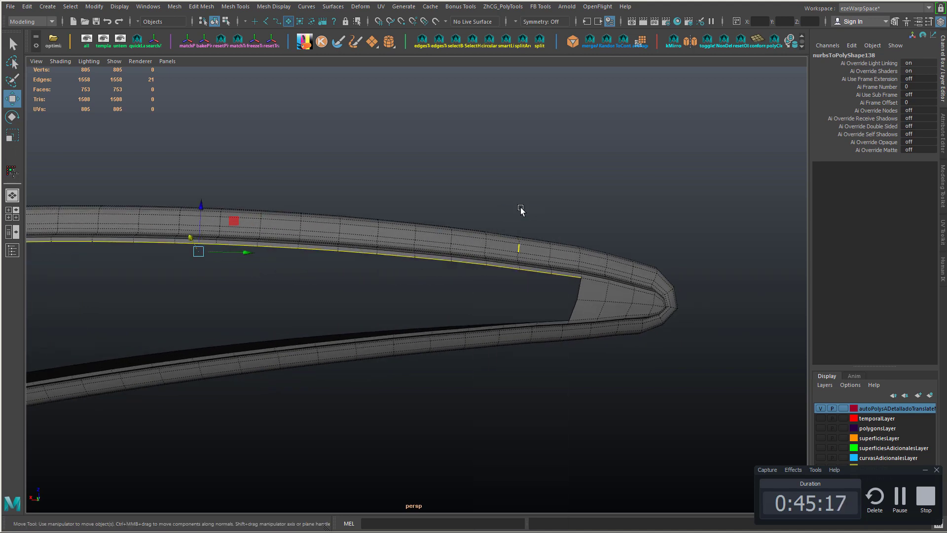
left_click(519, 248)
right_click_drag(513, 192, 429, 224, "ctrl")
left_click_drag(429, 225, 410, 291, "alt")
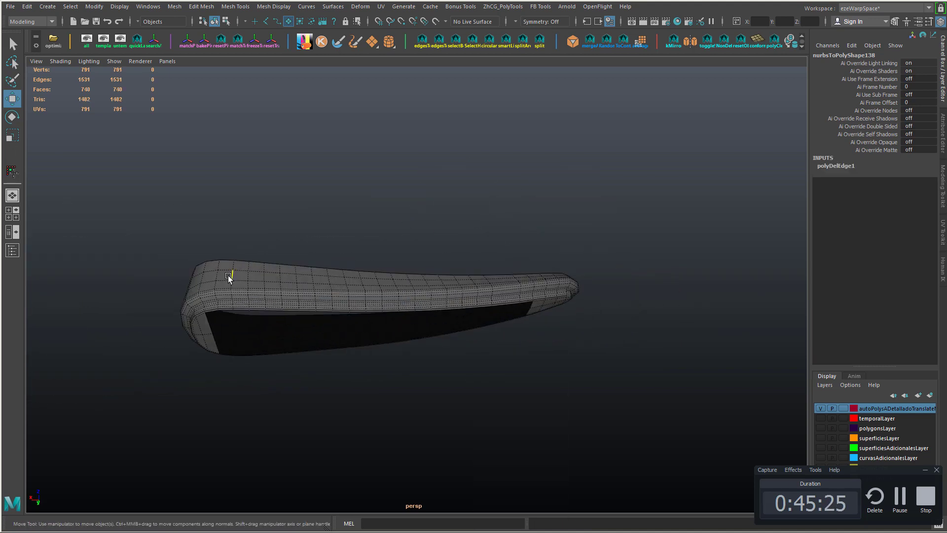
- Apply Edit Edge Flow to the cross edge loops along the rim's long side where the loop was deleted
left_click(229, 276)
left_click_drag(229, 276, 427, 235, "alt")
double_click(516, 273, "shift")
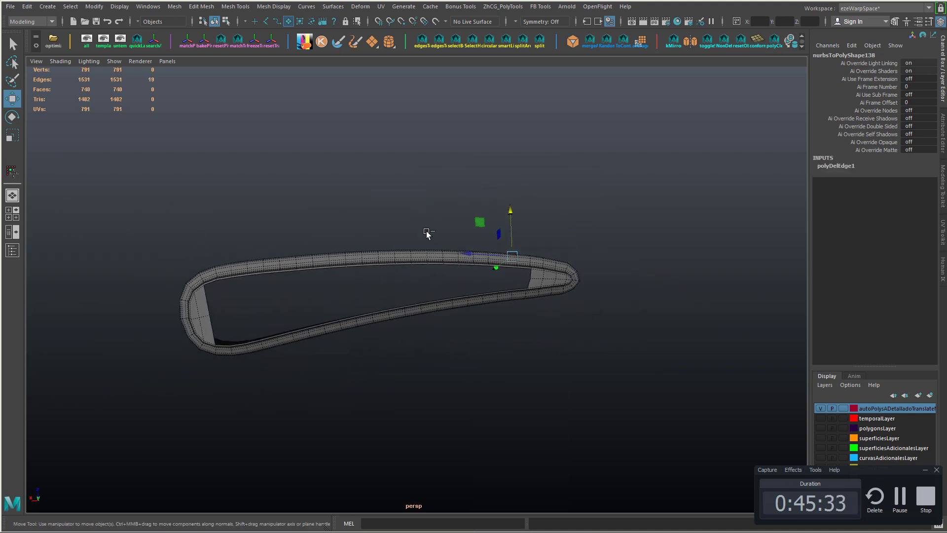
right_click_drag(473, 249, 444, 268, "ctrl")
left_click_drag(444, 268, 487, 279, "alt")
key("g")
right_click_drag(487, 279, 494, 300, "alt")
key("ctrl+z")
key("ctrl+y")
middle_click_drag(275, 274, 519, 287, "alt")
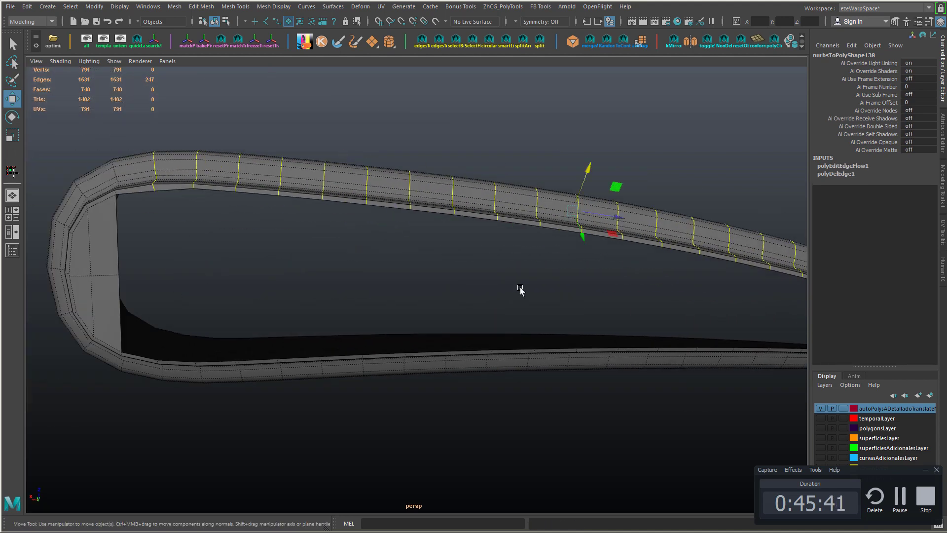
- Compare the spacing of the rim's cross loops with and without the edge flow adjustment, leaving it applied
right_click_drag(520, 288, 502, 286, "alt")
key("ctrl+z")
key("ctrl+y")
key("ctrl+z")
middle_click_drag(353, 252, 342, 256, "alt")
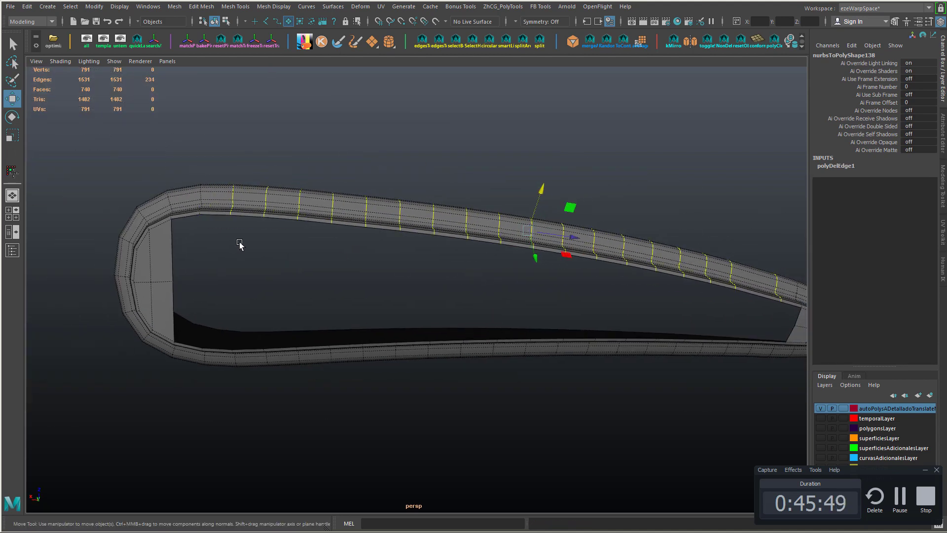
key("ctrl+y")
key("ctrl+z")
key("ctrl+y")
left_click_drag(269, 241, 584, 222, "alt")
right_click_drag(583, 222, 524, 260, "alt")
key("ctrl+z")
key("ctrl+y")
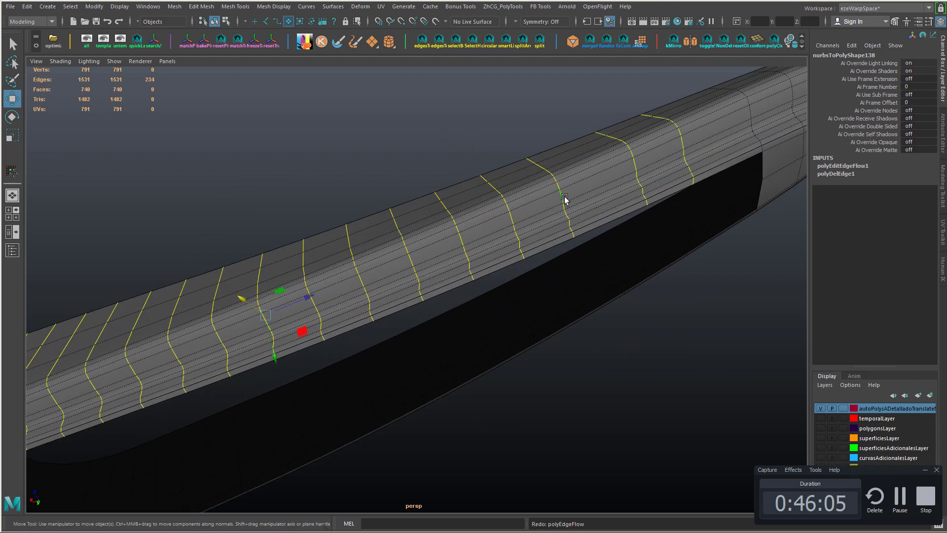
- Even out the individual cross edge loops near the rim's narrow end with repeated Edit Edge Flow operations
double_click(564, 197)
double_click(635, 167, "shift")
double_click(571, 183)
key("g")
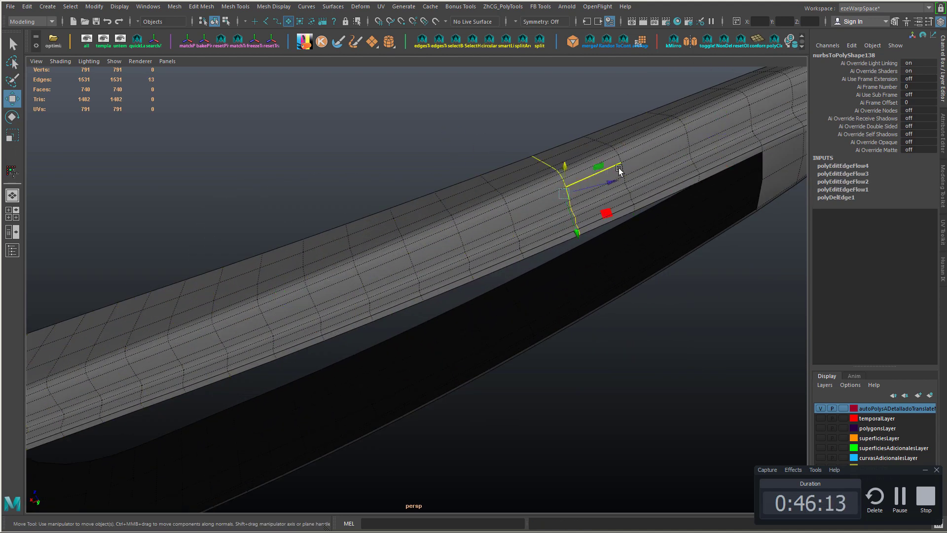
double_click(462, 241)
key("g")
left_click(492, 186)
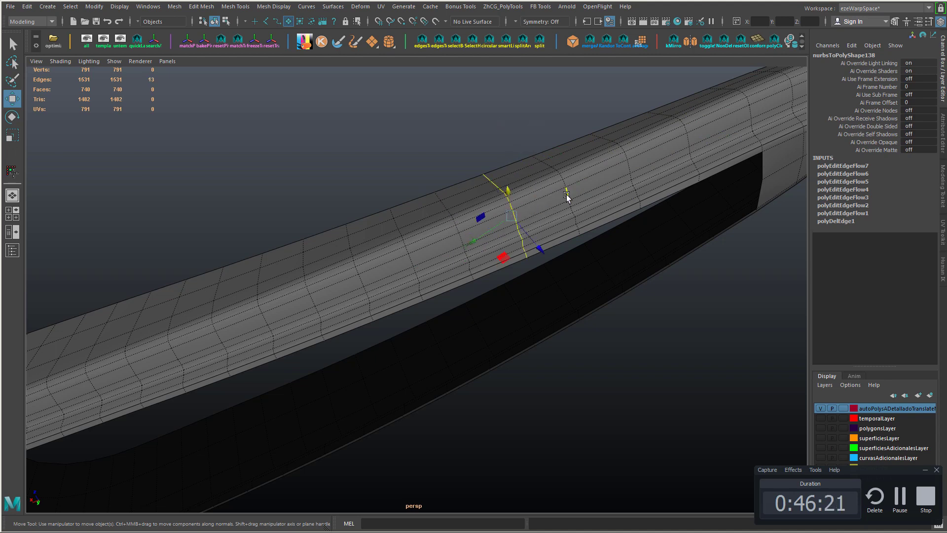
key("g")
- Select the opening's border without its two end edges and bridge the long sides across the gap
scroll(615, 251, "down", 5)
left_click_drag(615, 251, 508, 242, "alt")
double_click(283, 224)
middle_click_drag(284, 224, 404, 262, "alt")
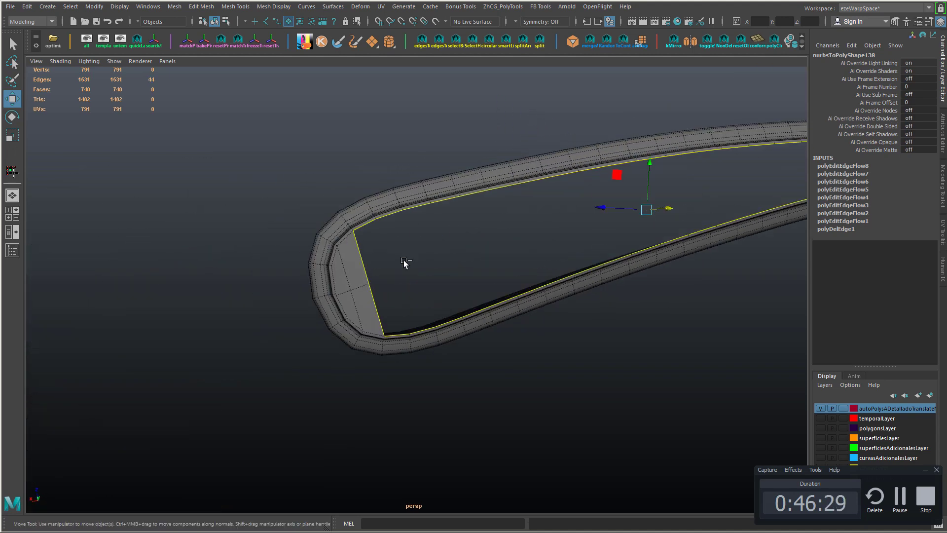
left_click_drag(404, 262, 351, 301, "ctrl")
middle_click_drag(641, 236, 308, 317, "alt")
left_click_drag(309, 317, 266, 306, "ctrl")
key("y")
- Change the bridge's curve type and reduce its divisions to a single centre edge line forming a ridge
middle_click_drag(212, 394, 401, 355, "alt")
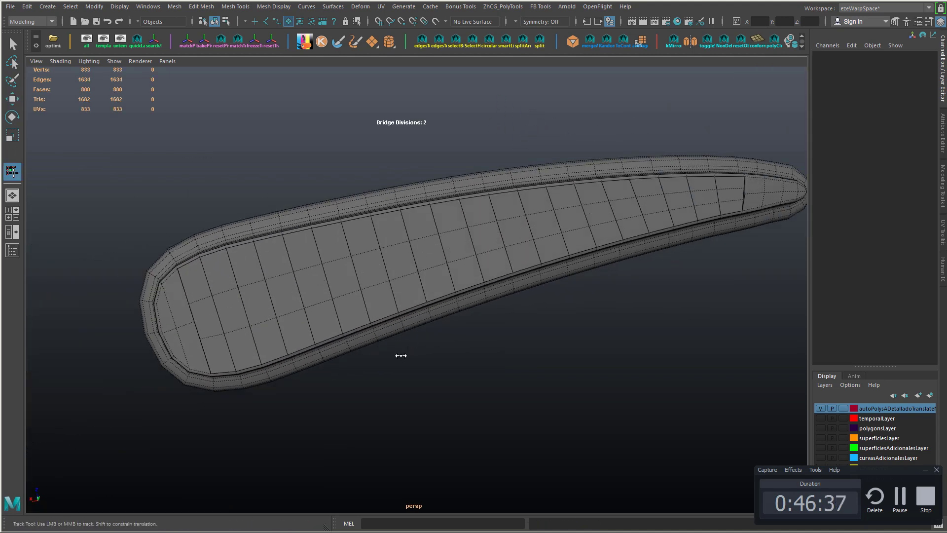
left_click_drag(401, 356, 453, 314, "alt")
right_click(453, 314)
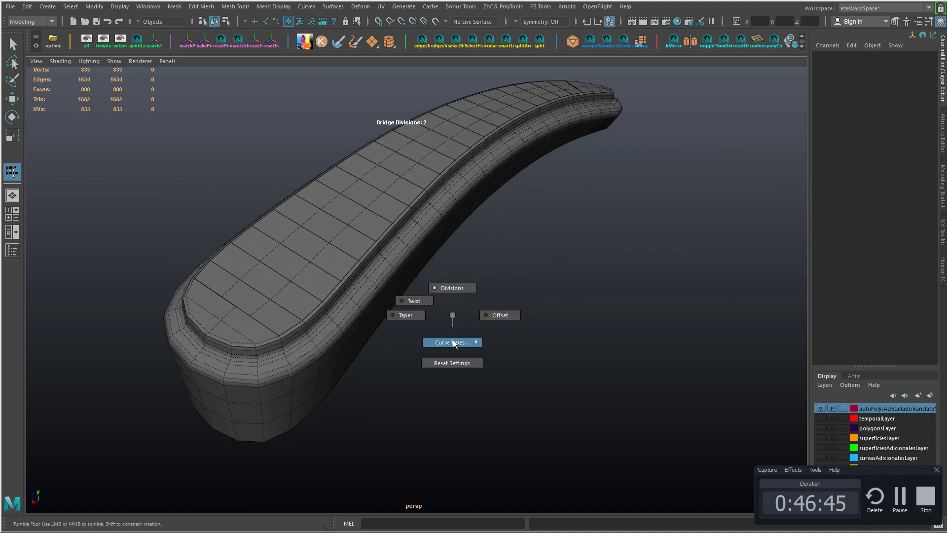
right_click_drag(455, 344, 407, 343)
middle_click_drag(407, 343, 423, 347)
left_click_drag(423, 347, 435, 296, "alt")
middle_click_drag(435, 296, 452, 315, "alt")
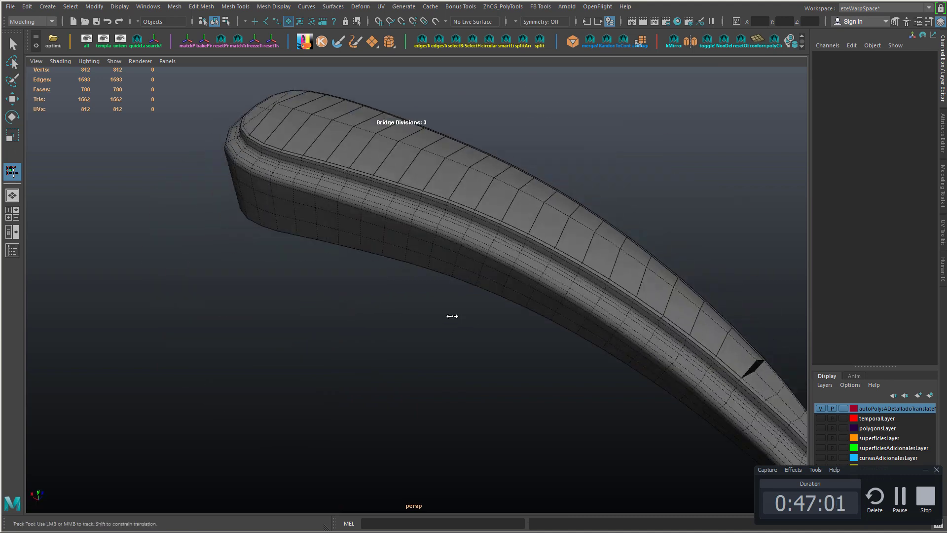
left_click_drag(452, 316, 463, 272, "alt")
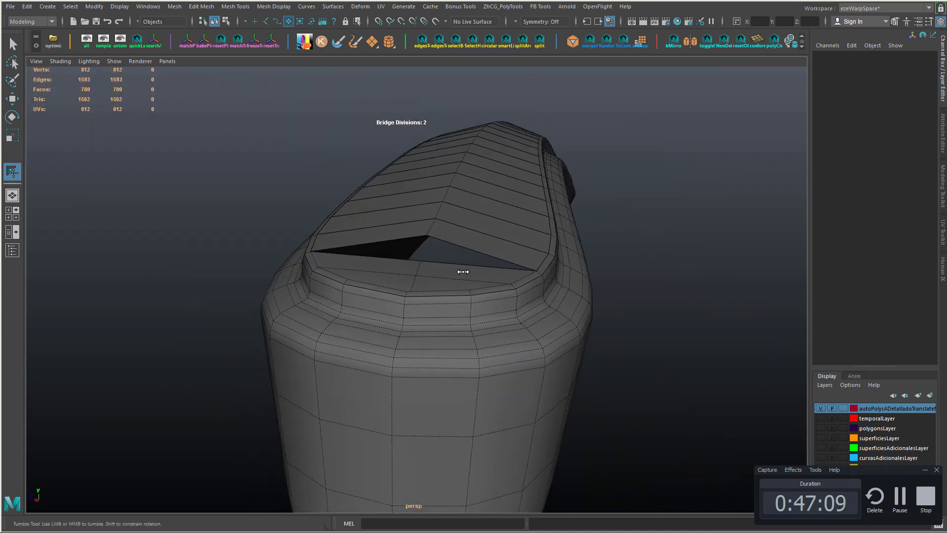
- Raise the centre edge of the wide end's cap to meet the bridge's ridge
right_click_drag(415, 270, 417, 267)
key("w")
left_click(418, 268)
left_click_drag(420, 225, 431, 299)
key("ctrl+z")
left_click_drag(418, 248, 418, 251)
right_click_drag(543, 316, 395, 296, "alt")
middle_click_drag(705, 325, 427, 325, "alt")
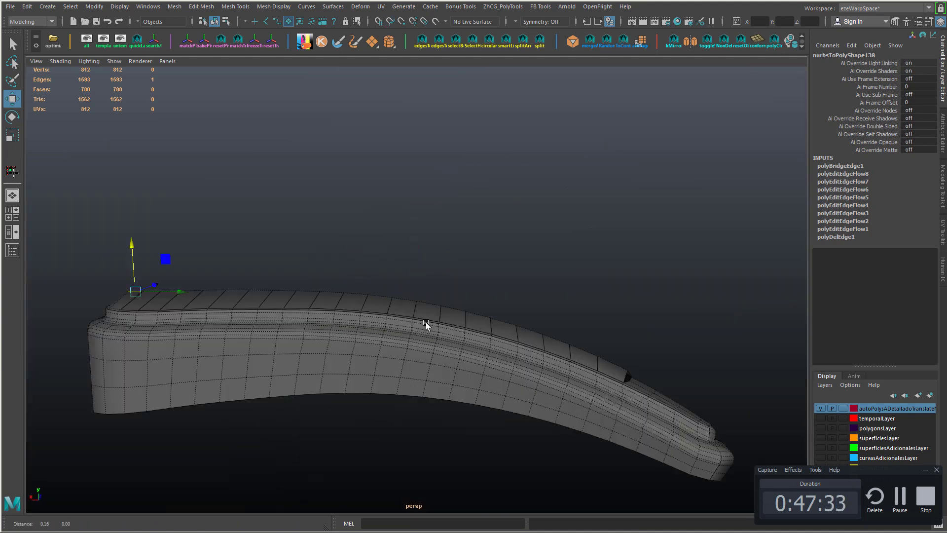
- Select the centre edges of the narrow end's cap and raise them toward the bridge's ridge
left_click_drag(427, 325, 508, 385, "alt")
left_click(507, 390)
right_click_drag(513, 395, 608, 471, "alt")
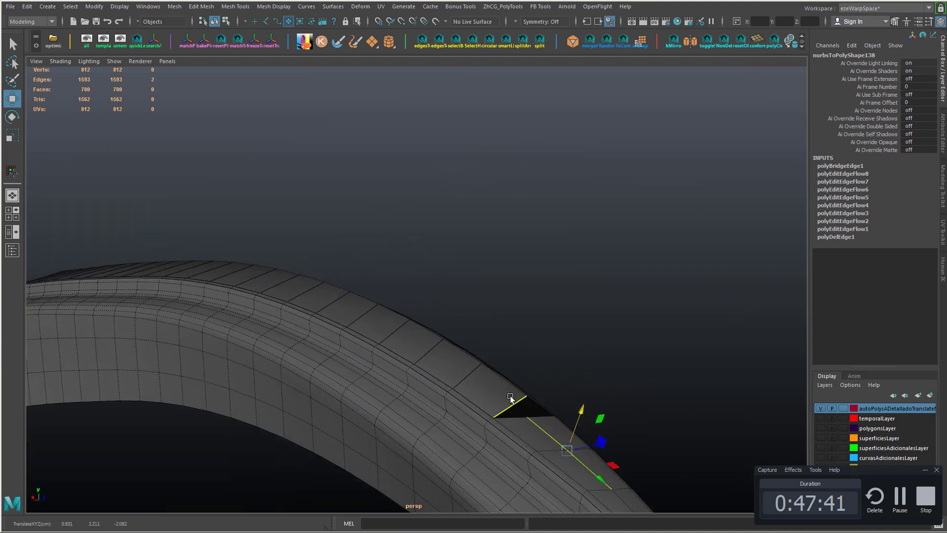
key("c")
middle_click_drag(506, 382, 510, 384)
right_click_drag(641, 474, 576, 433, "alt")
left_click(562, 435, "shift")
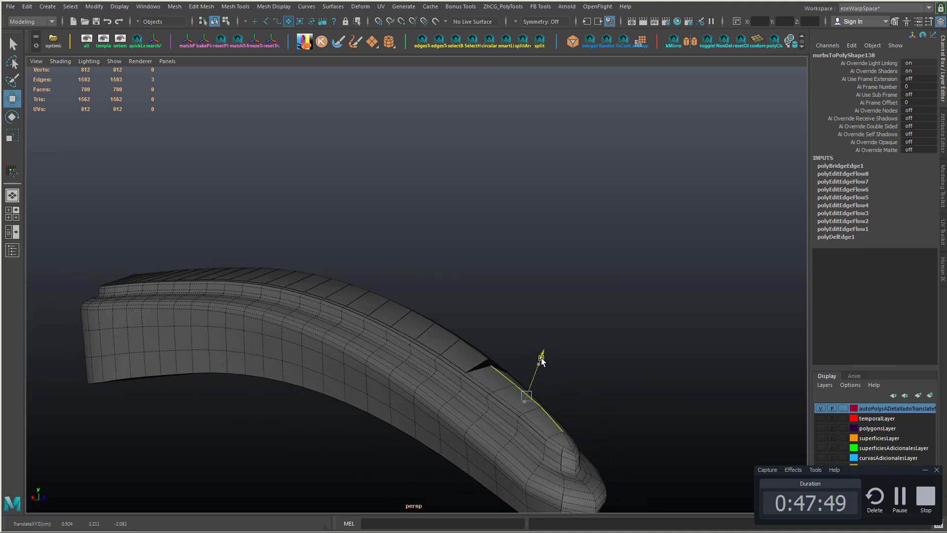
left_click_drag(517, 330, 518, 331)
- Fine-tune the narrow end's ridge by raising the centre edge beside the gap and adjusting a ridge vertex
right_click_drag(468, 345, 387, 353, "alt")
key("f")
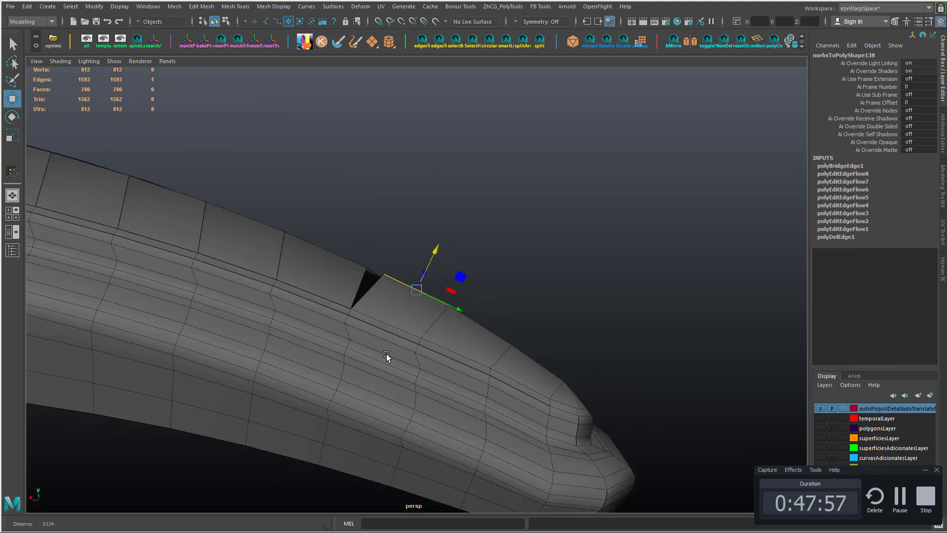
left_click_drag(386, 354, 424, 346, "alt")
left_click_drag(350, 277, 351, 257, "alt")
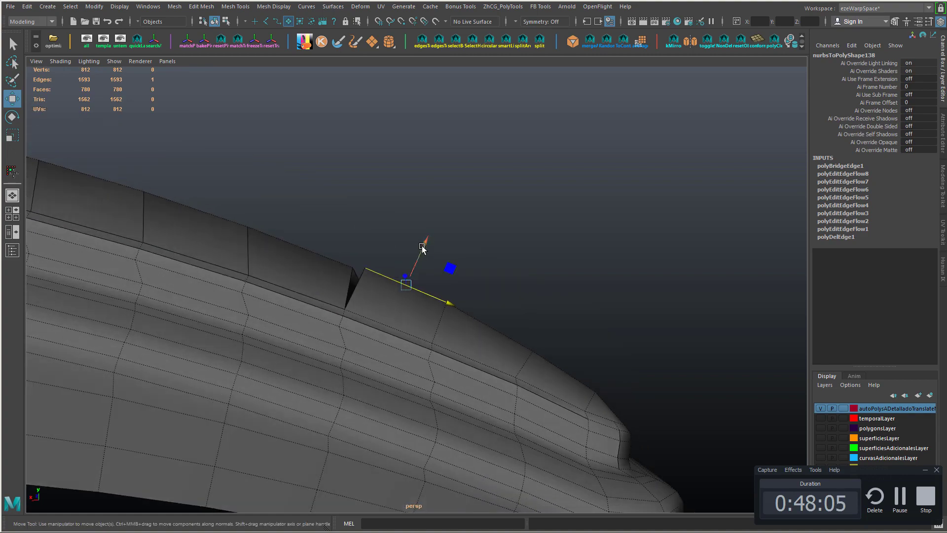
key("F9")
left_click(533, 351)
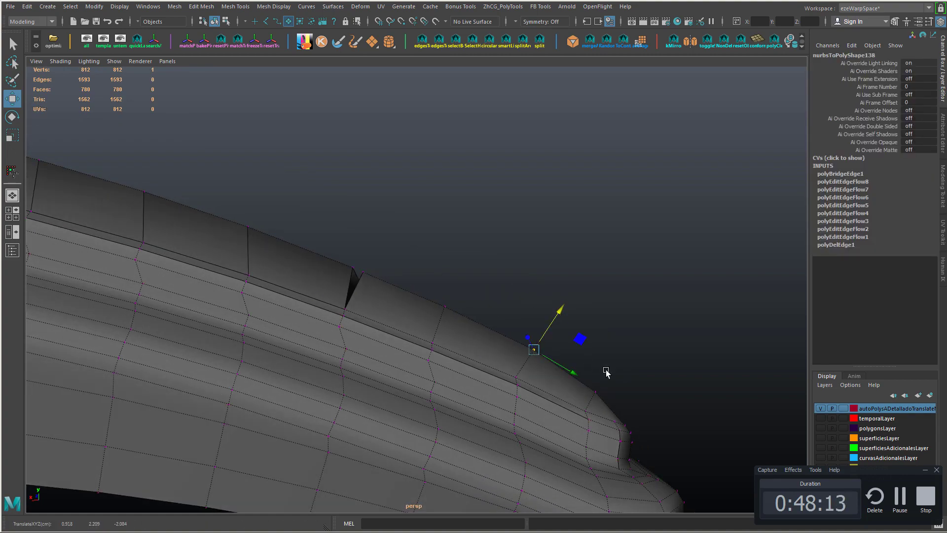
left_click_drag(629, 353, 629, 353)
- Slide the three centre edges at the narrow end sideways with the Slide Edge tool, undoing the excess slides
right_click_drag(552, 355, 444, 346, "alt")
mouse_move(444, 346)
left_mouse_down("alt")
mouse_move(370, 340)
mouse_move(436, 328)
left_mouse_up("alt")
key("F10")
left_click(446, 340)
right_click_drag(516, 321, 544, 388)
right_click(510, 326)
right_click(510, 327)
left_click_drag(541, 387, 516, 332, "alt")
right_click_drag(516, 331, 572, 336, "alt")
mouse_move(572, 337)
middle_mouse_down()
mouse_move(601, 340)
mouse_move(558, 340)
middle_mouse_up()
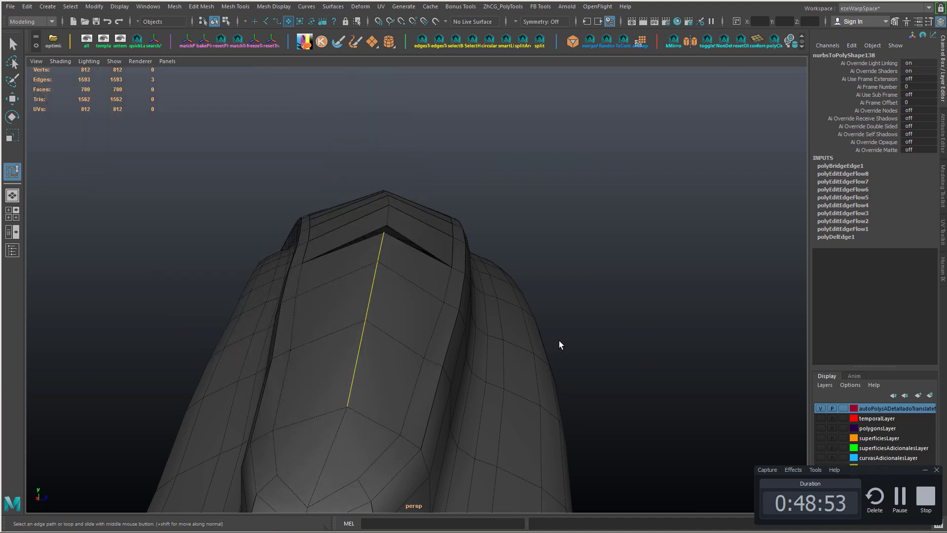
key("ctrl+z")
key("ctrl+z")
double_click(13, 171)
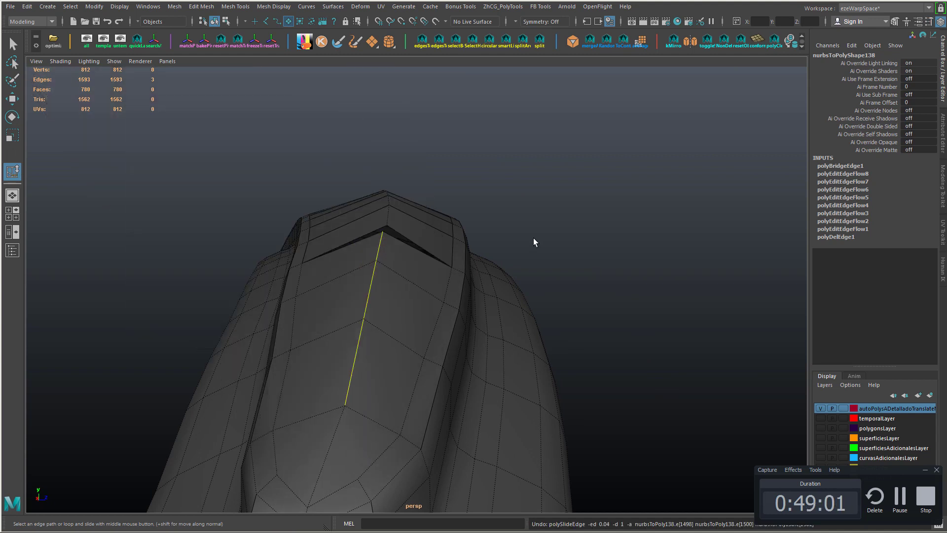
middle_click_drag(553, 263, 552, 263)
key("ctrl+z")
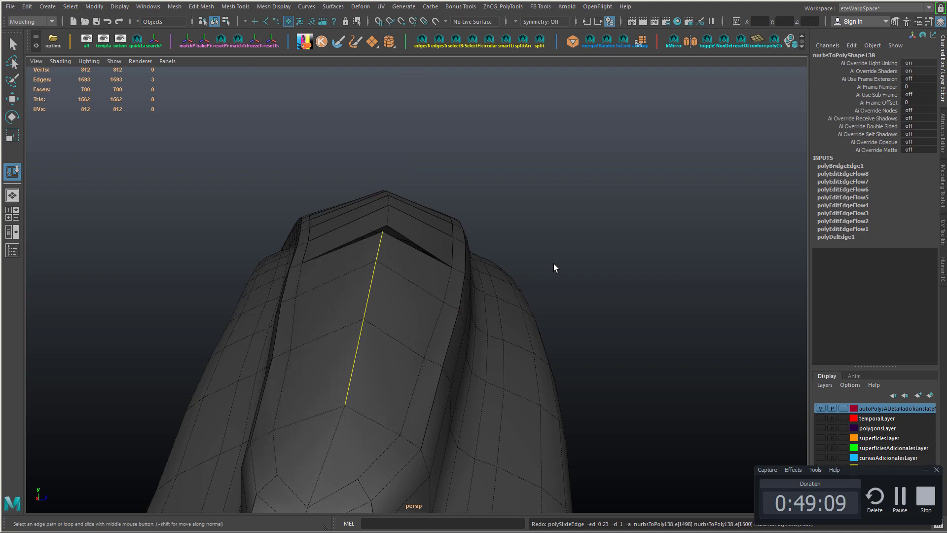
- Merge the two centre vertices where the bridge meets the narrow end's cap
left_click(840, 166)
left_click_drag(410, 203, 516, 217, "alt")
key("w")
left_click(521, 175)
left_click_drag(508, 166, 344, 238, "alt")
right_click_drag(343, 238, 296, 238)
left_click(342, 362)
right_click_drag(342, 371, 343, 346, "shift")
right_click_drag(532, 316, 490, 320, "alt")
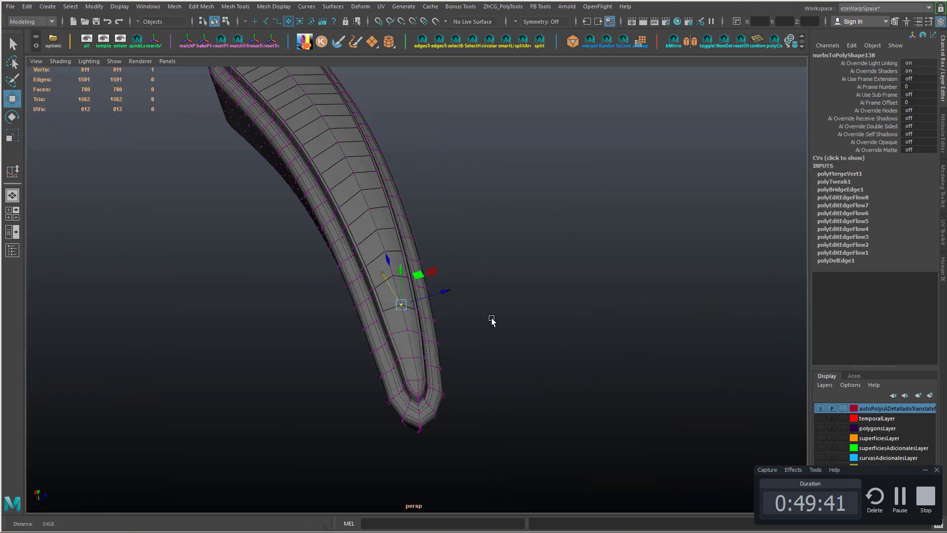
- Merge the two centre vertices where the bridge meets the wide end's cap
left_click_drag(490, 320, 345, 276, "alt")
right_click_drag(299, 239, 299, 268)
right_click_drag(223, 230, 195, 230)
left_click_drag(216, 228, 231, 244)
right_click_drag(228, 245, 228, 218, "shift")
- Select the centre edge line along the top surface from the wide end to the narrow tip
left_click_drag(232, 246, 253, 181, "alt")
right_click_drag(254, 182, 268, 155, "alt")
left_click_drag(159, 132, 160, 134, "alt")
left_click_drag(160, 134, 212, 247, "alt")
right_click_drag(212, 316, 212, 291)
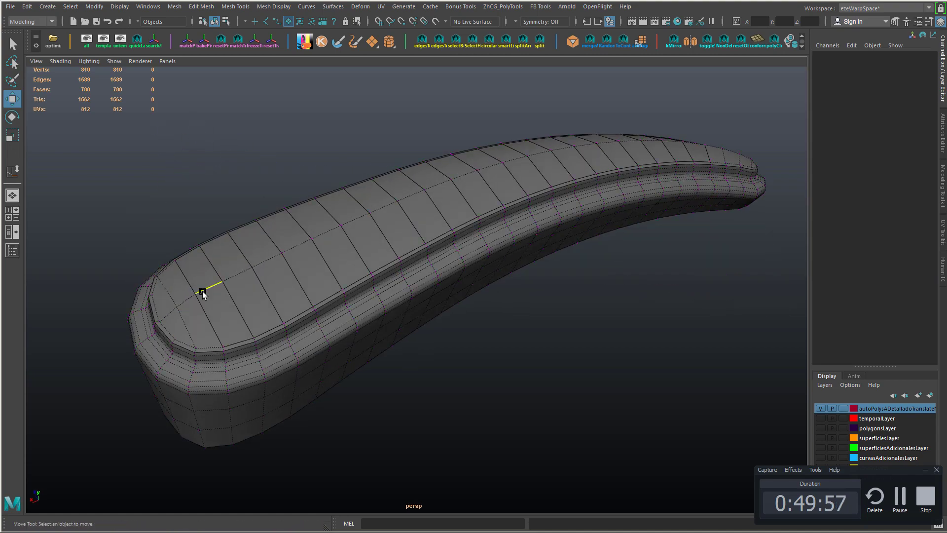
left_click(206, 292)
left_click_drag(345, 237, 443, 247, "alt")
middle_click_drag(592, 197, 502, 232, "alt")
left_click_drag(502, 231, 469, 234, "alt")
middle_click_drag(469, 233, 460, 233, "alt")
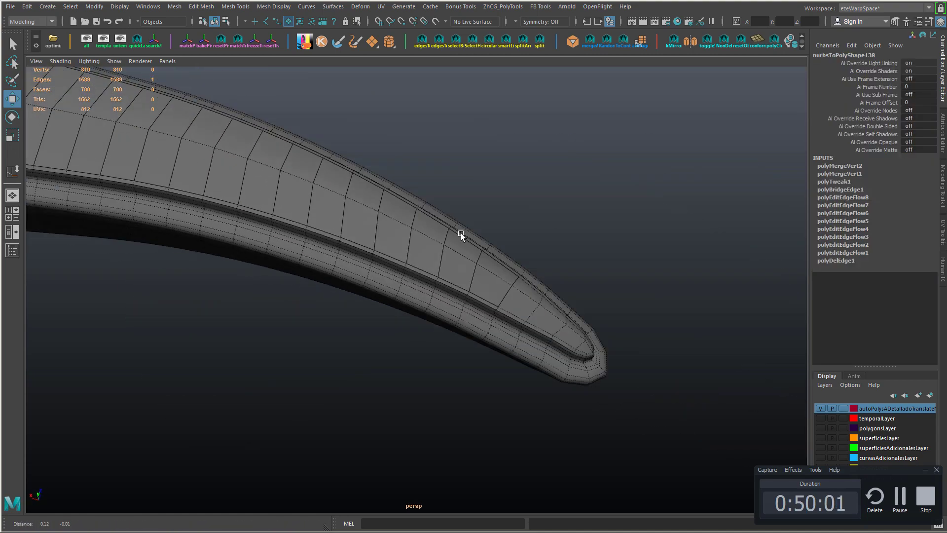
double_click(569, 327, "shift")
- Try beveling the centre edge line with an offset of 0.42, and undo the bevel
right_click_drag(542, 311, 364, 250, "alt")
left_click_drag(364, 250, 442, 244, "alt")
right_click_drag(442, 244, 394, 247, "shift")
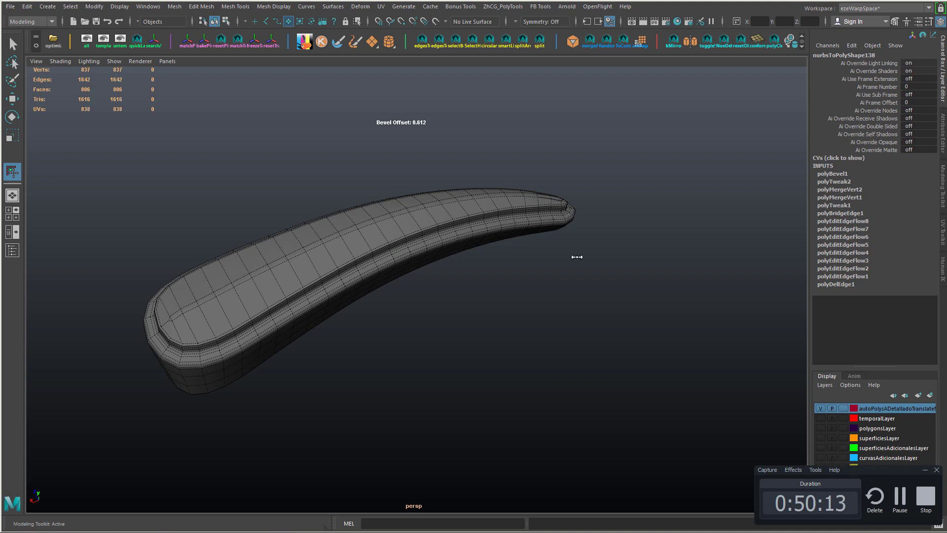
left_click_drag(577, 257, 452, 249, "alt")
right_click_drag(452, 250, 508, 268, "alt")
middle_click_drag(508, 268, 461, 275, "alt")
right_click_drag(508, 269, 461, 263, "alt")
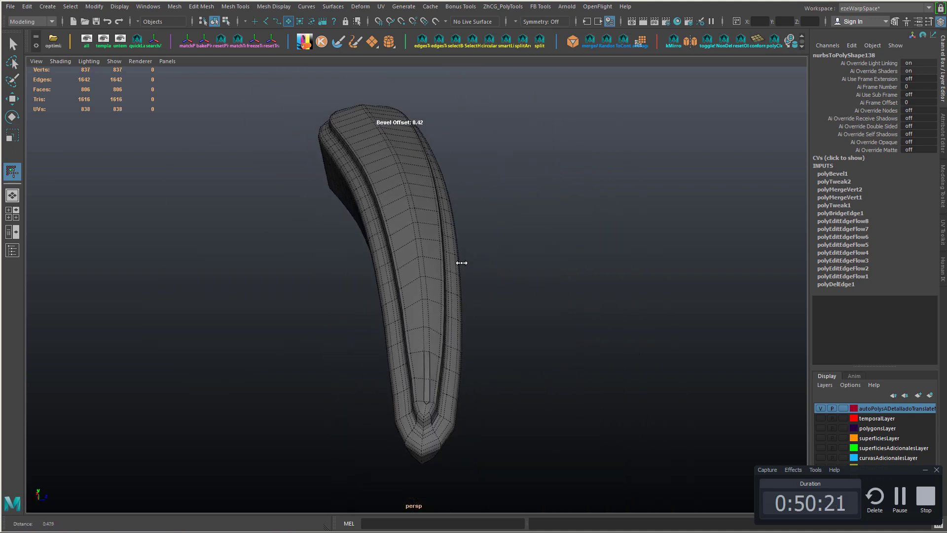
left_click_drag(454, 248, 402, 252, "alt")
key("ctrl+z")
key("ctrl+z")
key("ctrl+z")
- Remove the end edges from the centre line selection and move the remaining edges slightly along their normals
left_click(125, 192, "ctrl")
left_click(633, 274, "ctrl")
left_click_drag(552, 299, 601, 308, "alt")
left_click(595, 247, "ctrl")
middle_click_drag(517, 323, 517, 324, "ctrl+shift")
- Return to object selection and soften the edges of the whole mesh
key("F9")
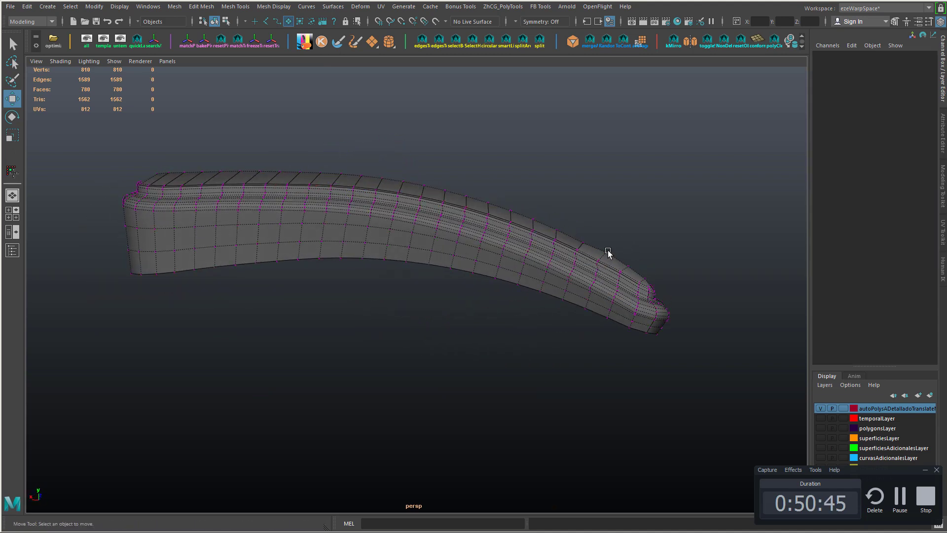
left_click(605, 252)
key("F8")
left_click(602, 197)
left_click_drag(599, 188, 528, 226, "alt")
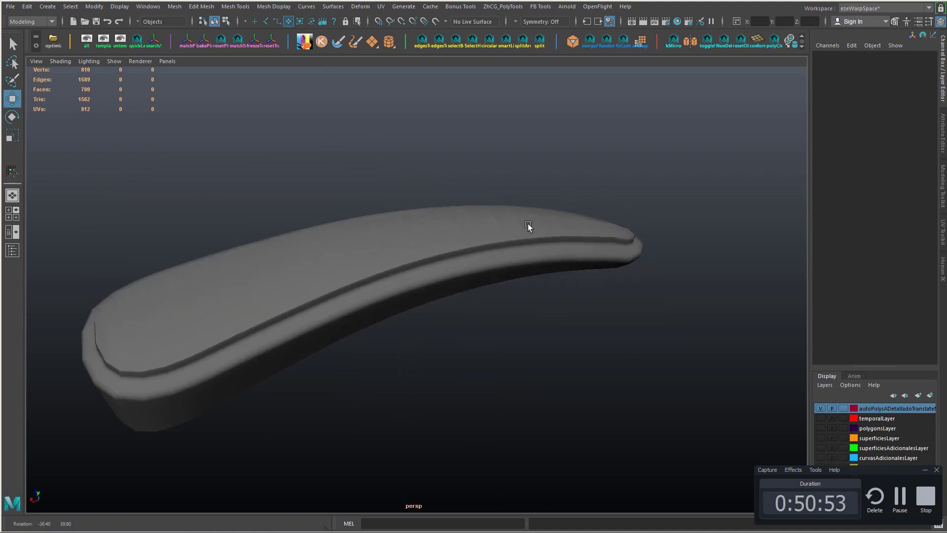
left_click(530, 229)
right_click_drag(535, 230, 585, 243, "shift")
left_click(608, 213)
- Select the tapered mesh for edge editing and pick edges along the top surface's centre line
left_click_drag(382, 237, 383, 250, "alt")
right_click_drag(383, 250, 493, 284, "alt")
left_click(495, 294)
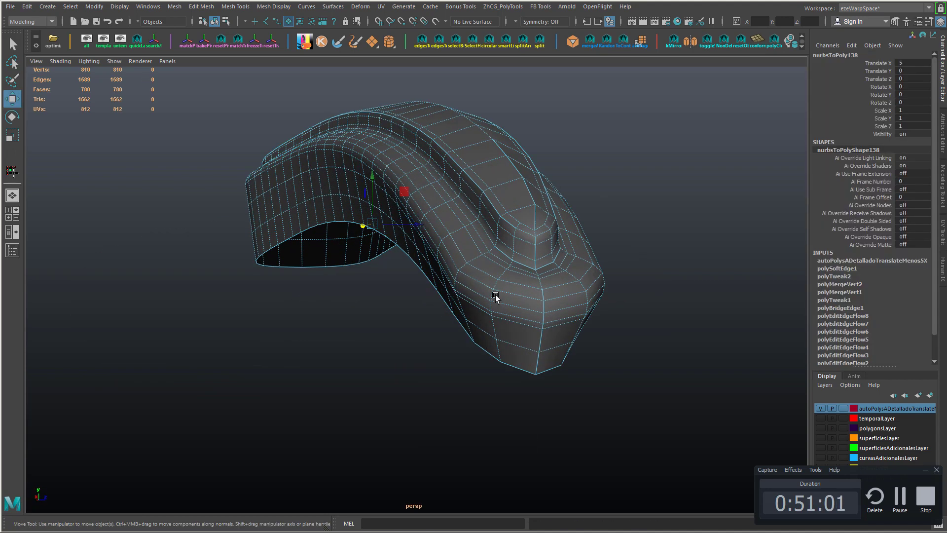
left_click_drag(495, 294, 496, 237, "alt")
right_click_drag(497, 231, 497, 201)
left_click_drag(497, 207, 424, 246, "alt")
left_click(399, 262)
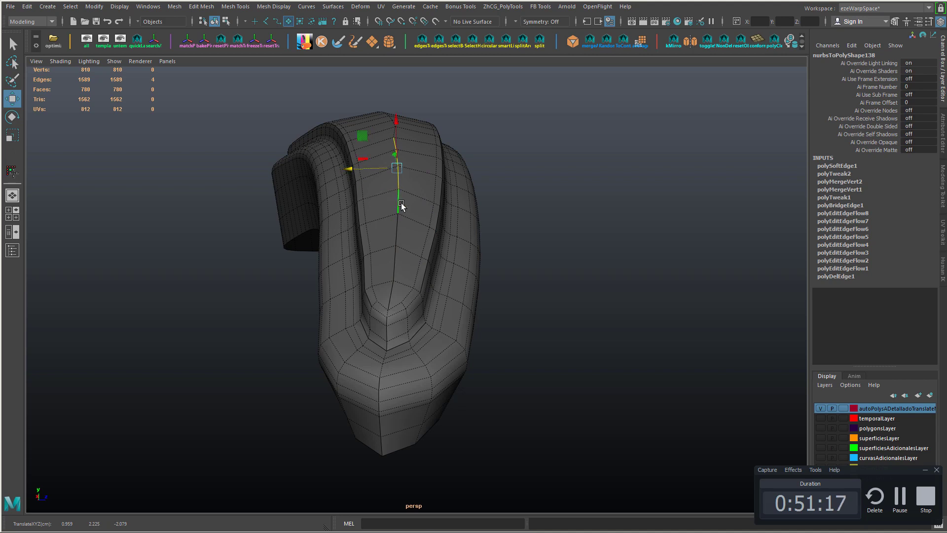
left_click_drag(363, 227, 450, 249, "alt")
left_click_drag(388, 160, 389, 170, "alt")
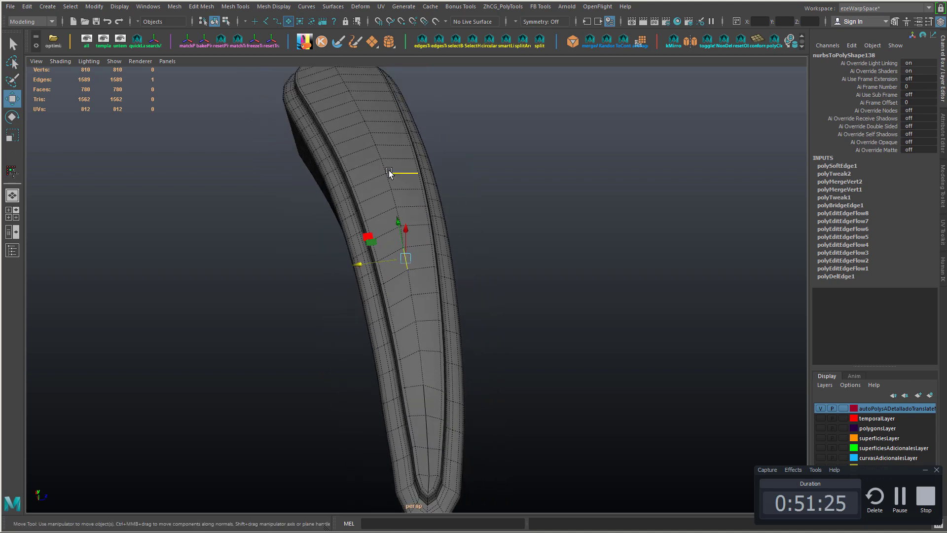
left_click_drag(382, 226, 382, 207, "alt")
left_click(393, 205)
- Try averaging a single vertex on the top surface's centre line, and undo it
left_click_drag(417, 181, 408, 170, "alt")
right_click_drag(408, 169, 367, 170)
left_click(402, 221)
right_click(438, 227, "shift")
key("ctrl+z")
key("t")
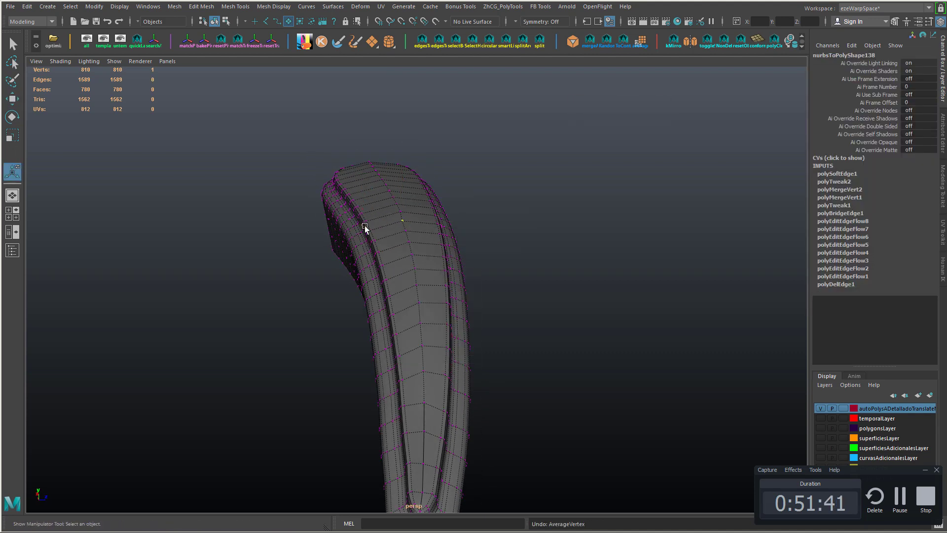
- Merge the neighbouring vertex pairs at the narrow tip of the raised top surface
left_click_drag(357, 226, 406, 248, "alt")
right_click_drag(406, 247, 597, 275, "alt")
left_click_drag(576, 261, 597, 276)
left_click_drag(597, 276, 532, 190, "alt")
right_click_drag(532, 190, 471, 193, "shift")
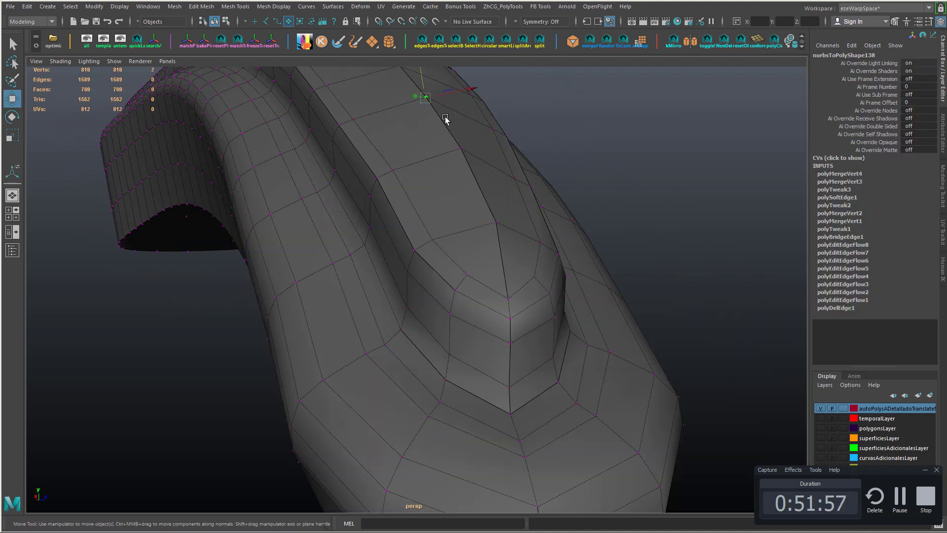
- Return to object selection and soften the edges of the whole mesh again
left_click_drag(460, 142, 556, 132, "alt")
right_click_drag(402, 237, 345, 222, "alt")
right_click_drag(423, 228, 482, 254)
left_click(557, 237)
left_click_drag(558, 236, 587, 256, "alt")
- Leave the isolated view to show the surrounding model, and frame the tapered mesh within it
left_click(459, 251)
key("ctrl+h")
key("f")
left_click_drag(460, 252, 467, 298, "alt")
key("ctrl+1")
right_click_drag(466, 298, 410, 298, "alt")
left_click(411, 299)
key("f")
- Chamfer the centre-line vertex near the mesh's wide end with a width of 0.75
left_click_drag(410, 299, 220, 254, "alt")
middle_click_drag(221, 253, 279, 250, "alt")
right_click_drag(279, 250, 300, 237, "alt")
right_click_drag(300, 236, 258, 234)
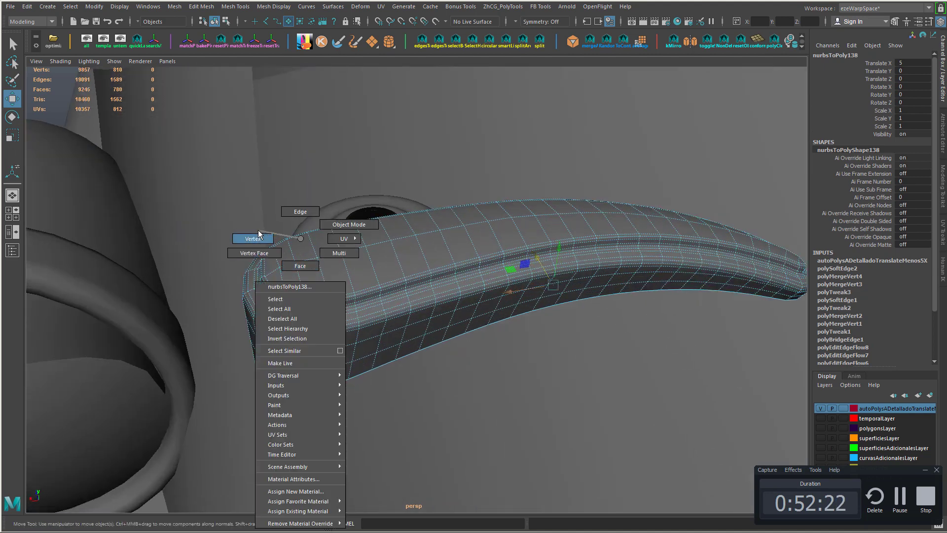
left_click_drag(258, 235, 277, 336, "alt")
left_click(316, 322)
right_click_drag(340, 294, 394, 294, "shift")
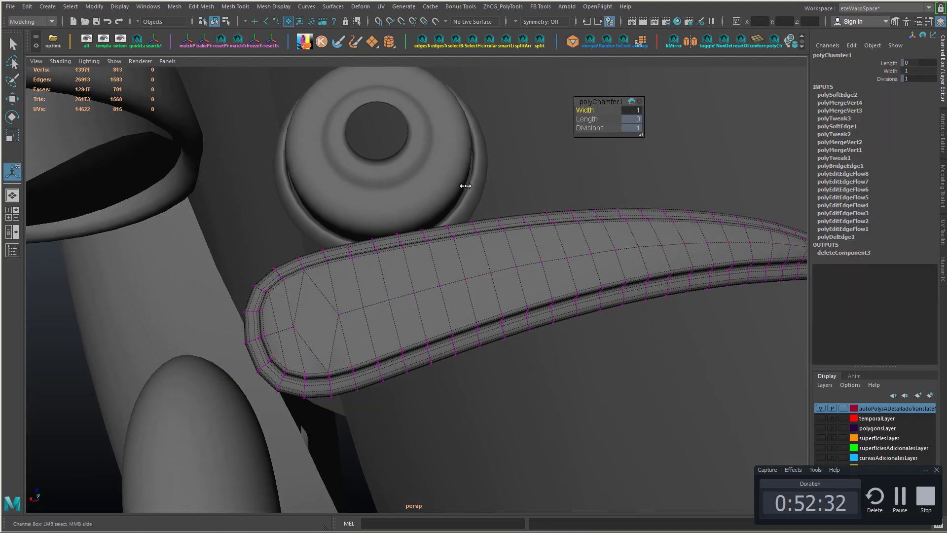
left_click(606, 129)
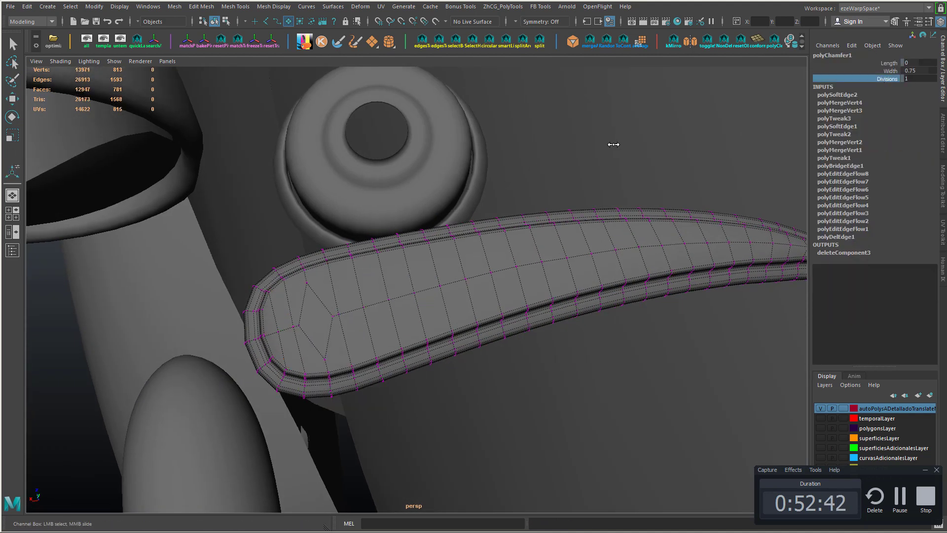
- Delete the diamond-shaped face created by the chamfer at the wide end
right_click_drag(370, 291, 370, 212)
right_click_drag(374, 387, 307, 323, "alt")
middle_click_drag(307, 323, 362, 321, "alt")
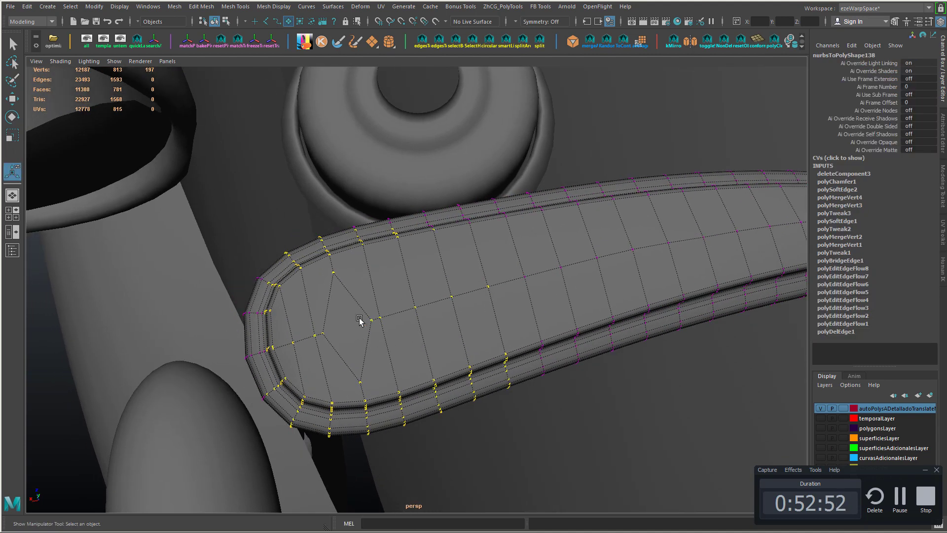
right_click_drag(365, 316, 365, 268)
key("q")
right_click_drag(348, 301, 399, 368)
left_click(347, 321)
key("Delete")
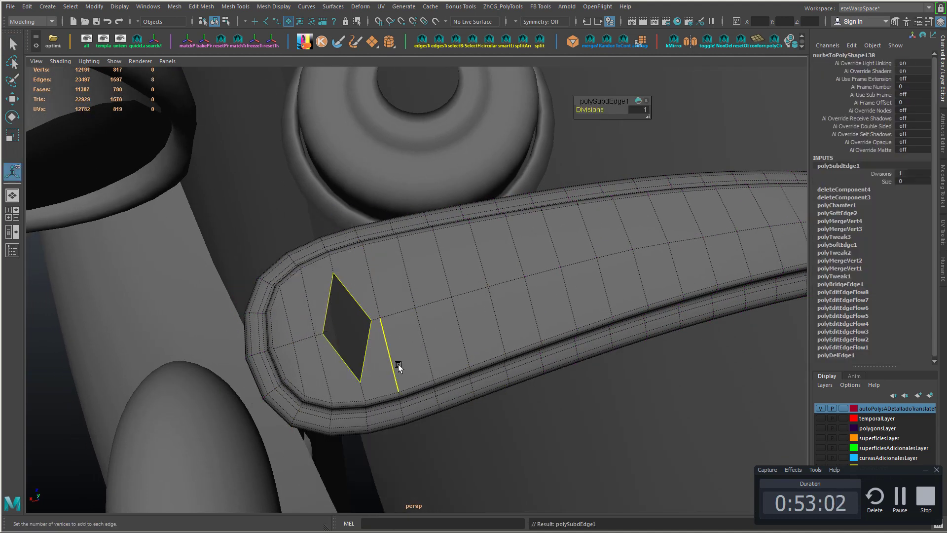
- Subdivide the diamond opening's border edges with 2 divisions and circularize the border
type("2")
key("Return")
right_click_drag(346, 262, 414, 247, "alt")
left_click(488, 42)
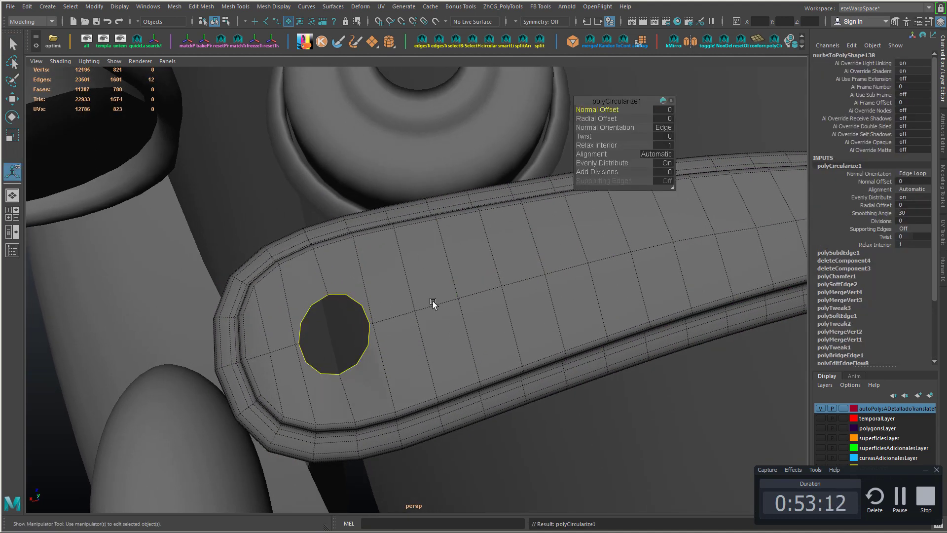
- Set the circularize alignment to Surface and circularize the opening's border a second time
left_click_drag(433, 302, 412, 273, "alt")
left_click(656, 154)
left_click(716, 166)
key("r")
left_click_drag(319, 328, 305, 327)
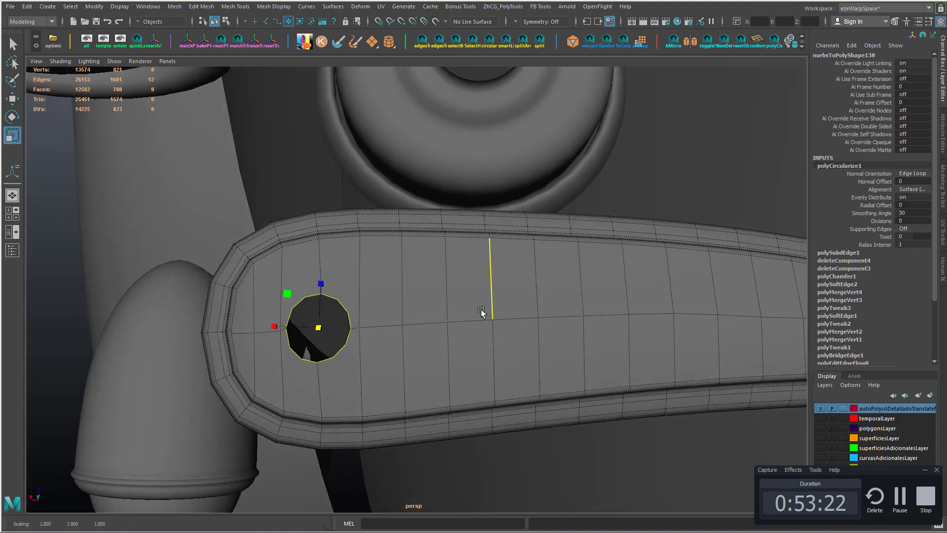
key("g")
left_click_drag(479, 288, 419, 291, "alt")
left_click_drag(488, 239, 538, 262, "alt")
- Try deleting the two faces beside the round opening at the wide end, and undo the deletion
right_click_drag(523, 239, 523, 265)
left_click(525, 323)
left_click(601, 292, "shift")
key("Delete")
key("ctrl+z")
left_click_drag(537, 291, 503, 315, "alt")
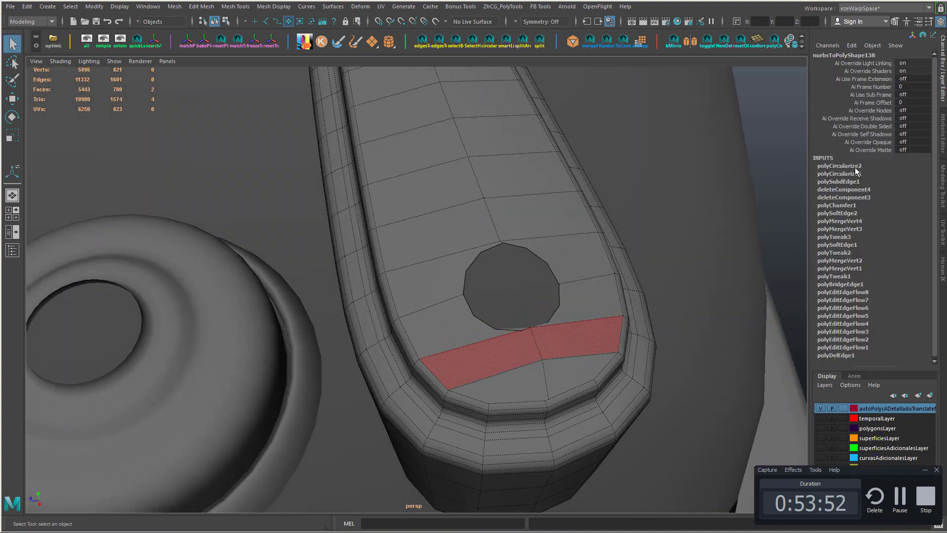
- Adjust the radial offset of the opening's second circularize operation, trying 0.002
left_click(854, 167)
left_click(876, 203)
middle_click_drag(653, 204, 654, 204)
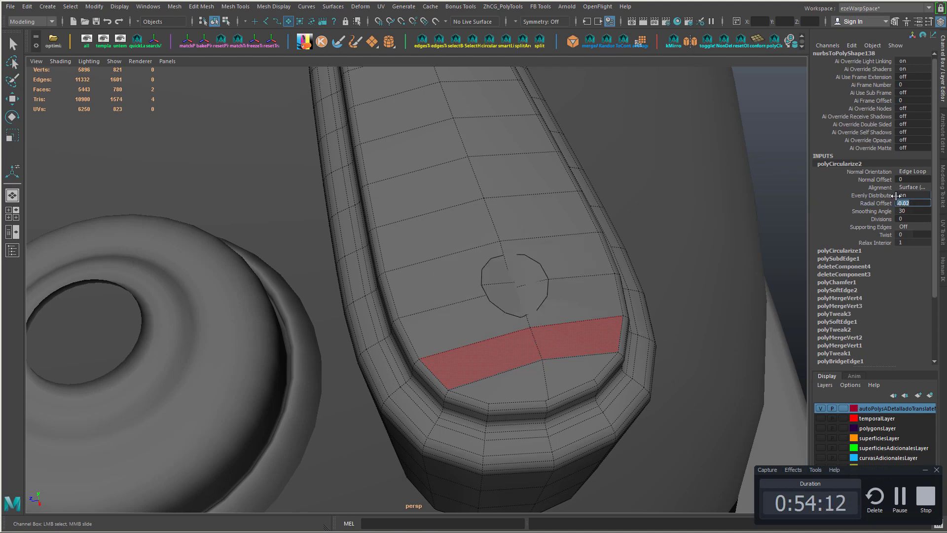
type("0.002")
key("Return")
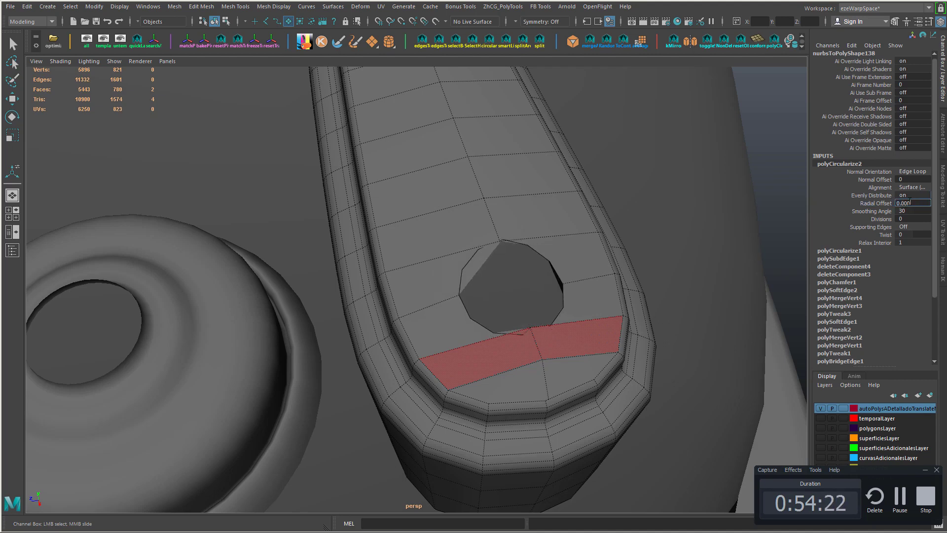
key("Return")
scroll(683, 210, "down", 5)
- Inspect the round opening, and undo its circularize, subdivision, face deletion and vertex chamfer operations
left_click_drag(683, 209, 459, 262, "alt")
scroll(375, 291, "up", 6)
key("q")
right_click_drag(330, 342, 330, 303)
left_click(325, 331)
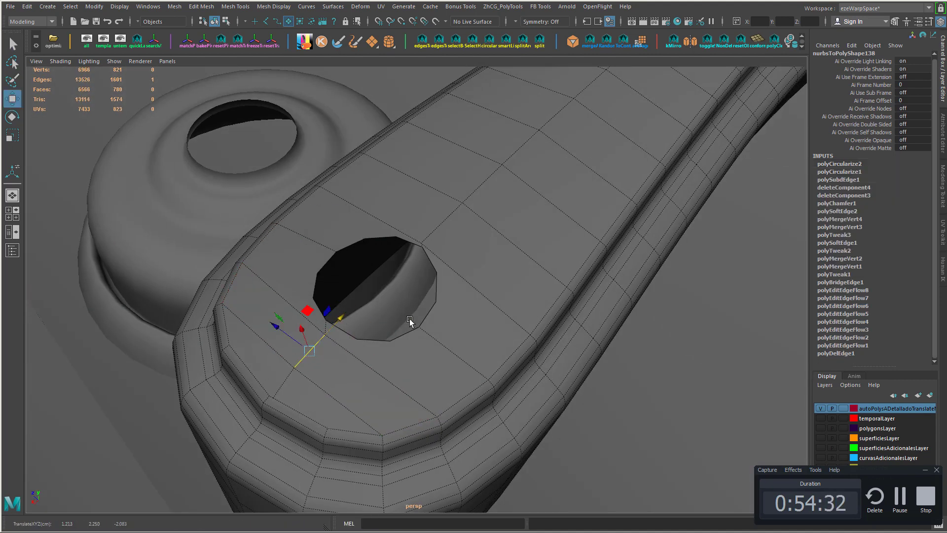
left_click_drag(410, 320, 336, 338, "alt")
key("ctrl+z")
key("ctrl+z")
key("ctrl+z")
key("ctrl+z")
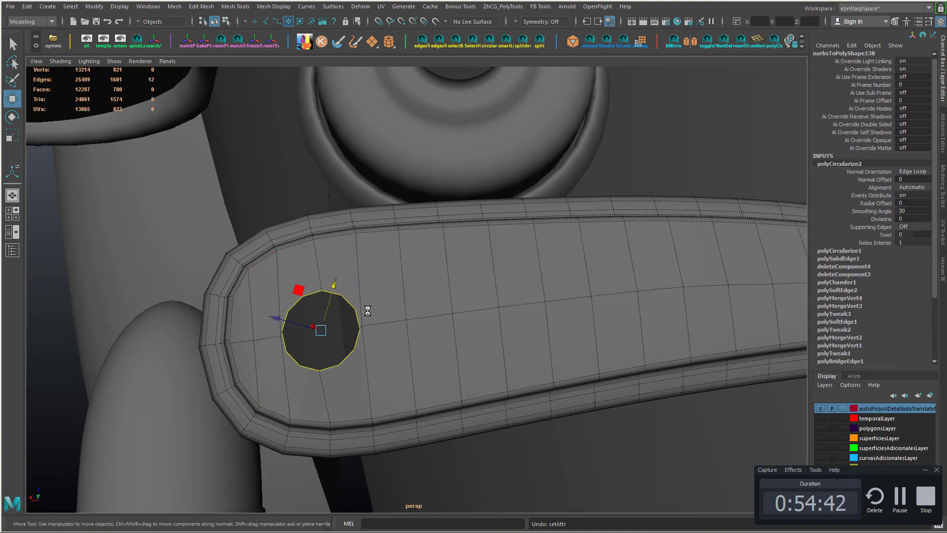
key("ctrl+z")
key("ctrl+z")
key("ctrl+z")
key("ctrl+z")
key("ctrl+z")
key("ctrl+z")
key("ctrl+z")
key("ctrl+z")
key("ctrl+z")
key("ctrl+z")
left_click_drag(371, 311, 387, 304, "alt")
left_click(325, 319)
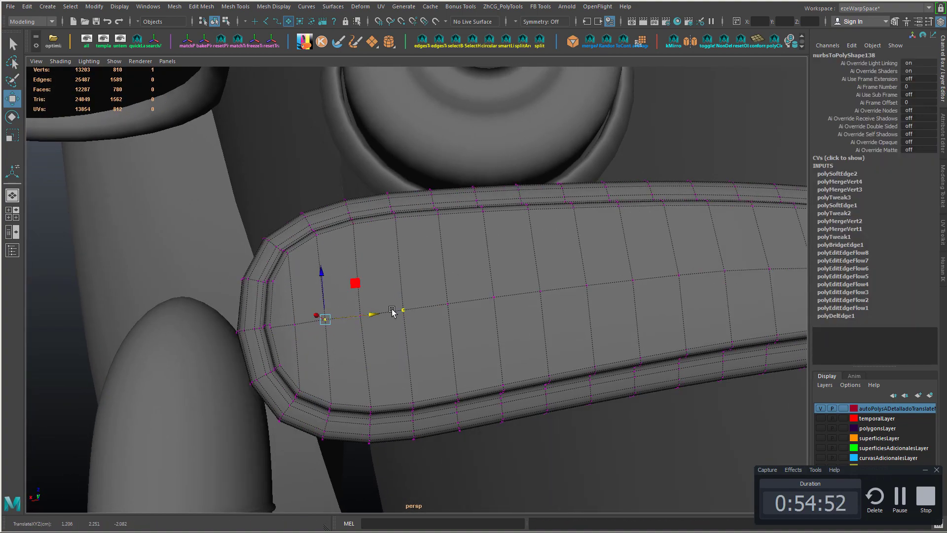
right_click_drag(393, 311, 394, 359, "shift")
right_click_drag(395, 275, 394, 386, "shift")
key("ctrl+z")
key("ctrl+z")
key("ctrl+z")
key("ctrl+z")
key("shift+z")
- Try connecting the four faces around the second centre-line vertex at the wide end, and undo it
right_click(320, 315)
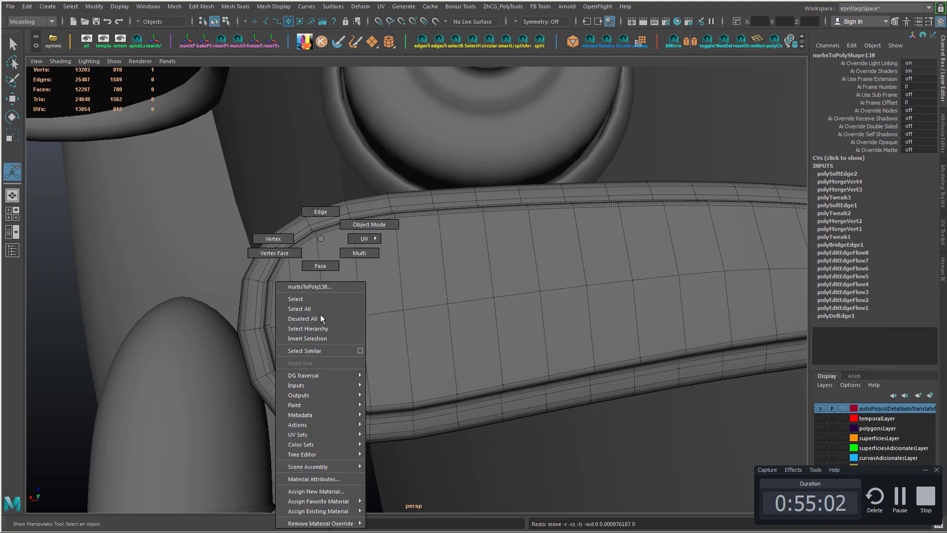
right_click_drag(321, 315, 320, 350)
left_click(339, 298)
left_click(341, 336, "shift")
left_click(313, 339, "shift")
left_click(312, 306, "shift")
right_click_drag(425, 320, 380, 318, "shift")
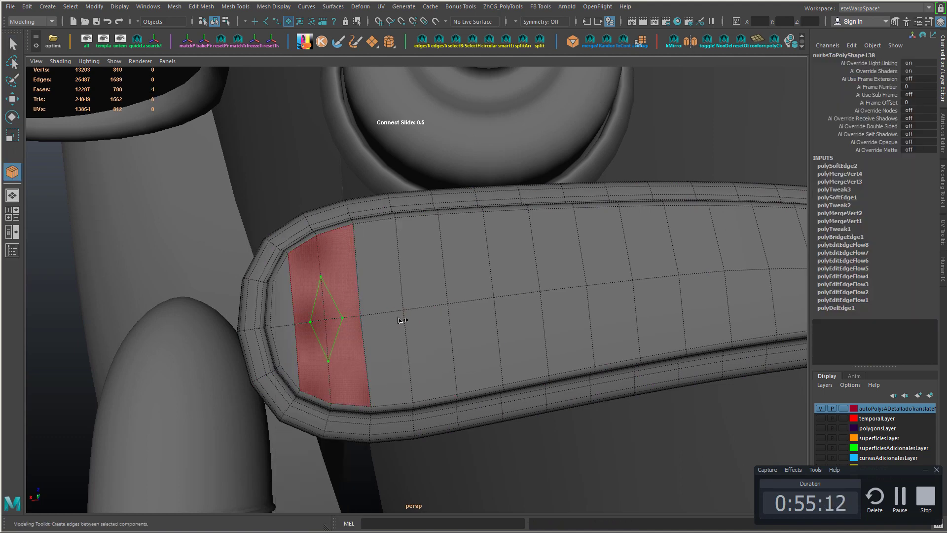
key("ctrl+z")
key("ctrl+z")
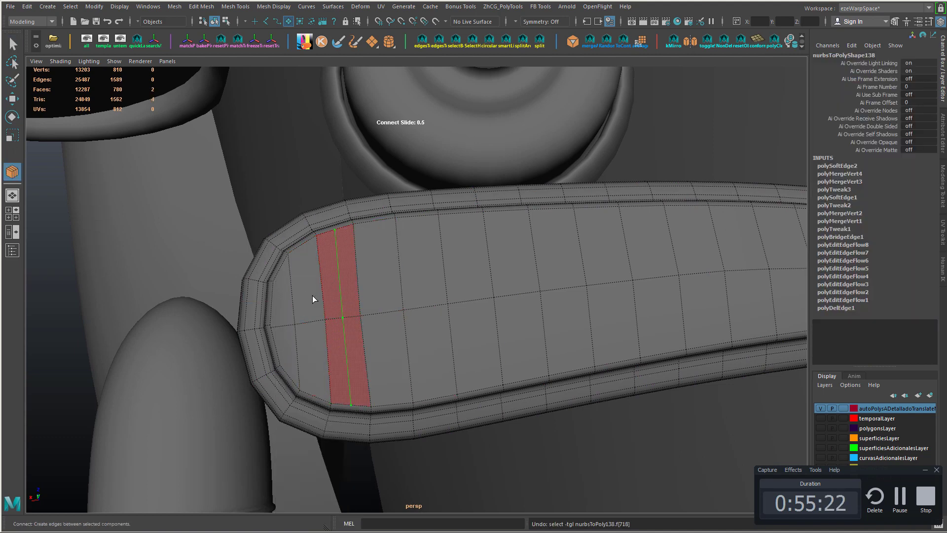
- Try connecting a larger group of top faces at the wide end, and undo the attempt
key("w")
left_click(309, 297, "shift")
left_click(307, 330, "shift")
left_click(285, 340, "shift")
left_click(284, 308, "shift")
left_click(340, 335, "shift")
left_click_drag(374, 318, 390, 306, "alt")
right_click_drag(387, 306, 342, 305, "shift")
mouse_move(387, 307)
left_mouse_down("alt")
mouse_move(398, 295)
mouse_move(388, 313)
left_mouse_up("alt")
key("ctrl+z")
key("ctrl+z")
key("ctrl+z")
- Select the top-surface faces across the wide end for a larger connect region
key("w")
left_click(379, 296, "shift")
left_click(387, 367, "shift")
left_click(353, 368, "shift")
left_click(292, 377, "shift")
left_click(287, 328, "shift")
left_click(339, 326, "shift")
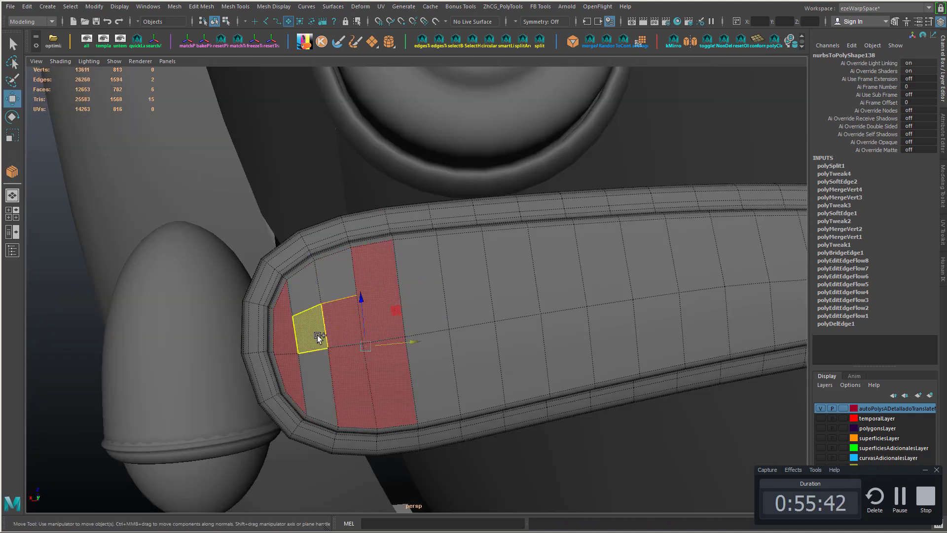
left_click(338, 327, "shift")
left_click(314, 333, "shift")
key("ctrl+z")
key("ctrl+z")
- Delete the leftover split edges and complete the selection of the eight top faces at the wide end
right_click(347, 302, "shift")
right_click_drag(347, 302, 319, 346, "shift")
key("ctrl+F11")
left_click(286, 344, "shift")
left_click(290, 373, "shift")
left_click_drag(365, 343, 406, 314, "alt")
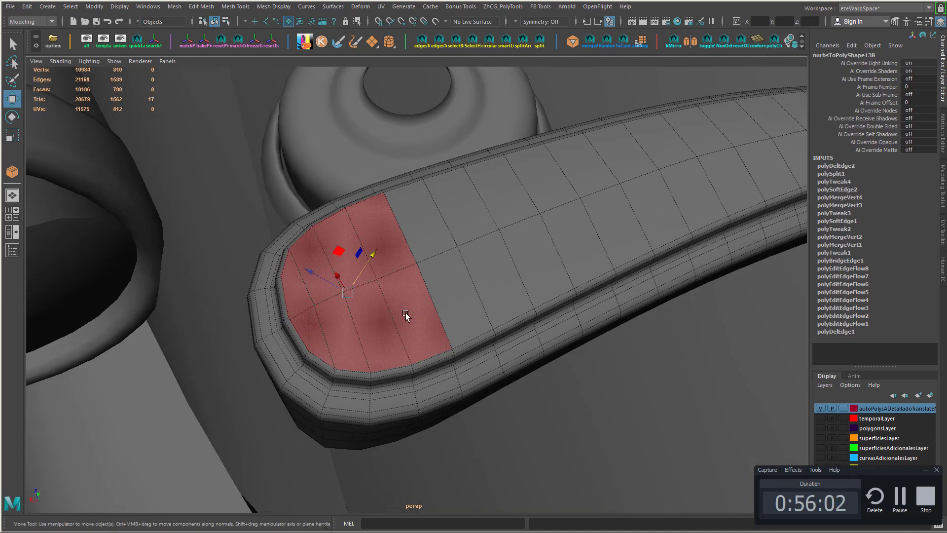
- Connect the eight selected wide-end faces with 2 segments and a pinch of 0.15
right_click_drag(406, 313, 363, 312, "shift")
left_click_drag(406, 313, 427, 321, "alt")
middle_click_drag(427, 320, 436, 319)
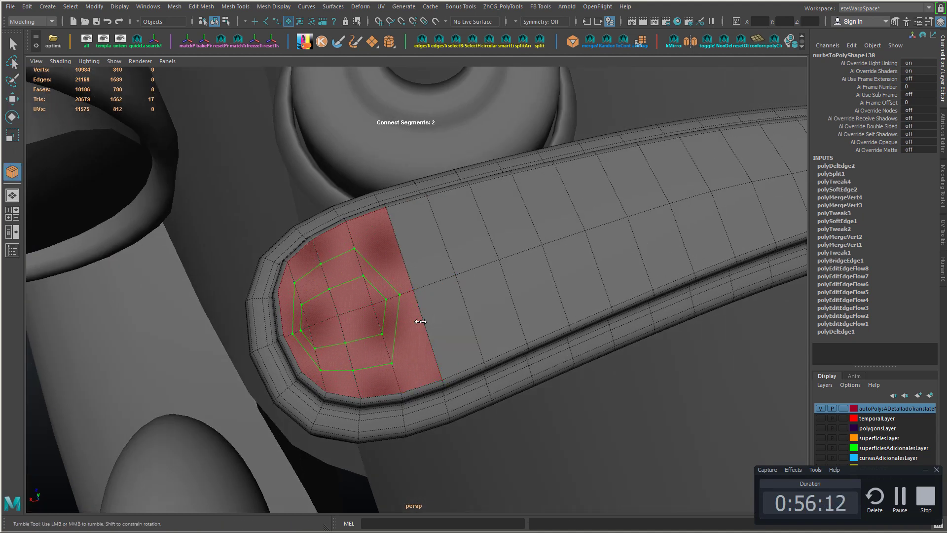
right_click_drag(404, 320, 402, 320, "ctrl+shift")
middle_click_drag(402, 320, 422, 319)
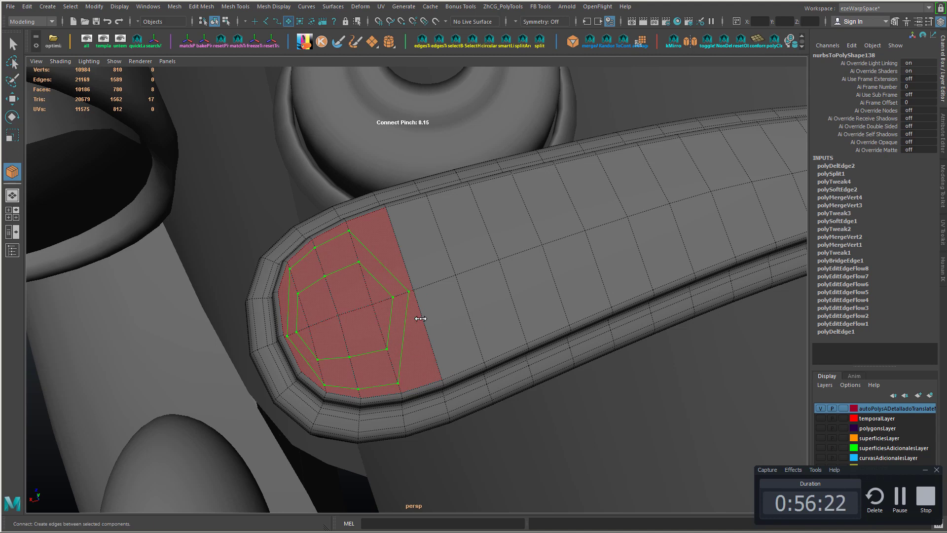
key("w")
- Circularize the new connected edge loops at the wide end with a radial offset of -0.006
left_click(490, 41)
left_click_drag(540, 262, 564, 239, "alt")
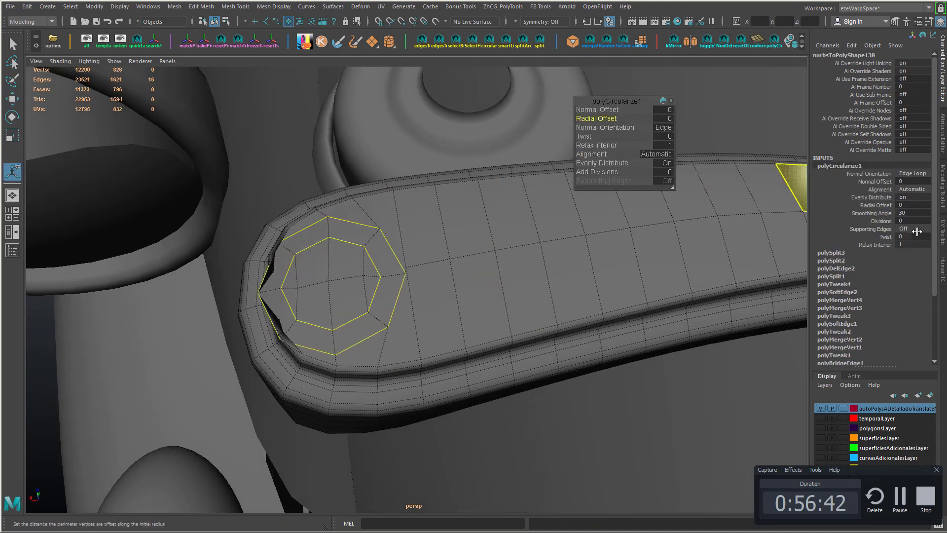
left_click(908, 205)
type("-0.006")
key("Return")
left_click_drag(516, 284, 513, 305, "alt")
left_click(649, 153)
left_click(687, 168)
- Delete the extra circular edge loop so only one ring remains on the wide end's top surface
left_click_drag(464, 212, 411, 251, "alt")
right_click_drag(355, 231, 389, 238, "alt")
mouse_move(419, 247)
left_mouse_down("alt")
mouse_move(437, 240)
mouse_move(405, 251)
left_mouse_up("alt")
key("q")
double_click(360, 217)
key("ctrl+Delete")
right_click_drag(406, 252, 424, 250, "alt")
left_click(443, 223)
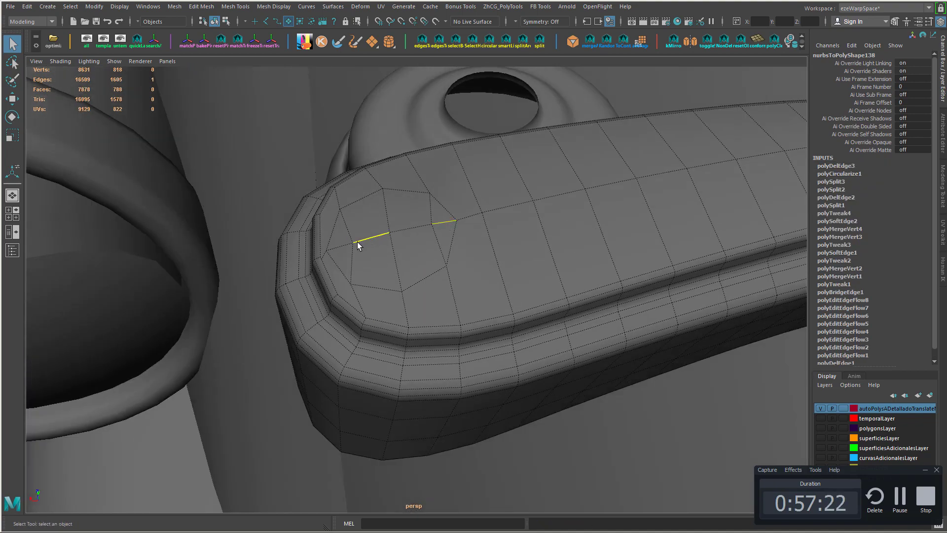
- Target-weld the stray vertices beside the circular loop onto its neighbouring vertices
left_click_drag(357, 242, 389, 254, "alt")
right_click_drag(388, 253, 414, 226, "shift")
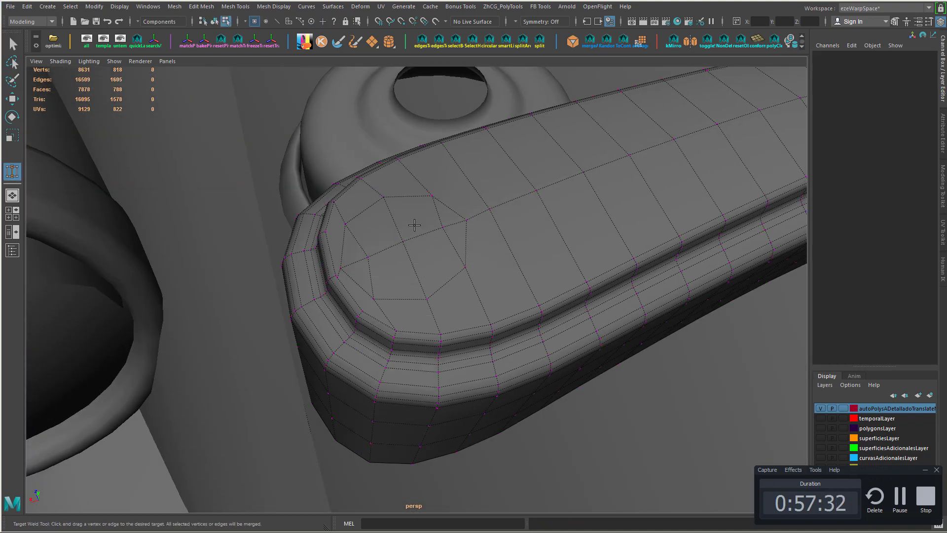
left_click_drag(347, 264, 341, 267)
- Select the four faces inside the ring, adjust their position and rotation, and circularize them
left_click_drag(379, 264, 412, 266, "alt")
right_click_drag(413, 266, 413, 294)
key("w")
mouse_move(395, 278)
left_mouse_down()
mouse_move(434, 256)
mouse_move(420, 256)
mouse_move(409, 280)
left_mouse_up()
key("e")
left_click_drag(381, 330, 390, 329)
left_click(488, 42)
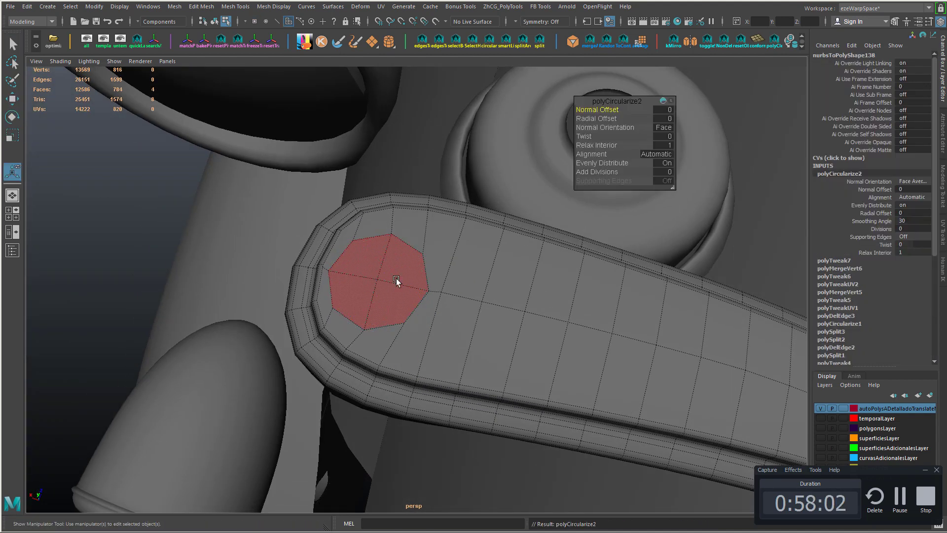
- Scale and reposition the circular group of faces within the wide end
left_click_drag(396, 279, 463, 236, "alt")
key("r")
mouse_move(365, 237)
left_mouse_down("alt")
mouse_move(409, 239)
mouse_move(381, 243)
left_mouse_up("alt")
left_click_drag(451, 249, 402, 250, "alt")
key("z")
key("shift+z")
key("w")
left_click_drag(369, 296, 408, 248, "alt")
key("w")
left_click(460, 258)
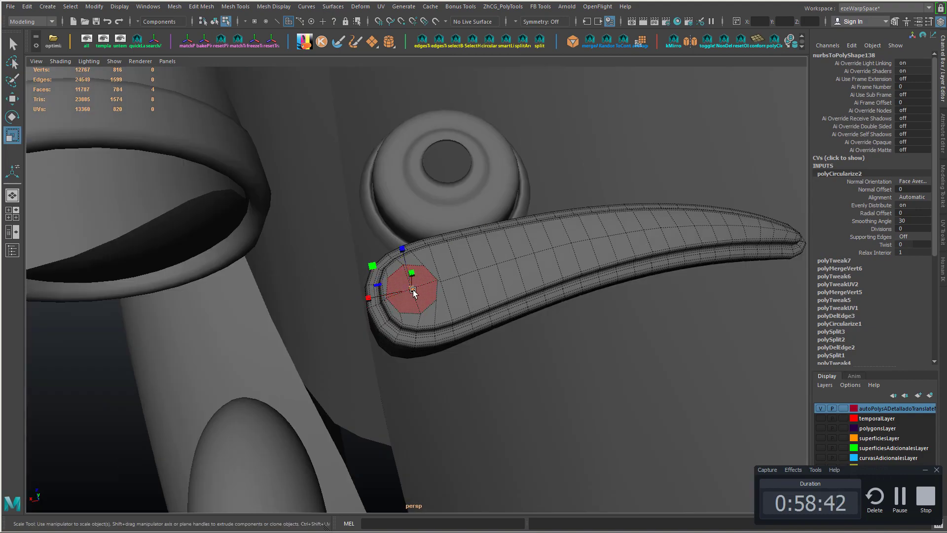
left_click_drag(414, 291, 475, 279, "alt")
scroll(468, 275, "up", 6)
right_click_drag(475, 279, 436, 276)
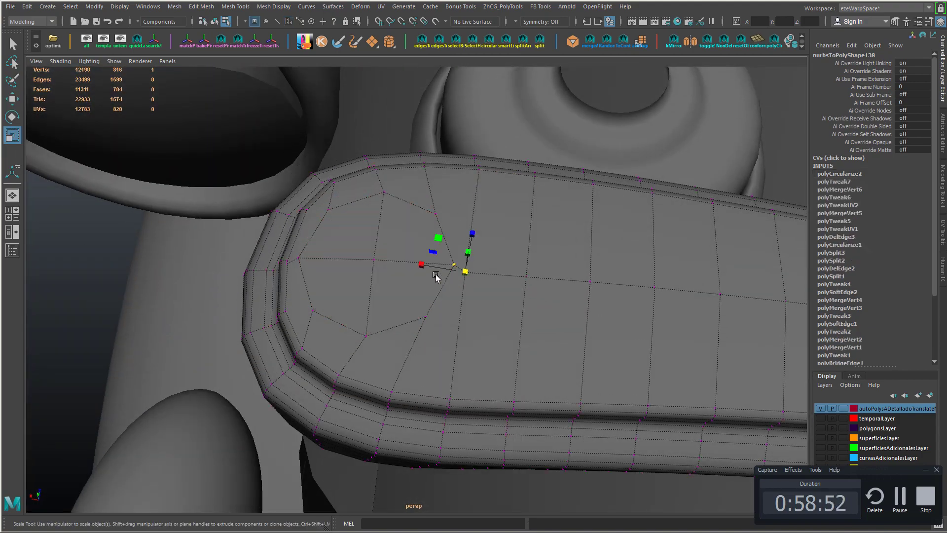
- Delete the four faces inside the circular ring to open an octagonal hole in the top surface
left_click_drag(443, 270, 426, 276, "alt")
right_click_drag(425, 276, 425, 315)
left_click(370, 270)
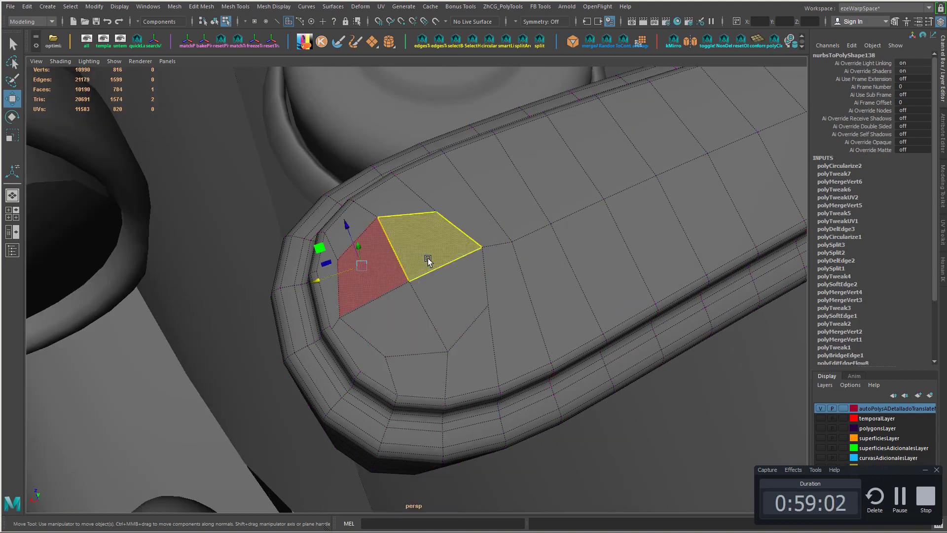
left_click(429, 260, "shift")
left_click(444, 296, "shift")
left_click_drag(444, 295, 491, 236, "alt")
scroll(444, 293, "down", 6)
key("alt+Tab")
scroll(452, 285, "up", 3)
key("alt+Tab")
scroll(454, 286, "up", 6)
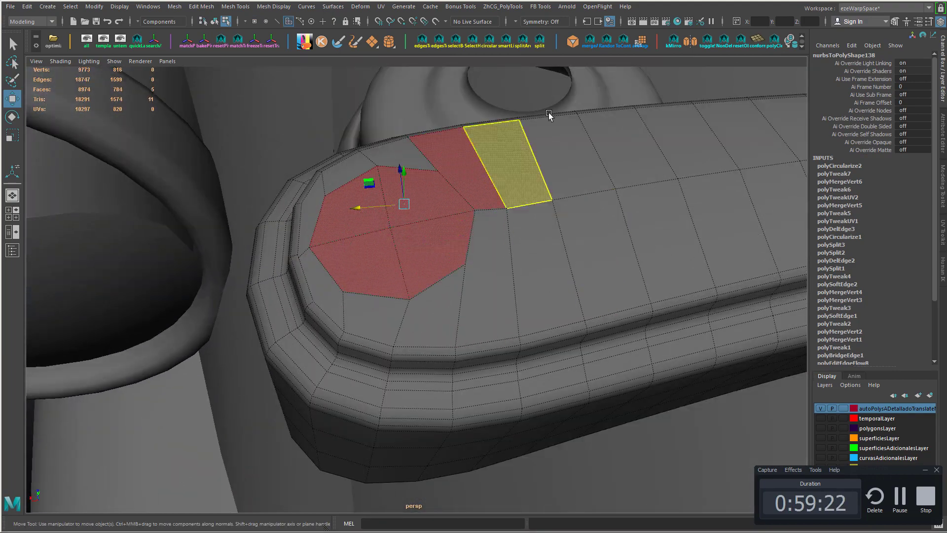
key("Delete")
- Delete the transverse edge loop just beside the hole, including its edges and vertices
left_click_drag(567, 220, 468, 264, "alt")
scroll(533, 265, "down", 5)
right_click_drag(465, 239, 464, 218)
double_click(456, 234)
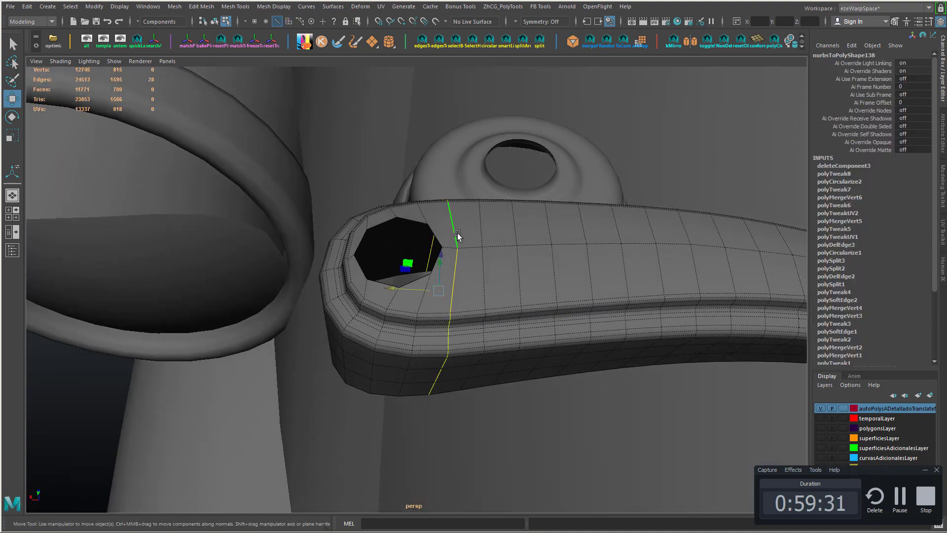
key("ctrl+Delete")
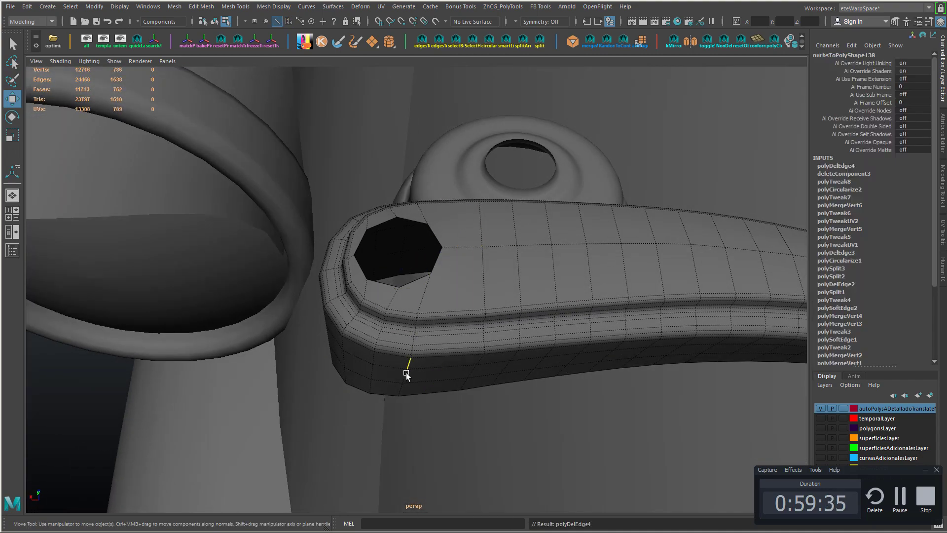
- Apply Edit Edge Flow to the edge loops running from the hole across the rim
left_click_drag(409, 367, 422, 295, "alt")
key("g")
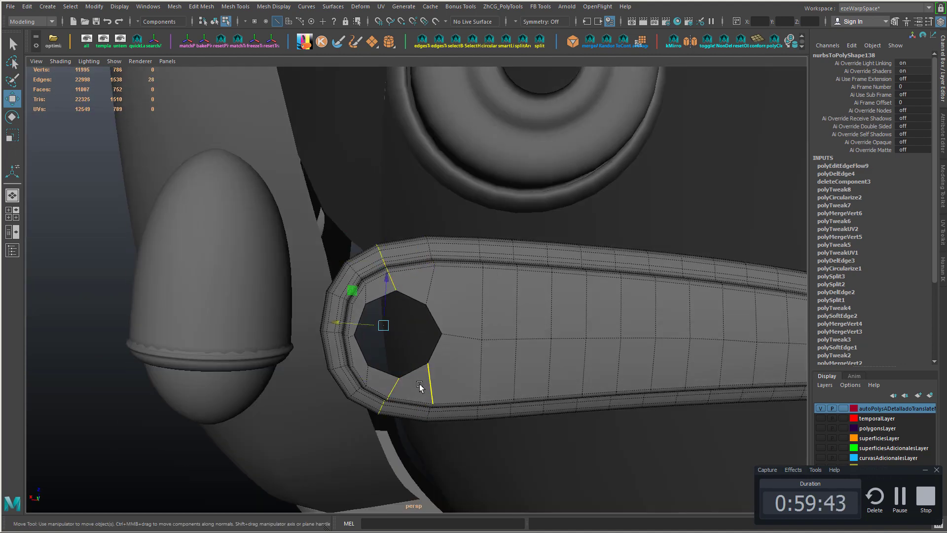
key("g")
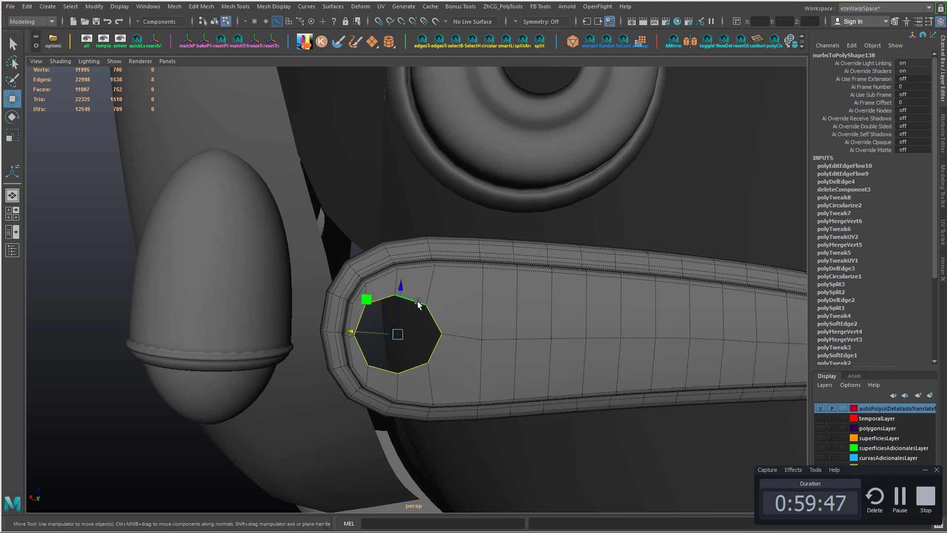
- Move the hole's border loop slightly toward the narrow end and enlarge it to about 1.14 times
left_click_drag(356, 334, 363, 334)
middle_click_drag(366, 337, 463, 382)
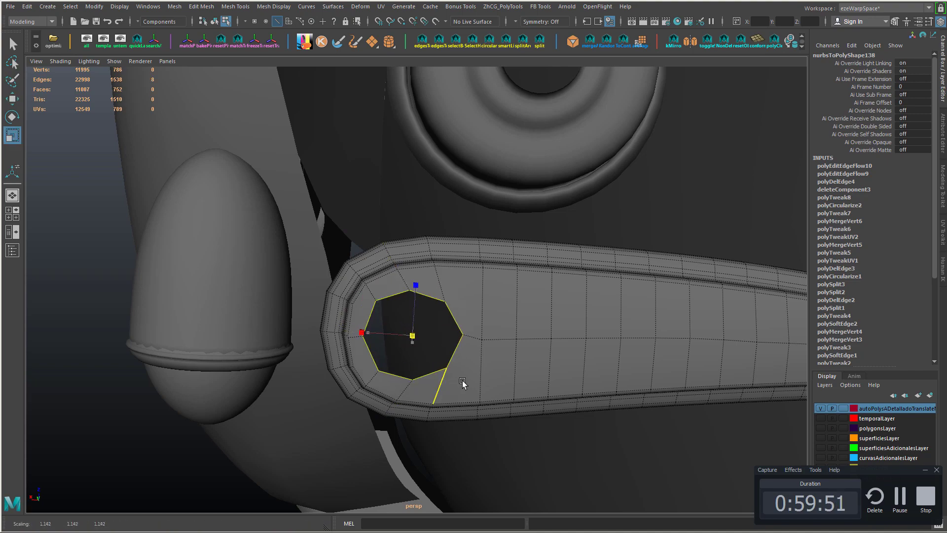
left_click_drag(467, 383, 543, 327, "alt")
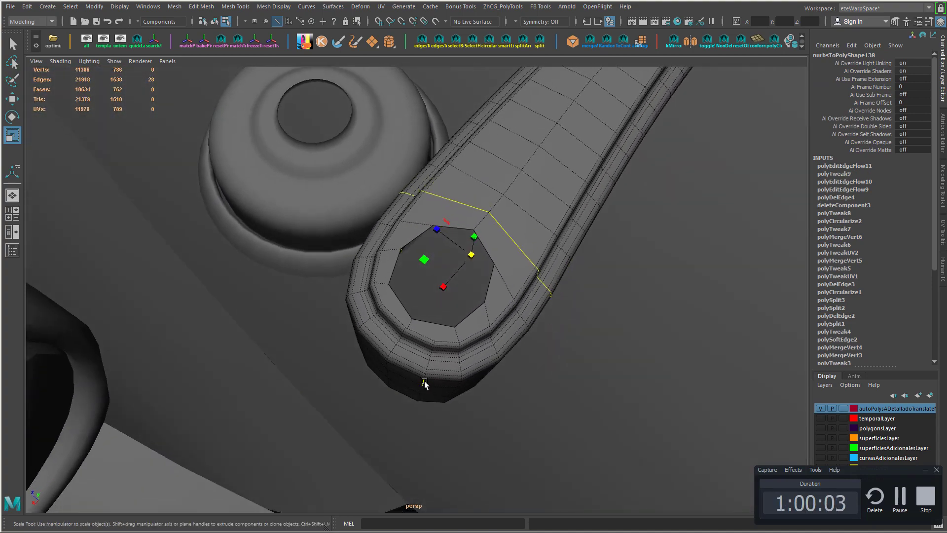
- Apply Edit Edge Flow to the two edge loops running down the rounded end wall, comparing before and after
left_click_drag(401, 370, 427, 345, "alt")
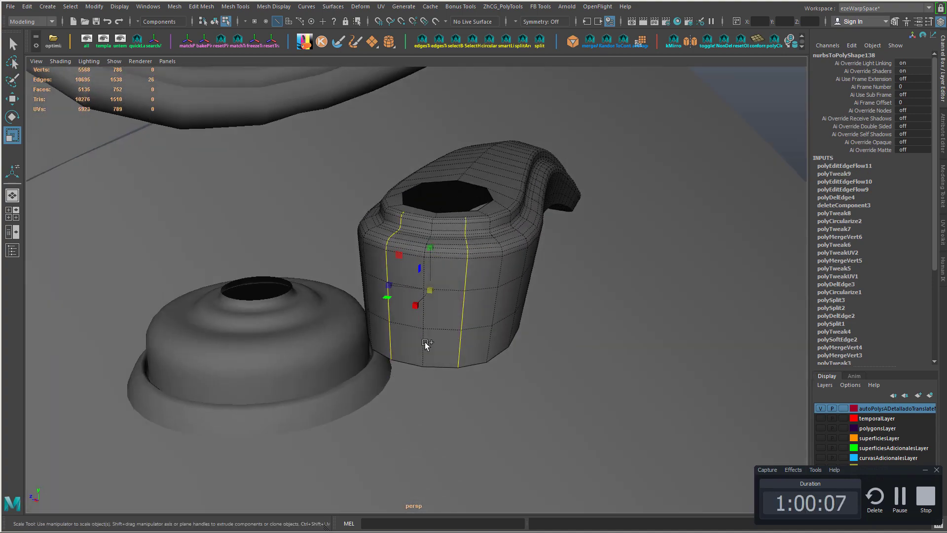
key("ctrl+z")
key("shift+z")
left_click_drag(438, 381, 466, 370, "alt")
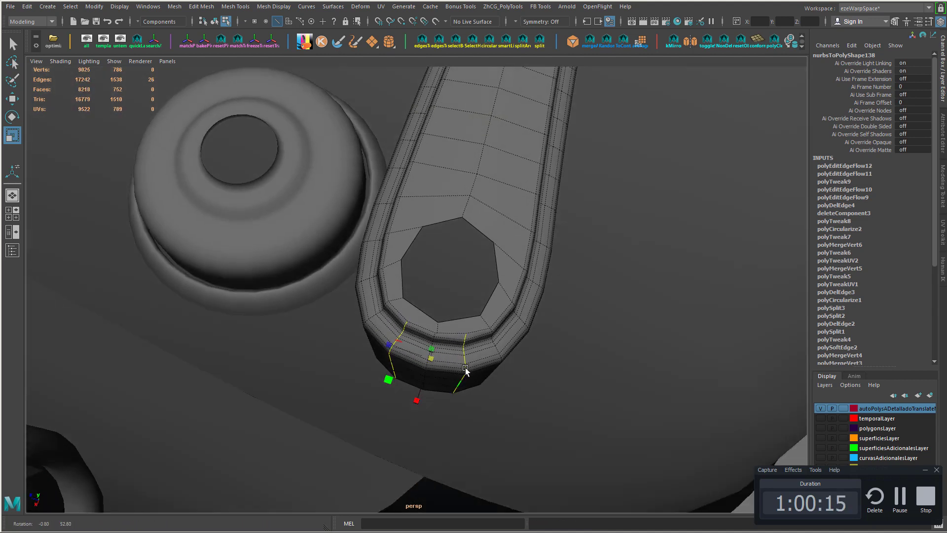
key("ctrl+z")
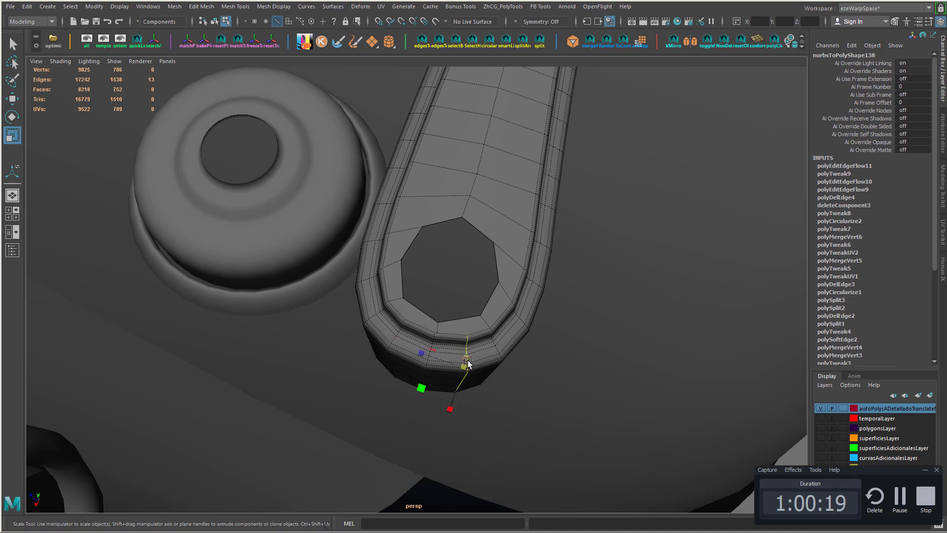
key("shift+z")
key("ctrl+z")
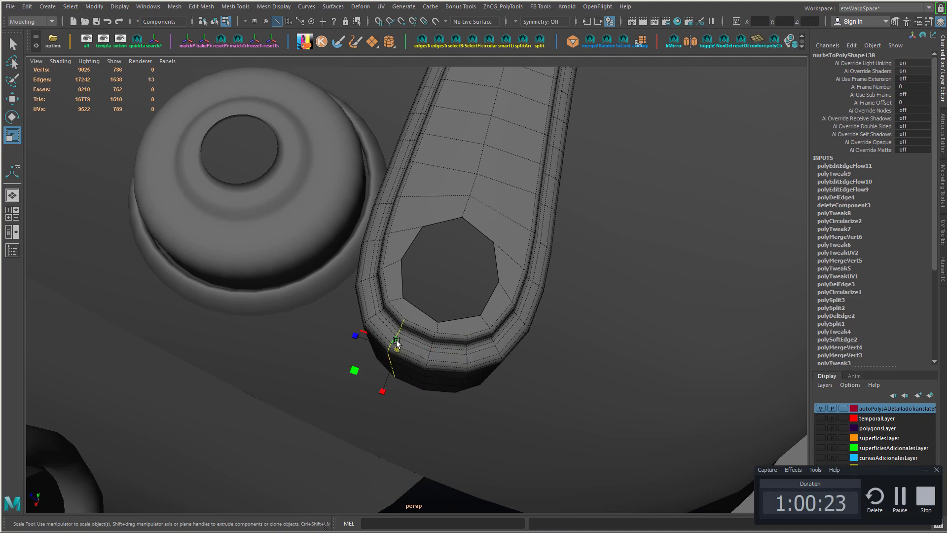
key("shift+z")
- Smooth the neighbouring edge loop at the wide end's corner with Edit Edge Flow
left_click_drag(388, 318, 398, 268, "alt")
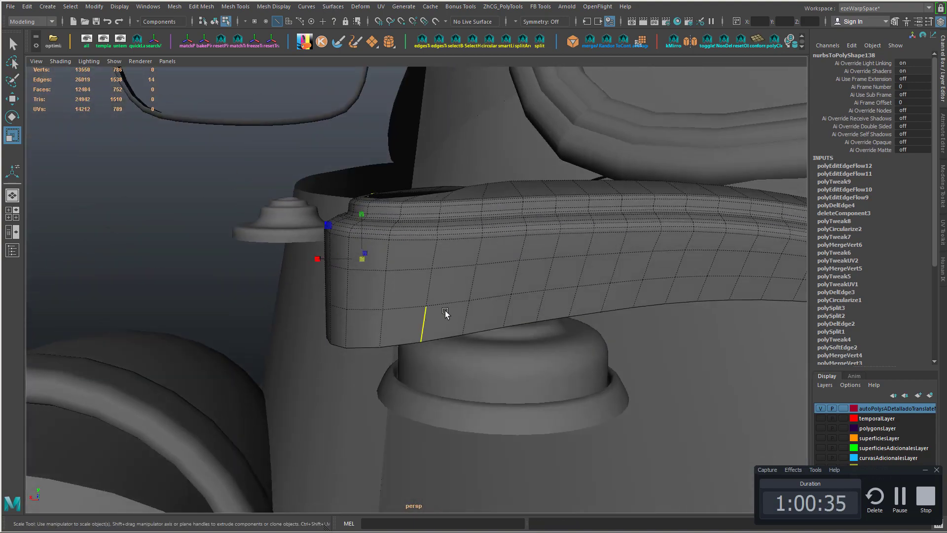
left_click_drag(445, 311, 379, 327, "alt")
key("g")
right_click_drag(379, 326, 385, 374, "alt")
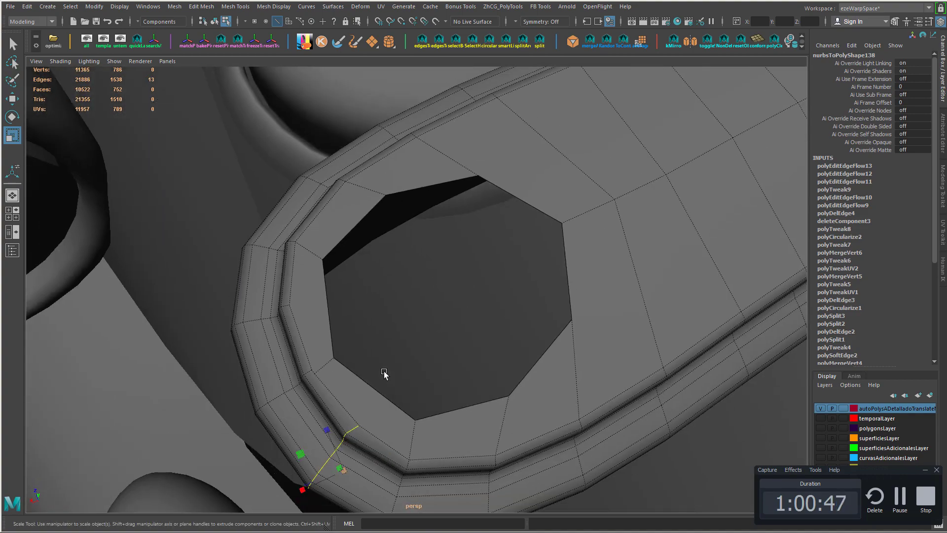
- Move the inner-rim corner vertex beside the hole to even out the rim's curve
key("F9")
left_click(358, 421)
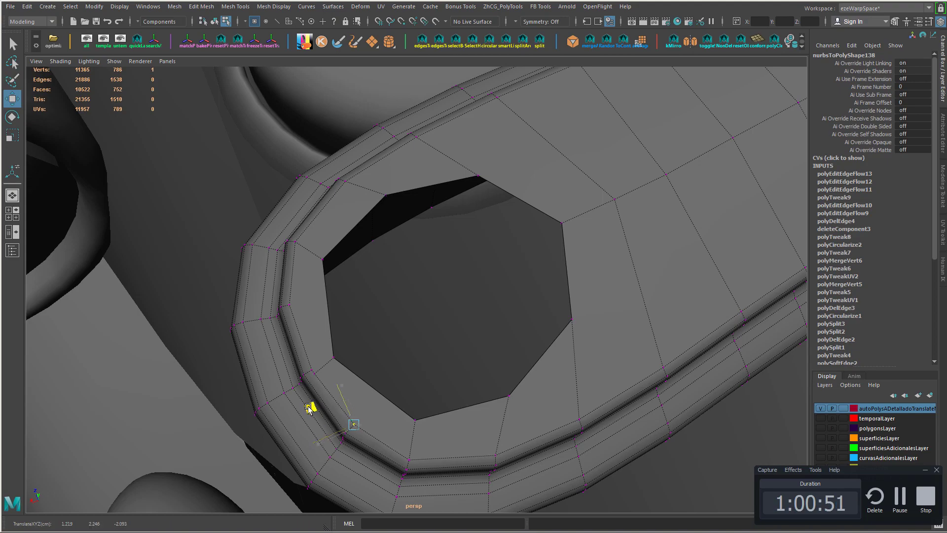
left_click_drag(308, 409, 465, 343, "alt")
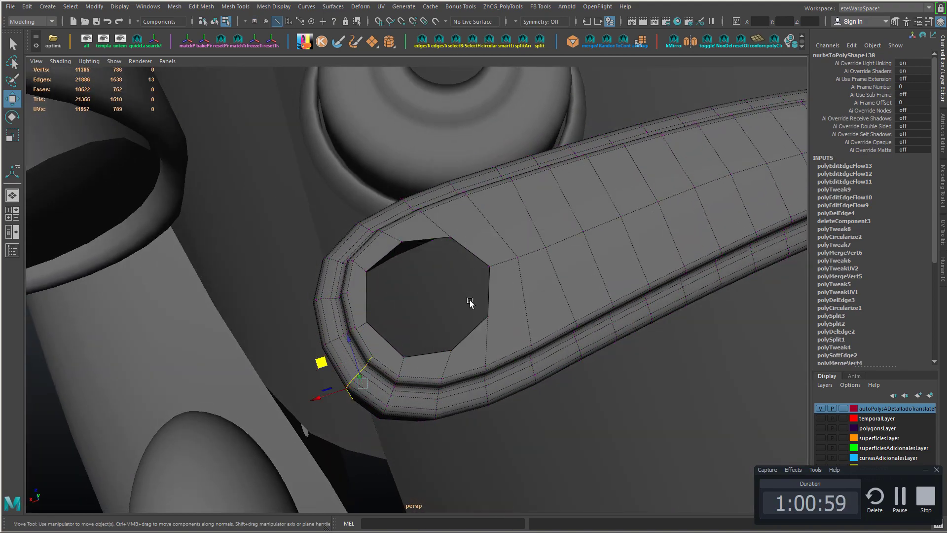
- Circularize the border edge loop of the octagonal hole
key("g")
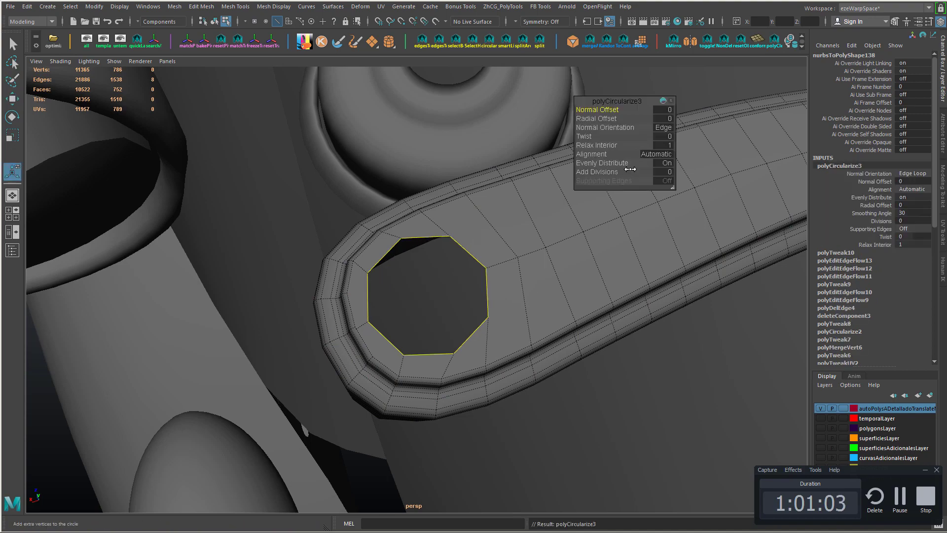
left_click(683, 168)
left_click_drag(567, 232, 443, 285, "alt")
- Add a second edge loop around the hole and circularize the outer ring with a twist of 2.9
key("F9")
key("F10")
left_click(404, 279)
key("g")
key("w")
left_click_drag(323, 251, 316, 252)
key("ctrl+z")
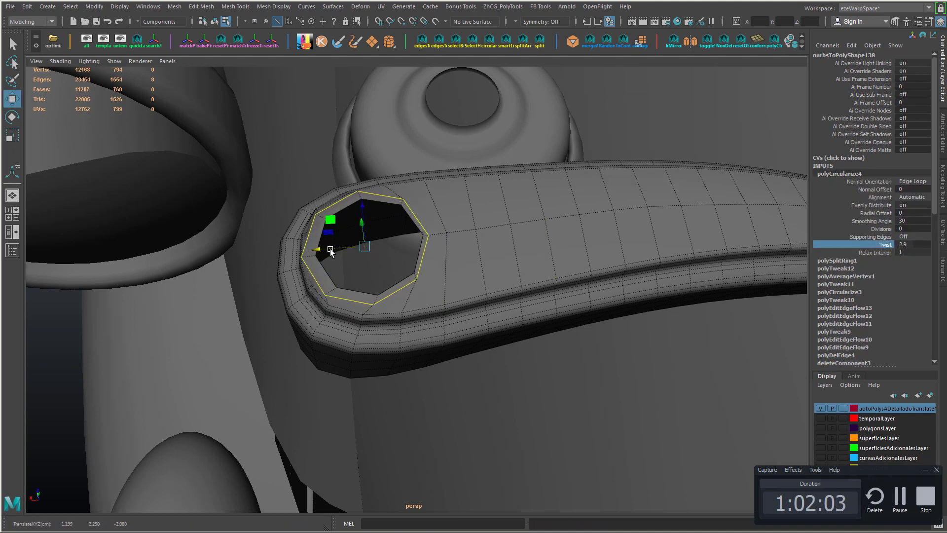
- Circularize the hole's inner border loop and adjust its position within the outer ring
left_click_drag(321, 253, 377, 218, "alt")
key("e")
left_click_drag(377, 218, 438, 272, "alt")
key("w")
key("g")
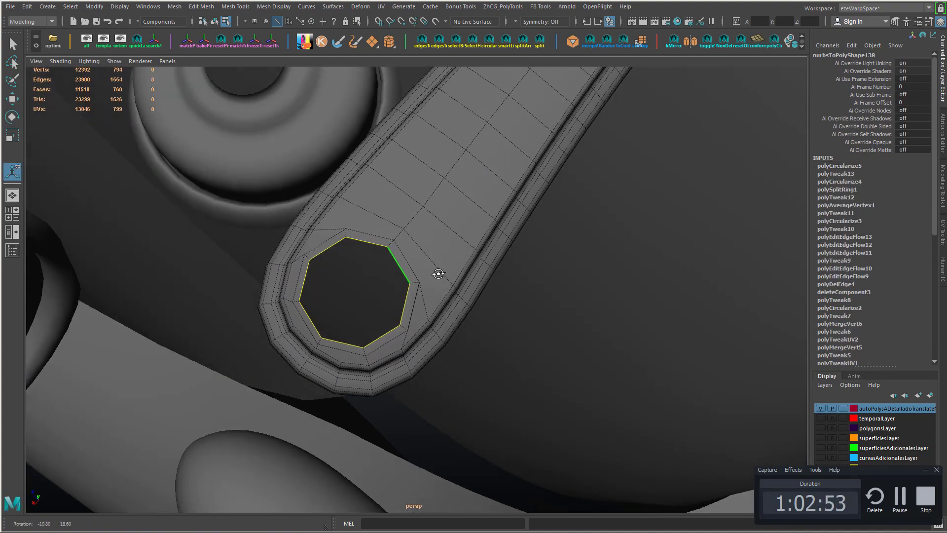
key("w")
left_click_drag(334, 321, 361, 326, "alt")
right_click_drag(360, 325, 444, 247, "alt")
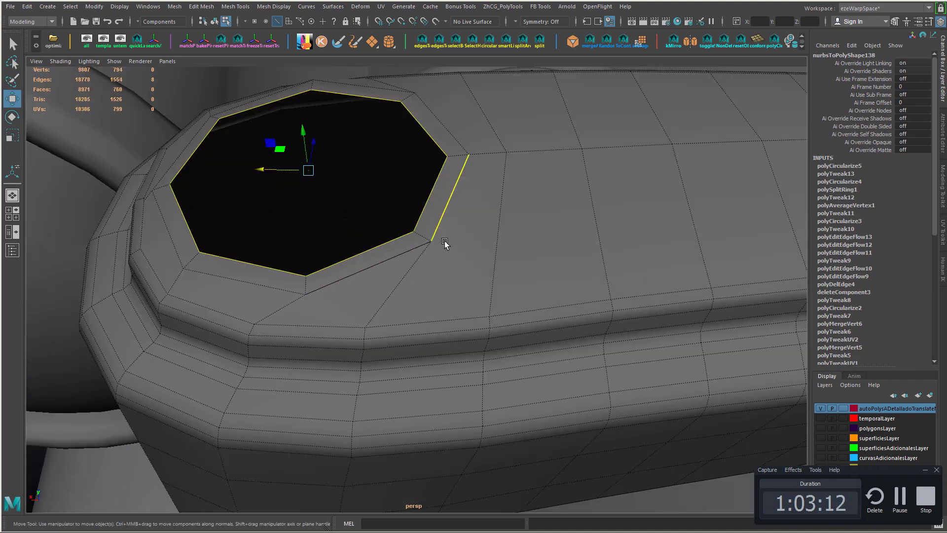
- Connect two outer-ring vertices to the neighbouring inner-rim vertices with new edges
key("F9")
left_click(433, 241)
left_click(484, 297, "shift")
right_click_drag(484, 295, 484, 354, "shift")
left_click_drag(484, 353, 419, 332, "alt")
scroll(414, 335, "down", 3)
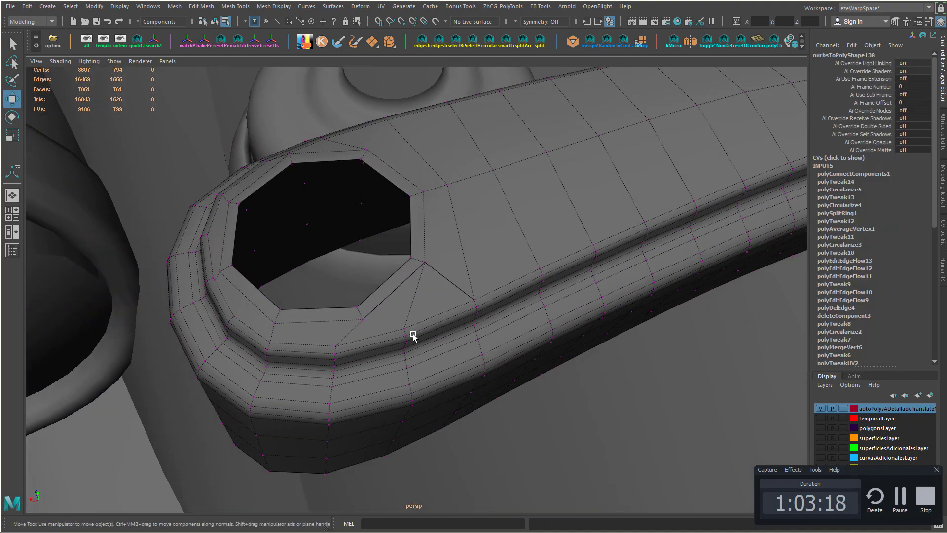
left_click(404, 327, "shift")
key("g")
- Delete the leftover diagonal edge between the hole's outer ring and the rim
right_click_drag(416, 266, 416, 213)
left_click(415, 294)
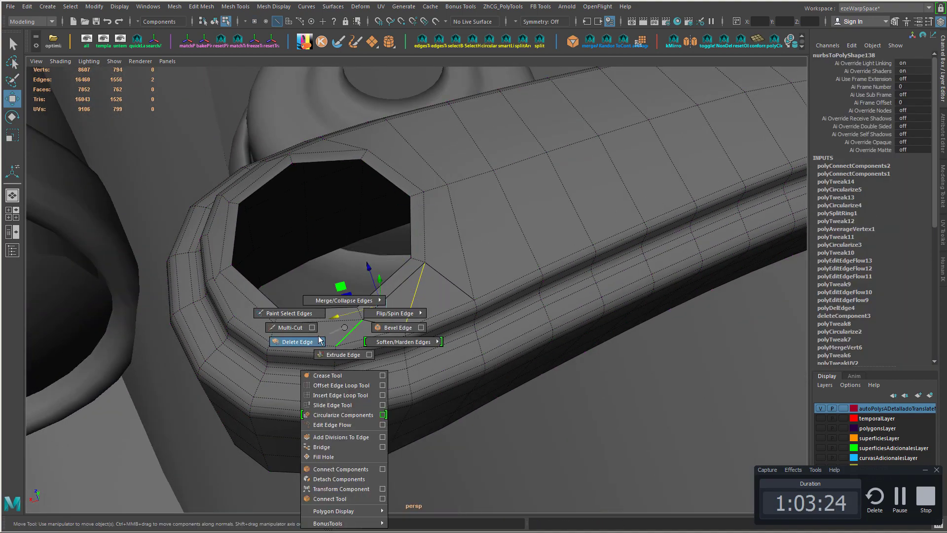
right_click_drag(318, 336, 318, 338, "shift")
key("ctrl+z")
key("ctrl+z")
right_click_drag(414, 324, 388, 343, "shift")
- Split the edge ring on the wide end's side to add a loop running down the rim and wall
left_click_drag(387, 354, 426, 320, "alt")
right_click_drag(375, 351, 417, 364, "ctrl")
left_click_drag(419, 328, 427, 366, "alt")
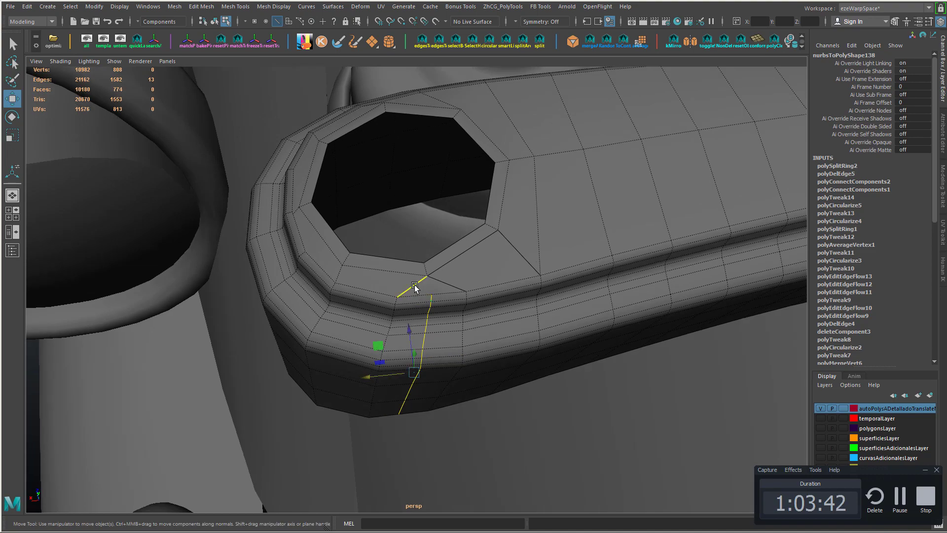
- Connect the outer-ring vertex to the top of the added loop and smooth the loop with Edit Edge Flow
mouse_move(425, 280)
right_mouse_down()
mouse_move(387, 241)
mouse_move(434, 346)
right_mouse_up()
left_click(428, 281)
left_click(431, 299, "shift")
mouse_move(435, 345)
left_mouse_down("alt")
mouse_move(456, 323)
mouse_move(415, 284)
left_mouse_up("alt")
right_click_drag(406, 308, 406, 217)
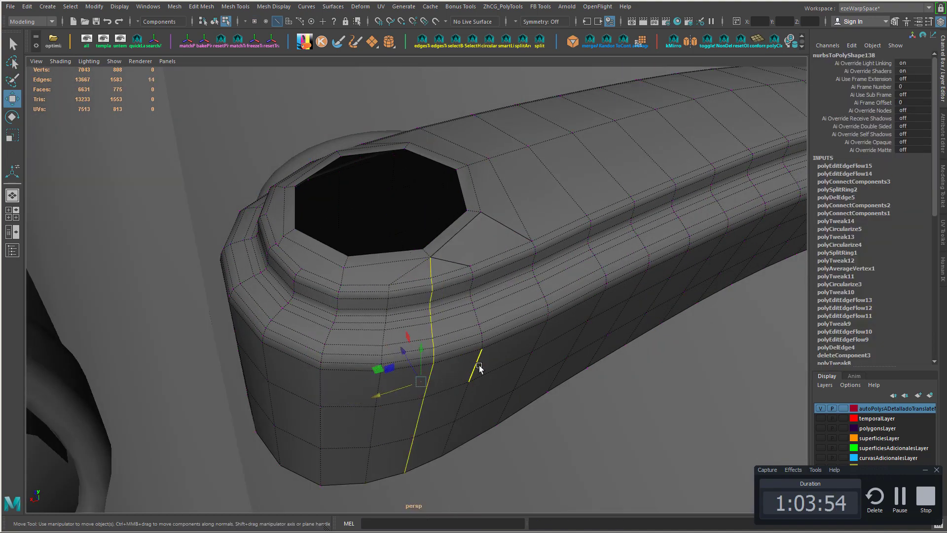
- Delete the redundant diagonal edge beside the connected loop and apply Edit Edge Flow to the adjacent wall loop
left_click_drag(479, 368, 402, 279, "alt")
right_click_drag(442, 284, 417, 311, "shift")
left_click_drag(417, 313, 420, 280, "alt")
double_click(449, 370)
key("g")
- Delete the redundant edges between the outer ring and the rim on the opposite side of the hole
left_click_drag(434, 338, 399, 392, "alt")
key("Delete")
key("Delete")
- Connect the outer-ring vertices to the nearby rim vertices on the opposite side of the hole
key("F9")
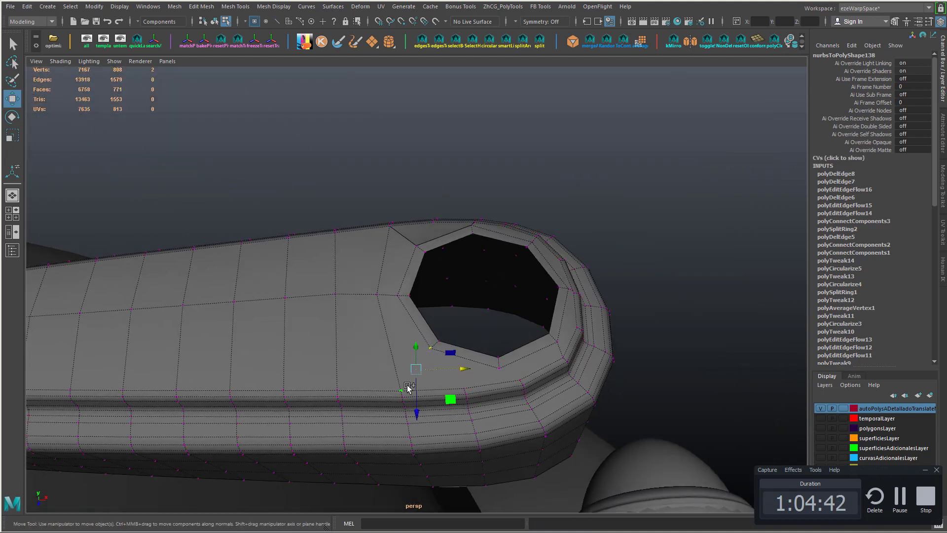
right_click_drag(407, 387, 393, 422, "shift")
left_click_drag(393, 423, 476, 367, "alt")
left_click(476, 368)
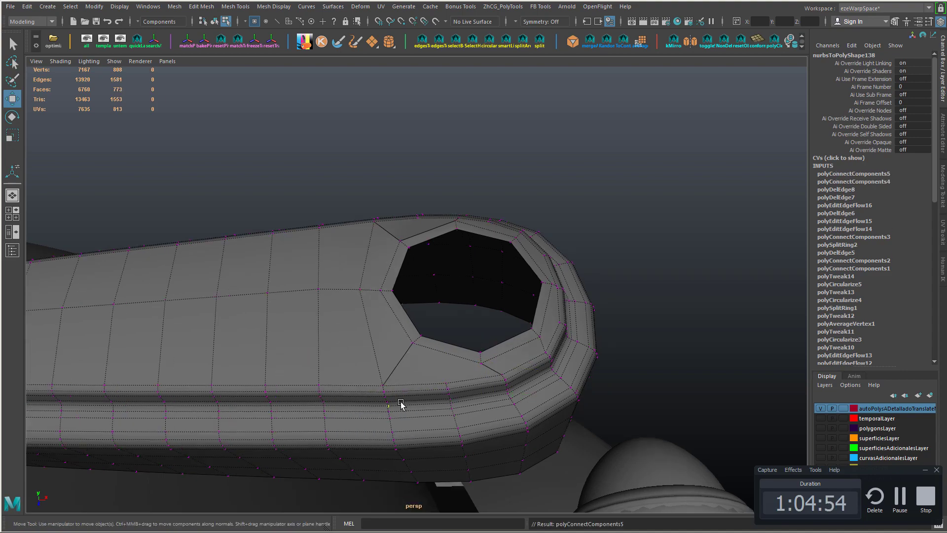
- Split the edge ring on the opposite side to add another loop down the rim and wall
left_click_drag(400, 403, 494, 411, "alt")
right_click_drag(484, 238, 483, 212)
left_click(486, 415)
right_click_drag(486, 415, 446, 442, "ctrl")
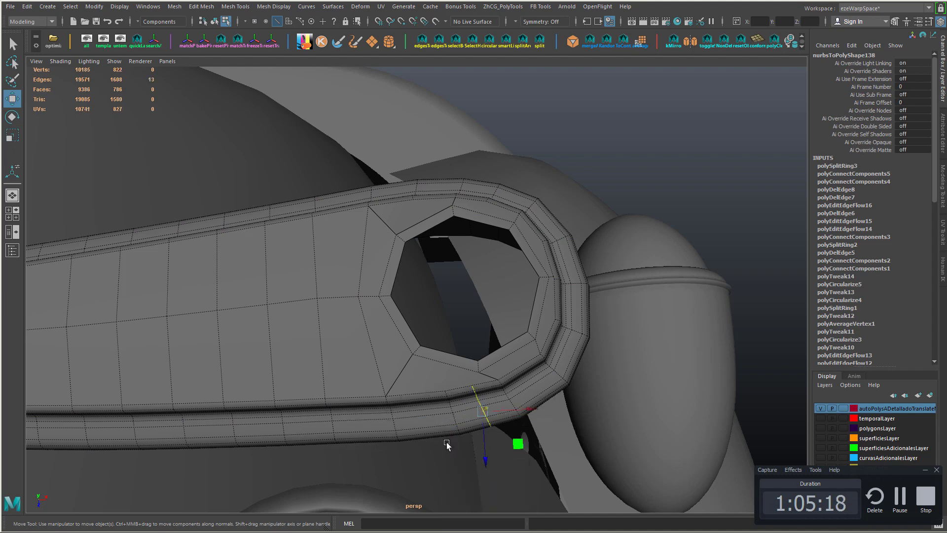
- Select the added loop with its two neighbouring wall loops and smooth all three with Edit Edge Flow
left_click_drag(446, 442, 484, 398, "alt")
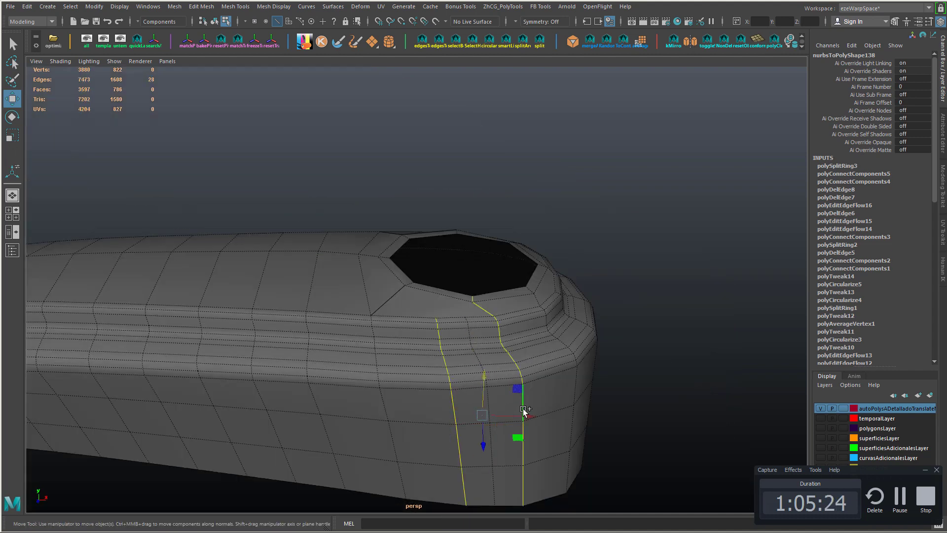
double_click(494, 444, "shift")
key("g")
left_click_drag(493, 444, 488, 422, "alt")
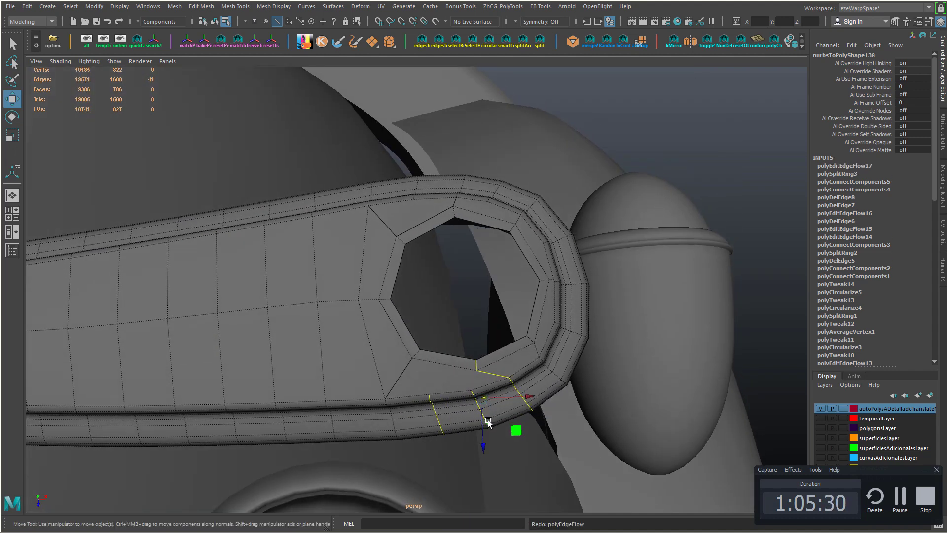
- Delete the misplaced edge between the outer ring and the rim beside the hole and connect the correct pair of vertices
key("shift+z")
right_click_drag(569, 379, 503, 397, "alt")
left_click_drag(502, 397, 419, 388, "alt")
right_click_drag(419, 388, 393, 342, "alt")
left_click(442, 371)
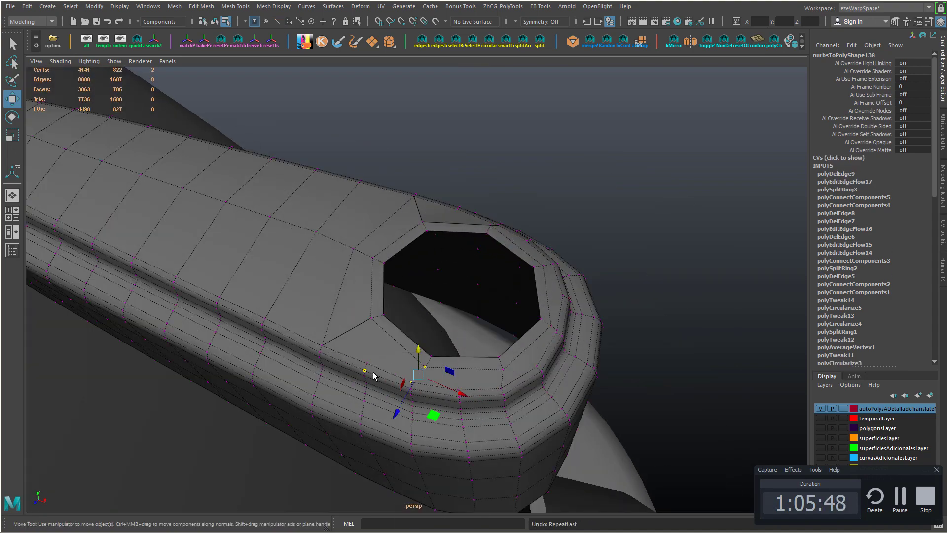
left_click_drag(387, 378, 457, 363, "alt")
- Move the extra vertex at the rounded end onto its neighbour on the rim and merge the two
left_click(457, 361)
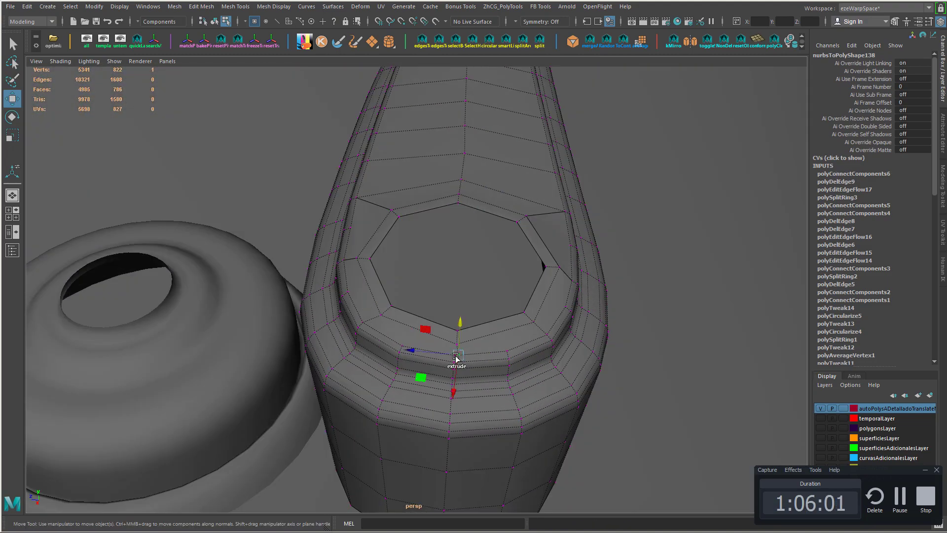
right_click_drag(457, 362, 530, 419, "alt")
left_click_drag(530, 434, 527, 412, "alt")
right_click_drag(526, 412, 495, 410, "alt")
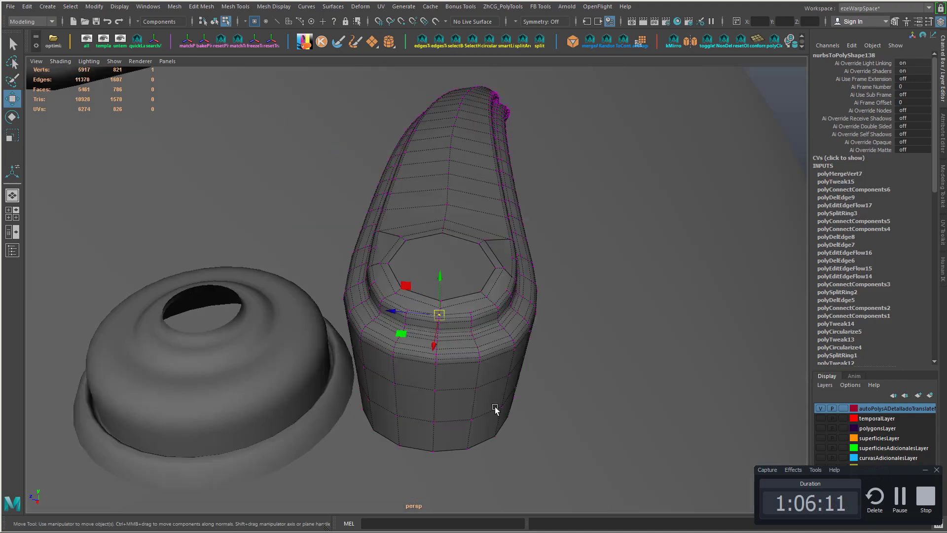
- Smooth the first wall loops beside the hole with Edit Edge Flow
left_click_drag(494, 410, 403, 375, "alt")
right_click_drag(403, 374, 397, 251)
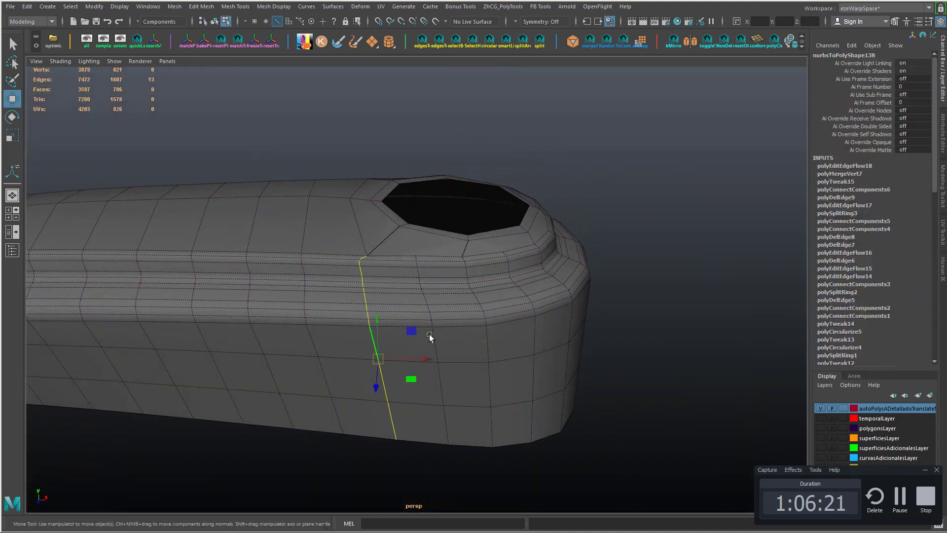
left_click_drag(535, 343, 486, 428, "alt")
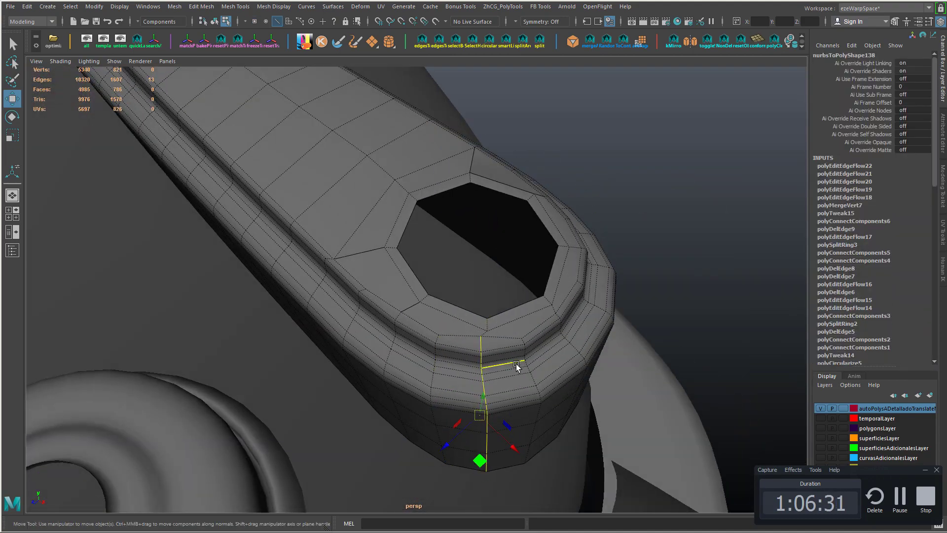
- Smooth the wall loops around the rounded end, one after another, up to the opposite side with Edit Edge Flow
left_click_drag(516, 363, 553, 409, "alt")
key("g")
right_click_drag(552, 410, 520, 418, "alt")
double_click(449, 420)
key("g")
left_click_drag(520, 418, 439, 444, "alt")
right_click_drag(439, 444, 467, 439, "alt")
key("g")
left_click_drag(467, 439, 458, 385, "alt")
double_click(432, 422)
key("g")
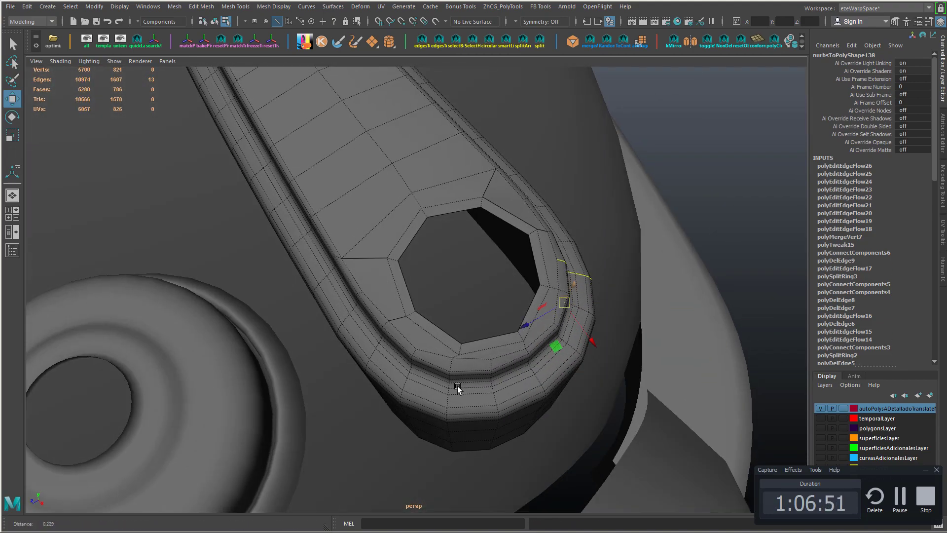
- Circularize the inner and outer edge rings of the hole
right_click_drag(457, 386, 488, 375, "alt")
double_click(437, 354)
key("g")
double_click(427, 364)
key("g")
- Select the curved run of ledge edges around the rounded end
right_click_drag(428, 365, 423, 362, "alt")
left_click_drag(422, 362, 364, 295, "alt")
double_click(363, 322, "shift")
left_click_drag(364, 295, 403, 407, "alt")
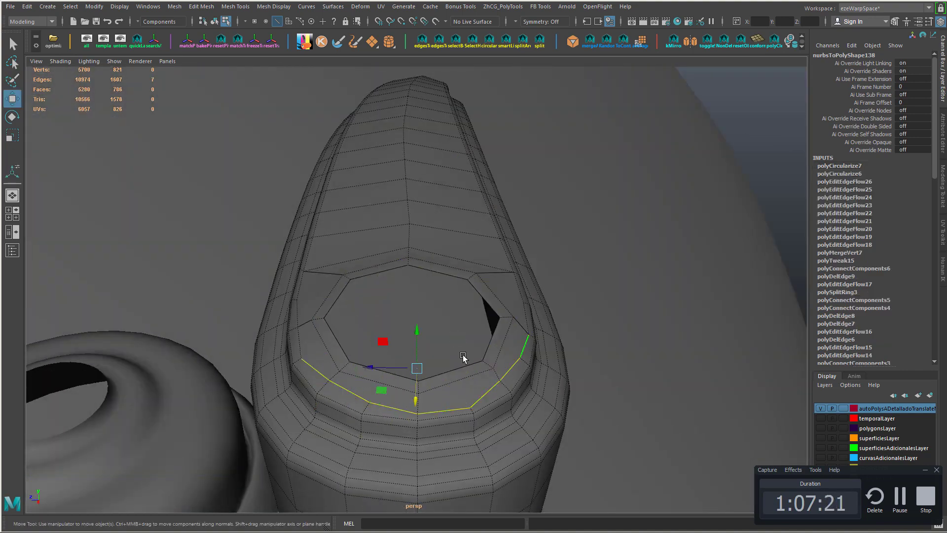
key("shift+z")
left_click_drag(305, 350, 335, 347, "alt")
left_click_drag(464, 407, 313, 416, "alt")
key("z")
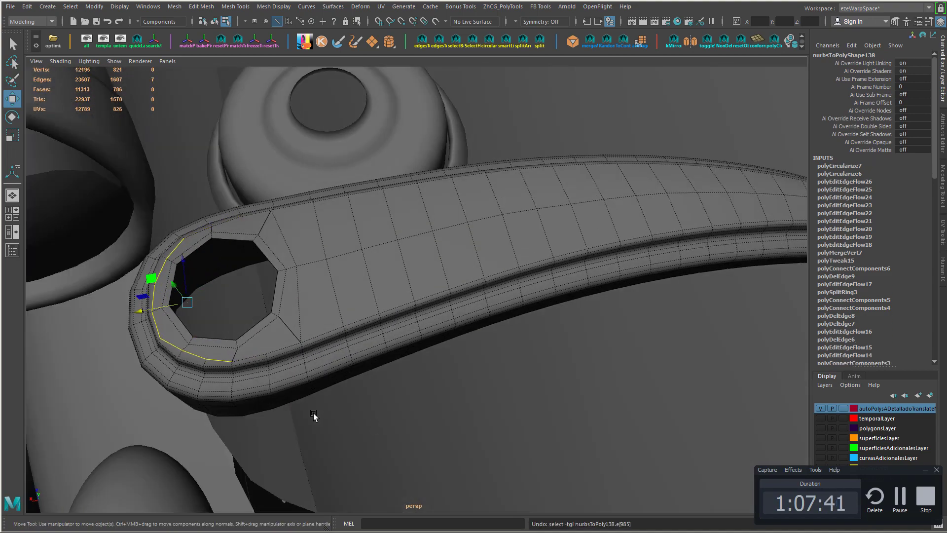
- Slide the ledge vertex beside the hole along its edge to even out the spacing
left_click_drag(244, 390, 291, 382, "alt")
key("F9")
left_click(243, 393)
key("f")
left_click_drag(365, 380, 380, 340, "alt")
left_click_drag(434, 256, 341, 276, "ctrl+shift")
- Delete the surplus edge loop down the rim and wall on one side of the hole and smooth its neighbouring loops
right_click_drag(317, 239, 320, 212)
left_click_drag(321, 213, 340, 315, "alt")
double_click(347, 348)
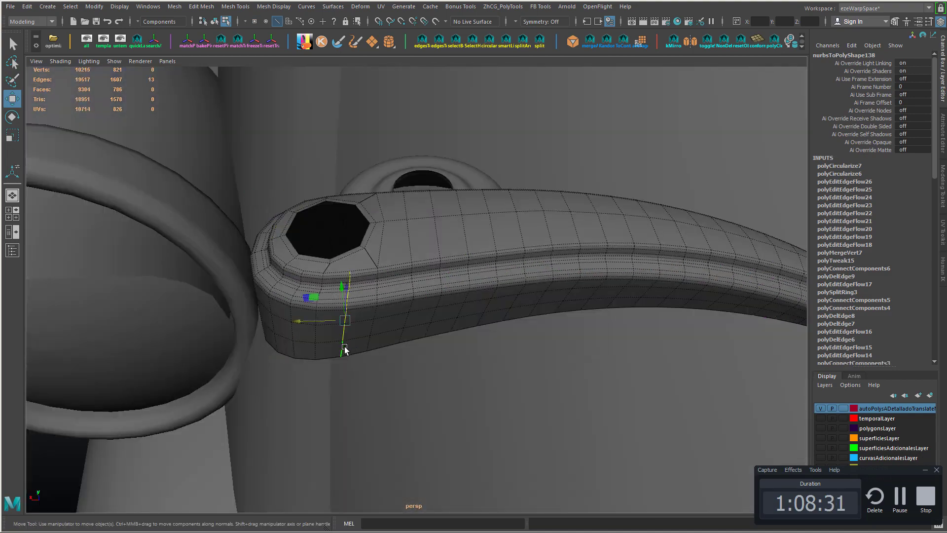
left_click_drag(347, 349, 317, 337, "alt")
key("ctrl+Delete")
key("ctrl+z")
double_click(317, 336)
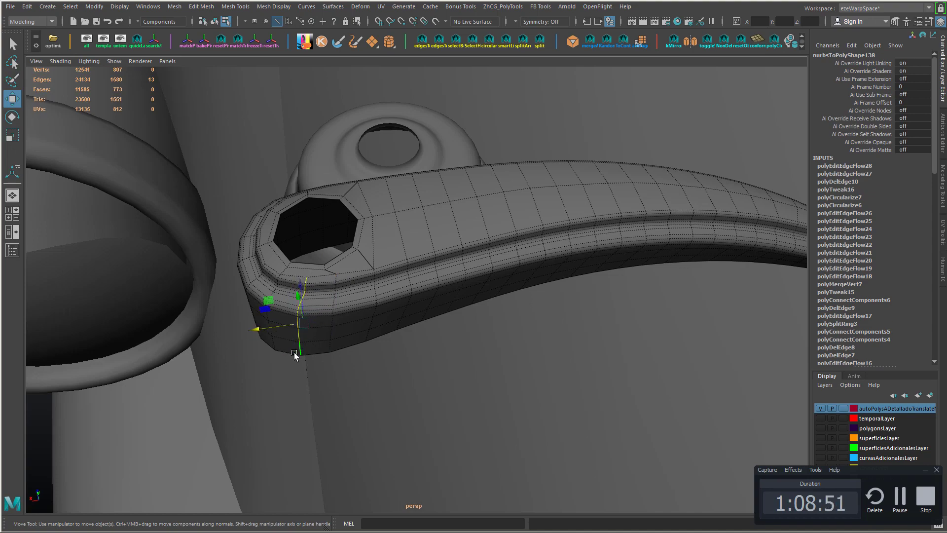
- Delete the matching surplus loop on the opposite side of the hole and smooth the adjacent wall loop
left_click_drag(352, 294, 282, 217, "alt")
left_click(285, 158)
right_click_drag(287, 159, 264, 178, "ctrl")
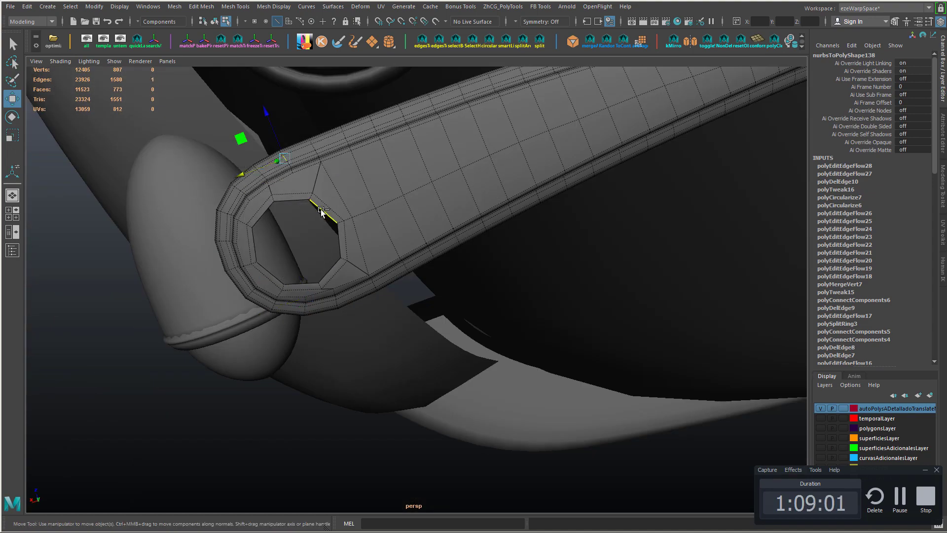
left_click_drag(321, 209, 330, 188, "alt")
left_click(329, 188)
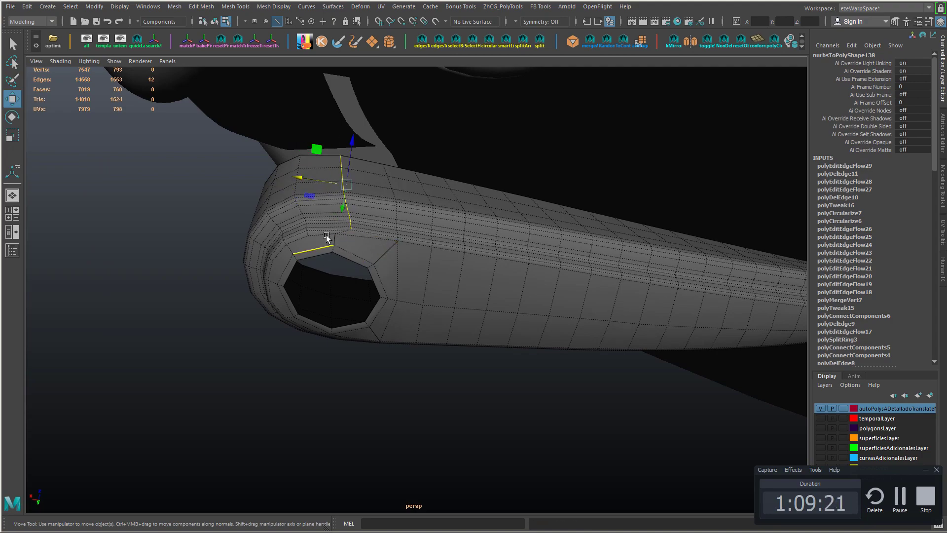
- Even out the remaining rim and wall loops across the rounded end with Edit Edge Flow
left_click_drag(282, 276, 433, 345, "alt")
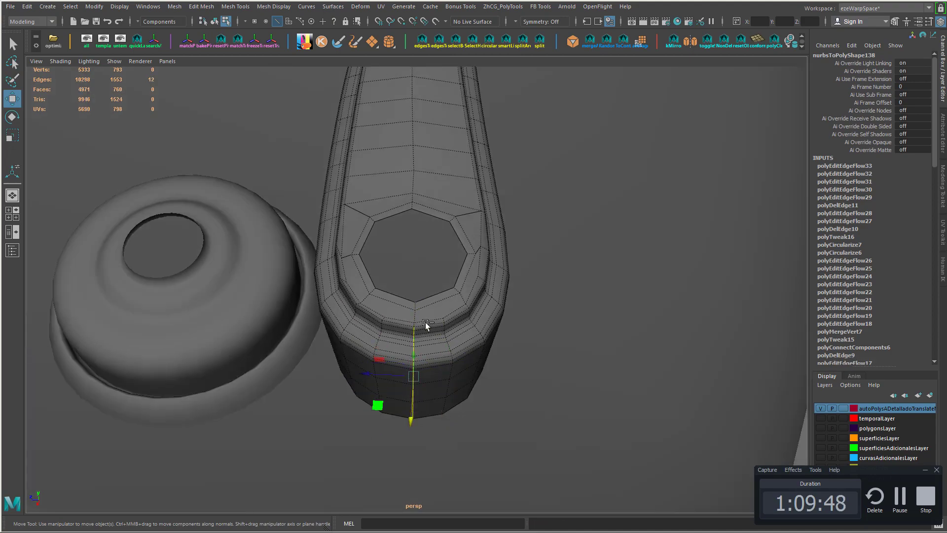
left_click_drag(425, 321, 316, 266, "alt")
key("F9")
right_click_drag(305, 238, 306, 212)
double_click(348, 323)
left_click_drag(348, 323, 380, 367, "alt")
- Rotate the edge beside the hole and smooth the nearby wall loops with Edit Edge Flow
key("e")
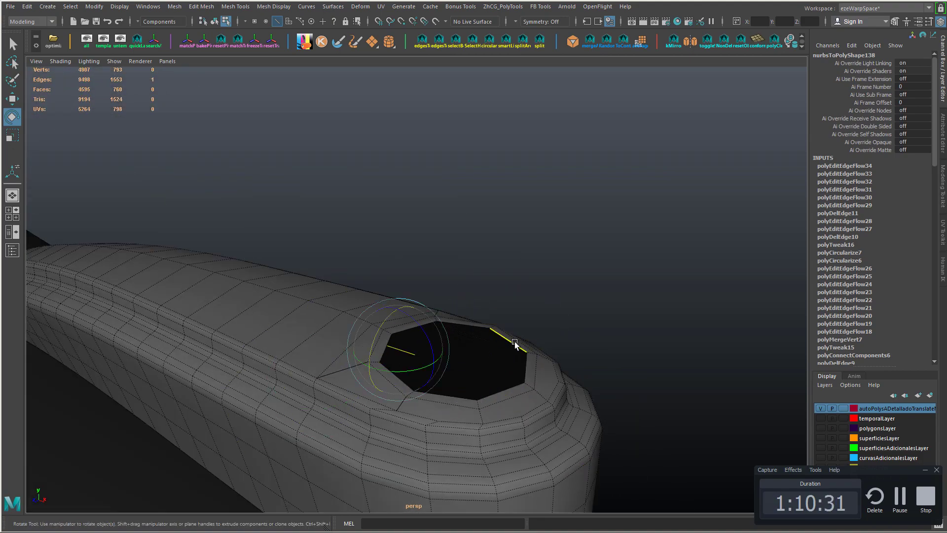
left_click_drag(515, 341, 406, 403, "alt")
double_click(456, 389)
double_click(406, 403, "shift")
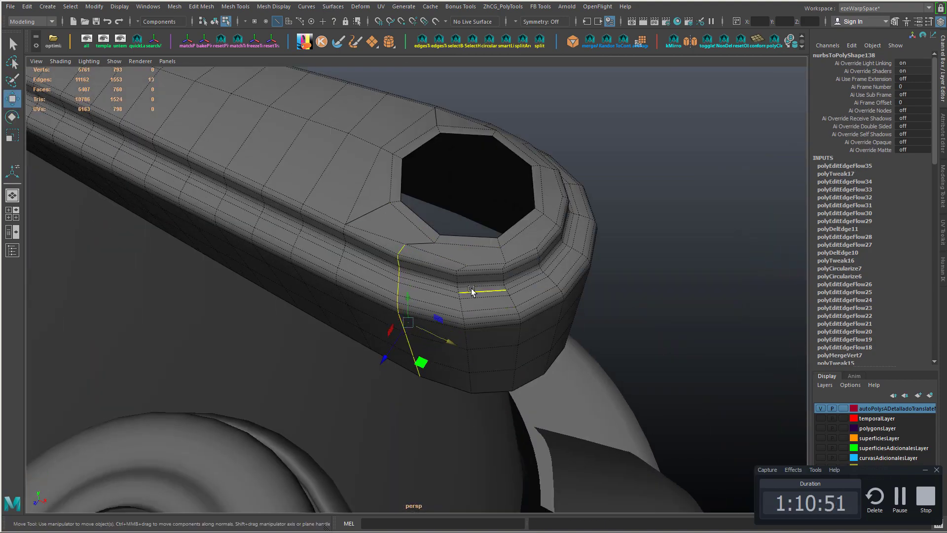
double_click(469, 362)
key("g")
- Slide the ledge vertices on both sides of the hole along their edges to even the spacing
left_click_drag(511, 368, 363, 338, "alt")
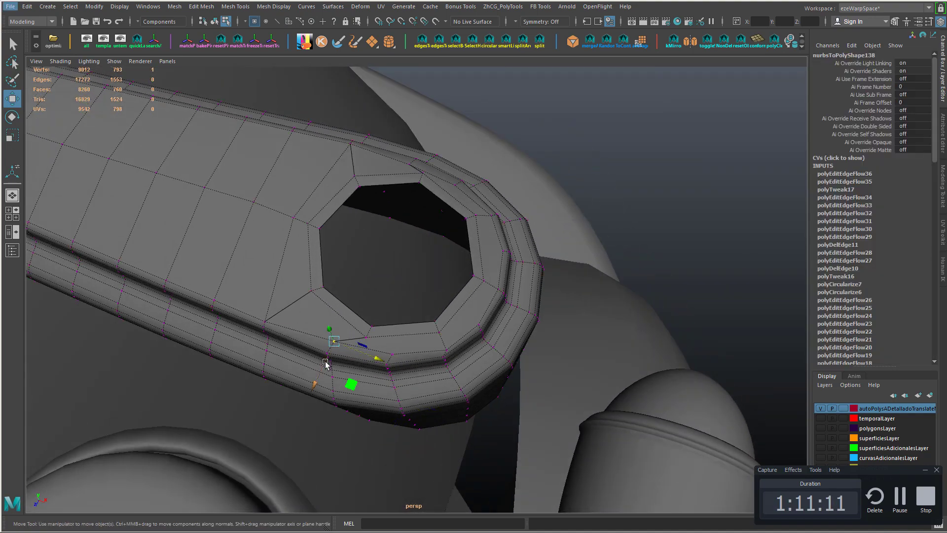
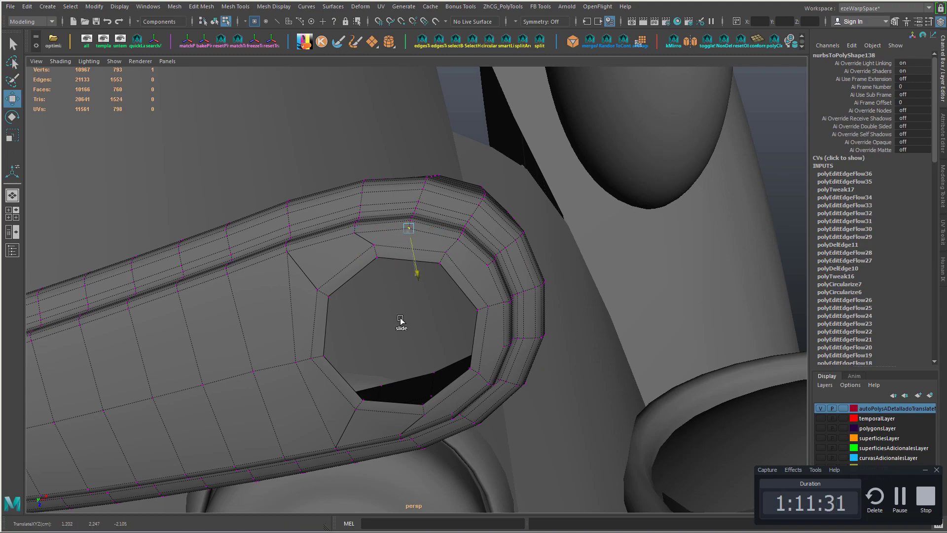
left_click_drag(400, 320, 408, 301, "alt")
left_click(413, 273)
left_click_drag(368, 274, 472, 244, "ctrl+shift")
scroll(451, 307, "down", 8)
scroll(472, 244, "up", 7)
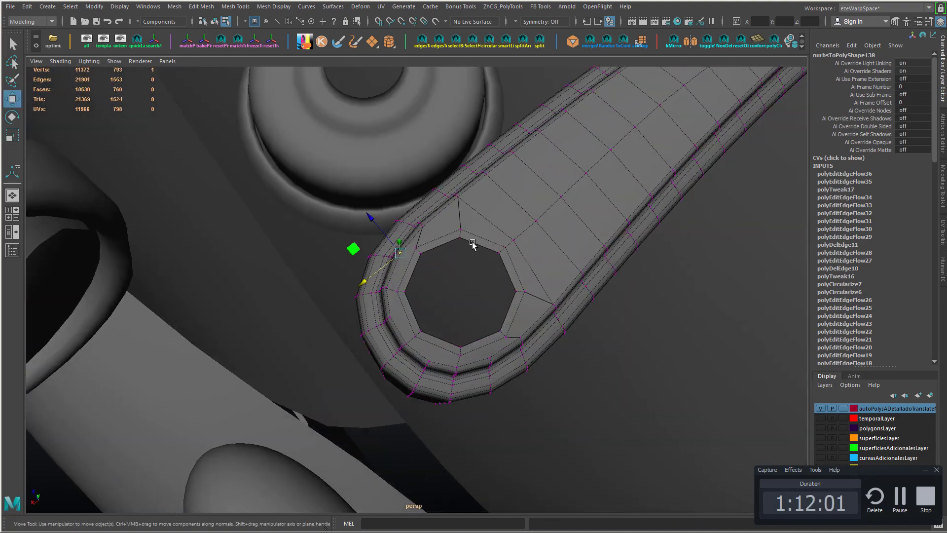
- Select the ring of faces around the hole
right_click_drag(473, 236, 472, 210)
right_click_drag(477, 239, 478, 267)
left_click(483, 241)
double_click(510, 272, "shift")
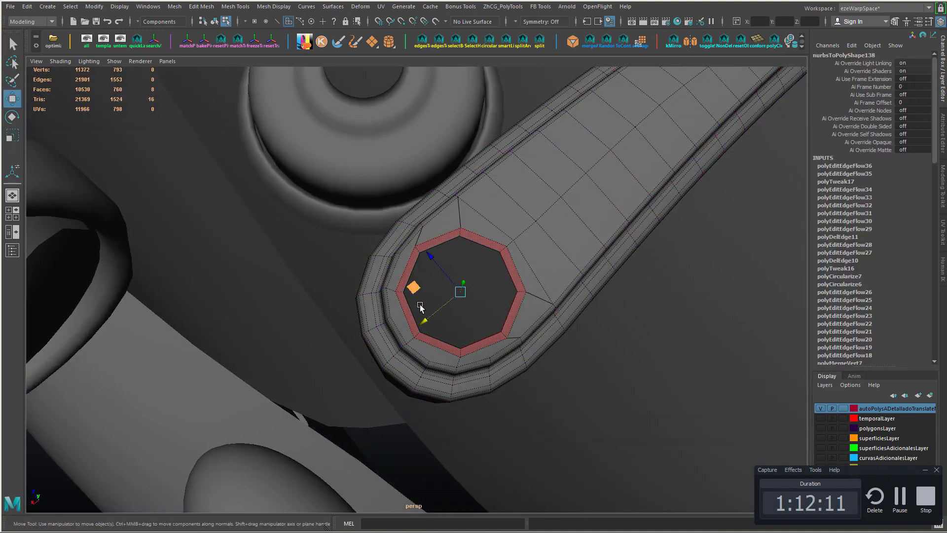
- Delete the redundant edges joining the outer ring to the rim beside the hole
left_click_drag(522, 283, 447, 290, "alt")
right_click_drag(509, 269, 509, 240)
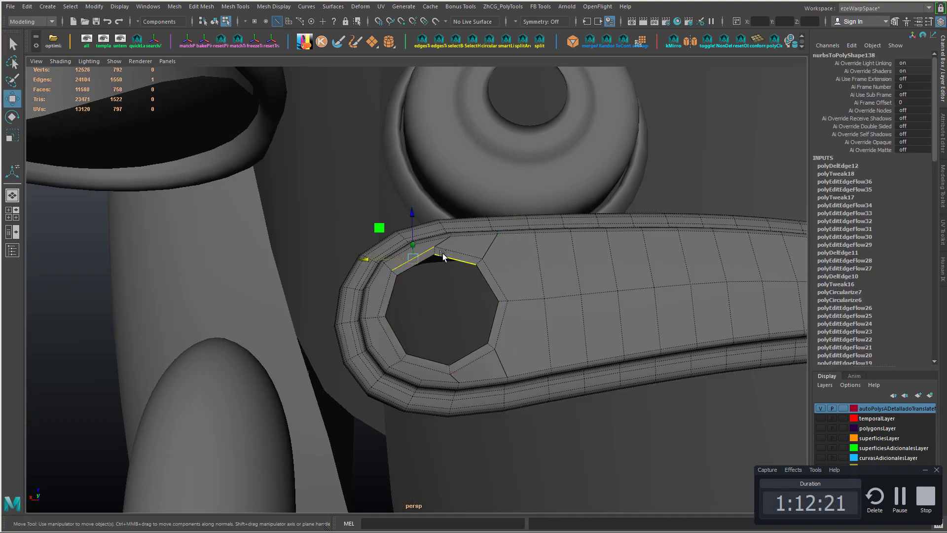
left_click_drag(426, 311, 403, 254, "alt")
key("w")
- Split the edge ring beside the hole to add a loop down the rim and wall, and smooth the surrounding loops
scroll(403, 254, "up", 2)
right_click_drag(425, 232, 472, 281, "ctrl")
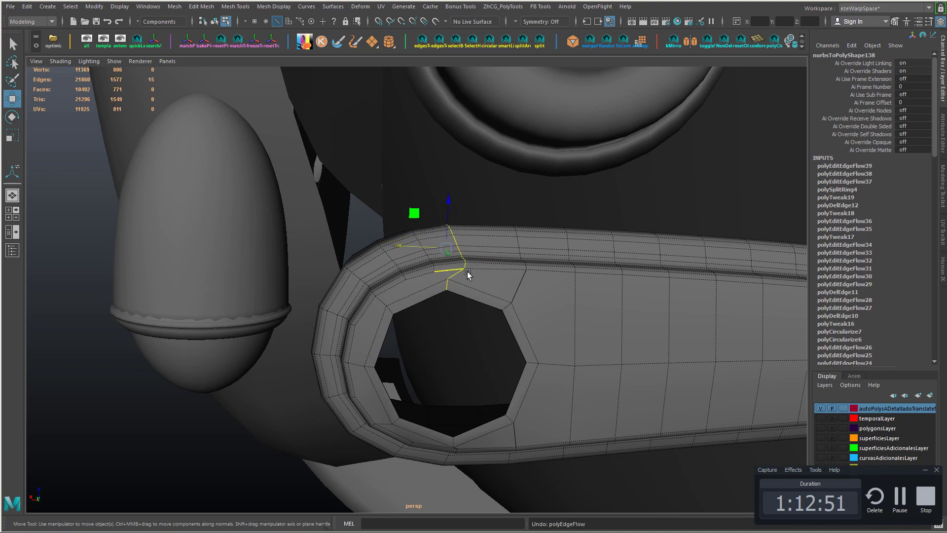
left_click_drag(484, 295, 256, 265, "alt")
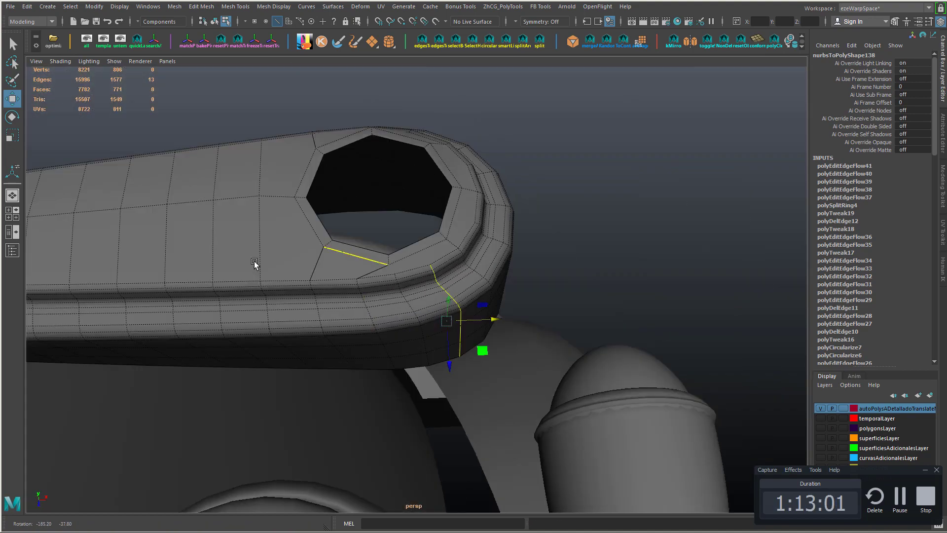
- Connect the outer-ring vertex to the rim vertex beside the hole and delete the redundant neighbouring edge
scroll(256, 264, "up", 2)
right_click_drag(346, 266, 301, 266)
left_click(376, 253)
left_click_drag(399, 275, 383, 269, "alt")
right_click_drag(382, 269, 383, 231)
left_click(360, 268)
right_click_drag(365, 268, 415, 268, "shift")
left_click_drag(415, 268, 385, 198, "alt")
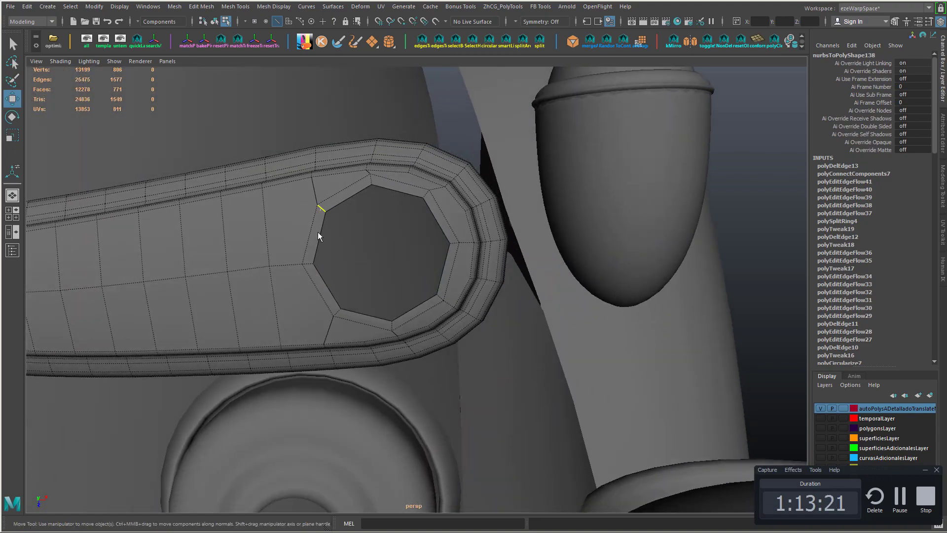
- Adjust the edge at the foot of the ledge beside the hole and smooth its wall loop with Edit Edge Flow
left_click_drag(385, 301, 419, 285, "alt")
key("F10")
left_click(390, 424)
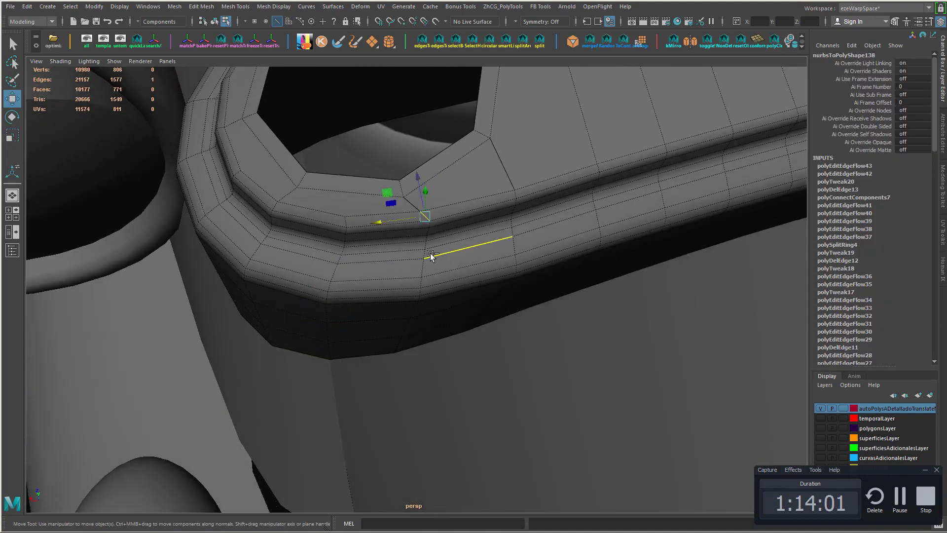
left_click_drag(433, 236, 430, 166, "alt")
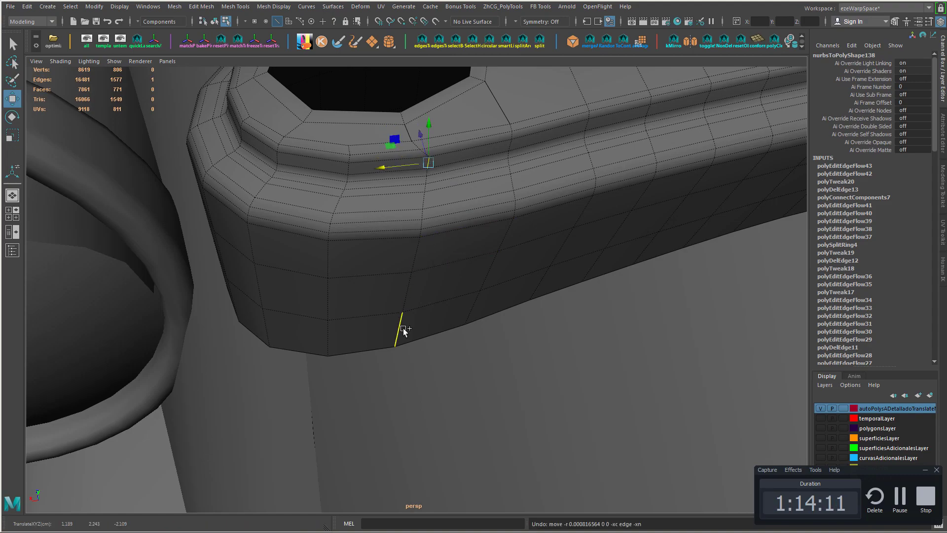
mouse_move(442, 314)
left_mouse_down("alt")
mouse_move(484, 251)
mouse_move(526, 250)
mouse_move(430, 156)
mouse_move(465, 256)
mouse_move(508, 290)
mouse_move(465, 274)
mouse_move(537, 328)
left_mouse_up("alt")
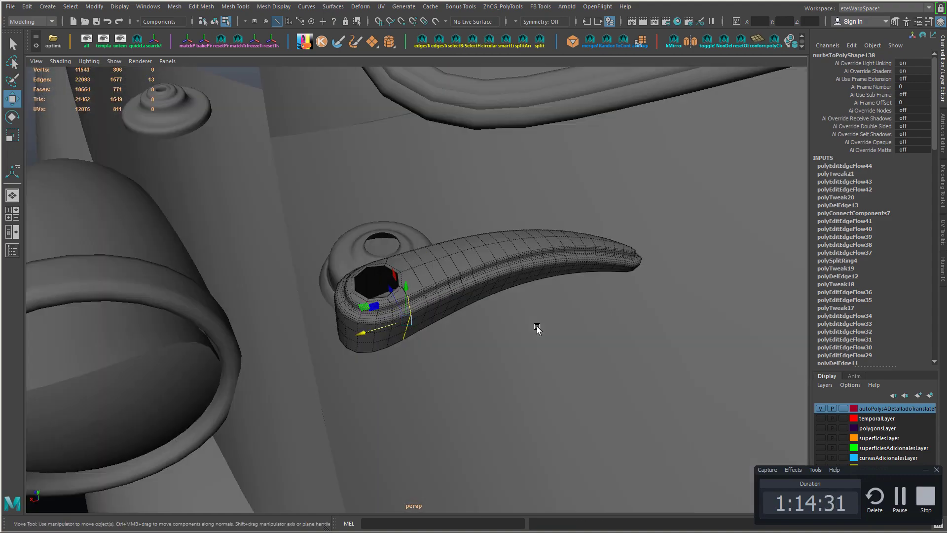
- Return to object mode, hide everything except the tapered mesh and delete its construction history
mouse_move(490, 239)
right_mouse_down()
mouse_move(497, 258)
mouse_move(538, 224)
right_mouse_up()
key("alt+h")
key("f")
left_click_drag(414, 281, 429, 384, "alt")
left_click(473, 360)
left_click(428, 291)
- Preview the tapered mesh smoothed and examine the surface around the hole
key("3")
left_click(440, 340)
mouse_move(401, 325)
left_mouse_down("alt")
mouse_move(338, 345)
mouse_move(541, 401)
mouse_move(395, 328)
left_mouse_up("alt")
left_click(454, 283)
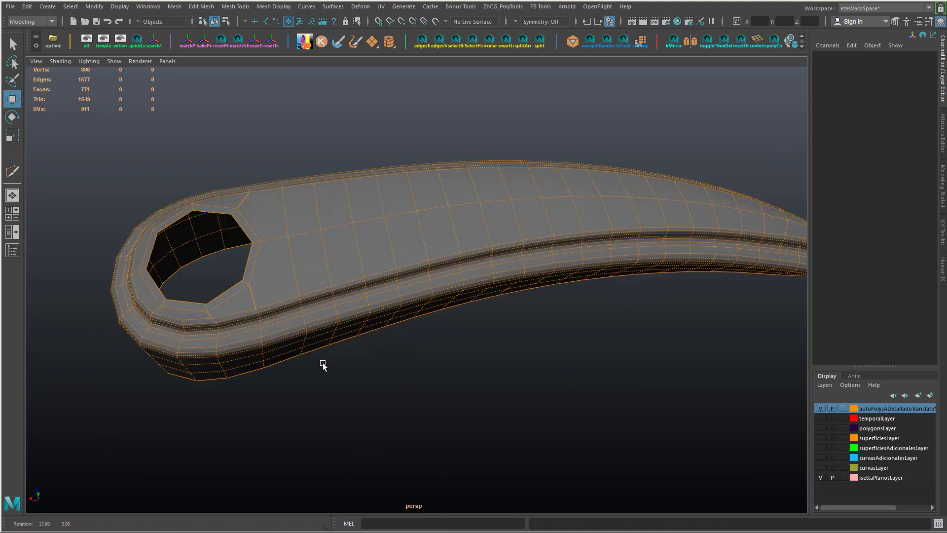
- Try to connect the two rim vertices beside the hole through the first centreline vertex
left_click_drag(322, 364, 345, 396, "alt")
right_click_drag(374, 283, 315, 241)
left_click(336, 228)
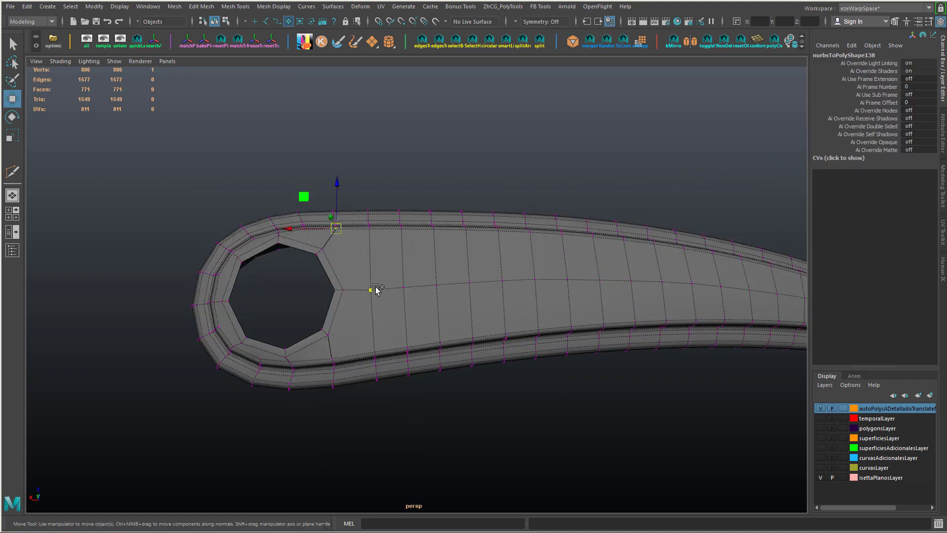
left_click(371, 289, "shift")
left_click(332, 358, "shift")
right_click_drag(366, 326, 365, 383, "shift")
key("ctrl+z")
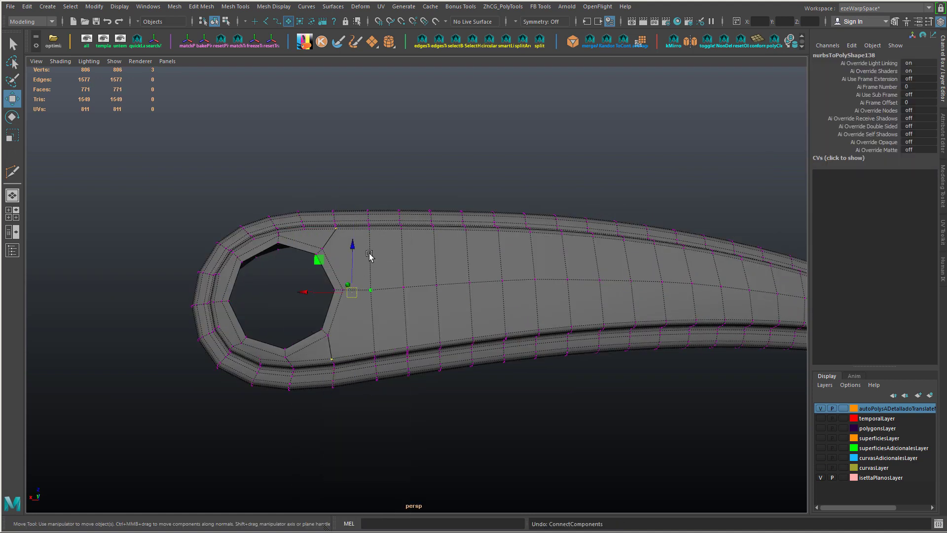
right_click_drag(369, 255, 344, 240)
key("ctrl+z")
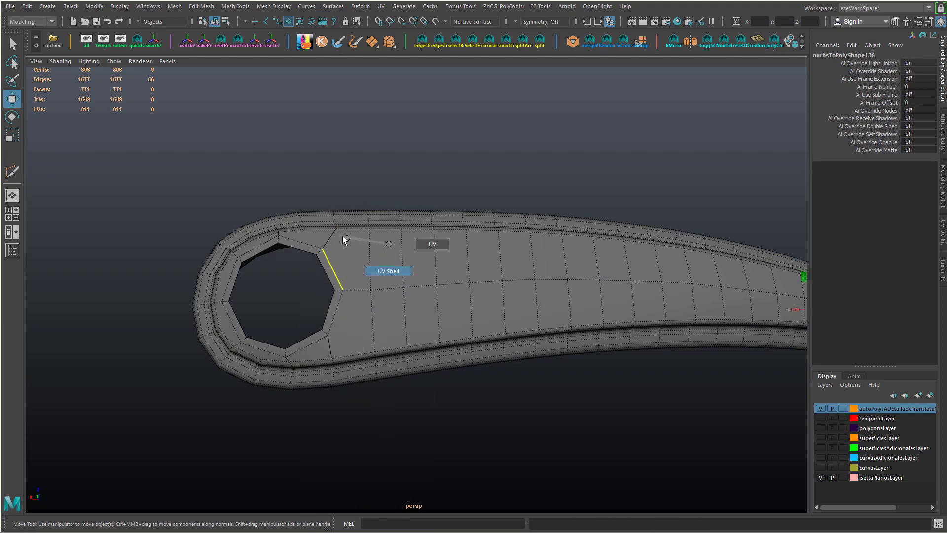
- Connect the two rim vertices through the middle of the centreline edge next to the hole
left_click(338, 231)
key("g")
left_click_drag(442, 291, 367, 256, "alt")
- Select the first cross loop past the hole with its neighbouring wall loops and smooth them with Edit Edge Flow
double_click(374, 266)
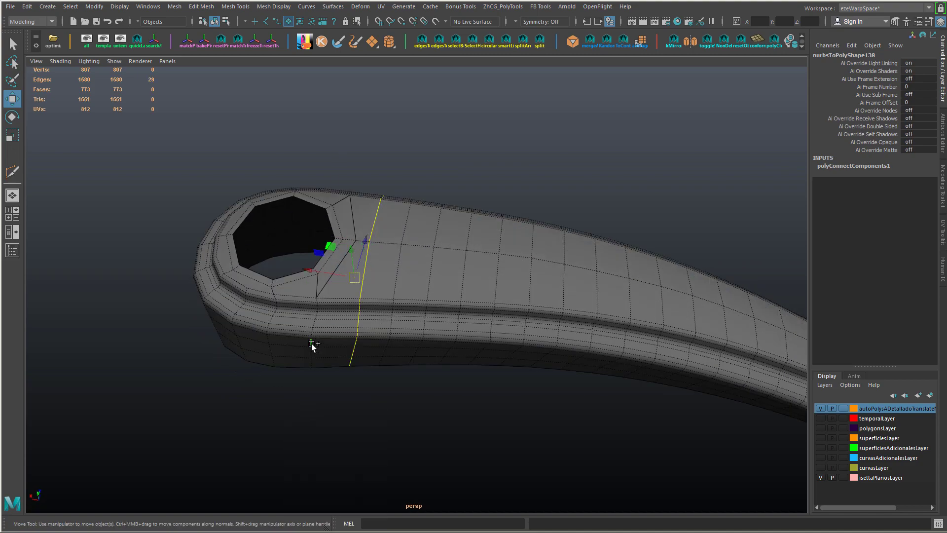
double_click(313, 343, "shift")
left_click_drag(316, 340, 336, 394, "alt")
double_click(338, 246, "shift")
left_click_drag(360, 296, 372, 268, "alt")
key("g")
- Select several pairs of inner and outer ring edges around the hole
left_click_drag(407, 316, 407, 252, "alt")
left_click_drag(407, 251, 402, 306, "alt")
left_click_drag(332, 306, 318, 283, "shift")
middle_click_drag(305, 395, 398, 288, "alt")
left_click_drag(436, 234, 454, 249, "alt")
left_click_drag(454, 249, 474, 272)
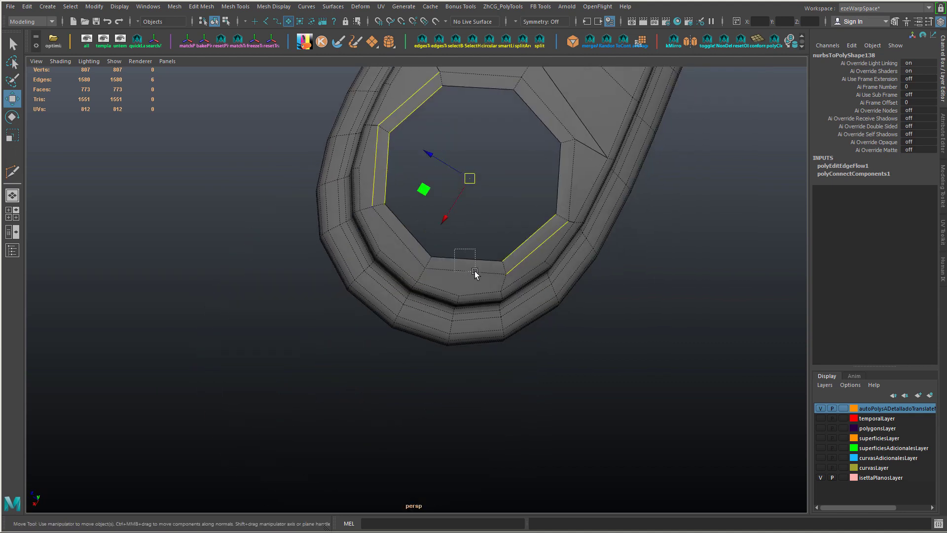
- Connect the pair of inner and outer ring edges beside the hole's arm side with one segment
scroll(416, 243, "down", 3)
mouse_move(510, 244)
left_mouse_down("alt")
mouse_move(484, 246)
mouse_move(499, 230)
left_mouse_up("alt")
middle_click_drag(501, 222, 497, 258, "alt")
left_click_drag(497, 257, 494, 270, "alt")
left_click_drag(438, 238, 424, 215)
key("g")
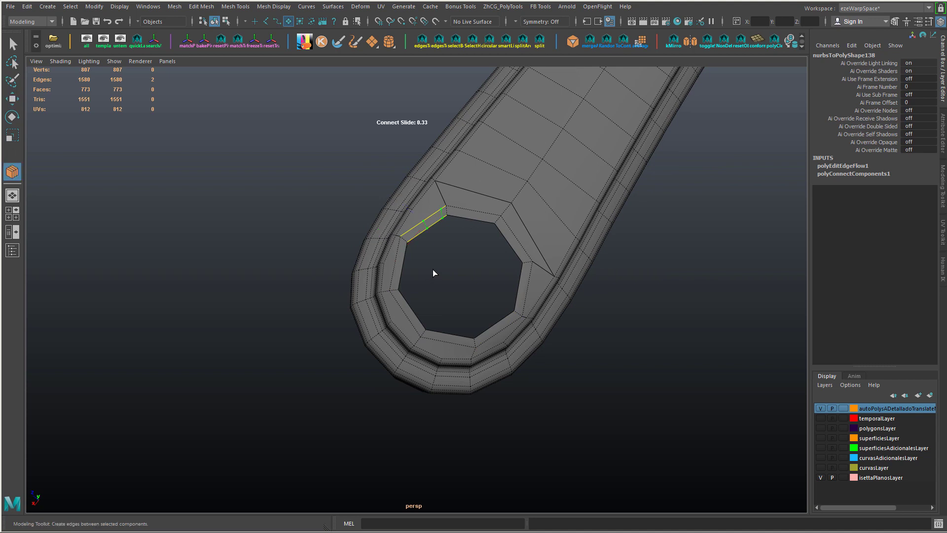
left_click_drag(433, 317, 434, 286, "alt")
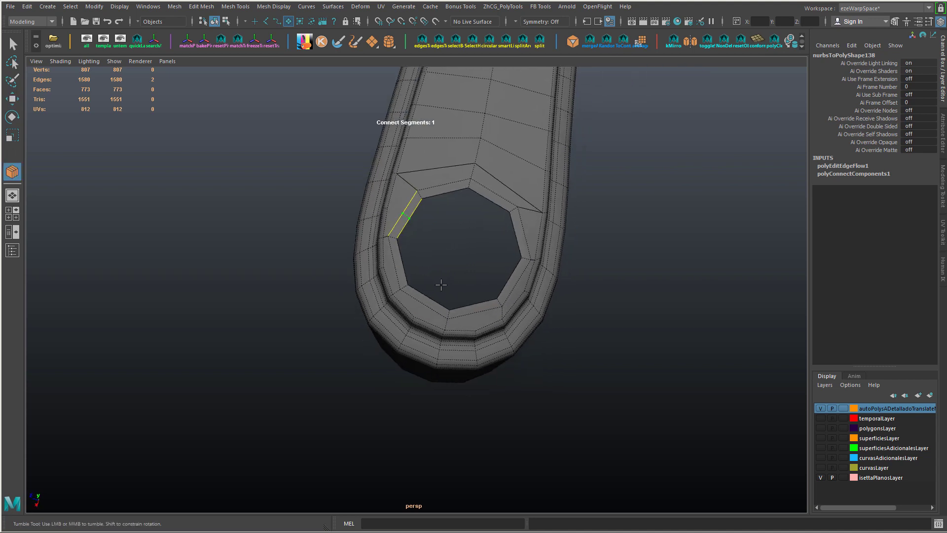
key("w")
- Split four more inner and outer ring edge pairs around the hole with one-segment connections, undoing the one that spreads beyond the ring
key("g")
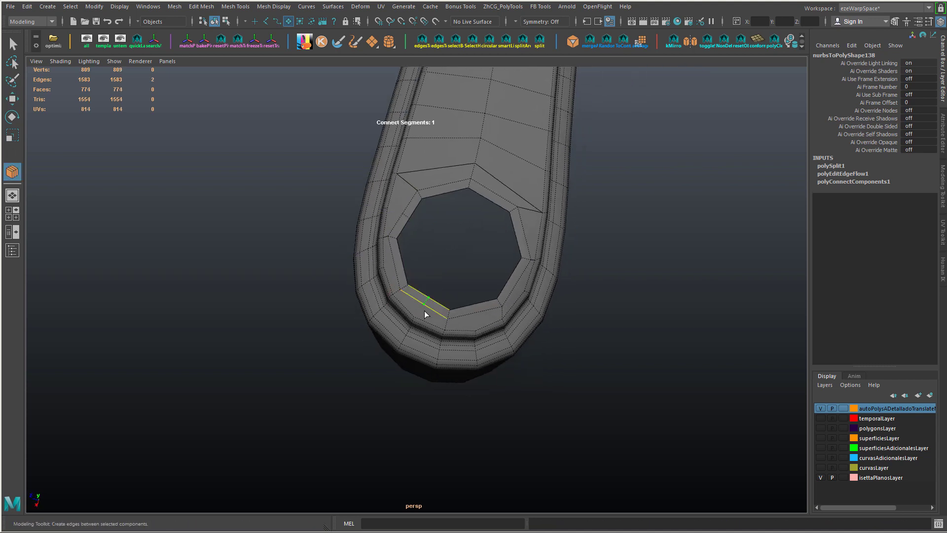
left_click(424, 311)
key("w")
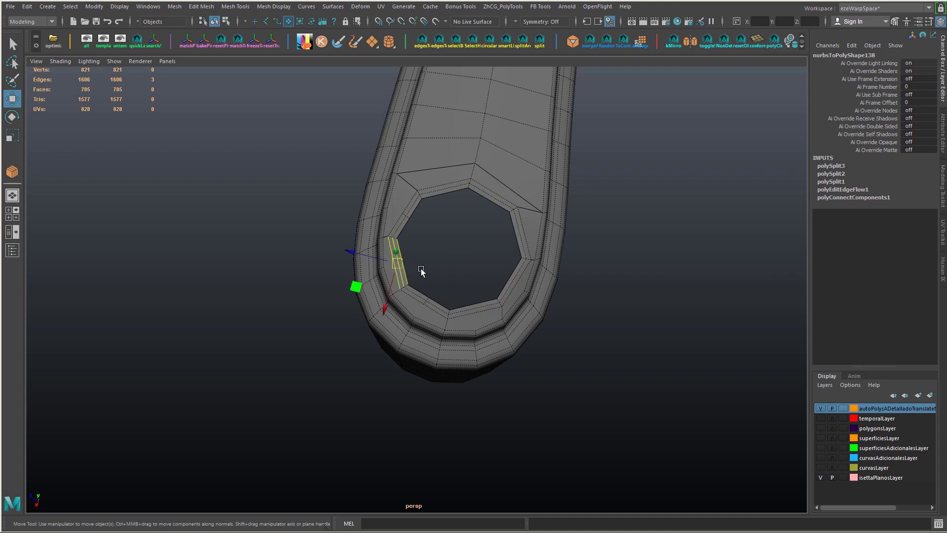
key("ctrl+z")
left_click_drag(468, 294, 481, 314)
key("g")
key("w")
left_click_drag(499, 275, 514, 286)
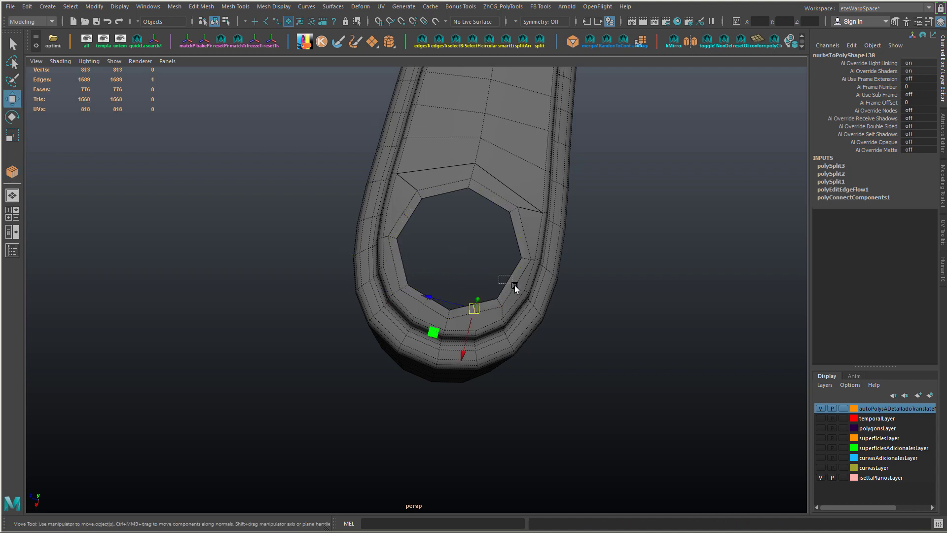
key("w")
left_click_drag(416, 256, 446, 280)
key("g")
key("w")
- Circularize the hole's inner edge loop and nudge it slightly along the arm
scroll(379, 275, "up", 5)
left_click_drag(388, 278, 548, 274, "alt")
middle_click_drag(429, 262, 514, 354, "alt")
right_click_drag(380, 238, 380, 212)
double_click(379, 280)
scroll(430, 263, "down", 4)
key("shift+c")
key("w")
left_click_drag(526, 238, 505, 231)
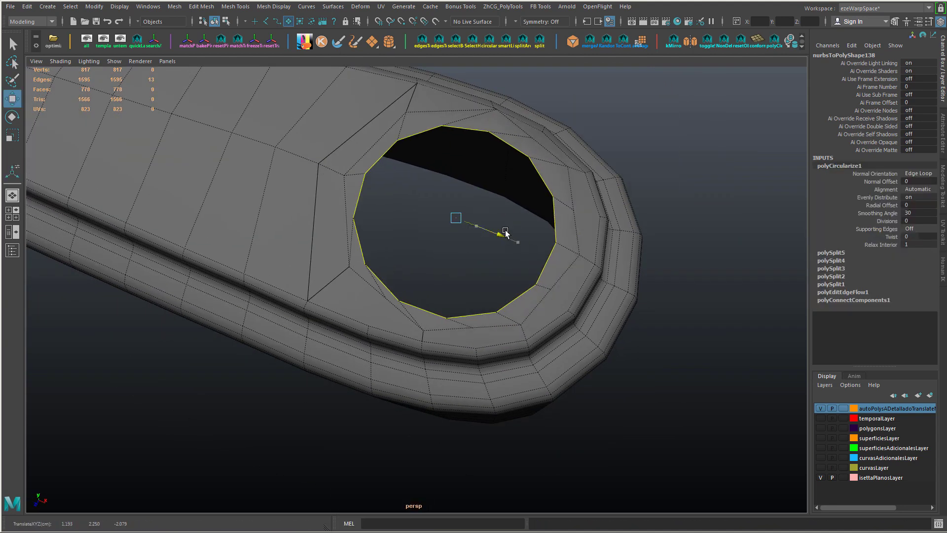
- Try a twist of -12.6 on the circularized inner loop and undo it
left_click(886, 239)
middle_click_drag(685, 232, 600, 232)
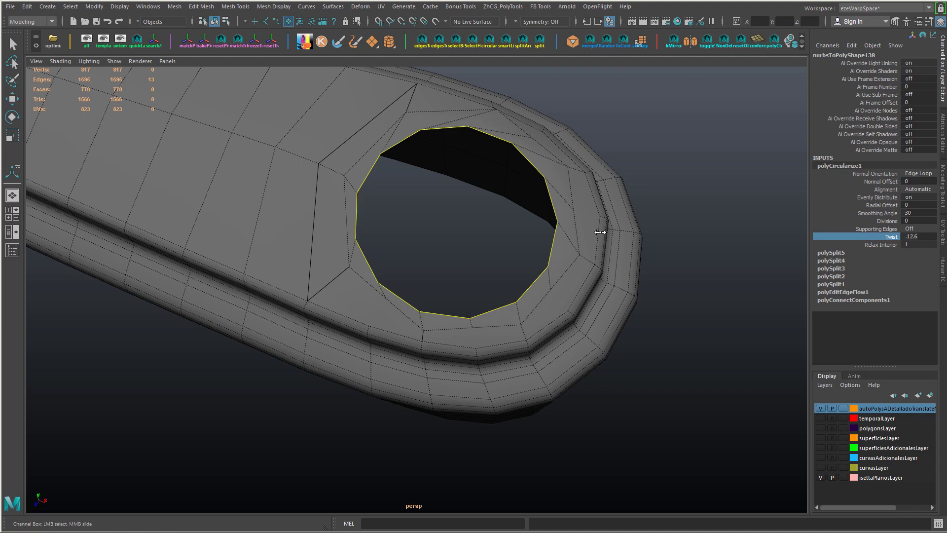
key("ctrl+z")
- Select the complete outer ring loop around the hole, removing the stray inner, cross and wall edges from the selection
scroll(517, 249, "down", 4)
left_click_drag(511, 251, 552, 270, "alt")
left_click(410, 310)
double_click(380, 282, "shift")
key("ctrl+greater")
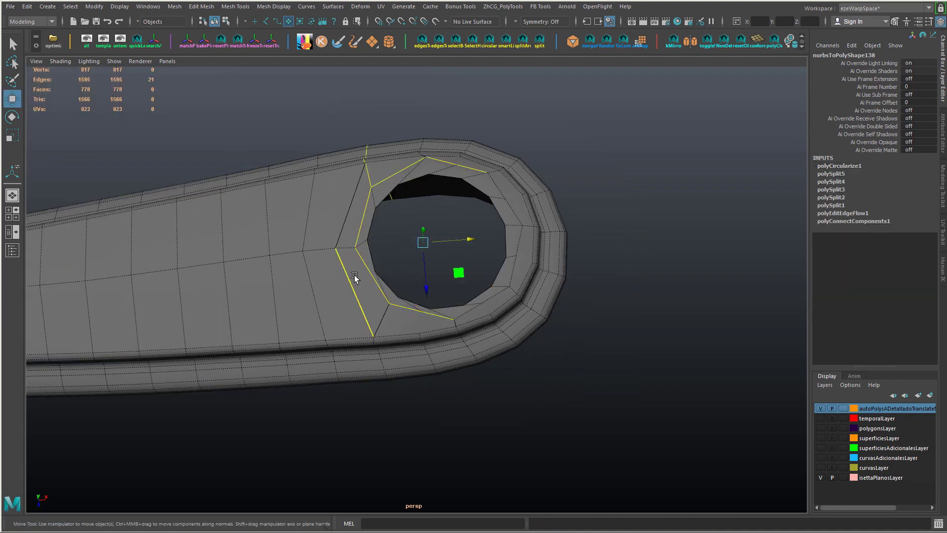
left_click_drag(328, 218, 497, 221, "alt")
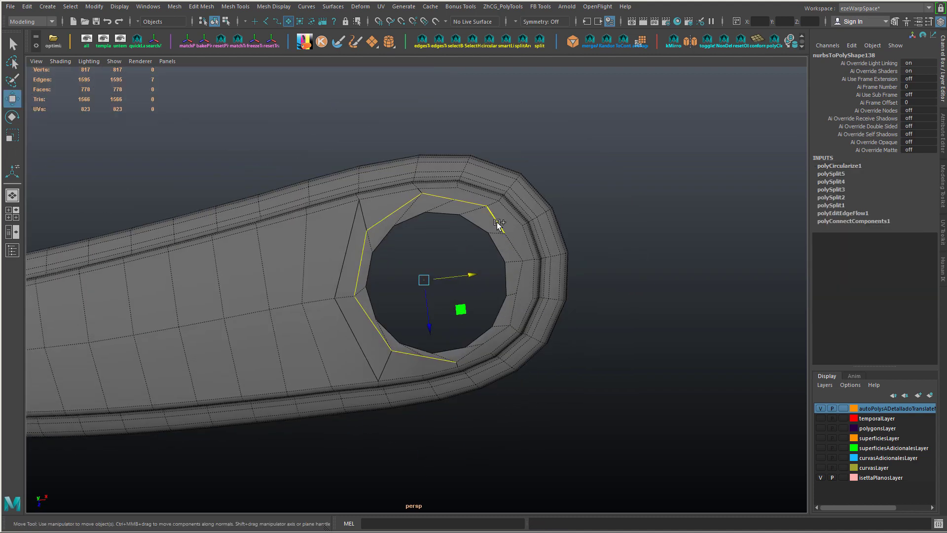
double_click(518, 266, "shift")
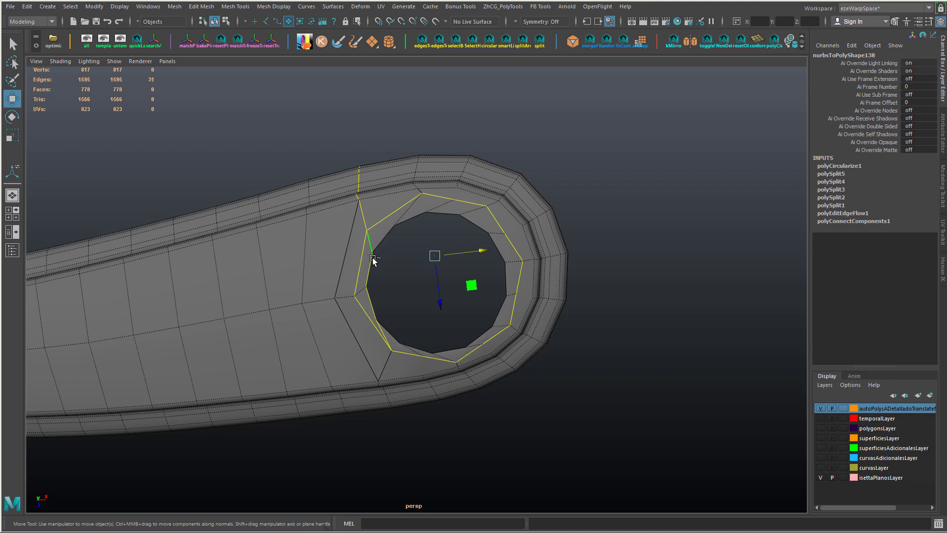
double_click(358, 177, "ctrl")
left_click_drag(357, 177, 352, 129, "alt")
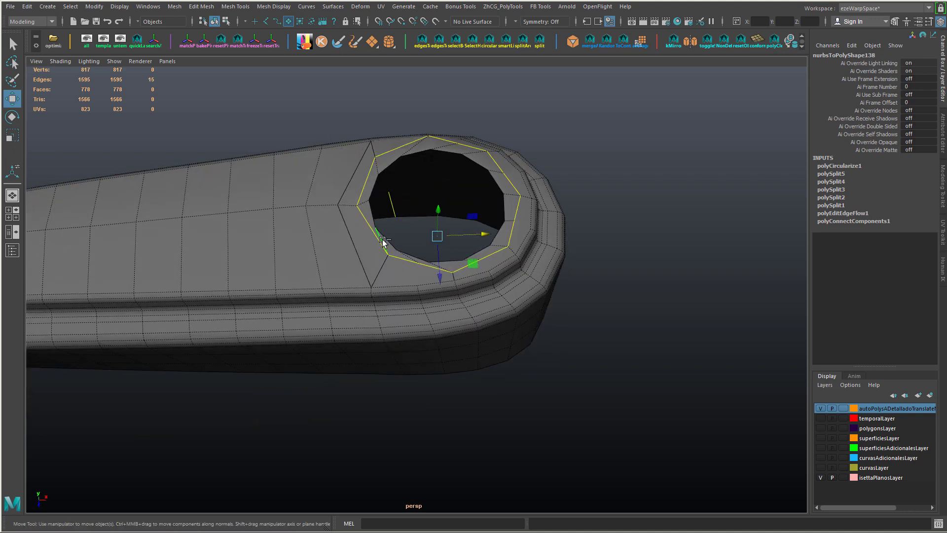
double_click(383, 240, "ctrl")
left_click_drag(382, 240, 527, 273, "alt")
- Circularize the selected outer ring and set its Twist to 18
key("g")
key("w")
middle_click_drag(527, 273, 474, 225)
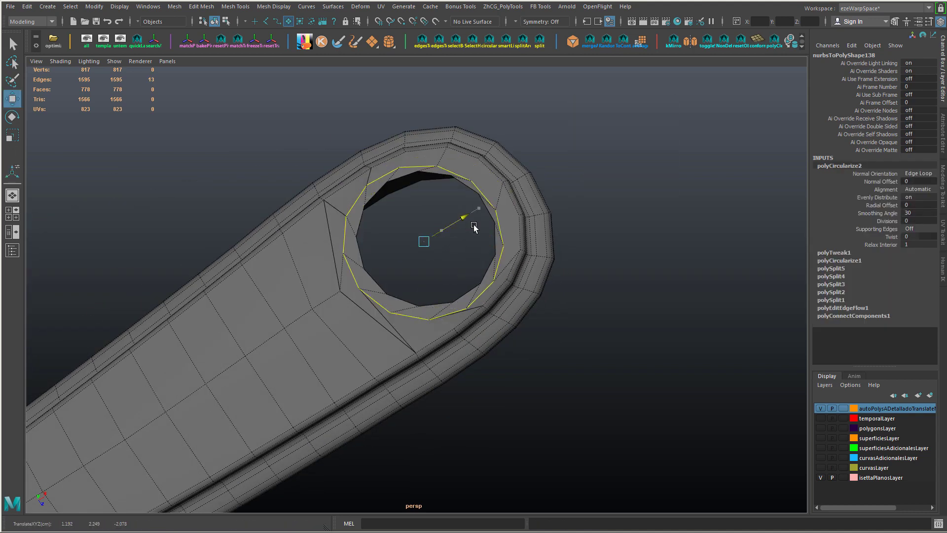
key("ctrl+z")
left_click(891, 237)
middle_click_drag(732, 247, 776, 245)
left_click_drag(776, 245, 583, 302, "alt")
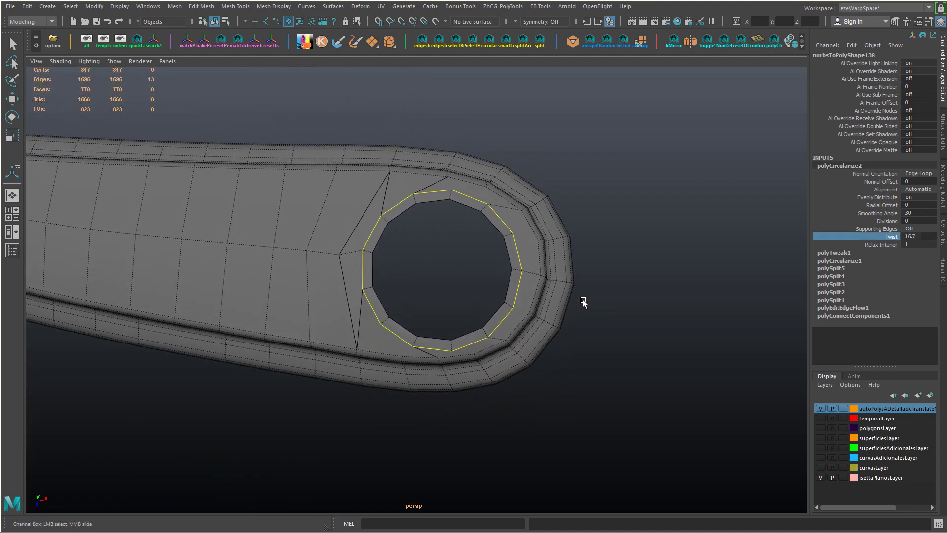
left_click(511, 229)
key("w")
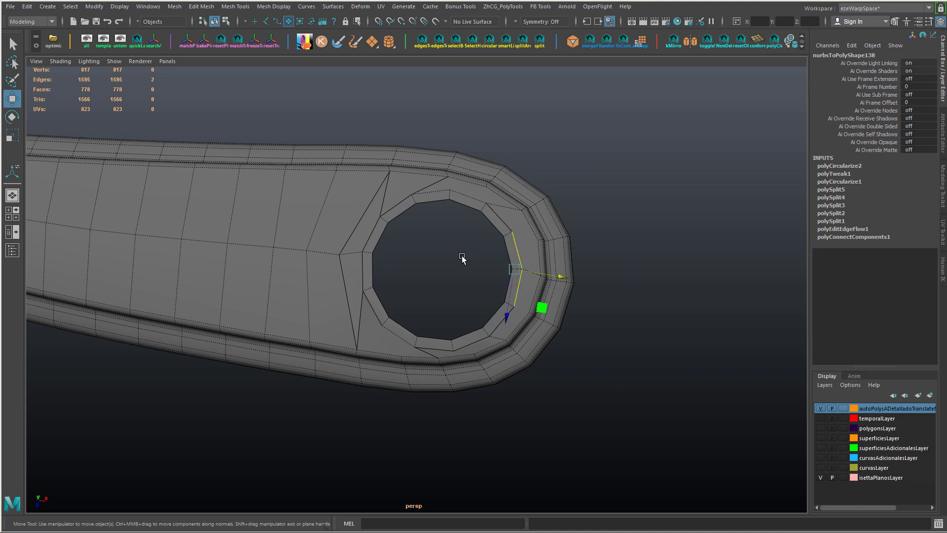
key("ctrl+z")
- Nudge the outer ring around the hole, add the inner ring to the selection, and centre both rings in the rounded end
left_click_drag(436, 327, 435, 318)
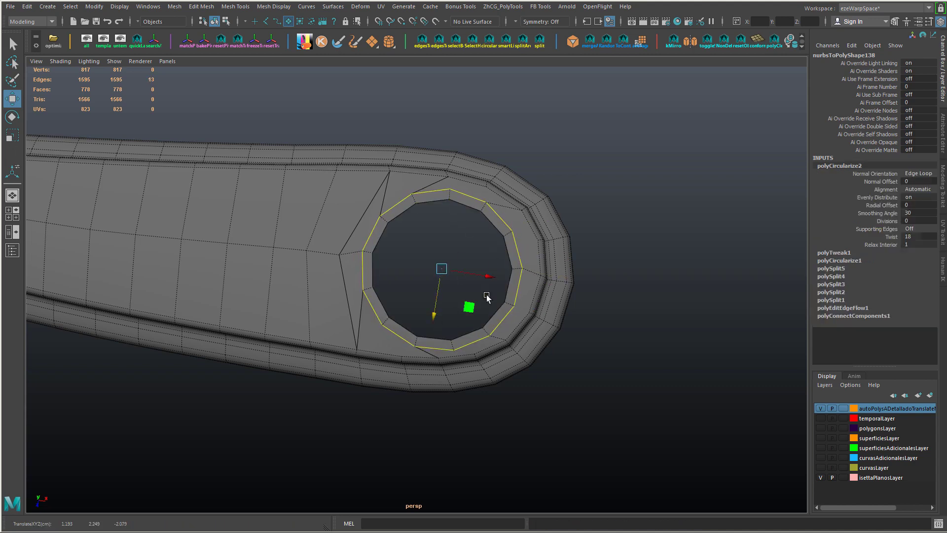
left_click_drag(492, 280, 491, 277)
left_click_drag(490, 278, 453, 275, "alt")
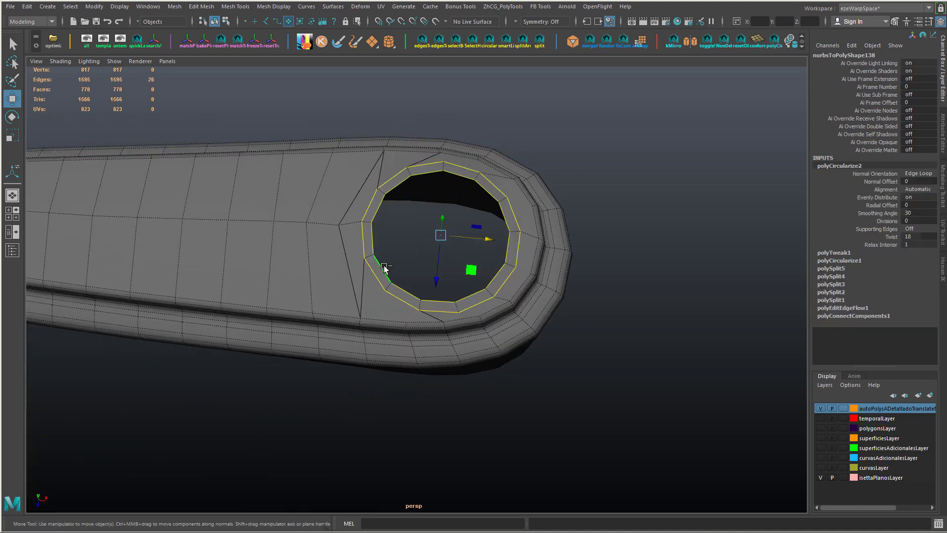
left_click_drag(488, 238, 491, 240)
left_click_drag(439, 282, 440, 277)
left_click_drag(434, 288, 675, 298, "alt")
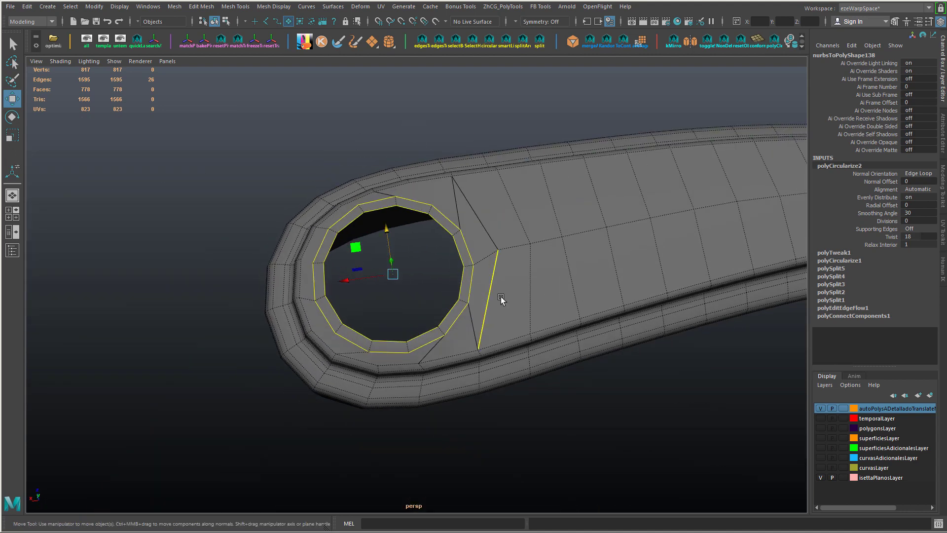
left_click_drag(500, 298, 429, 268, "alt")
left_click_drag(418, 324, 492, 344, "alt")
left_click_drag(407, 245, 408, 247)
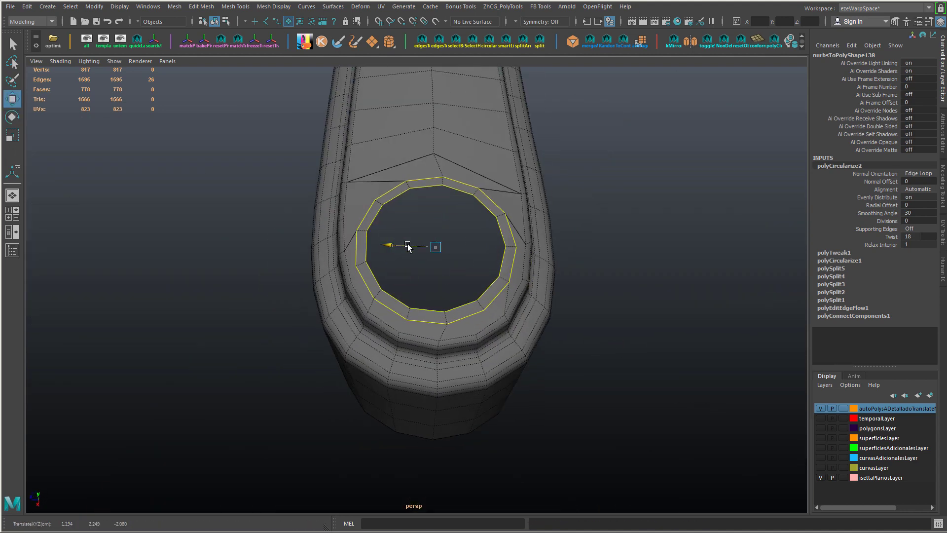
- Try rotating both hole rings slightly about the hole's axis and undo the rotation
key("e")
middle_click_drag(505, 361, 512, 362)
left_click_drag(512, 362, 508, 374, "alt")
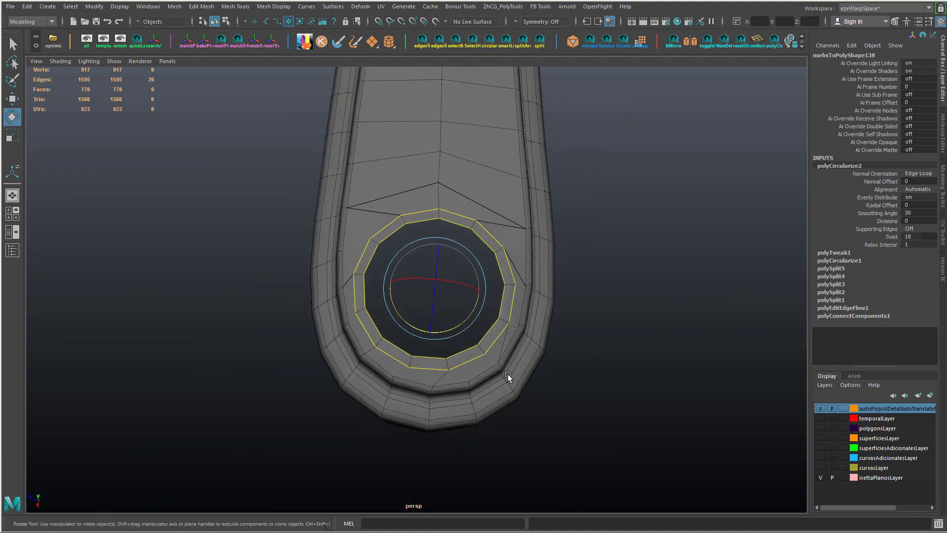
key("ctrl+z")
- Delete the stray diagonal edges between the hole's outer ring and the rim, keeping the centreline edge
left_click(503, 300)
key("Delete")
left_click(387, 211)
key("Delete")
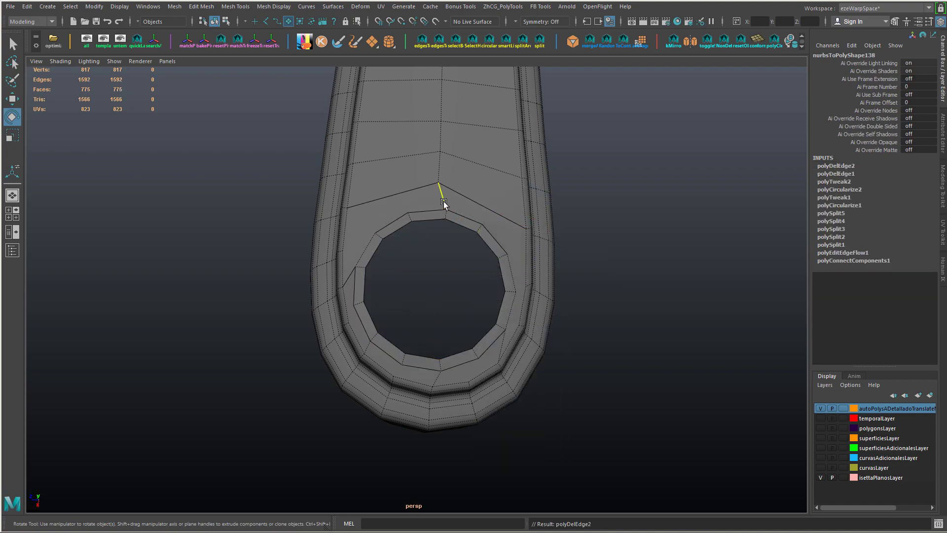
left_click(444, 194)
left_click_drag(444, 193, 467, 342, "alt")
key("Delete")
left_click(483, 289)
key("Delete")
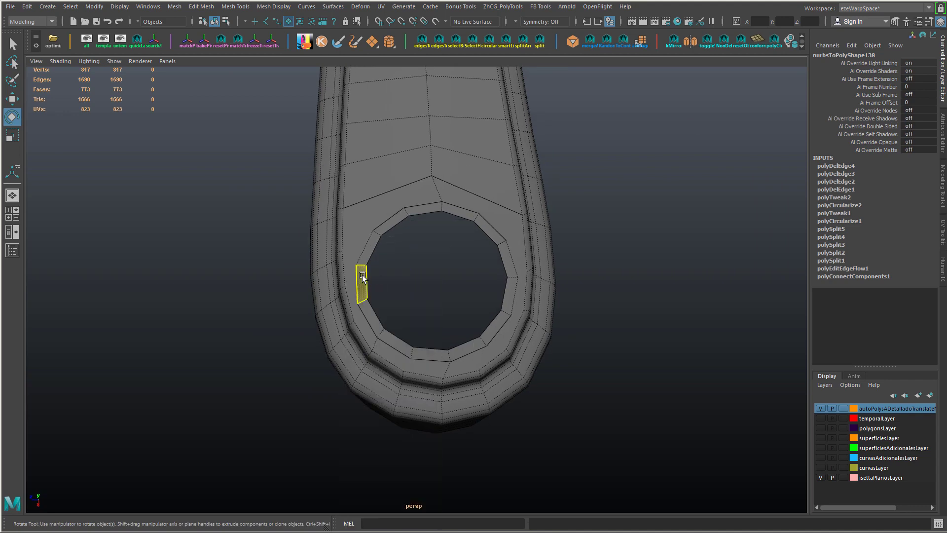
- Try to extrude the ring of faces around the hole and undo it
key("w")
key("e")
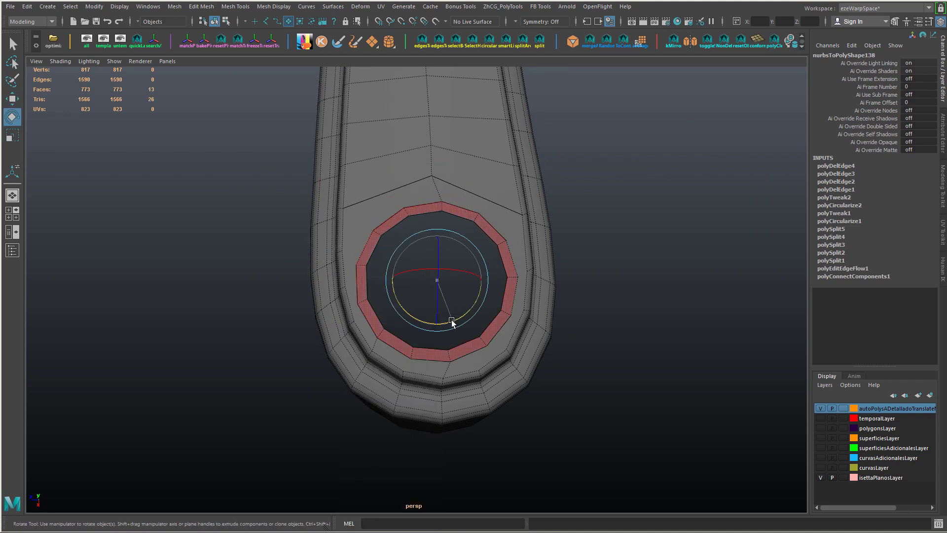
left_click_drag(513, 357, 447, 295, "alt")
key("ctrl+e")
key("ctrl+z")
- Return the mesh to object mode, delete its construction history and deselect it
right_click_drag(480, 238, 528, 224)
key("alt+shift+d")
left_click(581, 365)
left_click_drag(581, 366, 504, 355, "alt")
key("q")
- Select all the cross loops running over the wide end's rim and wall and smooth them with Edit Edge Flow
right_click_drag(497, 237, 496, 186)
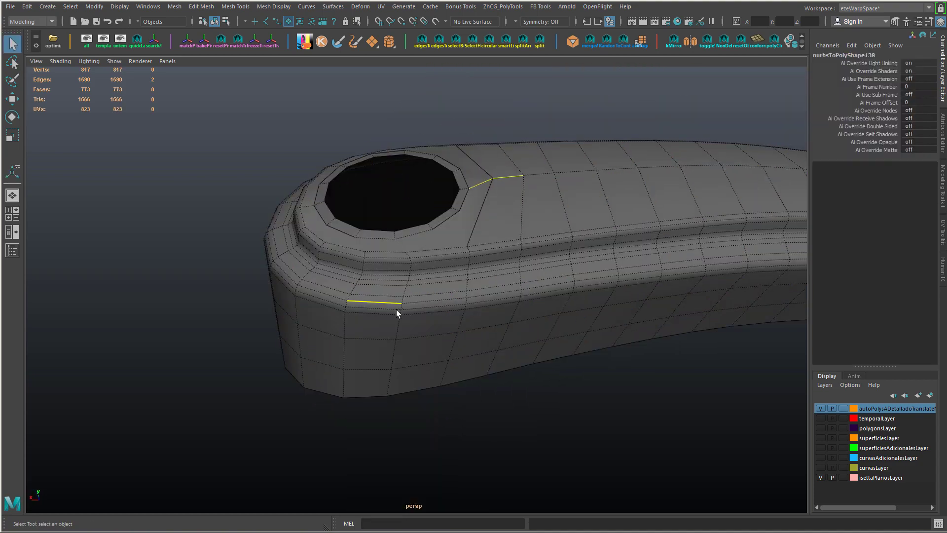
double_click(396, 336)
left_click_drag(396, 336, 422, 362, "alt")
double_click(296, 324, "shift")
left_click_drag(297, 325, 360, 368, "alt")
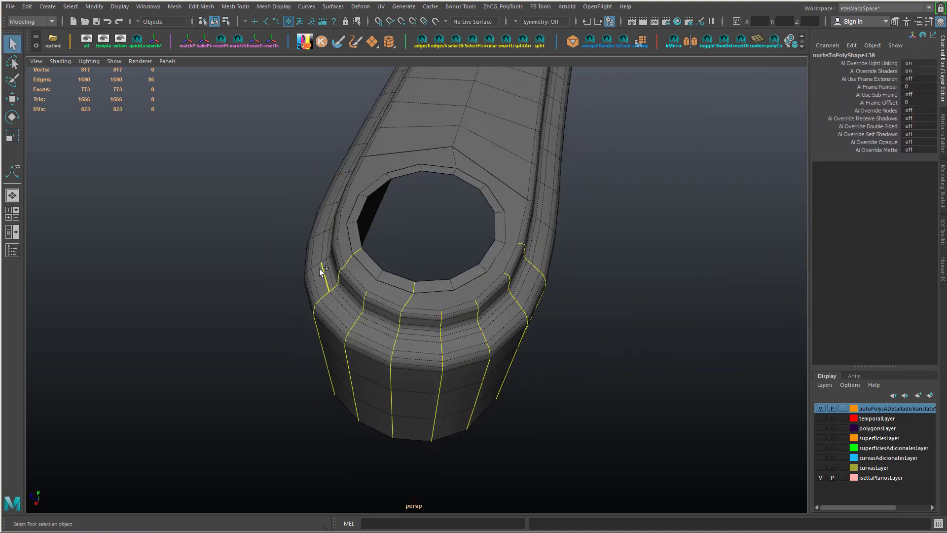
left_click_drag(322, 271, 435, 351, "alt")
double_click(374, 331, "shift")
key("ctrl+f")
scroll(444, 340, "up", 3)
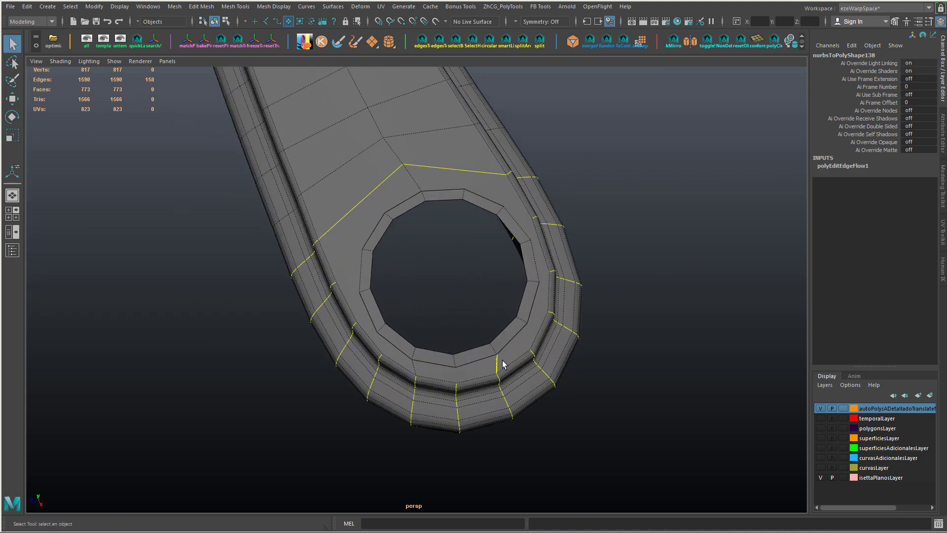
- Try deleting the short centreline edge between the hole's outer ring and the first cross loop, and undo it
left_click_drag(502, 364, 508, 345, "alt")
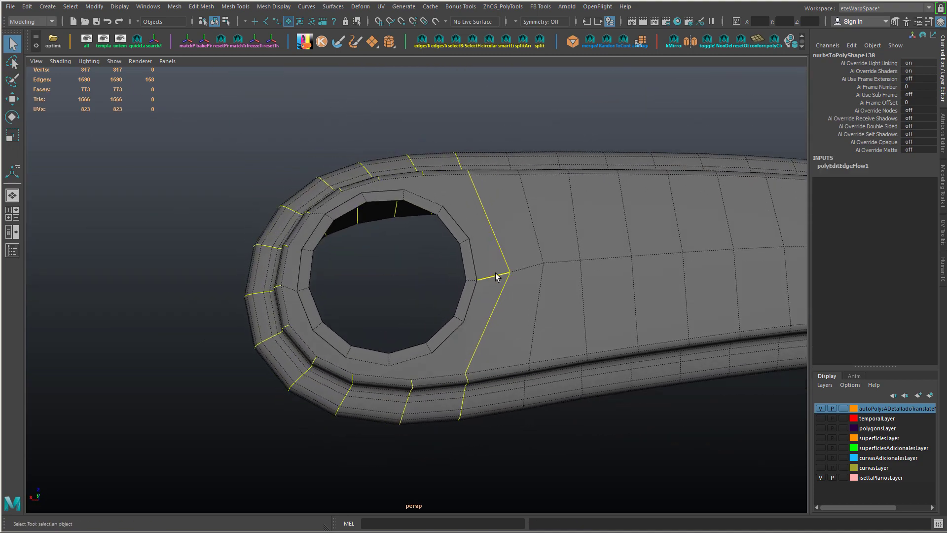
left_click(499, 276)
key("ctrl+Delete")
key("ctrl+z")
left_click_drag(544, 295, 516, 295, "alt")
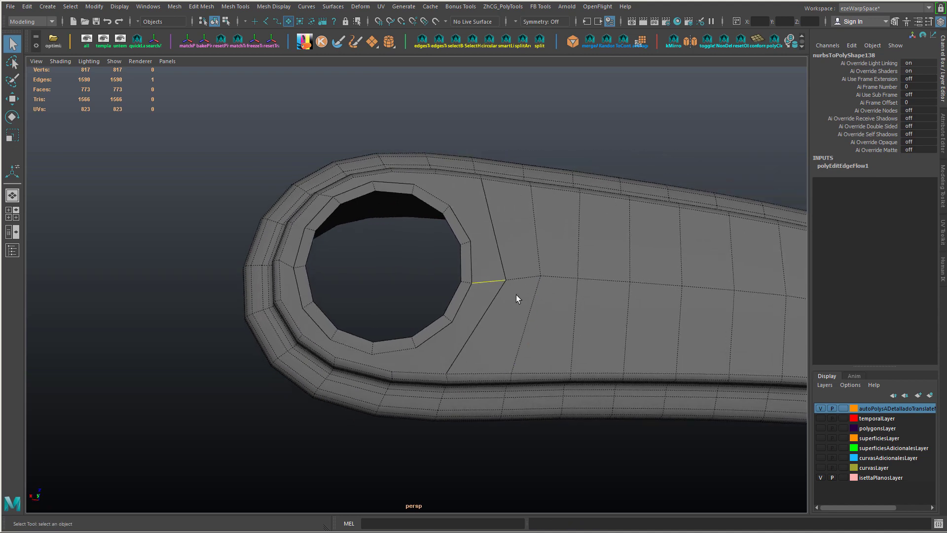
- Select the centreline edges along the arm toward the narrow tip and slide them slightly across the face
middle_click_drag(516, 294, 142, 275, "alt")
left_click(186, 256)
double_click(686, 325, "shift")
right_click_drag(686, 325, 554, 338, "alt")
left_click_drag(554, 338, 565, 338, "alt")
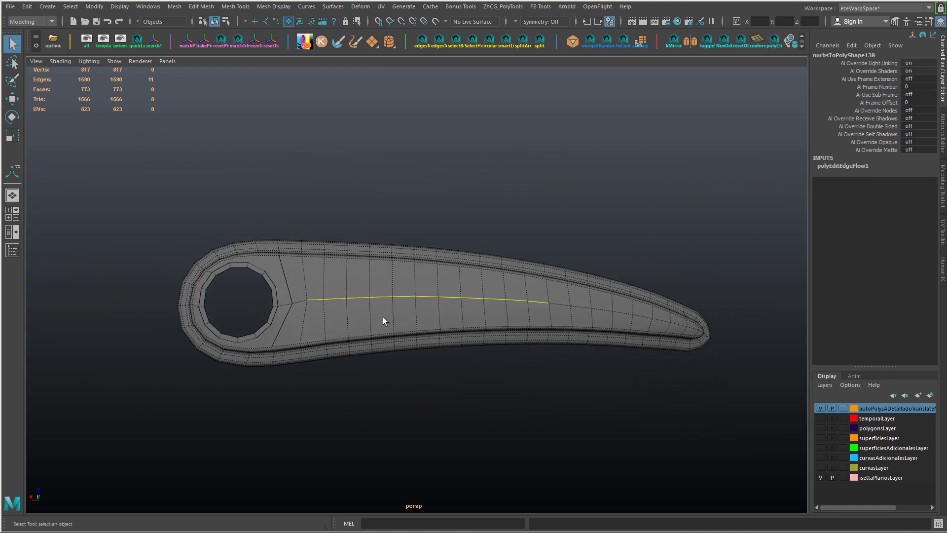
middle_click_drag(383, 317, 428, 315, "alt")
key("w")
left_click_drag(478, 259, 478, 254, "ctrl+shift")
- Slide the centreline vertices nearest the hole slightly along their cross edges to straighten the centreline
right_click_drag(232, 291, 313, 300, "alt")
middle_click_drag(313, 299, 405, 274, "alt")
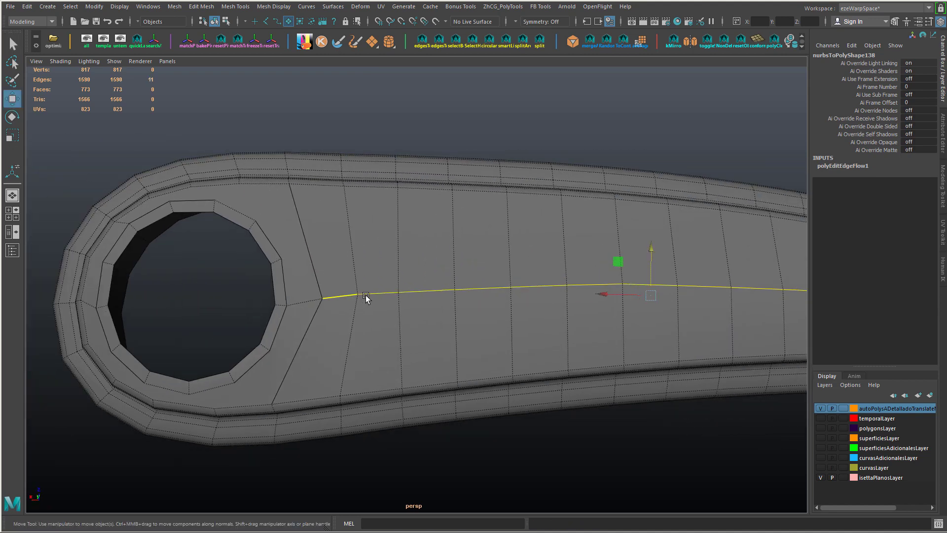
left_click(366, 295)
key("F9")
left_click(359, 295)
left_click_drag(324, 302, 326, 258, "ctrl+shift")
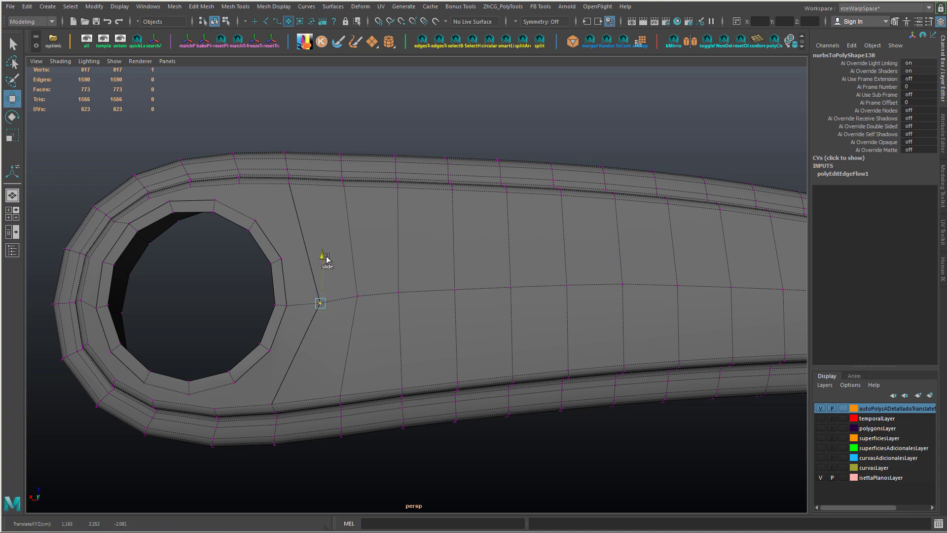
- Apply Edit Edge Flow separately to three neighbouring cross loops on the side wall beside the hole
right_click_drag(357, 294, 419, 312, "alt")
left_click_drag(419, 313, 495, 329, "alt")
right_click_drag(494, 330, 495, 173)
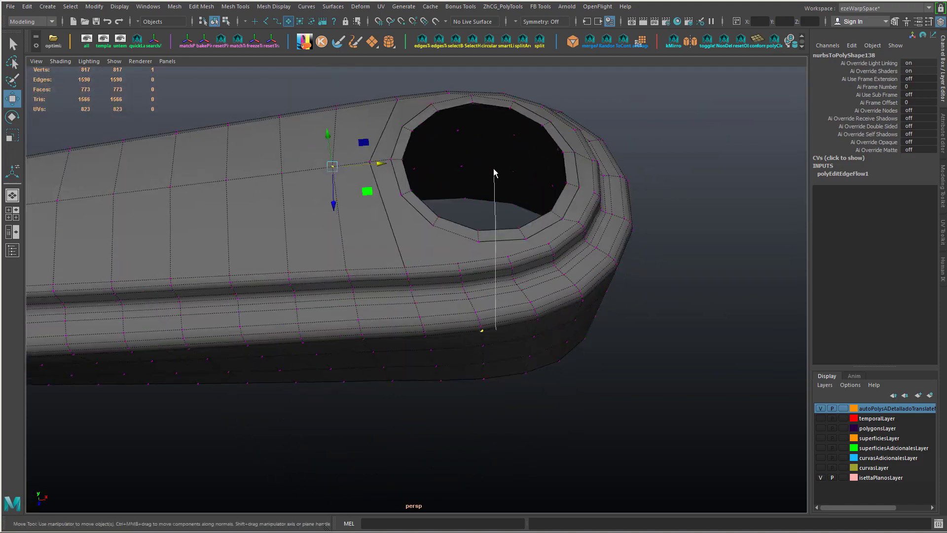
double_click(482, 341)
key("g")
left_click_drag(483, 343, 514, 370, "alt")
double_click(514, 370)
key("g")
double_click(572, 350)
key("g")
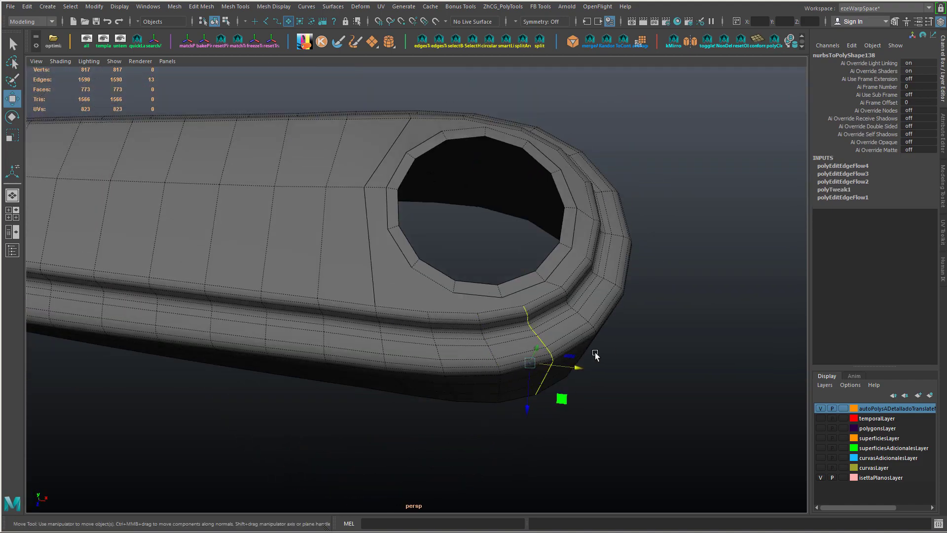
- Apply Edit Edge Flow one by one to the cross loops around the tip of the rounded wide end
left_click_drag(596, 355, 400, 251, "alt")
double_click(423, 288)
key("g")
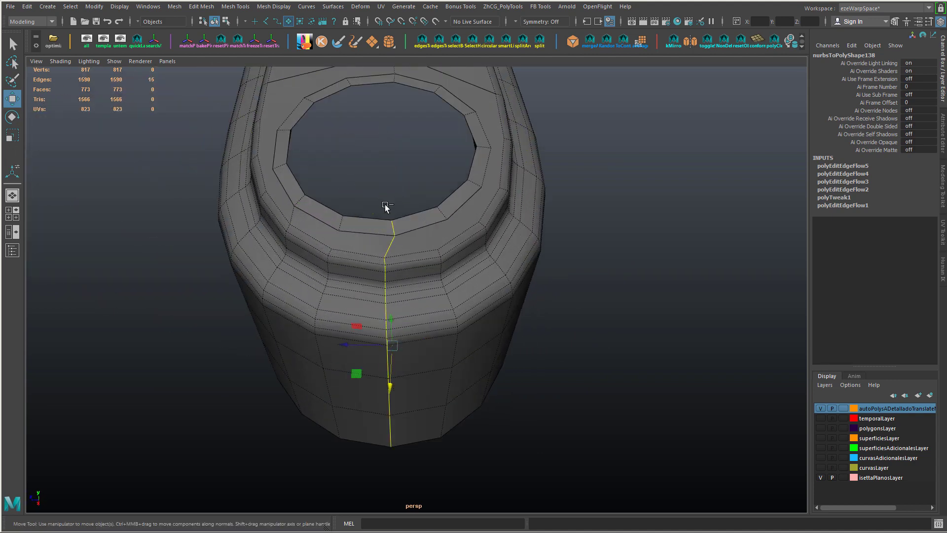
mouse_move(339, 374)
left_mouse_down("alt")
mouse_move(353, 382)
mouse_move(353, 373)
left_mouse_up("alt")
double_click(427, 363)
key("g")
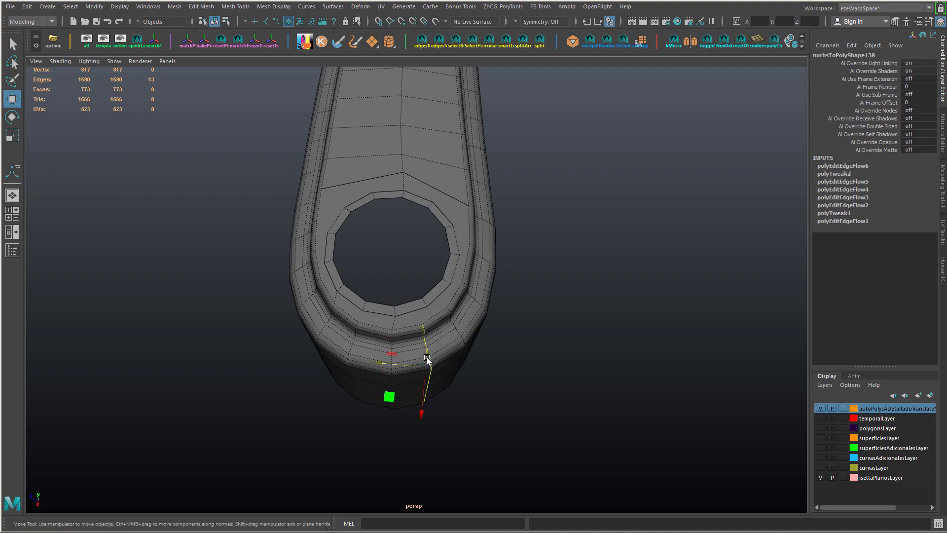
left_click_drag(427, 362, 423, 381, "alt")
double_click(359, 381)
key("g")
- Cut edges from the hole's ring to the rim with Multi-Cut, branching one cut to the arm's dark cross edge
left_click_drag(361, 382, 523, 353, "alt")
scroll(493, 308, "up", 5)
left_click(431, 262)
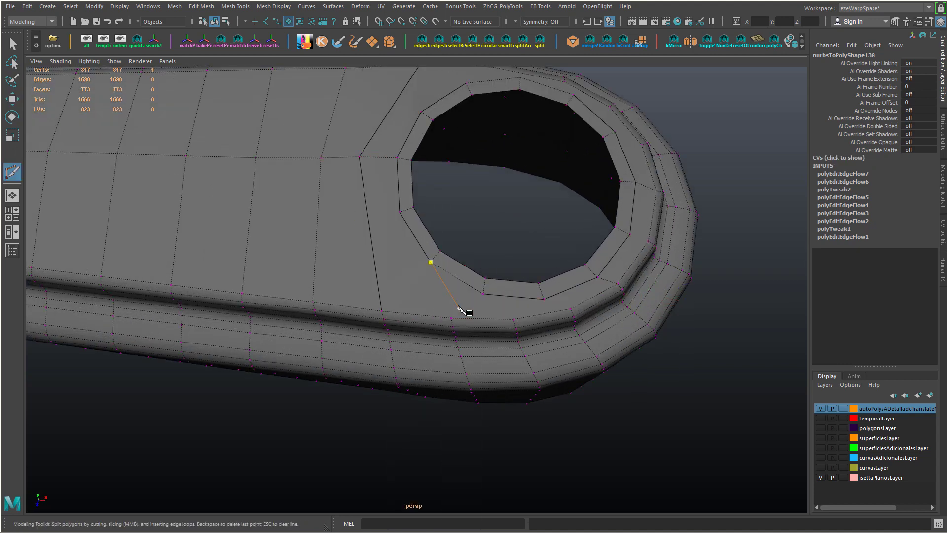
left_click(377, 281)
key("Return")
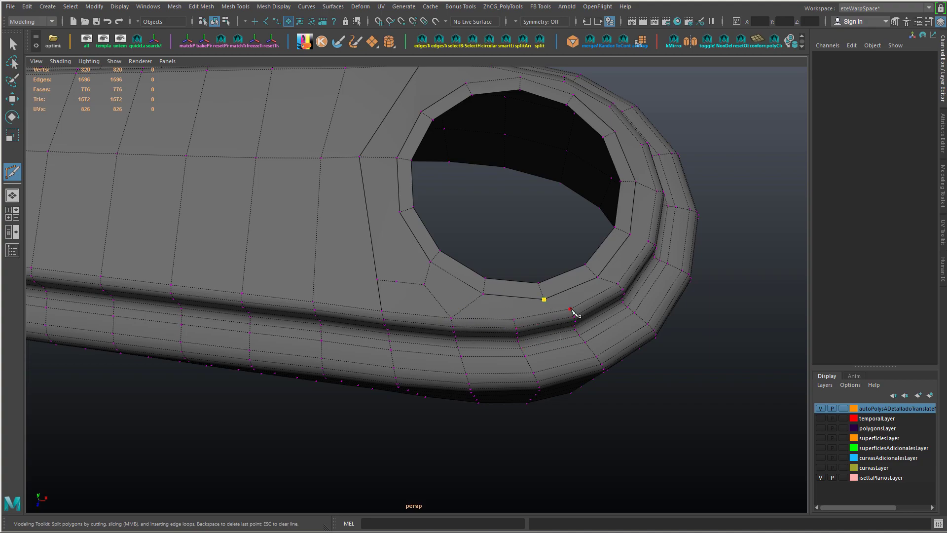
key("Return")
- Cut one more edge from the hole ring's corner vertex to the dark cross edge beside the hole
mouse_move(565, 330)
left_mouse_down("alt")
mouse_move(587, 332)
mouse_move(547, 328)
mouse_move(602, 339)
mouse_move(608, 354)
mouse_move(651, 326)
mouse_move(562, 315)
left_mouse_up("alt")
scroll(421, 288, "up", 4)
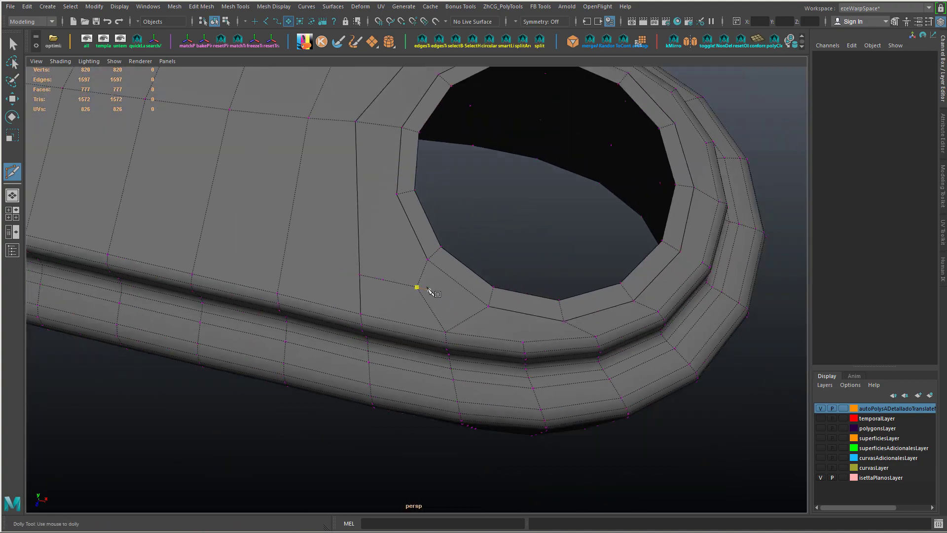
left_click_drag(422, 289, 436, 268, "alt")
left_click(394, 201)
left_click_drag(398, 205, 358, 268, "alt")
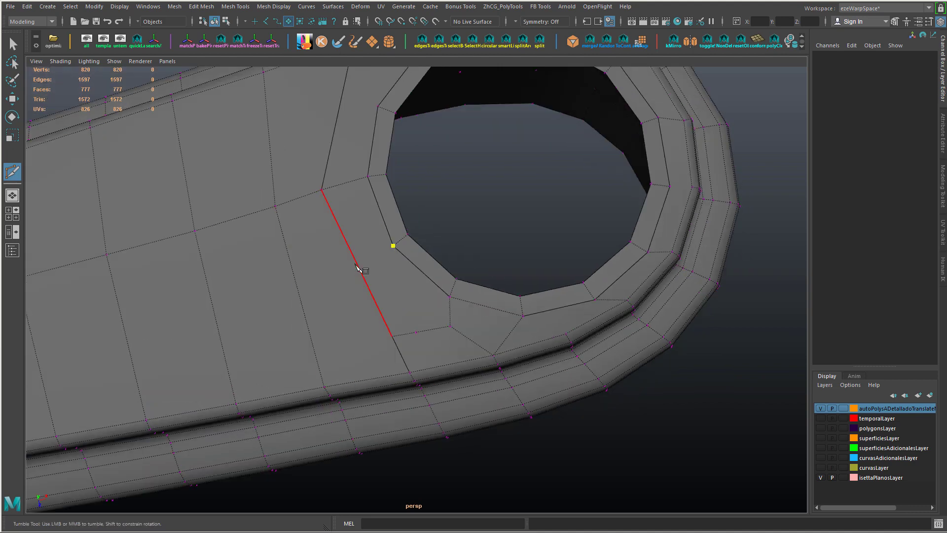
left_click(387, 272)
key("Return")
scroll(451, 311, "down", 3)
- Delete the edge between the branch point and the rim, plus the neighbouring edge joining the hole's ring to the rim
left_click(462, 334)
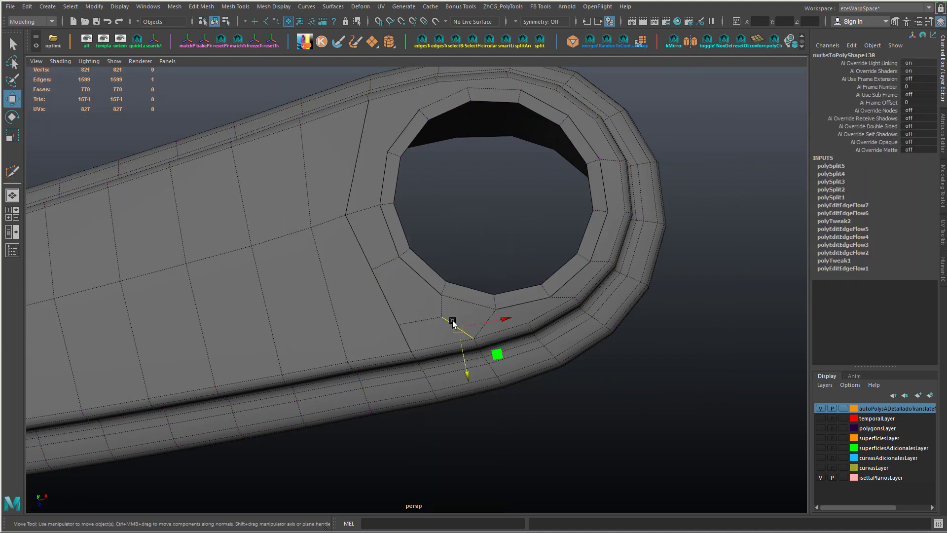
key("Delete")
left_click_drag(449, 323, 482, 249, "alt")
left_click(428, 306)
key("Delete")
- Apply Edit Edge Flow separately to two cross loops running down the rounded end's rim and side wall
double_click(484, 295)
key("g")
double_click(546, 288)
key("g")
key("ctrl+z")
left_click(447, 243, "ctrl")
key("ctrl+z")
left_click(466, 243, "ctrl")
left_click_drag(484, 282, 443, 226)
scroll(468, 250, "down", 3)
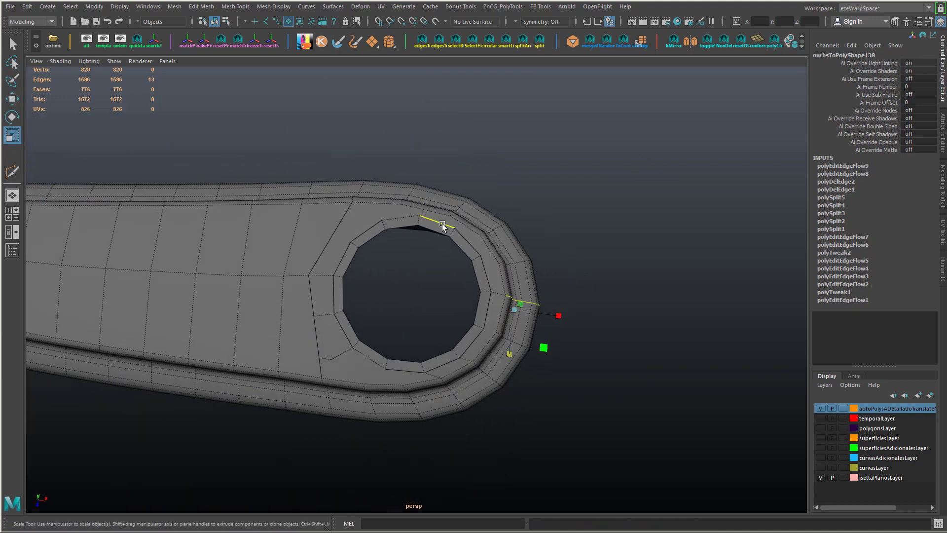
- Select the face ring around the hole, then nudge and rotate it slightly to align it with the surrounding rim
left_click(437, 227)
double_click(458, 240, "shift")
key("e")
left_click_drag(516, 256, 442, 312, "alt")
key("w")
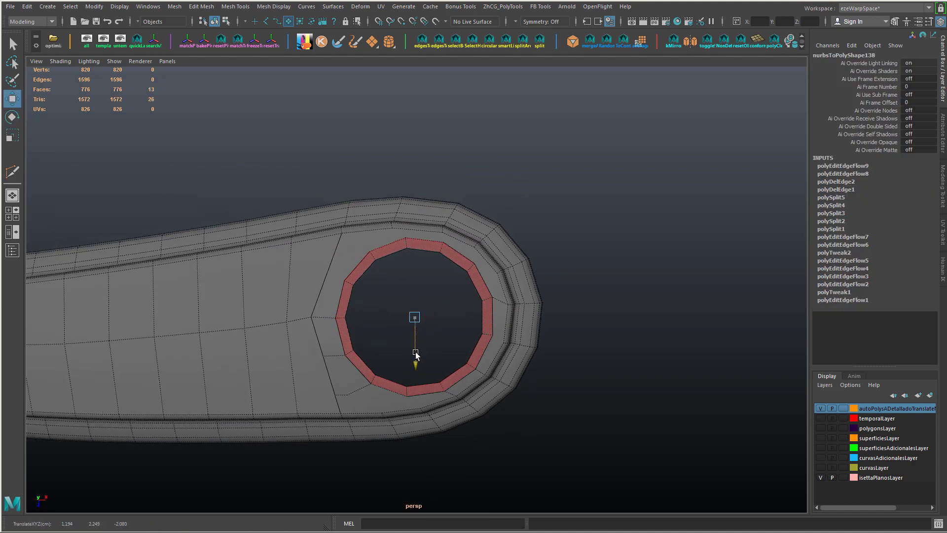
left_click_drag(461, 316, 462, 316)
left_click_drag(415, 350, 416, 349)
left_click_drag(464, 317, 461, 317)
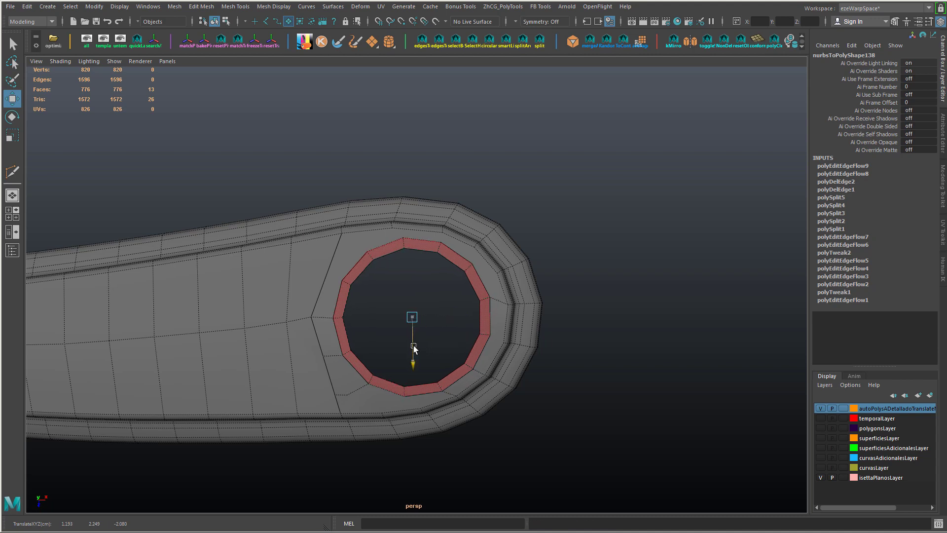
key("e")
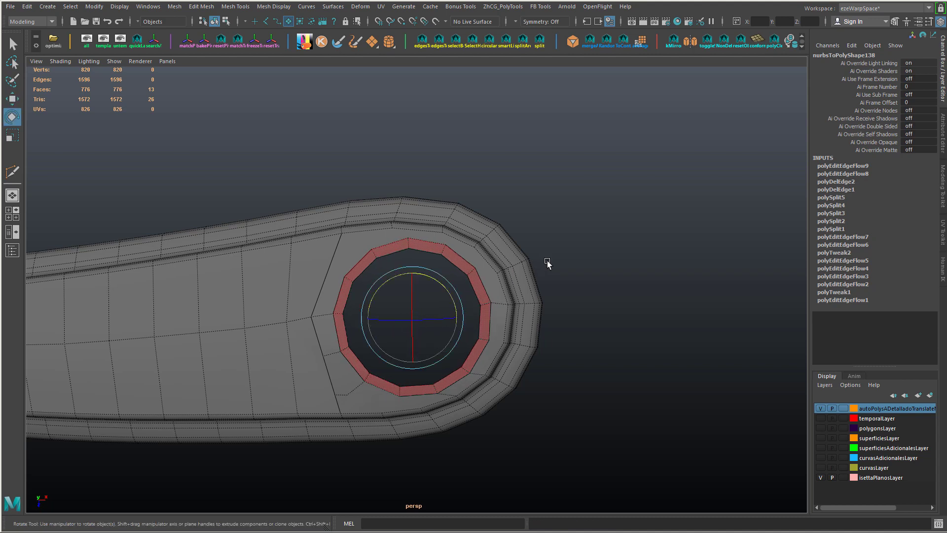
key("w")
- Delete one connecting edge beside the hole's face ring
left_click_drag(490, 348, 448, 312, "alt")
right_click_drag(403, 300, 403, 266)
left_click(445, 310)
key("ctrl+Delete")
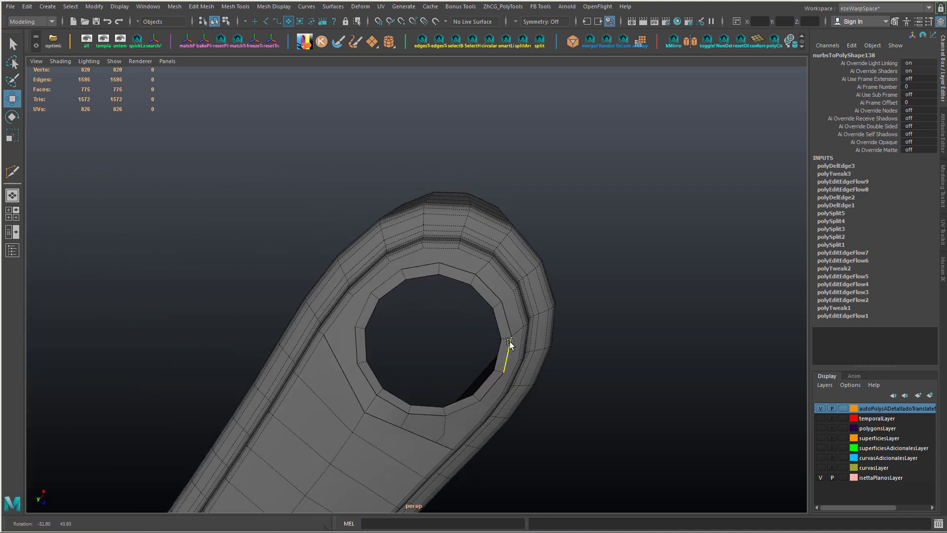
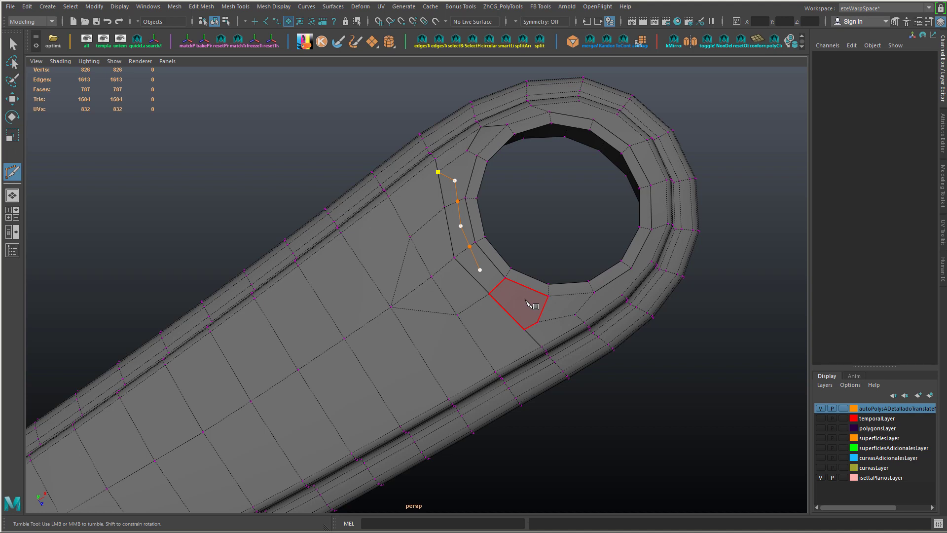
- Complete the arc cut between the hole's ring and the dark cross edge, and reposition a vertex on it
right_click(524, 333)
left_click_drag(493, 310, 372, 316, "alt")
key("w")
left_click(456, 327)
left_click_drag(456, 327, 492, 349, "ctrl+shift")
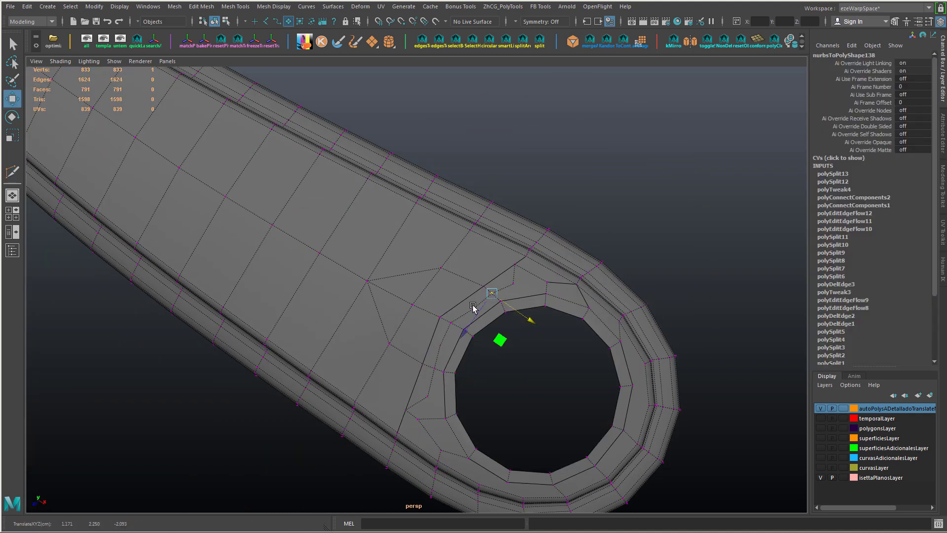
- Delete the stray vertex on the arc cut and connect the loose vertex pairs on both sides of the hole
left_click_drag(473, 307, 527, 301, "alt")
key("Delete")
left_click(448, 309)
left_click(472, 327, "shift")
key("shift+c")
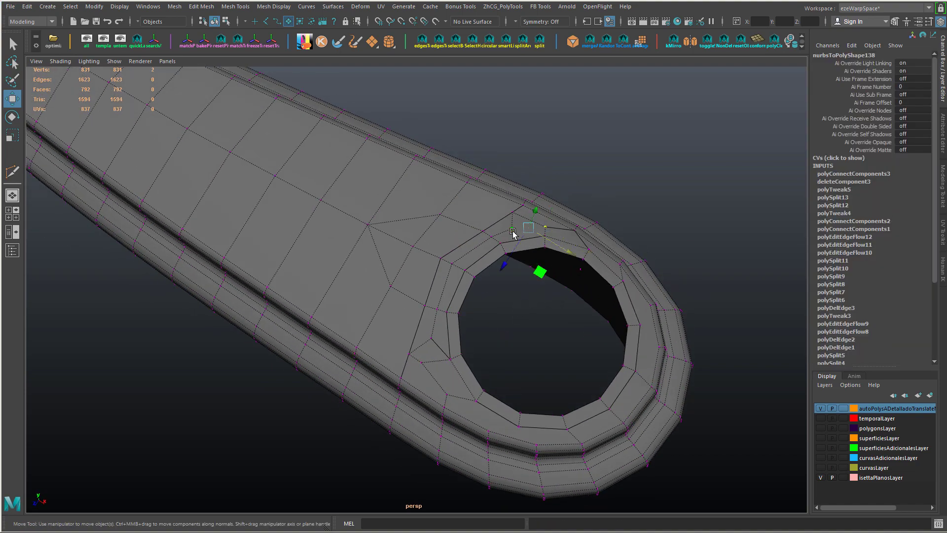
left_click_drag(513, 234, 432, 312, "alt")
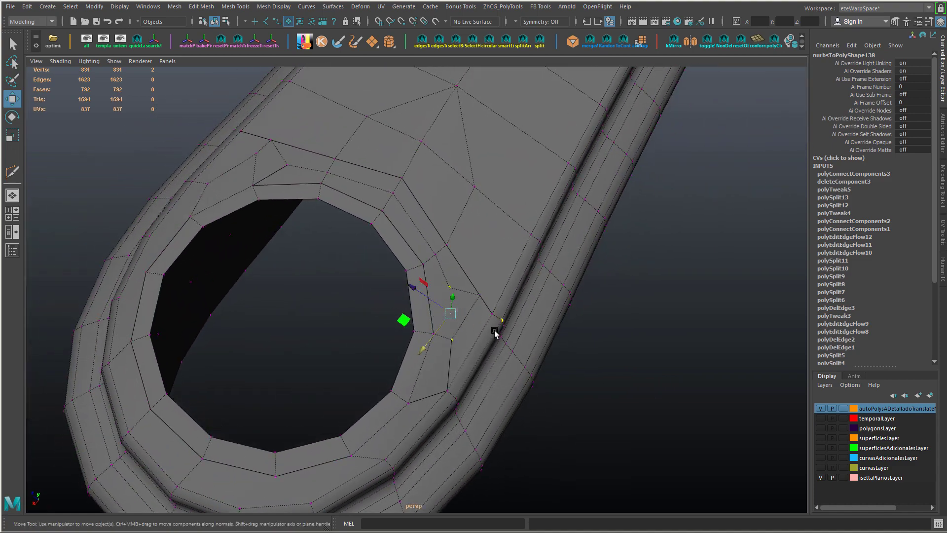
key("shift+c")
left_click_drag(494, 333, 529, 334, "alt")
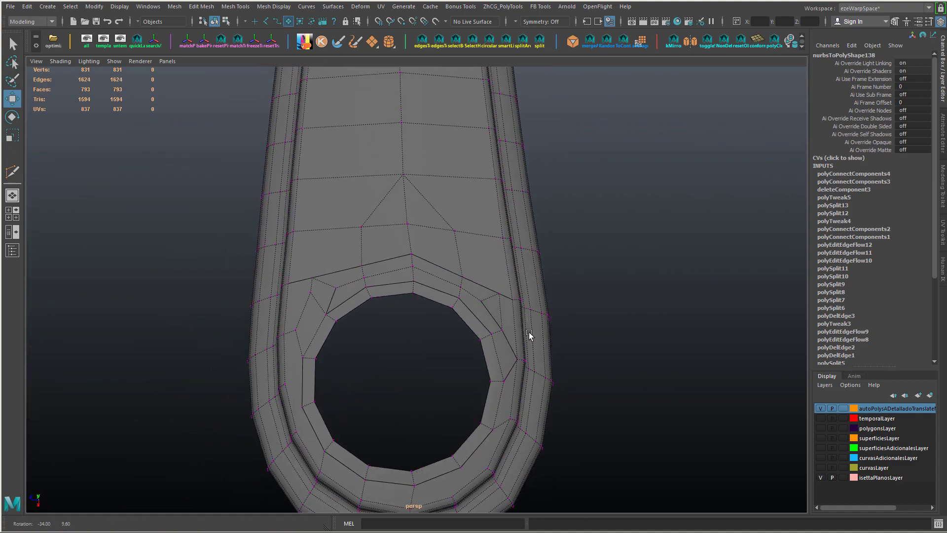
- Delete the surplus edge in the corner between the hole's ring and the rim
left_click(472, 294)
left_click_drag(462, 285, 425, 331, "alt")
right_click_drag(428, 330, 418, 328)
left_click(425, 338)
key("space")
mouse_move(425, 339)
left_mouse_down()
mouse_move(421, 315)
mouse_move(433, 329)
left_mouse_up()
right_click_drag(433, 329, 425, 321)
- Merge the stray corner vertices beside the hole's ring
left_click_drag(430, 304, 414, 270, "alt")
right_click_drag(413, 271, 467, 247)
right_click_drag(371, 184, 327, 187)
left_click(392, 180)
middle_click_drag(391, 181, 391, 241, "alt")
left_click_drag(433, 265, 526, 246, "alt")
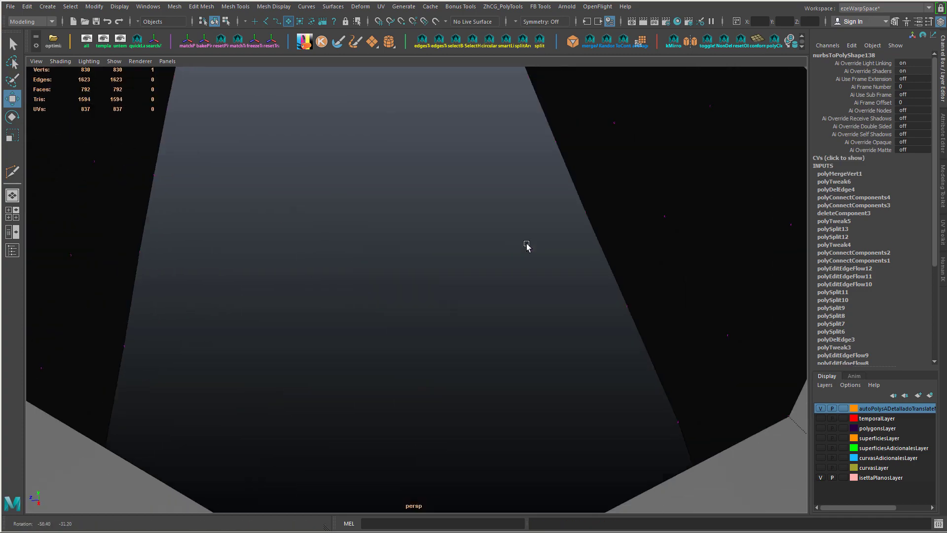
right_click_drag(526, 245, 424, 252, "alt")
key("f")
left_click_drag(431, 319, 308, 308, "alt")
right_click_drag(308, 309, 453, 315, "alt")
right_click_drag(455, 316, 454, 249, "shift")
- Delete the short edge running from the inner arc toward the rim beside the hole
left_click_drag(450, 212, 436, 239, "alt")
right_click_drag(436, 238, 435, 211)
left_click(441, 318)
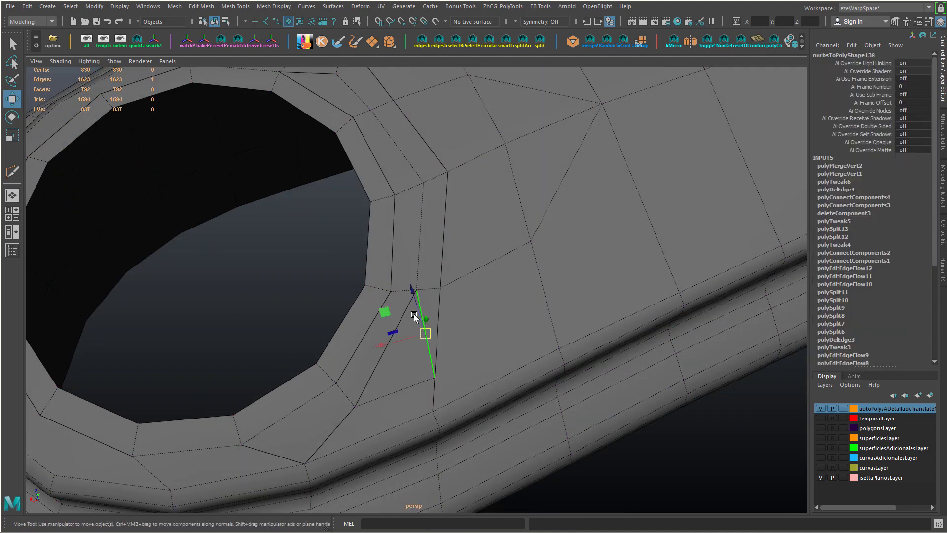
key("Delete")
key("ctrl+z")
right_click(449, 294)
right_click_drag(470, 297, 498, 242, "alt")
right_click_drag(503, 235, 527, 239)
key("ctrl+z")
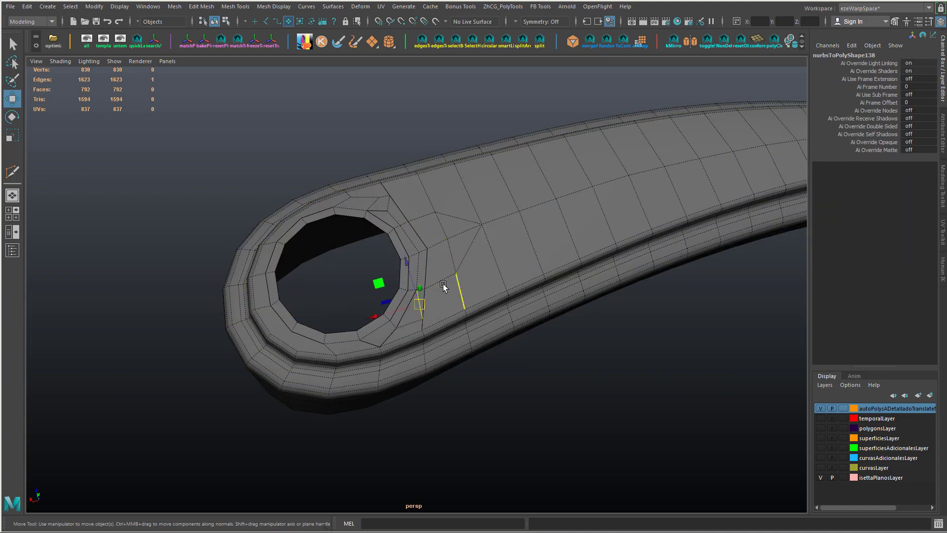
key("ctrl+z")
key("ctrl+z")
key("Delete")
- Connect the arc's end vertex to the vertex at the corner next to the hole's ring
right_click_drag(443, 283, 405, 316, "alt")
right_click_drag(401, 316, 352, 283)
left_click(417, 290)
left_click(369, 380, "shift")
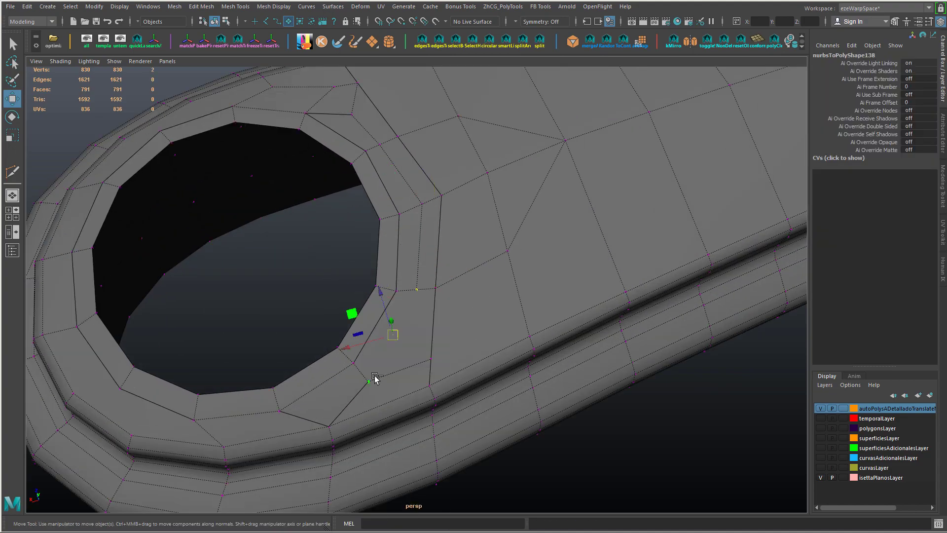
right_click_drag(379, 366, 439, 342, "shift")
- Delete the extra arc edges between the hole's ring and the dark cross edge
scroll(442, 339, "down", 5)
left_click_drag(441, 339, 373, 239, "alt")
right_click_drag(373, 239, 373, 202)
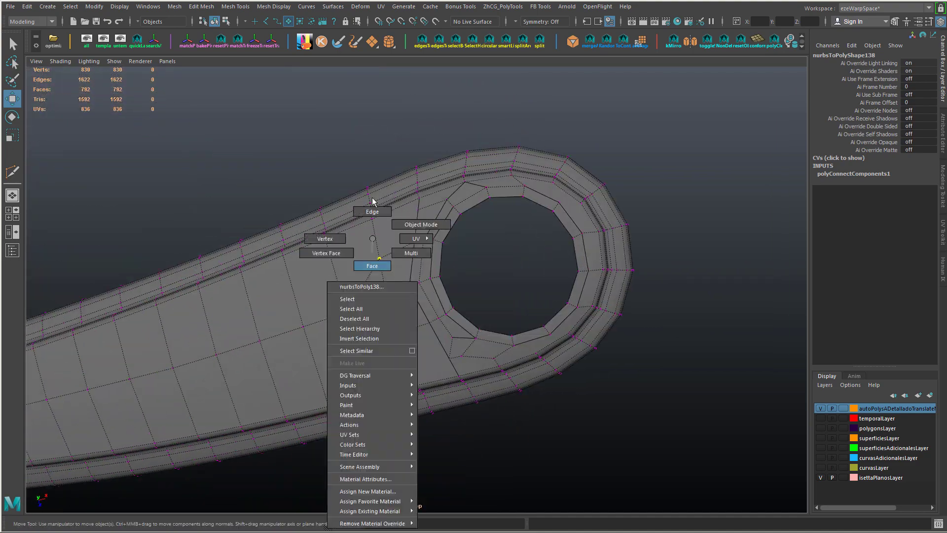
left_click(375, 299)
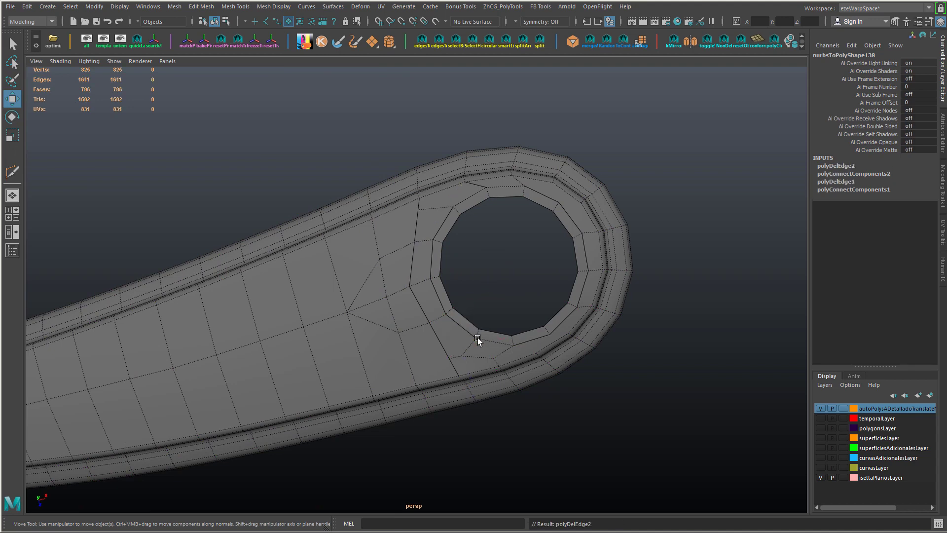
- Adjust the hole's face ring with the Scale tool and delete leftover edges between the ring and the rim
left_click(476, 359)
left_click_drag(477, 338, 284, 257, "alt")
right_click_drag(359, 239, 360, 268)
key("r")
left_click_drag(530, 266, 504, 326, "alt")
left_click(448, 328)
key("Delete")
- Select the cross edge loop at the tip of the wide end and reposition it with the Slide Edge tool
left_click_drag(419, 359, 479, 330, "alt")
double_click(415, 430)
left_click_drag(414, 430, 417, 440, "alt")
left_click_drag(396, 315, 446, 368, "ctrl")
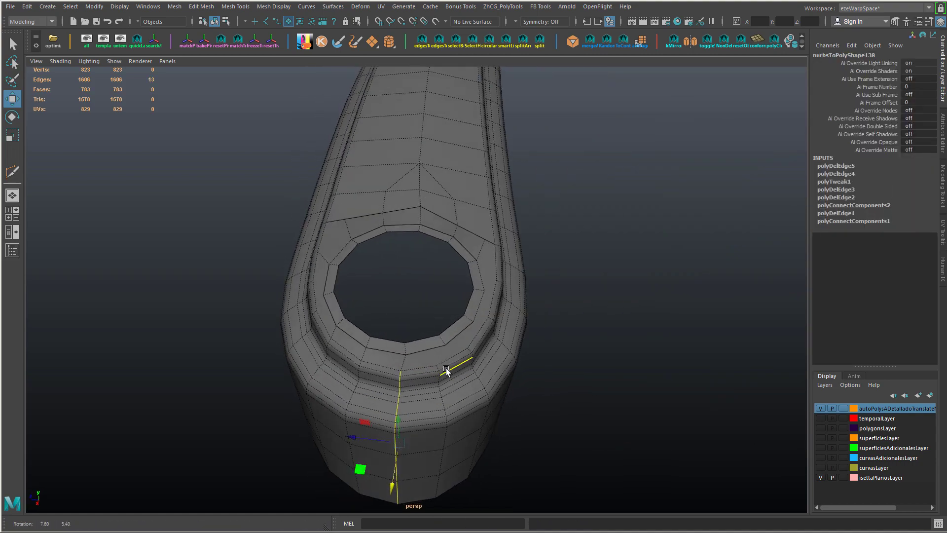
right_click_drag(440, 335, 433, 453, "shift")
right_click_drag(439, 330, 431, 452, "shift")
left_click_drag(434, 407, 413, 417, "alt")
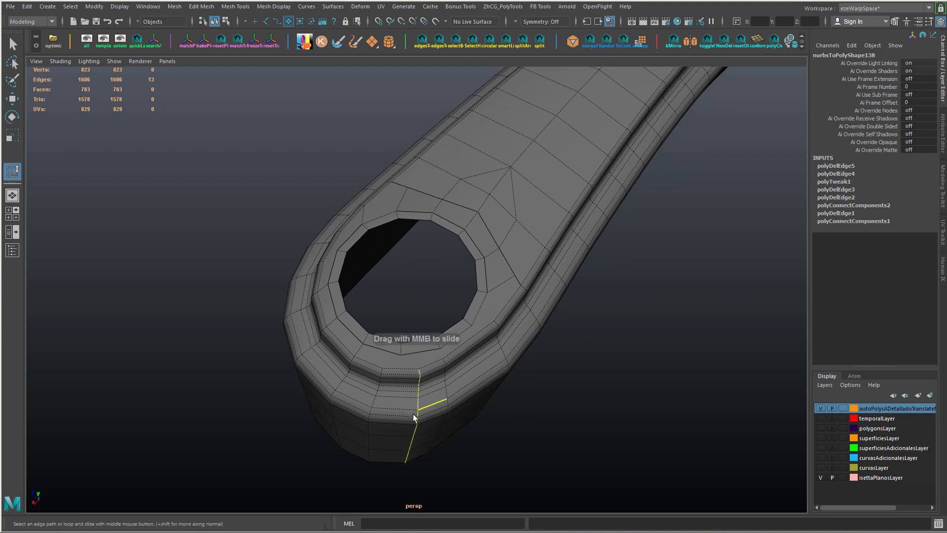
- Delete surplus cross loops near the tip of the wide end, sliding the neighbouring loop to even the spacing
double_click(376, 400)
key("ctrl+Delete")
left_click_drag(318, 388, 389, 379, "alt")
key("w")
left_click(446, 430)
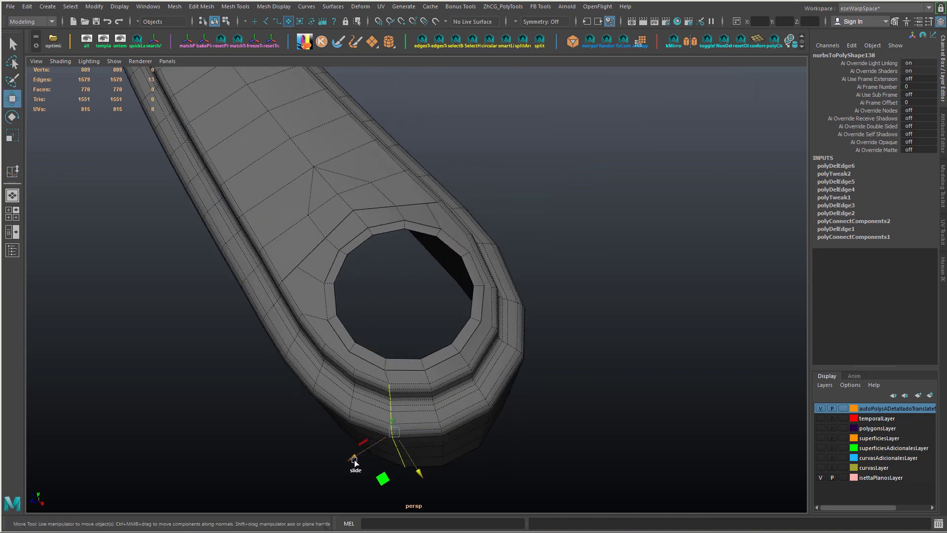
left_click_drag(444, 433, 438, 444, "alt")
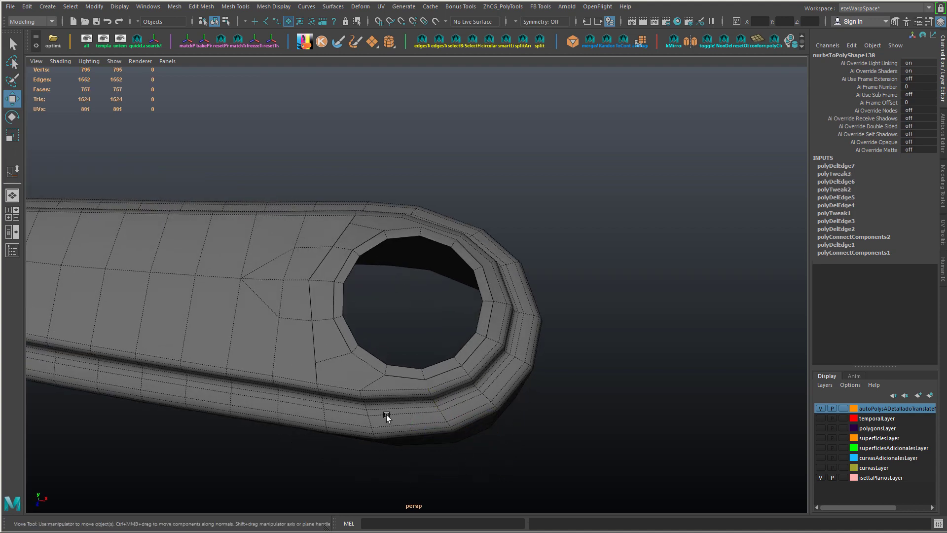
- Apply Edit Edge Flow to two cross loops on the rounded rim near the hole
left_click_drag(387, 416, 402, 429, "alt")
double_click(402, 428)
mouse_move(416, 384)
left_mouse_down("alt")
mouse_move(260, 415)
mouse_move(429, 428)
mouse_move(456, 416)
mouse_move(401, 429)
mouse_move(402, 393)
mouse_move(454, 372)
mouse_move(415, 387)
left_mouse_up("alt")
left_click_drag(402, 425, 380, 260, "alt")
- Delete the two edges linking the hole's ring to the dark cross edge, and the two diagonal edges on the arm's face
left_click(476, 402)
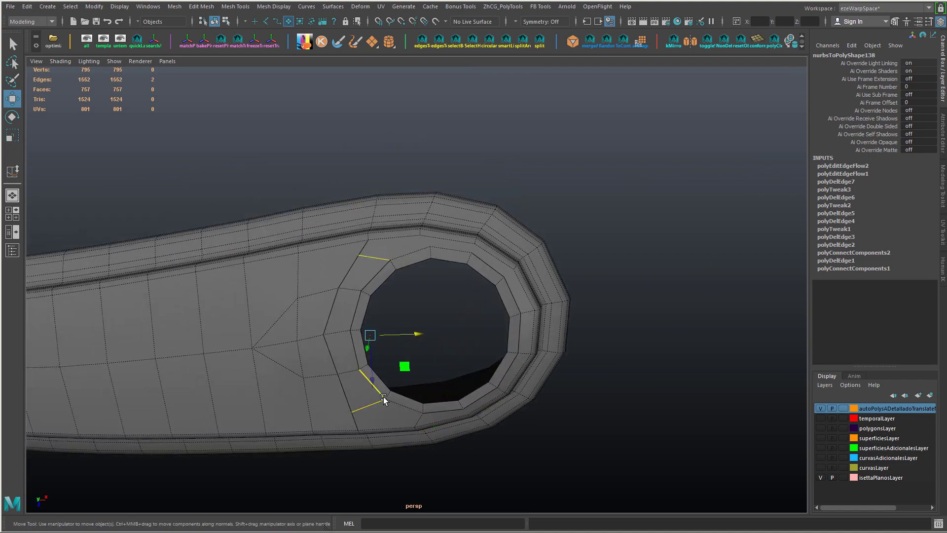
key("Delete")
left_click_drag(391, 380, 499, 364, "alt")
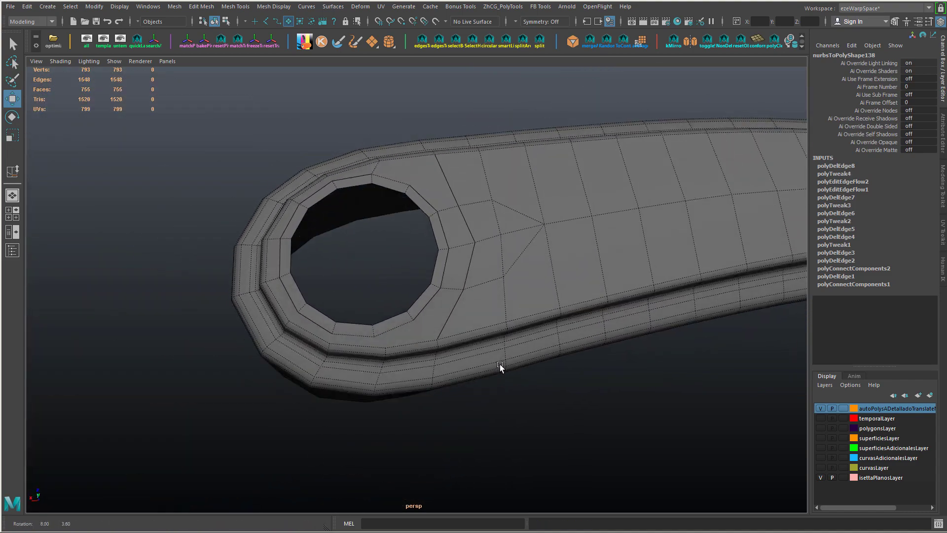
left_click_drag(516, 256, 432, 436, "alt")
- Apply Edit Edge Flow one by one to the cross loops around the wide end, and return to object mode
double_click(437, 296)
key("g")
key("g")
key("g")
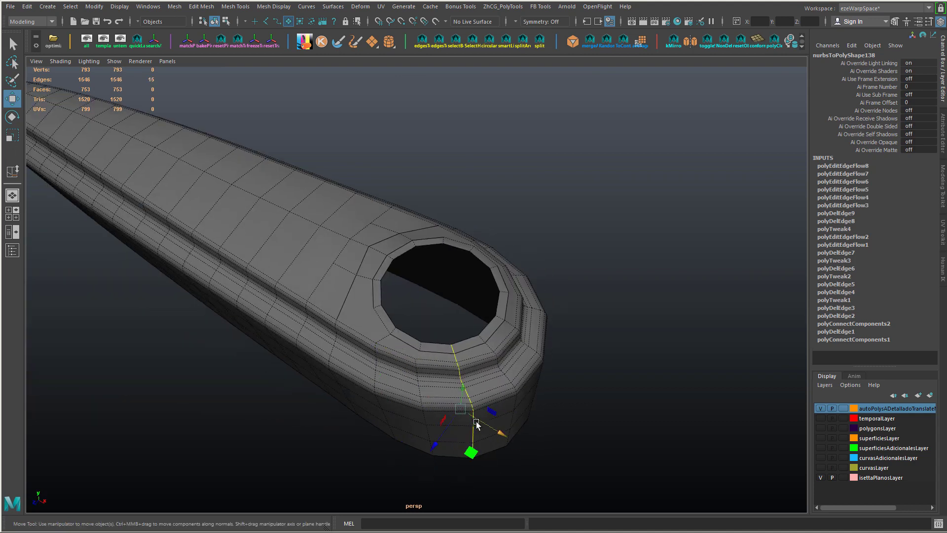
key("g")
left_click_drag(463, 360, 451, 381, "alt")
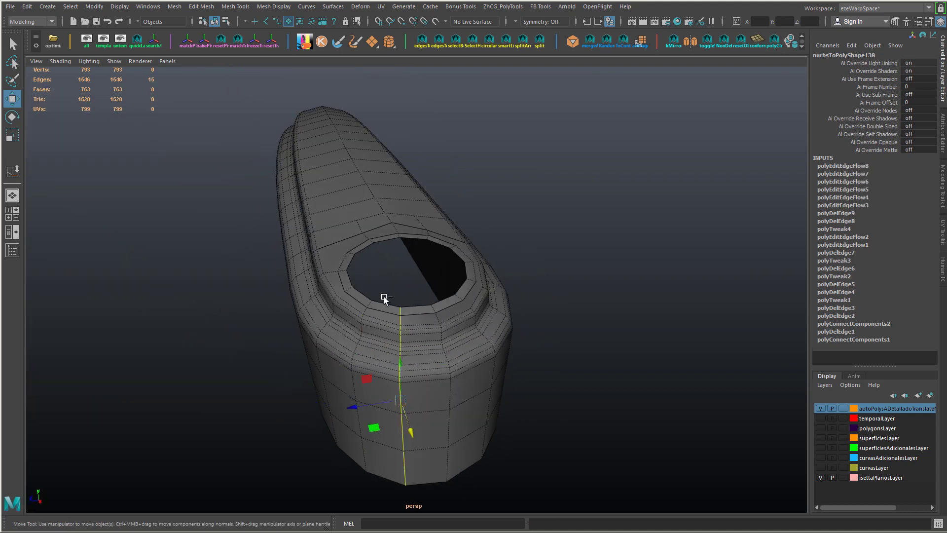
key("g")
left_click_drag(537, 339, 383, 378, "alt")
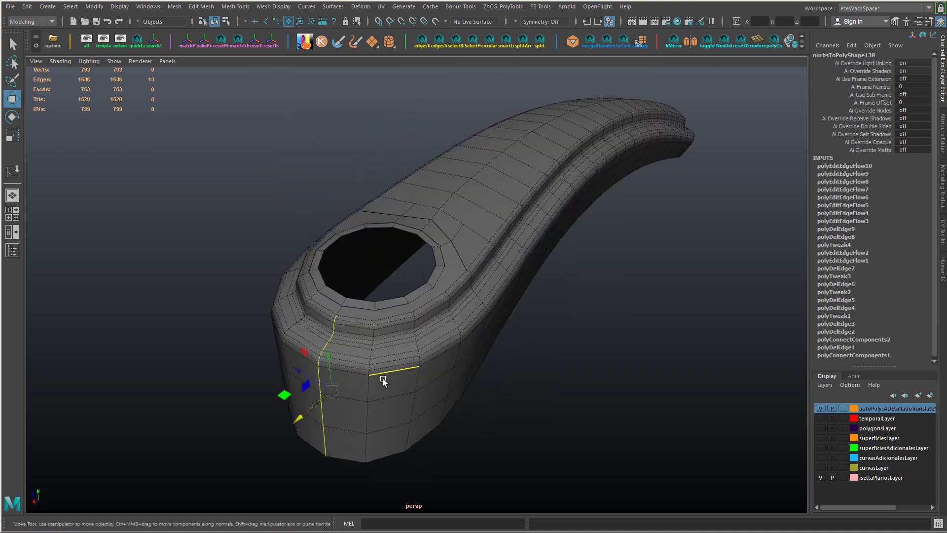
left_click_drag(498, 339, 518, 375, "alt")
double_click(414, 315)
key("g")
right_click_drag(490, 238, 540, 224)
right_click_drag(559, 320, 501, 348, "alt")
left_click(501, 348)
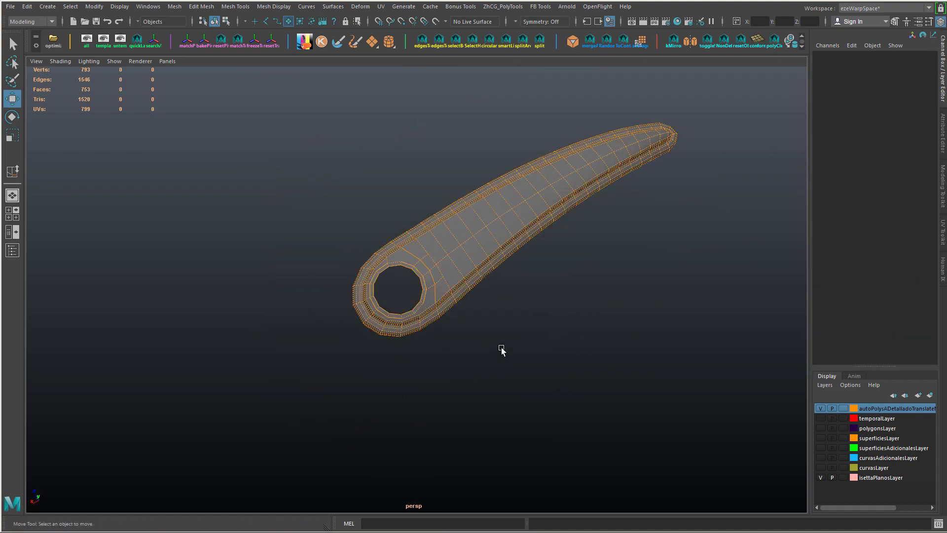
- Connect the hole ring's vertices to the matching rim and cross-edge vertices, one pair at a time around the wide end
left_click_drag(502, 350, 427, 286, "alt")
right_click_drag(428, 286, 402, 276)
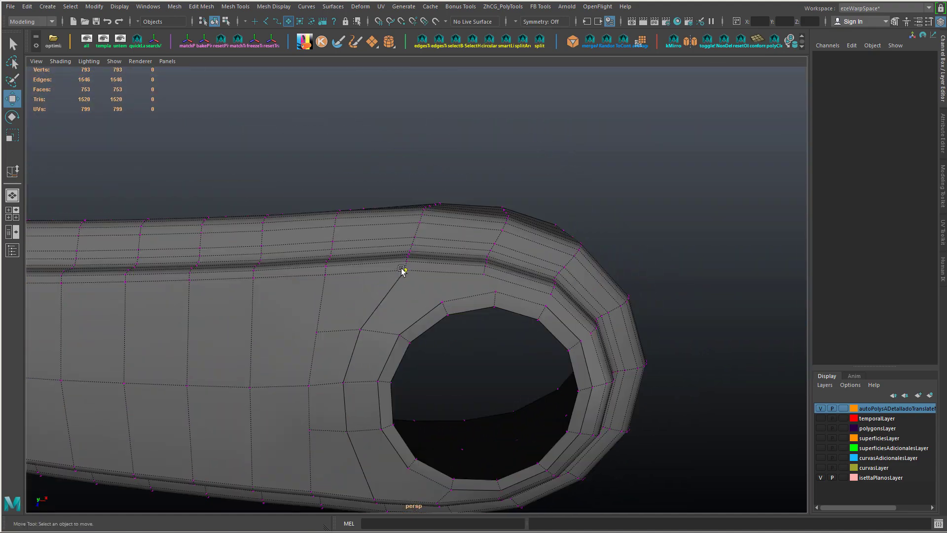
left_click(402, 271)
left_click(444, 300, "shift")
key("c")
left_click_drag(447, 297, 450, 272, "alt")
left_click(486, 263)
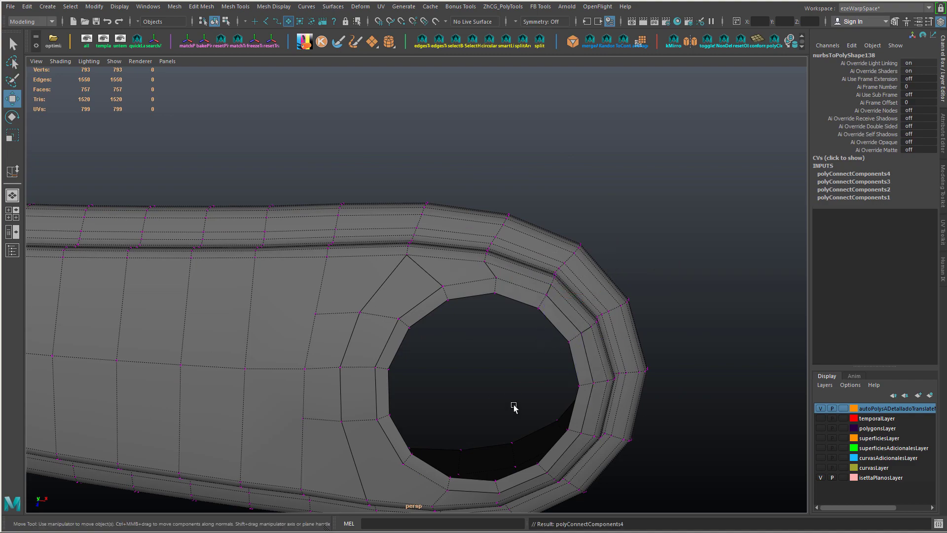
left_click_drag(513, 407, 513, 390, "alt")
left_click(512, 383)
left_click(350, 388, "shift")
key("c")
- Preview the mesh smoothed and select it as a whole object to examine the hole's topology
left_click_drag(351, 390, 350, 355, "alt")
key("3")
right_click_drag(348, 367, 419, 321)
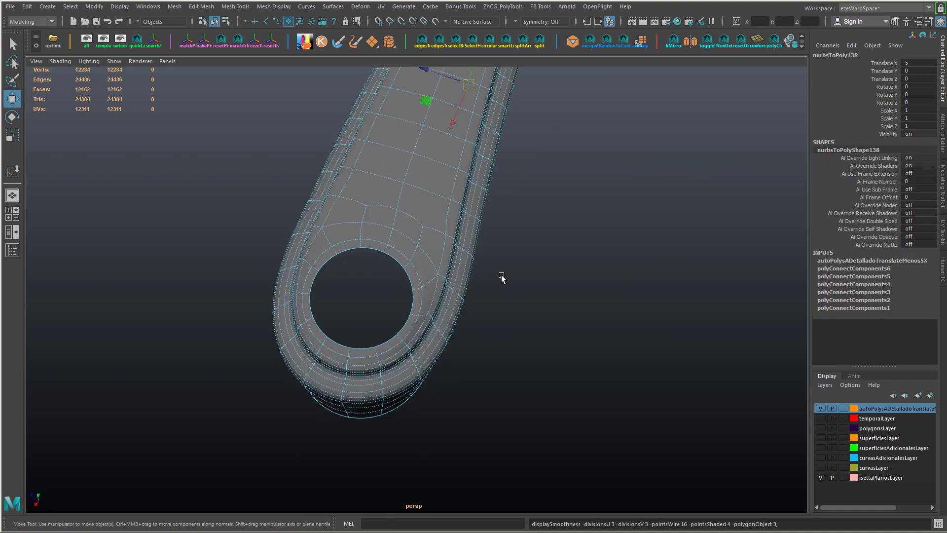
- Examine the smoothed wide end around the hole and return the mesh to unsmoothed display
left_click(501, 277)
left_click_drag(501, 276, 166, 317, "alt")
left_click(457, 355)
left_click(472, 318)
left_click(397, 326)
right_click_drag(166, 317, 351, 302, "alt")
left_click(350, 302)
key("1")
left_click_drag(313, 317, 442, 264, "alt")
- Insert two lengthwise edge loops along the arm's face and apply Edit Edge Flow to them
right_click_drag(442, 264, 442, 227)
left_click(441, 226)
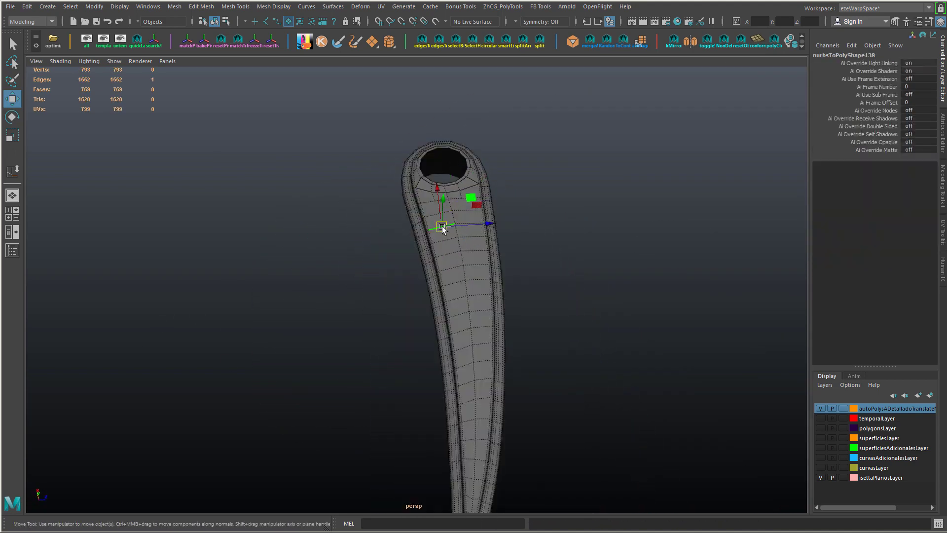
left_click(470, 223)
left_click_drag(470, 223, 475, 247, "alt")
right_click_drag(476, 247, 497, 305, "alt")
left_click_drag(497, 304, 493, 304, "alt")
key("z")
key("shift+z")
key("z")
key("z")
key("shift+z")
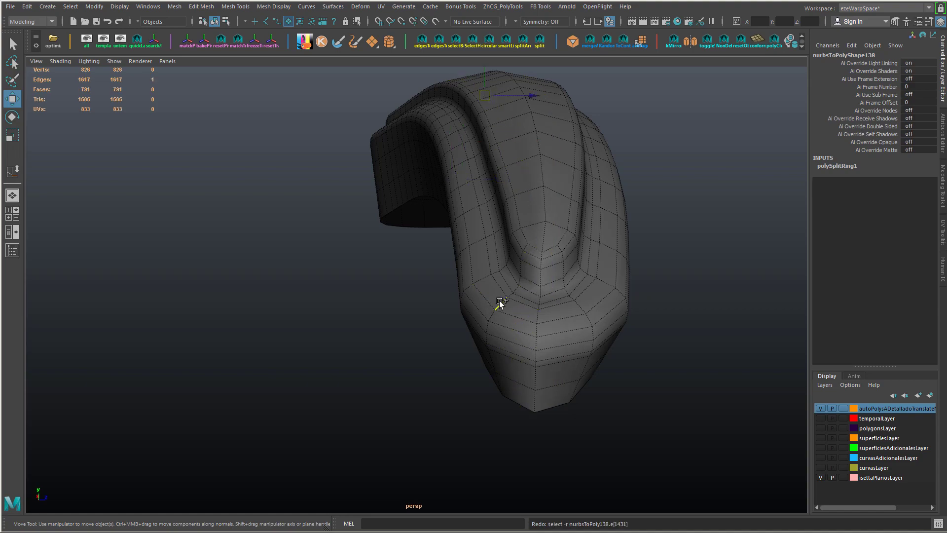
key("shift+z")
left_click_drag(530, 271, 459, 237, "alt")
middle_click_drag(459, 236, 383, 268, "alt")
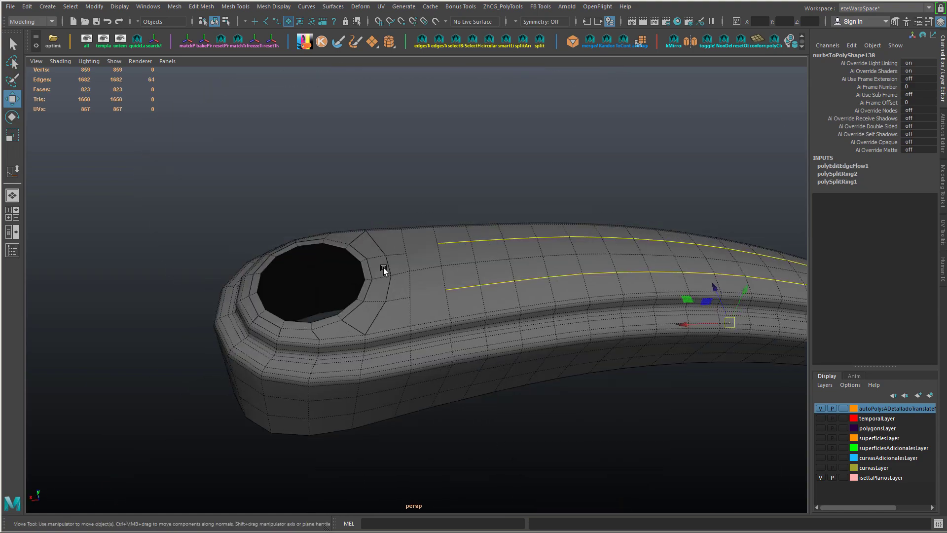
- Connect the vertices at the ends of the new lengthwise loops to the edge ring beside the hole
left_click_drag(383, 268, 420, 277, "alt")
left_click(433, 279)
left_click(473, 319, "shift")
key("g")
left_click_drag(473, 319, 412, 304, "alt")
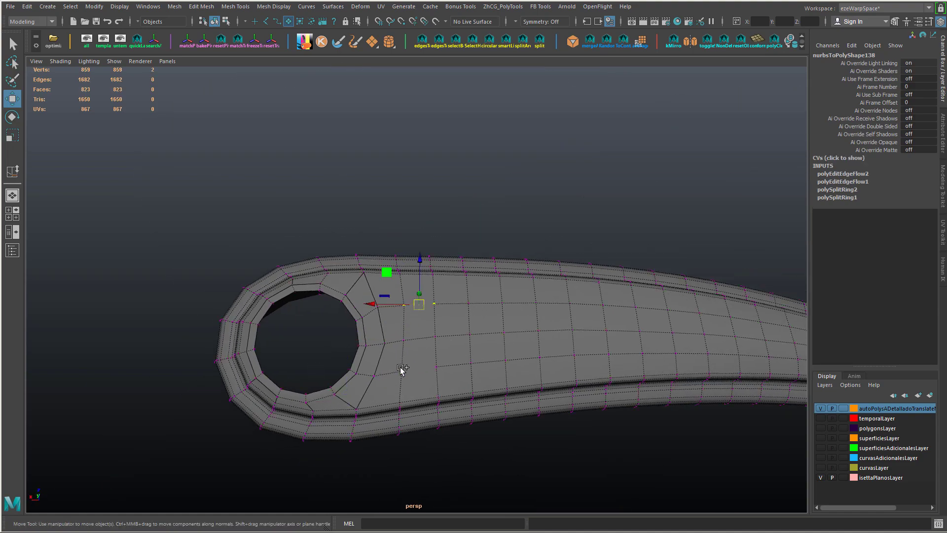
left_click_drag(471, 355, 440, 291, "alt")
- Apply Edit Edge Flow to the two lengthwise loops, leaving out their edges next to the hole
key("F10")
double_click(450, 278)
double_click(444, 235, "shift")
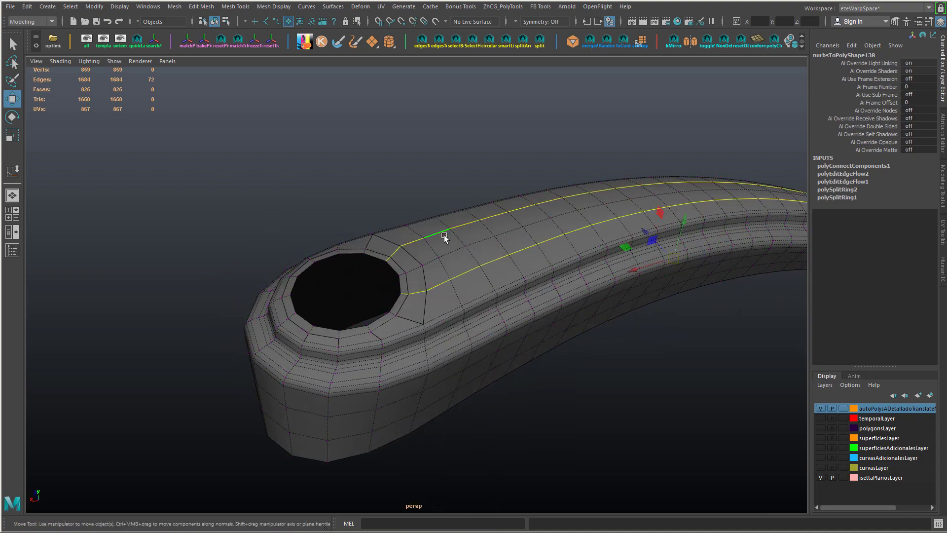
left_click_drag(381, 246, 404, 288, "ctrl")
key("g")
left_click_drag(412, 339, 440, 327, "alt")
- Apply Edit Edge Flow to the ring of short edges around the hole and adjust its height
left_click(362, 359)
right_click_drag(363, 359, 288, 387, "ctrl")
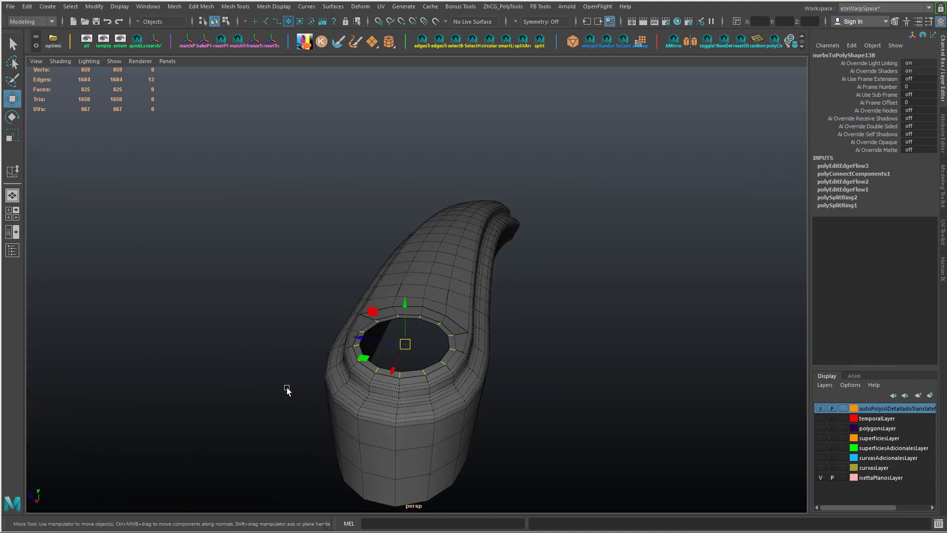
key("g")
left_click_drag(335, 409, 288, 377, "alt")
key("f")
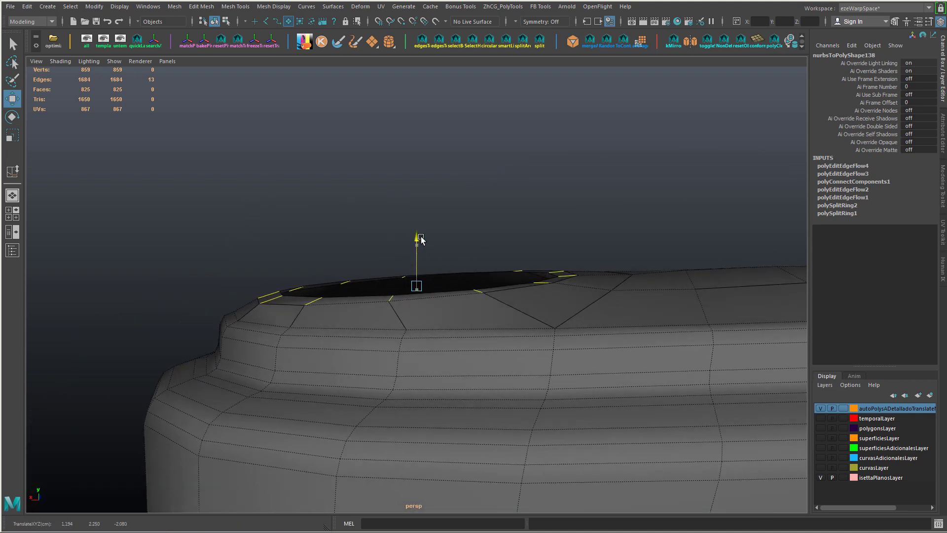
left_click_drag(381, 286, 375, 302)
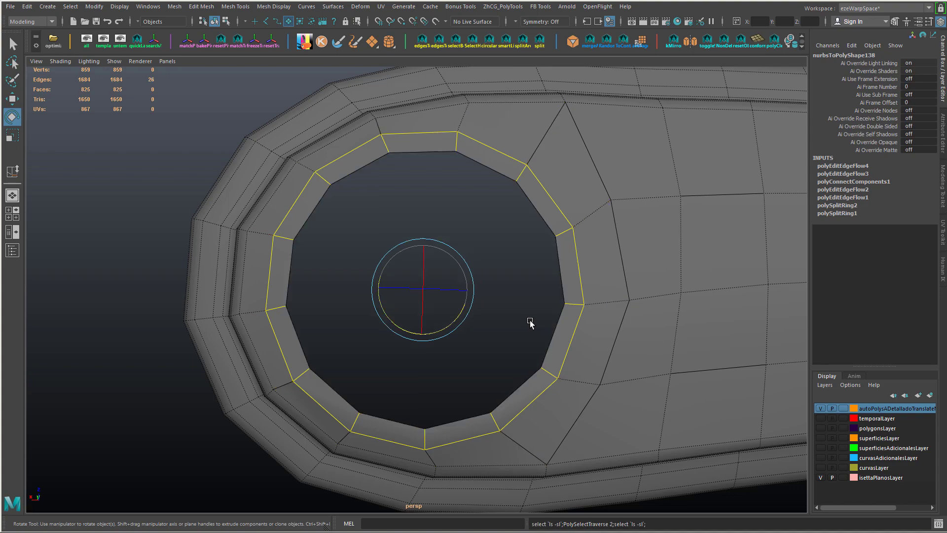
- Apply Edit Edge Flow to the cross loops where the hole's surround meets the arm
left_click_drag(477, 320, 522, 280, "alt")
right_click_drag(566, 239, 568, 222)
double_click(531, 337)
key("g")
left_click_drag(531, 337, 531, 266, "alt")
scroll(567, 336, "down", 5)
key("g")
double_click(501, 354)
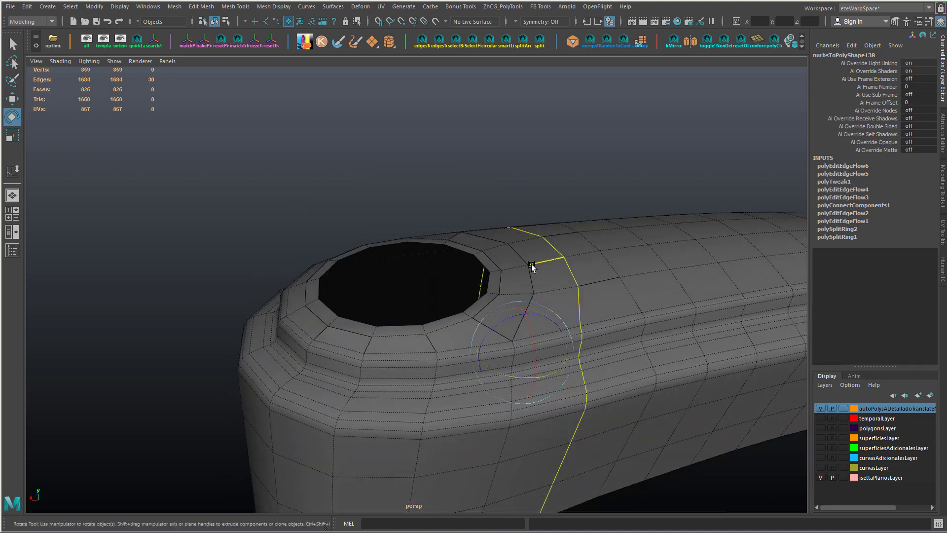
- Soften the edges of the whole mesh and preview it smoothed
right_click_drag(531, 267, 560, 232)
right_click_drag(560, 232, 641, 238, "shift")
scroll(637, 247, "down", 4)
left_click_drag(631, 256, 493, 321, "alt")
key("3")
scroll(493, 321, "up", 3)
- Try to move the outer rim's edge loop by -0.004 along local Z with Transform Component
right_click_drag(478, 318, 476, 286)
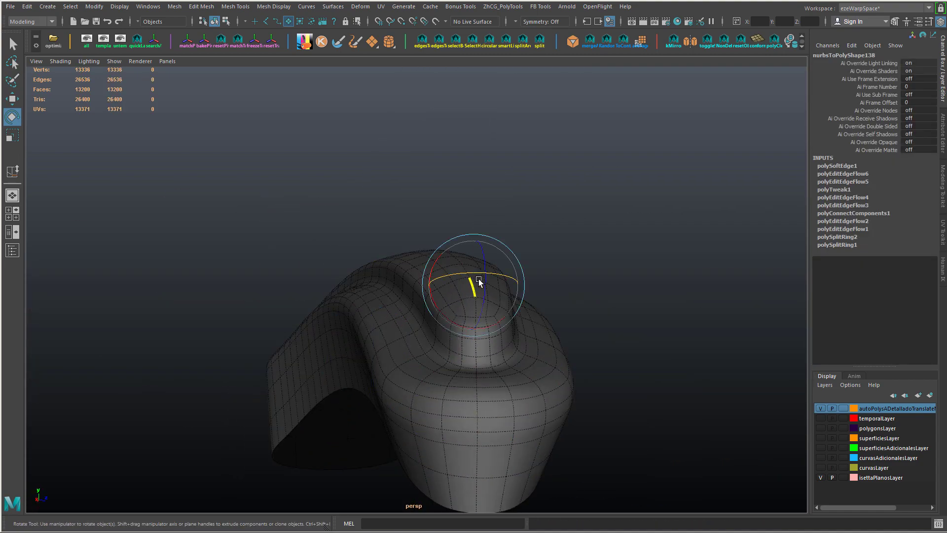
key("f")
key("w")
left_click_drag(379, 314, 472, 282, "alt")
scroll(355, 228, "down", 5)
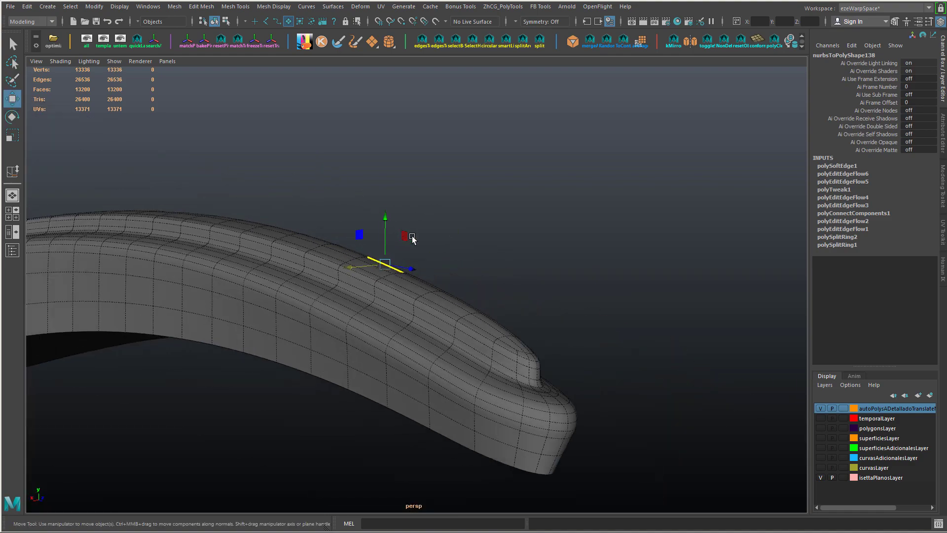
left_click_drag(412, 239, 387, 357, "alt")
key("t")
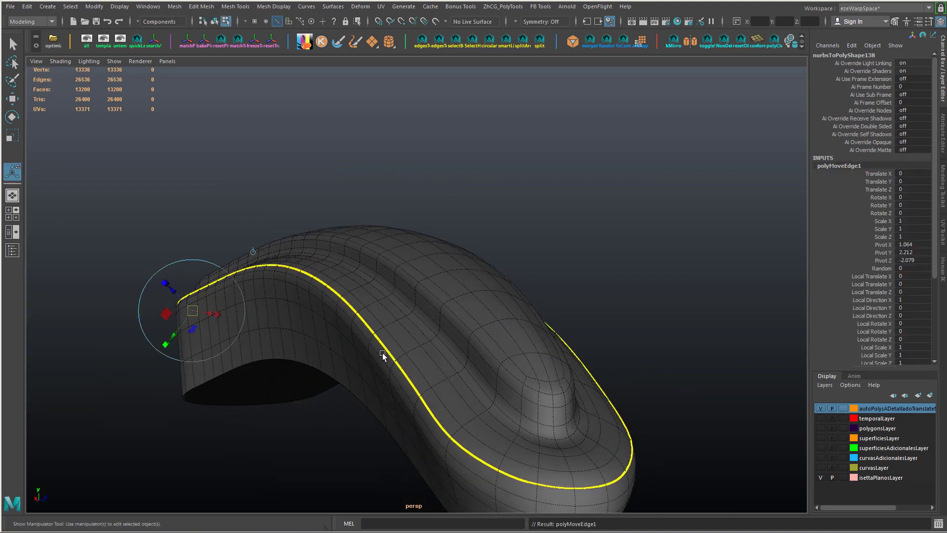
left_click_drag(174, 294, 398, 360)
key("ctrl+z")
key("ctrl+y")
key("q")
key("F8")
key("F8")
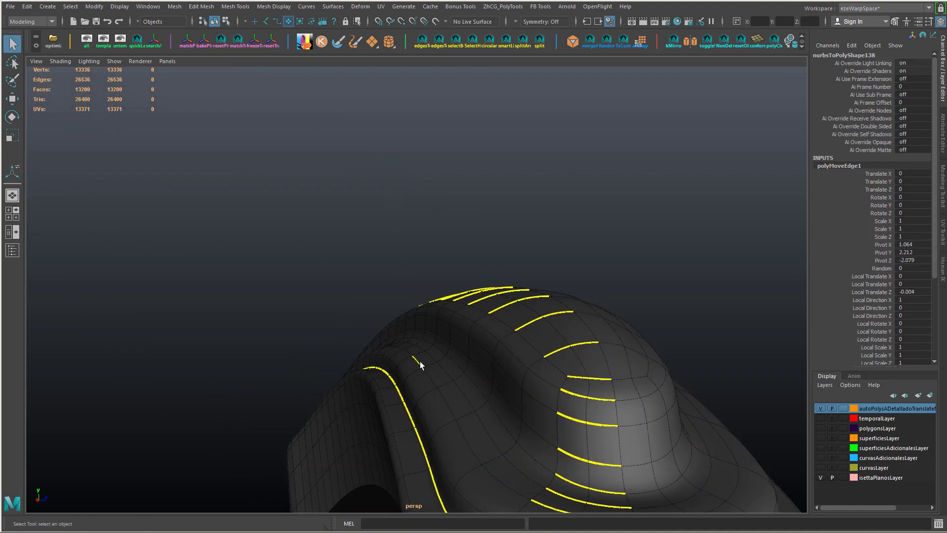
- Try to move the next loop inside the outer rim by -0.001 along local Y and Z, and examine the shading
double_click(403, 373)
key("g")
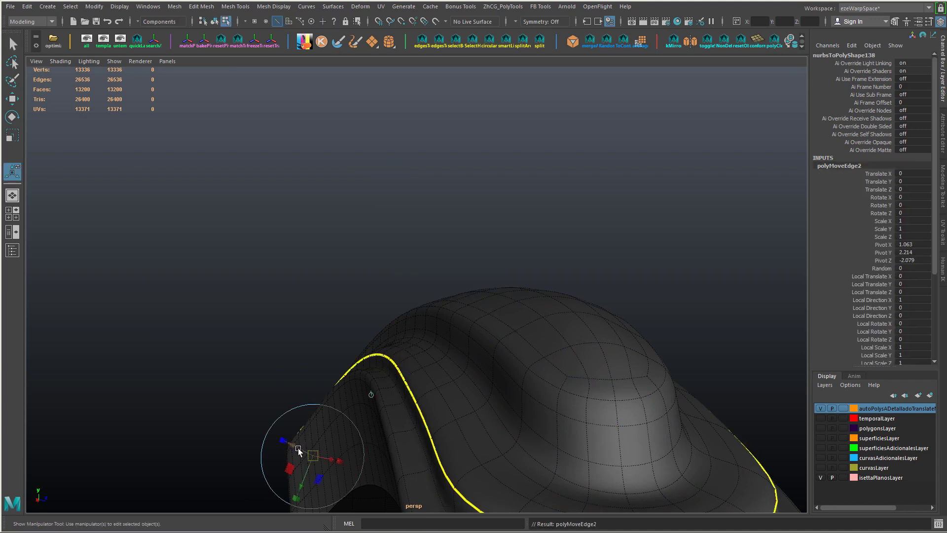
left_click_drag(298, 447, 309, 474)
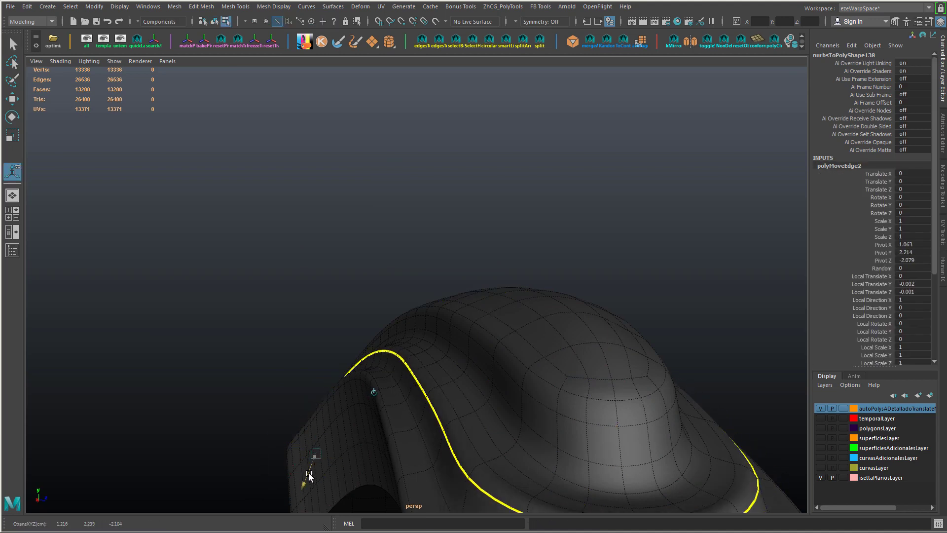
left_click_drag(454, 392, 239, 468, "alt")
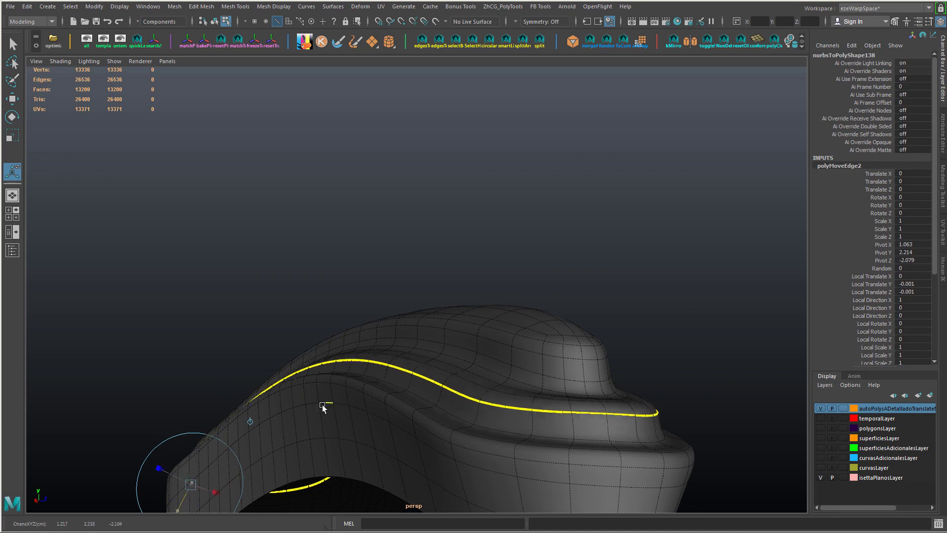
left_click_drag(324, 404, 391, 424, "alt")
right_click_drag(434, 229, 492, 221)
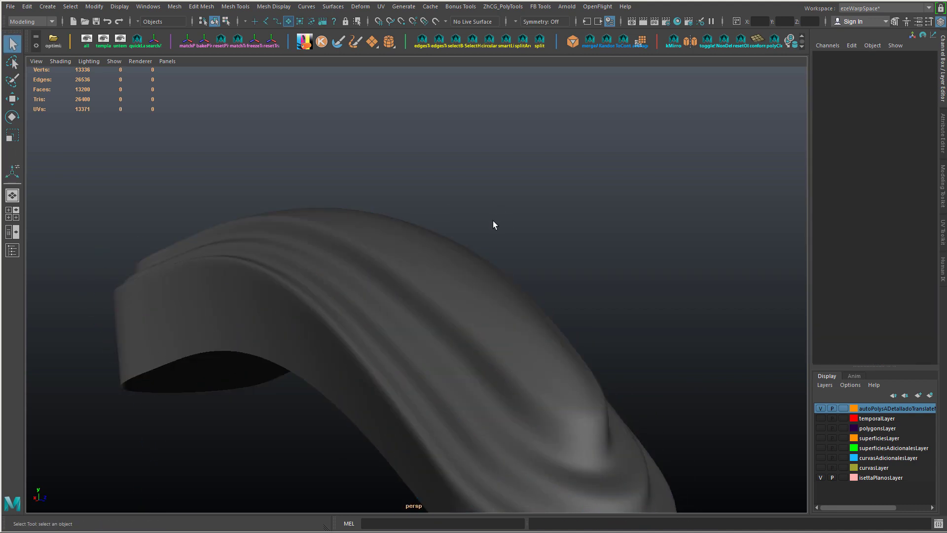
left_click_drag(493, 220, 442, 305, "alt")
scroll(355, 296, "up", 5)
middle_click_drag(345, 291, 493, 195, "alt")
- Undo both Transform Component moves on the rim's edge loops
key("ctrl+z")
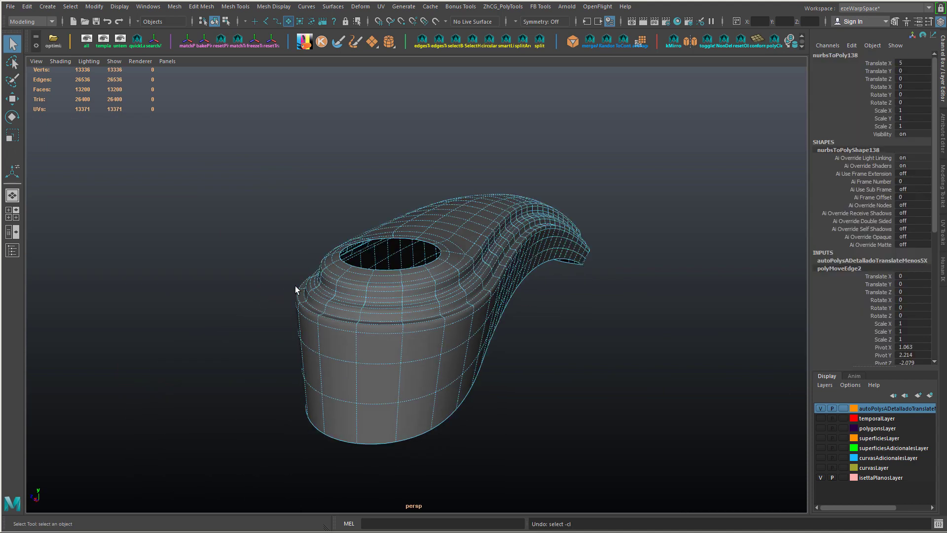
key("ctrl+z")
key("shift+z")
key("ctrl+z")
mouse_move(261, 270)
left_mouse_down("alt")
mouse_move(389, 282)
mouse_move(274, 265)
left_mouse_up("alt")
key("ctrl+z")
key("ctrl+z")
key("ctrl+z")
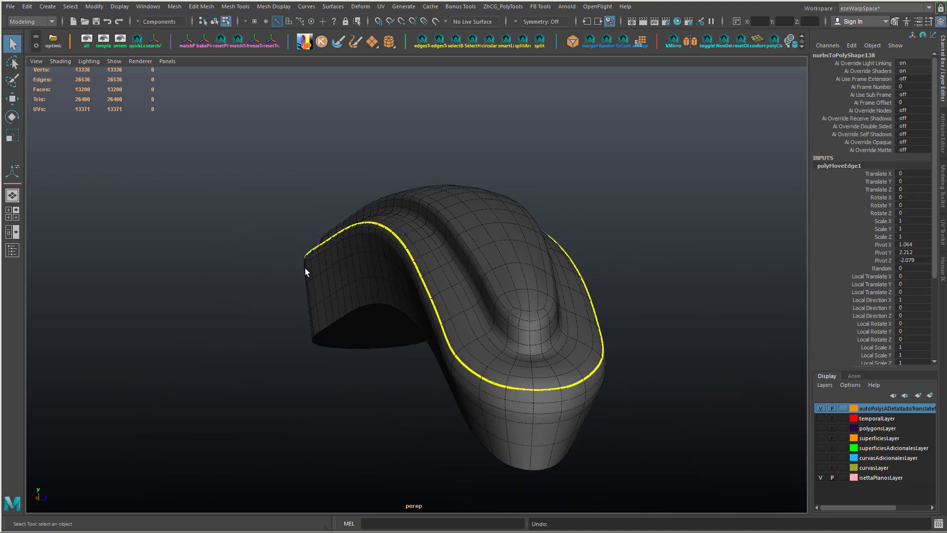
key("ctrl+z")
- Slide the outer rim's edge loop slightly with Slide Edge and select the neighbouring loop
left_click_drag(420, 315, 431, 307, "alt")
double_click(435, 294)
right_click_drag(369, 301, 366, 371, "shift")
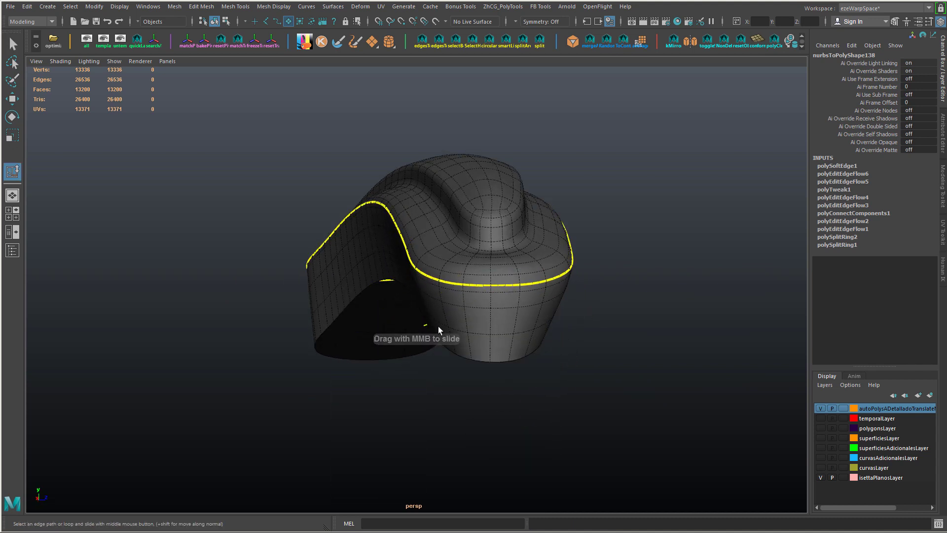
middle_click_drag(442, 330, 437, 331)
double_click(477, 265)
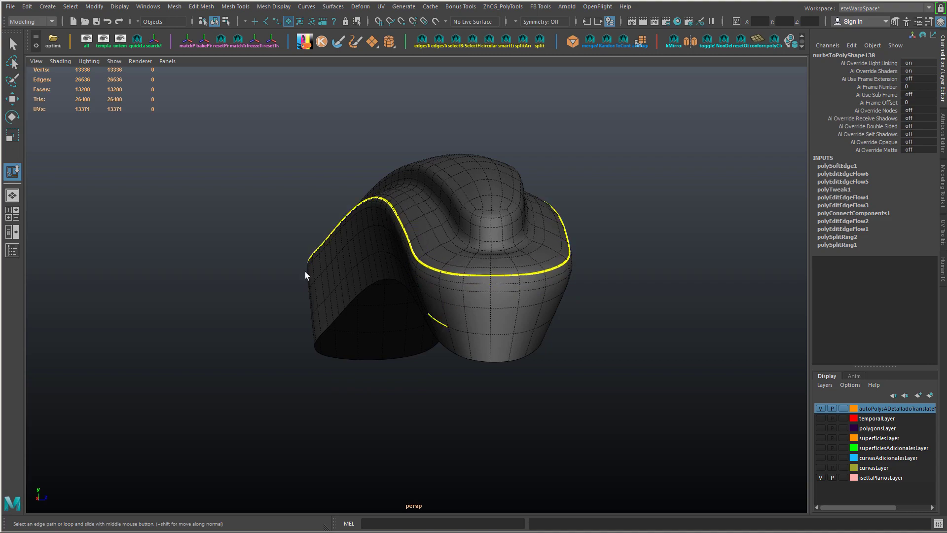
left_click_drag(307, 271, 440, 300, "alt")
right_click_drag(439, 300, 336, 223, "alt")
- Try to move the loop just above the raised step's foot by 0.001 along local Y, and undo it
right_click_drag(230, 288, 230, 291)
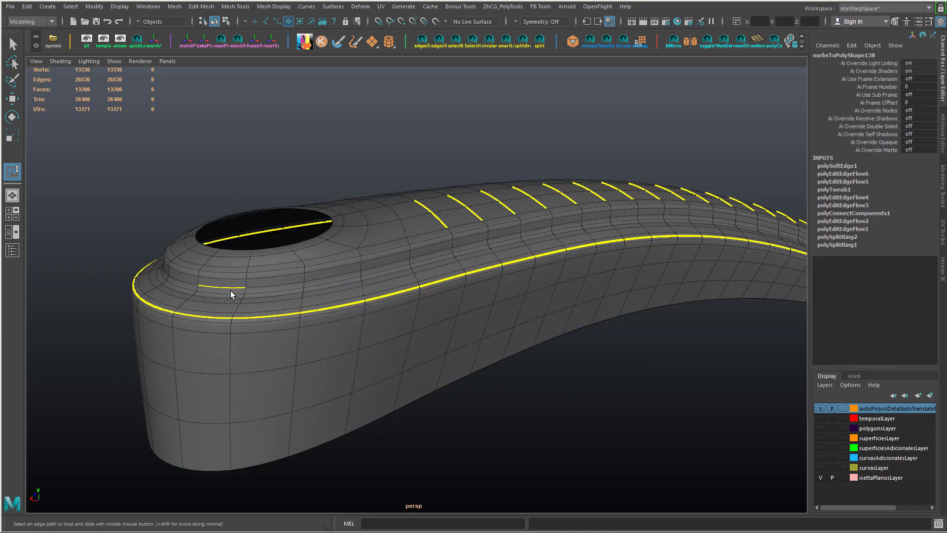
double_click(229, 286)
left_click_drag(229, 269, 312, 310, "alt")
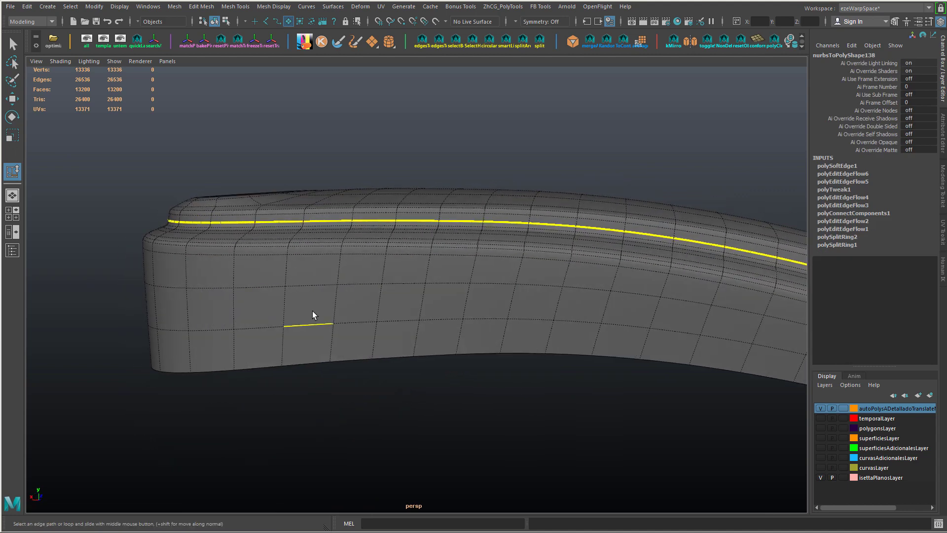
key("w")
key("ctrl+z")
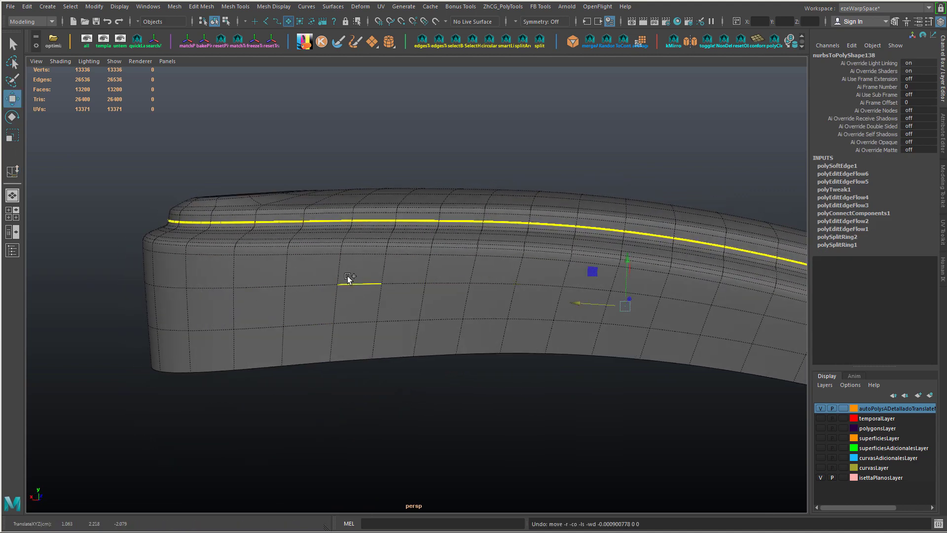
key("g")
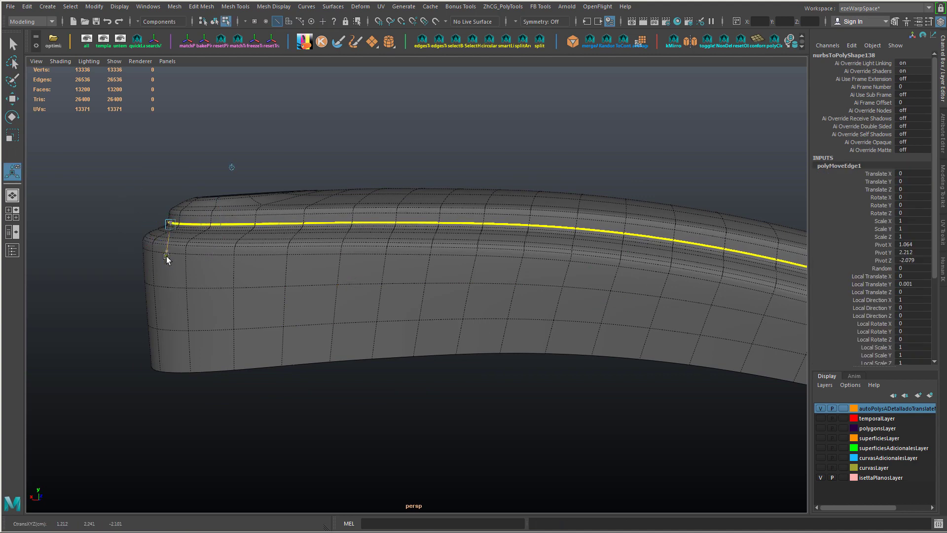
left_click_drag(179, 257, 367, 293, "alt")
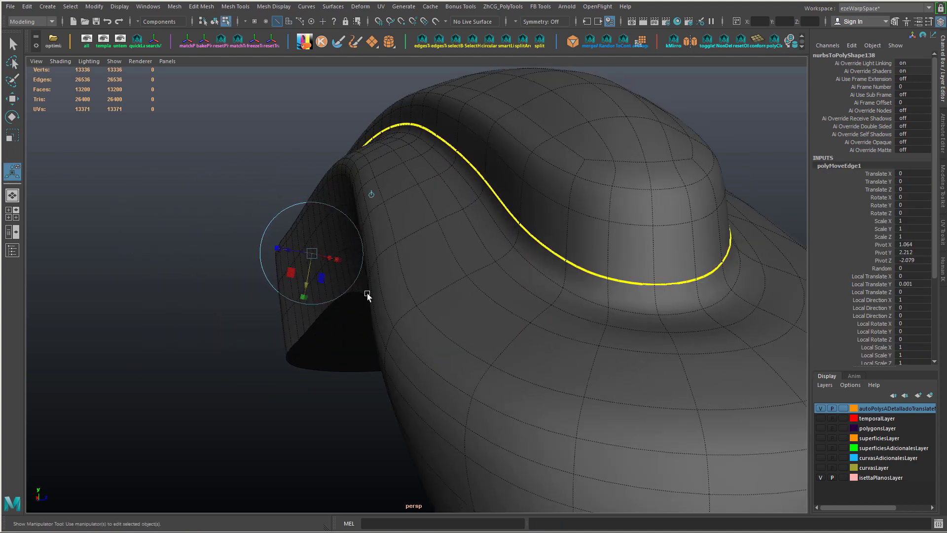
key("ctrl+z")
key("ctrl+y")
key("ctrl+z")
- Try to move the loop around the raised step's foot by 0.002 along local X with Transform Component
double_click(567, 291)
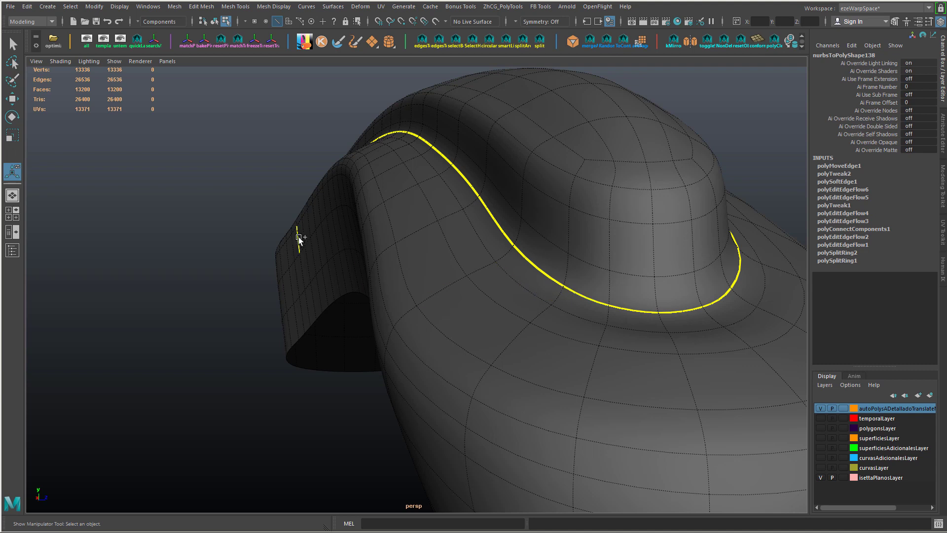
key("g")
left_click_drag(296, 280, 295, 286)
key("ctrl+z")
key("ctrl+z")
middle_click_drag(268, 331, 267, 334)
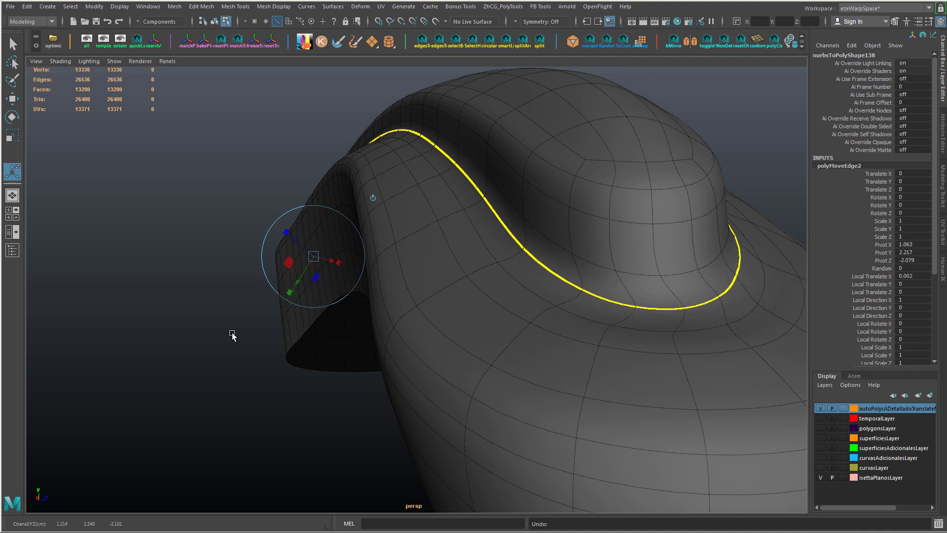
left_click_drag(296, 247, 373, 284)
- Check the shading of the unselected mesh and undo the move of the loop around the raised step's foot
right_click_drag(408, 230, 439, 212)
left_click(461, 172)
left_click_drag(439, 212, 369, 216, "alt")
right_click_drag(370, 216, 376, 220, "alt")
left_click_drag(376, 219, 342, 237, "alt")
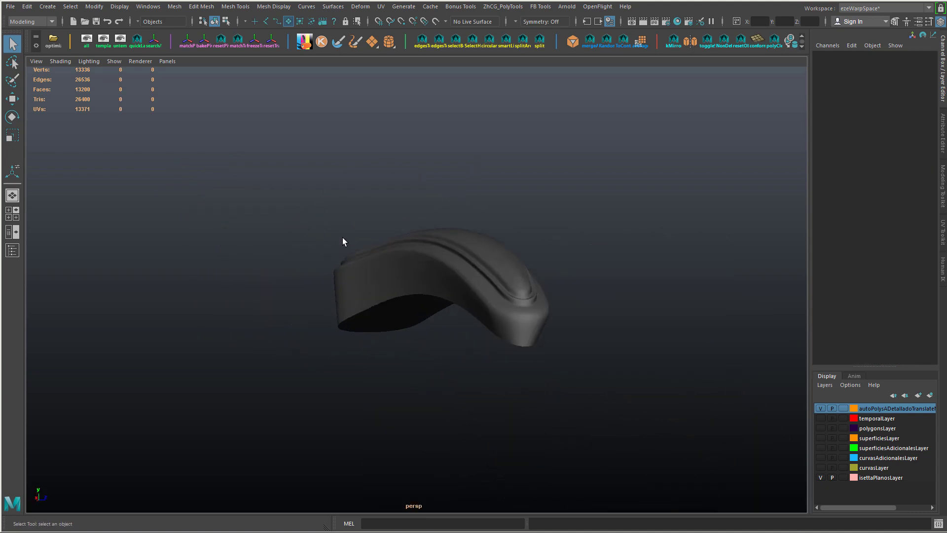
key("ctrl+z")
key("ctrl+z")
key("ctrl+z")
right_click_drag(335, 244, 367, 289, "alt")
left_click_drag(367, 289, 227, 294, "alt")
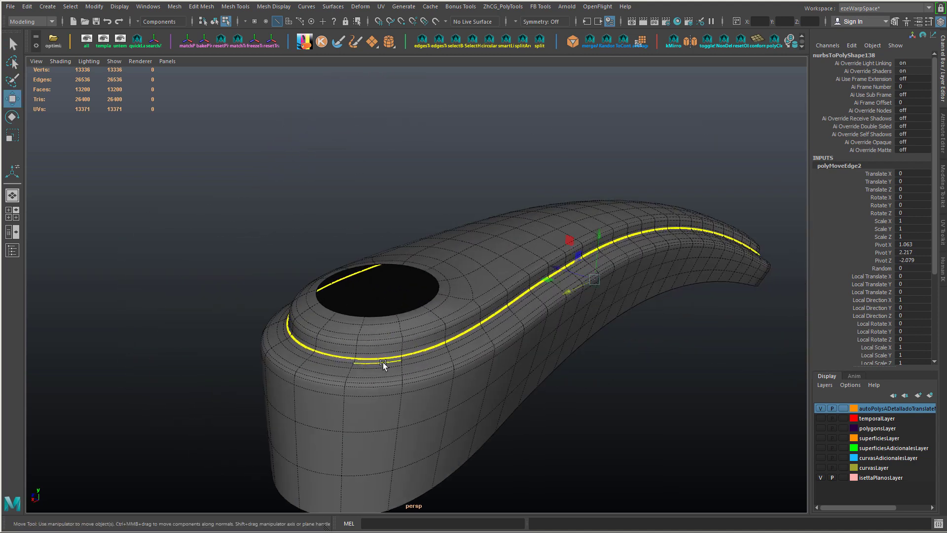
- Select the outer rim's edge loop and adjust it with the Slide Edge tool
right_click_drag(383, 362, 392, 195)
double_click(413, 377)
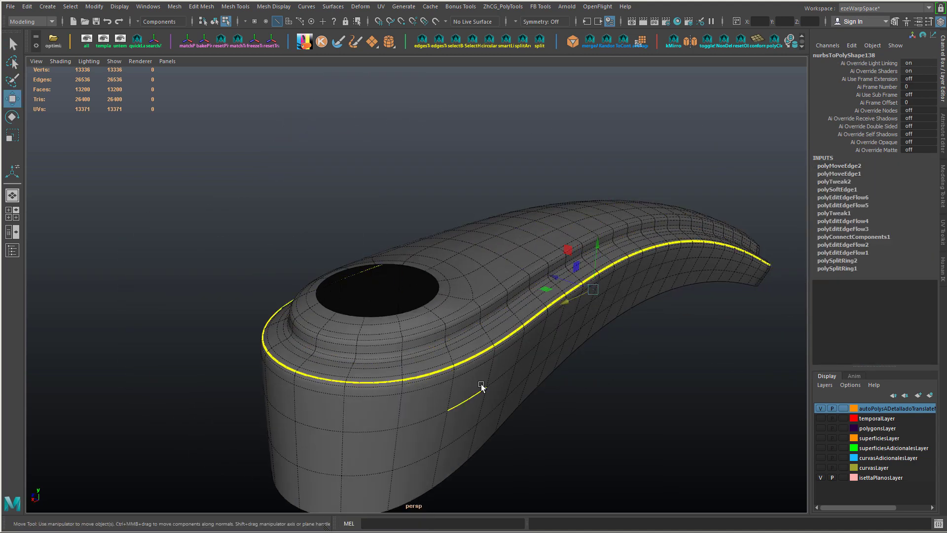
right_click_drag(475, 388, 475, 408, "shift")
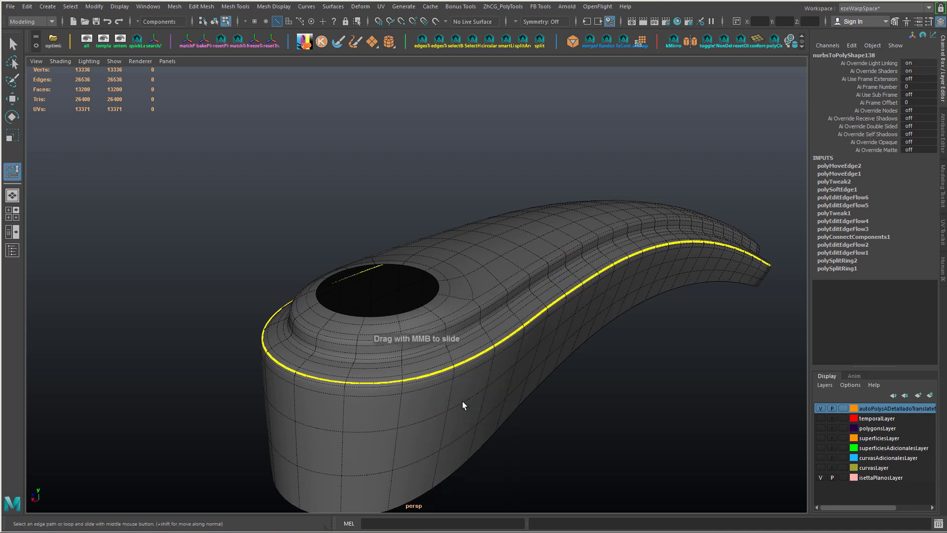
left_click_drag(491, 370, 477, 335, "alt")
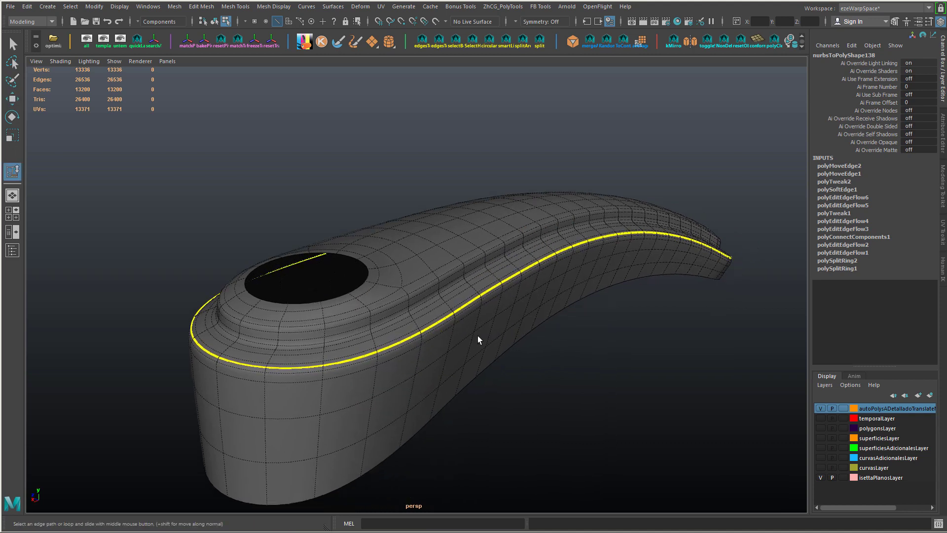
- Try to adjust the loop along the raised step's upper edge, and undo the change
left_click_drag(447, 268, 401, 304, "alt")
right_click_drag(423, 307, 422, 415, "shift")
key("w")
right_click_drag(475, 232, 525, 218)
left_click_drag(525, 217, 544, 229, "alt")
key("ctrl+z")
key("ctrl+z")
key("ctrl+z")
key("ctrl+z")
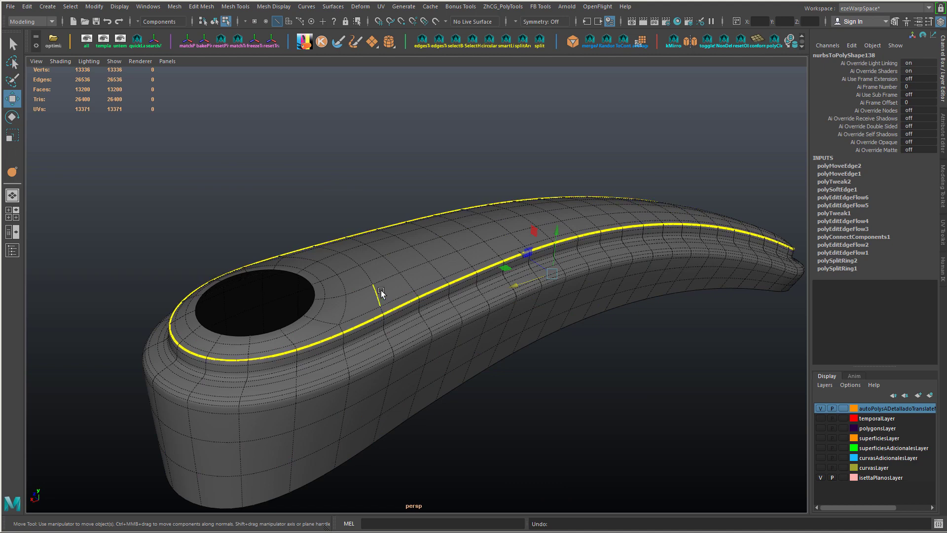
left_click(400, 304)
left_click(440, 253, "shift")
right_click_drag(446, 251, 497, 246)
left_click_drag(412, 267, 351, 306, "alt")
right_click_drag(352, 307, 316, 307)
left_click(320, 327)
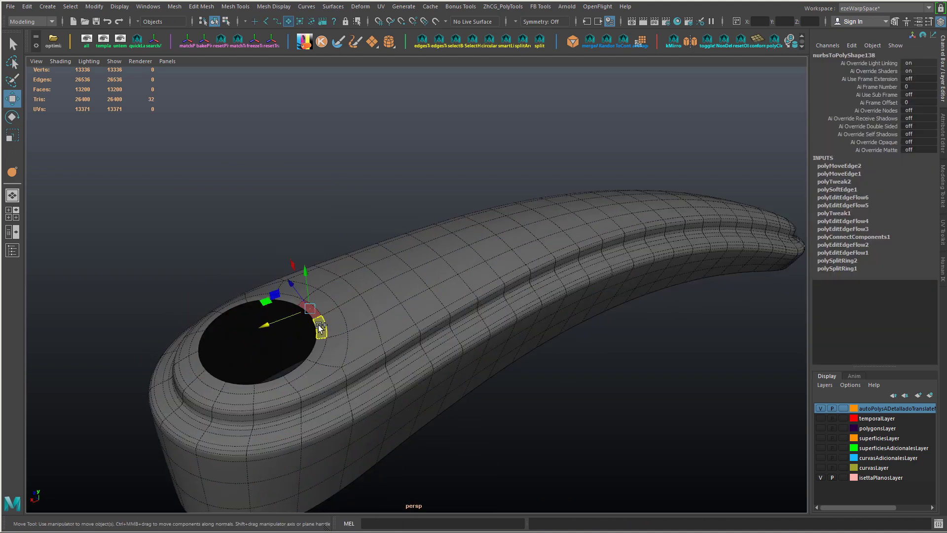
middle_click_drag(326, 319, 434, 283, "alt")
- Select the edge loop around the circular hole, adjust it with the Slide Edge tool, and undo the last slide
right_click_drag(334, 337, 321, 257)
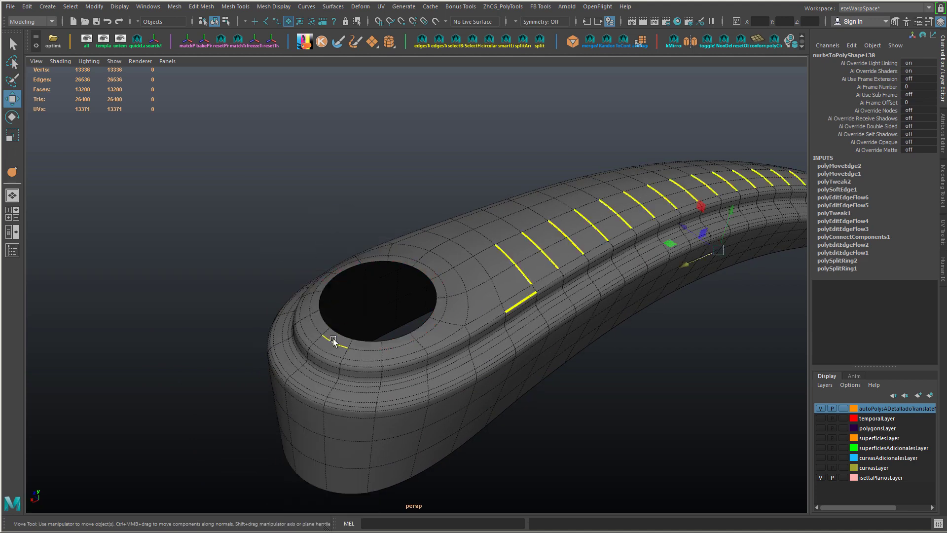
double_click(333, 338)
key("y")
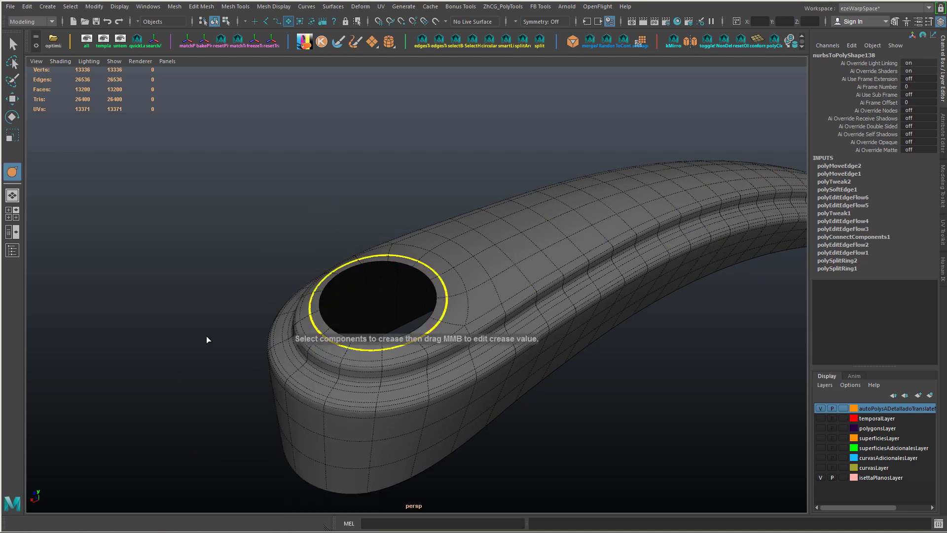
right_click_drag(208, 336, 214, 398, "shift")
middle_click_drag(224, 397, 193, 401)
left_click_drag(194, 400, 212, 419, "alt")
middle_click_drag(212, 421, 218, 411)
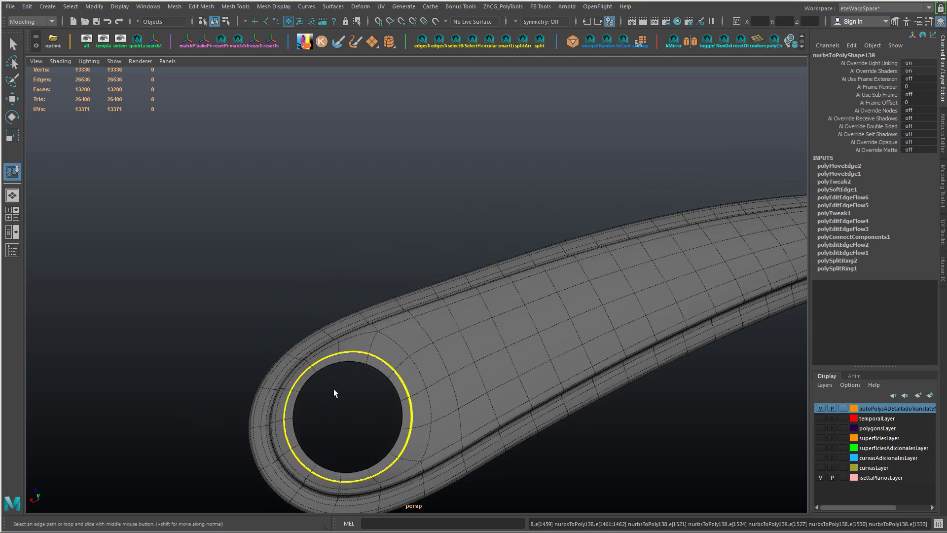
middle_click_drag(334, 393, 380, 386)
key("ctrl+z")
key("w")
- Select the complete ring of faces bordering the circular hole
scroll(311, 363, "up", 5)
left_click_drag(313, 366, 321, 324, "alt")
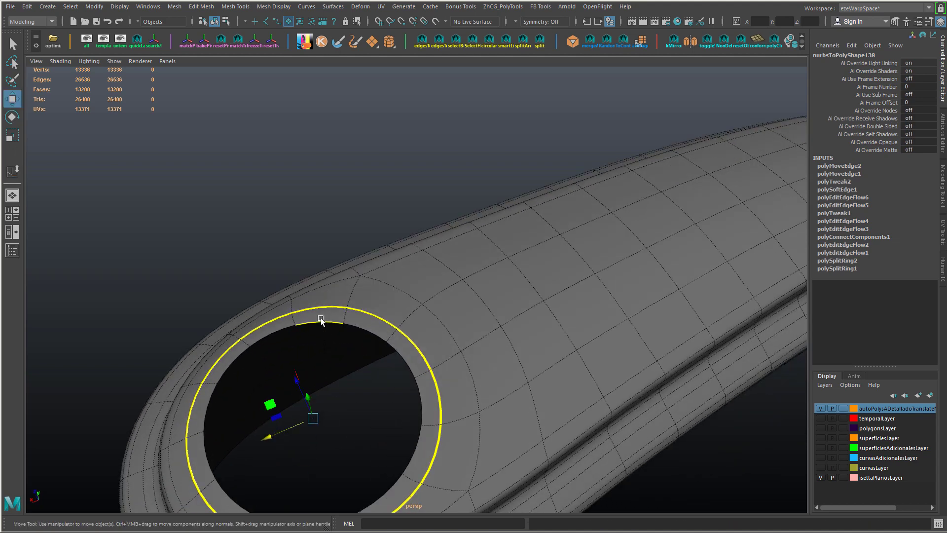
right_click_drag(321, 323, 322, 274)
double_click(316, 315)
left_click_drag(316, 315, 330, 328, "alt")
- Try to extrude the face ring around the hole upward, and undo it with the smooth mesh preview switched off
key("ctrl+e")
key("w")
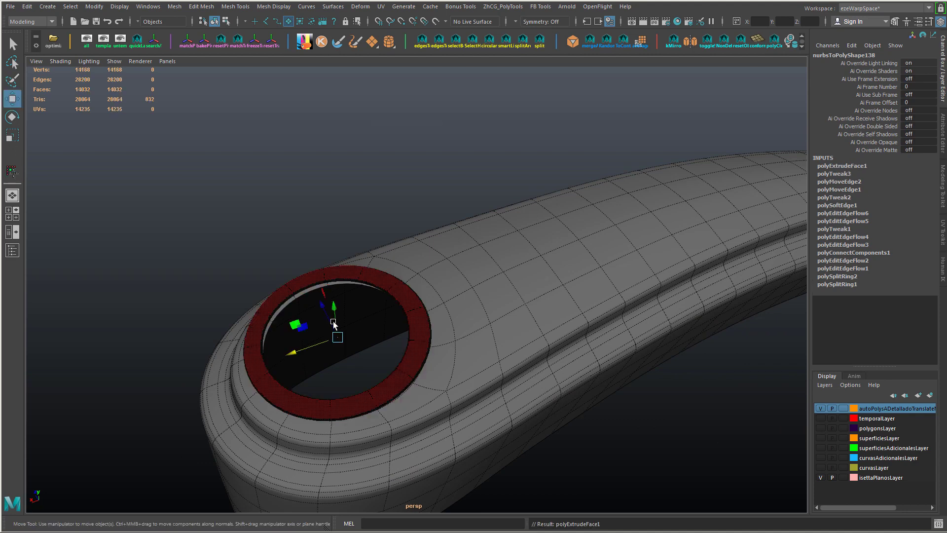
left_click_drag(335, 308, 334, 298)
key("1")
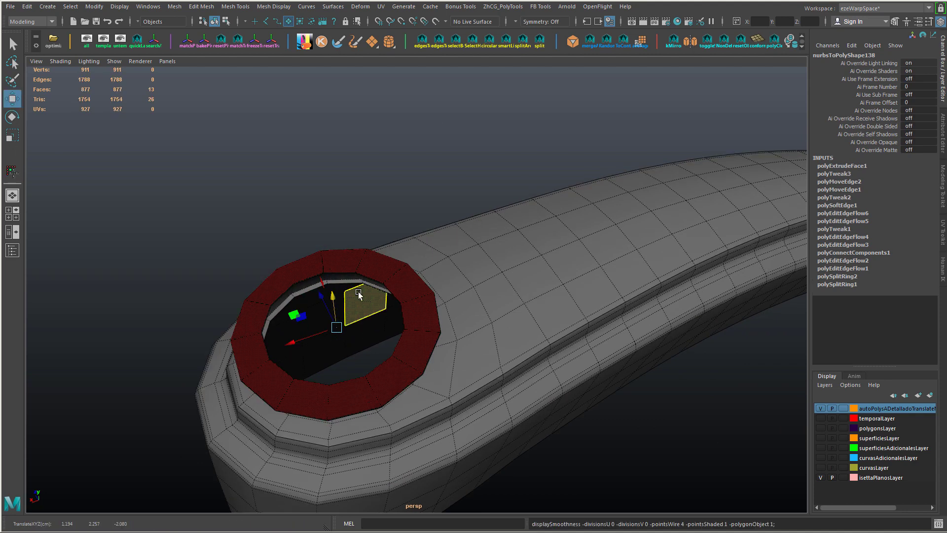
key("ctrl+z")
key("ctrl+z")
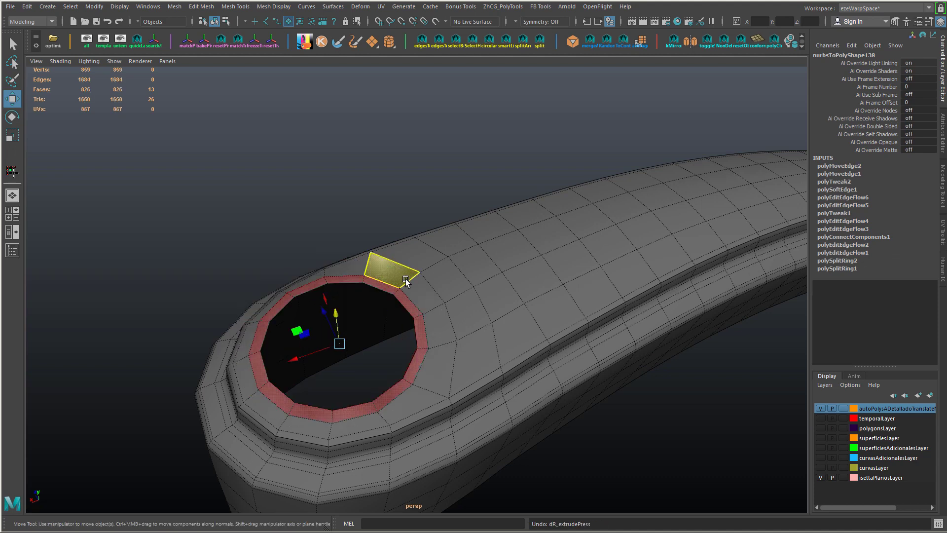
- Extrude the face ring around the hole again, try its local Z and offset, and reset the extrude settings
key("ctrl+e")
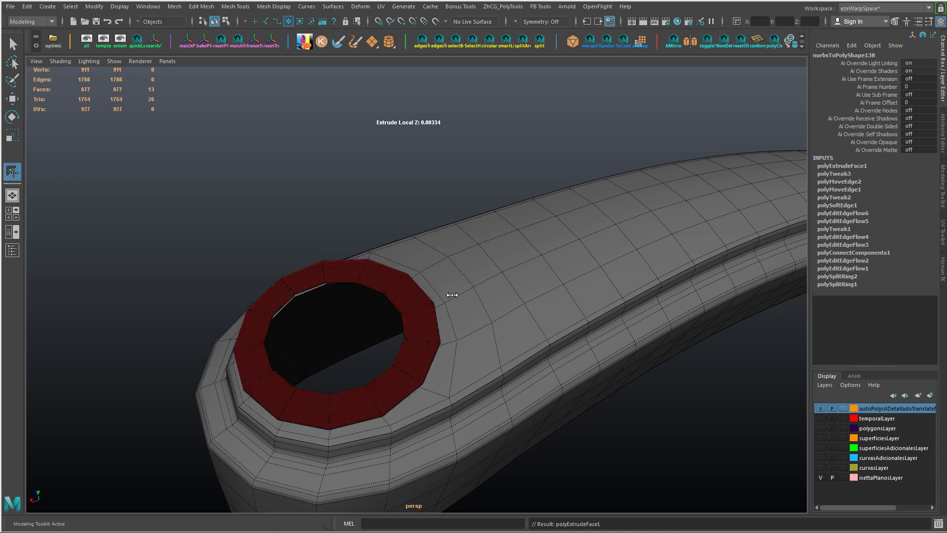
left_click_drag(493, 278, 420, 258)
right_click(493, 278)
left_click(506, 277)
right_click(447, 258)
left_click(417, 259)
right_click(419, 260)
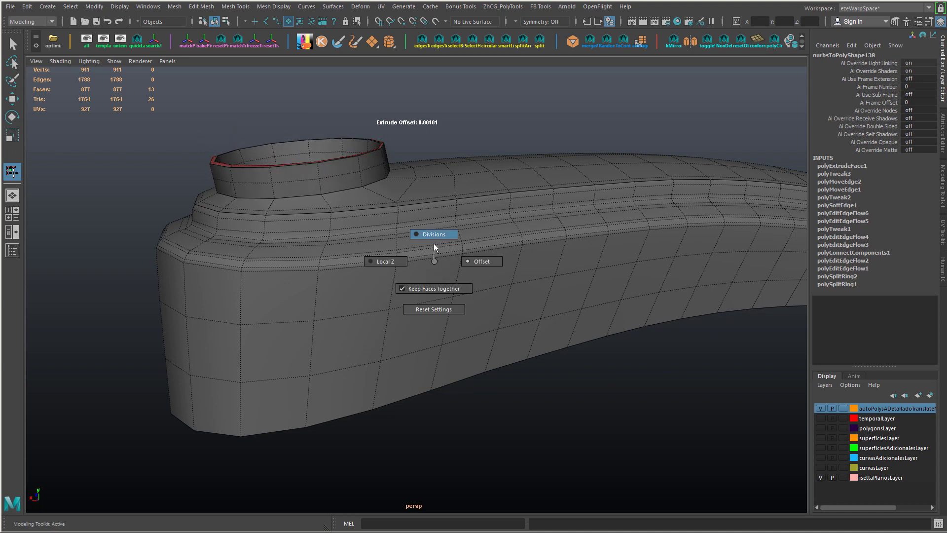
left_click(428, 309)
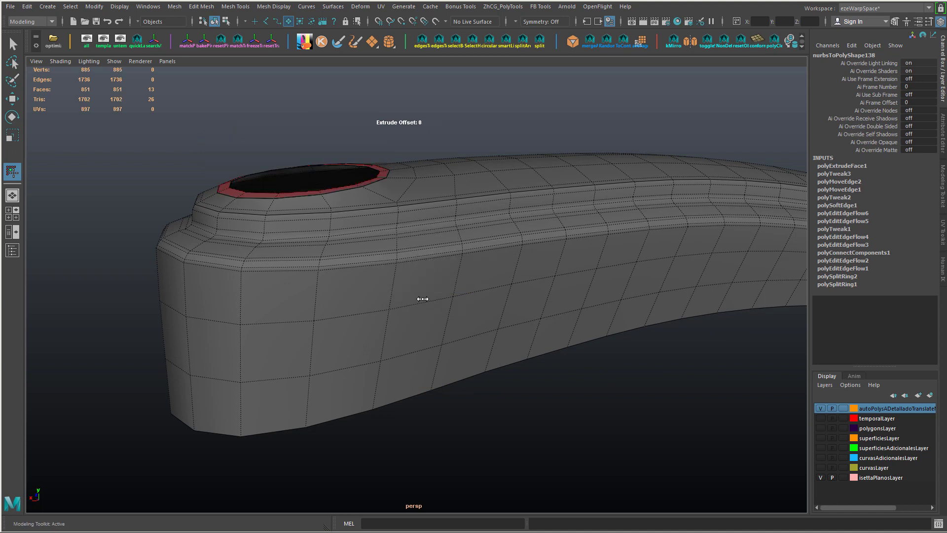
- Raise the extruded face ring along local Z into a collar around the hole, with an offset of about 0.0003
left_click_drag(394, 268, 399, 274)
left_click_drag(280, 228, 305, 246, "alt")
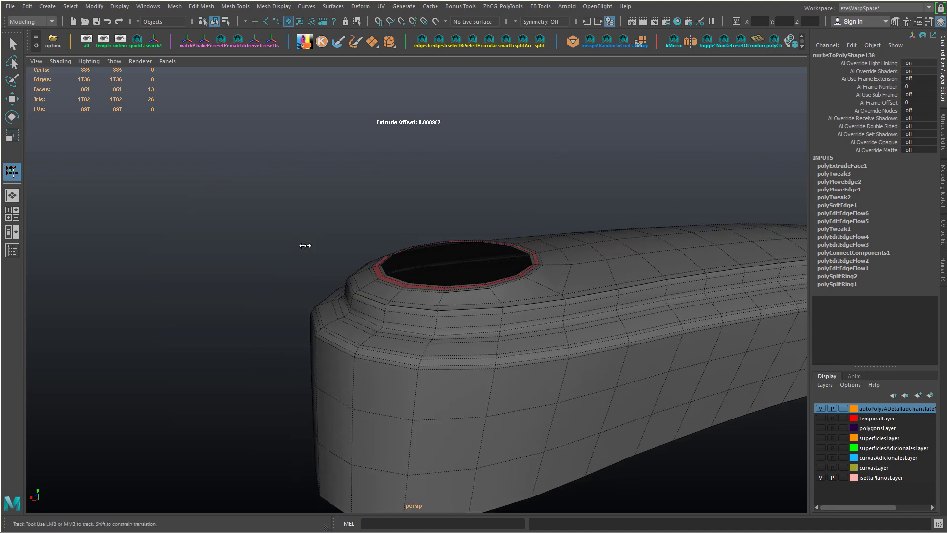
right_click_drag(304, 246, 359, 293, "alt")
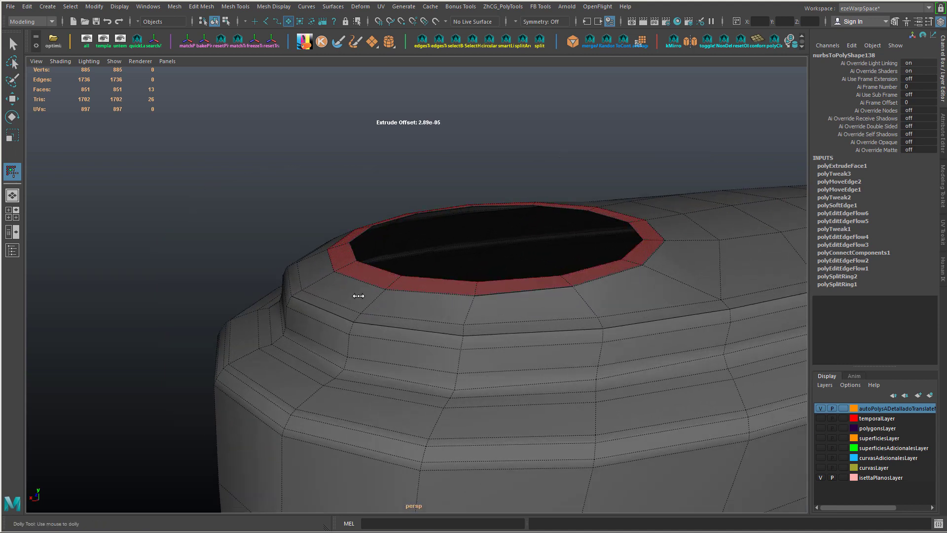
right_click(358, 295)
left_click(342, 300)
left_click_drag(343, 300, 414, 295)
left_click(378, 300)
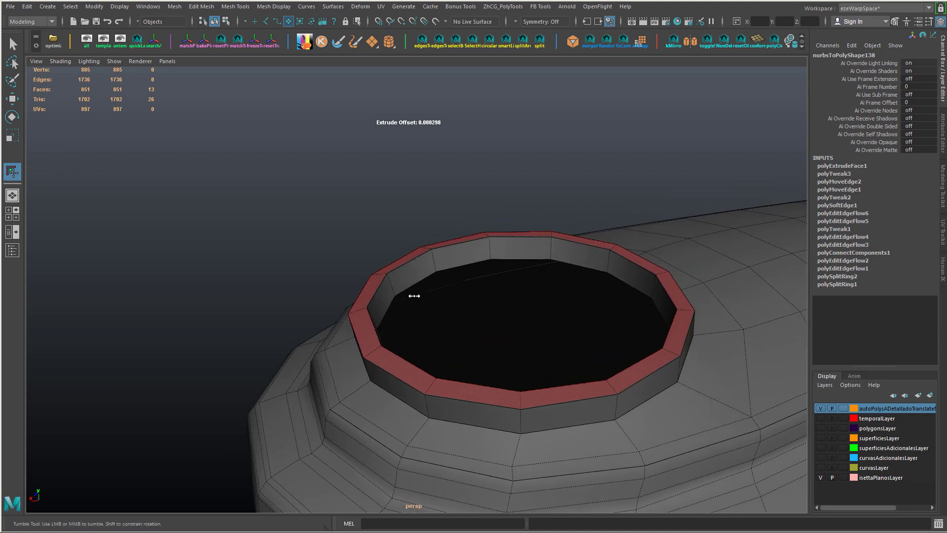
key("w")
- Select the open edge loop at the collar's inner foot, scale it inward and raise it slightly
right_click(420, 239)
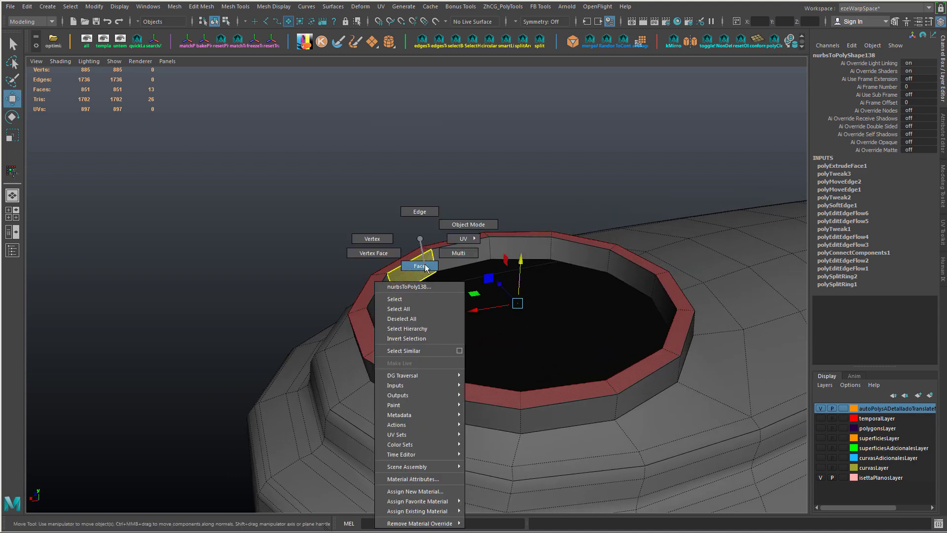
left_click(425, 267)
right_click_drag(425, 265, 436, 213)
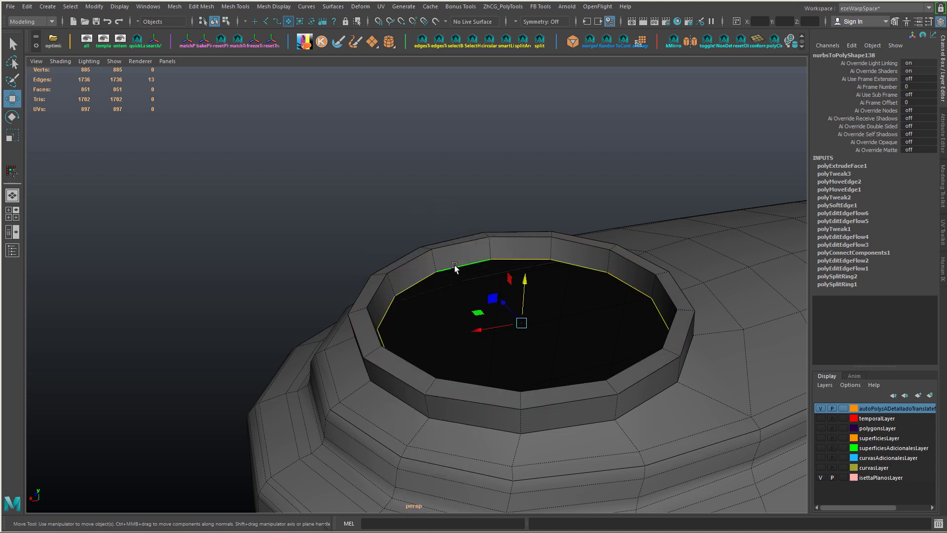
key("r")
left_click_drag(517, 321, 497, 321)
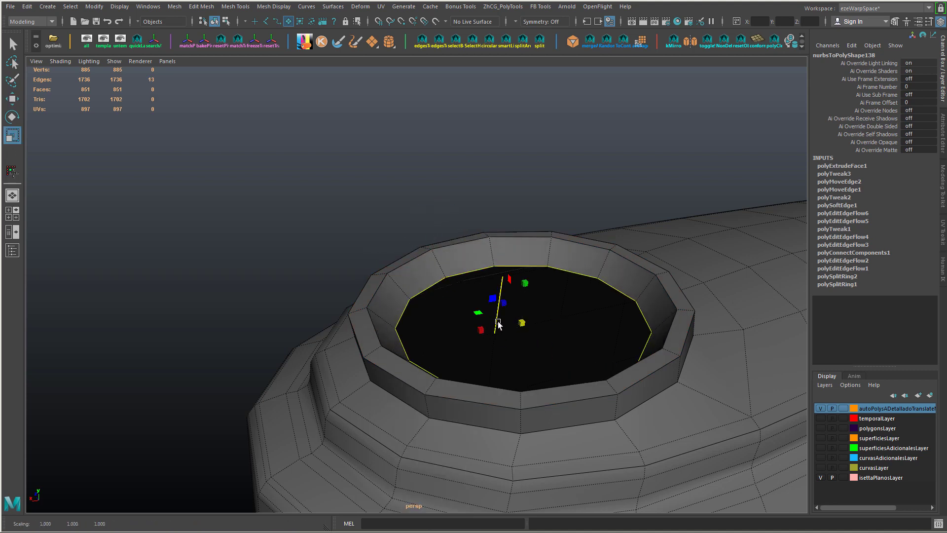
key("w")
left_click_drag(524, 282, 528, 273)
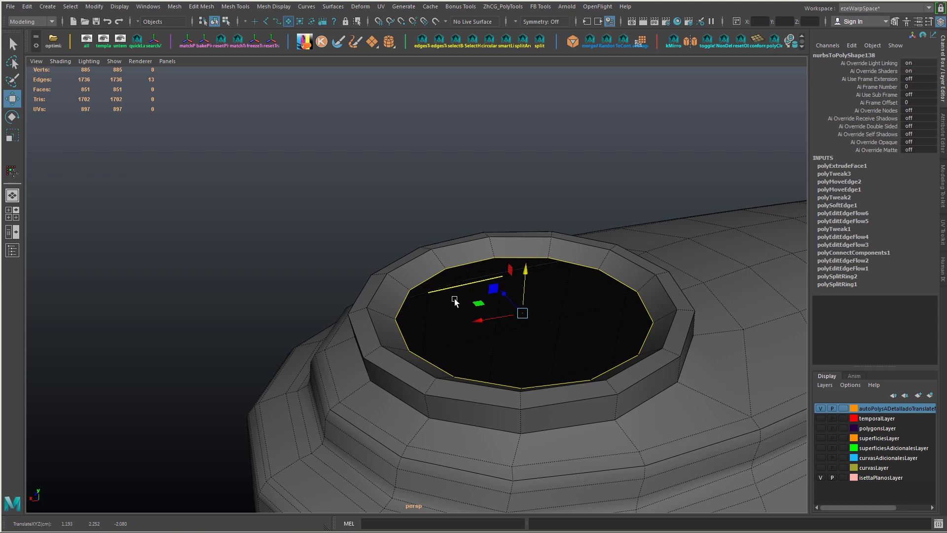
- Extrude the open border inside the collar, scale it toward the centre and adjust its height
key("ctrl+e")
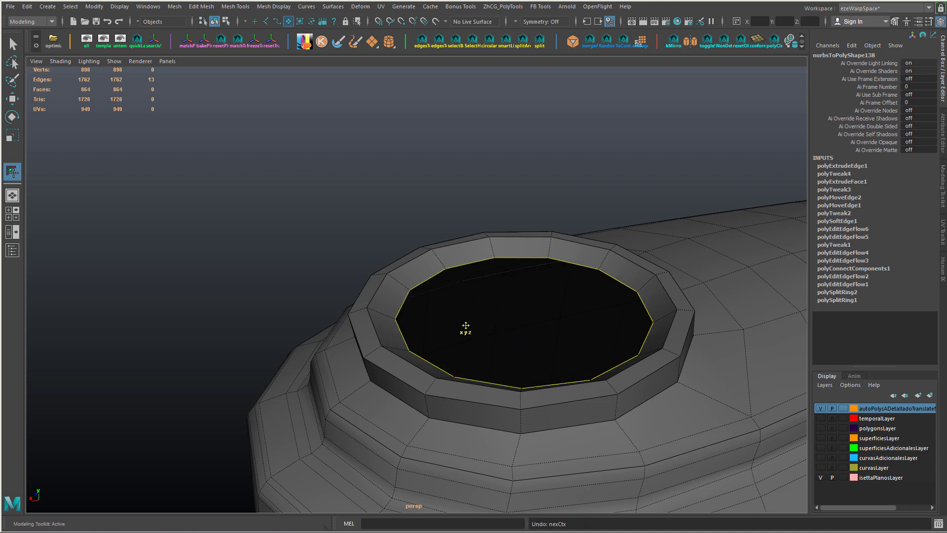
key("r")
left_click_drag(603, 344, 458, 330)
scroll(459, 333, "up", 5)
key("w")
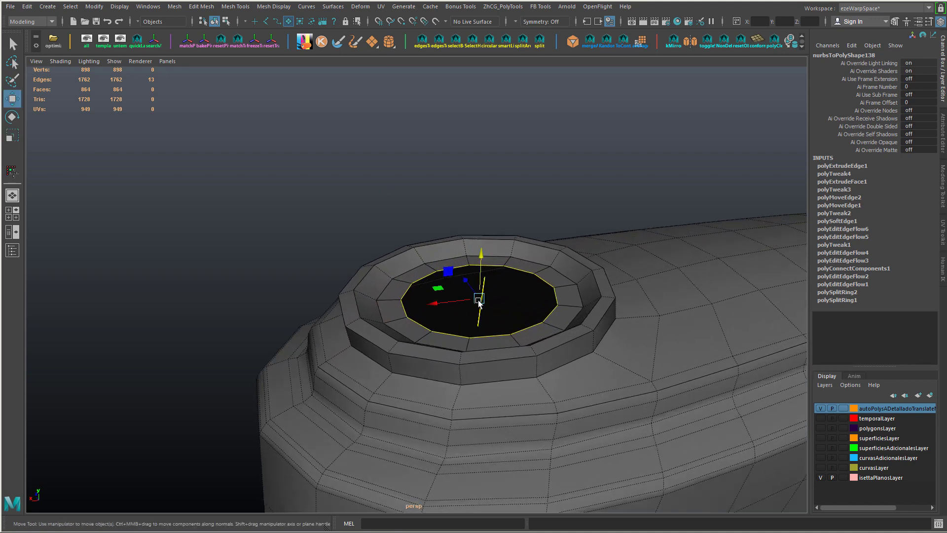
left_click_drag(483, 250, 431, 246)
key("r")
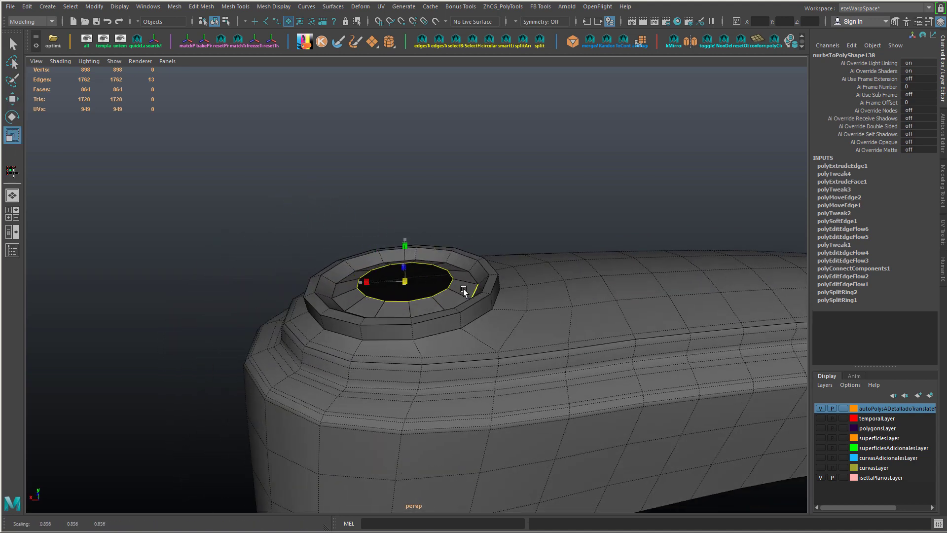
- Extrude the open border inward once more and raise it to shape a shallow dome
middle_click_drag(464, 294, 489, 314, "shift")
key("w")
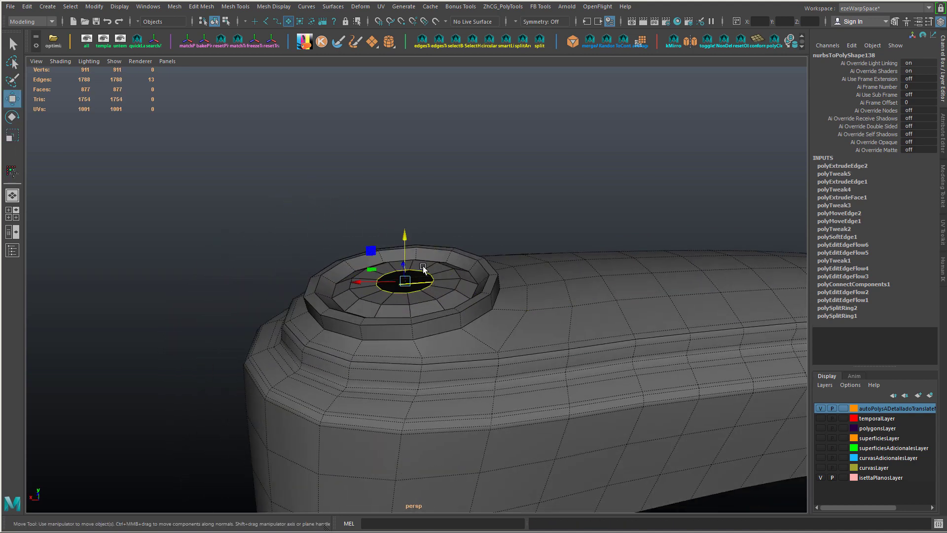
left_click_drag(405, 241, 425, 224)
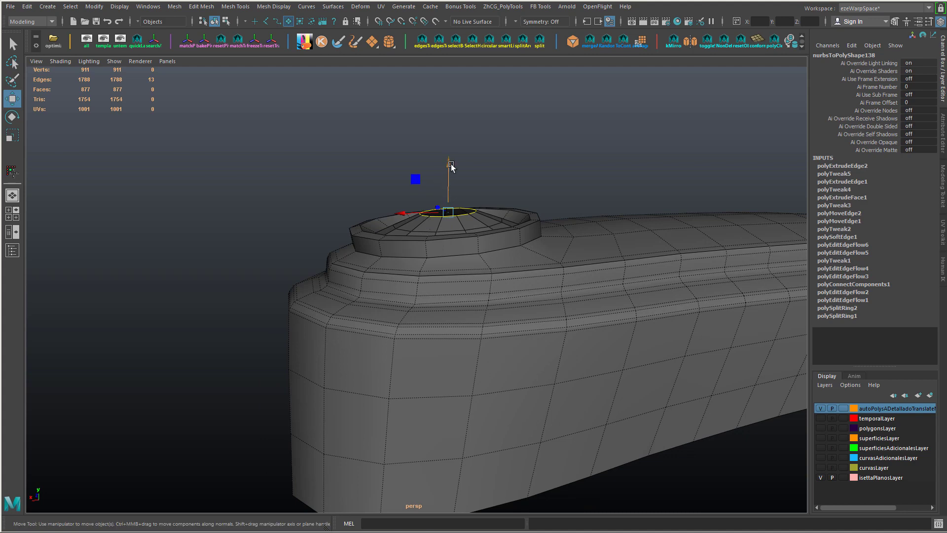
left_click_drag(451, 165, 449, 179)
left_click_drag(449, 179, 448, 215, "alt")
- Extrude the remaining border, merge it to a single centre vertex and adjust that vertex's height
key("ctrl+e")
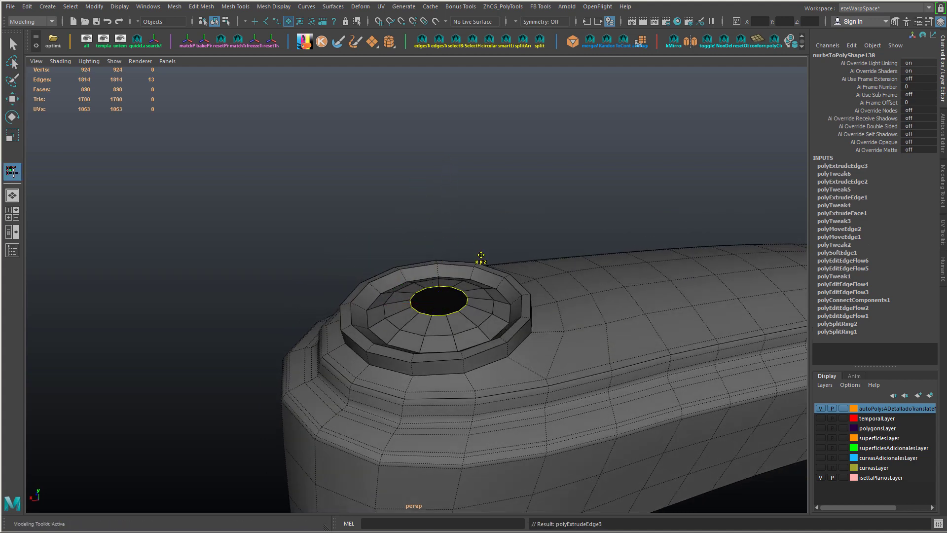
right_click_drag(473, 230, 465, 182, "shift")
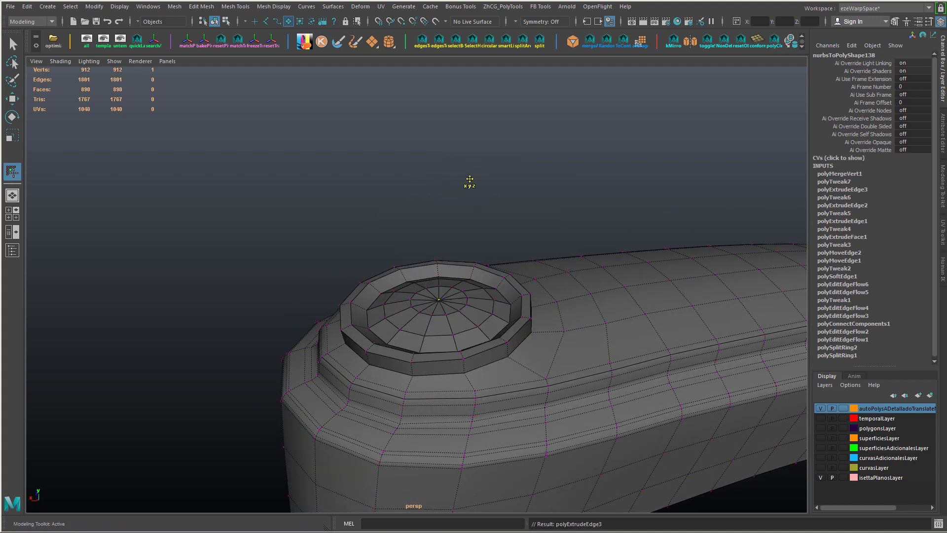
key("w")
left_click_drag(439, 255, 440, 257)
- Select the edge loop where the collar's inner wall meets the domed cap and bevel it
key("f")
right_click_drag(447, 260, 789, 424, "alt")
right_click_drag(426, 303, 386, 304, "alt")
left_click_drag(387, 304, 360, 322, "alt")
right_click_drag(306, 236, 302, 180)
double_click(322, 302)
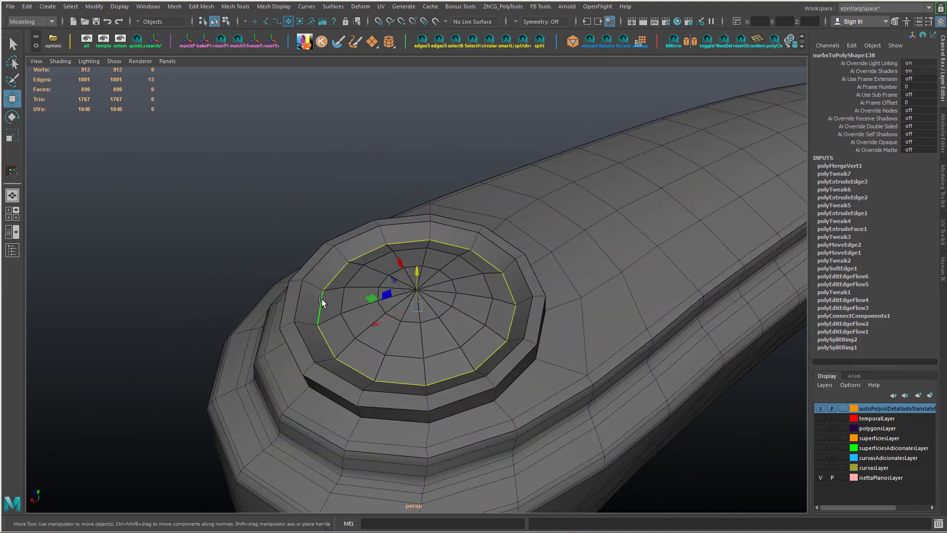
key("ctrl+b")
left_click_drag(318, 297, 350, 354)
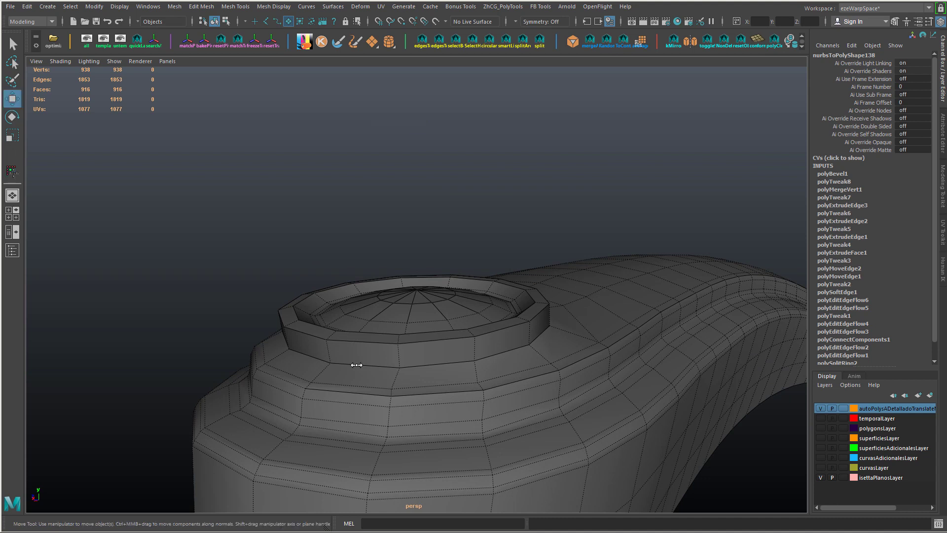
- Bevel the edge loop at the collar's outer foot with an offset of about 0.41
left_click(358, 366)
double_click(418, 367, "shift")
key("ctrl+b")
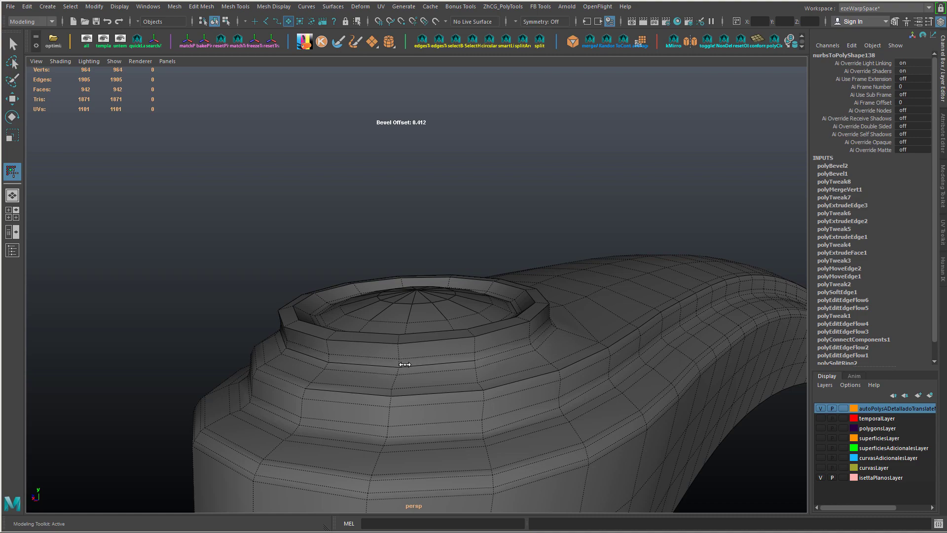
- Bevel the inner and outer edge loops of the collar's top rim with an offset of 0.264
left_click_drag(473, 366, 428, 372, "alt")
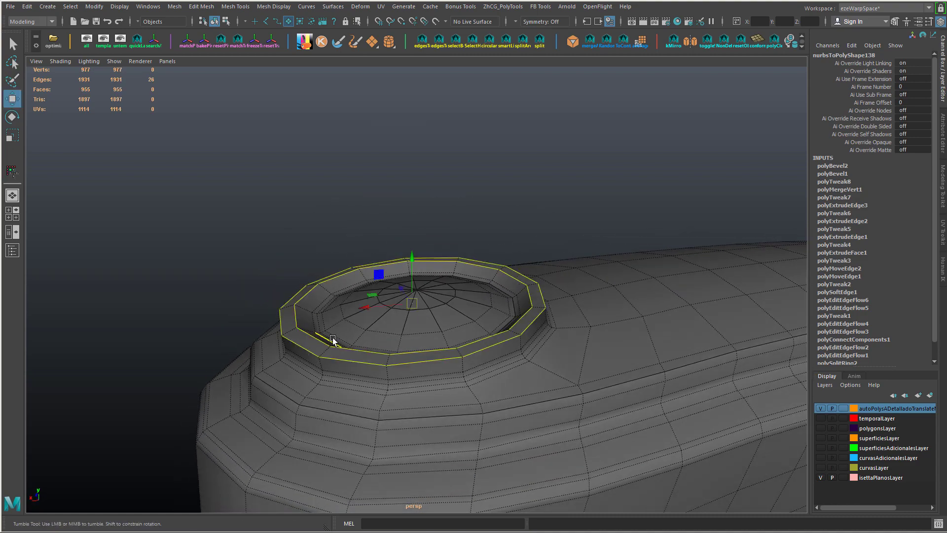
left_click_drag(332, 340, 291, 368, "alt")
key("ctrl+b")
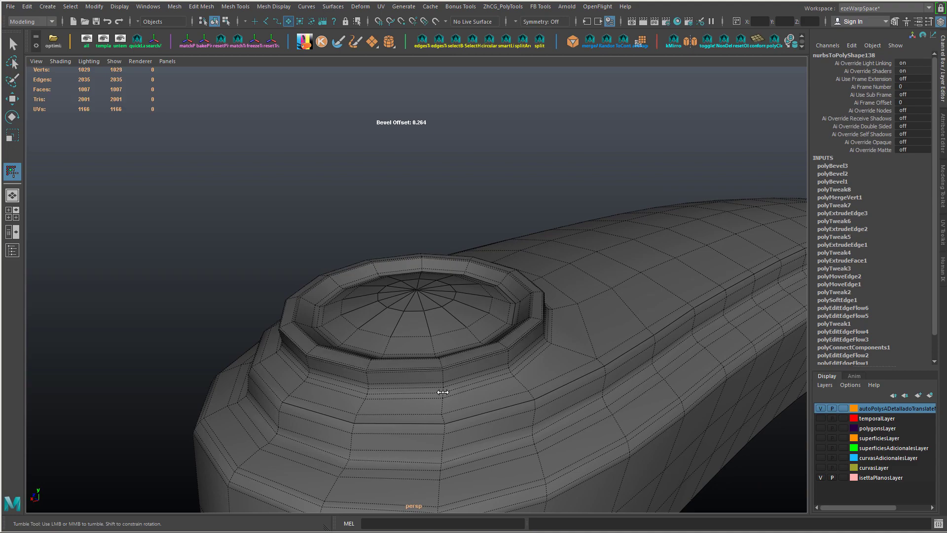
- Select the thirteen triangular faces meeting at the domed cap's centre and delete them
right_click_drag(443, 392, 383, 408, "alt")
left_click_drag(383, 408, 389, 414, "alt")
right_click_drag(390, 413, 423, 372, "alt")
key("w")
left_click(447, 276)
left_click_drag(448, 277, 446, 242, "alt")
right_click(404, 257, "shift")
right_click_drag(445, 238, 444, 267)
left_click_drag(408, 281, 424, 295)
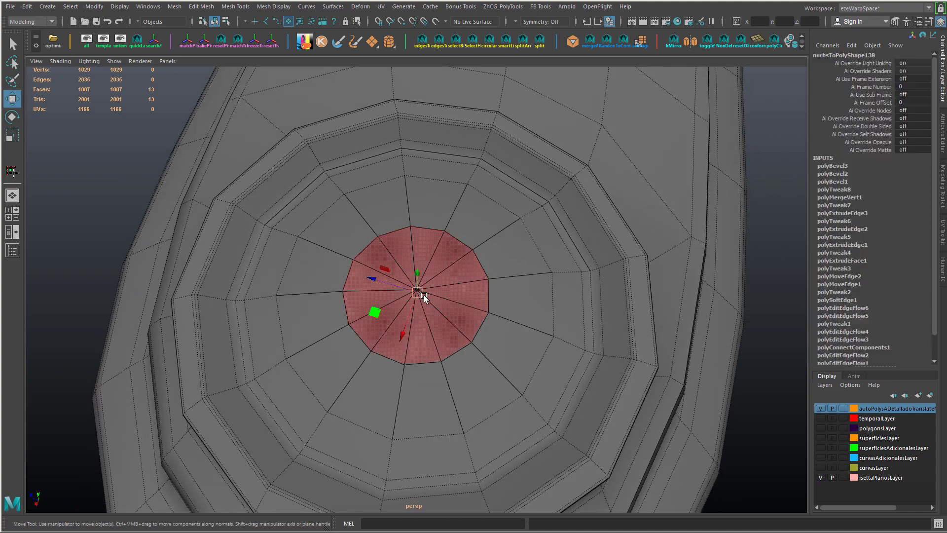
right_click_drag(424, 295, 394, 300, "alt")
left_click_drag(394, 300, 427, 310, "alt")
key("Delete")
- Fill the opening at the domed cap's centre with a single face and delete the mesh's construction history
right_click_drag(427, 311, 456, 284, "alt")
right_click_drag(437, 224, 419, 348)
double_click(433, 233)
right_click(432, 231, "ctrl")
right_click_drag(430, 254, 428, 280)
left_click(425, 282)
key("alt+shift+d")
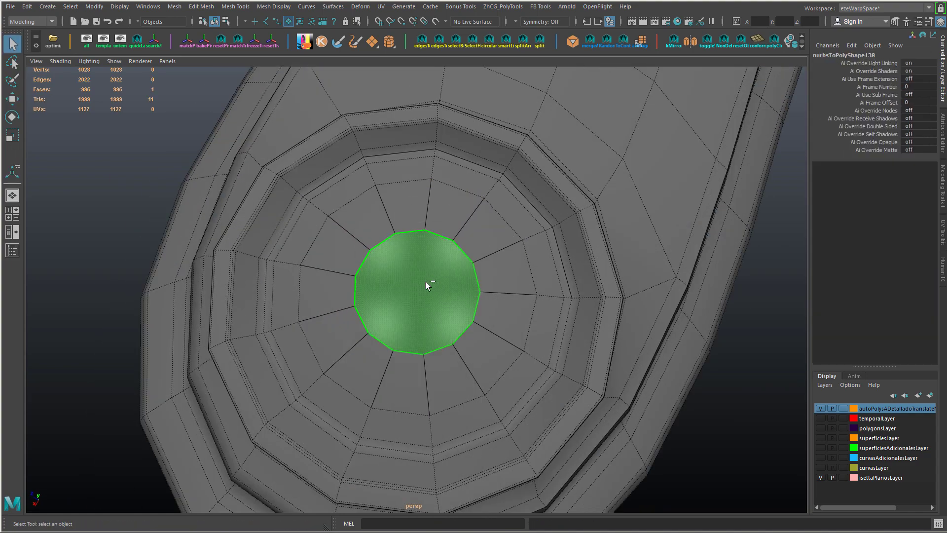
- Expand the face selection outward from the domed cap's central face and extrude faces on the cap
key("shift+period")
scroll(429, 309, "down", 3)
key("ctrl+F10")
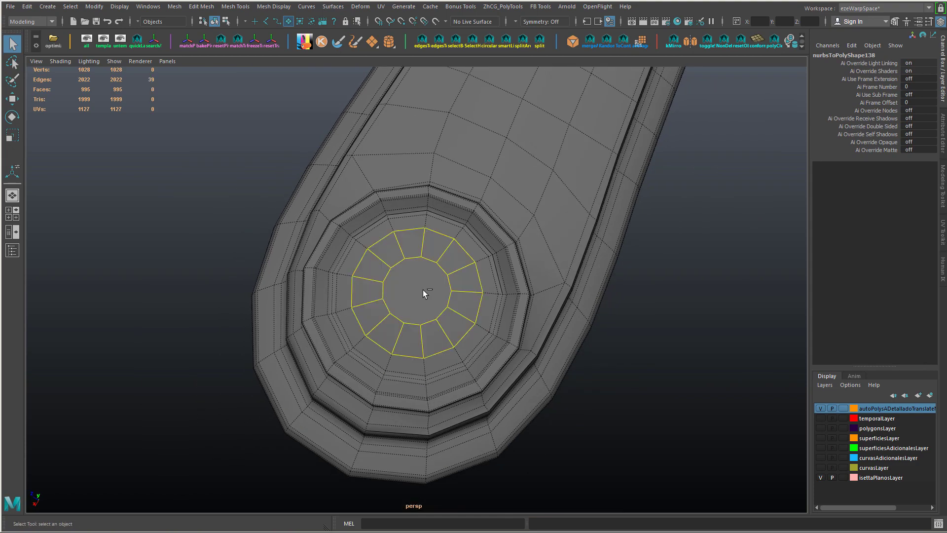
left_click_drag(410, 262, 433, 255, "alt")
key("ctrl+F11")
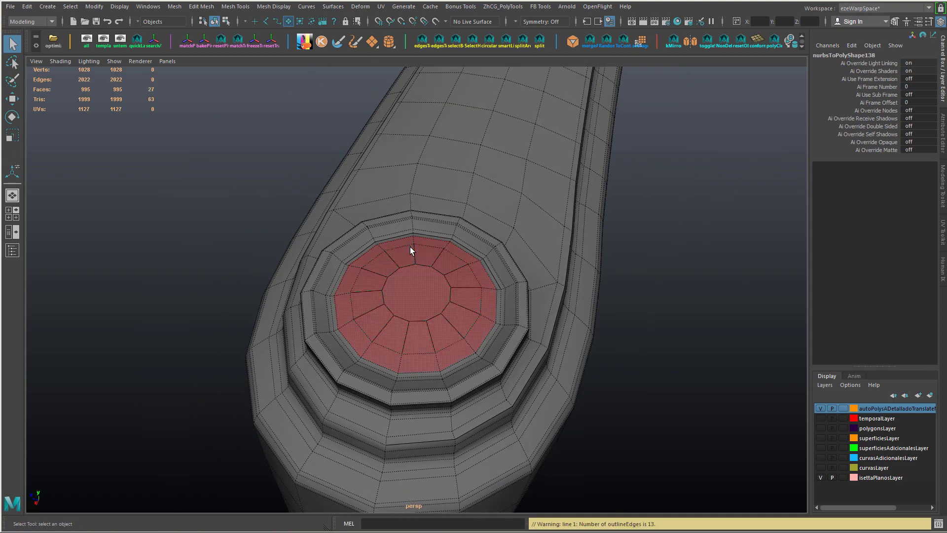
scroll(369, 282, "up", 4)
left_click_drag(369, 283, 389, 316, "alt")
left_click(422, 290)
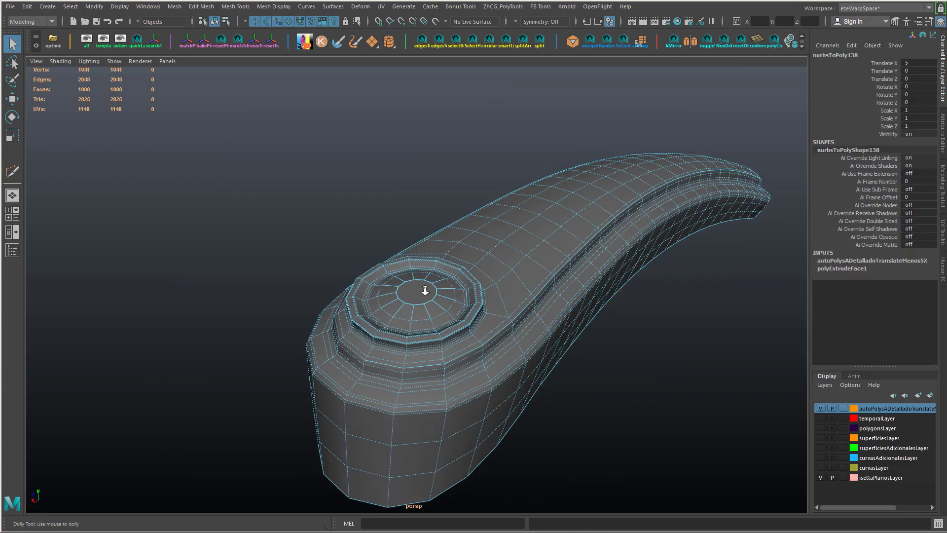
- Save the current scene with the Save Scene As command
scroll(423, 289, "up", 5)
left_click_drag(423, 289, 413, 271, "alt")
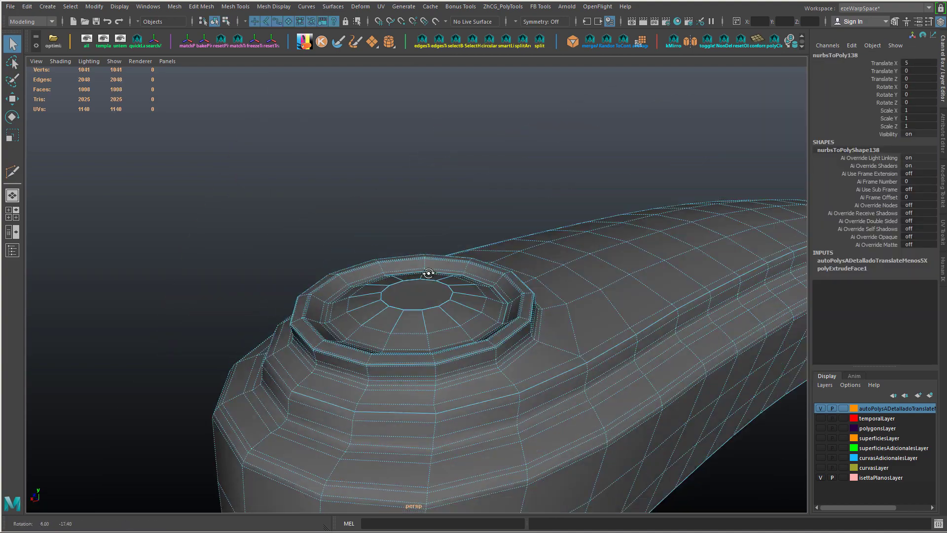
left_click(10, 6)
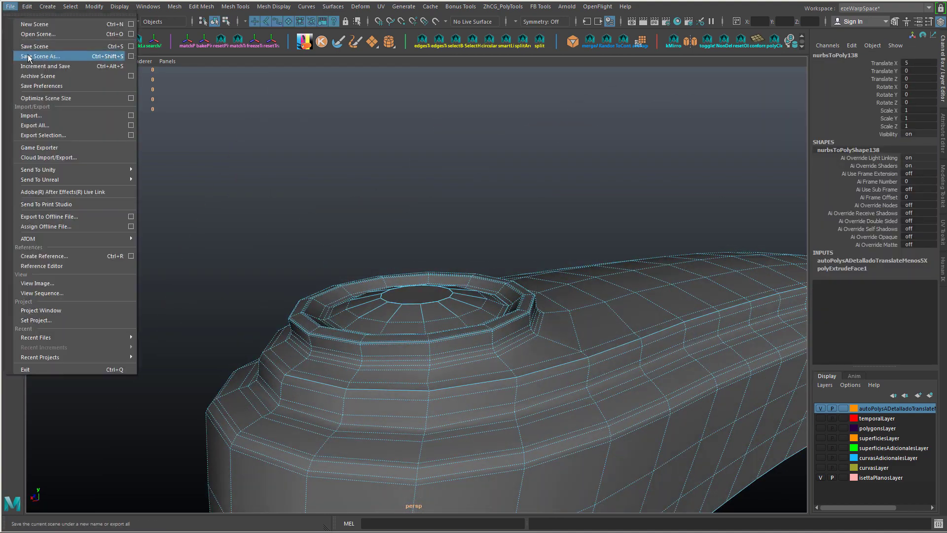
left_click(29, 55)
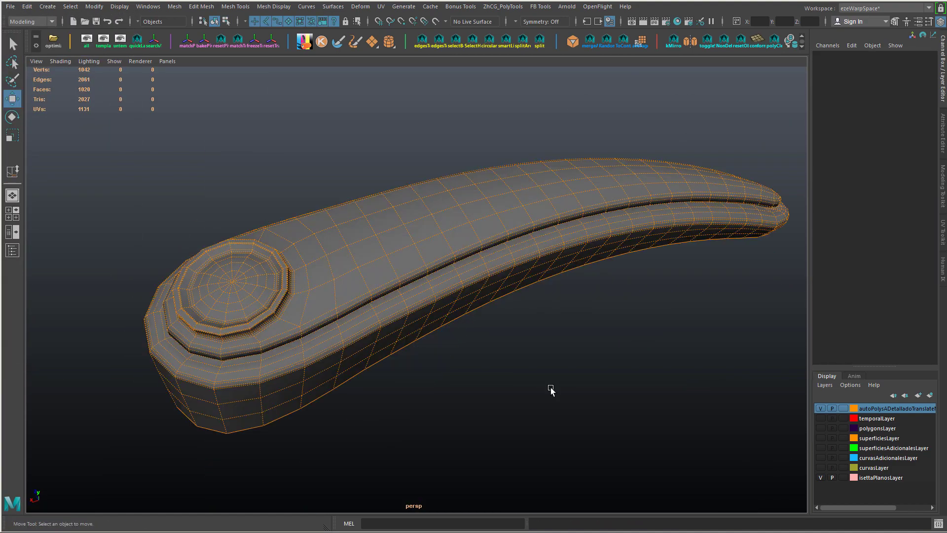
- Turn on smooth mesh preview for the tapered mesh with the round cap and deselect it
left_click_drag(551, 390, 332, 302, "alt")
scroll(528, 377, "up", 4)
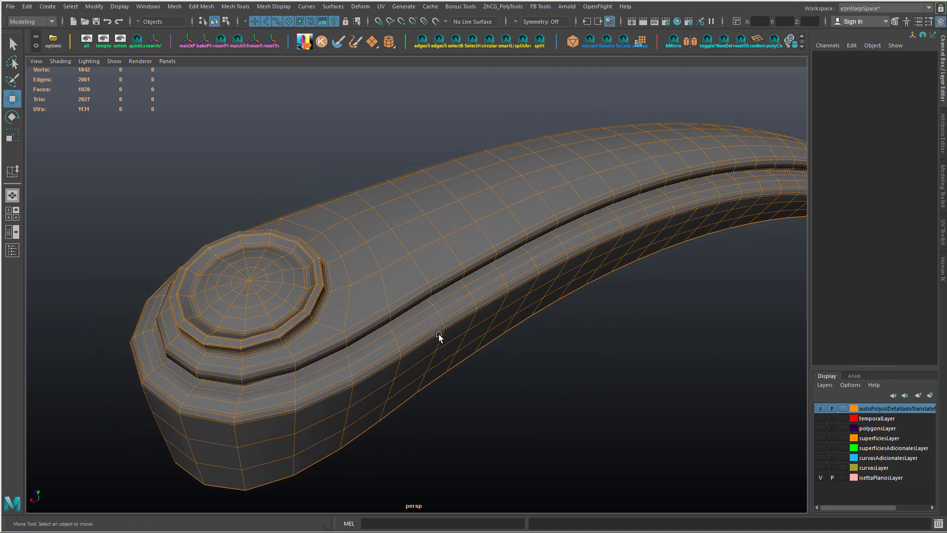
scroll(436, 335, "down", 4)
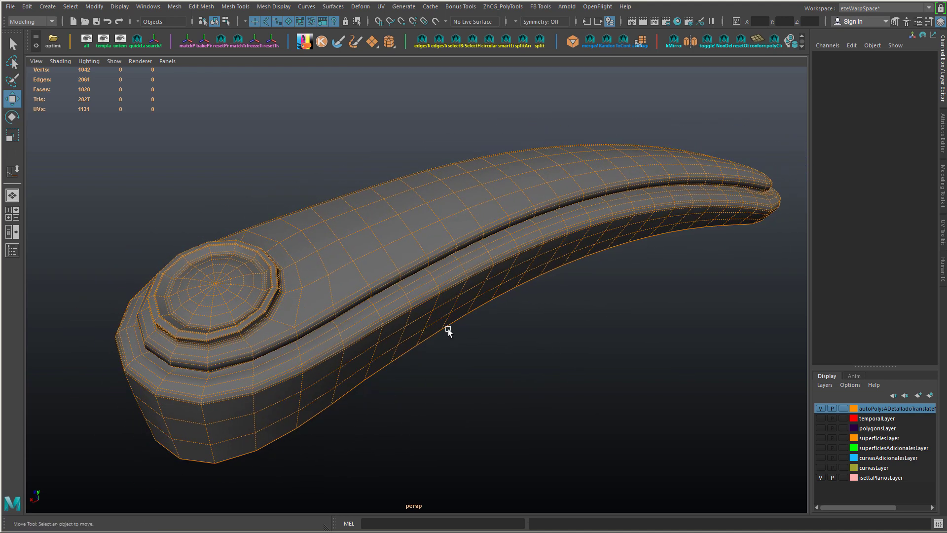
left_click(428, 269)
key("3")
left_click(466, 347)
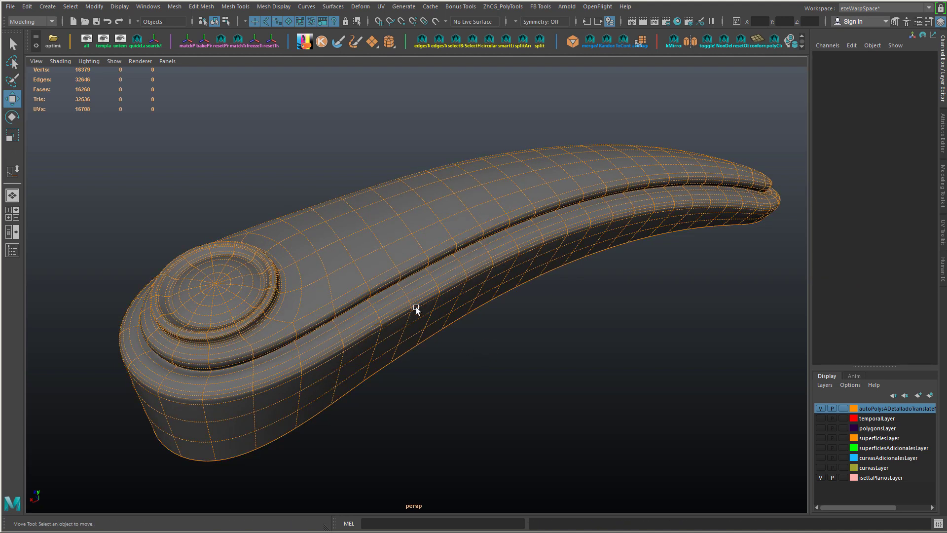
left_click_drag(499, 359, 494, 333, "alt")
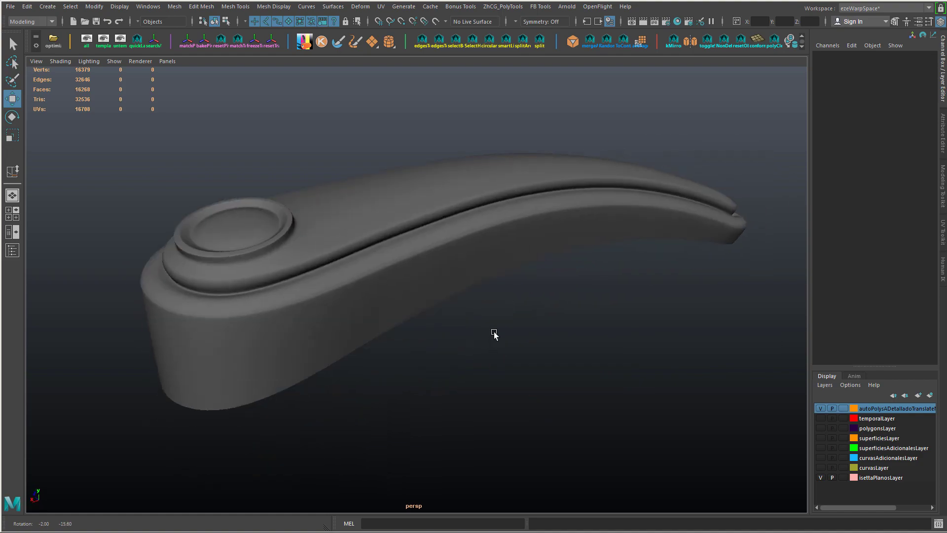
right_click_drag(493, 333, 438, 344, "alt")
- Bring the whole model back into view, select the domed headlight lens and isolate it
key("ctrl+1")
mouse_move(528, 373)
right_mouse_down("alt")
mouse_move(370, 325)
mouse_move(335, 332)
right_mouse_up("alt")
mouse_move(335, 331)
left_mouse_down("alt")
mouse_move(437, 322)
mouse_move(394, 277)
left_mouse_up("alt")
key("alt+5")
mouse_move(395, 277)
right_mouse_down("alt")
mouse_move(309, 218)
mouse_move(317, 233)
right_mouse_up("alt")
left_click(316, 234)
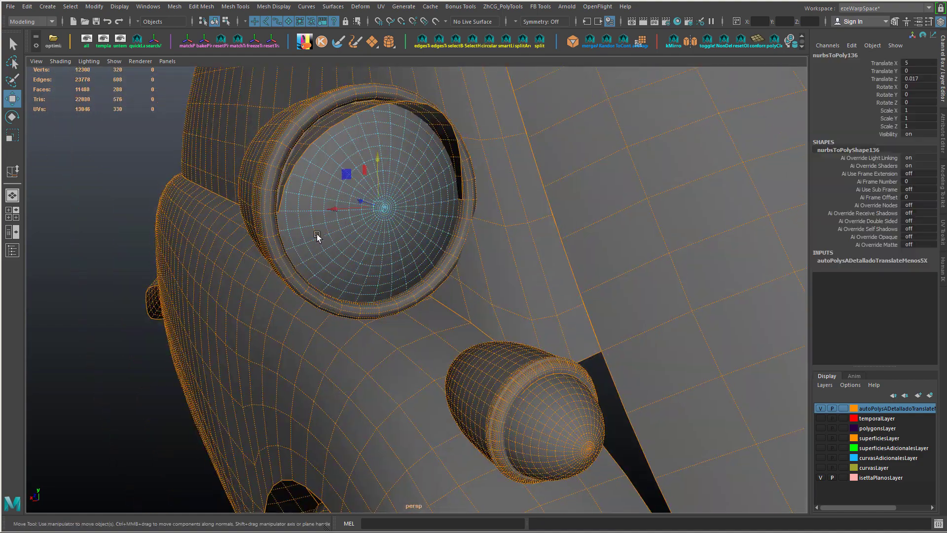
left_click_drag(317, 234, 340, 222, "alt")
right_click_drag(340, 222, 427, 275, "alt")
left_click_drag(428, 274, 362, 247, "alt")
right_click_drag(362, 246, 348, 236, "alt")
key("alt+h")
- Select the vertices at the headlight lens's centre and merge them into one
right_click_drag(349, 231, 327, 226)
left_click_drag(333, 191, 377, 225)
right_click_drag(409, 232, 411, 190, "shift")
left_click_drag(423, 224, 374, 246, "alt")
right_click_drag(375, 245, 437, 250, "alt")
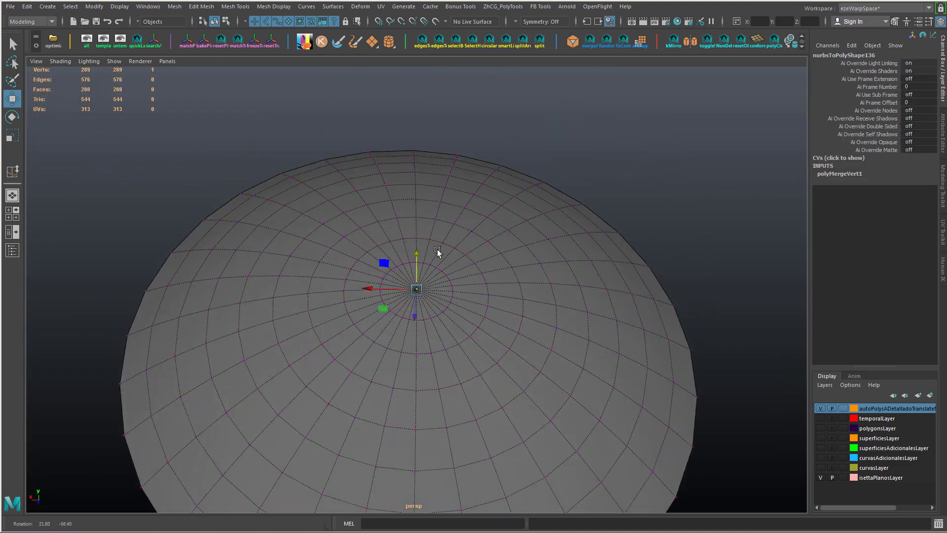
left_click_drag(436, 250, 445, 297, "alt")
right_click_drag(445, 297, 463, 239, "alt")
right_click_drag(463, 238, 402, 233)
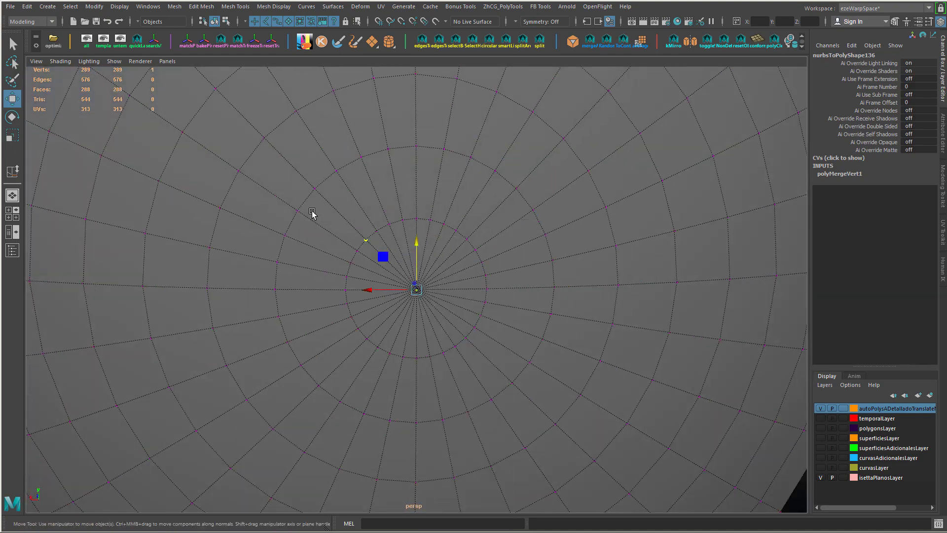
- Select every second radial edge of the lens, limit the selection to the sixteen innermost edges at the centre and delete them
right_click_drag(545, 363, 515, 352, "alt")
right_click_drag(471, 303, 468, 264)
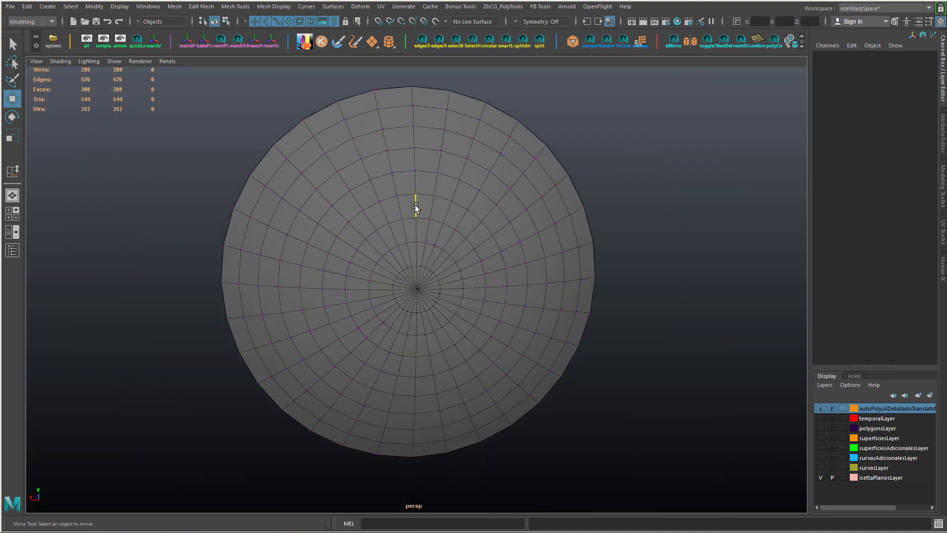
left_click(416, 207)
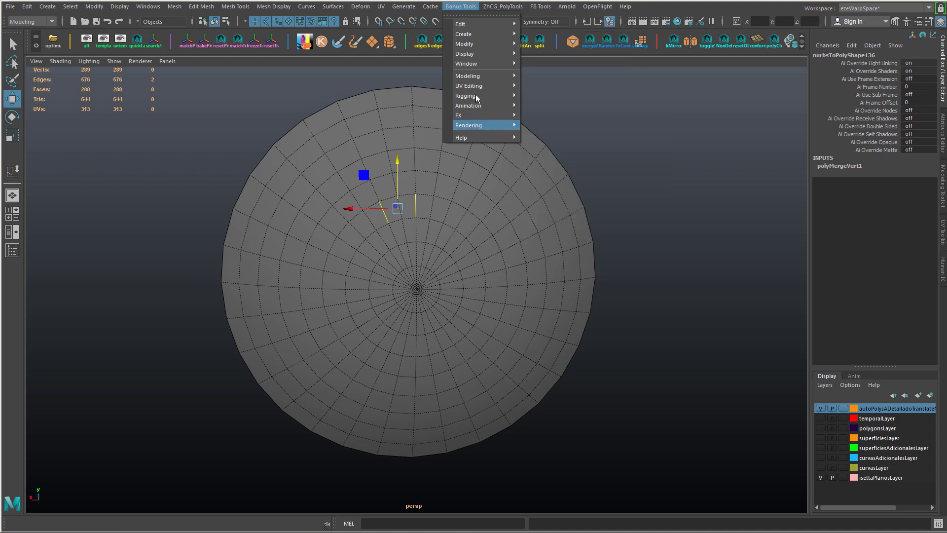
left_click(436, 265)
right_click_drag(436, 264, 522, 428, "shift")
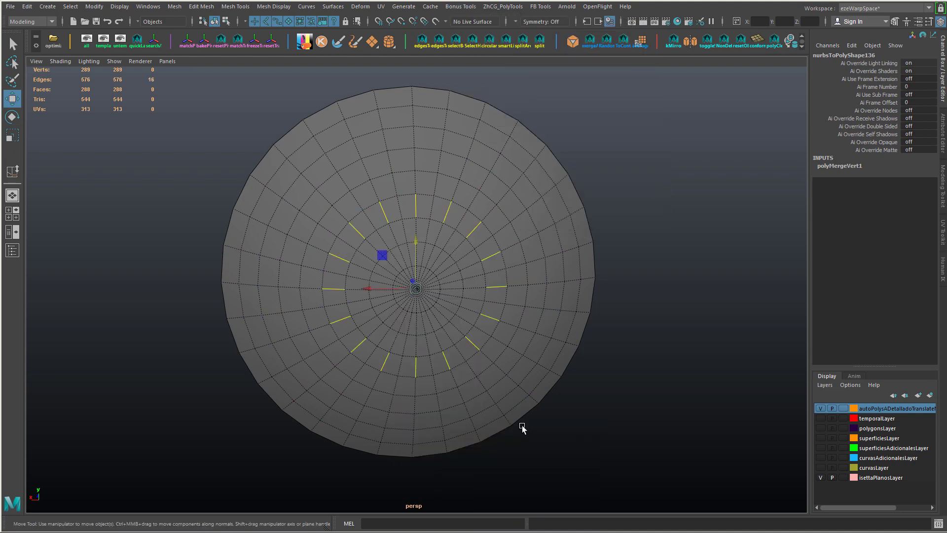
left_click_drag(471, 412, 420, 231, "alt")
key("ctrl+l")
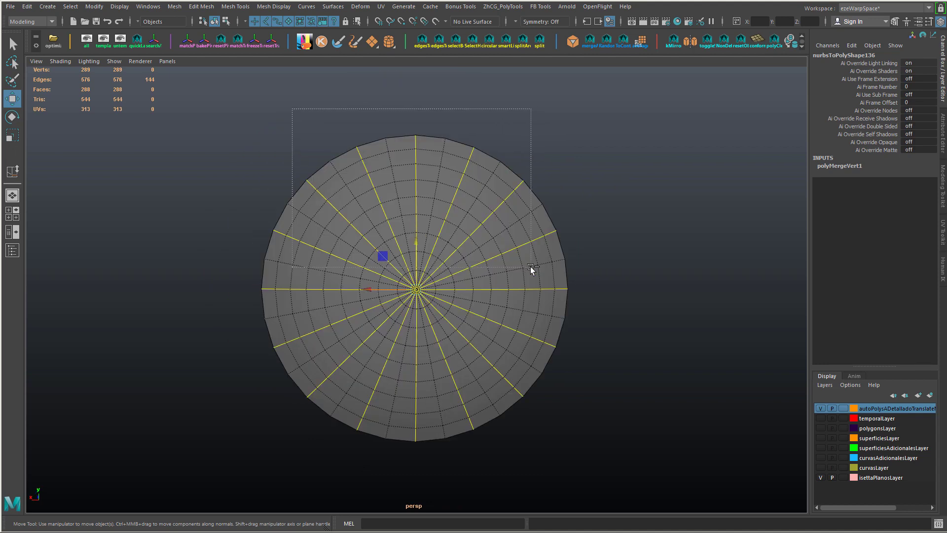
left_click_drag(531, 267, 531, 267, "ctrl")
left_click_drag(613, 197, 491, 416, "ctrl")
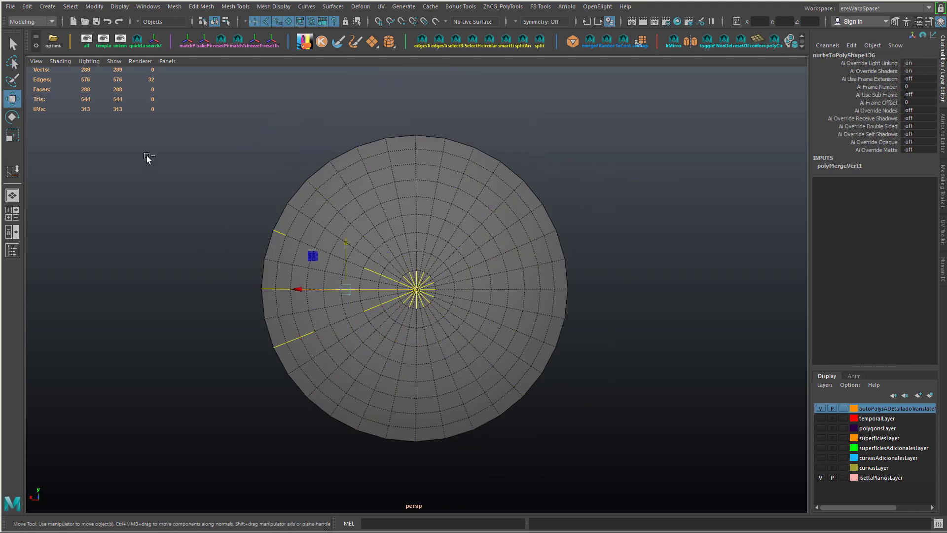
scroll(343, 333, "up", 5)
key("Delete")
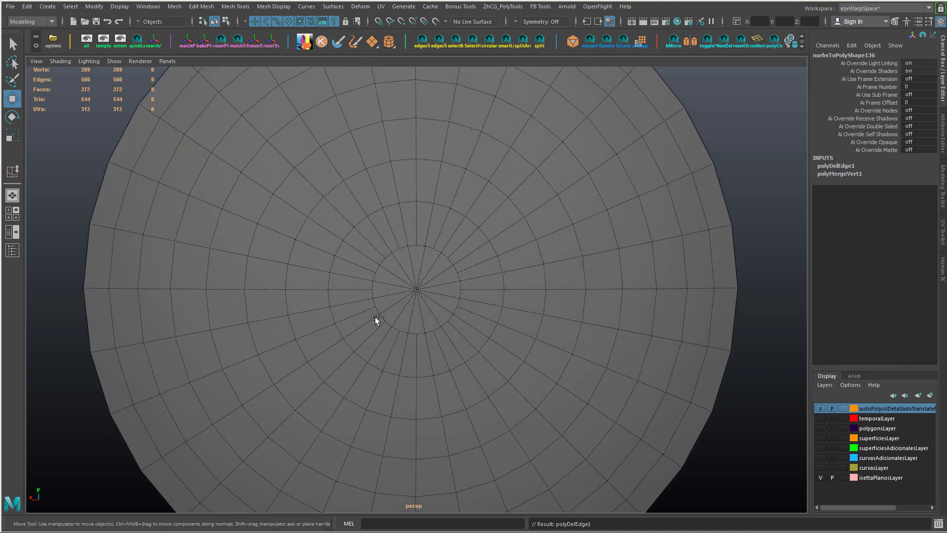
- Select the lens's centre vertex and convert the selection to the sixteen faces around it
scroll(350, 262, "up", 2)
scroll(351, 261, "down", 3)
left_click_drag(303, 235, 336, 247, "alt")
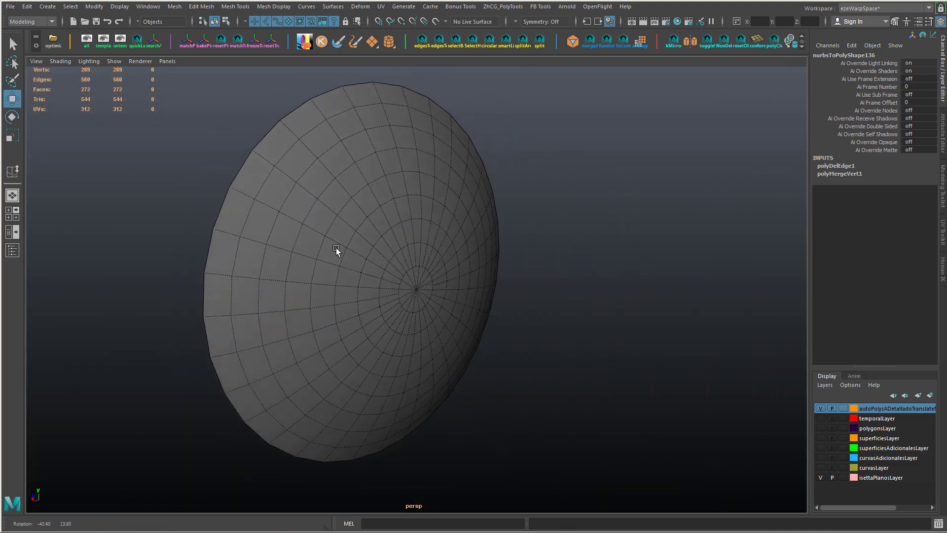
left_click(393, 208)
left_click_drag(393, 208, 464, 278, "alt")
scroll(465, 277, "up", 5)
right_click_drag(465, 277, 392, 274)
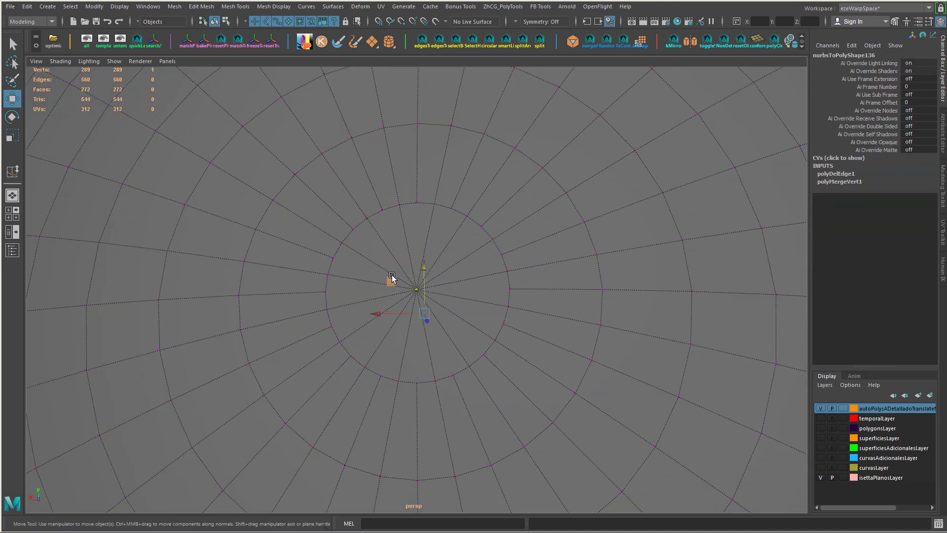
key("ctrl+F11")
key("g")
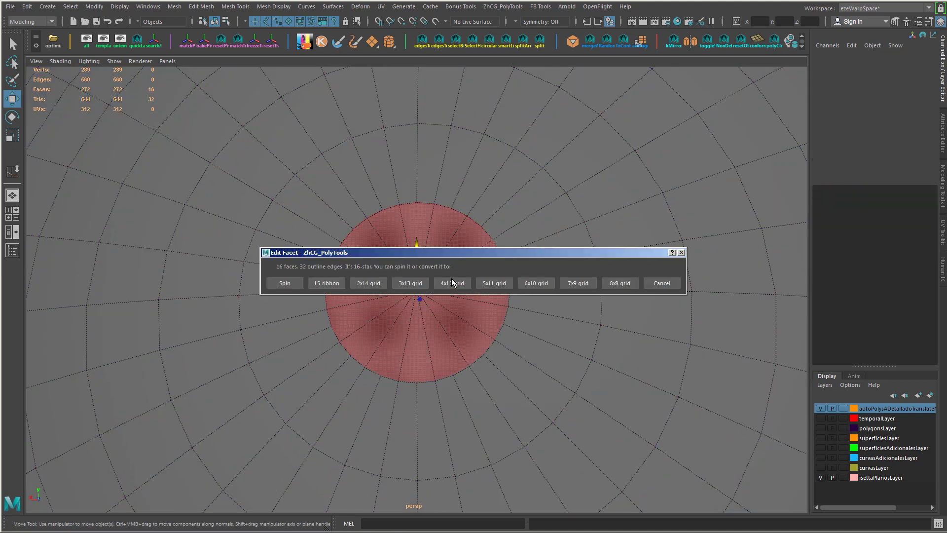
left_click_drag(455, 252, 475, 134)
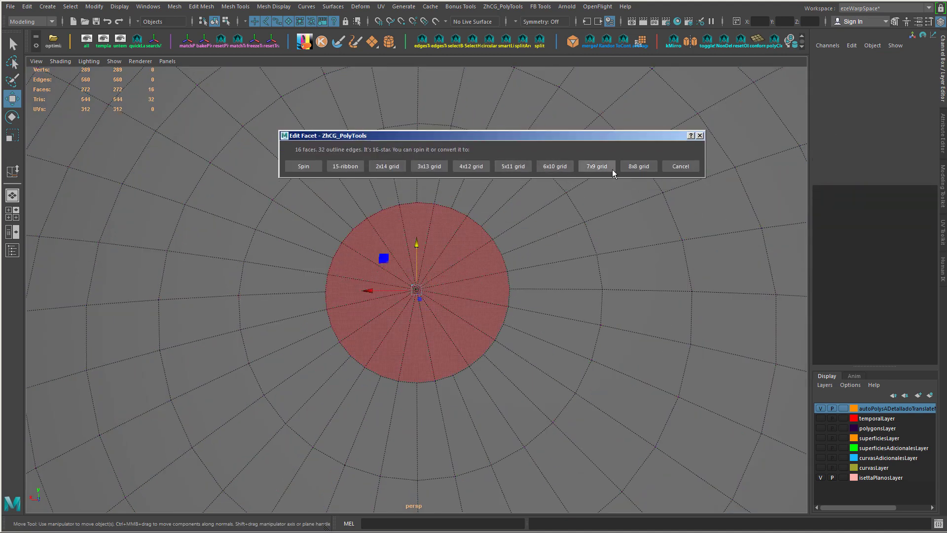
left_click(635, 167)
left_click_drag(551, 242, 513, 444)
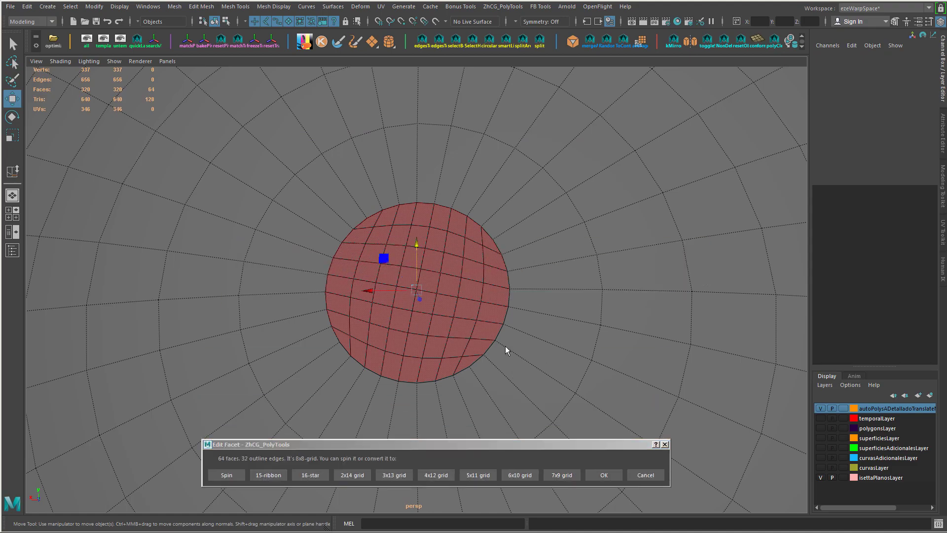
left_click(666, 444)
scroll(576, 378, "down", 5)
scroll(375, 338, "up", 5)
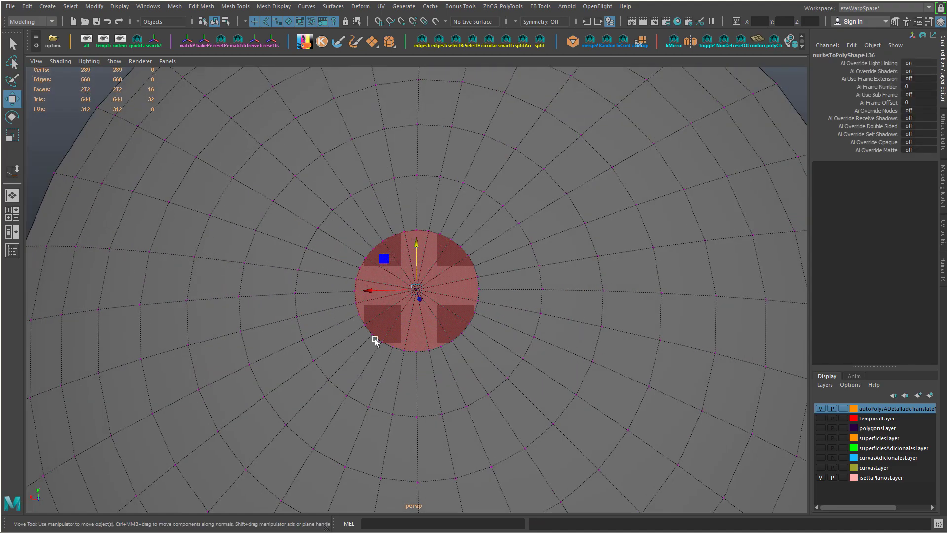
- Convert the selected centre faces of the lens into an 8x8 grid with the Edit Facet tool
left_click_drag(375, 338, 410, 335, "alt")
key("g")
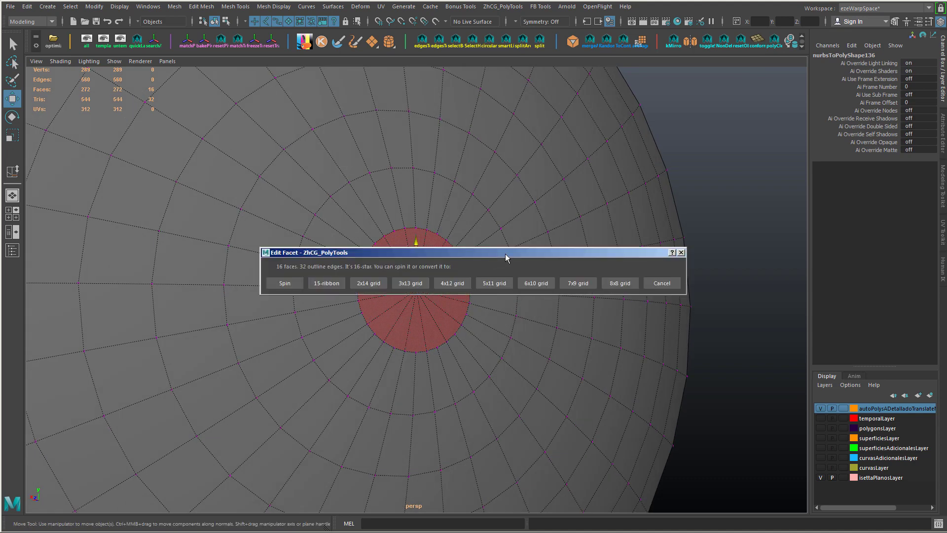
left_click_drag(505, 253, 499, 135)
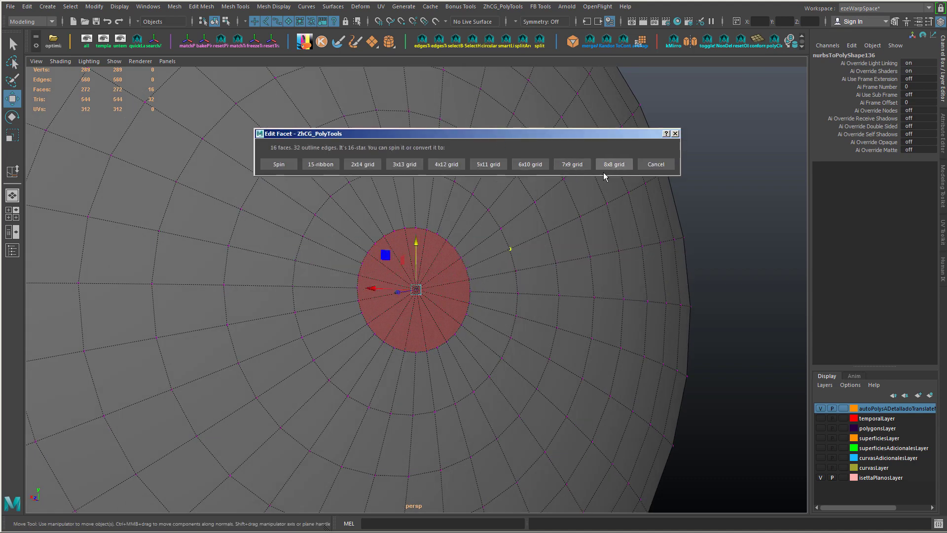
left_click(607, 168)
left_click(642, 282)
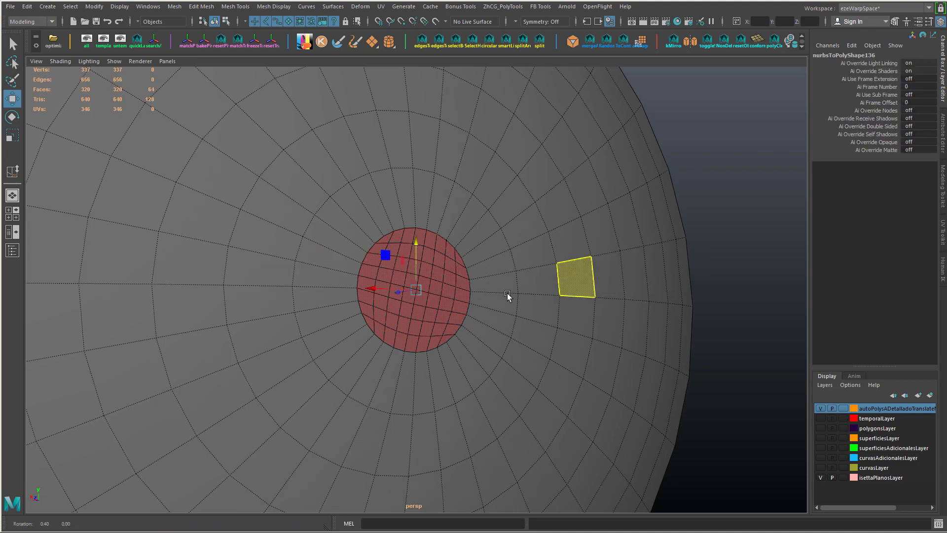
- Convert the grid face selection to vertices and smooth them repeatedly with Average Vertices at 50 iterations
mouse_move(507, 293)
left_mouse_down("alt")
mouse_move(499, 237)
mouse_move(519, 307)
mouse_move(492, 295)
left_mouse_up("alt")
scroll(492, 295, "down", 3)
right_click_drag(492, 295, 384, 292, "ctrl")
left_click_drag(510, 307, 490, 301, "alt")
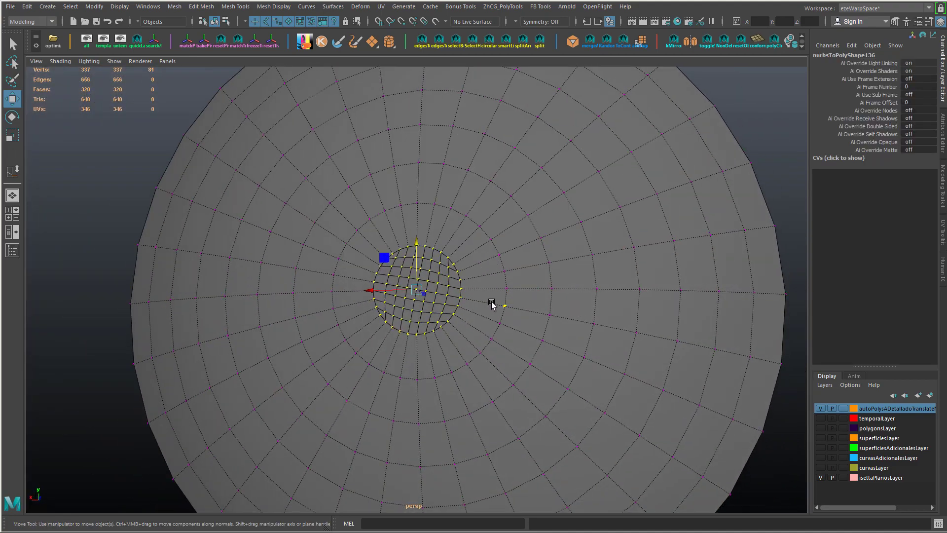
right_click_drag(492, 305, 539, 288, "shift")
key("g")
key("g")
key("g")
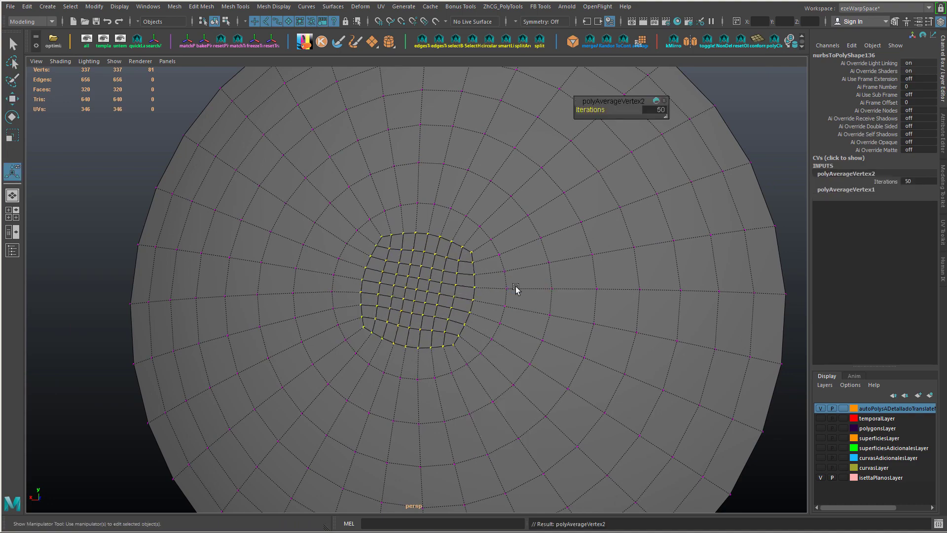
- Grow the vertex selection to the rings around the grid and average the vertices again with 50 iterations
left_click_drag(464, 308, 454, 342, "alt")
key("shift+period")
key("g")
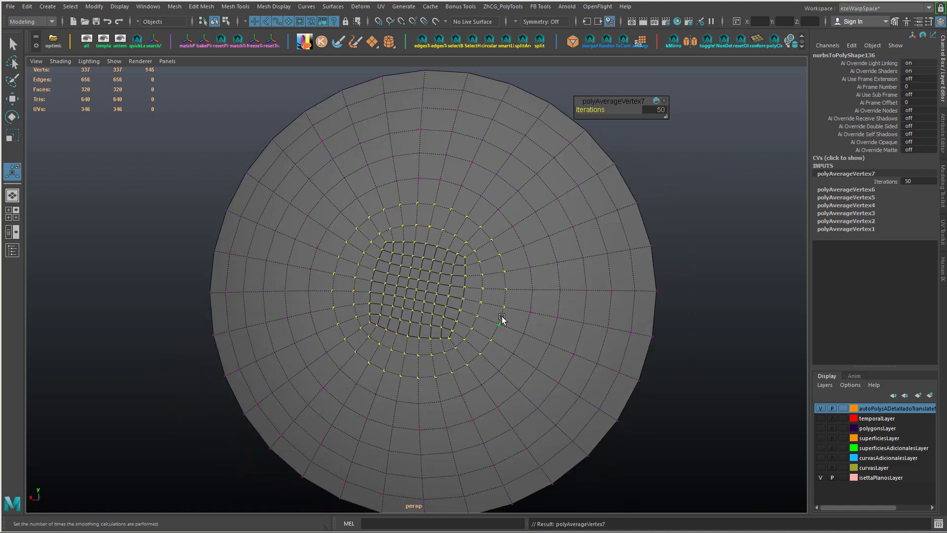
- Select several edge loops surrounding the grid on the lens and apply Edit Edge Flow to them
right_click_drag(503, 241, 546, 223)
left_click_drag(585, 243, 490, 270, "alt")
right_click_drag(483, 236, 482, 207)
left_click_drag(569, 322, 525, 299, "alt")
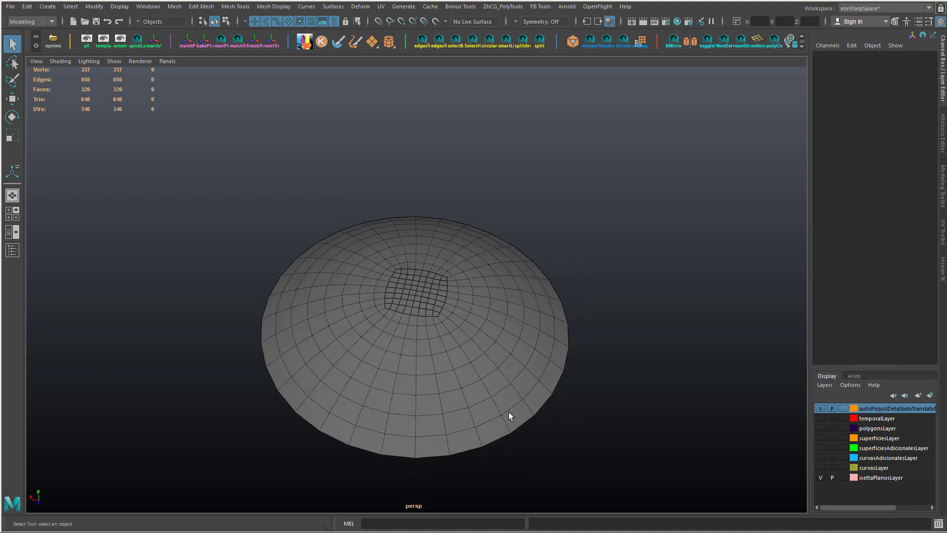
double_click(471, 383)
key("f")
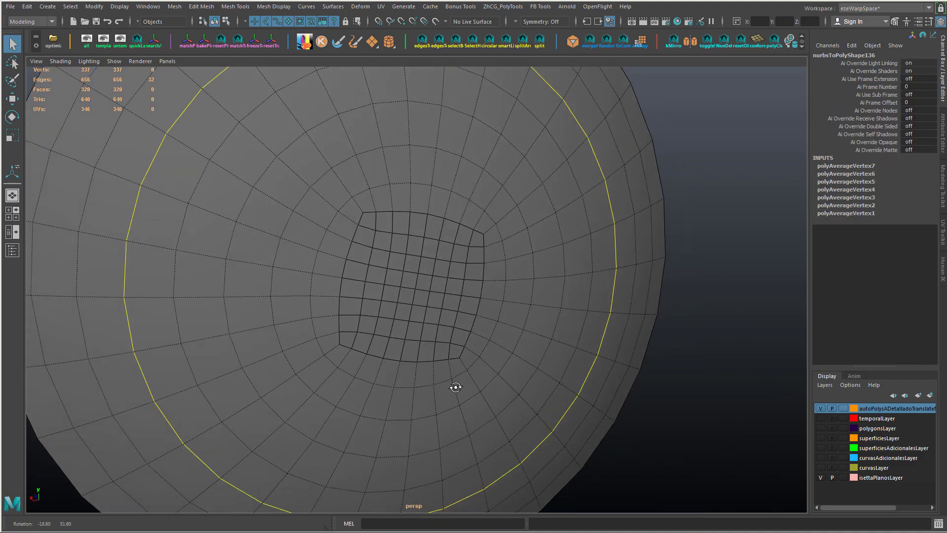
left_click_drag(454, 385, 398, 303, "alt")
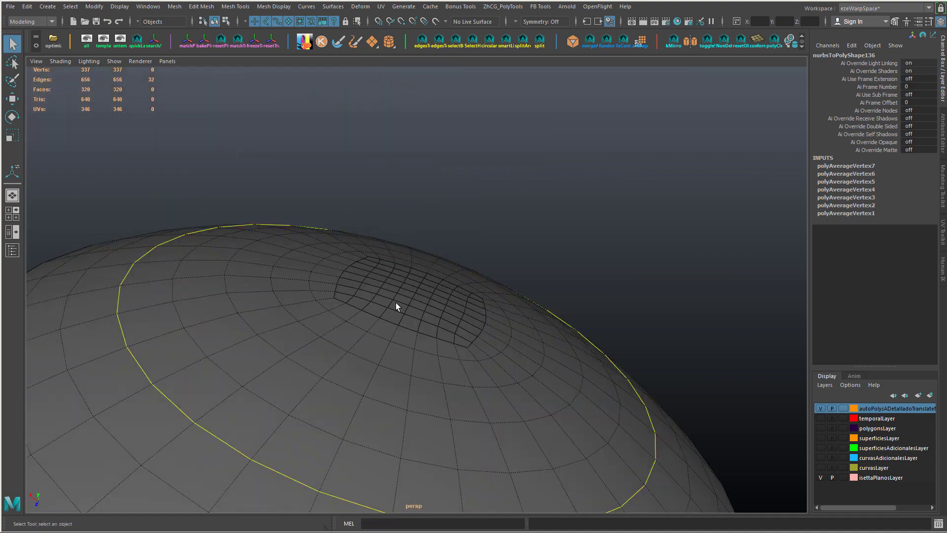
double_click(394, 371)
double_click(390, 341, "shift")
double_click(385, 402, "shift")
double_click(336, 436, "shift")
double_click(291, 477, "shift")
key("g")
- Select the edge loop bordering the 8x8 grid and round it out with Circularize and Edit Edge Flow
right_click_drag(428, 370, 358, 368, "alt")
left_click_drag(358, 369, 345, 419, "alt")
double_click(413, 325)
double_click(386, 268, "shift")
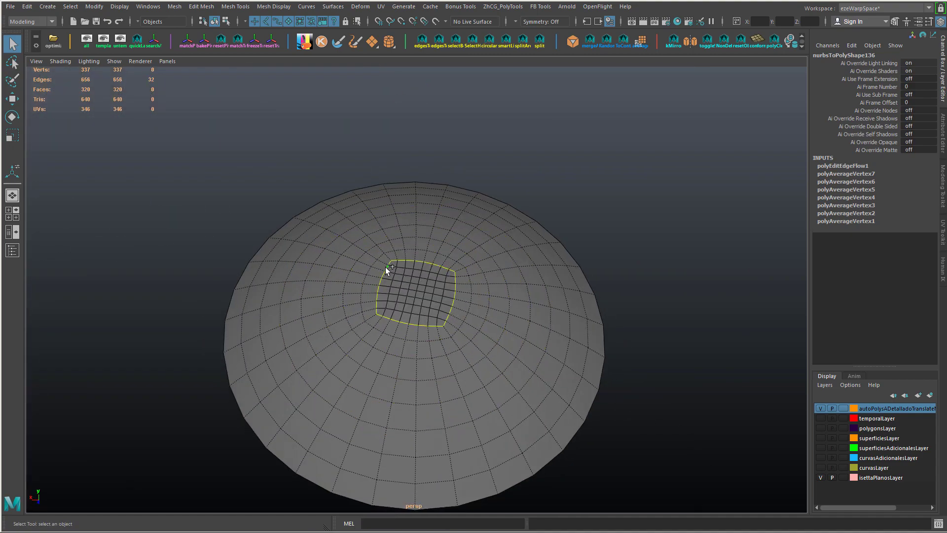
key("g")
left_click_drag(387, 269, 418, 324, "alt")
key("ctrl+z")
key("g")
key("ctrl+z")
key("ctrl+z")
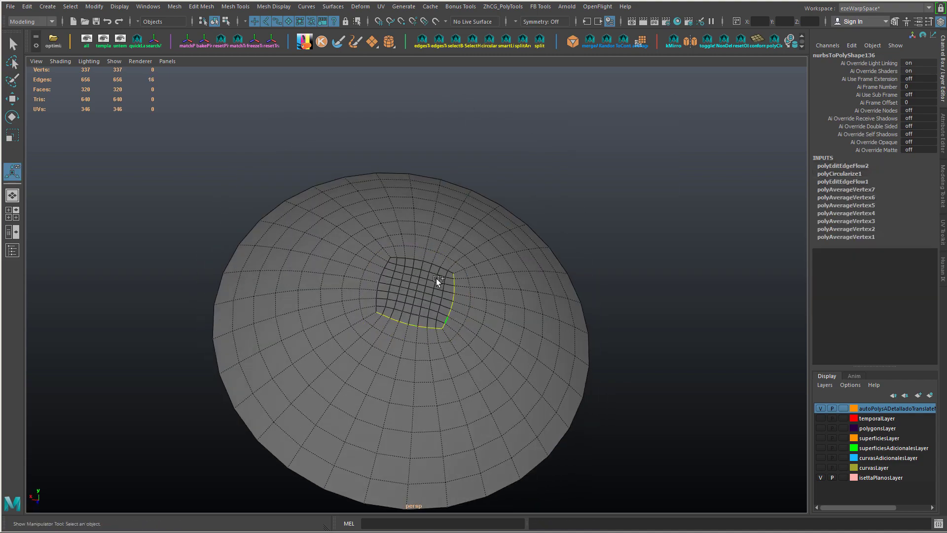
key("g")
left_click_drag(386, 264, 416, 325, "alt")
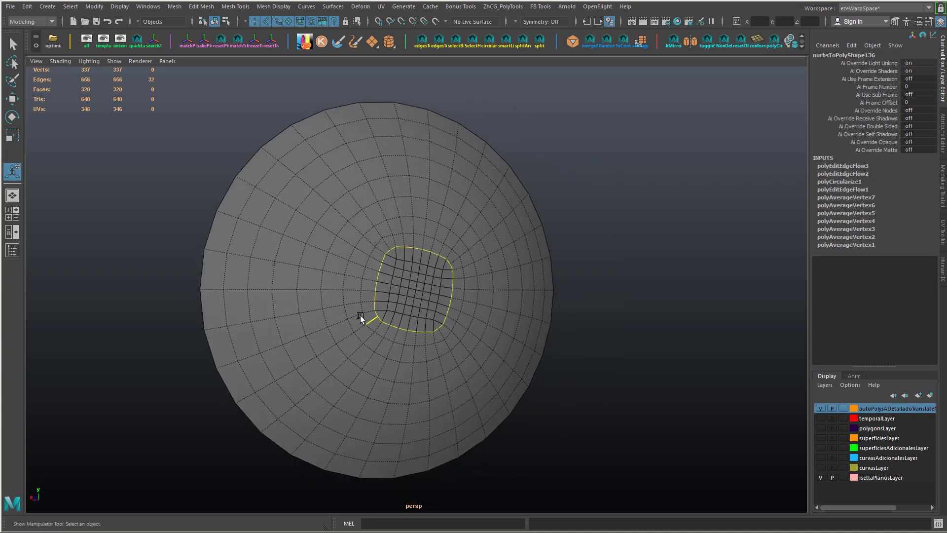
- Apply Edit Edge Flow to successive edge loops of the lens, from around the central grid out toward the rim
double_click(346, 314)
key("g")
key("g")
double_click(297, 307)
key("g")
double_click(257, 249)
key("g")
double_click(250, 203)
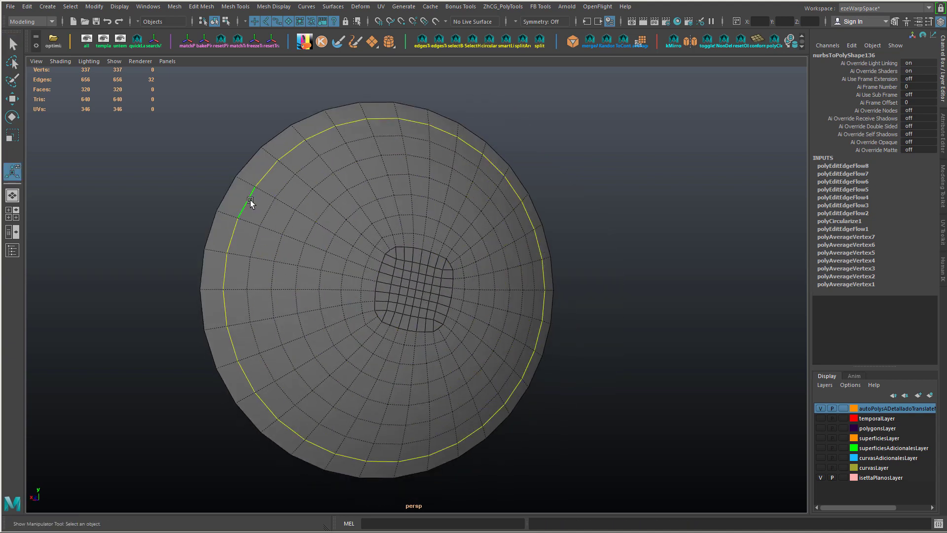
key("g")
- Return the lens to object mode and delete its construction history
left_click_drag(249, 203, 413, 301, "alt")
right_click_drag(412, 300, 474, 269)
left_click_drag(474, 269, 446, 293, "alt")
key("alt+shift+d")
left_click(445, 221)
- Soften the lens mesh's edges and reselect the whole object
left_click_drag(445, 221, 513, 336, "alt")
left_click(413, 261)
right_click_drag(413, 262, 518, 296)
left_click_drag(518, 296, 504, 373, "alt")
left_click(438, 281)
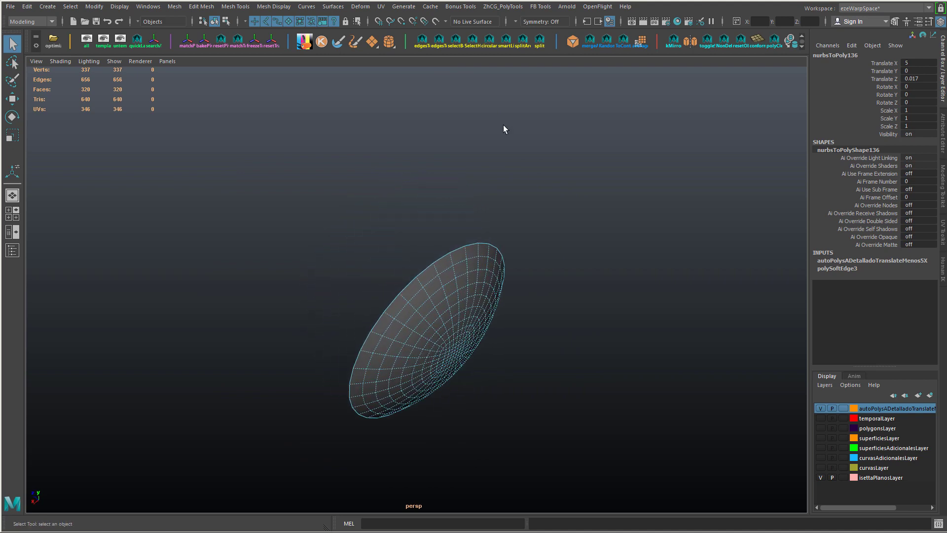
- Create a Sculpt deformer on the lens, try moving its sphere, and undo that move
left_click(360, 6)
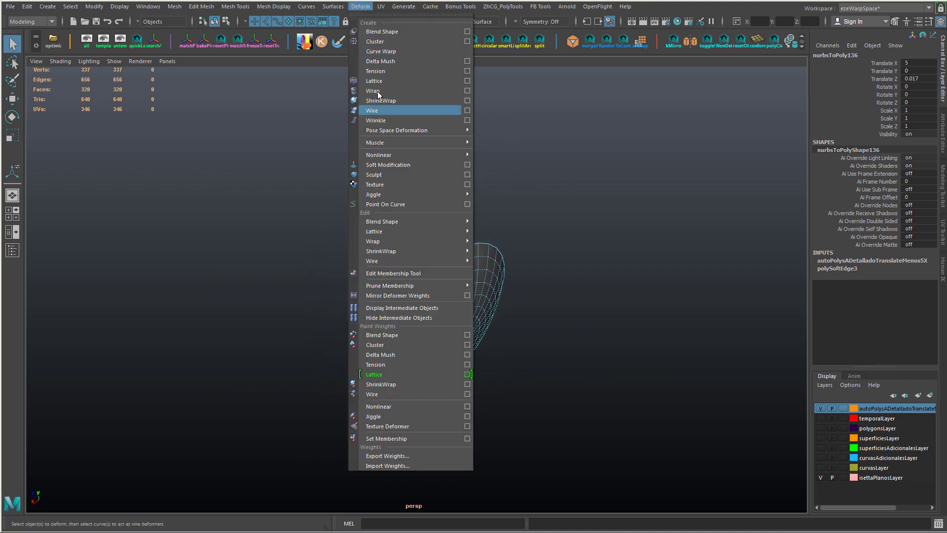
left_click(396, 174)
right_click_drag(507, 221, 123, 173, "alt")
left_click_drag(360, 247, 443, 223, "alt")
mouse_move(389, 307)
left_mouse_down()
mouse_move(306, 312)
mouse_move(490, 298)
mouse_move(313, 306)
left_mouse_up()
key("ctrl+z")
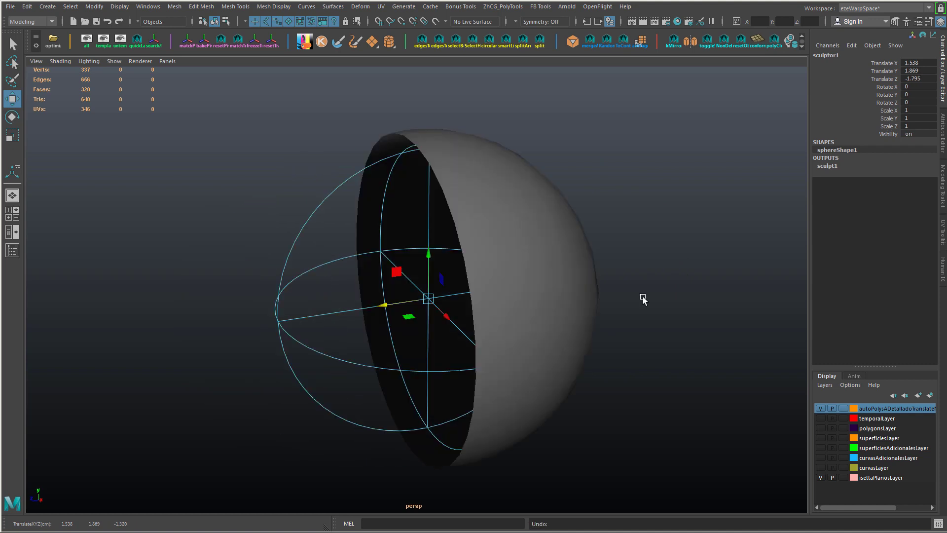
- Set the sculpt deformer's Maximum Displacement to 0.01, Dropoff Distance to 0 and Envelope to 0
left_click(828, 166)
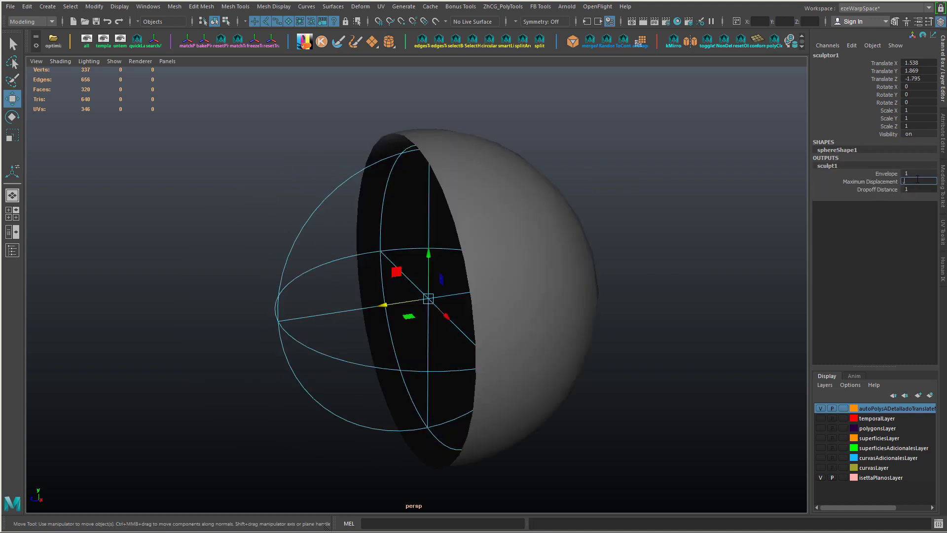
type("0.01")
key("Return")
left_click(883, 190)
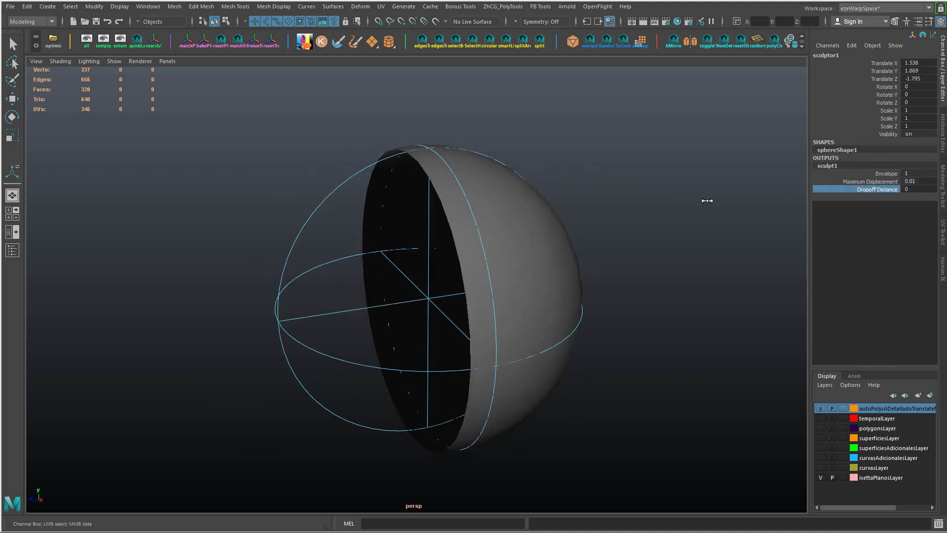
mouse_move(615, 205)
left_mouse_down("alt")
mouse_move(566, 196)
mouse_move(552, 212)
left_mouse_up("alt")
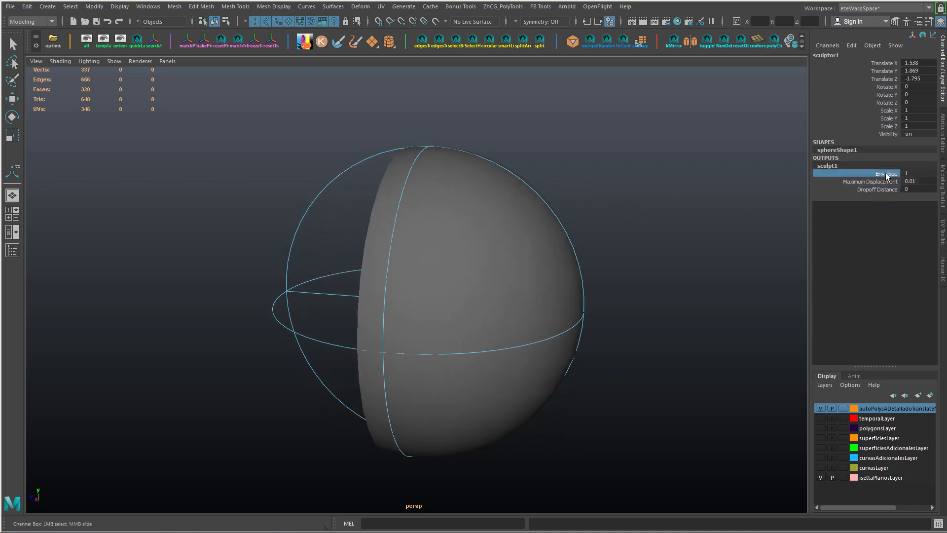
middle_click_drag(768, 192, 720, 191)
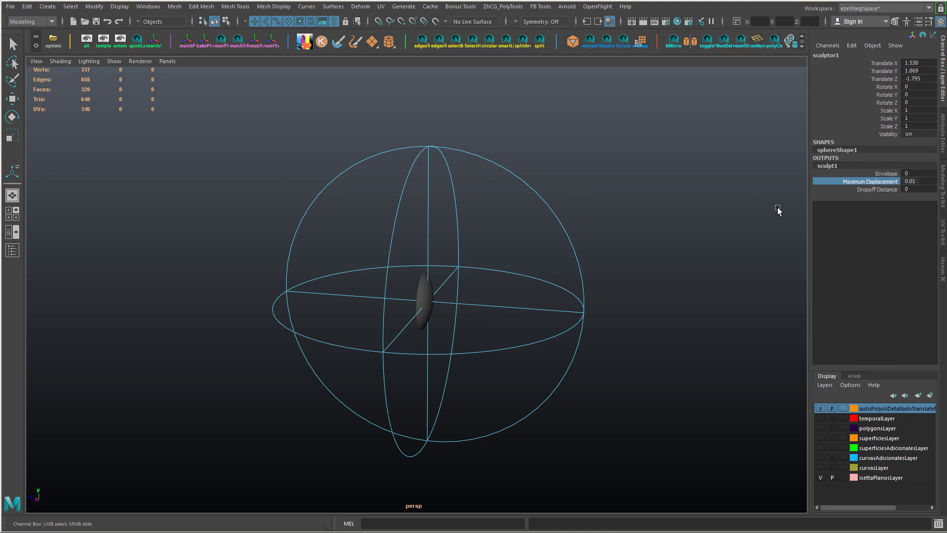
- Move the sculpt sphere to Translate Z -0.653 and set Envelope 0.07, Dropoff Distance 1.62 and Maximum Displacement -0.07
mouse_move(383, 303)
left_mouse_down()
mouse_move(226, 294)
mouse_move(290, 289)
mouse_move(518, 338)
mouse_move(518, 351)
left_mouse_up()
left_click(879, 191)
middle_click_drag(879, 190, 582, 212)
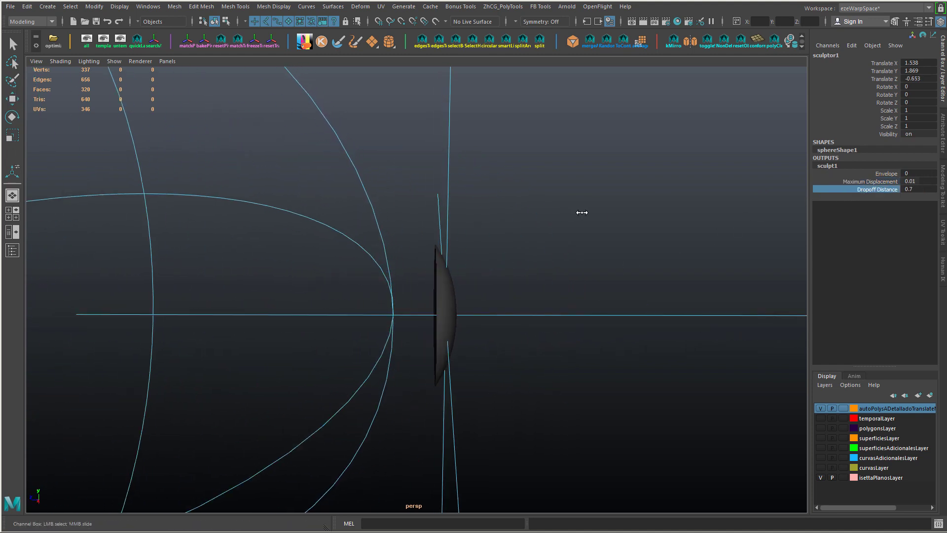
left_click(891, 174)
middle_click_drag(891, 174, 565, 181)
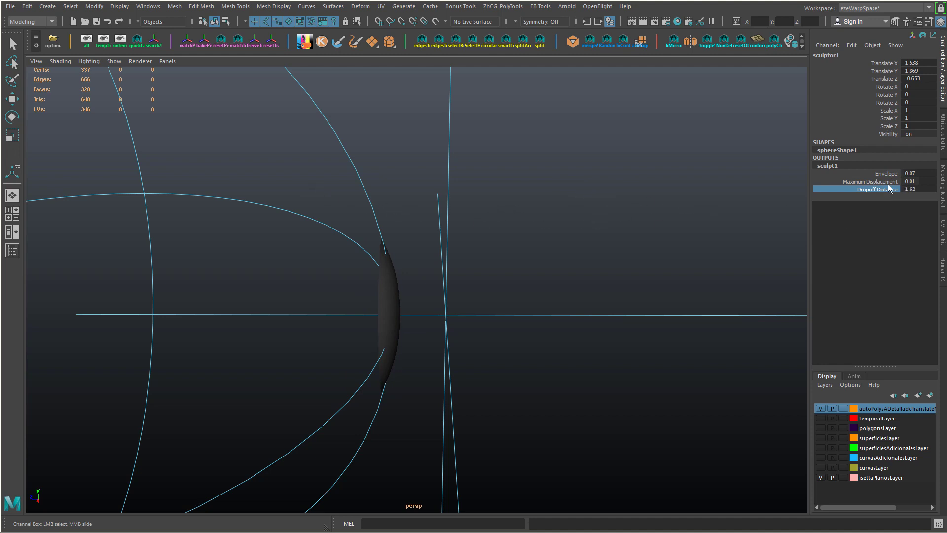
mouse_move(576, 194)
middle_mouse_down()
mouse_move(625, 201)
mouse_move(585, 209)
middle_mouse_up()
mouse_move(567, 212)
left_mouse_down("alt")
mouse_move(395, 192)
mouse_move(554, 168)
mouse_move(518, 167)
left_mouse_up("alt")
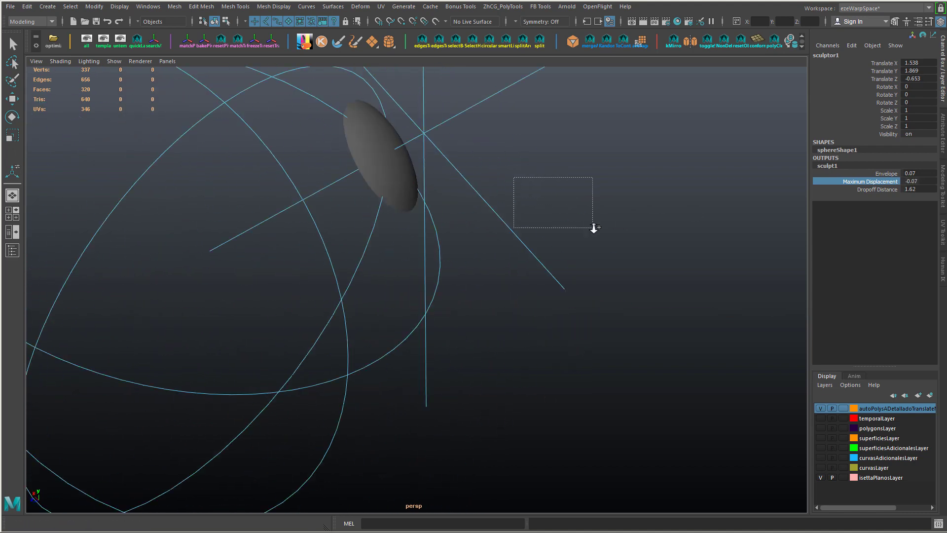
left_click_drag(596, 228, 595, 227, "ctrl+alt")
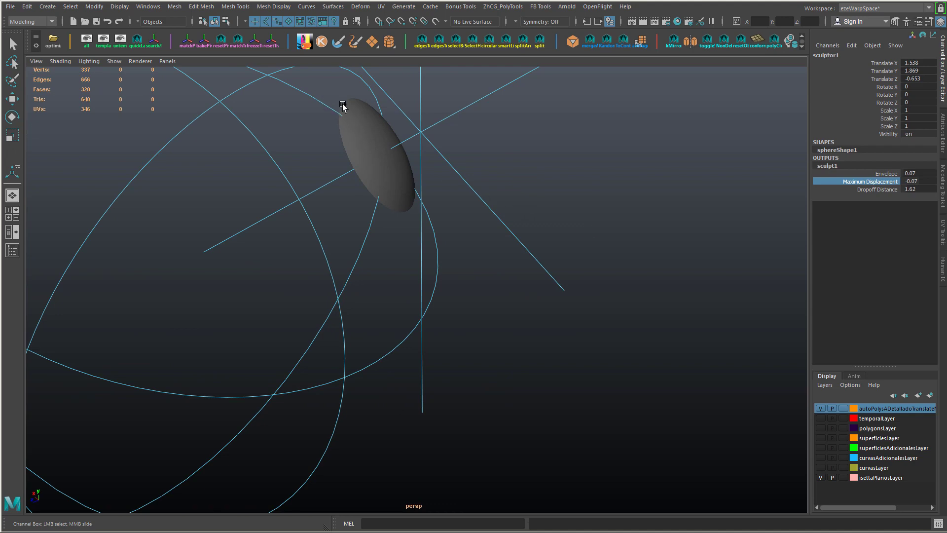
- Move the sculpt deformer's stretch origin to Translate Z -1.677
key("f")
right_click_drag(398, 182, 593, 262, "alt")
middle_click_drag(594, 262, 474, 315, "alt")
mouse_move(473, 316)
left_mouse_down("alt")
mouse_move(691, 328)
mouse_move(704, 314)
mouse_move(669, 335)
left_mouse_up("alt")
left_click(705, 309)
key("w")
mouse_move(511, 299)
left_mouse_down()
mouse_move(458, 309)
mouse_move(449, 332)
mouse_move(412, 297)
mouse_move(511, 340)
left_mouse_up()
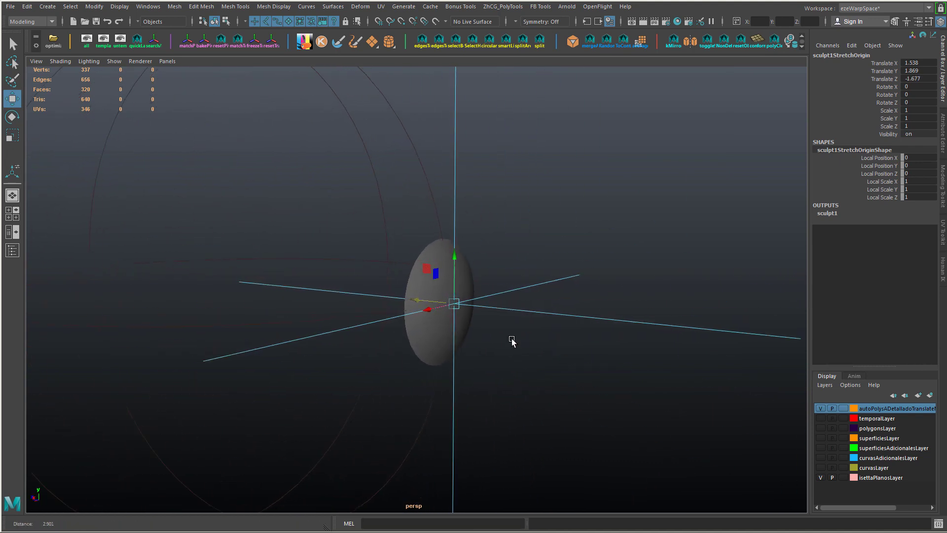
- Select the lens and set its sculpt deformer's Envelope to 1
right_click_drag(511, 341, 624, 353, "alt")
left_click_drag(625, 353, 638, 353, "alt")
left_click(615, 340)
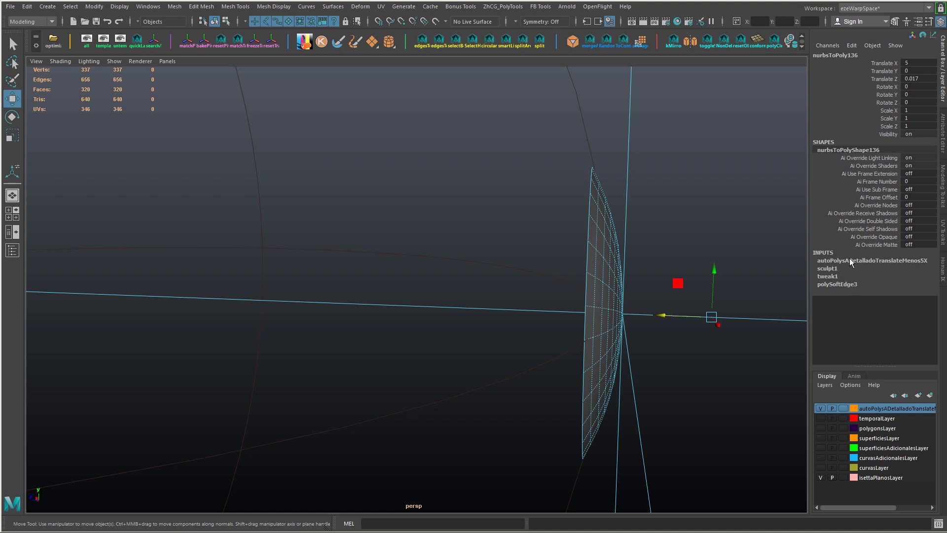
left_click(827, 268)
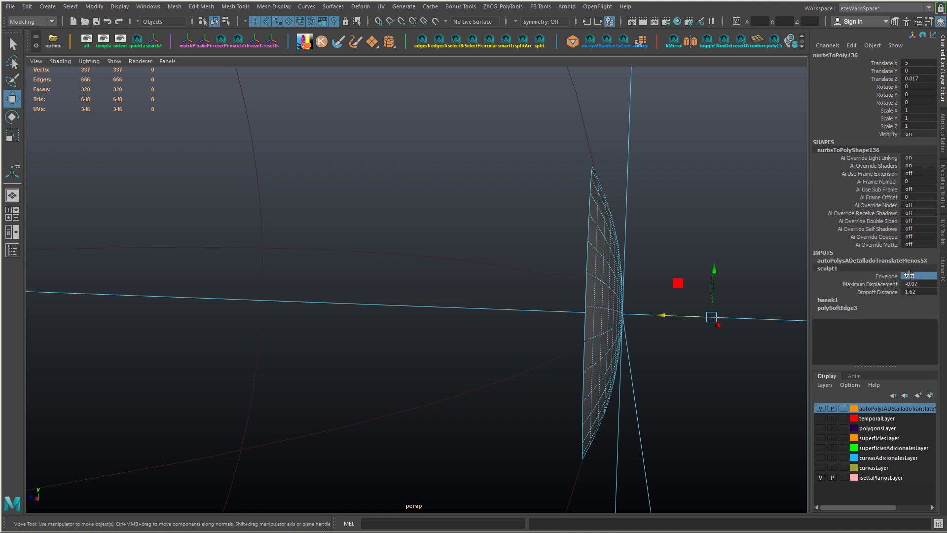
key("Return")
- Move the lens mesh along Z away from the sculpt sphere to Translate Z -2.516
right_click_drag(677, 363, 434, 277, "alt")
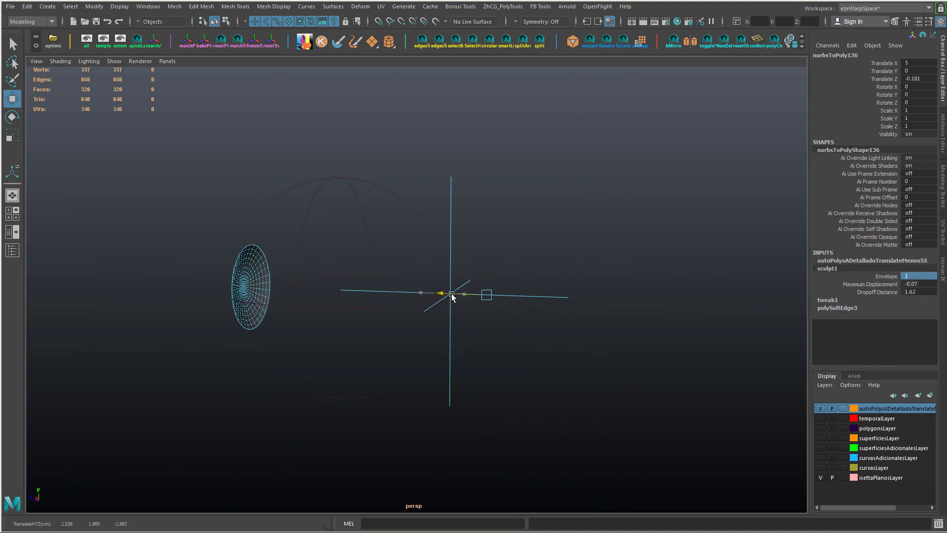
left_click_drag(451, 296, 245, 283)
left_click_drag(351, 298, 655, 336)
mouse_move(716, 338)
middle_mouse_down()
mouse_move(666, 339)
mouse_move(725, 340)
middle_mouse_up()
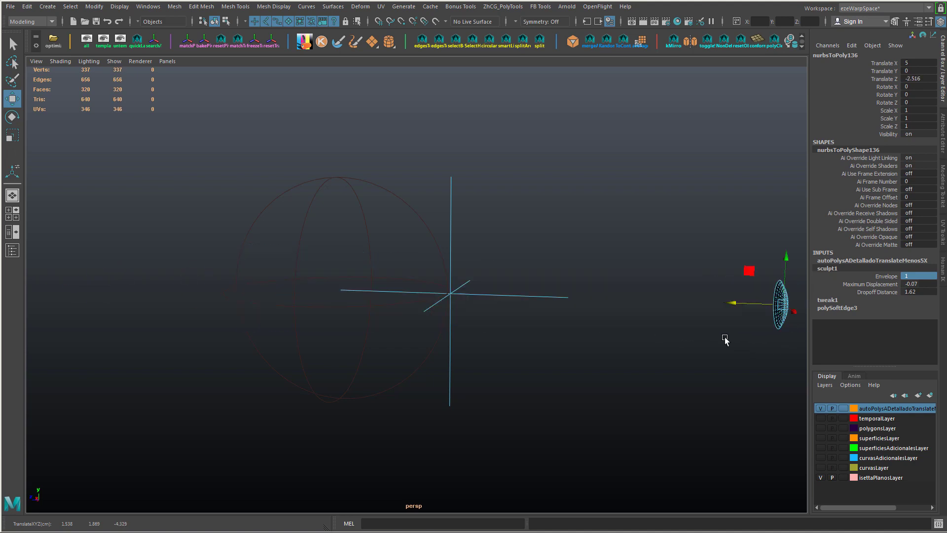
left_click_drag(725, 340, 649, 334, "alt")
right_click_drag(649, 334, 752, 381, "alt")
left_click_drag(752, 383, 706, 336, "alt")
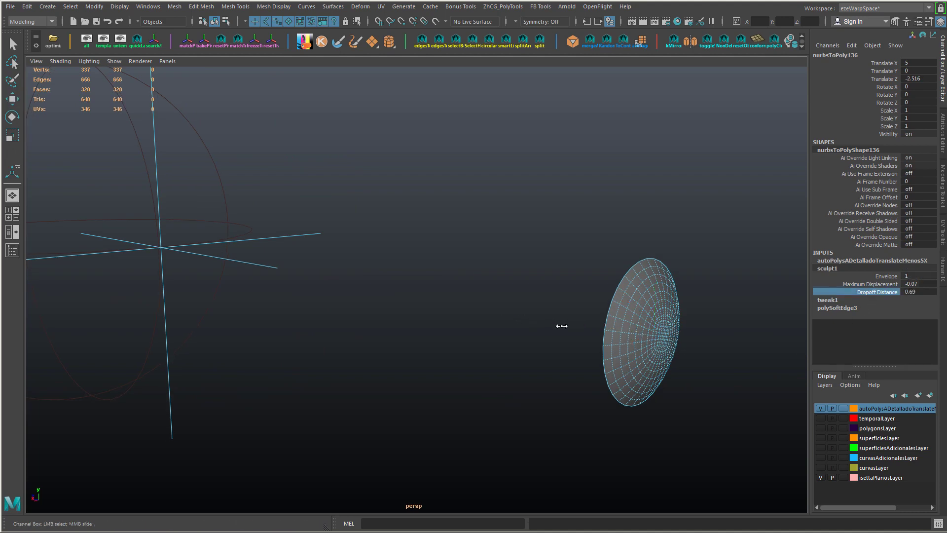
- Set the lens's sculpt deformer to Maximum Displacement 0.05 and Dropoff Distance 1
mouse_move(598, 331)
middle_mouse_down()
mouse_move(644, 339)
mouse_move(604, 336)
middle_mouse_up()
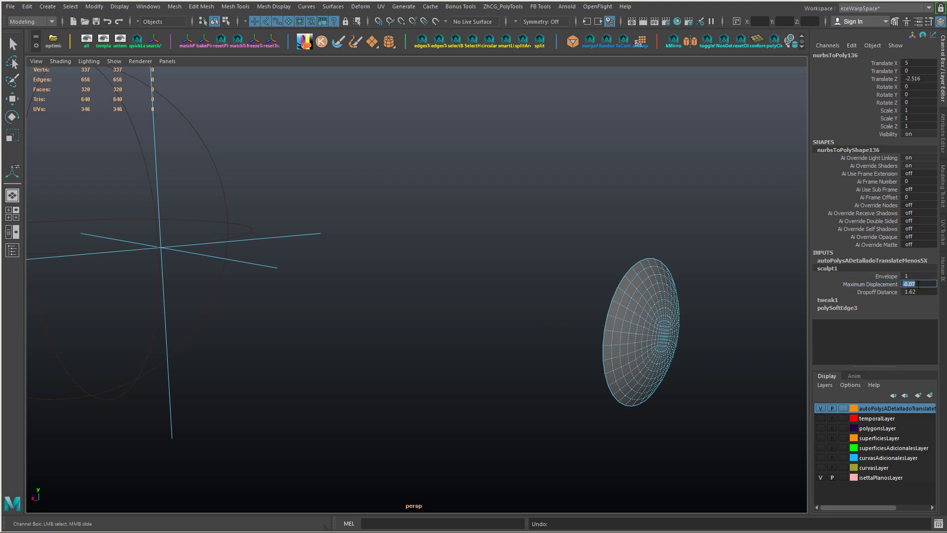
double_click(918, 292)
type("2")
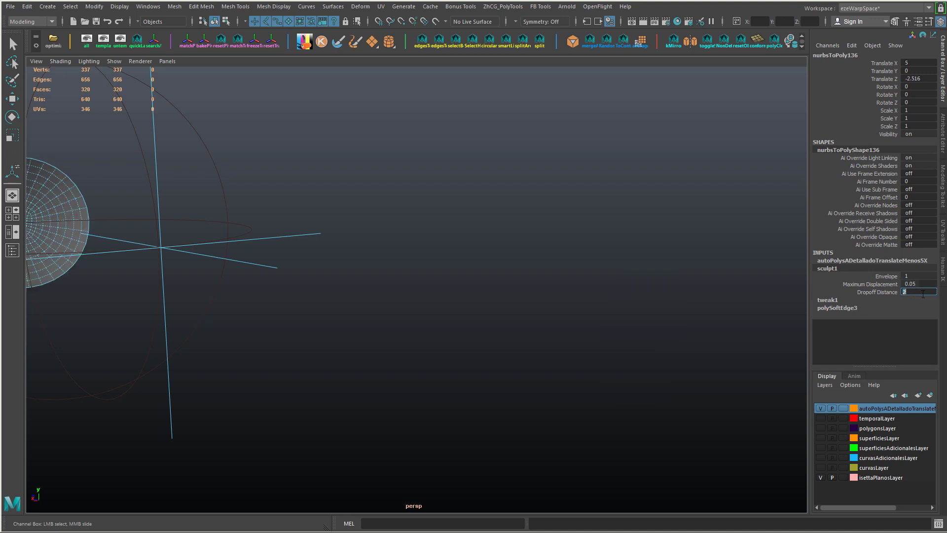
key("Return")
right_click_drag(495, 377, 408, 318, "alt")
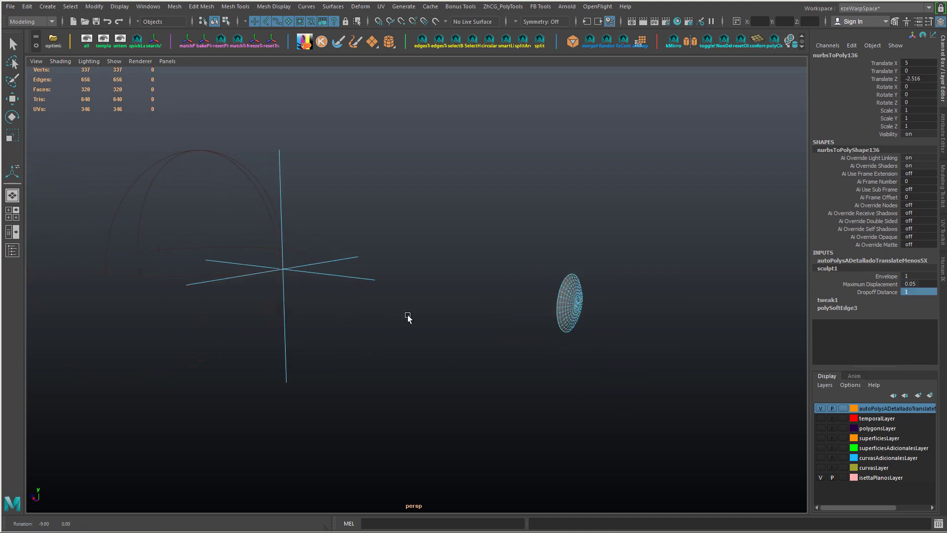
- Move the sculpt stretch origin to Translate Z -2.305 and display the lens's vertices
left_click(359, 279)
key("w")
mouse_move(250, 263)
left_mouse_down()
mouse_move(391, 300)
mouse_move(296, 290)
mouse_move(351, 318)
mouse_move(288, 300)
left_mouse_up()
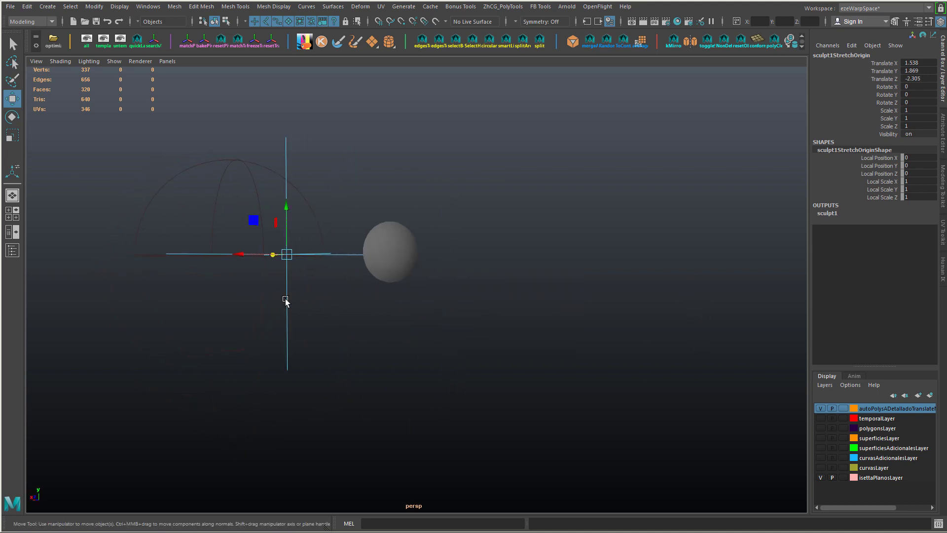
right_click_drag(287, 299, 363, 237, "alt")
right_click_drag(363, 205, 338, 204)
left_click(461, 236)
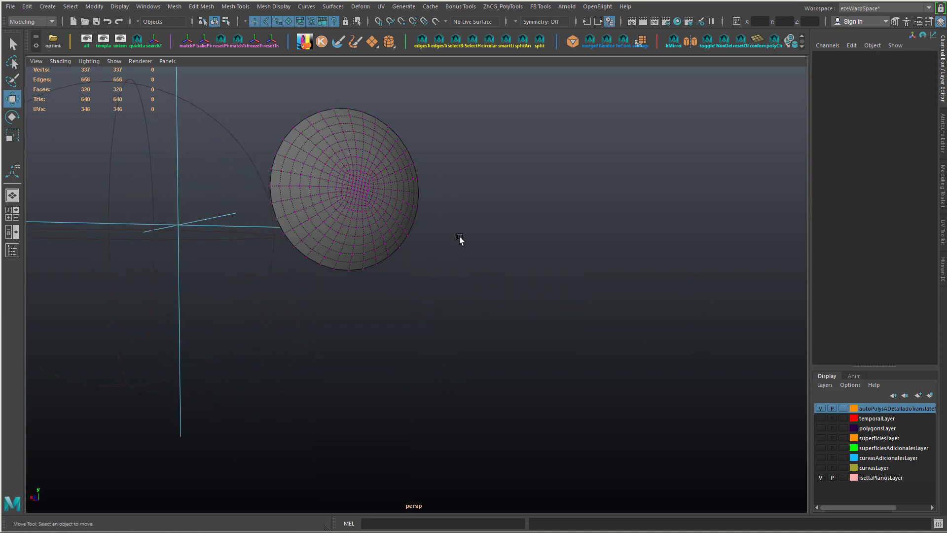
- Switch to a plain grey viewport background and delete the sculpt sphere and stretch origin
left_click_drag(461, 236, 603, 391, "alt")
key("f")
key("ctrl+z")
right_click_drag(627, 389, 129, 309, "alt")
left_click_drag(216, 314, 189, 320, "alt")
key("alt+b")
key("alt+b")
right_click(200, 269)
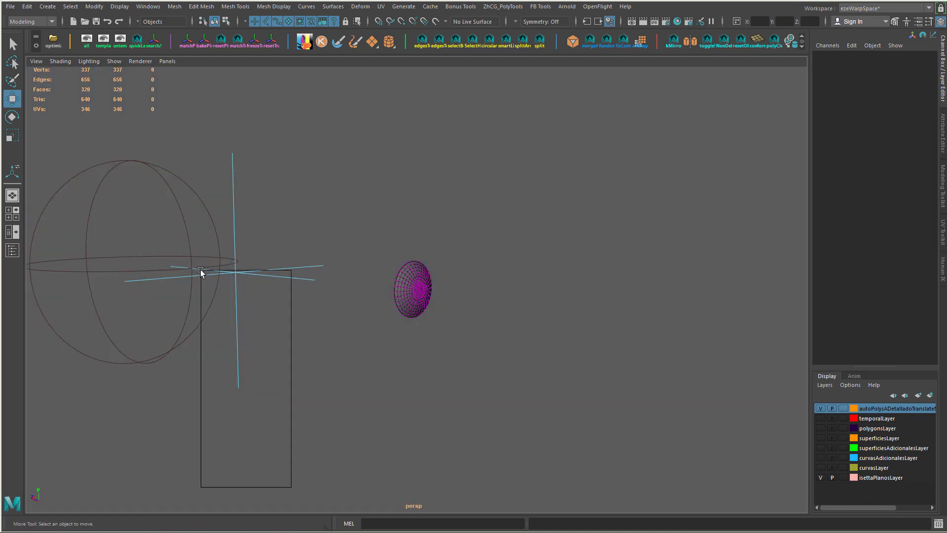
right_click_drag(208, 264, 247, 227)
left_click_drag(176, 280, 154, 324)
key("Delete")
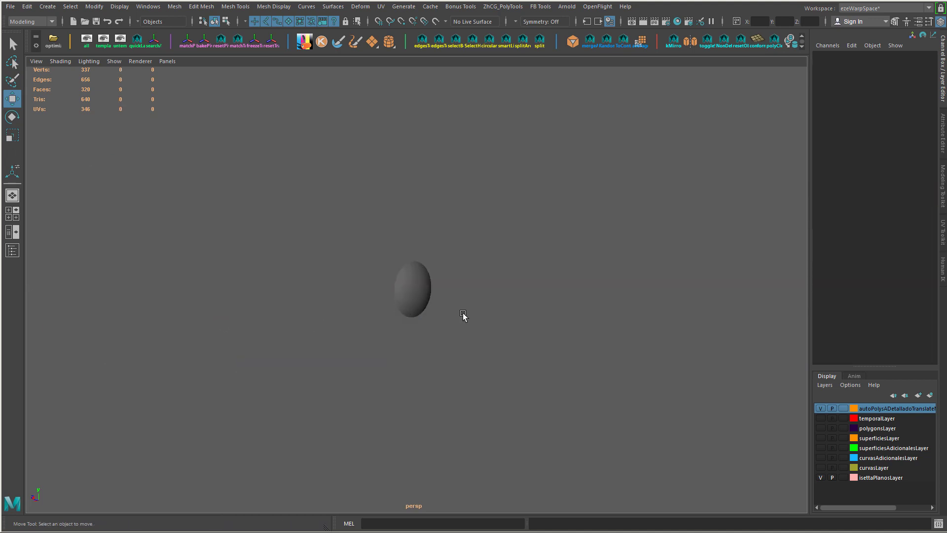
- Select the lens and show the last hidden objects to compare it with the car body
left_click(432, 286)
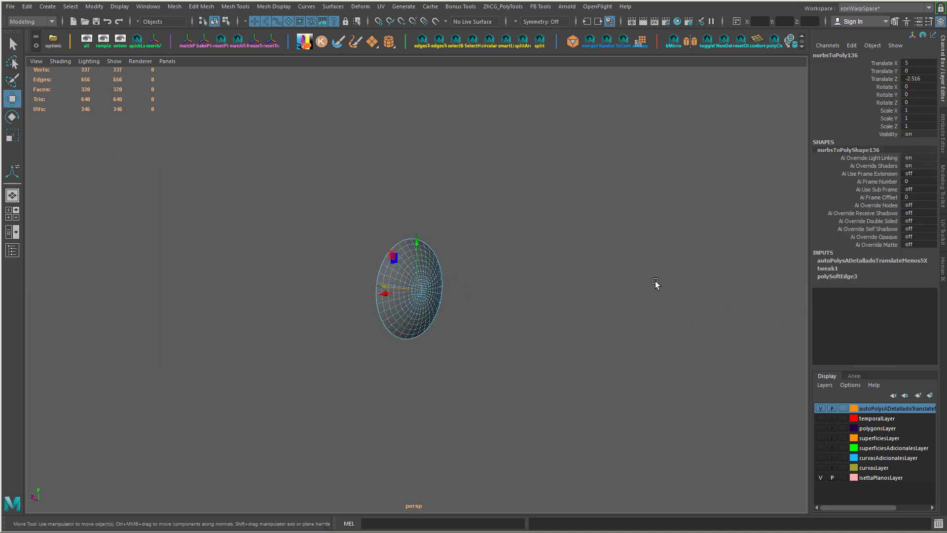
left_click_drag(528, 278, 476, 328, "alt")
key("ctrl+shift+h")
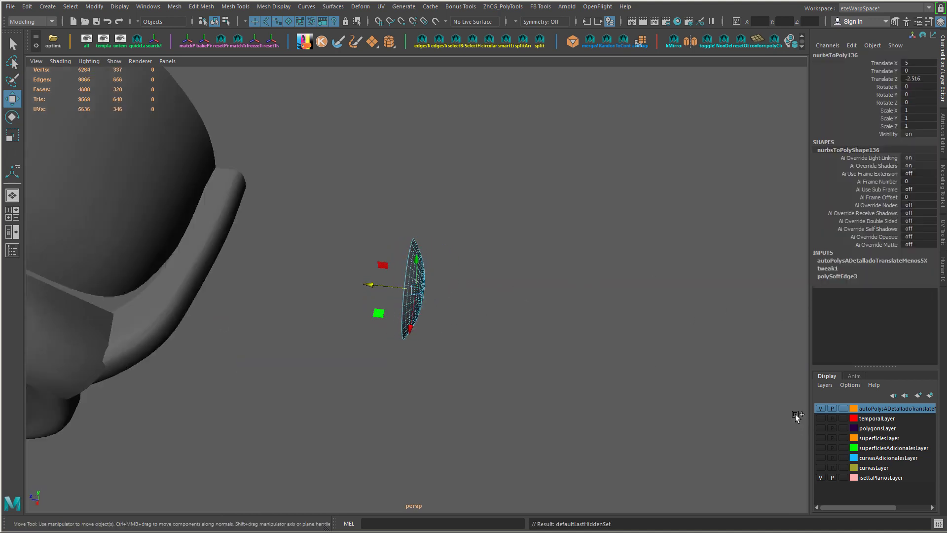
right_click_drag(465, 339, 209, 311, "alt")
left_click_drag(209, 311, 220, 275, "alt")
- Undo the whole Sculpt deformer experiment on the lens, including its creation and the lens move
key("ctrl+z")
key("ctrl+z")
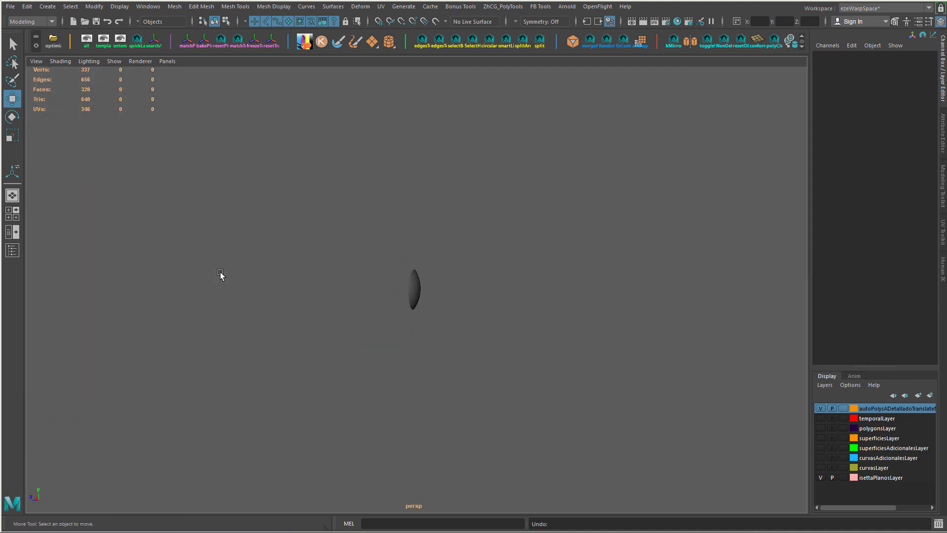
key("ctrl+z")
key("ctrl+z")
key("ctrl+z")
key("ctrl+z")
key("ctrl+z")
key("ctrl+z")
key("ctrl+z")
key("ctrl+z")
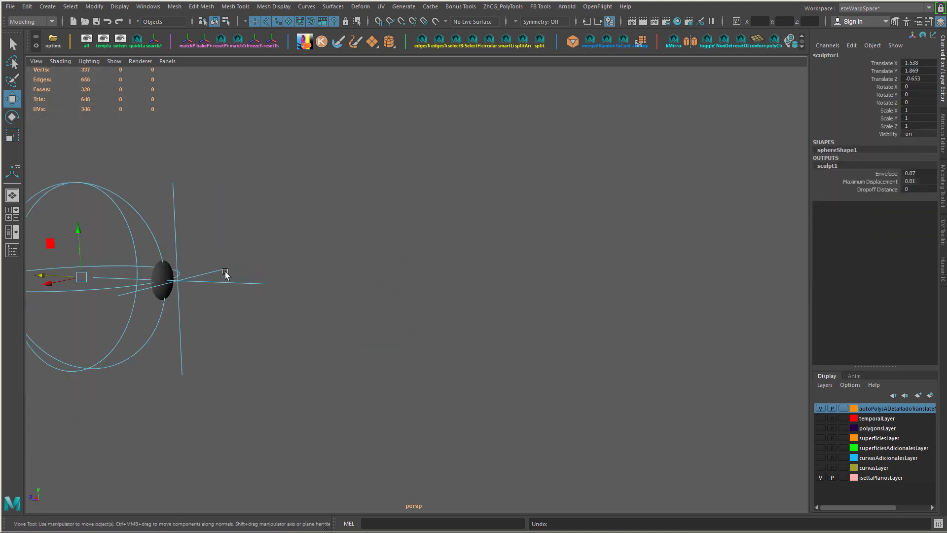
key("ctrl+z")
key("ctrl+z")
key("ctrl+z")
key("ctrl+z")
key("ctrl+z")
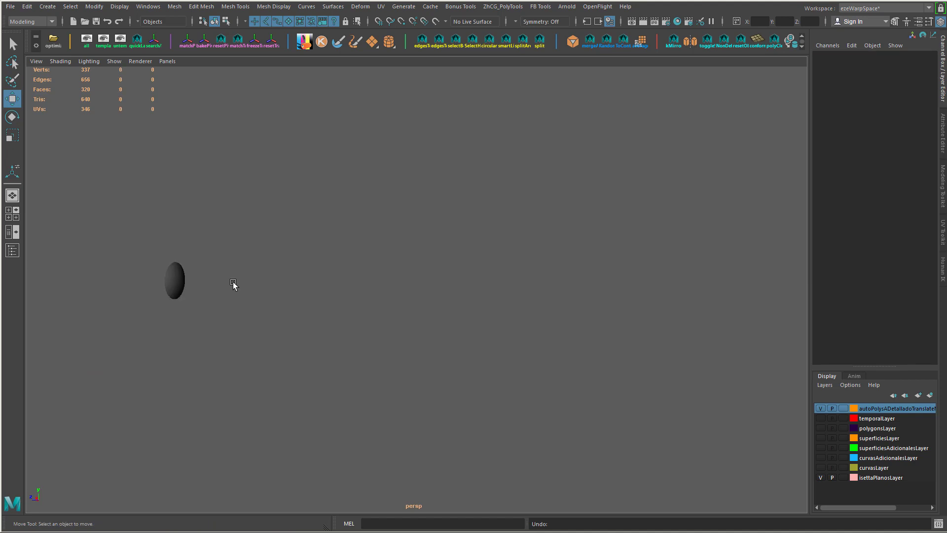
- Frame the lens and examine its edge flow around the central grid
key("ctrl+y")
key("f")
left_click_drag(334, 315, 320, 317, "alt")
key("F10")
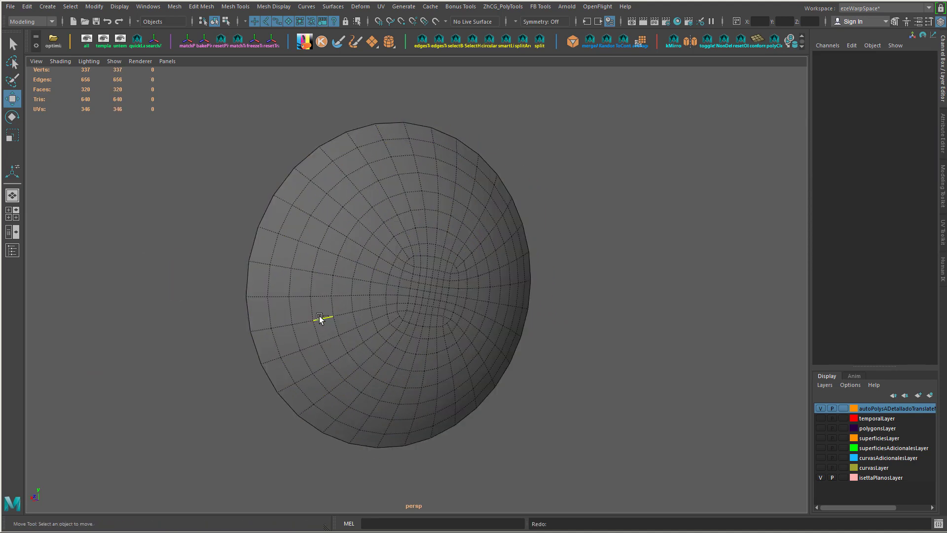
key("ctrl+y")
key("ctrl+y")
key("ctrl+z")
mouse_move(444, 344)
left_mouse_down("alt")
mouse_move(466, 350)
mouse_move(470, 340)
mouse_move(377, 328)
left_mouse_up("alt")
mouse_move(377, 327)
right_mouse_down("alt")
mouse_move(370, 373)
mouse_move(322, 385)
right_mouse_up("alt")
- Restore the gradient viewport background and show the car parts surrounding the headlight lens
key("alt+b")
right_click_drag(570, 434, 678, 421, "alt")
left_click_drag(678, 421, 356, 323, "alt")
right_click_drag(222, 250, 626, 428, "alt")
left_click_drag(627, 428, 449, 304, "alt")
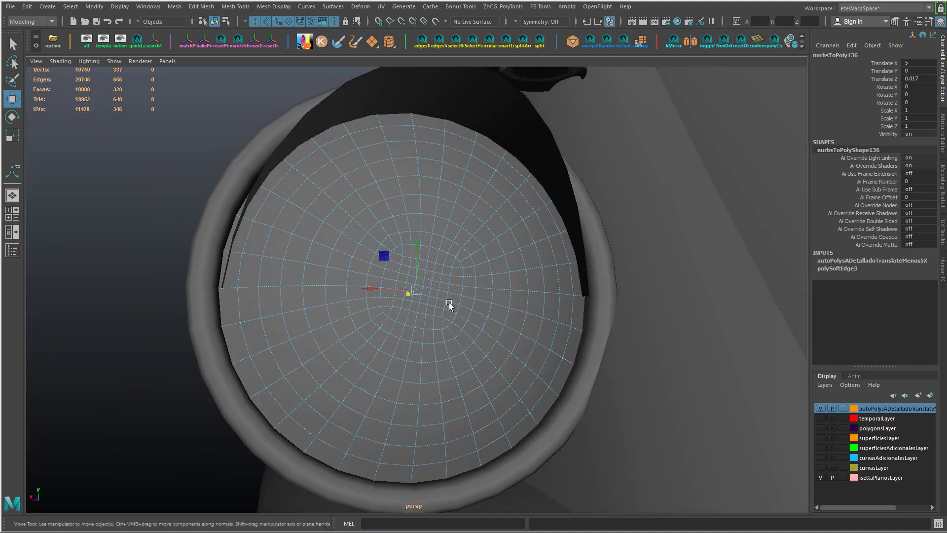
- Try averaging the vertices around the lens's grid repeatedly with 50 iterations, and undo the averaging
right_click_drag(449, 303, 360, 266)
left_click_drag(383, 284, 475, 281, "alt")
key("g")
key("g")
key("g")
key("ctrl+z")
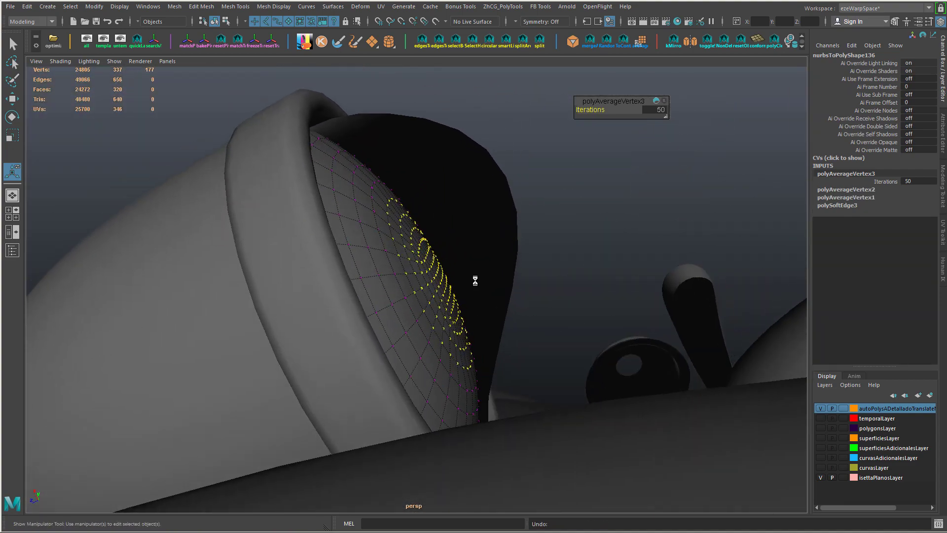
key("ctrl+z")
key("ctrl+z")
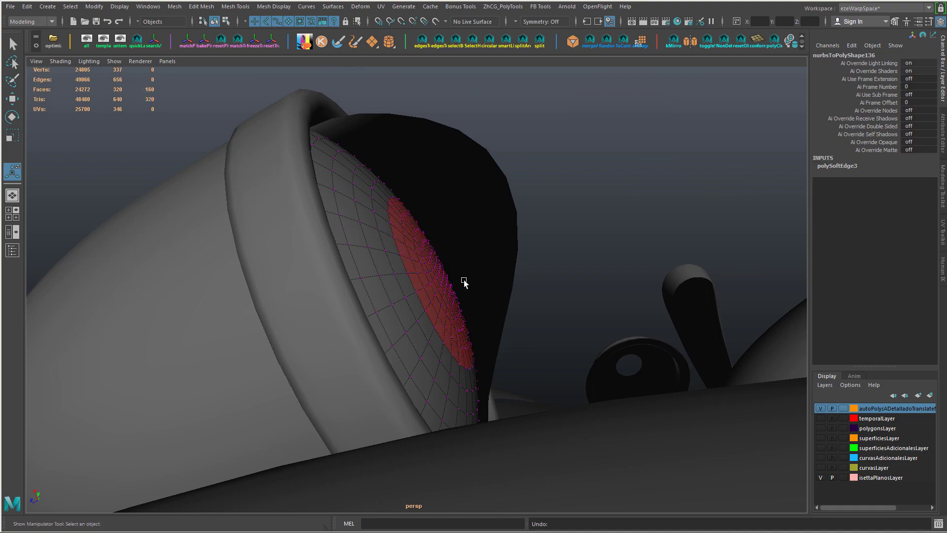
- Isolate the headlight lens in object mode and soften all of its edges
left_click_drag(464, 282, 400, 256, "alt")
left_click_drag(363, 310, 395, 295, "alt")
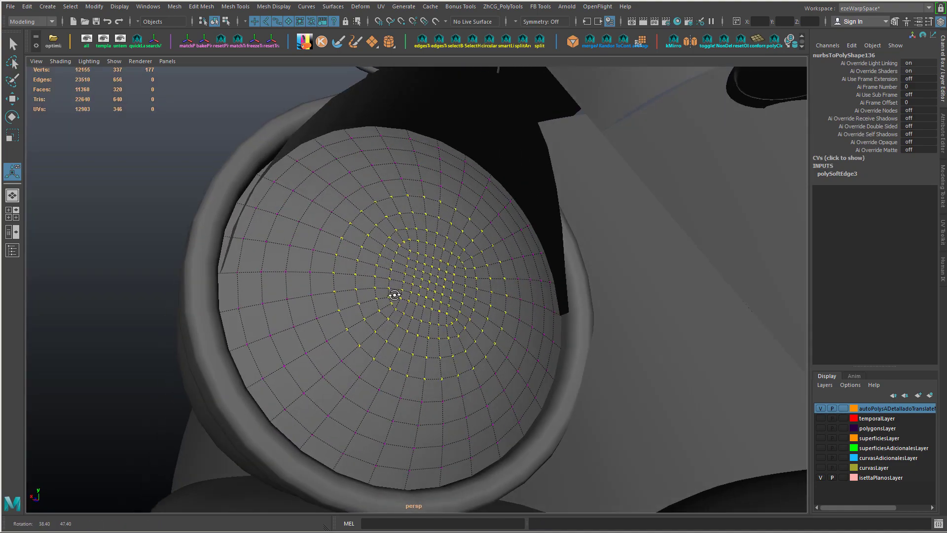
right_click_drag(423, 243, 460, 251)
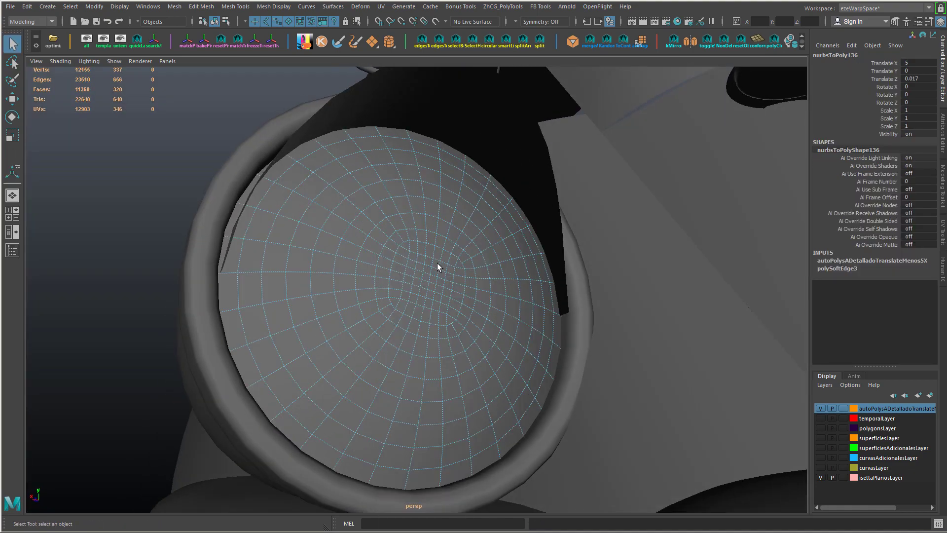
left_click_drag(437, 263, 447, 288, "alt")
key("alt+h")
left_click(520, 282)
left_click_drag(520, 284, 446, 270, "alt")
left_click(434, 249)
right_click_drag(423, 229, 495, 252, "shift")
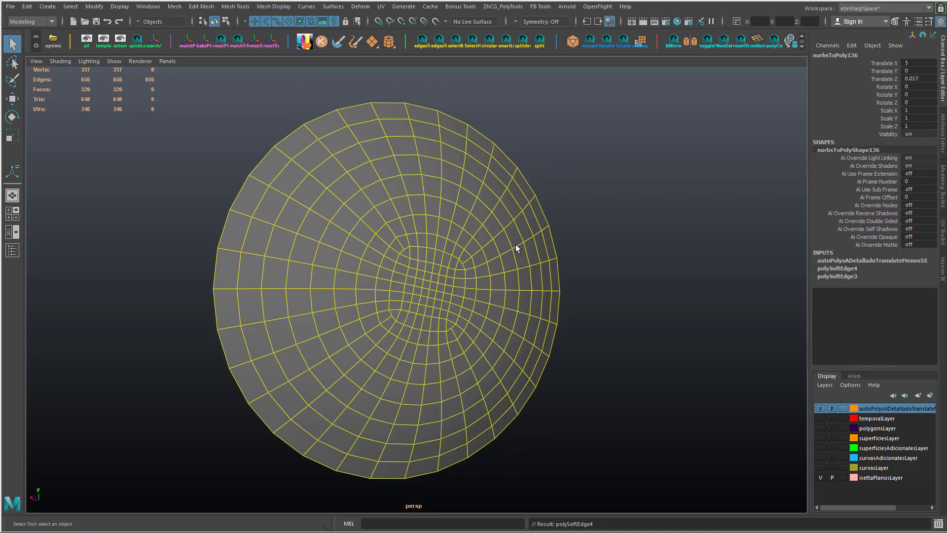
key("w")
left_click(556, 247)
- Show the hidden car parts again, then isolate and frame the long curved part with the open underside
scroll(500, 254, "down", 3)
left_click_drag(500, 253, 635, 292, "alt")
key("ctrl+shift+h")
scroll(439, 348, "down", 4)
left_click(503, 214)
key("alt+h")
key("f")
left_click_drag(493, 296, 375, 272, "alt")
- Select the open border edge loop on the curved part's underside and close it with Fill Hole
scroll(347, 343, "up", 6)
right_click_drag(341, 154, 341, 125)
double_click(341, 153)
scroll(496, 245, "down", 5)
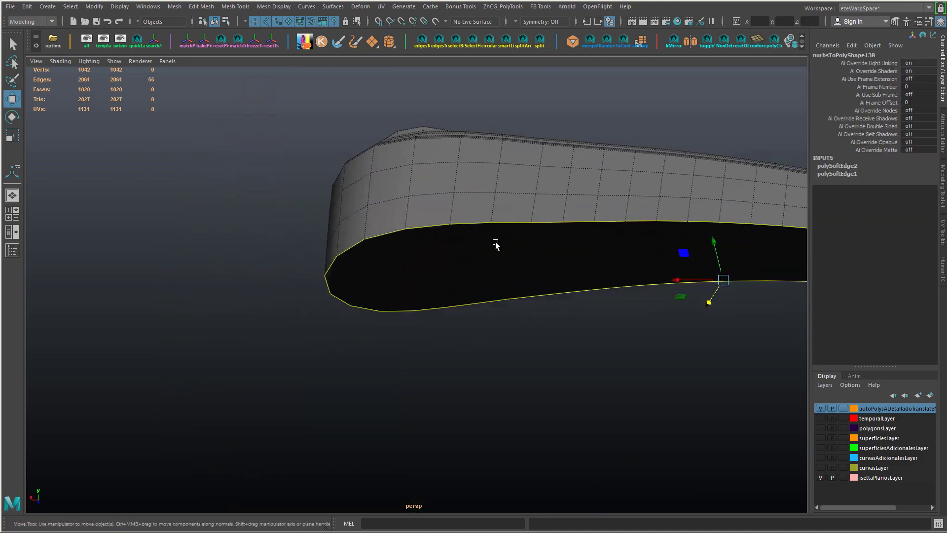
left_click_drag(497, 245, 469, 249, "alt")
key("ctrl+e")
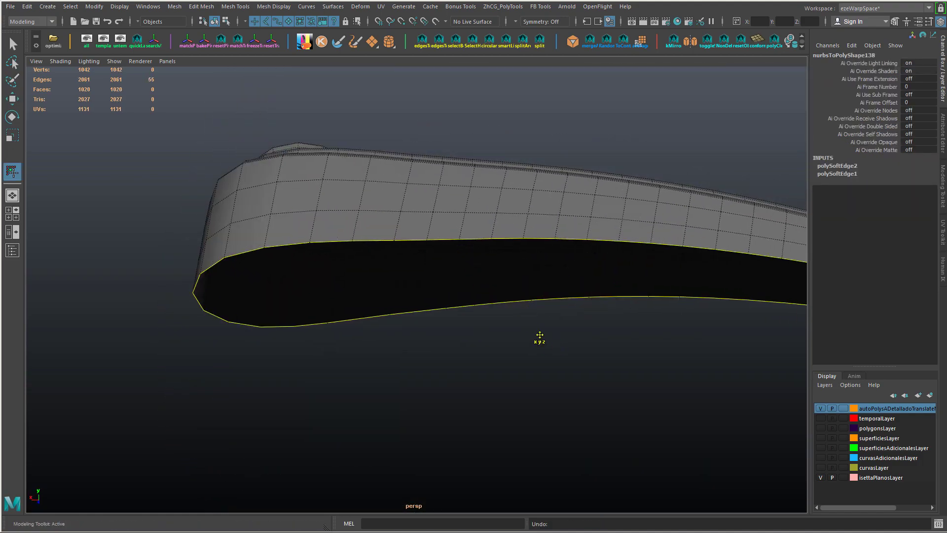
right_click_drag(522, 333, 486, 449, "shift")
- Bevel the border loop around the filled underside with an offset of about 0.63
key("ctrl+b")
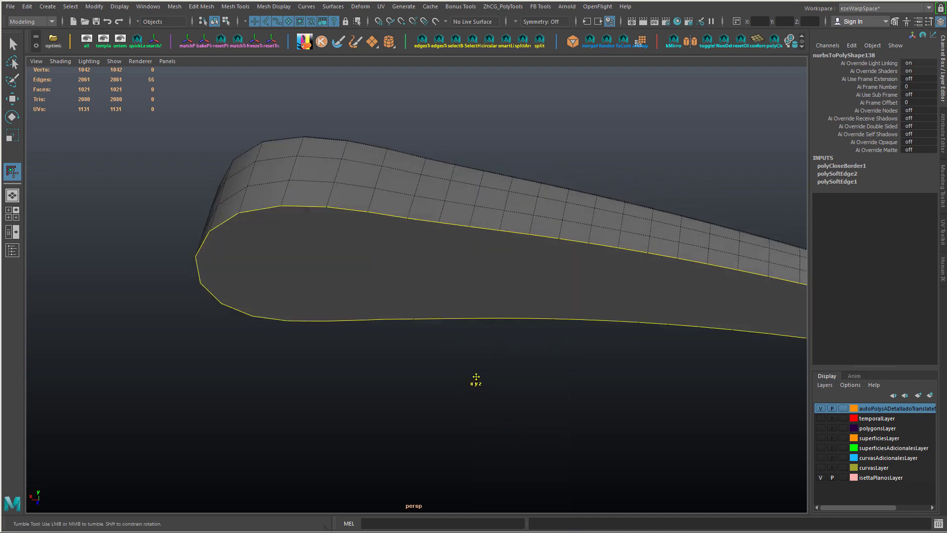
left_click_drag(476, 383, 490, 404)
left_click_drag(489, 404, 445, 406)
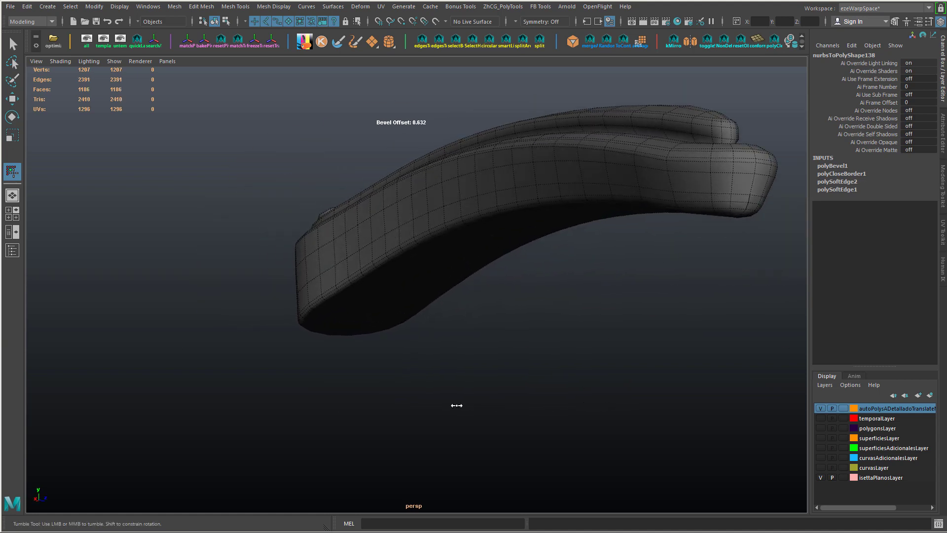
- Select the lengthwise edge loop along the curved part's side wall and apply Edit Edge Flow to it
key("w")
right_click_drag(507, 199, 507, 172)
double_click(508, 188)
key("g")
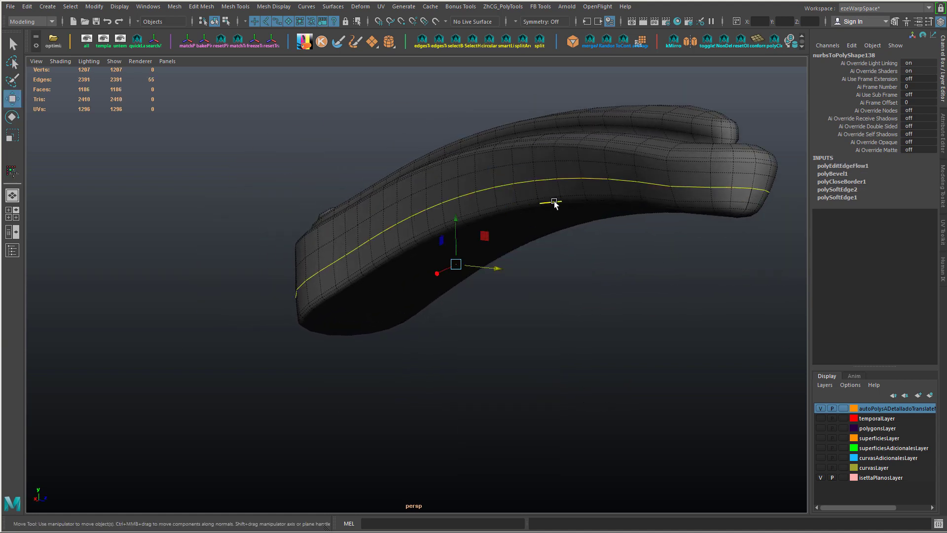
- Set the Fraction of the bottom rim's bevel, polyBevel1, to 0.932
left_click(853, 173)
left_click(882, 198)
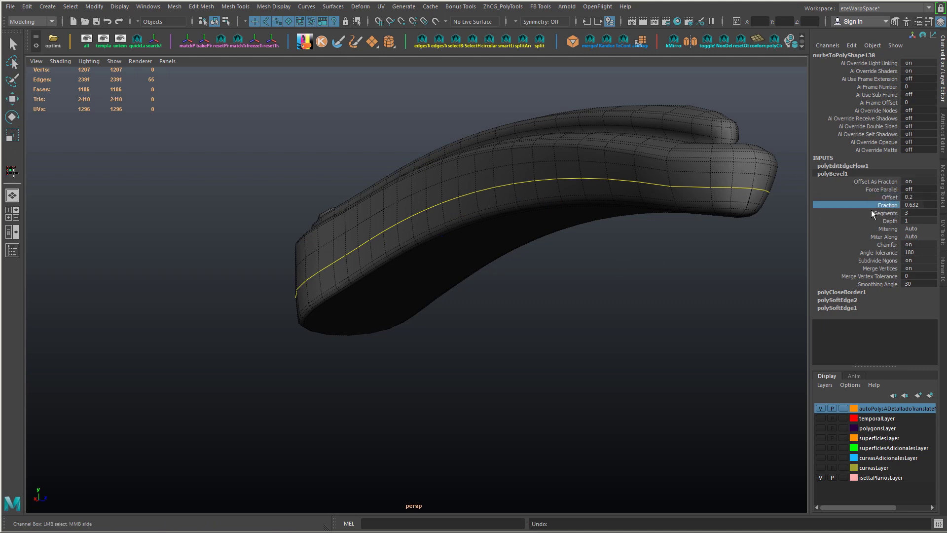
middle_click_drag(871, 213, 576, 290)
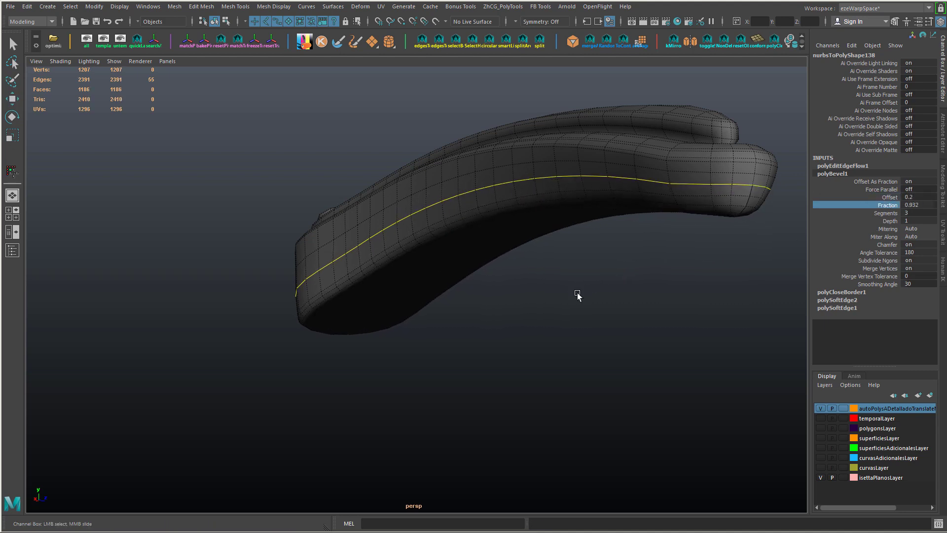
left_click_drag(578, 296, 690, 276, "alt")
scroll(591, 256, "up", 4)
- Return the mesh to object mode and clear the selection to inspect the beveled bottom rim's shading
left_click(344, 213)
left_click(396, 215, "shift")
left_click_drag(398, 216, 366, 211, "alt")
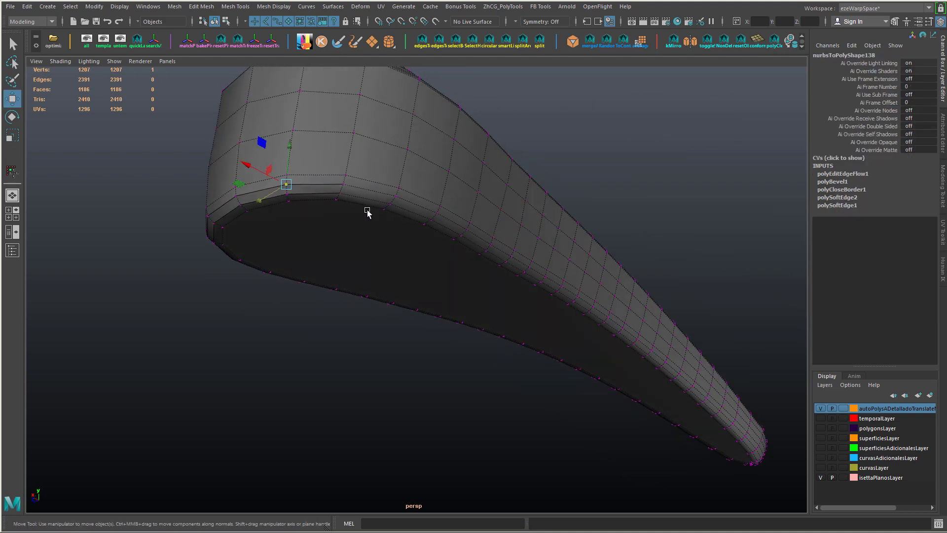
right_click_drag(366, 212, 446, 214)
left_click_drag(424, 254, 390, 222, "alt")
left_click(302, 369)
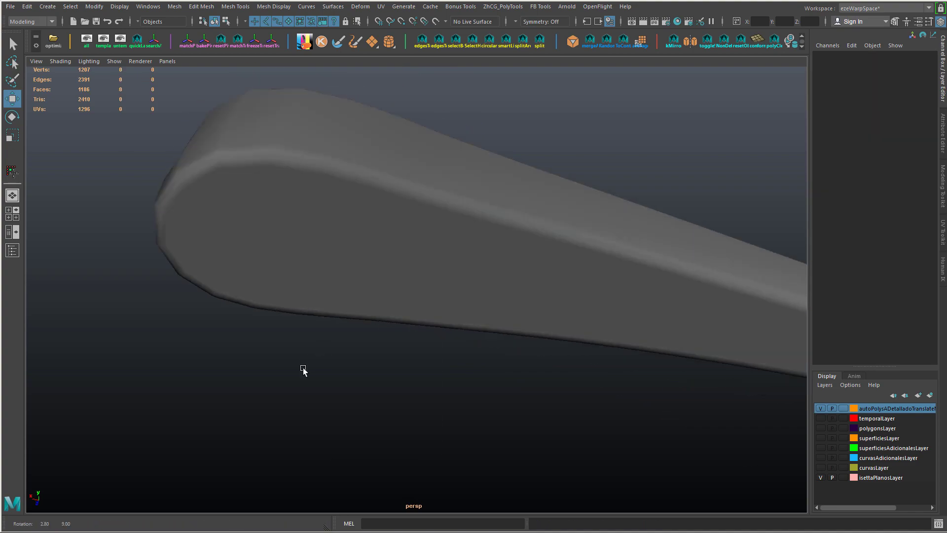
- Try to cut edges across the bottom cap's wide rounded end with Multi-Cut, and undo the cuts
mouse_move(302, 369)
left_mouse_down("alt")
mouse_move(353, 394)
mouse_move(302, 357)
left_mouse_up("alt")
left_click(284, 251)
mouse_move(289, 244)
left_mouse_down("alt")
mouse_move(302, 300)
mouse_move(283, 275)
mouse_move(294, 253)
left_mouse_up("alt")
right_click_drag(293, 254, 294, 244, "shift")
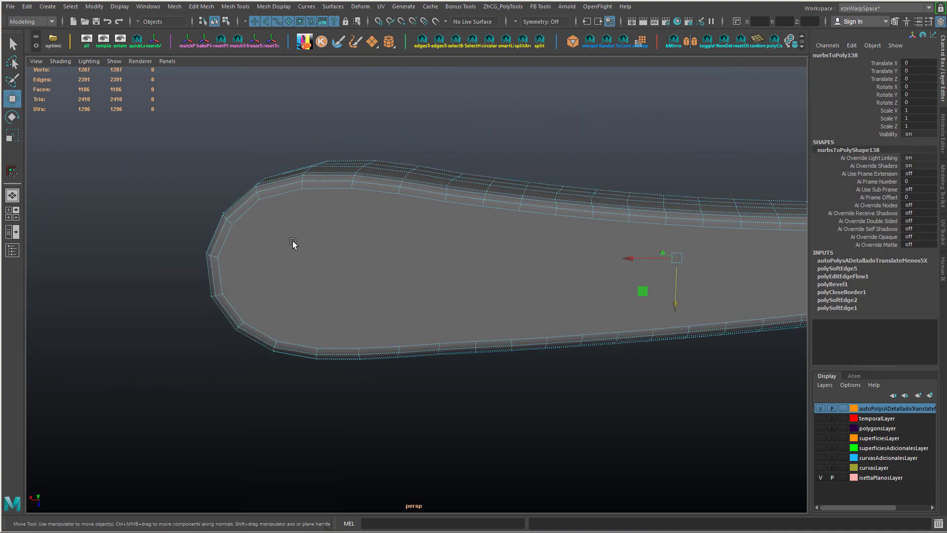
left_click(232, 224)
left_click(222, 294)
left_click_drag(224, 296, 269, 302, "alt")
right_click(272, 181)
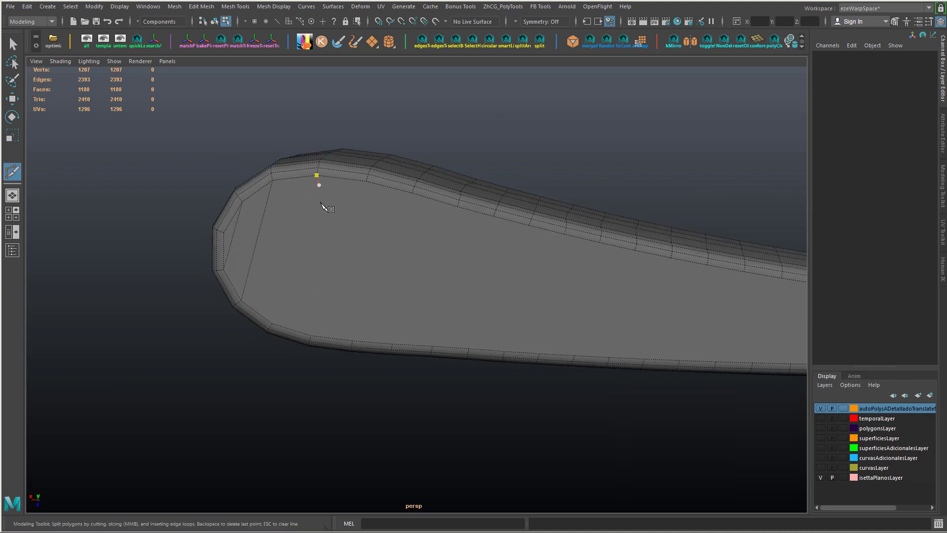
key("ctrl+z")
key("ctrl+z")
left_click_drag(360, 277, 273, 284, "alt")
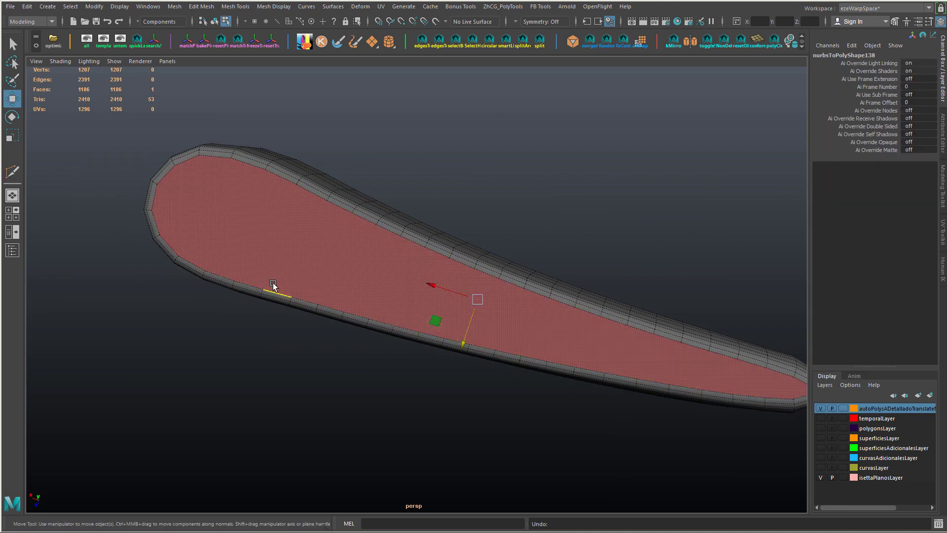
key("ctrl+z")
- Cut edges across the wide rounded end of the bottom cap face with Multi-Cut, connecting opposite rim vertices
middle_click_drag(273, 281, 305, 290, "alt")
scroll(302, 247, "up", 4)
right_click_drag(300, 241, 299, 229, "shift")
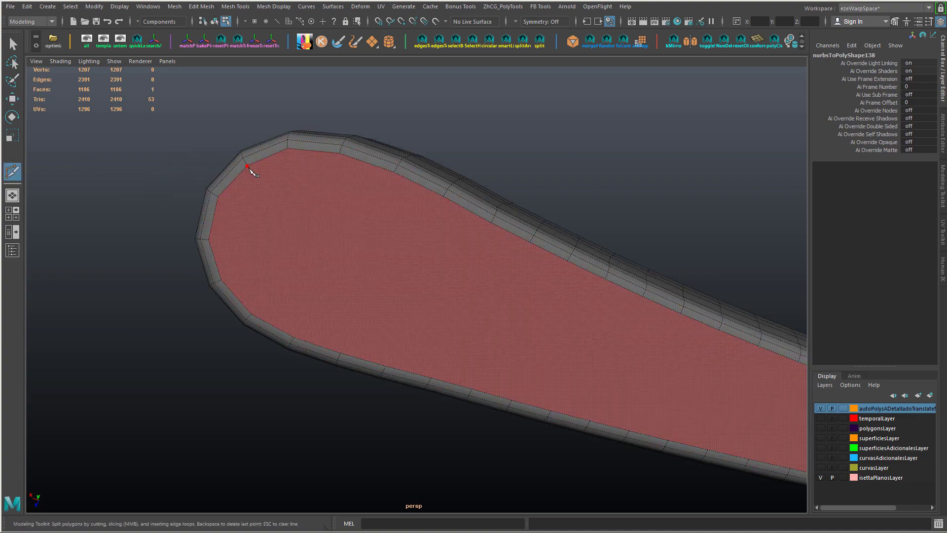
left_click(248, 167)
left_click(211, 240)
right_click(251, 200)
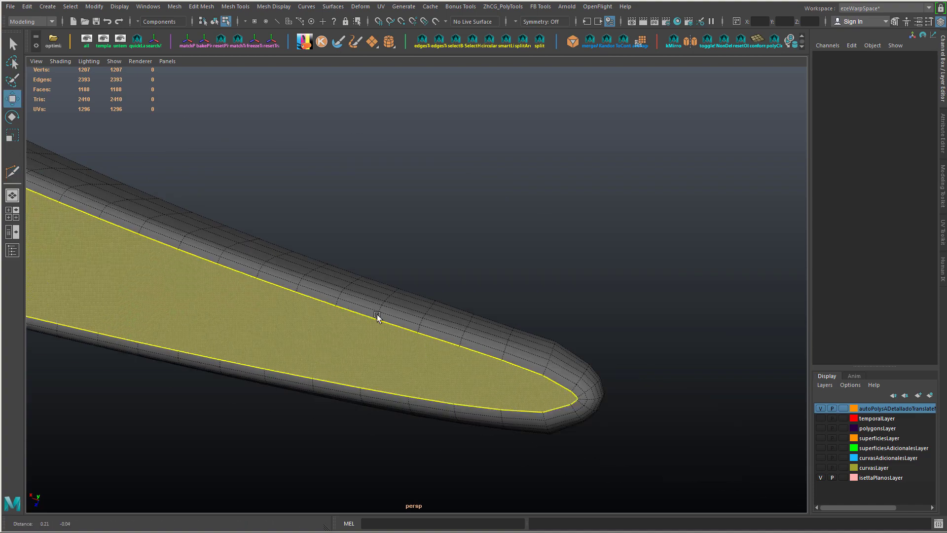
- Cut edges between opposite rim vertices across the bottom cap's narrow tip with Multi-Cut
middle_click_drag(377, 314, 352, 294, "alt")
right_click_drag(352, 294, 351, 281, "shift")
scroll(549, 370, "up", 2)
middle_click_drag(549, 371, 458, 337, "alt")
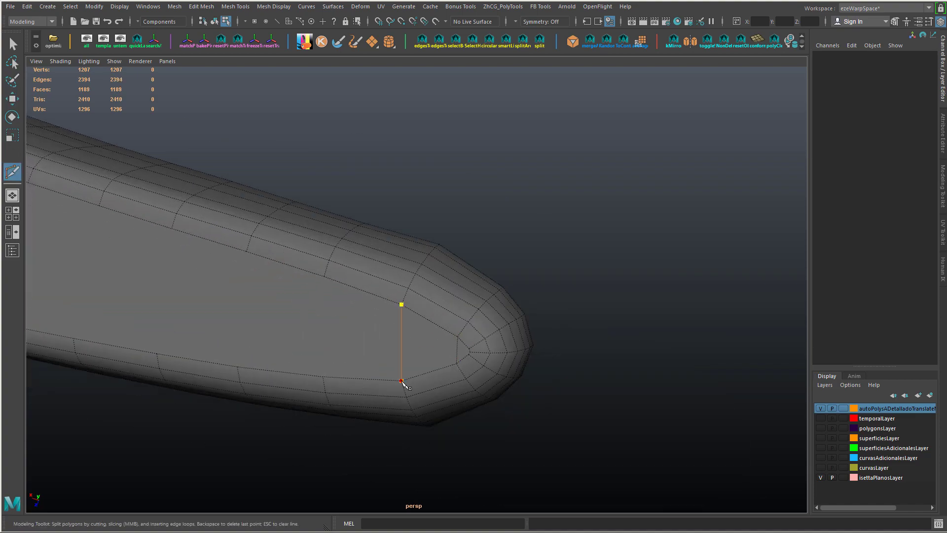
left_click(324, 378)
- Delete the large central face of the bottom cap, keeping the cut pieces at both ends
scroll(353, 367, "down", 5)
key("w")
left_click(332, 302)
key("Delete")
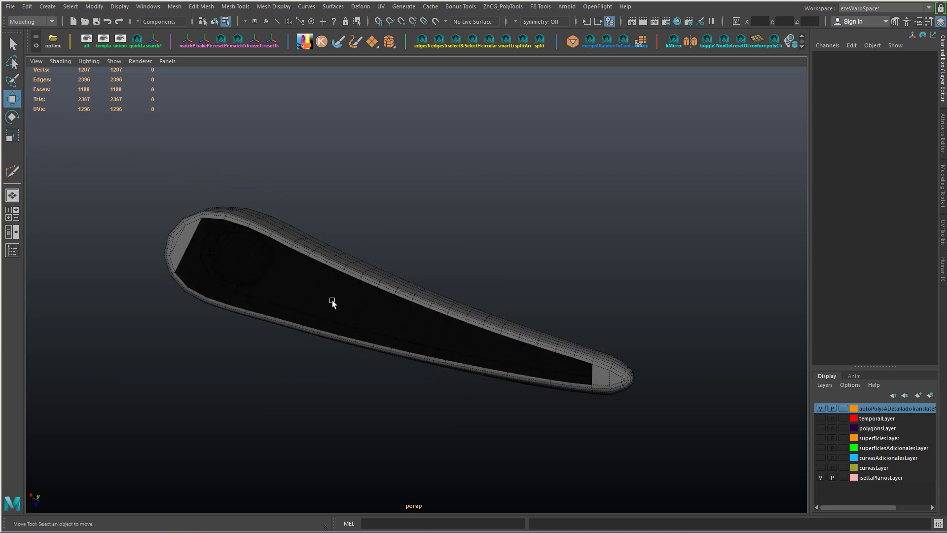
- Apply Edit Edge Flow to a lengthwise edge loop that wraps over the narrow tip
right_click_drag(311, 250, 310, 226)
double_click(291, 247)
left_click_drag(292, 248, 217, 213, "alt")
left_click_drag(611, 419, 428, 360, "alt")
middle_click_drag(651, 326, 439, 352, "alt")
left_click_drag(440, 352, 486, 378, "alt")
scroll(617, 380, "up", 5)
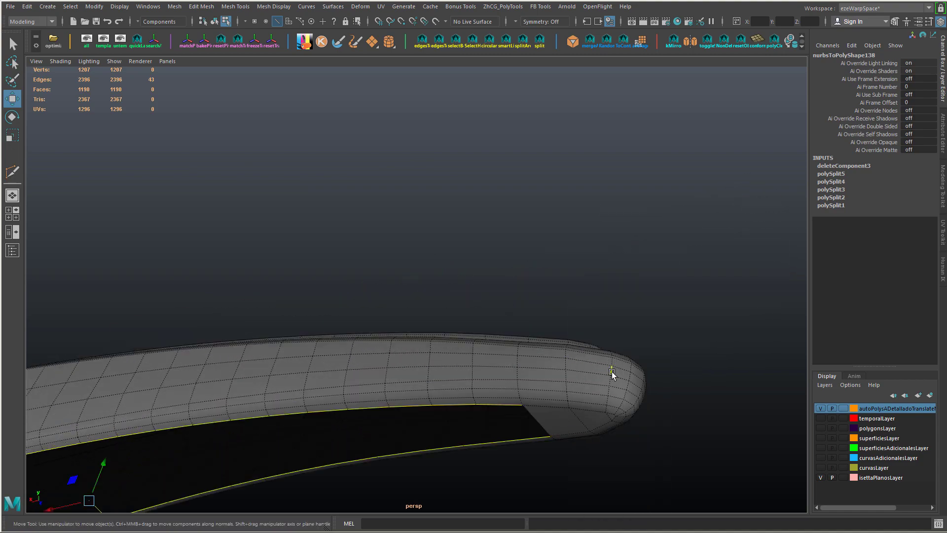
double_click(611, 372)
left_click_drag(611, 371, 592, 346, "alt")
key("ctrl+f")
- Add a second lengthwise edge loop to the selection, deselect the edges around the round boss, and repeat Edit Edge Flow
double_click(309, 395, "shift")
scroll(309, 395, "down", 6)
scroll(311, 413, "up", 5)
left_click_drag(310, 413, 207, 306, "alt")
left_click_drag(182, 276, 268, 360, "ctrl")
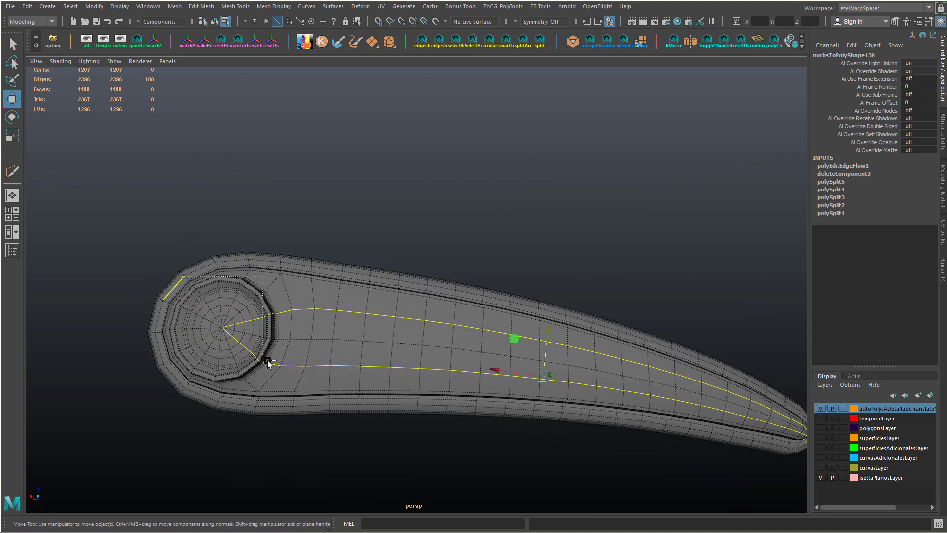
left_click(296, 368, "ctrl")
key("g")
- Select the border edges along one long side of the bottom opening, between the two remaining end caps
left_click_drag(239, 454, 316, 296, "alt")
left_click(390, 299)
left_click(258, 278)
middle_click_drag(571, 317, 485, 241, "alt")
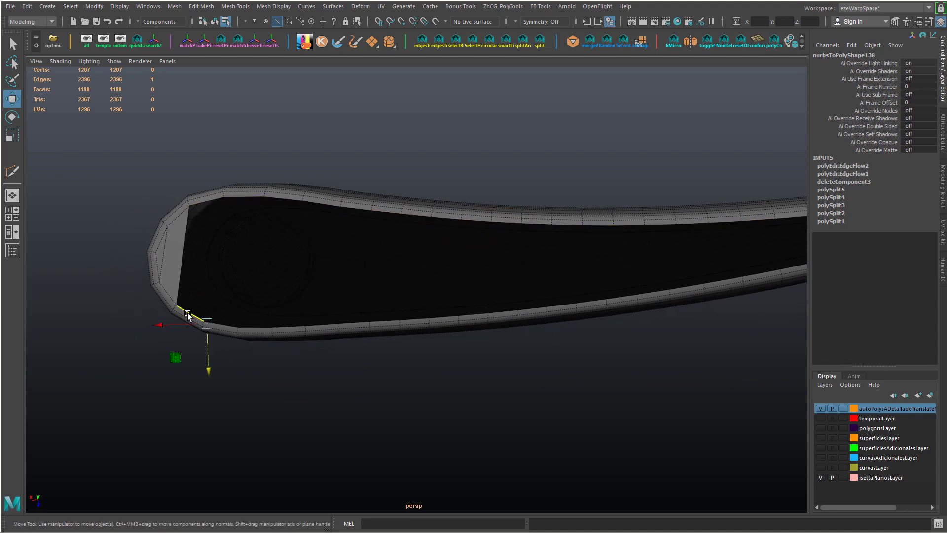
left_click_drag(570, 317, 650, 306, "alt")
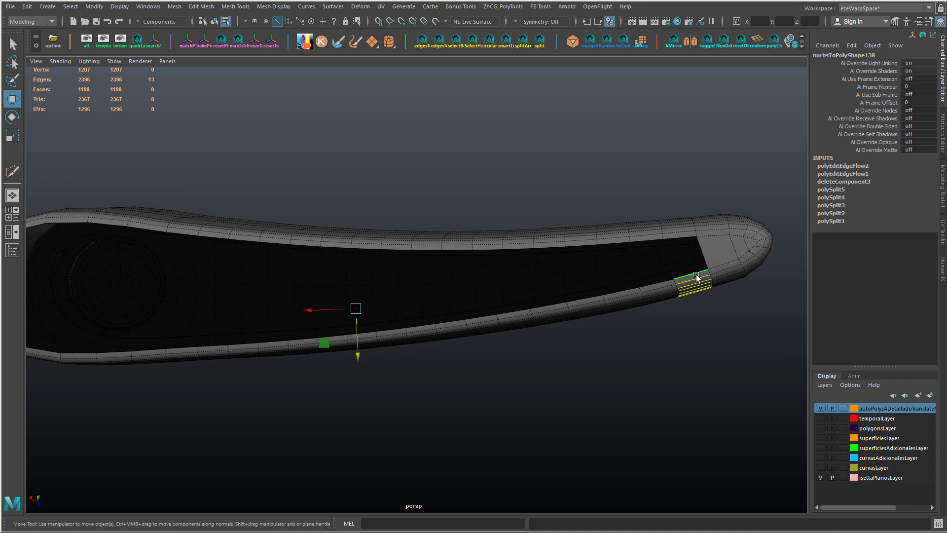
left_click(697, 275)
middle_click_drag(257, 291, 496, 285, "alt")
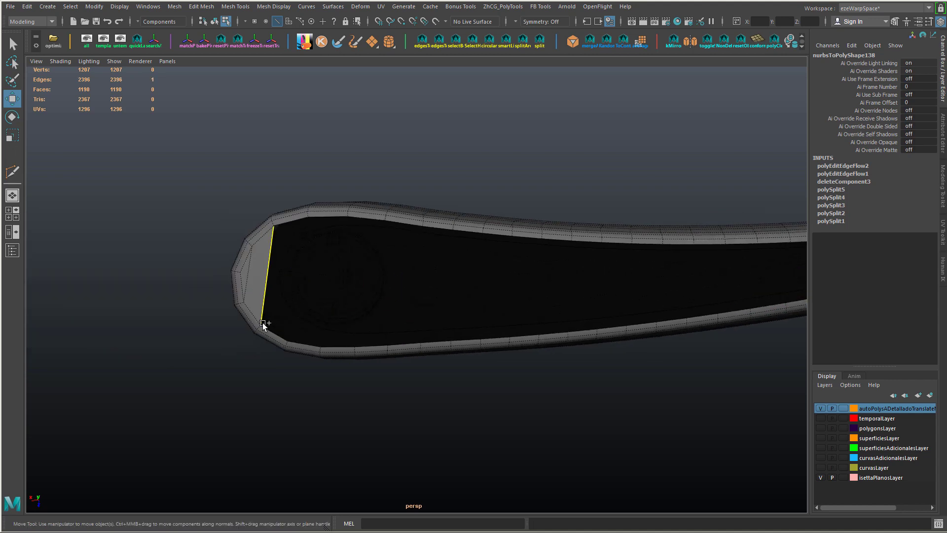
double_click(273, 333, "shift")
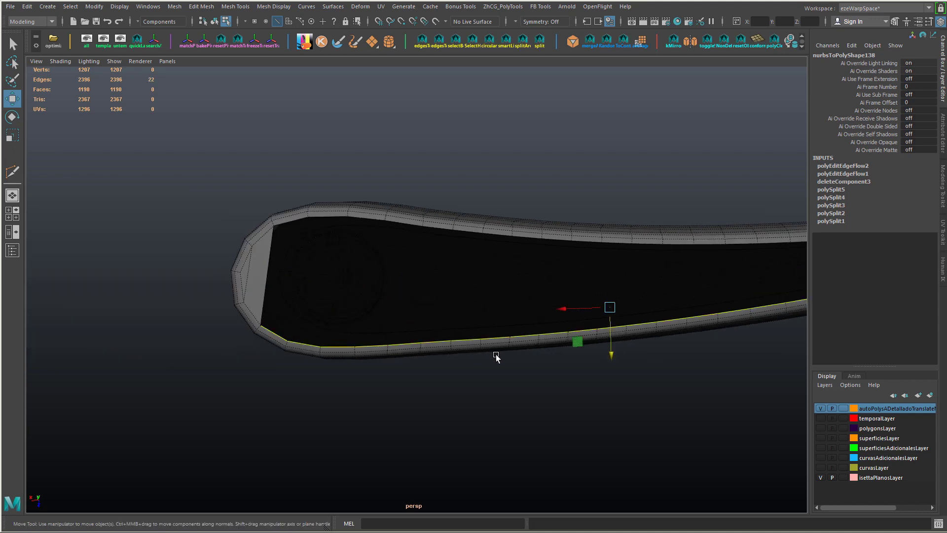
scroll(497, 355, "down", 2)
middle_click_drag(498, 354, 426, 355, "alt")
left_click_drag(426, 356, 516, 296, "alt")
scroll(437, 327, "up", 2)
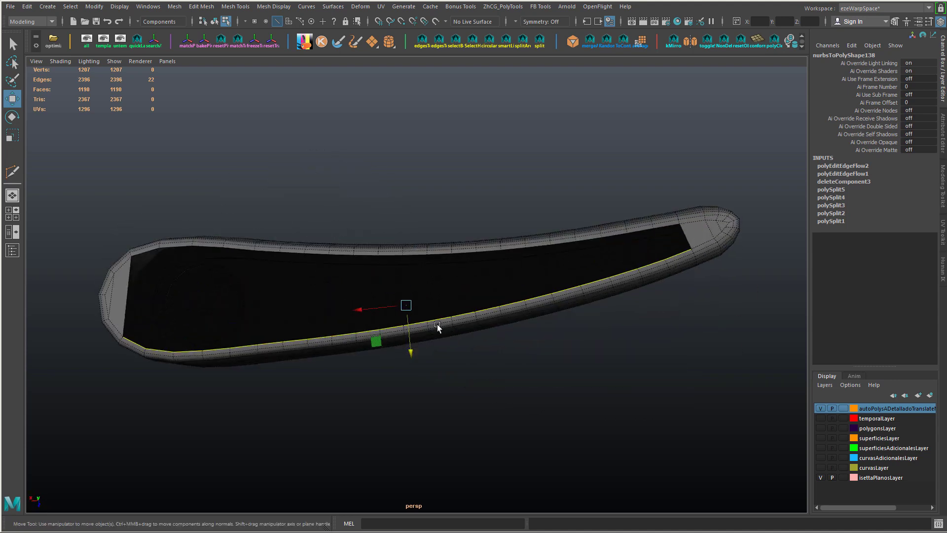
left_click_drag(628, 300, 635, 253, "alt")
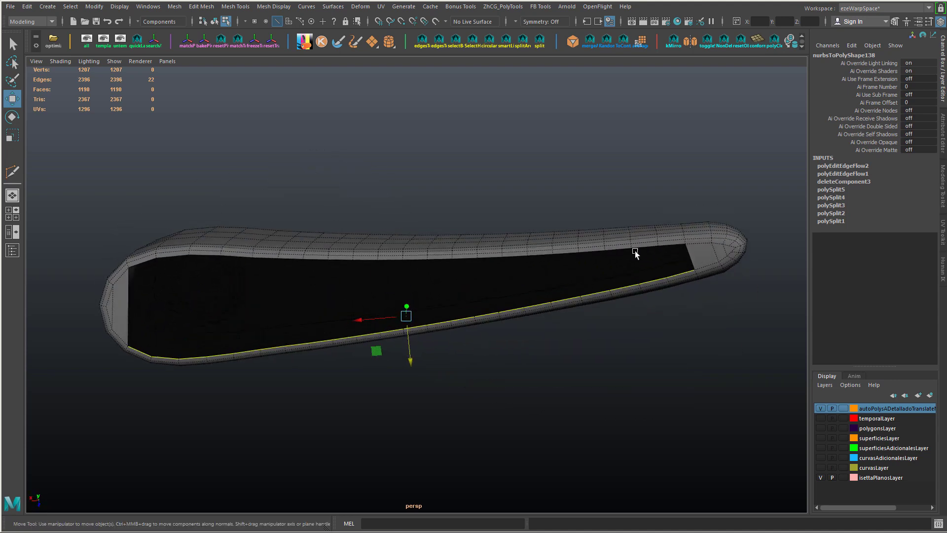
- Apply Edit Edge Flow to the crosswise edge loop around the body just past the round boss
left_click_drag(371, 229, 318, 316, "alt")
double_click(273, 262)
key("g")
mouse_move(273, 261)
left_mouse_down("alt")
mouse_move(300, 271)
mouse_move(296, 256)
mouse_move(274, 272)
left_mouse_up("alt")
mouse_move(275, 273)
right_mouse_down("alt")
mouse_move(406, 307)
mouse_move(289, 271)
right_mouse_up("alt")
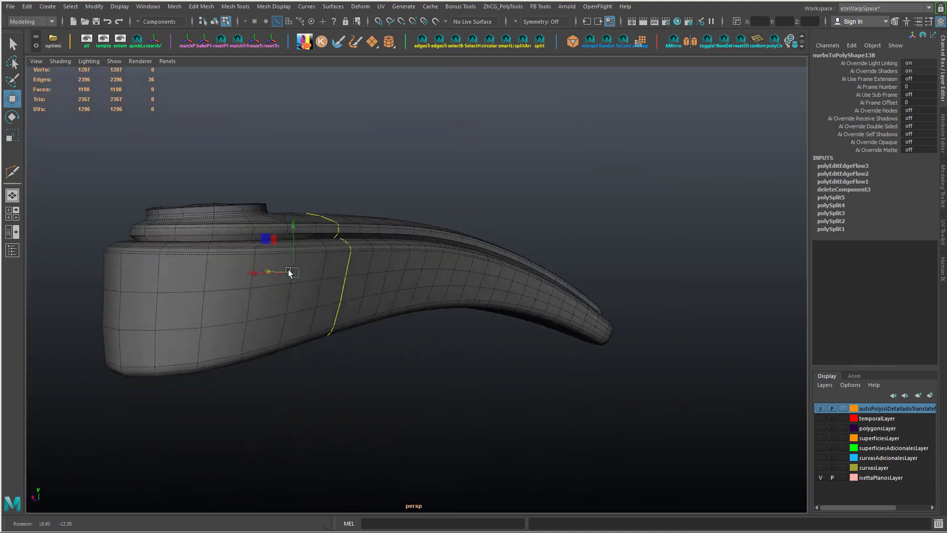
- Select the three vertices at the outer side of the blunt wide end and move them along the body's length
left_click_drag(290, 271, 239, 270, "alt")
middle_click_drag(239, 271, 424, 284, "alt")
right_click_drag(312, 286, 128, 277)
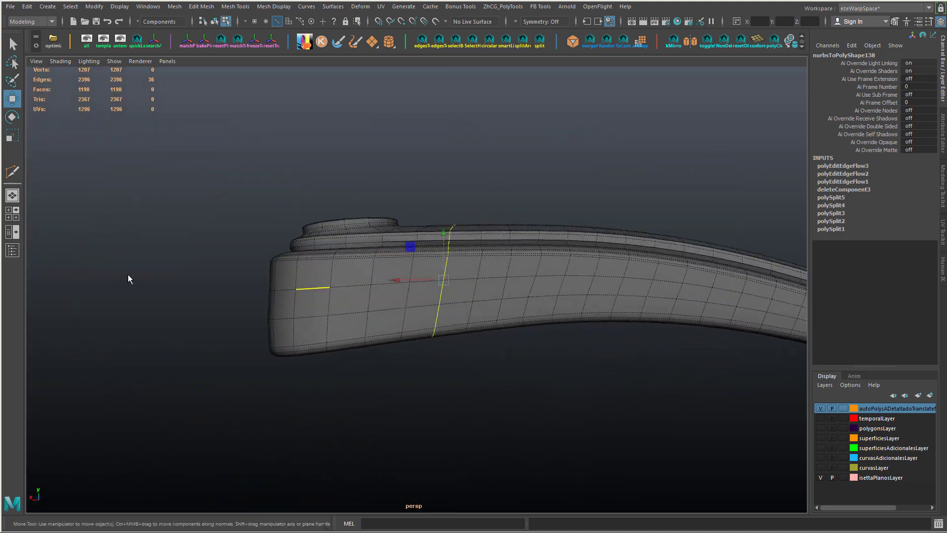
left_click_drag(254, 277, 290, 300)
mouse_move(296, 302)
left_mouse_down("alt")
mouse_move(323, 309)
mouse_move(298, 300)
left_mouse_up("alt")
right_click_drag(298, 301, 338, 307, "alt")
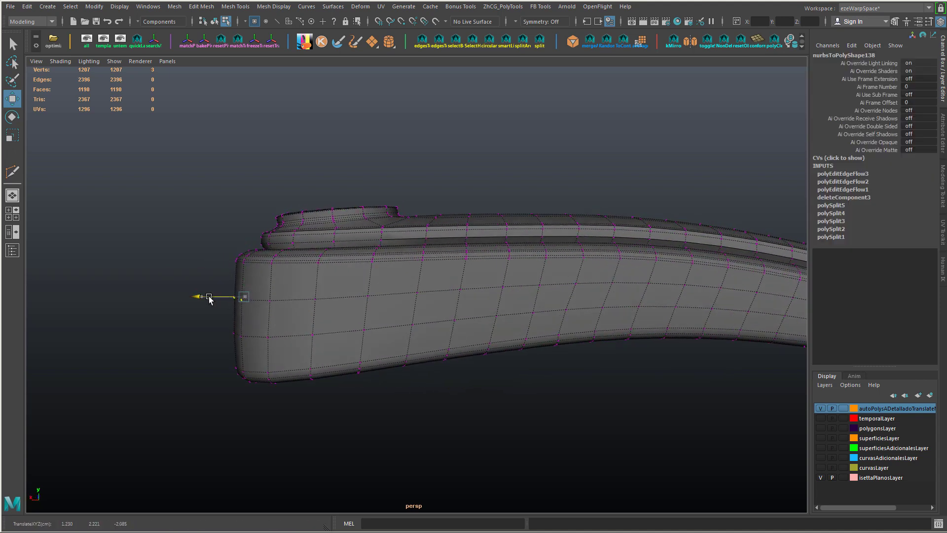
- Apply Edit Edge Flow to a crosswise edge loop near the middle of the curved body
scroll(493, 311, "down", 8)
key("F10")
double_click(373, 269)
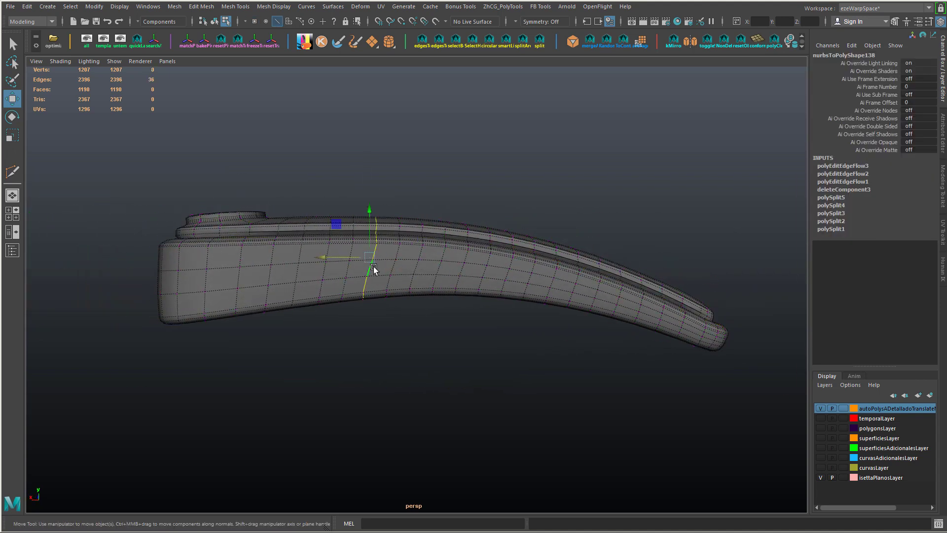
key("g")
- Apply Edit Edge Flow to the short radial edge runs beside the raised round boss on the top surface
left_click_drag(372, 293, 290, 267, "alt")
right_click_drag(290, 267, 306, 272, "alt")
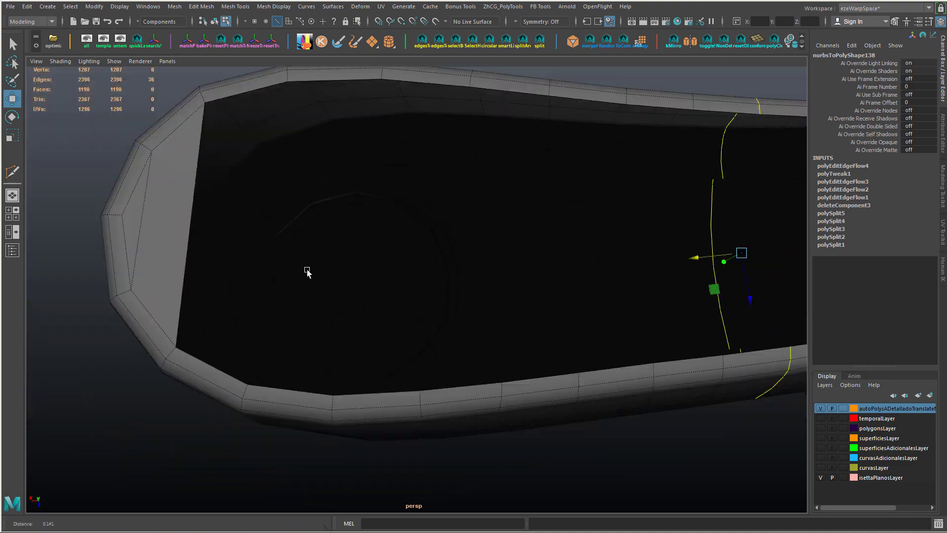
left_click_drag(306, 271, 370, 298, "alt")
right_click_drag(400, 239, 401, 211)
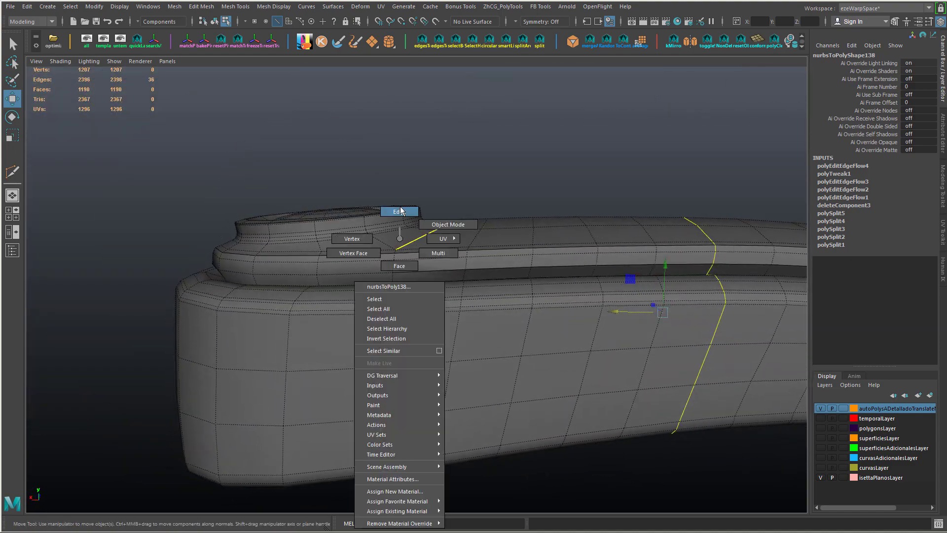
double_click(389, 224)
double_click(425, 235)
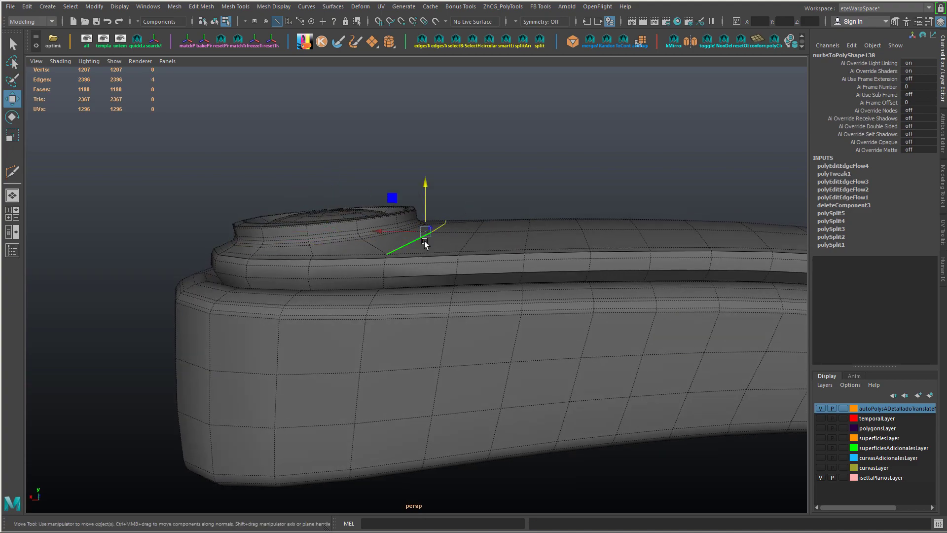
left_click_drag(424, 237, 220, 204, "alt")
- Delete the two leftover cap faces at the wide end of the bottom opening
right_click_drag(178, 238, 179, 261)
left_click(162, 274)
left_click(179, 257, "shift")
key("Delete")
- Delete the leftover cap faces at the narrow tip of the bottom opening
middle_click_drag(715, 246, 148, 270, "alt")
left_click(413, 154)
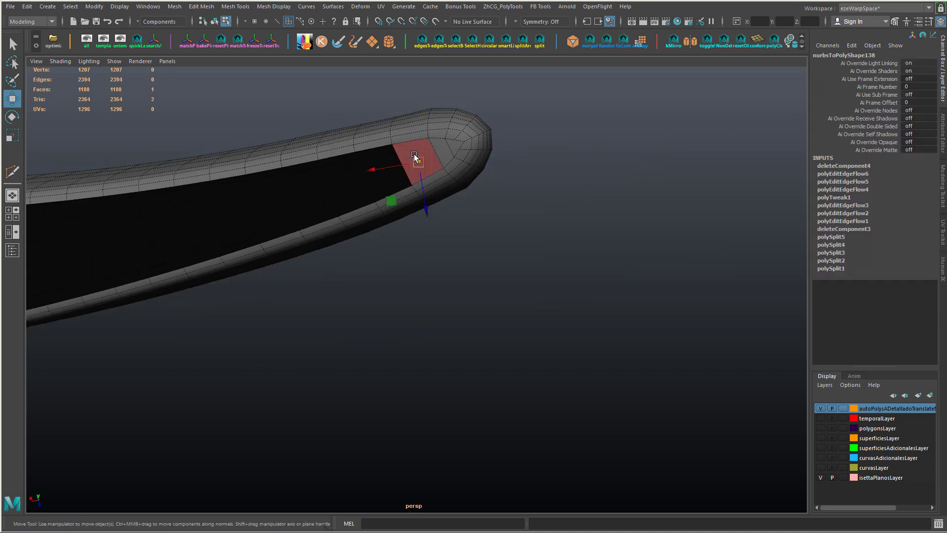
key("Delete")
left_click(441, 152)
middle_click_drag(278, 235, 283, 233, "alt")
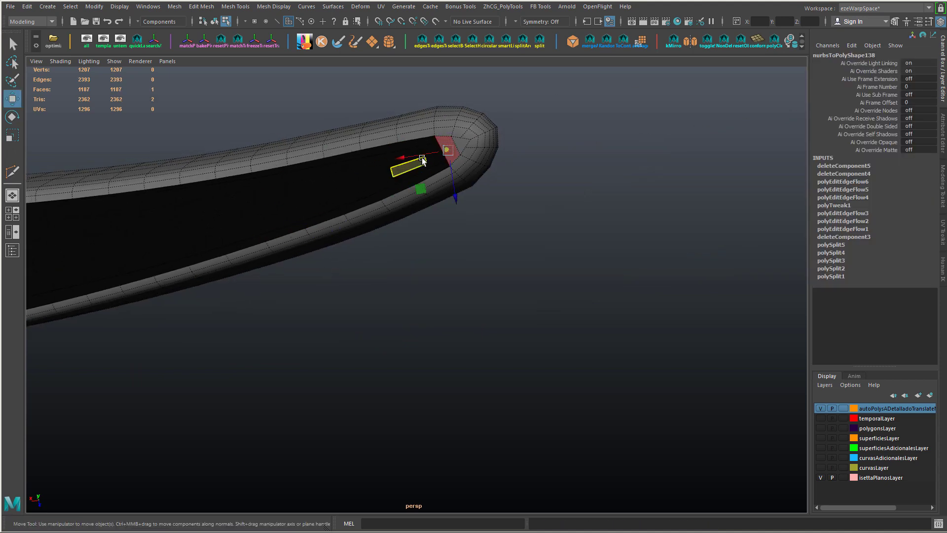
key("Delete")
- Apply Edit Edge Flow to the lengthwise loop over the narrow tip and to a crosswise loop beside it
left_click_drag(469, 163, 489, 220, "alt")
key("F10")
left_click(488, 162)
double_click(488, 161)
double_click(493, 209)
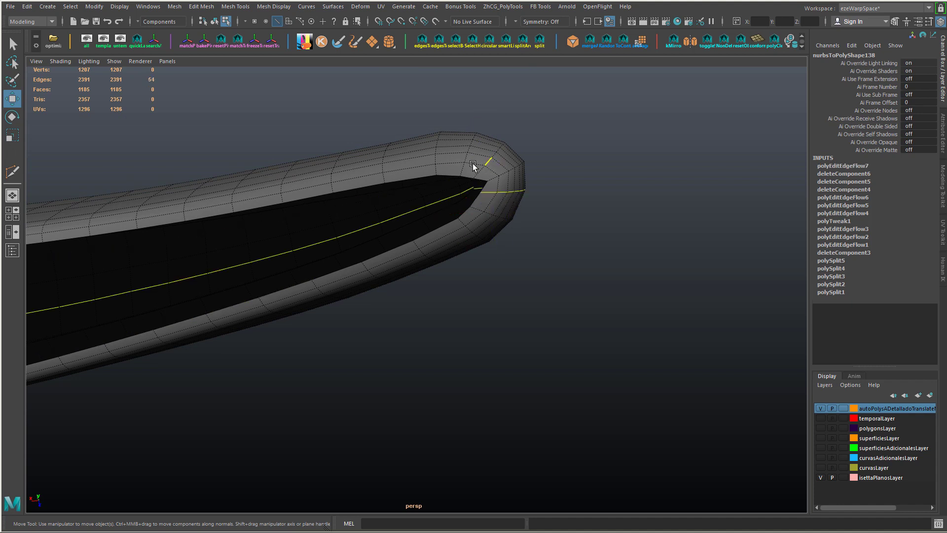
key("g")
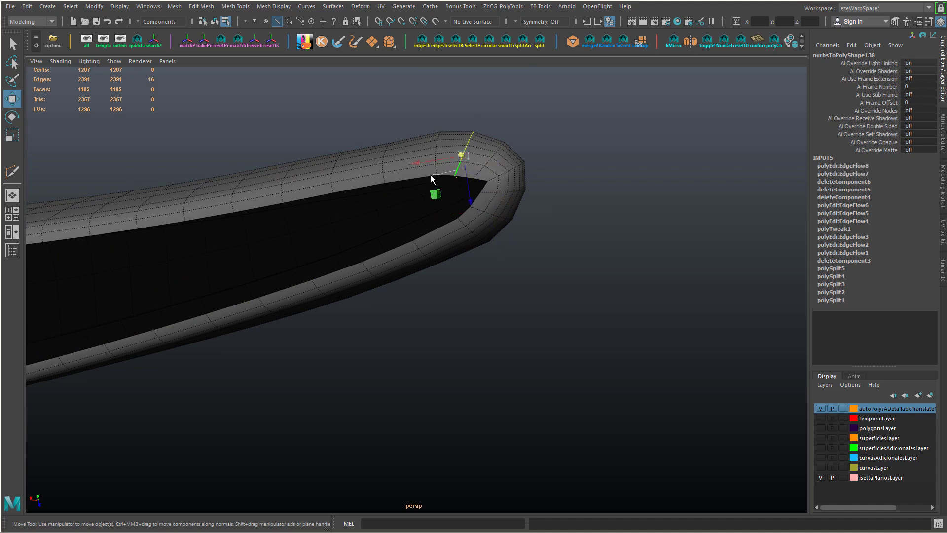
- Scale and reposition the rim vertices at the narrow tip of the bottom opening to round its outline
key("F9")
left_click(454, 175)
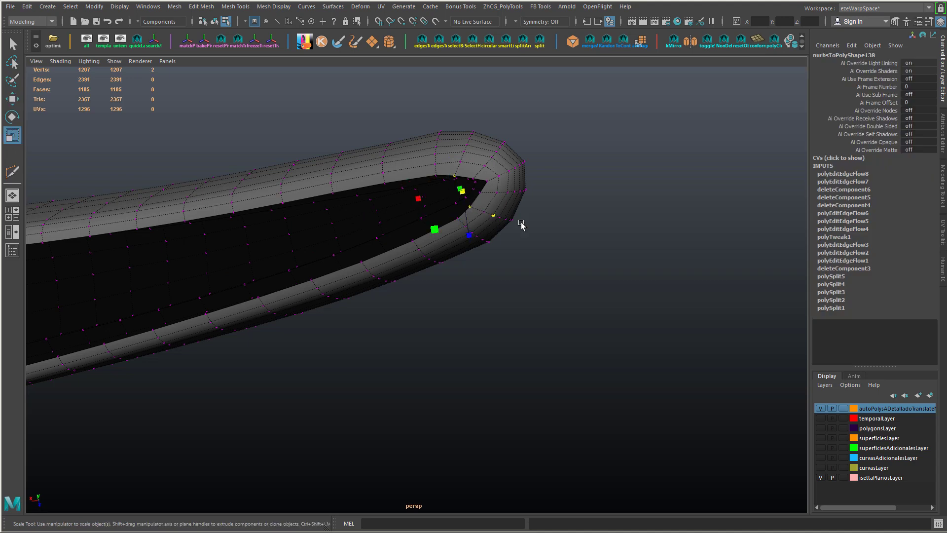
key("f")
right_click_drag(650, 230, 557, 224, "alt")
left_click_drag(557, 224, 597, 245, "alt")
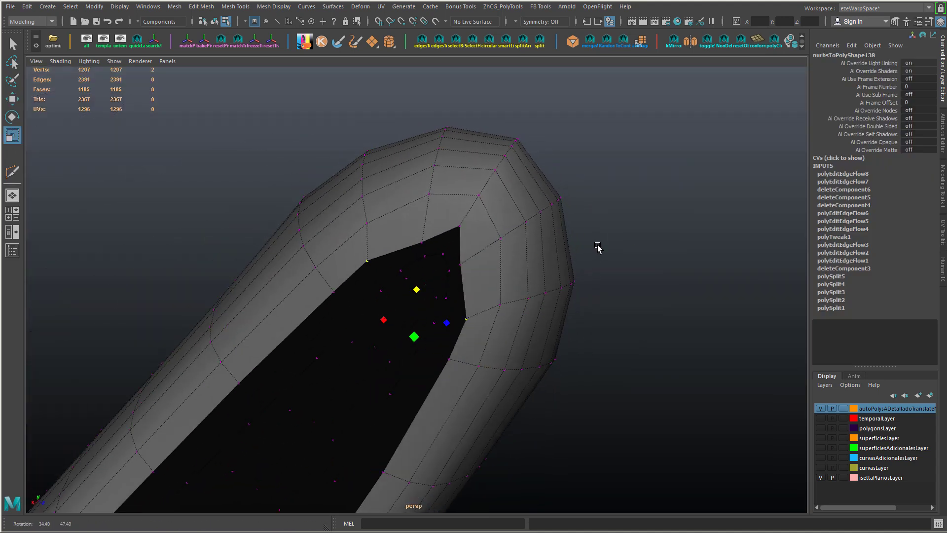
middle_click_drag(476, 265, 513, 254)
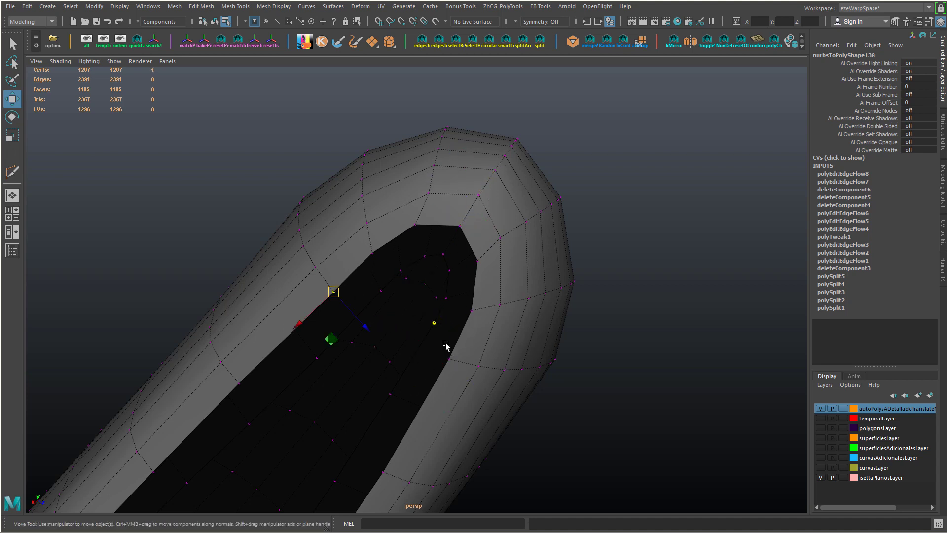
- Delete the construction history of the mesh
left_click_drag(445, 345, 548, 260, "alt")
key("d")
right_click_drag(521, 230, 568, 213)
left_click_drag(567, 217, 523, 308, "alt")
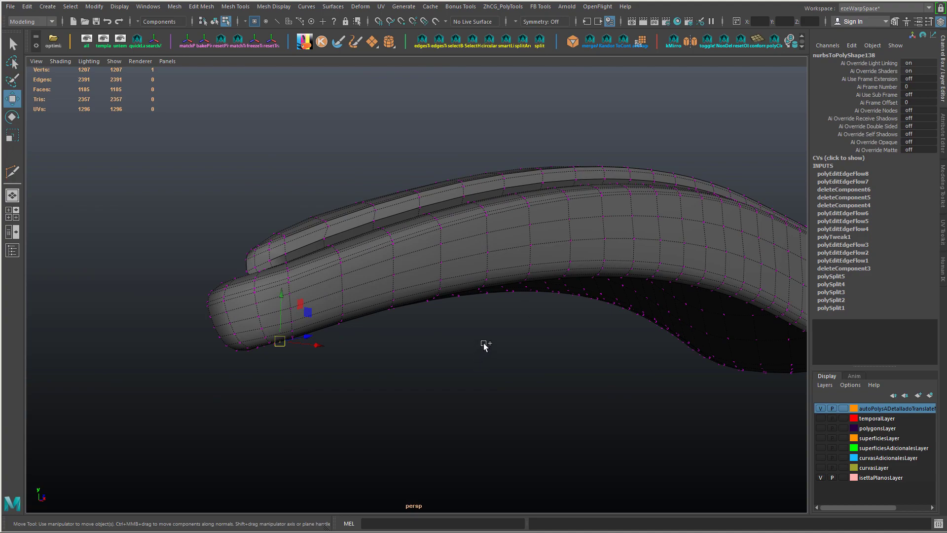
right_click_drag(454, 239, 454, 309)
key("alt+shift+d")
- Inspect the rim of the bottom opening and the overall shape of the part from several angles
left_click_drag(457, 353, 449, 309, "alt")
middle_click_drag(448, 309, 393, 269, "alt")
left_click_drag(393, 269, 348, 204, "alt")
middle_click_drag(348, 204, 423, 247, "alt")
left_click_drag(422, 247, 427, 232, "alt")
right_click_drag(181, 259, 179, 203)
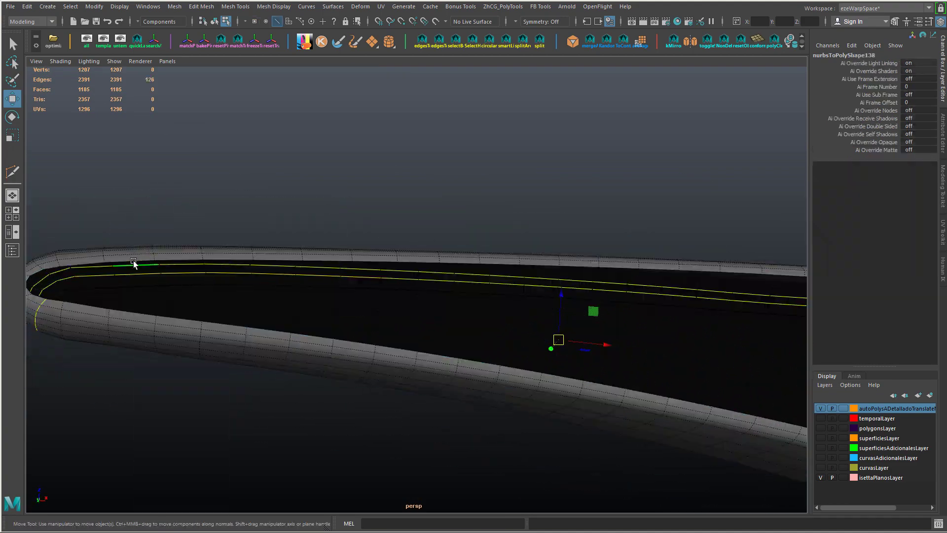
left_click(134, 262)
left_click_drag(316, 276, 296, 249, "alt")
scroll(296, 248, "down", 8)
left_click_drag(323, 294, 329, 180, "alt")
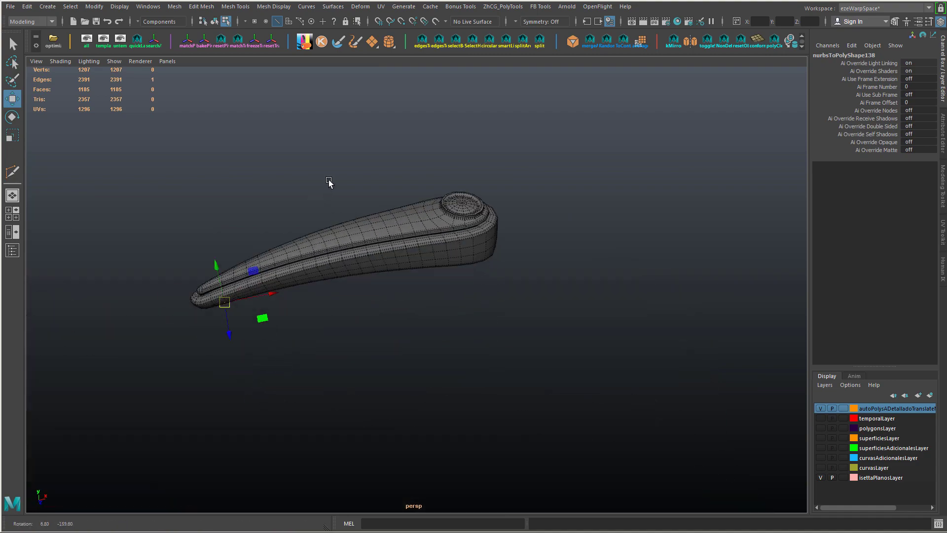
right_click_drag(316, 259, 364, 246, "alt")
middle_click_drag(316, 232, 400, 289, "alt")
- Bridge the opposite rim edges nearest the narrow tip of the bottom opening with one division
left_click_drag(331, 279, 266, 233, "alt")
right_click_drag(266, 232, 192, 250, "alt")
left_click_drag(193, 249, 238, 239, "alt")
right_click_drag(239, 239, 250, 253, "alt")
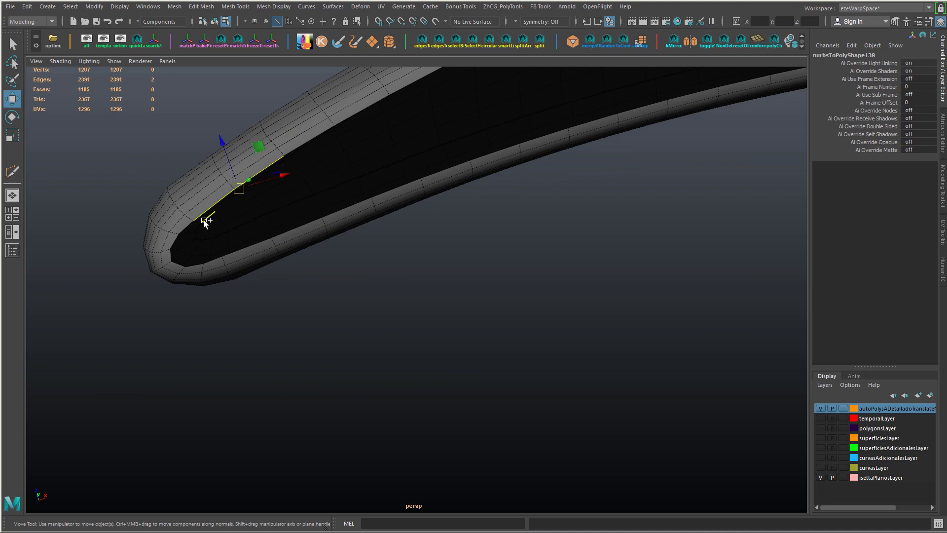
double_click(259, 243, "shift")
left_click(286, 231, "shift")
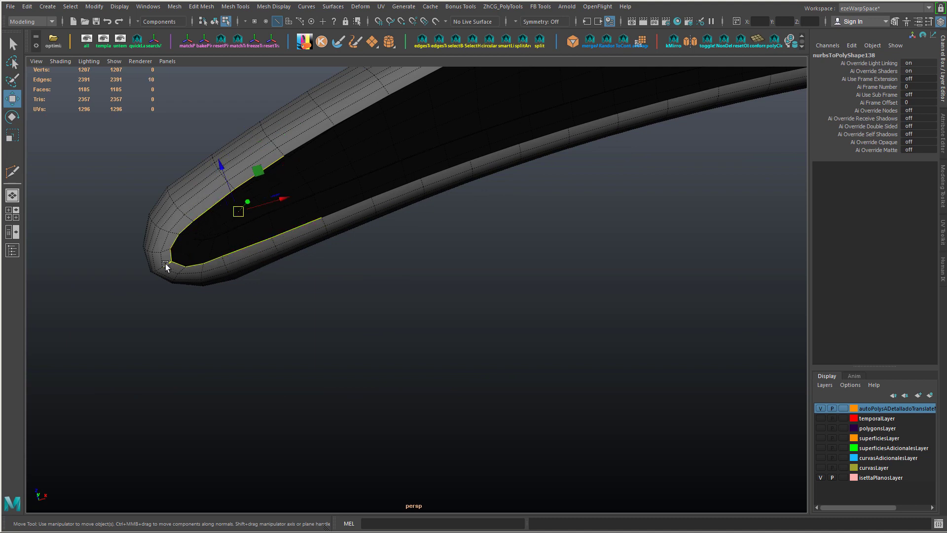
left_click_drag(165, 258, 184, 265, "ctrl")
key("shift+b")
middle_click_drag(352, 300, 295, 271, "alt")
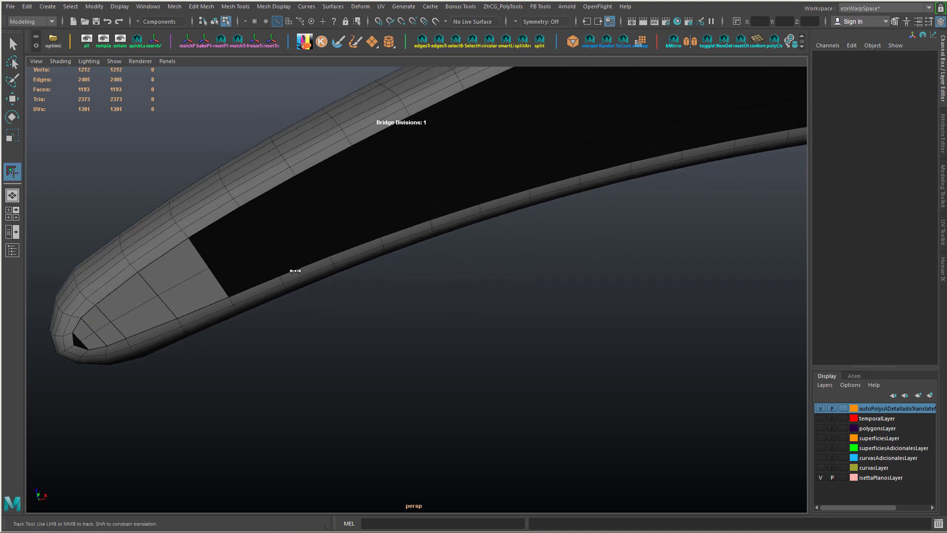
- Bridge the next stretch of opposite rim edges, extending the bottom cap from the narrow tip towards the middle
left_click(229, 211)
scroll(336, 232, "up", 4)
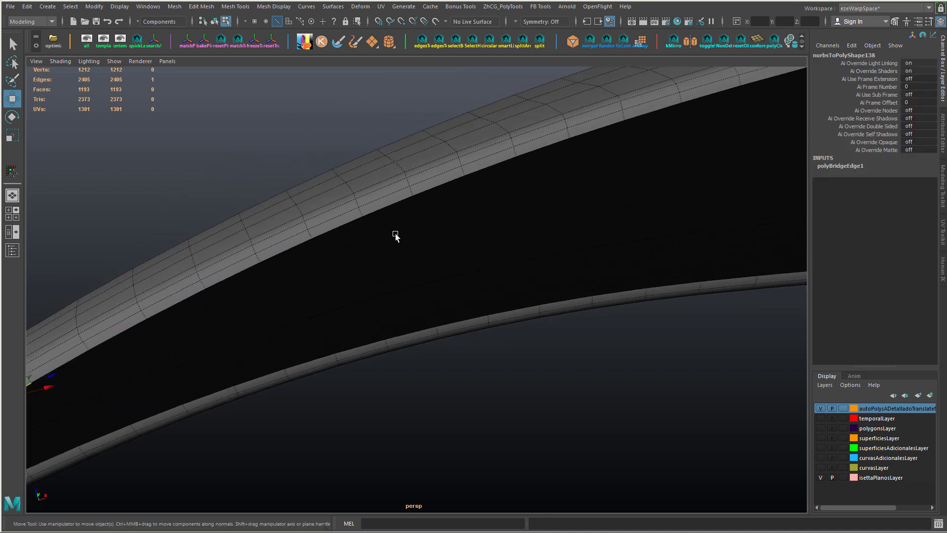
double_click(451, 179, "shift")
middle_click_drag(365, 268, 477, 204, "alt")
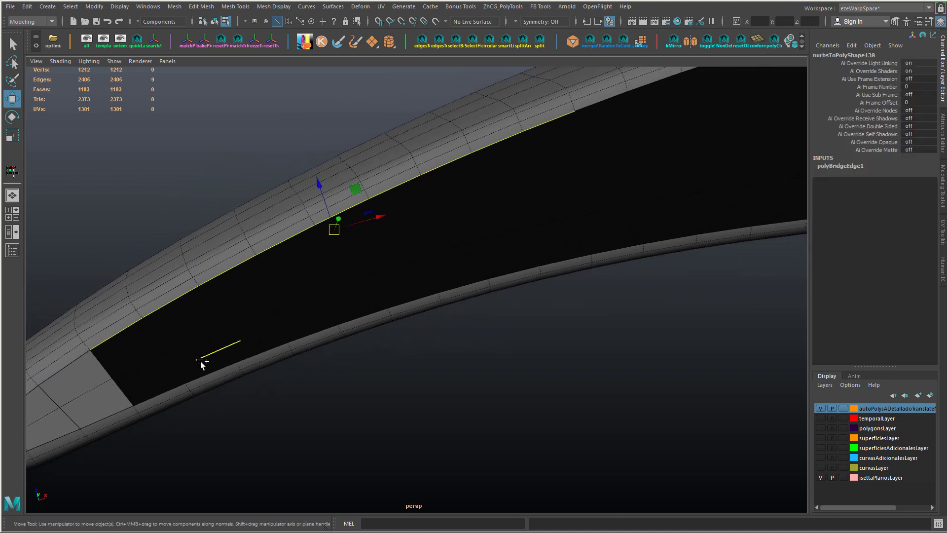
left_click(181, 386, "shift")
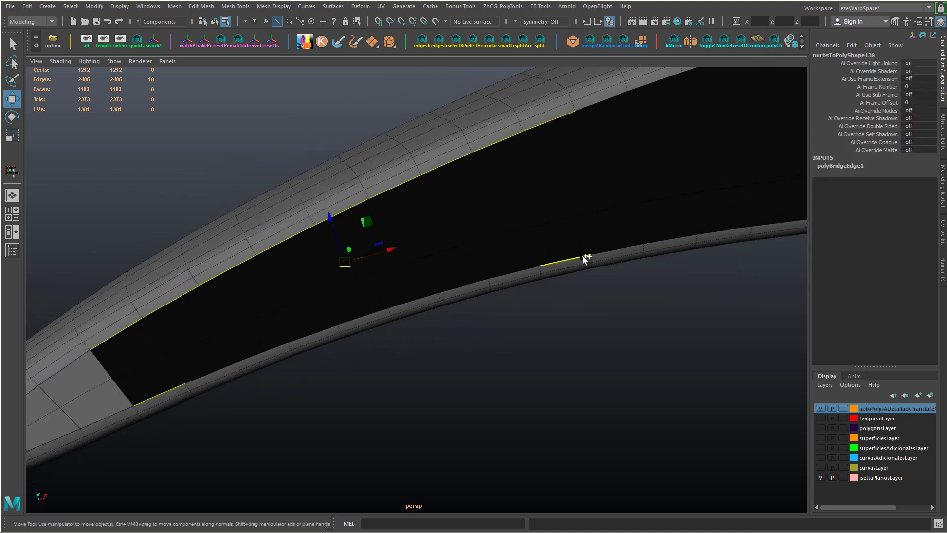
scroll(583, 375, "down", 5)
left_click_drag(584, 375, 563, 355, "alt")
key("g")
- Bridge five pairs of opposite rim edges near the wide end of the bottom opening with two divisions
left_click_drag(451, 345, 505, 342, "alt")
middle_click_drag(506, 342, 470, 341, "alt")
left_click_drag(469, 341, 377, 321, "alt")
right_click_drag(376, 321, 355, 319, "alt")
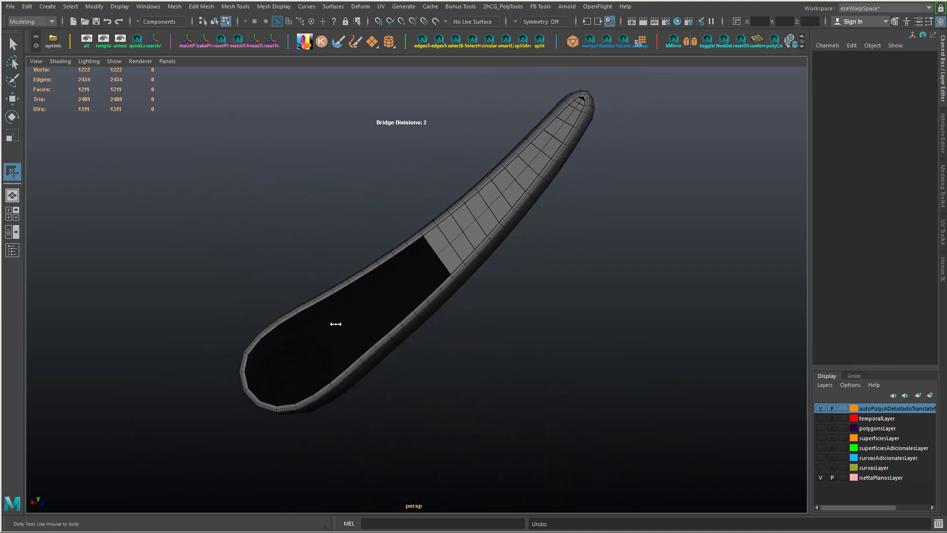
left_click_drag(335, 324, 520, 321, "alt")
right_click_drag(520, 321, 458, 329, "alt")
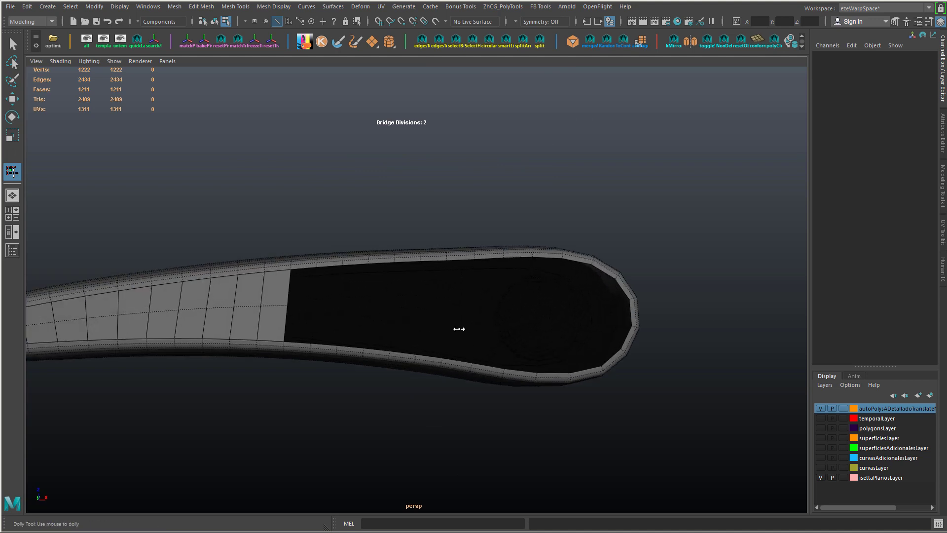
left_click(584, 260)
left_click(581, 371, "shift")
left_click(548, 258, "shift")
left_click(553, 372, "shift")
left_click(519, 257, "shift")
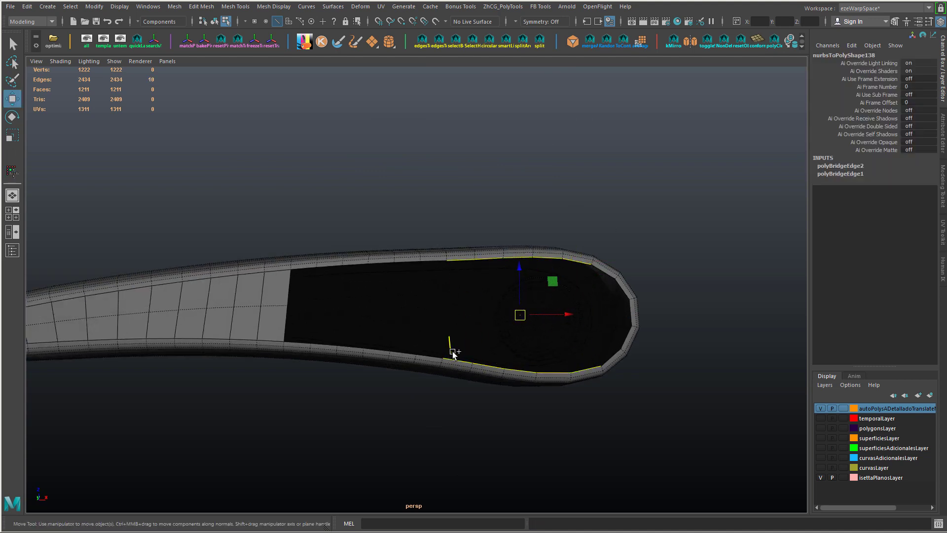
right_click_drag(453, 354, 453, 361, "shift")
mouse_move(452, 359)
left_mouse_down("alt")
mouse_move(421, 332)
mouse_move(504, 318)
left_mouse_up("alt")
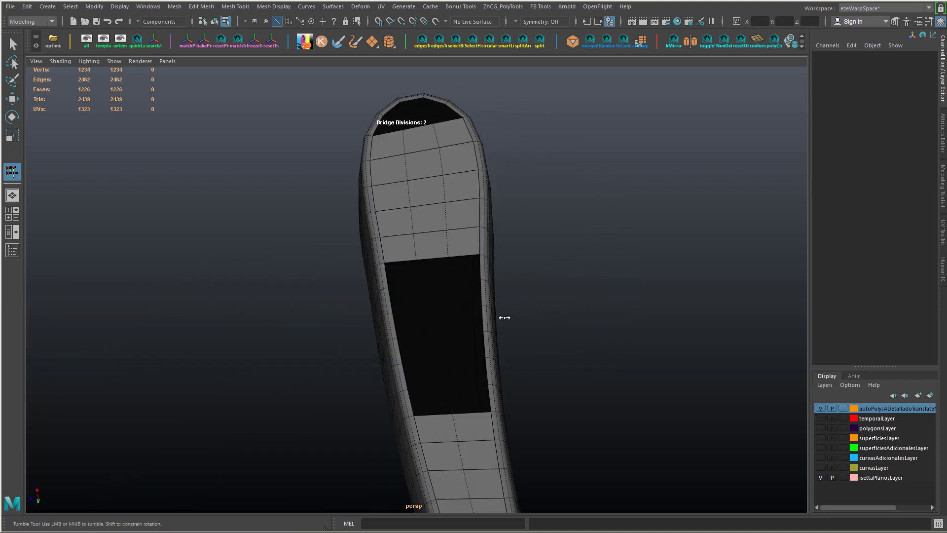
- Bridge the two rim sides of the remaining middle gap in the bottom cap with two divisions
left_click(388, 274)
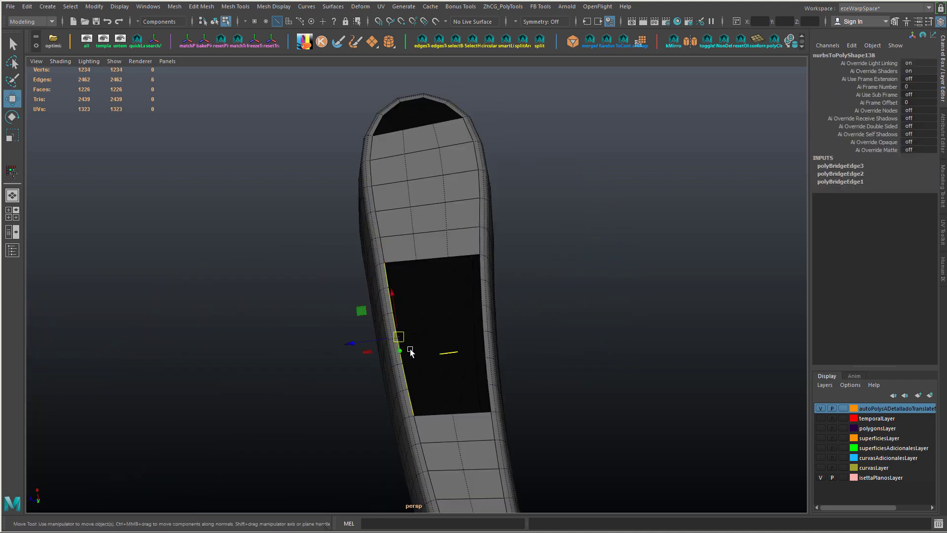
left_click_drag(410, 351, 451, 262, "alt")
double_click(530, 345)
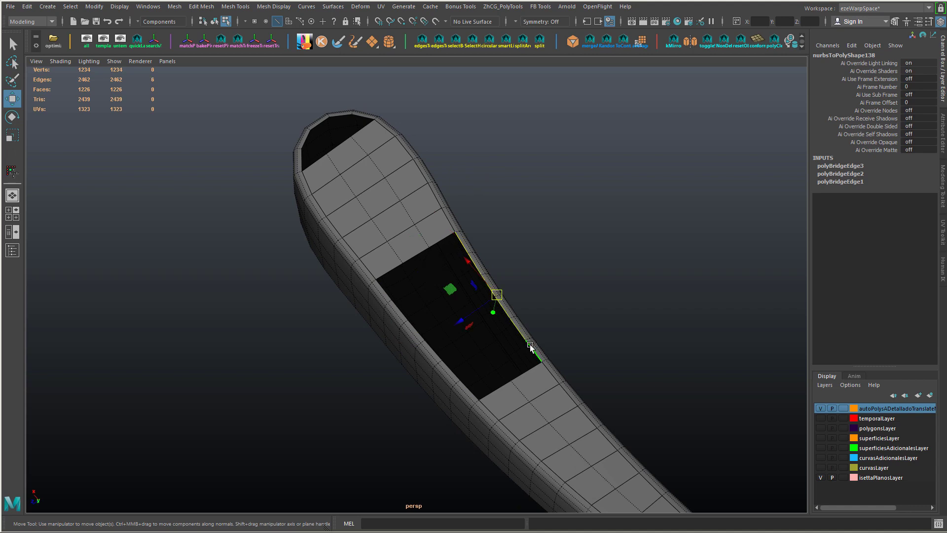
left_click_drag(530, 344, 526, 306, "alt")
right_click_drag(527, 307, 568, 344, "shift")
left_click_drag(355, 399, 473, 394, "alt")
middle_click_drag(503, 400, 636, 372, "alt")
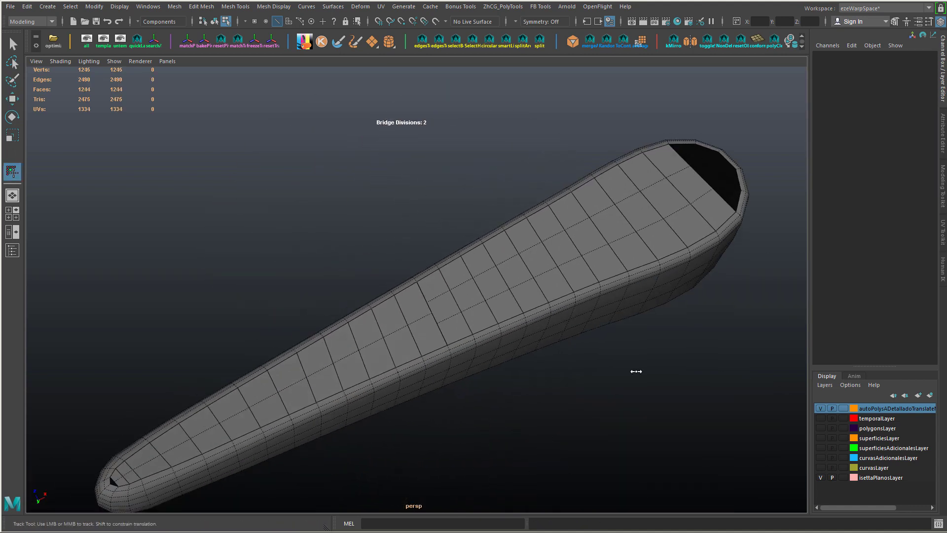
- Delete the two-column cap faces covering the narrow half of the bottom opening
key("w")
right_click_drag(346, 365, 347, 264)
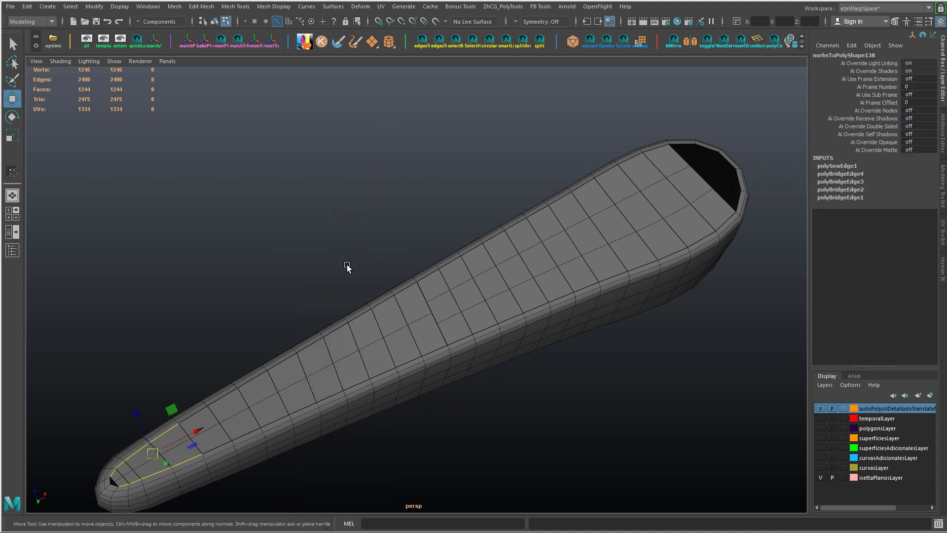
double_click(348, 350)
key("ctrl+F11")
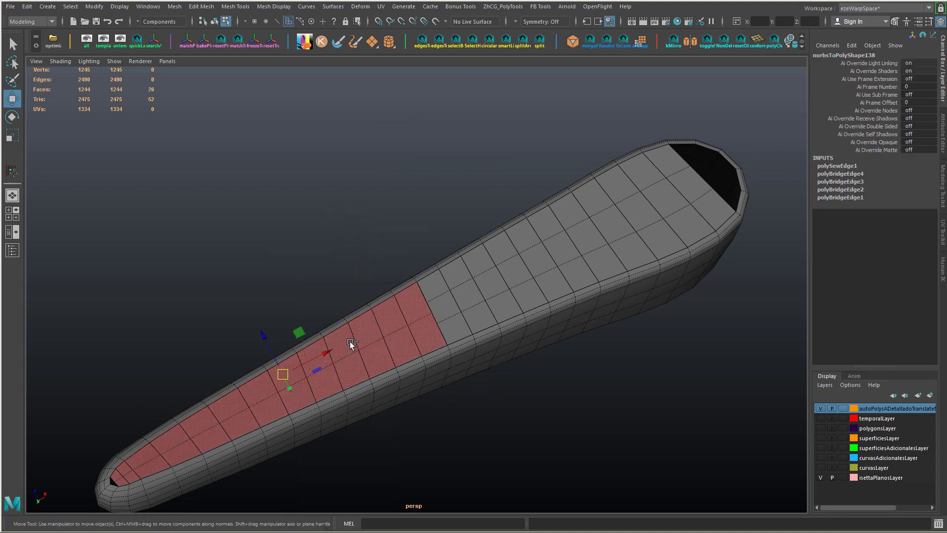
key("Delete")
middle_click_drag(269, 390, 386, 326, "alt")
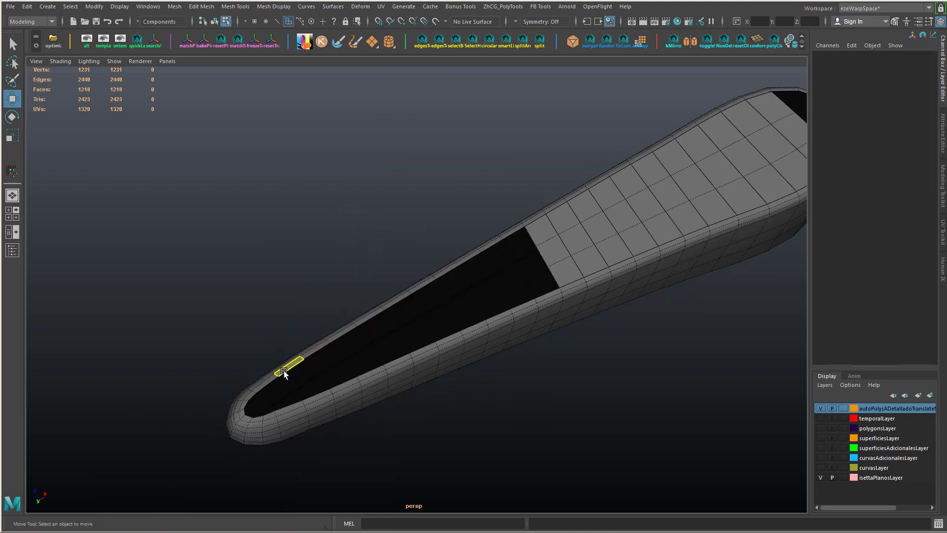
- Bridge the opposite rim edges along the narrow half of the bottom opening with two divisions
right_click_drag(285, 373, 286, 325)
double_click(315, 352)
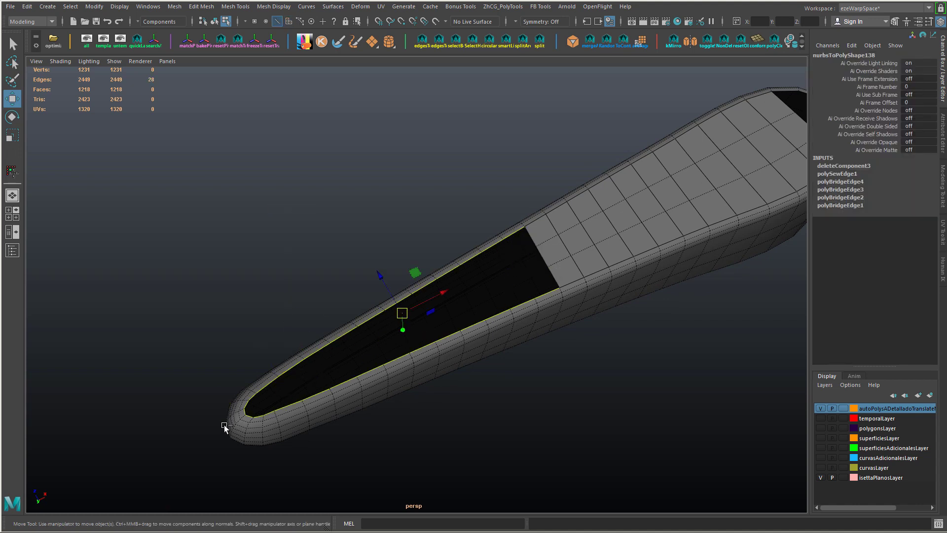
left_click_drag(204, 444, 196, 454, "alt")
key("ctrl+b")
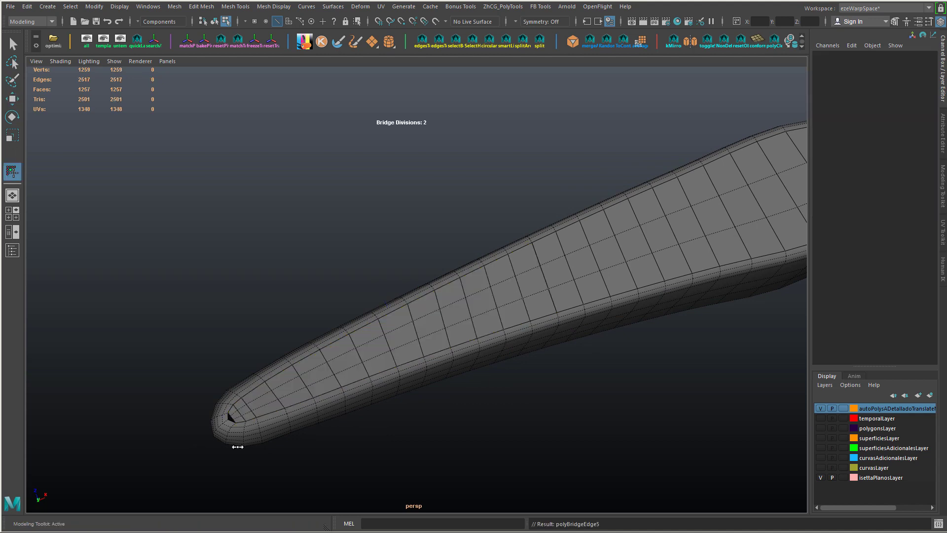
middle_click_drag(538, 394, 412, 440, "alt")
left_click_drag(412, 439, 457, 401, "alt")
key("w")
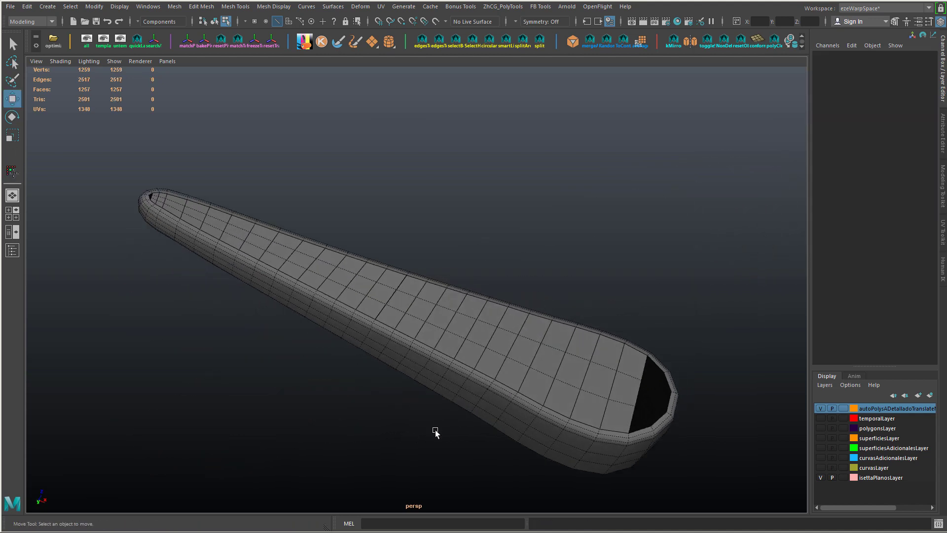
- Bridge one more pair of opposite rim edges at the wide end of the bottom cap with two divisions
right_click(493, 364)
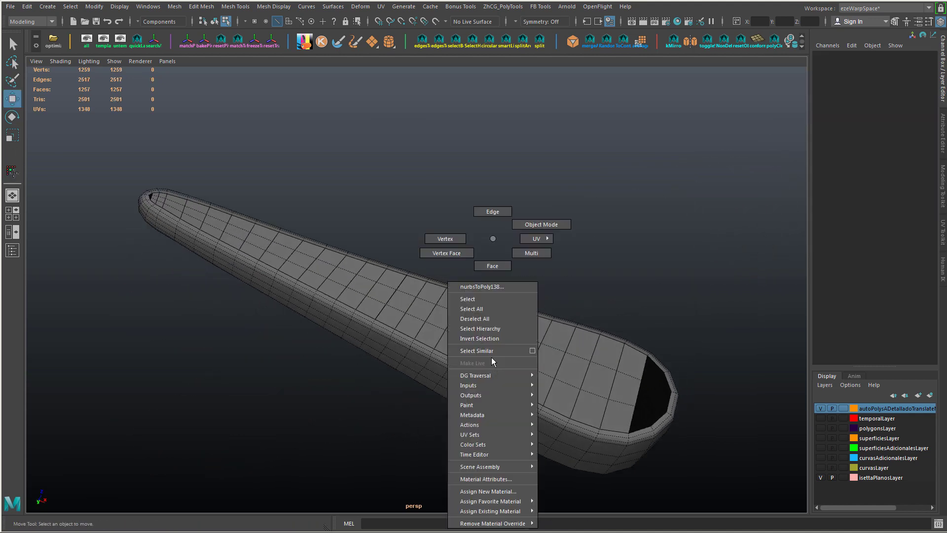
right_click_drag(510, 220, 532, 224)
middle_click_drag(653, 388, 544, 351, "alt")
left_click_drag(544, 351, 558, 371, "alt")
scroll(553, 384, "up", 5)
right_click_drag(449, 239, 449, 202)
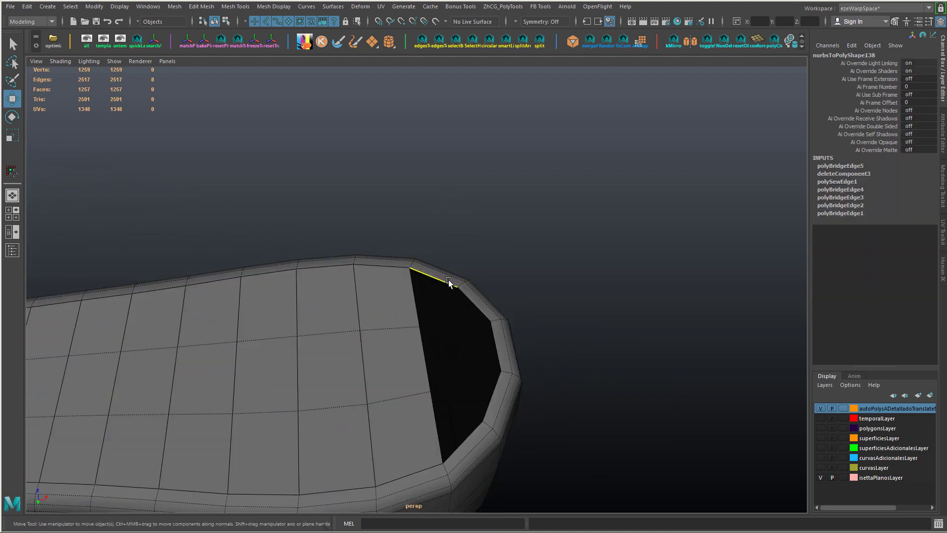
left_click(476, 431, "shift")
key("g")
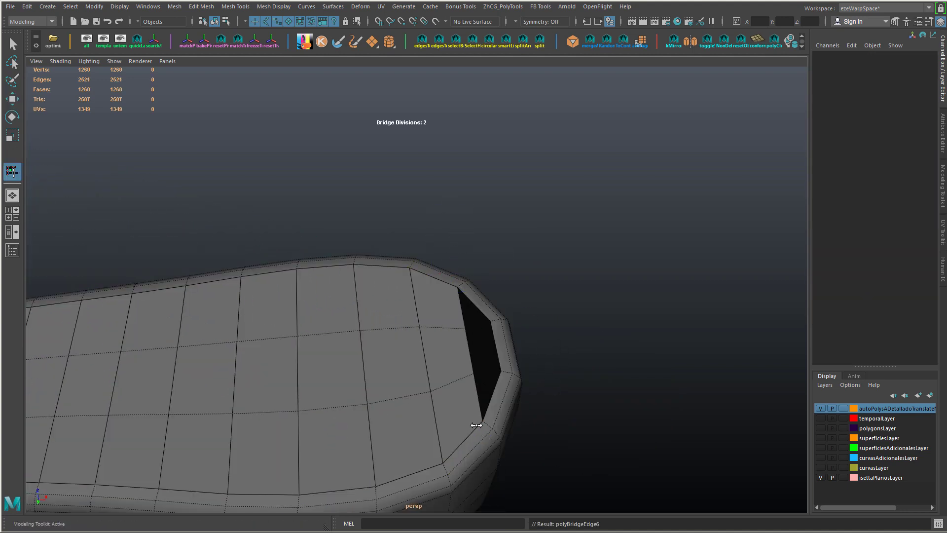
- Fill the small remaining holes at the narrow tip and the wide end of the bottom cap
right_click_drag(519, 441, 374, 387, "alt")
left_click_drag(374, 387, 397, 370, "alt")
right_click_drag(398, 369, 578, 411, "alt")
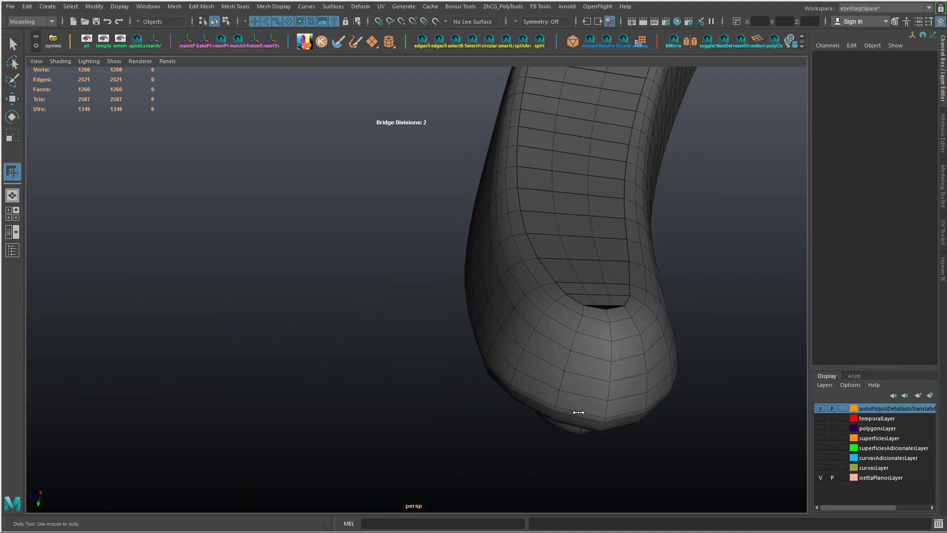
key("w")
right_click_drag(607, 304, 607, 265)
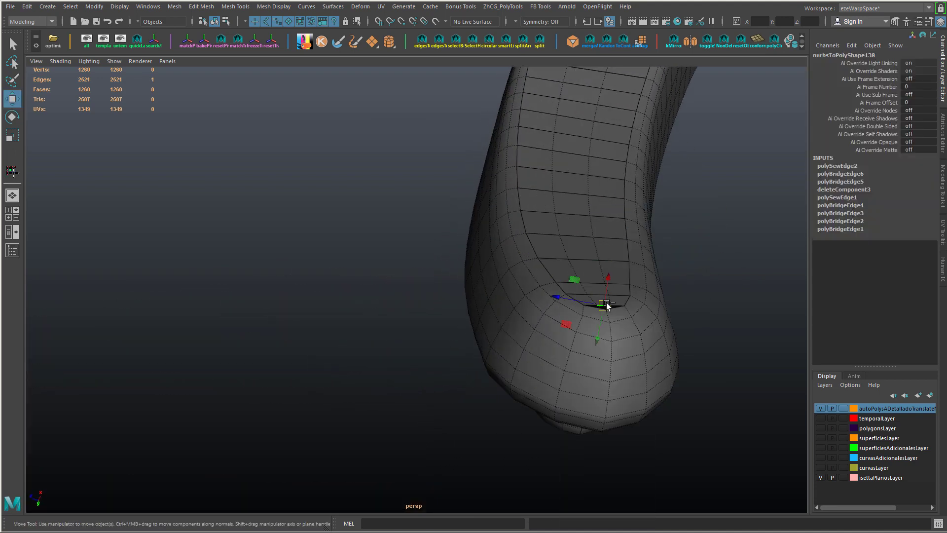
right_click_drag(606, 302, 602, 431, "shift")
left_click(483, 308)
left_click_drag(602, 431, 523, 350, "alt")
key("g")
key("f")
right_click_drag(522, 350, 453, 367, "alt")
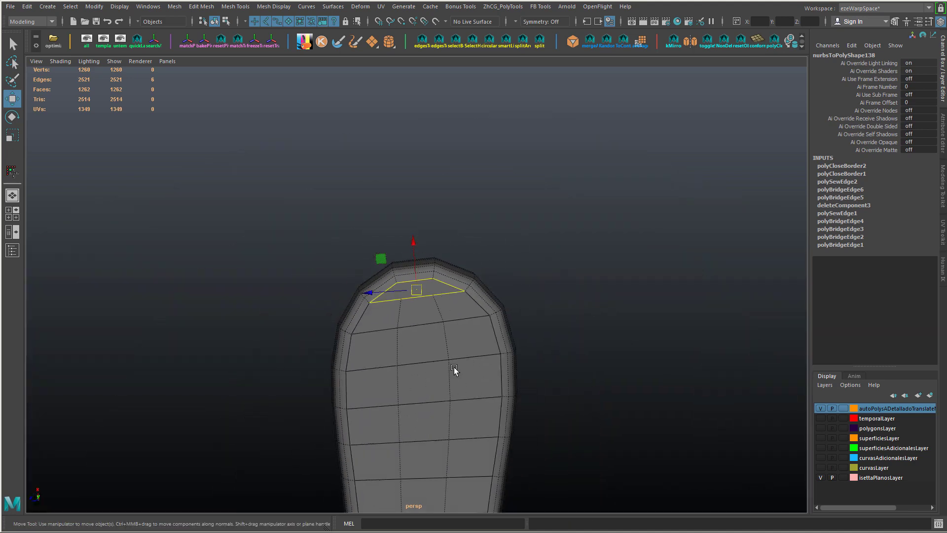
- Connect the two outer rim vertices of the wide end's fill face to the cap's lengthwise edge lines
right_click_drag(397, 330, 427, 353, "alt")
right_click_drag(364, 277, 340, 277)
left_click(362, 274)
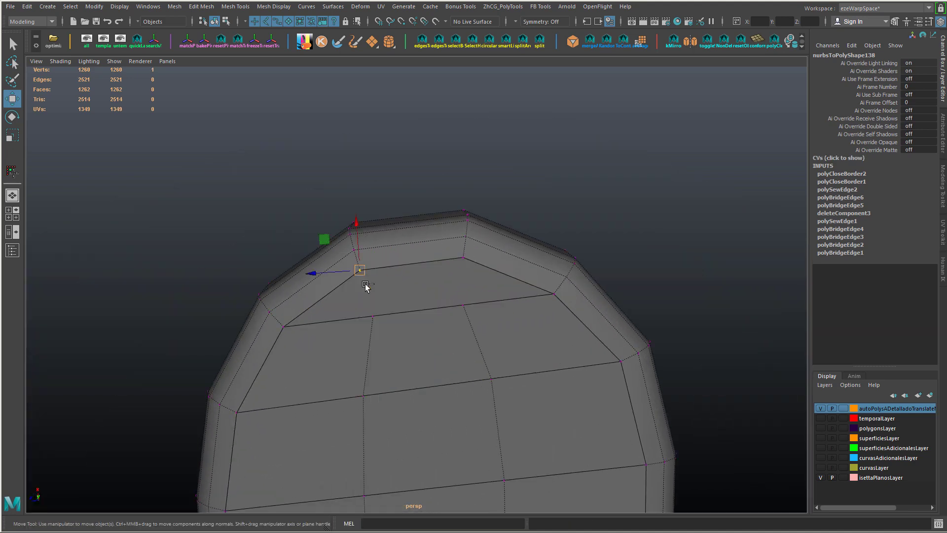
right_click_drag(460, 296, 459, 318, "shift")
right_click_drag(459, 318, 457, 295)
left_click(433, 290)
key("ctrl+Delete")
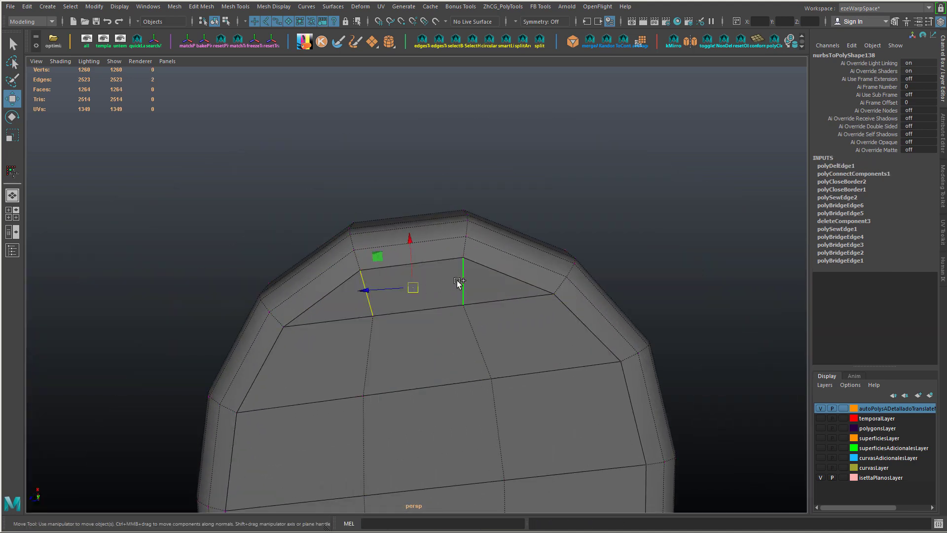
- Add a crosswise edge between the two new connecting edges at the wide end and scale it narrower
key("g")
key("r")
middle_click_drag(598, 320, 547, 350)
right_click_drag(547, 349, 507, 342, "alt")
key("ctrl+z")
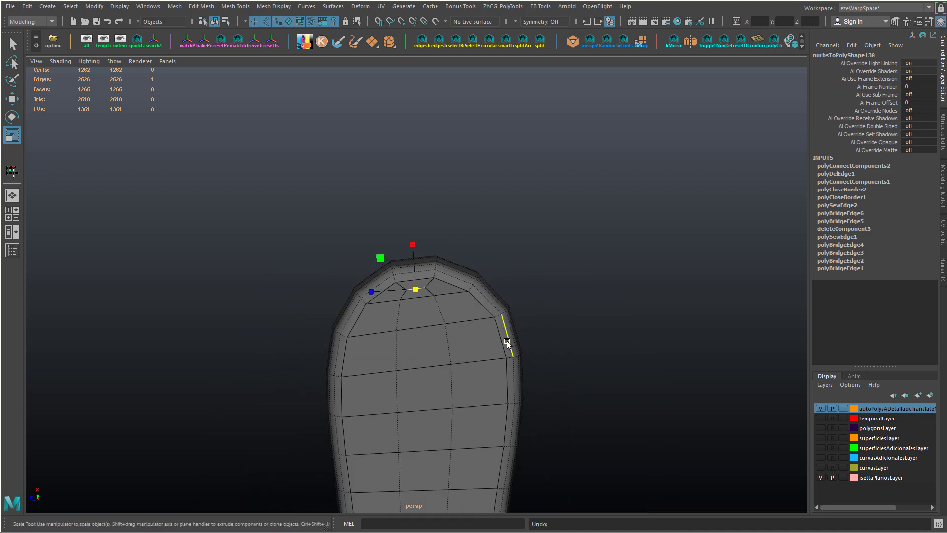
left_click(552, 252)
key("w")
- Connect the rim vertex at the narrow tip to the middle of the fill face's inner edge
right_click_drag(551, 252, 487, 338, "alt")
left_click_drag(487, 339, 554, 224, "alt")
middle_click_drag(554, 224, 569, 364, "alt")
right_click_drag(568, 363, 481, 332, "alt")
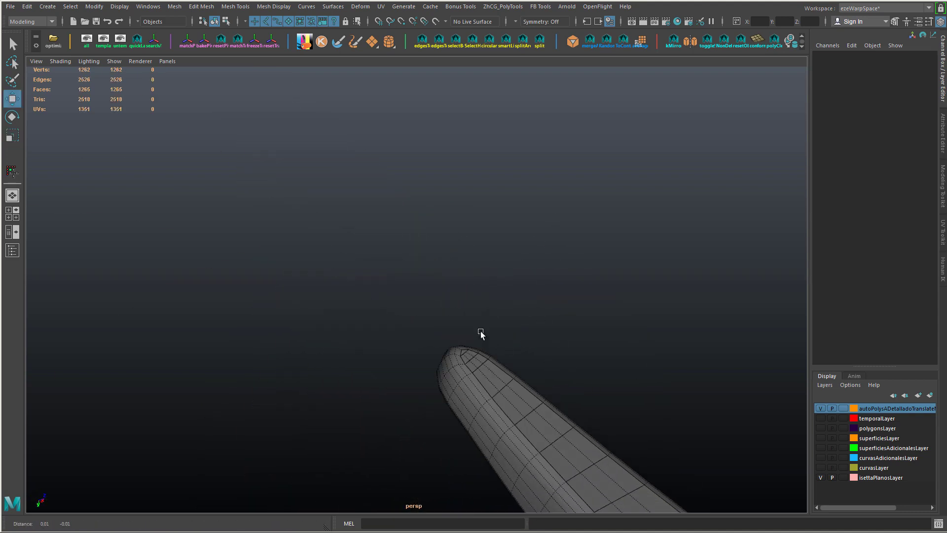
middle_click_drag(481, 331, 446, 316, "alt")
right_click_drag(446, 316, 552, 419, "alt")
middle_click_drag(553, 419, 469, 343, "alt")
right_click_drag(469, 342, 473, 360, "alt")
middle_click_drag(474, 360, 407, 325, "alt")
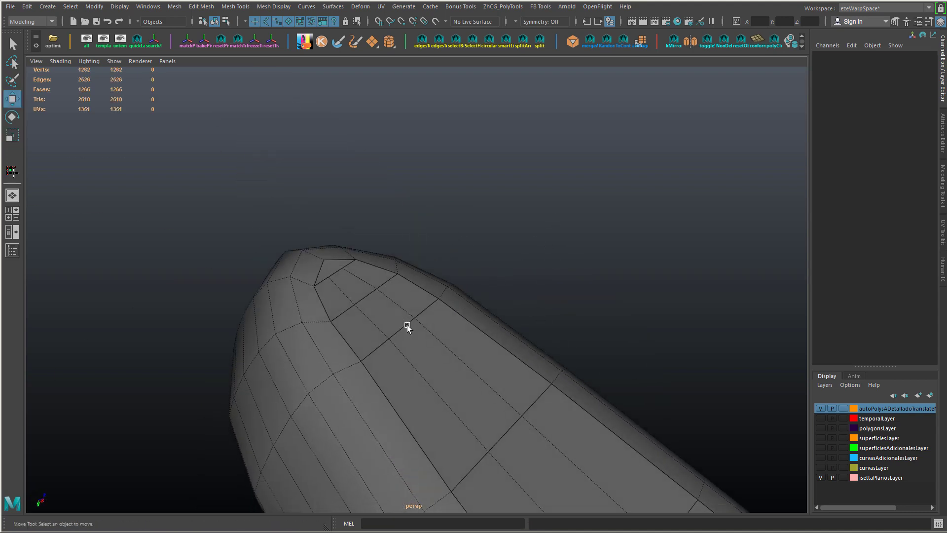
right_click_drag(327, 261, 297, 242)
left_click(324, 259)
right_click_drag(345, 267, 369, 251)
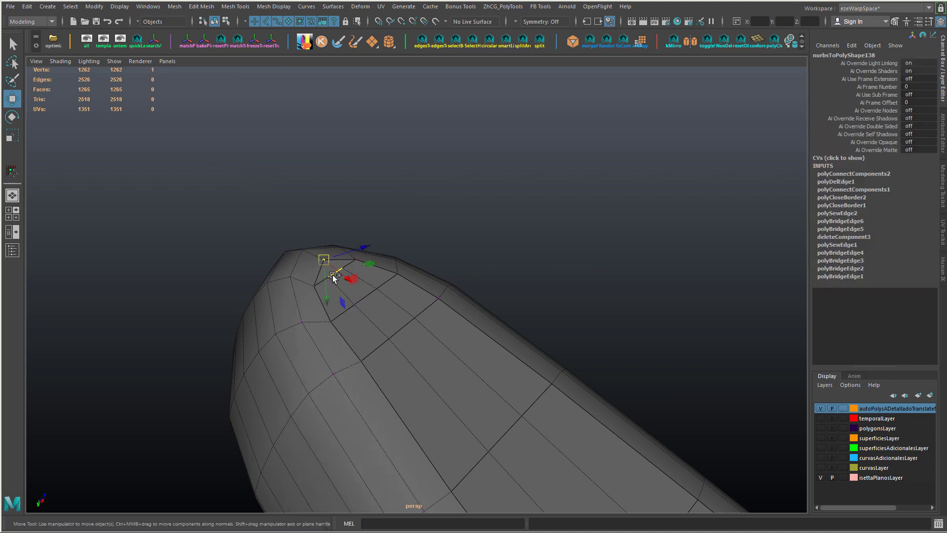
left_click(333, 275, "shift")
key("g")
left_click(252, 217)
right_click_drag(252, 217, 327, 283, "alt")
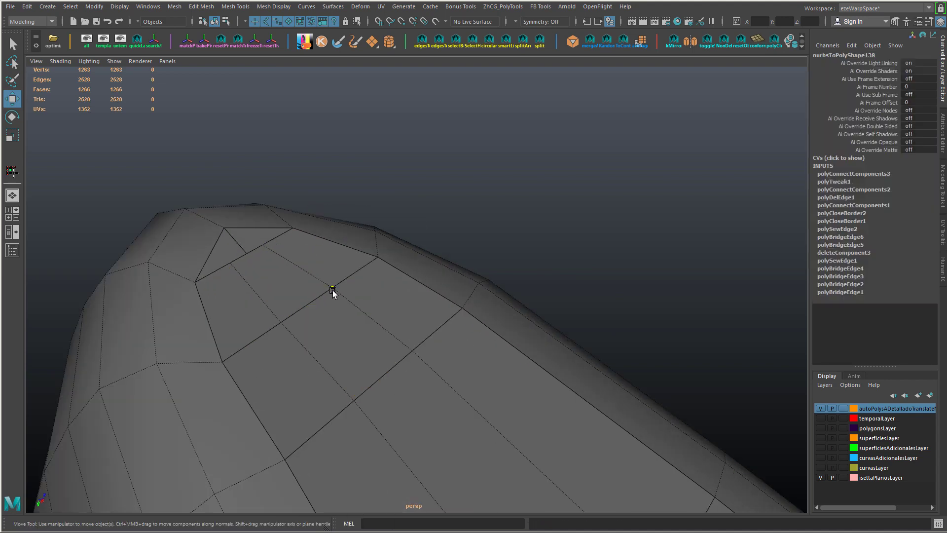
middle_click_drag(323, 277, 337, 276, "alt")
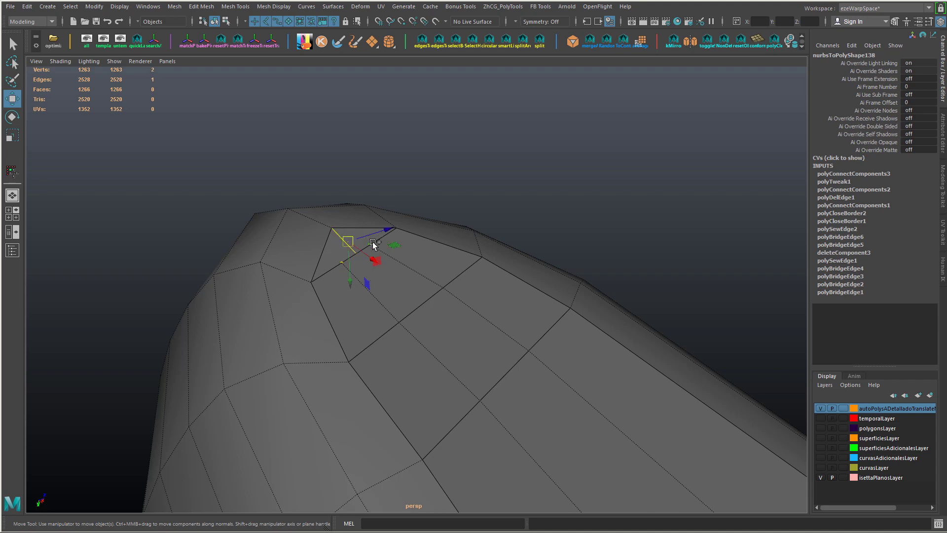
- Add another connecting edge inside the narrow tip's fill face and delete the surplus edge beside it
key("g")
right_click_drag(368, 264, 412, 291, "alt")
left_click(317, 225)
key("ctrl+Delete")
right_click_drag(517, 319, 432, 285, "alt")
left_click_drag(432, 285, 439, 336, "alt")
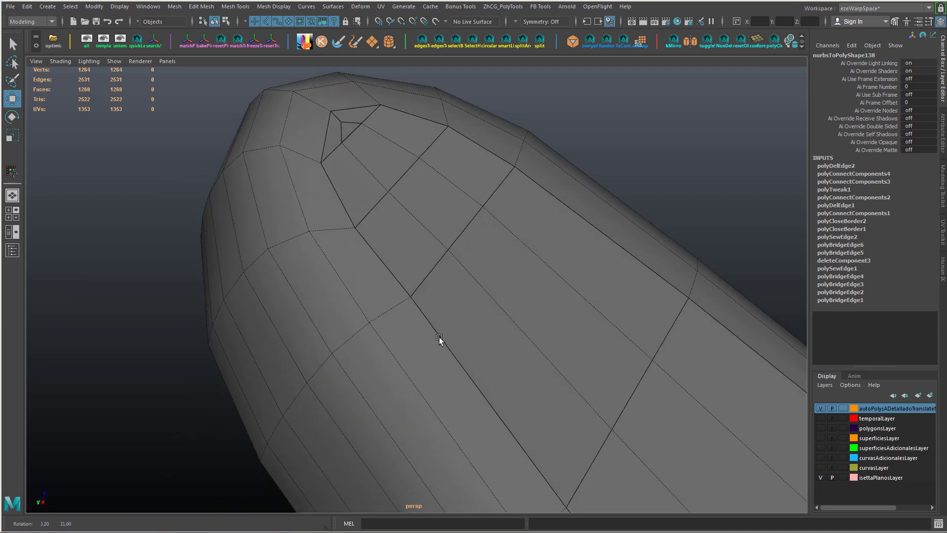
- Try to shift the inner vertex of the narrow tip's fill sideways, and undo the move
left_click(342, 141)
key("f")
right_click_drag(592, 328, 531, 322, "alt")
left_click_drag(530, 323, 277, 308, "alt")
right_click_drag(276, 309, 344, 328, "alt")
right_click_drag(479, 289, 462, 280, "alt")
left_click(440, 280)
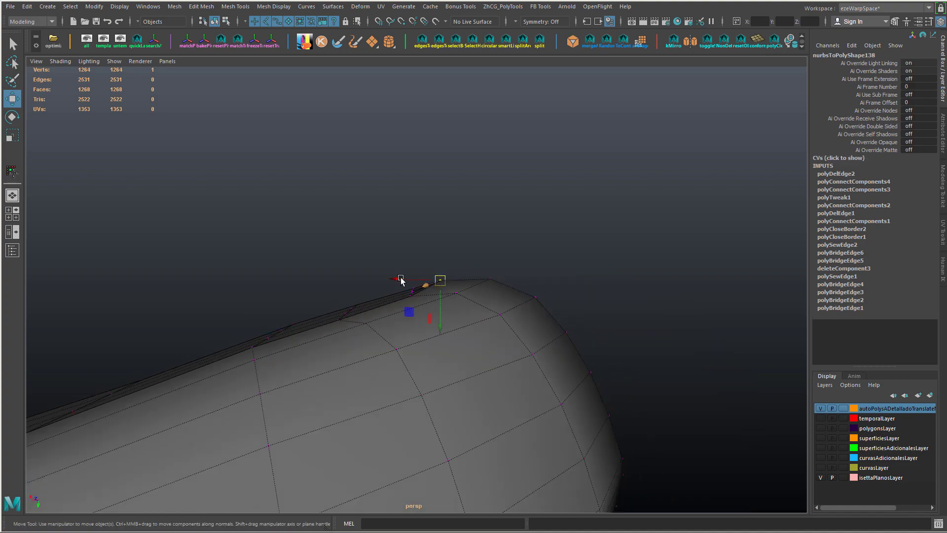
left_click_drag(402, 277, 592, 348, "alt")
right_click_drag(591, 349, 638, 386, "alt")
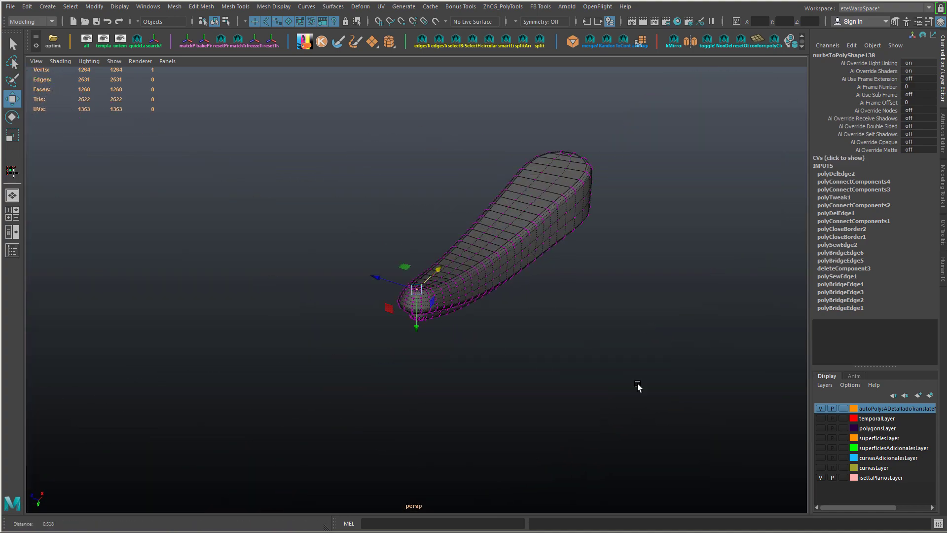
key("f")
left_click_drag(388, 343, 422, 306, "alt")
right_click_drag(455, 318, 439, 313, "alt")
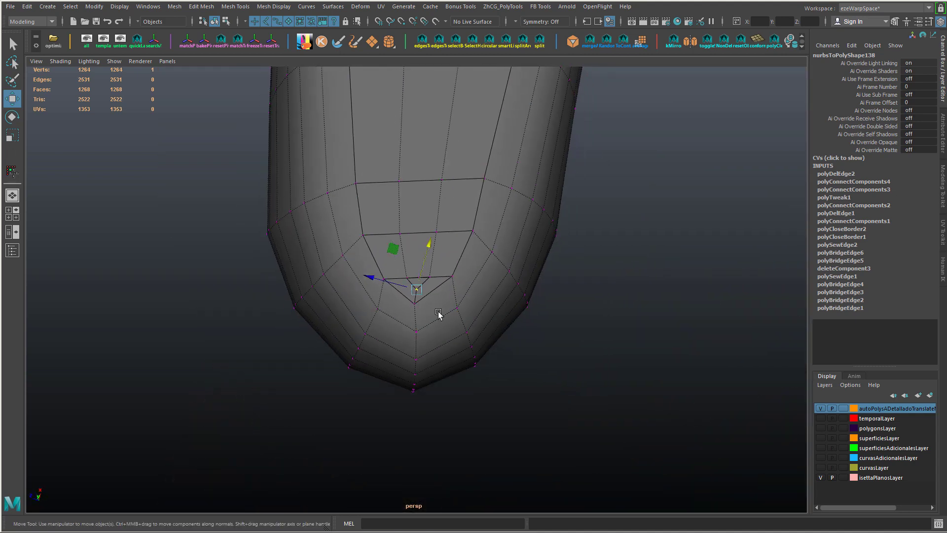
mouse_move(383, 281)
left_mouse_down()
mouse_move(383, 296)
mouse_move(374, 279)
left_mouse_up()
key("ctrl+z")
right_click_drag(395, 292, 450, 310, "alt")
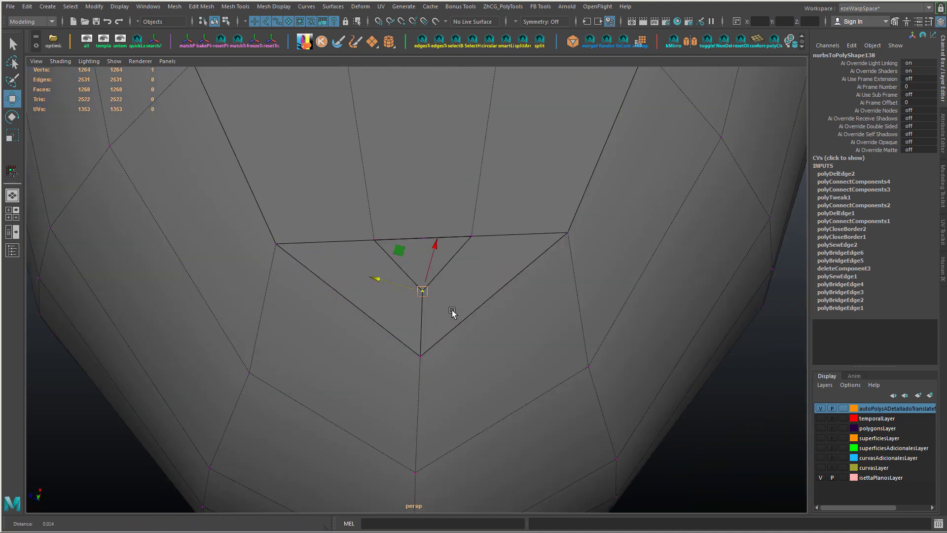
- Delete the leftover vertex from the narrow tip's fill
left_click_drag(451, 310, 450, 237, "alt")
key("Delete")
right_click_drag(456, 262, 411, 311, "alt")
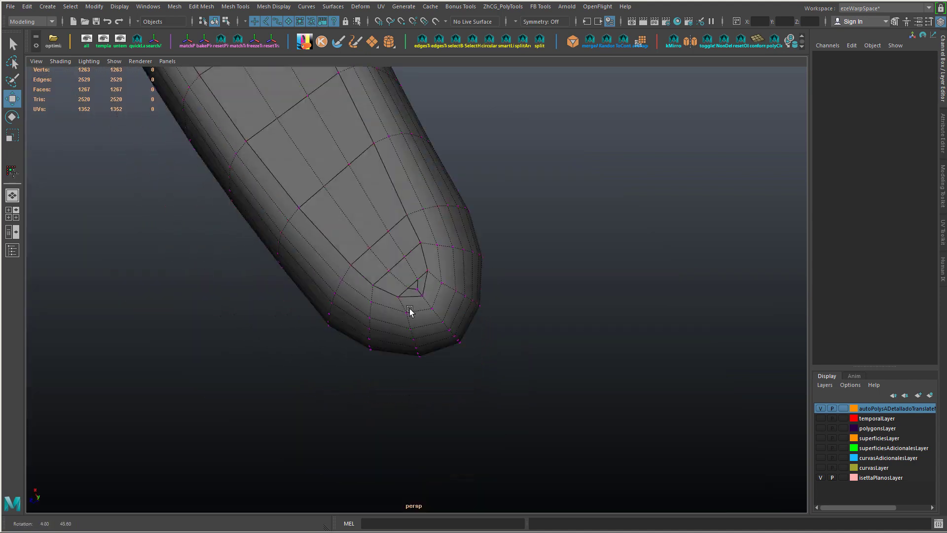
left_click_drag(411, 311, 422, 332, "alt")
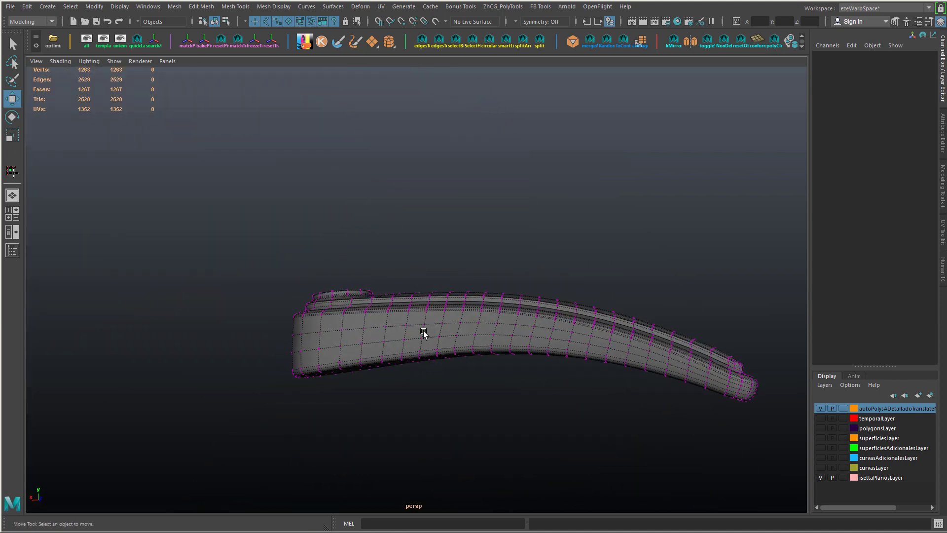
- Apply Edit Edge Flow to a full lengthwise edge loop along the part's outer side
right_click_drag(423, 331, 459, 321, "alt")
middle_click_drag(459, 321, 473, 323, "alt")
left_click_drag(472, 324, 291, 296, "alt")
key("F10")
double_click(393, 364)
key("g")
- Try Edit Edge Flow on the neighbouring lengthwise loop, and undo it
double_click(396, 356)
key("g")
right_click_drag(279, 238, 344, 222)
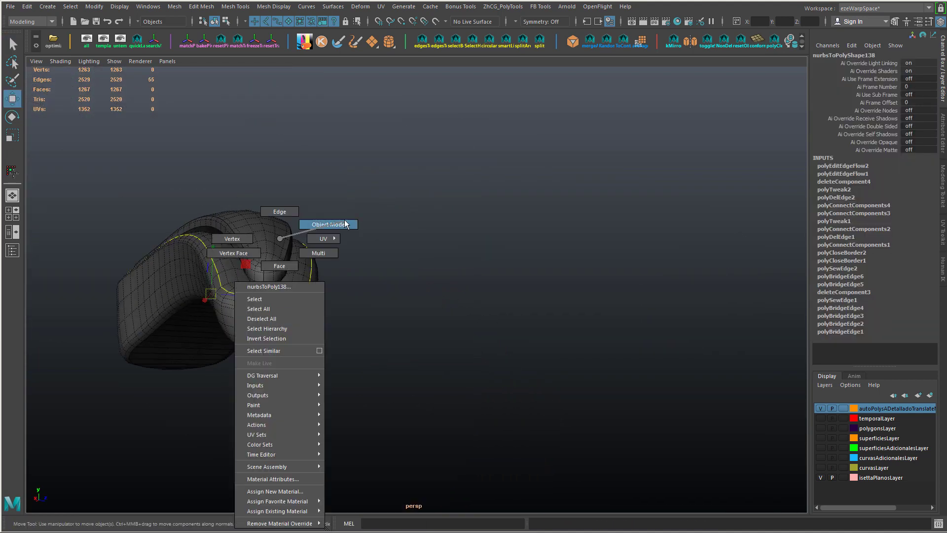
left_click(357, 225)
left_click_drag(362, 231, 471, 281, "alt")
right_click_drag(472, 282, 465, 334, "alt")
left_click_drag(466, 335, 404, 296, "alt")
key("ctrl+z")
key("ctrl+z")
key("ctrl+z")
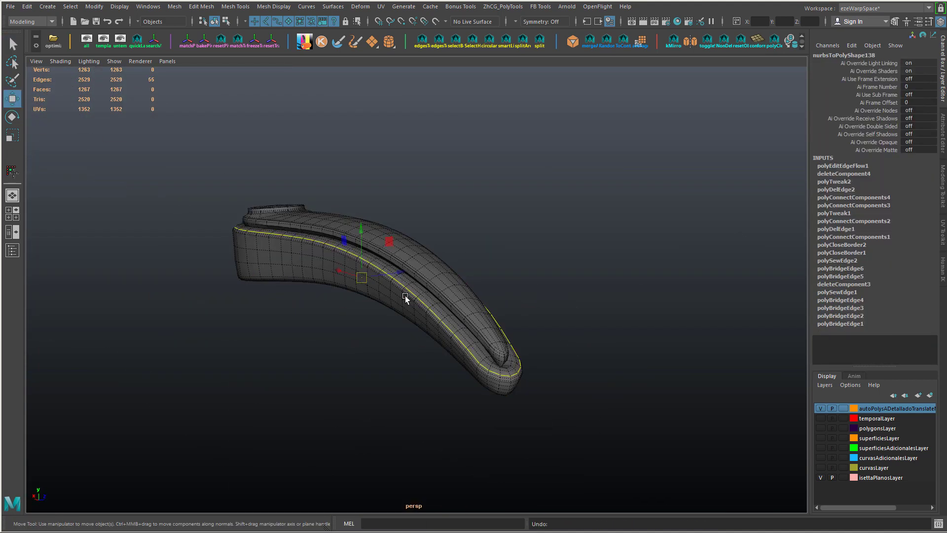
- Return the part to object mode, delete its construction history and soften its edges
right_click_drag(404, 295, 419, 272)
left_click(517, 255)
left_click_drag(519, 256, 469, 269, "alt")
key("ctrl+z")
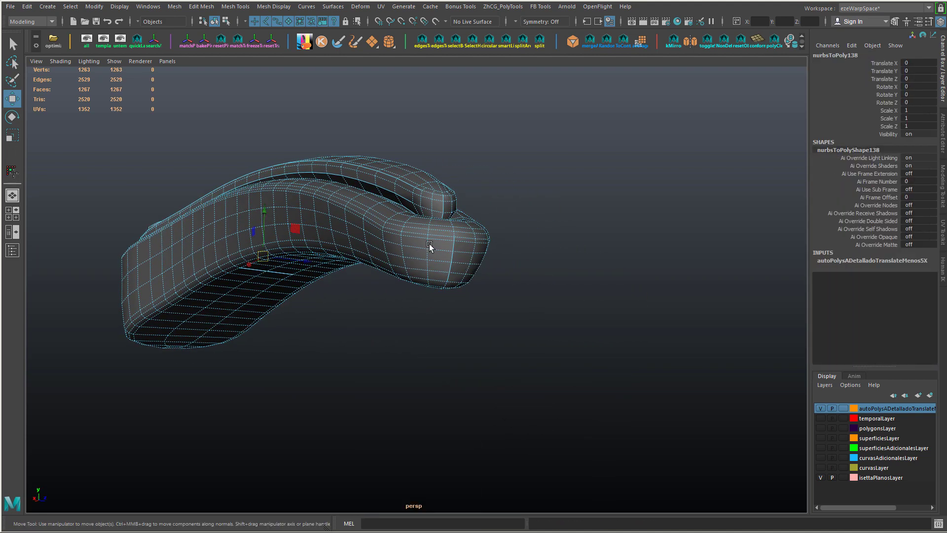
left_click_drag(454, 346, 596, 335, "alt")
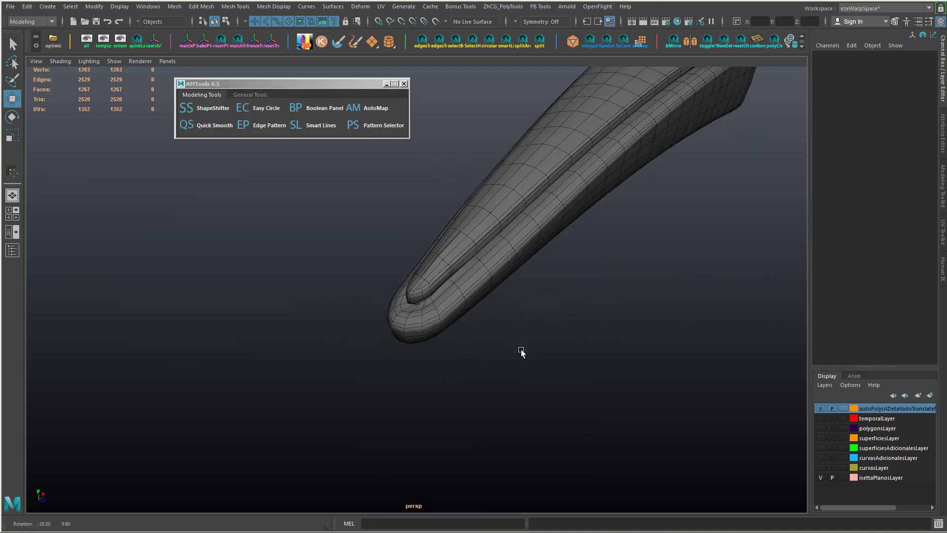
right_click_drag(428, 238, 501, 221)
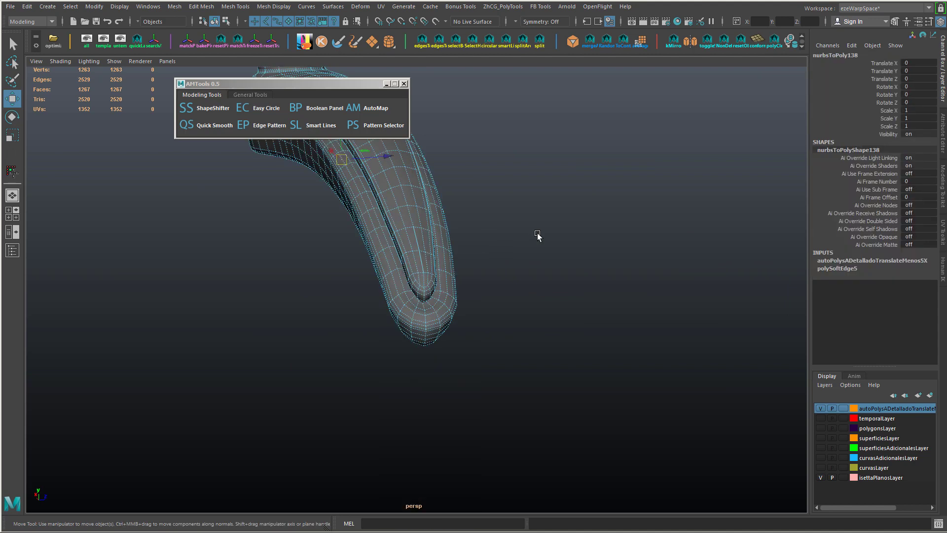
left_click(538, 234)
- Examine the shading and wireframe of the finished part around the round recess and from above
left_click_drag(536, 236, 422, 352, "alt")
middle_click_drag(423, 352, 439, 385, "alt")
right_click_drag(439, 384, 390, 353, "alt")
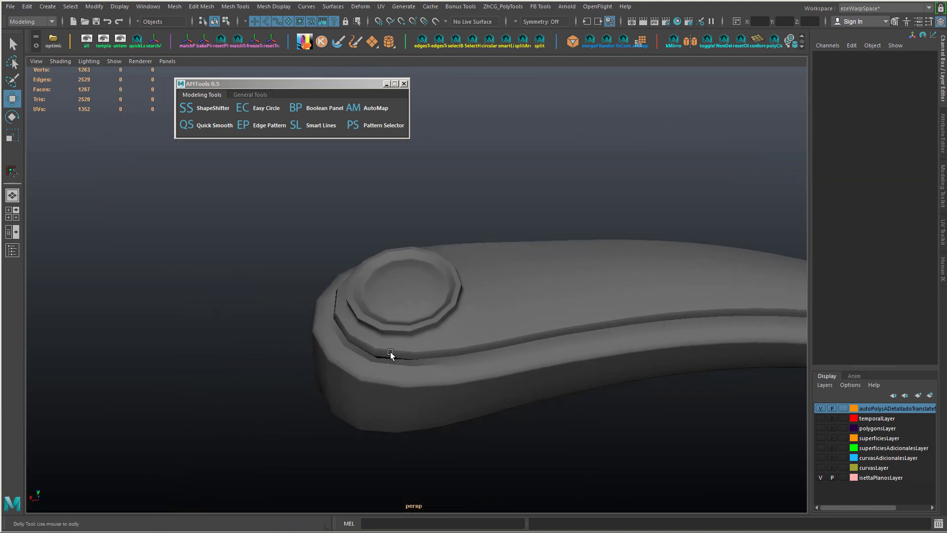
scroll(390, 351, "up", 5)
left_click(391, 315)
left_click_drag(391, 315, 388, 345, "alt")
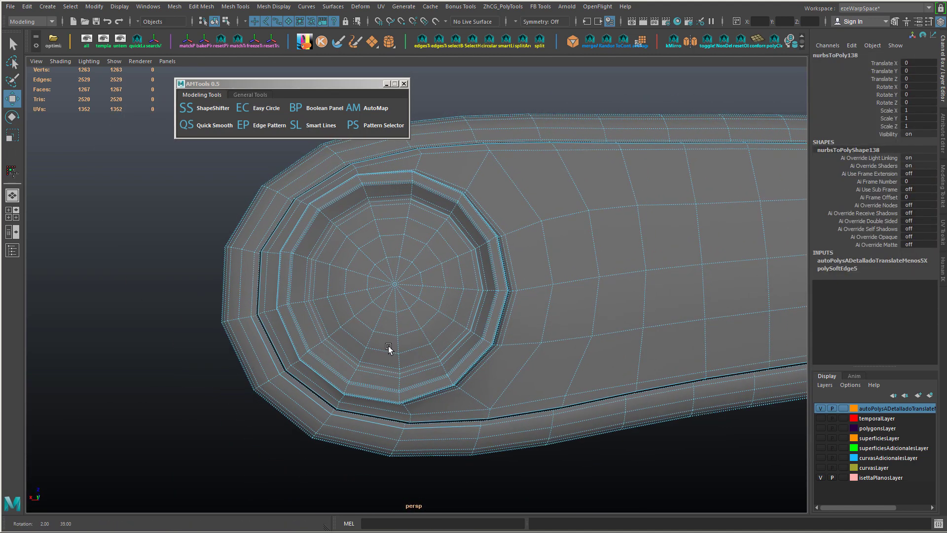
left_click(234, 386)
middle_click_drag(234, 385, 172, 377, "alt")
right_click_drag(172, 377, 385, 422, "alt")
middle_click_drag(385, 422, 324, 387, "alt")
- Create a 1 by 1 polygon plane on the part's surface and set both its width and height subdivisions to 6
right_click_drag(324, 387, 336, 386, "shift")
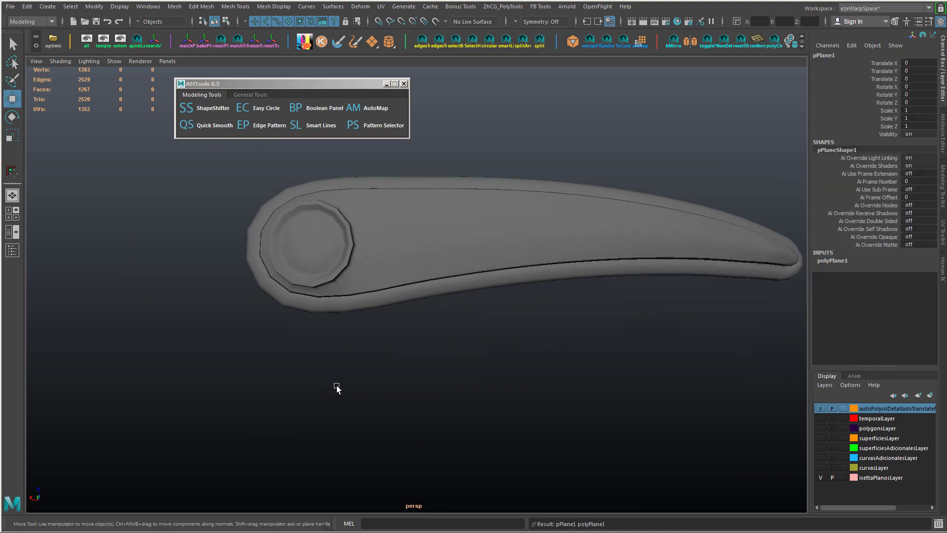
left_click(328, 397)
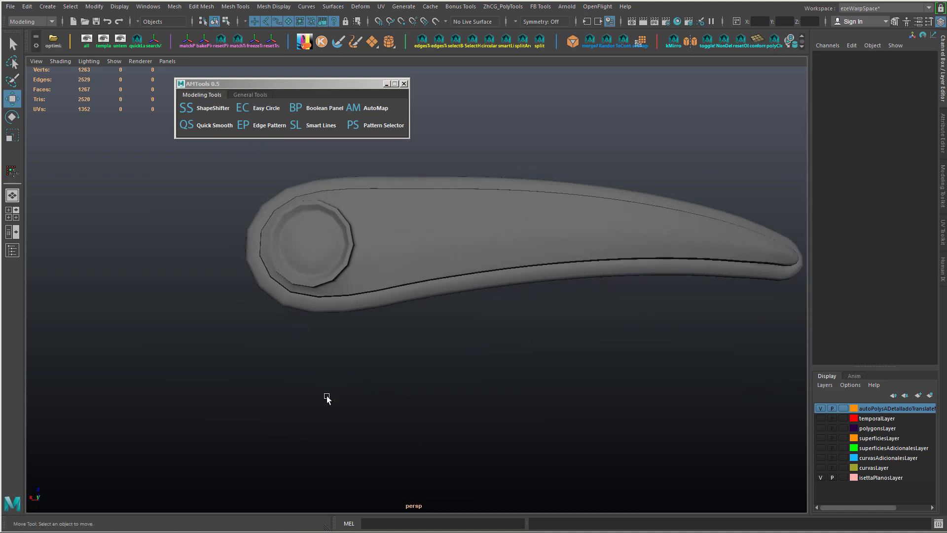
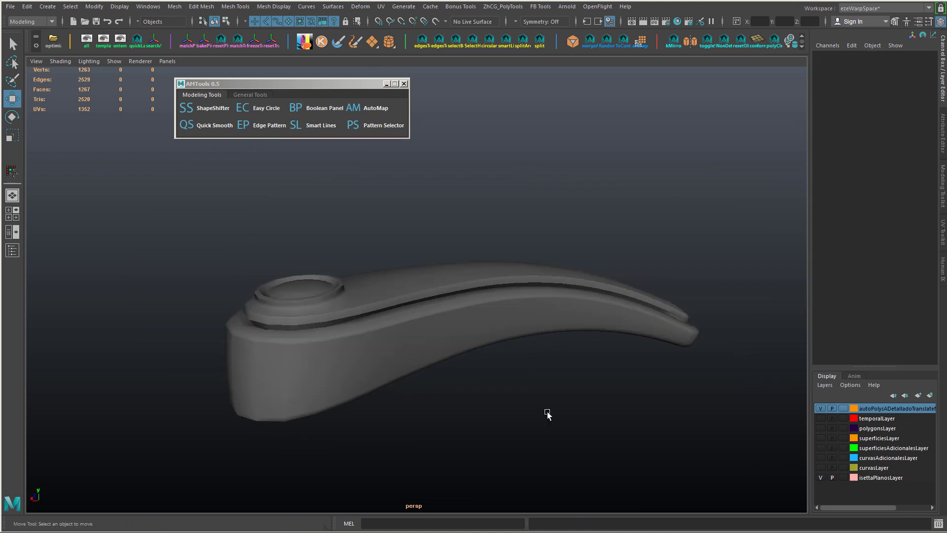
right_click_drag(540, 406, 578, 460, "shift")
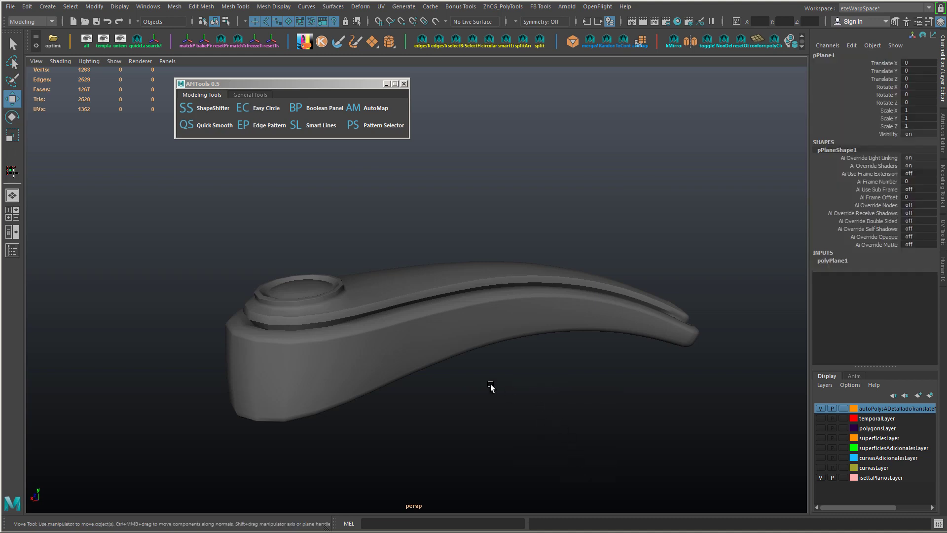
left_click(398, 285)
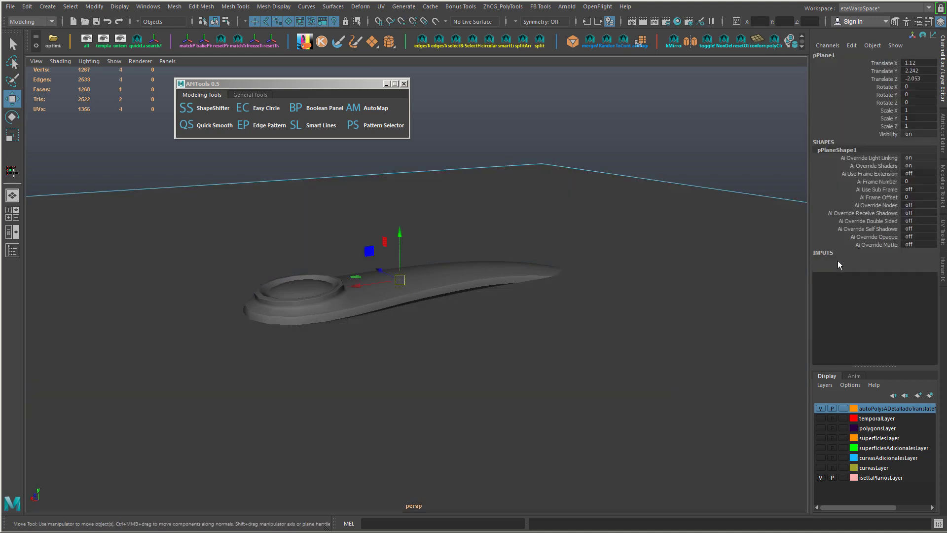
left_click(839, 261)
left_click_drag(880, 286, 889, 285)
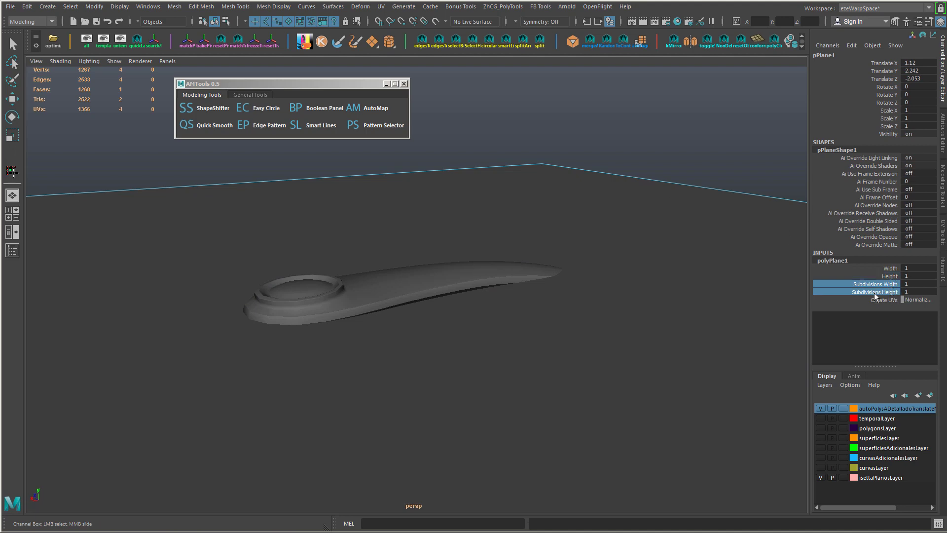
middle_click_drag(567, 233, 639, 240)
- Scale the new plane uniformly to 0.068 and raise it to Translate Y 2.327
right_click_drag(640, 240, 413, 233, "alt")
left_click_drag(412, 232, 510, 276, "alt")
key("r")
middle_click_drag(592, 296, 311, 299)
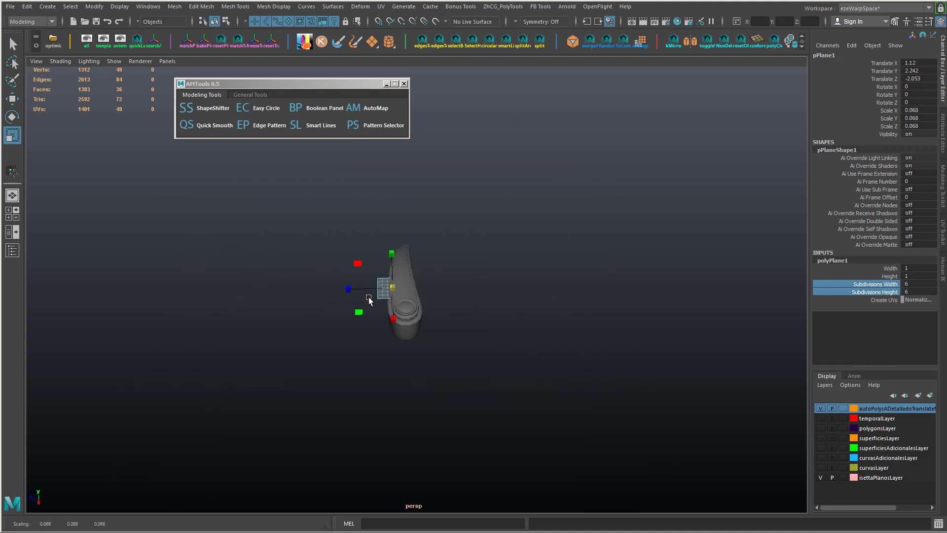
key("w")
left_click_drag(392, 253, 391, 226)
left_click_drag(393, 243, 323, 269, "alt")
key("f")
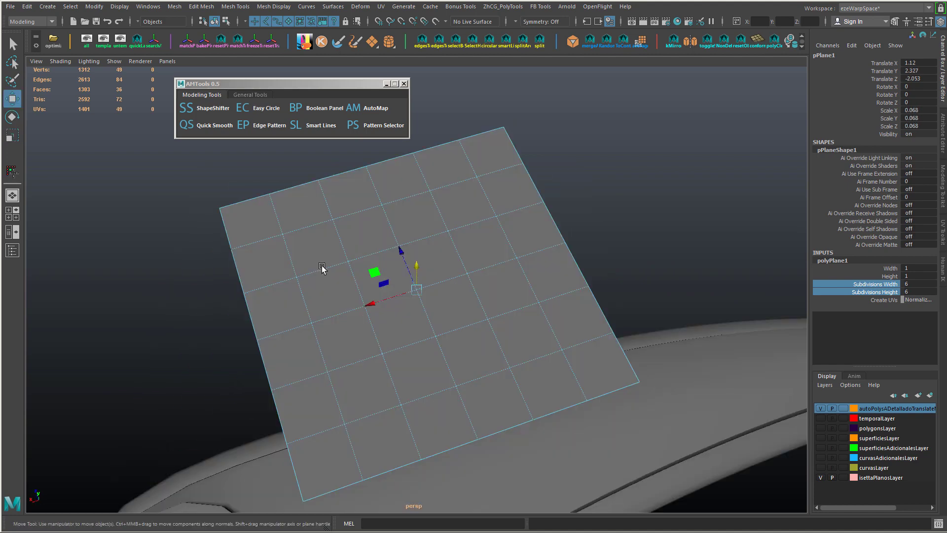
- Set the plane's width subdivisions to 3 and its height to 0.2
right_click_drag(419, 283, 371, 287, "alt")
left_click_drag(370, 287, 554, 286, "alt")
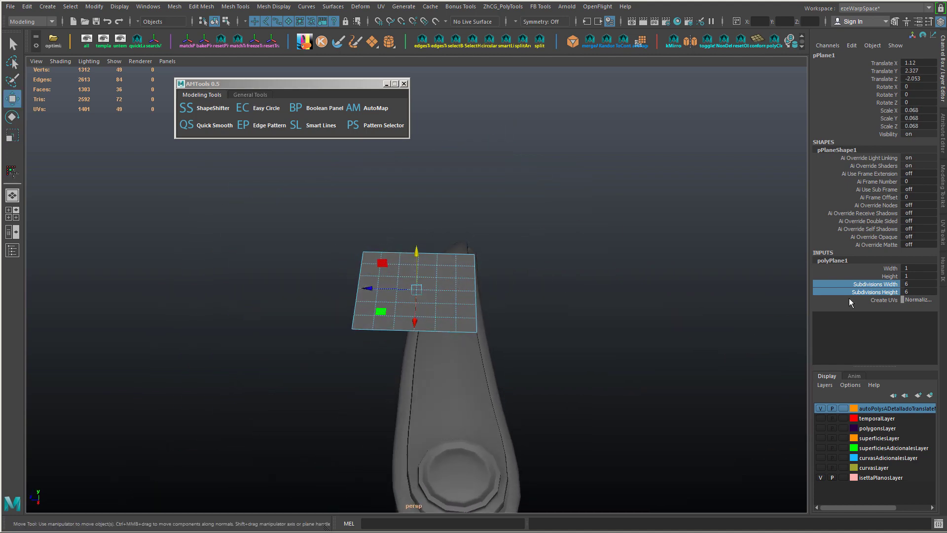
left_click(875, 284)
middle_click_drag(613, 265, 596, 262)
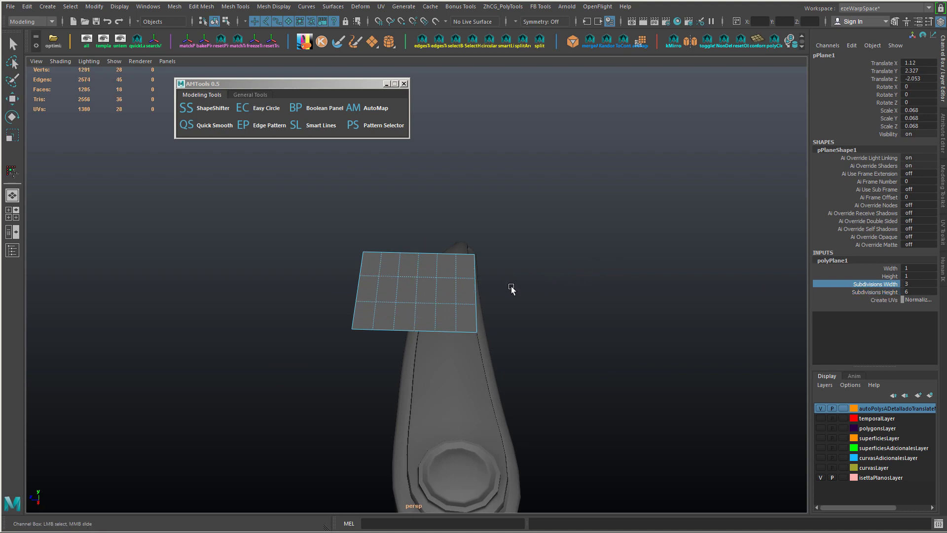
left_click_drag(511, 289, 637, 285, "alt")
left_click(888, 276)
middle_click_drag(725, 265, 720, 265)
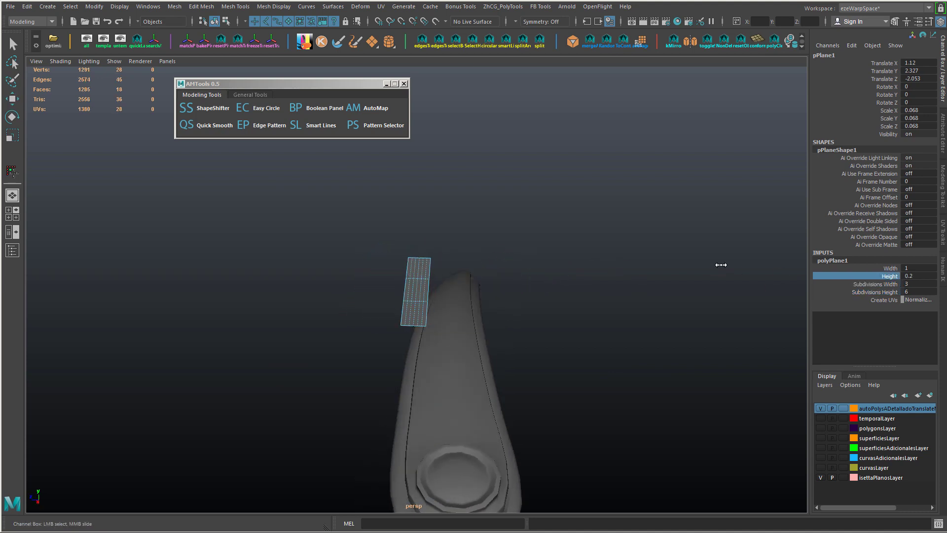
- Set the narrow plane's subdivisions to 16 along its width and 4 along its height
left_click_drag(720, 265, 848, 292, "alt")
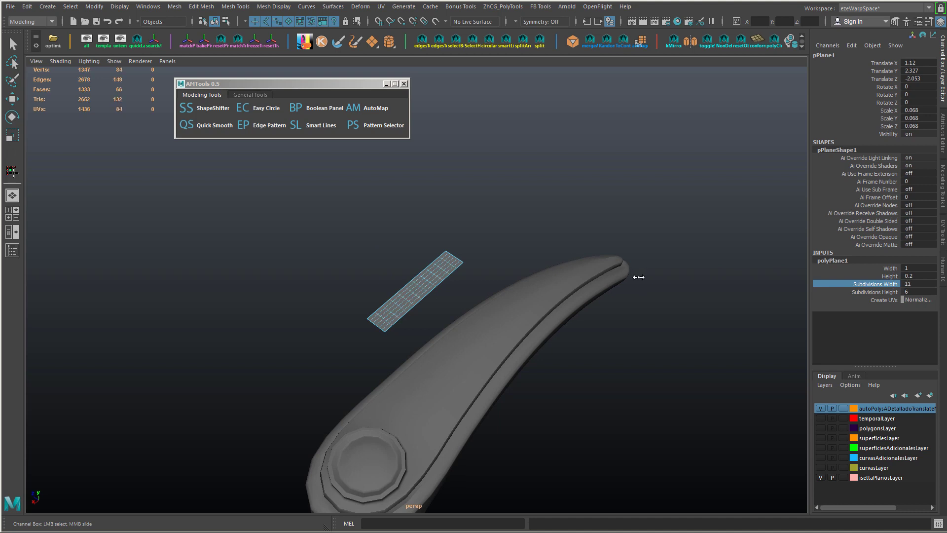
left_click(852, 292)
middle_click_drag(709, 274, 695, 275)
left_click_drag(692, 275, 457, 314, "alt")
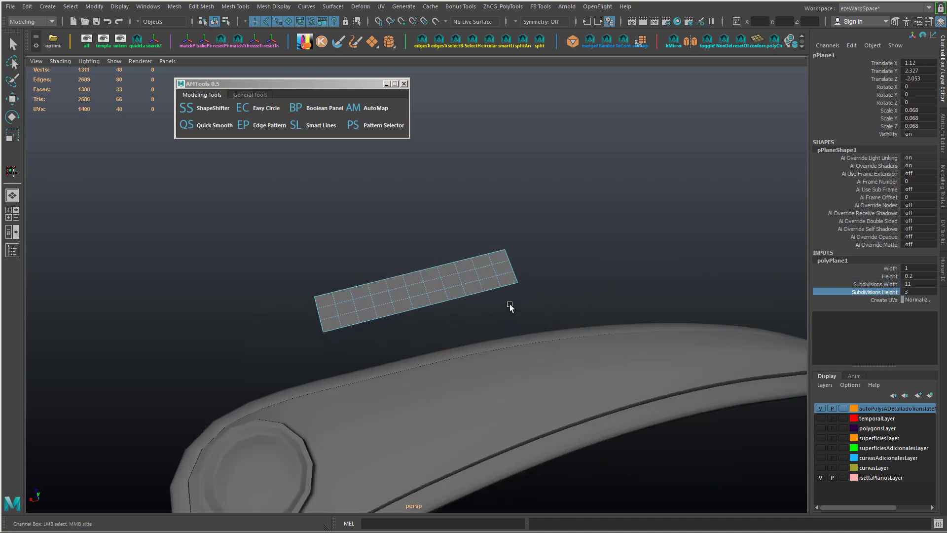
left_click_drag(299, 221, 316, 246, "alt")
left_click(886, 284)
middle_click_drag(535, 258, 566, 258)
left_click_drag(548, 276, 508, 271, "alt")
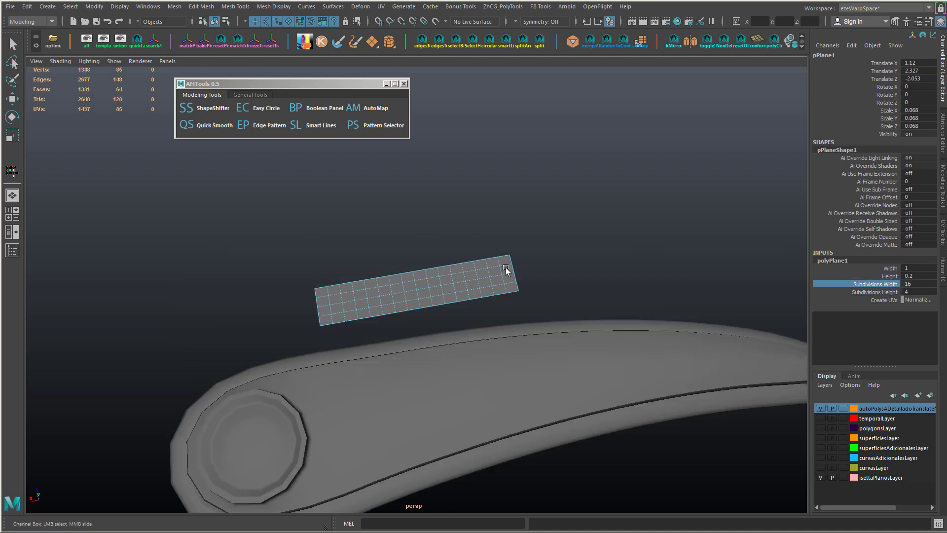
middle_click_drag(552, 261, 503, 245, "alt")
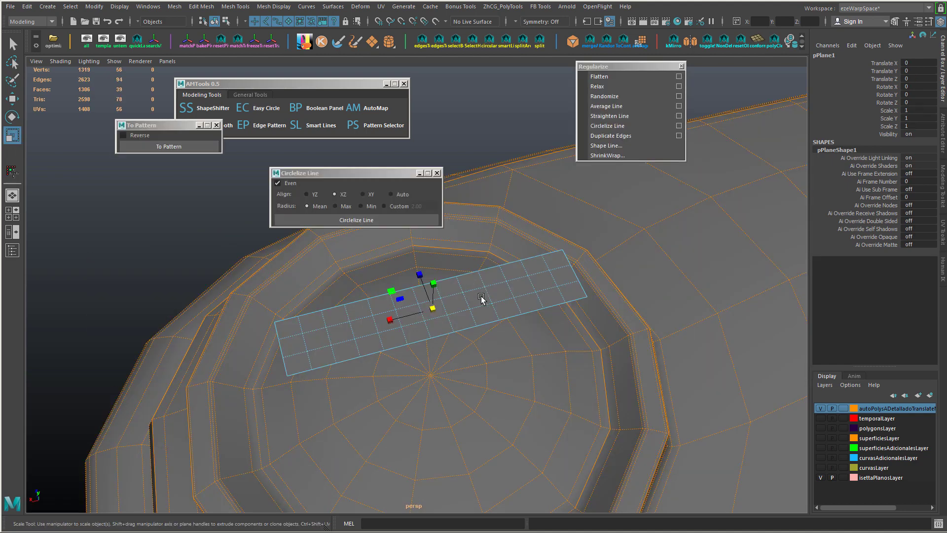
- Select all faces of the plane strip and add one level of divisions to them
key("ctrl+F11")
right_click(484, 279, "shift")
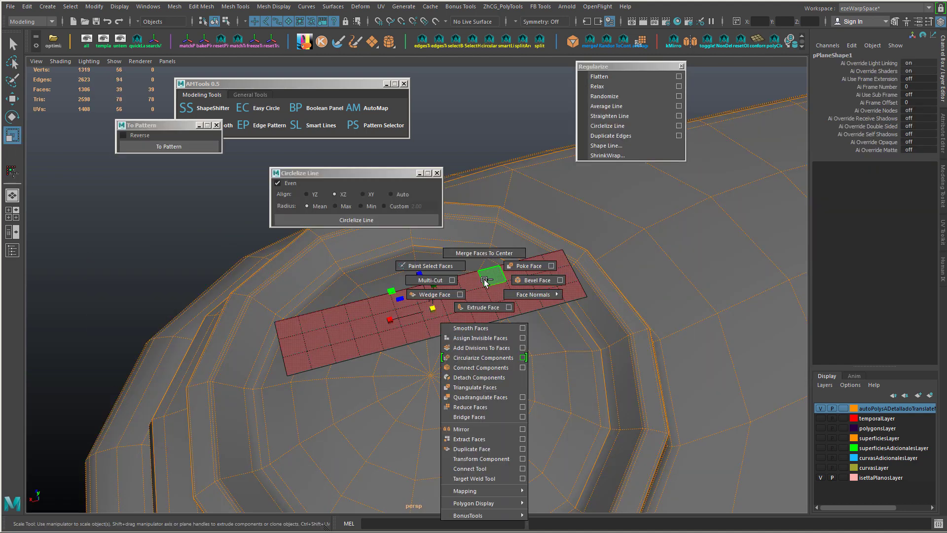
left_click(481, 348)
left_click_drag(481, 348, 416, 336, "alt")
- Select the square ring of 16 edges near one end of the strip and turn it into a circle with Circlelize Line
right_click(493, 238)
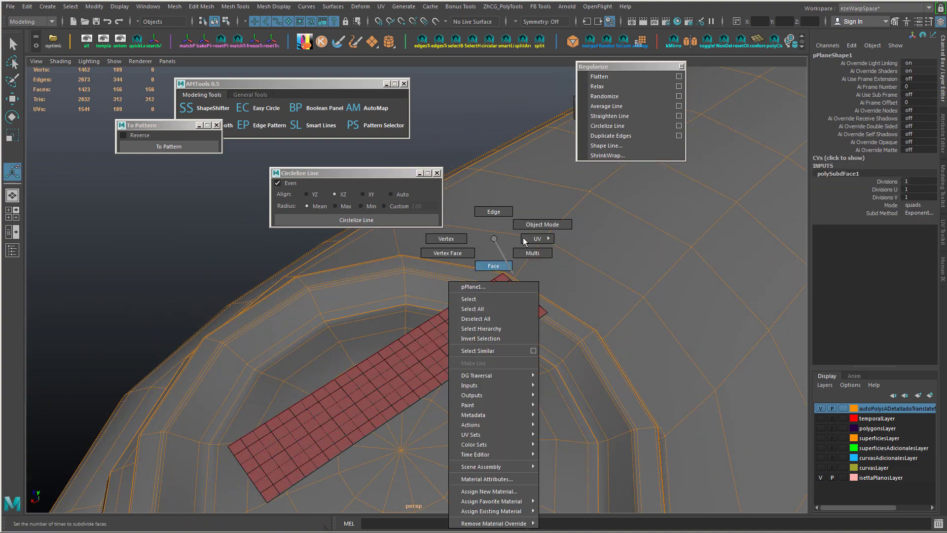
left_click(507, 213)
left_click(474, 303)
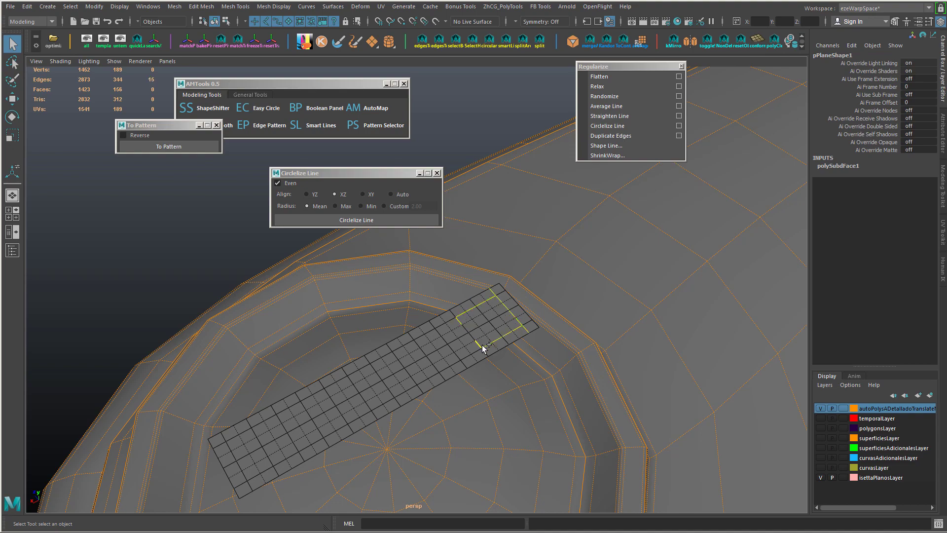
left_click(373, 220)
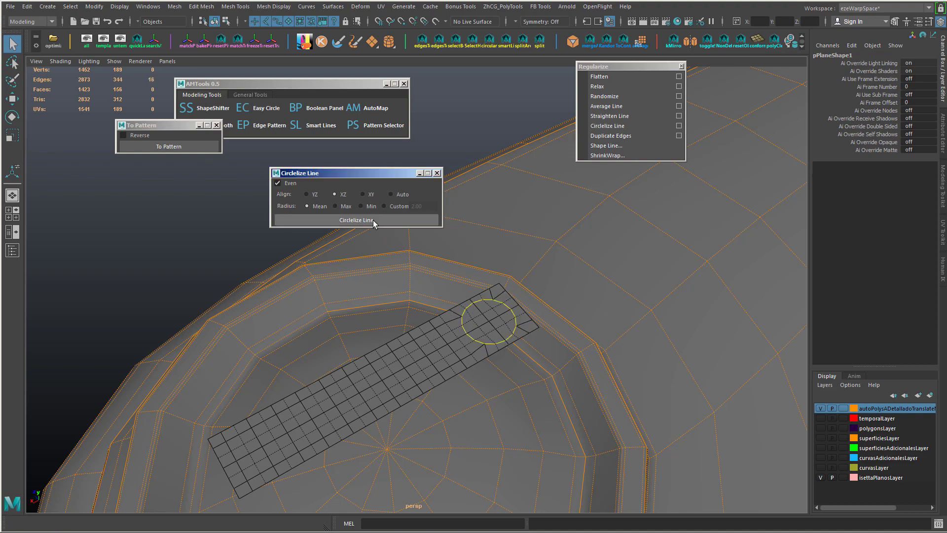
- Select the matching square ring of edges at the strip's opposite end and turn it into a circle with Circlelize Line
scroll(456, 315, "down", 5)
left_click_drag(464, 315, 405, 346, "alt")
scroll(406, 346, "up", 5)
middle_click_drag(406, 345, 413, 340, "alt")
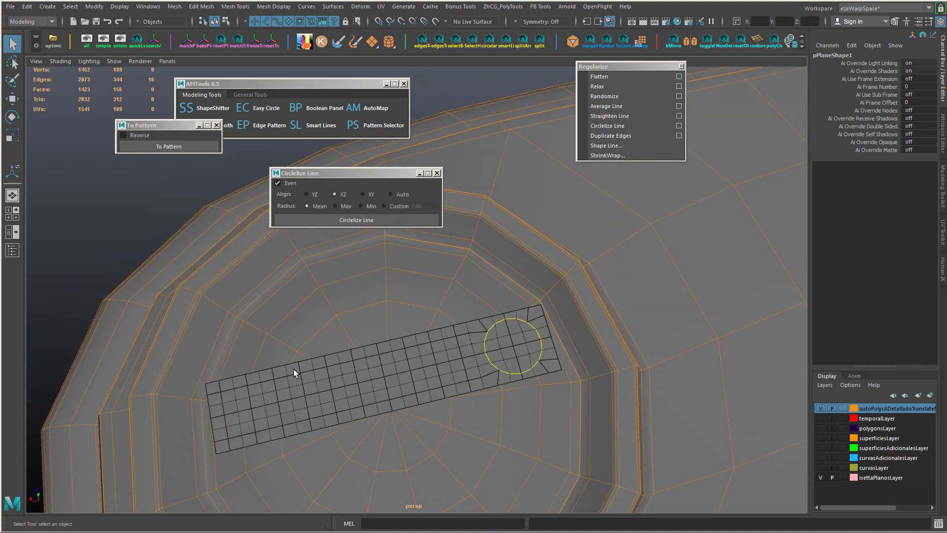
left_click_drag(294, 369, 285, 386, "alt")
right_click_drag(273, 387, 226, 239)
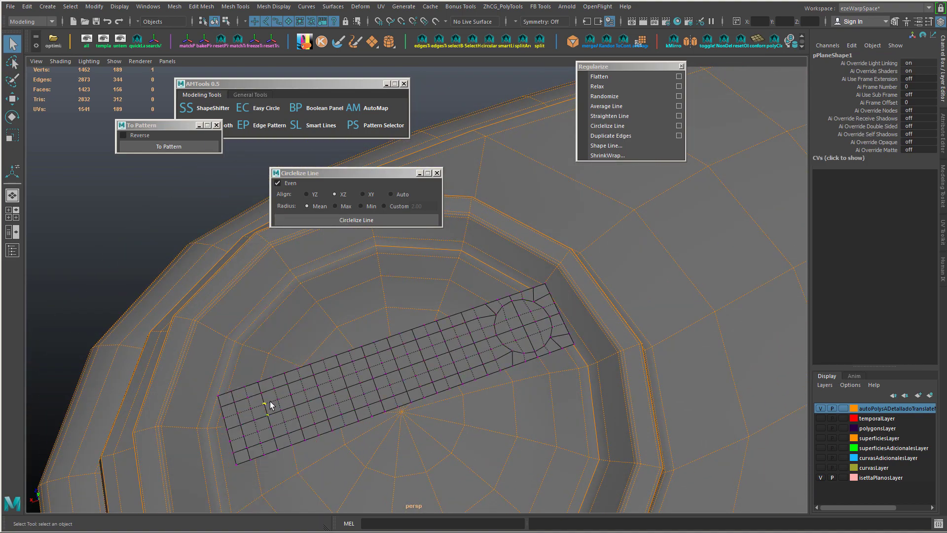
right_click_drag(324, 379, 336, 325, "ctrl")
left_click(360, 217)
left_click_drag(368, 306, 318, 403, "alt")
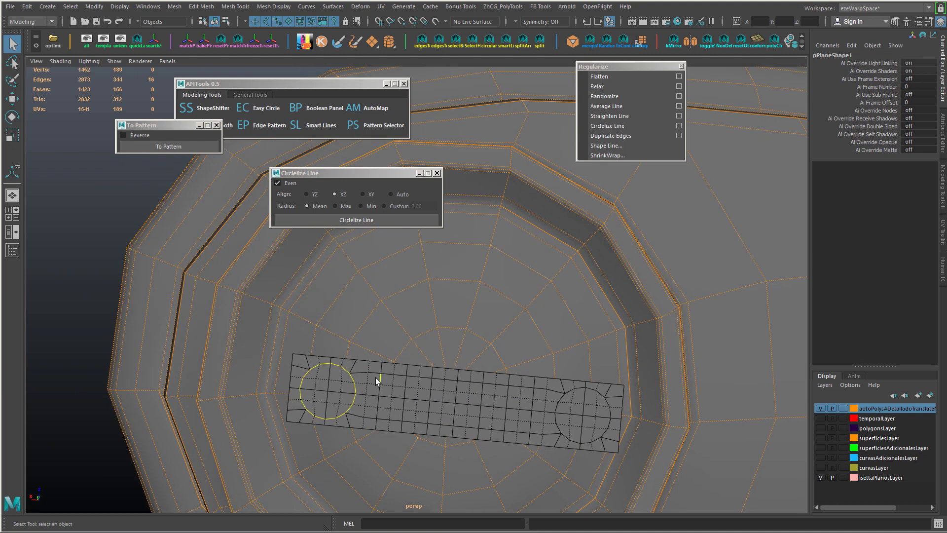
- Return the plane strip to object mode and hide all unselected objects
scroll(370, 374, "up", 4)
middle_click_drag(503, 445, 394, 405, "alt")
right_click_drag(394, 405, 305, 412)
left_click(375, 390)
key("ctrl+z")
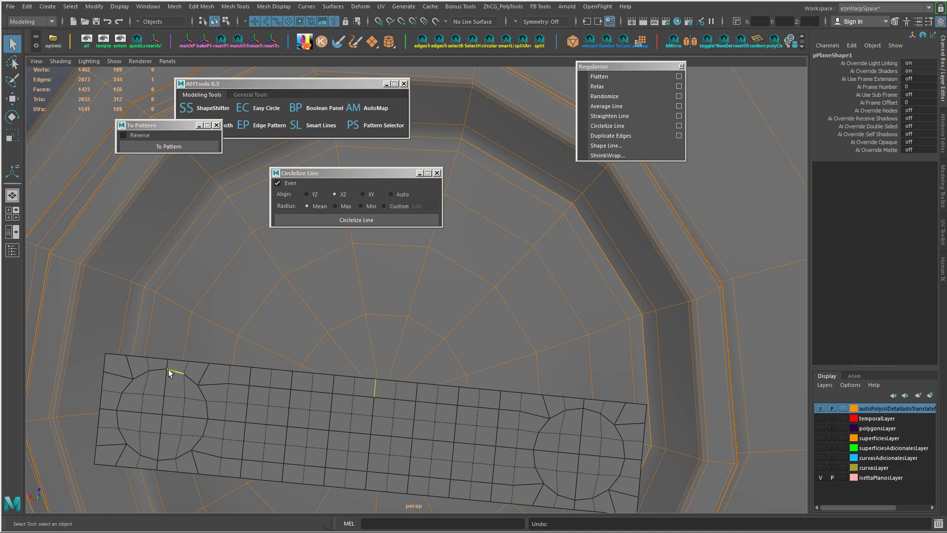
left_click_drag(173, 374, 383, 331, "alt")
key("w")
key("F8")
key("alt+h")
left_click_drag(485, 288, 447, 323, "alt")
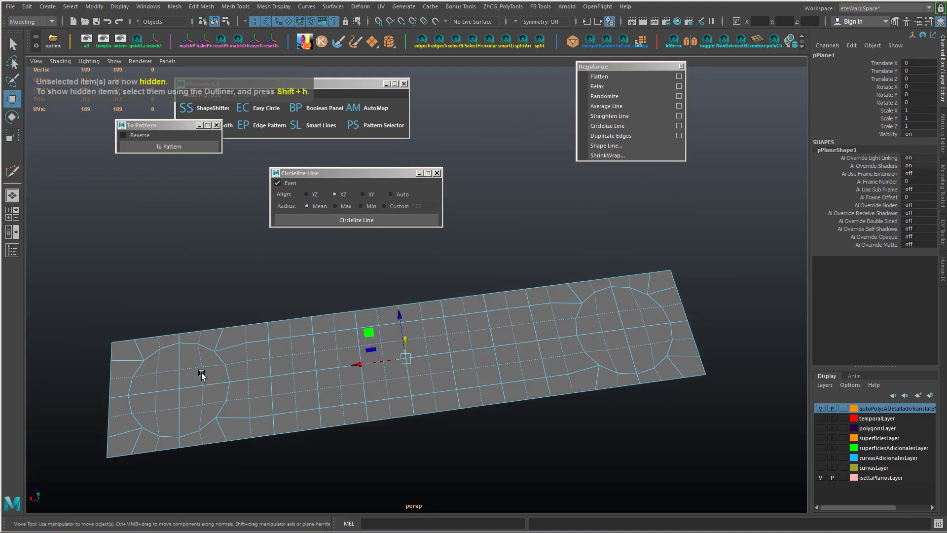
- Cut two straight lines along the strip with Multi-Cut, joining the outermost vertices of both circles on each long side
right_click_drag(203, 376, 203, 239)
key("ctrl+shift+x")
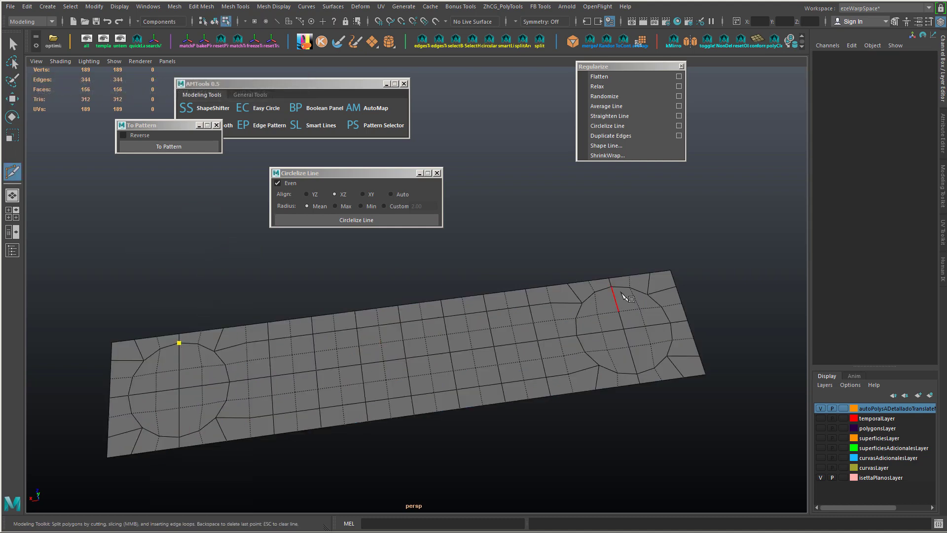
right_click(611, 287)
left_click_drag(417, 363, 424, 356, "alt")
middle_click_drag(424, 356, 425, 284, "alt")
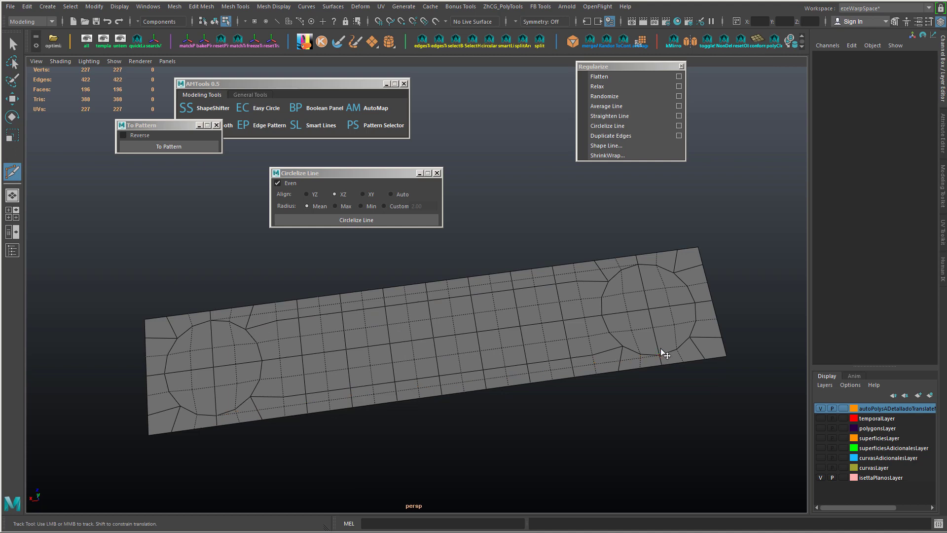
- Select the band of faces around the strip's perimeter, outside both circles and the cut lines, and delete it to leave a rounded slot shape
key("w")
left_click(451, 389)
double_click(434, 389, "shift")
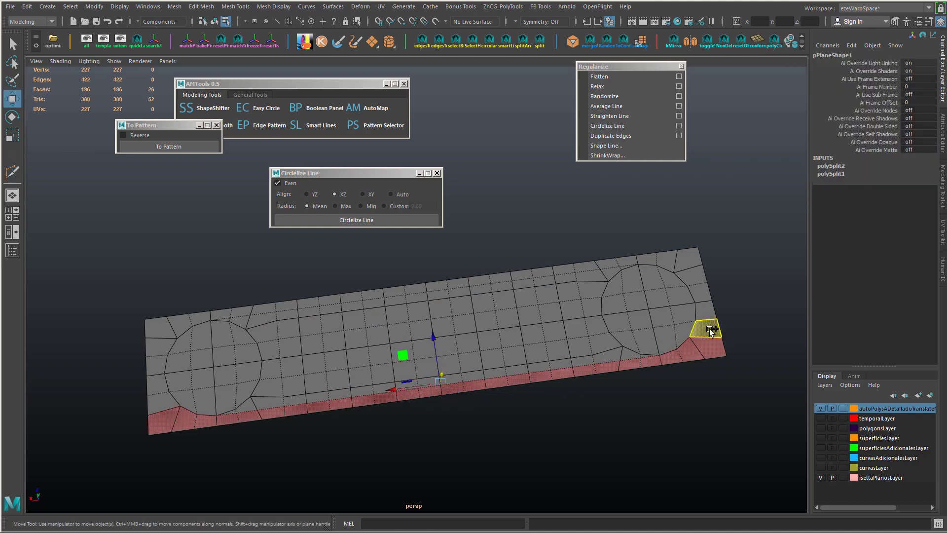
double_click(710, 328, "shift")
right_click_drag(685, 257, 698, 232)
left_click(699, 256)
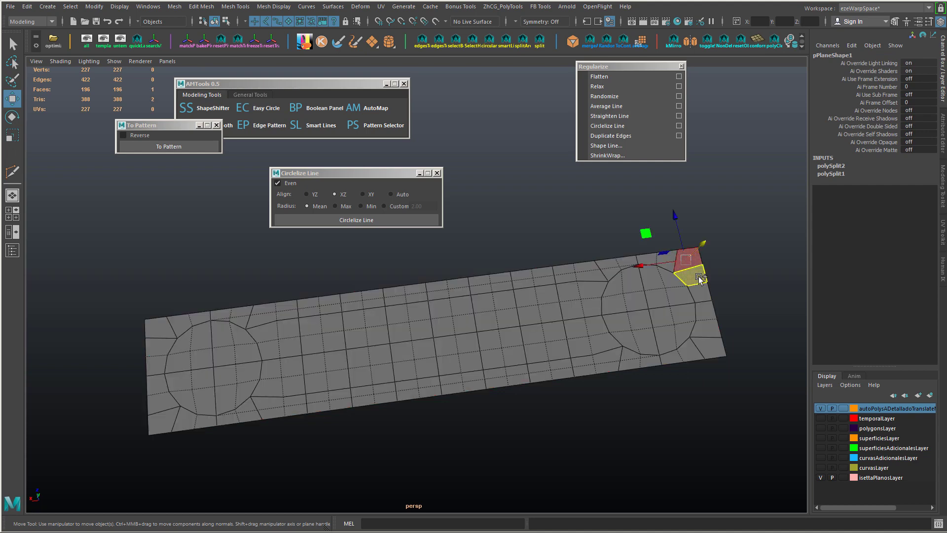
right_click_drag(690, 288, 687, 256)
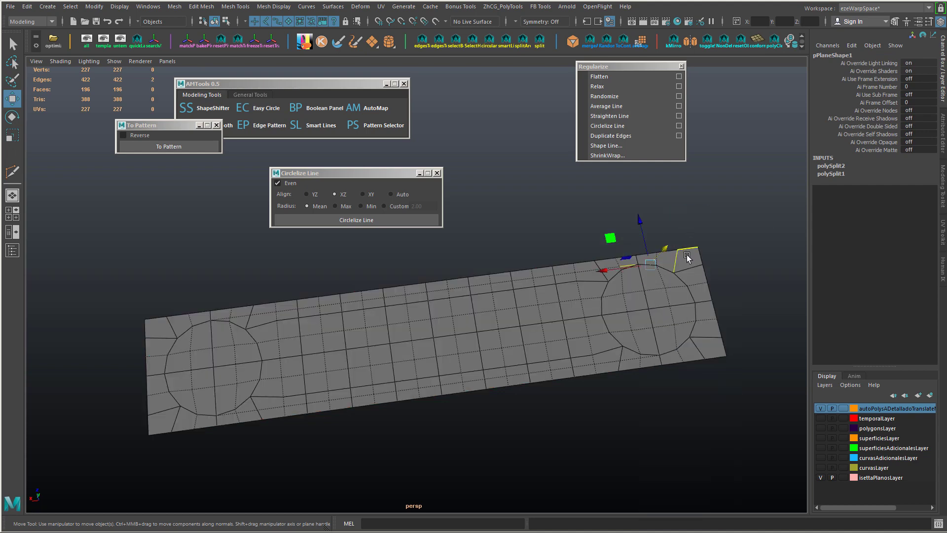
double_click(704, 257, "shift")
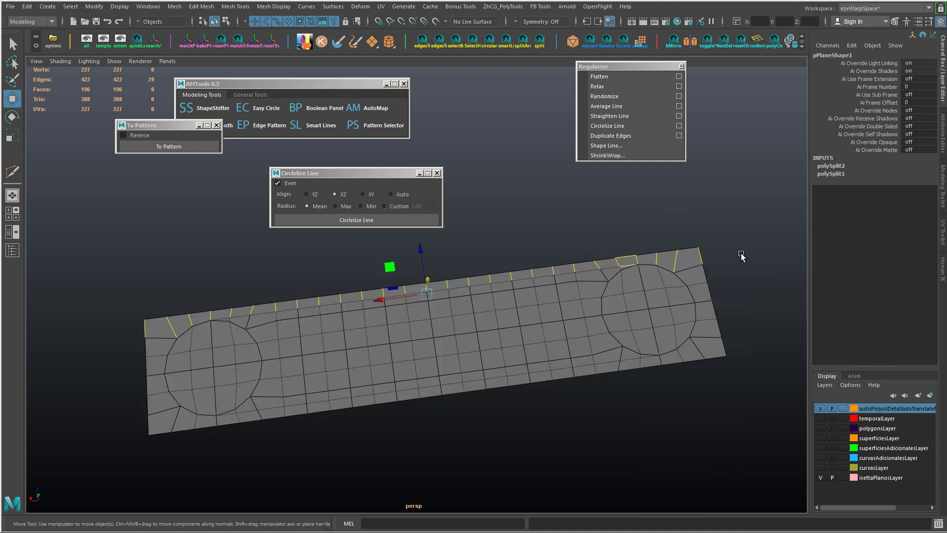
double_click(156, 355, "shift")
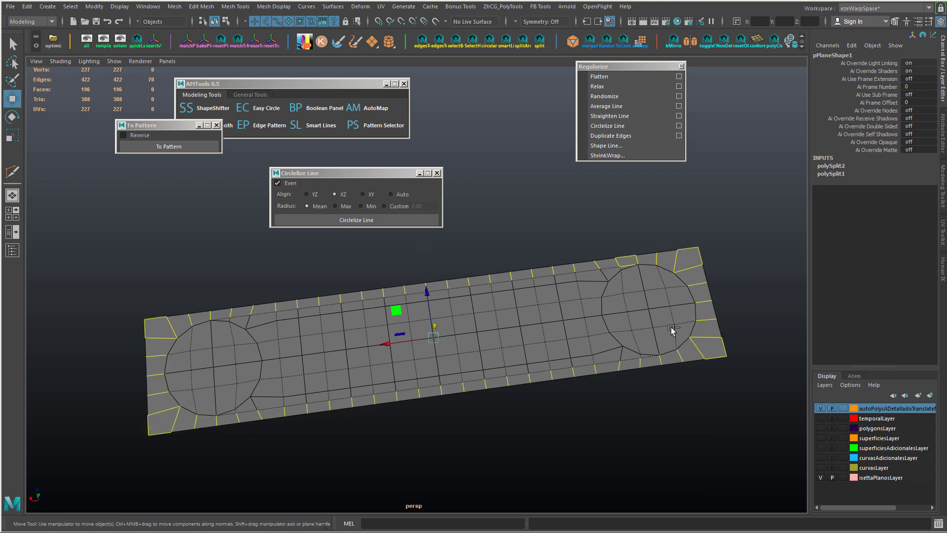
right_click_drag(550, 328, 594, 320)
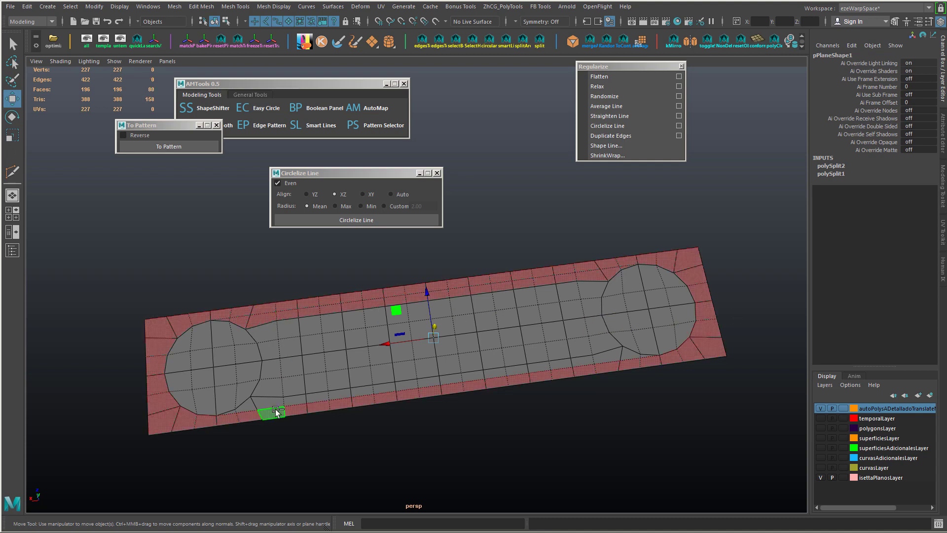
left_click_drag(291, 335, 267, 321, "ctrl")
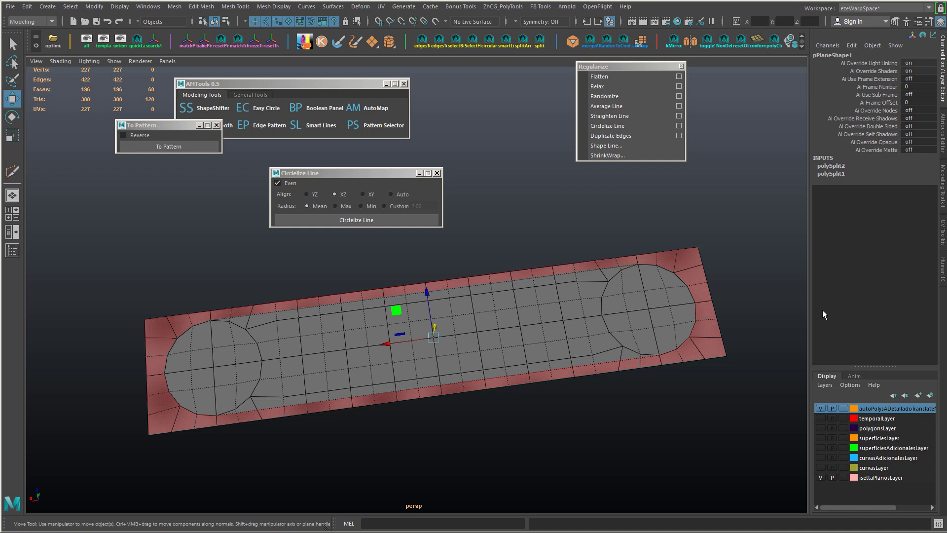
key("Delete")
- Try to extrude the slot shape's outer border edges with an offset
left_click_drag(636, 302, 421, 301, "alt")
scroll(421, 301, "up", 5)
left_click_drag(309, 353, 228, 353, "alt")
double_click(249, 335)
right_click_drag(250, 336, 334, 325, "ctrl")
key("ctrl+e")
key("t")
middle_click_drag(543, 324, 283, 297, "alt")
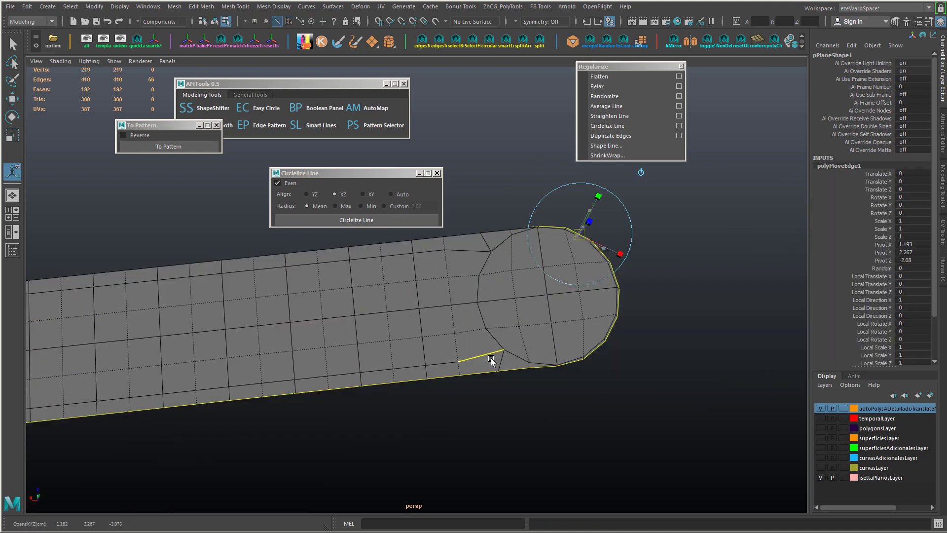
left_click(594, 201)
left_click_drag(614, 269, 541, 211, "alt")
left_click_drag(538, 207, 515, 229)
left_click_drag(641, 380, 642, 369)
key("ctrl+z")
key("ctrl+z")
key("ctrl+z")
- Close the Circlelize Line window and delete seven alternate crosswise edge loops from the slot's middle section
left_click(438, 174)
left_click(411, 311)
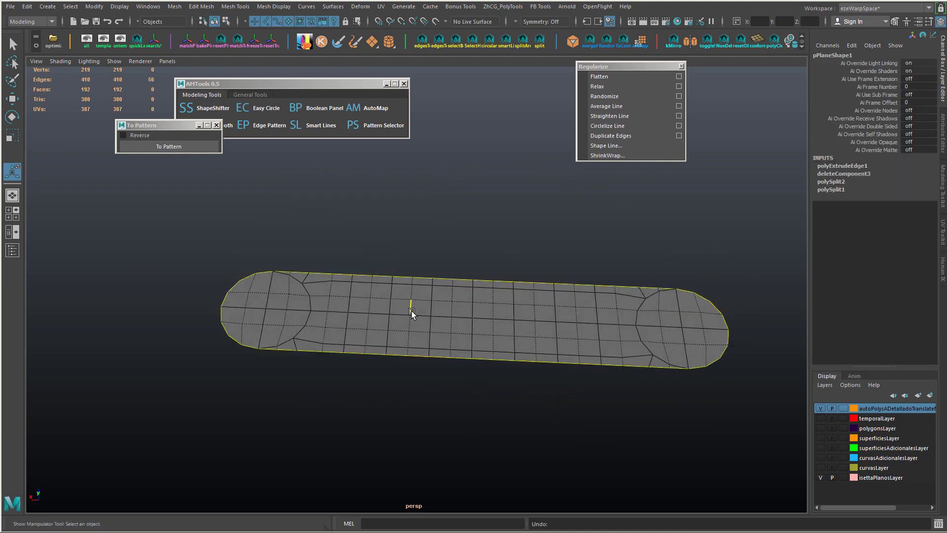
right_click_drag(412, 311, 411, 335)
scroll(294, 334, "up", 5)
left_click_drag(363, 312, 263, 358, "alt")
key("q")
middle_click_drag(437, 392, 383, 336, "alt")
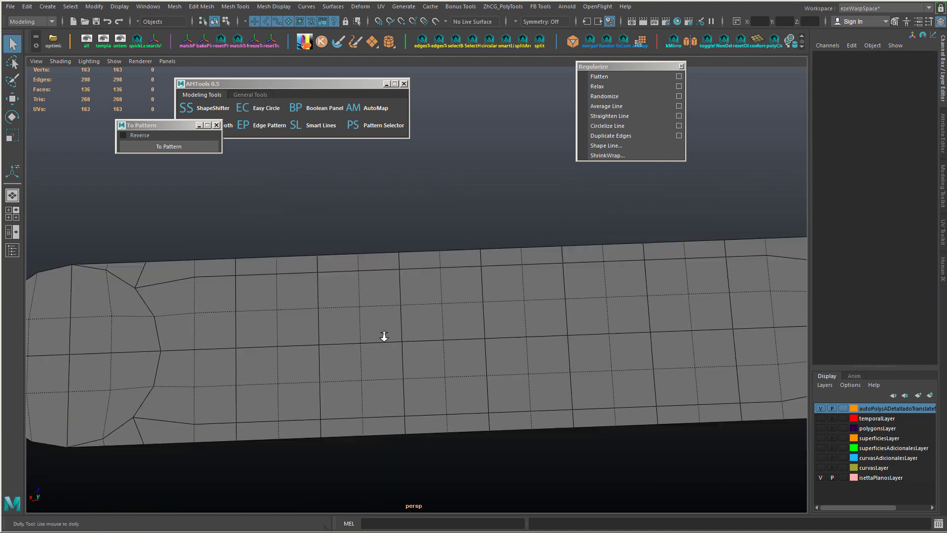
scroll(382, 336, "down", 5)
double_click(327, 290)
double_click(369, 291, "shift")
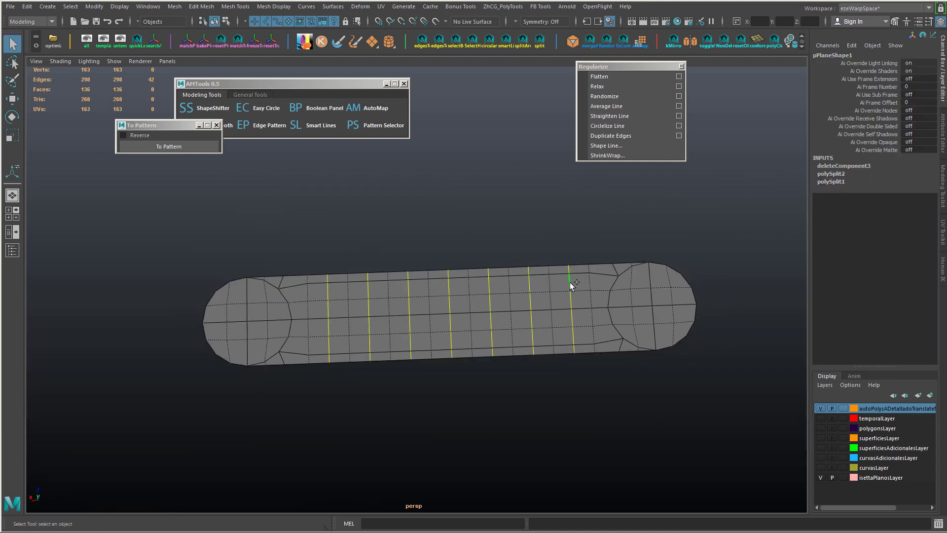
key("Delete")
- Try Edit Edge Flow on the crosswise edge loop next to each circle
middle_click_drag(257, 281, 378, 283, "alt")
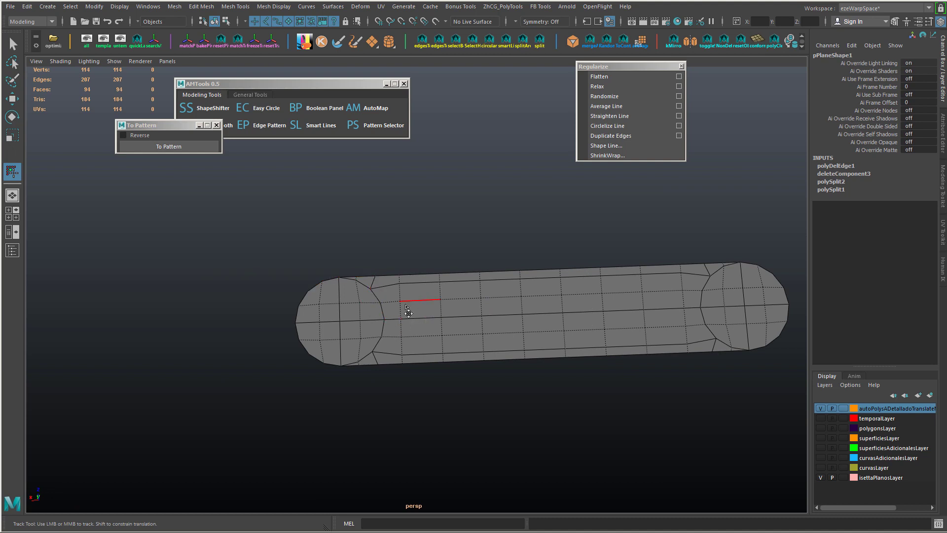
key("w")
scroll(383, 254, "up", 3)
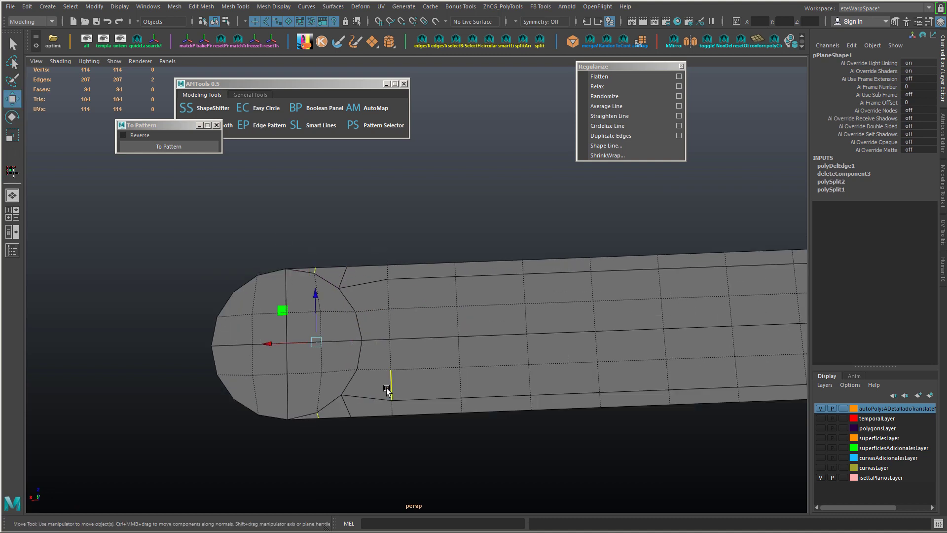
left_click(364, 242)
double_click(389, 291)
key("g")
middle_click_drag(533, 323, 378, 324, "alt")
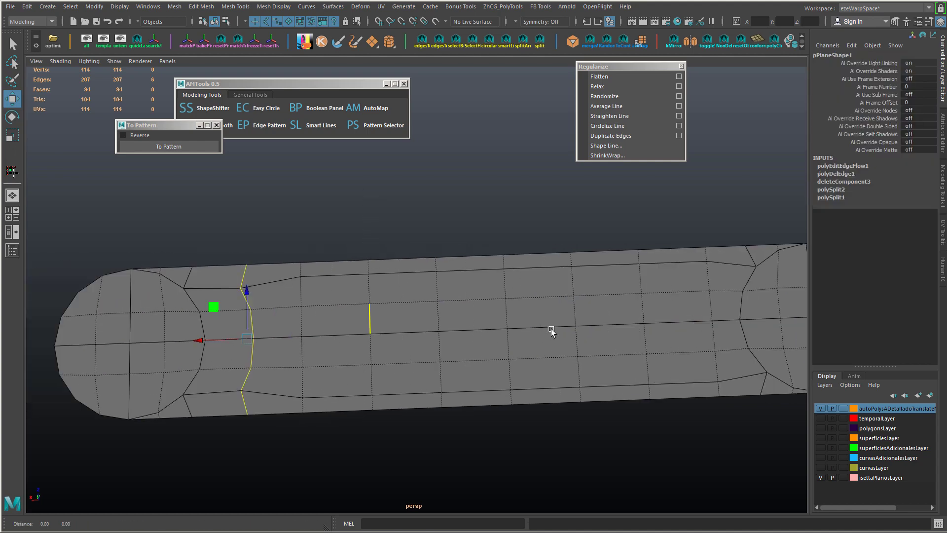
double_click(709, 302)
key("g")
- Try Edit Edge Flow on the remaining crosswise edge loops further along the slot's middle section
middle_click_drag(171, 365, 305, 342, "alt")
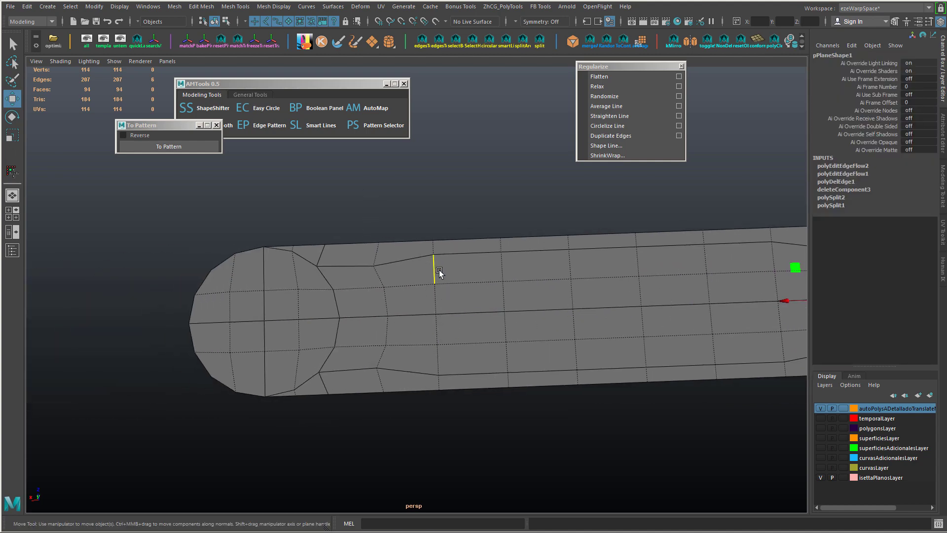
key("g")
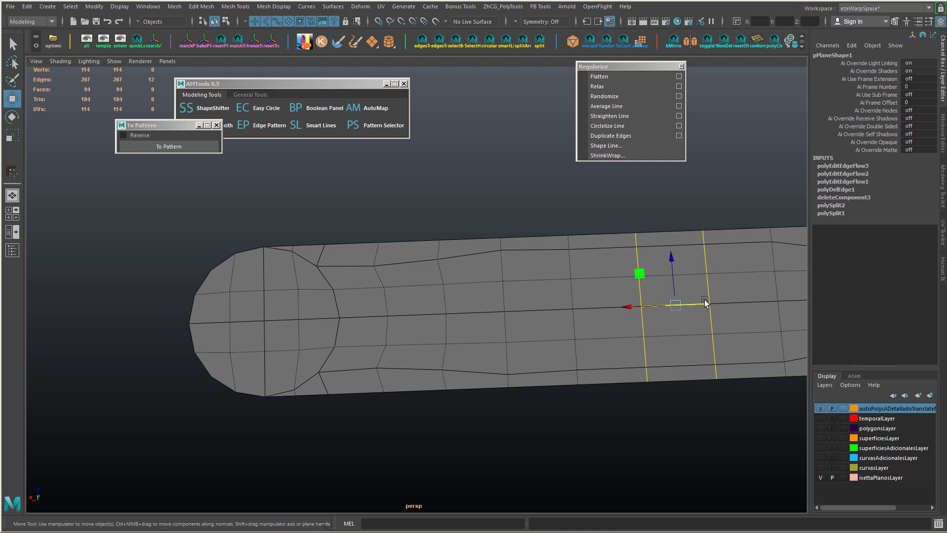
middle_click_drag(705, 301, 281, 361, "alt")
double_click(353, 327, "shift")
key("g")
right_click_drag(353, 327, 244, 382, "alt")
middle_click_drag(73, 320, 257, 387, "alt")
- Undo all the edge flow changes on the crosswise loops
key("ctrl+z")
key("ctrl+z")
key("ctrl+z")
key("ctrl+z")
key("ctrl+z")
key("ctrl+z")
key("ctrl+z")
key("ctrl+z")
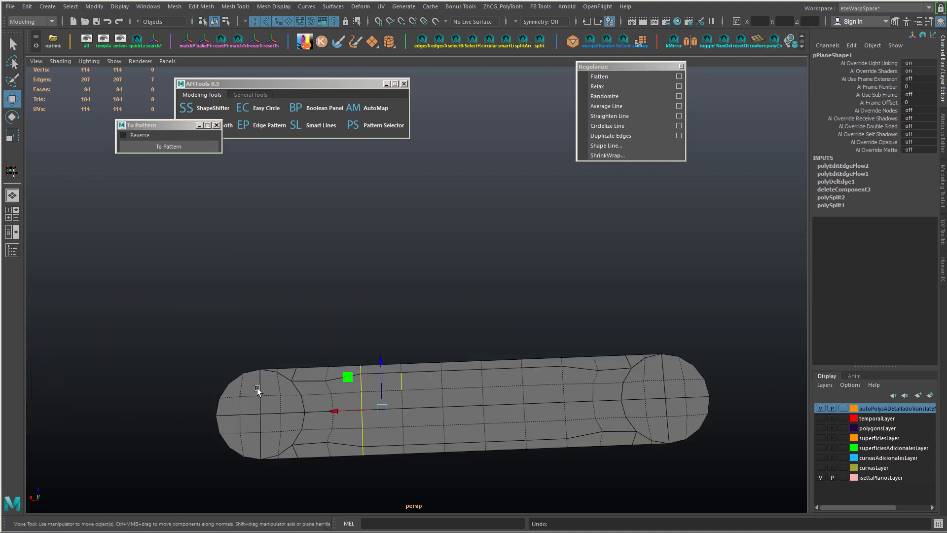
key("ctrl+z")
key("ctrl+z")
- Select the slot shape's outer border edges and extrude them outward by scaling to form a narrow surrounding ring of faces
scroll(249, 444, "up", 3)
middle_click_drag(241, 479, 238, 405, "alt")
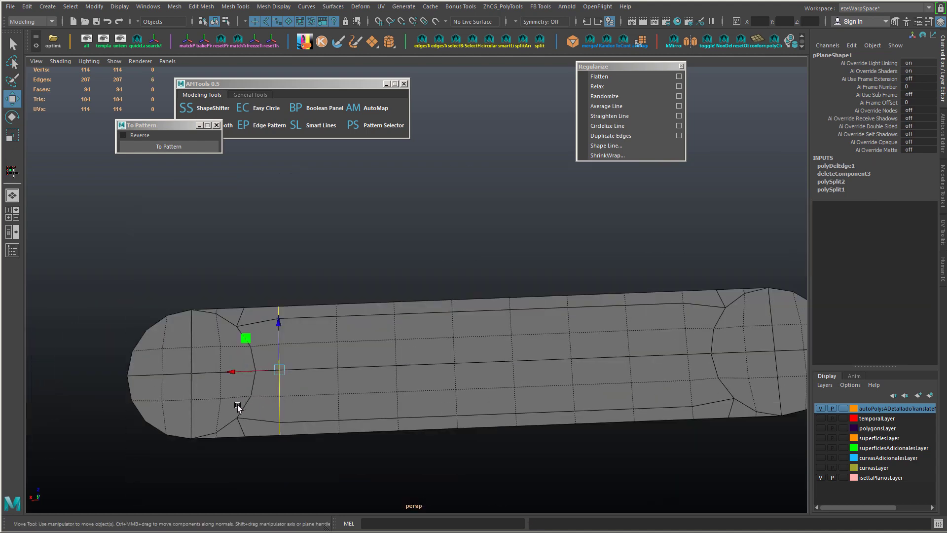
right_click_drag(229, 394, 239, 215)
left_click(366, 302)
right_click_drag(366, 302, 390, 286, "ctrl")
left_click_drag(86, 256, 809, 504)
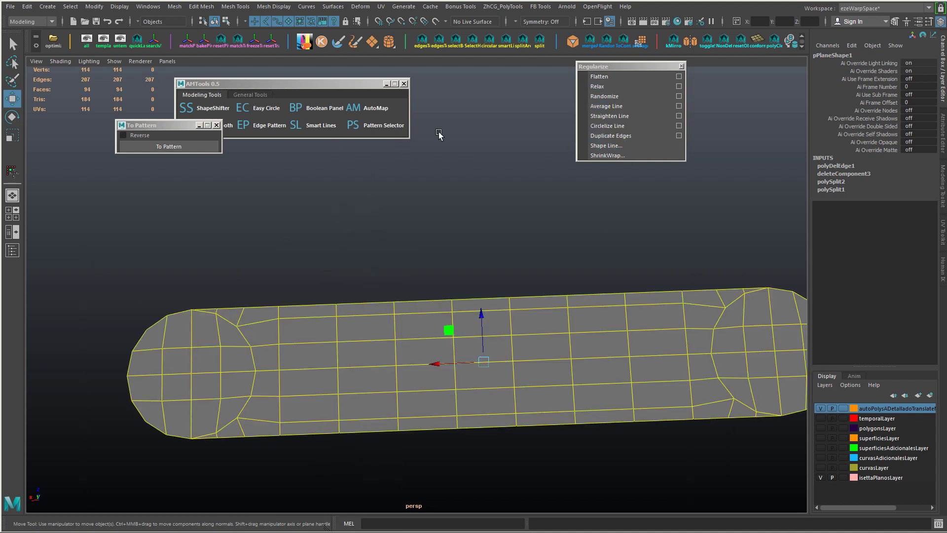
left_click(504, 7)
left_click(618, 84)
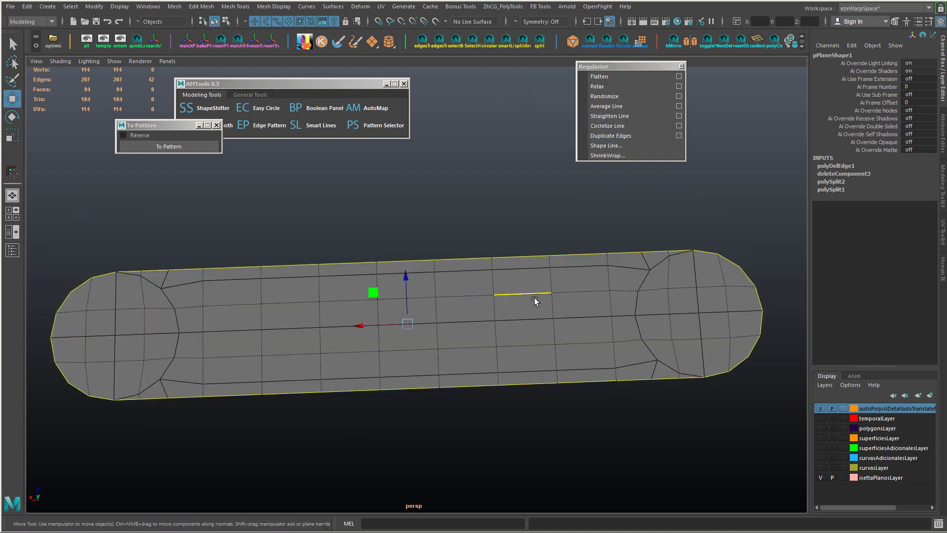
key("r")
middle_click_drag(300, 347, 309, 347)
left_click_drag(406, 279, 406, 273)
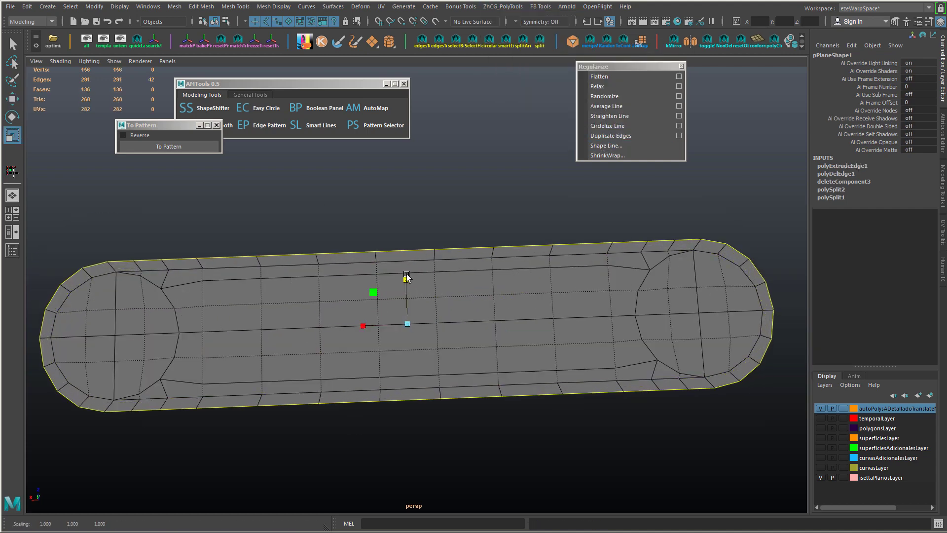
left_click_drag(363, 325, 366, 325)
left_click_drag(406, 279, 407, 280)
- Show the hidden car part again and move the slot-shaped plane in object mode across the centre of the circular recess
middle_click_drag(237, 332, 350, 274, "alt")
scroll(272, 348, "up", 1)
scroll(366, 349, "down", 5)
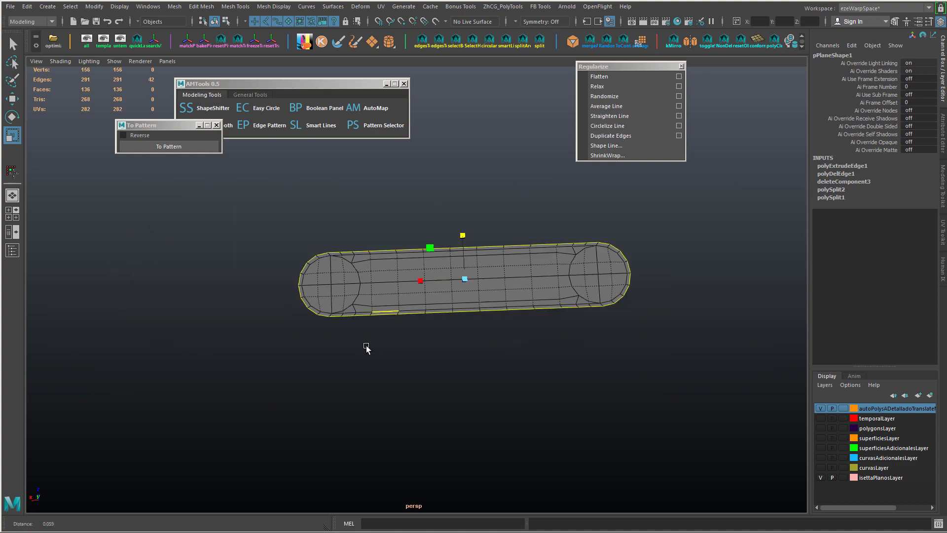
mouse_move(438, 326)
left_mouse_down("alt")
mouse_move(492, 321)
mouse_move(418, 311)
mouse_move(460, 310)
mouse_move(427, 329)
left_mouse_up("alt")
key("ctrl+shift+h")
key("w")
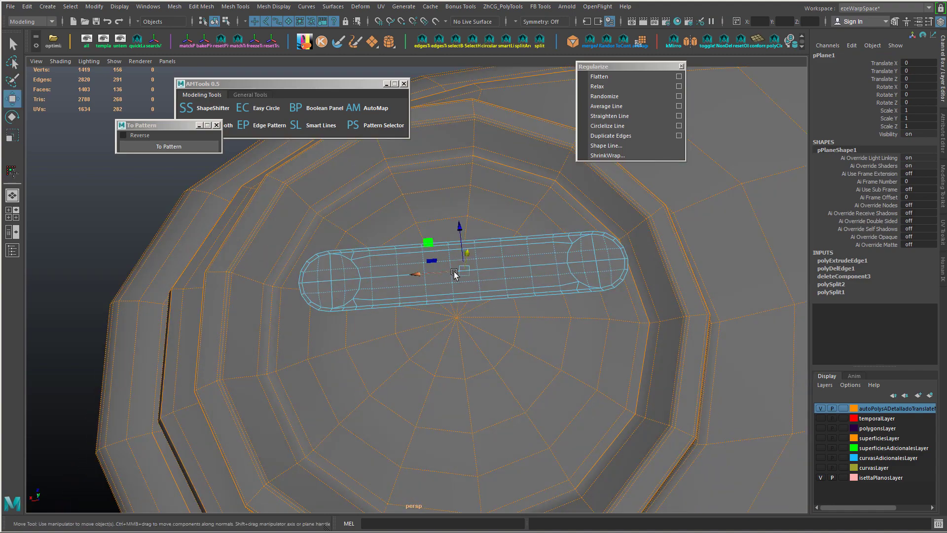
left_click_drag(454, 272, 458, 217, "alt")
left_click_drag(462, 215, 470, 348)
left_click_drag(471, 348, 461, 371, "alt")
- Try making the recessed car part a live surface for editing the slot's vertices, and turn the live surface off
left_click(560, 384)
key("ctrl+l")
left_click(354, 371)
scroll(352, 371, "up", 5)
middle_click_drag(351, 371, 398, 259, "alt")
right_click_drag(317, 379, 291, 381)
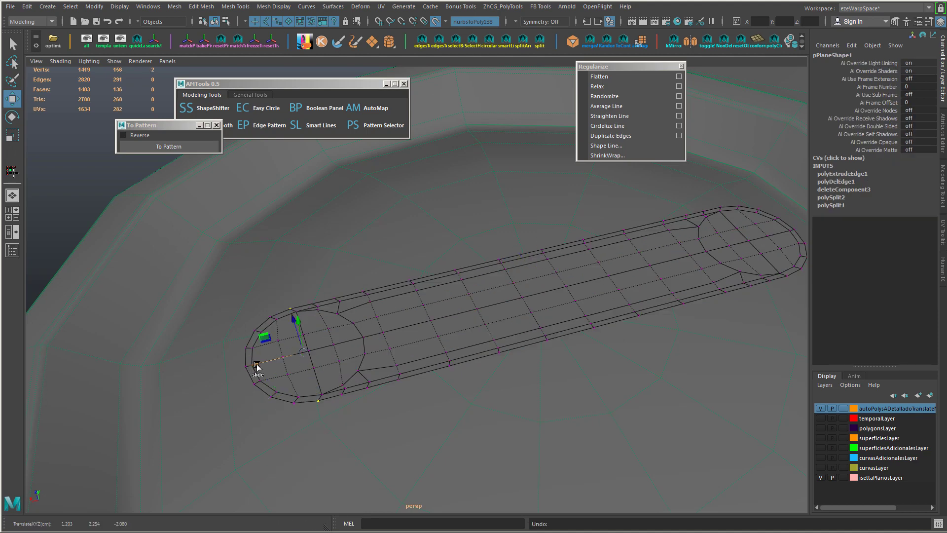
key("ctrl+l")
- Shift opposing pairs of border vertices near one rounded end lengthwise to even out the slot's edge spacing
left_click_drag(260, 365, 264, 366)
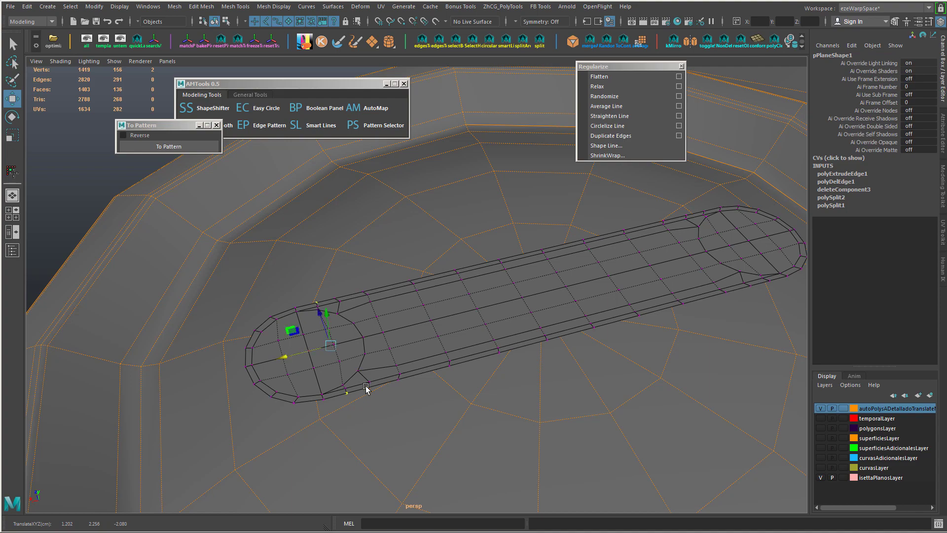
left_click(363, 291, "shift")
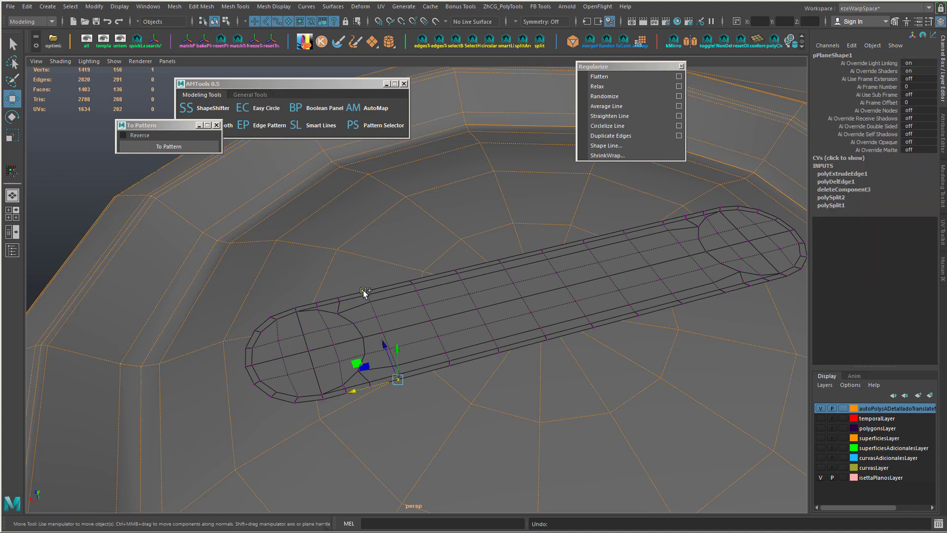
middle_click_drag(339, 328, 344, 328)
- Shift the slot's inner lengthwise vertex rows across its width to even out the spacing between them
left_click_drag(438, 381, 393, 328, "alt")
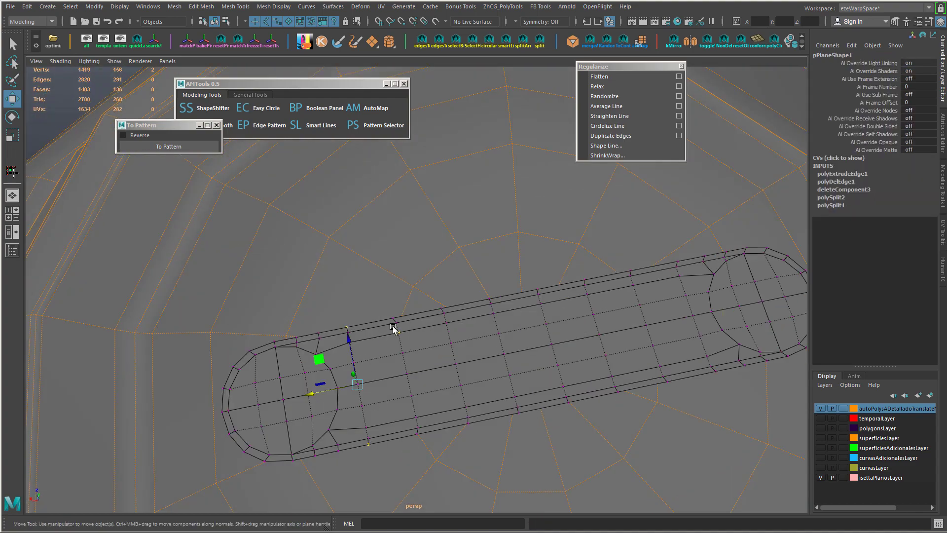
double_click(676, 277, "shift")
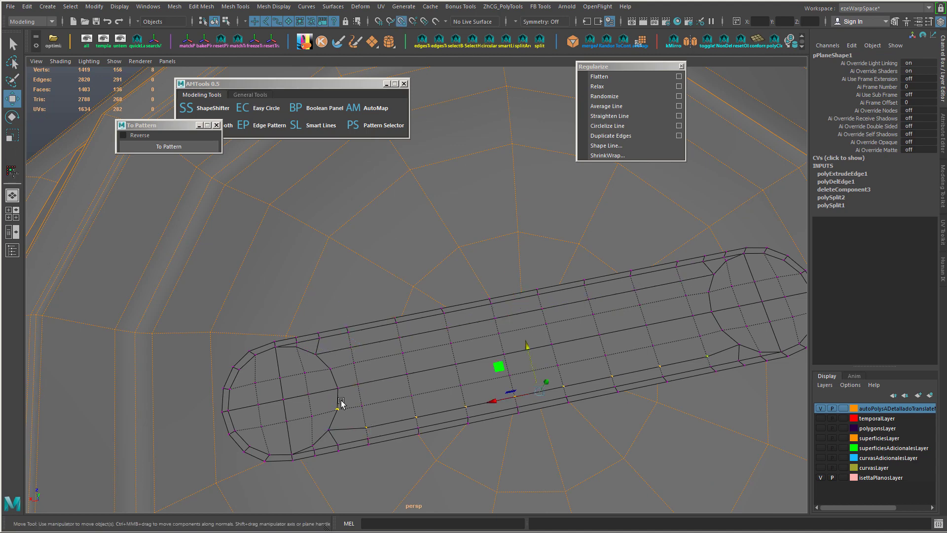
middle_click_drag(340, 402, 357, 417)
left_click(354, 362)
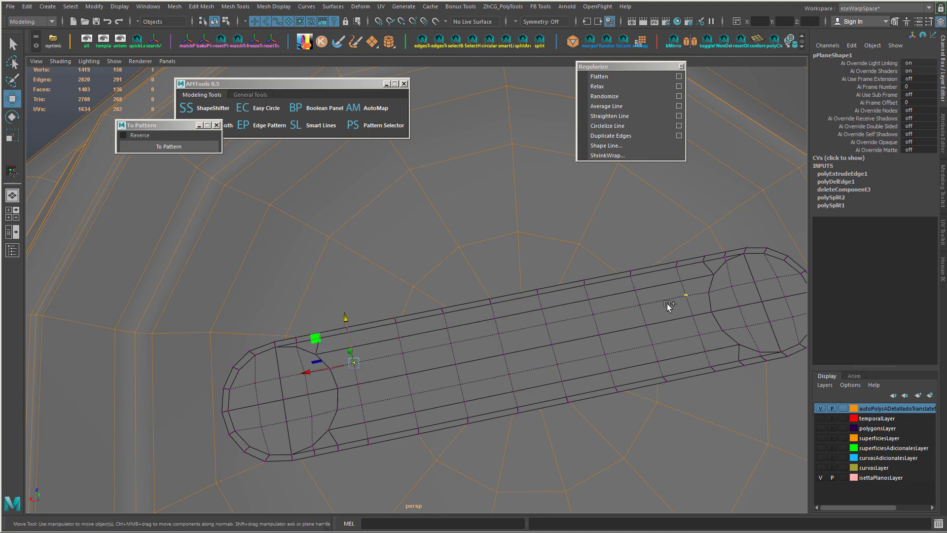
scroll(268, 368, "up", 3)
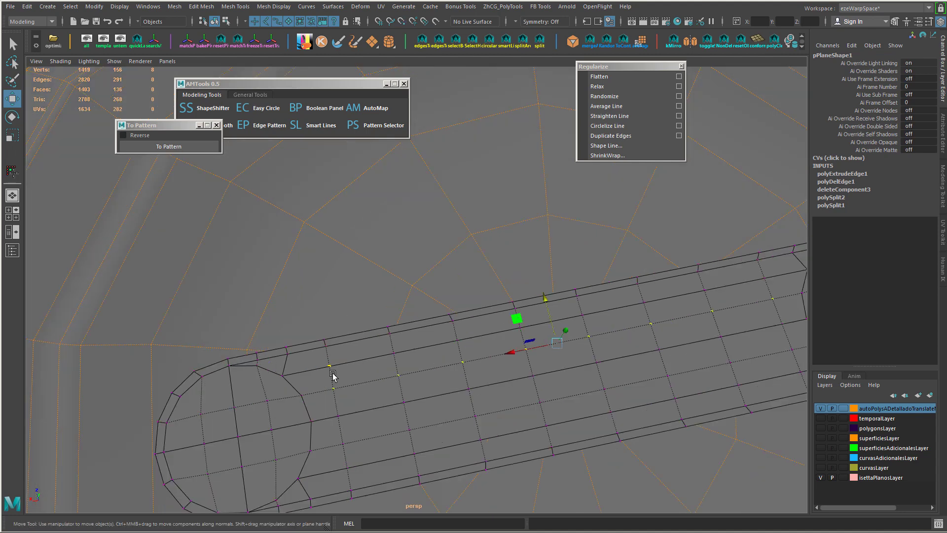
- Select the circular face group at one rounded end of the slot and extrude it inward into a narrow ring
middle_click_drag(279, 468, 321, 383, "alt")
right_click_drag(298, 334, 297, 361)
left_click_drag(272, 354, 292, 344)
key("shift+period")
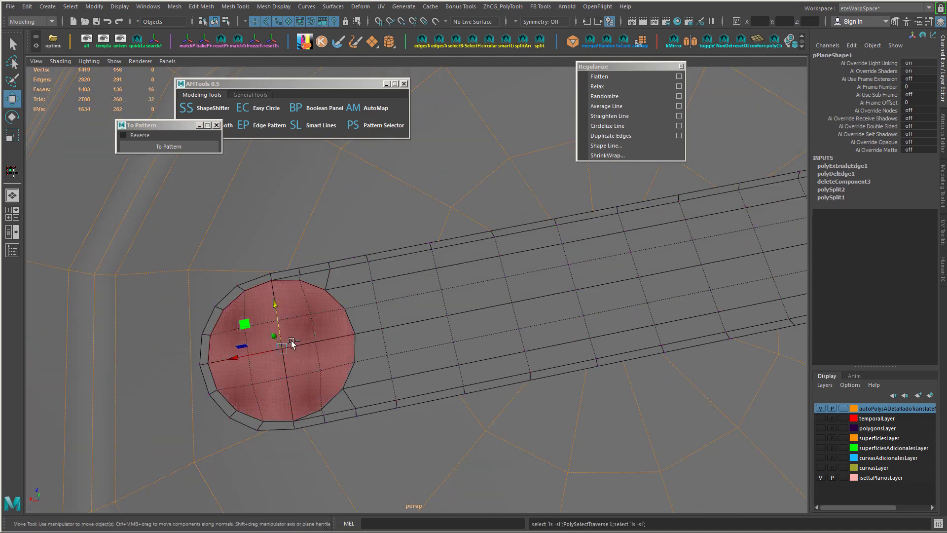
key("r")
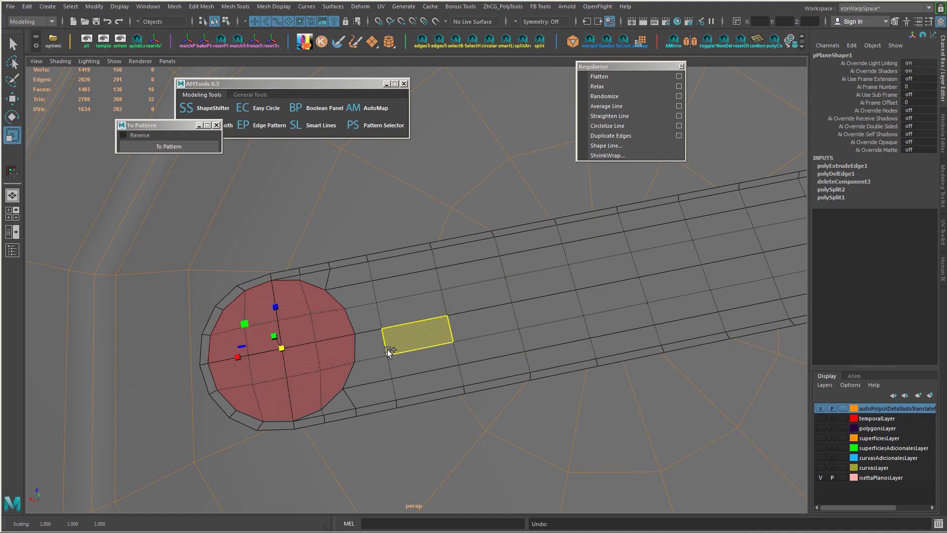
key("ctrl+e")
middle_click_drag(451, 358, 444, 359)
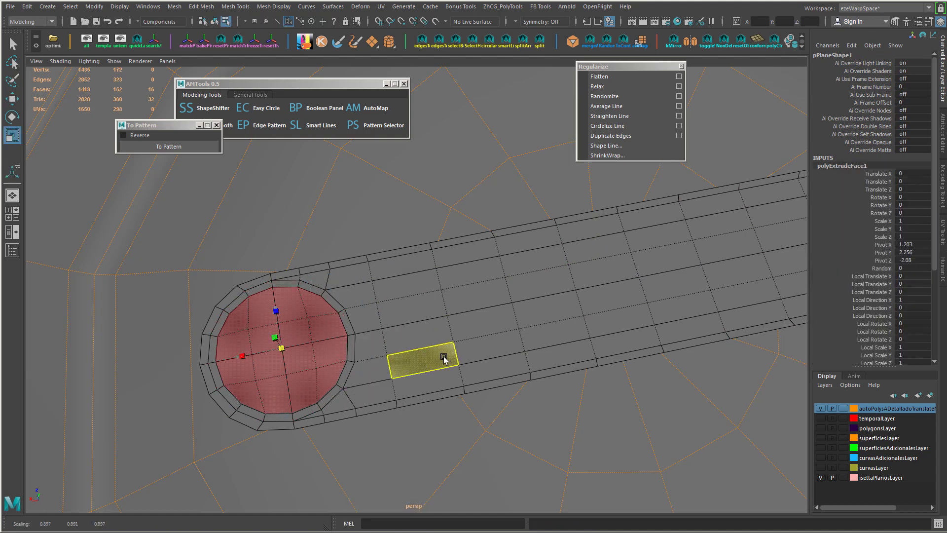
- Extrude the circular face group at the opposite rounded end inward to form a matching narrow ring
middle_click_drag(759, 296, 510, 351, "alt")
right_click_drag(296, 238, 253, 223)
left_click(275, 366)
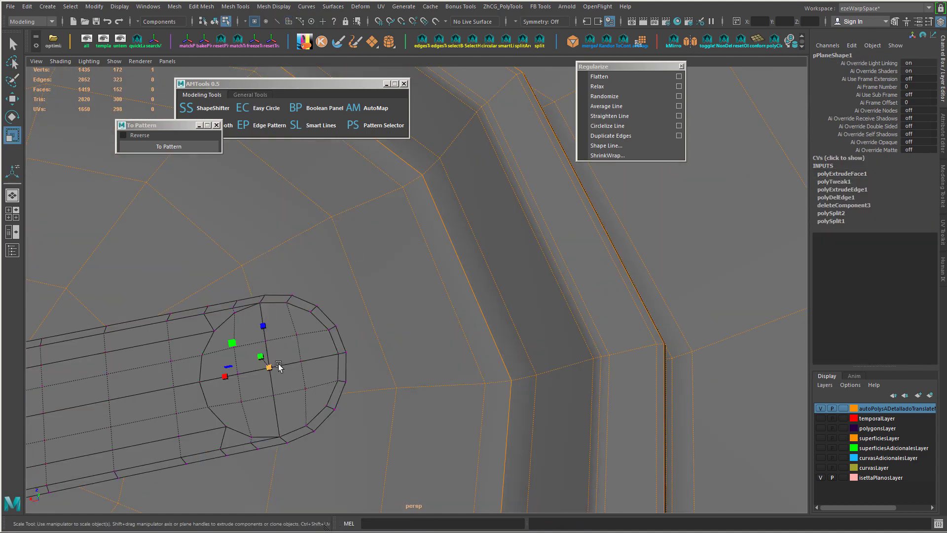
key("ctrl+F11")
key("shift+period")
right_click_drag(271, 365, 370, 381, "shift")
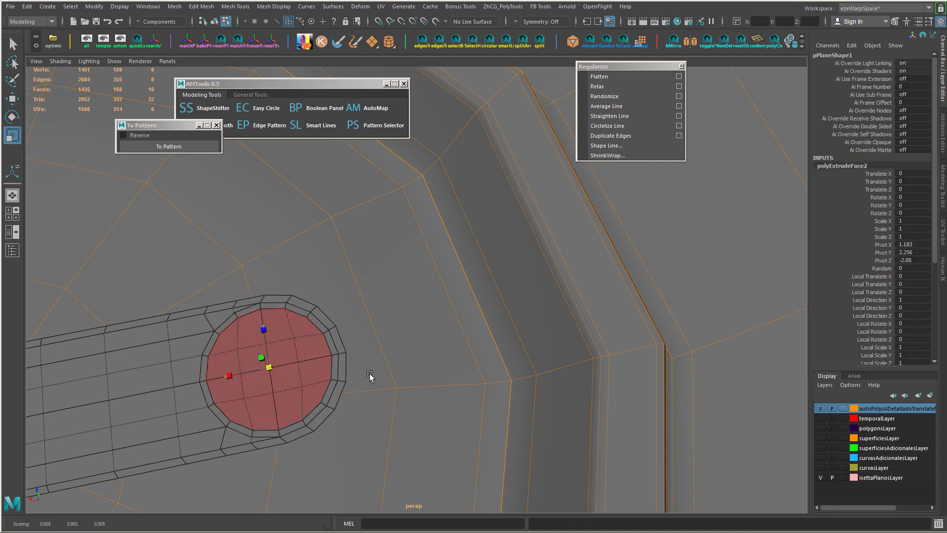
- Delete the narrow outer ring of faces running around the whole slot shape
left_click_drag(370, 381, 287, 383, "alt")
key("r")
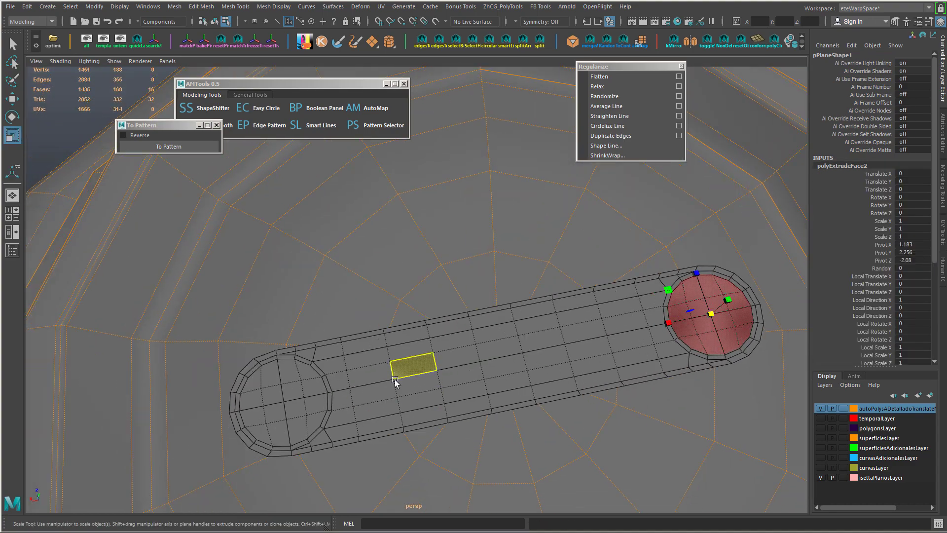
left_click(351, 442)
key("Delete")
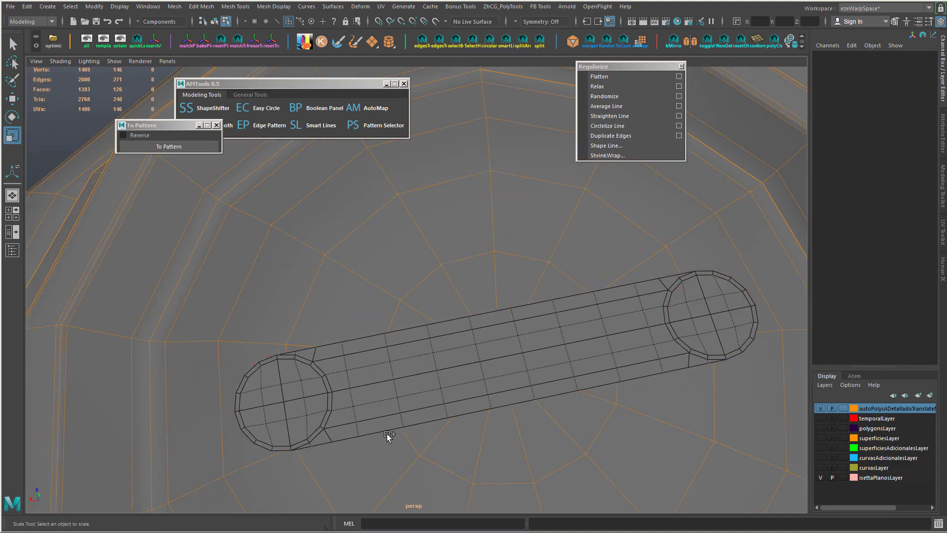
left_click_drag(361, 441, 347, 426, "alt")
- Smooth the interior vertices of the slot's end circles by applying Average Vertices repeatedly
key("F8")
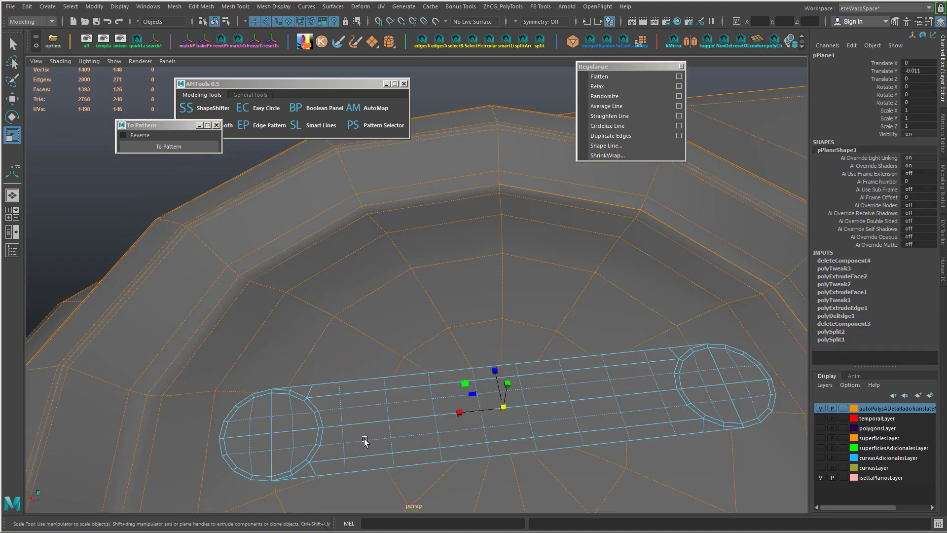
right_click_drag(267, 241, 222, 238)
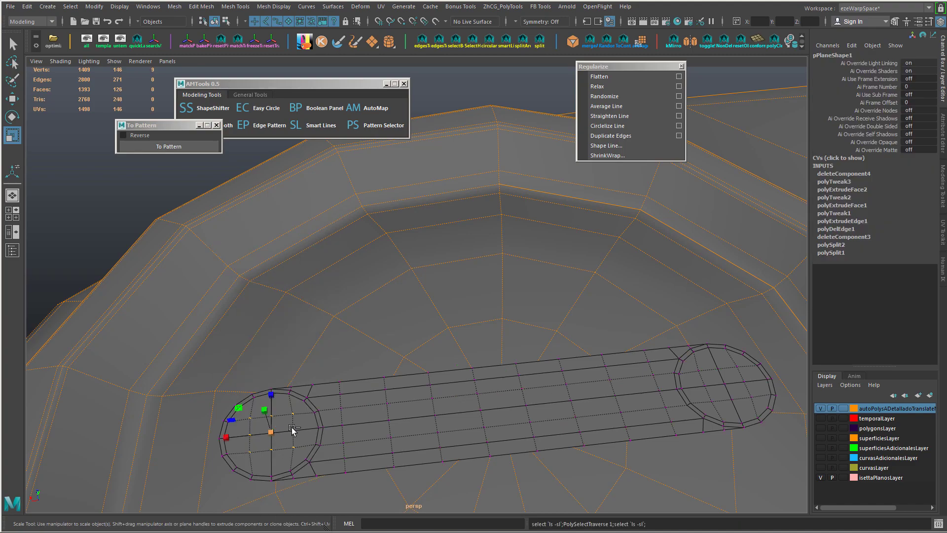
key("f")
left_click_drag(332, 412, 448, 418, "alt")
right_click_drag(460, 377, 488, 365, "shift")
key("g")
key("g")
key("g")
key("g")
key("g")
key("g")
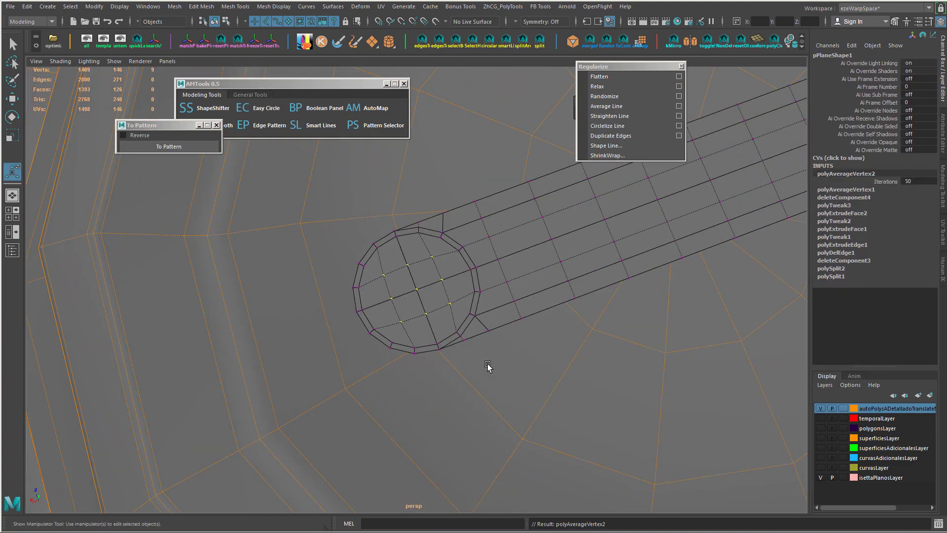
left_click_drag(488, 365, 397, 349, "alt")
key("g")
key("g")
key("g")
key("g")
key("g")
key("g")
key("g")
- Move opposing border vertices lengthwise where the rounded ends meet the straight section to align the junctions
left_click(394, 350)
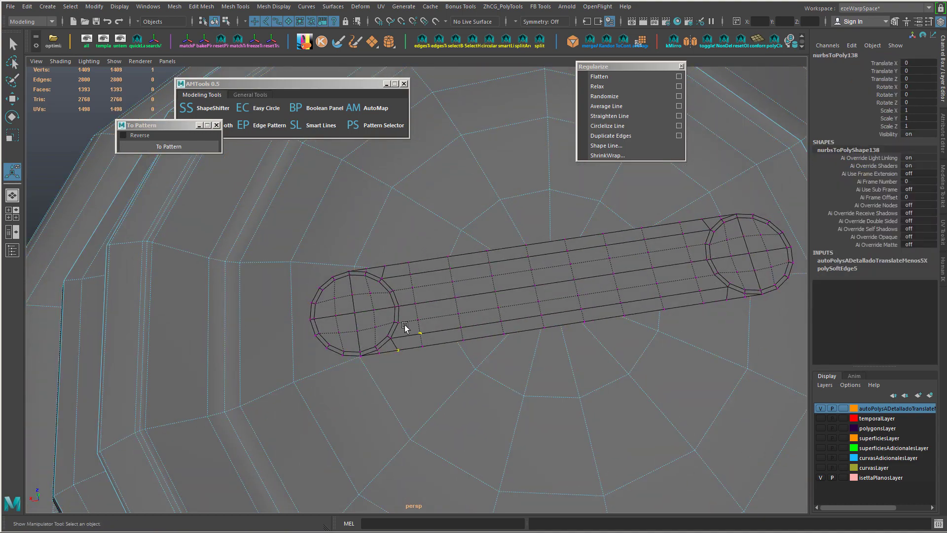
left_click(380, 266, "shift")
key("w")
scroll(371, 409, "up", 3)
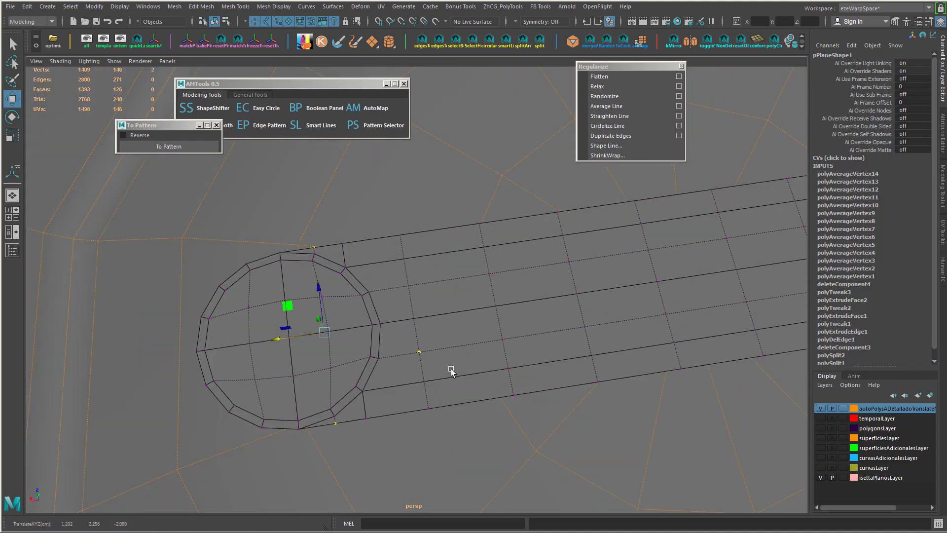
scroll(488, 387, "down", 3)
left_click_drag(469, 395, 525, 401, "alt")
middle_click_drag(524, 401, 278, 403, "alt")
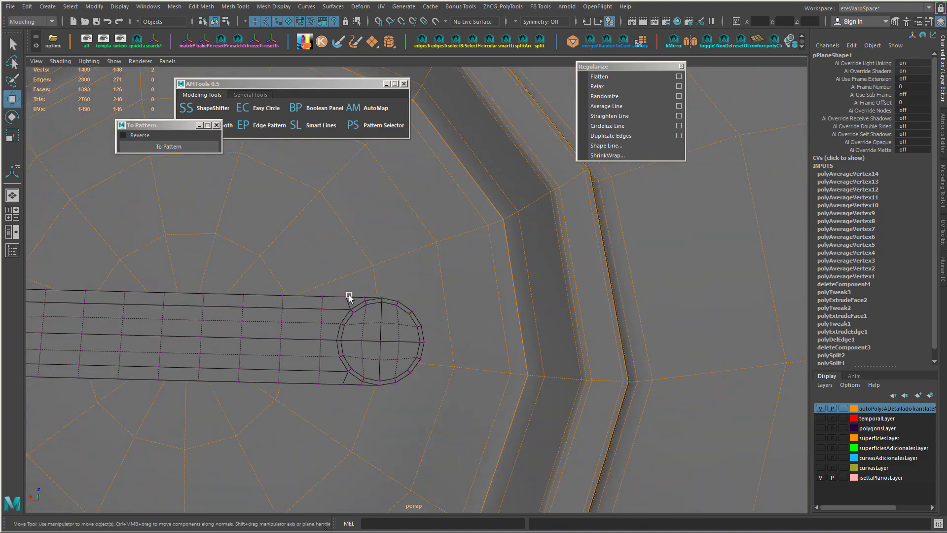
- Insert a crosswise edge loop at the slot's middle and delete alternate crosswise loops along the straight section
scroll(350, 377, "down", 3)
right_click_drag(390, 256, 387, 307)
left_click_drag(387, 307, 410, 331, "alt")
right_click_drag(418, 330, 422, 303)
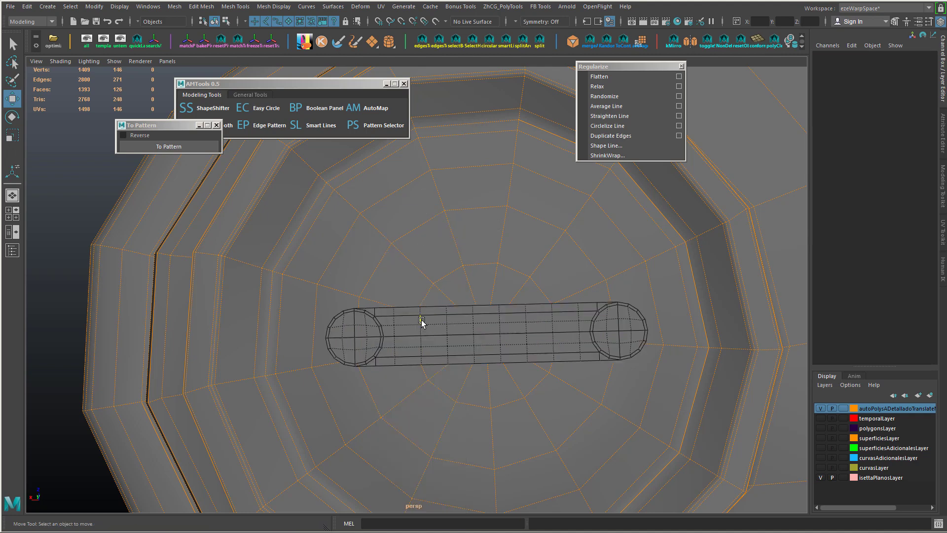
double_click(421, 320)
key("Delete")
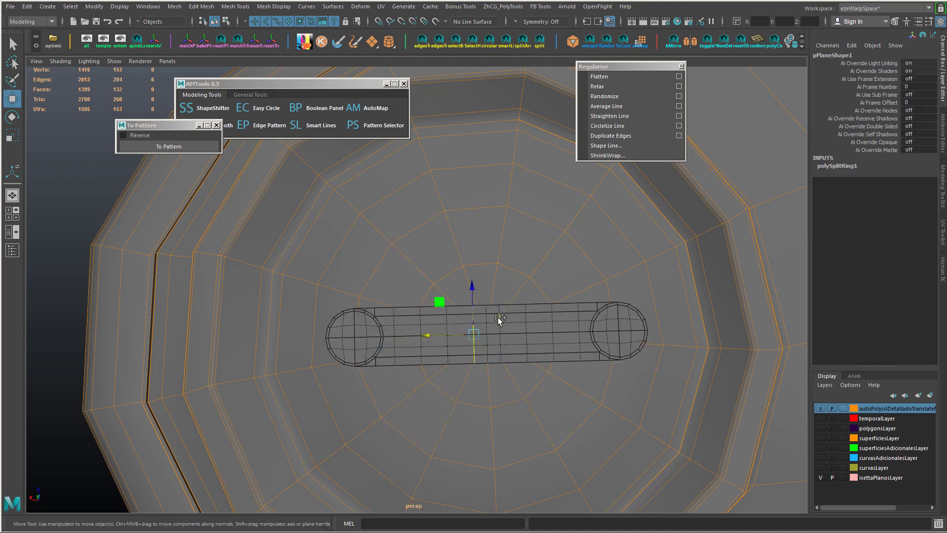
left_click(451, 316)
left_click(448, 319)
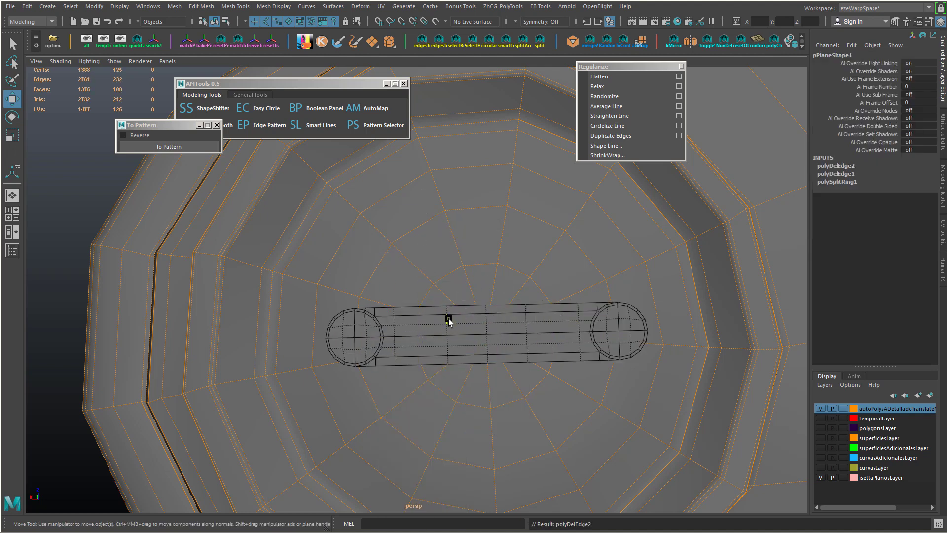
- Apply Edit Edge Flow to the two crosswise loops beside the slot's middle and return to object mode
left_click(525, 318, "shift")
key("g")
left_click_drag(525, 318, 495, 311, "alt")
right_click_drag(555, 291, 579, 286)
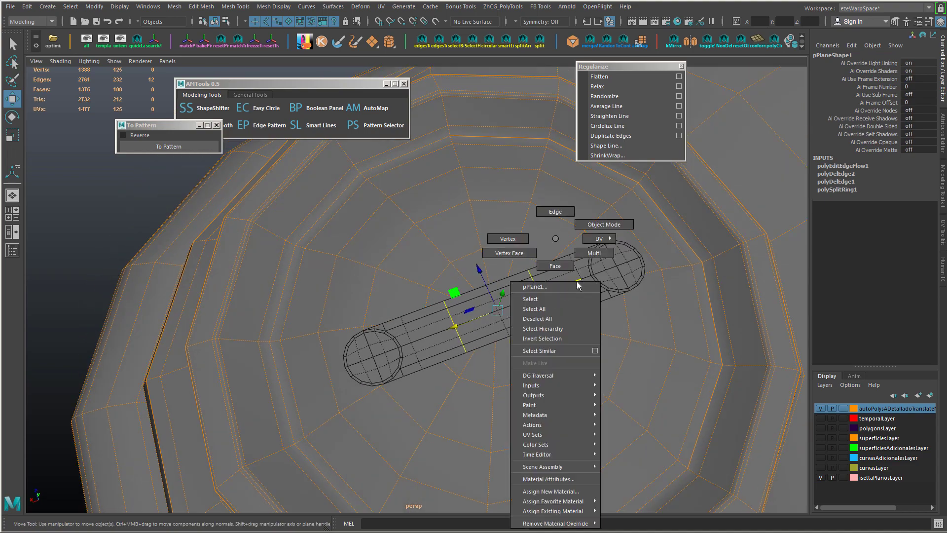
right_click_drag(607, 225, 607, 226)
- Make the recessed car part a live surface and select the slot plane
left_click_drag(531, 309, 526, 291, "alt")
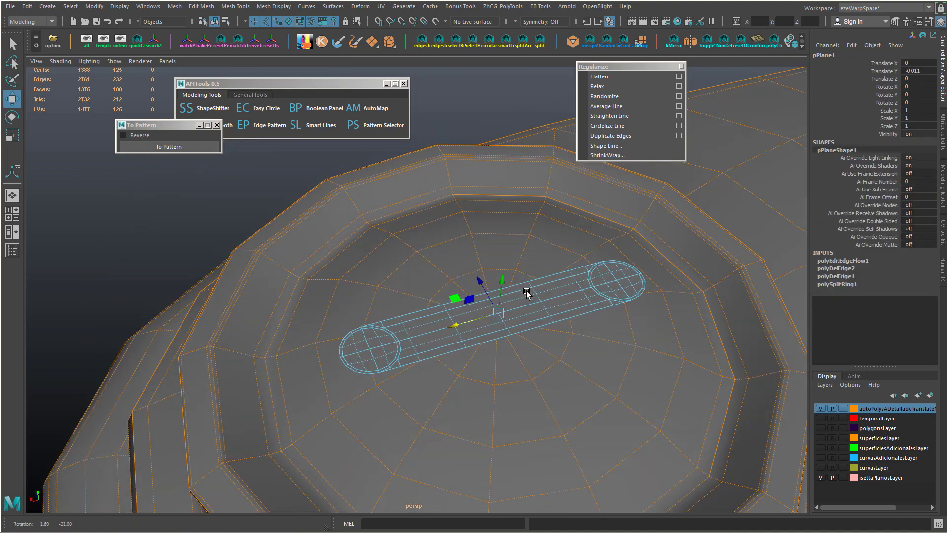
left_click(530, 393)
key("ctrl+l")
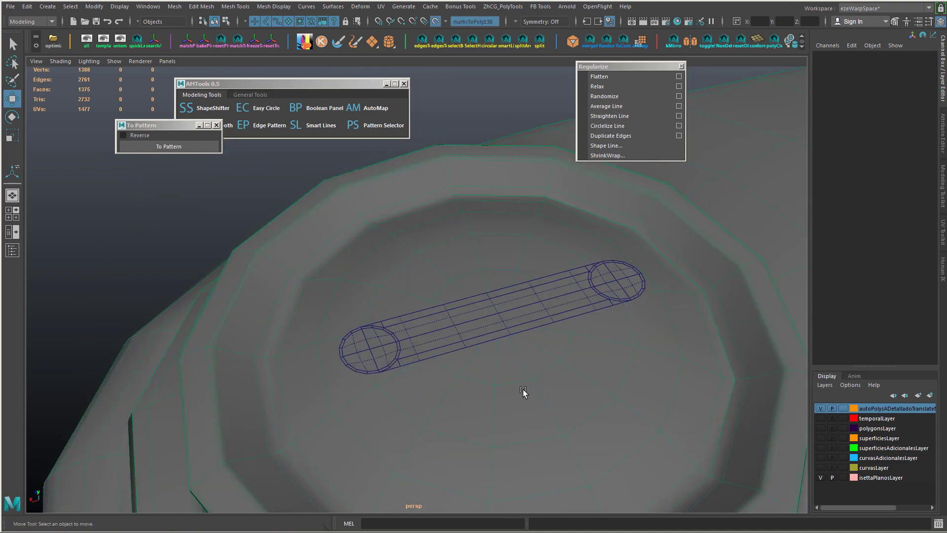
left_click(524, 327)
- Rotate the slot plane to -4.562 on Z to match the recess's tilt and keep it centred on the recess
left_click_drag(524, 349, 407, 275, "alt")
key("e")
left_click_drag(411, 278, 454, 333, "alt")
key("w")
left_click(405, 309)
left_click_drag(428, 250, 427, 248)
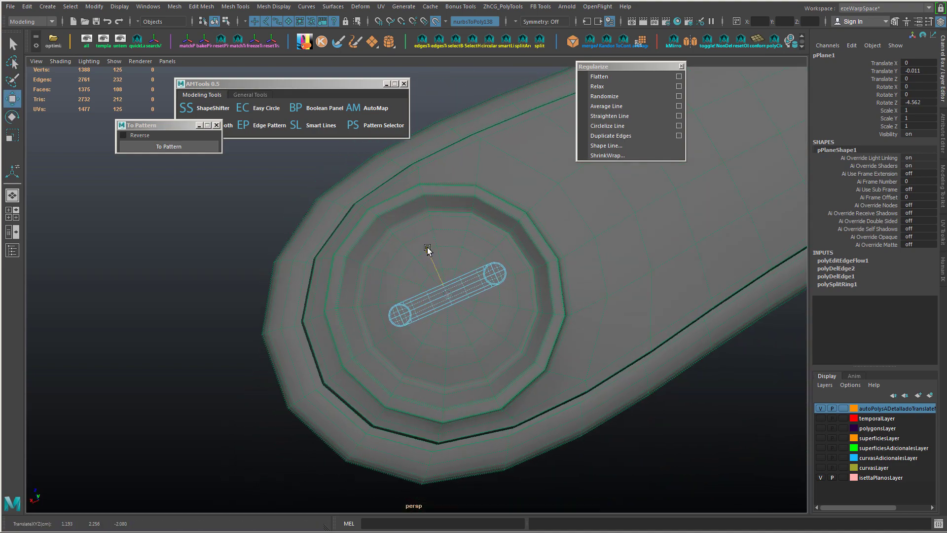
left_click_drag(452, 306, 480, 271, "alt")
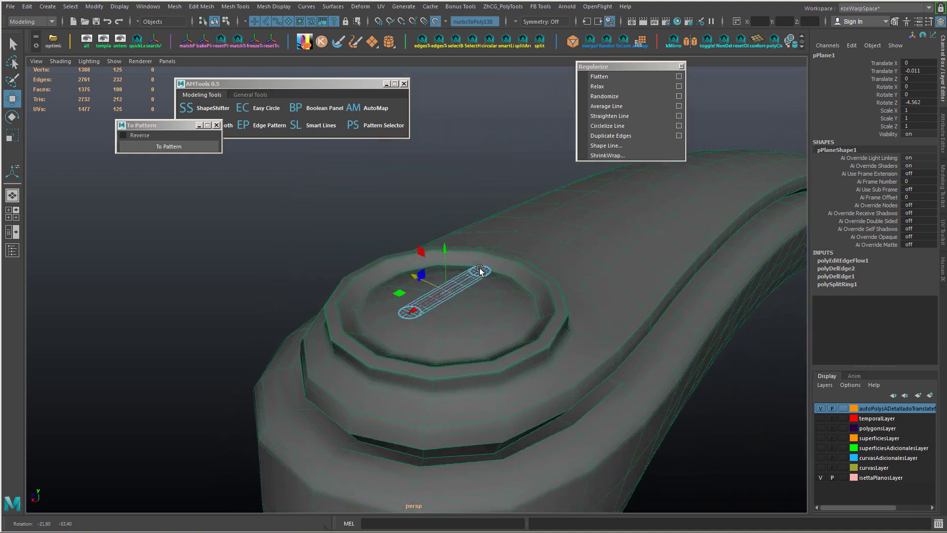
- Try enlarging the slot plane to a scale of 1.128 and moving it, and undo the changes
left_click_drag(474, 334, 460, 358)
left_click_drag(459, 356, 474, 290, "alt")
key("r")
key("w")
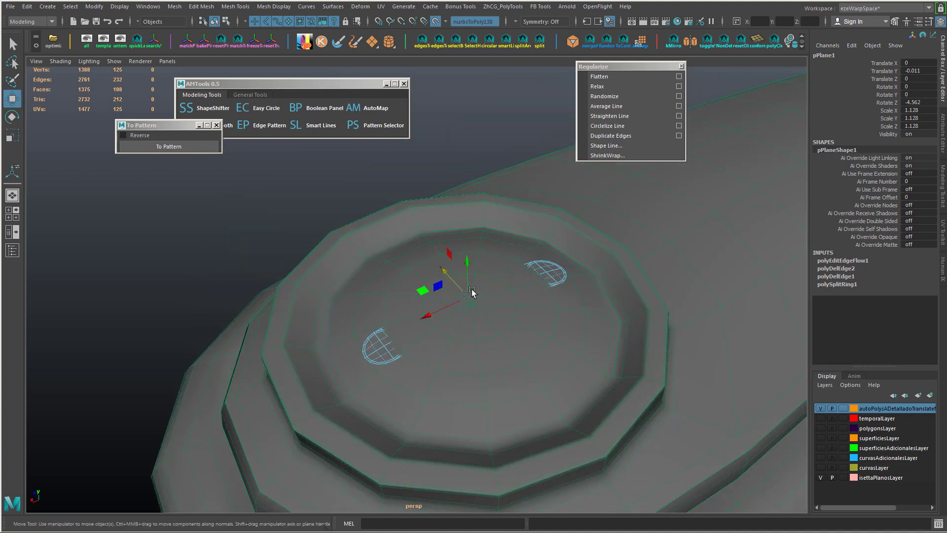
left_click_drag(467, 246, 471, 297)
key("ctrl+z")
key("ctrl+z")
- Adjust the slot plane against the recess surface and turn off the live surface on the car part
right_click_drag(486, 329, 464, 374, "shift")
left_click_drag(414, 306, 472, 253, "alt")
left_click_drag(469, 290, 477, 324, "alt")
right_click_drag(476, 324, 473, 376, "shift")
left_click_drag(473, 377, 471, 315, "alt")
left_click(478, 389)
key("ctrl+l")
- Select the radial edges at the recess's centre, convert them to faces and delete the triangle fan
left_click(400, 336)
left_click_drag(401, 335, 420, 405, "alt")
left_click_drag(575, 298, 545, 312, "alt")
scroll(478, 300, "up", 3)
right_click_drag(483, 239, 486, 214)
left_click(484, 279)
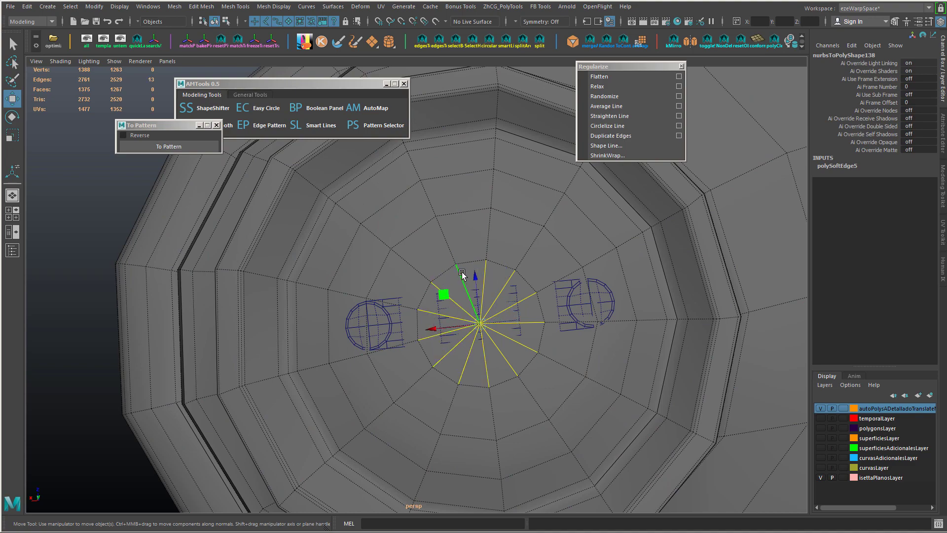
right_click_drag(461, 288, 461, 319, "ctrl")
key("Delete")
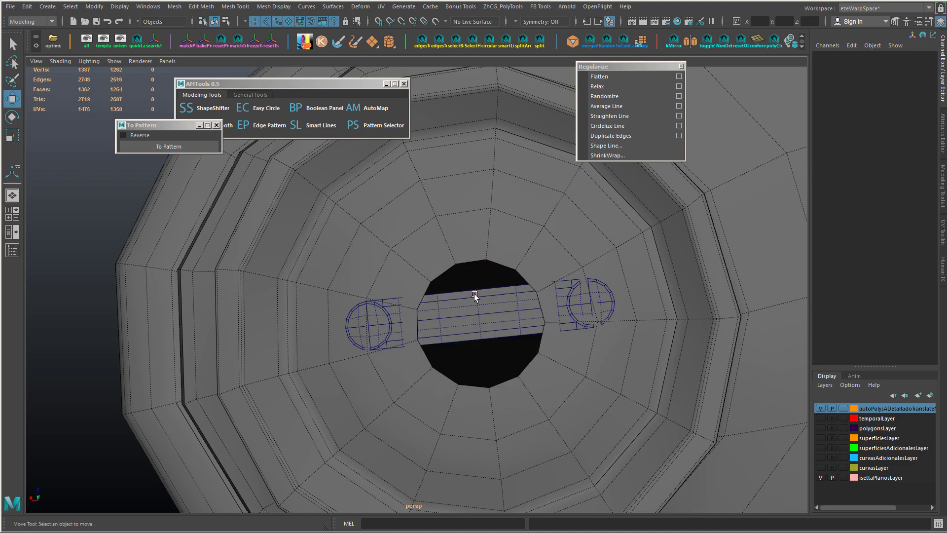
- Return to object mode and reposition the slot plane over the hole at the recess's centre
left_click_drag(474, 294, 494, 316, "alt")
left_click(487, 229)
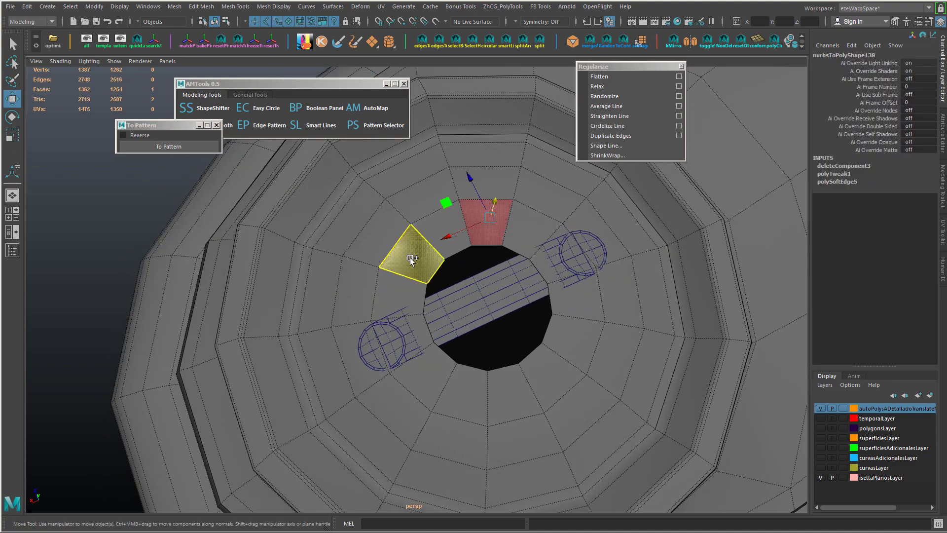
left_click_drag(462, 394, 490, 247, "alt")
right_click_drag(489, 238, 511, 287)
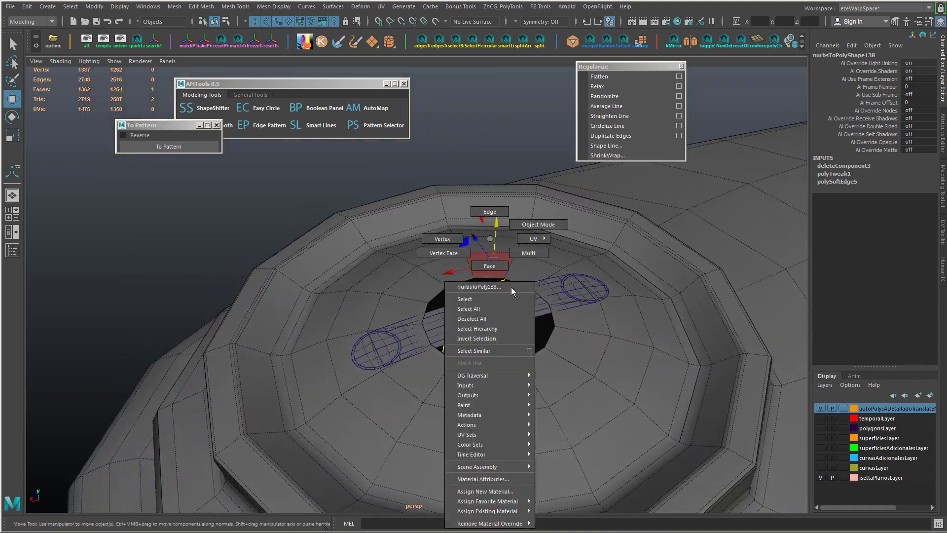
left_click(502, 314)
left_click_drag(502, 314, 457, 296, "alt")
scroll(438, 299, "up", 5)
middle_click_drag(457, 296, 461, 321)
left_click_drag(461, 321, 395, 345, "alt")
right_click_drag(395, 346, 416, 347, "alt")
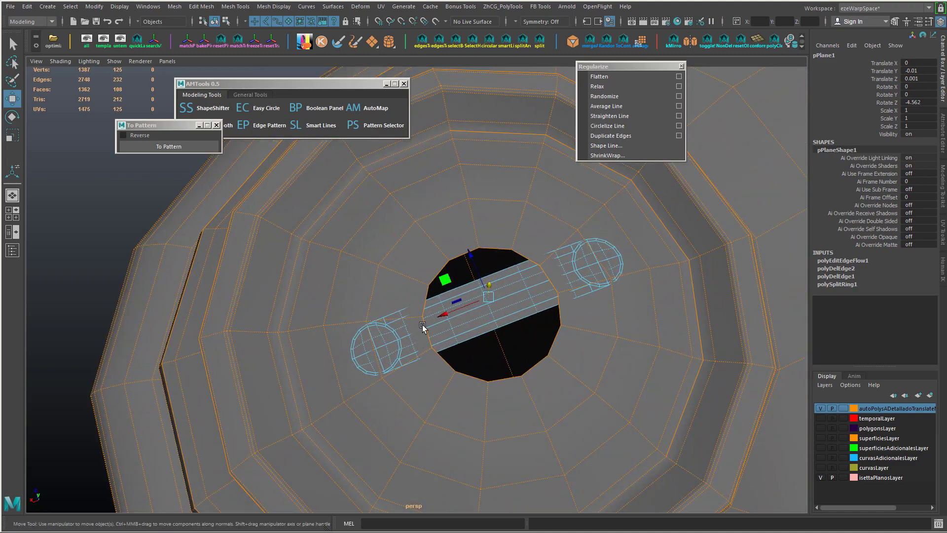
- Select the border edges of the recess's centre hole and convert them to the surrounding ring of faces
left_click_drag(493, 308, 493, 247, "alt")
right_click_drag(494, 238, 428, 225)
left_click(469, 225)
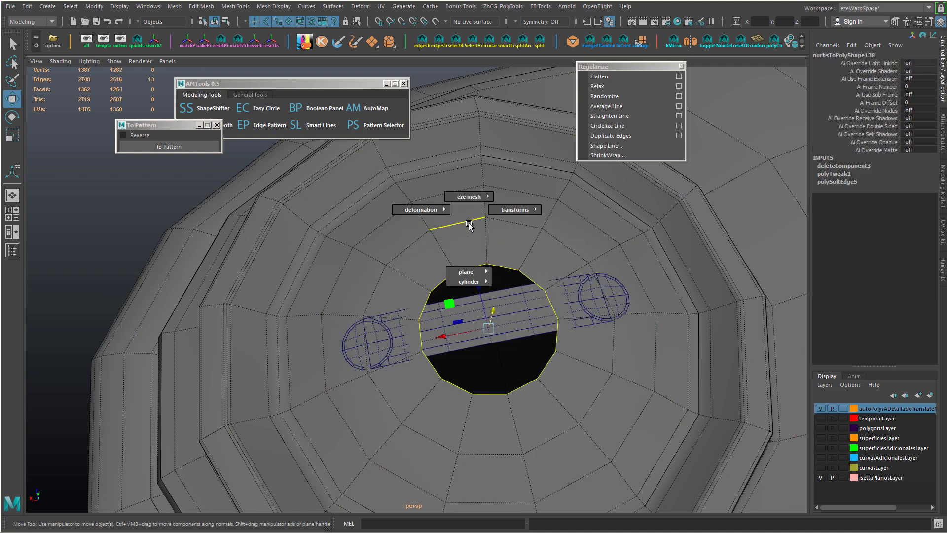
left_click_drag(469, 221, 469, 188)
left_click_drag(467, 269, 485, 189)
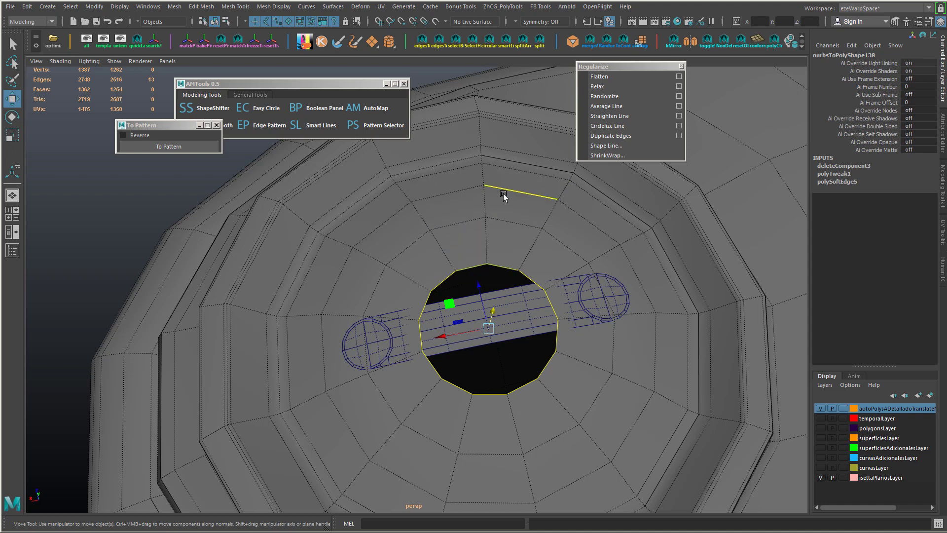
key("ctrl+F11")
left_click_drag(477, 231, 513, 194)
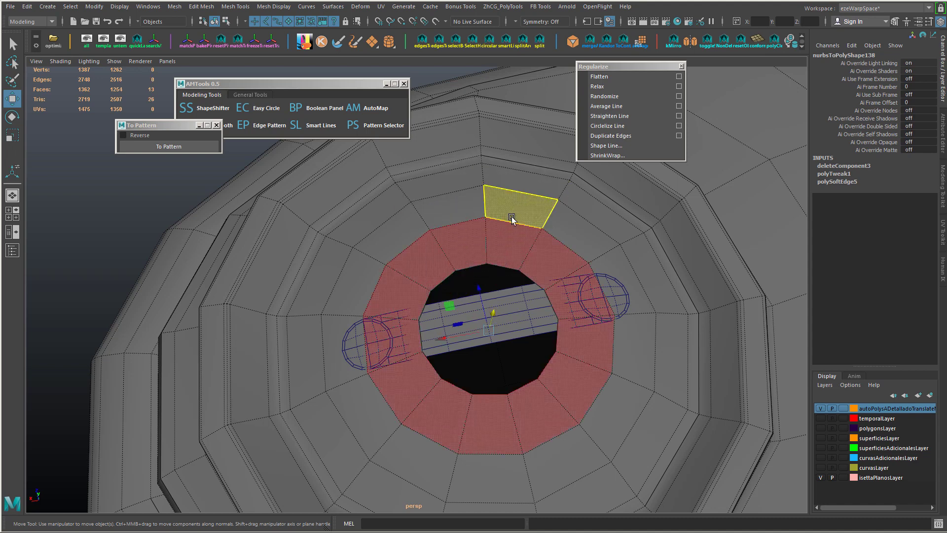
left_click_drag(507, 231, 465, 211)
left_click_drag(444, 257, 437, 250, "alt")
key("ctrl+z")
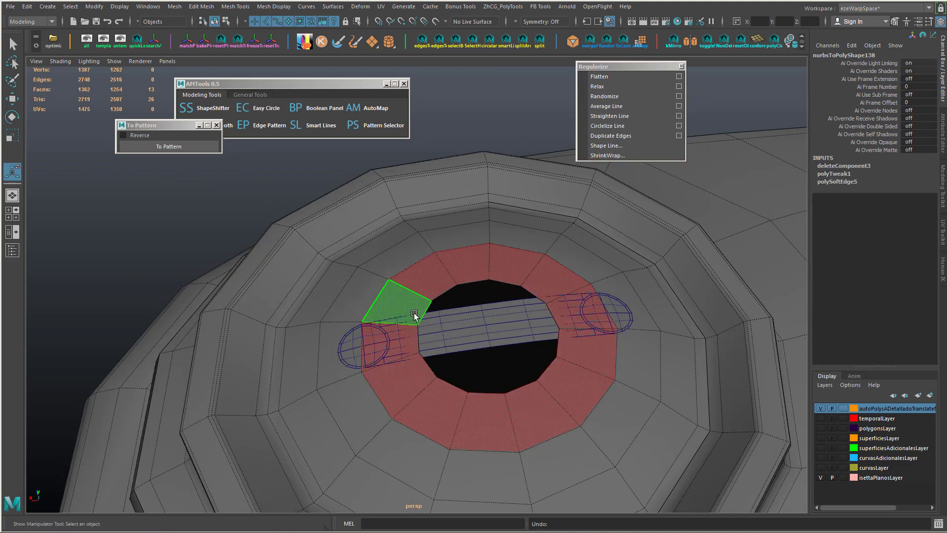
- Fill the recess's centre hole with a single face, return to object mode and save the scene
right_click_drag(414, 313, 435, 418)
double_click(448, 290)
key("w")
left_click_drag(434, 390, 473, 238, "alt")
right_click_drag(474, 238, 521, 223)
left_click(520, 200)
scroll(513, 253, "down", 5)
key("ctrl+s")
key("alt+Tab")
key("alt+Tab")
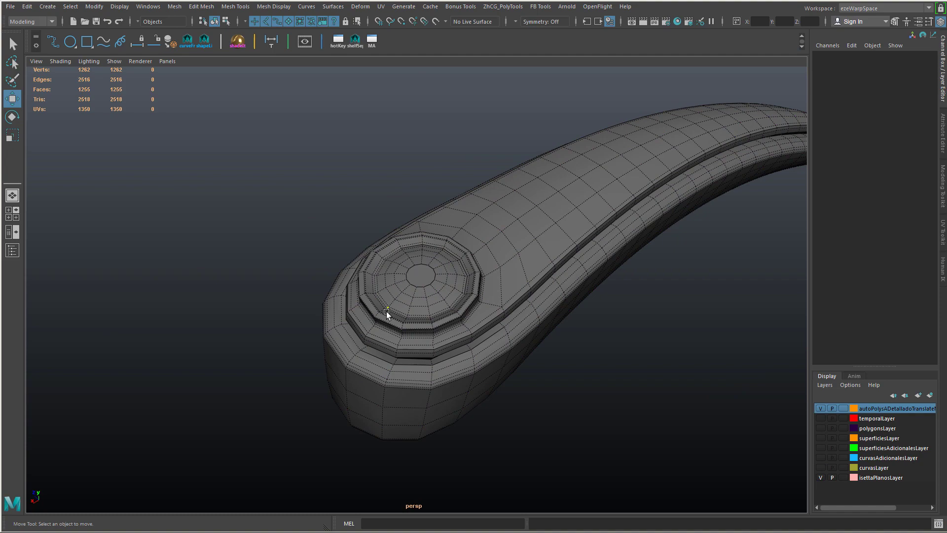
- Separate all faces of the raised disc from the car part into their own object and lift it above the body
double_click(387, 313)
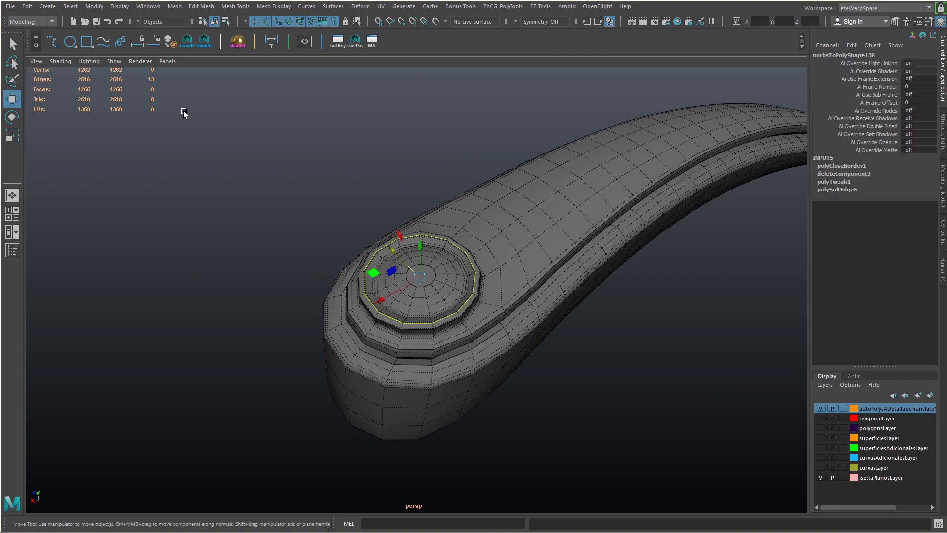
left_click_drag(183, 112, 444, 363, "alt")
left_click(436, 339, "shift")
double_click(508, 356)
left_click_drag(509, 356, 387, 239, "alt")
right_click_drag(387, 239, 387, 269)
left_click(384, 304)
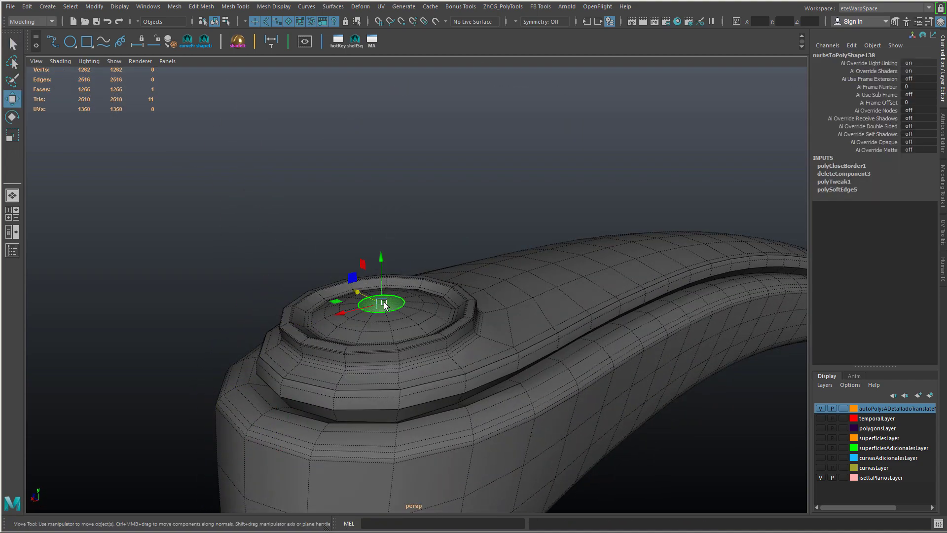
left_click_drag(391, 312, 371, 302, "alt")
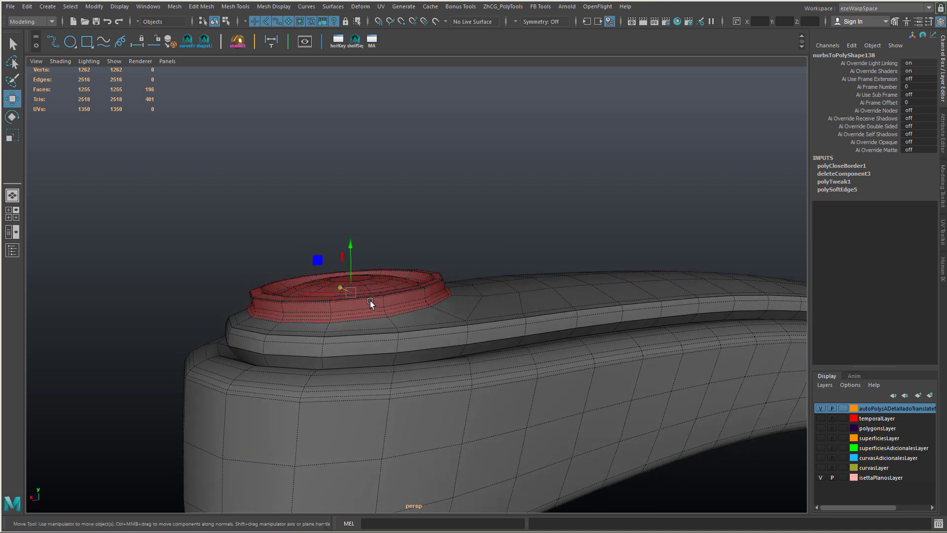
right_click_drag(371, 348, 370, 359)
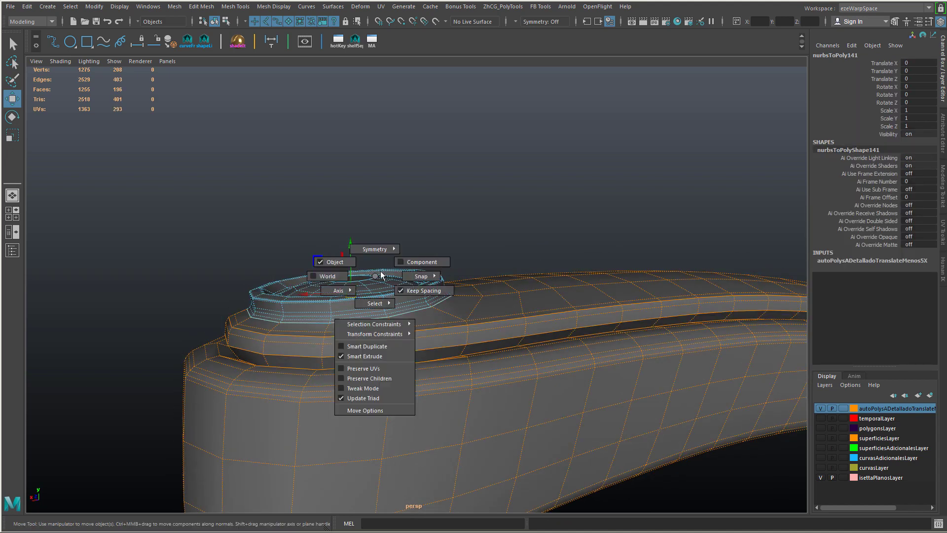
left_click_drag(344, 200, 344, 194)
- Delete the body's construction history and hide the detached disc
left_click_drag(389, 253, 410, 254, "alt")
key("F8")
left_click(514, 334)
left_click_drag(513, 336, 541, 338, "alt")
key("alt+shift+d")
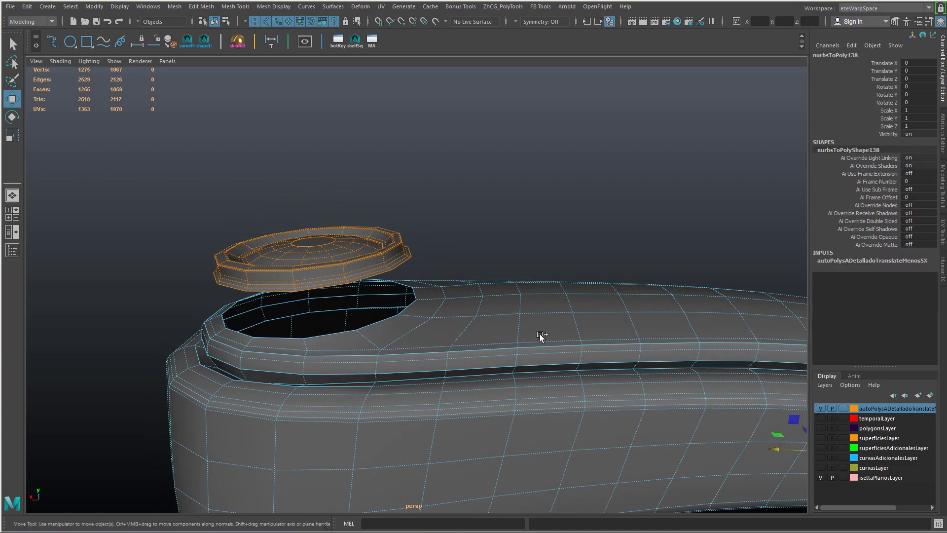
right_click_drag(476, 319, 429, 334, "alt")
left_click(446, 271)
left_click_drag(429, 334, 449, 302, "alt")
right_click_drag(450, 302, 477, 307, "alt")
left_click_drag(477, 306, 458, 207, "alt")
left_click(480, 211)
key("ctrl+h")
- Delete the surplus edge loop that wraps around the body's rounded end, excluding the stray edges on the underside
left_click(454, 243)
double_click(454, 242)
left_click_drag(619, 134, 494, 342, "ctrl")
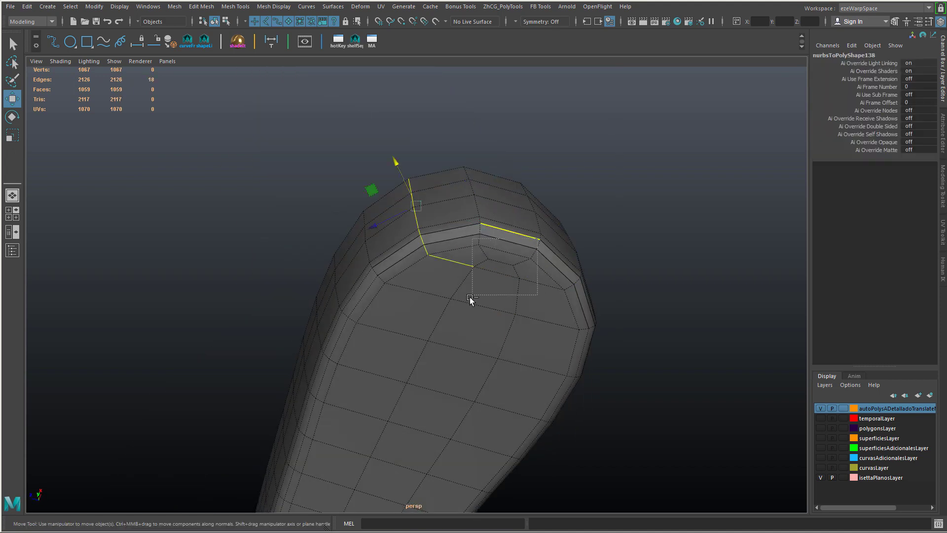
left_click_drag(469, 297, 469, 298, "ctrl")
left_click_drag(469, 298, 478, 276, "alt")
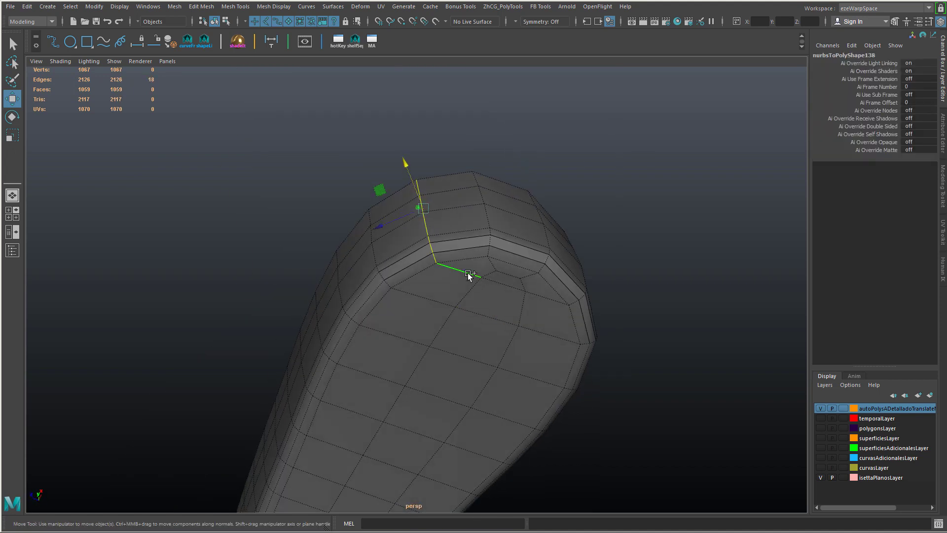
left_click(503, 204, "shift")
left_click_drag(525, 185, 428, 240, "alt")
key("Delete")
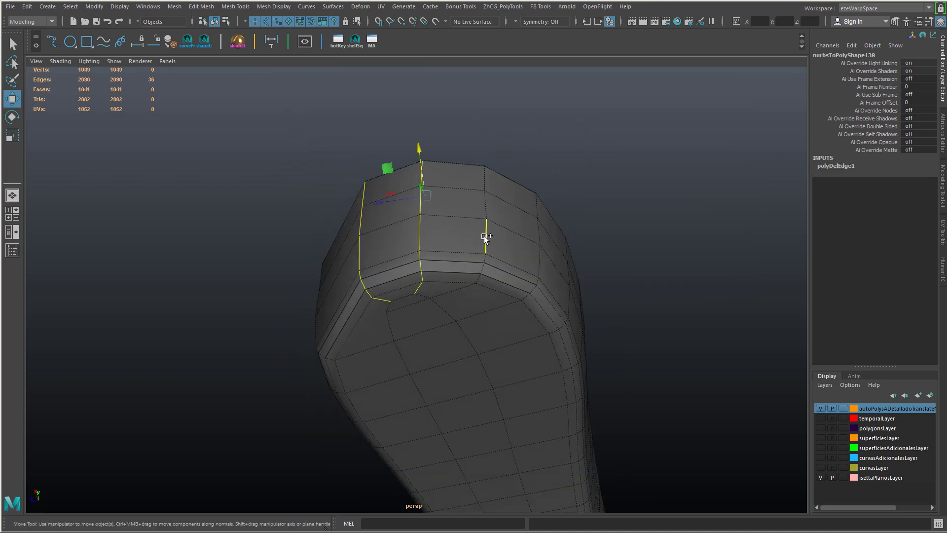
- Try to apply Edit Edge Flow to the radial edge loops around the body's rounded end
left_click_drag(418, 322, 456, 302, "alt")
double_click(423, 368, "shift")
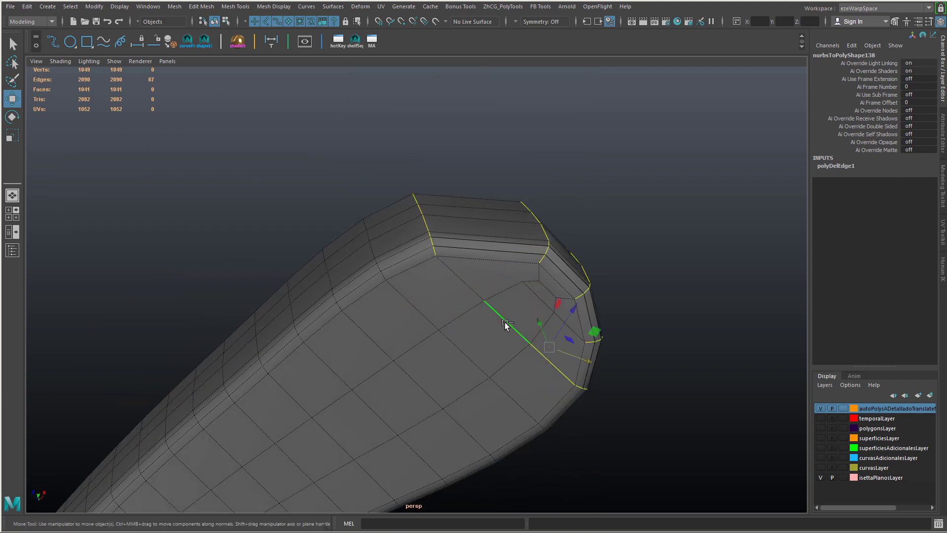
left_click_drag(635, 242, 434, 211, "alt")
double_click(415, 288, "shift")
left_click(440, 254, "ctrl")
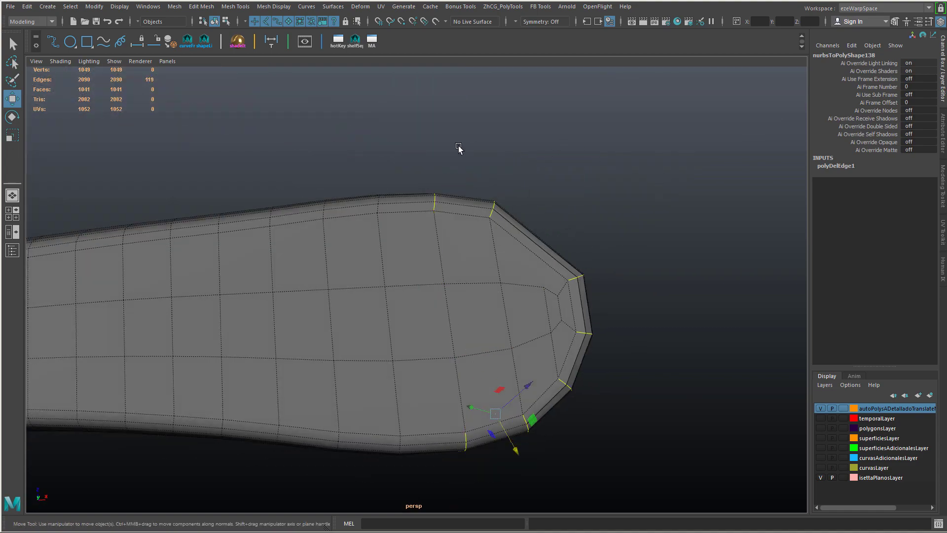
left_click_drag(458, 148, 644, 297, "alt")
key("g")
left_click_drag(458, 405, 473, 221, "alt")
key("ctrl+z")
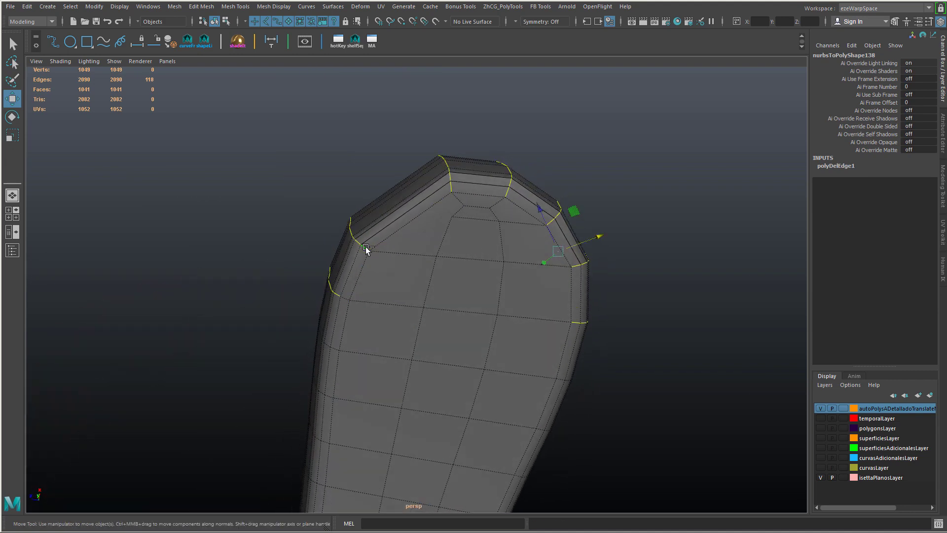
key("ctrl+z")
- Delete the surplus short edges at the tip of the underside and apply Edit Edge Flow to the neighbouring loops
left_click_drag(413, 260, 502, 309, "alt")
left_click(497, 252)
left_click(528, 254, "shift")
right_click_drag(536, 279, 536, 307, "shift")
left_click_drag(486, 296, 475, 268, "alt")
double_click(455, 243)
left_click(504, 330, "shift")
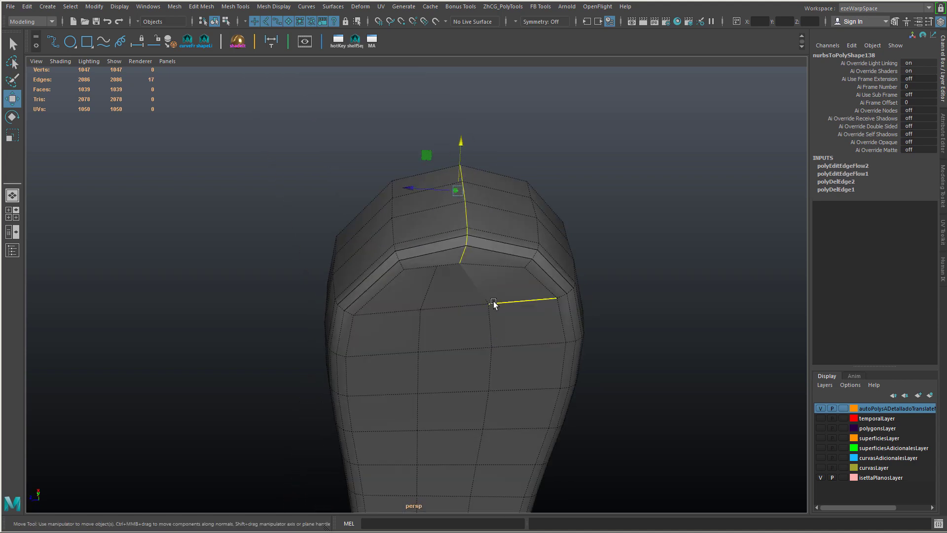
- Apply Edit Edge Flow to the edge loops that wrap around the flanks of the rounded end
left_click_drag(448, 288, 529, 376, "alt")
double_click(530, 376, "shift")
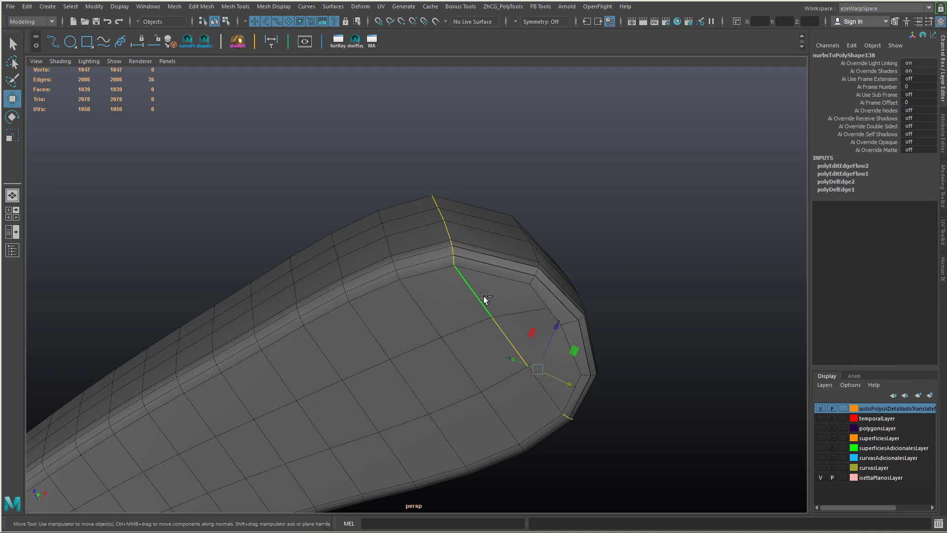
left_click_drag(671, 225, 666, 205, "alt")
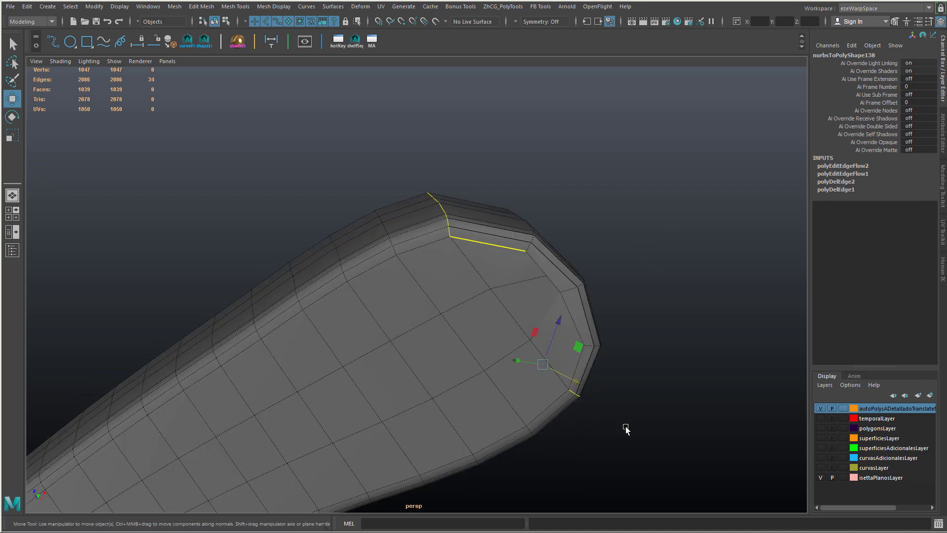
left_click_drag(621, 289, 469, 281, "alt")
double_click(465, 359)
left_click_drag(448, 239, 497, 253, "alt")
key("g")
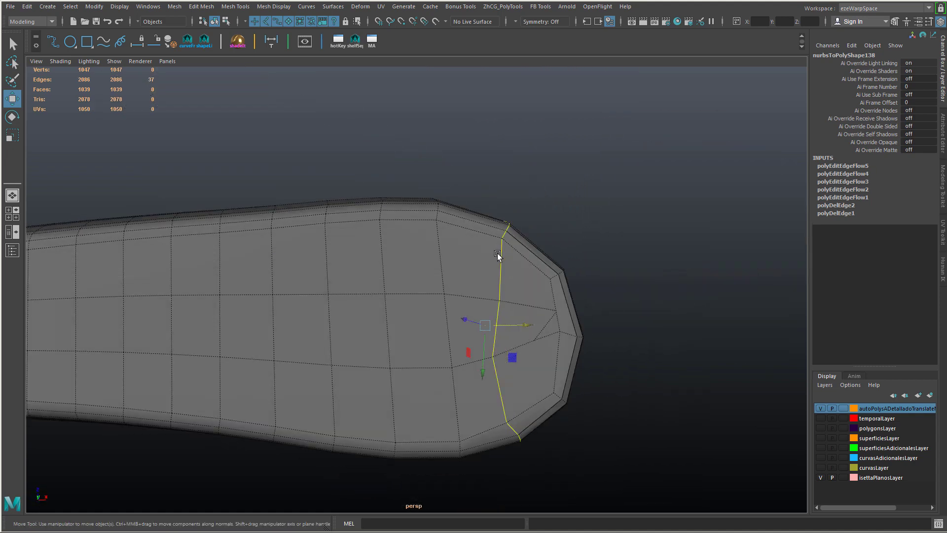
- Redo the edge flow on the loop nearest the tip without its middle underside edges, and smooth the next loop inward
left_click(509, 372, "shift")
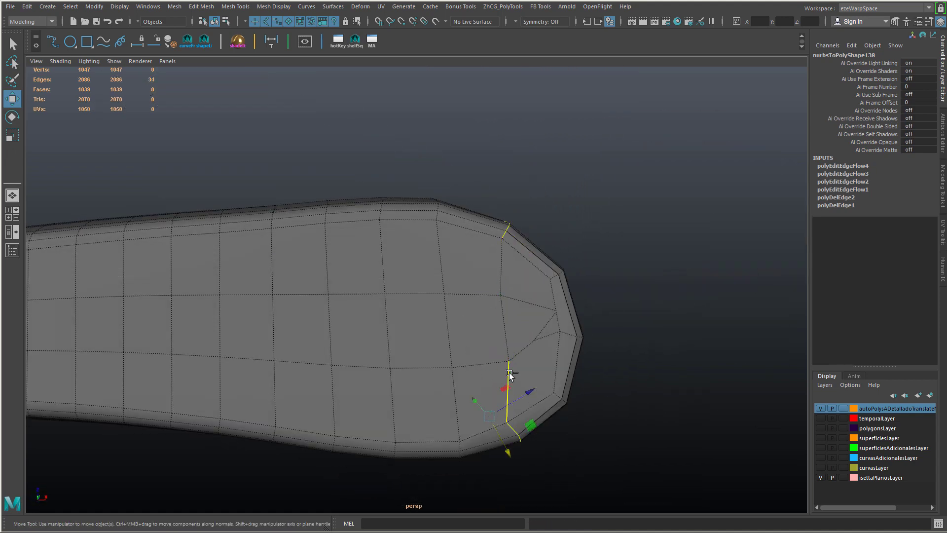
key("g")
left_click_drag(461, 397, 452, 247, "alt")
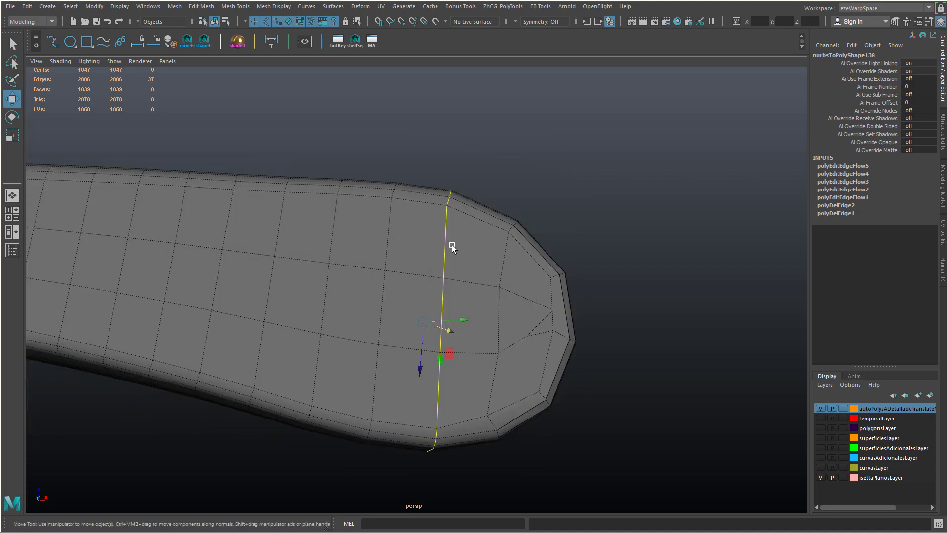
left_click(439, 390, "ctrl")
key("g")
- Apply Edit Edge Flow to the remaining radial loops at the tip of the rounded end
left_click_drag(439, 390, 465, 286, "alt")
double_click(402, 233)
key("ctrl+z")
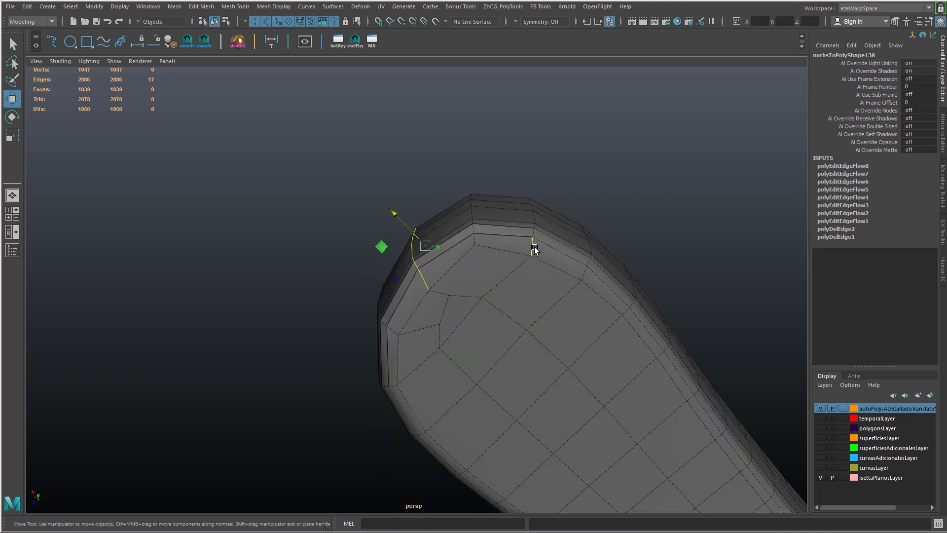
left_click(440, 356, "ctrl")
key("g")
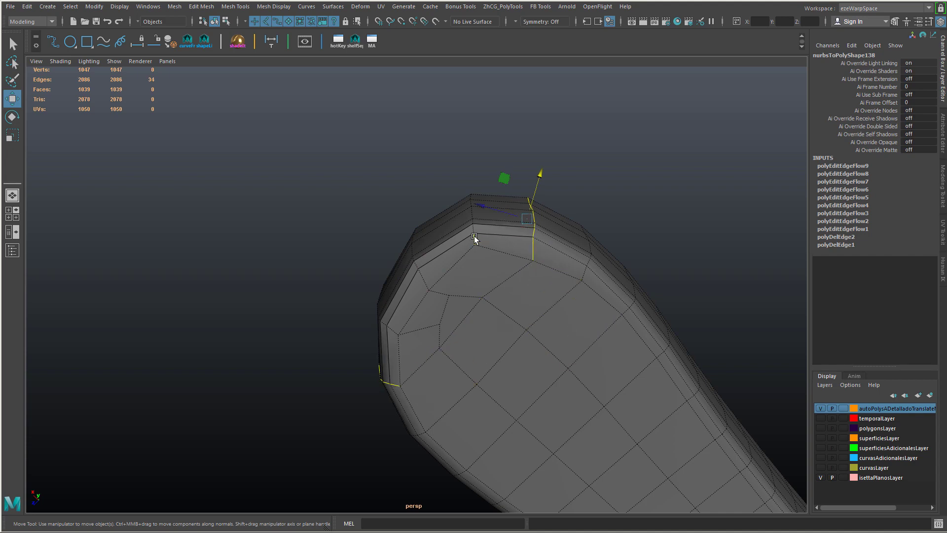
key("g")
left_click_drag(491, 310, 572, 311, "alt")
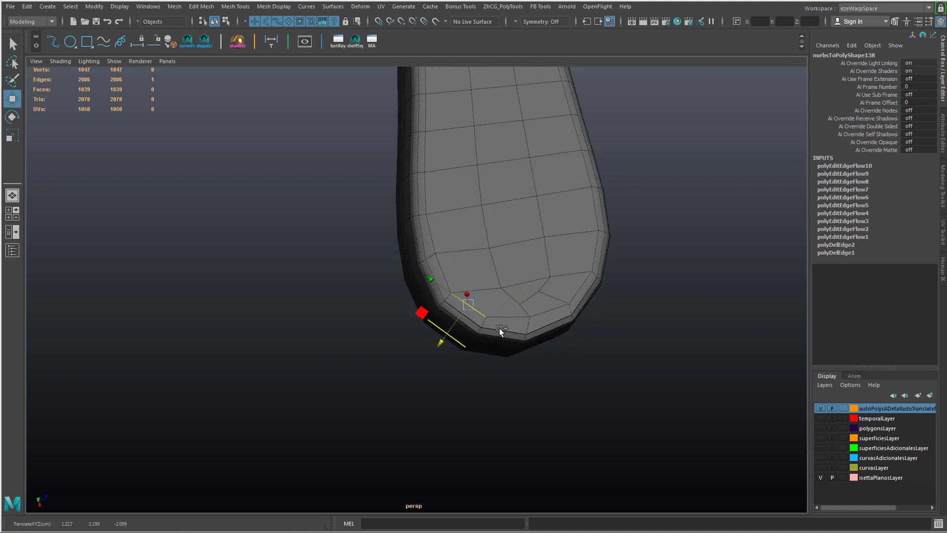
- Slide a component at the tip of the underside along the surface to even out the rounded outline
mouse_move(541, 362)
left_mouse_down("alt")
mouse_move(480, 332)
mouse_move(418, 350)
mouse_move(532, 350)
left_mouse_up("alt")
key("F9")
left_click(525, 344)
left_click_drag(537, 384, 531, 238, "ctrl+shift")
right_click_drag(531, 238, 529, 141)
- Circularize the border edges of the large round hole with a twist of 0.4
double_click(550, 354)
left_click_drag(549, 354, 656, 329, "alt")
key("f")
scroll(389, 309, "down", 5)
left_click_drag(389, 310, 401, 336, "alt")
key("g")
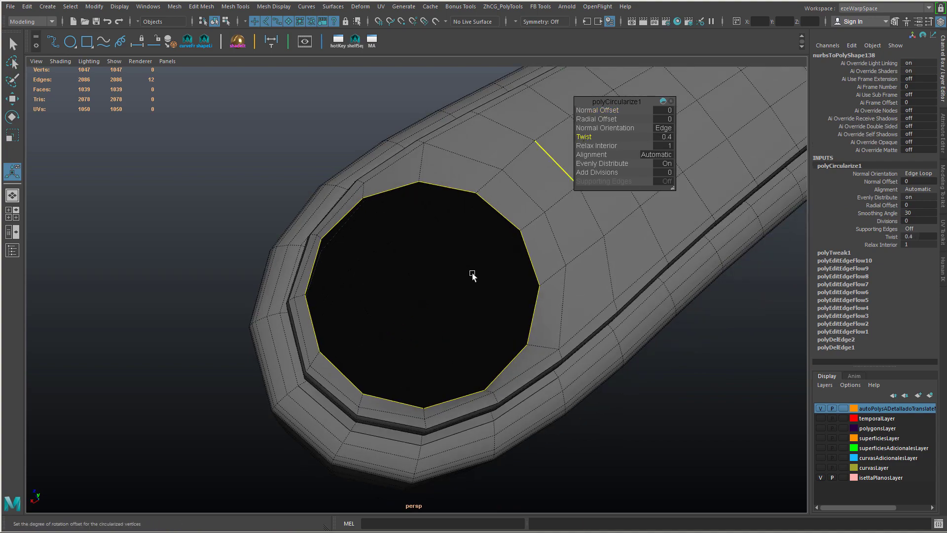
left_click_drag(472, 275, 508, 327, "alt")
- Adjust individual edges along the upper rim beside the round hole, undoing the unwanted changes
left_click(425, 333)
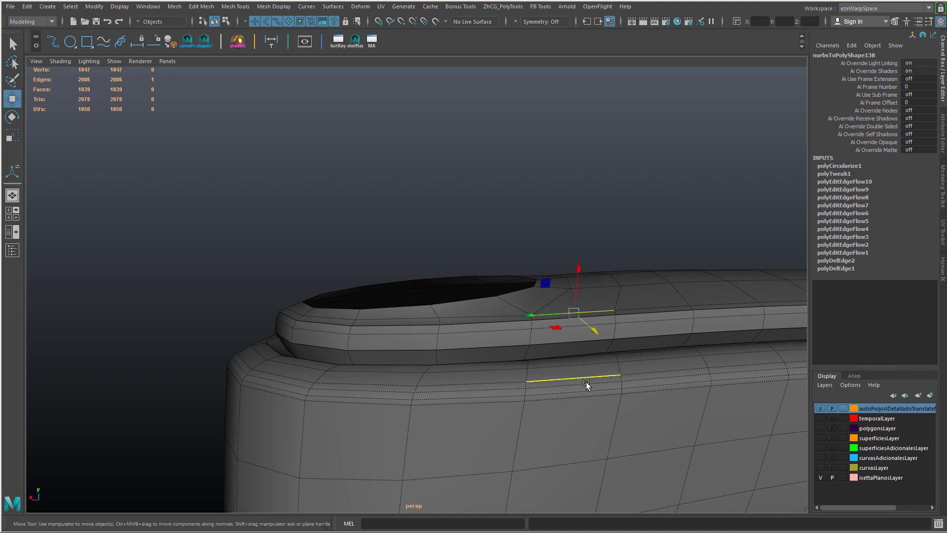
key("ctrl+z")
key("ctrl+z")
key("ctrl+z")
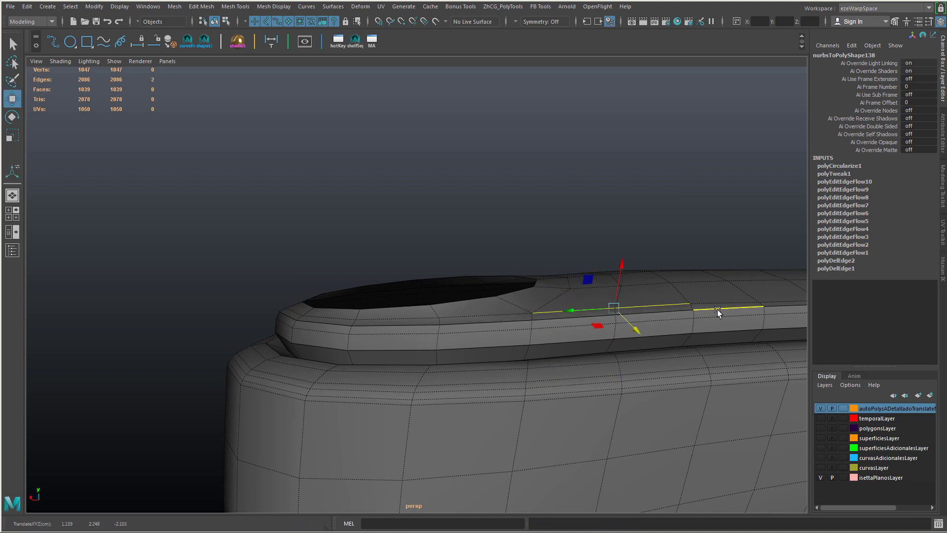
left_click_drag(718, 310, 659, 309, "alt")
key("ctrl+z")
left_click_drag(406, 364, 434, 366, "alt")
key("ctrl+z")
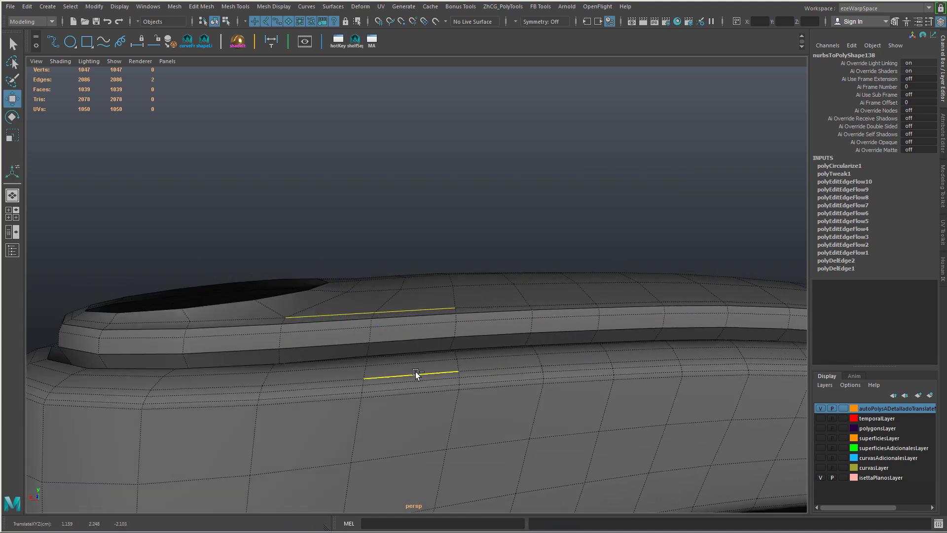
left_click(553, 304)
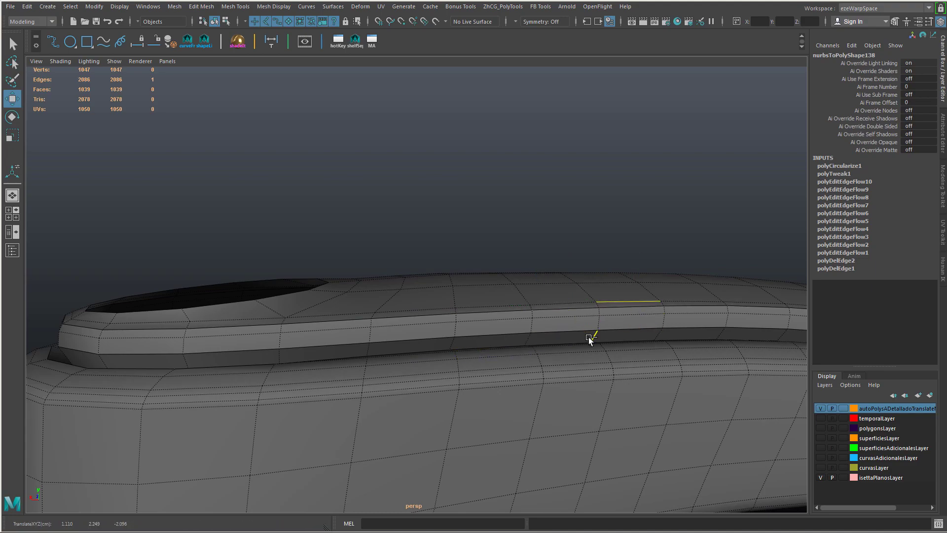
- Extrude the round hole's border edges inward at a scale of about 0.939 and unhide the detached disc
left_click_drag(588, 336, 486, 351, "alt")
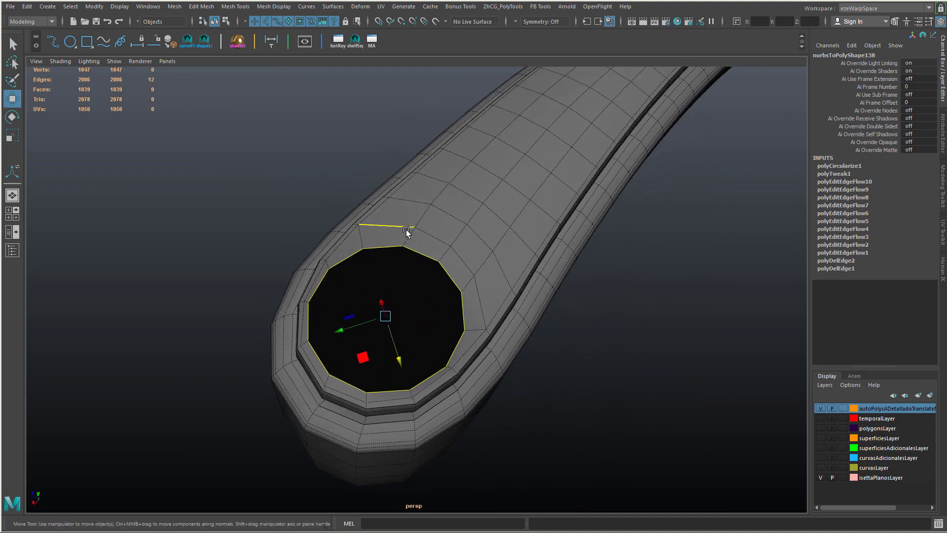
right_click_drag(403, 233, 437, 230, "shift")
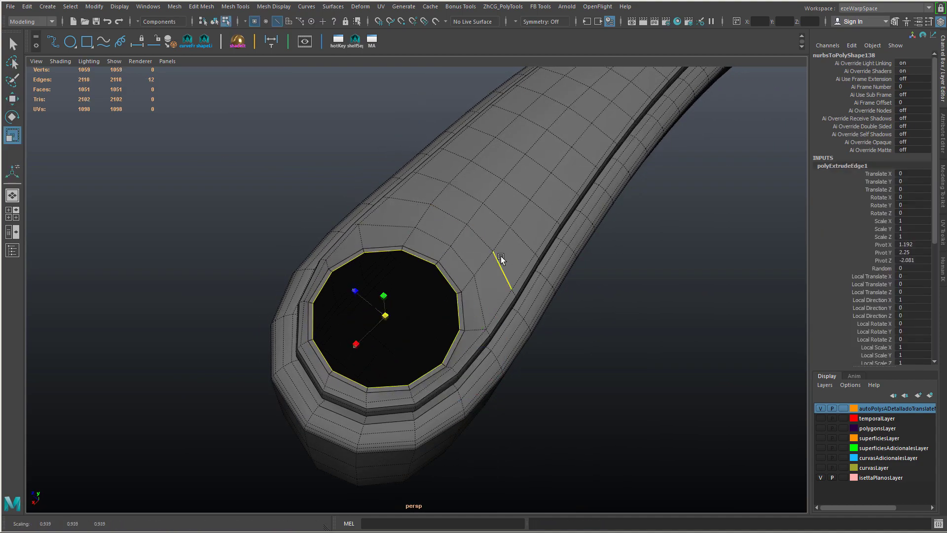
left_click_drag(501, 256, 376, 313, "alt")
key("ctrl+shift+h")
- Extrude the hole's border upward by about 0.004 as a collar wall, and extrude it again inward as a rim
right_click_drag(378, 303, 421, 255, "shift")
left_click_drag(421, 255, 289, 304, "alt")
right_click_drag(291, 306, 284, 364, "shift")
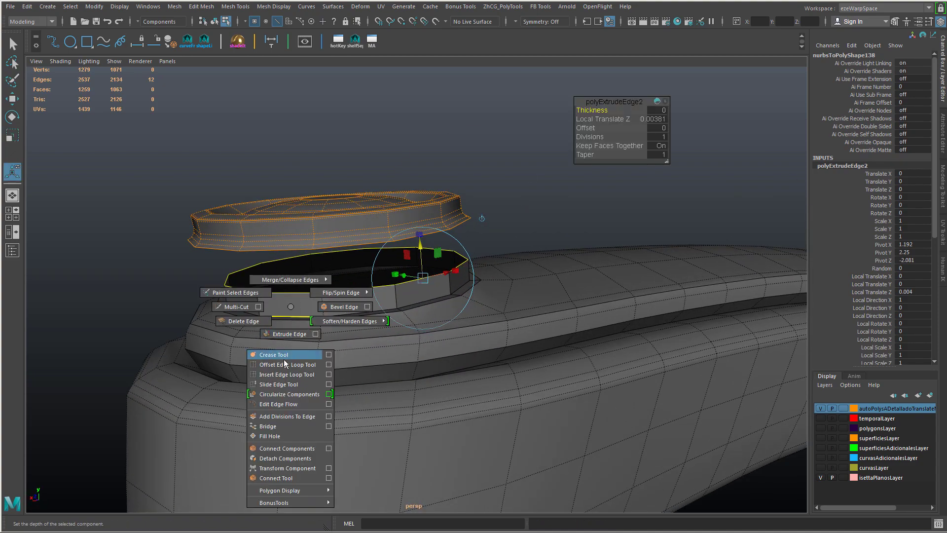
right_click_drag(290, 321, 290, 321, "shift")
key("r")
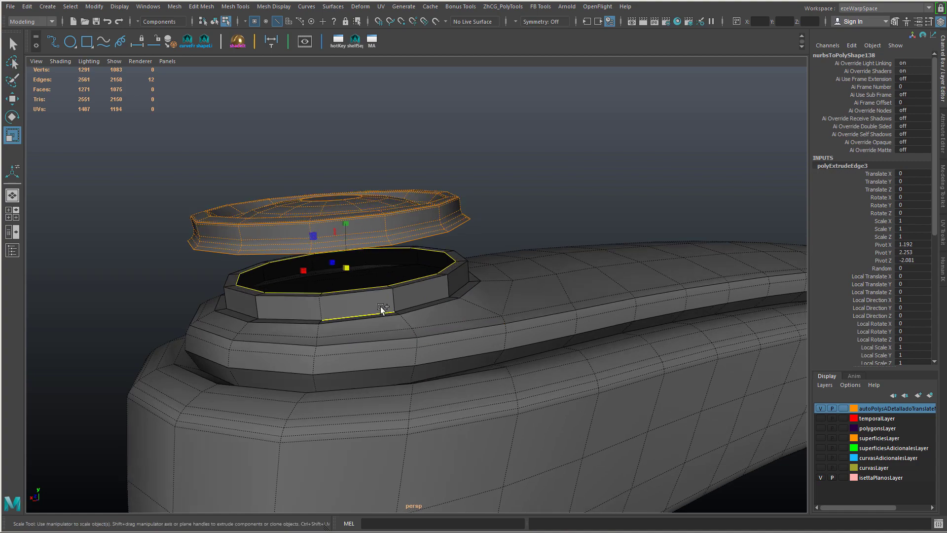
left_click_drag(410, 248, 359, 307, "alt")
- Extrude the collar's inner border once more, lowering and scaling it inward to form a sloped inner wall
key("t")
left_click_drag(351, 234, 351, 239)
left_click_drag(350, 239, 415, 332, "alt")
key("r")
key("w")
left_click_drag(344, 250, 406, 243, "alt")
key("t")
key("w")
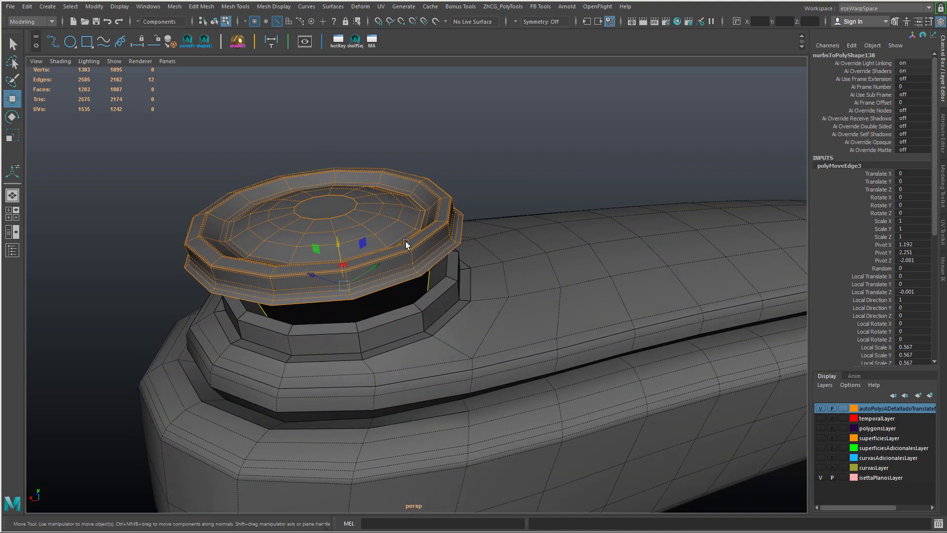
- Return to object selection and move the detached disc higher above the new collar
key("F8")
left_click(406, 243)
left_click_drag(334, 243, 331, 153)
left_click_drag(353, 276, 315, 291, "alt")
- Bevel the edge loop at the base of the collar with an offset of about 0.552
right_click_drag(316, 321, 316, 288)
double_click(331, 313)
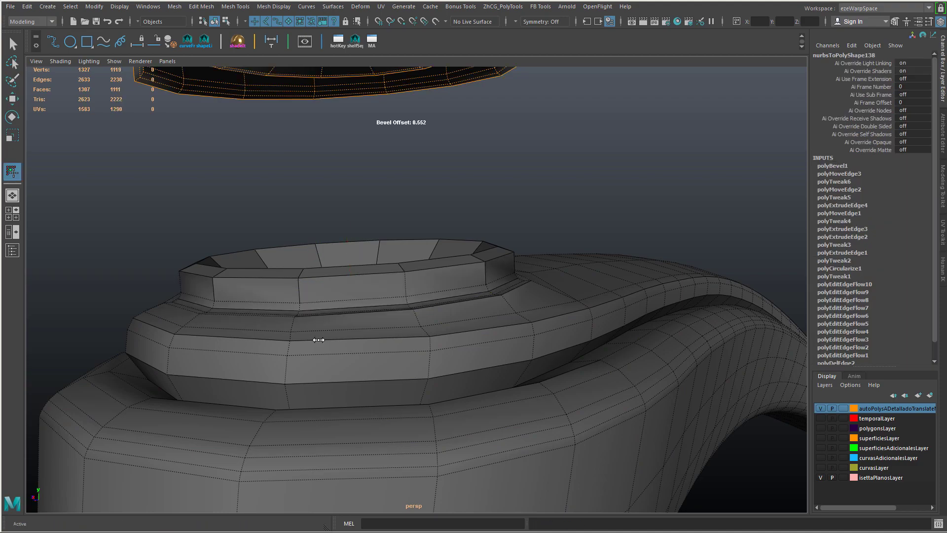
left_click_drag(319, 340, 319, 340)
left_click_drag(320, 339, 291, 370, "alt")
- Bevel the remaining sharp edge loops of the collar, using an offset of about 0.192 for the last bevel
left_click(323, 391, "ctrl")
right_click_drag(291, 370, 318, 377, "alt")
left_click_drag(318, 378, 408, 365, "alt")
key("w")
double_click(424, 332)
key("ctrl+b")
left_click_drag(408, 367, 377, 375, "alt")
mouse_move(376, 374)
left_mouse_down()
mouse_move(355, 374)
mouse_move(376, 360)
left_mouse_up()
key("ctrl+b")
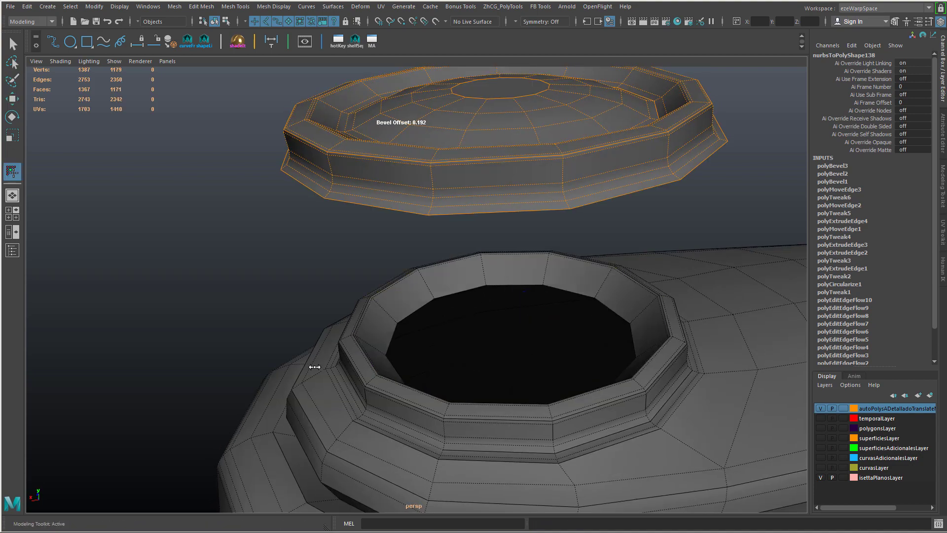
mouse_move(313, 364)
left_mouse_down("alt")
mouse_move(330, 364)
mouse_move(306, 377)
left_mouse_up("alt")
- Extrude the border of the collar's inner opening and scale it inward to about 0.748
left_click_drag(385, 332, 503, 353, "alt")
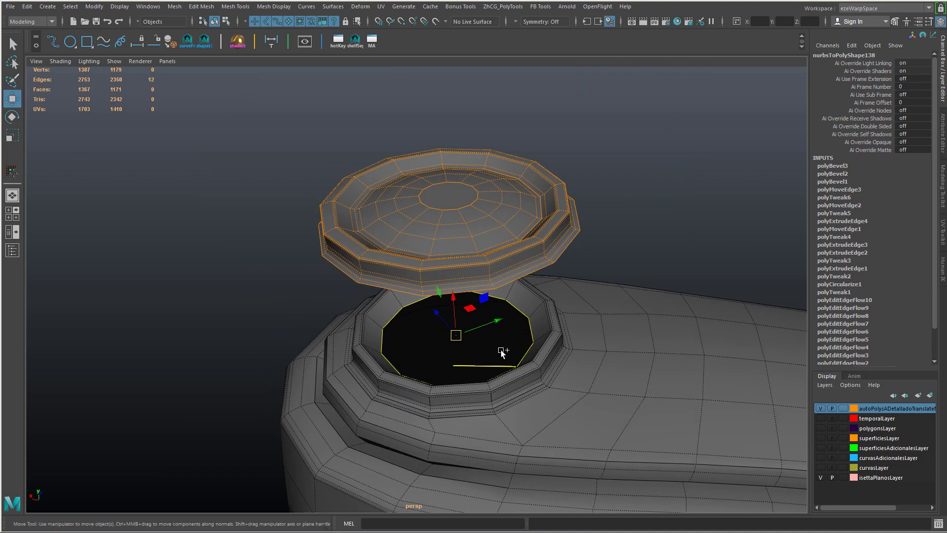
double_click(503, 353)
key("ctrl+e")
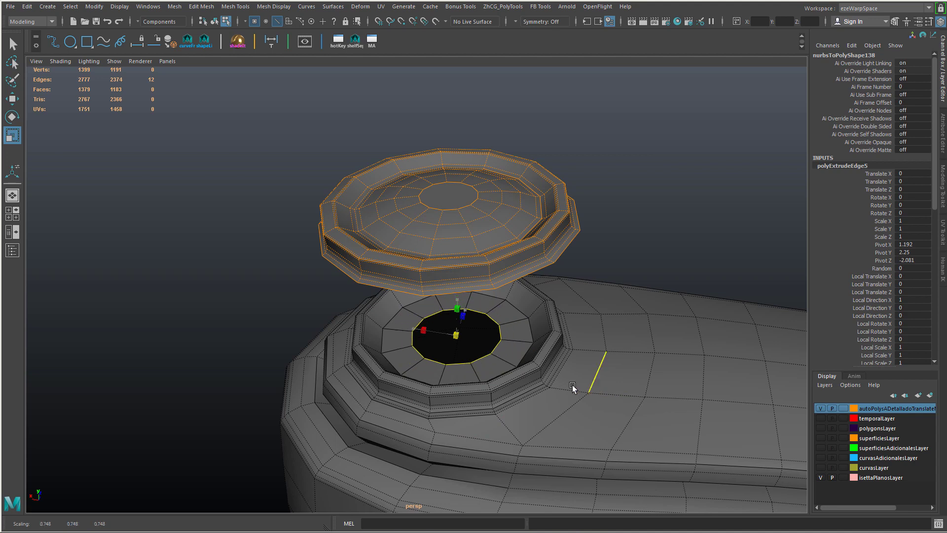
- Raise the border of the collar's inner opening slightly, extrude it again and scale the new ring inward
scroll(880, 265, "down", 3)
left_click(881, 320)
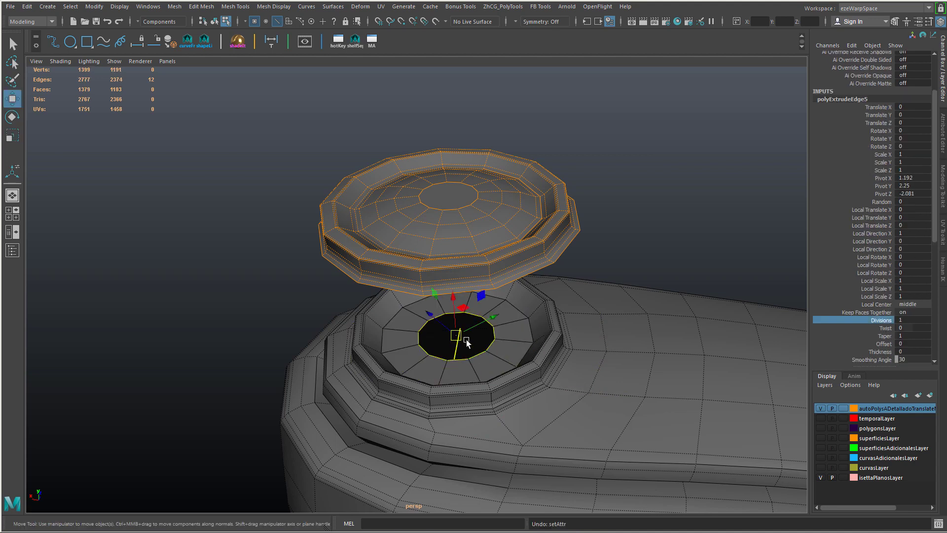
left_click_drag(466, 340, 456, 306, "alt")
left_click_drag(452, 268, 452, 237, "alt")
left_click_drag(452, 274, 461, 316)
right_click_drag(461, 315, 518, 330, "alt")
key("ctrl+e")
key("r")
middle_click_drag(600, 349, 588, 348)
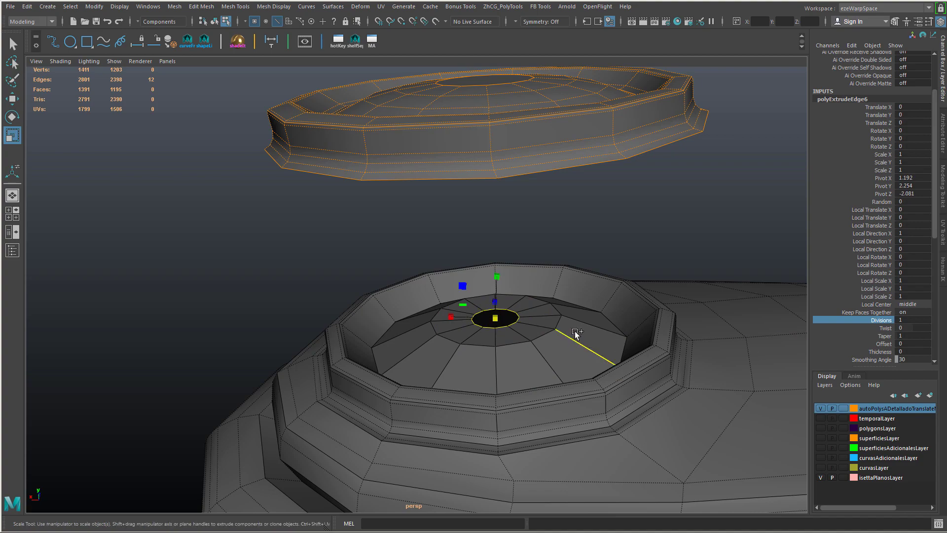
- Extrude the small opening's border once more, merge it into one centre vertex and raise that vertex slightly
key("ctrl+e")
right_click_drag(576, 339, 535, 346, "ctrl")
right_click_drag(542, 343, 549, 286, "shift")
key("w")
mouse_move(522, 331)
left_mouse_down("alt")
mouse_move(515, 295)
mouse_move(523, 315)
left_mouse_up("alt")
right_click_drag(523, 316, 587, 324, "alt")
left_click_drag(584, 326, 547, 328, "alt")
left_click_drag(543, 291, 543, 288)
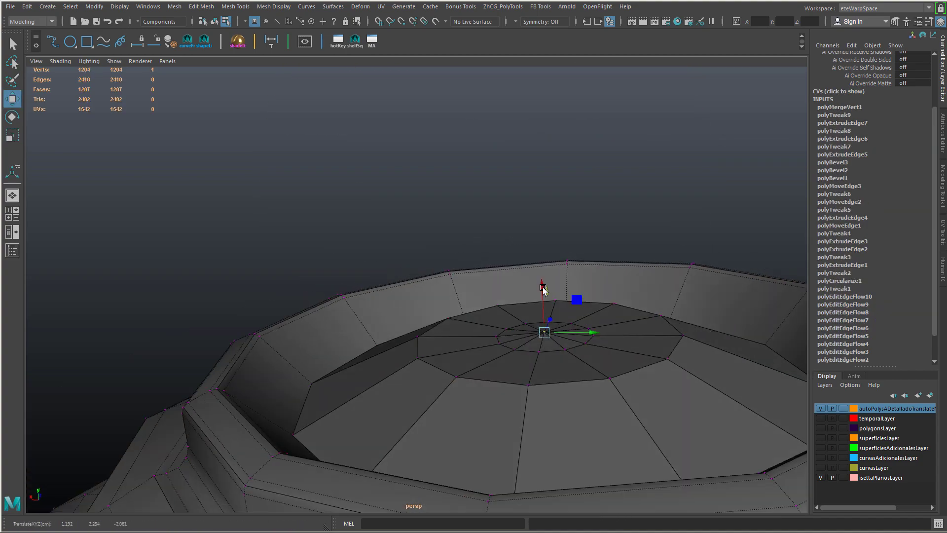
- Grow the selection from the centre vertex to the surrounding rings, then adjust their scale and height to shape the dome
mouse_move(525, 339)
left_mouse_down("alt")
mouse_move(519, 322)
mouse_move(508, 338)
left_mouse_up("alt")
key("shift+period")
key("r")
middle_click_drag(508, 338, 502, 338)
left_click_drag(502, 338, 500, 323, "alt")
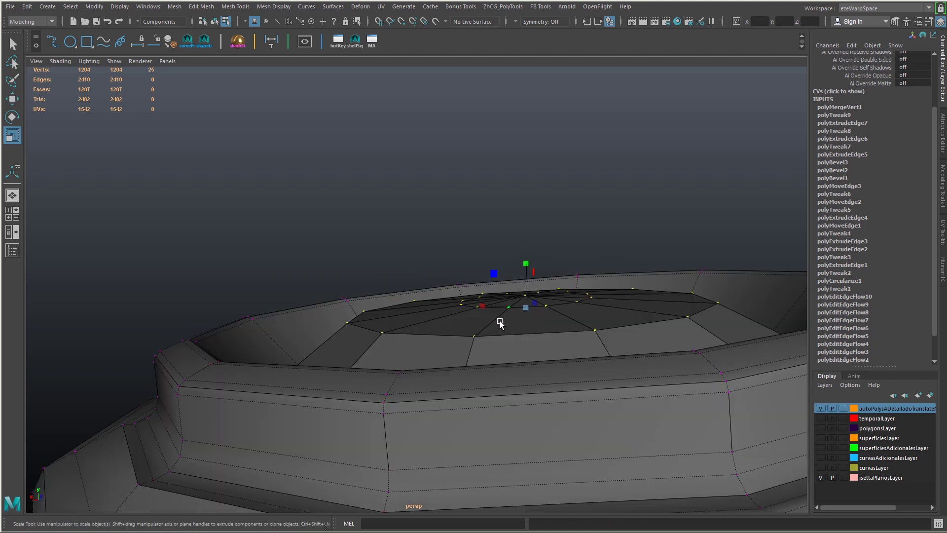
key("w")
left_click_drag(520, 258, 511, 298)
- Insert edge loops around the dome's slope with the Connect tool set to two segments
right_click_drag(400, 355, 401, 300)
left_click(385, 410)
key("ctrl+shift+e")
left_click_drag(407, 400, 404, 417, "alt")
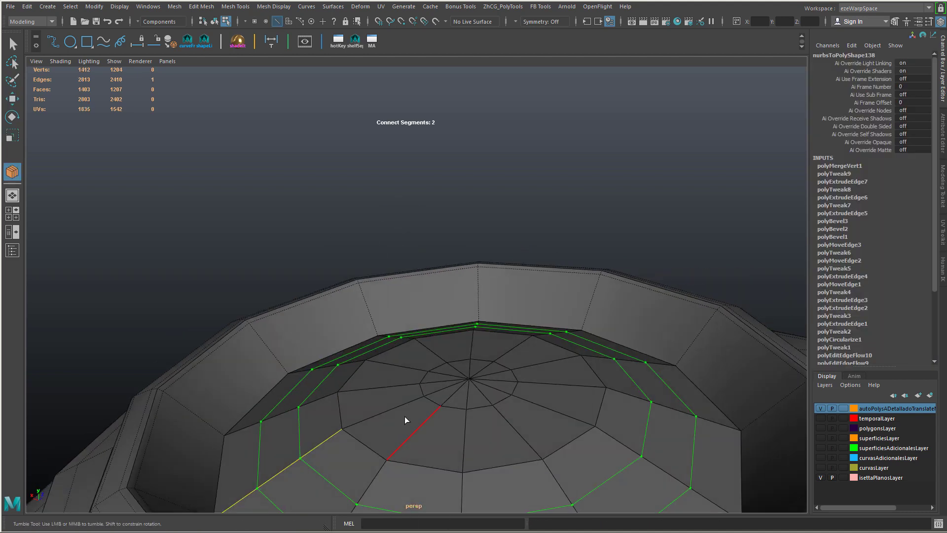
middle_click_drag(404, 416, 419, 354, "alt")
left_click_drag(420, 354, 346, 257, "alt")
key("w")
- Apply edge flow to the inserted loops and bevel the edge loop at the dome's outer base
key("g")
double_click(386, 238)
key("g")
double_click(242, 287)
key("ctrl+b")
left_click_drag(242, 287, 296, 302)
scroll(301, 310, "down", 6)
scroll(316, 312, "up", 6)
left_click_drag(385, 291, 413, 327, "alt")
- Delete alternate spoke edges at the centre of the dome
key("w")
left_click_drag(449, 294, 483, 274, "alt")
right_click_drag(484, 275, 486, 314, "alt")
left_click(475, 253, "shift")
left_click_drag(469, 257, 457, 299, "alt")
left_click(457, 299, "shift")
key("ctrl+Delete")
left_click_drag(493, 335, 625, 278, "alt")
key("w")
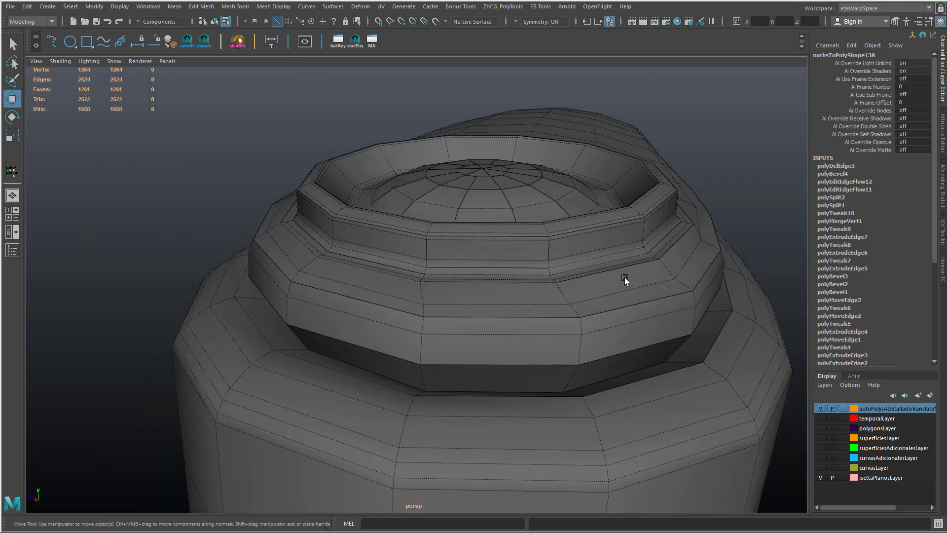
- Delete the faces around the dome's centre vertex to open a small hole
right_click_drag(624, 277, 547, 306, "alt")
left_click_drag(548, 306, 487, 317, "alt")
right_click_drag(424, 316, 469, 289, "alt")
left_click_drag(468, 289, 461, 242, "alt")
right_click_drag(462, 239, 417, 239)
left_click(446, 306)
right_click_drag(440, 309, 448, 240, "ctrl")
key("Delete")
- Return to object selection and delete the detached disc above the collar
right_click_drag(436, 178, 478, 164)
left_click(447, 228)
key("Delete")
left_click_drag(467, 333, 474, 297, "alt")
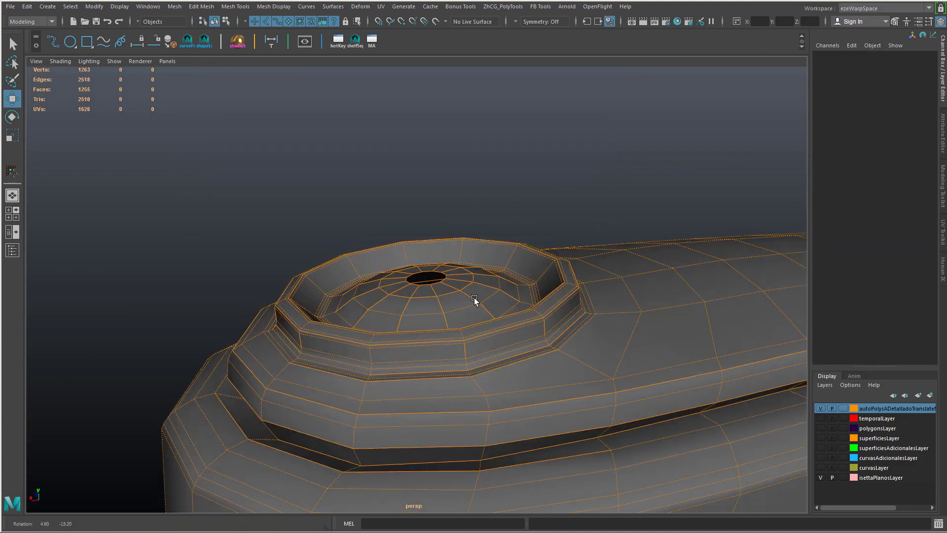
- Soften all edges of the car part
left_click(475, 296)
right_click_drag(475, 296, 554, 287, "shift")
left_click(555, 202)
left_click_drag(563, 232, 549, 284, "alt")
right_click_drag(563, 149, 530, 294, "alt")
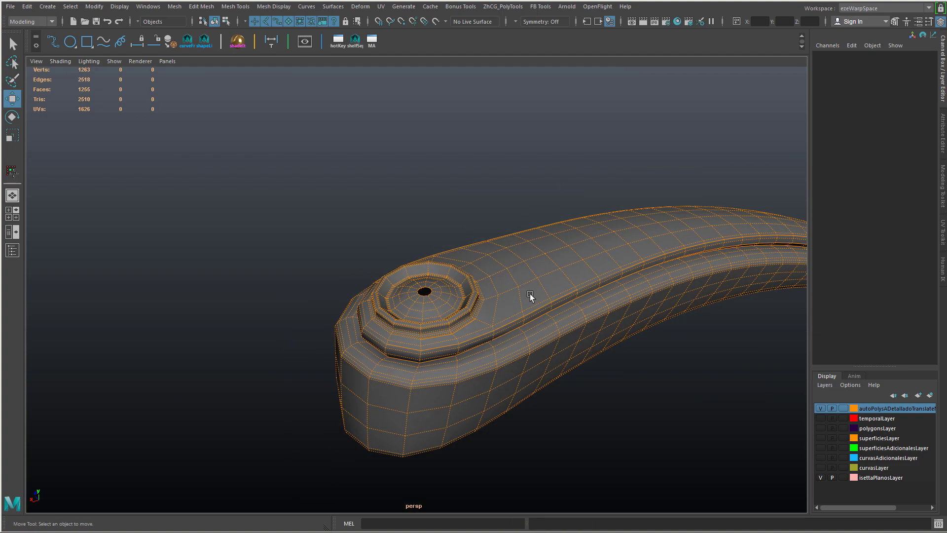
- Examine the part in smooth mesh preview with the wireframe display toggled, and return to the unsmoothed display
left_click_drag(413, 222, 442, 220, "alt")
left_click(458, 257)
key("3")
left_click(385, 217)
right_click_drag(365, 232, 396, 260, "alt")
key("alt+5")
right_click_drag(567, 306, 502, 326, "alt")
left_click_drag(502, 326, 469, 360, "alt")
right_click_drag(457, 352, 499, 345, "alt")
mouse_move(499, 345)
left_mouse_down("alt")
mouse_move(484, 316)
mouse_move(490, 298)
mouse_move(482, 346)
left_mouse_up("alt")
left_click(536, 333)
left_click(522, 222)
left_click(482, 338)
key("1")
right_click_drag(424, 340, 464, 336, "alt")
left_click_drag(410, 330, 604, 302, "alt")
key("F11")
left_click(433, 324)
double_click(416, 323, "shift")
key("shift+period")
key("shift+period")
key("shift+period")
key("shift+period")
key("shift+period")
key("shift+period")
key("shift+period")
key("shift+period")
key("shift+period")
key("shift+period")
key("shift+period")
key("shift+period")
key("shift+period")
key("shift+period")
key("shift+period")
key("shift+period")
key("shift+period")
right_click_drag(604, 302, 577, 330, "alt")
key("r")
left_click_drag(577, 329, 465, 339, "alt")
- Select the border edges of the hole at the dome's centre and fill the hole
key("F10")
right_click_drag(465, 340, 472, 397, "alt")
double_click(470, 307)
left_click_drag(472, 397, 464, 295, "alt")
- Select the dome and collar faces by growing from the centre cap, adjust their placement and return to object selection
right_click_drag(467, 239, 469, 274)
right_click_drag(469, 274, 434, 289, "alt")
left_click(428, 282)
key("shift+period")
key("shift+period")
key("shift+period")
key("shift+period")
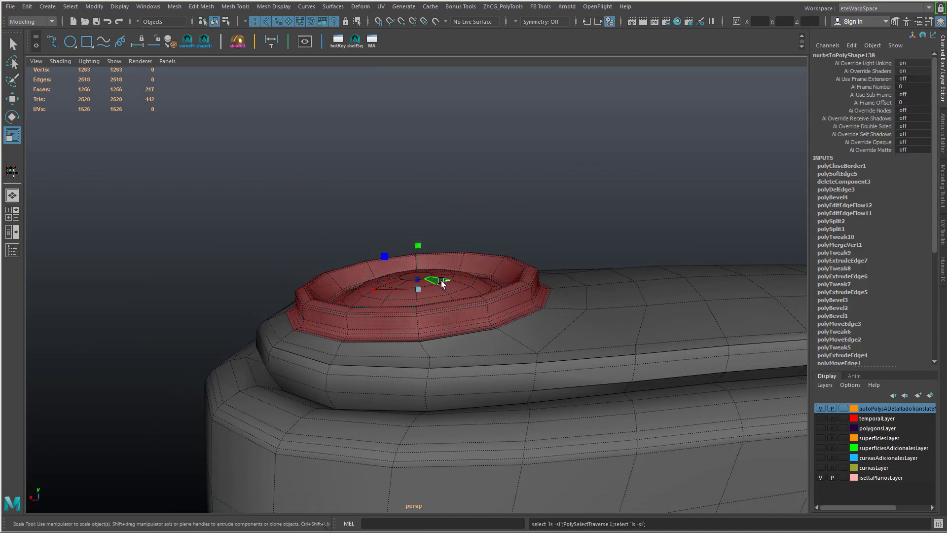
left_click_drag(441, 280, 487, 346, "alt")
key("w")
left_click_drag(497, 247, 675, 355, "alt")
key("w")
key("e")
key("w")
left_click(675, 355)
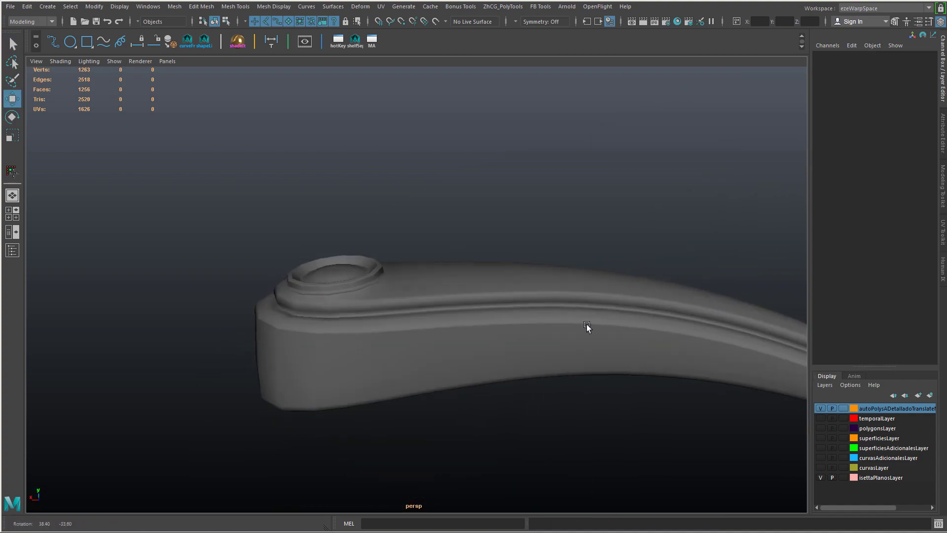
- Change the colour of the autoPolysADetalladoTranslateMenos5X display layer from orange to dark crimson
right_click_drag(588, 325, 518, 365, "alt")
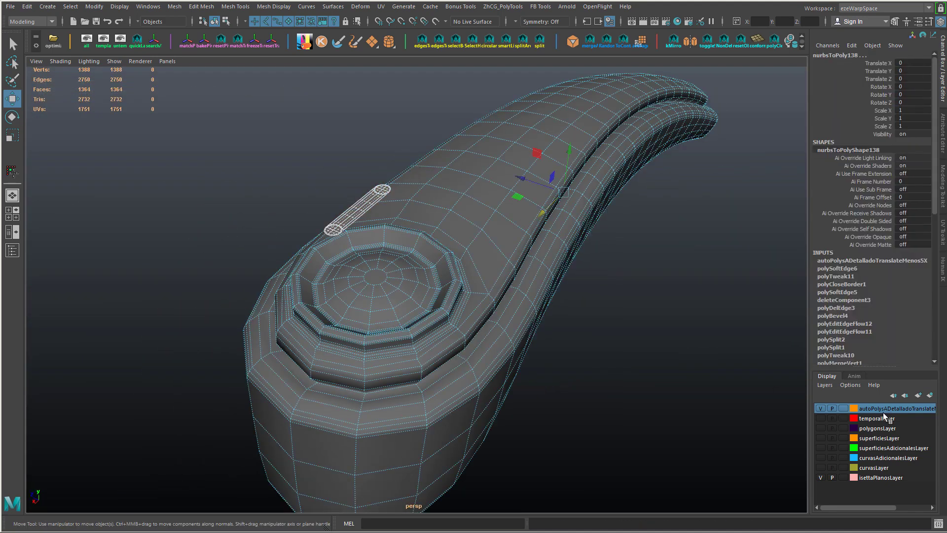
key("ctrl+z")
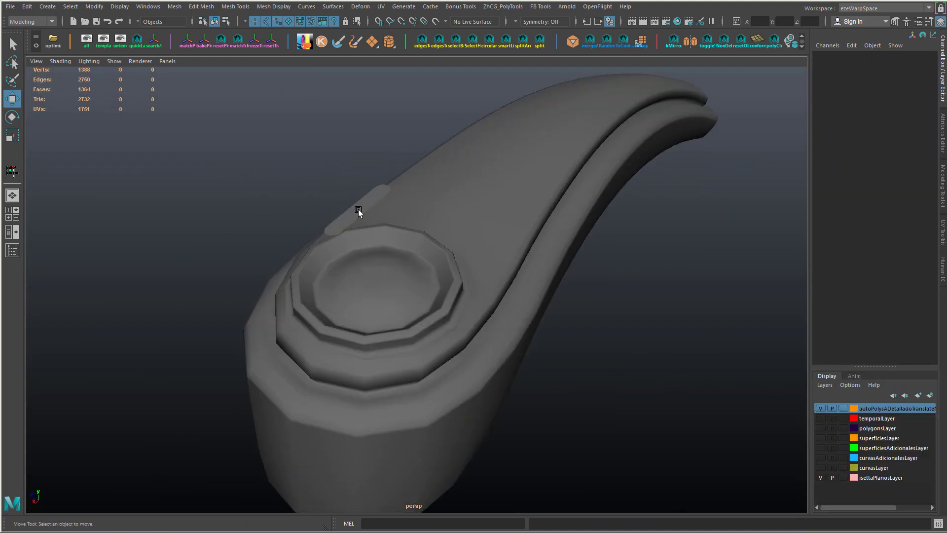
key("alt+5")
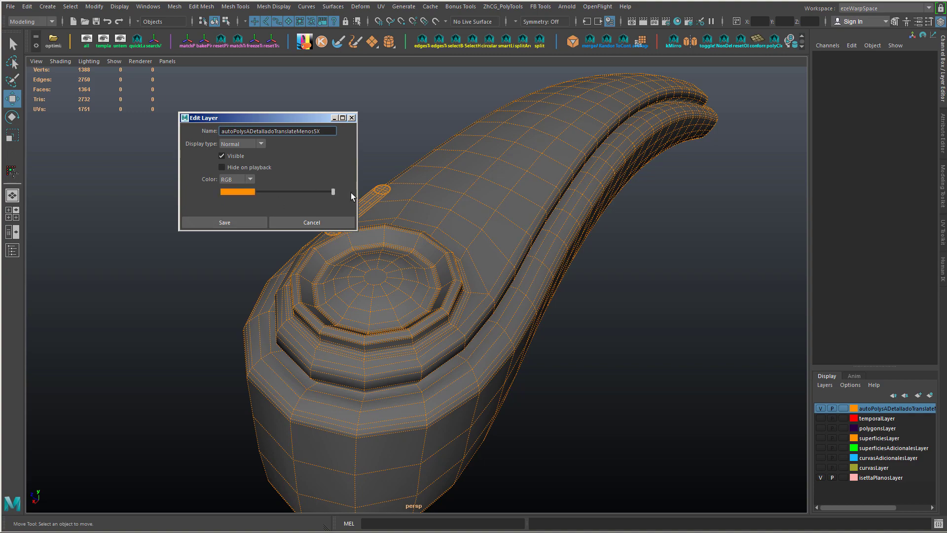
left_click(237, 191)
left_click(316, 200)
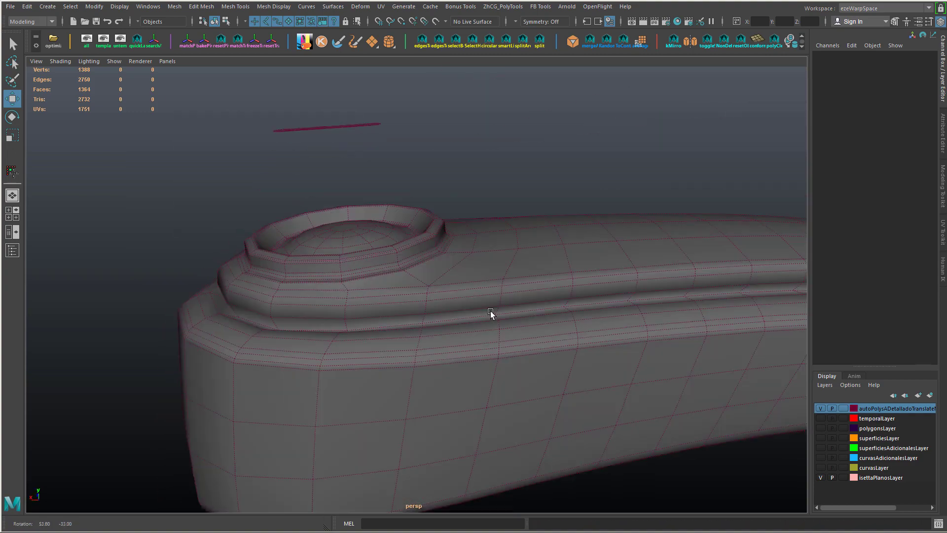
- Highlight border edges through the Custom Polygon Display options and check them on the small bar above the disc
left_click(119, 6)
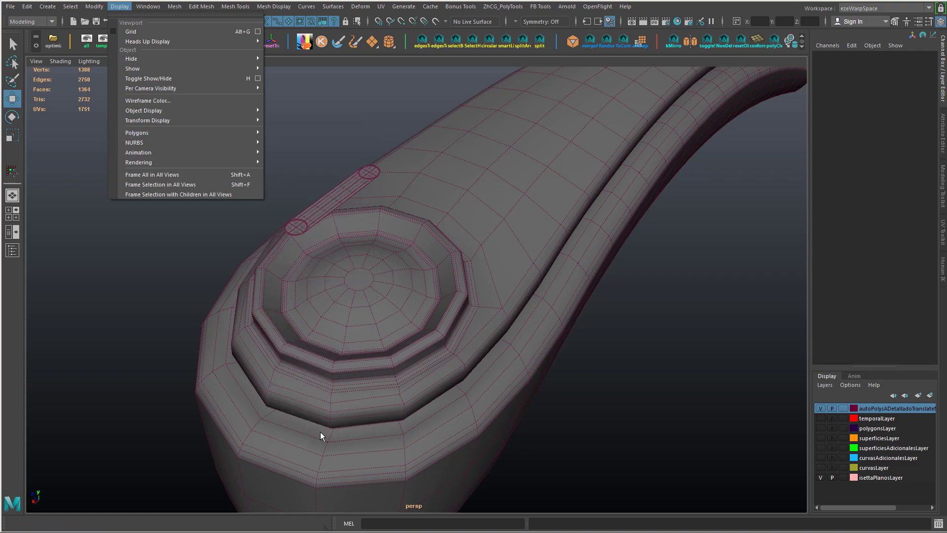
mouse_move(148, 132)
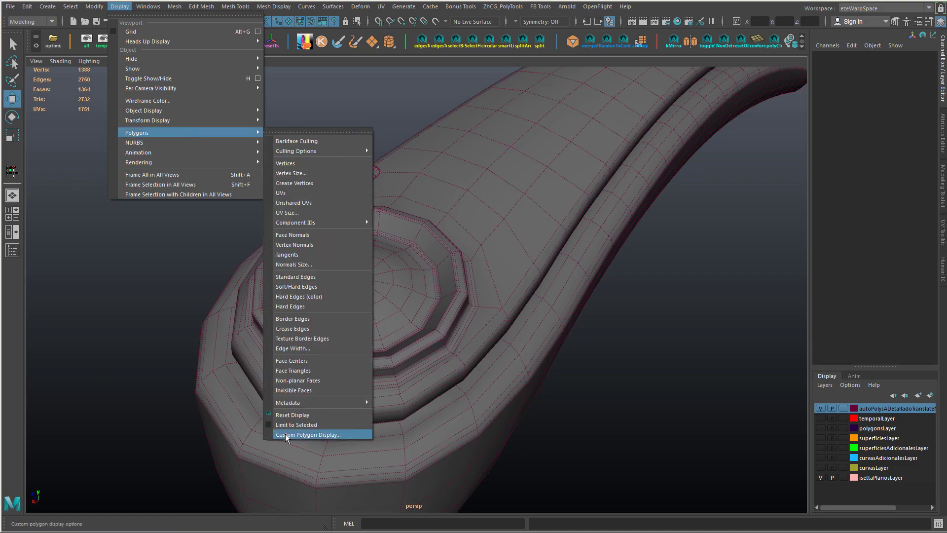
left_click(315, 432)
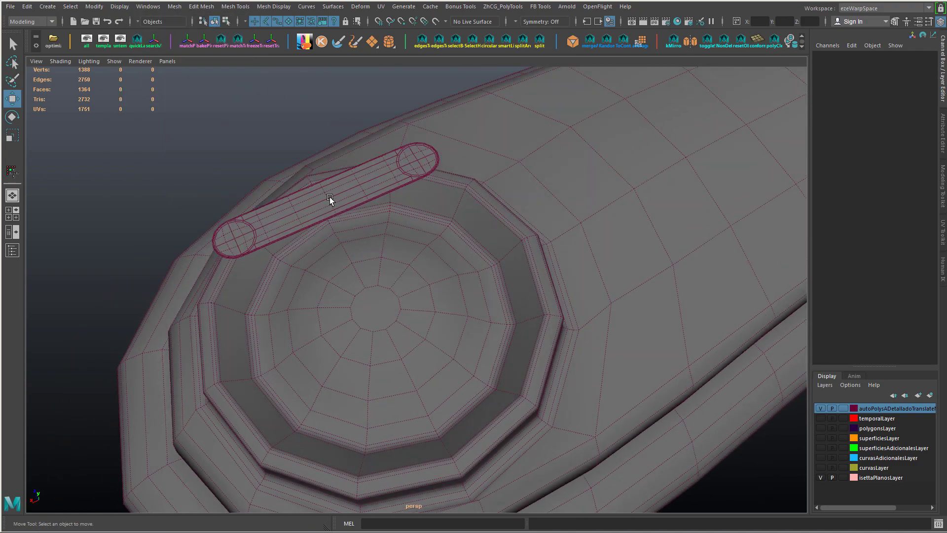
left_click_drag(329, 197, 396, 303, "alt")
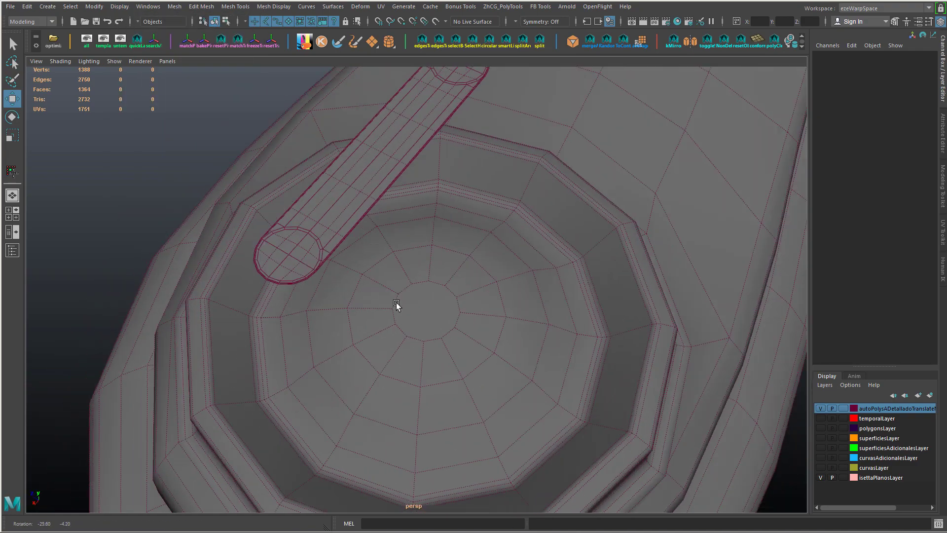
right_click_drag(395, 303, 434, 295, "alt")
left_click_drag(434, 295, 535, 359, "alt")
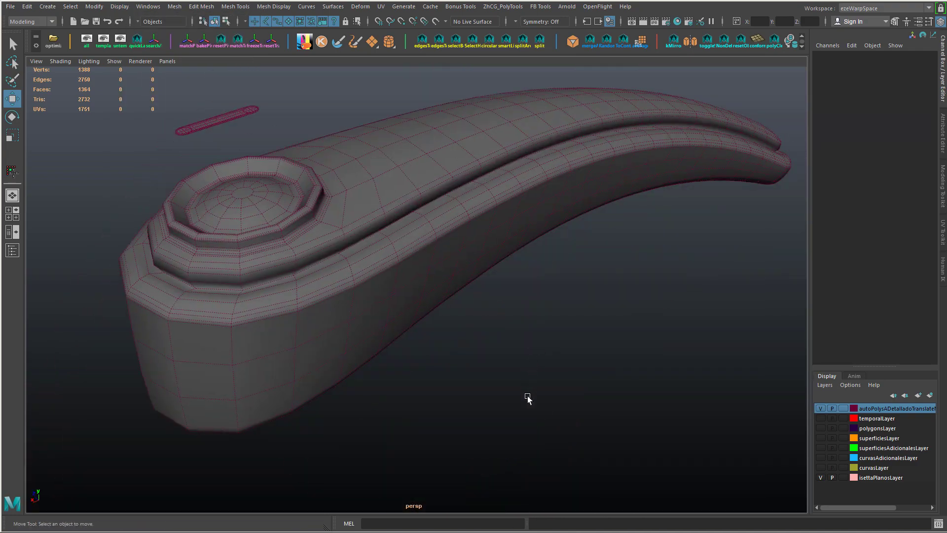
- Create a polygon cylinder and scale it down uniformly to 0.024
right_click_drag(518, 405, 607, 372, "shift")
key("r")
right_click_drag(607, 372, 470, 321, "alt")
left_click_drag(378, 340, 155, 310)
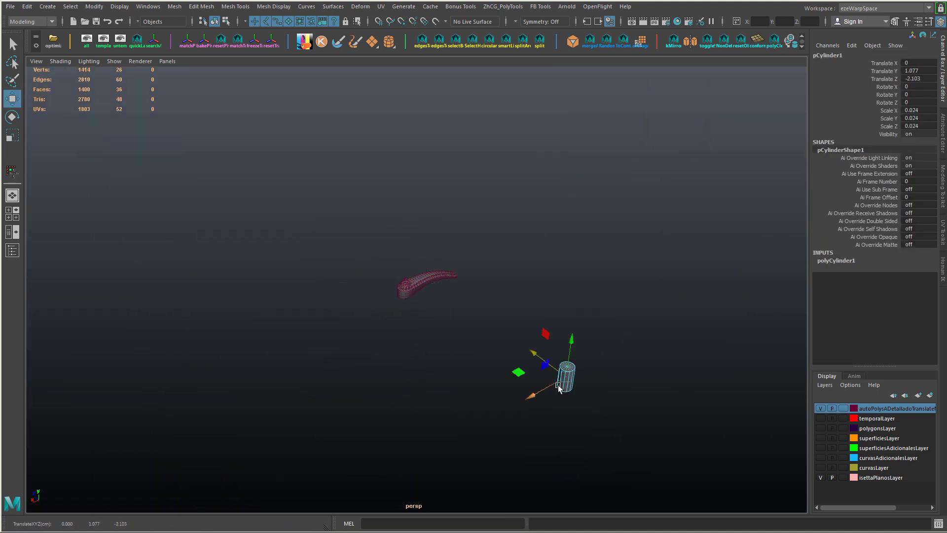
- Snap the cylinder to the end of the small bar above the disc and scale it down to about 0.003
key("v")
left_click_drag(565, 378, 412, 286)
key("f")
key("r")
middle_click_drag(538, 346, 477, 347)
key("v")
middle_click_drag(361, 244, 373, 242)
key("f")
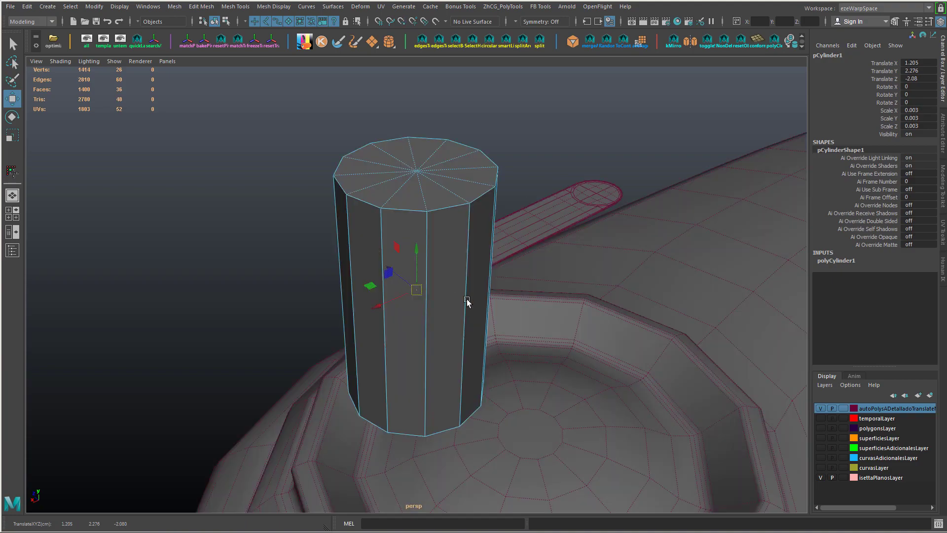
key("r")
middle_click_drag(508, 321, 470, 327)
- Delete the cylinder's side faces, keeping only its two end caps, and return to object selection
left_click_drag(470, 326, 371, 282, "alt")
key("w")
left_click(243, 335)
key("Delete")
left_click_drag(243, 335, 318, 384)
key("F8")
right_click(312, 400, "shift")
right_click(313, 400, "ctrl+shift")
right_click_drag(312, 400, 313, 346, "ctrl+shift")
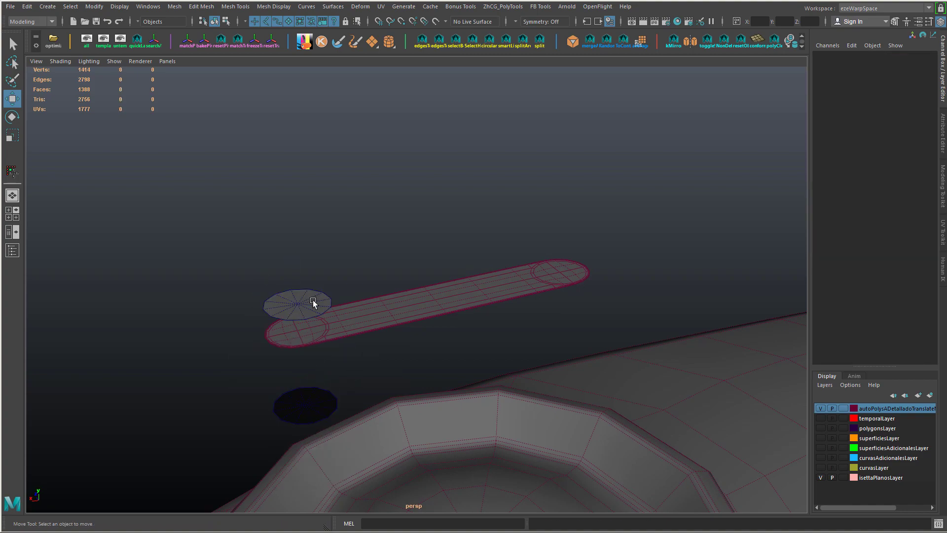
left_click(313, 300)
left_click_drag(314, 301, 374, 357, "alt")
left_click(430, 317, "shift")
mouse_move(430, 317)
right_mouse_down("ctrl+shift")
mouse_move(430, 287)
mouse_move(416, 310)
right_mouse_up("ctrl+shift")
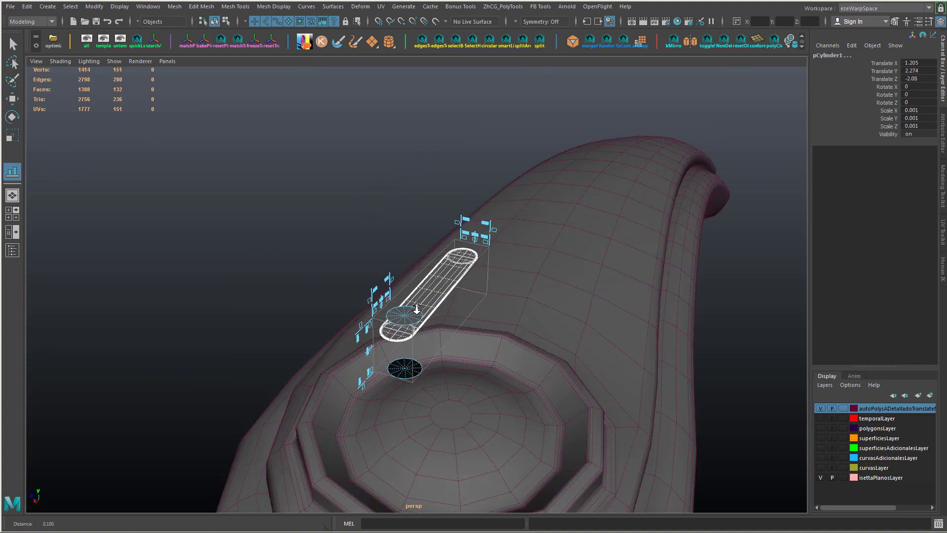
left_click_drag(416, 311, 299, 297, "alt")
right_click_drag(298, 297, 321, 296, "alt")
key("w")
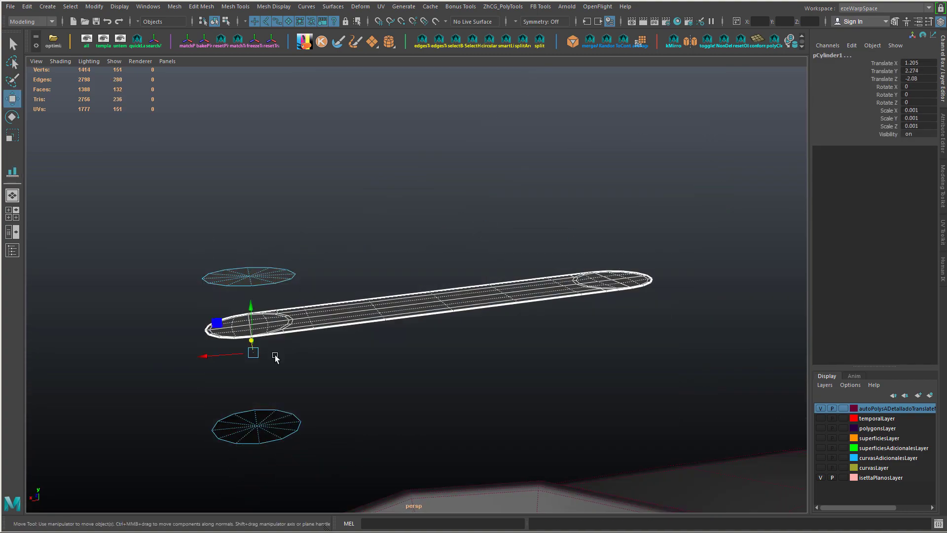
- Delete the lower cylinder cap and snap the remaining cap onto the near end of the bar with the Snap Together Tool
left_click(261, 410)
key("Delete")
left_click(262, 280)
right_click_drag(263, 279, 310, 280, "ctrl+shift")
left_click_drag(253, 304, 304, 342, "alt")
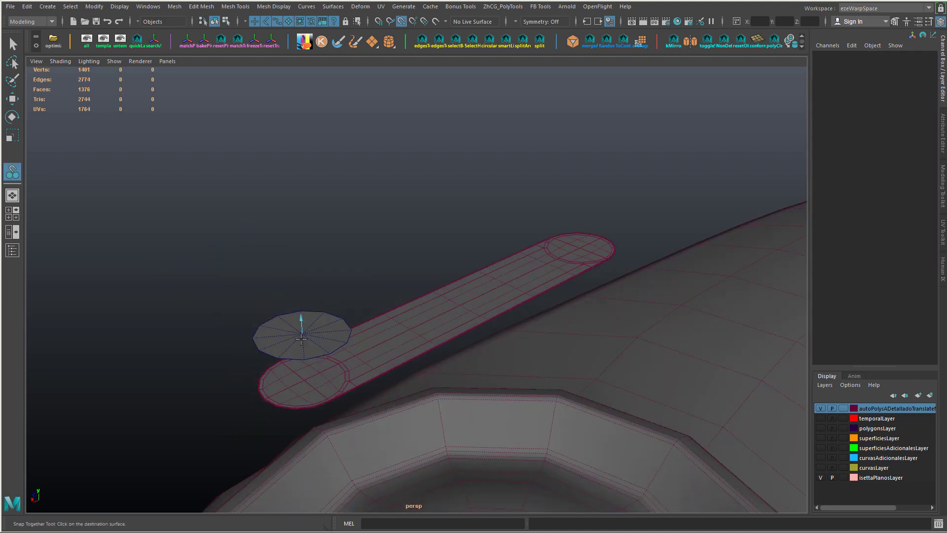
key("Return")
left_click(316, 375)
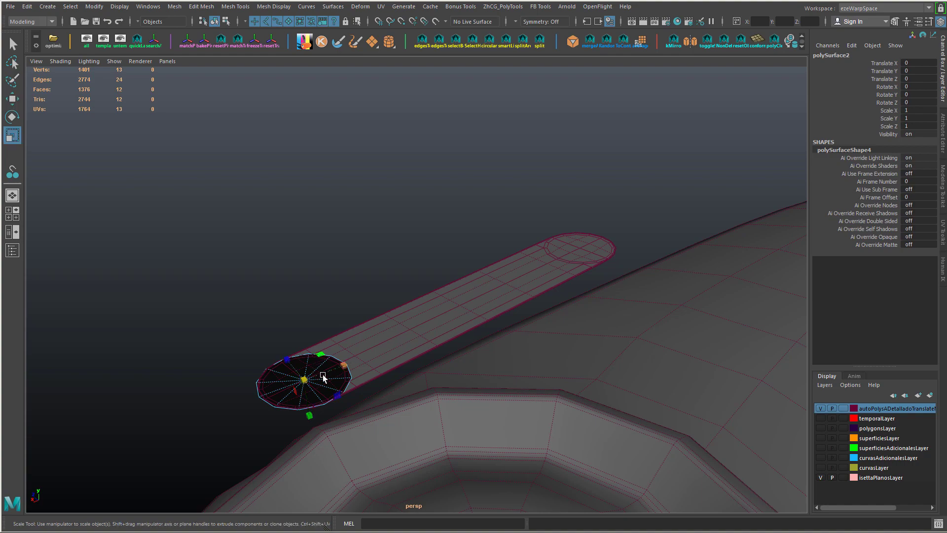
- Scale the cap to 0.962 and rotate it in object orientation to a Rotate Y of -8.28
left_click_drag(302, 382, 445, 402, "alt")
key("e")
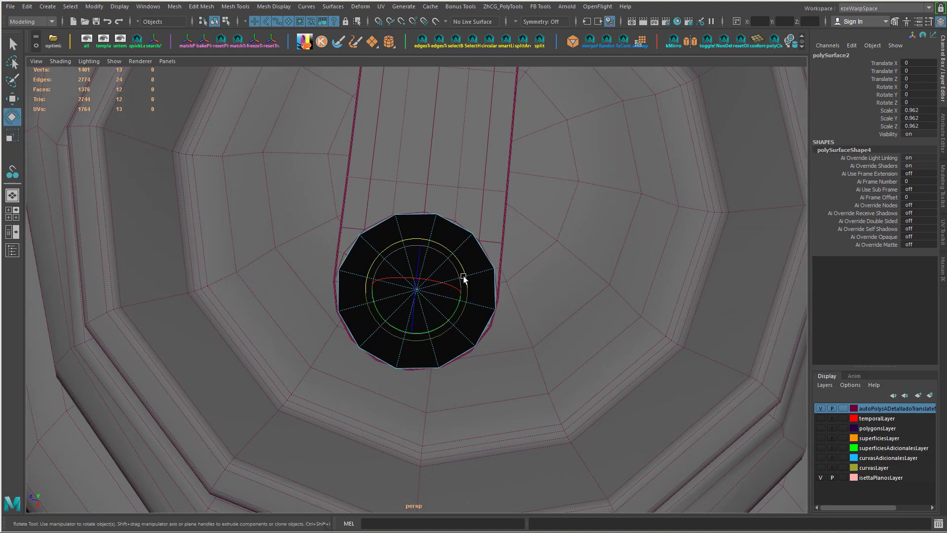
left_click_drag(463, 277, 428, 330, "alt")
left_click(346, 376)
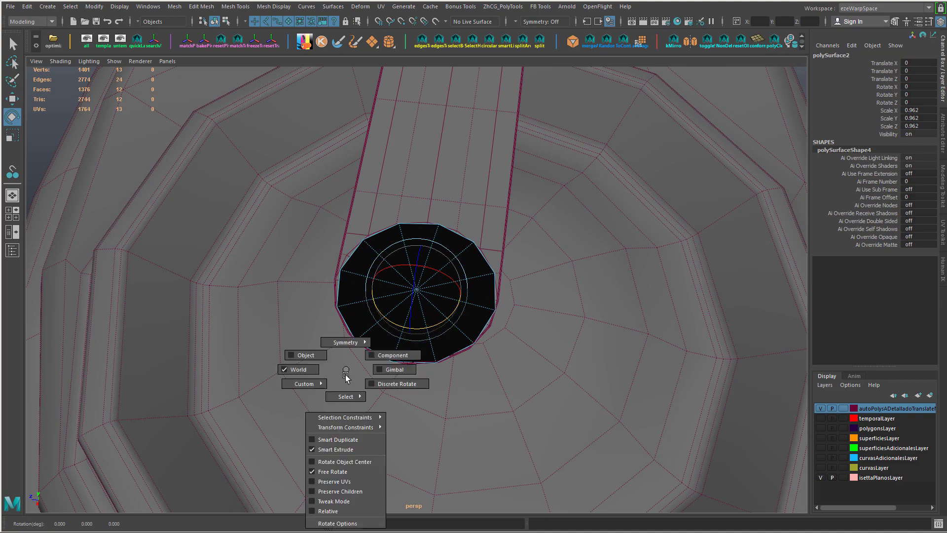
left_click(323, 358)
left_click_drag(425, 338, 391, 391, "alt")
middle_click_drag(392, 391, 400, 393)
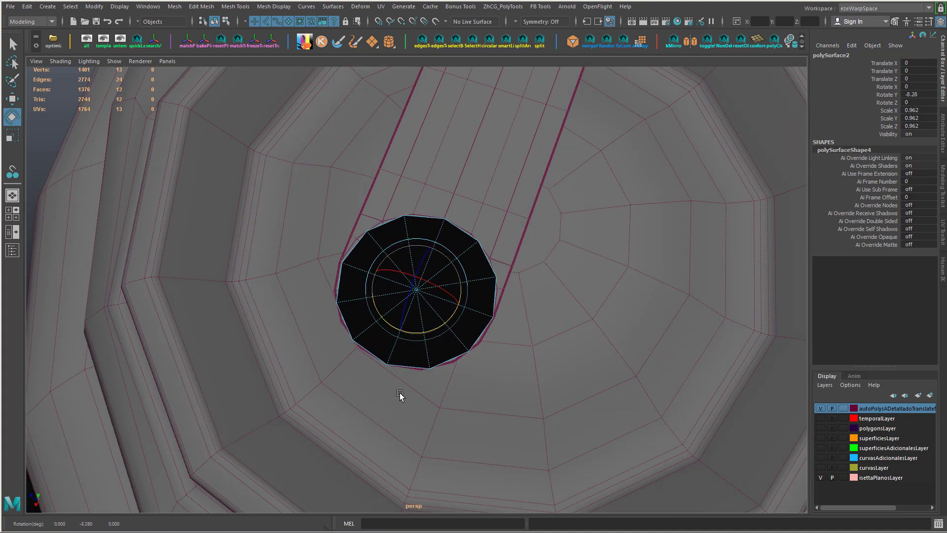
- Refine the cap's fit on the bar end by scaling it to 0.974 and adjusting Rotate Y to -8.64
key("w")
left_click_drag(400, 393, 422, 391, "alt")
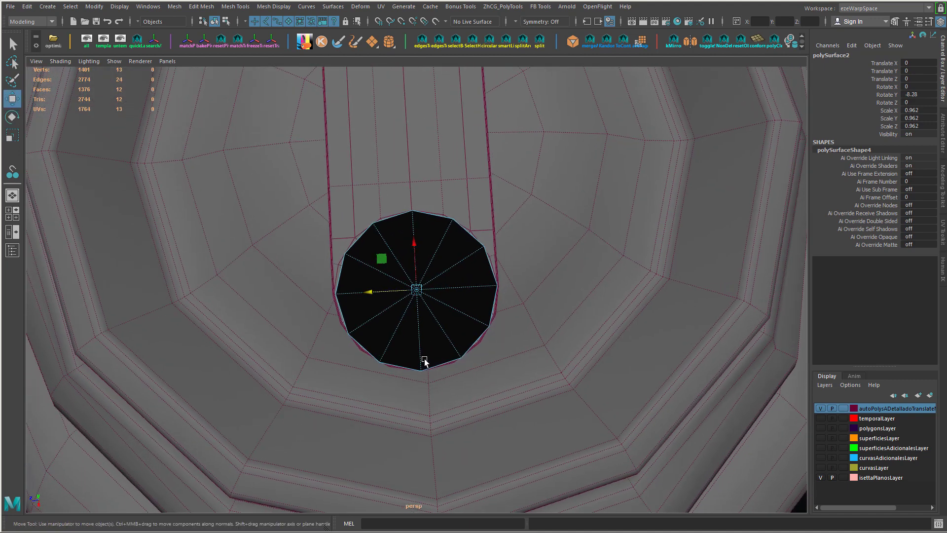
key("r")
left_click_drag(416, 289, 417, 289)
key("e")
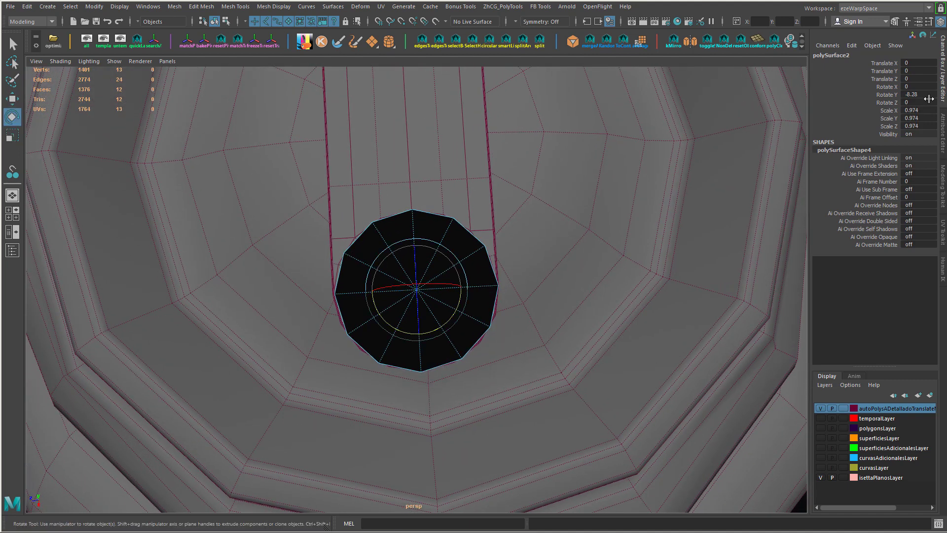
middle_click_drag(650, 306, 649, 307)
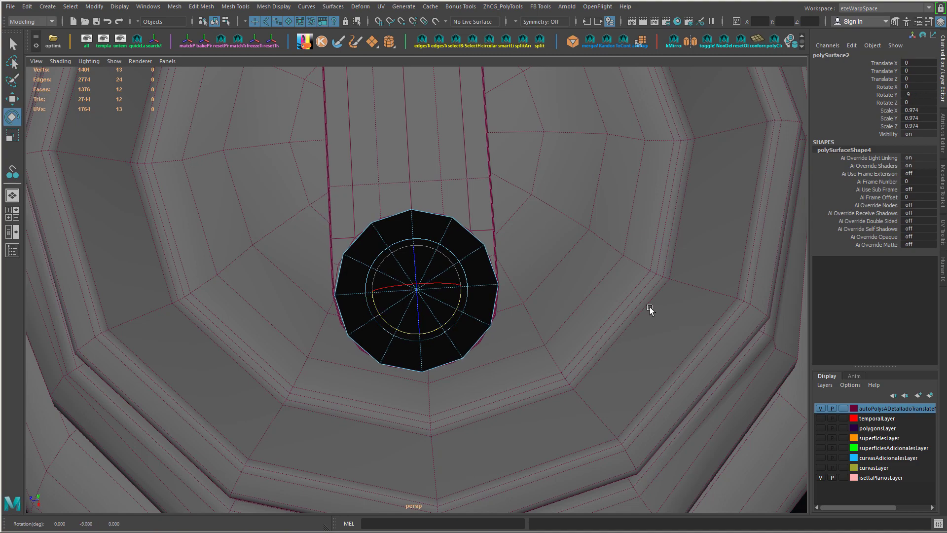
left_click_drag(593, 332, 484, 313, "alt")
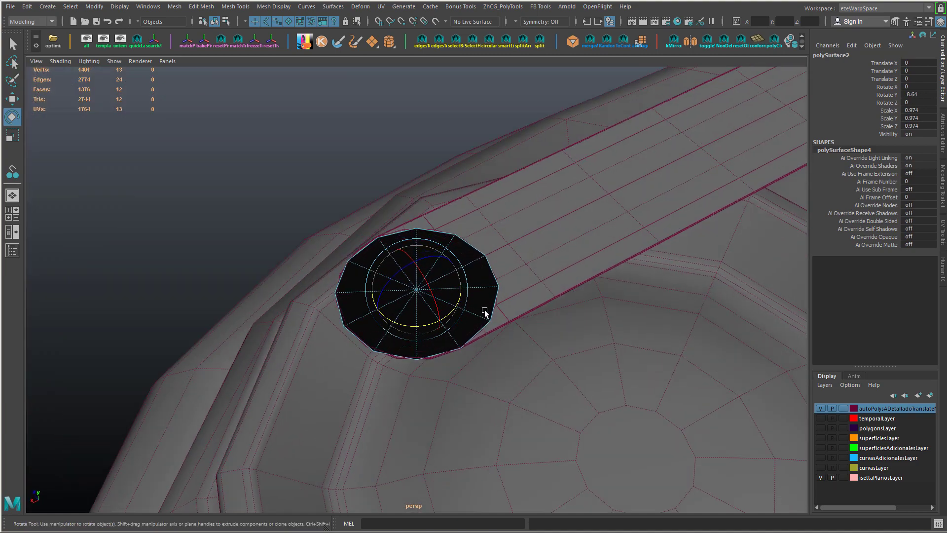
- Unparent the cap from its cylinder group and reverse its normals
right_click(487, 306)
left_click(480, 265)
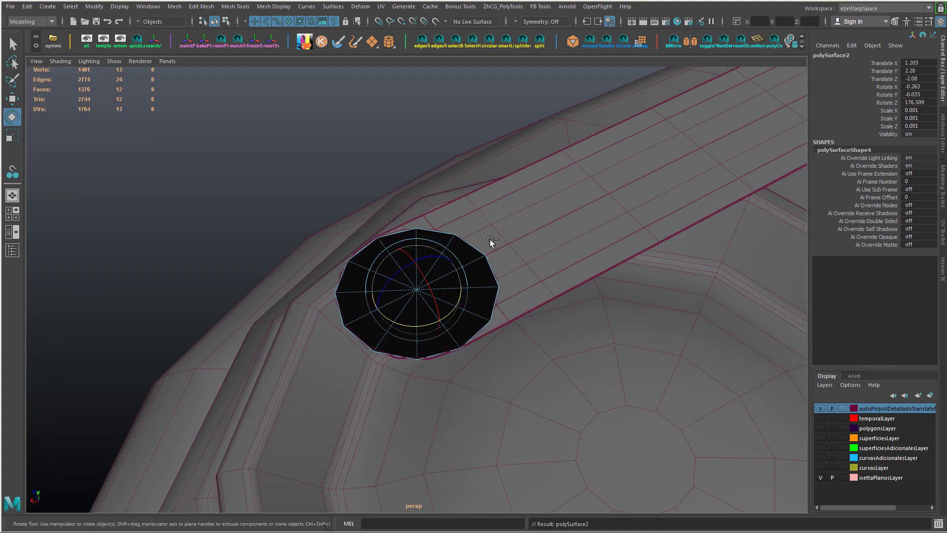
right_click_drag(477, 239, 501, 246, "ctrl")
left_click_drag(501, 247, 435, 254, "alt")
key("w")
key("ctrl+e")
right_click_drag(519, 204, 523, 250, "ctrl+shift")
right_click_drag(503, 239, 543, 228)
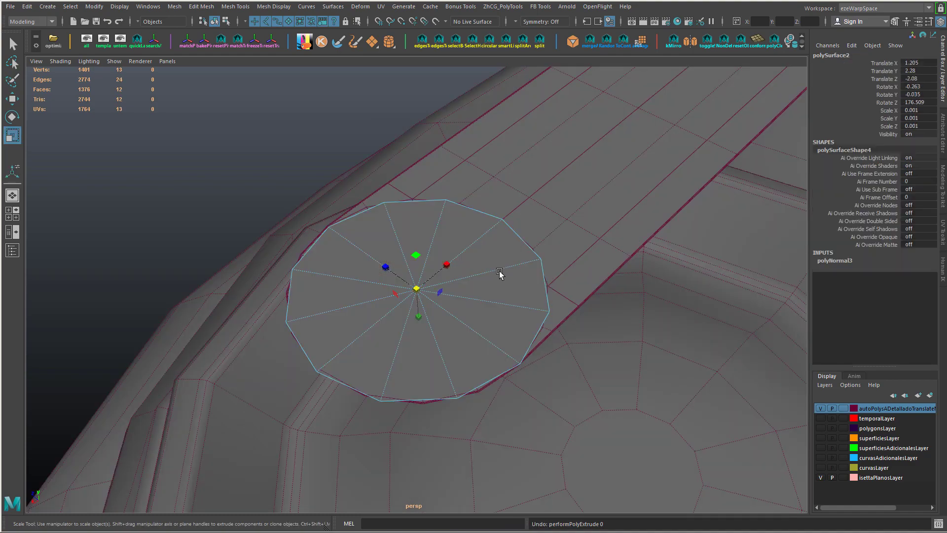
- Move the cap along its own normal axis to lift it slightly above the bar's end
key("w")
left_click_drag(482, 258, 458, 296)
left_click(418, 291)
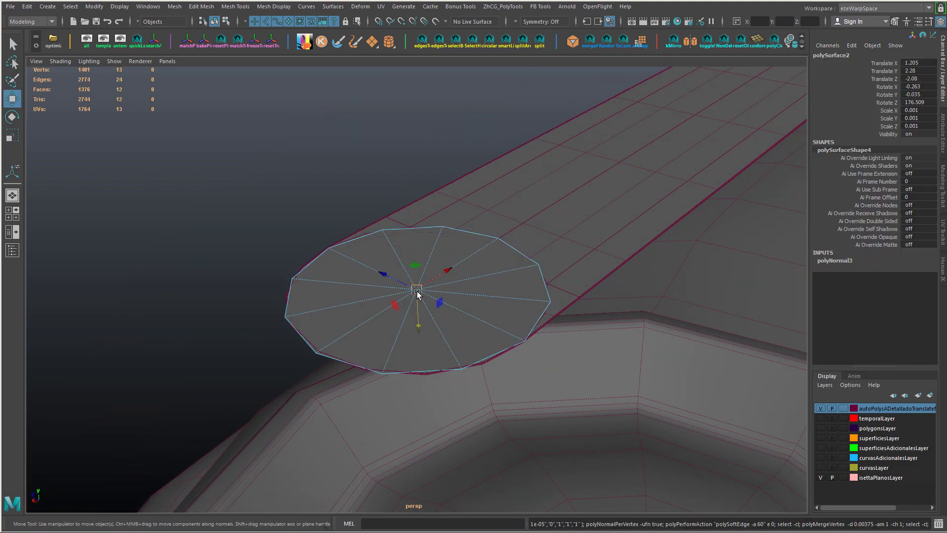
left_click_drag(417, 320, 415, 286)
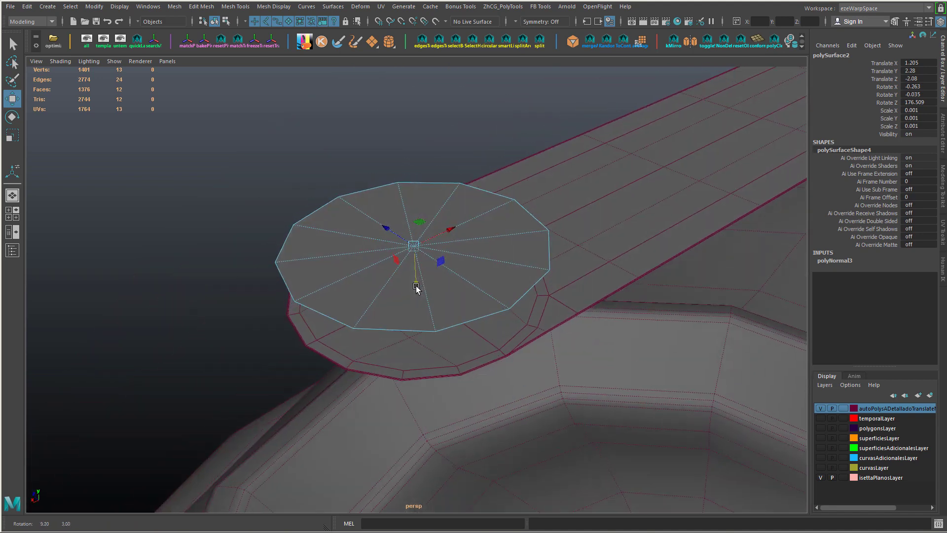
- Extrude the cap's border edges and scale them outward into a narrow rim, returning to object selection
right_click_drag(327, 289, 323, 262)
double_click(321, 307)
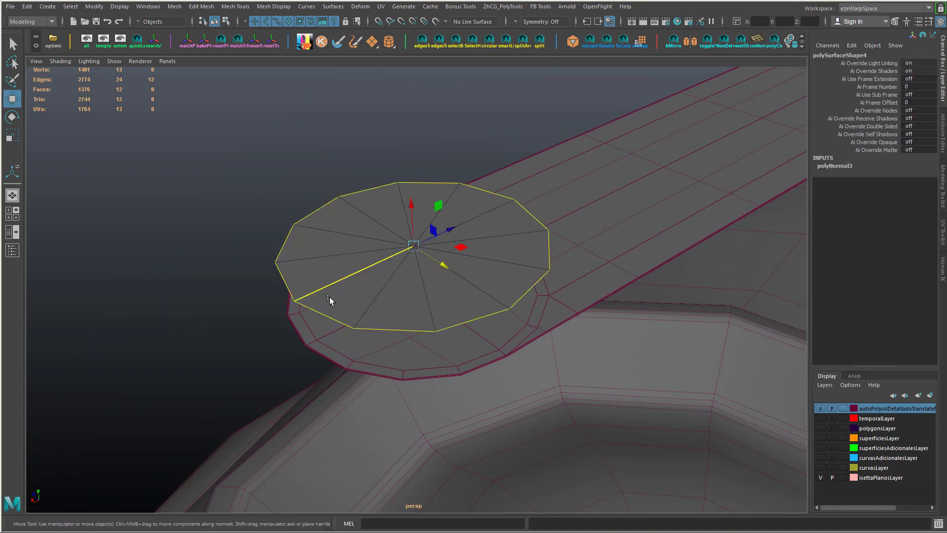
right_click_drag(404, 303, 405, 327, "shift")
key("r")
middle_click_drag(427, 320, 441, 319)
left_click_drag(442, 321, 482, 317, "alt")
key("w")
right_click_drag(447, 237, 519, 212)
- Insert a circularized edge loop around the cap's centre vertex and slide it outward
left_click_drag(463, 274, 493, 252, "alt")
right_click_drag(492, 252, 443, 252)
left_click(416, 253)
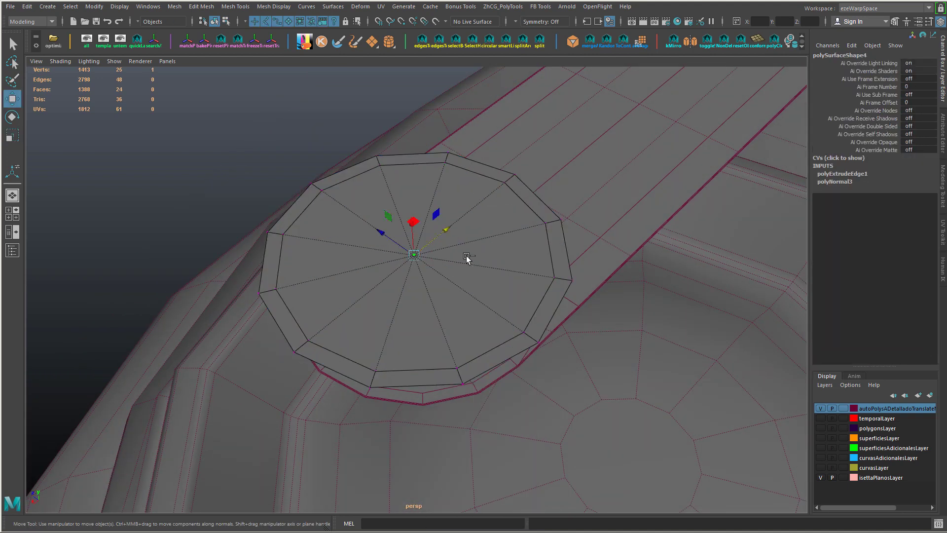
key("alt+s")
left_click_drag(466, 255, 584, 257, "alt")
key("alt+c")
key("w")
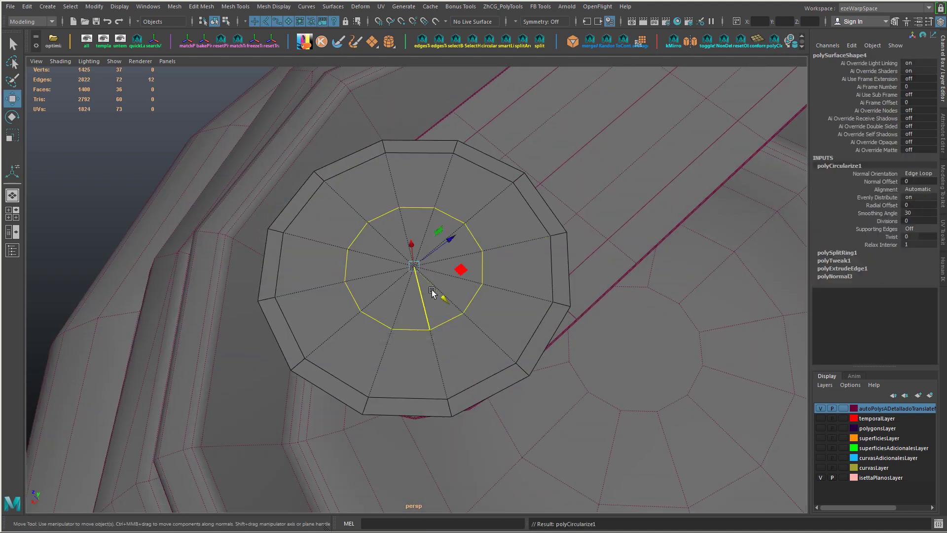
right_click_drag(384, 325, 417, 394, "shift")
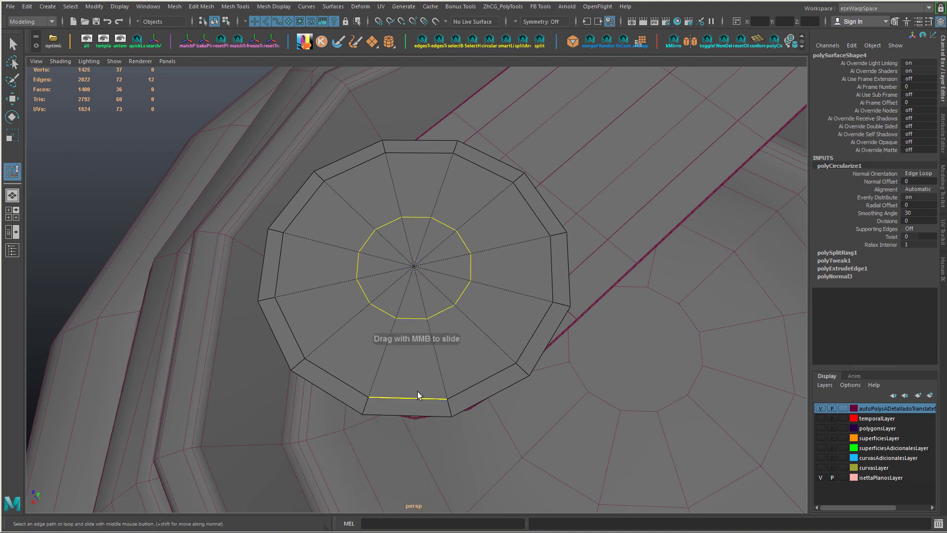
mouse_move(351, 386)
middle_mouse_down()
mouse_move(371, 385)
mouse_move(359, 385)
middle_mouse_up()
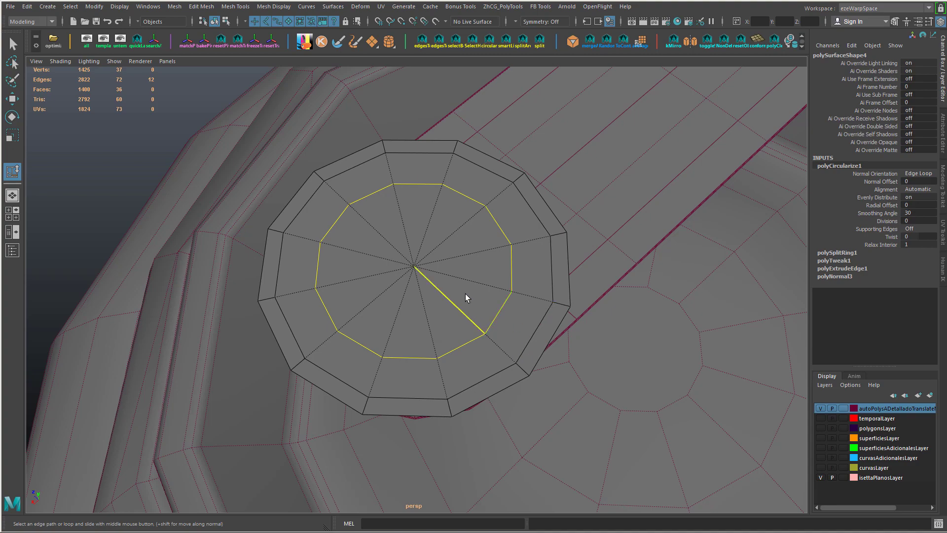
- Insert a second, smaller edge loop around the cap's centre vertex and return to object selection
left_click(416, 265)
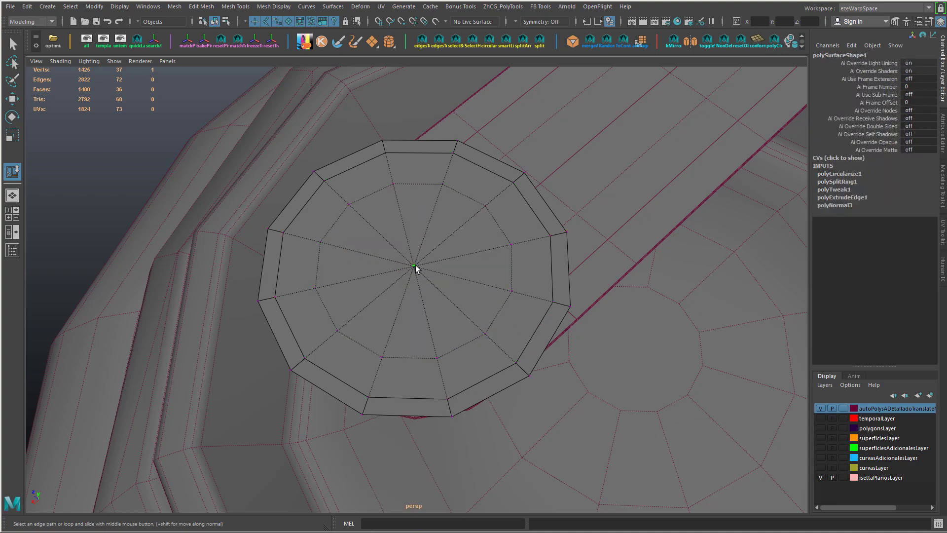
left_click_drag(432, 267, 481, 252, "alt")
right_click_drag(487, 249, 528, 224)
key("w")
left_click_drag(565, 266, 538, 270, "alt")
right_click_drag(539, 270, 549, 294, "alt")
left_click_drag(549, 294, 463, 325, "alt")
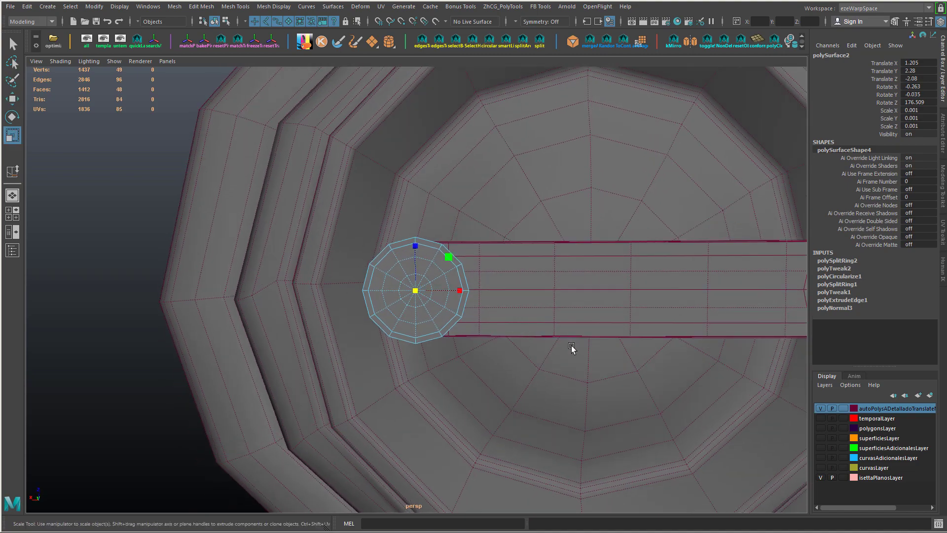
- Examine the raised cap from the side and check the perspective camera's attributes
key("w")
left_click_drag(567, 346, 459, 303, "alt")
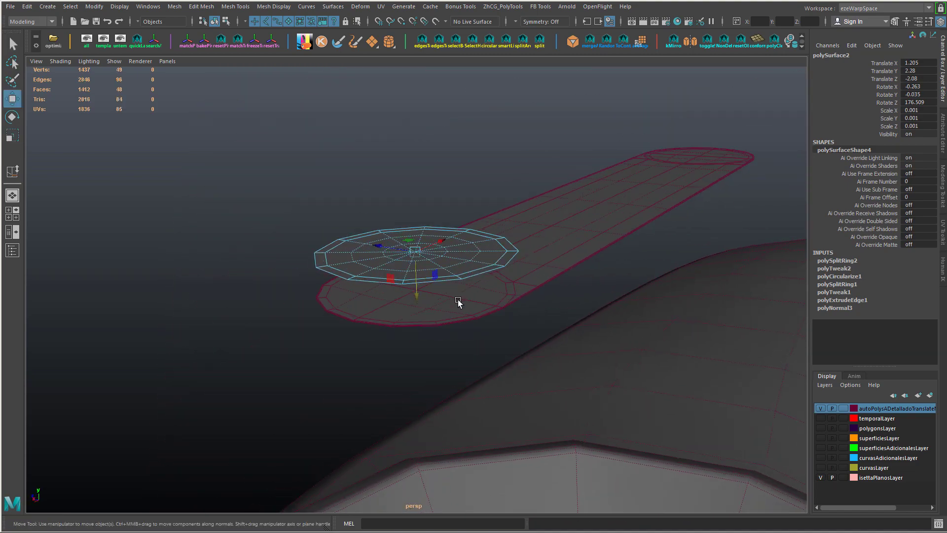
left_click(37, 61)
left_click(60, 94)
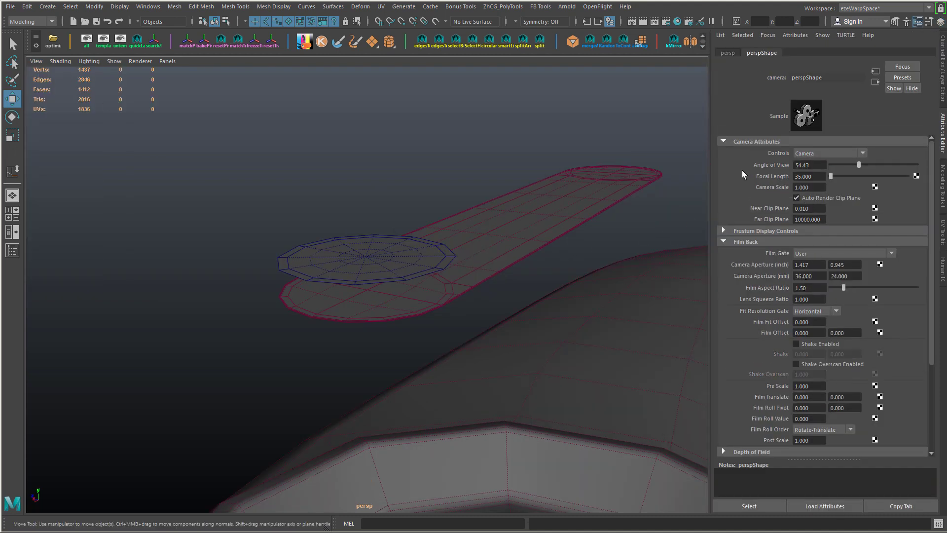
key("ctrl+a")
- Delete the rounded end faces of the old bar beneath the new cap
left_click(422, 287)
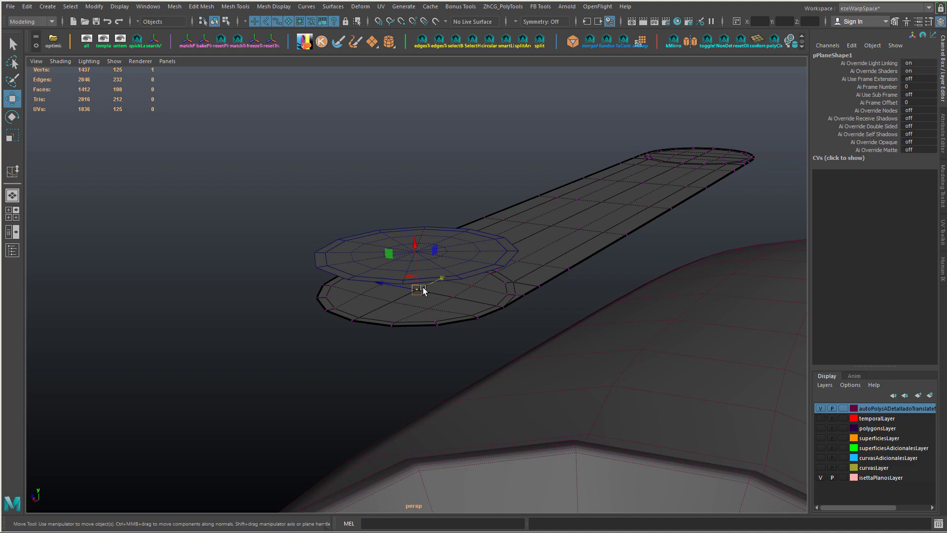
key("ctrl+F11")
key("shift+period")
key("shift+period")
key("Delete")
- Delete the entire old bar object, leaving only the new cap
left_click_drag(422, 287, 457, 285, "alt")
scroll(472, 285, "down", 3)
right_click_drag(507, 280, 554, 226)
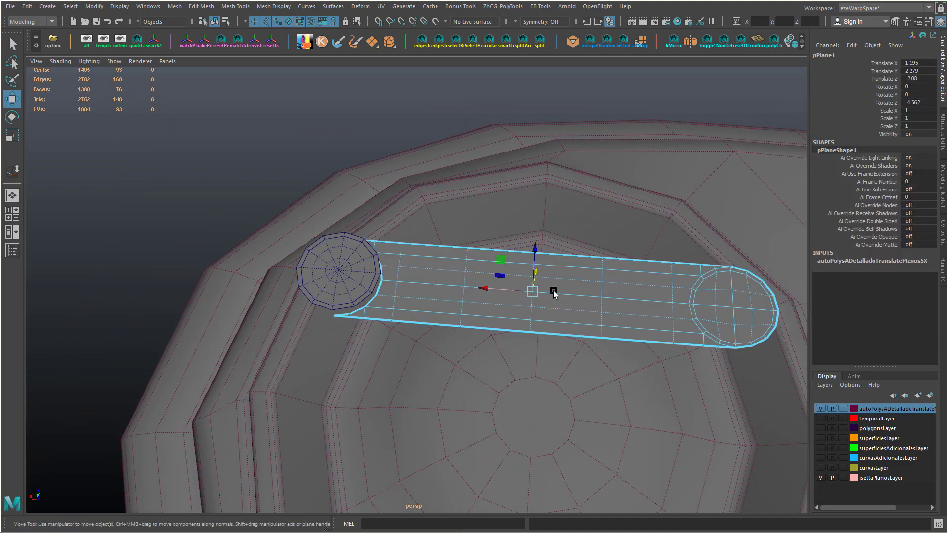
key("Delete")
- Select the half of the cap's outer rim facing the bar's direction and extrude those edges outward
left_click_drag(380, 276, 369, 277, "alt")
right_click_drag(343, 276, 342, 240)
left_click(356, 282)
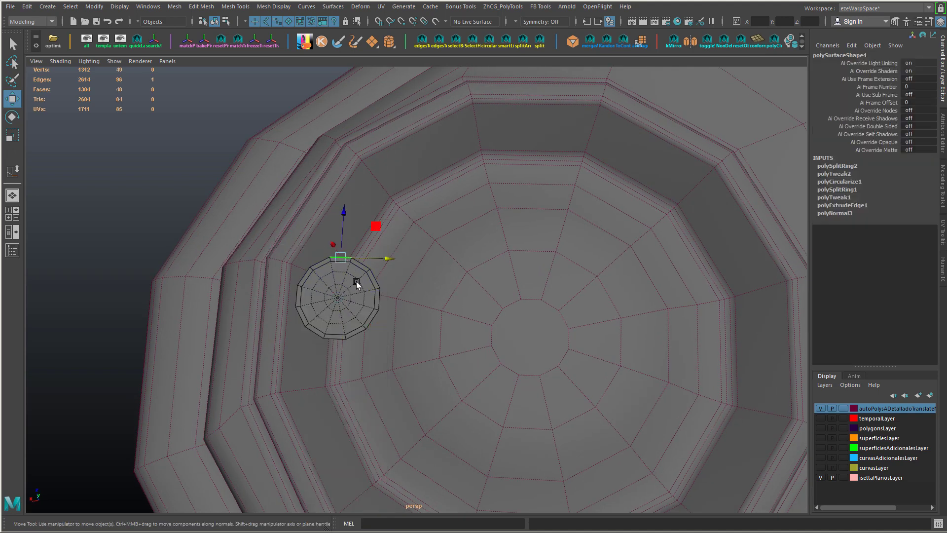
right_click(420, 324, "shift")
left_click(419, 350)
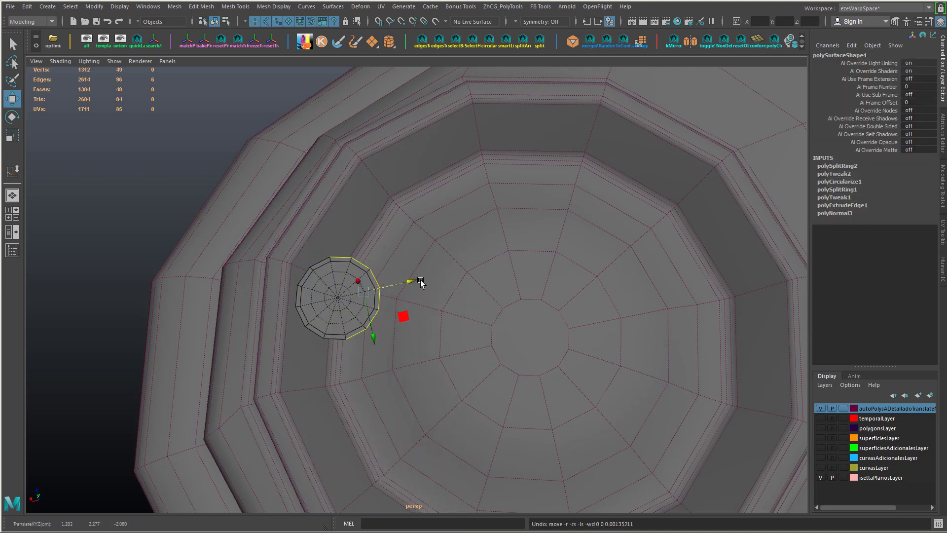
left_click_drag(431, 340, 423, 309, "alt")
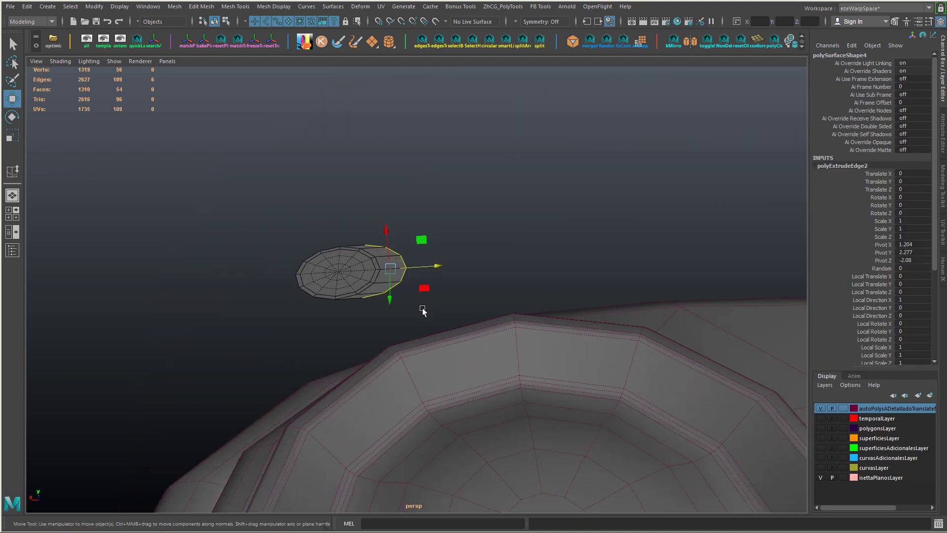
- Flatten the extruded edges into a straight row across the bar's width
right_click(423, 309)
left_click(415, 365)
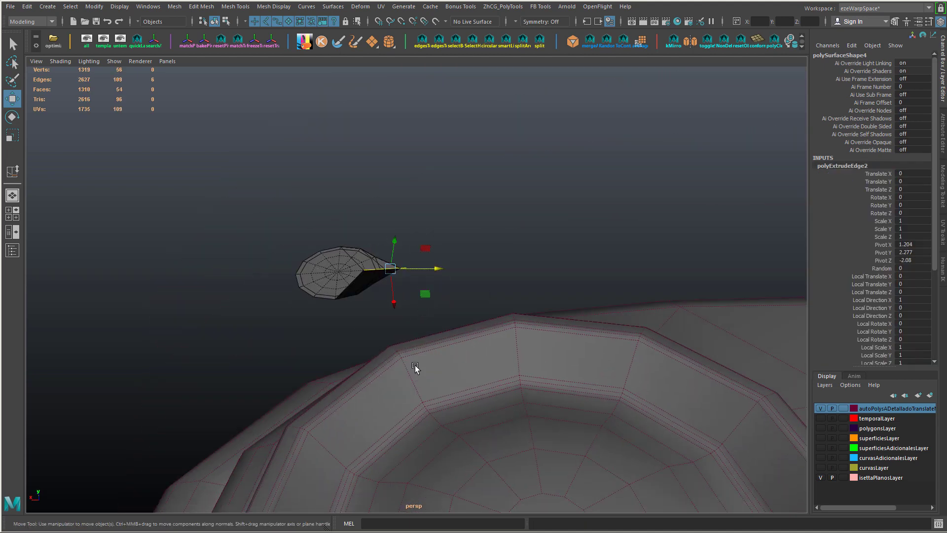
right_click(414, 362)
left_click(409, 416)
- Extrude the straight edge row twice more, extending the bar away from the cap with a short and a longer segment
left_click_drag(409, 416, 428, 382, "alt")
right_click_drag(428, 382, 430, 362, "shift")
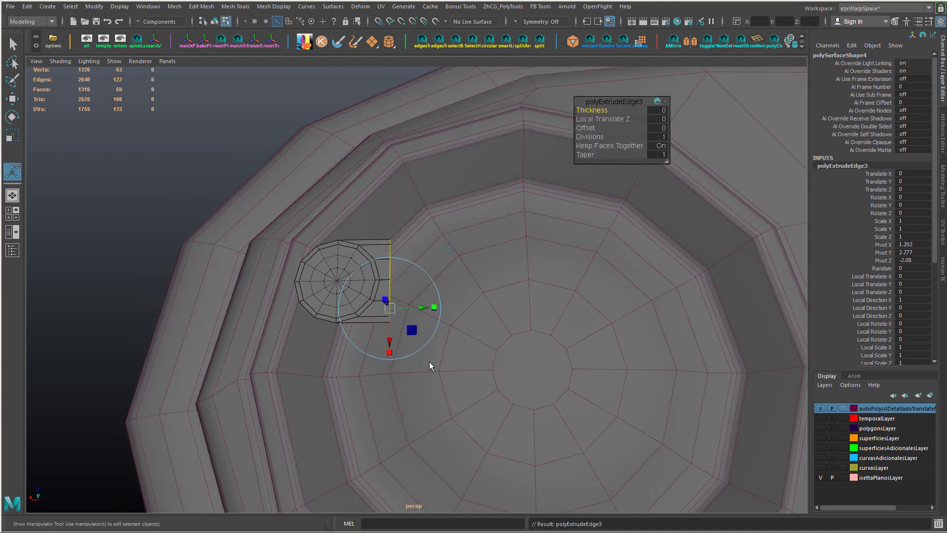
key("w")
middle_click_drag(298, 385, 366, 381)
key("ctrl+e")
key("w")
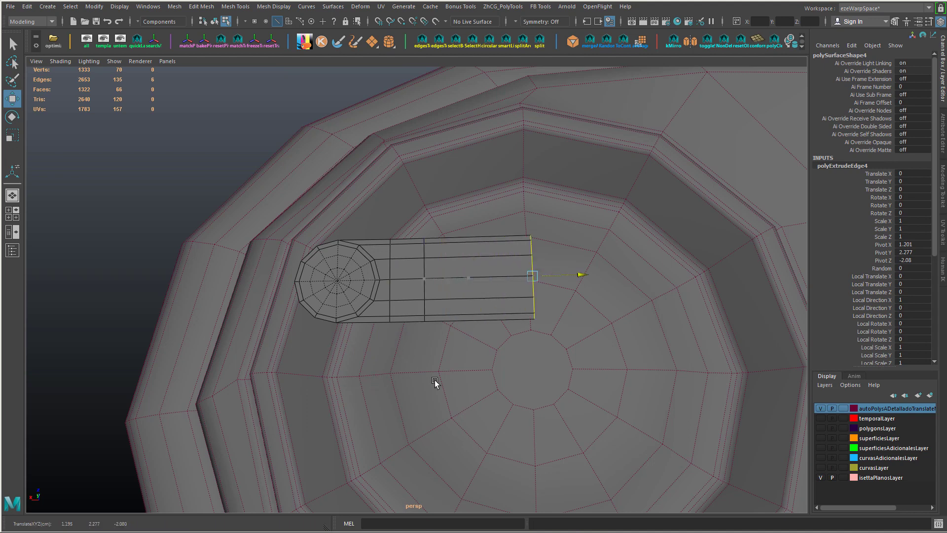
- Move the middle cross edge loop farther along the bar and insert another loop between it and the first one
left_click_drag(426, 383, 429, 272, "alt")
left_click(423, 270)
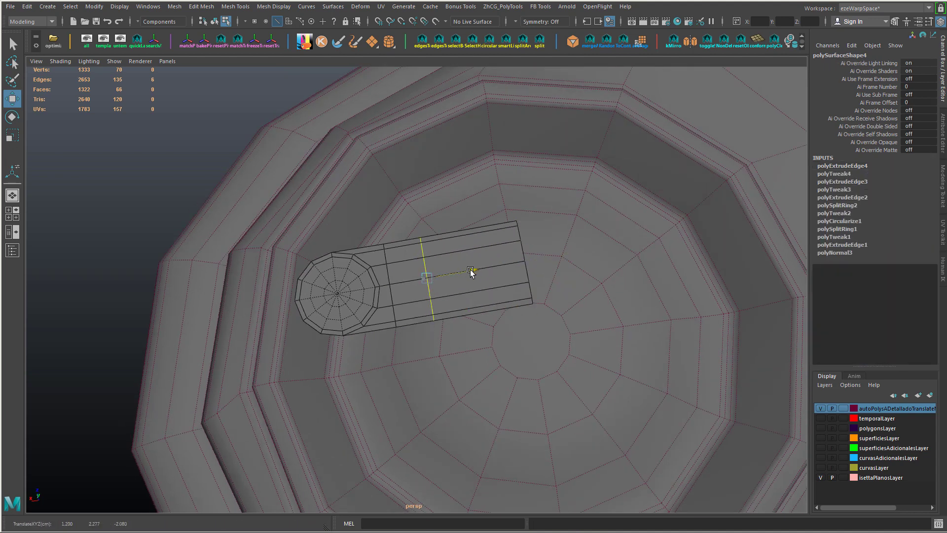
left_click(401, 271)
right_click_drag(402, 263, 361, 313, "ctrl")
- Select all the bar's faces and scale them flat from a pivot aligned to the centre of the rounded cap
left_click_drag(485, 337, 485, 262, "alt")
right_click_drag(475, 259, 518, 217)
left_click(332, 298)
right_click_drag(430, 265, 285, 244)
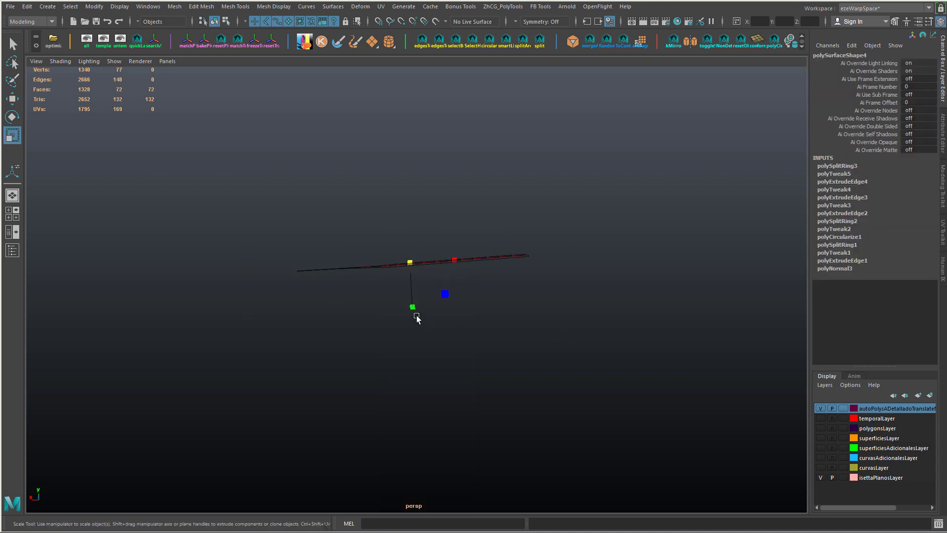
left_click_drag(417, 318, 353, 322, "alt")
scroll(354, 322, "up", 5)
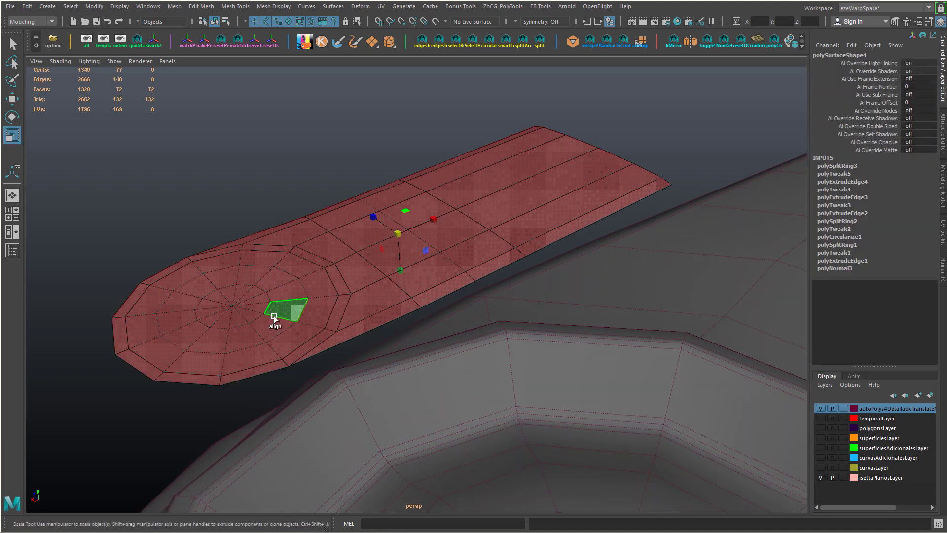
left_click(233, 305)
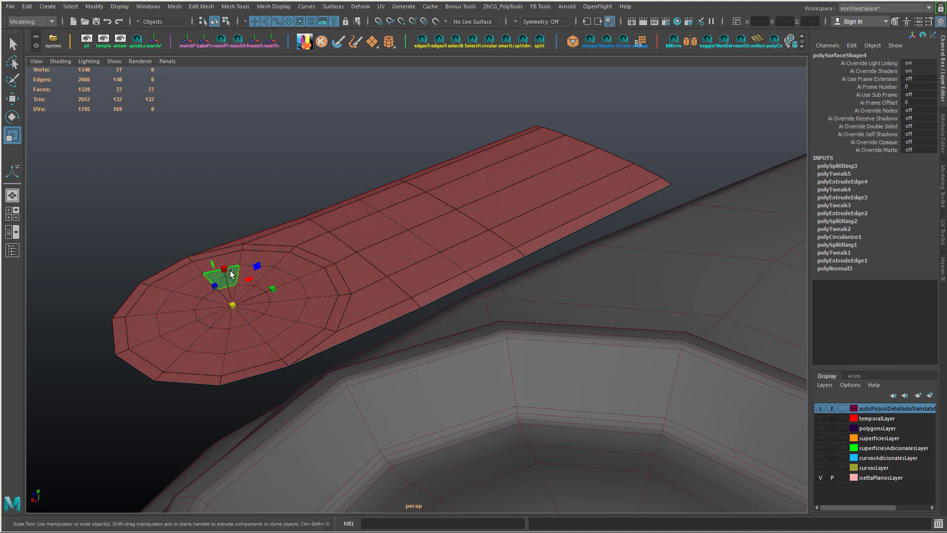
left_click_drag(230, 272, 241, 333)
- Set the bar's pivot at its straight end, delete its history and mirror it along X to make a double-ended bar
scroll(499, 355, "down", 8)
left_click_drag(499, 355, 454, 308, "alt")
scroll(451, 310, "up", 4)
key("F8")
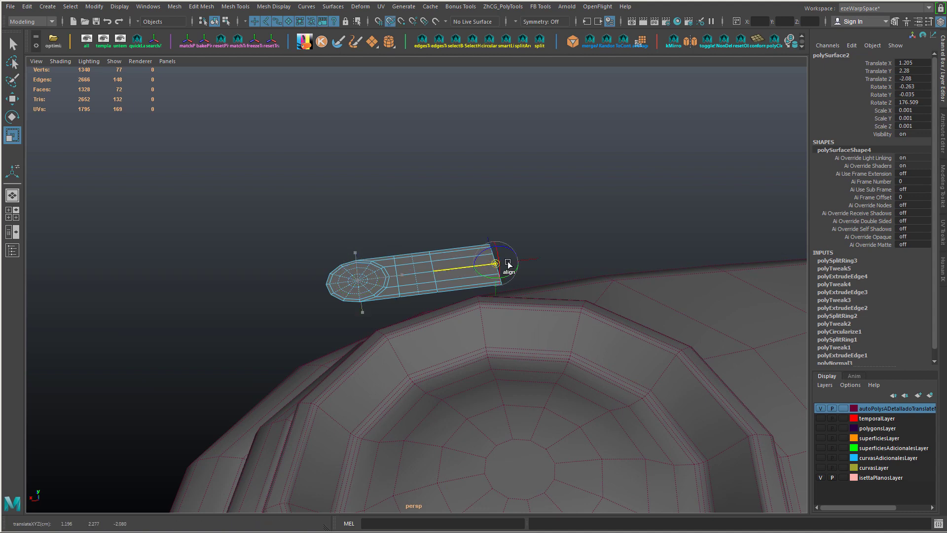
key("w")
key("alt+shift+d")
right_click_drag(464, 331, 426, 300, "alt")
right_click(427, 300)
mouse_move(435, 292)
left_mouse_down()
mouse_move(363, 314)
mouse_move(369, 286)
mouse_move(429, 282)
left_mouse_up()
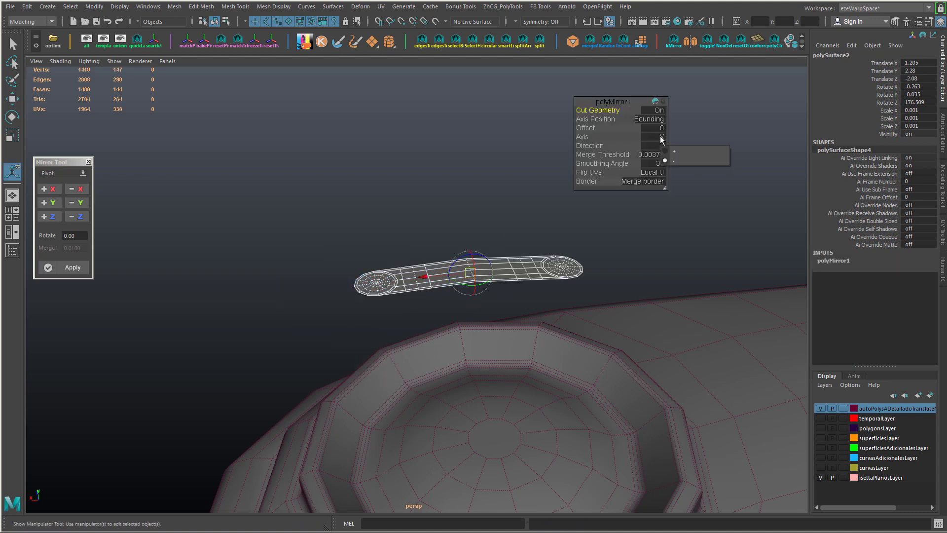
- Try to flatten the mirrored bar by scaling it from a pivot aligned to one of its edges
left_click(498, 211)
left_click_drag(499, 212, 497, 266, "alt")
left_click(543, 265)
left_click_drag(506, 222, 498, 190, "alt")
key("r")
left_click_drag(527, 251, 528, 234, "alt")
left_click_drag(512, 275, 534, 317, "alt")
right_click_drag(534, 317, 558, 285, "alt")
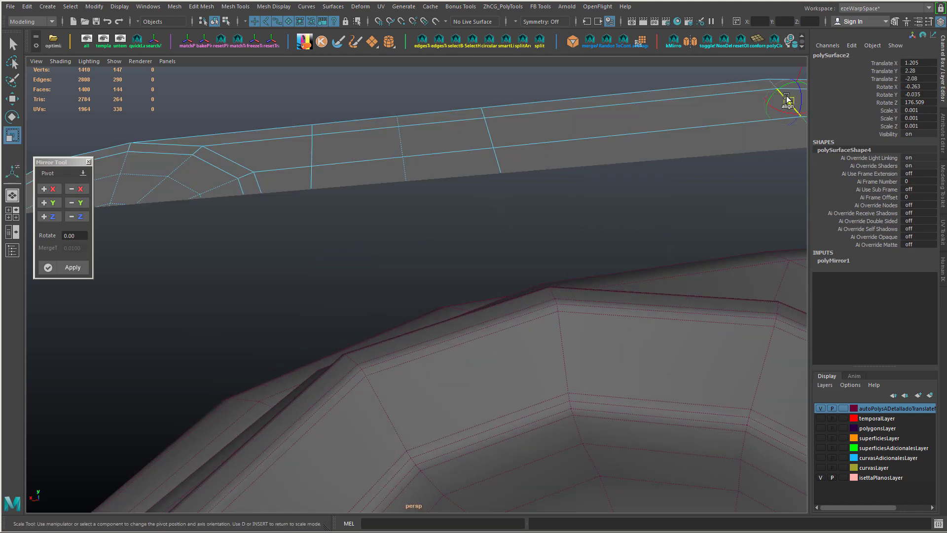
right_click_drag(787, 96, 581, 203, "alt")
left_click_drag(575, 176, 553, 222)
key("ctrl+z")
- Planarize the mirrored bar so that both halves lie in one plane
right_click_drag(481, 228, 442, 349, "ctrl")
left_click(370, 210)
right_click_drag(641, 277, 556, 300, "alt")
key("w")
left_click(409, 184)
right_click_drag(390, 215, 433, 228, "alt")
left_click_drag(441, 237, 469, 272, "alt")
- Move the whole bar down onto the recessed disc and position it across the centre
right_click_drag(592, 256, 560, 255)
left_click_drag(560, 256, 565, 220, "alt")
left_click_drag(476, 312, 490, 418)
right_click_drag(558, 419, 493, 397, "alt")
right_click_drag(424, 424, 494, 385, "alt")
left_click_drag(449, 356, 524, 381, "alt")
right_click_drag(508, 266, 548, 225)
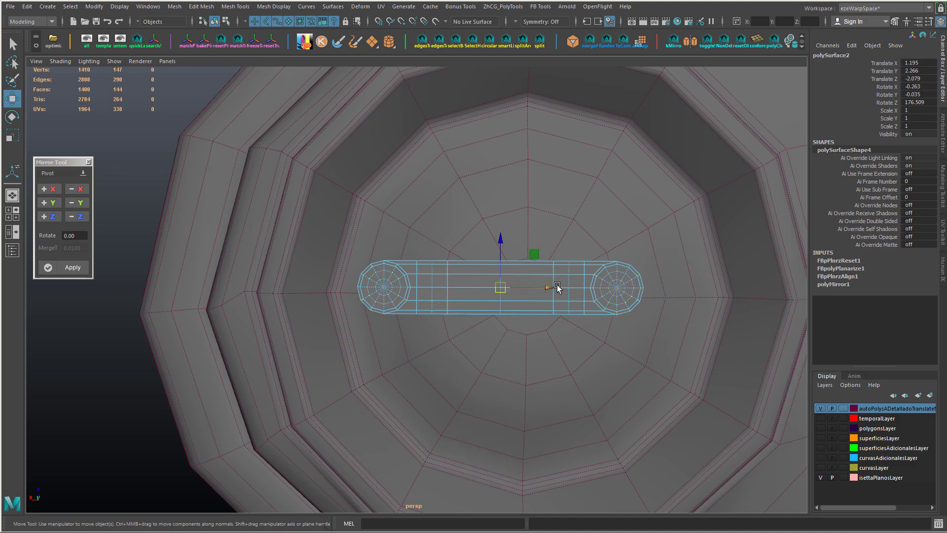
- Reposition each rounded end of the bar along its length by moving its vertices
key("4")
key("alt+b")
mouse_move(531, 247)
left_mouse_down("alt")
mouse_move(660, 372)
mouse_move(566, 366)
mouse_move(451, 288)
left_mouse_up("alt")
key("5")
key("F9")
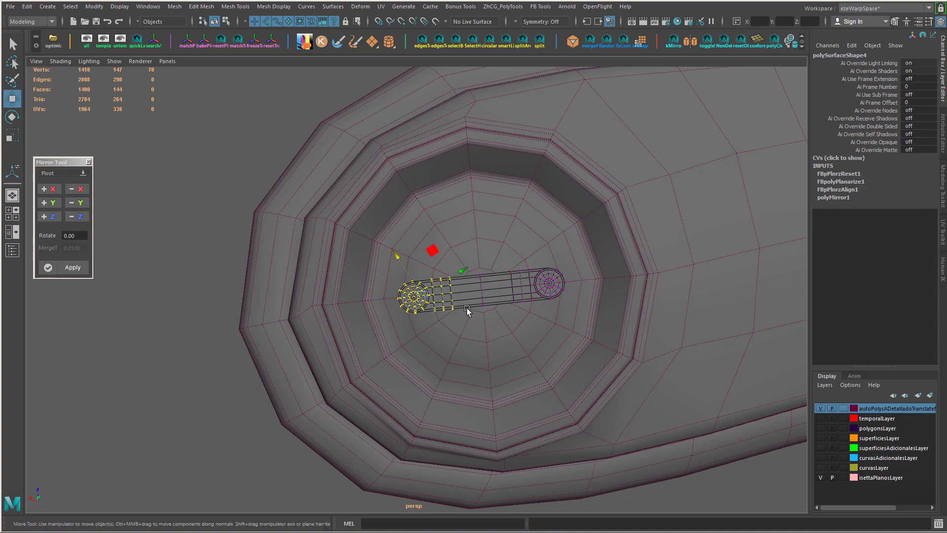
left_click_drag(466, 308, 433, 312, "alt")
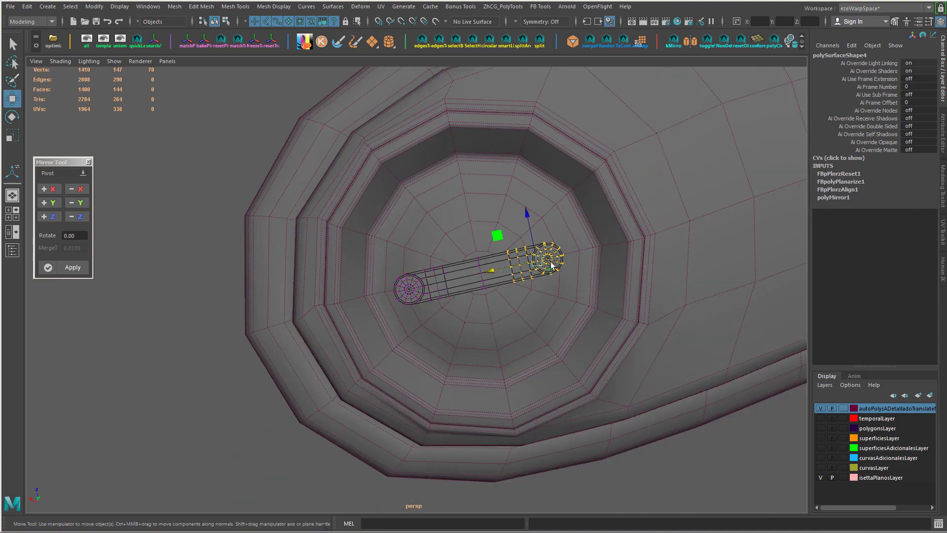
left_click_drag(481, 277, 472, 309, "alt")
- Apply Edit Edge Flow to the cross edge loop at the middle of the bar
key("F10")
right_click_drag(471, 309, 533, 304, "alt")
left_click(505, 430)
key("f")
right_click_drag(541, 413, 498, 379, "alt")
left_click_drag(498, 380, 459, 306, "alt")
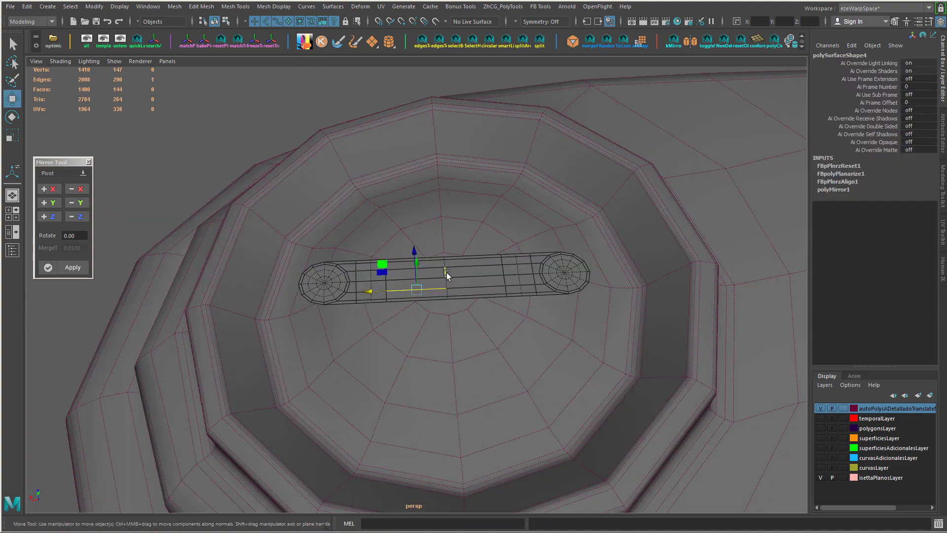
double_click(446, 272)
right_click_drag(446, 272, 475, 297, "shift")
- Try to rotate the bar in the perspective view to follow the disc's tilt
key("F8")
mouse_move(477, 299)
left_mouse_down("alt")
mouse_move(493, 286)
mouse_move(481, 315)
mouse_move(466, 293)
left_mouse_up("alt")
key("e")
left_click_drag(412, 264, 410, 269)
left_click_drag(404, 346, 428, 359, "alt")
key("ctrl+z")
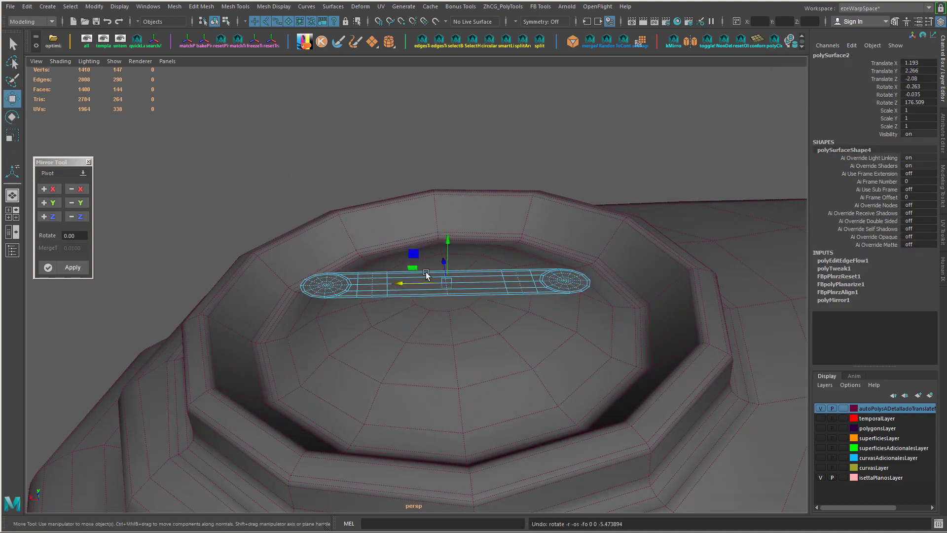
- Rotate the bar in the front view to match the disc's tilt, with Rotate Z at 171.336
left_click_drag(376, 338, 389, 321, "alt")
key("ctrl+z")
key("space")
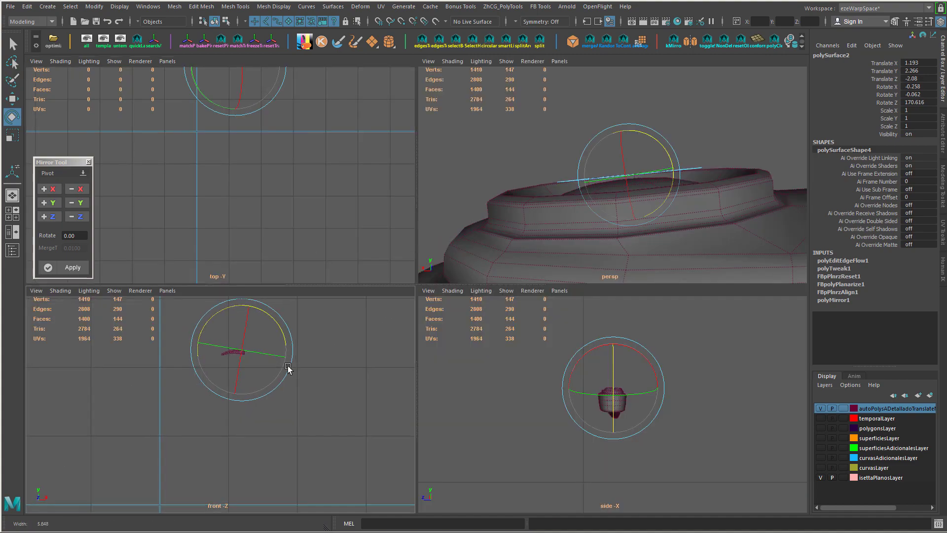
key("f")
right_click_drag(295, 371, 436, 436, "alt")
middle_click_drag(369, 394, 368, 400)
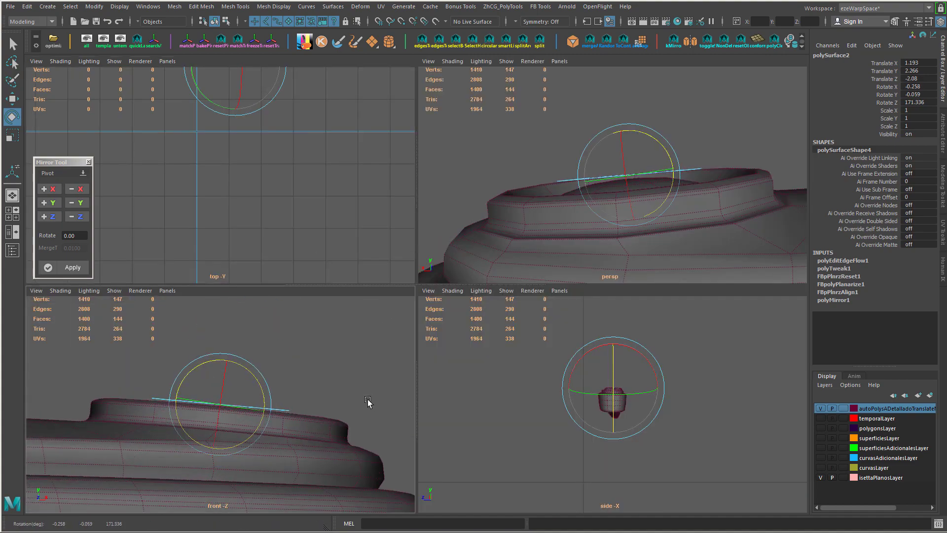
- Make the disc's mesh the live surface
key("w")
left_click_drag(653, 162, 602, 174, "alt")
key("l")
- Try to conform the bar with its few cross loops to the live disc surface
left_click_drag(524, 190, 525, 309)
left_click_drag(602, 170, 575, 214, "alt")
scroll(604, 205, "up", 3)
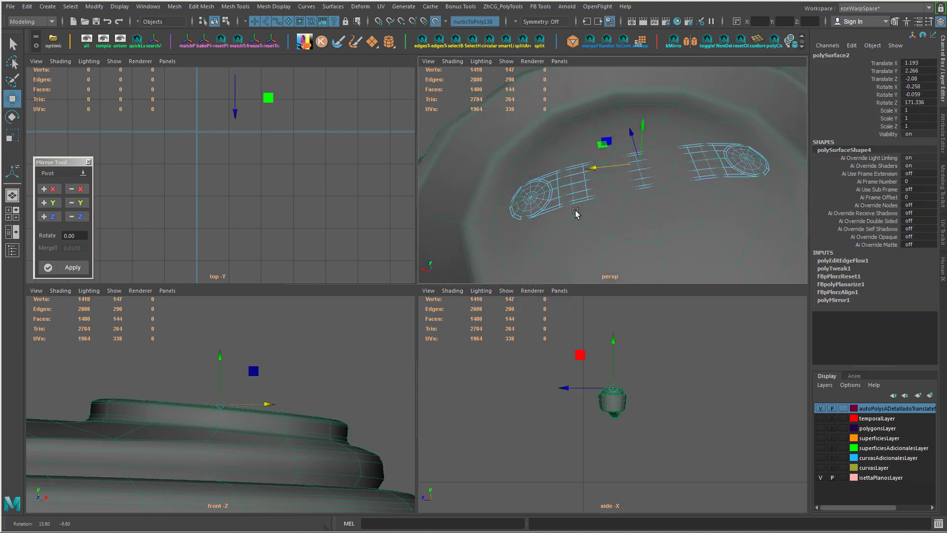
key("ctrl+z")
- Insert six more cross edge loops along the bar and apply Edit Edge Flow to them
key("F10")
right_click_drag(611, 170, 637, 159, "ctrl+shift")
left_click(676, 164)
left_click(685, 168)
left_click(653, 175)
left_click(598, 186)
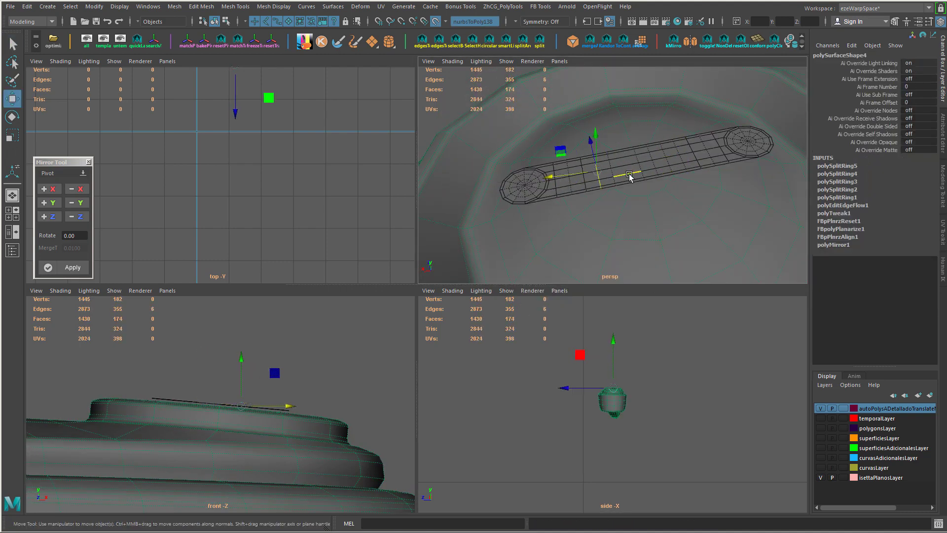
left_click(630, 178)
left_click_drag(606, 180, 632, 185, "alt")
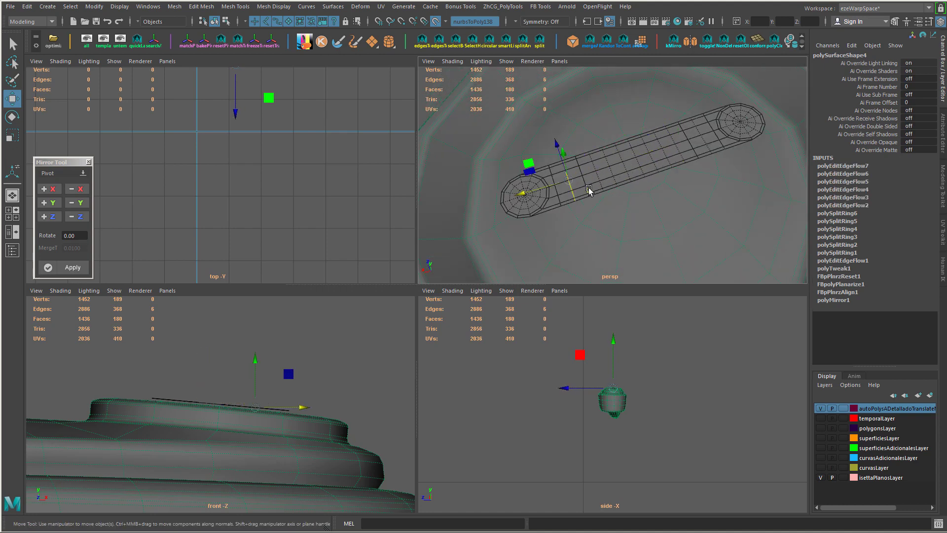
- Conform the subdivided bar to the live disc surface and turn the live surface off
key("F8")
left_click_drag(642, 217, 631, 169, "alt")
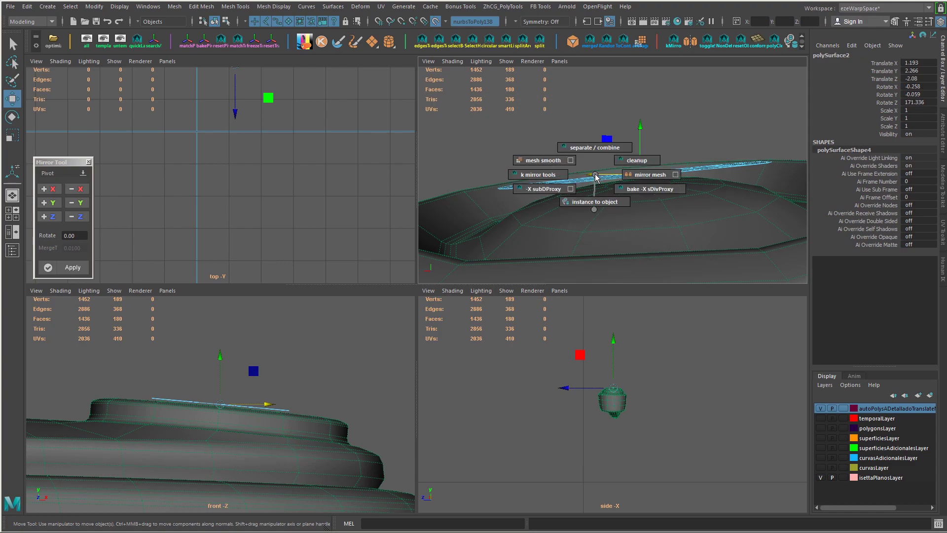
right_click_drag(596, 306, 581, 349, "shift")
left_click_drag(636, 207, 641, 256, "alt")
scroll(641, 256, "down", 5)
scroll(642, 220, "up", 5)
left_click_drag(643, 220, 644, 198, "alt")
key("ctrl+l")
key("space")
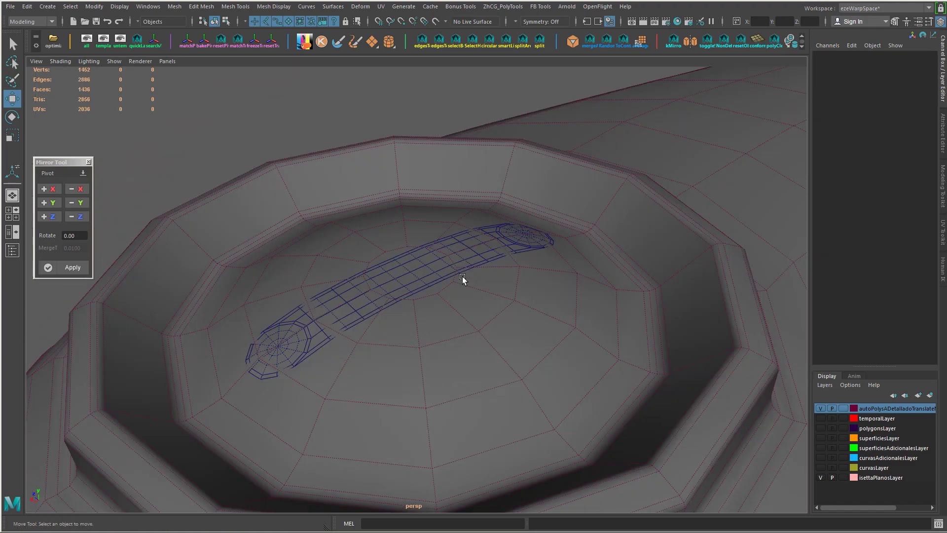
- Delete the disc faces beneath the bar's middle section, undoing the deletion of the two faces under its rounded end
left_click_drag(462, 276, 400, 317, "alt")
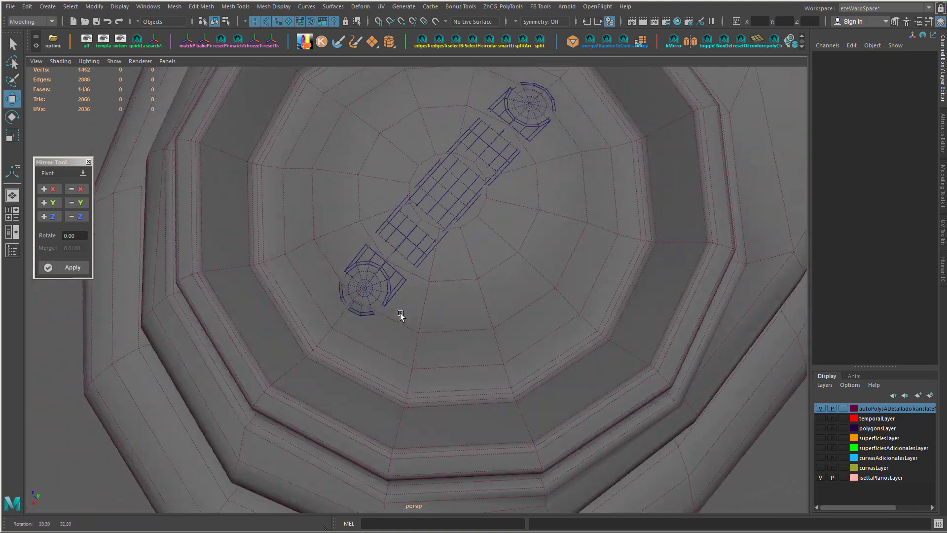
right_click_drag(490, 193, 484, 221)
left_click(477, 211)
left_click_drag(448, 160, 487, 259, "alt")
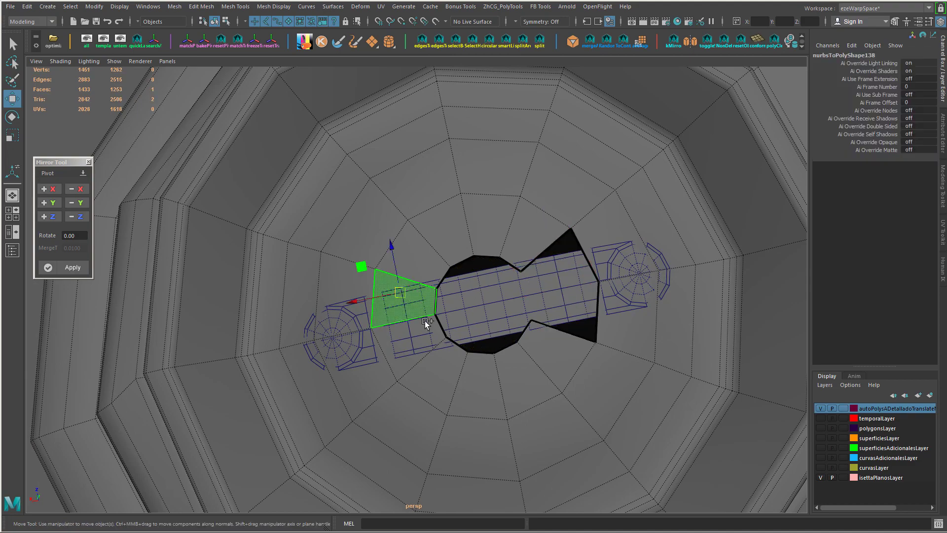
left_click(484, 314)
left_click(401, 318, "shift")
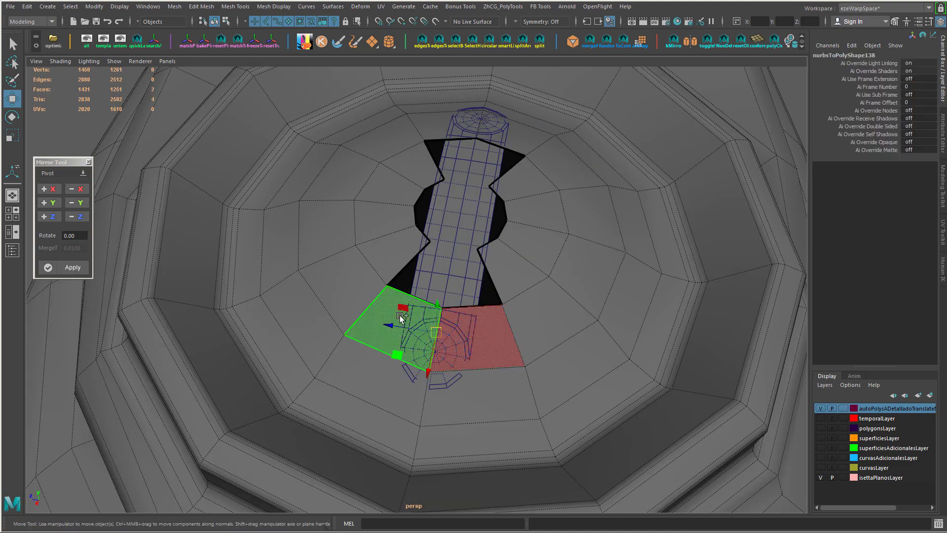
key("Delete")
key("ctrl+z")
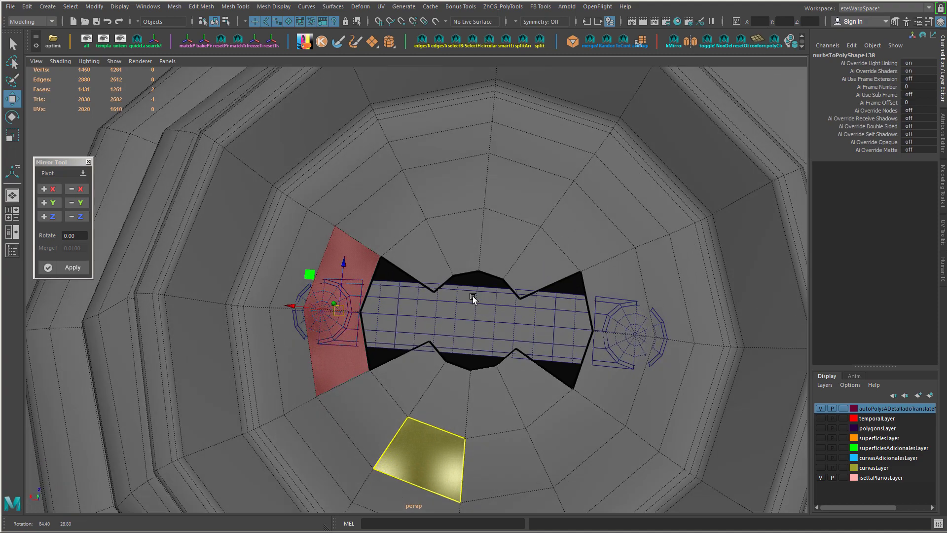
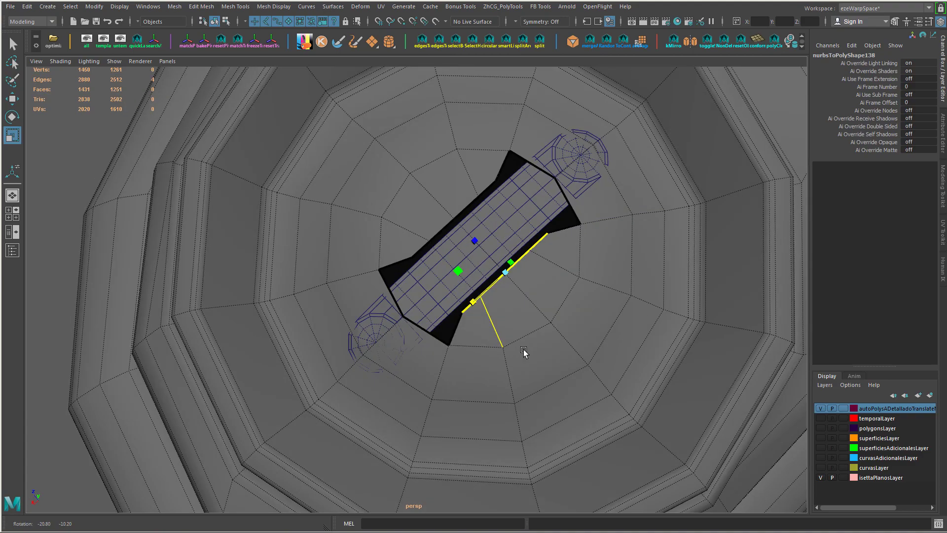
- Cut the disc faces with Multi-Cut along one side of the bar's first rounded end, up to the hole
key("F8")
key("w")
key("ctrl+shift+x")
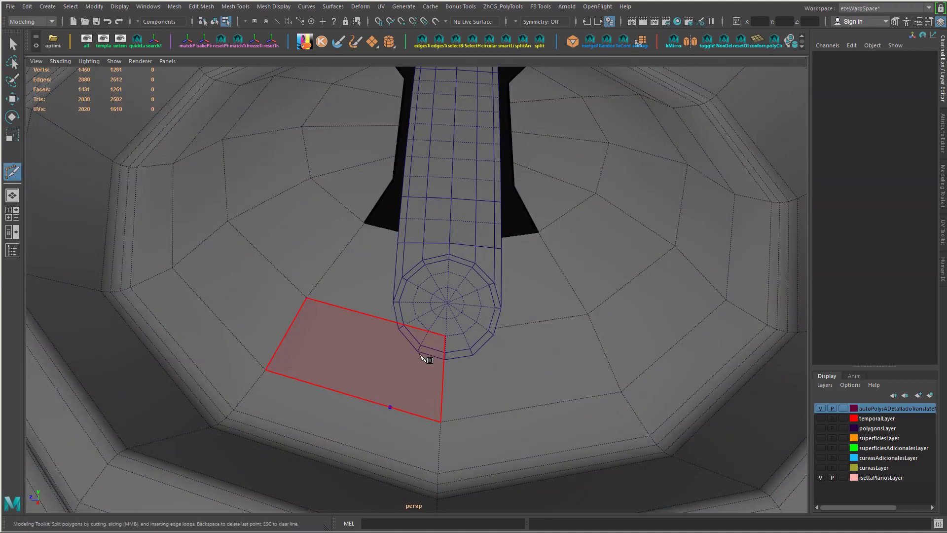
left_click_drag(423, 357, 450, 376, "alt")
left_click_drag(433, 342, 468, 397, "alt")
left_click(426, 317)
key("Return")
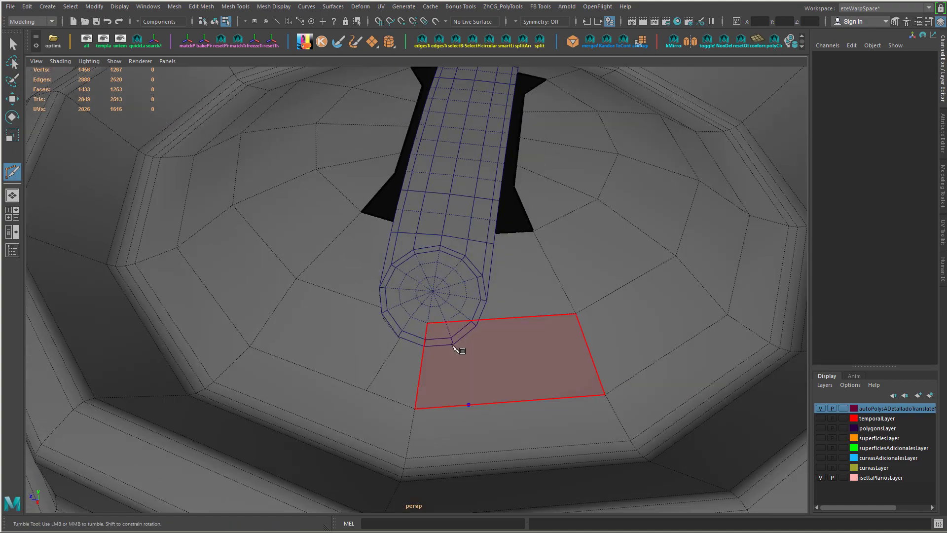
- Cut the disc faces along the opposite side of the same rounded end, up to the hole
left_click(478, 327)
left_click_drag(478, 327, 463, 361, "alt")
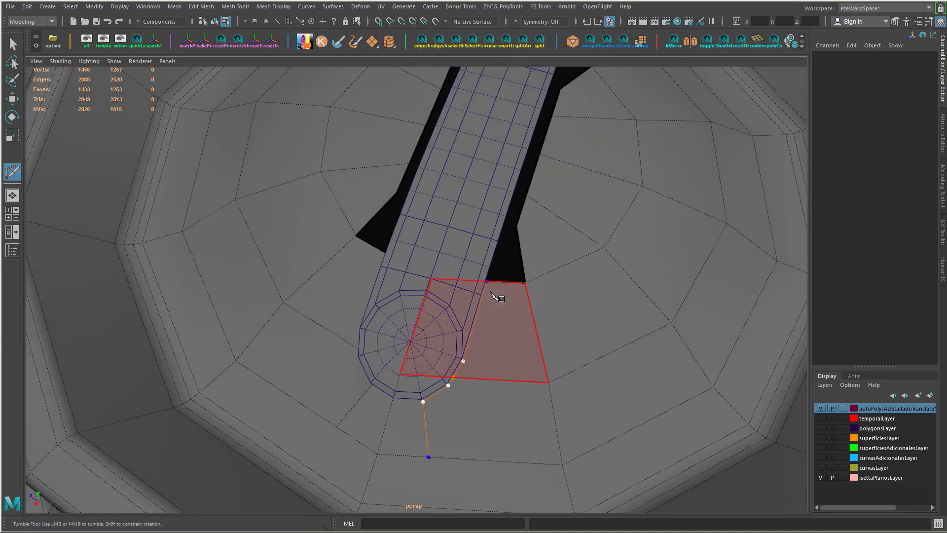
key("Return")
- Cut the disc faces along one side of the bar's other rounded end, from the outer ring edge to the hole
scroll(518, 310, "down", 6)
left_click_drag(518, 310, 448, 328, "alt")
right_click_drag(448, 328, 578, 341, "alt")
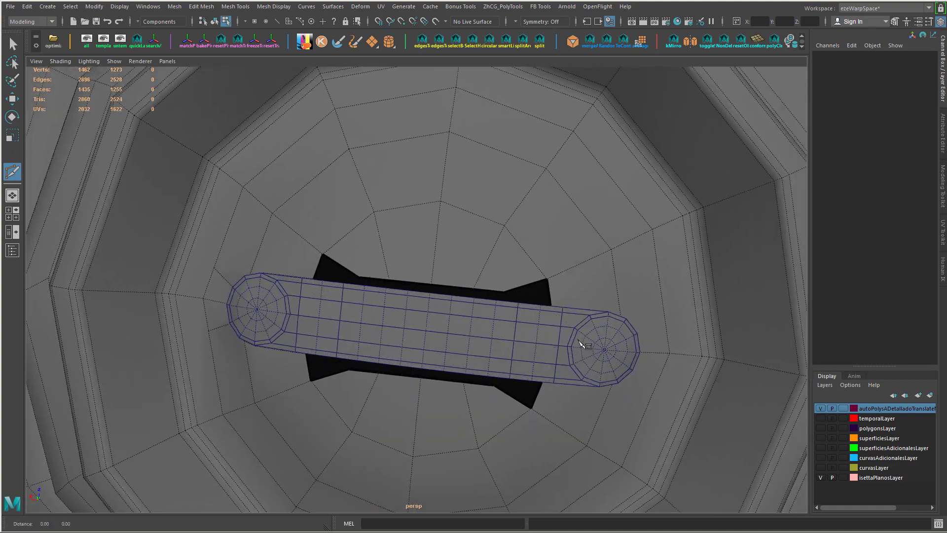
left_click_drag(580, 340, 493, 319, "alt")
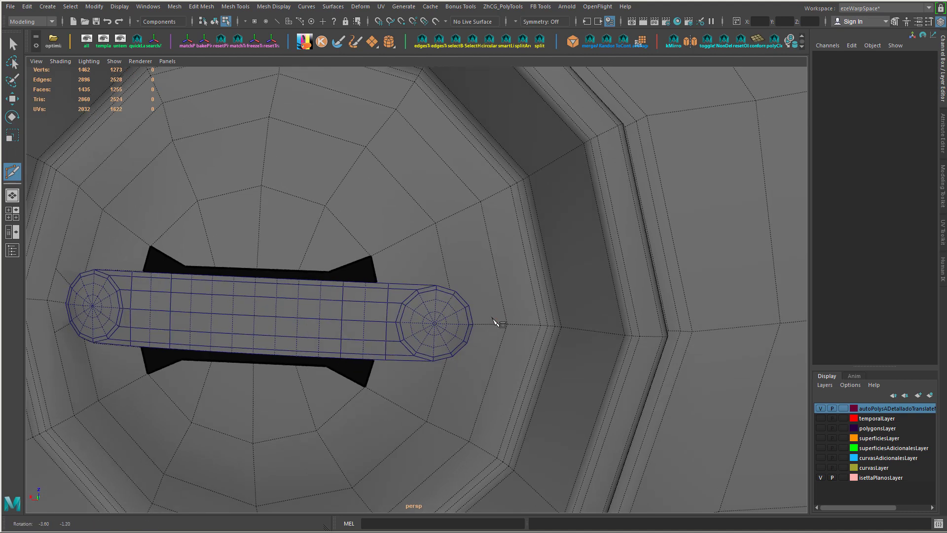
left_click(459, 290)
left_click_drag(462, 290, 485, 286, "alt")
right_click_drag(486, 286, 552, 286, "alt")
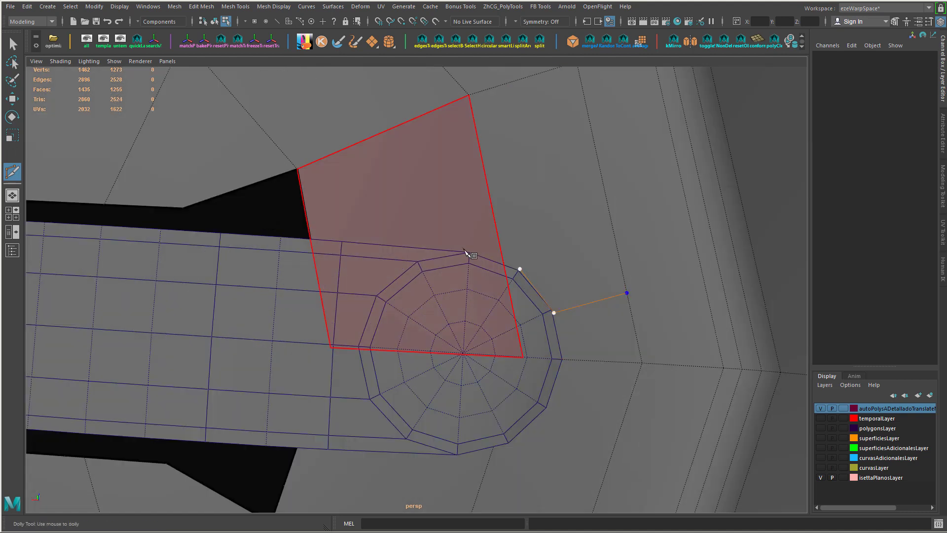
key("Return")
- Cut the disc faces along the remaining side of that second rounded end, finishing at the hole's corner
left_click_drag(311, 240, 474, 342, "alt")
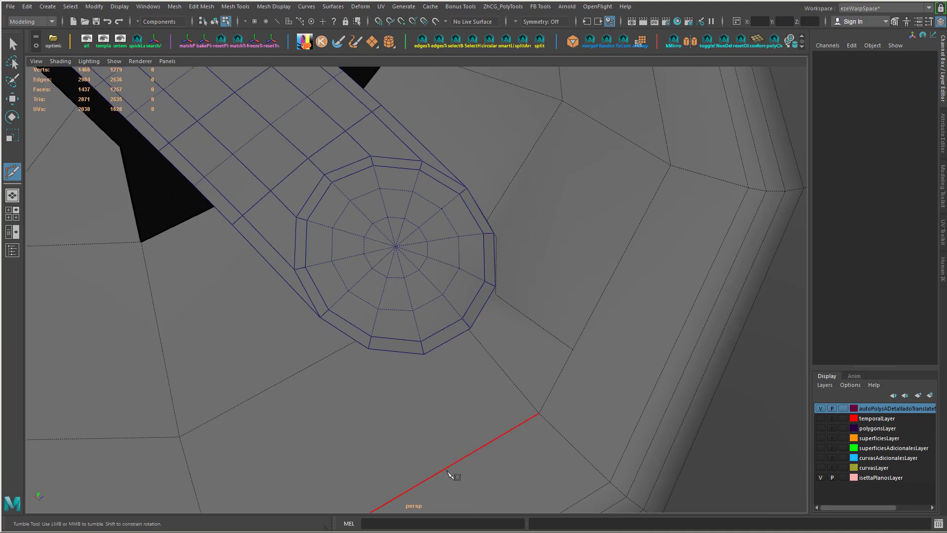
left_click(322, 318)
left_click_drag(322, 318, 311, 352, "alt")
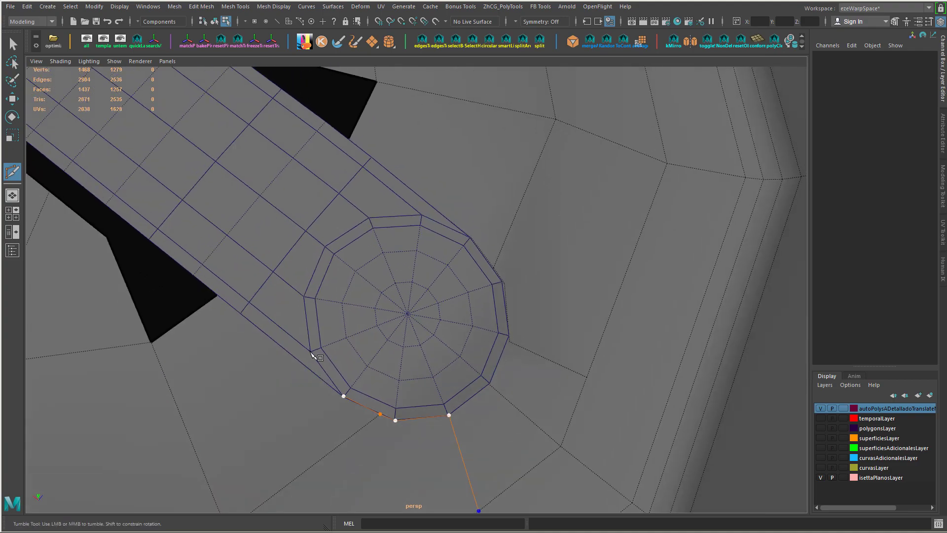
left_click(218, 296)
key("Return")
- Join the two side cuts at the tip of each rounded end with a cut across the central radial edge
left_click_drag(220, 299, 469, 372, "alt")
right_click_drag(469, 372, 414, 376, "alt")
left_click_drag(414, 377, 421, 366, "alt")
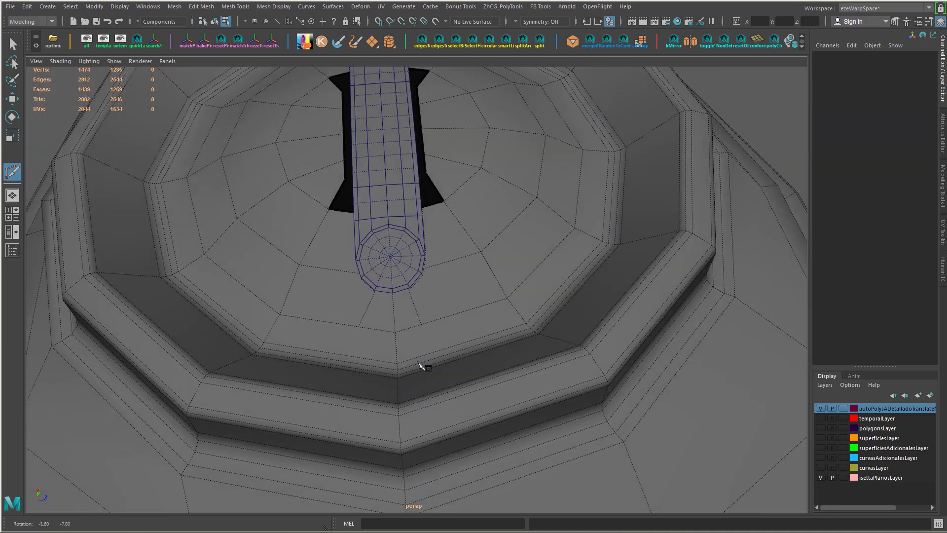
right_click_drag(420, 366, 459, 364, "alt")
key("Return")
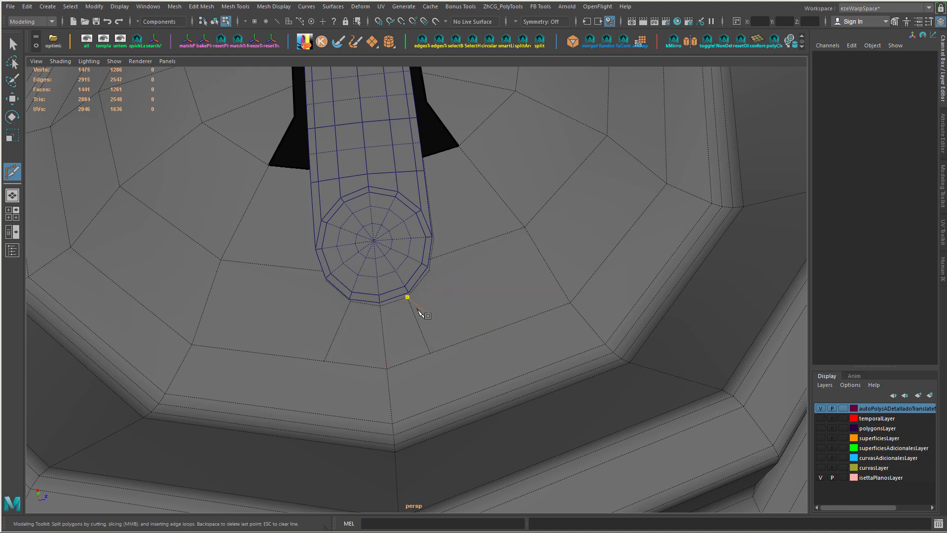
left_click_drag(417, 310, 543, 336, "alt")
key("Return")
- Insert an edge loop through the ring of disc faces beside the bar's rounded end
key("w")
scroll(478, 301, "up", 2)
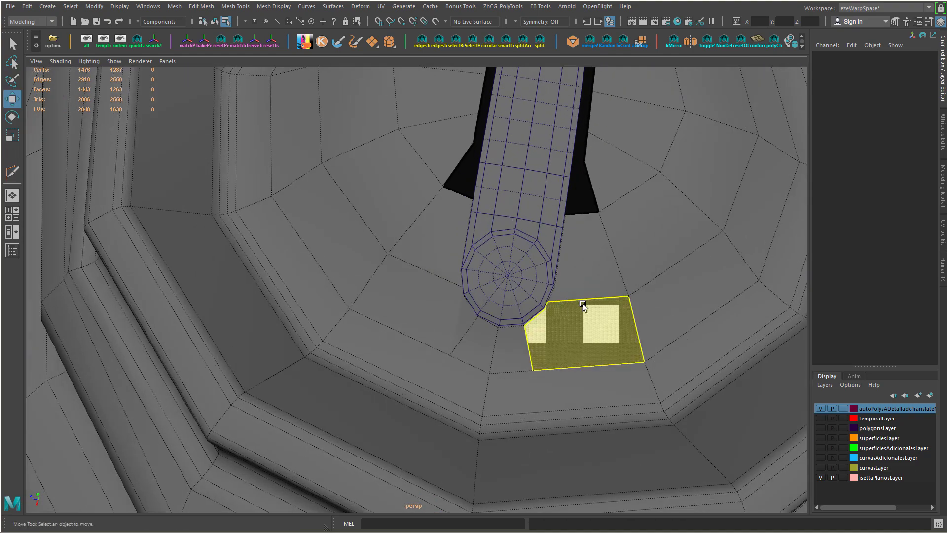
left_click(610, 244)
key("g")
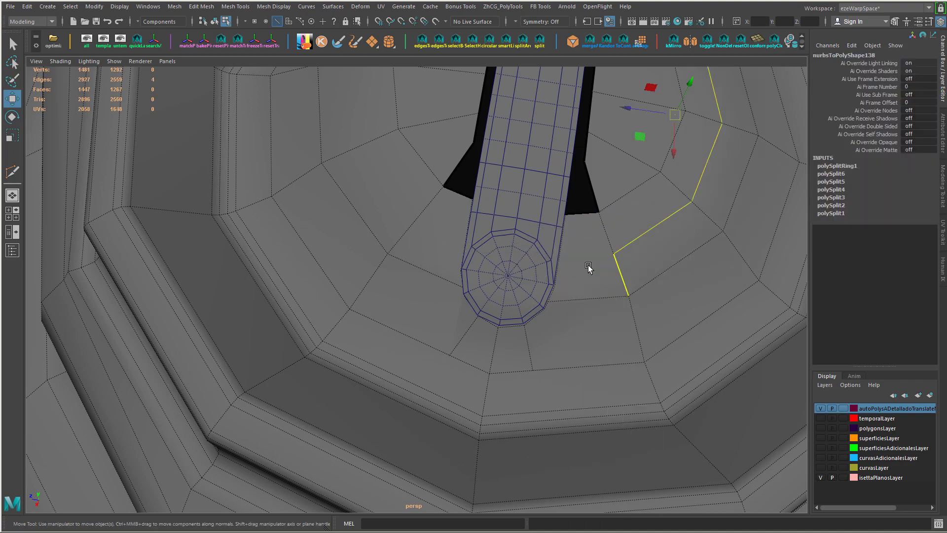
- Insert a matching edge loop through the ring of disc faces on the opposite side of the bar
middle_click_drag(673, 215, 672, 343, "alt")
left_click(420, 343)
key("g")
scroll(541, 342, "up", 2)
left_click_drag(542, 343, 444, 385, "alt")
middle_click_drag(443, 385, 558, 347, "alt")
- Select the hole's border edges along both long sides of the bar and scale them outward to widen the hole
right_click_drag(423, 214, 406, 212)
left_click_drag(406, 212, 446, 321, "alt")
key("F8")
right_click_drag(450, 238, 429, 212)
left_click(387, 252)
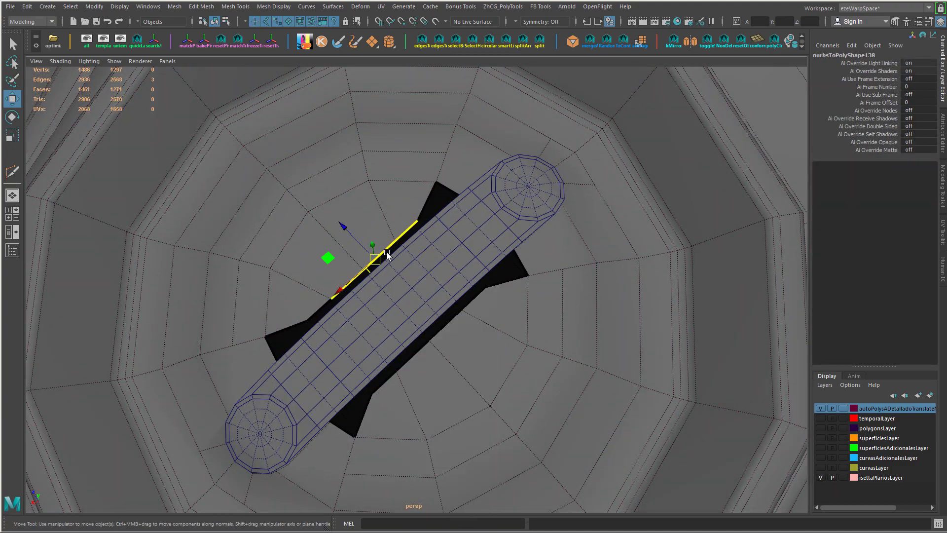
left_click(416, 359, "shift")
key("r")
left_click_drag(365, 271, 446, 247)
- Extend the selection to the neighbouring border edges on both sides and refine the hole's width by scaling
left_click(413, 221, "shift")
left_click(478, 305, "shift")
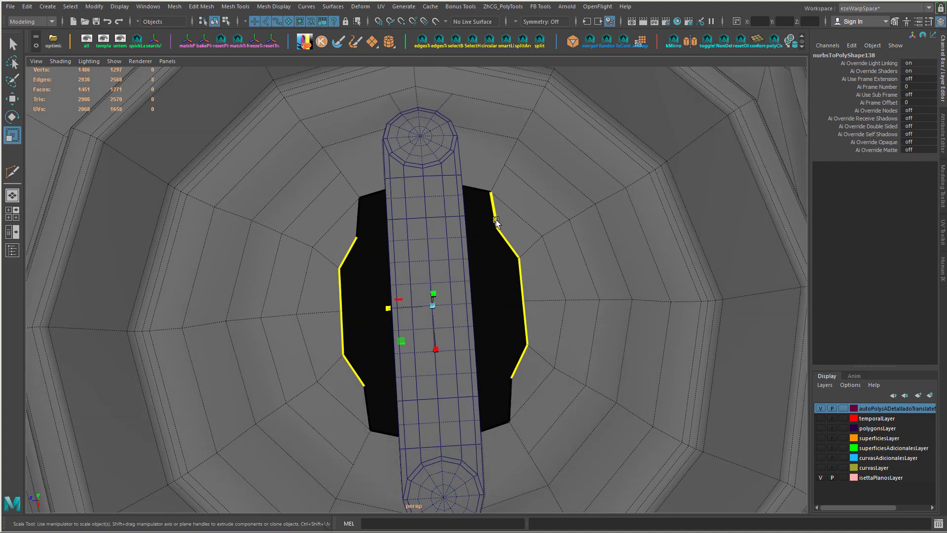
left_click_drag(385, 218, 372, 257, "alt")
left_click(424, 382)
left_click_drag(381, 334, 390, 335)
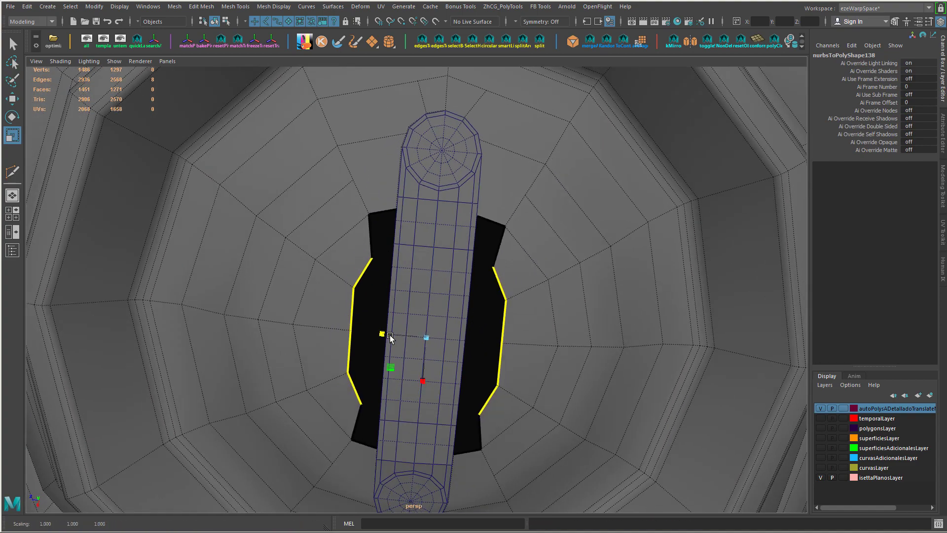
- Insert an edge loop through the disc faces on each side of the widened hole
left_click_drag(532, 265, 572, 259, "alt")
left_click(514, 227)
right_click_drag(514, 226, 444, 254, "ctrl")
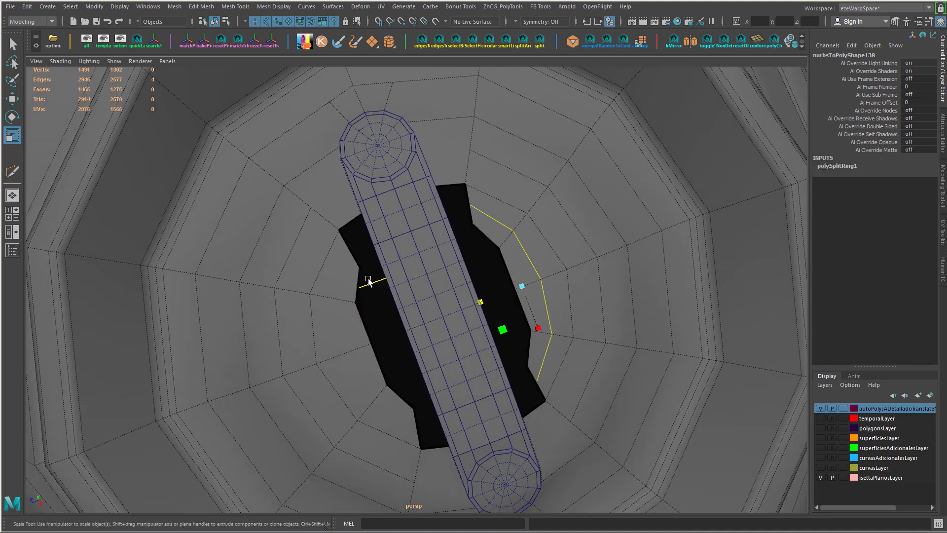
left_click(334, 298)
key("g")
left_click_drag(400, 309, 358, 272, "alt")
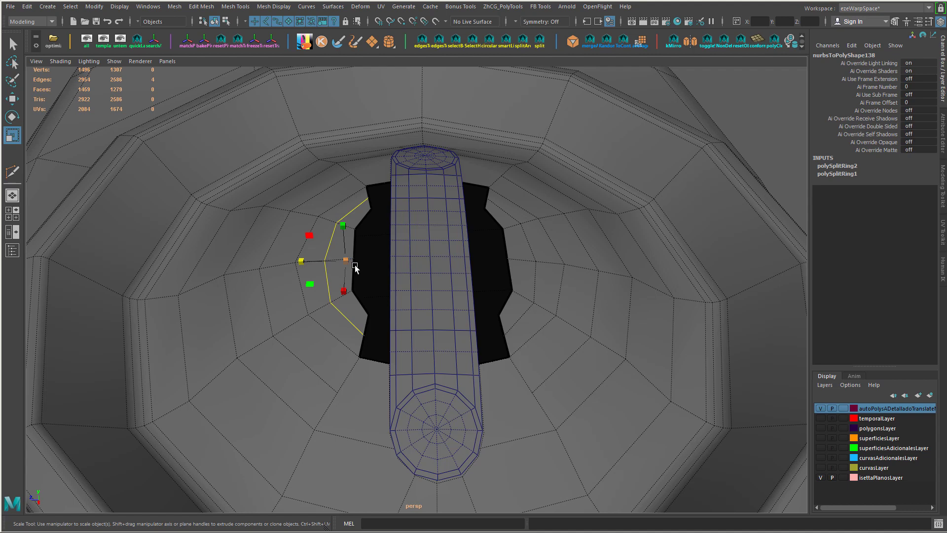
- Move the middle border vertices of the hole's long sides inward onto the bar's edge
key("w")
key("F9")
left_click_drag(347, 268, 386, 288, "alt")
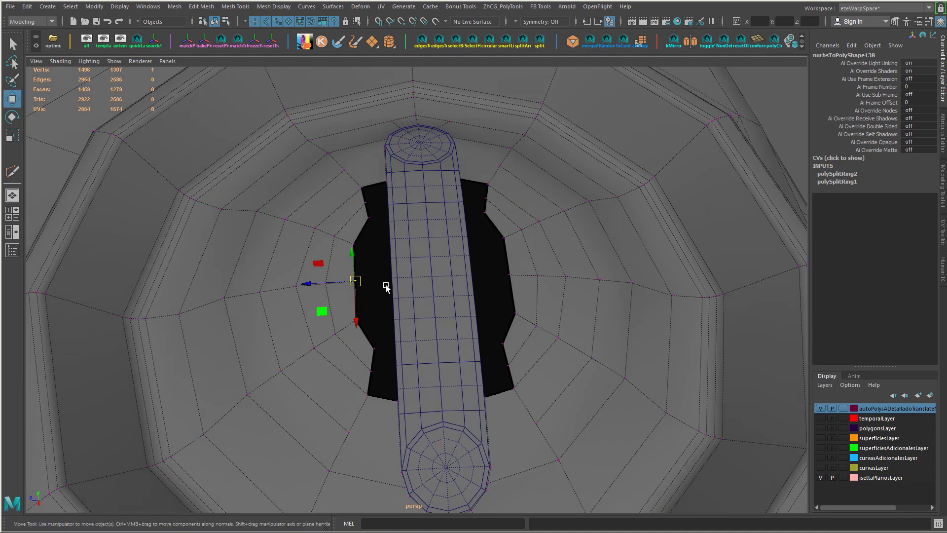
middle_click_drag(393, 278, 469, 274)
left_click_drag(384, 315, 462, 338, "alt")
middle_click_drag(431, 354, 478, 309)
- Undo the last vertex move and snap the hole's next border vertex on that side onto the bar's edge
left_click(487, 330)
key("ctrl+z")
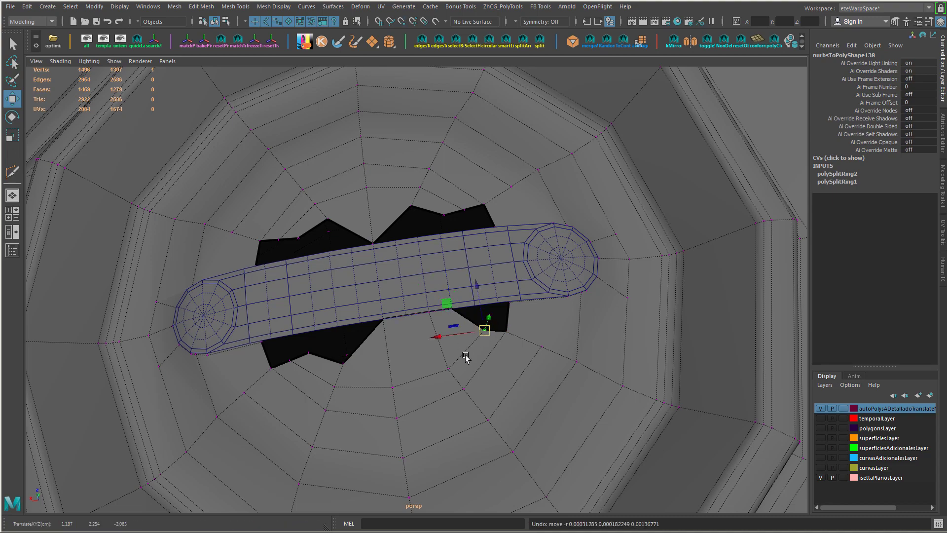
mouse_move(466, 354)
left_mouse_down("alt")
mouse_move(505, 349)
mouse_move(457, 366)
left_mouse_up("alt")
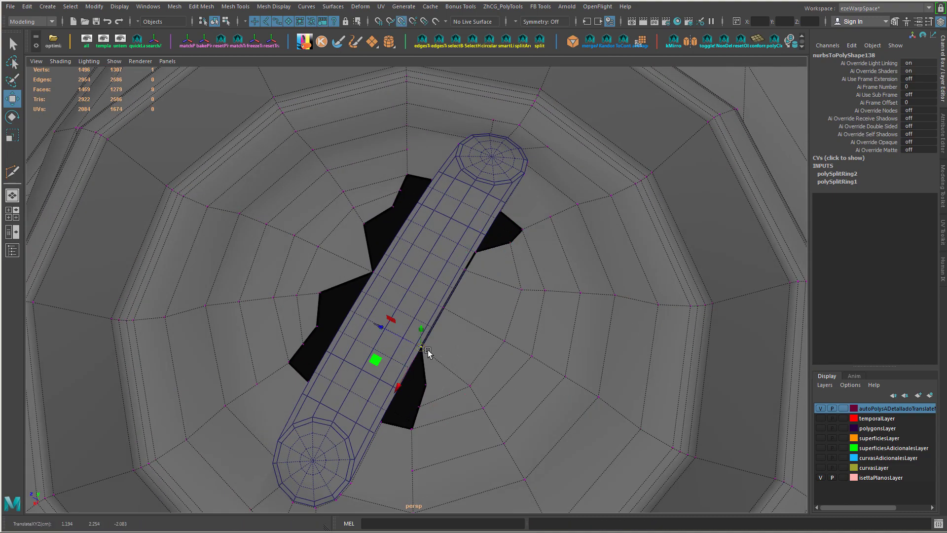
middle_click_drag(424, 386, 417, 373)
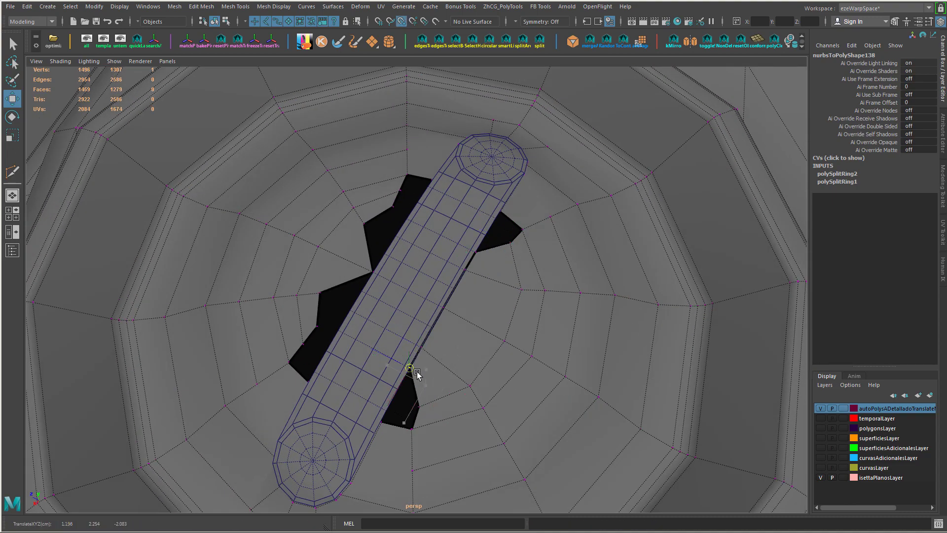
left_click(418, 406)
- Snap the two border vertices flanking the middle one on the hole's opposite side onto the bar's edge
left_click_drag(419, 332, 370, 352, "alt")
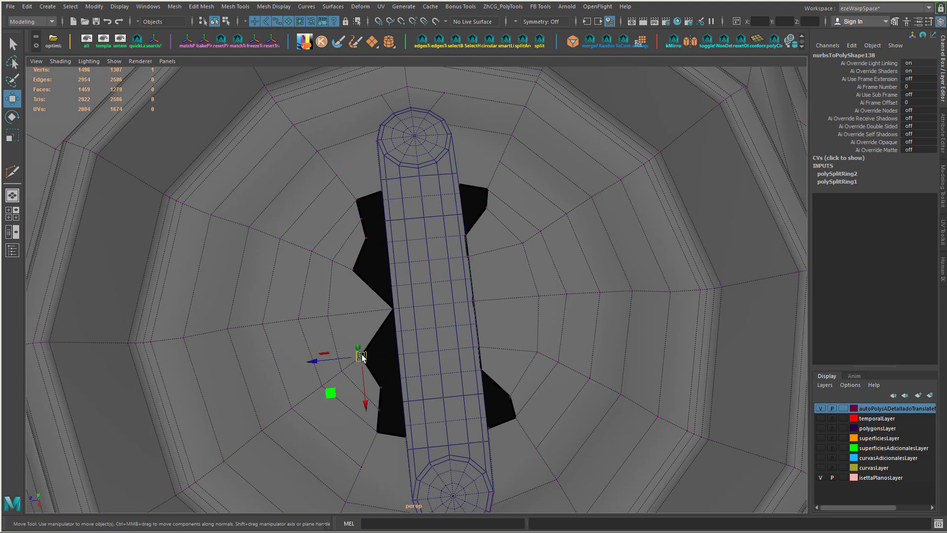
key("v")
middle_click_drag(361, 357, 404, 353)
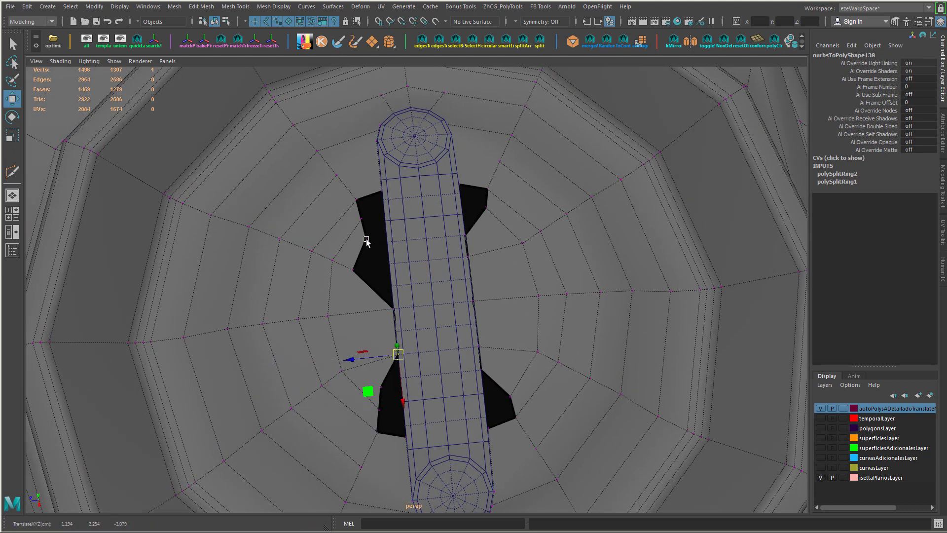
key("v")
middle_click_drag(352, 268, 389, 265)
- Snap the next border vertex toward each end of the hole's same side onto the bar's edge
left_click(379, 385)
key("v")
middle_click_drag(379, 385, 396, 380)
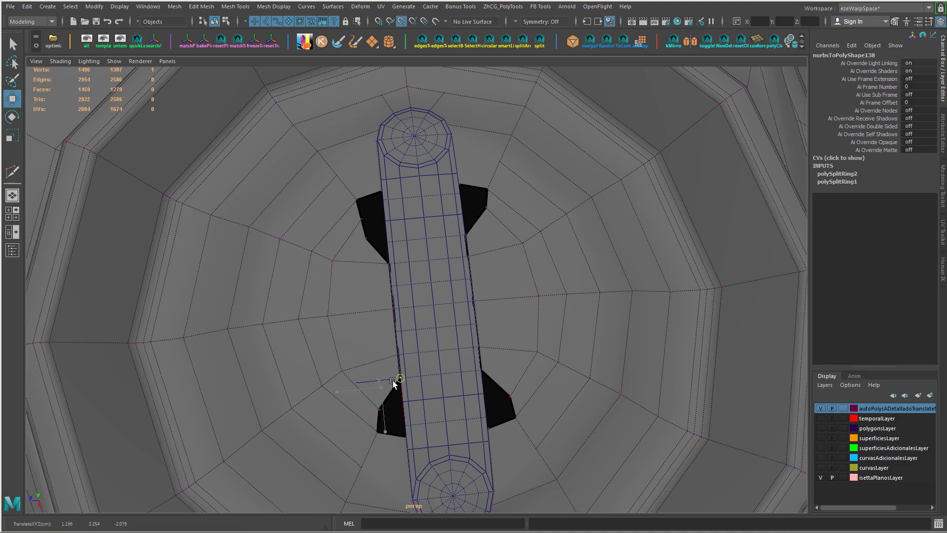
left_click(366, 238)
key("v")
middle_click_drag(366, 238, 388, 242)
scroll(474, 274, "down", 3)
left_click_drag(475, 274, 482, 302, "alt")
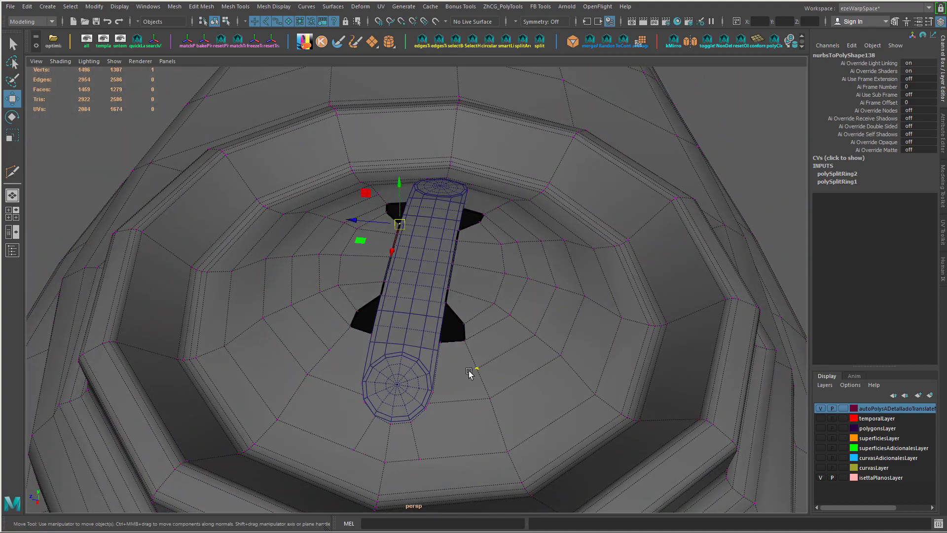
- Template the bar so it displays as a non-selectable wireframe over the disc
right_click_drag(475, 239, 477, 213)
left_click_drag(432, 392, 487, 347, "alt")
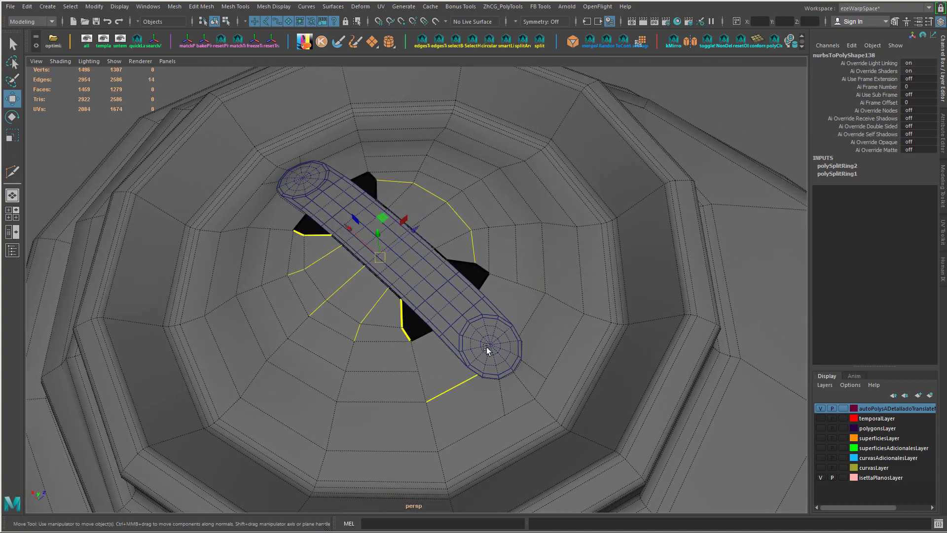
left_click(529, 396)
left_click_drag(524, 383, 469, 383, "alt")
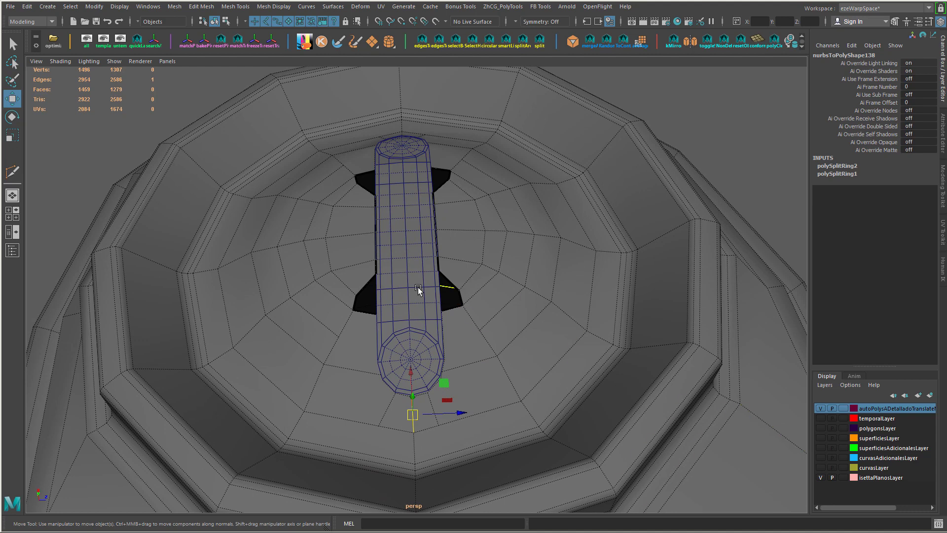
right_click_drag(416, 238, 471, 412)
left_click(410, 226)
left_click_drag(470, 411, 477, 406, "alt")
- Cut across the disc faces beneath one rounded end, from one neighbouring radial edge through the central one to the other
right_click_drag(448, 239, 448, 212)
left_click(441, 369)
right_click(442, 370, "ctrl")
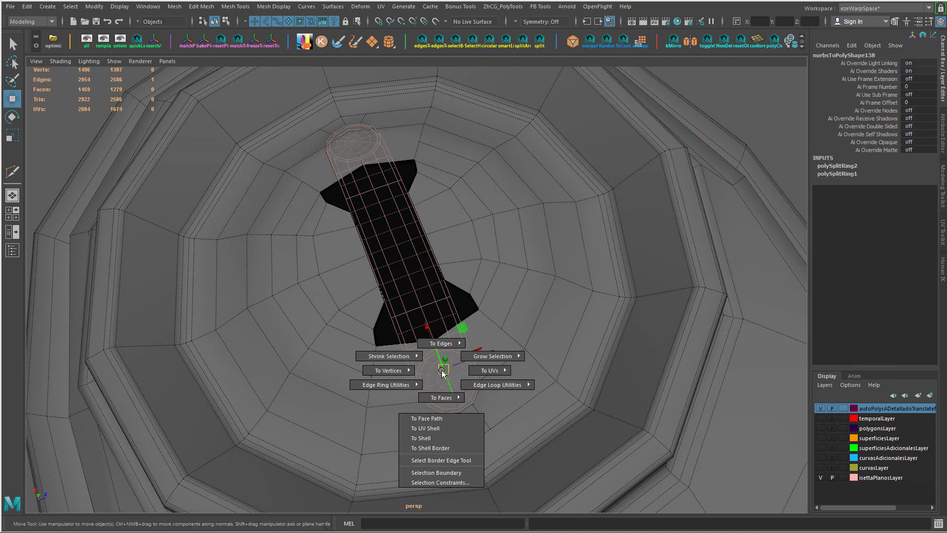
right_click_drag(442, 371, 459, 400, "ctrl")
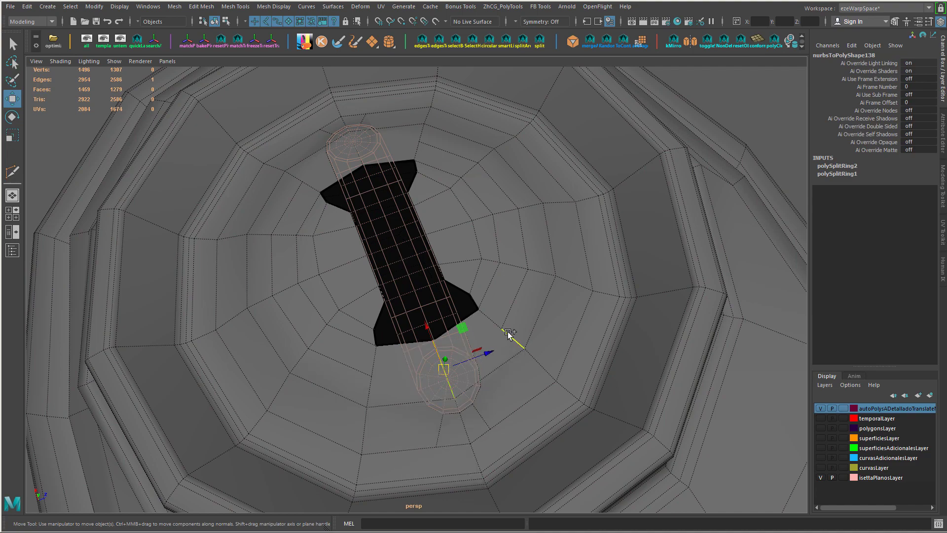
right_click_drag(510, 334, 506, 338)
left_click(378, 366)
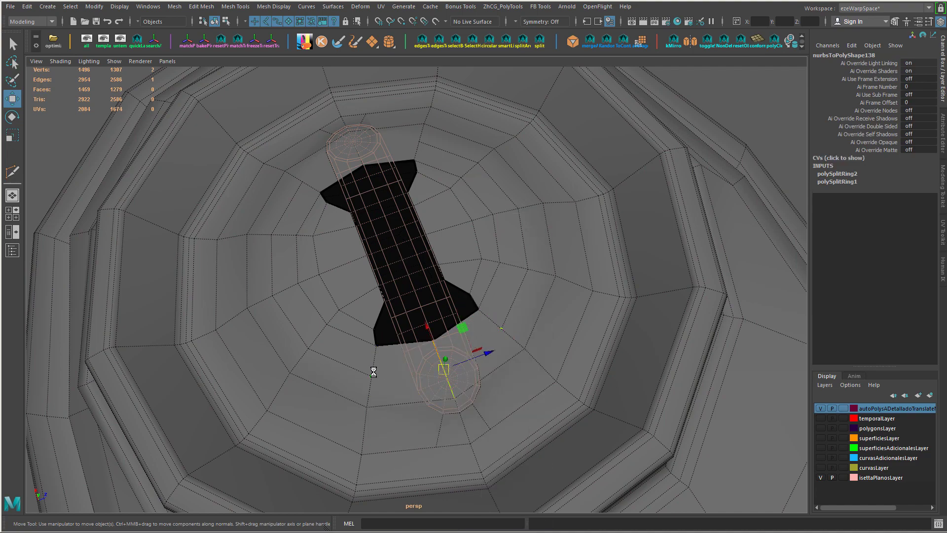
left_click_drag(502, 401, 422, 398, "alt")
key("y")
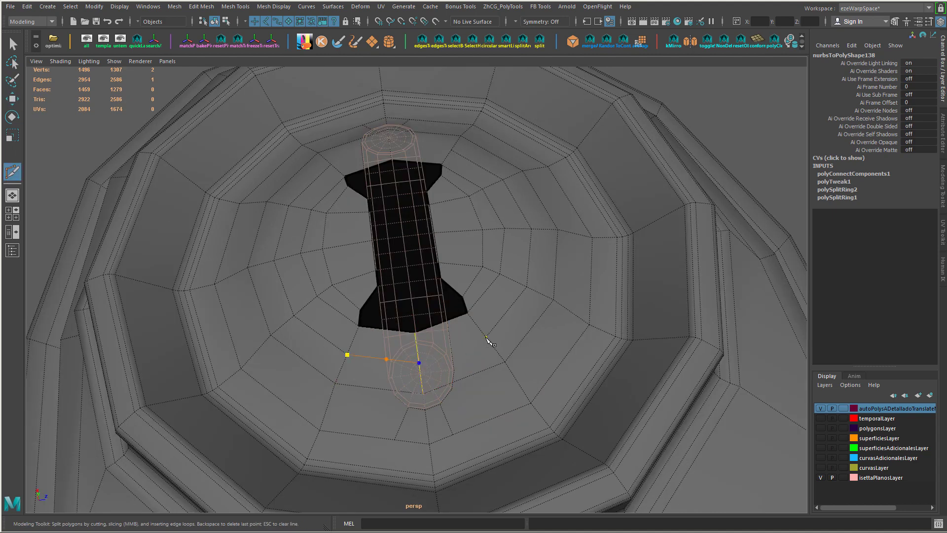
key("Return")
key("w")
left_click(443, 368)
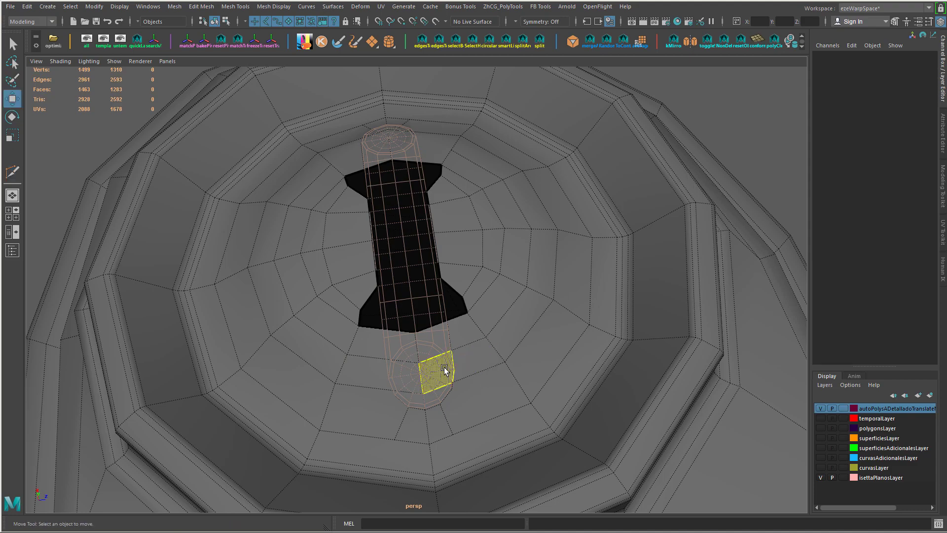
- Make the same Multi-Cut across the disc faces beneath the bar's other rounded end, through the central radial edge
right_click_drag(324, 361, 324, 360)
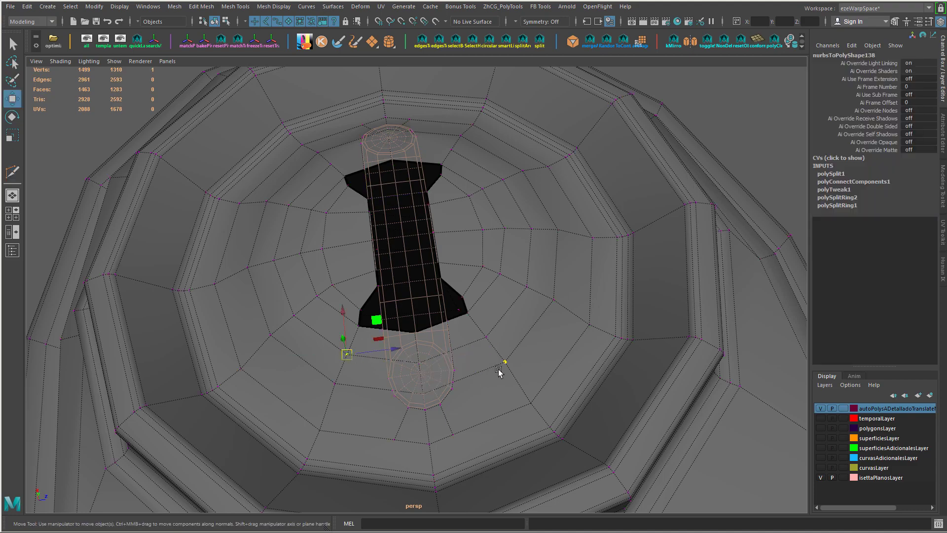
left_click_drag(500, 362, 328, 381, "alt")
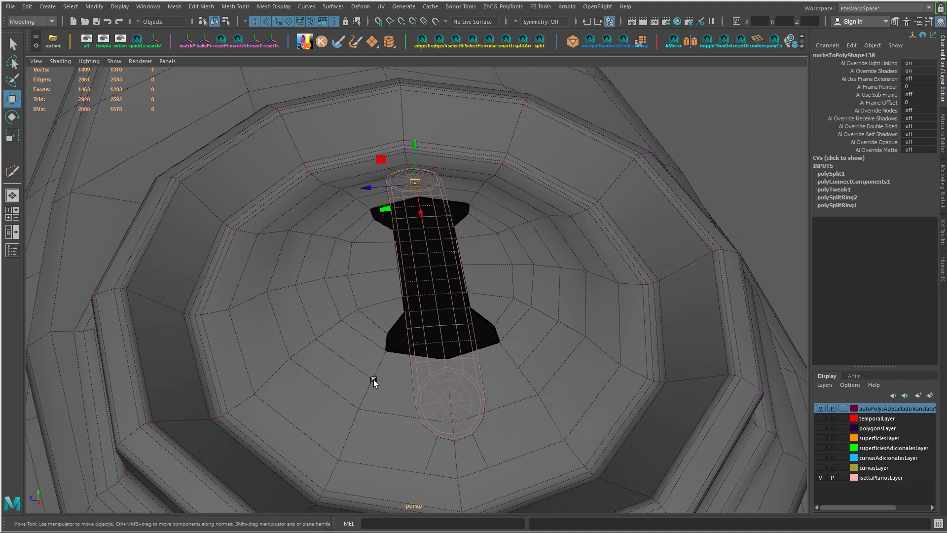
key("y")
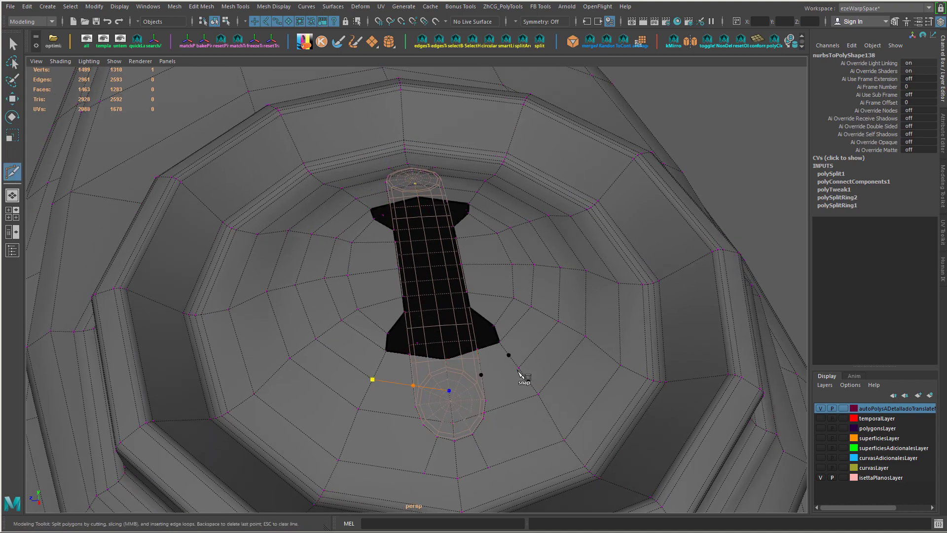
right_click(565, 407)
right_click_drag(569, 411, 471, 411, "alt")
left_click_drag(471, 410, 576, 418, "alt")
key("w")
- Slide the disc vertices just beyond the bar's rounded ends along their edges to even out the spacing
left_click_drag(451, 373, 437, 322, "alt")
scroll(406, 313, "up", 5)
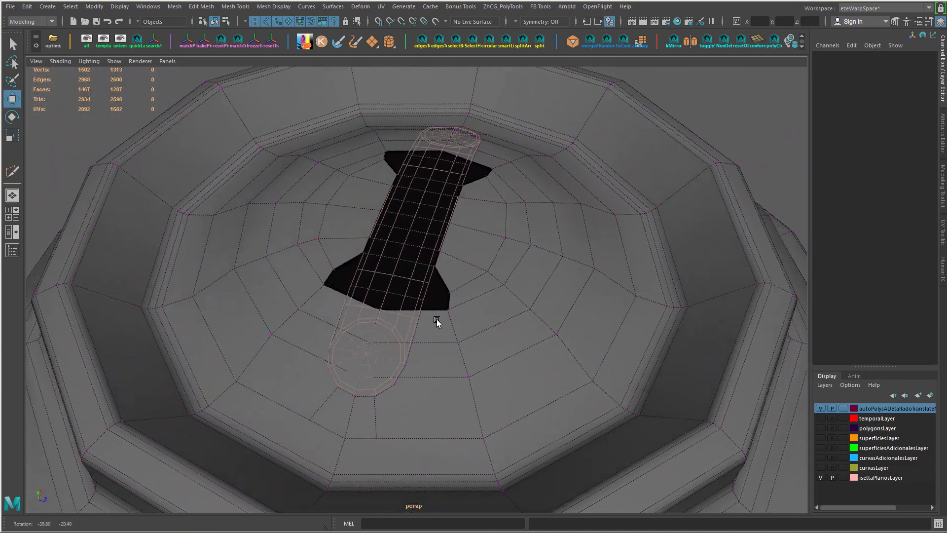
scroll(437, 406, "down", 5)
left_click_drag(466, 400, 369, 419, "alt")
left_click(420, 409)
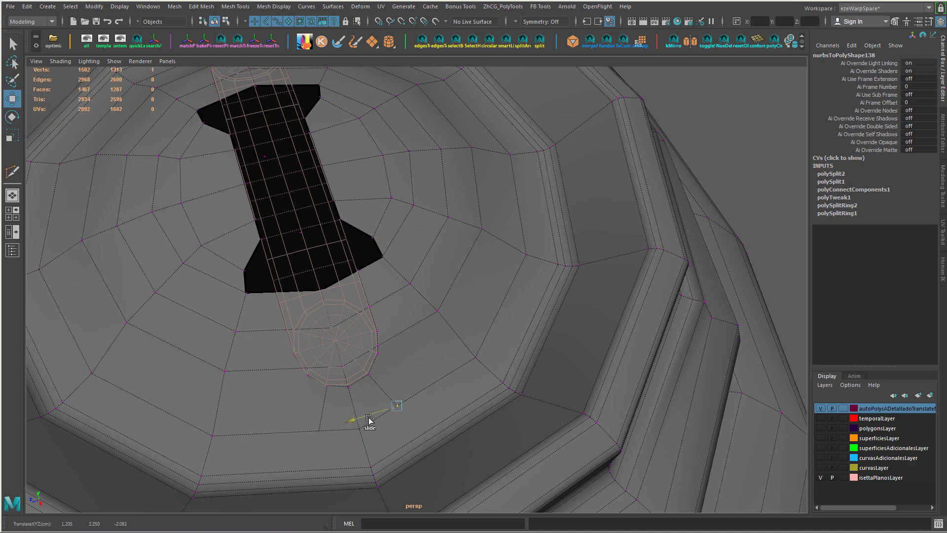
left_click(322, 428)
middle_click_drag(397, 434, 389, 436, "ctrl+shift")
left_click_drag(397, 436, 229, 339, "alt")
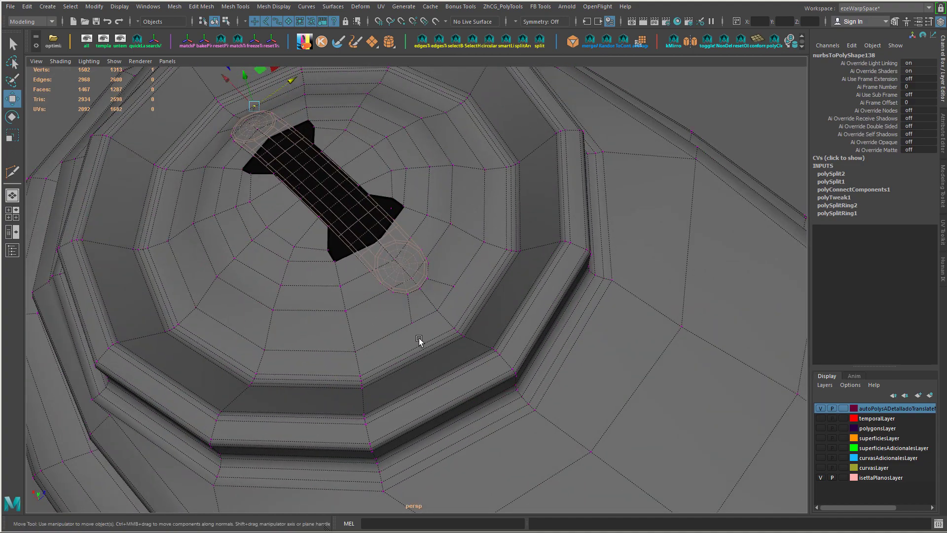
- Insert an edge loop through the wide outer ring of disc faces on each side of the bar
left_click_drag(419, 338, 421, 311, "alt")
right_click_drag(420, 311, 389, 355)
left_click_drag(416, 324, 469, 252, "alt")
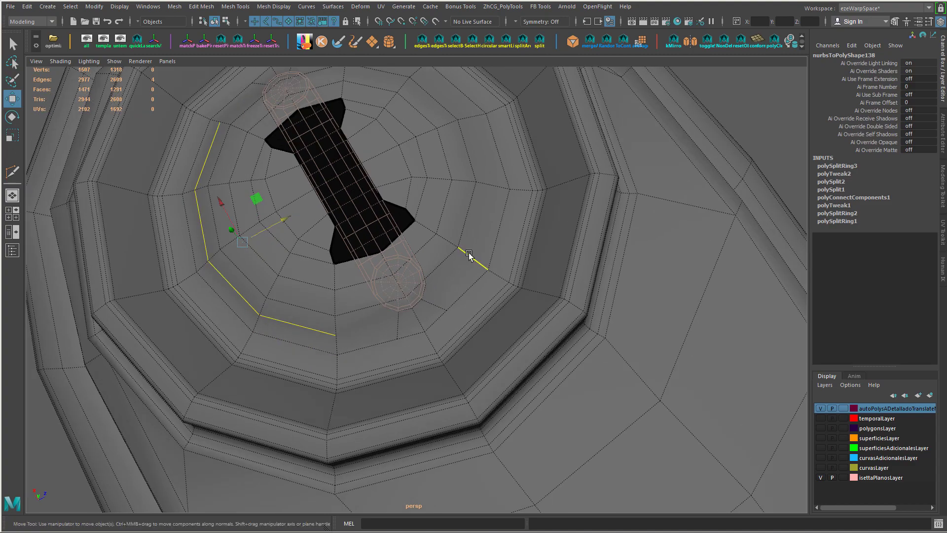
left_click(468, 252)
key("g")
- Apply Edit Edge Flow to the new outer loops and the adjacent disc loop, undoing the extra repeat
left_click_drag(471, 298, 332, 292, "alt")
double_click(324, 297, "shift")
key("g")
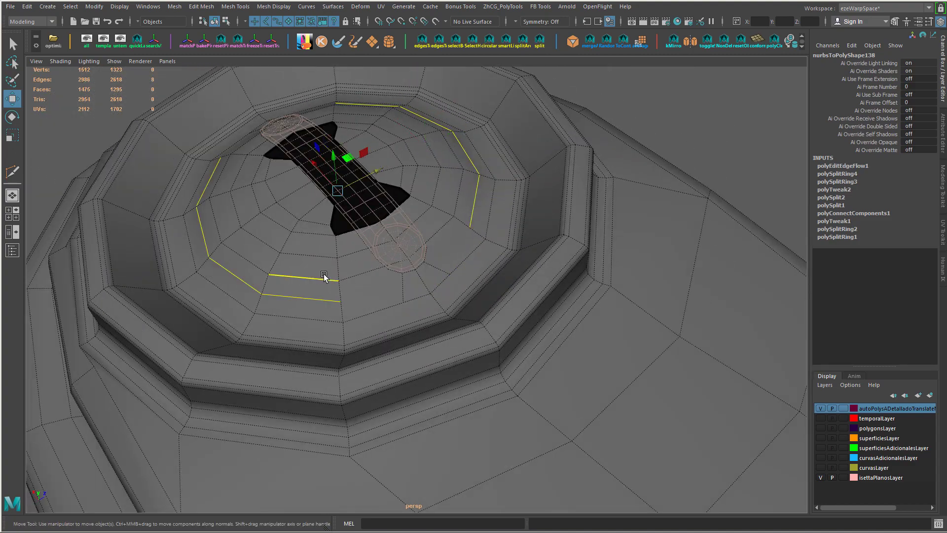
double_click(317, 278, "shift")
key("g")
key("g")
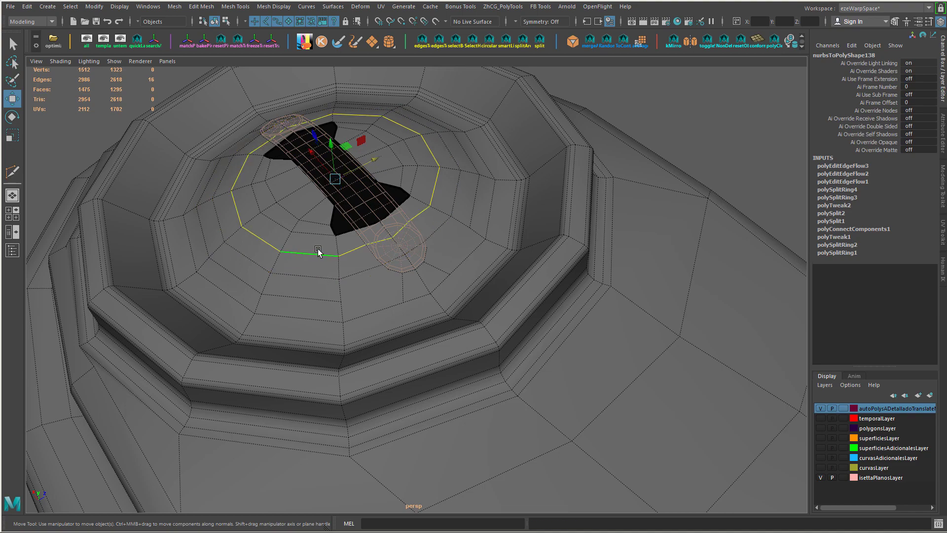
key("ctrl+z")
left_click_drag(318, 248, 334, 302, "alt")
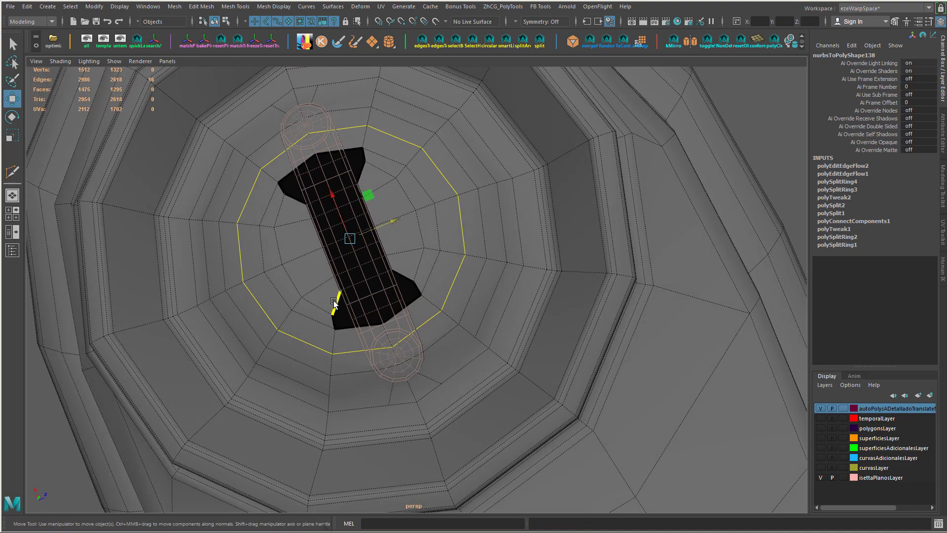
- Apply Edit Edge Flow to the inner partial edge loop on each side of the hole
double_click(325, 307)
key("g")
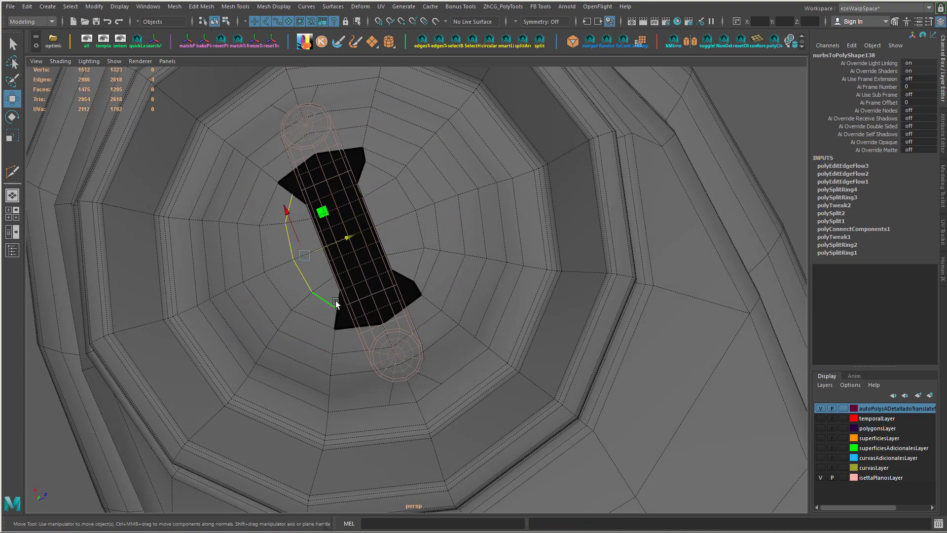
double_click(408, 198)
key("g")
left_click_drag(407, 197, 434, 241, "alt")
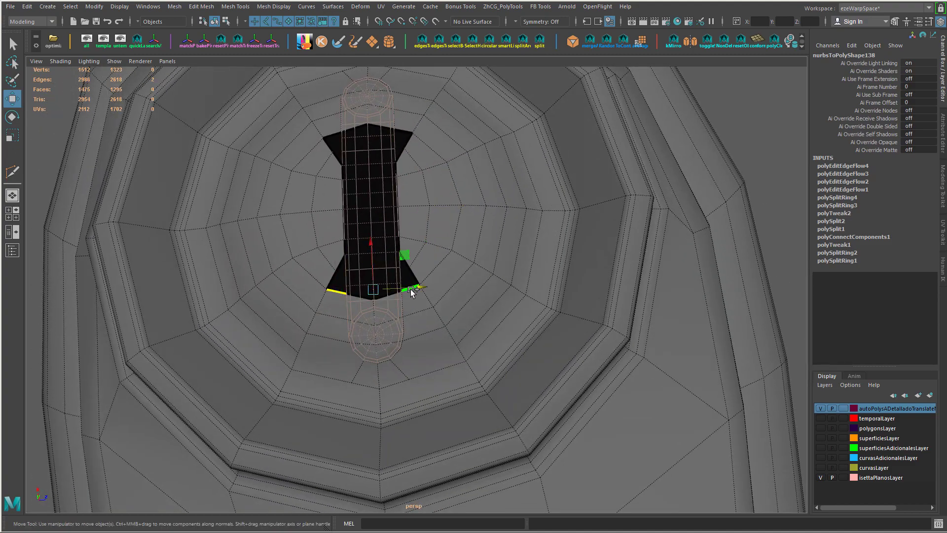
- Select the two border edges at one end of the hole and scale them narrower across the bar's width
left_click(357, 299)
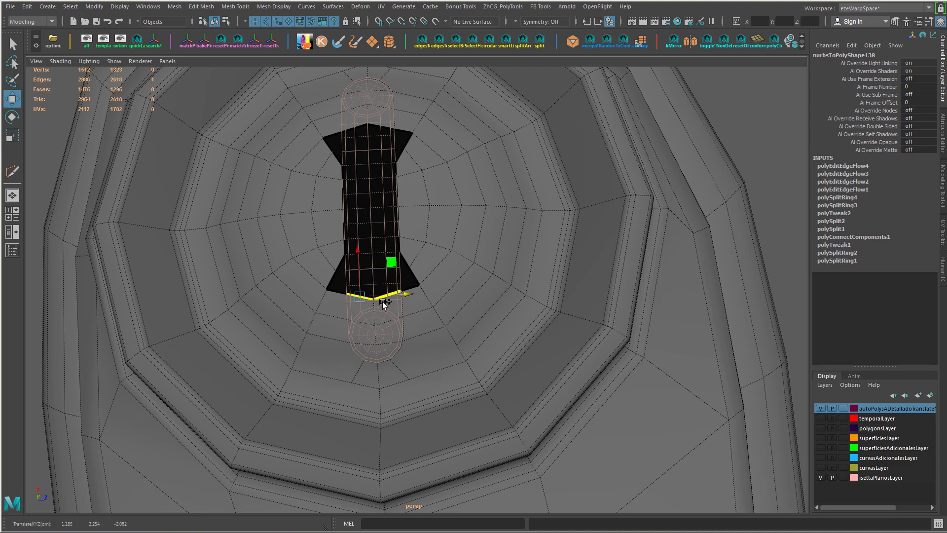
left_click(383, 300, "shift")
key("r")
left_click_drag(421, 294, 363, 290)
right_click_drag(363, 290, 364, 323)
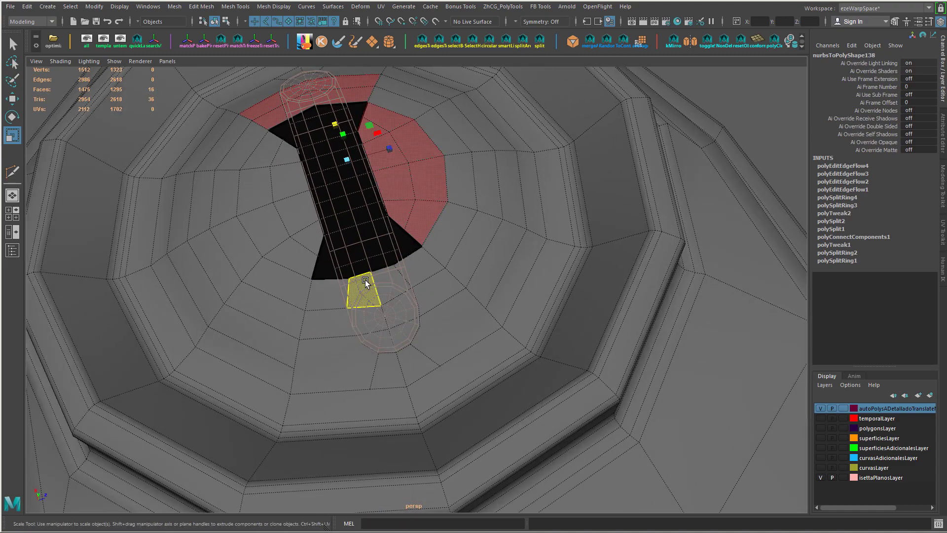
- Delete the two disc faces under the rounded end and align the hole's corner vertex with the bar's side
left_click(365, 285)
left_click(386, 282, "shift")
key("Delete")
left_click_drag(366, 279, 469, 283, "alt")
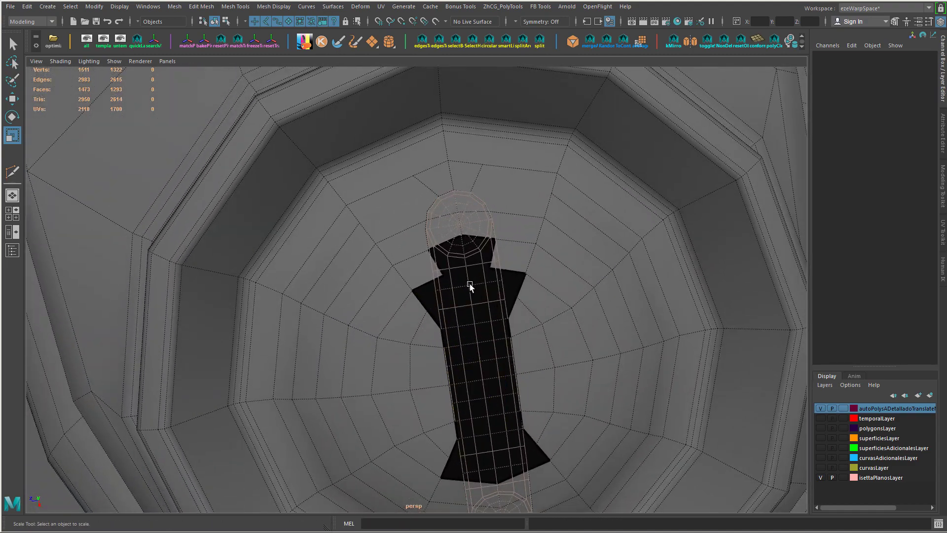
key("F9")
left_click(429, 275)
key("w")
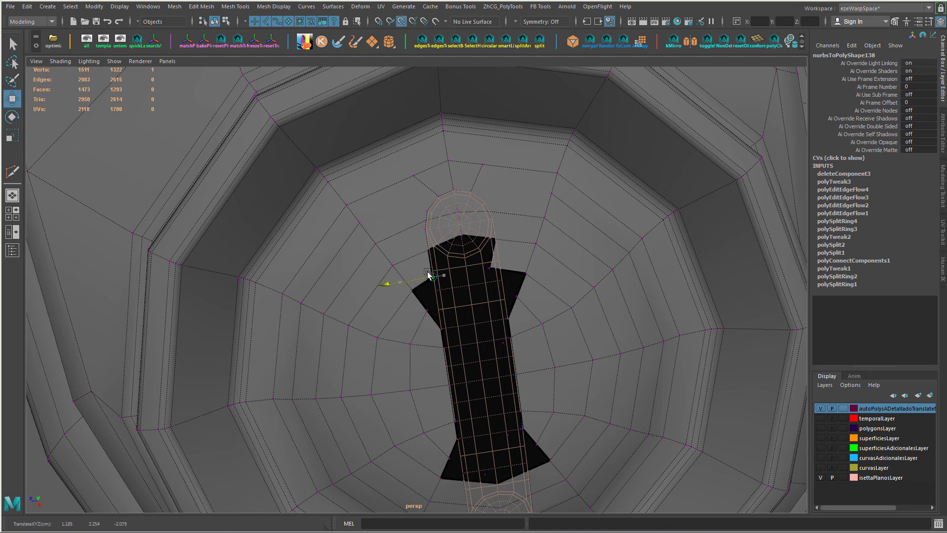
- Hide the detailed polygons layer, untemplate the bar, and show the layer again
left_click_drag(432, 278, 859, 421, "alt")
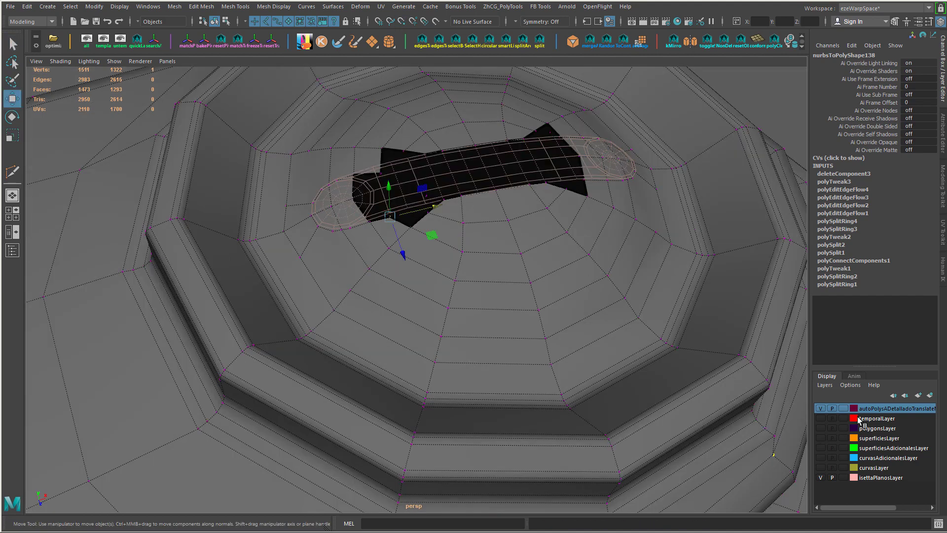
left_click(820, 409)
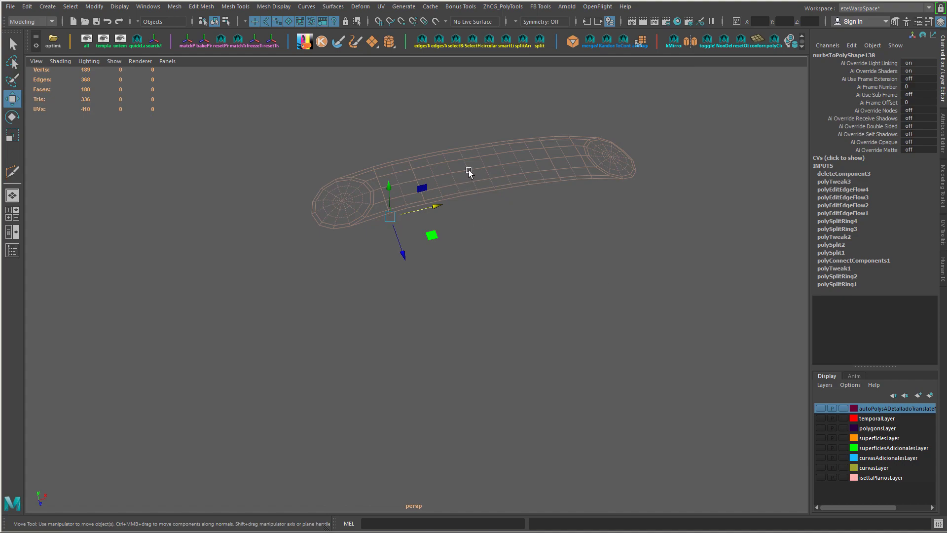
right_click_drag(469, 173, 511, 325)
left_click(821, 408)
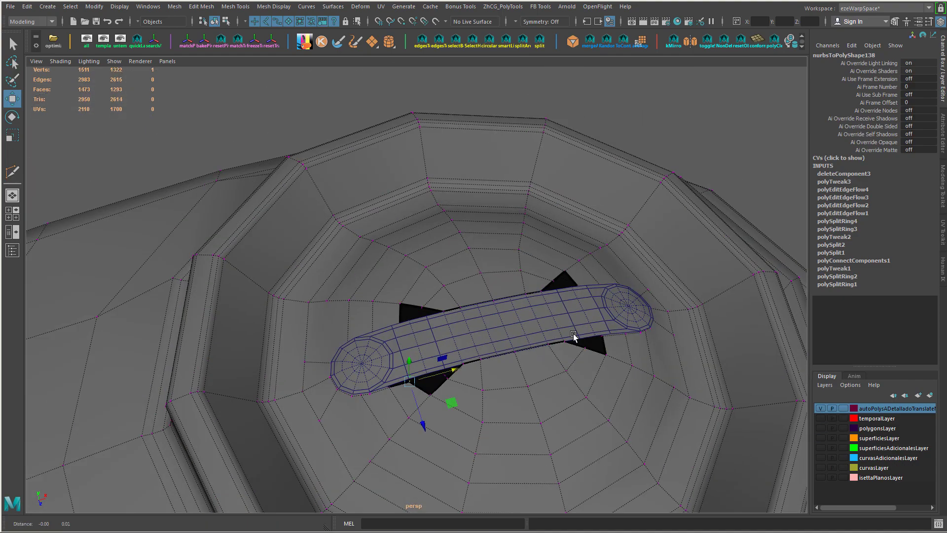
left_click_drag(433, 359, 412, 332, "alt")
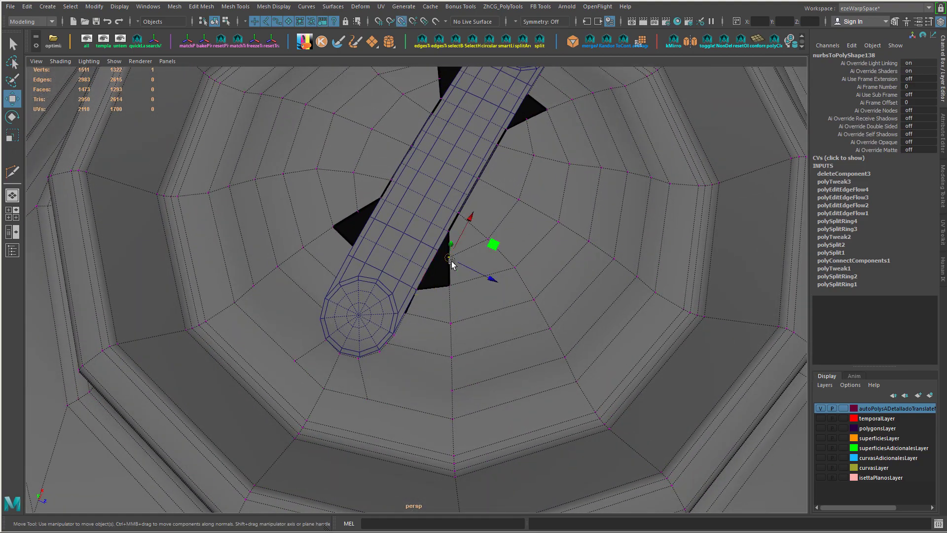
- Connect the vertex beside the bar handle's round end to the neighbouring vertex of the recessed dish
left_click_drag(466, 266, 473, 396, "alt")
right_click(476, 238)
left_click(475, 265)
key("ctrl+z")
key("g")
key("g")
key("ctrl+z")
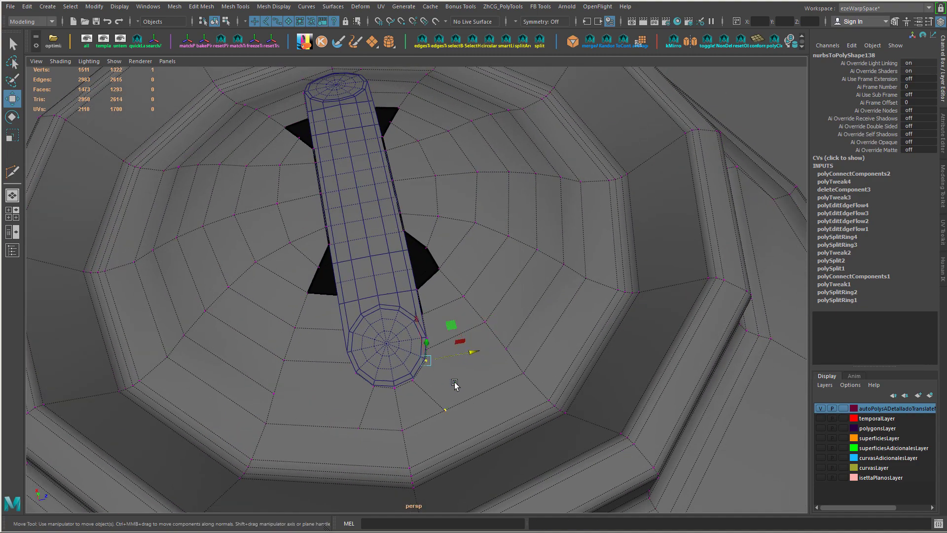
- Connect the corner vertices on both sides of the handle's round end to the adjacent outer ring edges
right_click_drag(454, 239, 493, 257)
left_click(495, 386, "shift")
key("g")
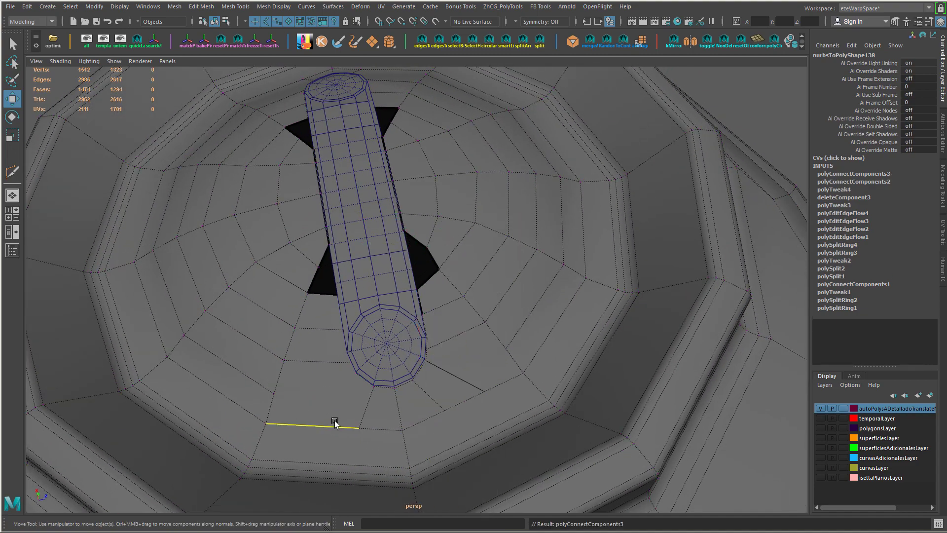
left_click(354, 372)
left_click(315, 420, "shift")
key("g")
- Slide the dish's edge loop around the handle's round end outward, away from the handle
right_click_drag(535, 395, 489, 386, "alt")
left_click_drag(489, 387, 356, 383, "alt")
right_click_drag(355, 383, 382, 353, "alt")
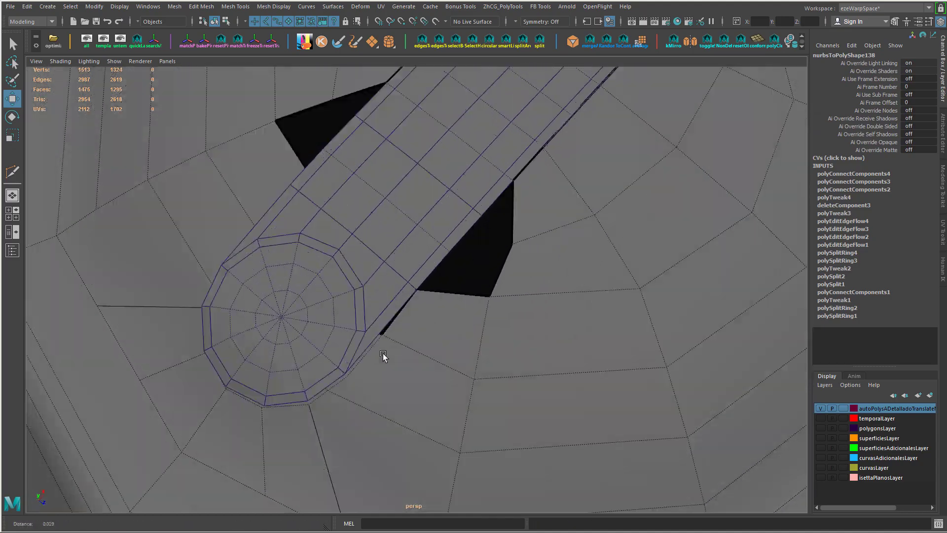
mouse_move(383, 354)
left_mouse_down("alt")
mouse_move(413, 319)
mouse_move(378, 346)
left_mouse_up("alt")
left_click_drag(428, 410, 503, 375, "alt")
scroll(444, 383, "down", 6)
double_click(454, 332)
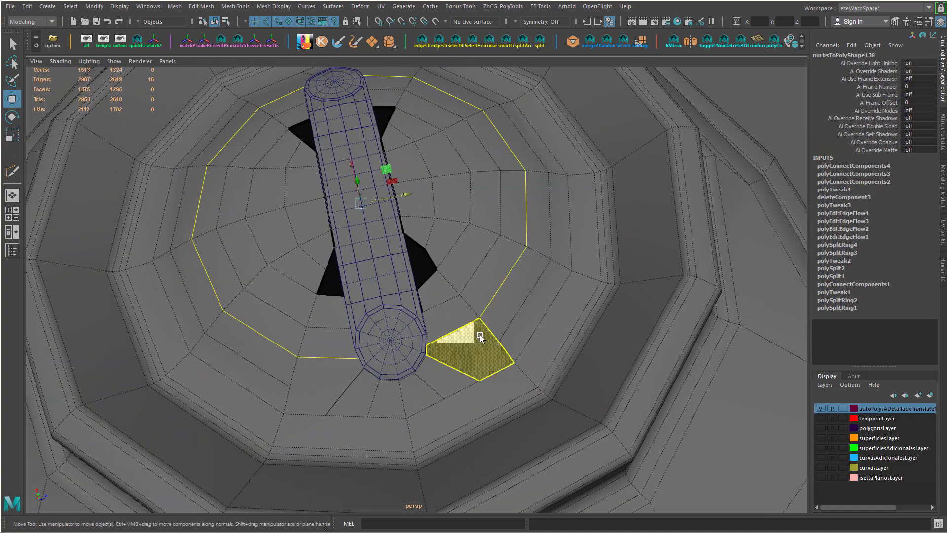
right_click_drag(480, 334, 472, 405, "shift")
left_click_drag(429, 382, 330, 386, "alt")
scroll(346, 375, "up", 3)
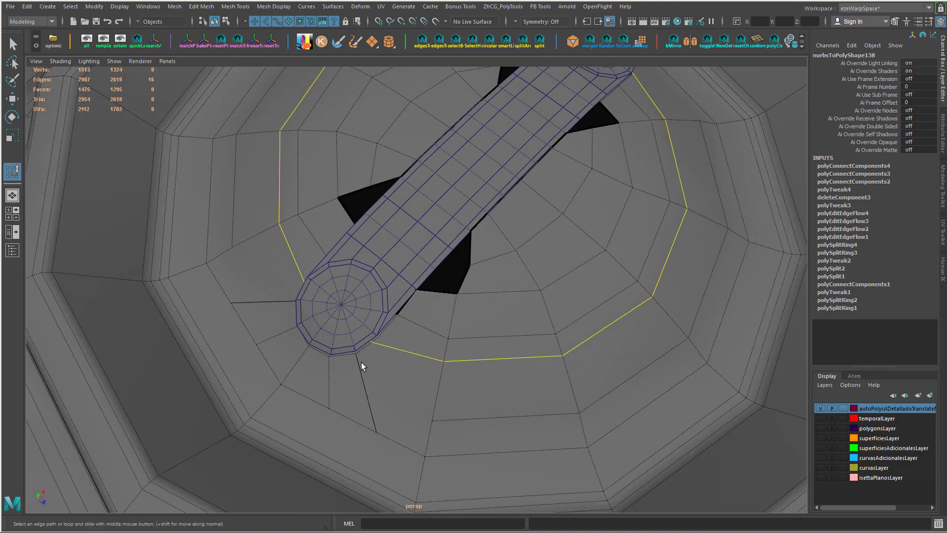
middle_click_drag(362, 362, 366, 376)
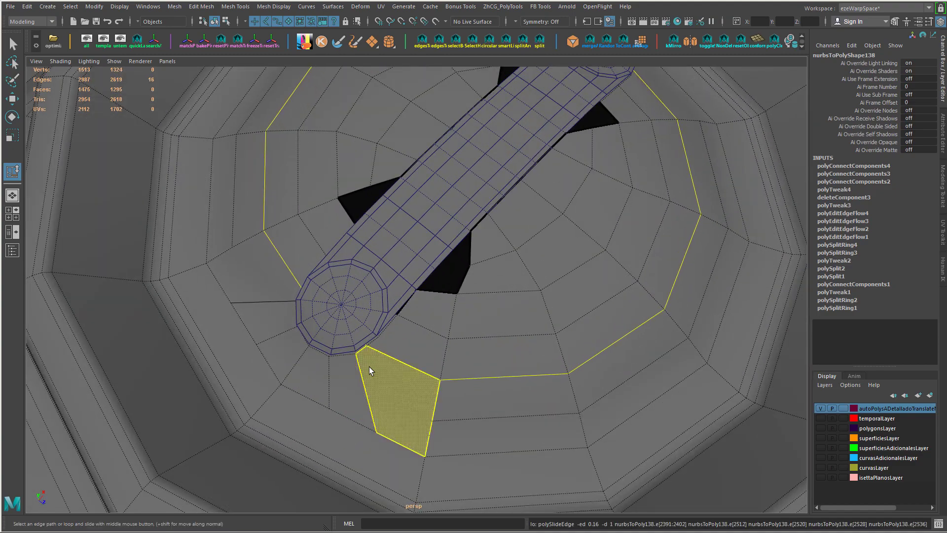
- Reposition the opening's corner vertex against the long side of the handle near its round end
left_click_drag(369, 366, 409, 355, "alt")
right_click_drag(409, 356, 392, 357)
left_click_drag(396, 359, 411, 379, "alt")
left_click(363, 339)
key("w")
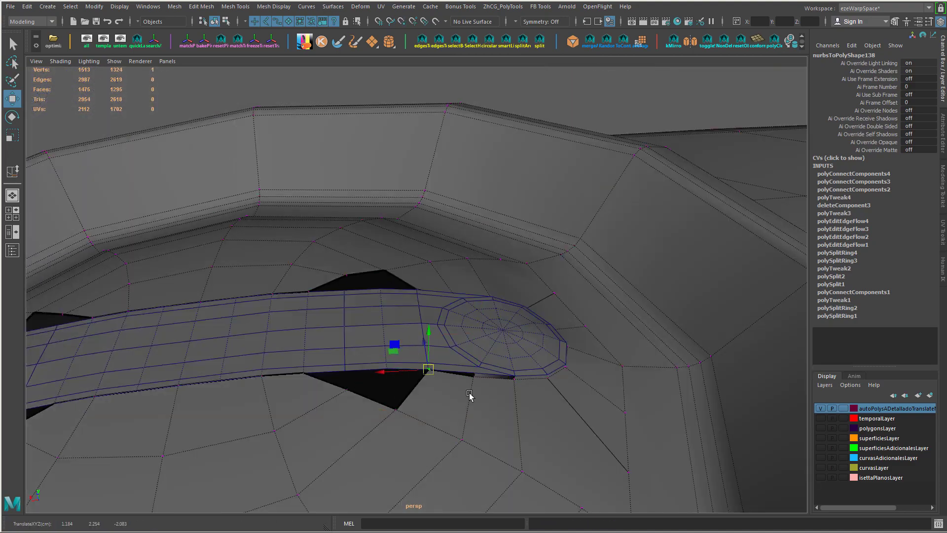
left_click_drag(469, 394, 470, 362, "alt")
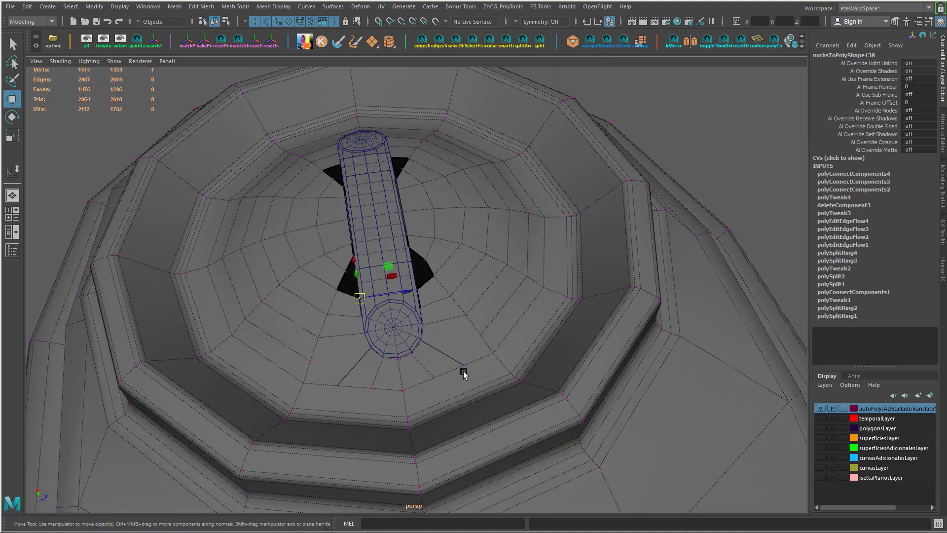
right_click_drag(374, 350, 430, 360, "alt")
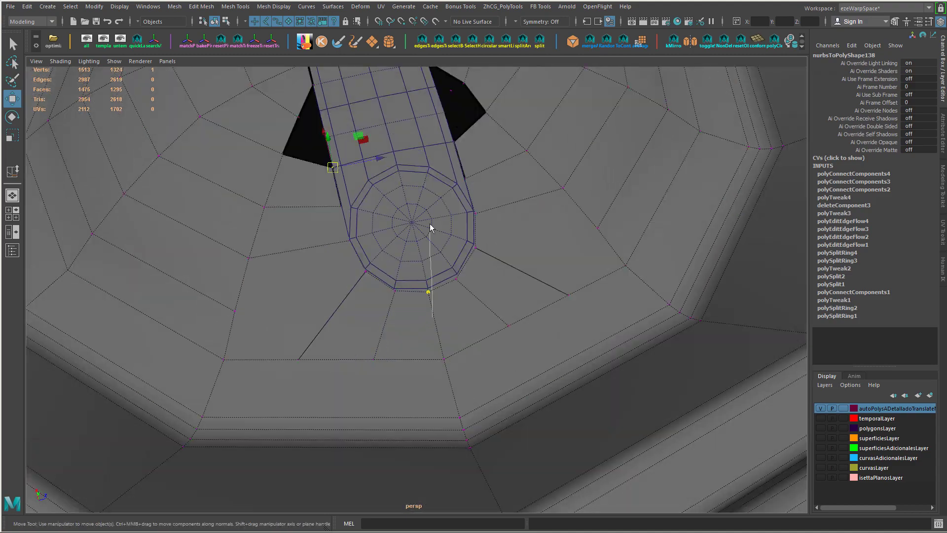
- Split the ring of dish faces around the handle's round end with a new edge loop
right_click_drag(431, 224, 430, 221)
left_click(435, 325)
right_click_drag(434, 325, 385, 385, "ctrl")
- Connect the three radial edges on each side of the handle's middle section
left_click_drag(477, 353, 430, 355, "alt")
left_click_drag(528, 335, 558, 217, "alt")
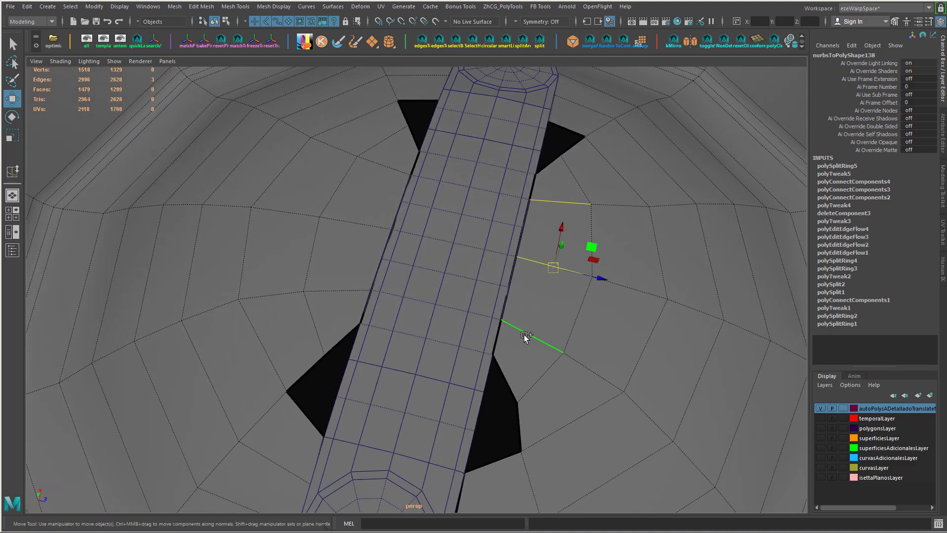
right_click_drag(523, 335, 488, 316, "shift")
right_click_drag(346, 280, 313, 264, "shift")
- Bridge two border edges of the open gap beside the handle's near end
left_click_drag(389, 301, 499, 365, "alt")
left_click(499, 416)
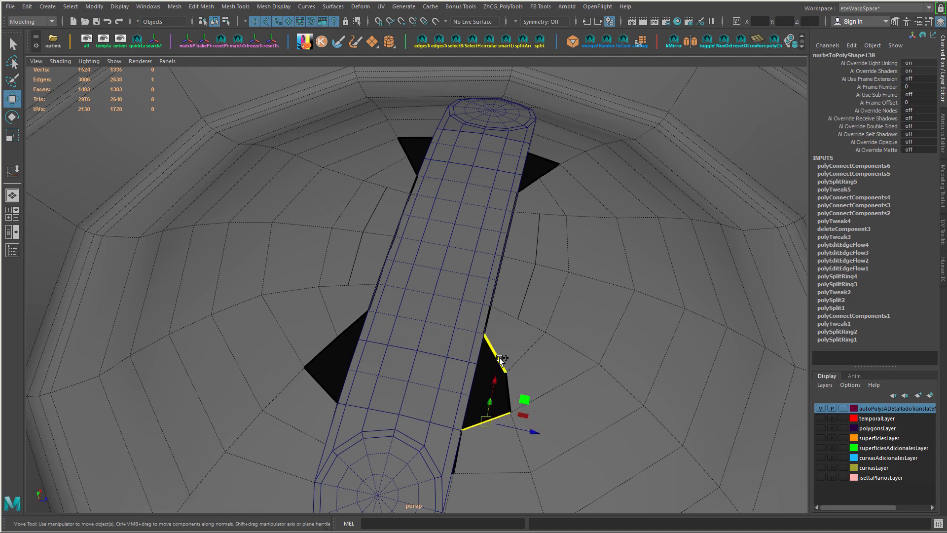
left_click(500, 363, "shift")
right_click_drag(500, 364, 457, 368, "shift")
- Adjust the border vertex of the gap on the handle's opposite side, and bridge that gap's edges
left_click_drag(330, 386, 386, 377, "alt")
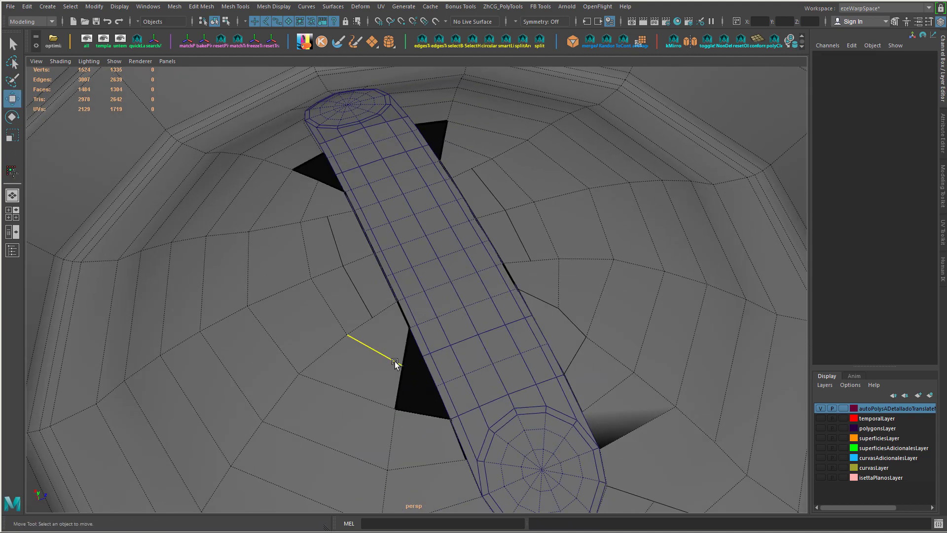
right_click_drag(394, 361, 369, 238)
left_click(402, 366)
left_click_drag(447, 349, 436, 354)
right_click_drag(421, 365, 410, 220)
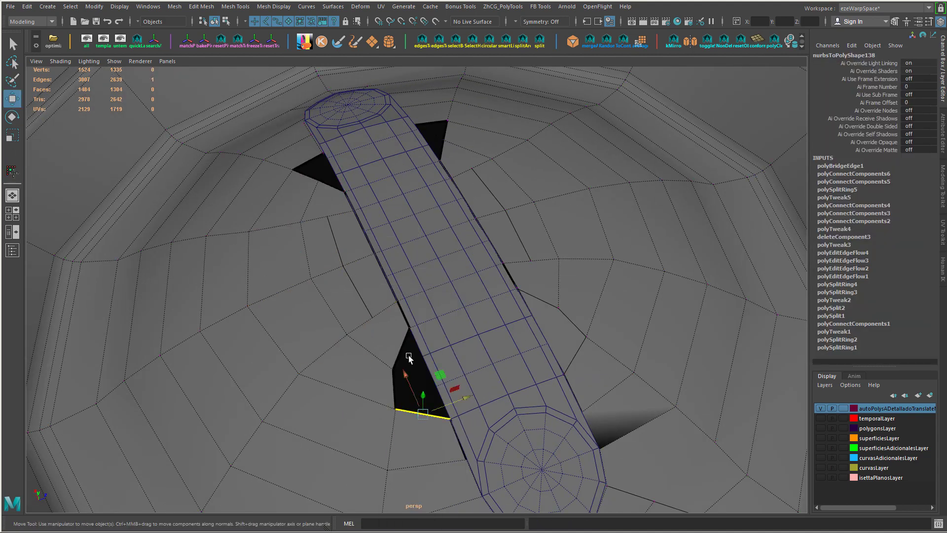
right_click_drag(407, 353, 364, 356, "shift")
- Try to split the ring of dish faces along one side of the handle with an edge loop
left_click_drag(424, 404, 456, 410, "alt")
left_click_drag(416, 375, 460, 371, "alt")
scroll(493, 376, "down", 5)
scroll(381, 351, "up", 3)
scroll(381, 351, "up", 1)
right_click_drag(460, 371, 478, 291)
right_click_drag(471, 376, 461, 400, "ctrl")
mouse_move(461, 401)
left_mouse_down("alt")
mouse_move(442, 394)
mouse_move(466, 404)
left_mouse_up("alt")
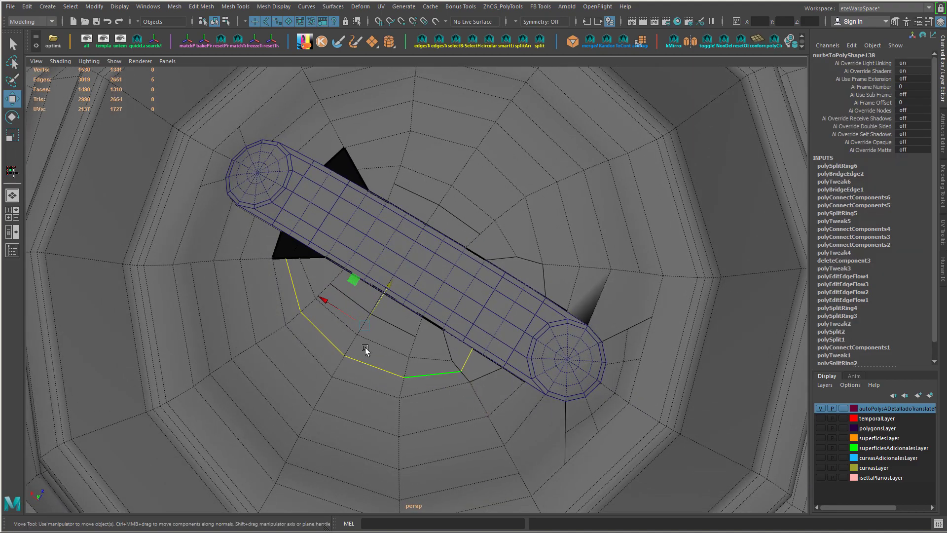
left_click_drag(365, 347, 372, 358, "alt")
key("ctrl+z")
- Scale apart and slide the border vertices of the two far gaps, and adjust the matching pair near the other end
left_click(317, 322)
right_click_drag(406, 239, 383, 237)
left_click(389, 228)
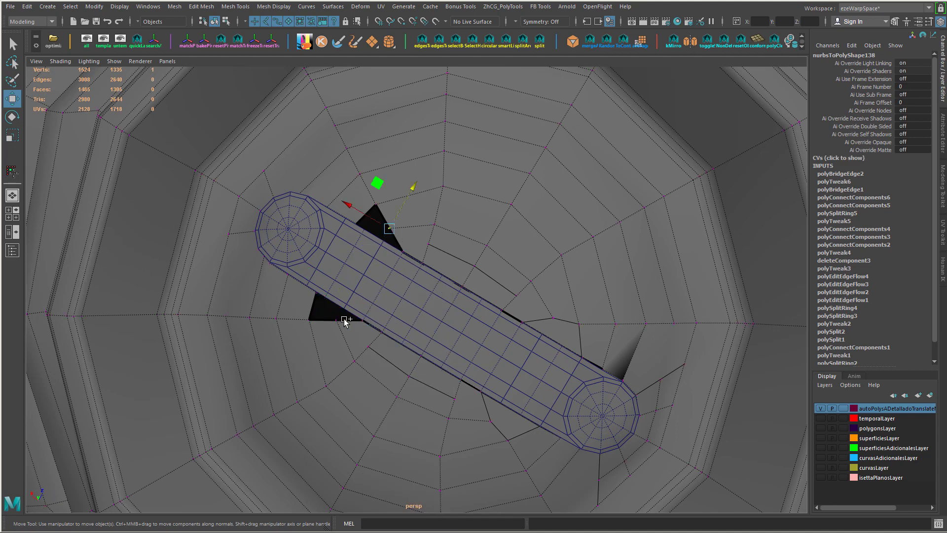
left_click(344, 320, "shift")
key("r")
left_click_drag(382, 238, 395, 226)
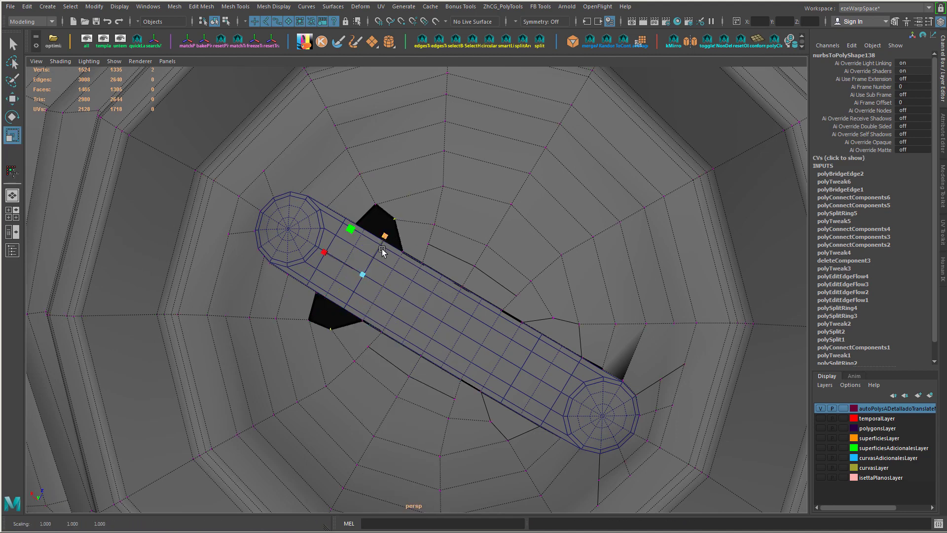
left_click_drag(327, 254, 336, 260, "ctrl+shift")
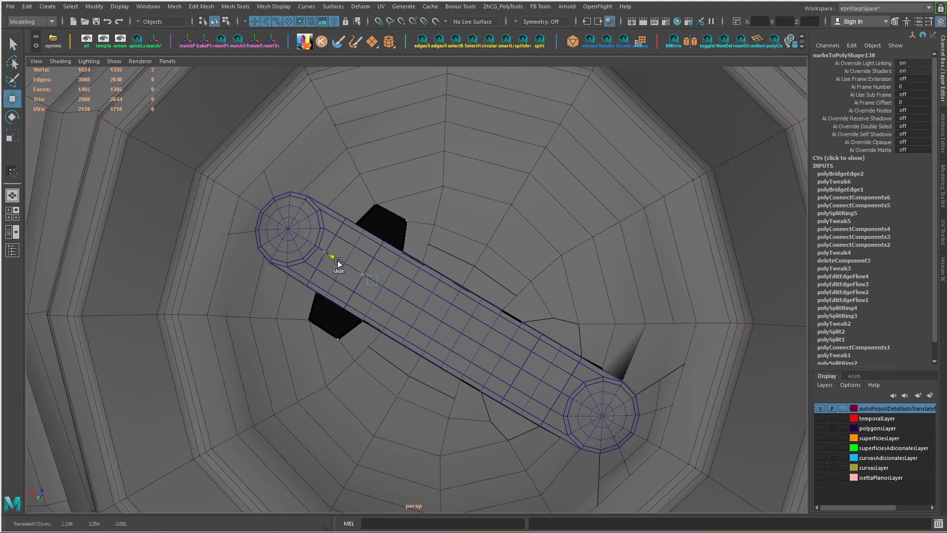
left_click(495, 417)
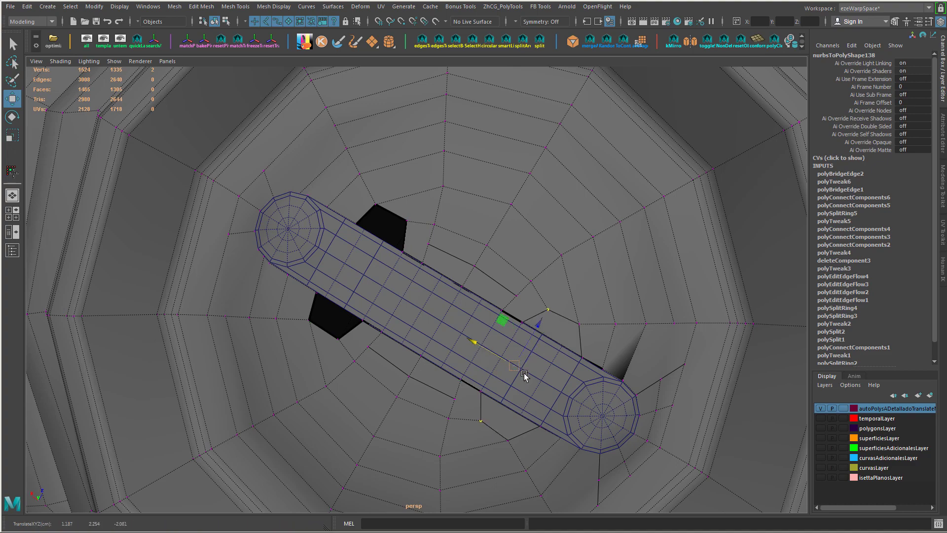
- Bridge the border edges of the two remaining gaps at the handle's far end
left_click_drag(524, 373, 463, 352, "alt")
right_click_drag(361, 238, 352, 209)
left_click(359, 376)
left_click(402, 361, "shift")
key("g")
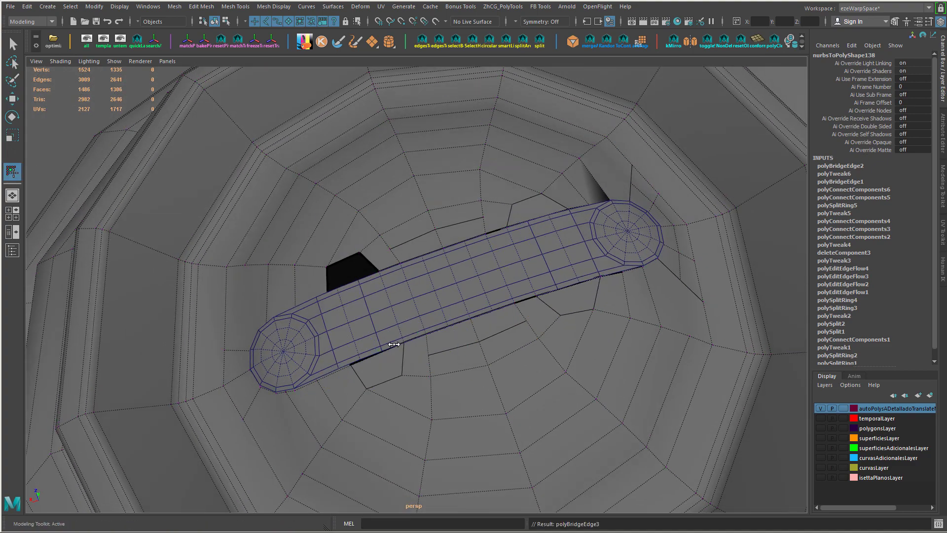
left_click(371, 264)
left_click(328, 279, "shift")
key("g")
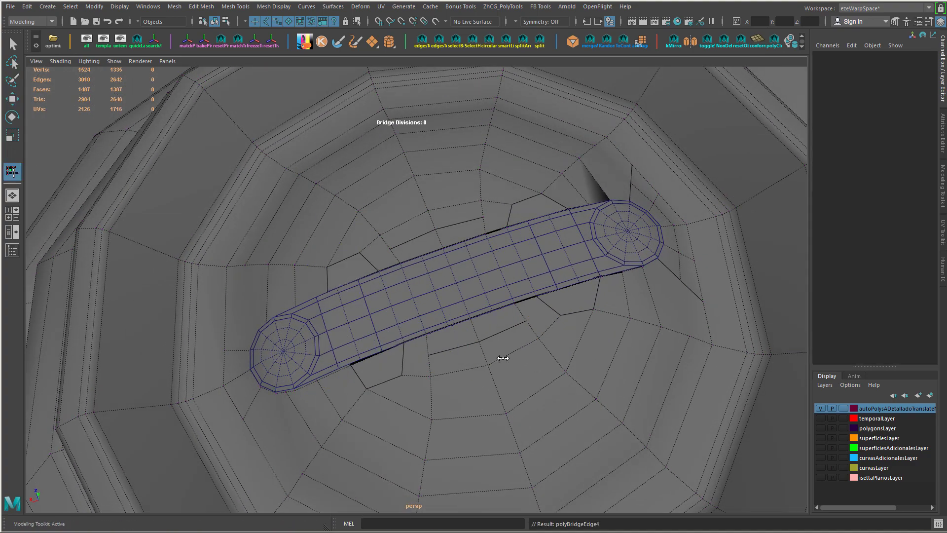
- Connect the vertices of the newly bridged dish faces beside the handle
left_click_drag(501, 359, 437, 386, "alt")
middle_click_drag(437, 386, 418, 355, "alt")
right_click_drag(418, 356, 493, 320)
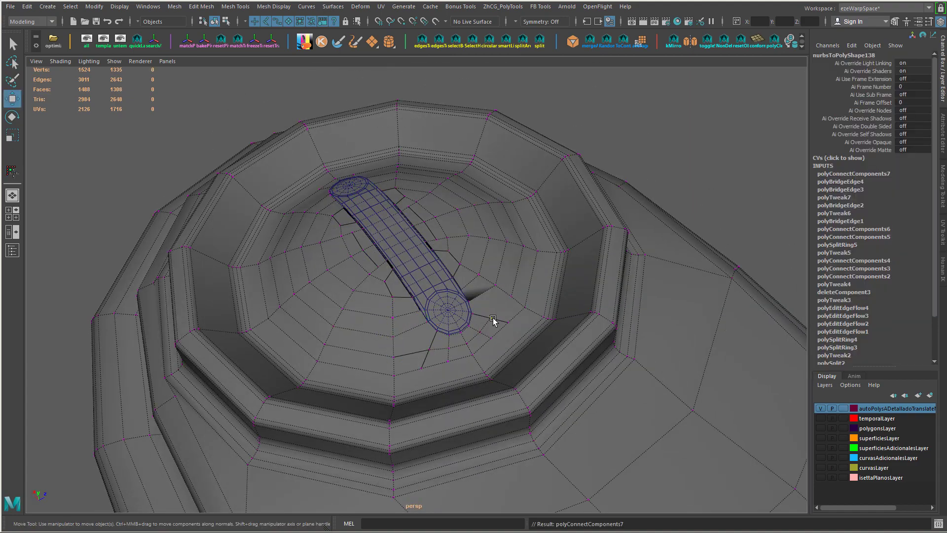
key("g")
- Delete the short edges that cross the radial faces on both sides of the handle's middle
left_click_drag(507, 301, 393, 377, "alt")
scroll(454, 363, "up", 3)
right_click_drag(394, 315, 392, 276)
left_click(389, 242)
left_click(415, 201, "shift")
left_click(500, 266, "shift")
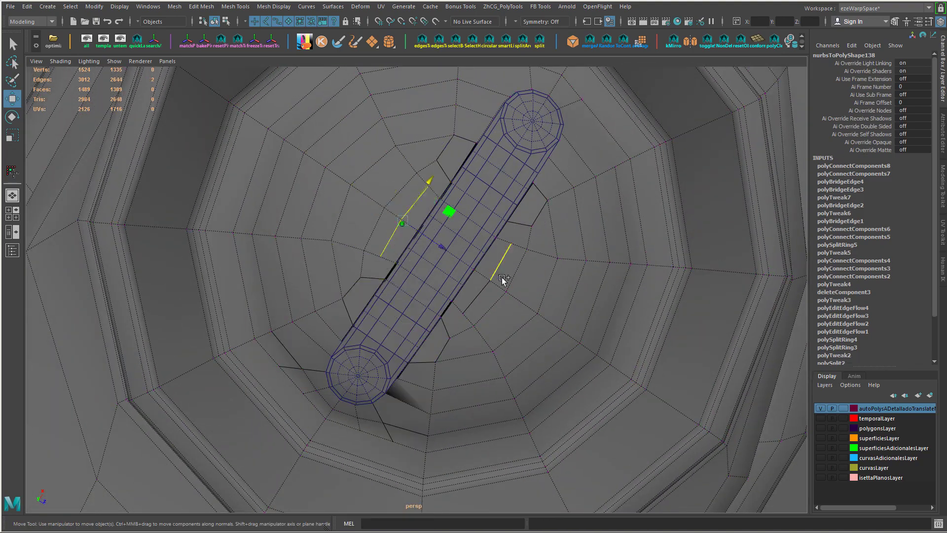
left_click(482, 292, "shift")
right_click_drag(502, 263, 483, 275, "shift")
left_click_drag(483, 277, 414, 273, "alt")
- Scale the inner edge loops on both sides of the handle away from its long sides
right_click_drag(413, 239, 369, 241)
right_click_drag(423, 239, 423, 212)
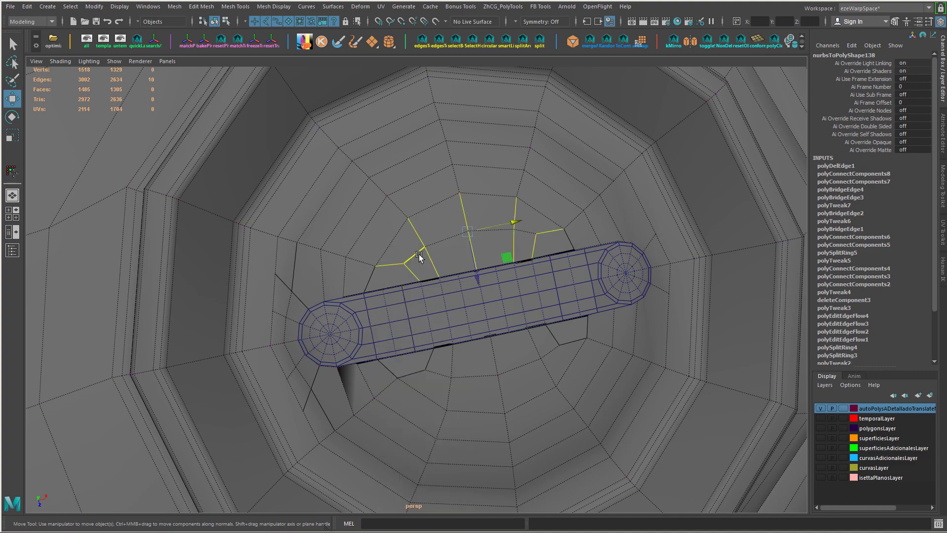
double_click(438, 374, "shift")
left_click_drag(439, 375, 458, 369, "alt")
key("r")
left_click_drag(526, 267, 481, 320)
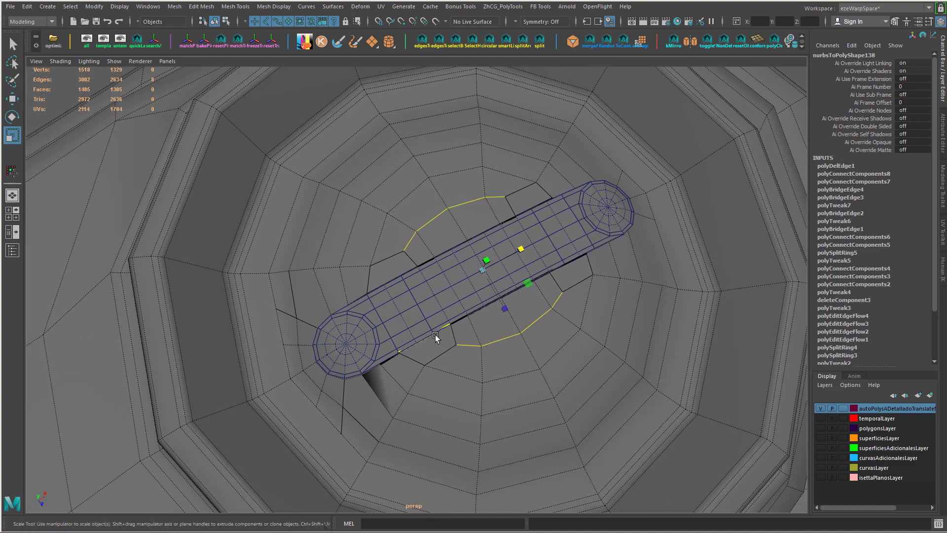
- Slide the two inner corner vertices of the bridged patches along one side of the handle
left_click_drag(609, 312, 447, 300, "alt")
right_click_drag(432, 238, 388, 239)
left_click(440, 353)
left_click(549, 322, "shift")
key("w")
left_click_drag(482, 302, 493, 335, "ctrl+shift")
- Connect the outer ring vertices to the corner vertices on both sides of the handle's round end
left_click_drag(425, 393, 378, 402, "alt")
right_click_drag(349, 400, 354, 205)
left_click(358, 396)
right_click_drag(355, 400, 302, 247)
left_click(304, 392)
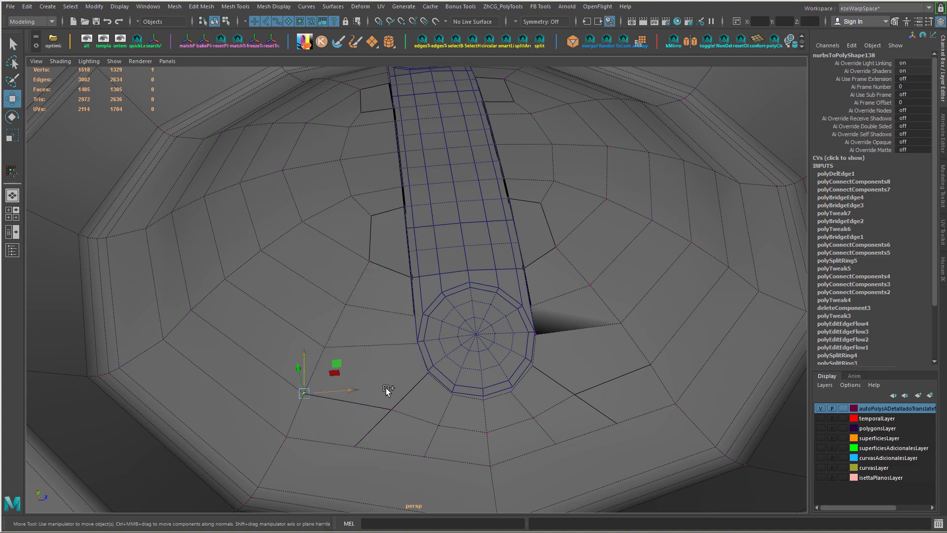
left_click(416, 381, "shift")
key("g")
left_click_drag(596, 393, 514, 392, "alt")
left_click(478, 421)
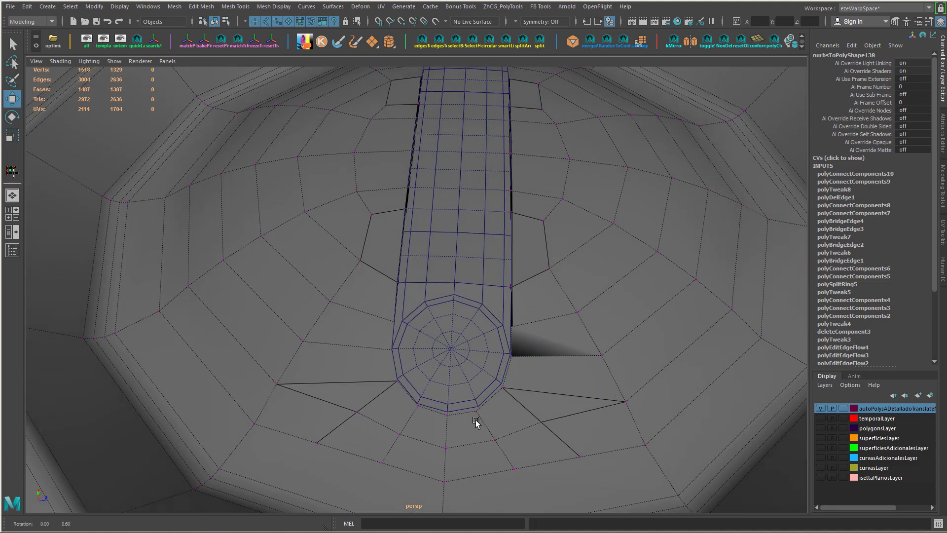
- Try to split the ring of faces beside the handle's round end with a new edge loop
left_click_drag(478, 421, 507, 416, "alt")
right_click_drag(474, 398, 474, 432)
left_click(474, 397)
left_click_drag(548, 433, 492, 434, "alt")
key("ctrl+z")
left_click(402, 390)
key("g")
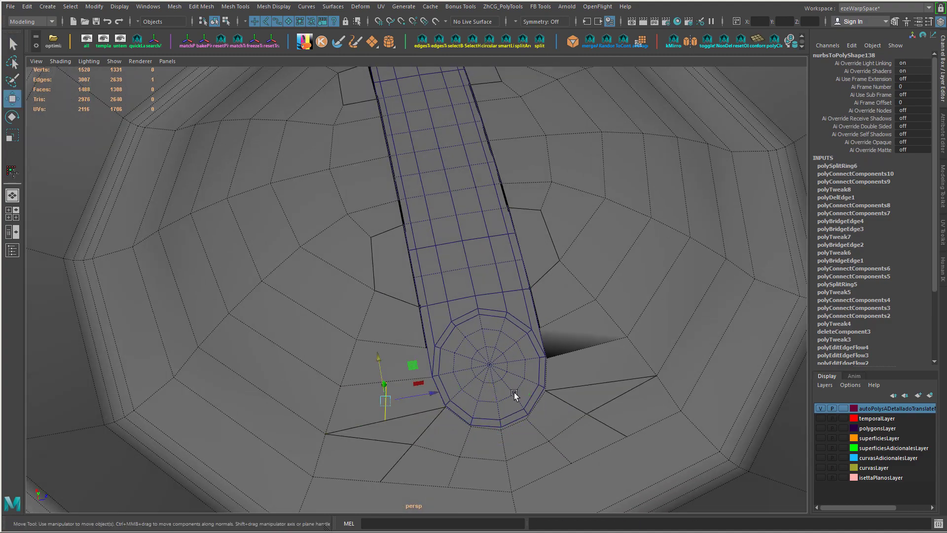
key("ctrl+z")
- Insert two concentric edge loops through the dish faces along one long side of the handle
left_click_drag(514, 392, 417, 369, "alt")
left_click(463, 371)
right_click_drag(463, 371, 489, 423, "ctrl")
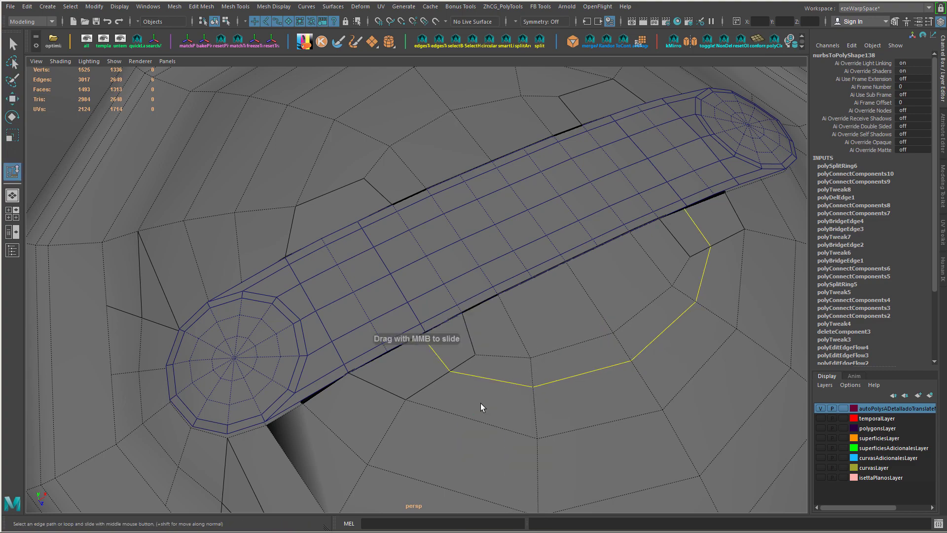
left_click(432, 383)
right_click_drag(432, 384, 459, 411, "ctrl")
left_click_drag(503, 420, 456, 415, "alt")
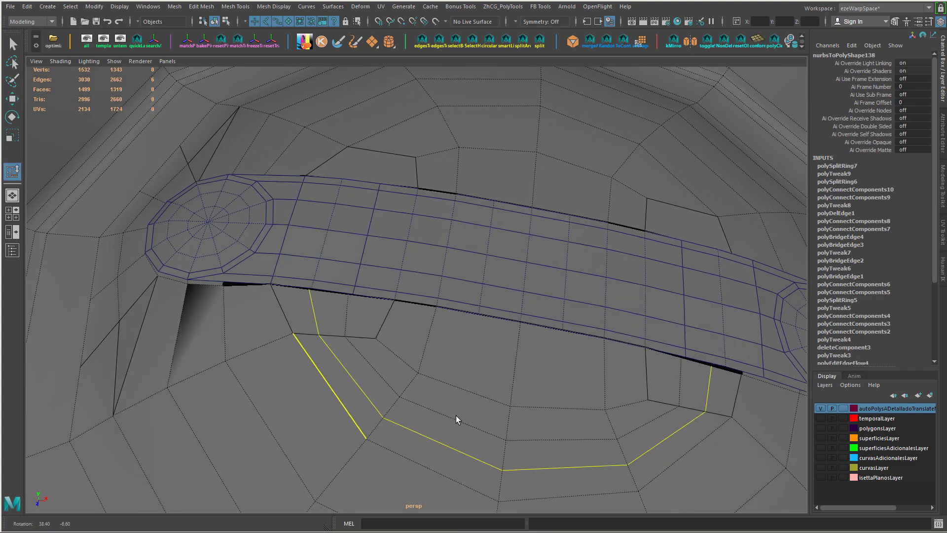
- Slide the two inner patch corner vertices toward the handle and scale the spacing between them
right_click_drag(389, 343, 353, 341)
left_click(386, 337)
left_click(627, 395, "shift")
key("w")
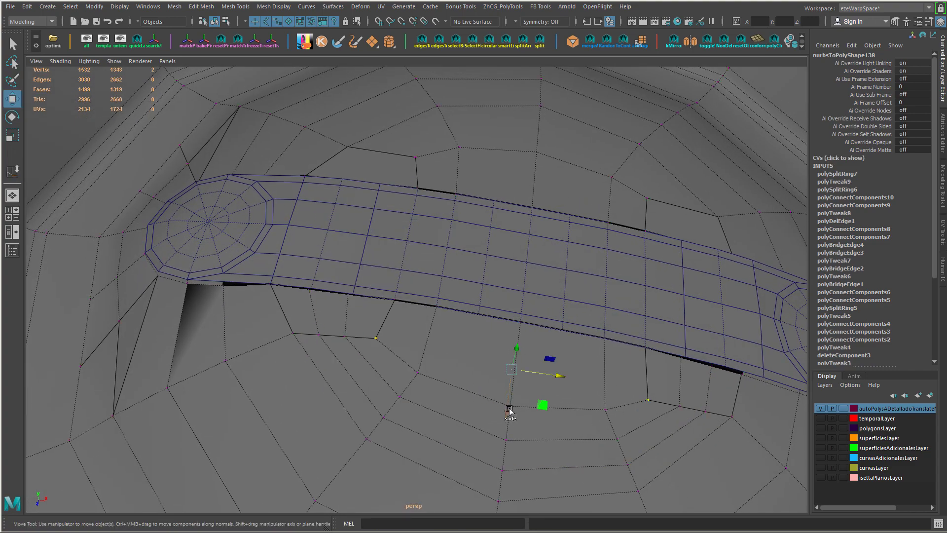
left_click_drag(508, 409, 511, 394, "ctrl+shift")
key("r")
left_click_drag(558, 366, 553, 363)
- Slide the two middle edges of the innermost loop closer to the handle's long side
left_click_drag(460, 386, 578, 342, "alt")
right_click_drag(589, 339, 593, 306)
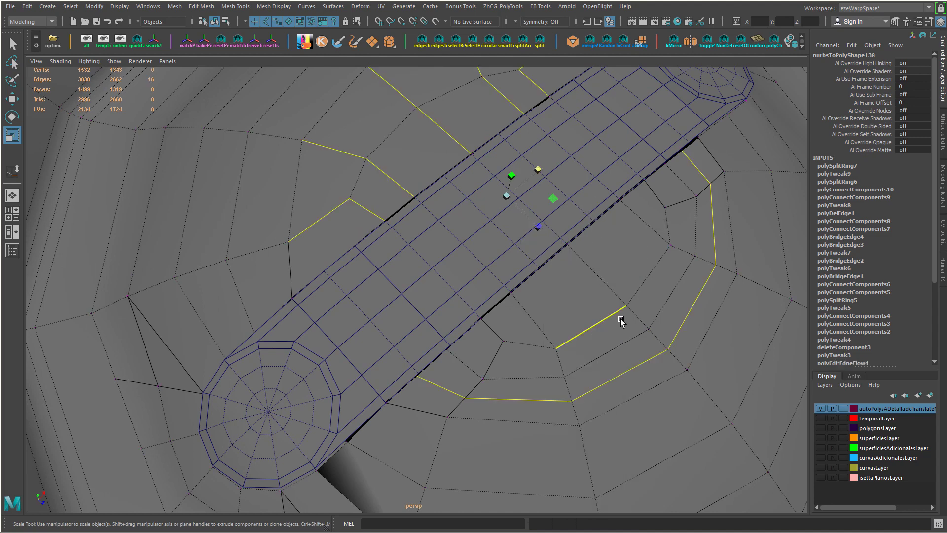
left_click(619, 318)
left_click(640, 297, "shift")
key("w")
middle_click_drag(662, 385, 663, 375, "ctrl+shift")
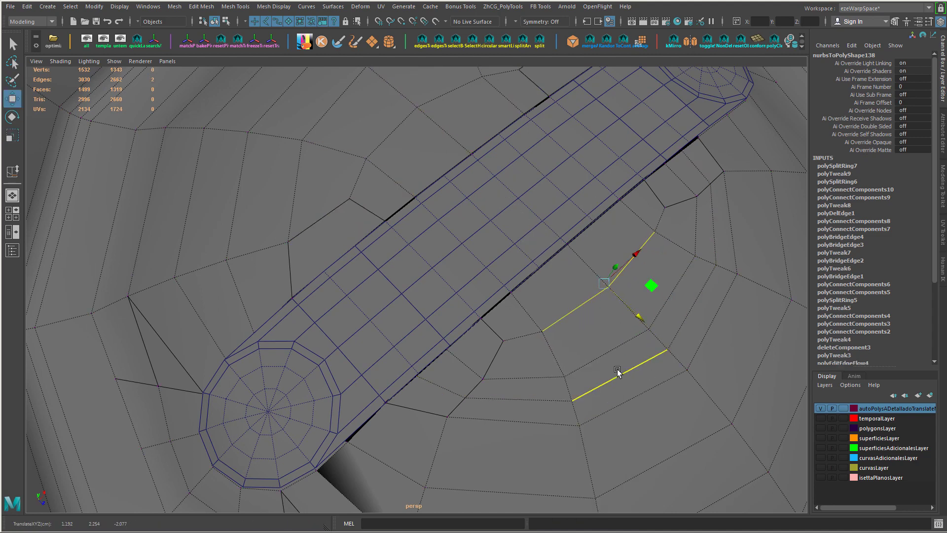
- Slide the adjacent concentric edge loop along the same side of the handle inward to even the spacing
right_click_drag(618, 372, 542, 396, "alt")
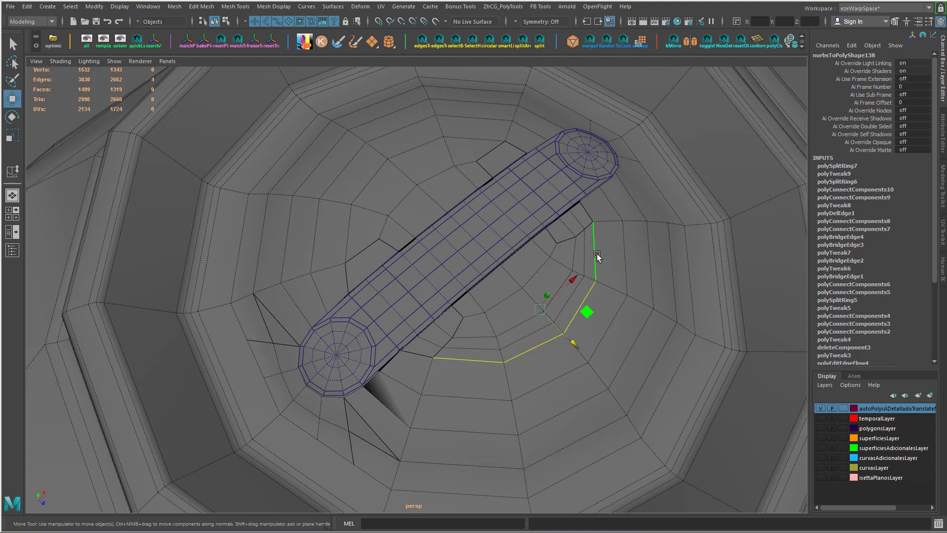
left_click_drag(586, 368, 437, 345, "alt")
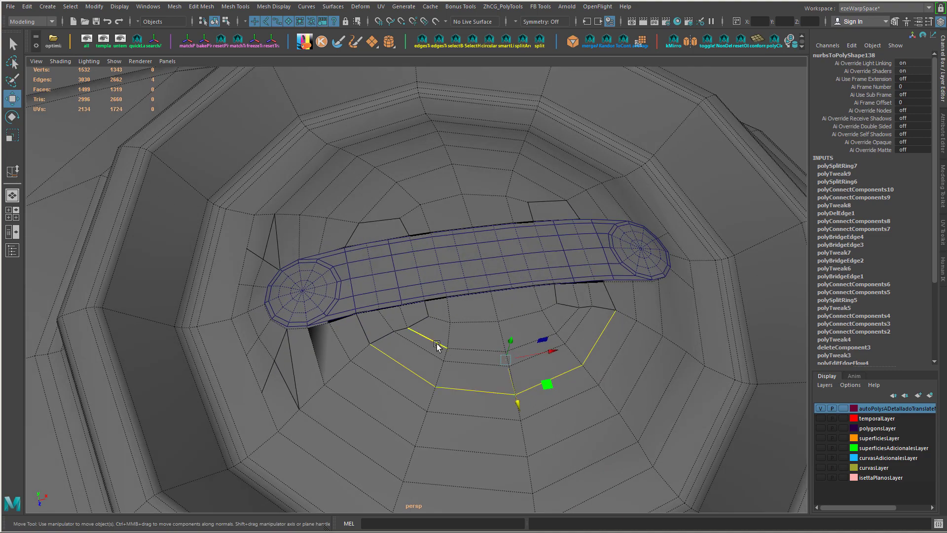
middle_click_drag(500, 375, 508, 363, "ctrl+shift")
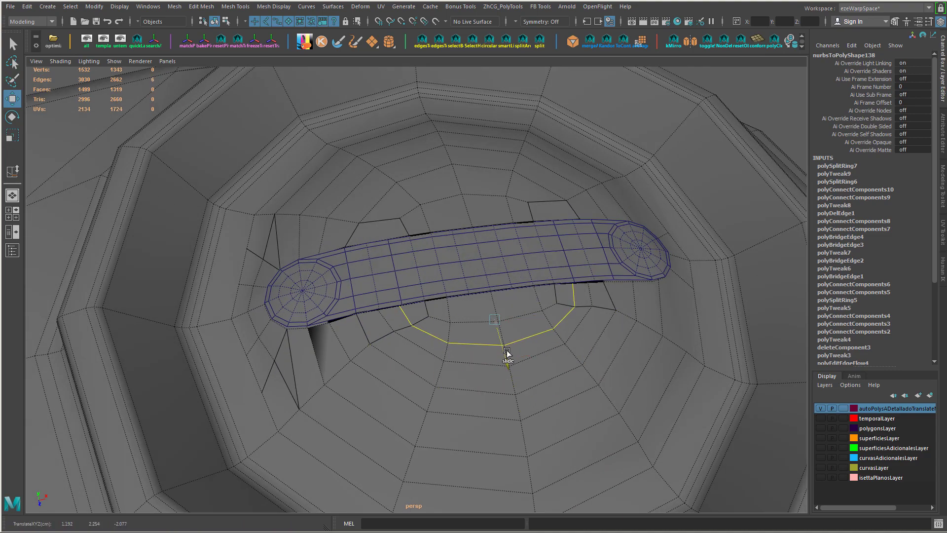
- Scale the selected concentric dish loop beside the handle to even its spacing
key("r")
middle_click_drag(531, 325, 535, 313, "ctrl+shift")
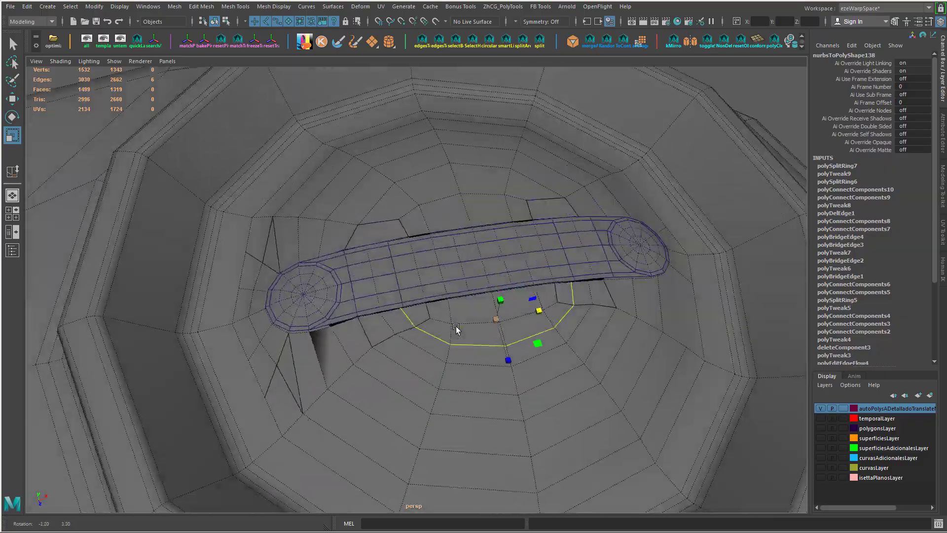
left_click_drag(508, 326, 538, 340, "alt")
key("w")
right_click_drag(539, 340, 466, 279, "alt")
left_click_drag(466, 280, 424, 312, "alt")
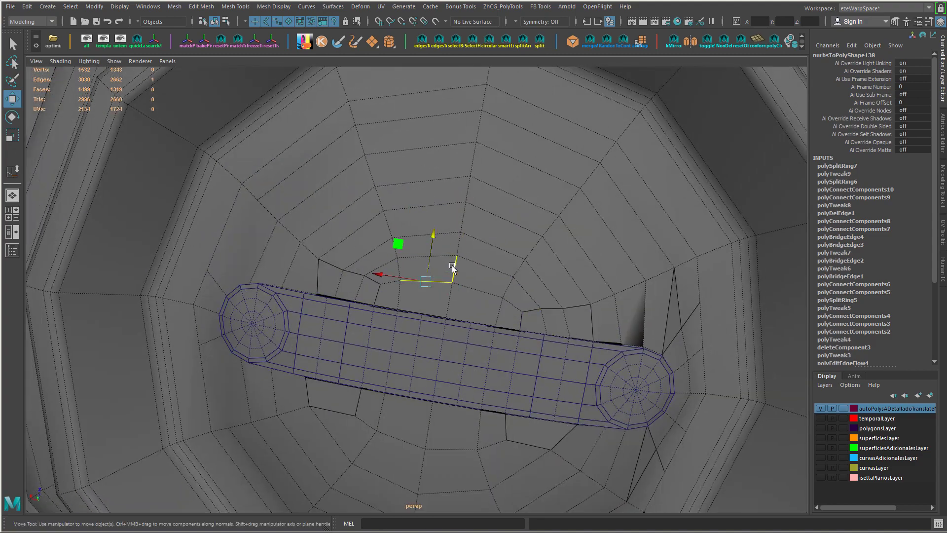
- Delete two cross edge loops from the bar handle near its middle
left_click_drag(452, 268, 466, 308, "alt")
right_click_drag(469, 308, 401, 320)
double_click(469, 309)
double_click(420, 306, "shift")
left_click_drag(401, 320, 437, 273, "alt")
right_click_drag(437, 273, 431, 279, "alt")
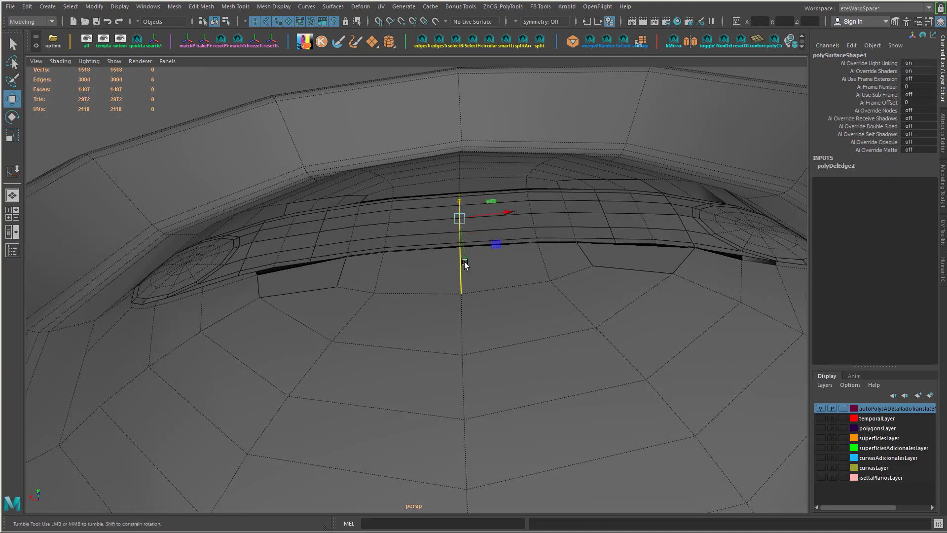
left_click_drag(465, 264, 433, 237, "alt")
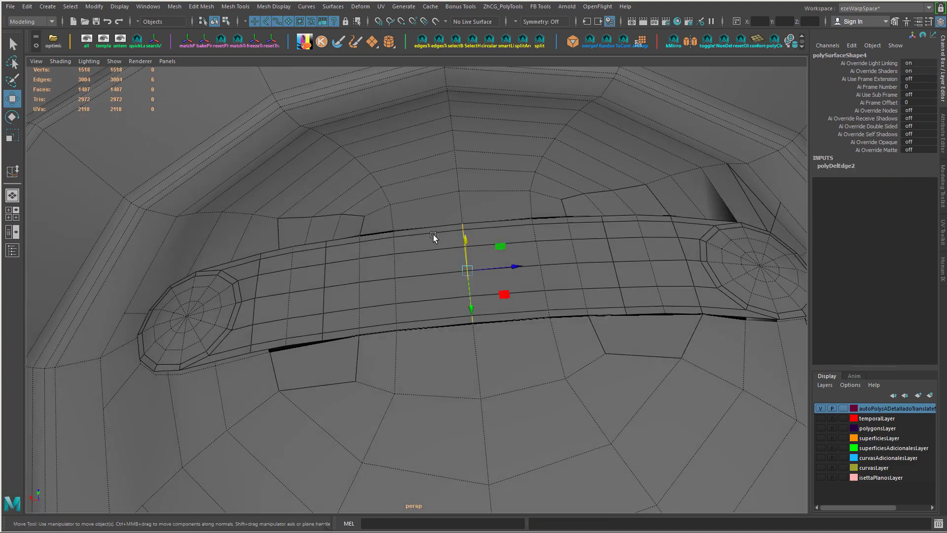
- Apply Edit Edge Flow to the handle's cross loops on either side of its middle loop
double_click(393, 258)
key("g")
double_click(360, 269)
key("g")
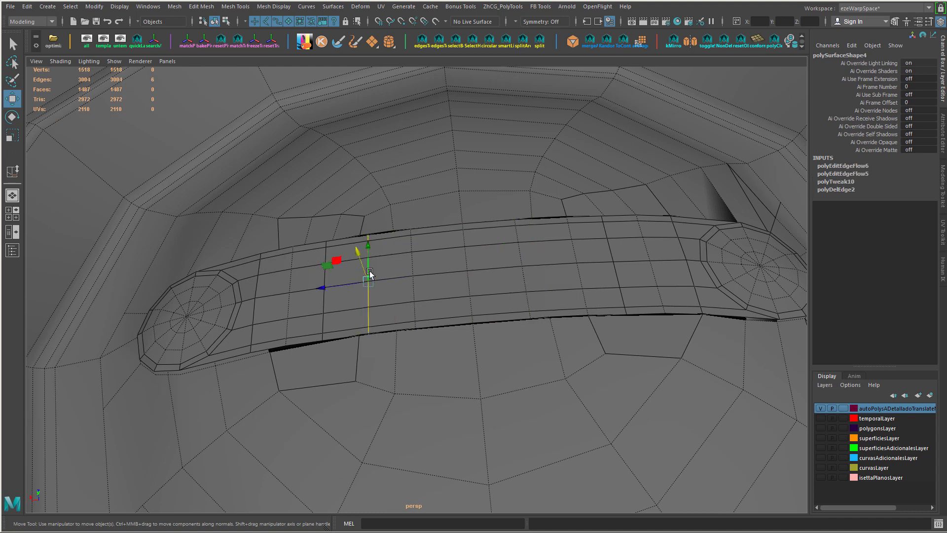
double_click(576, 252)
key("g")
key("g")
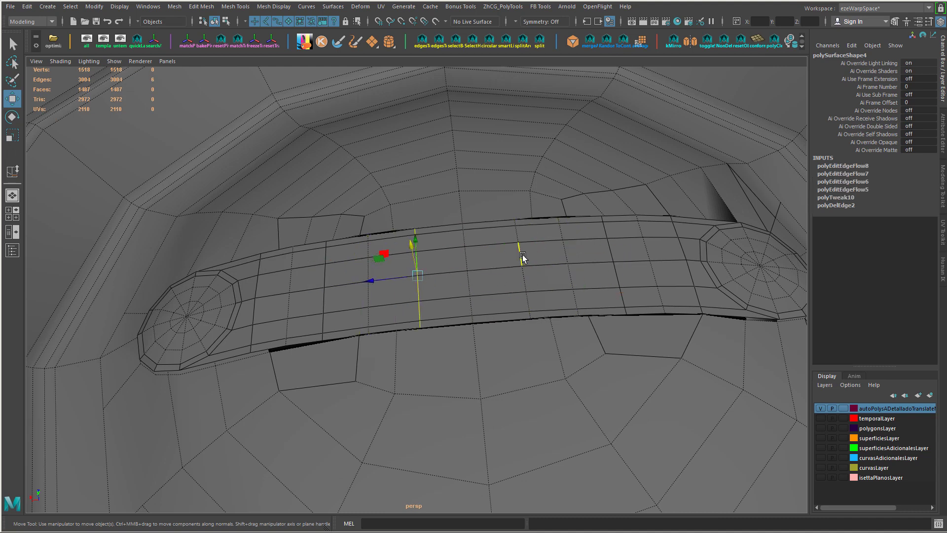
- Repeat Edit Edge Flow on the handle's other cross loops, working outward toward both ends
double_click(522, 258)
key("g")
double_click(613, 250)
key("g")
double_click(335, 277)
key("g")
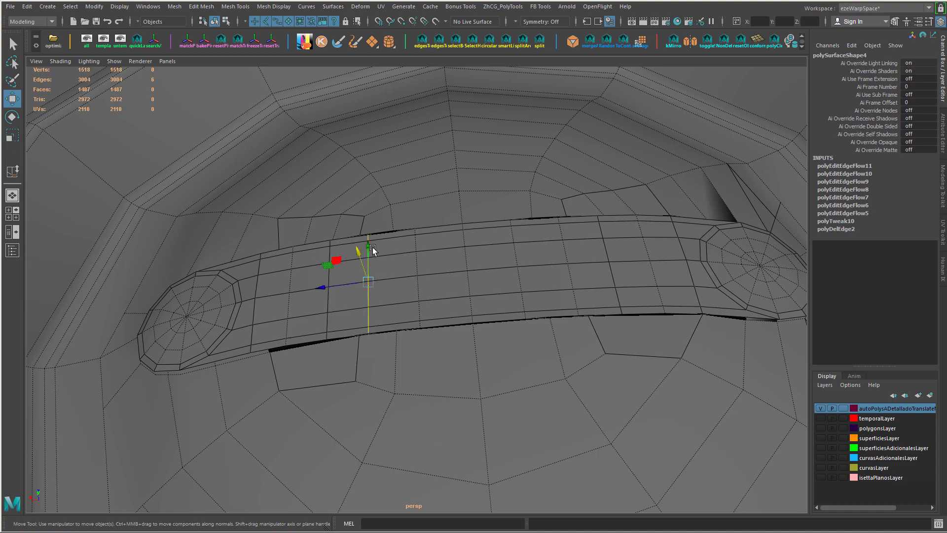
key("g")
double_click(647, 255)
key("g")
double_click(291, 281)
key("g")
double_click(253, 328)
key("g")
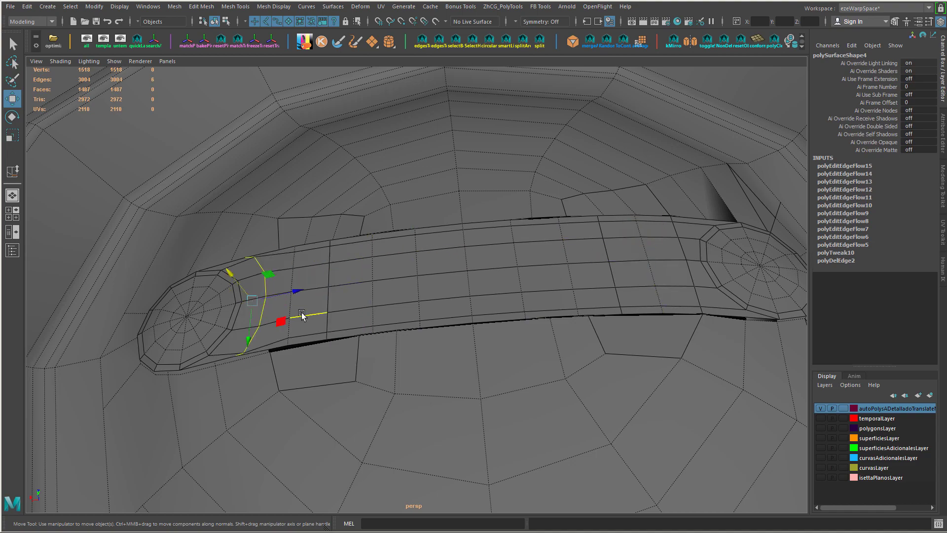
key("ctrl+z")
- Reapply Edit Edge Flow to three cross loops around the handle's middle to even out the bar's curvature
left_click_drag(551, 312, 530, 286, "alt")
double_click(546, 237)
key("g")
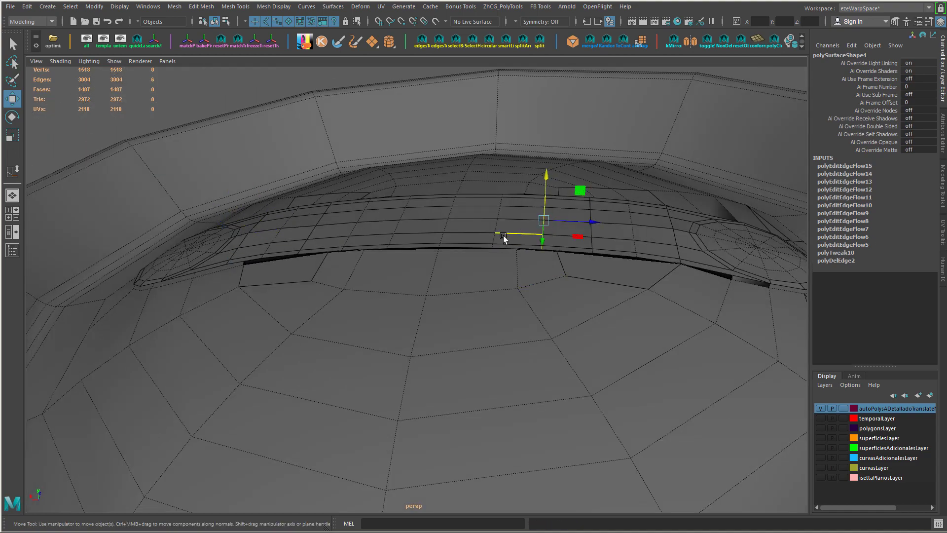
double_click(498, 228)
key("g")
double_click(447, 226)
key("g")
left_click_drag(451, 229, 524, 284, "alt")
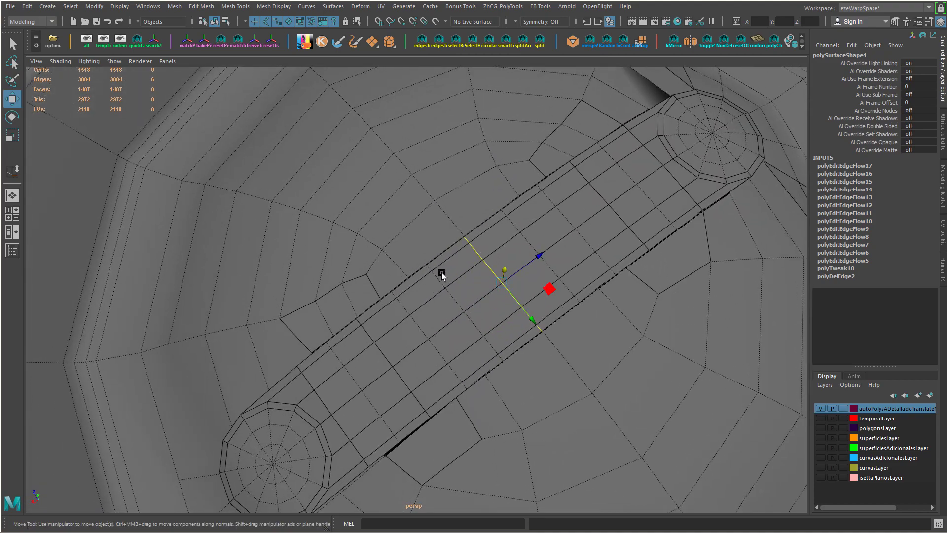
scroll(442, 272, "down", 4)
left_click_drag(442, 272, 446, 303, "alt")
left_click(428, 299)
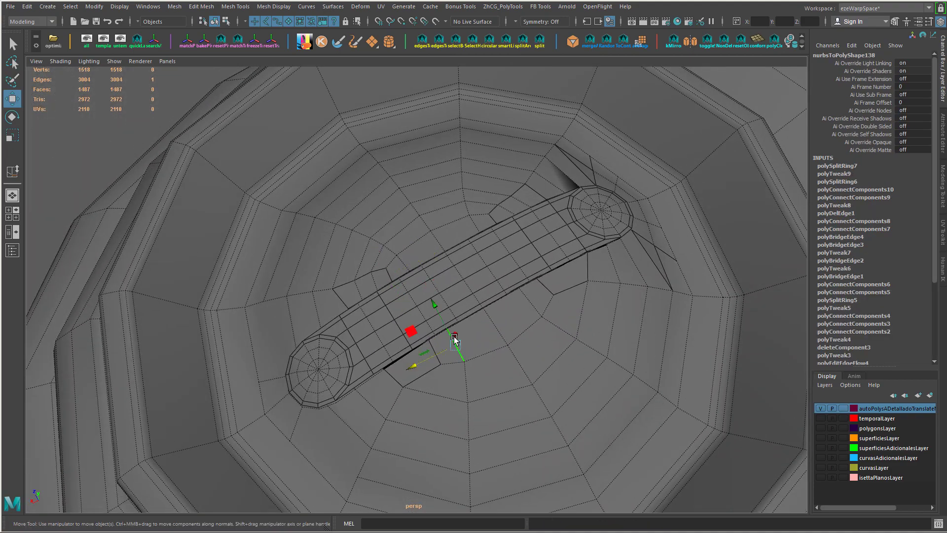
key("r")
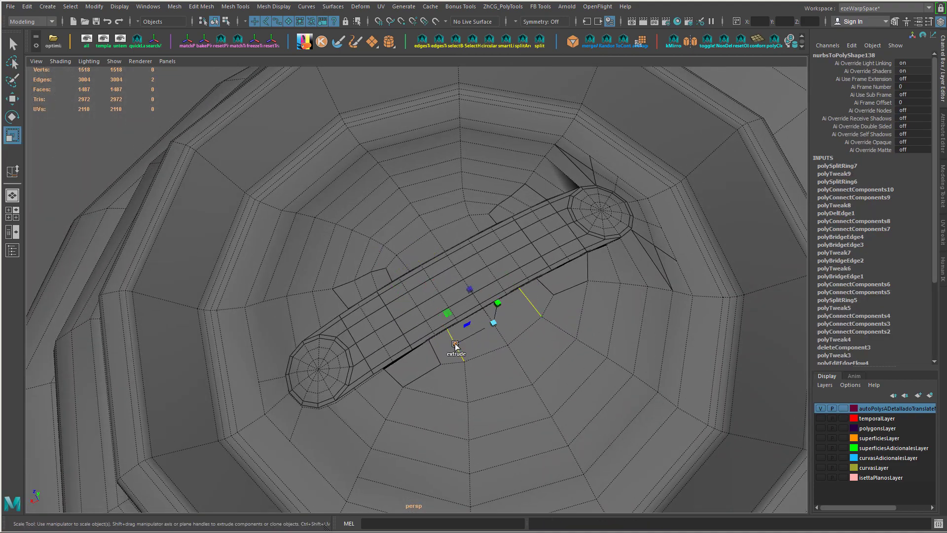
left_click(516, 315)
key("w")
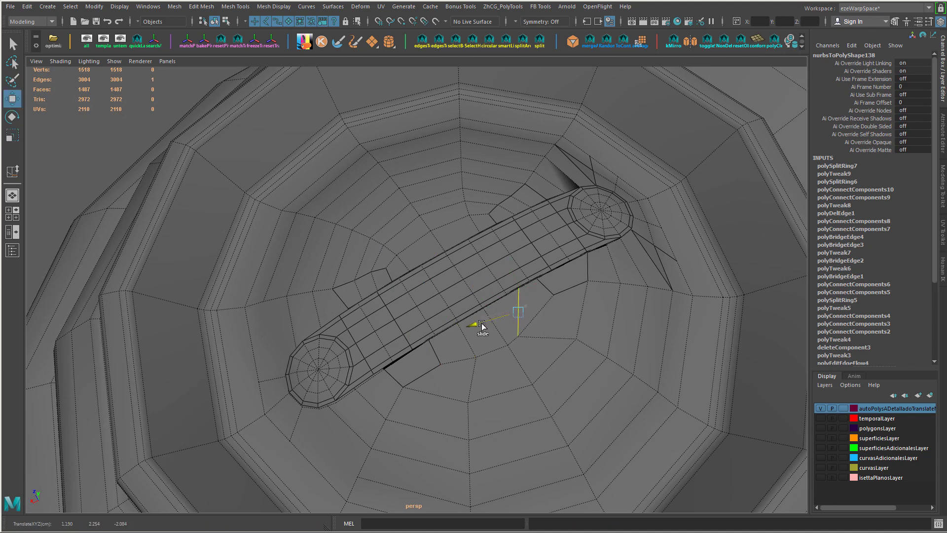
key("ctrl+z")
- Slide individual vertices of the innermost dish loop along one long side of the handle to even their spacing
left_click_drag(519, 287, 514, 329)
right_click_drag(514, 328, 469, 239)
middle_click_drag(514, 333, 513, 329)
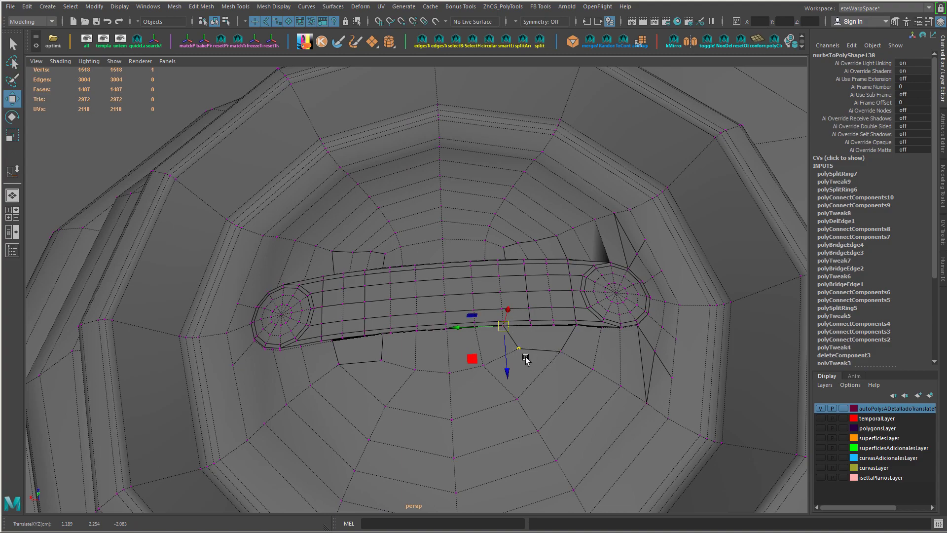
left_click_drag(501, 359, 488, 365)
left_click(414, 367)
left_click_drag(398, 367, 393, 365)
left_click_drag(395, 366, 356, 375, "alt")
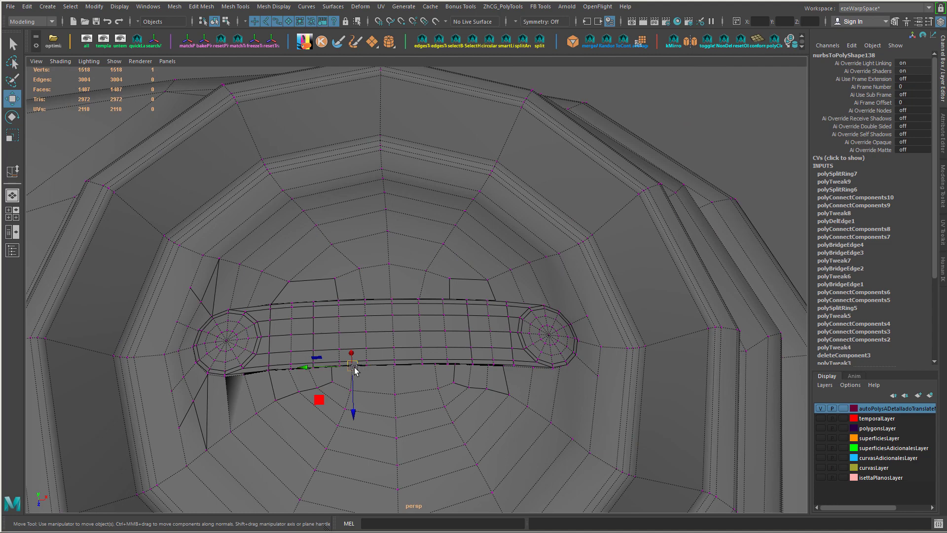
middle_click_drag(355, 371, 363, 359)
left_click_drag(352, 390, 380, 400)
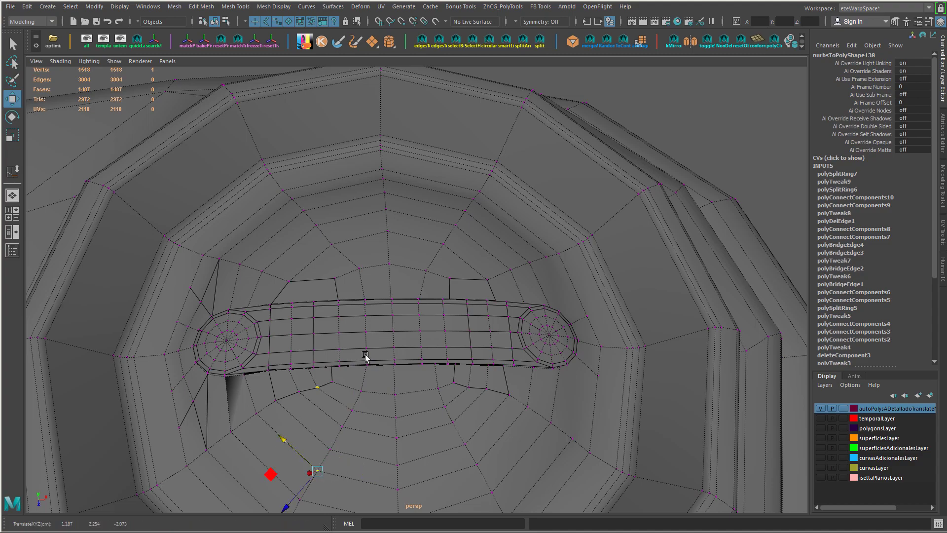
- Slide the patch vertices beside one end of the handle to round the innermost loop
left_click_drag(365, 356, 342, 333, "alt")
right_click_drag(342, 333, 435, 352, "alt")
left_click(474, 354)
left_click_drag(435, 352, 380, 334, "alt")
left_click(479, 337)
left_click(444, 333)
left_click(414, 334)
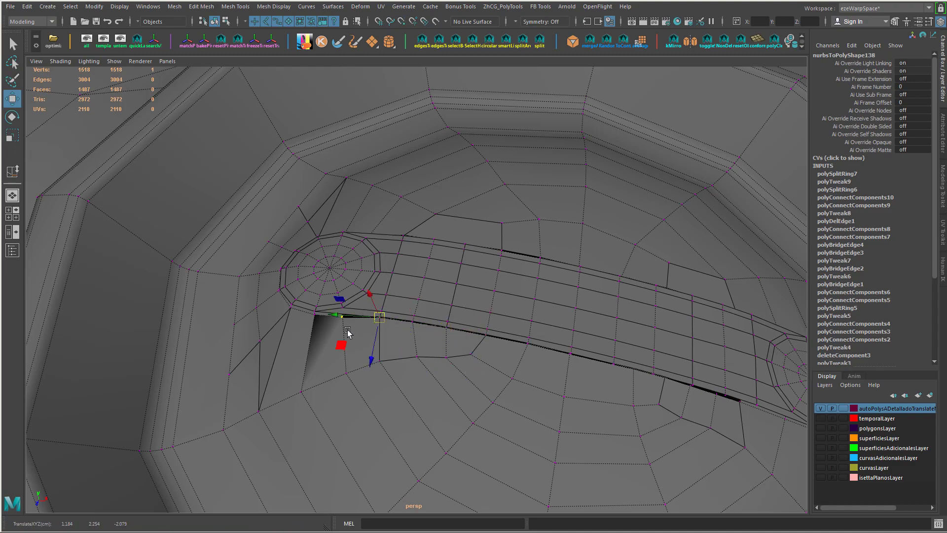
- Slide the inner corner vertex of the patch near the handle's other end along its edge
left_click(446, 362)
mouse_move(446, 361)
left_mouse_down("alt")
mouse_move(454, 350)
mouse_move(419, 323)
mouse_move(383, 351)
mouse_move(454, 369)
left_mouse_up("alt")
mouse_move(513, 367)
middle_mouse_down("alt")
mouse_move(515, 375)
mouse_move(516, 363)
middle_mouse_up("alt")
left_click(551, 363)
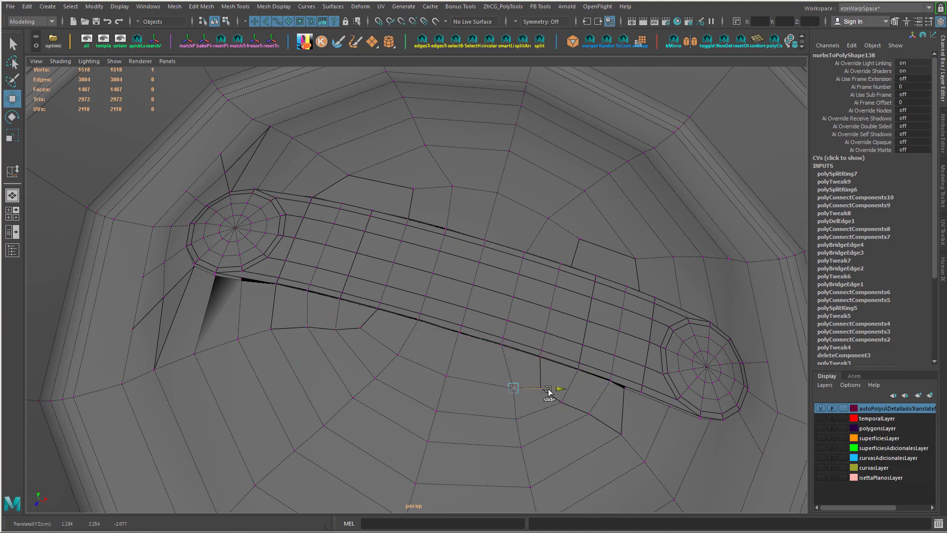
left_click_drag(413, 344, 376, 310, "alt")
scroll(377, 311, "up", 4)
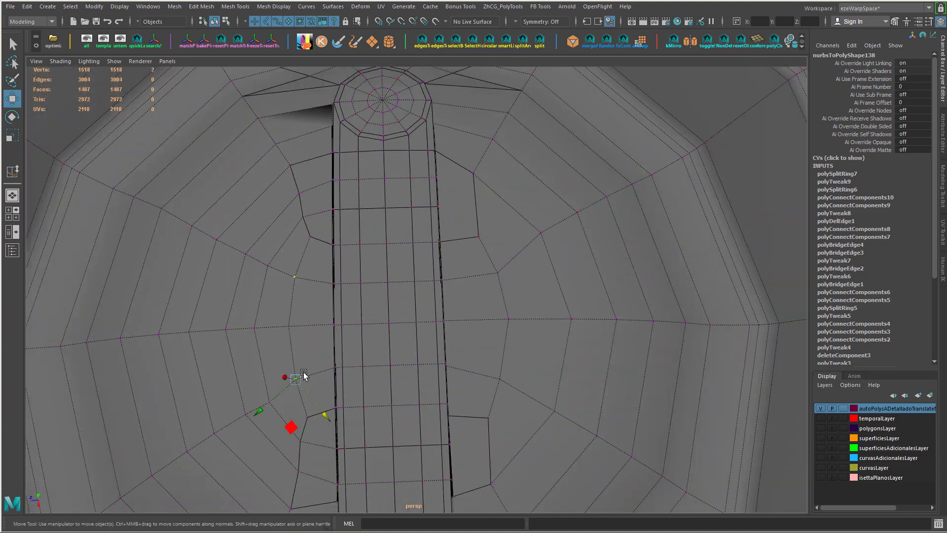
- Slide the patch corner vertices on the opposite long side of the handle to smooth the inner loop
scroll(479, 378, "down", 3)
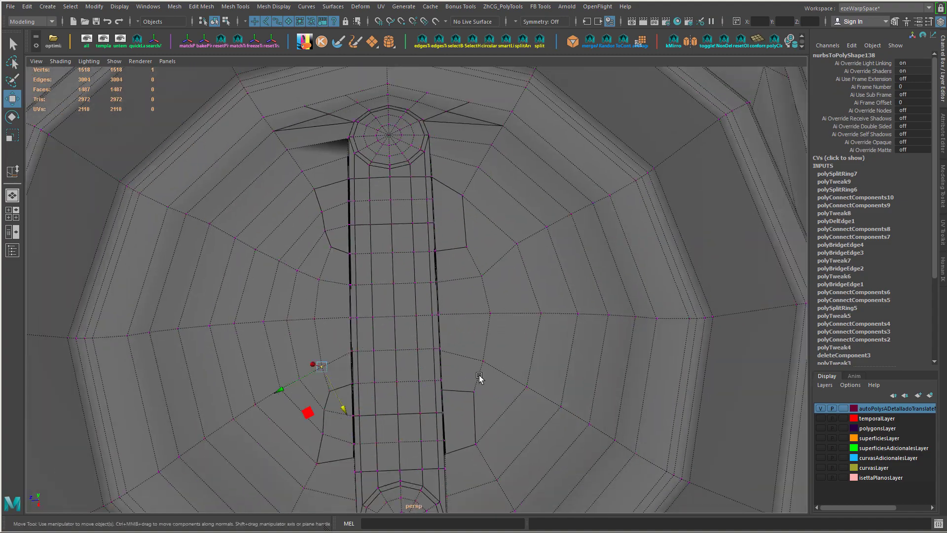
left_click_drag(480, 379, 384, 381, "alt")
left_click(467, 298)
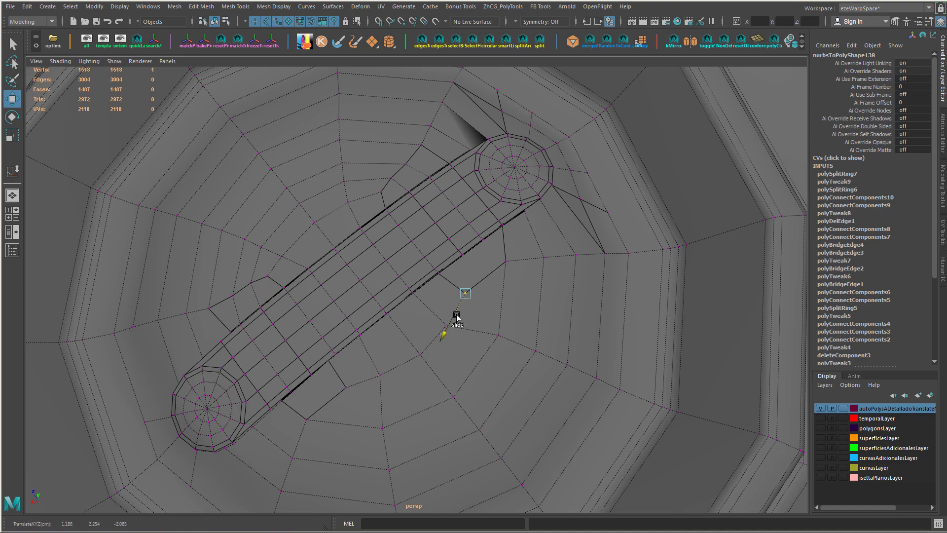
left_click_drag(362, 390, 398, 330, "alt")
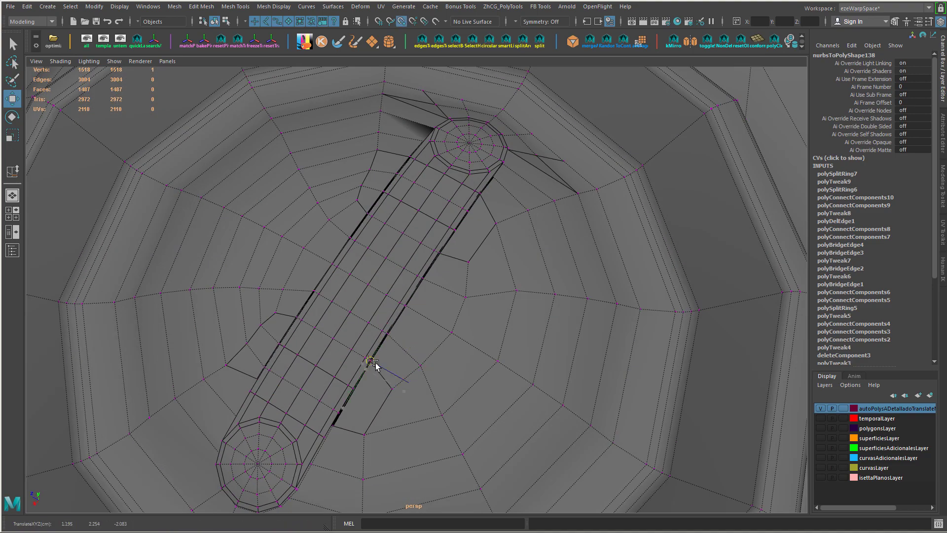
left_click_drag(417, 404, 398, 396, "alt")
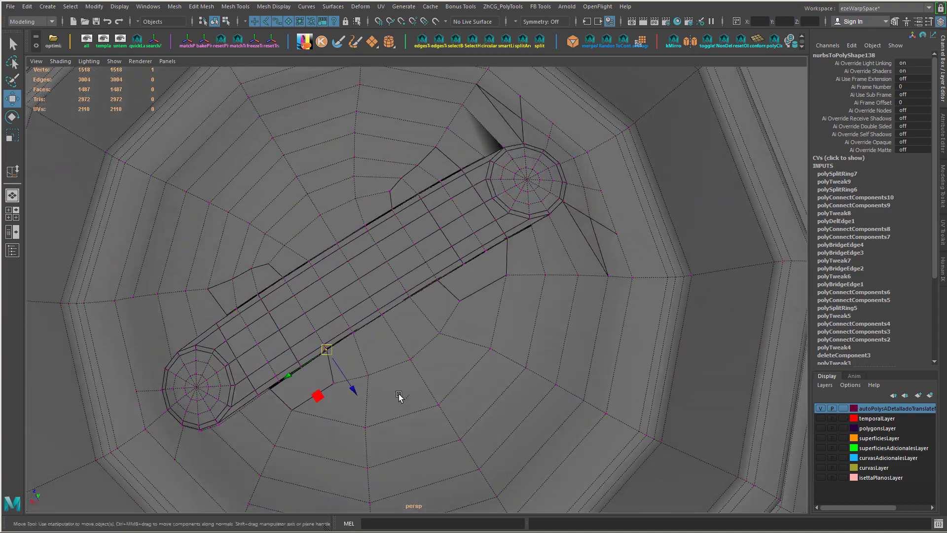
left_click_drag(411, 363, 376, 248, "alt")
key("v")
left_click(407, 293)
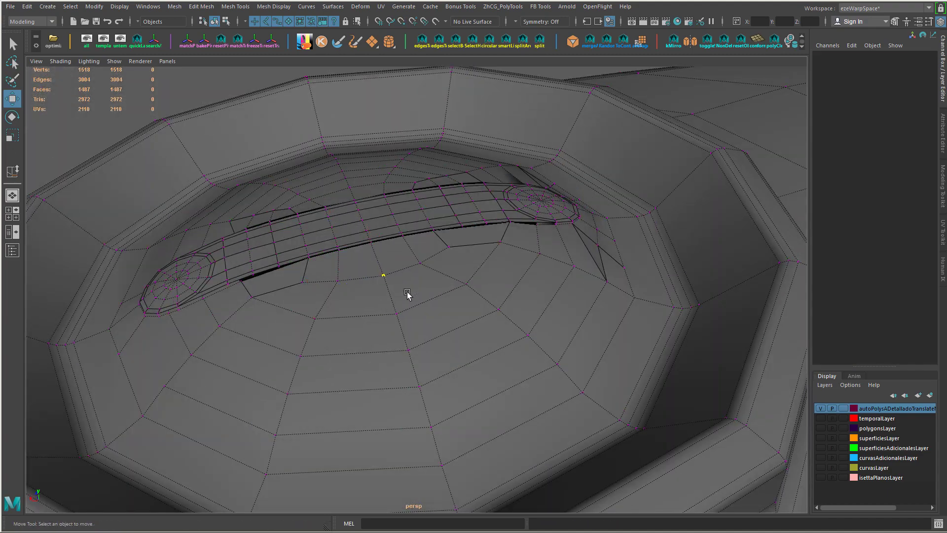
- Adjust the dish vertices where the patches meet the handle's edge near its ends
left_click_drag(407, 293, 438, 277, "alt")
scroll(554, 382, "down", 5)
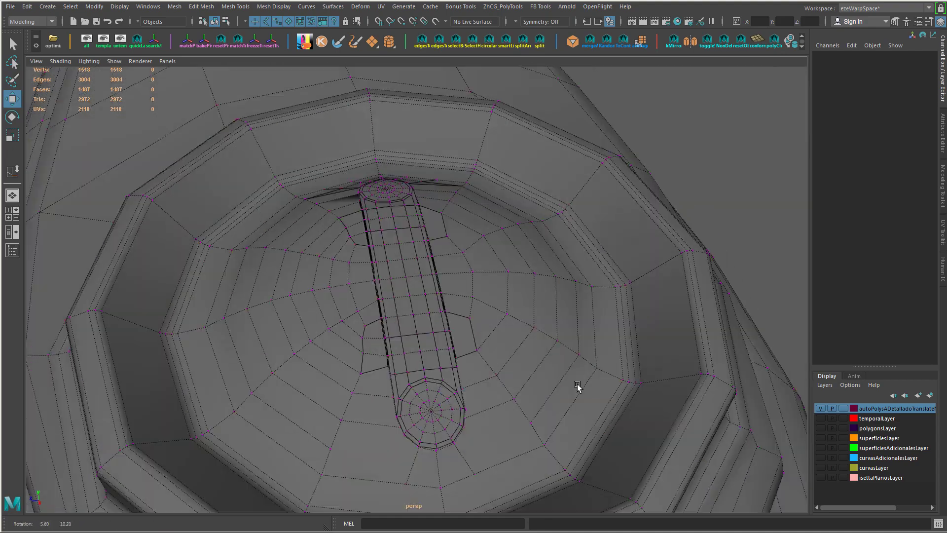
left_click_drag(577, 387, 492, 365, "alt")
left_click(492, 365)
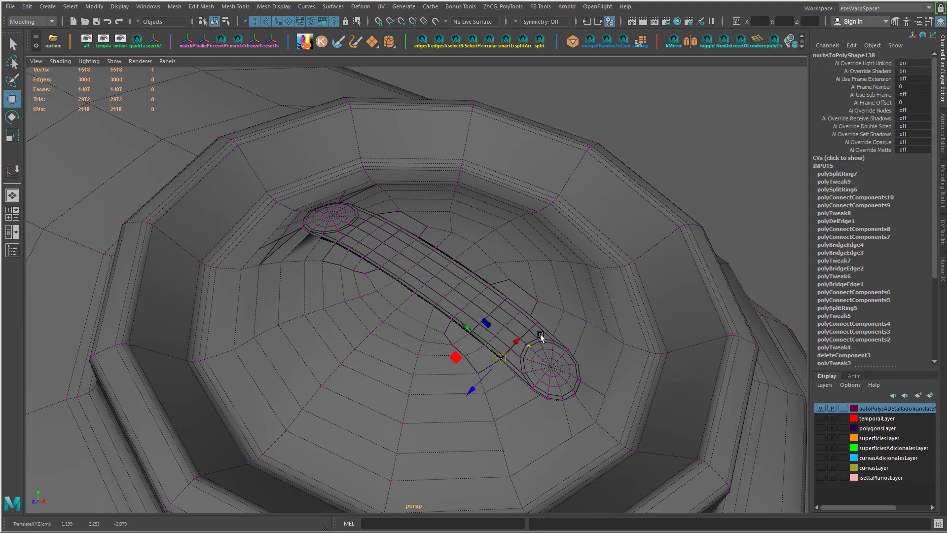
left_click_drag(540, 333, 495, 347, "alt")
left_click_drag(490, 365, 478, 347, "alt")
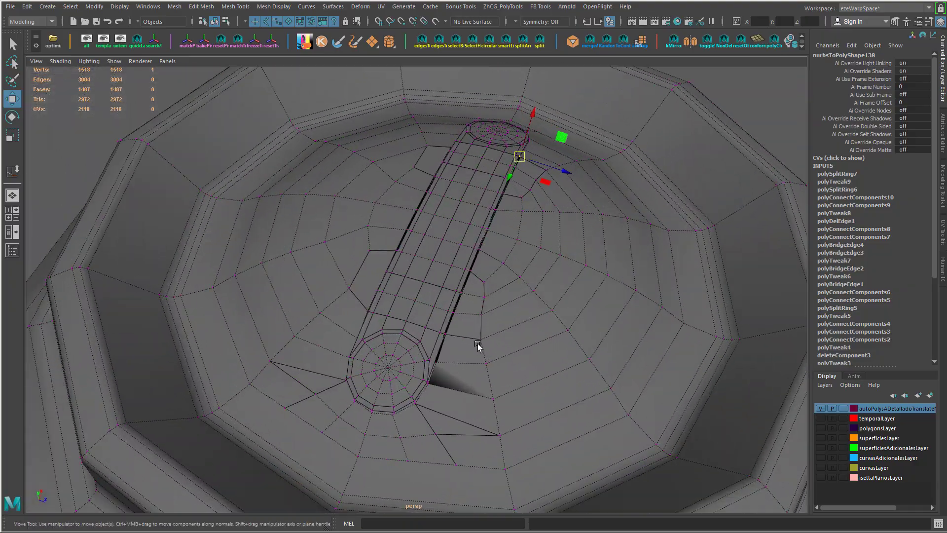
- Move the remaining outer patch vertices near the handle's end to even out the surrounding quads
left_click(492, 316)
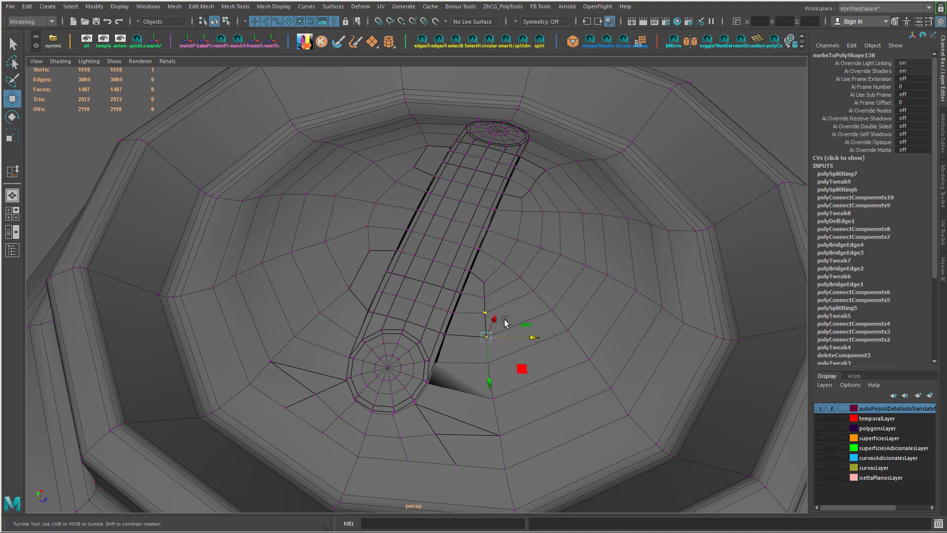
left_click_drag(504, 321, 452, 271, "alt")
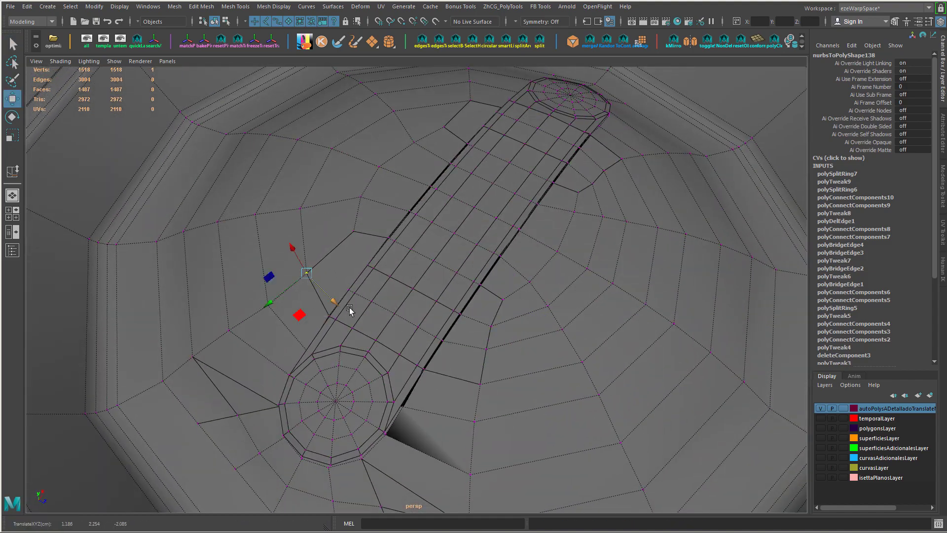
left_click_drag(349, 309, 470, 308, "alt")
left_click(454, 249)
left_click(431, 315)
- Select the handle as an object and lift it clear of the dish to expose the slot beneath
right_click_drag(472, 307, 506, 282)
left_click(487, 87)
left_click(425, 247)
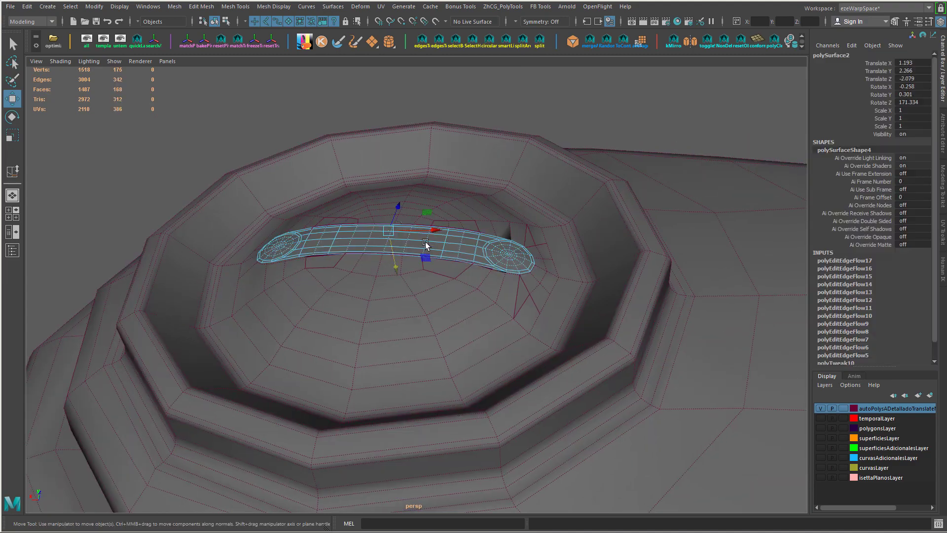
left_click_drag(396, 267, 421, 326)
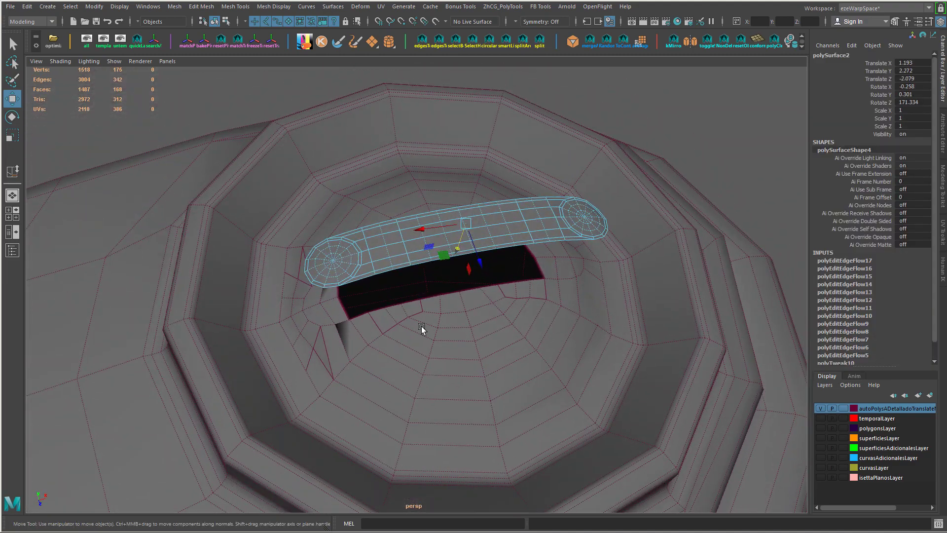
- Apply Edit Edge Flow to the concentric dish loop along one long side of the slot
left_click(420, 314)
double_click(415, 333)
key("g")
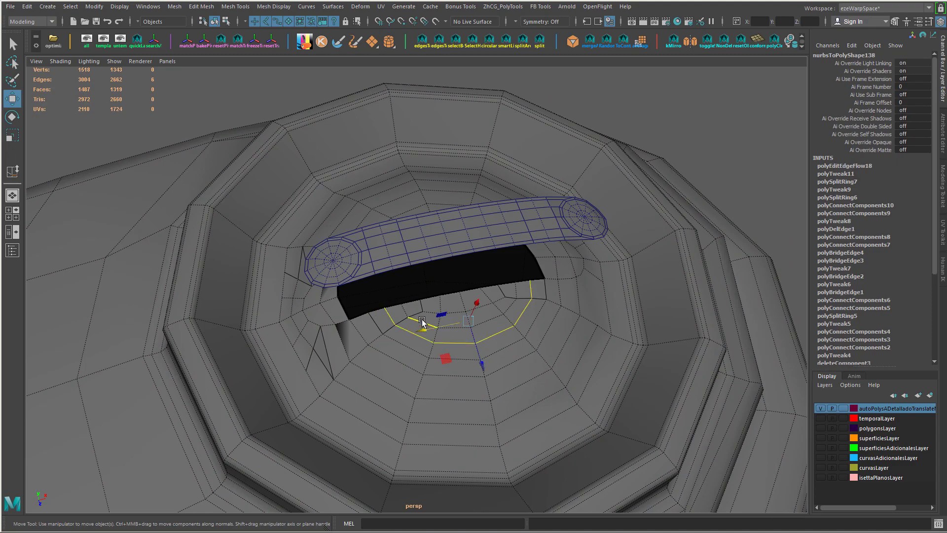
double_click(421, 320)
key("g")
key("ctrl+z")
left_click_drag(421, 320, 461, 342, "alt")
double_click(433, 378)
key("g")
key("ctrl+z")
- Delete the four dish faces that close off one end of the slot under the handle
right_click_drag(460, 341, 459, 378)
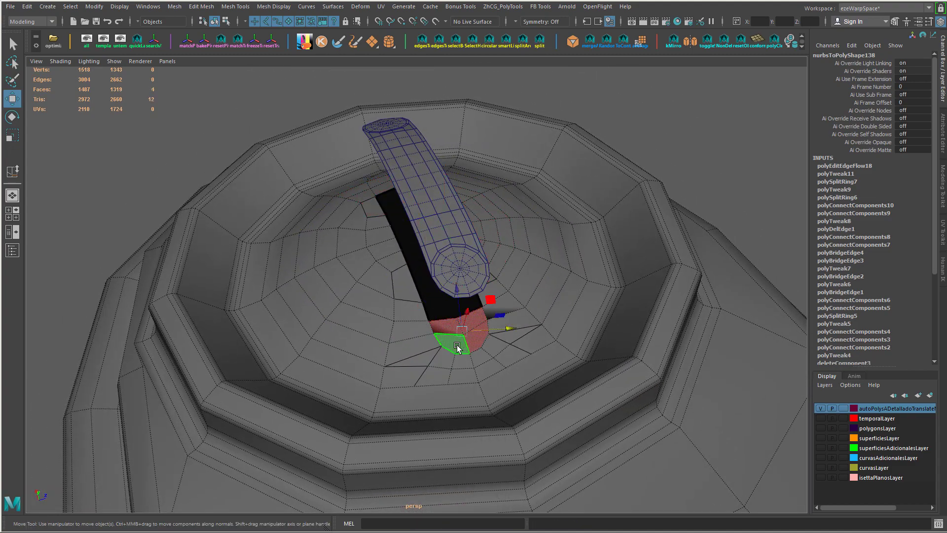
key("Delete")
- Delete the remaining dish faces that close off the slot's other rounded end beneath the handle
left_click_drag(602, 339, 355, 337, "alt")
left_click(442, 351)
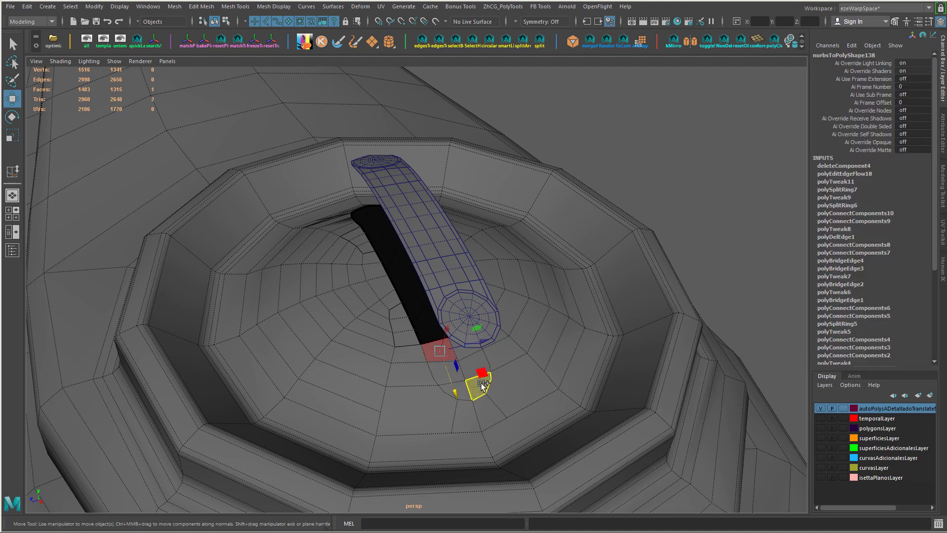
mouse_move(482, 386)
left_mouse_down()
mouse_move(449, 374)
mouse_move(514, 355)
mouse_move(526, 299)
left_mouse_up()
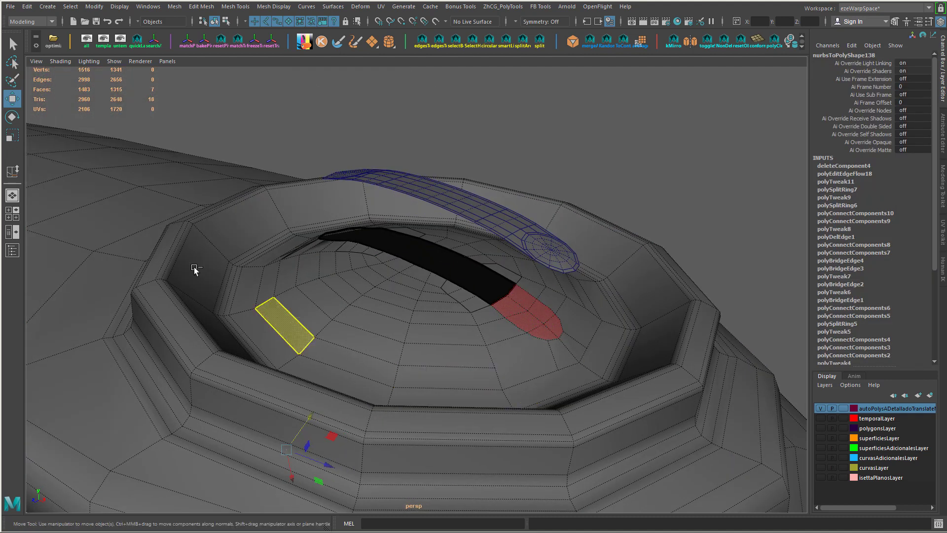
key("Delete")
- Merge the stray vertex on the slot's rim near its open rounded end with its neighbouring vertex
left_click_drag(594, 368, 440, 366, "alt")
right_click_drag(378, 344, 377, 344)
left_click(404, 341)
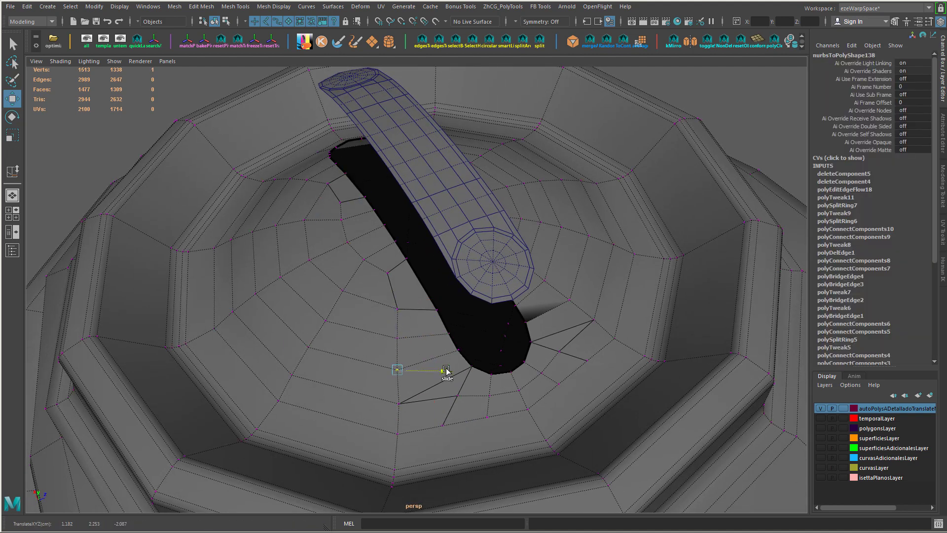
left_click_drag(443, 349, 415, 355, "alt")
right_click_drag(404, 239, 356, 254)
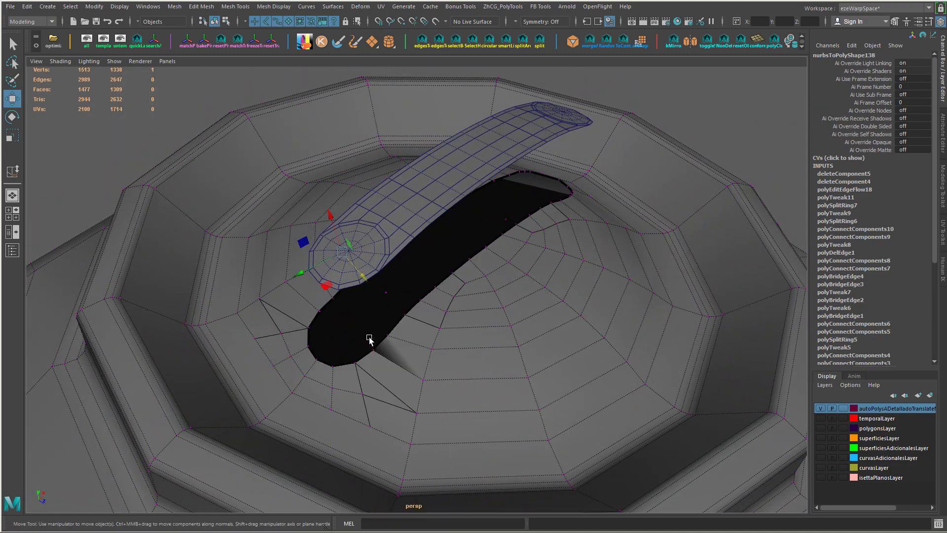
left_click_drag(366, 335, 379, 355)
left_click_drag(379, 354, 330, 339, "alt")
key("g")
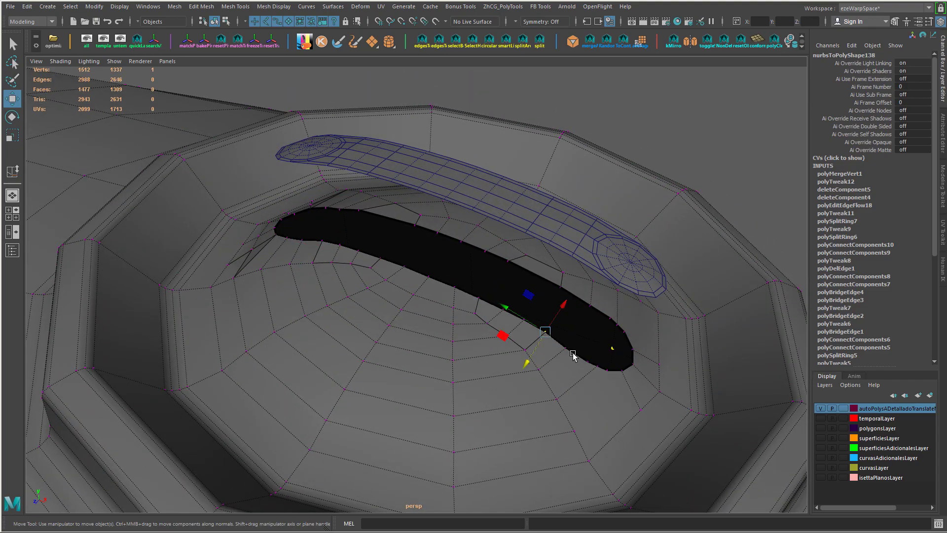
- Lower the whole handle object back down into the open slot of the dish
left_click_drag(572, 355, 622, 376, "alt")
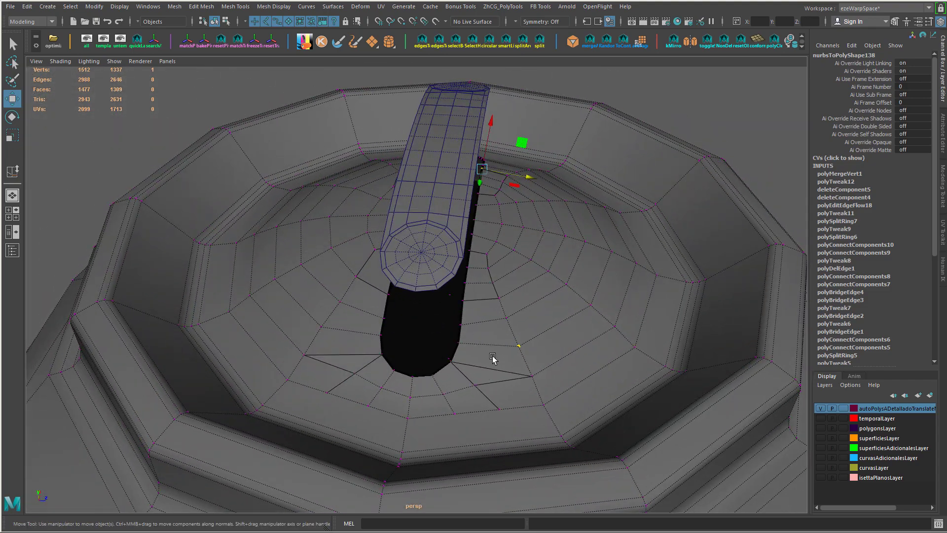
left_click_drag(493, 357, 465, 158, "alt")
left_click(476, 160)
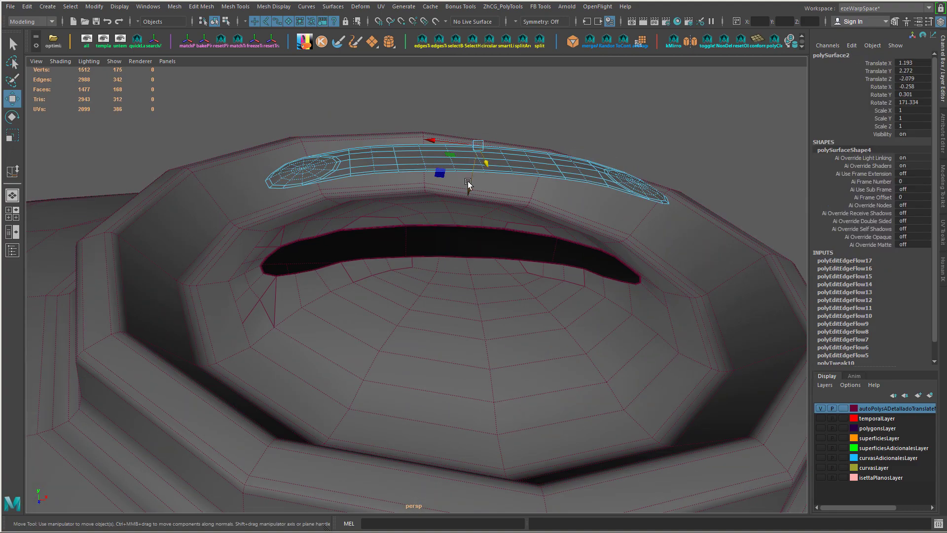
middle_click_drag(469, 184, 451, 269)
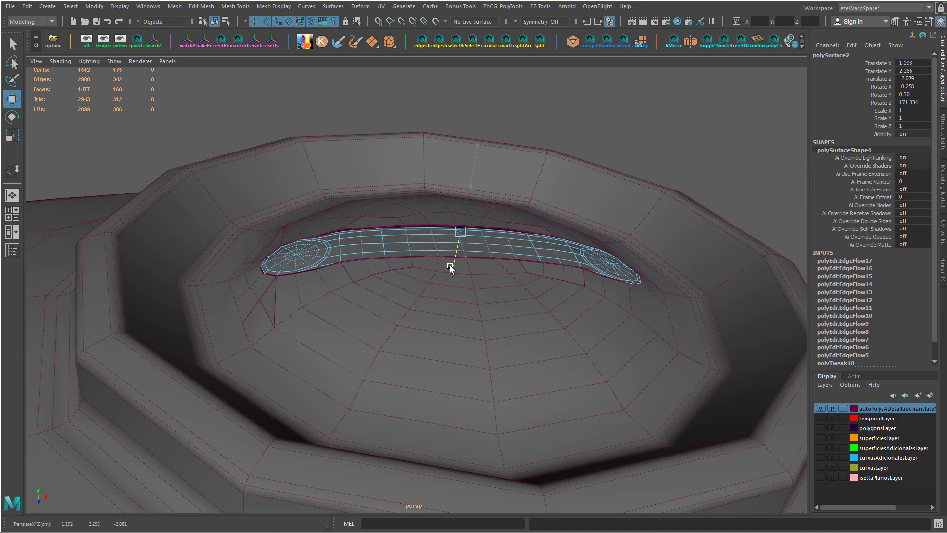
mouse_move(449, 266)
left_mouse_down("alt")
mouse_move(446, 231)
mouse_move(433, 254)
mouse_move(450, 277)
left_mouse_up("alt")
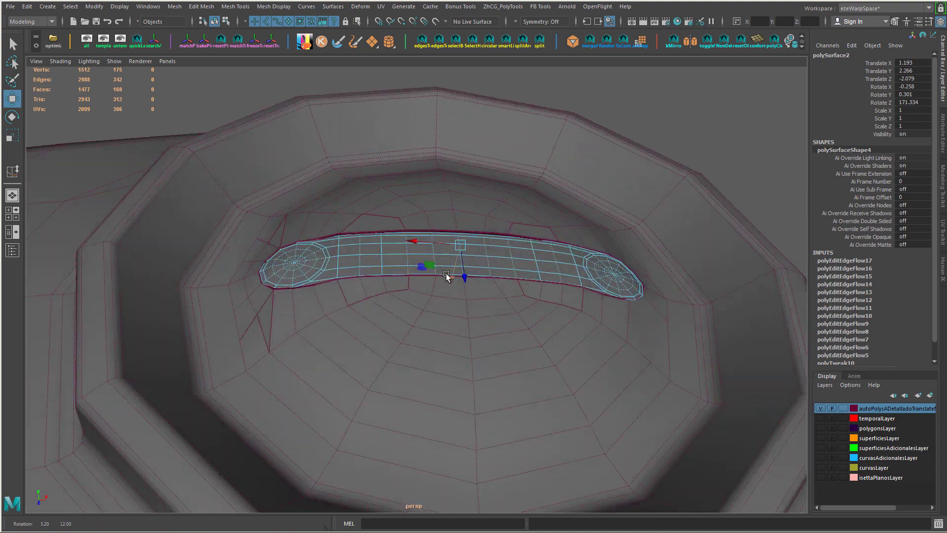
- Select the middle cross row of handle vertices and enable Soft Select with a surface falloff radius of about 0.01
right_click_drag(495, 243, 456, 241)
left_click_drag(449, 213, 478, 281)
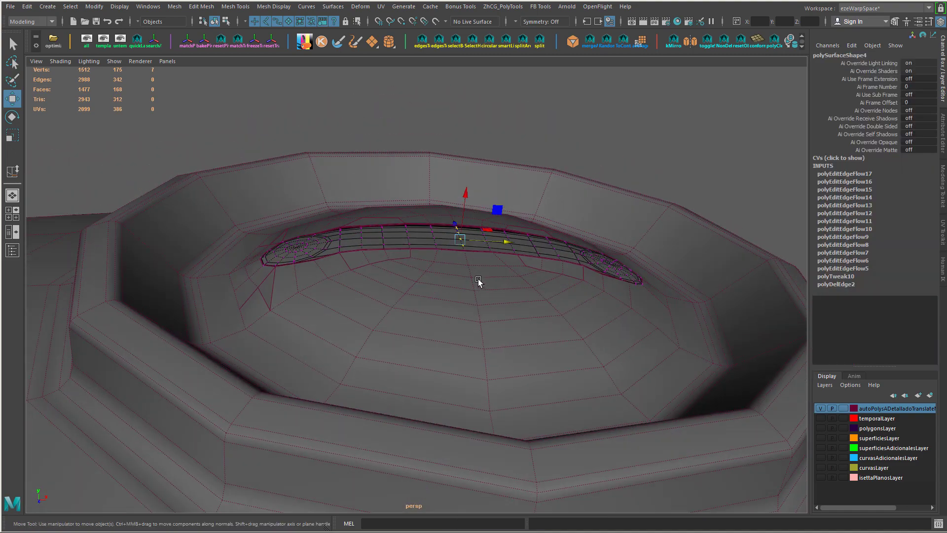
key("b")
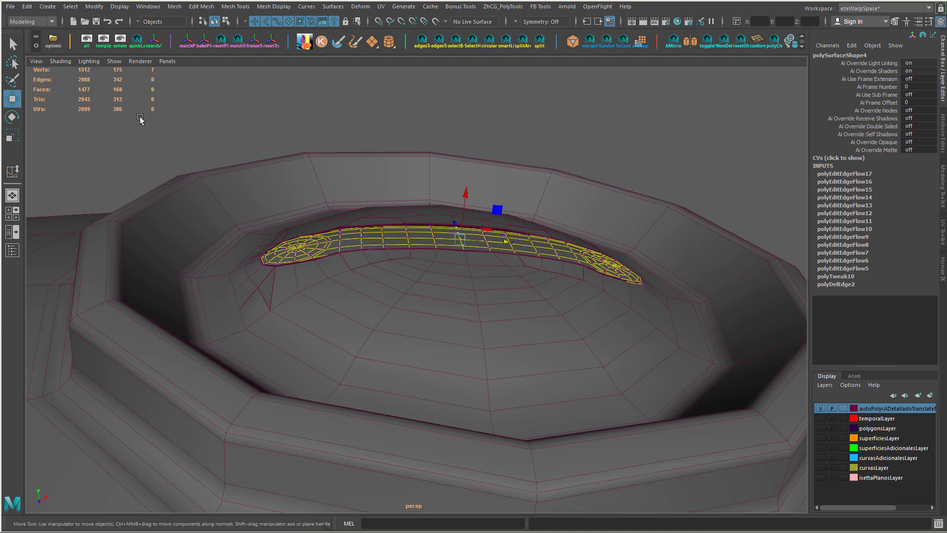
double_click(13, 98)
left_click(174, 303)
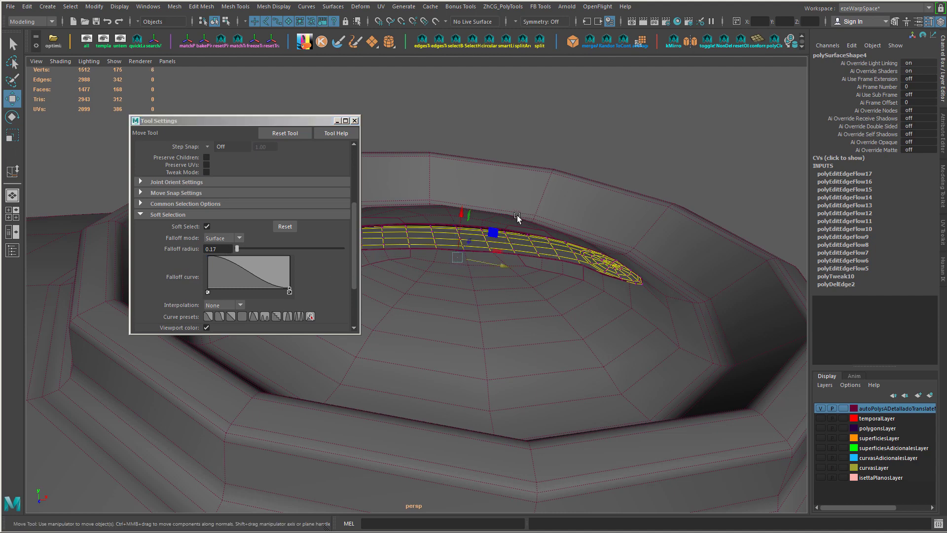
key("b")
key("b")
left_click_drag(615, 215, 484, 150)
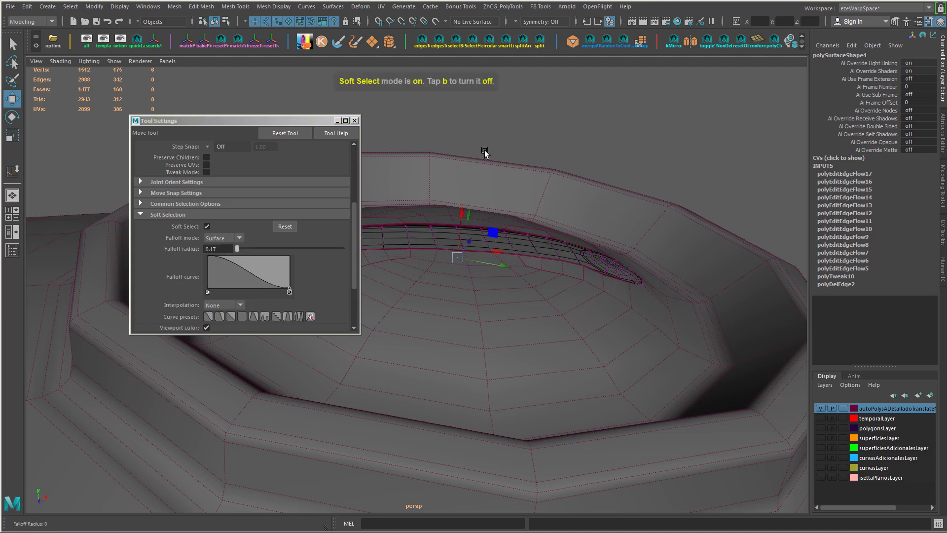
left_click_drag(542, 154, 586, 159)
left_click_drag(442, 258, 516, 259)
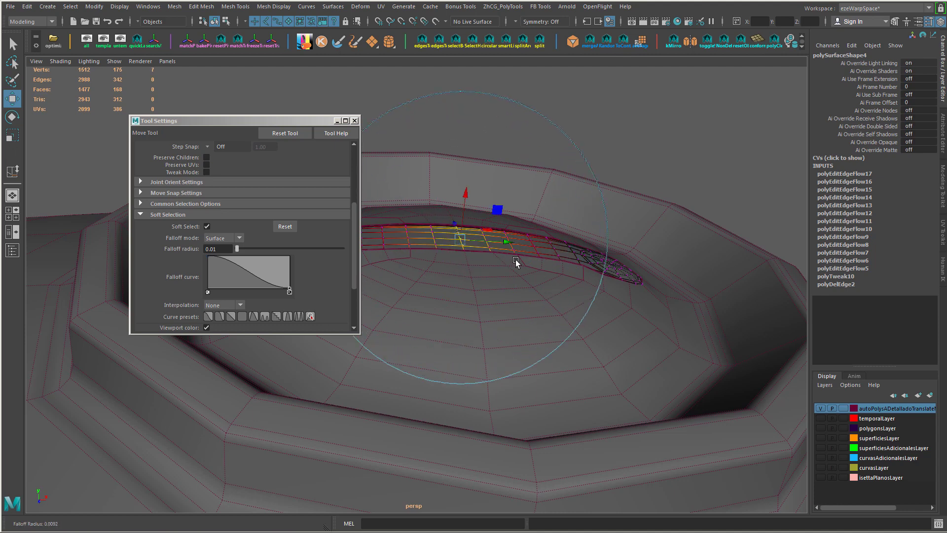
- Adjust the height of the soft-selected middle row of handle vertices slightly to follow the dish's curvature
left_click_drag(465, 193, 466, 195)
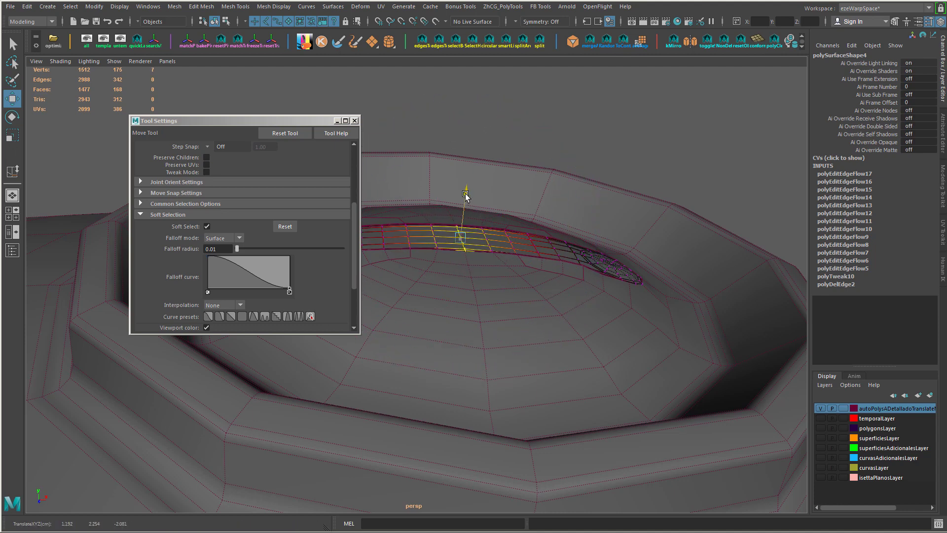
left_click(355, 120)
scroll(386, 173, "up", 5)
key("z")
key("shift+z")
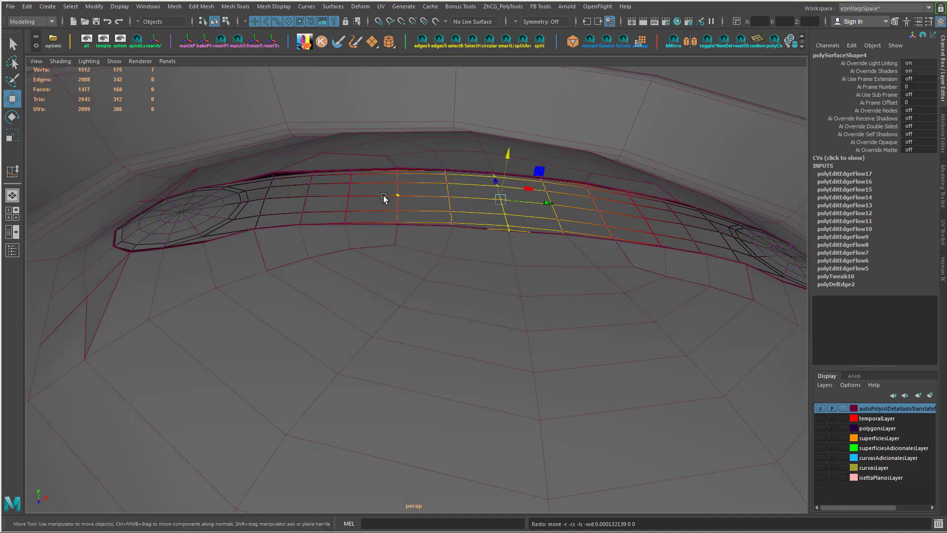
left_click_drag(383, 197, 469, 205, "alt")
left_click_drag(507, 151, 508, 149)
- Grow and shrink the selection of middle handle rows and nudge them to refine the handle's arch within the slot
key("shift+period")
key("shift+period")
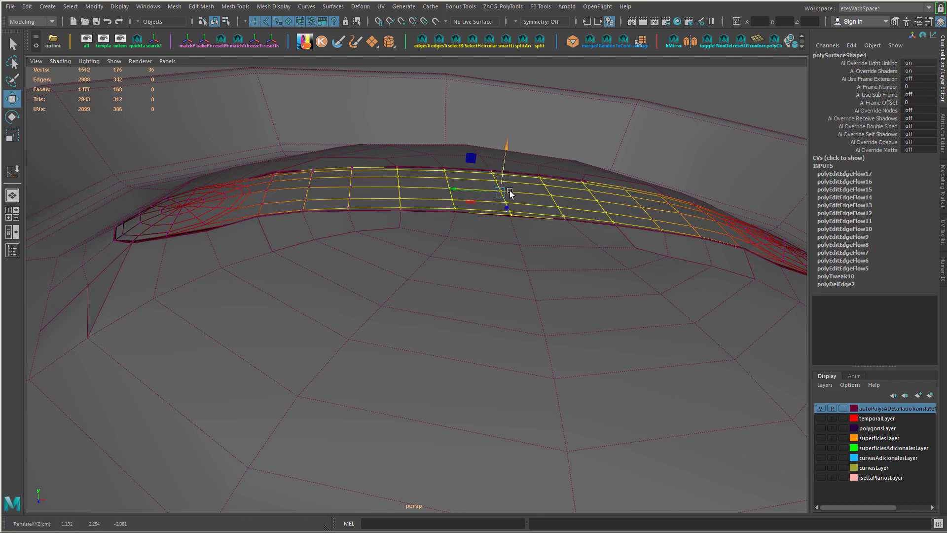
mouse_move(510, 193)
left_mouse_down("alt")
mouse_move(509, 184)
mouse_move(500, 195)
left_mouse_up("alt")
key("shift+comma")
key("shift+comma")
left_click_drag(500, 134, 502, 131)
- Turn off Soft Select and delete the two dish edges radiating diagonally from either side of the handle's rounded end
left_click_drag(505, 132, 422, 177, "alt")
right_click_drag(422, 176, 452, 212, "alt")
left_click(440, 286)
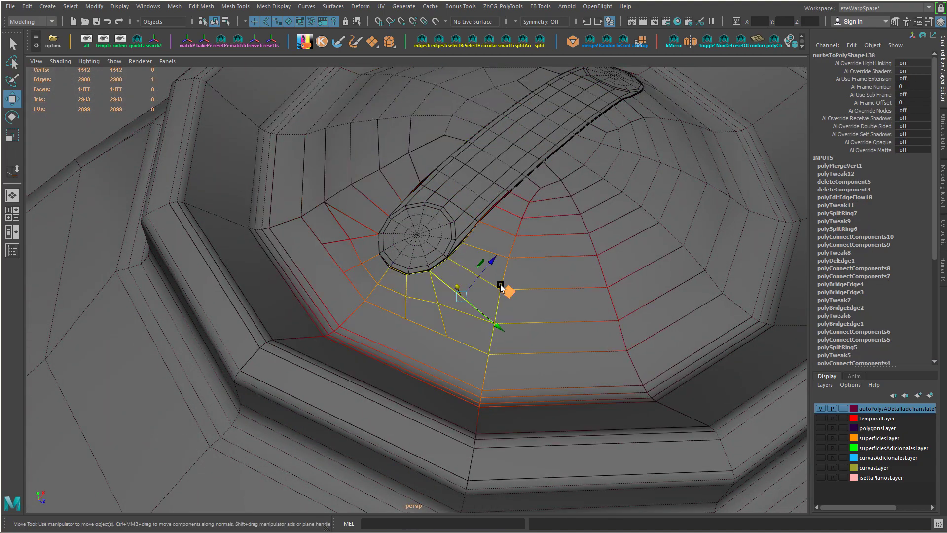
key("b")
left_click_drag(422, 267, 453, 272, "alt")
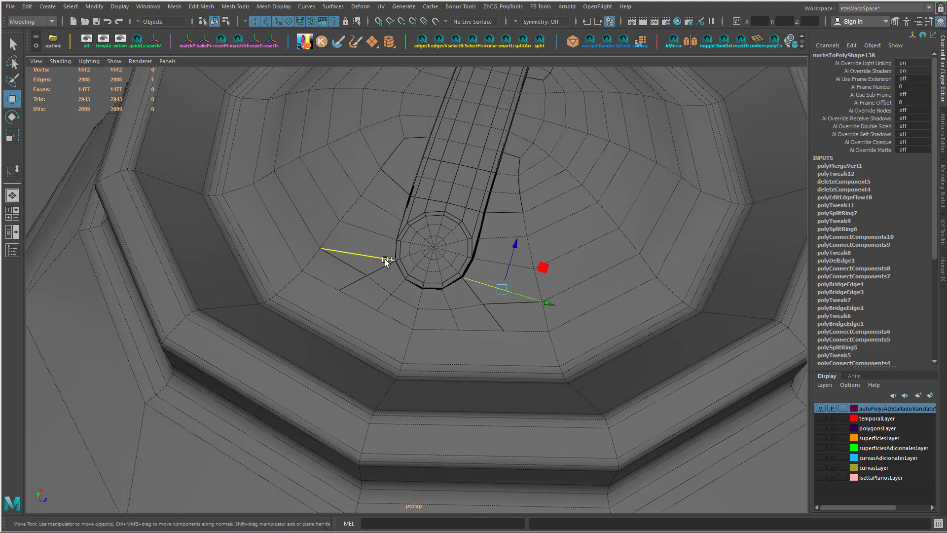
key("Delete")
- Adjust a dish vertex beside the handle's rounded end and split the adjoining edge ring with a new edge loop
left_click_drag(382, 255, 433, 296, "alt")
key("F9")
right_click(480, 238)
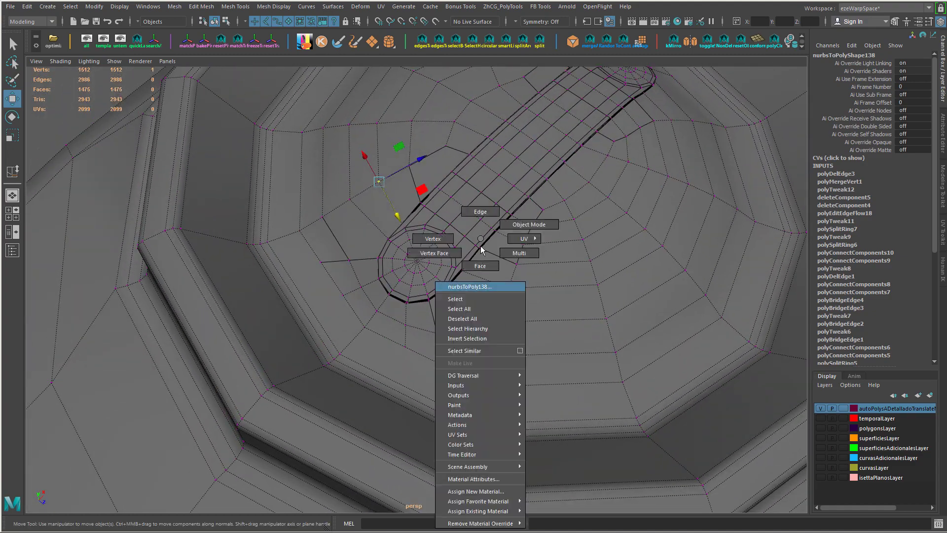
left_click(489, 258)
right_click_drag(481, 246, 477, 287)
mouse_move(478, 287)
left_mouse_down("alt")
mouse_move(407, 227)
mouse_move(412, 253)
mouse_move(448, 244)
mouse_move(427, 233)
mouse_move(501, 253)
mouse_move(474, 265)
mouse_move(479, 306)
left_mouse_up("alt")
left_click(371, 201)
key("g")
key("ctrl+z")
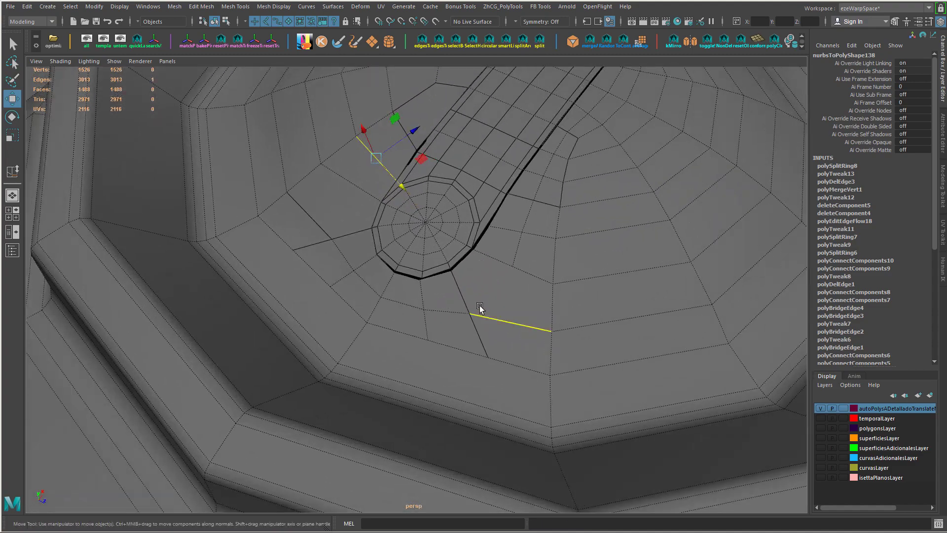
- Connect two dish vertices near the handle's rounded end with a new edge
right_click_drag(479, 305, 439, 304)
middle_click_drag(570, 222, 563, 231, "alt")
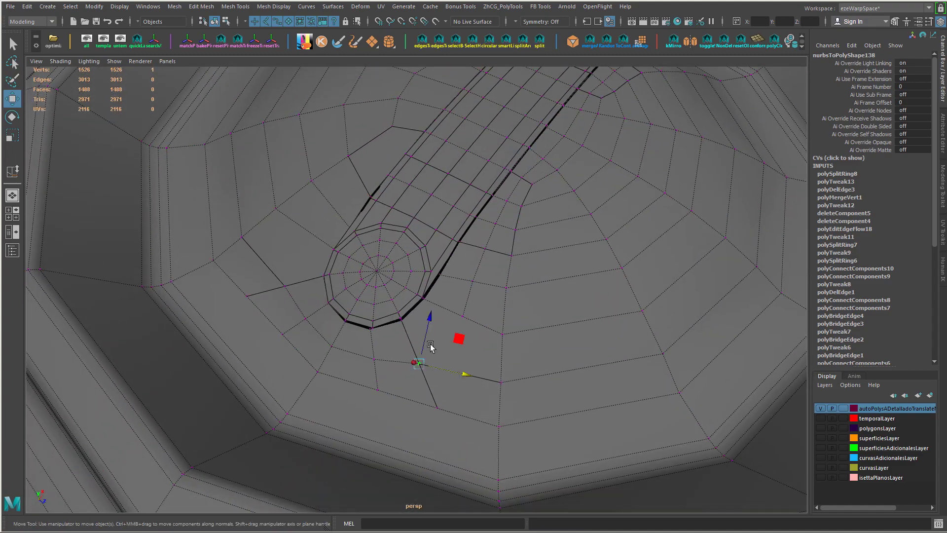
key("g")
- Snap the slot rim vertices along one long side onto the matching vertices of the handle's edge
left_click_drag(497, 309, 531, 319, "alt")
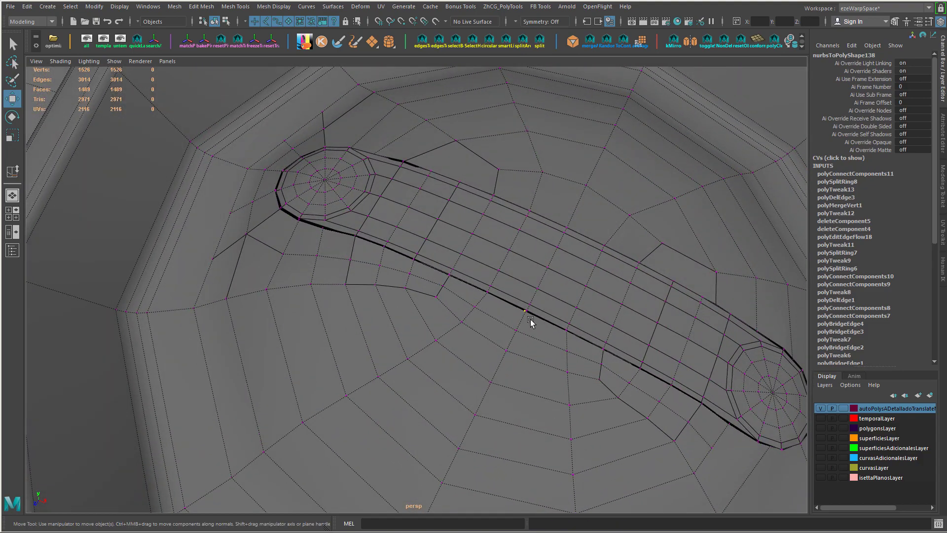
left_click(526, 310)
left_click_drag(511, 309, 508, 264, "alt")
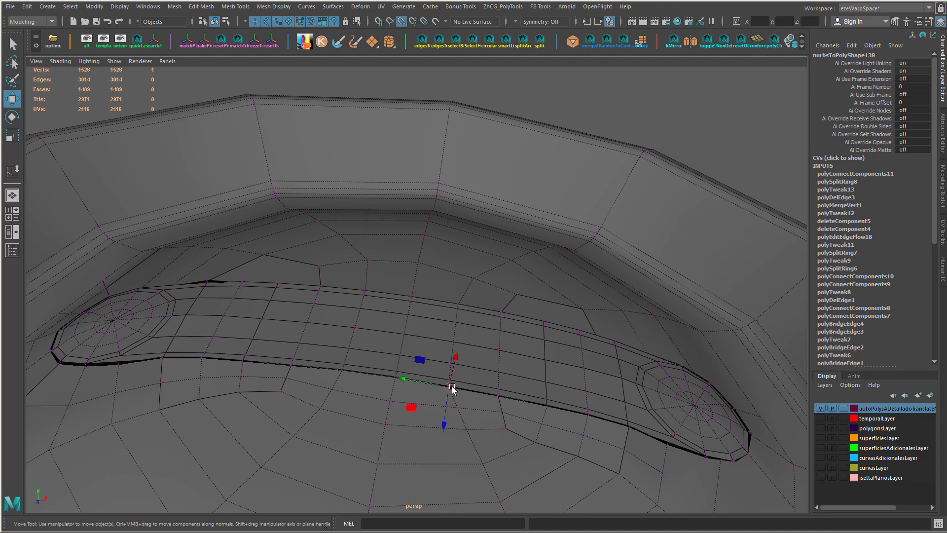
middle_click_drag(536, 408, 545, 405)
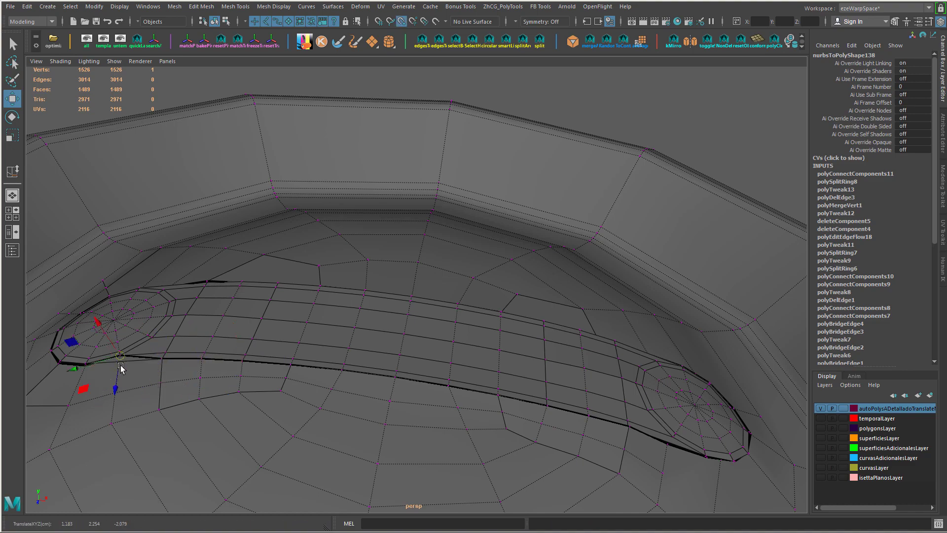
- Snap the slot rim vertices around the rounded end onto the handle's outer outline vertices
left_click_drag(140, 386, 312, 460, "alt")
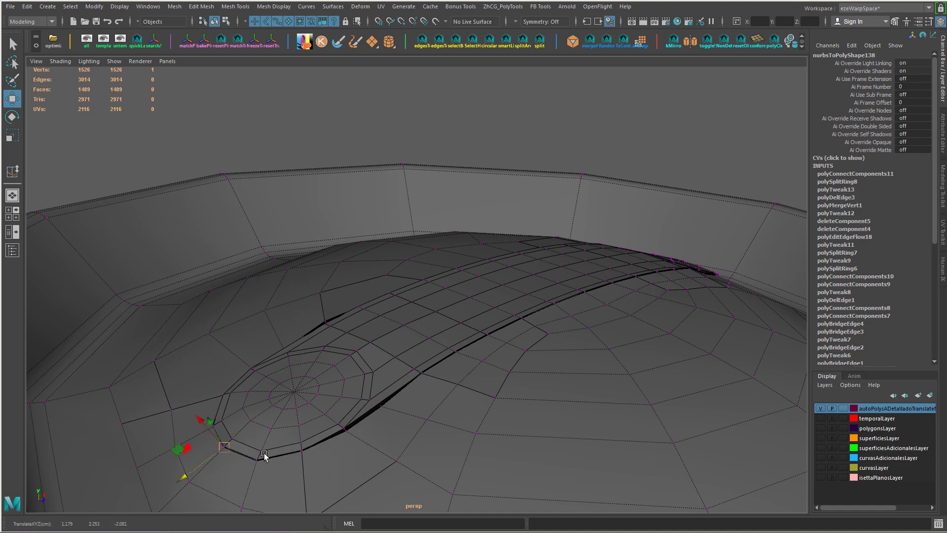
left_click_drag(298, 420, 470, 423, "alt")
left_click(393, 437)
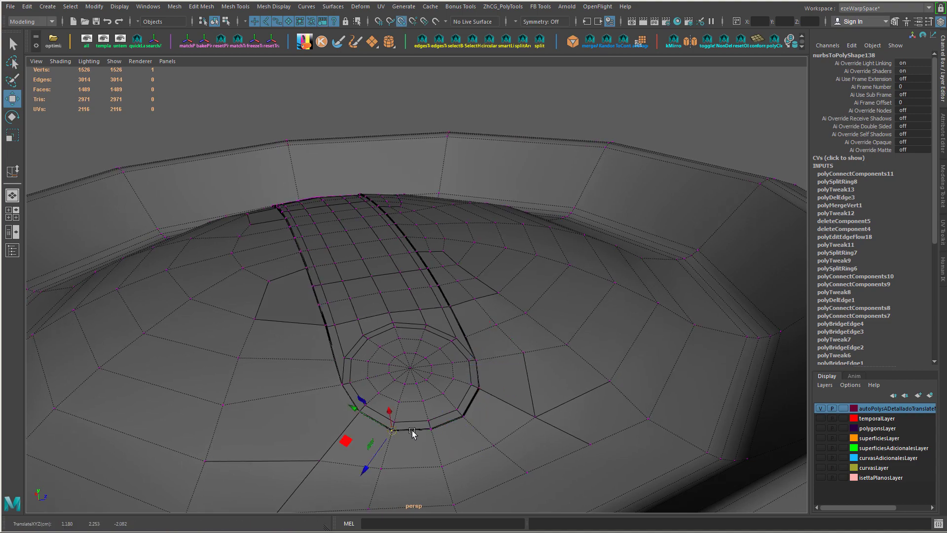
left_click(492, 396)
left_click_drag(526, 392, 459, 406, "alt")
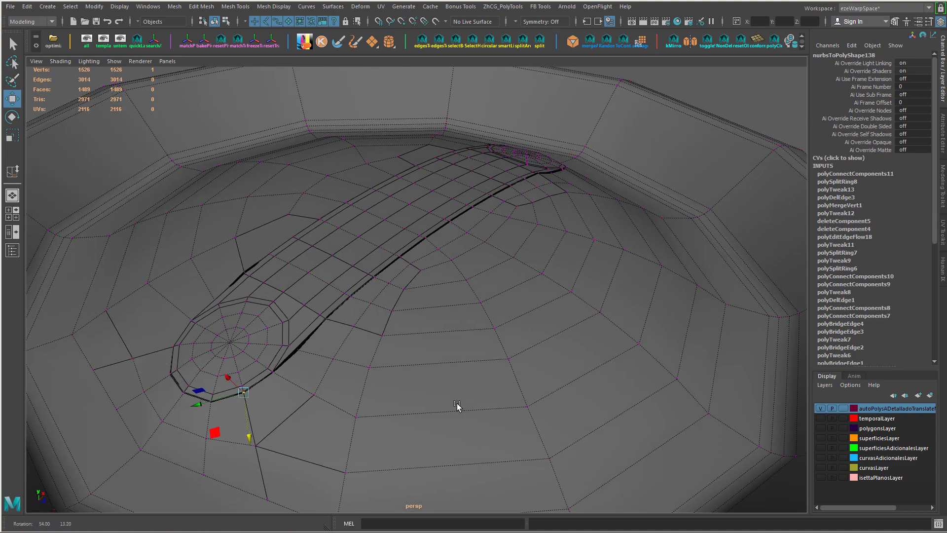
- Cut a new edge on the handle from its inner ring vertex to the outer side edge beside the rounded end
left_click_drag(296, 351, 345, 362, "alt")
left_click(313, 366)
key("ctrl+shift+x")
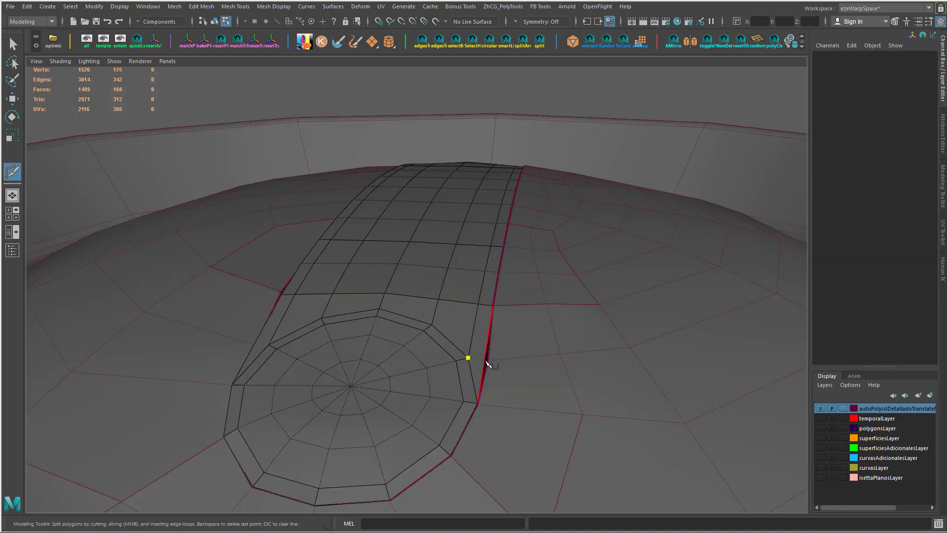
left_click(486, 362)
left_click_drag(487, 363, 471, 395, "alt")
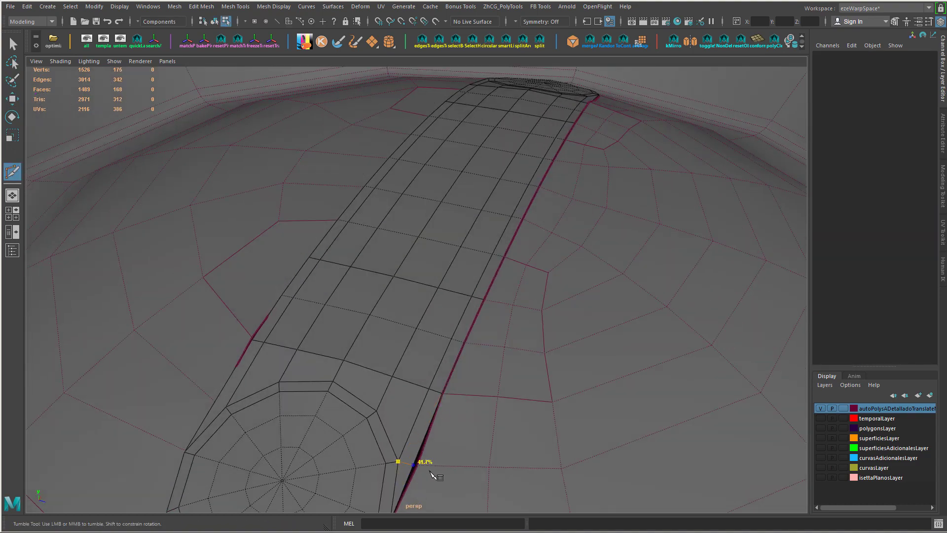
left_click_drag(429, 482, 356, 453, "alt")
middle_click_drag(356, 453, 374, 425, "alt")
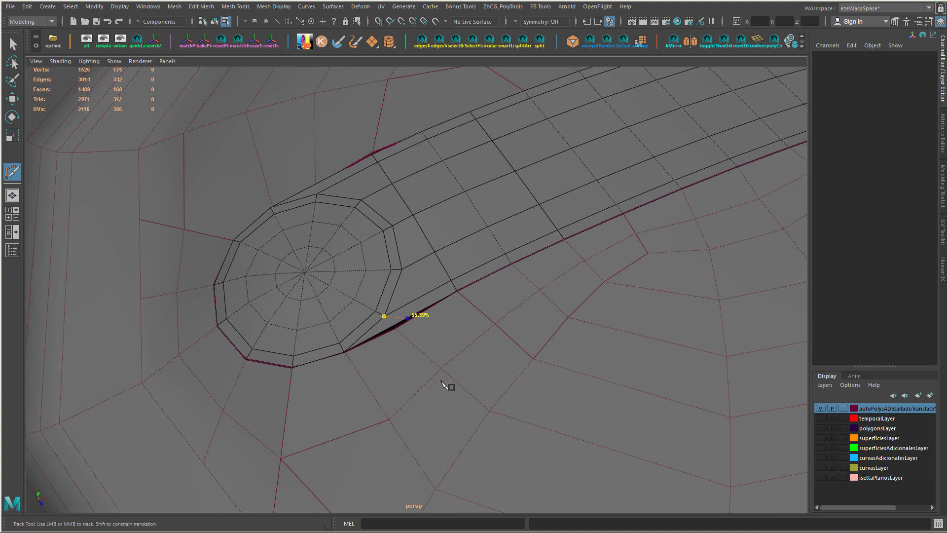
key("w")
- Snap the remaining slot rim vertices near the rounded end onto the handle's outline to close the gaps
key("F9")
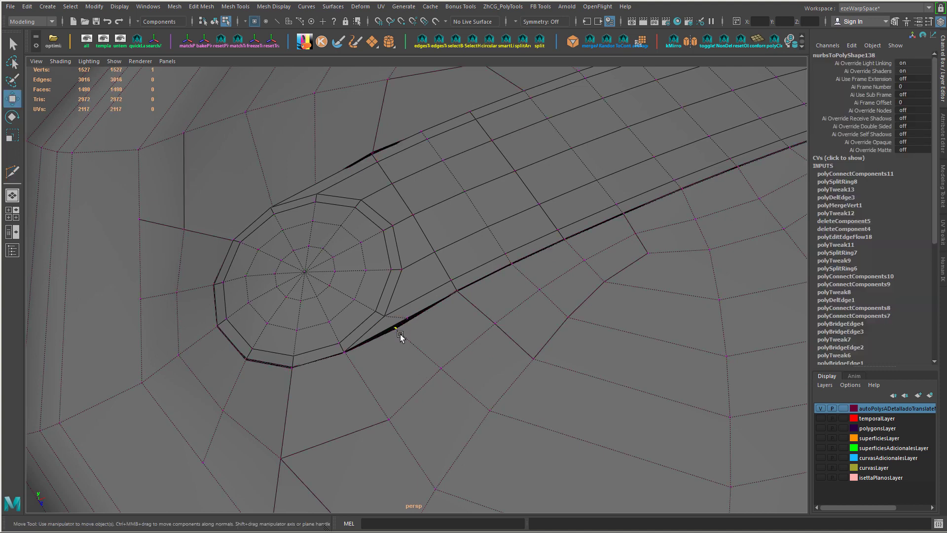
left_click(405, 323)
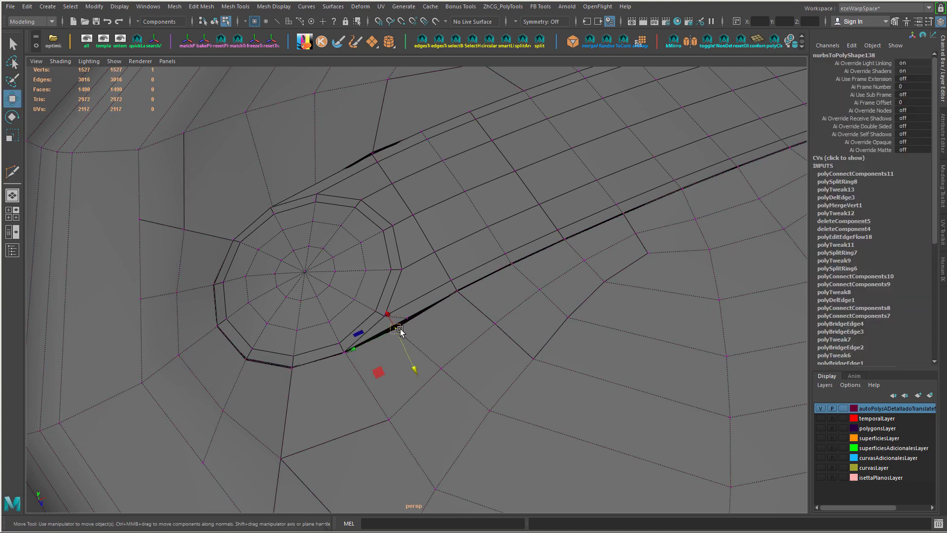
left_click(294, 369)
scroll(413, 358, "down", 6)
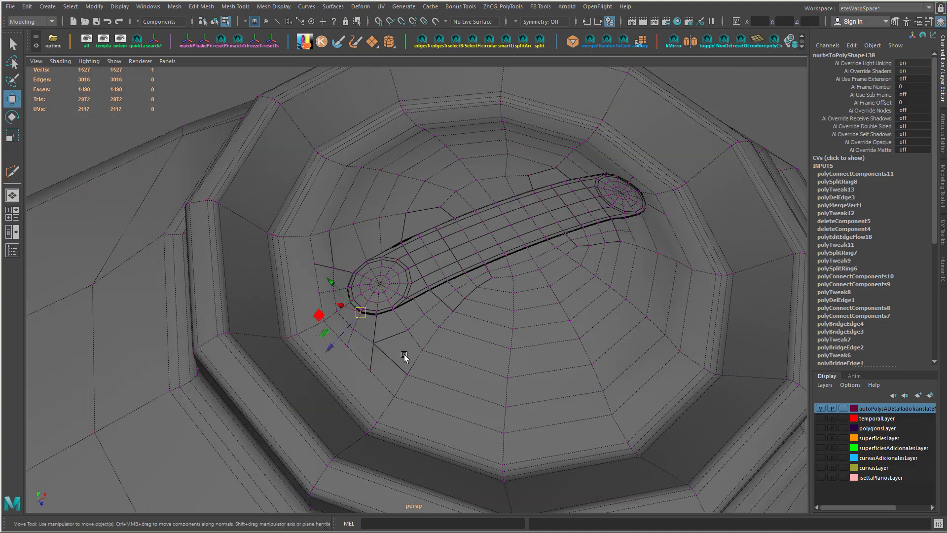
- Delete the dish floor faces on both sides of the handle across one half of the dish
left_click_drag(404, 355, 453, 396, "alt")
middle_click_drag(452, 396, 458, 393, "alt")
left_click_drag(458, 395, 495, 366, "alt")
right_click_drag(357, 302, 383, 339)
mouse_move(452, 413)
left_mouse_down("alt")
mouse_move(436, 429)
mouse_move(455, 399)
left_mouse_up("alt")
left_click_drag(383, 314, 371, 297, "alt")
left_click(486, 330)
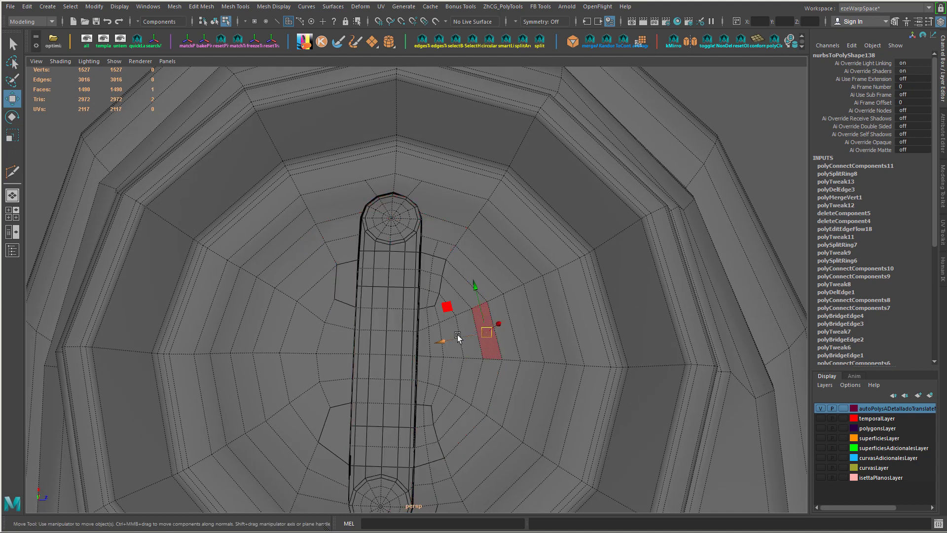
mouse_move(430, 339)
left_mouse_down()
mouse_move(445, 244)
mouse_move(492, 333)
mouse_move(442, 221)
mouse_move(531, 336)
mouse_move(546, 294)
mouse_move(560, 340)
left_mouse_up()
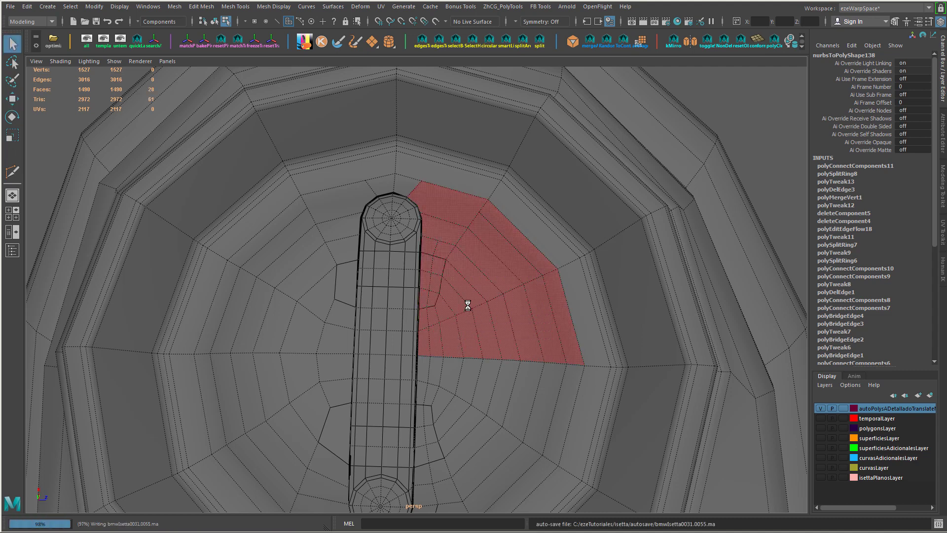
left_click_drag(341, 274, 273, 293, "shift")
key("Delete")
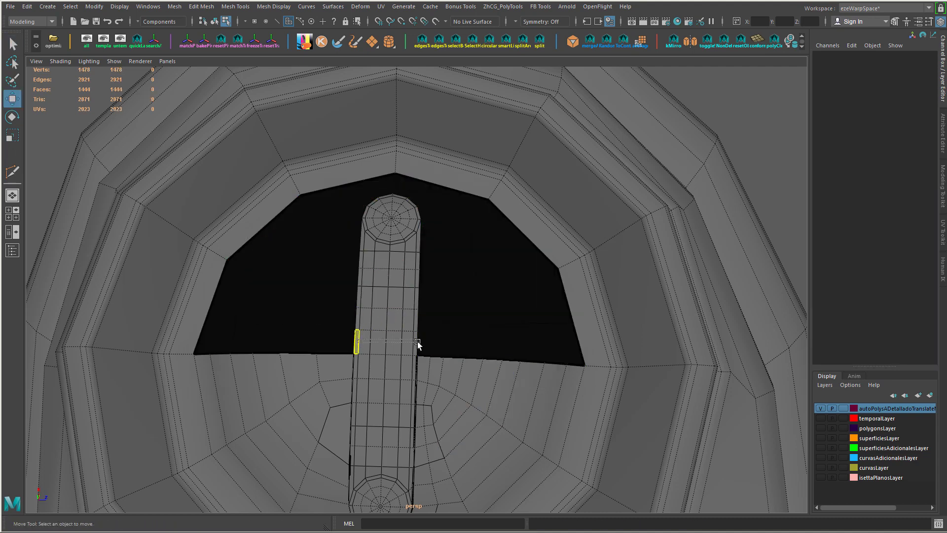
- Delete the handle faces that span the cleared half of the dish, including its rounded end
left_click_drag(417, 344, 473, 345)
left_click_drag(359, 211, 467, 276, "alt")
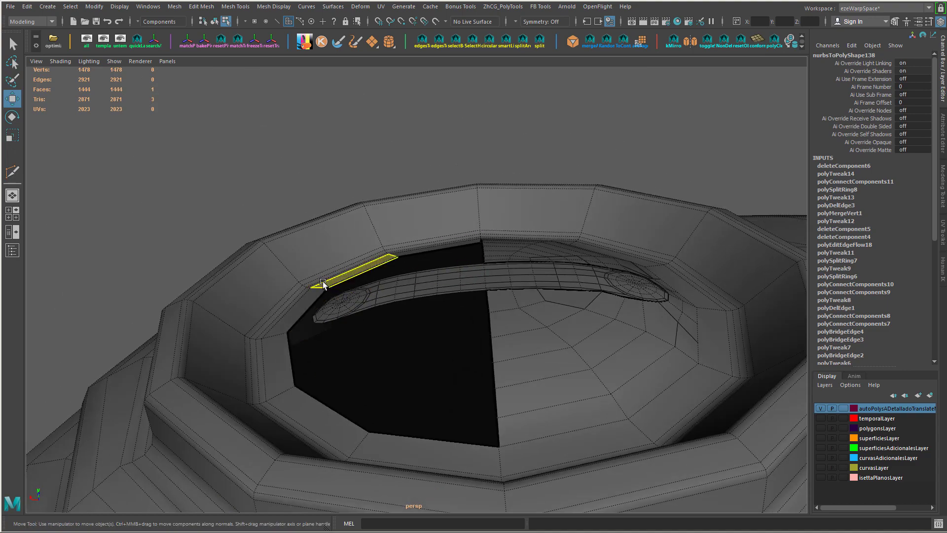
left_click_drag(345, 266, 396, 270, "alt")
left_click_drag(289, 234, 476, 316)
left_click_drag(403, 257, 425, 318, "alt")
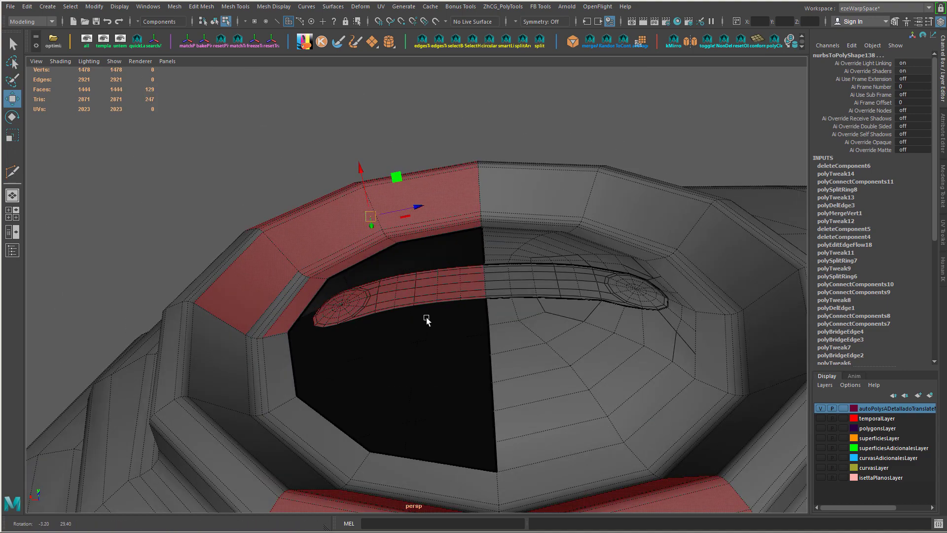
left_click_drag(246, 310, 297, 281, "alt")
left_click_drag(112, 204, 346, 390, "ctrl")
left_click_drag(618, 276, 796, 461, "ctrl")
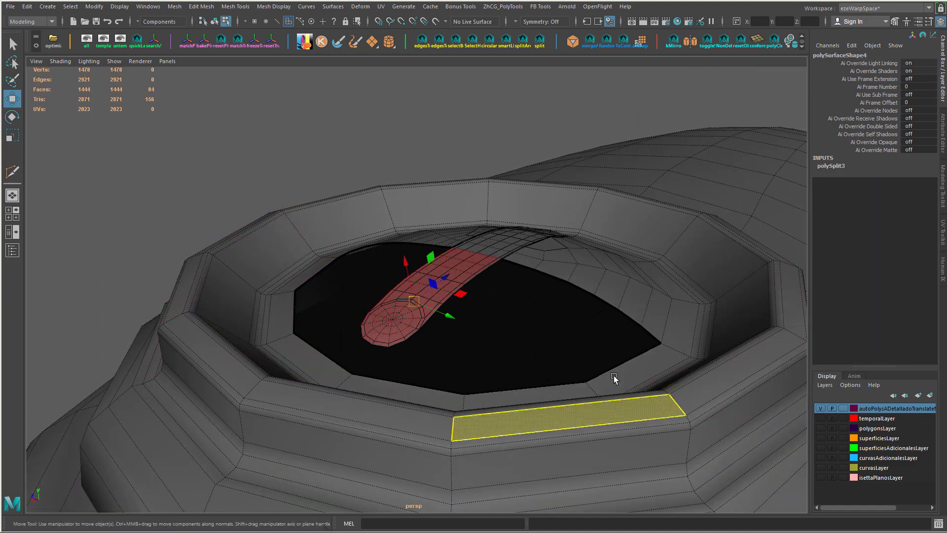
left_click_drag(615, 378, 402, 322, "alt")
key("Delete")
middle_click_drag(402, 321, 432, 373, "alt")
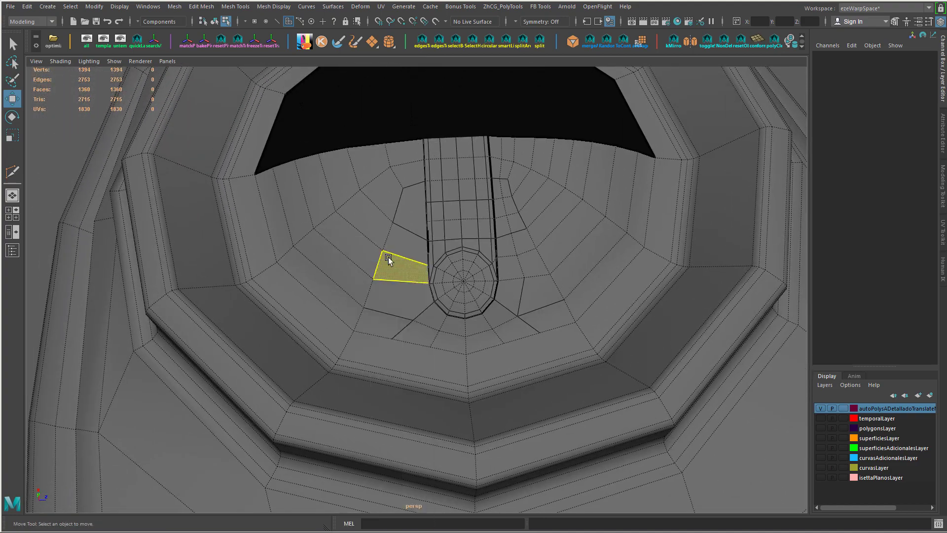
- Delete the dish floor faces along one side of the remaining handle half, leaving only a quarter of the floor
double_click(389, 260)
left_click(272, 187)
double_click(445, 335, "shift")
left_click(450, 325, "shift")
left_click(439, 319, "shift")
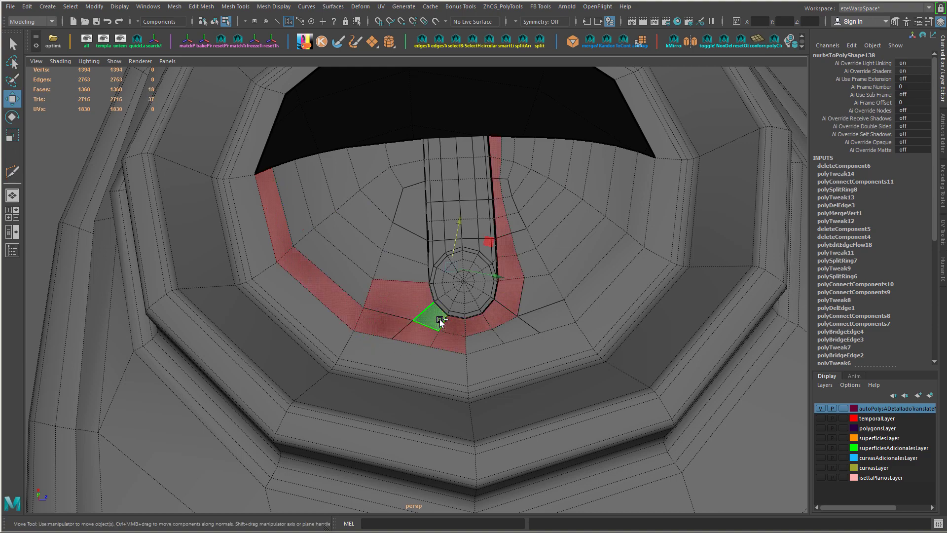
key("ctrl+z")
key("ctrl+z")
key("ctrl+y")
mouse_move(422, 304)
left_mouse_down("shift")
mouse_move(378, 201)
mouse_move(365, 257)
left_mouse_up("shift")
key("v")
left_click_drag(389, 296, 469, 291, "alt")
key("Delete")
right_click_drag(513, 331, 493, 355, "alt")
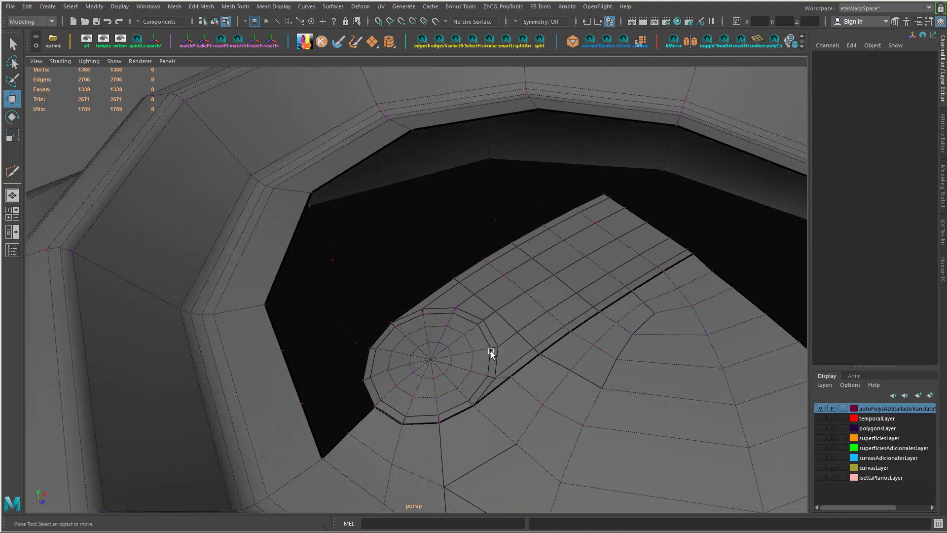
- Snap the dish rim vertex near the handle's cut end onto the matching vertex of the handle's side edge
left_click_drag(493, 355, 669, 285, "alt")
key("F9")
left_click(525, 349)
key("v")
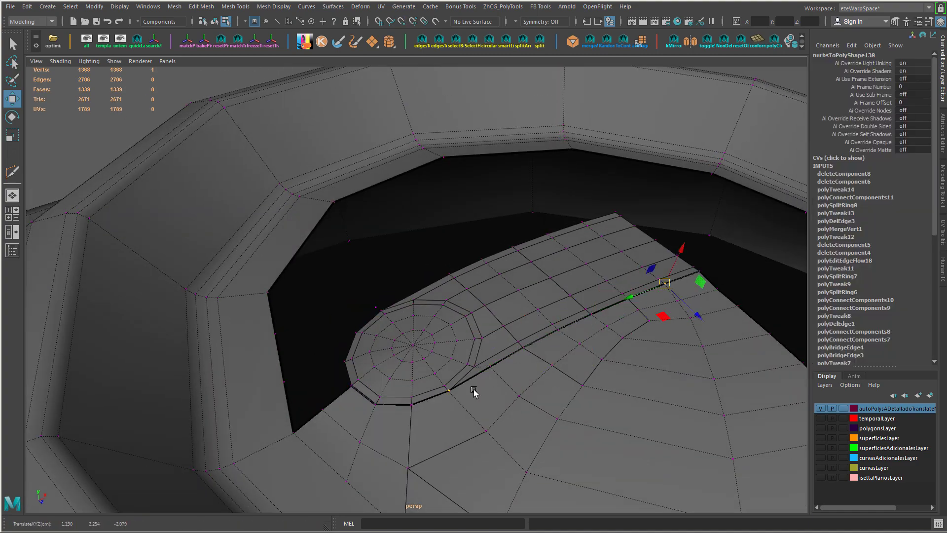
left_click_drag(473, 391, 480, 358, "alt")
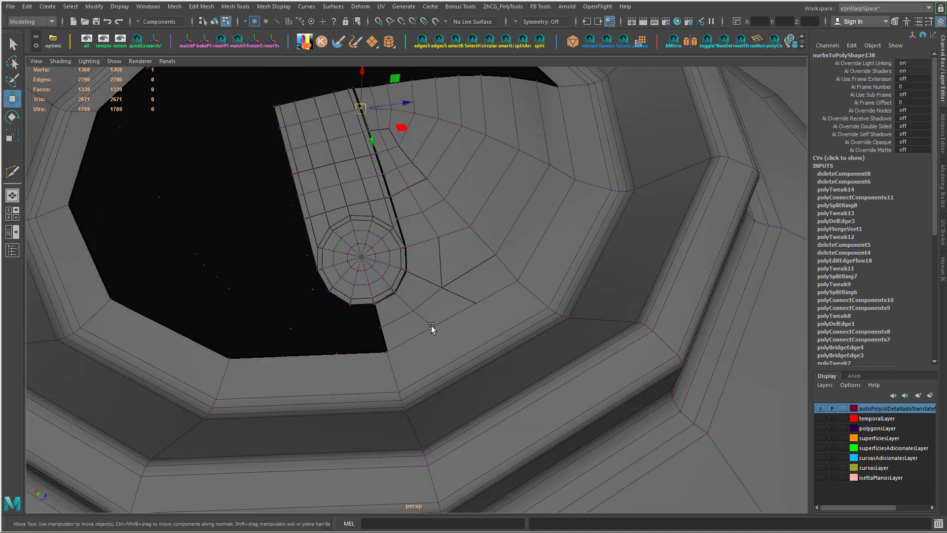
- Delete the short diagonal edge below the handle's rounded end and cut a new edge from its inner vertex to the open border
right_click_drag(423, 239, 427, 213)
left_click(429, 318)
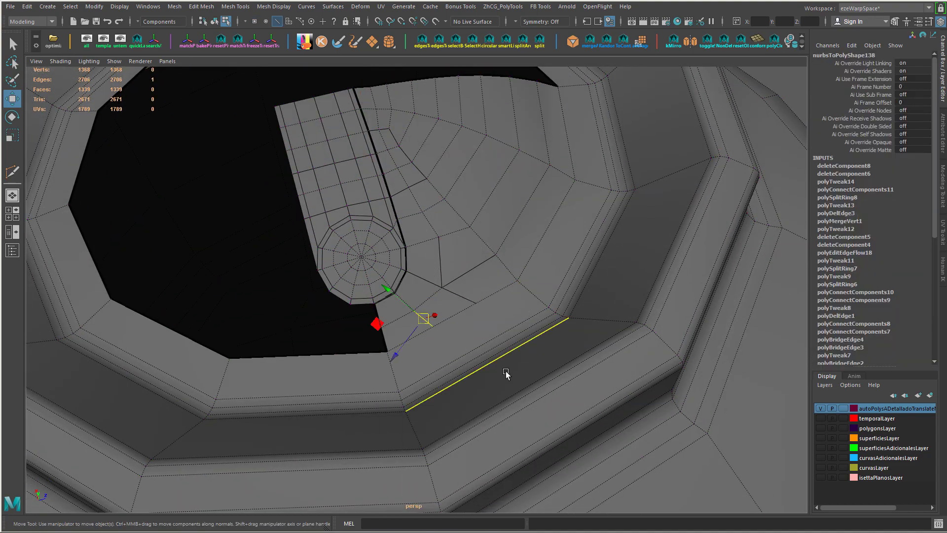
key("Delete")
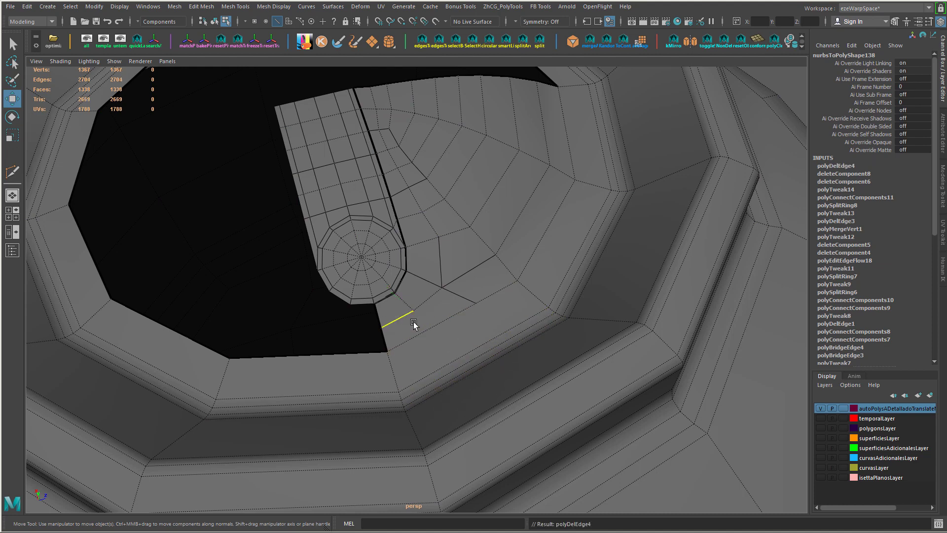
key("y")
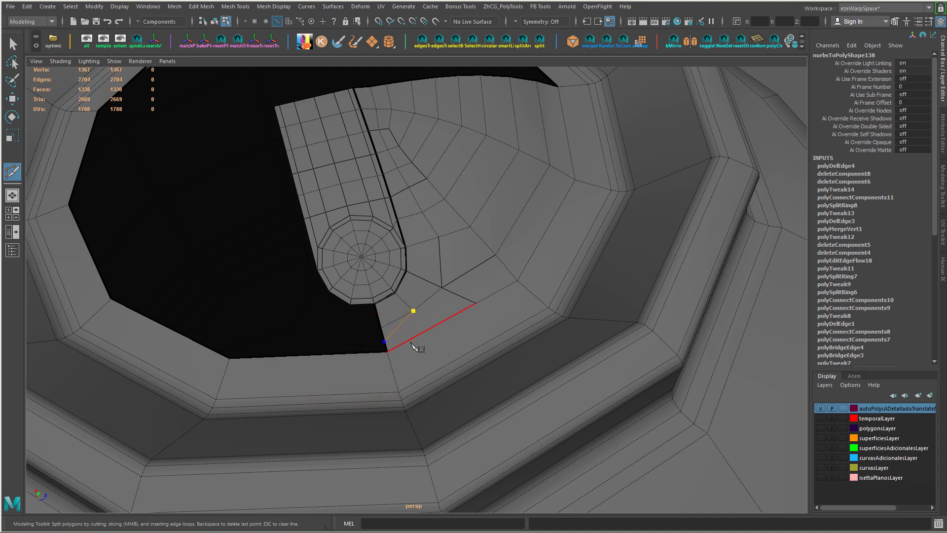
key("Return")
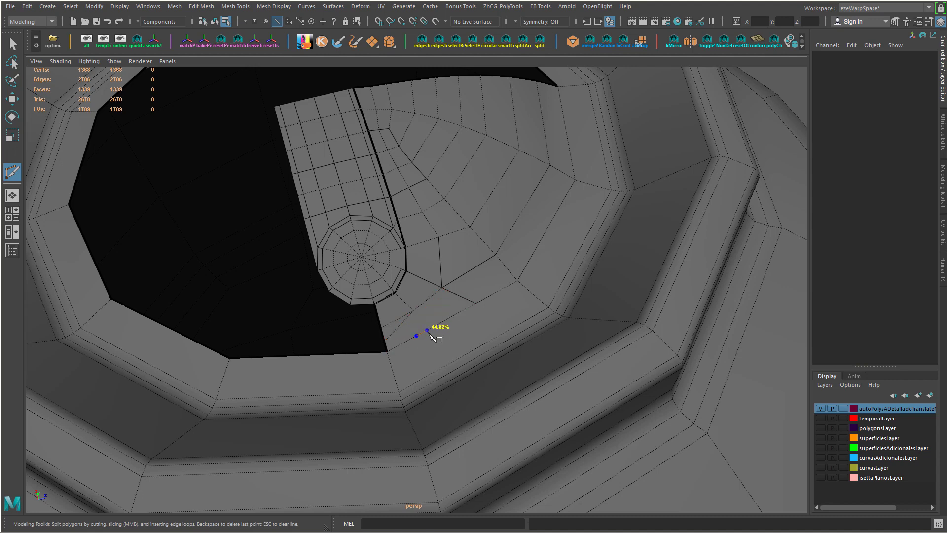
key("w")
left_click(403, 334)
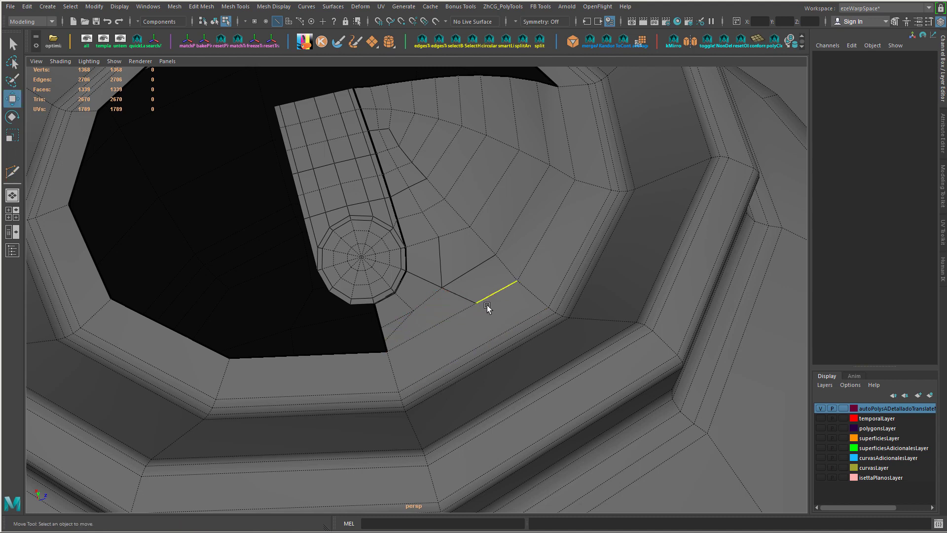
left_click_drag(487, 305, 452, 245, "alt")
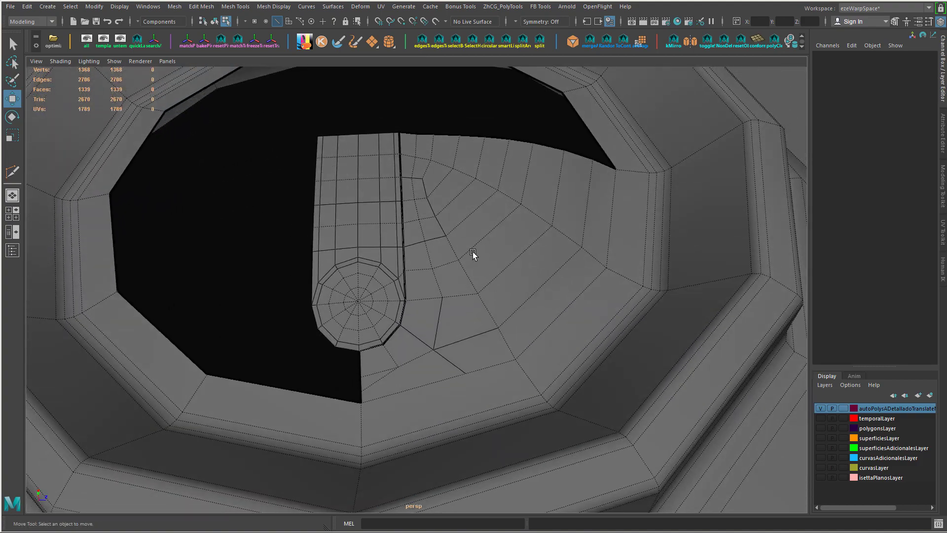
- Apply Edit Edge Flow to the edge loops running alongside the handle in the remaining dish quarter
double_click(418, 197)
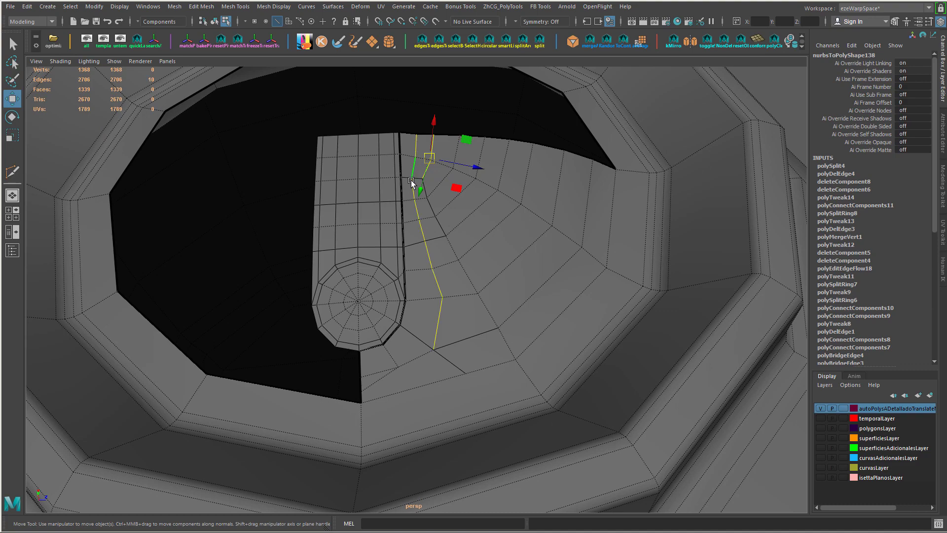
key("g")
mouse_move(463, 227)
left_mouse_down("alt")
mouse_move(459, 204)
mouse_move(465, 223)
left_mouse_up("alt")
- Apply Edit Edge Flow to the successive crosswise edges that fan out from the handle's side across the dish quarter
double_click(467, 239)
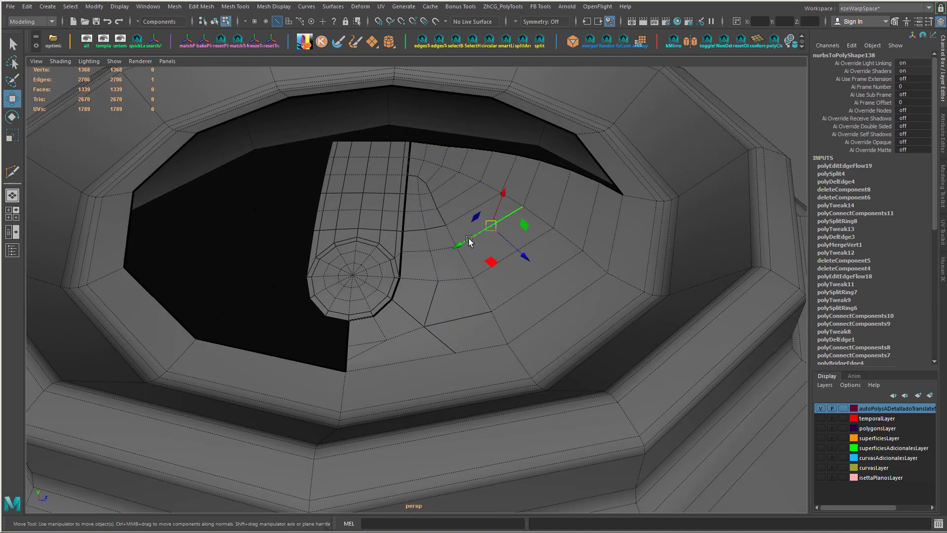
left_click(422, 252, "ctrl")
left_click(537, 151, "ctrl")
key("g")
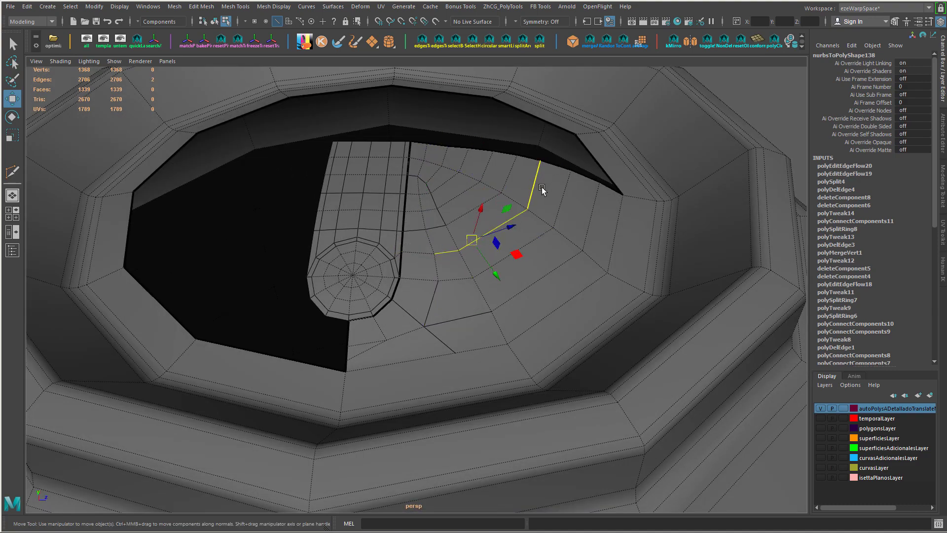
key("g")
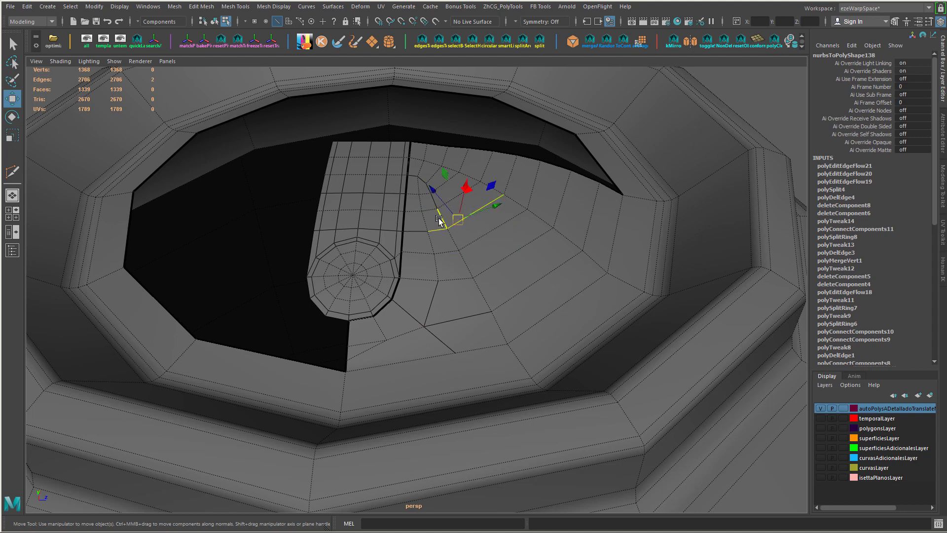
left_click(467, 193, "shift")
key("g")
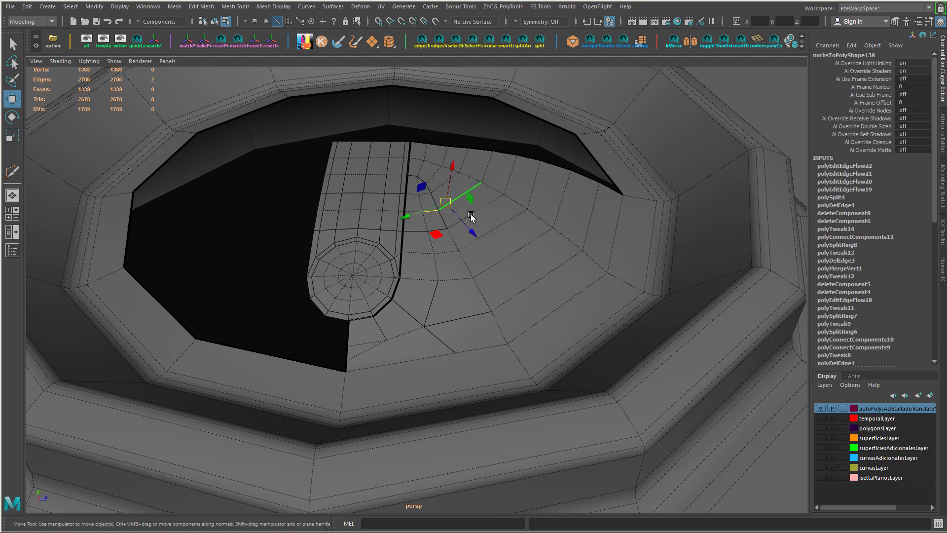
- Try Edit Edge Flow on the radial edge loop nearest the handle, and undo it
left_click(492, 310)
double_click(434, 201, "shift")
key("g")
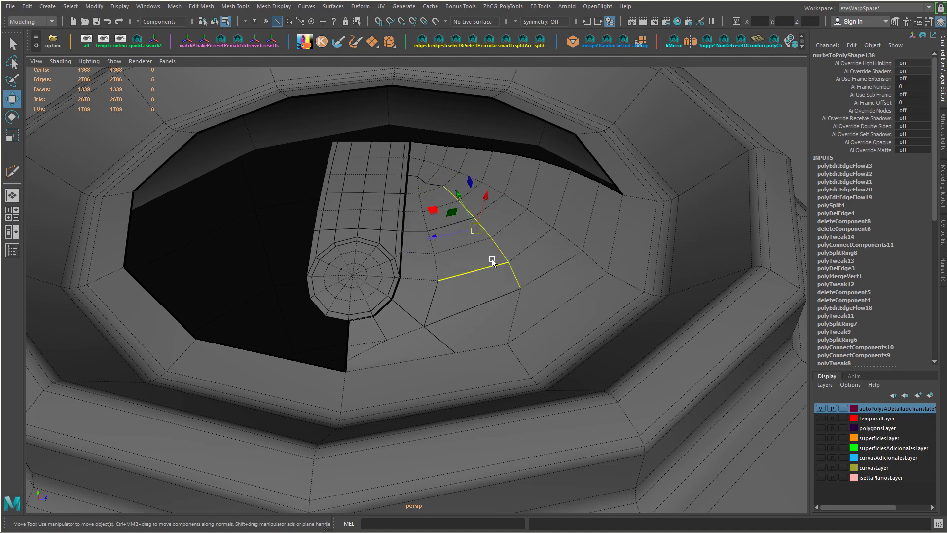
left_click_drag(492, 259, 462, 305, "alt")
key("ctrl+z")
- Try Edit Edge Flow on both radial edge runs of the dish quarter together, and undo the change
double_click(499, 213)
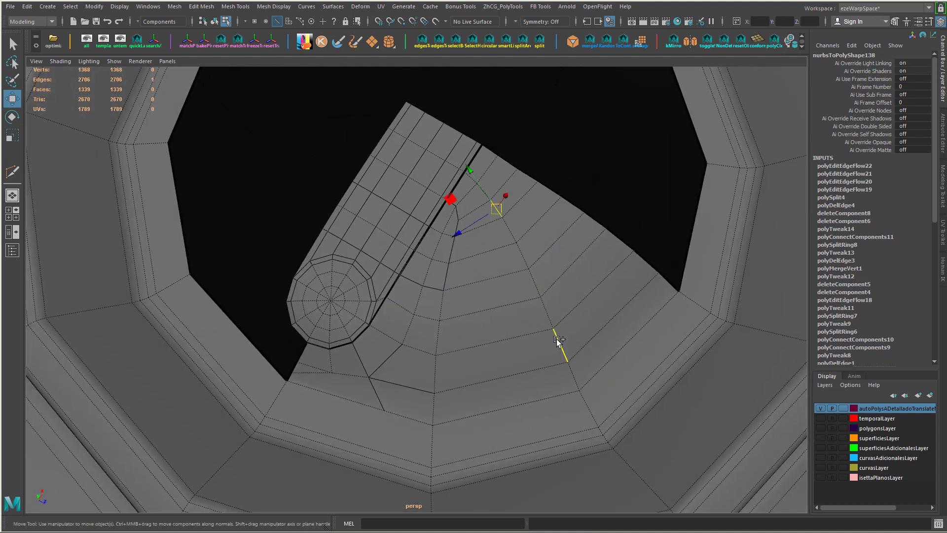
double_click(436, 372, "shift")
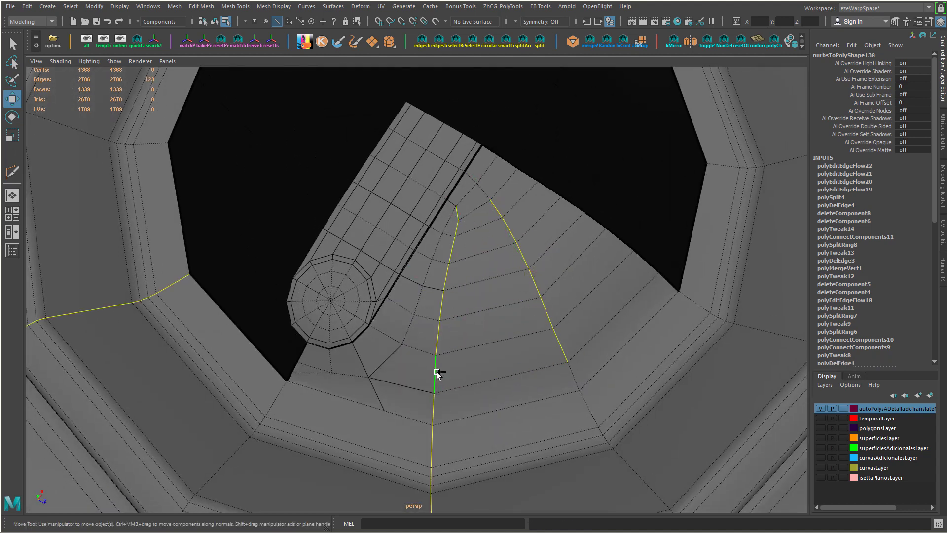
left_click(437, 374)
double_click(454, 215)
left_click(454, 215)
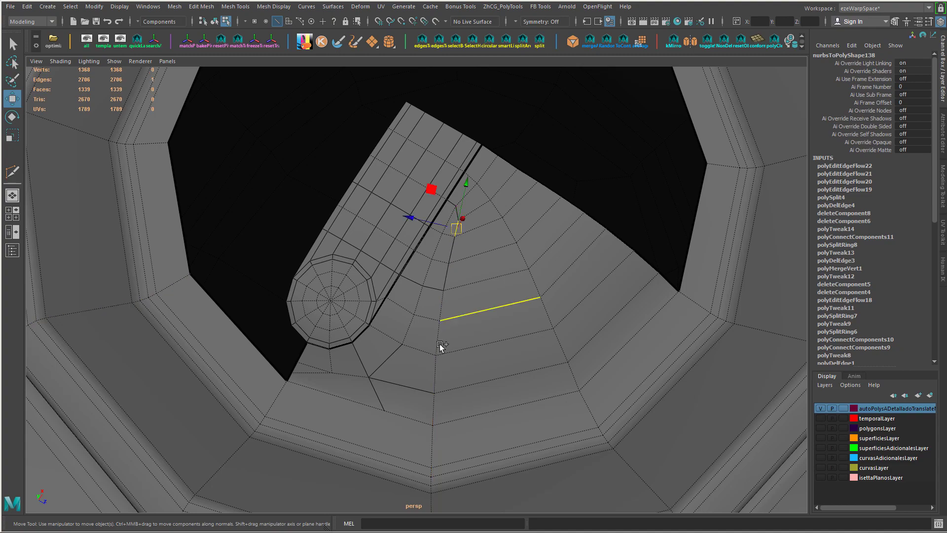
double_click(435, 394, "shift")
left_click(569, 372, "shift")
double_click(499, 206, "shift")
key("g")
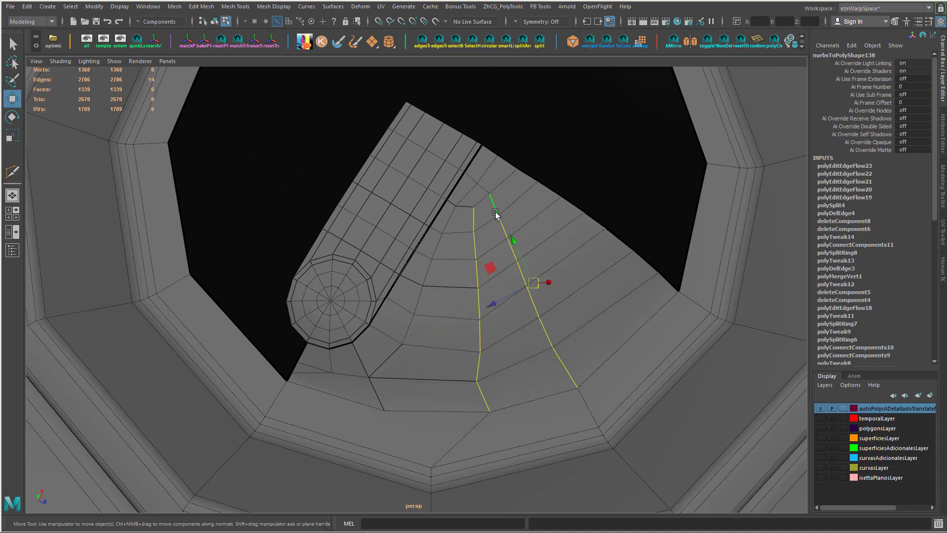
key("ctrl+z")
left_click_drag(512, 294, 482, 332, "alt")
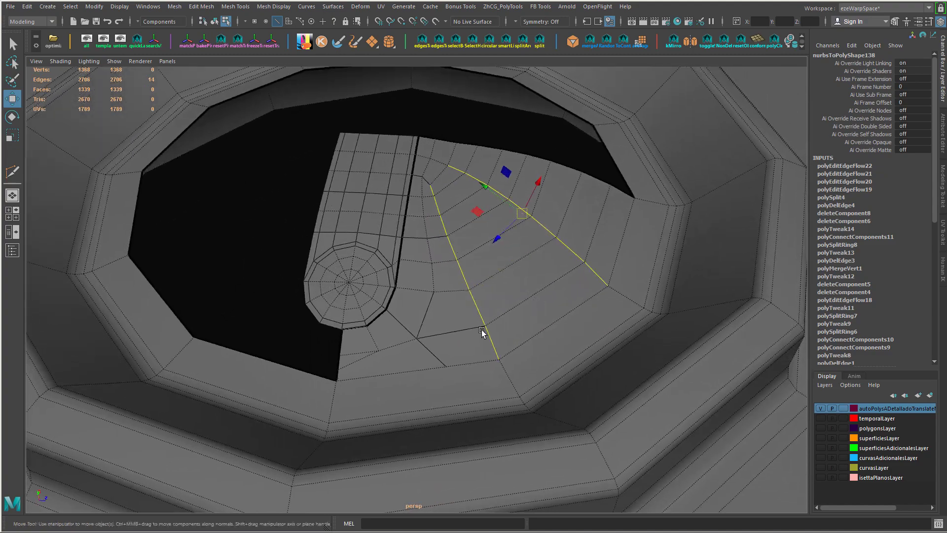
- Delete the redundant short edge beside the new cut below the handle's rounded end
left_click(353, 361)
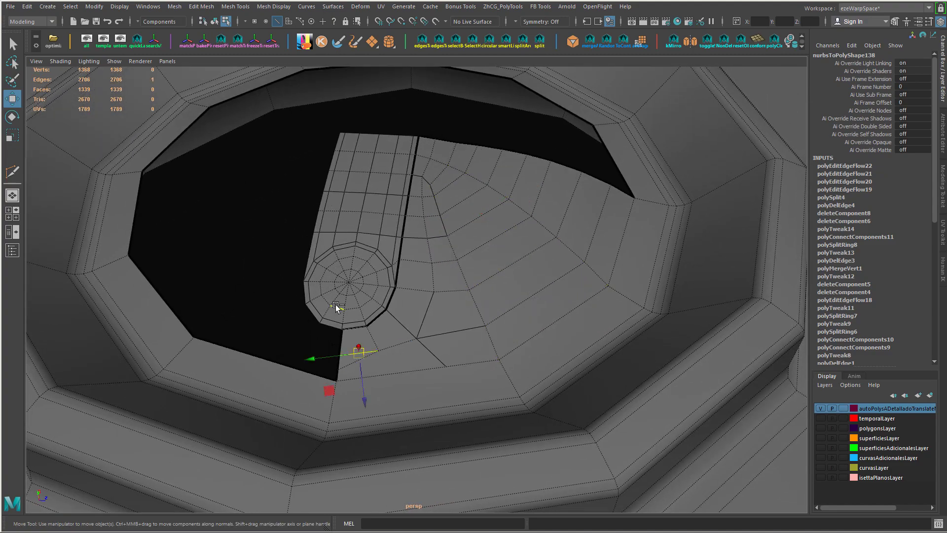
left_click_drag(335, 304, 339, 337, "alt")
key("Delete")
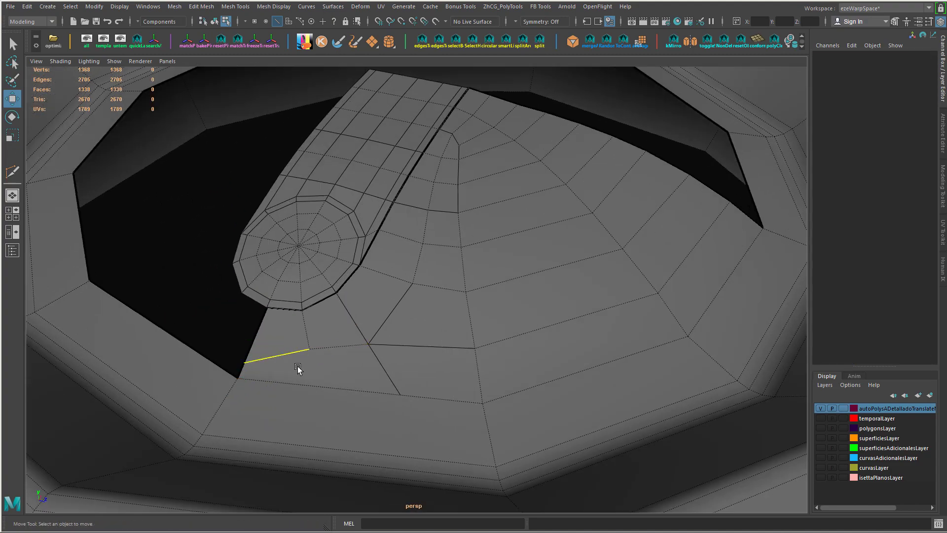
- Slide the new cut's vertex along the open border toward the handle's rounded end
left_click_drag(294, 361, 375, 372, "alt")
right_click_drag(375, 372, 370, 375)
left_click(370, 374)
middle_click_drag(377, 419, 374, 405, "ctrl+shift")
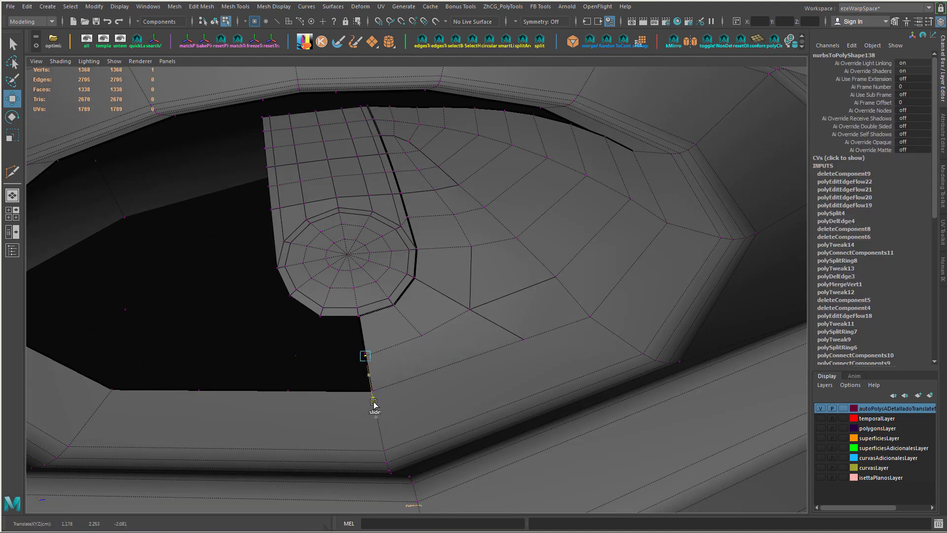
left_click_drag(424, 395, 401, 403, "alt")
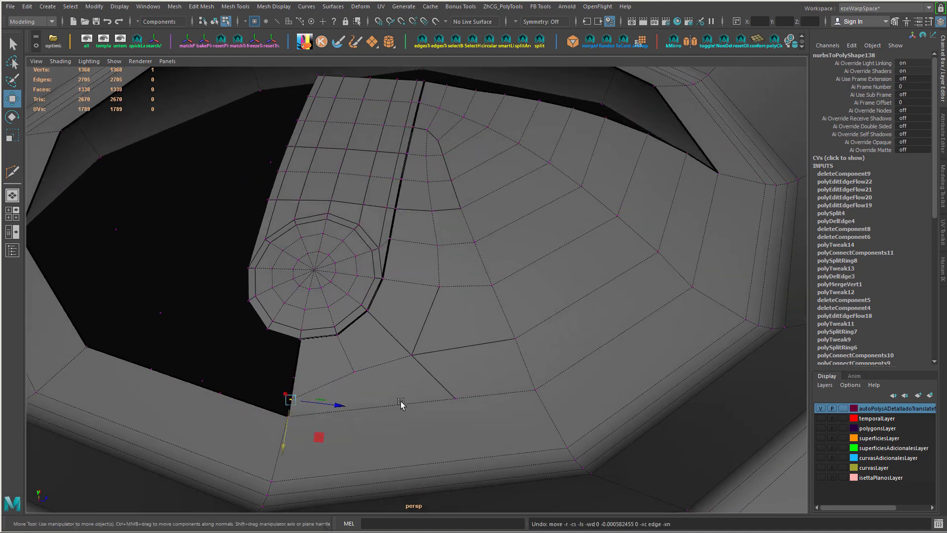
key("shift+z")
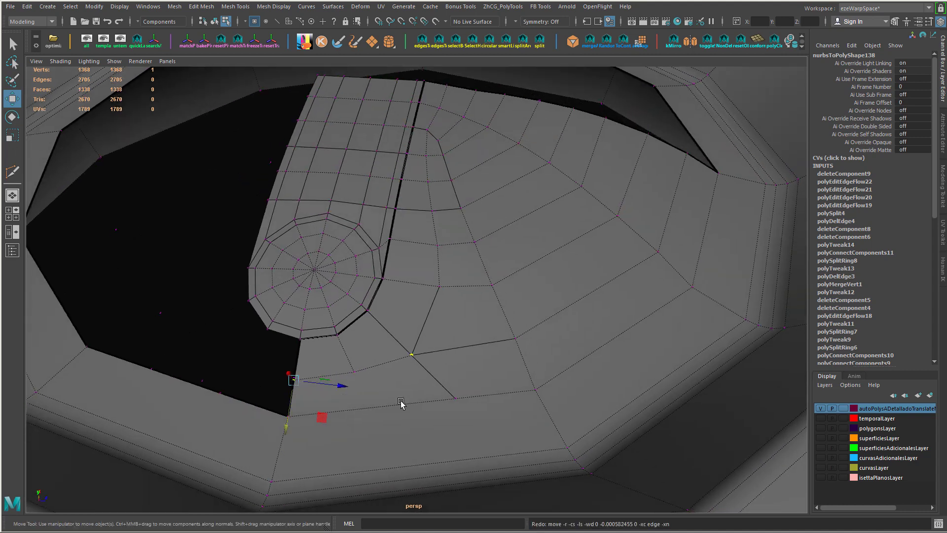
- Slide the corner vertex and neighbouring edges of the loop beside the handle outward, away from the handle's side
left_click_drag(408, 395, 527, 231, "alt")
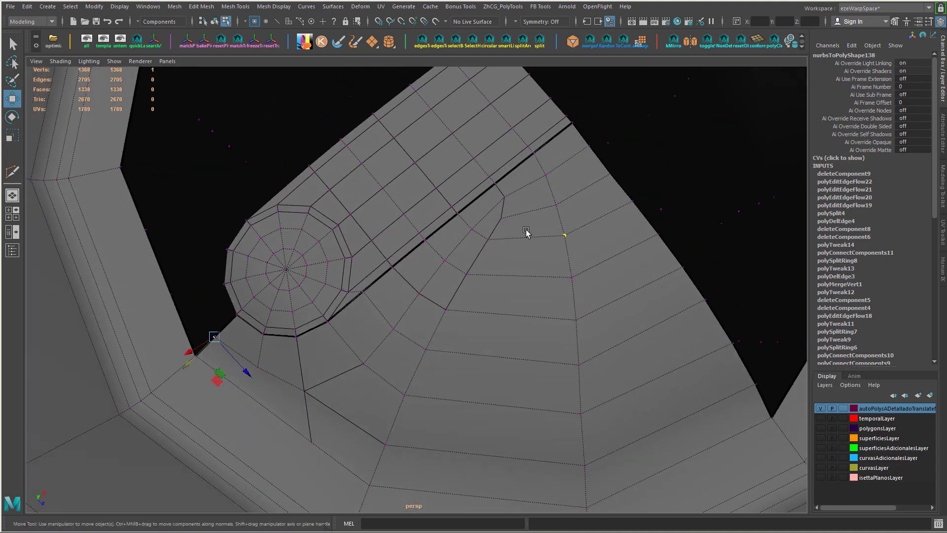
left_click(520, 232)
middle_click_drag(520, 232, 540, 240, "ctrl+shift")
right_click_drag(447, 311, 447, 217)
left_click_drag(476, 271, 459, 282)
left_click_drag(424, 251, 439, 257, "ctrl+shift")
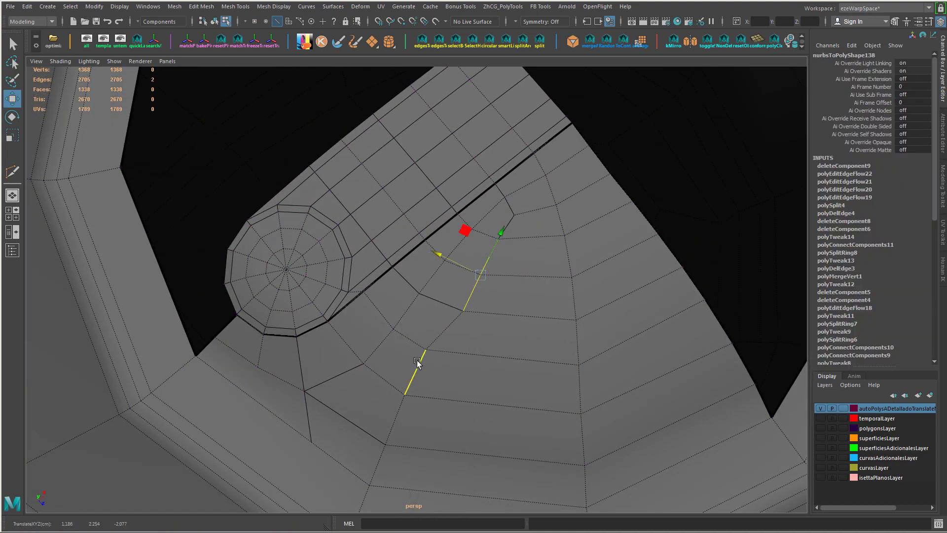
left_click(418, 364)
left_click_drag(371, 354, 386, 357, "ctrl+shift")
scroll(492, 395, "down", 3)
scroll(493, 395, "down", 1)
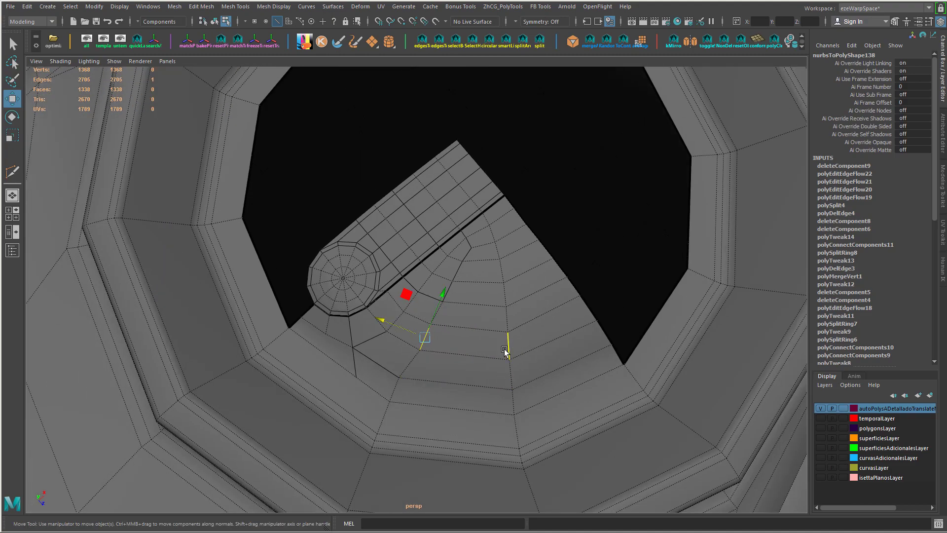
key("ctrl+z")
key("ctrl+z")
key("ctrl+z")
- Try Edit Edge Flow on the radial edge run beside the handle, and undo the change
mouse_move(458, 323)
left_mouse_down("alt")
mouse_move(440, 274)
mouse_move(403, 297)
mouse_move(447, 312)
left_mouse_up("alt")
double_click(382, 373, "shift")
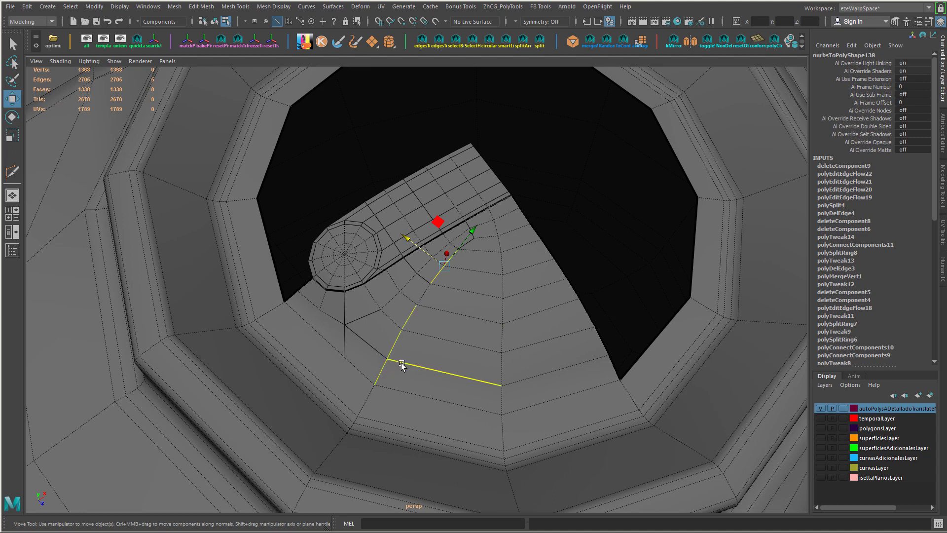
key("g")
key("ctrl+z")
- Slide the lower part of the radial edge run away from the handle and smooth it with Edit Edge Flow
middle_click_drag(386, 385, 399, 336, "shift")
key("g")
key("g")
- Slide one edge toward the handle and adjust single vertices of the radial run to even out its spacing
middle_click_drag(455, 298, 420, 292, "shift")
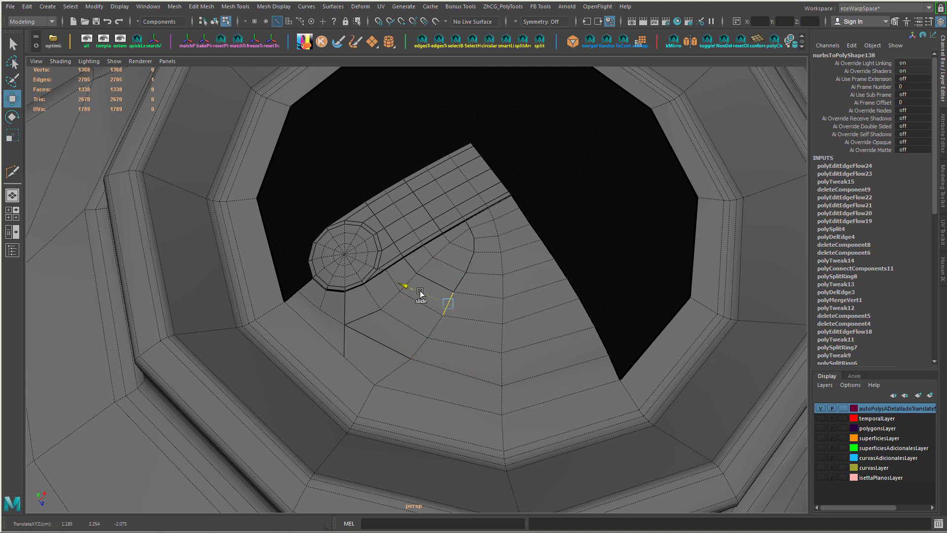
key("F9")
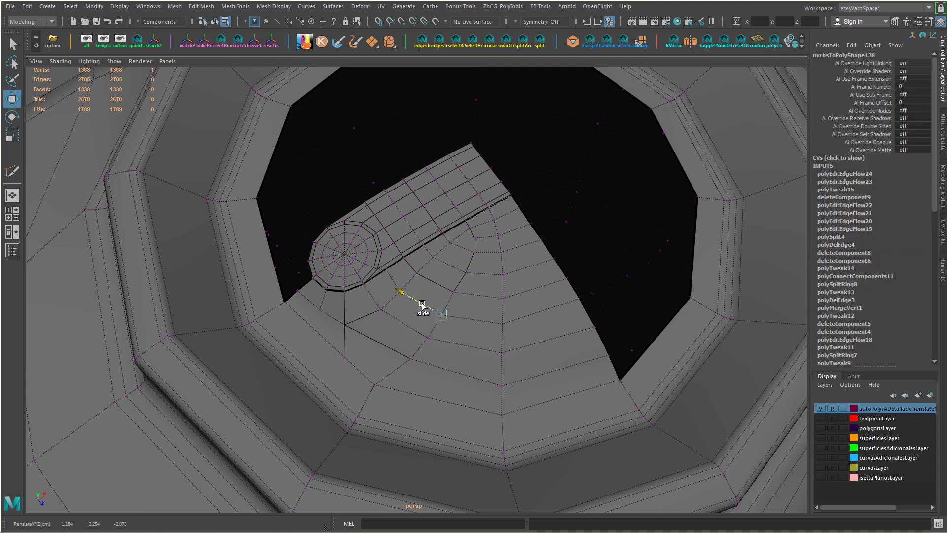
left_click(454, 291)
middle_click_drag(428, 327, 355, 362, "shift")
left_click_drag(504, 353, 429, 341, "alt")
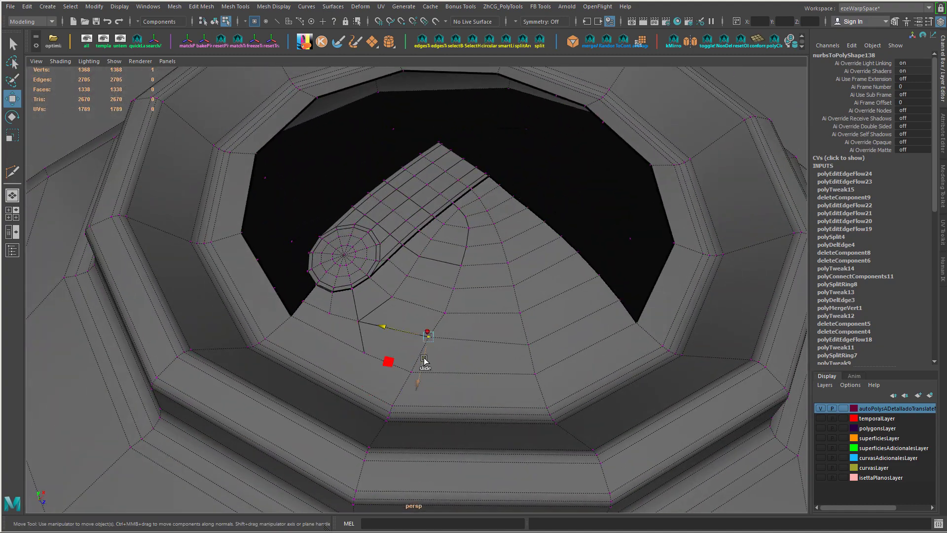
mouse_move(423, 359)
middle_mouse_down("shift")
mouse_move(430, 332)
mouse_move(423, 374)
middle_mouse_up("shift")
left_click_drag(423, 375, 529, 361, "alt")
left_click_drag(434, 328, 440, 273, "alt")
right_click_drag(464, 275, 443, 228)
key("alt+Tab")
left_click_drag(616, 345, 437, 337, "alt")
scroll(437, 337, "up", 3)
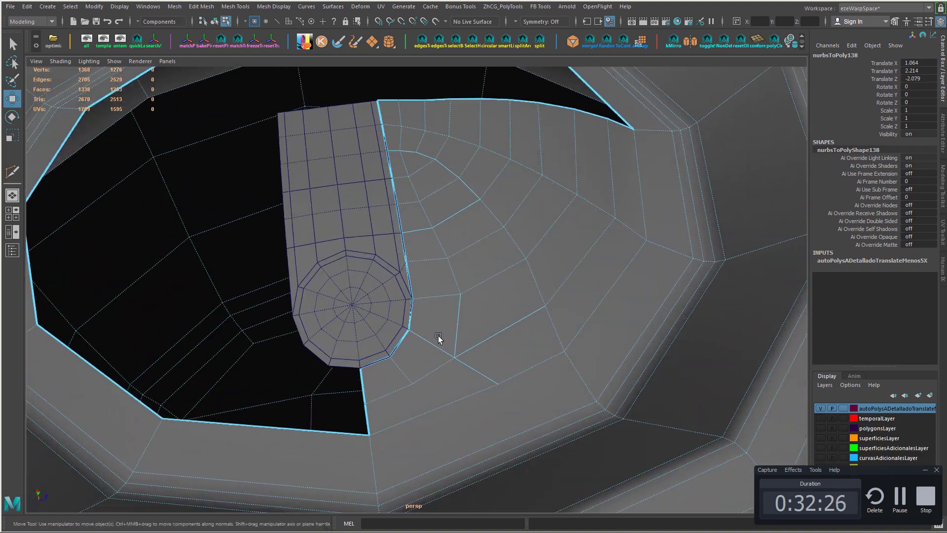
- Connect the pole vertex near the handle's rounded end and the open-border vertex through a new point on the dish's outer edge
left_click_drag(407, 420, 427, 318, "alt")
mouse_move(427, 318)
right_mouse_down()
mouse_move(427, 296)
mouse_move(424, 329)
right_mouse_up()
left_click(427, 301)
right_click(415, 326, "ctrl")
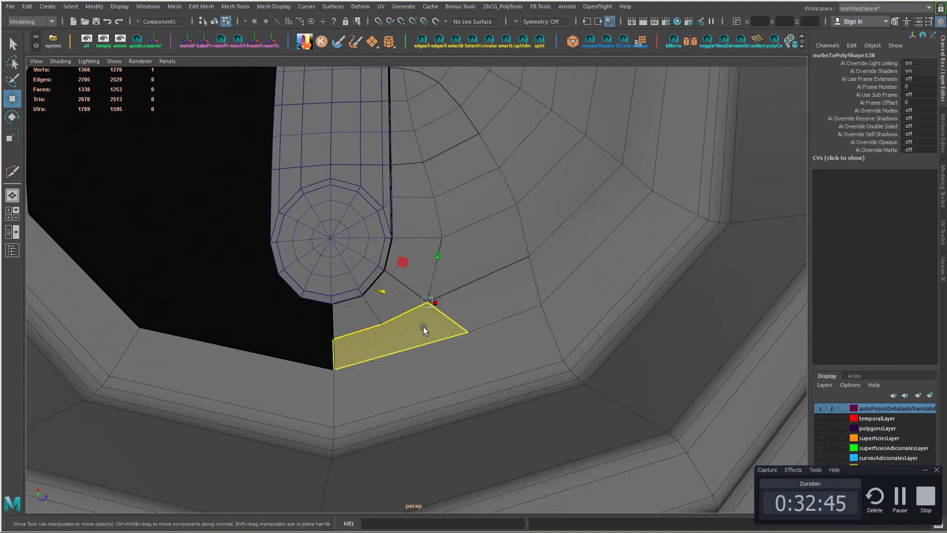
left_click(389, 354, "shift")
right_click_drag(600, 407, 588, 398, "shift")
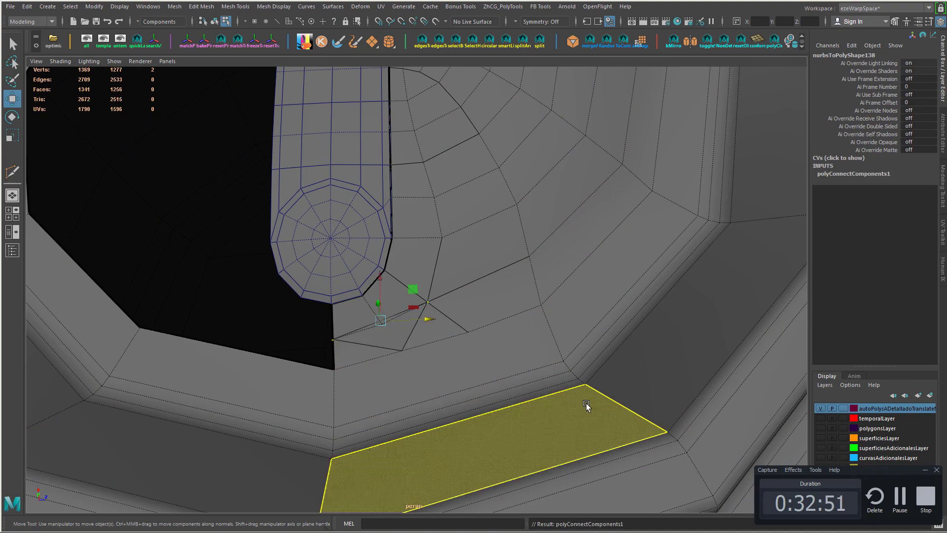
- Delete the long diagonal edge and the short edge running to the open border beneath the handle's rounded end
left_click_drag(587, 398, 481, 324, "alt")
scroll(482, 324, "up", 5)
right_click_drag(445, 350, 447, 323)
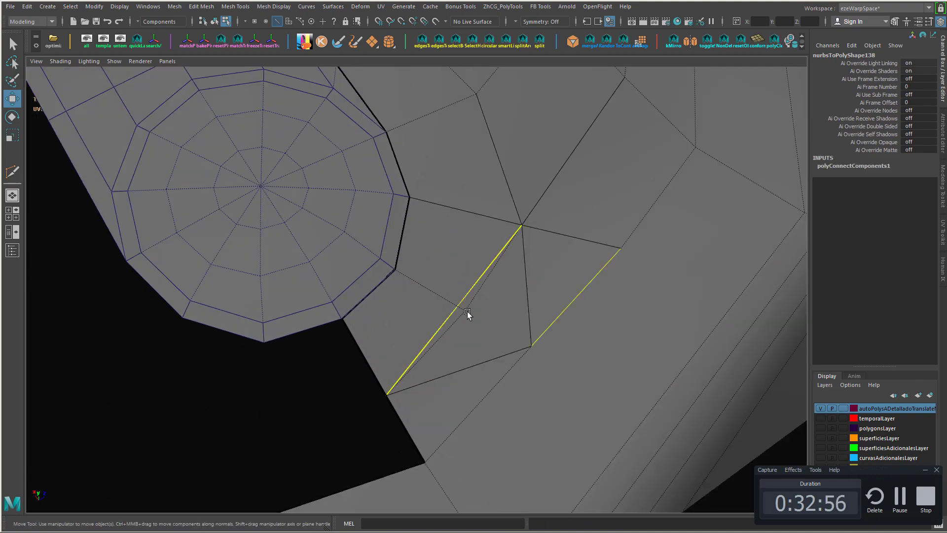
left_click(456, 305)
key("ctrl+Delete")
scroll(585, 333, "down", 5)
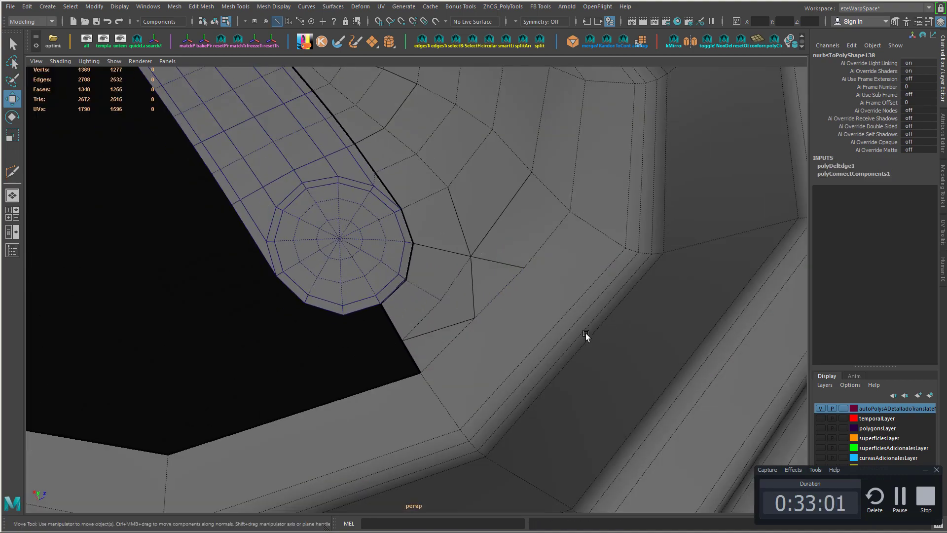
left_click_drag(585, 333, 488, 357, "alt")
left_click(426, 340)
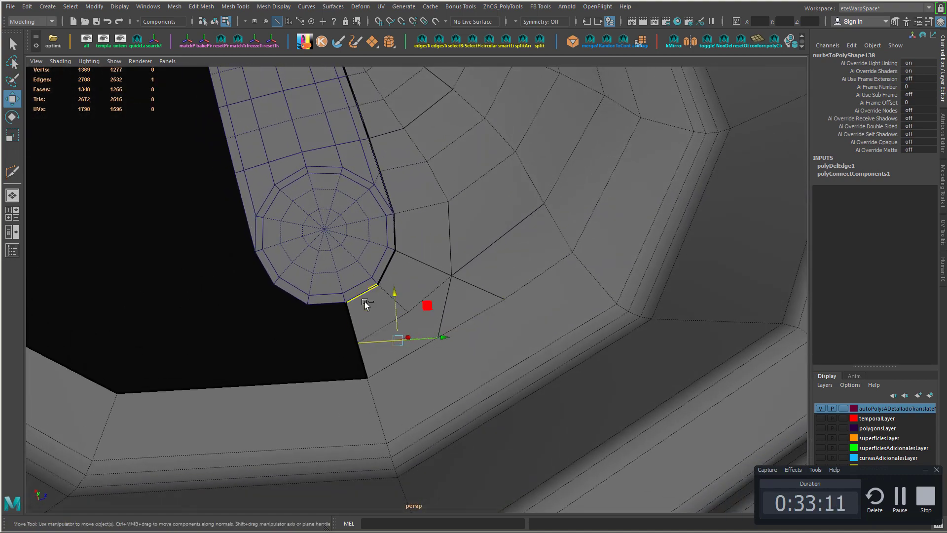
key("ctrl+Delete")
left_click_drag(519, 302, 463, 309, "alt")
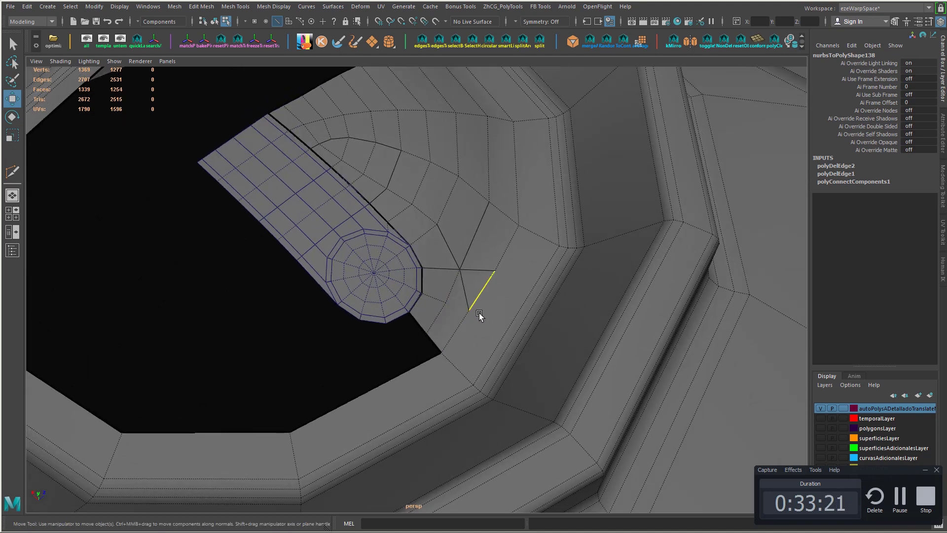
- Divide the new edge below the pole vertex once and connect its midpoint to the vertex nearer the handle's rounded end
right_click_drag(465, 297, 456, 390, "shift")
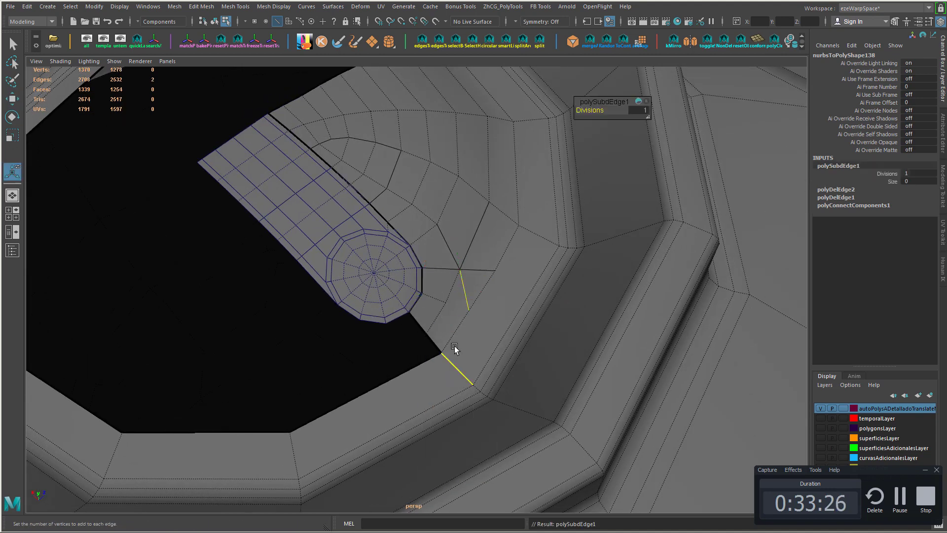
left_click(464, 291)
right_click_drag(475, 306, 492, 309, "shift")
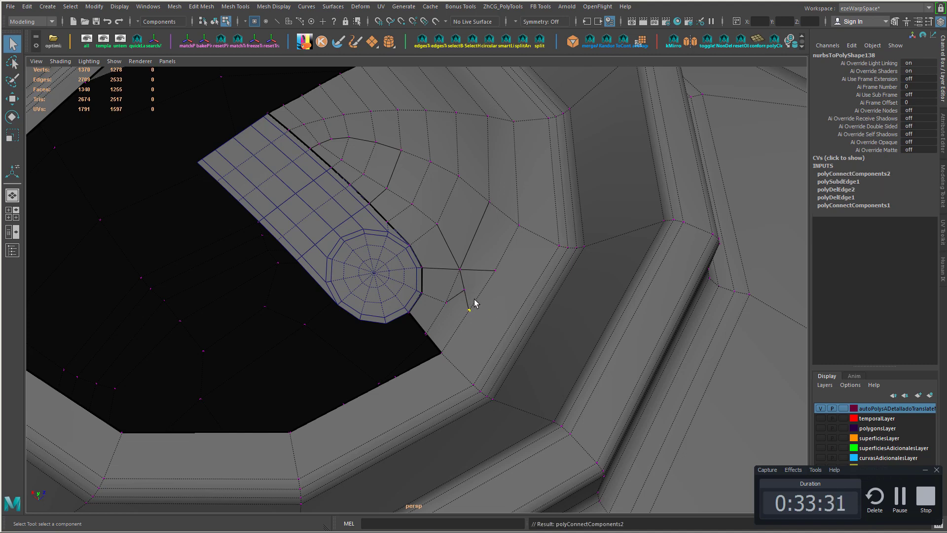
- Slide the new edge's lower vertex along the dish's outer edge onto the corner at the open border
key("w")
middle_click_drag(469, 304, 465, 315)
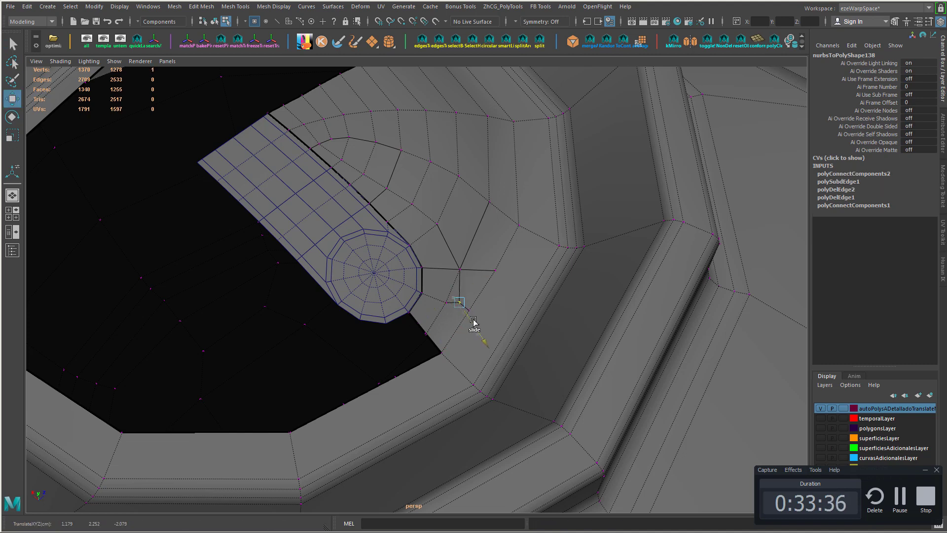
left_click_drag(449, 312, 440, 318, "alt")
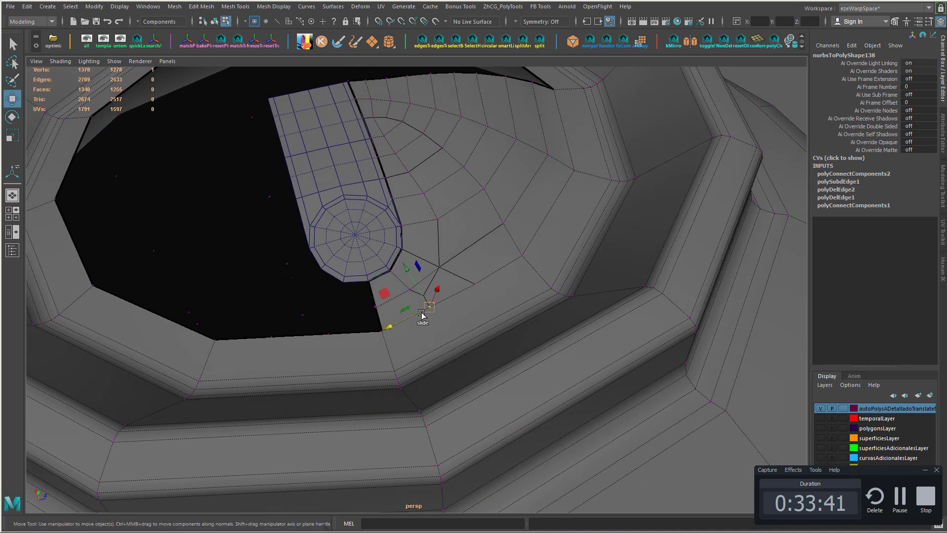
middle_click_drag(422, 315, 383, 337)
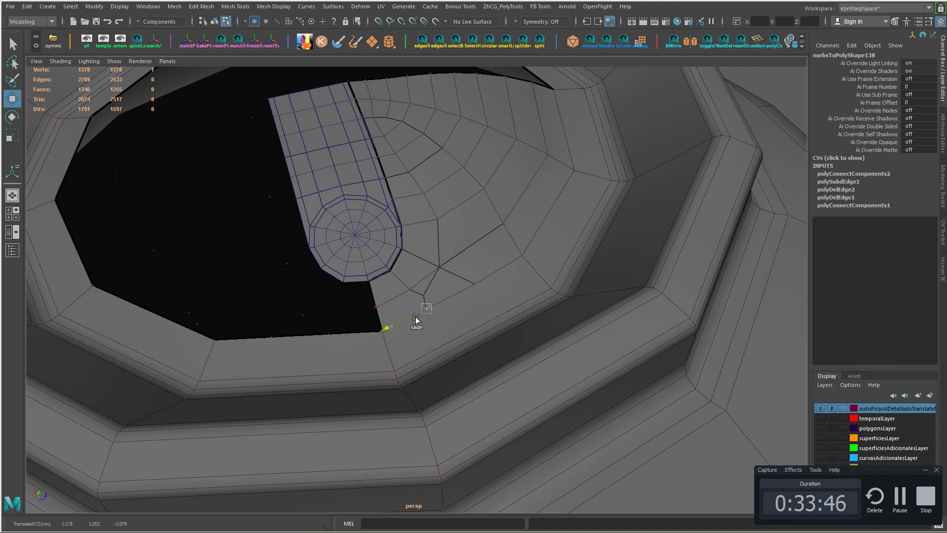
left_click_drag(389, 326, 419, 335, "alt")
right_click_drag(457, 324, 474, 324, "alt")
middle_click_drag(428, 350, 363, 383)
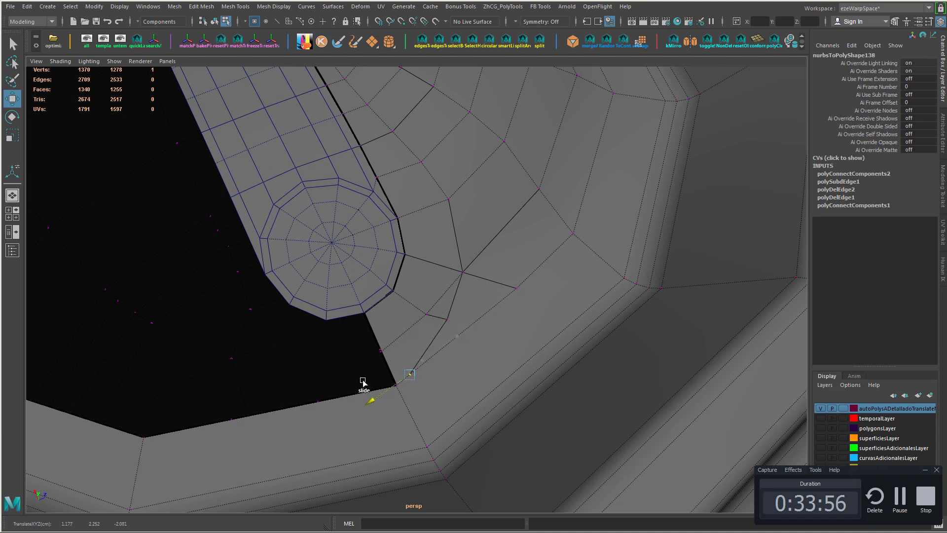
right_click_drag(661, 357, 537, 345, "alt")
right_click_drag(459, 325, 463, 328, "alt")
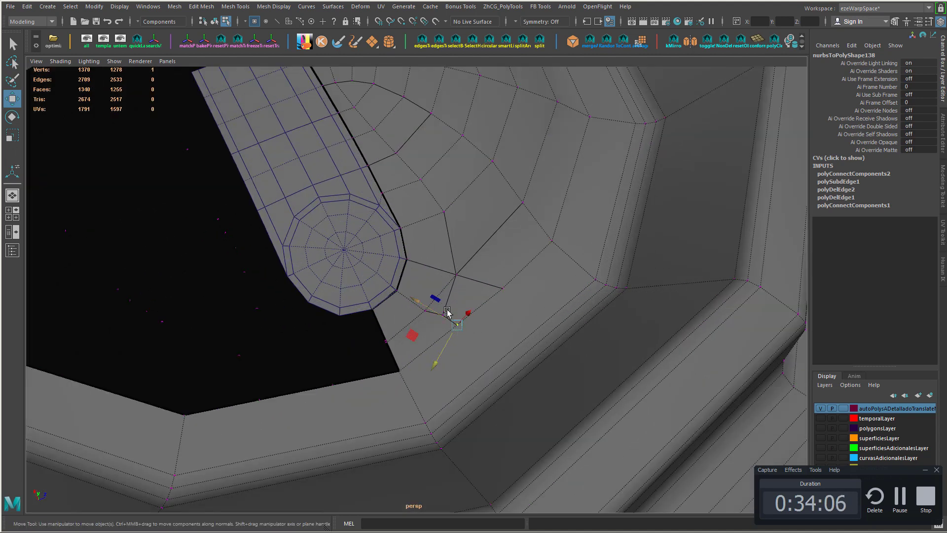
middle_click_drag(443, 346, 348, 398)
- Slide the midpoint vertex toward the handle's rounded end and merge the overlapping vertices there and at the border corner
left_click_drag(486, 353, 434, 324, "alt")
middle_click_drag(423, 322, 378, 313)
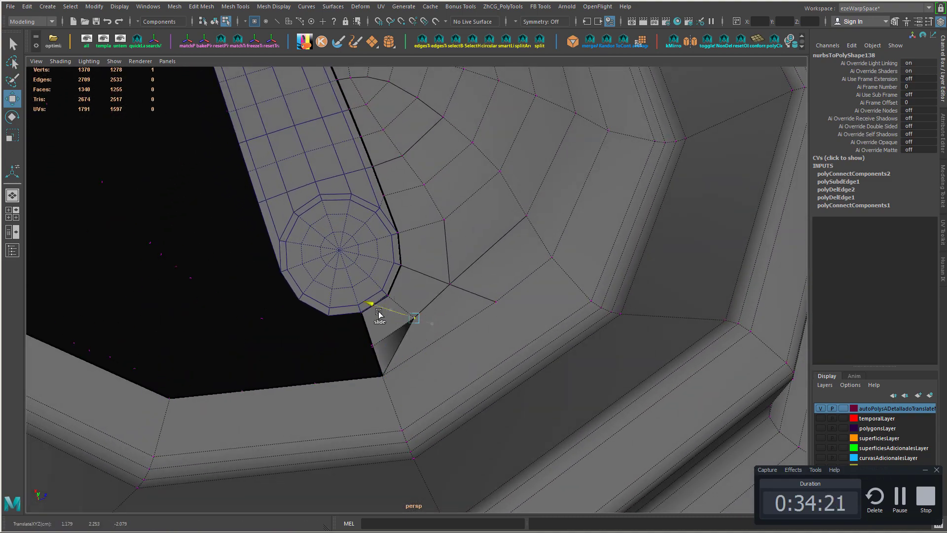
left_click_drag(414, 323, 389, 326, "alt")
key("g")
key("g")
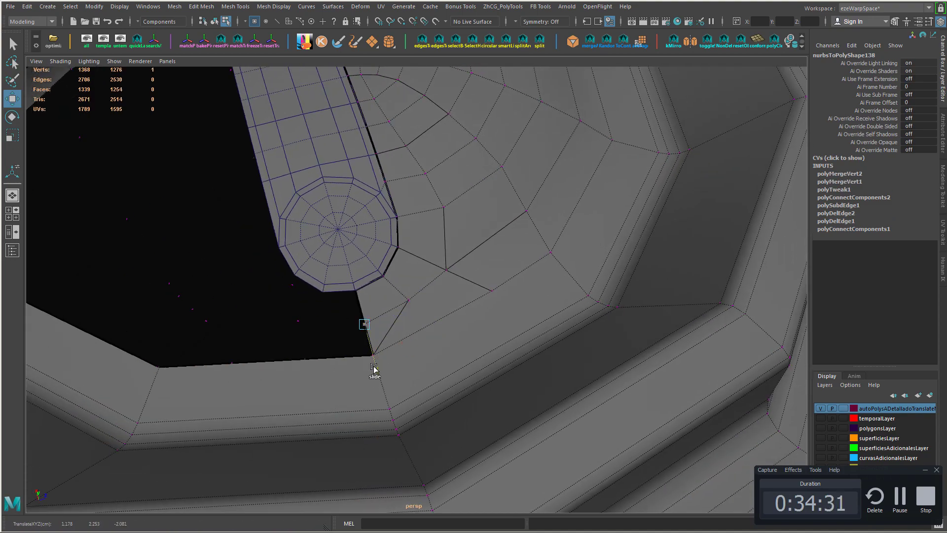
left_click_drag(374, 368, 459, 345, "alt")
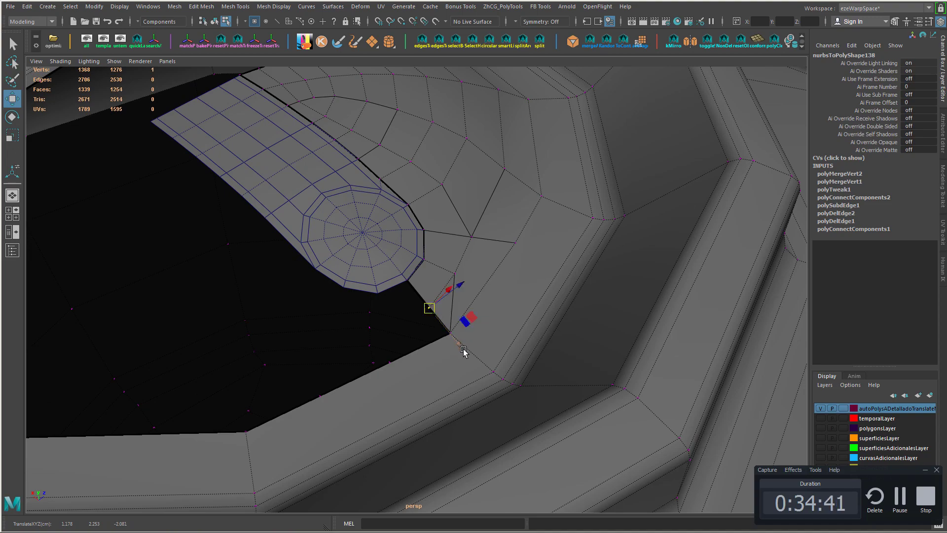
left_click_drag(456, 343, 442, 327, "alt")
right_click_drag(434, 252, 489, 315)
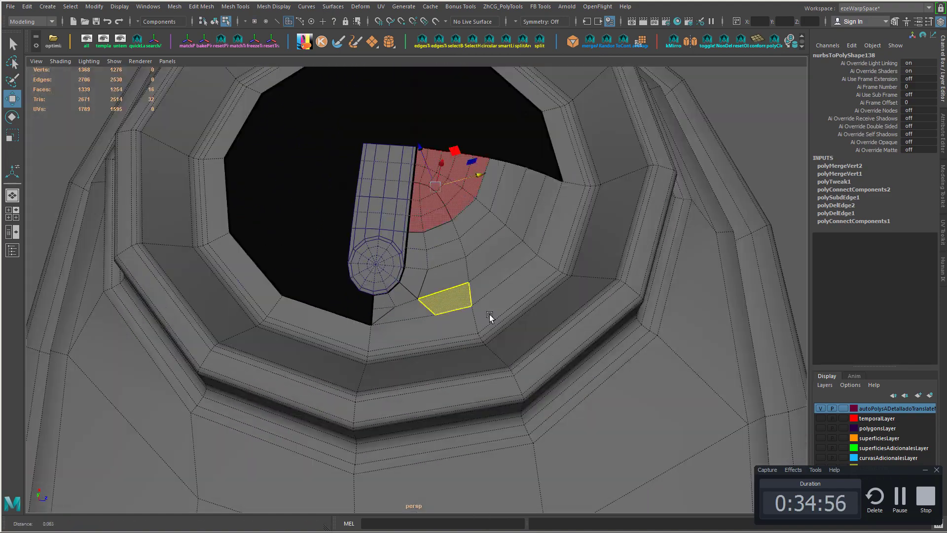
left_click_drag(490, 315, 510, 310, "alt")
right_click_drag(510, 310, 433, 325, "alt")
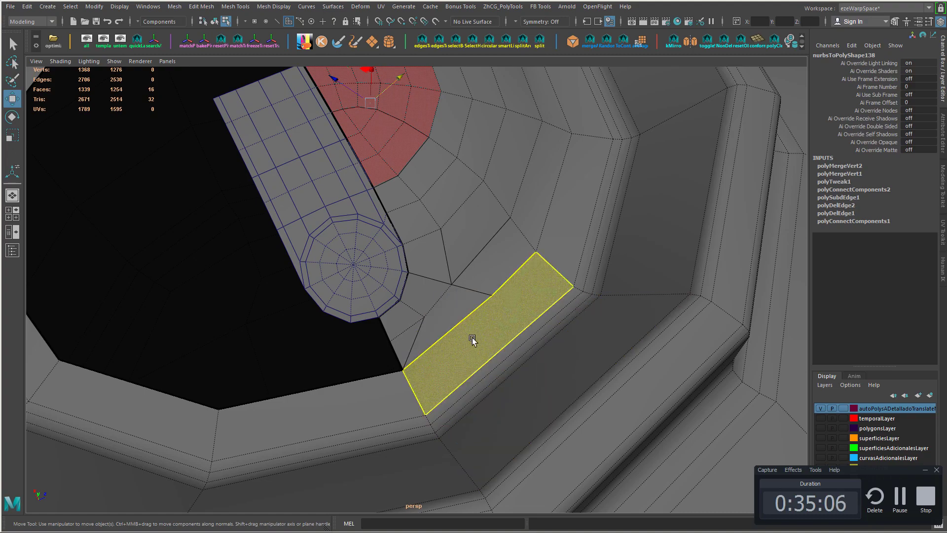
middle_click_drag(471, 258, 469, 288, "alt")
right_click_drag(466, 291, 437, 303, "alt")
left_click_drag(437, 303, 493, 268, "alt")
- Apply Edit Edge Flow to the concentric edge ring inside the handle's round end
right_click_drag(474, 273, 451, 253)
left_click_drag(450, 253, 466, 253, "alt")
double_click(490, 268)
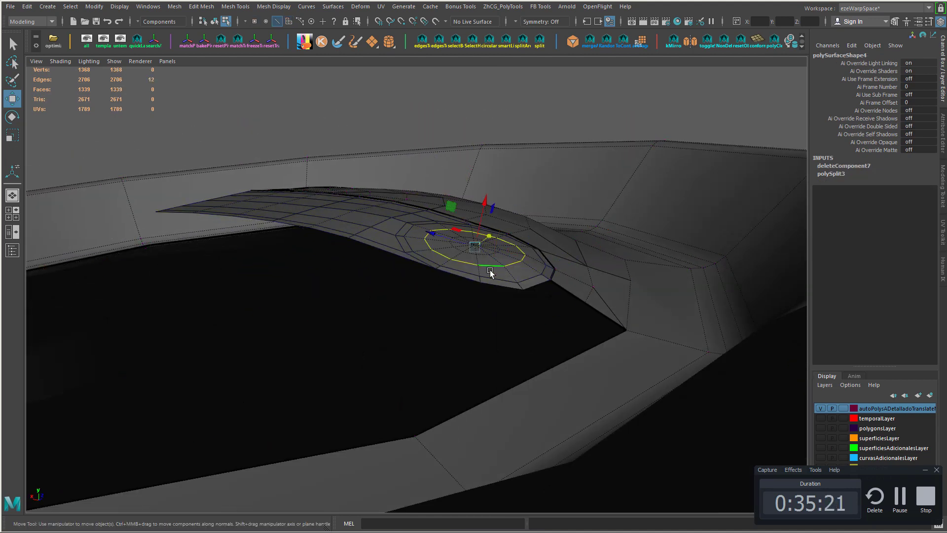
double_click(463, 272)
left_click_drag(400, 243, 532, 313, "alt")
key("g")
key("ctrl+z")
double_click(510, 320)
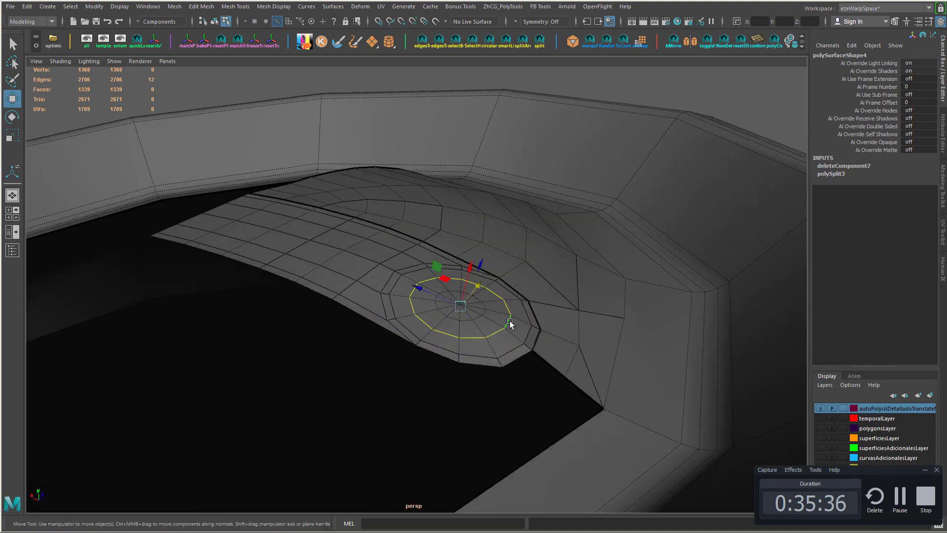
key("g")
- Try Edit Edge Flow on the outer edge ring of the handle's round end, and undo it
left_click_drag(515, 347, 454, 376, "alt")
double_click(344, 378)
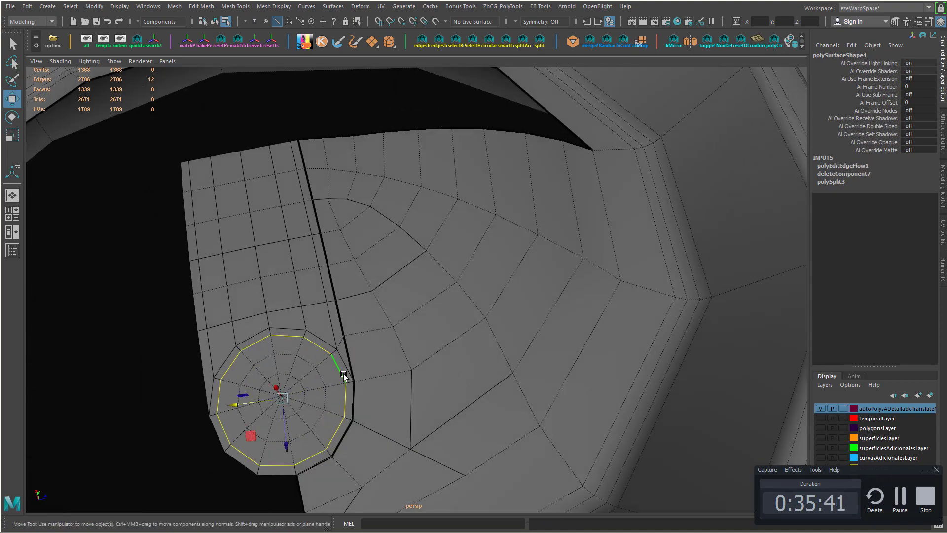
key("g")
key("ctrl+z")
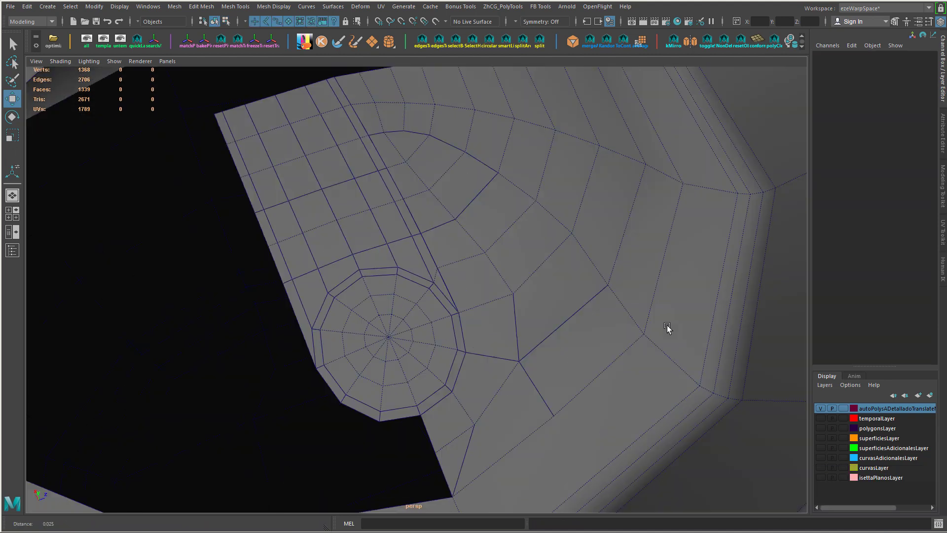
- Select all faces of the dish quarter inside the rim by growing the face selection, and duplicate them with Duplicate Faces
scroll(664, 327, "down", 4)
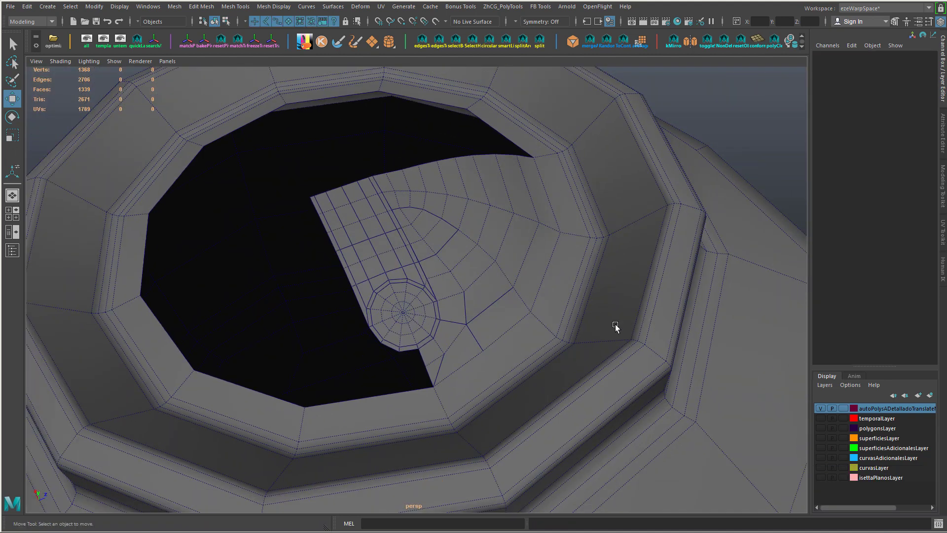
left_click_drag(615, 327, 620, 317, "alt")
left_click(493, 275)
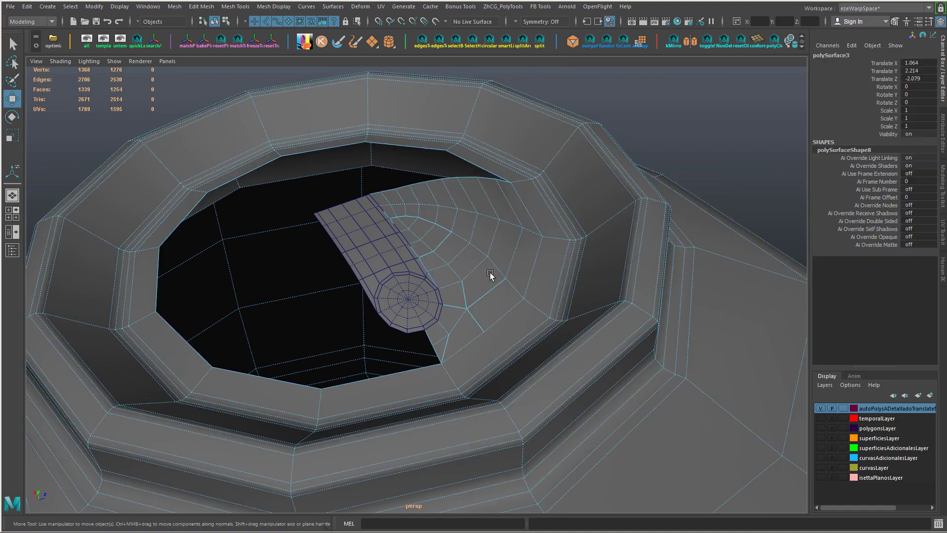
left_click_drag(493, 275, 454, 283, "alt")
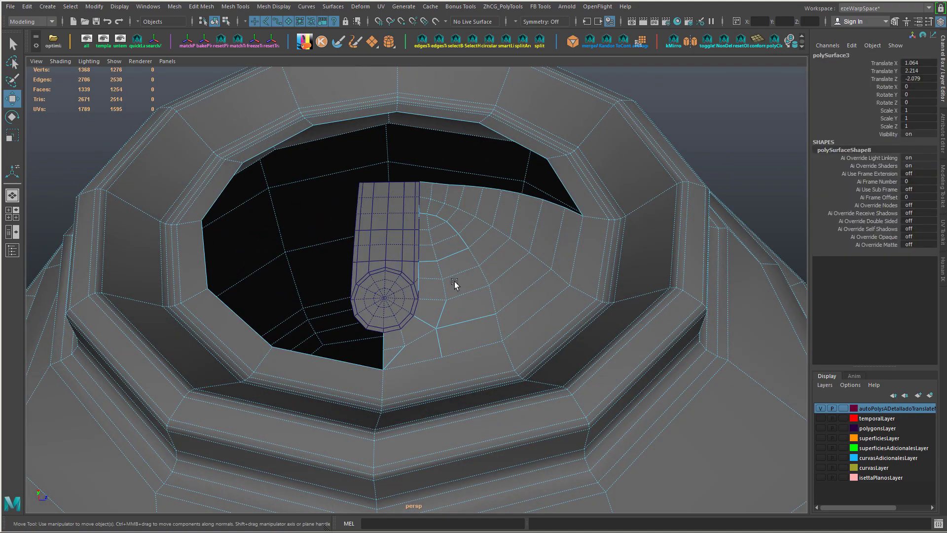
mouse_move(455, 276)
right_mouse_down()
mouse_move(475, 243)
mouse_move(454, 265)
right_mouse_up()
left_click(457, 236)
key("shift+z")
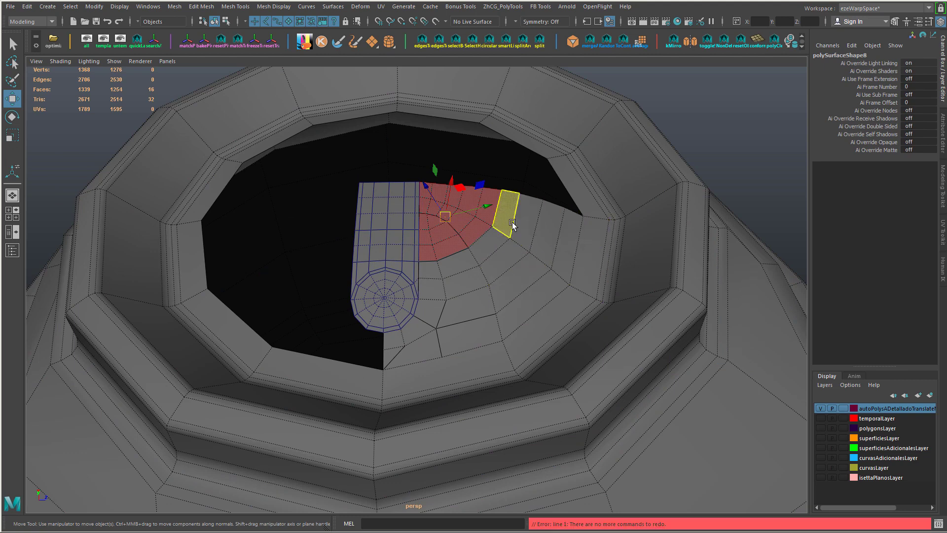
right_click_drag(512, 223, 513, 243)
key("shift+period")
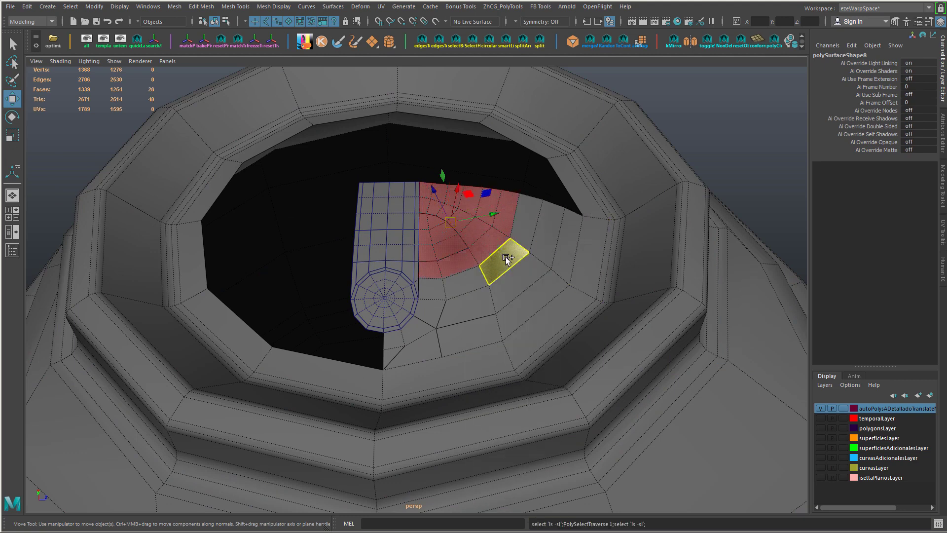
left_click_drag(410, 337, 447, 327, "alt")
right_click(447, 328)
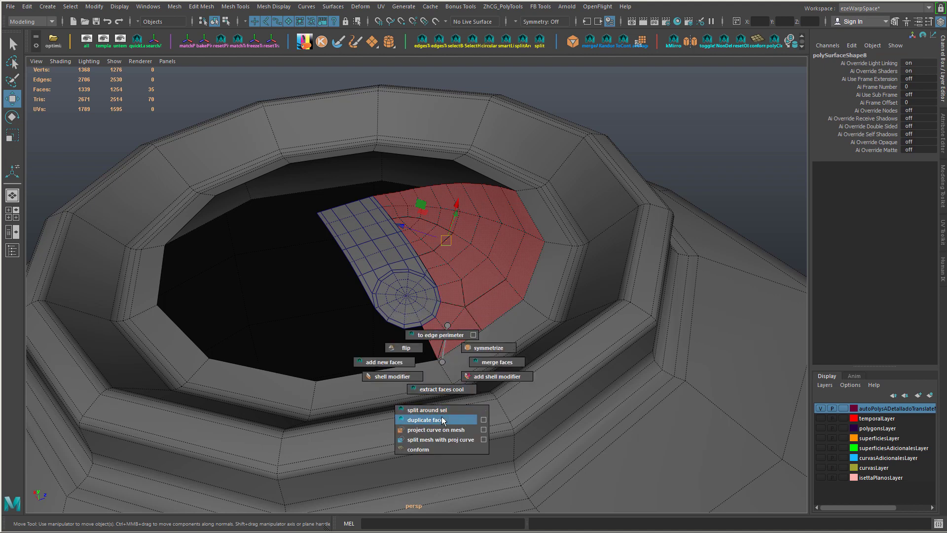
left_click(444, 416)
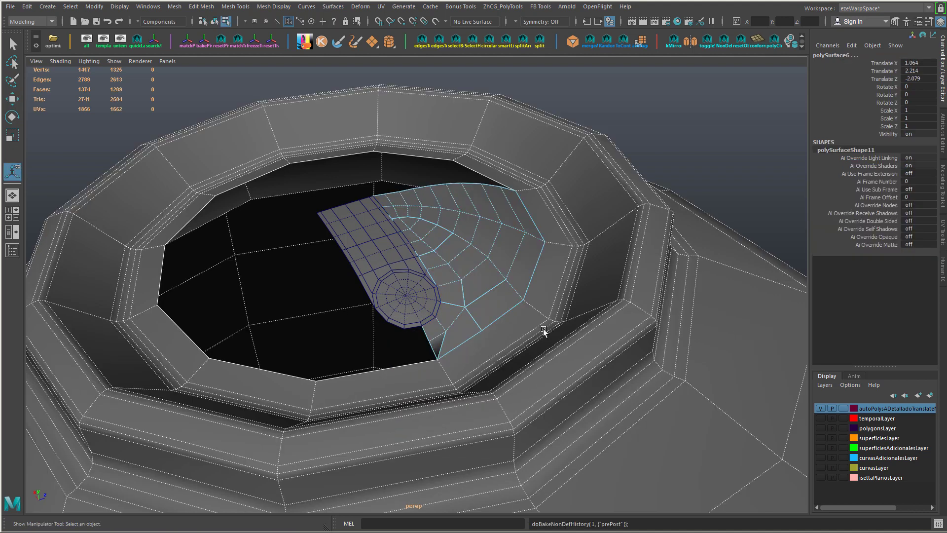
- Return to object mode and hide the main body to isolate and inspect the duplicated dish quarter
key("w")
right_click(550, 249)
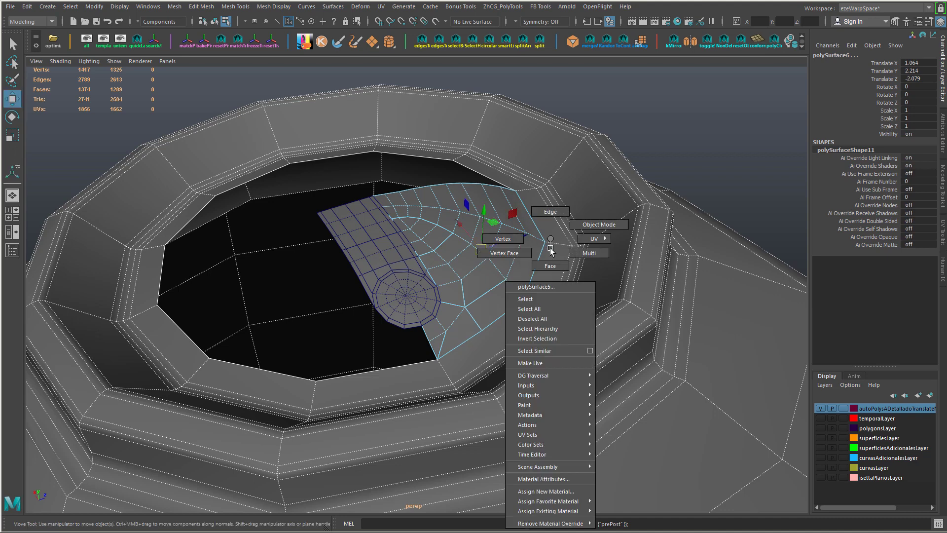
right_click_drag(566, 237, 573, 224)
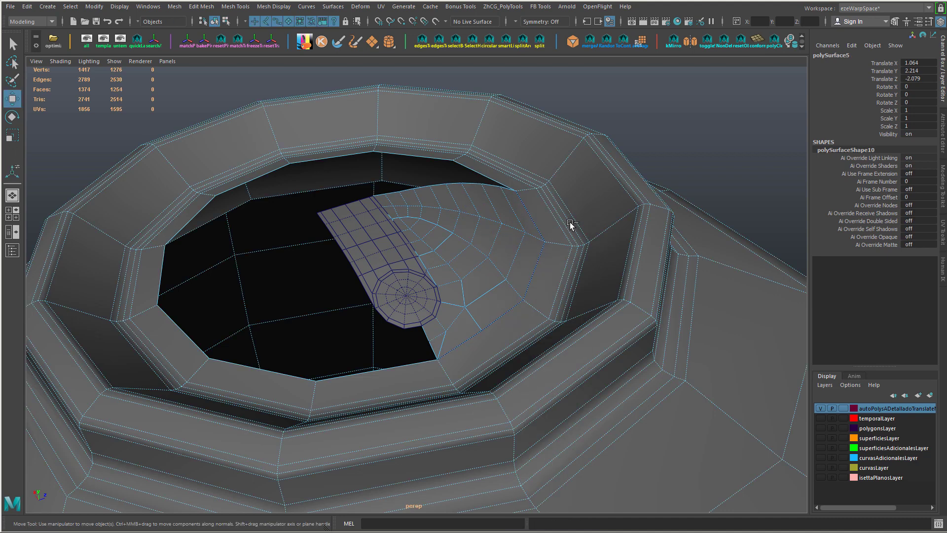
key("ctrl+h")
left_click(492, 248)
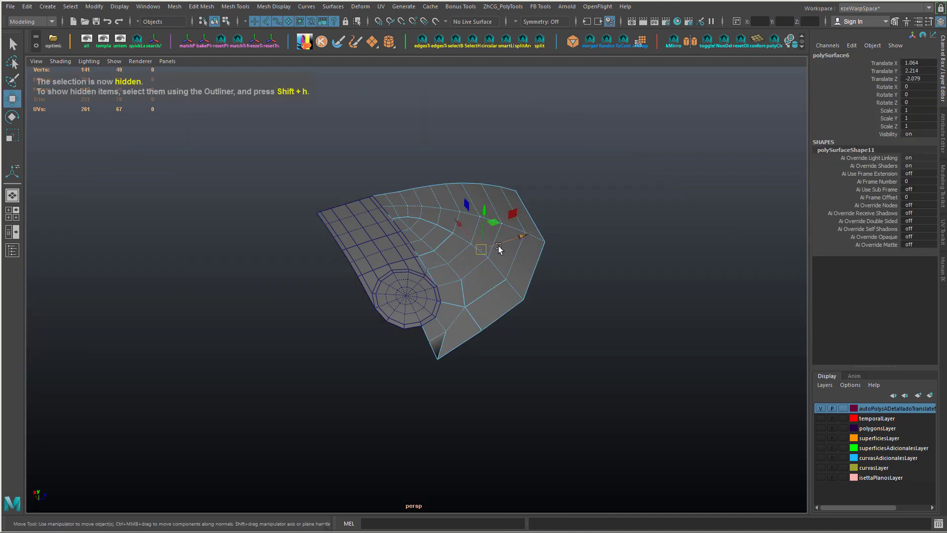
left_click_drag(475, 274, 440, 294, "alt")
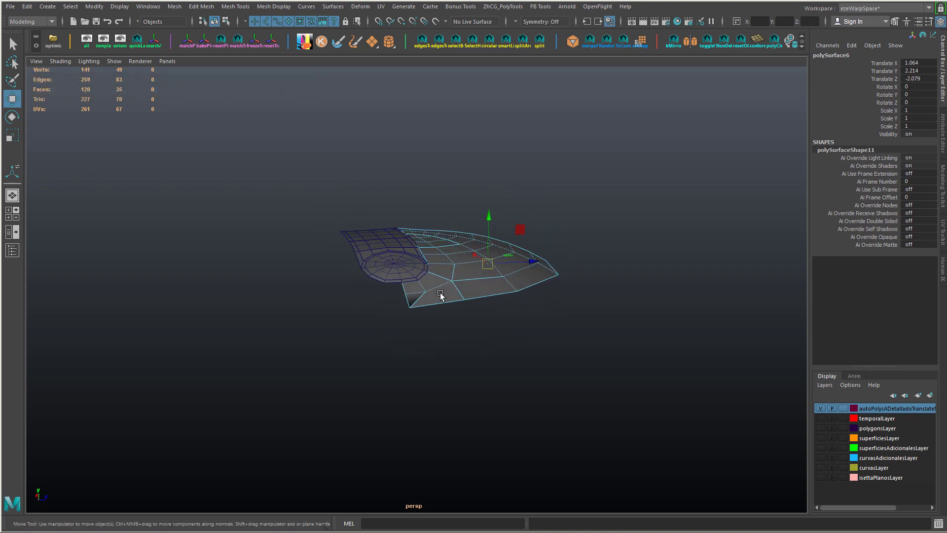
left_click(409, 299)
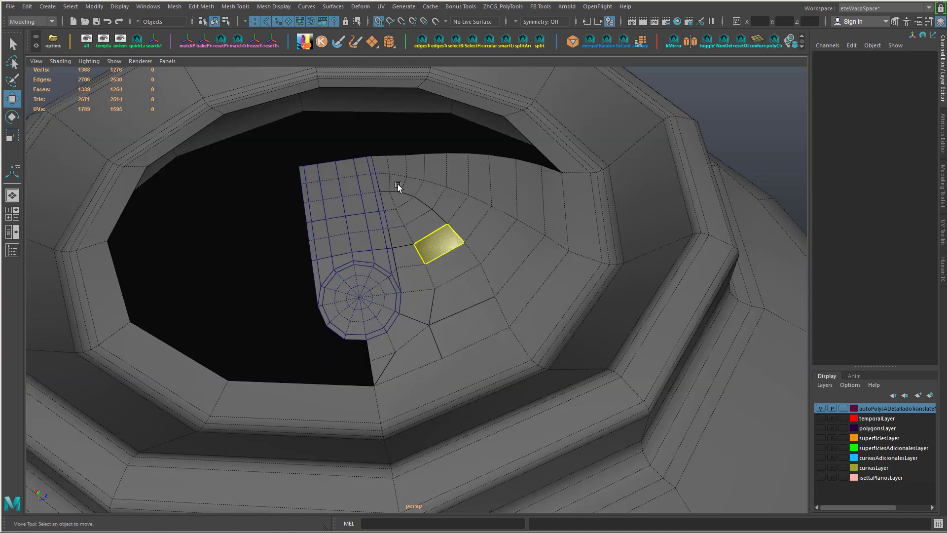
- Reselect the quarter's faces by growing the selection, add the two faces near the rim corner, and duplicate them with Duplicate Faces
left_click(382, 173)
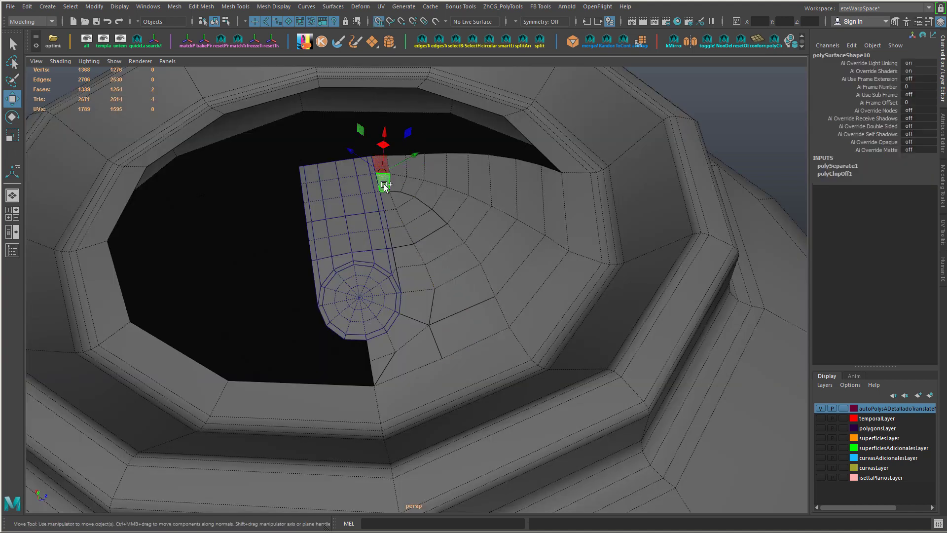
key("greater")
key("greater")
key("greater")
key("greater")
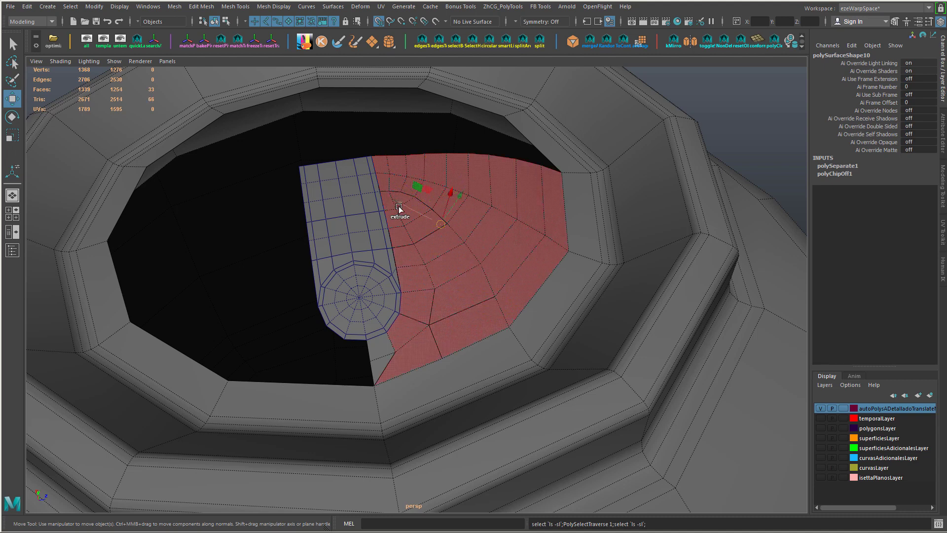
left_click(379, 351, "shift")
left_click(379, 367, "shift")
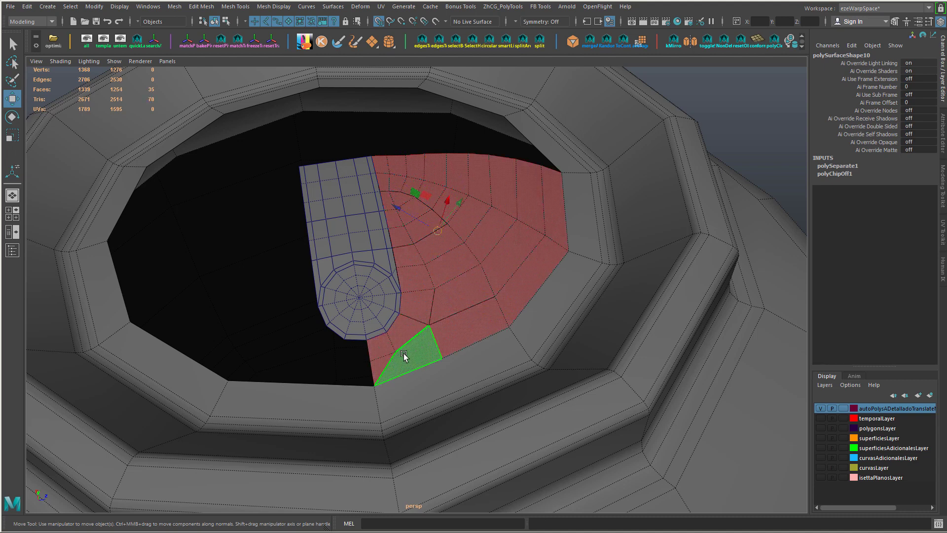
left_click(404, 351)
left_click_drag(404, 376, 428, 360)
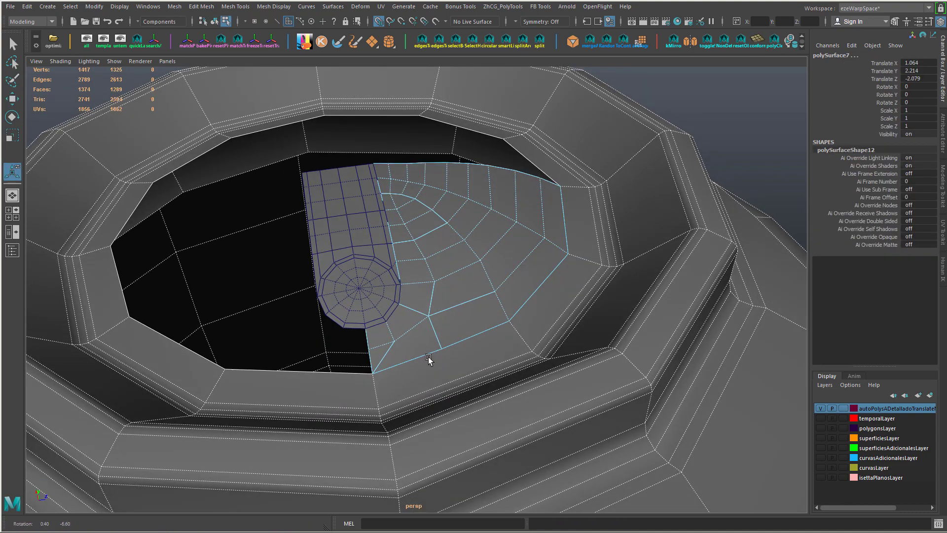
- Select the duplicated quarter as an object and snap its pivot to the rim corner below the handle's round end
key("w")
right_click_drag(487, 298, 538, 211)
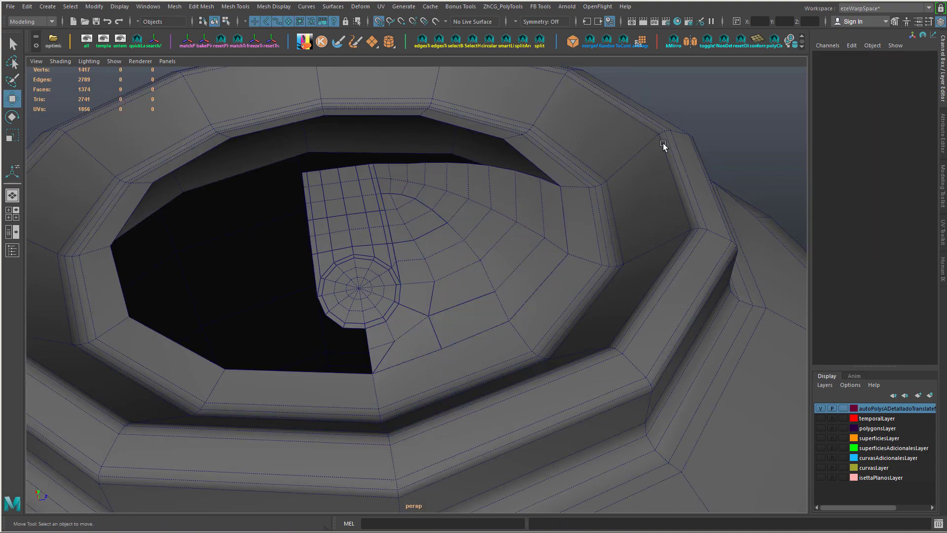
left_click(566, 202)
scroll(630, 242, "down", 2)
key("d")
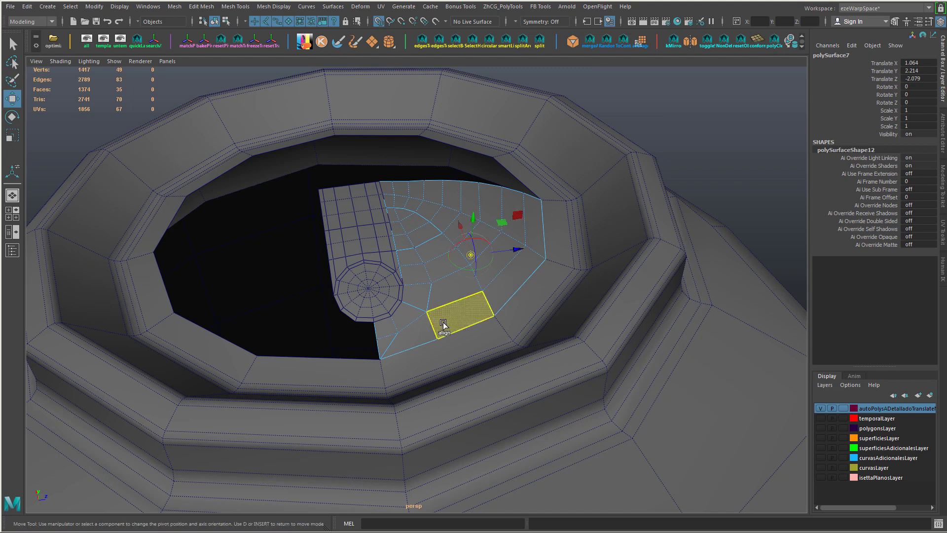
key("c")
middle_click_drag(378, 341, 389, 373)
key("c")
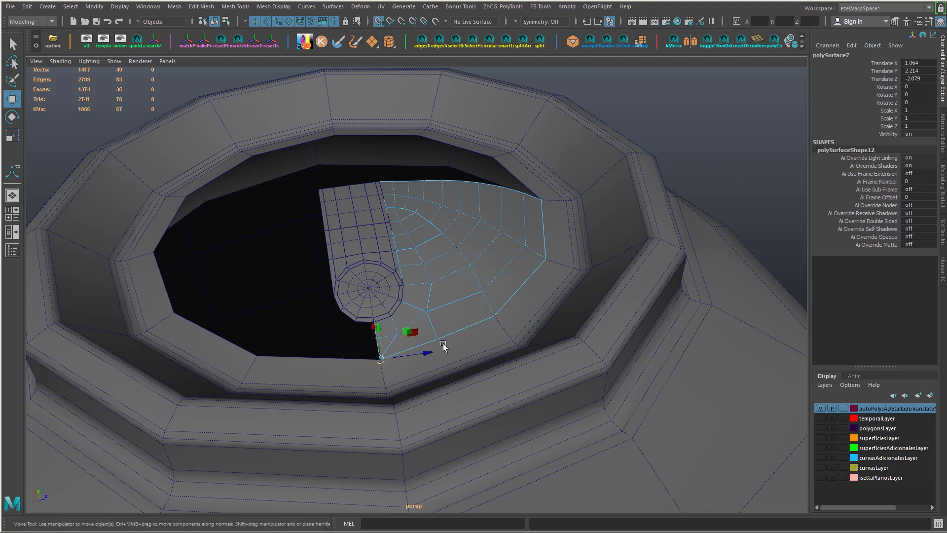
- Mirror the duplicated quarter along the Z axis with the borders left unmerged
right_click_drag(448, 328, 478, 296, "shift")
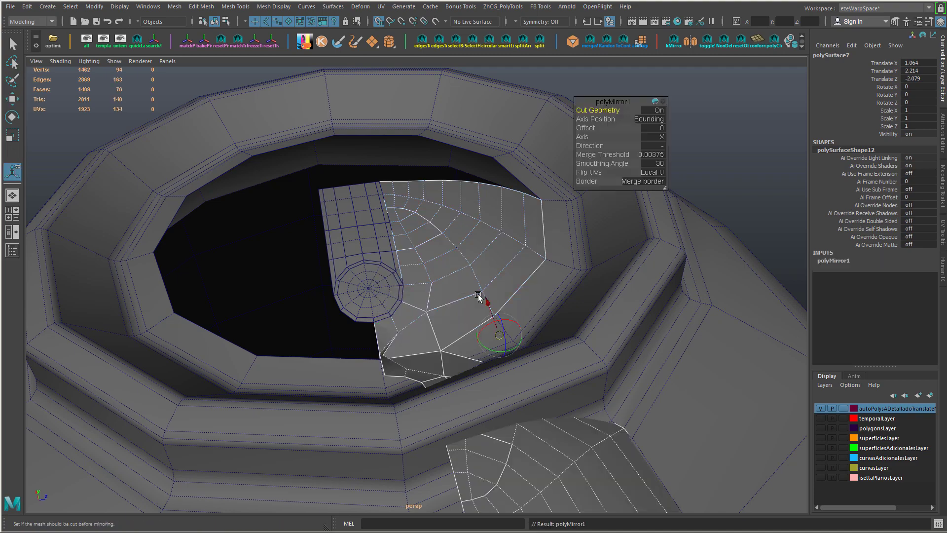
left_click(662, 136)
left_click(666, 156)
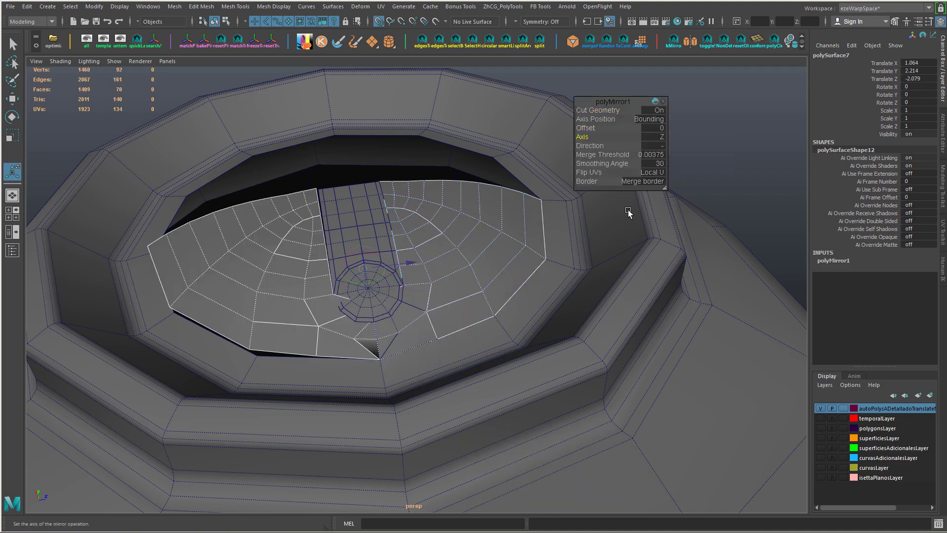
left_click(649, 184)
left_click(661, 204)
- Separate the mirrored mesh into two pieces and select only the mirrored copy on the open side of the handle
left_click_drag(434, 261, 602, 144, "alt")
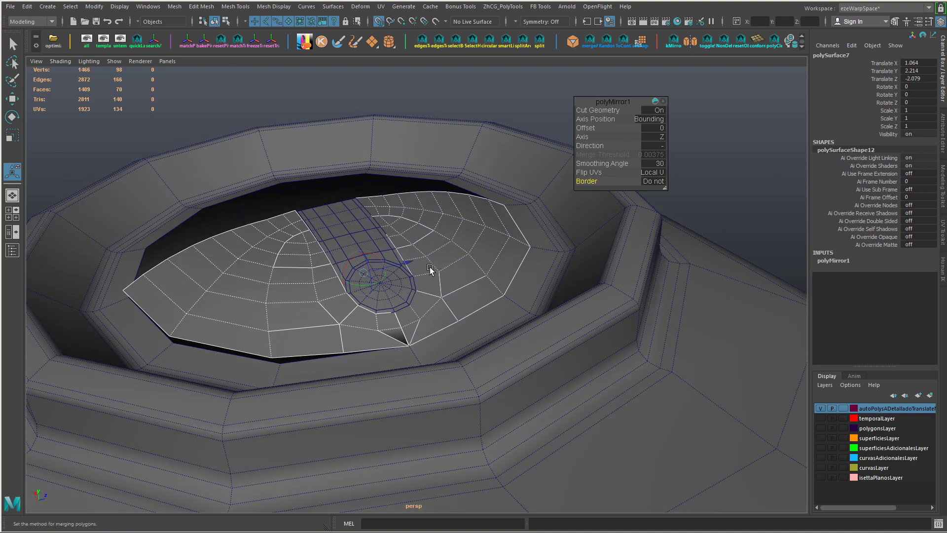
right_click_drag(454, 253, 455, 191, "shift")
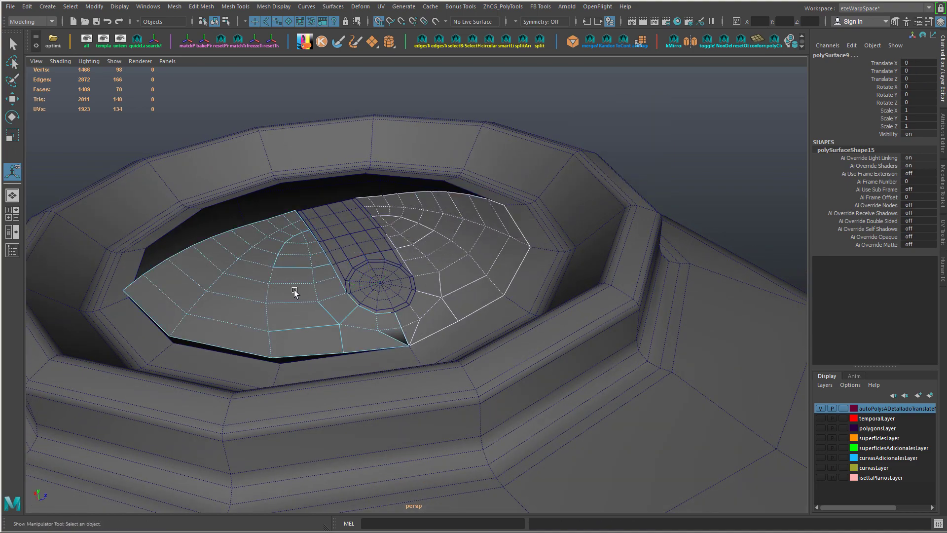
left_click(292, 290)
- Add a Lattice deformer to the mirrored piece with 6 S divisions, 2 T divisions and 6 U divisions
left_click_drag(290, 287, 516, 75, "alt")
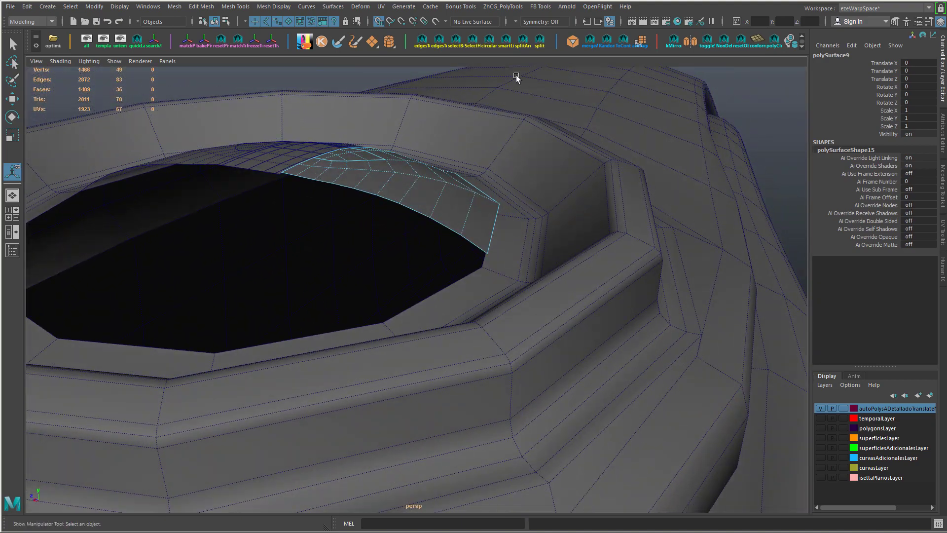
left_click(368, 8)
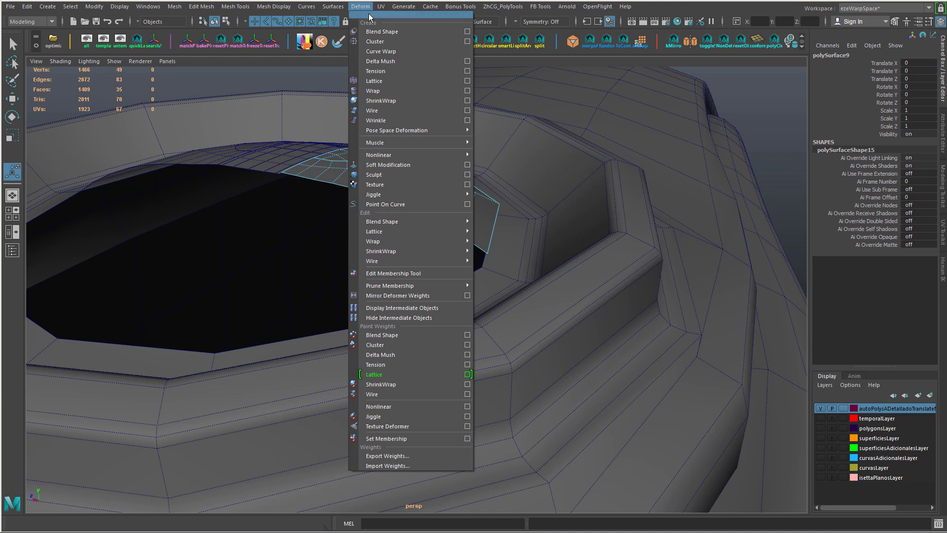
left_click(374, 81)
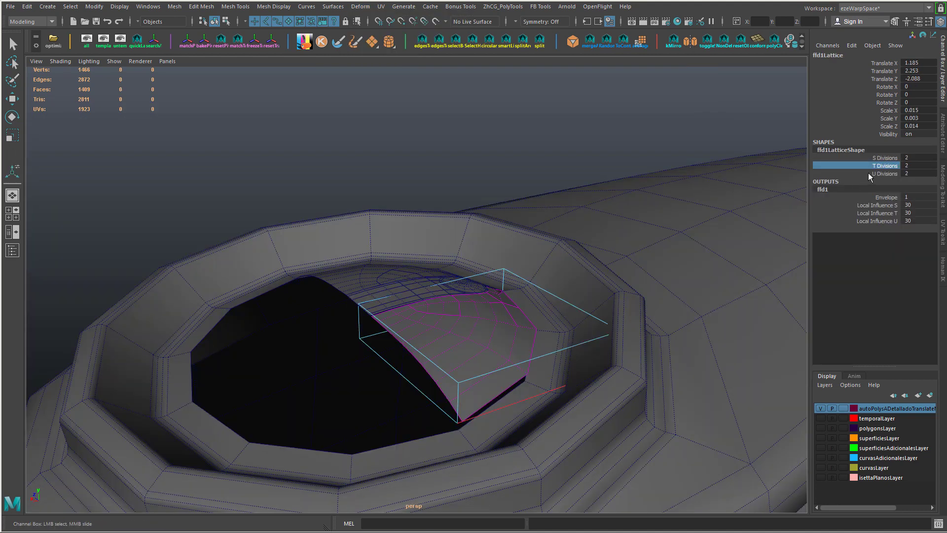
middle_click_drag(548, 211, 572, 210)
left_click(851, 158)
middle_click_drag(621, 192, 651, 192)
left_click(851, 166)
middle_click_drag(576, 197, 587, 196)
key("ctrl+z")
left_click(851, 173)
middle_click_drag(508, 197, 525, 198)
- Select all the lattice points around the mirrored piece and apply a nonlinear Bend deformer to them
left_click_drag(506, 271, 553, 246, "alt")
right_click_drag(540, 291, 508, 271)
key("w")
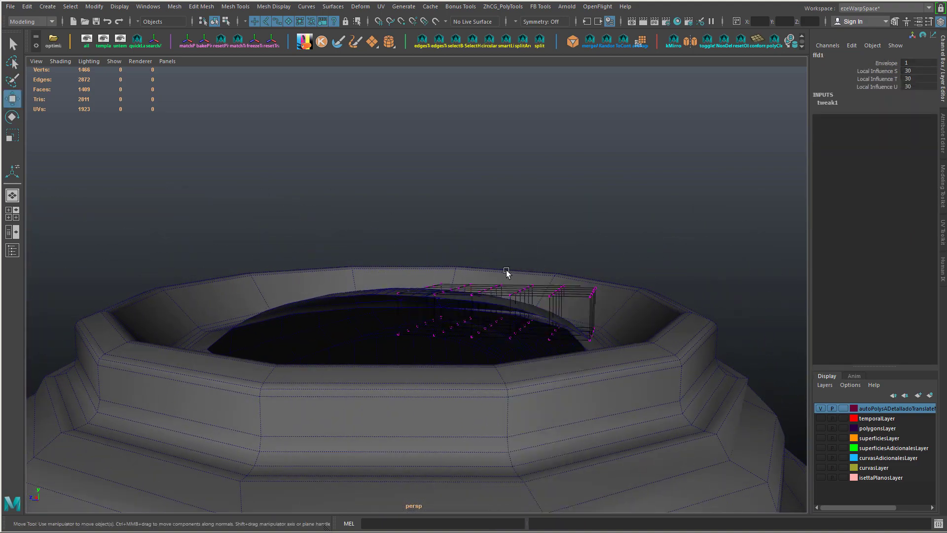
mouse_move(509, 281)
left_mouse_down("alt")
mouse_move(522, 277)
mouse_move(515, 291)
mouse_move(533, 279)
mouse_move(550, 304)
mouse_move(526, 279)
left_mouse_up("alt")
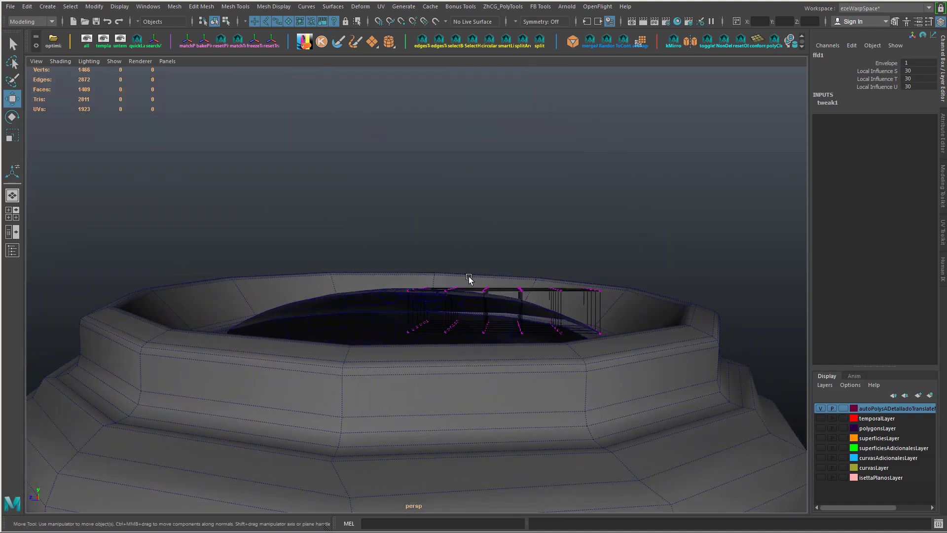
left_click_drag(436, 275, 553, 348)
left_click_drag(553, 348, 524, 332, "alt")
left_click_drag(366, 216, 720, 410)
left_click_drag(555, 284, 516, 296, "alt")
left_click(362, 10)
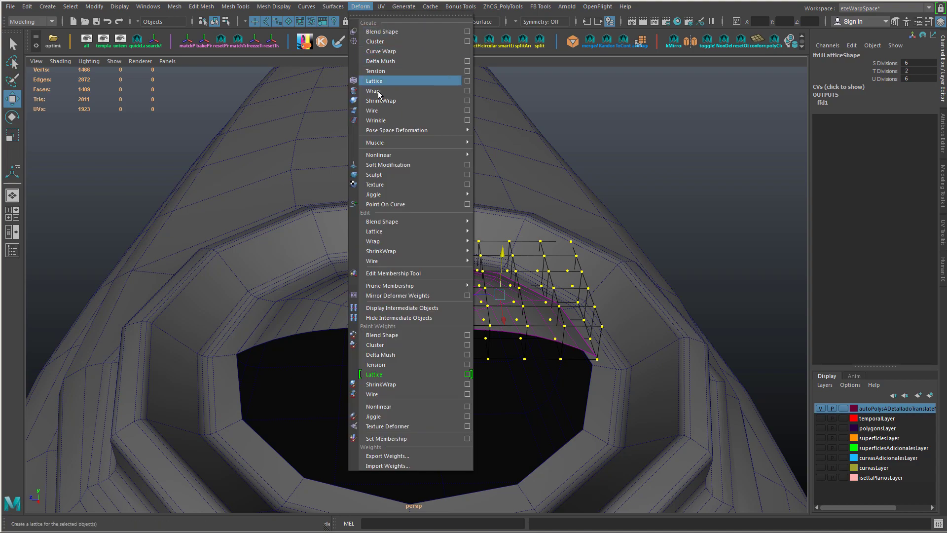
mouse_move(383, 155)
left_click(501, 160)
- Rotate the bend handle to 90 degrees in X and 90 degrees in Z
left_click_drag(501, 160, 510, 223, "alt")
key("e")
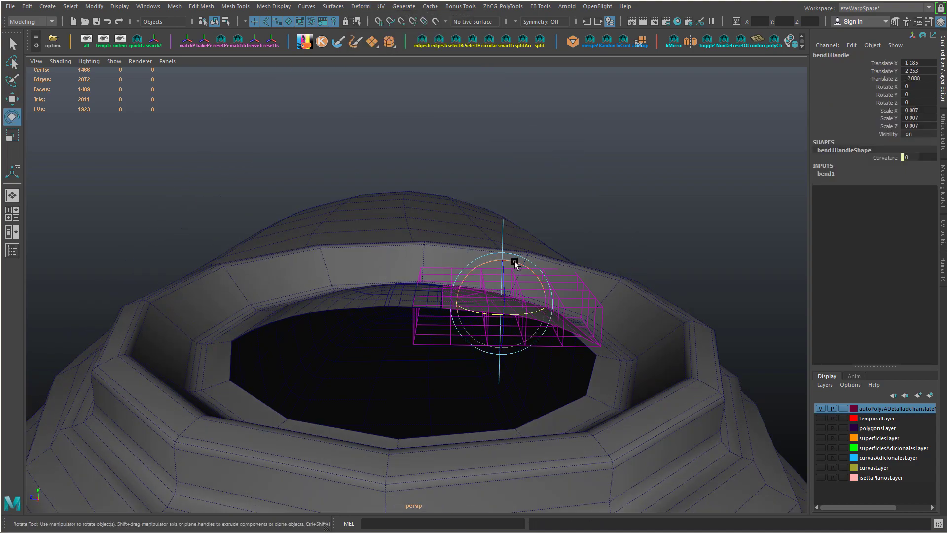
left_click_drag(428, 280, 484, 331, "alt")
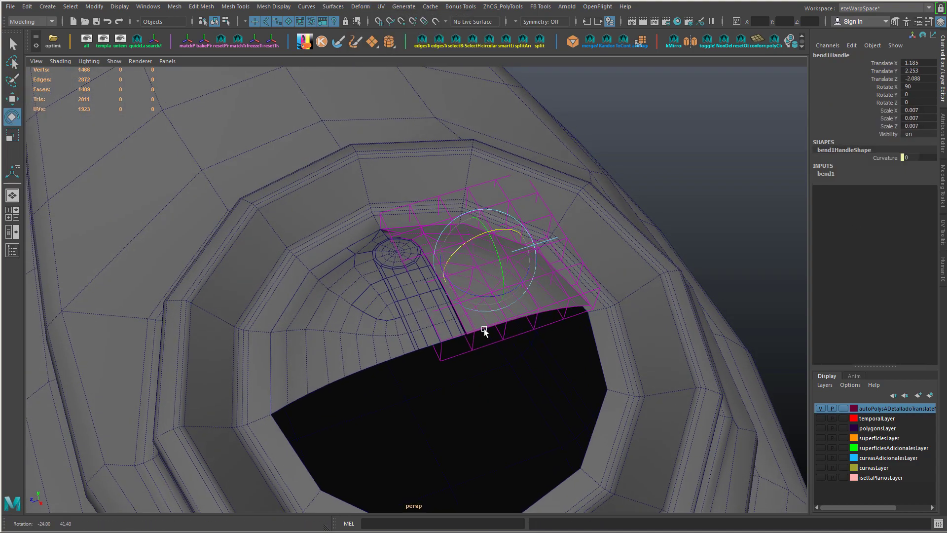
left_click(826, 174)
left_click(884, 190)
left_click_drag(702, 216, 560, 285, "alt")
key("e")
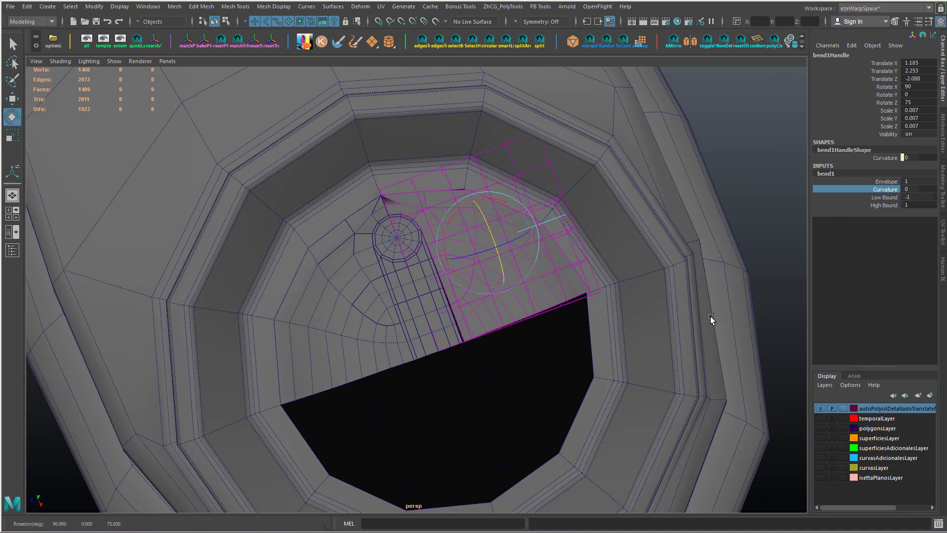
key("w")
left_click_drag(538, 373, 503, 267, "alt")
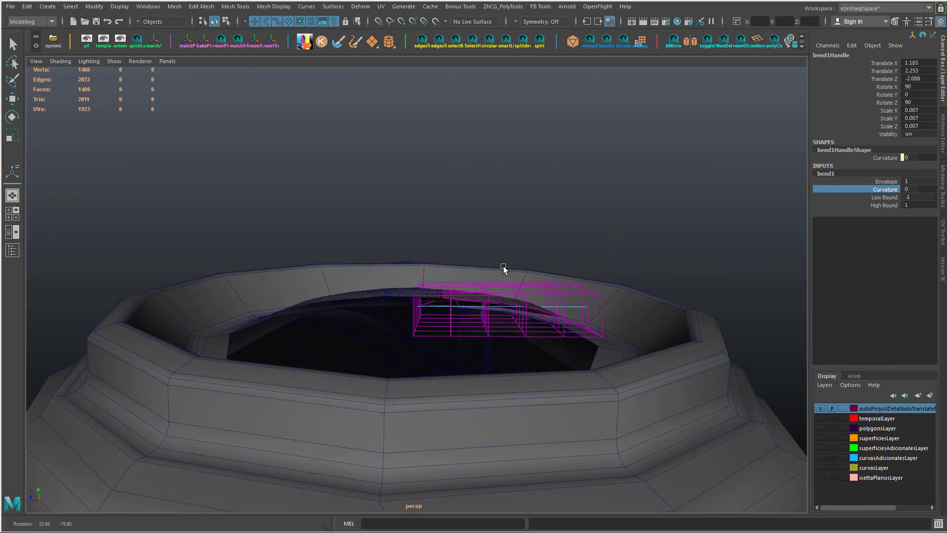
- Limit the bend to one side with a high bound of 0 and give it a negative curvature
middle_click_drag(502, 289, 451, 324)
left_click(880, 205)
middle_click_drag(663, 269, 619, 274)
left_click_drag(619, 275, 587, 276, "alt")
left_click(888, 189)
middle_click_drag(887, 189, 700, 228)
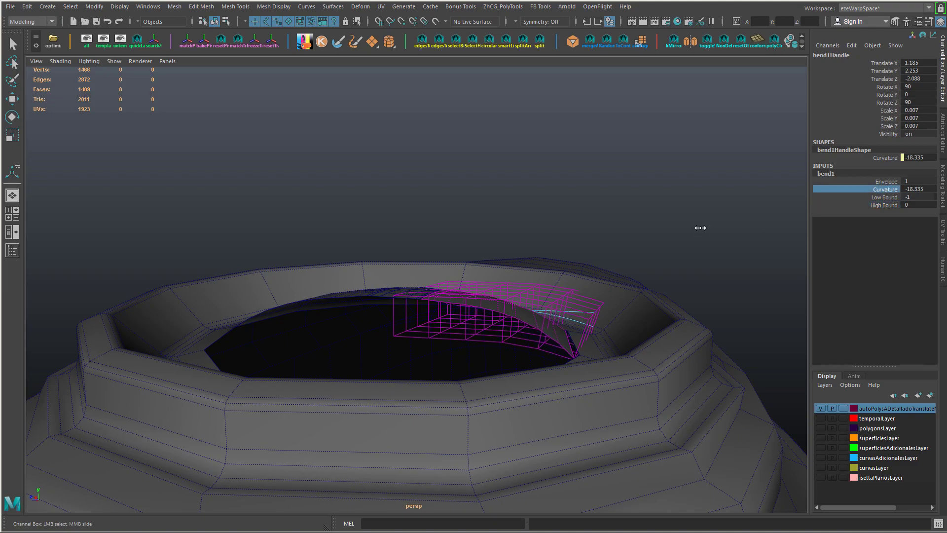
left_click_drag(703, 227, 685, 210, "alt")
key("ctrl+z")
- Set the bend's low bound to -0.1 and its curvature to -58.442 to curve the piece toward the rim
left_click(886, 198)
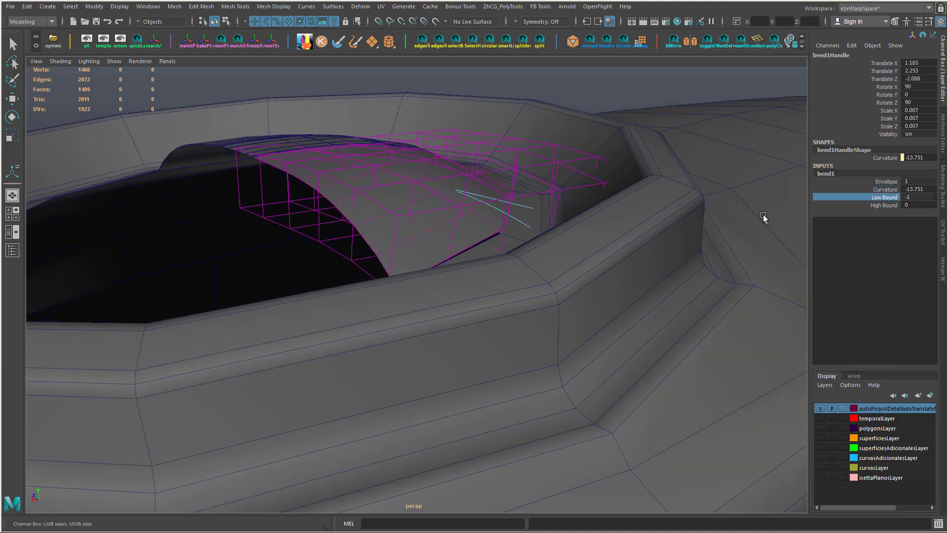
left_click_drag(763, 217, 723, 230, "alt")
left_click(886, 189)
middle_click_drag(640, 201, 637, 201)
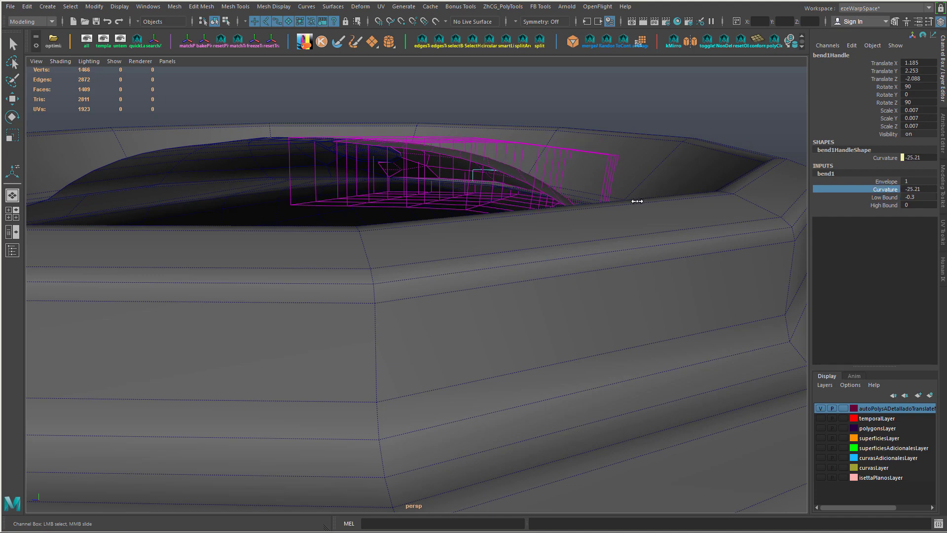
left_click(876, 198)
middle_click_drag(700, 197, 677, 190)
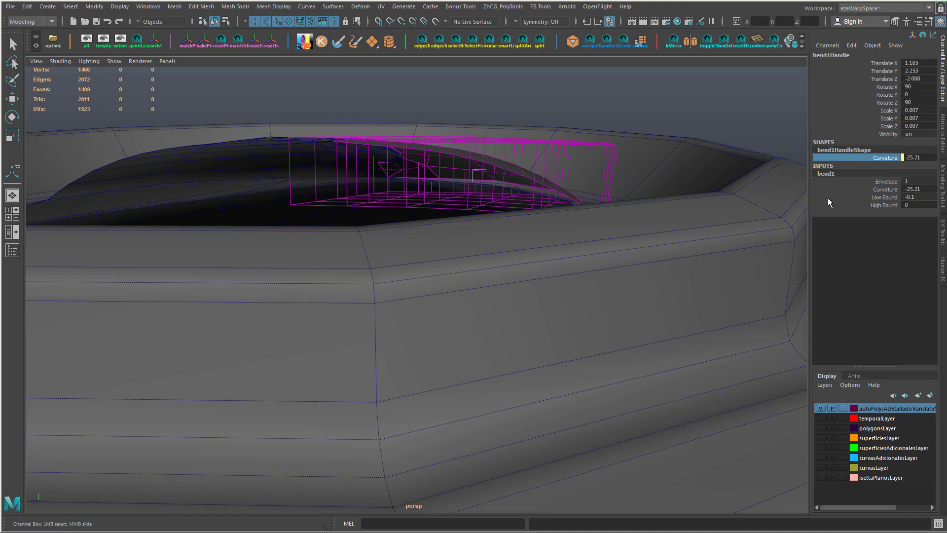
left_click_drag(699, 206, 716, 200, "alt")
middle_click_drag(769, 195, 492, 201)
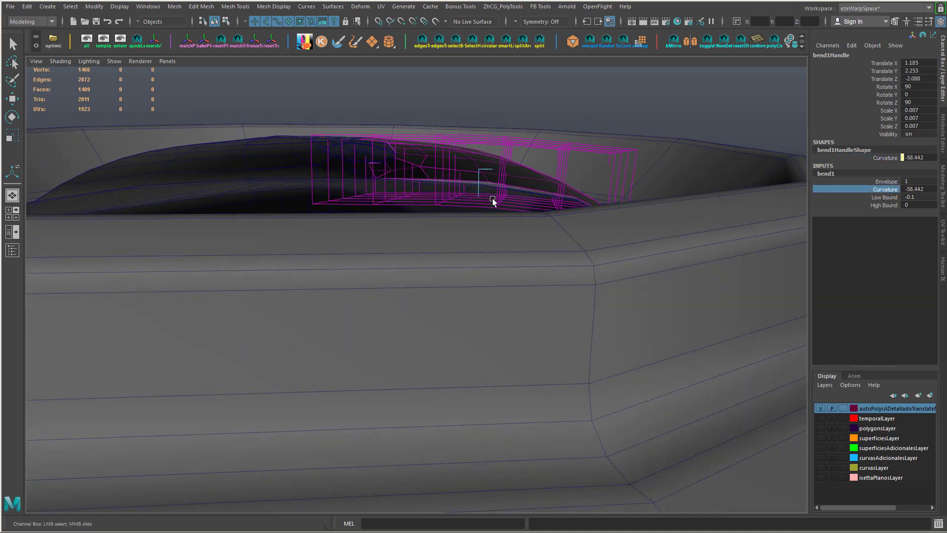
- Select the bent mirrored piece and delete its history to bake in the lattice deformation
left_click_drag(493, 201, 472, 230, "alt")
right_click_drag(472, 230, 457, 289)
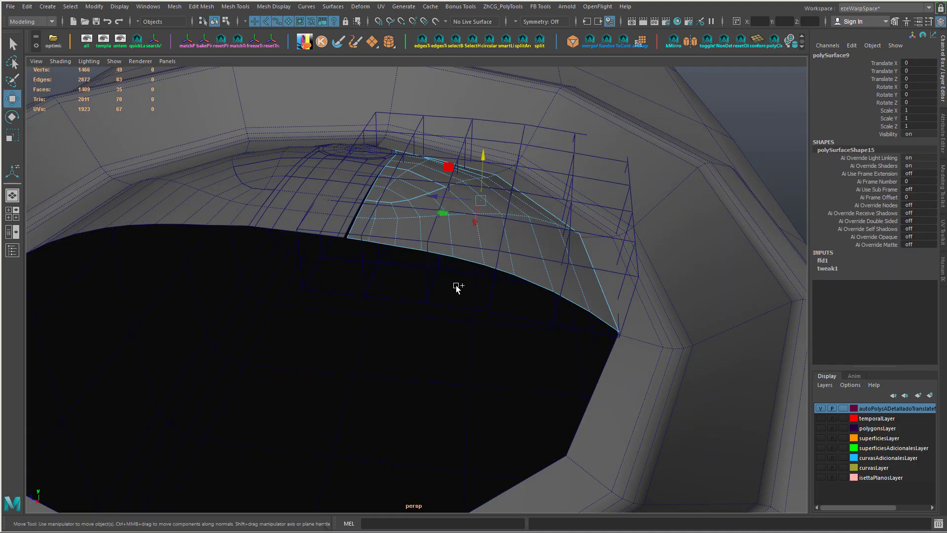
key("alt+shift+d")
- Snap the bent piece's outer border vertex to the matching corner of the rim
left_click_drag(461, 234, 370, 249, "alt")
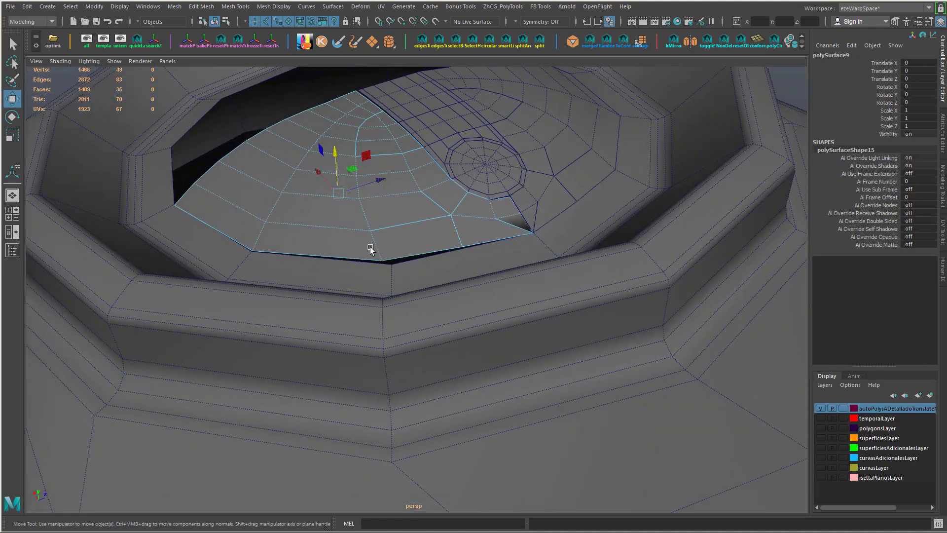
left_click(254, 248)
left_click(184, 214)
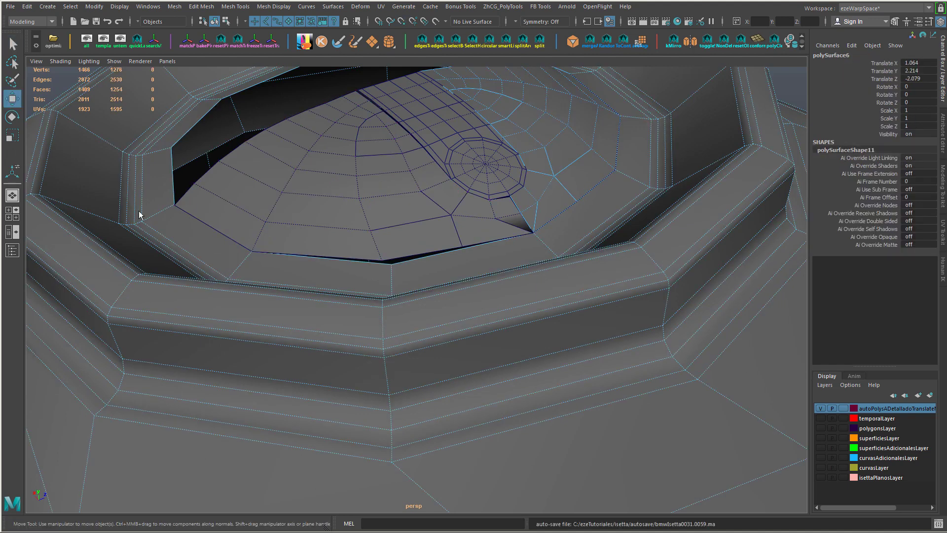
key("ctrl+z")
left_click(177, 206)
left_click(372, 233)
left_click(380, 256)
key("v")
middle_click_drag(382, 258, 391, 263)
- Slide the next border vertex onto the rim's edge and snap the end vertex to the rim corner below the handle
left_click(466, 247)
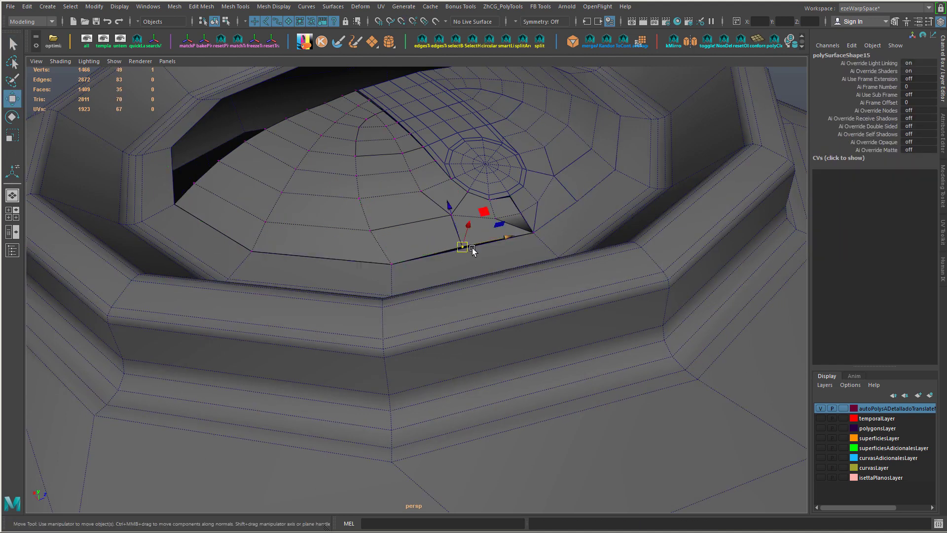
key("c")
middle_click_drag(468, 247, 443, 255)
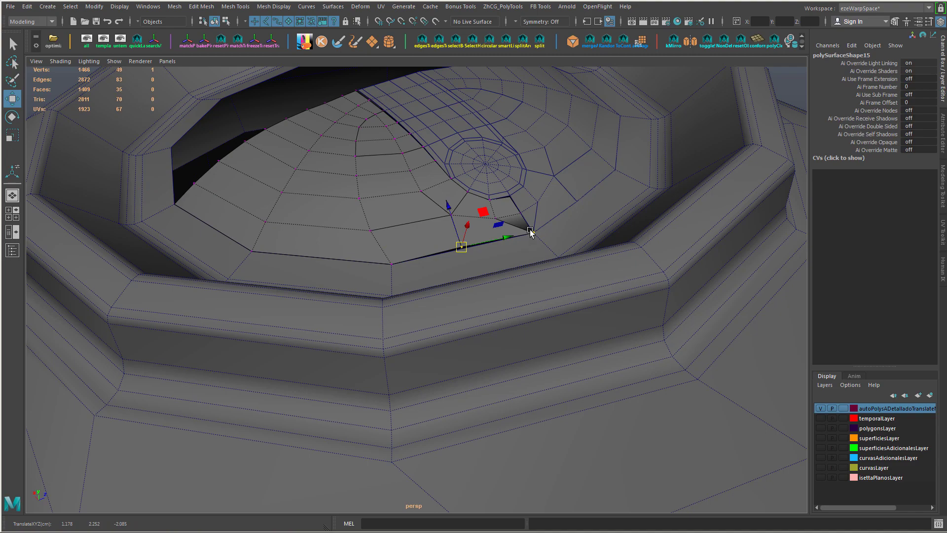
left_click(530, 232)
key("v")
middle_click_drag(530, 234, 537, 236)
- Snap the bent piece's inner vertices onto the outline of the bar handle's round end
left_click_drag(506, 216, 526, 229, "alt")
left_click(511, 201)
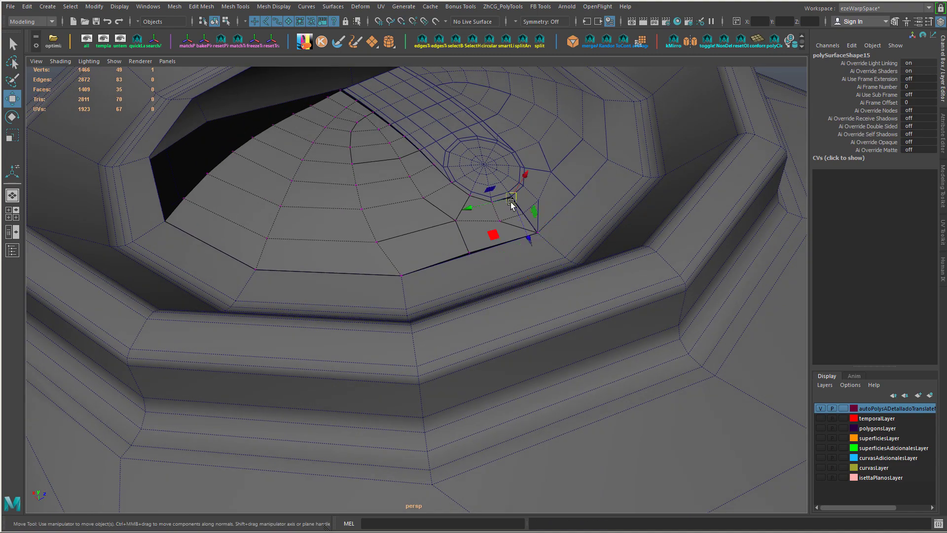
key("v")
middle_click_drag(514, 200, 495, 202)
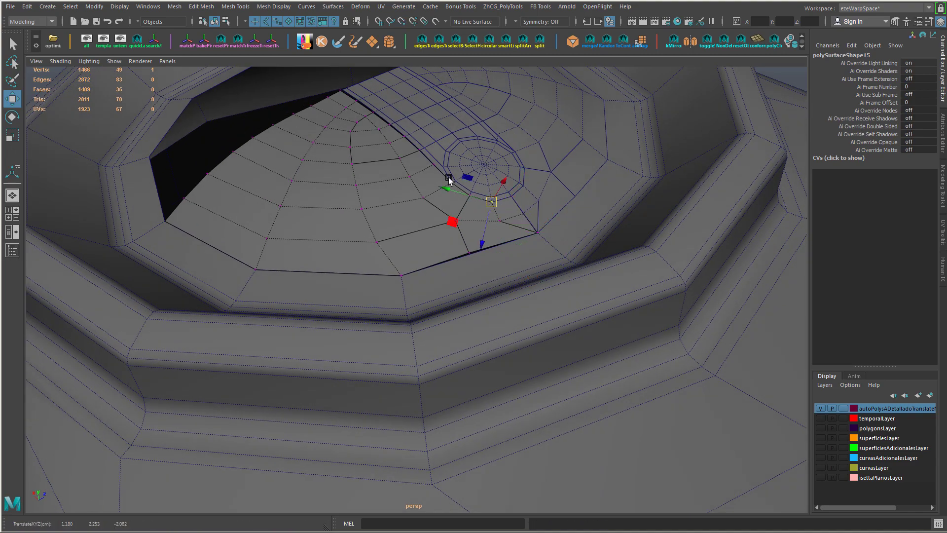
left_click_drag(418, 176, 456, 224, "alt")
scroll(454, 225, "up", 3)
middle_click_drag(457, 201, 456, 221, "alt")
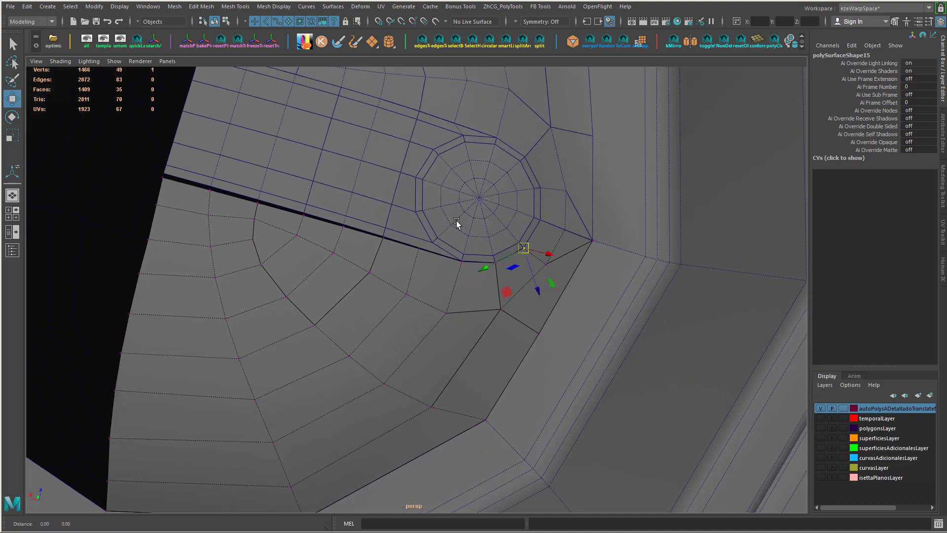
left_click_drag(457, 221, 493, 213, "alt")
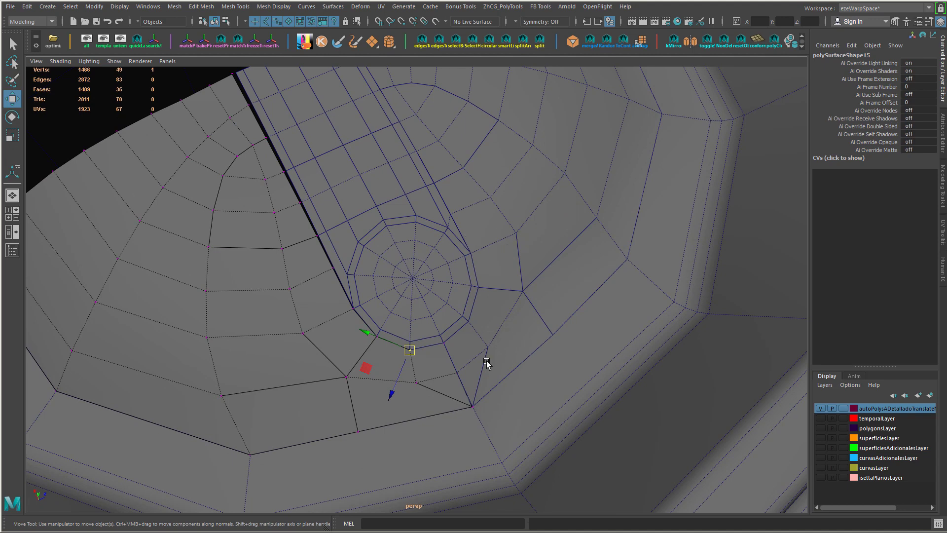
- Snap the bent piece's remaining corner vertex onto the seam between the handle's round end and the rim corner
right_click_drag(461, 384, 463, 238)
mouse_move(512, 296)
left_mouse_down("alt")
mouse_move(524, 297)
mouse_move(502, 292)
left_mouse_up("alt")
left_click(445, 328)
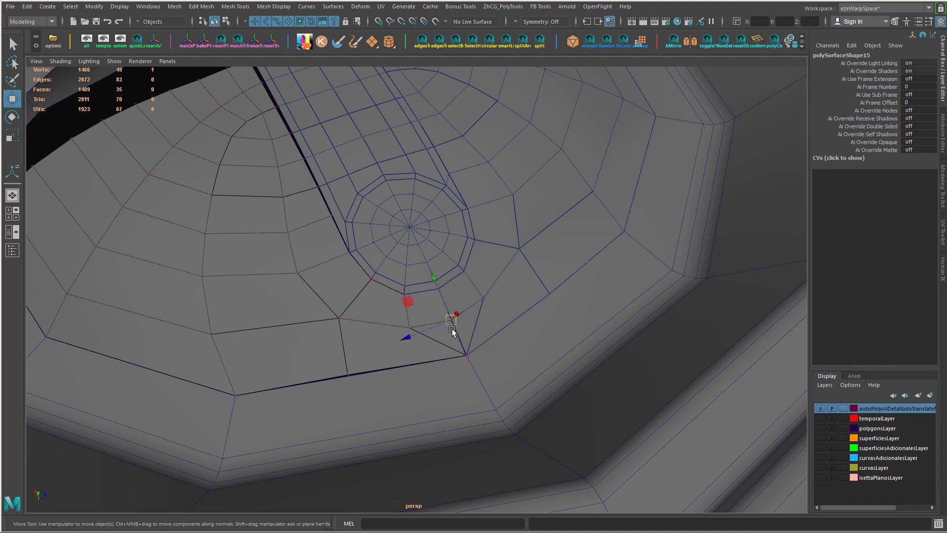
middle_click_drag(446, 327, 451, 318)
left_click_drag(392, 296, 489, 285, "alt")
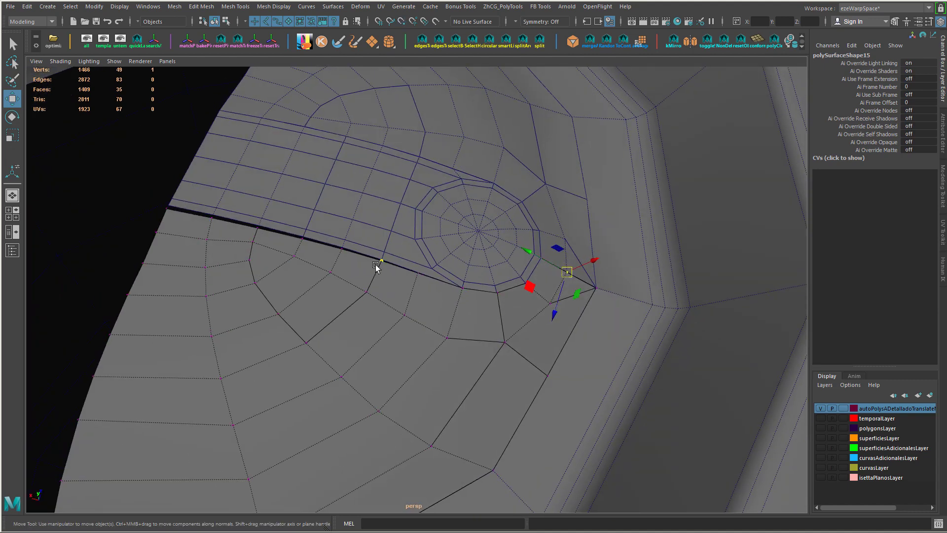
- Close the gap along the bar handle by snapping the bent piece's side vertices to the bar's edge
middle_click_drag(385, 267, 304, 238)
left_click(345, 254)
left_click(308, 243)
left_click(267, 241)
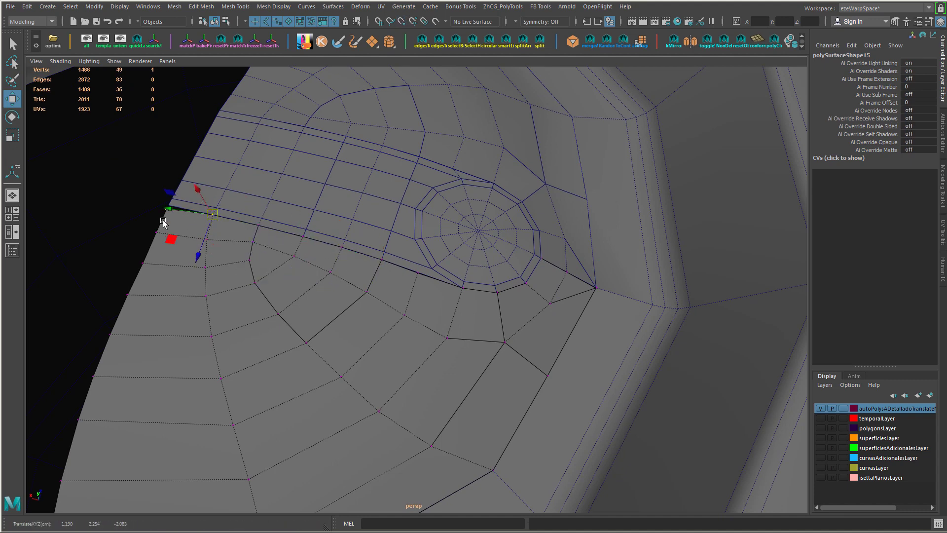
left_click_drag(360, 248, 433, 276, "alt")
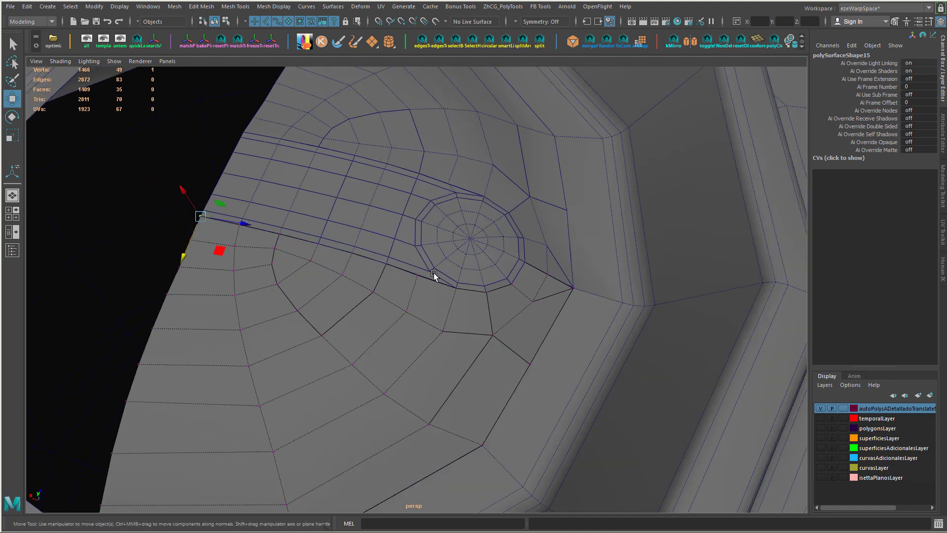
- Cut a short edge from the bar handle's inner corner to its outer border beside the round end with Multi-Cut
right_click_drag(433, 239, 425, 285)
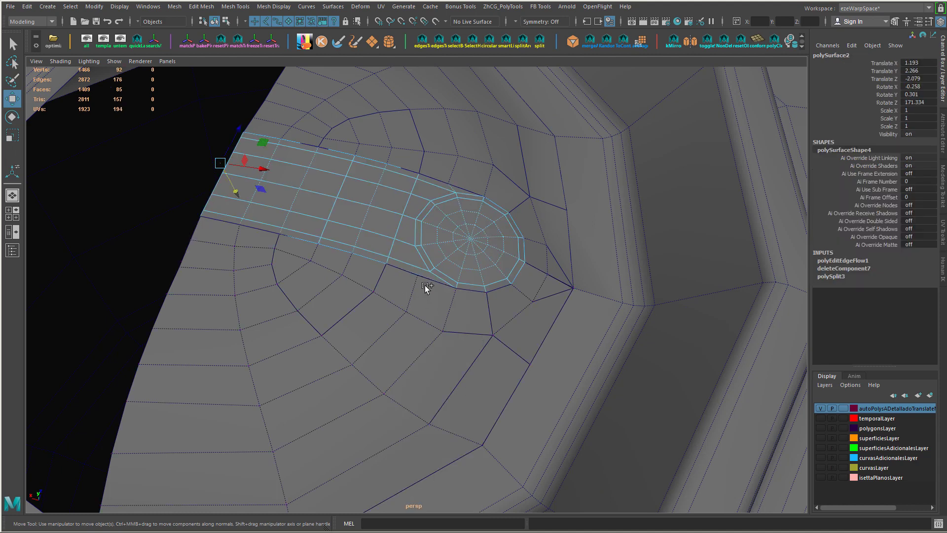
key("ctrl+shift+x")
scroll(474, 224, "up", 5)
scroll(484, 189, "down", 1)
right_click_drag(484, 189, 470, 248)
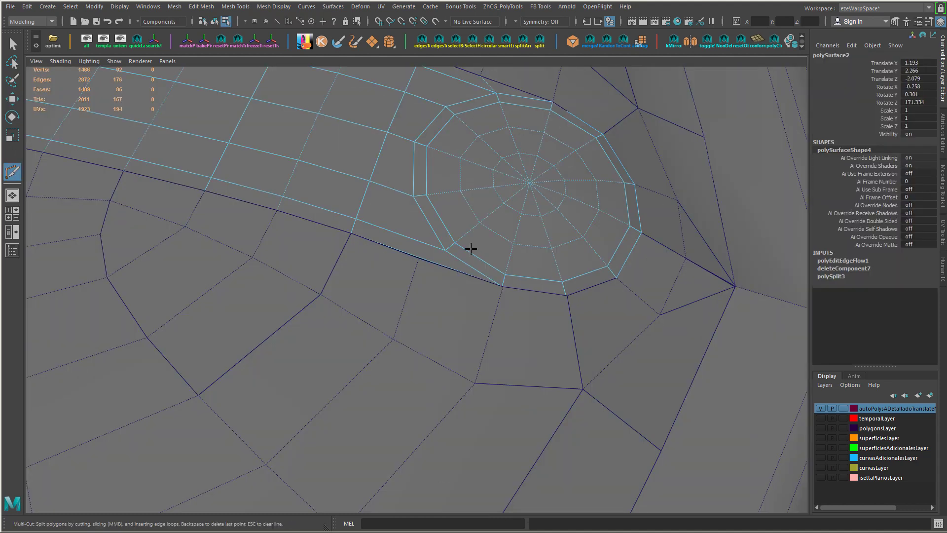
left_click(447, 254)
left_click_drag(446, 249, 423, 198, "alt")
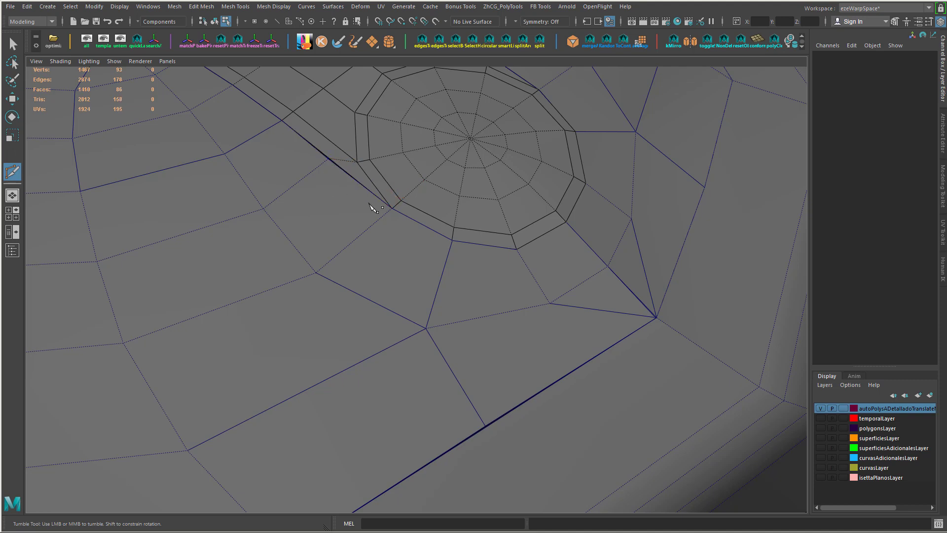
- Snap the bent piece's border vertex to the new cut point on the handle's edge
left_click_drag(373, 207, 427, 233, "alt")
left_click(482, 390)
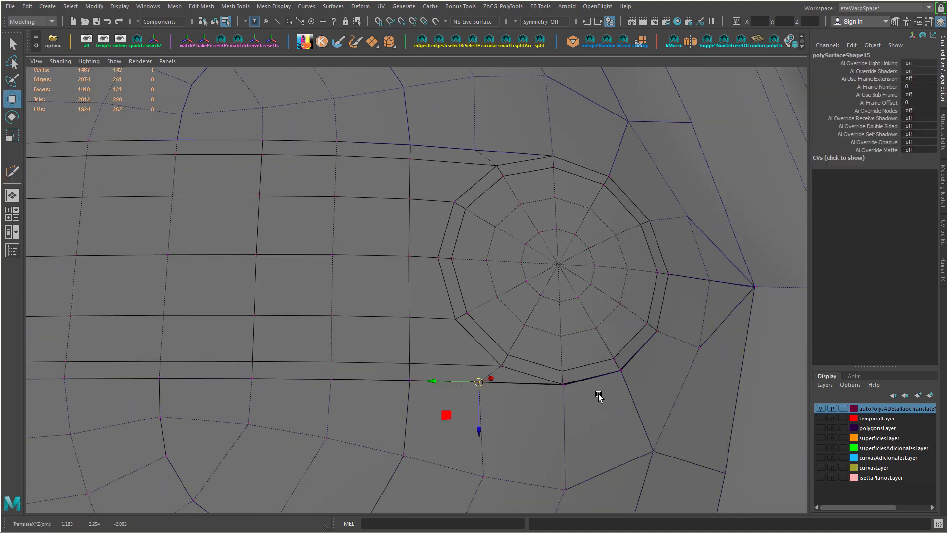
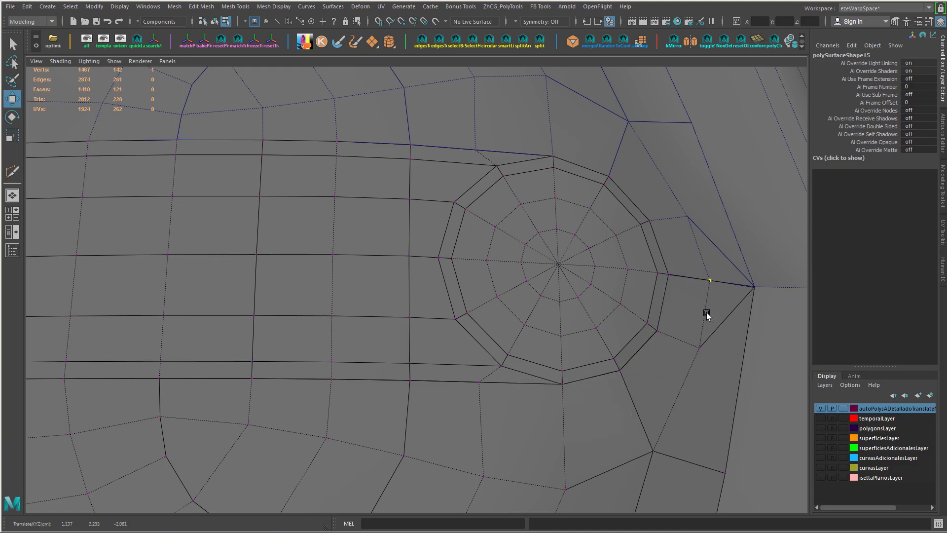
right_click_drag(707, 313, 580, 332, "alt")
left_click_drag(579, 332, 356, 278, "alt")
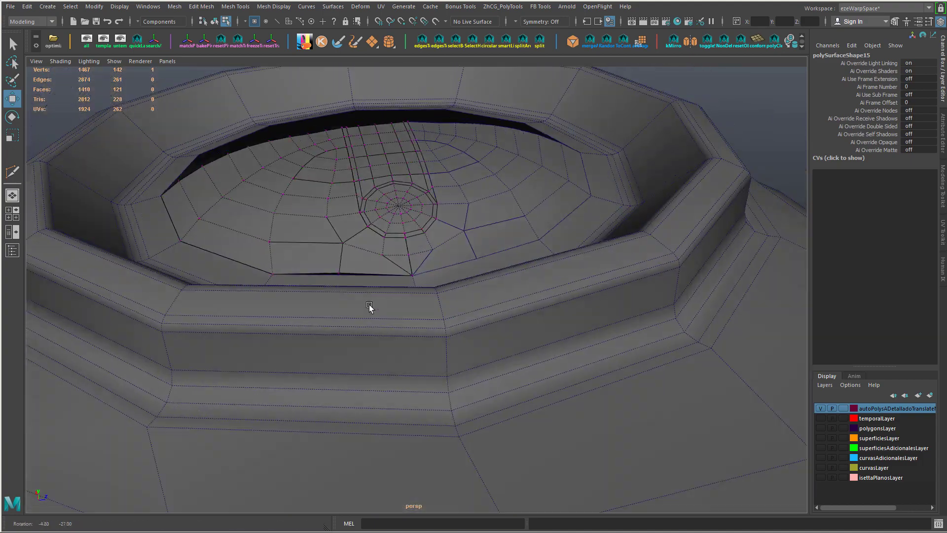
- Delete the edges dividing the faces beside the dish corner below the handle's round end
left_click(356, 278)
key("f")
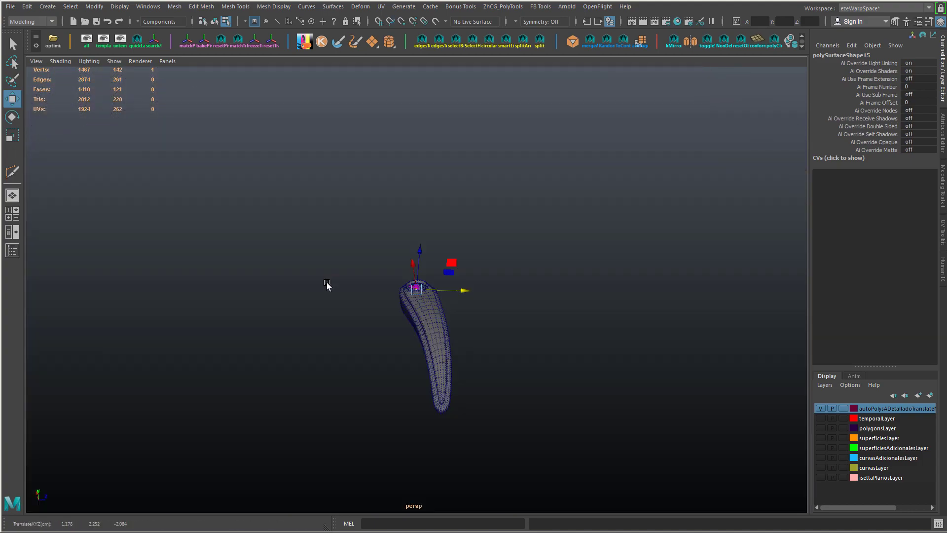
right_click_drag(327, 283, 329, 338, "alt")
left_click_drag(328, 338, 493, 231, "alt")
left_click(440, 258)
left_click(423, 269, "shift")
key("ctrl+Delete")
- Delete the distorted face on the bent side of the dish corner below the handle's round end
left_click(429, 249)
right_click_drag(493, 230, 493, 259)
mouse_move(488, 266)
left_mouse_down("alt")
mouse_move(464, 262)
mouse_move(454, 341)
mouse_move(478, 253)
left_mouse_up("alt")
left_click(456, 221)
left_click_drag(456, 221, 653, 244, "alt")
key("Delete")
key("ctrl+z")
key("Delete")
- Examine the open gap and surrounding vertices at the dish corner below the handle
scroll(417, 256, "up", 3)
left_click_drag(416, 255, 444, 276, "alt")
right_click_drag(444, 283, 421, 285)
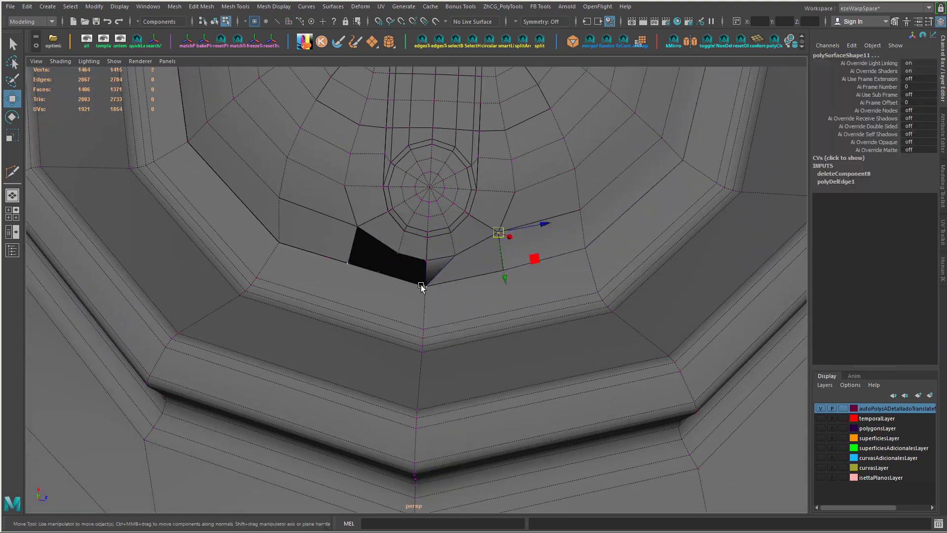
left_click(423, 286)
left_click_drag(425, 284, 465, 254, "alt")
key("f")
right_click_drag(465, 254, 789, 355, "alt")
left_click(415, 261)
left_click_drag(369, 286, 327, 181, "alt")
key("g")
key("F8")
left_click(327, 181)
left_click_drag(461, 251, 421, 262, "alt")
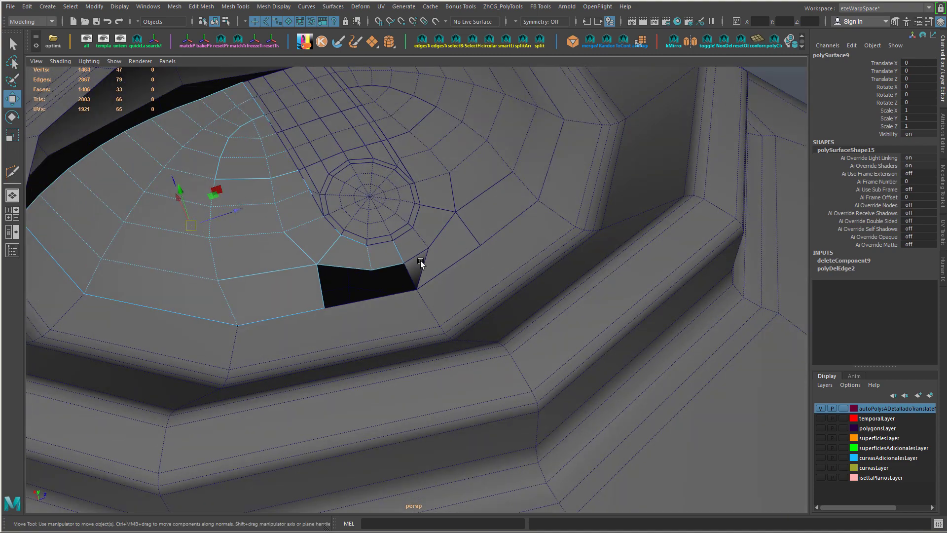
- Extract the two clean-quarter faces beside the dish corner as a separate object and hide the rim mesh
left_click(452, 247)
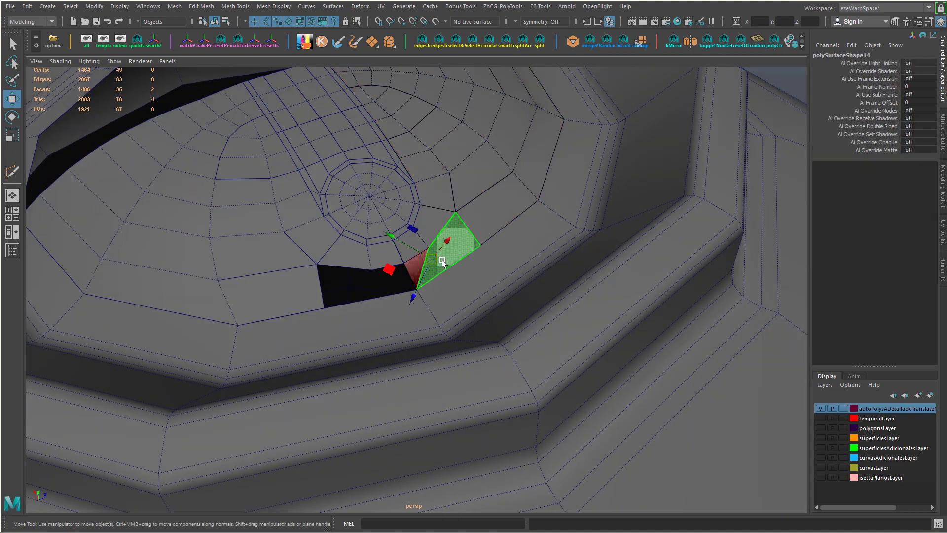
right_click_drag(455, 209, 452, 272, "shift")
left_click_drag(450, 271, 427, 277, "alt")
right_click_drag(437, 269, 472, 255)
key("ctrl+h")
- Place the extracted faces' pivot at the dish corner and mirror them across the Z axis without merging borders
left_click(480, 255)
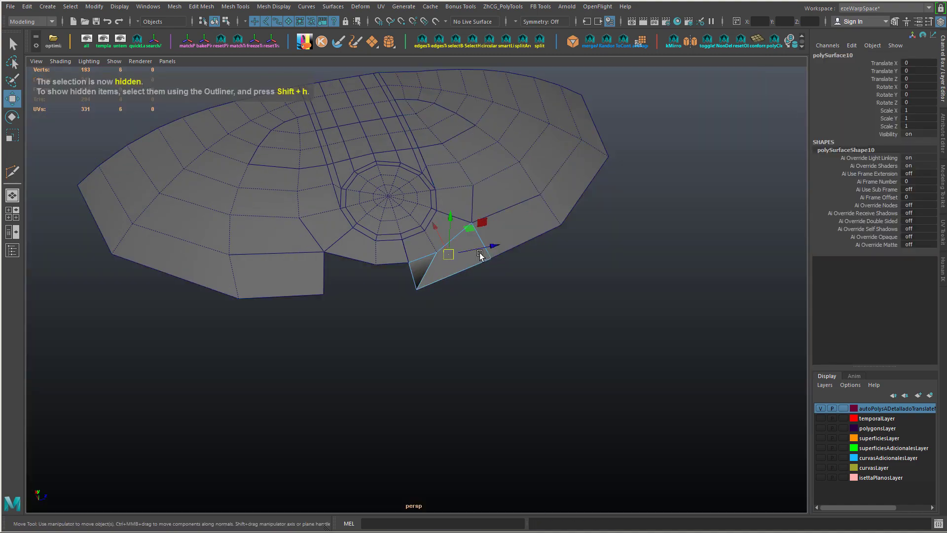
left_click_drag(485, 279, 466, 284, "alt")
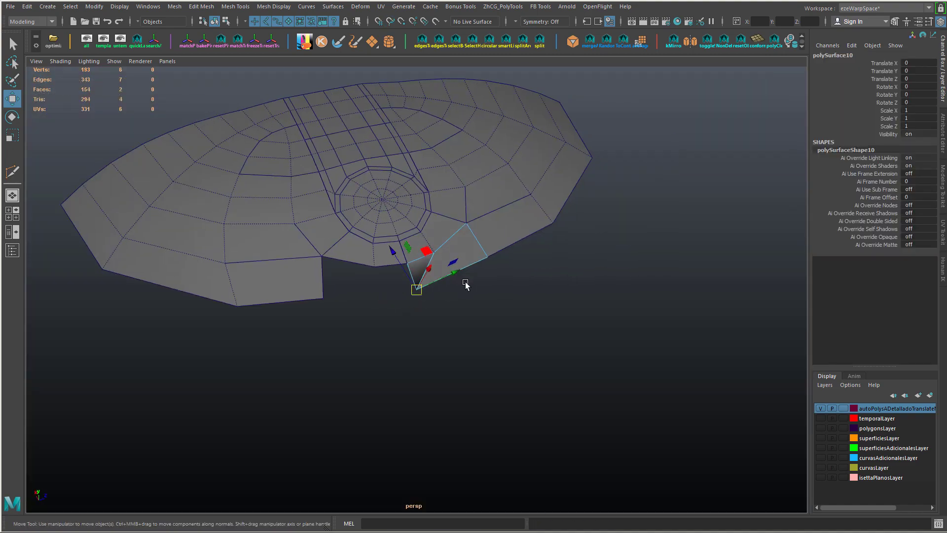
right_click_drag(466, 288, 463, 279, "shift")
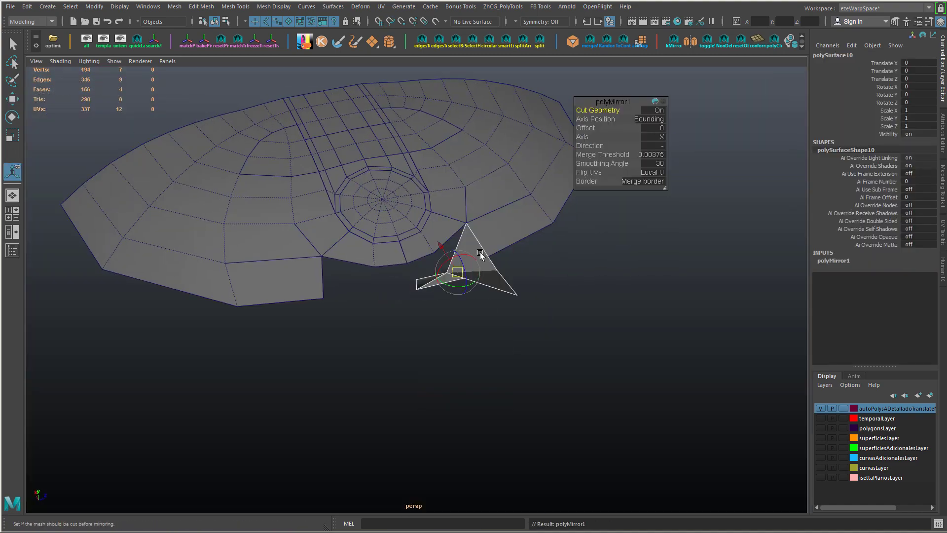
left_click(680, 161)
left_click(651, 181)
left_click(700, 209)
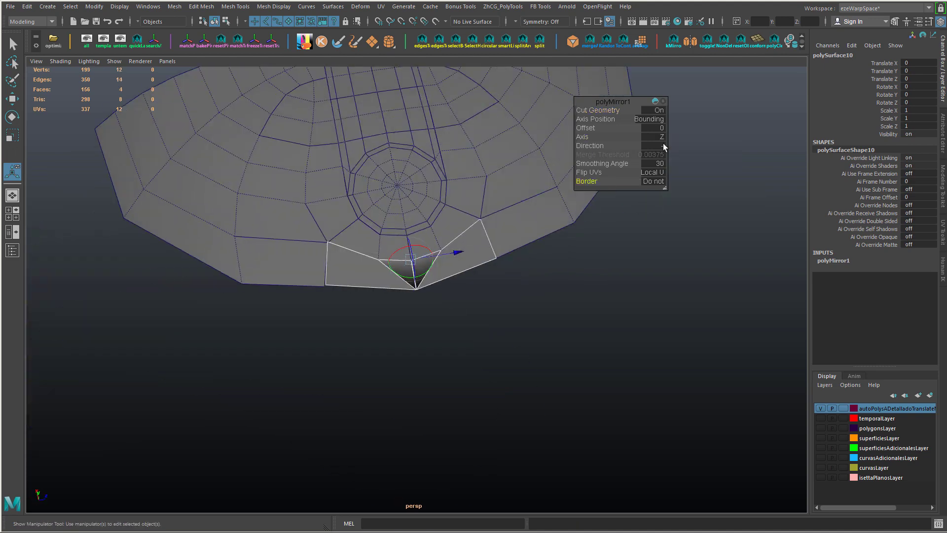
left_click_drag(472, 253, 463, 253, "alt")
- Separate the mirrored corner patch and snap its outer vertices onto the bent piece's open border
right_click_drag(468, 266, 465, 237, "shift")
left_click_drag(464, 281, 473, 303, "alt")
right_click_drag(345, 296, 304, 295)
left_click(312, 281)
key("w")
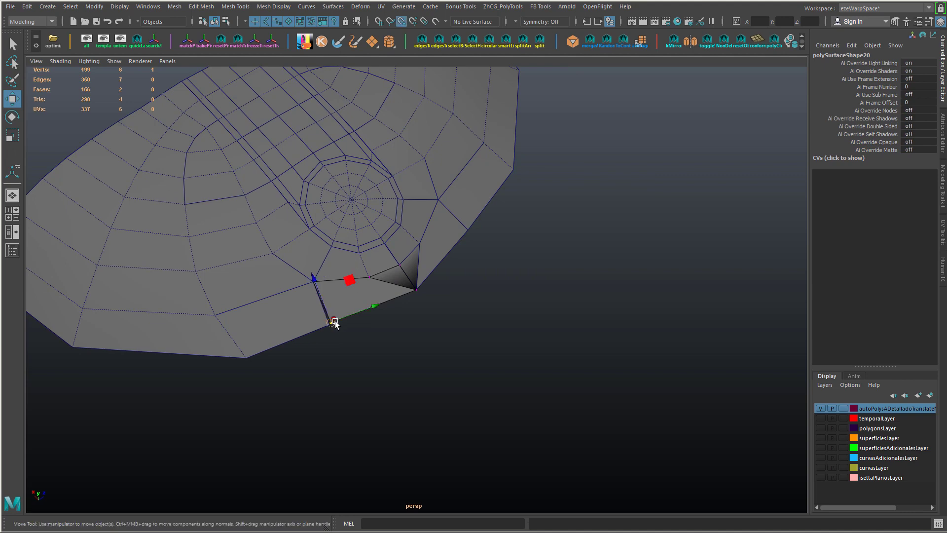
left_click_drag(335, 323, 378, 309, "alt")
- Combine the corner patches, bent piece, bar handle and clean quarter into a single mesh
right_click_drag(452, 243, 380, 292, "ctrl")
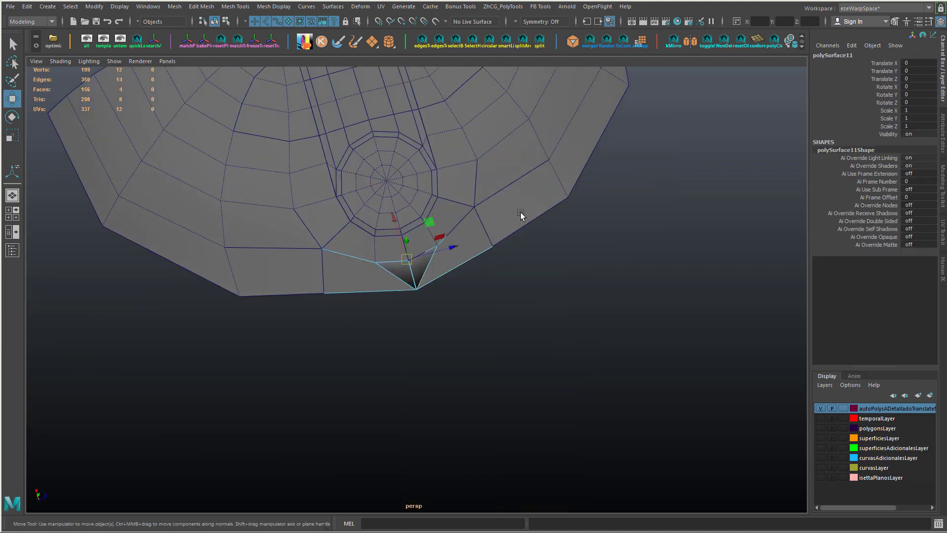
left_click_drag(397, 303, 427, 276, "alt")
double_click(278, 278)
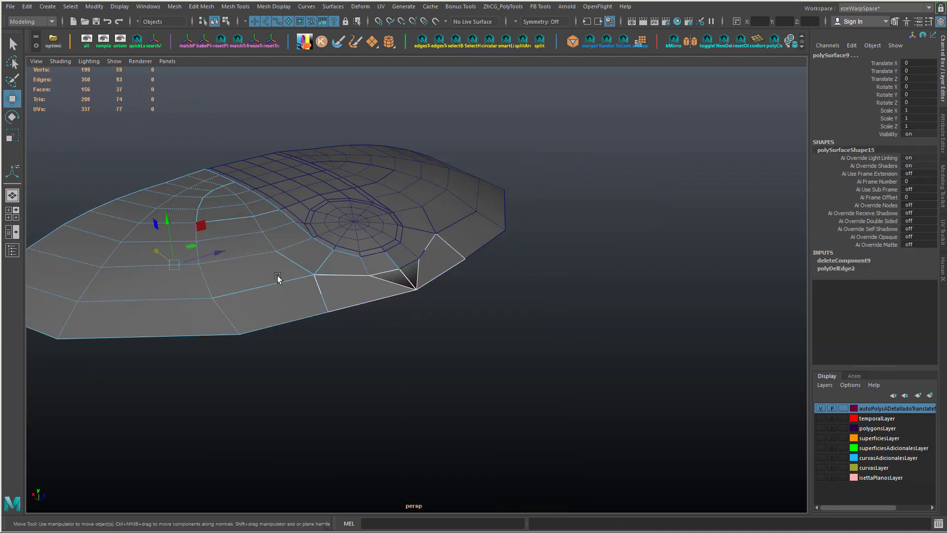
right_click_drag(469, 237, 470, 236, "ctrl")
left_click(523, 232)
left_click_drag(513, 227, 486, 192, "alt")
left_click(486, 193)
left_click(267, 197, "shift")
left_click(345, 155, "shift")
right_click_drag(411, 222, 442, 201, "shift")
- Merge the coincident vertices along the combined dish's seams and show the rim mesh again
right_click_drag(434, 217, 413, 217)
left_click_drag(426, 257, 409, 298, "alt")
key("g")
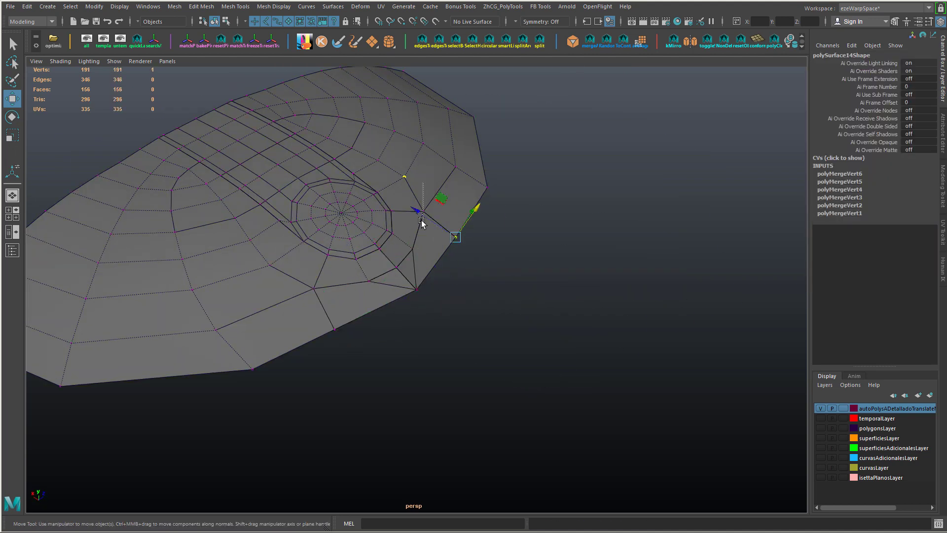
left_click_drag(282, 274, 478, 298, "alt")
scroll(355, 278, "down", 4)
key("ctrl+1")
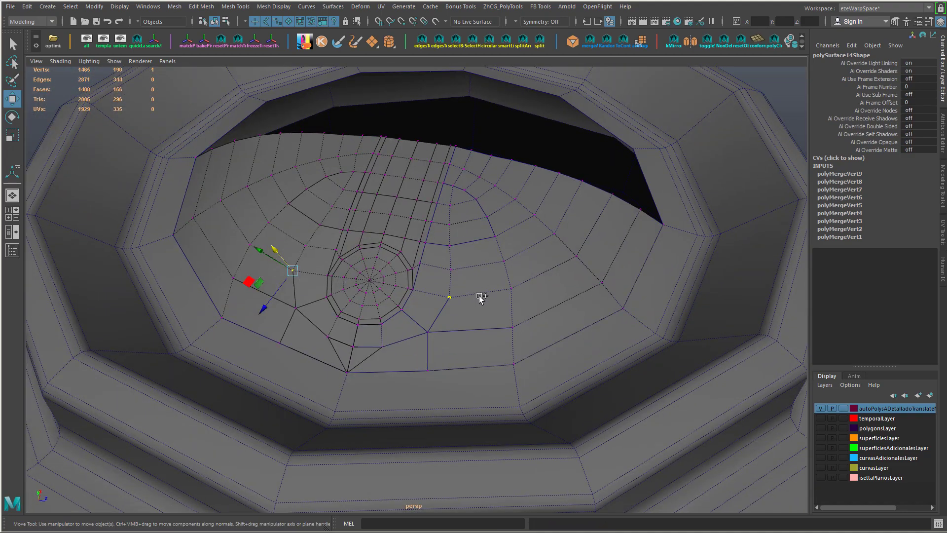
- Select the combined dish mesh as an object and hide it to expose the old faces beneath
right_click_drag(457, 238, 455, 309)
left_click(454, 309)
right_click_drag(392, 219, 413, 197)
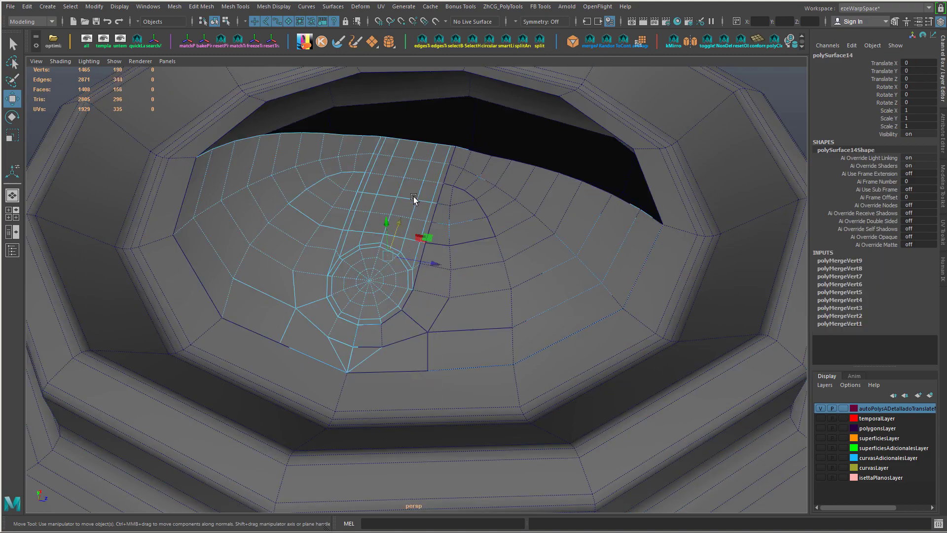
key("ctrl+h")
- Delete the rim mesh's leftover dish faces by growing a face selection over them, and unhide the combined dish
right_click_drag(473, 239, 473, 266)
left_click(457, 163)
key("shift+period")
key("shift+period")
key("shift+period")
key("shift+period")
key("shift+period")
key("shift+period")
key("Delete")
key("ctrl+shift+h")
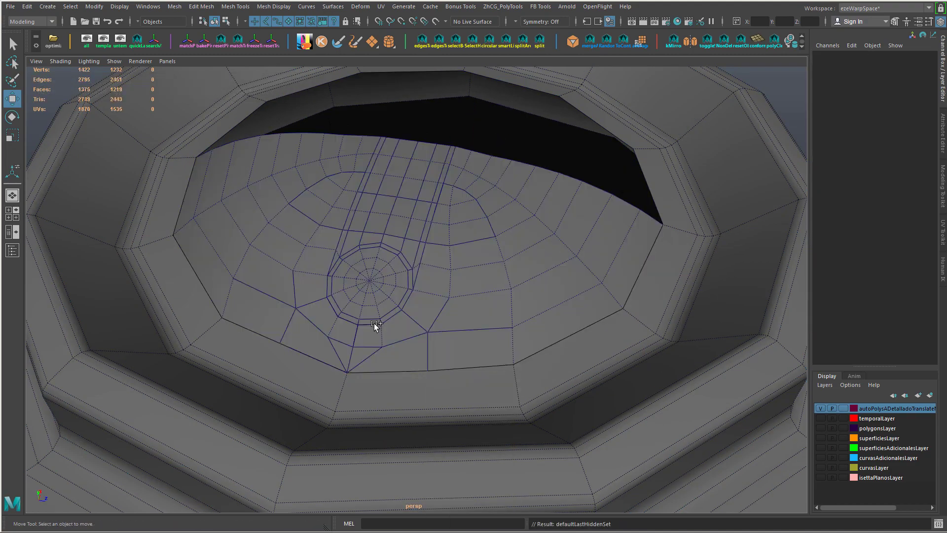
- Delete the two diagonal edges meeting at the dish corner below the handle's round end
scroll(374, 324, "down", 3)
left_click_drag(374, 324, 405, 350, "alt")
right_click_drag(405, 350, 405, 318)
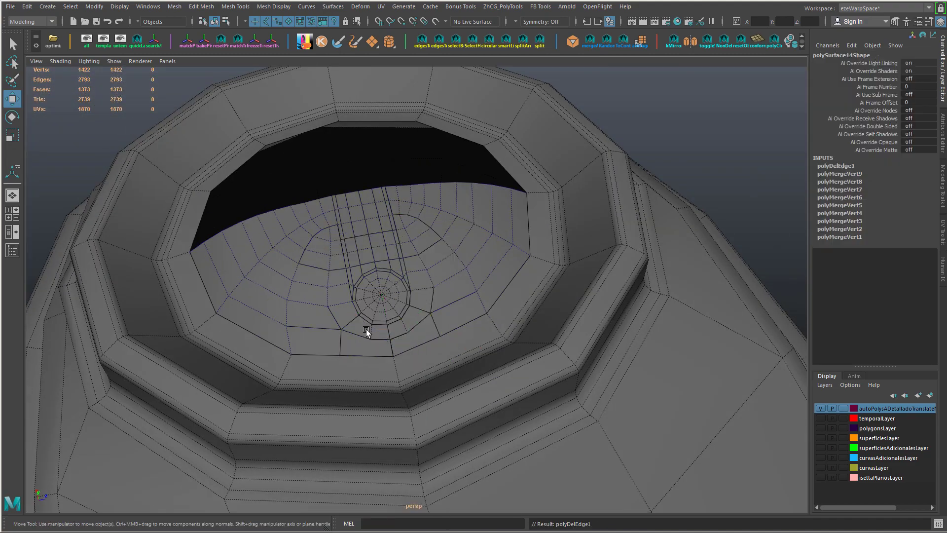
scroll(369, 329, "up", 4)
middle_click_drag(308, 418, 405, 389, "alt")
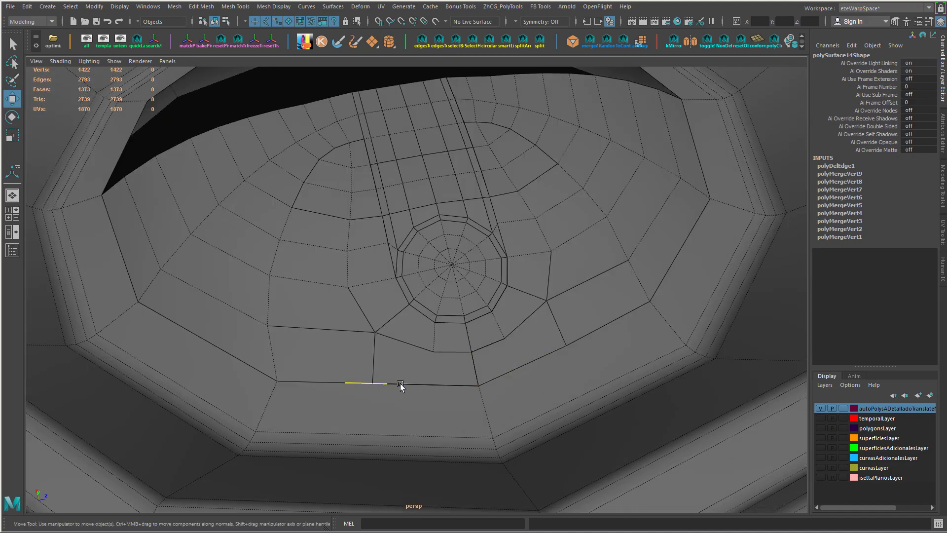
- Delete the remaining inner strip of rim faces that borders the combined dish
left_click(401, 383)
left_click_drag(401, 383, 457, 391, "alt")
left_click(297, 298)
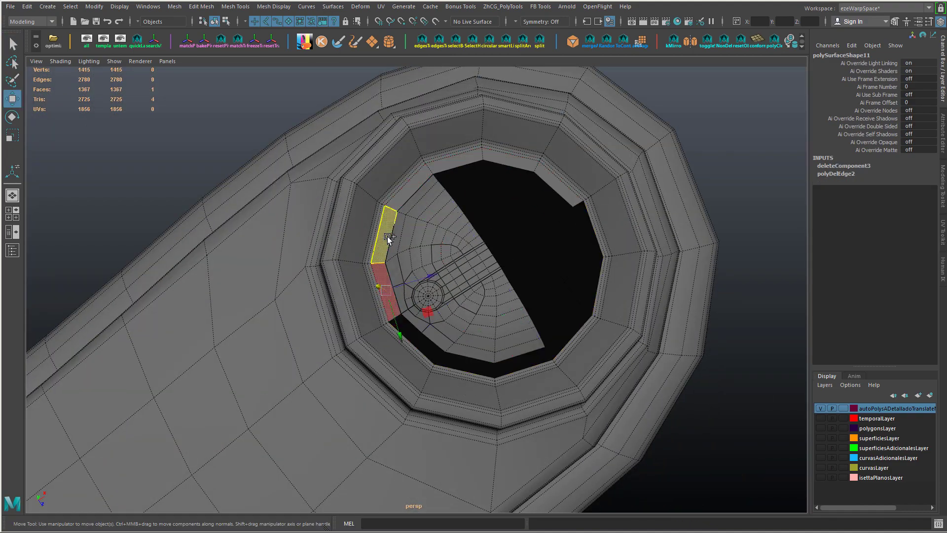
key("Delete")
left_click_drag(387, 235, 327, 366, "alt")
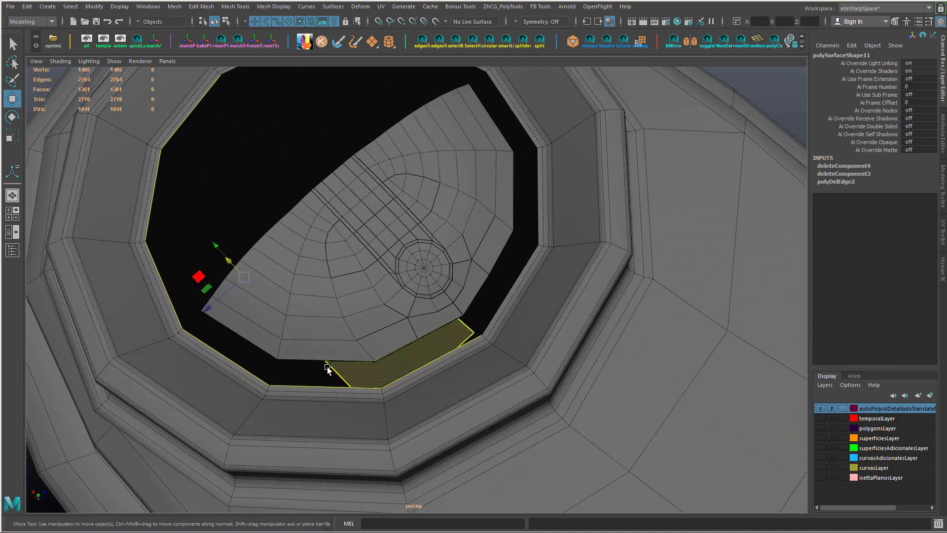
left_click(235, 361)
- Delete the construction history of the dish mesh and of the surrounding rim mesh
left_click_drag(504, 176, 458, 208, "alt")
left_click(458, 208)
right_click_drag(373, 253, 394, 233)
left_click(369, 282)
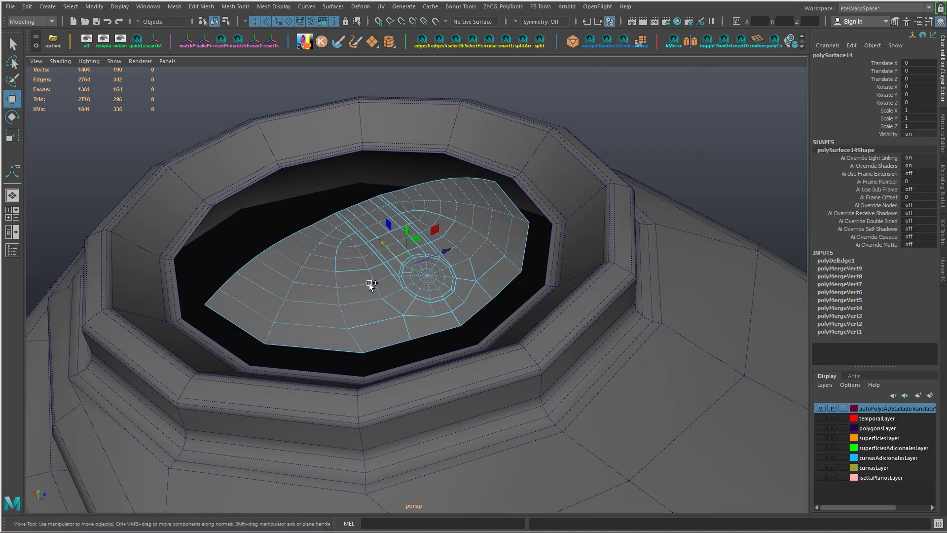
key("alt+shift+d")
left_click(532, 345)
key("alt+shift+d")
- Combine the dish and rim meshes into one object by repeating the recent combine-and-freeze command
left_click(505, 284)
left_click(530, 315, "shift")
key("space")
left_click(405, 316)
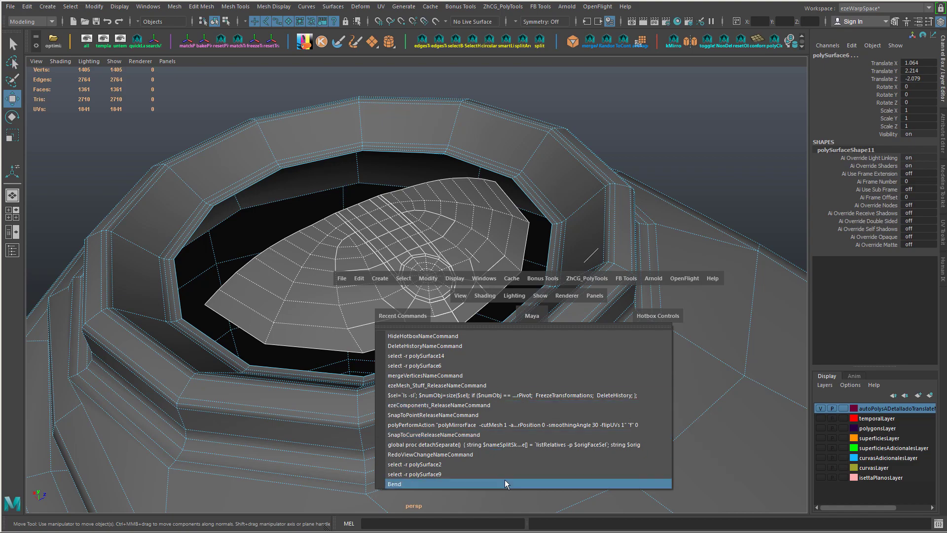
left_click(495, 395)
- Bridge the first border edges of the dish to the matching edges of the rim opening
left_click_drag(291, 318, 305, 355, "alt")
right_click_drag(296, 353, 295, 330)
left_click(243, 352)
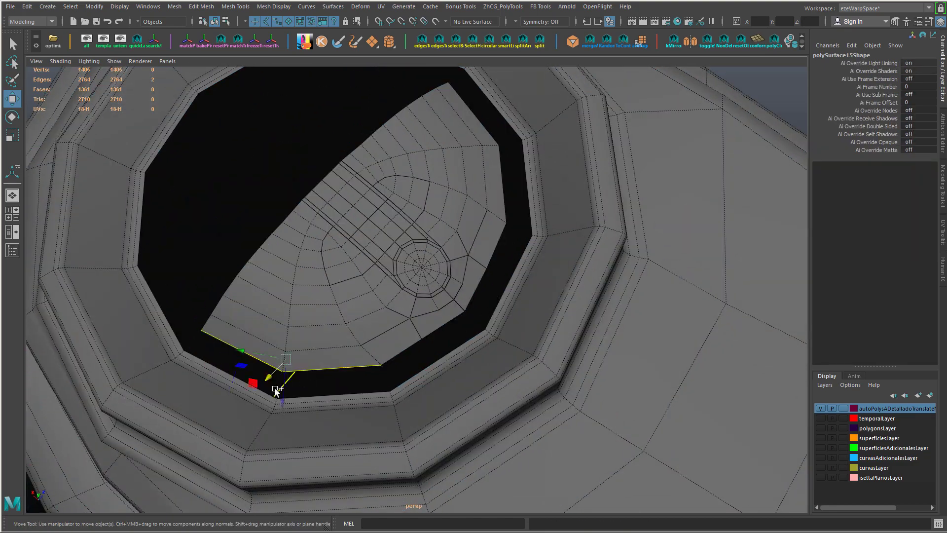
right_click_drag(323, 395, 353, 419, "shift")
left_click_drag(324, 396, 489, 380, "alt")
key("w")
left_click(548, 362)
left_click(552, 384, "shift")
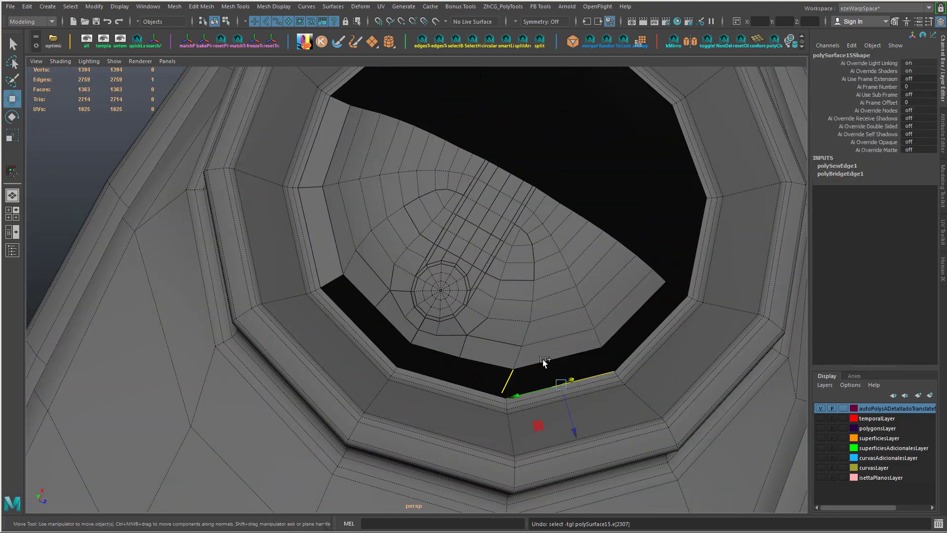
right_click_drag(537, 333, 562, 363, "shift")
left_click_drag(547, 385, 434, 375, "alt")
right_click_drag(425, 350, 395, 350)
key("w")
left_click(373, 326)
left_click_drag(414, 409, 497, 290)
- Bridge the next dish border edge to the facing rim edge across the gap near the handle's round end
left_click(484, 420)
key("ctrl+a")
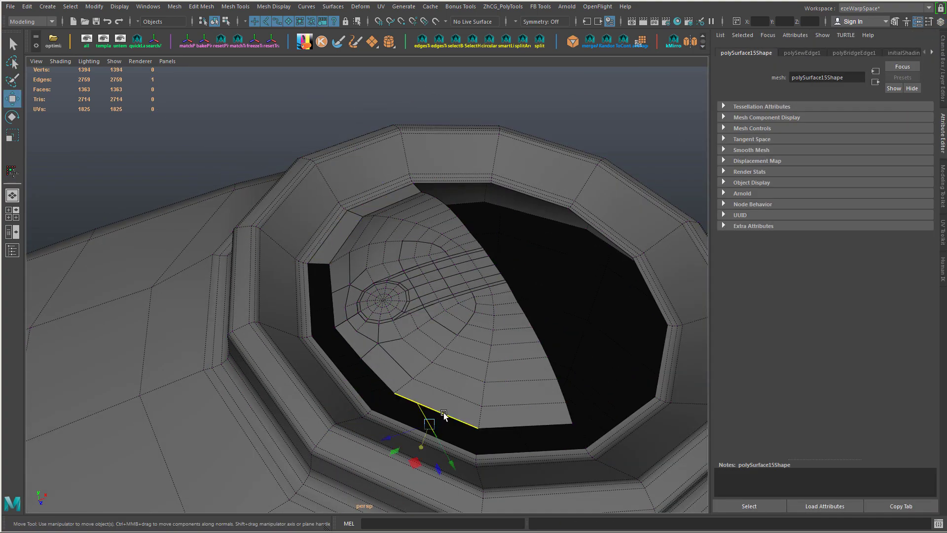
left_click(443, 412, "shift")
left_click_drag(444, 413, 439, 455, "alt")
left_click(428, 405, "shift")
right_click_drag(489, 425, 488, 468, "shift")
left_click(517, 418)
left_click_drag(276, 389, 356, 342, "alt")
key("ctrl+a")
- Fill the holes between the dish border and the rim with the fill hole command
key("w")
left_click_drag(406, 280, 424, 341, "alt")
left_click(424, 341)
left_click(425, 341)
right_click_drag(425, 340, 418, 429, "shift")
left_click(415, 353)
left_click_drag(418, 431, 495, 286, "alt")
key("g")
- Delete the two surplus edges on the dish beside the gap below the handle's round end
right_click_drag(497, 239, 496, 214)
left_click(496, 323)
left_click(387, 326, "shift")
key("ctrl+Delete")
- Bridge the remaining dish and rim border edges to close the gap below the handle's round end
right_click_drag(388, 325, 386, 217)
left_click(391, 340)
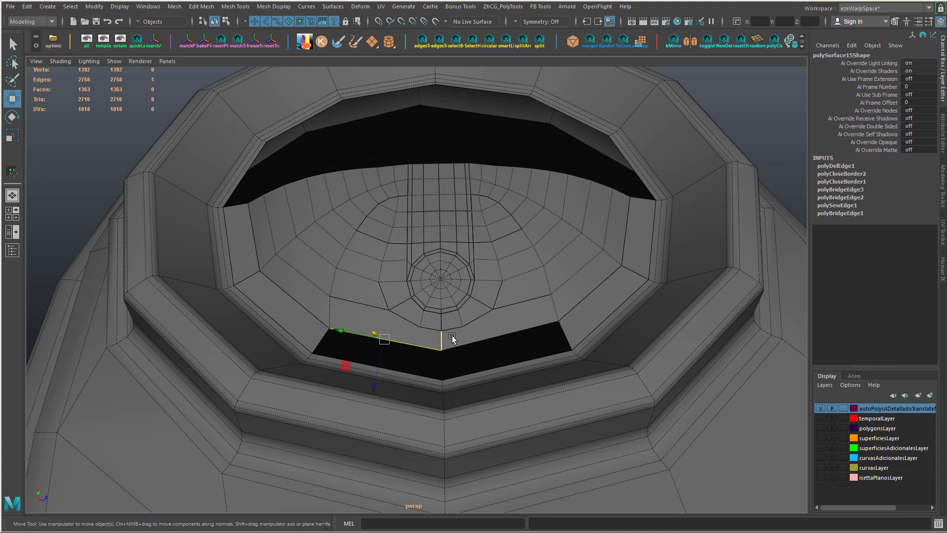
left_click(462, 382, "shift")
right_click_drag(461, 382, 459, 397, "shift")
mouse_move(402, 343)
left_mouse_down("alt")
mouse_move(401, 359)
mouse_move(392, 348)
left_mouse_up("alt")
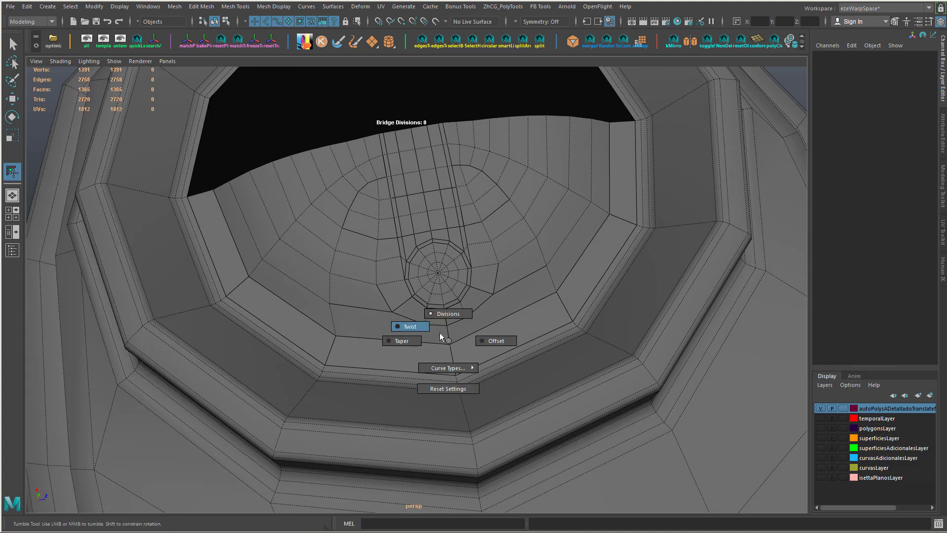
right_click_drag(439, 333, 436, 328)
key("w")
- Delete the mesh history and cut new edges with Multi-Cut across the strip around the dish corner below the handle
key("alt+shift+d")
left_click_drag(518, 335, 455, 378, "alt")
key("ctrl+shift+x")
right_click_drag(454, 377, 437, 414)
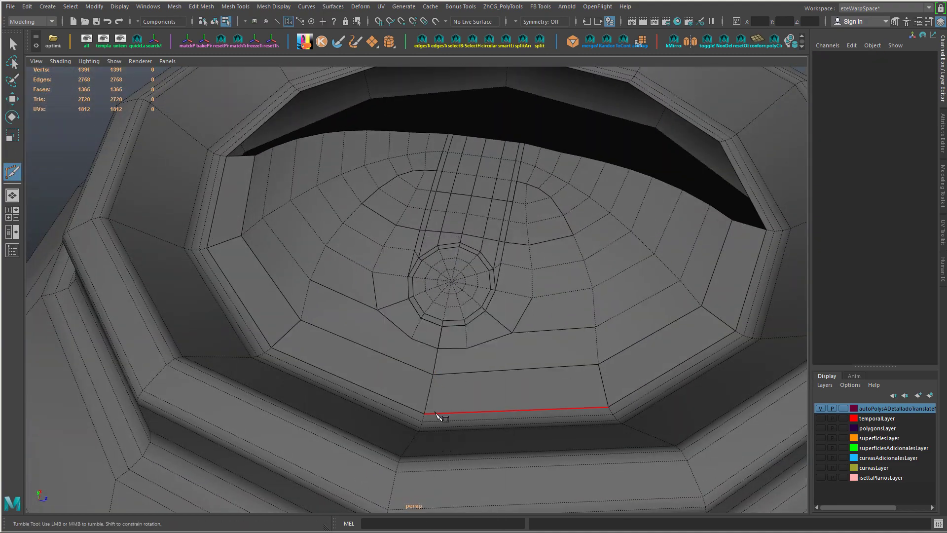
left_click(460, 373)
left_click_drag(464, 370, 479, 392, "alt")
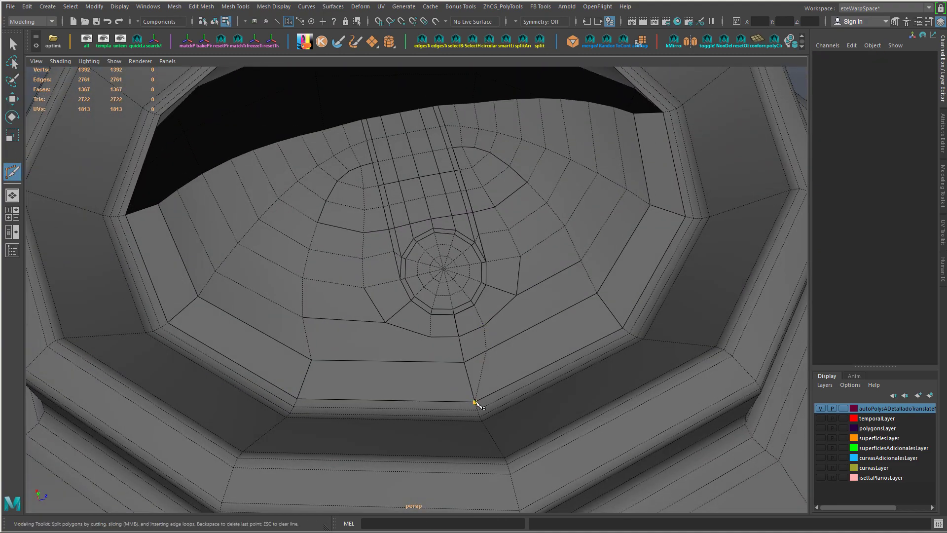
left_click_drag(439, 363, 446, 393, "alt")
left_click(430, 336)
mouse_move(499, 381)
left_mouse_down("alt")
mouse_move(516, 385)
mouse_move(469, 399)
mouse_move(496, 388)
left_mouse_up("alt")
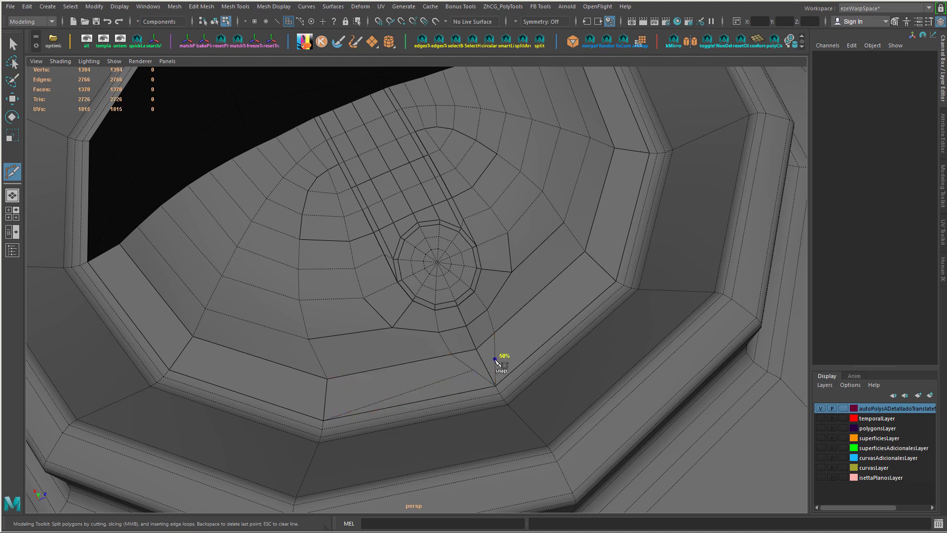
right_click(590, 294)
- Scale apart the two new vertices flanking the dish corner below the handle's round end
left_click_drag(417, 384, 336, 381, "alt")
key("w")
right_click_drag(448, 238, 399, 241)
left_click(445, 384)
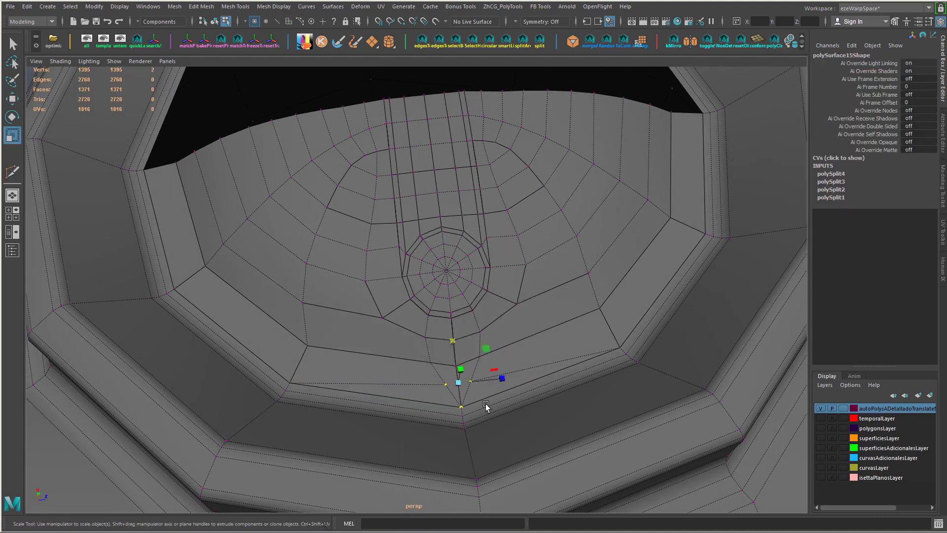
left_click_drag(430, 391, 419, 355, "alt")
key("r")
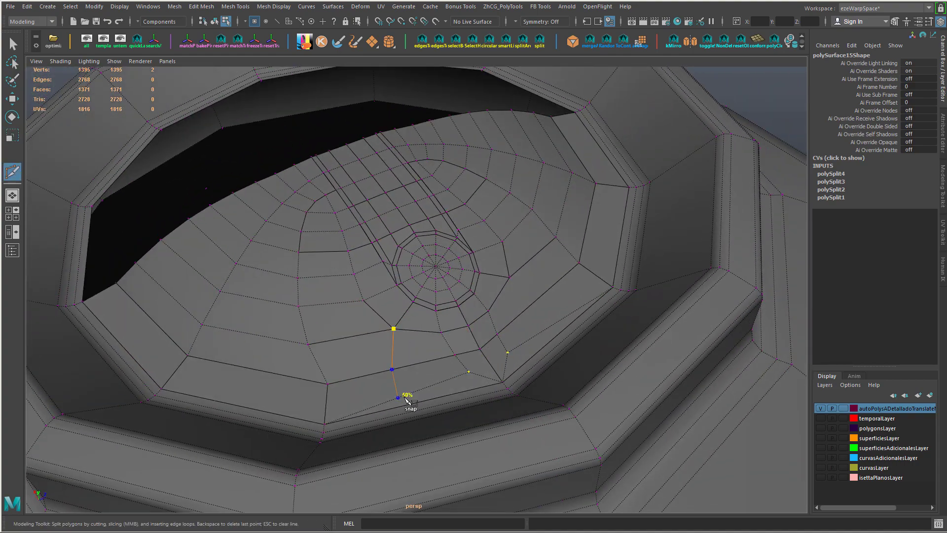
- Cut an edge across the strip on each side of the dish corner and slide the two new end vertices
key("Return")
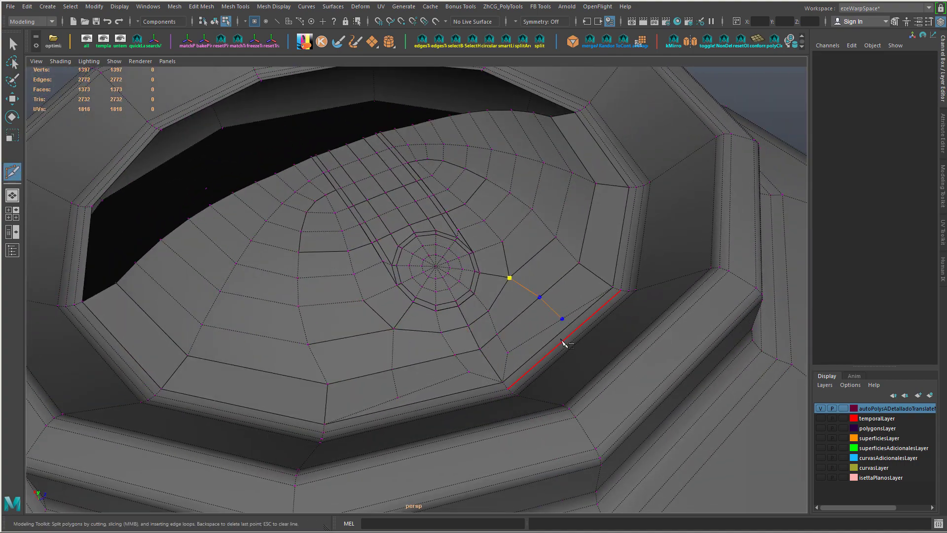
left_click_drag(487, 348, 410, 357, "alt")
left_click(374, 389)
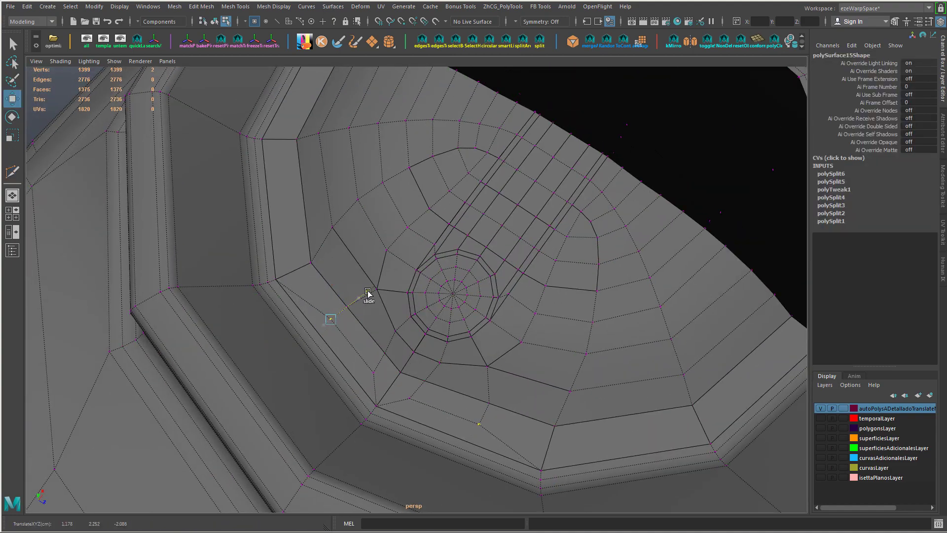
left_click_drag(367, 293, 462, 239, "alt")
- Examine the dish surface around the handle's round end in smooth preview
right_click_drag(462, 239, 467, 290)
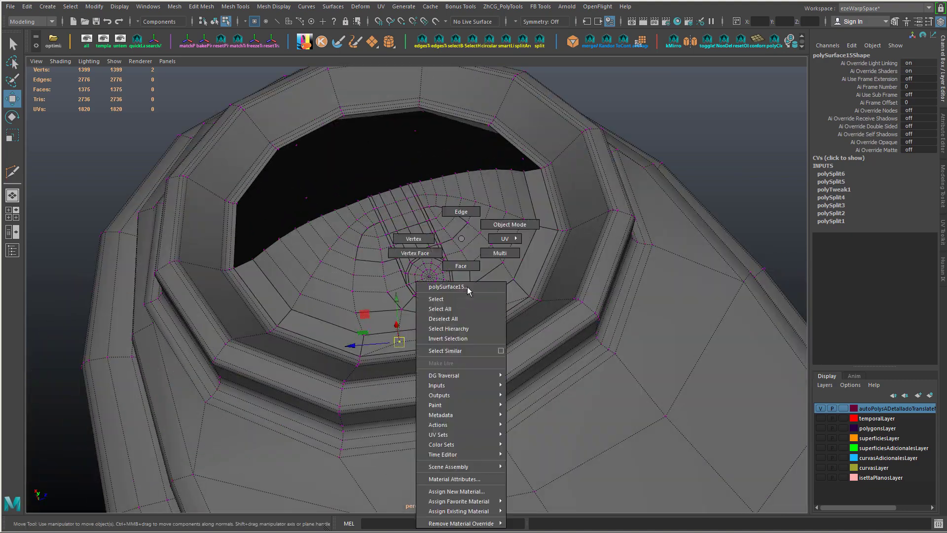
right_click_drag(485, 231, 485, 230)
key("3")
left_click_drag(486, 230, 552, 252, "alt")
right_click_drag(545, 148, 516, 151)
left_click_drag(528, 187, 509, 301, "alt")
scroll(509, 302, "up", 5)
left_click(522, 354)
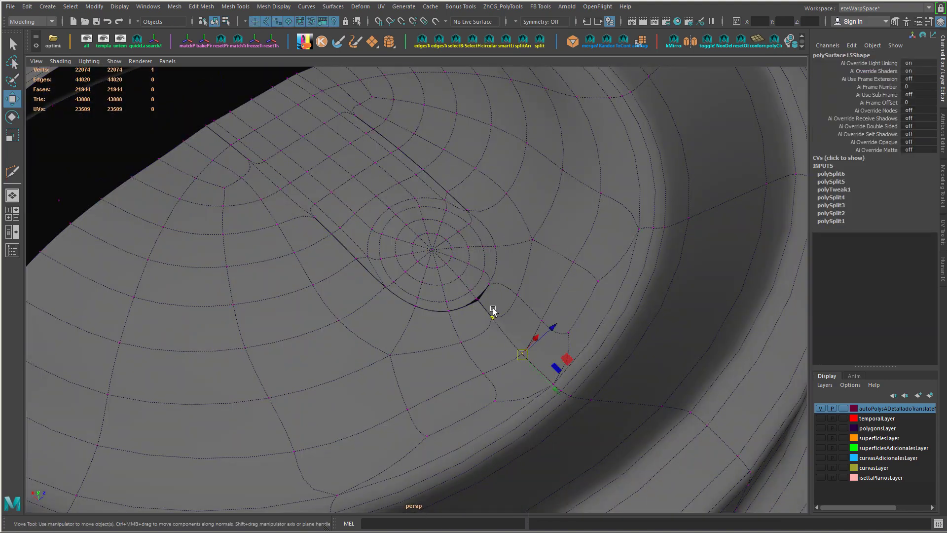
- Return the mesh to unsmoothed display and delete its construction history
key("1")
left_click_drag(452, 220, 376, 308, "alt")
key("shift+period")
key("shift+period")
key("shift+period")
key("f")
key("3")
key("1")
scroll(376, 309, "down", 5)
right_click_drag(355, 256, 379, 236)
key("alt+shift+d")
- Scale the matching edge and vertex pairs on both sides of the dish corner to space the new edges more evenly
left_click_drag(422, 269, 453, 337, "alt")
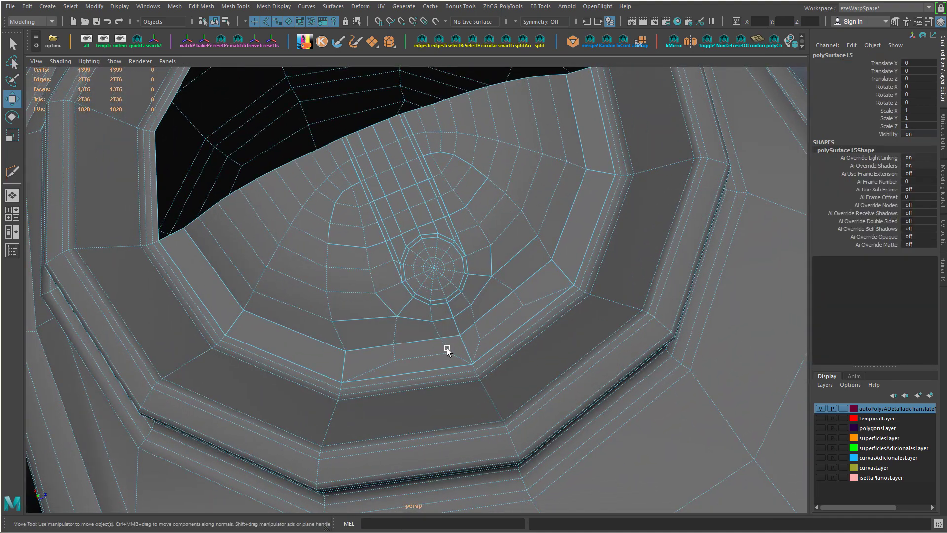
key("2")
left_click(448, 349)
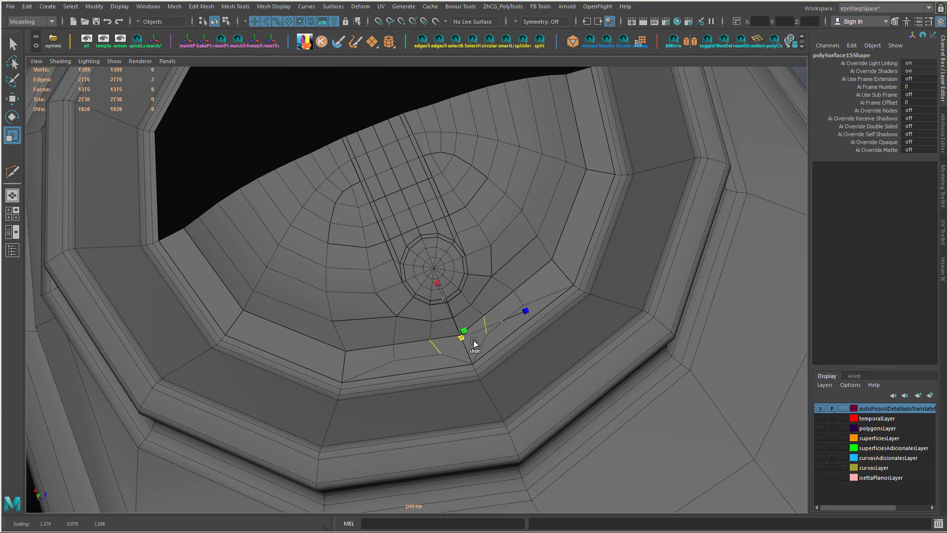
right_click_drag(444, 240, 390, 239)
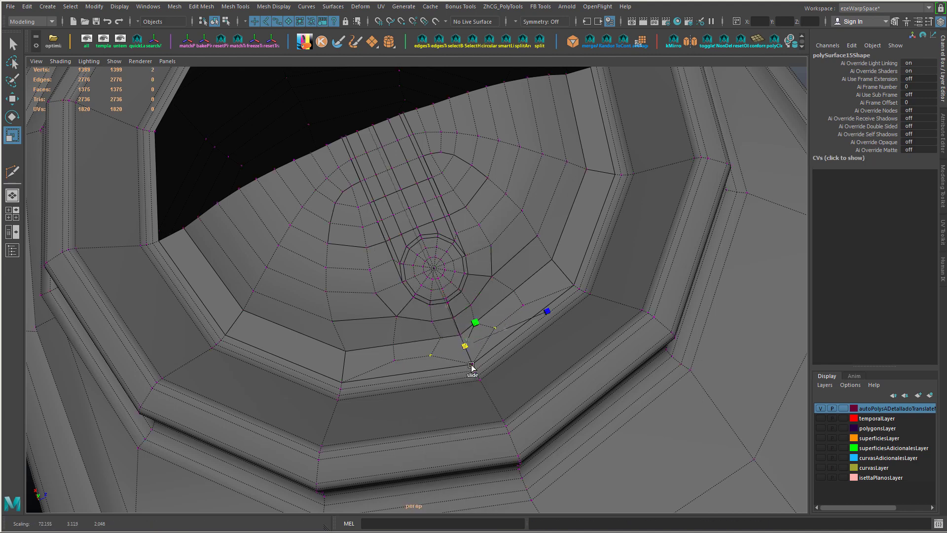
middle_click_drag(464, 351, 481, 352)
left_click(393, 346)
left_click(394, 362, "shift")
left_click(515, 291, "shift")
left_click(523, 305, "shift")
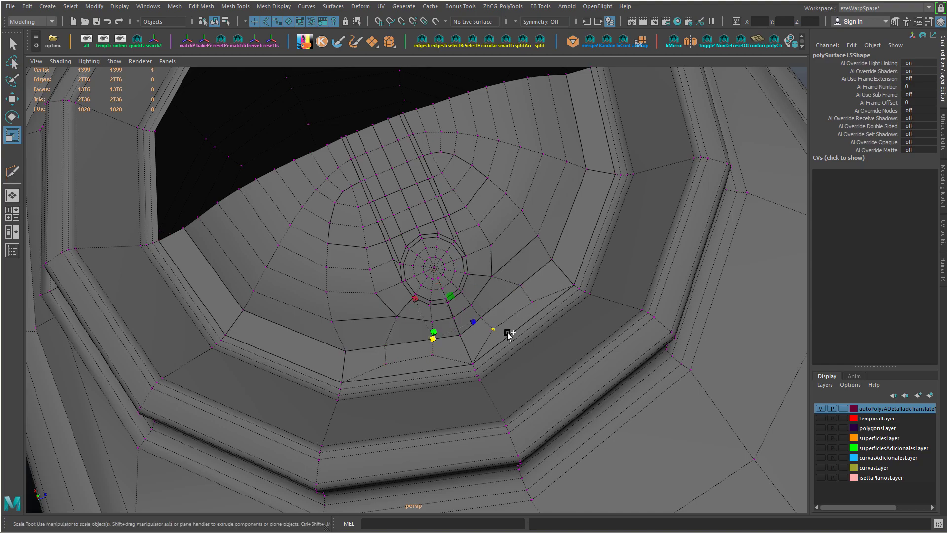
- Select the vertices of the dish area and deselect those on the surrounding rim and body
left_click_drag(462, 365, 583, 266, "alt")
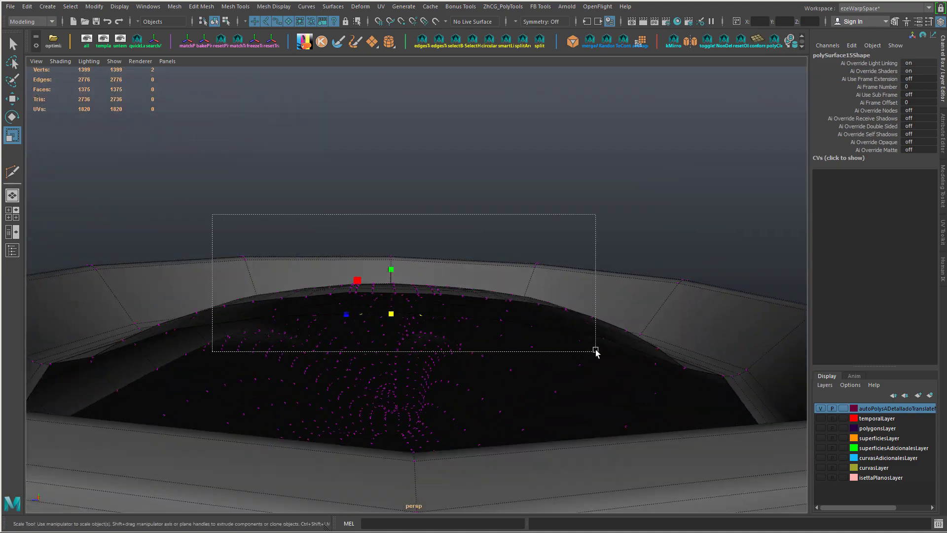
left_click_drag(595, 351, 595, 351)
right_click_drag(595, 351, 437, 362, "alt")
left_click_drag(437, 362, 493, 306, "alt")
left_click_drag(442, 217, 808, 449, "ctrl")
middle_click_drag(720, 376, 334, 323, "alt")
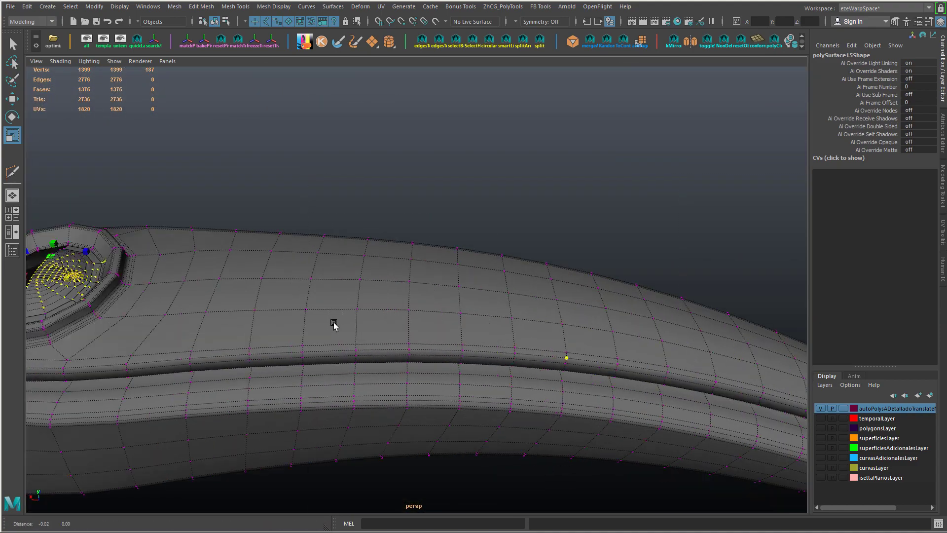
left_click_drag(334, 323, 530, 304, "alt")
left_click_drag(364, 262, 365, 263, "ctrl")
left_click_drag(462, 253, 414, 316, "alt")
right_click_drag(415, 325, 416, 281, "shift")
key("ctrl+z")
- Merge the selected dish vertices by distance
left_click_drag(582, 329, 510, 317, "alt")
right_click_drag(510, 317, 521, 264, "shift")
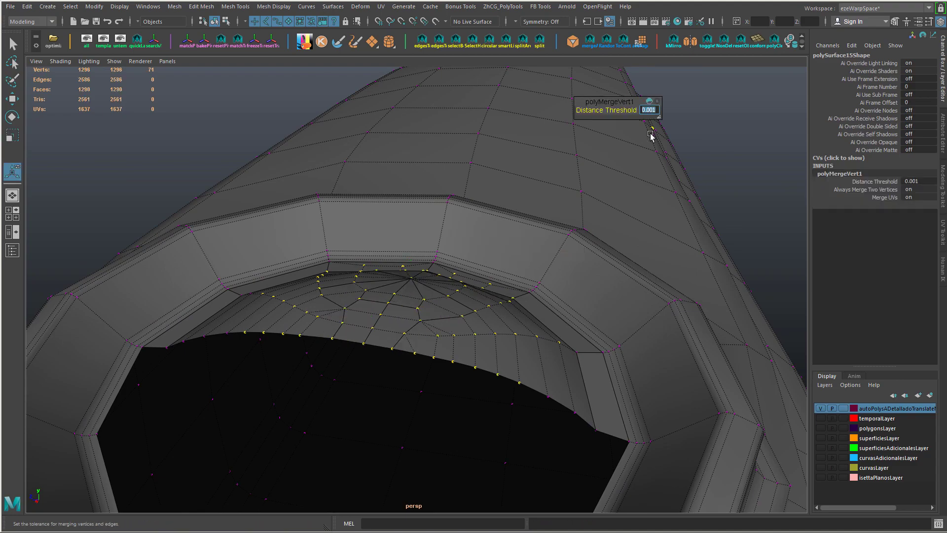
mouse_move(375, 340)
left_mouse_down("alt")
mouse_move(270, 431)
mouse_move(245, 410)
mouse_move(324, 423)
mouse_move(371, 335)
left_mouse_up("alt")
- Soften all edges of the combined mesh
right_click_drag(371, 333, 397, 308)
right_click_drag(392, 270, 471, 282, "shift")
left_click(623, 72)
- Examine the softened dish and handle in smooth preview and return to the unsmoothed display
left_click_drag(518, 321, 490, 337, "alt")
left_click(383, 348)
key("3")
left_click(547, 193)
key("alt+5")
scroll(474, 283, "up", 3)
left_click(464, 297)
key("1")
- Insert an edge loop that follows the bar handle's outline around its round end
right_click_drag(340, 306, 392, 297, "alt")
left_click_drag(395, 283, 360, 283, "alt")
left_click(348, 254)
mouse_move(352, 275)
right_mouse_down()
mouse_move(349, 252)
mouse_move(352, 283)
right_mouse_up()
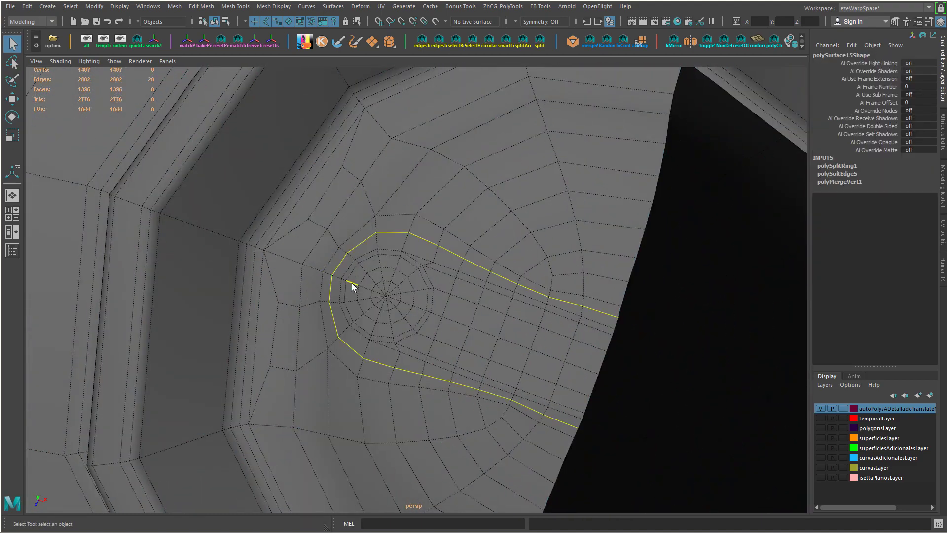
- Flatten the new loop's edges along one long side of the handle and move them close to the bar
left_click_drag(352, 286, 413, 241, "alt")
left_click(413, 241)
double_click(593, 243, "shift")
key("r")
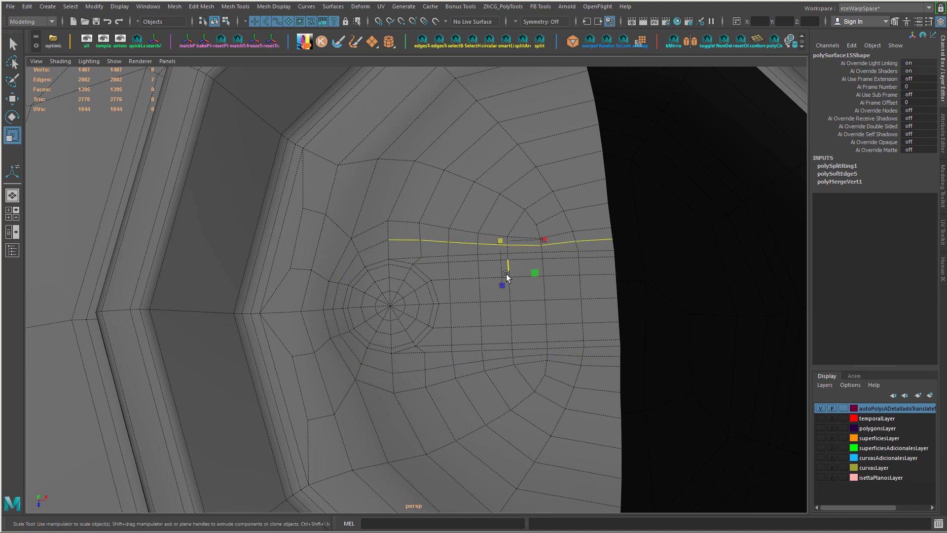
middle_click_drag(506, 277, 506, 253, "shift")
left_click_drag(493, 192, 493, 201)
key("r")
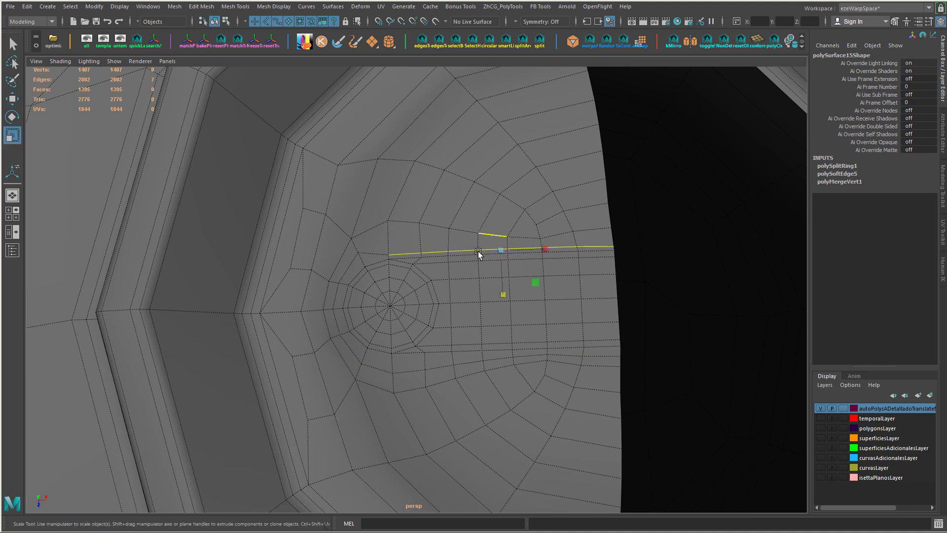
left_click_drag(503, 295, 502, 258)
middle_click_drag(493, 200, 493, 202, "shift")
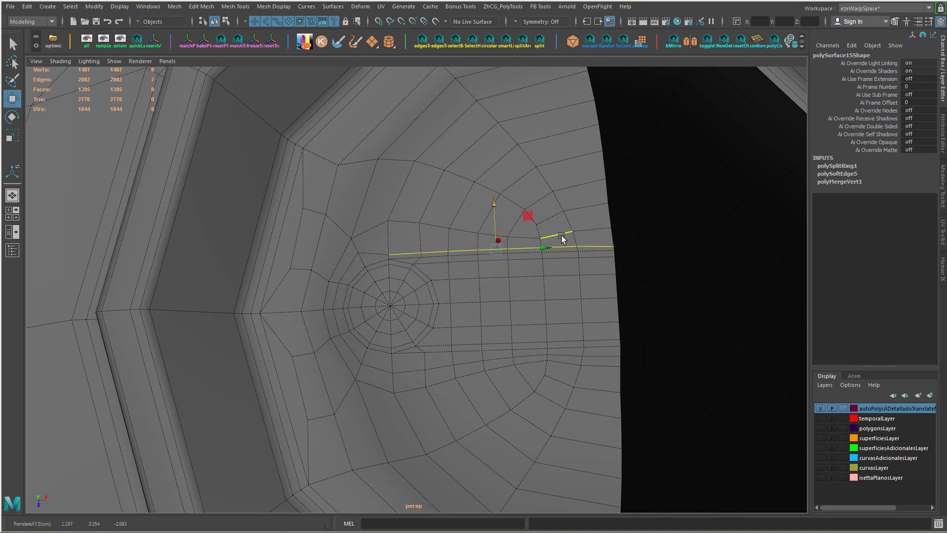
key("r")
key("w")
- Flatten the loop's edges along the handle's opposite long side and move them close to the bar
left_click_drag(479, 264, 545, 256, "alt")
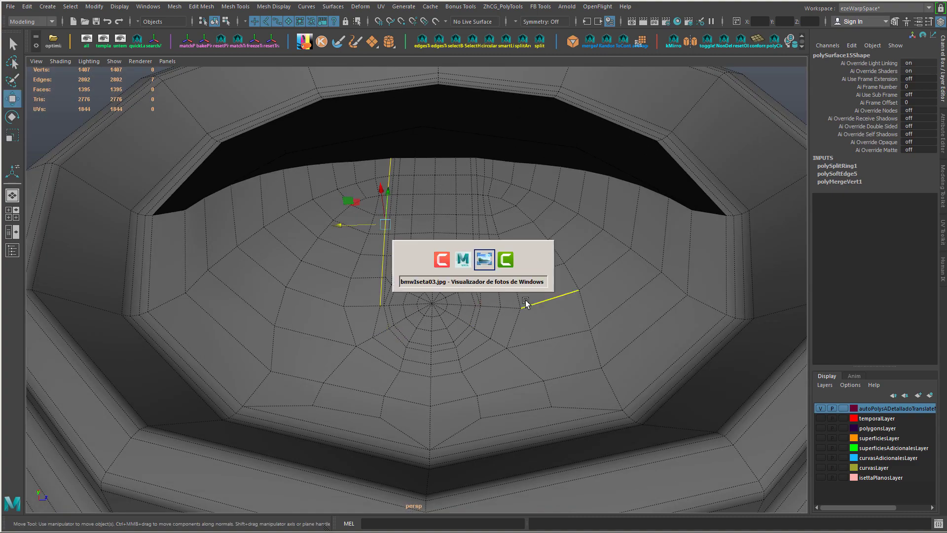
left_click_drag(524, 303, 502, 258, "alt")
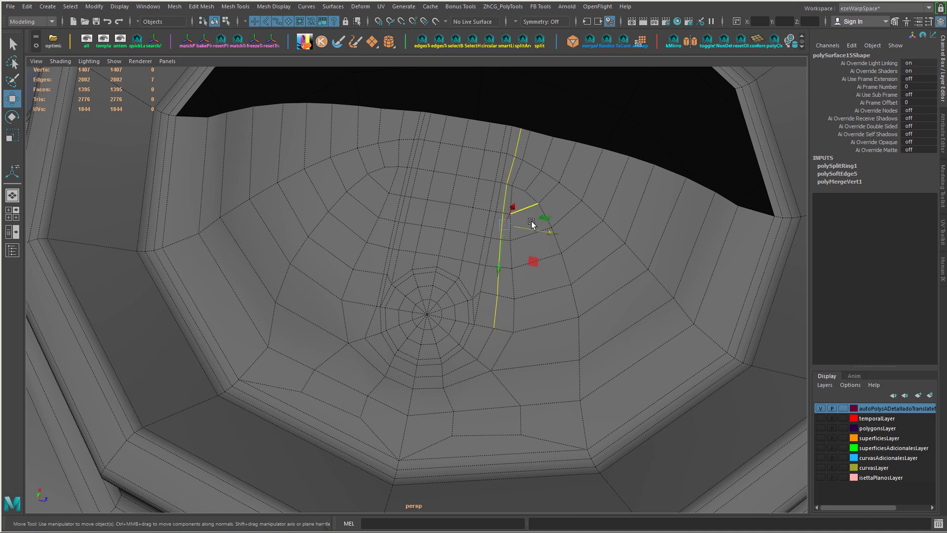
key("r")
middle_click_drag(496, 224, 542, 235, "shift")
key("r")
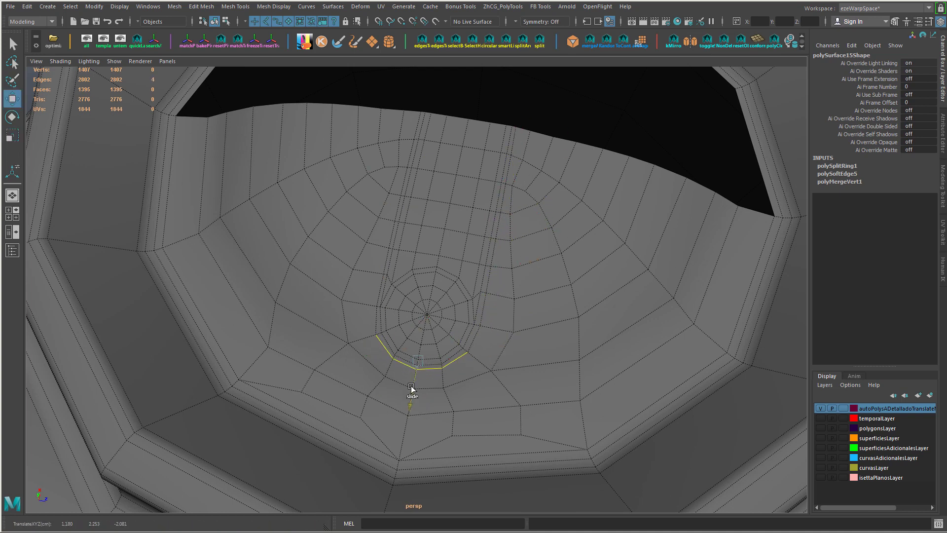
- Scale paired vertices of the new loop around the handle's round end to even out its outline
left_click_drag(419, 368, 395, 336, "alt")
key("F9")
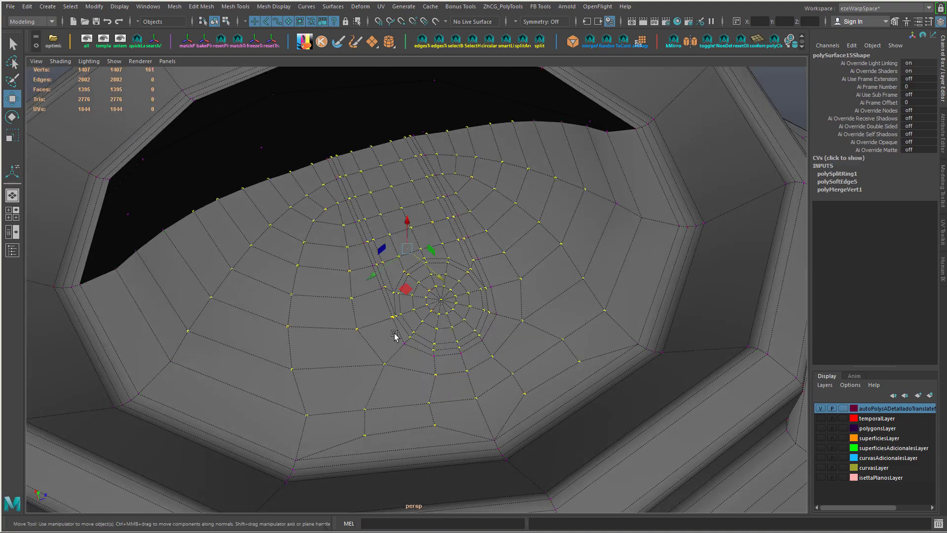
key("r")
middle_click_drag(452, 332, 449, 331, "shift")
left_click_drag(448, 331, 402, 316, "alt")
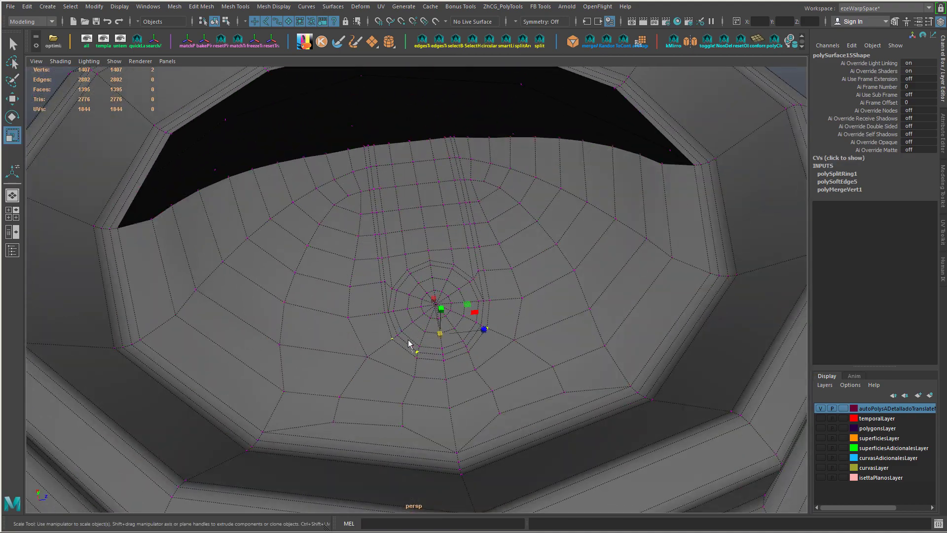
right_click_drag(411, 339, 412, 315)
- Apply Edit Edge Flow to the dish's edge runs on both sides of the bar handle
left_click_drag(413, 345, 371, 362, "alt")
left_click(529, 202)
left_click(542, 182, "shift")
key("g")
left_click(387, 182)
left_click(387, 164, "shift")
key("g")
left_click_drag(304, 209, 338, 240, "alt")
double_click(301, 253)
key("g")
double_click(519, 278)
key("g")
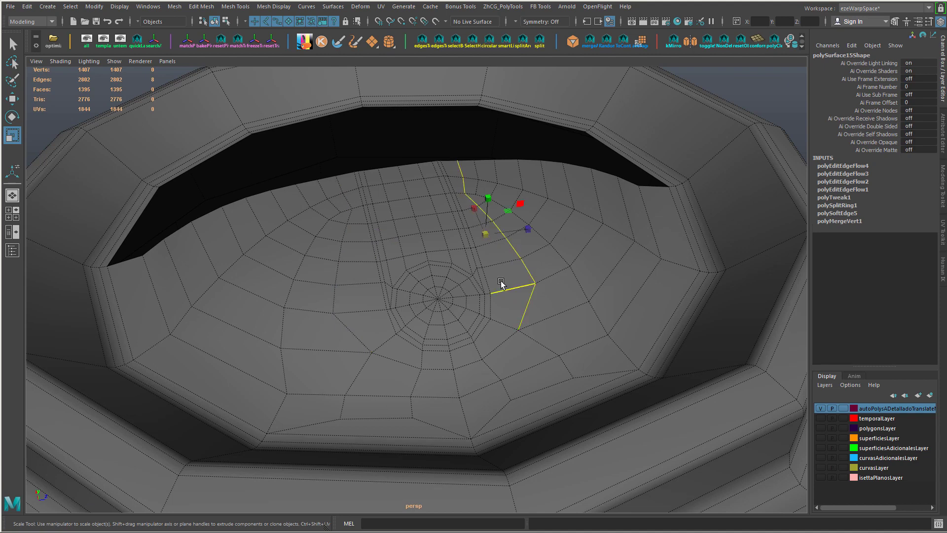
- Apply Edit Edge Flow to the remaining curved edge loops arching across the dish around the handle
double_click(479, 174)
key("g")
double_click(497, 196)
key("g")
double_click(519, 200)
key("g")
key("ctrl+z")
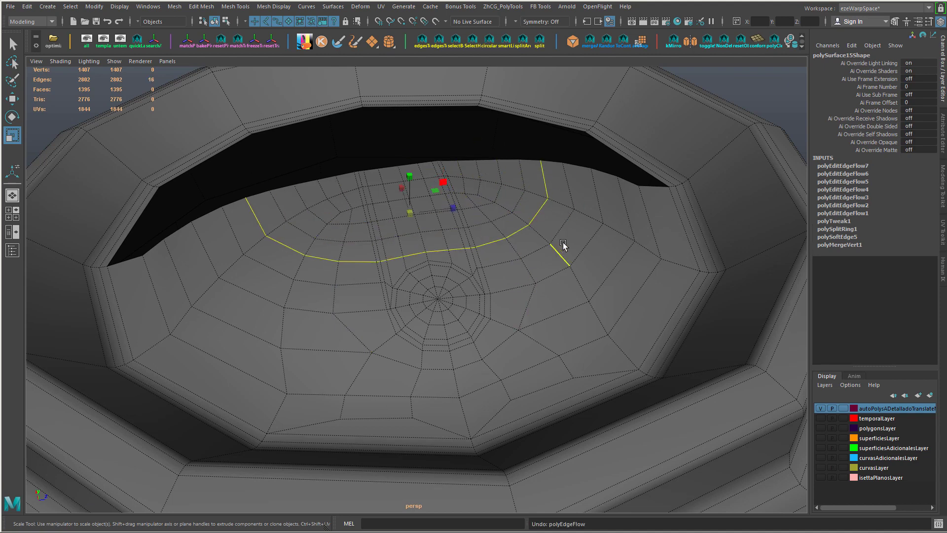
left_click_drag(608, 258, 596, 289, "alt")
key("shift+z")
key("ctrl+z")
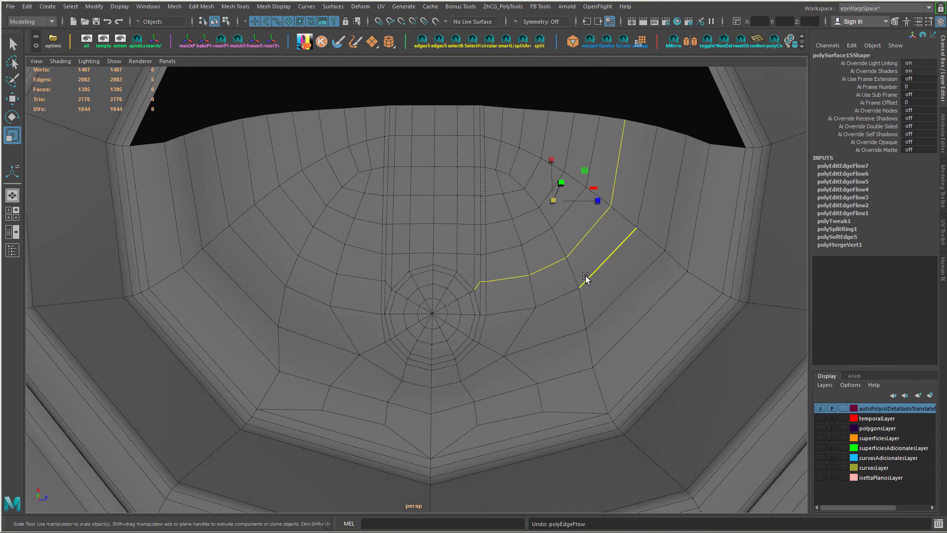
key("shift+z")
double_click(358, 276)
key("g")
- Delete the spoke edges that converge on the centre vertex of the handle's round end
left_click_drag(359, 275, 457, 313, "alt")
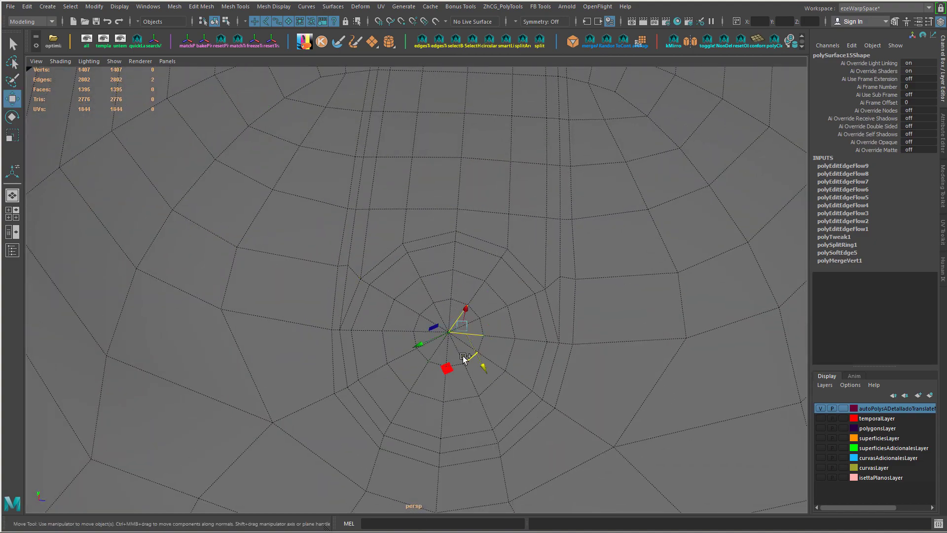
left_click_drag(464, 359, 473, 311, "alt")
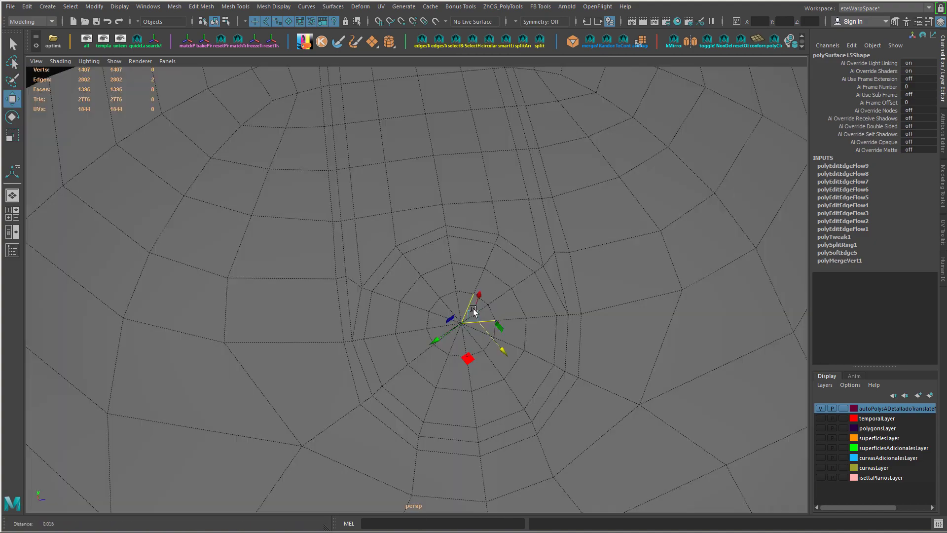
key("F9")
right_click(507, 305, "ctrl")
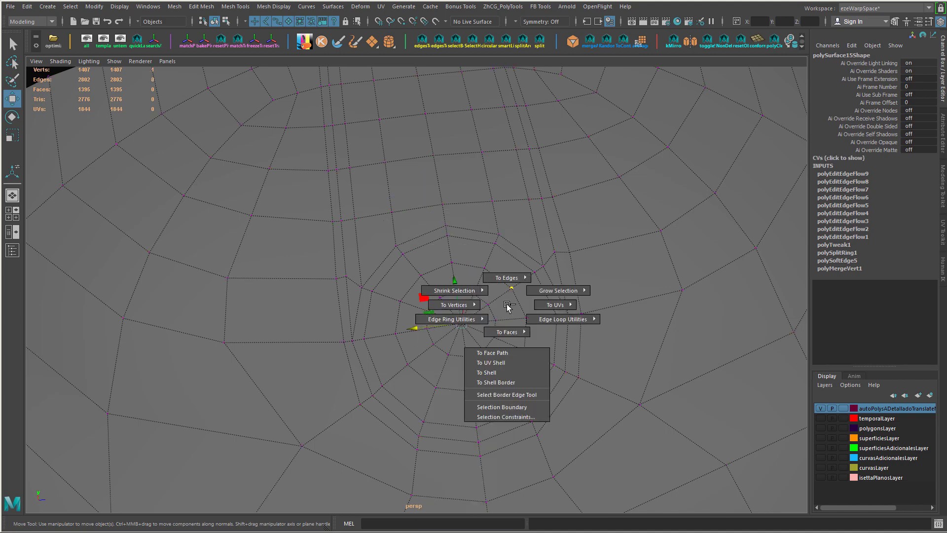
left_click(507, 276)
key("Delete")
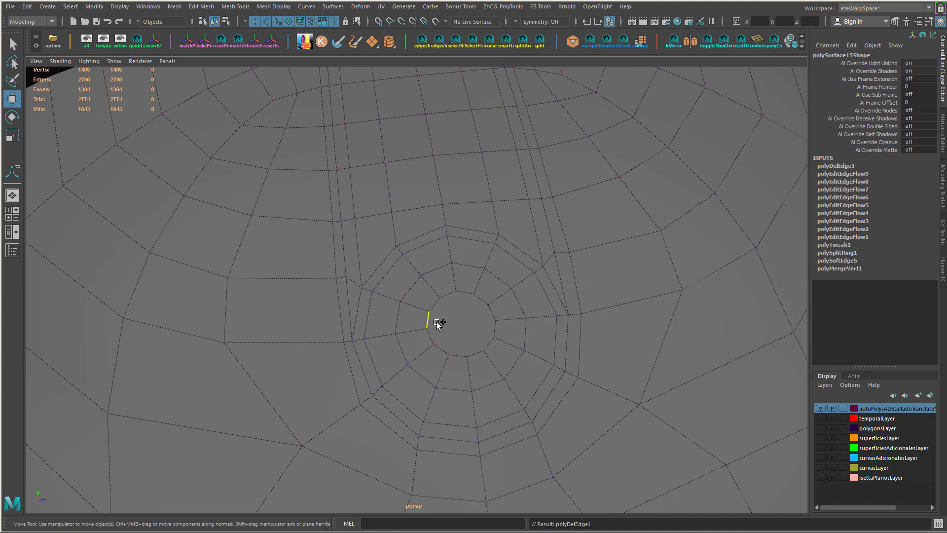
- Cut crossing edges through the emptied centre of the round end and delete the stray vertex
left_click_drag(468, 351, 427, 366, "alt")
left_click(382, 359)
right_click(383, 359)
left_click(379, 316)
key("w")
right_click_drag(434, 250, 402, 252)
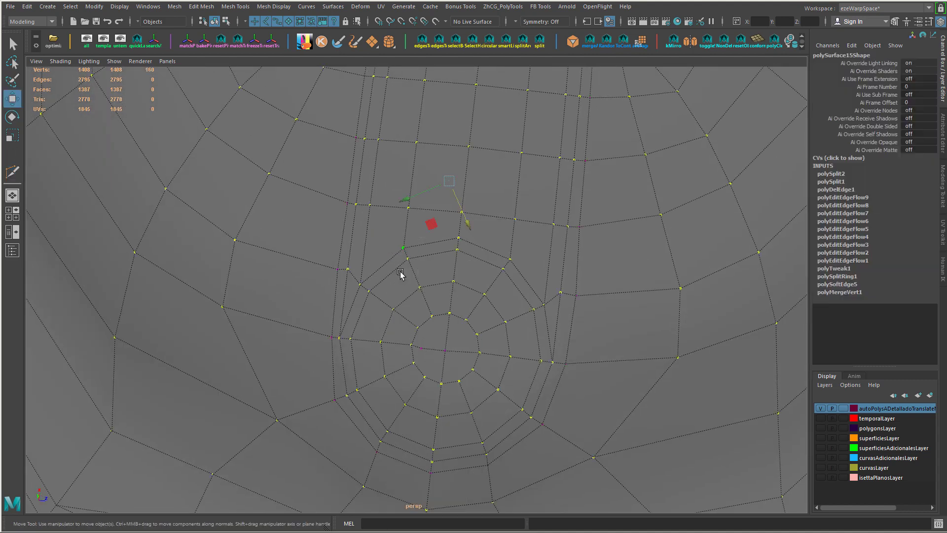
key("Delete")
left_click_drag(461, 369, 423, 329, "alt")
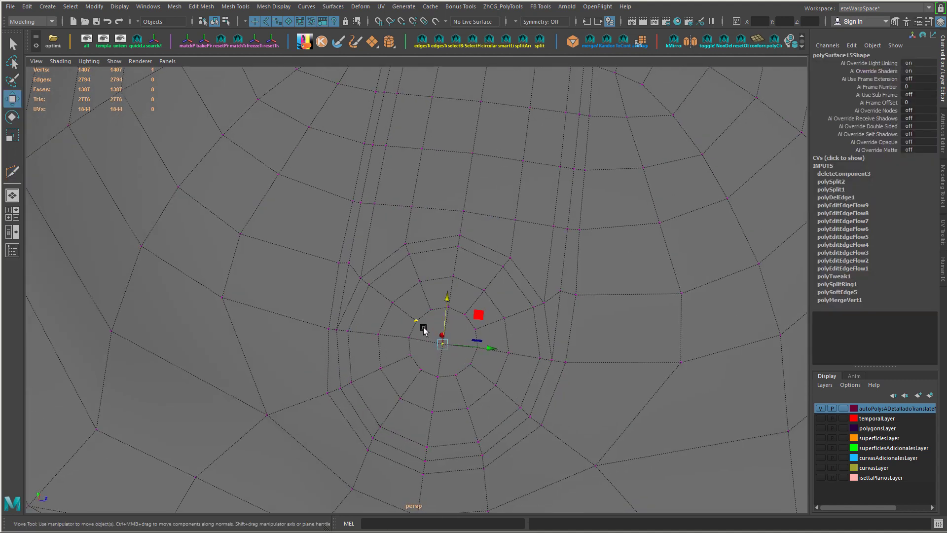
- Cut further edges across the centre of the round end to complete its quad grid
right_click(477, 333)
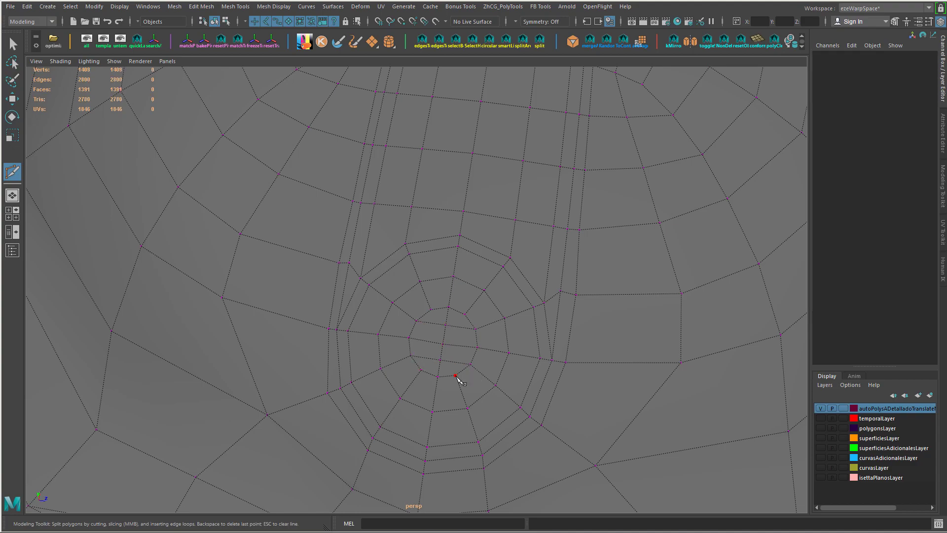
mouse_move(454, 375)
left_mouse_down("alt")
mouse_move(370, 376)
mouse_move(460, 391)
mouse_move(468, 377)
left_mouse_up("alt")
right_click_drag(468, 377, 430, 352, "alt")
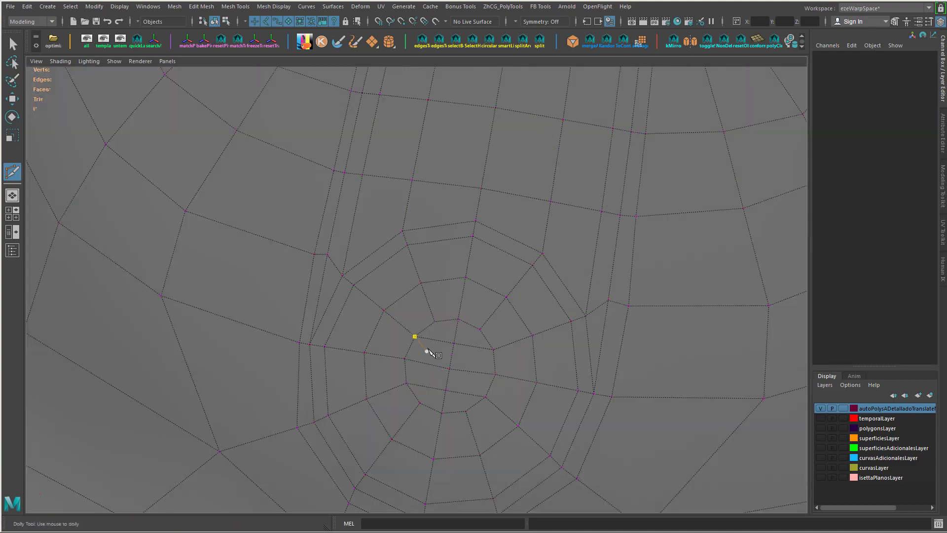
key("w")
left_click(450, 369)
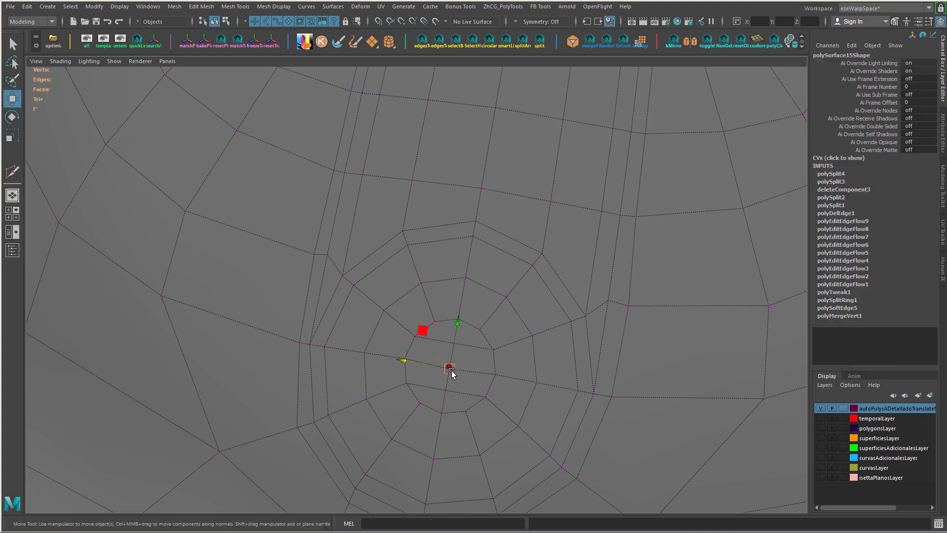
left_click(457, 325)
- Scale opposite pairs of dish vertices around the handle's round end to even out their spacing
right_click_drag(517, 365, 474, 340, "alt")
left_click_drag(474, 341, 389, 345, "alt")
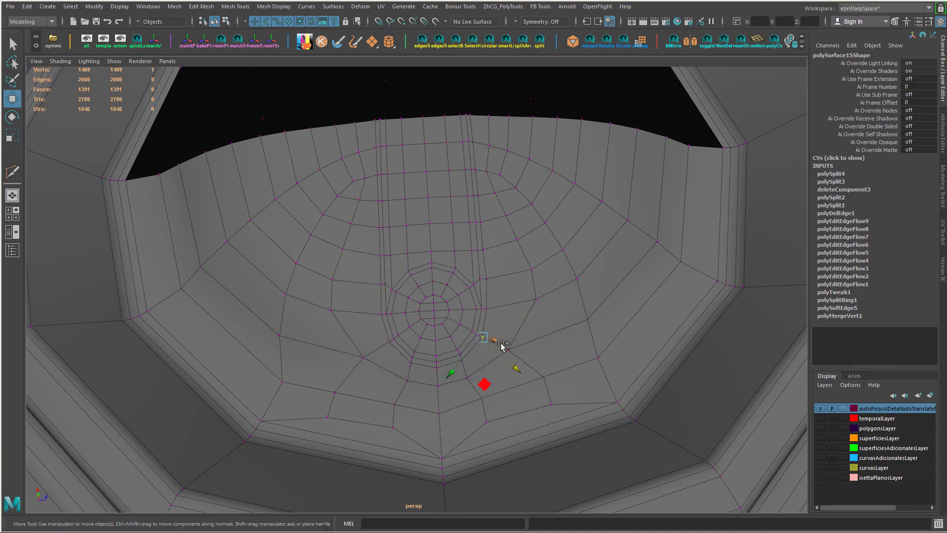
left_click_drag(507, 363, 442, 238, "alt")
right_click_drag(442, 238, 503, 220)
left_click_drag(503, 224, 435, 316, "alt")
right_click_drag(370, 309, 320, 244)
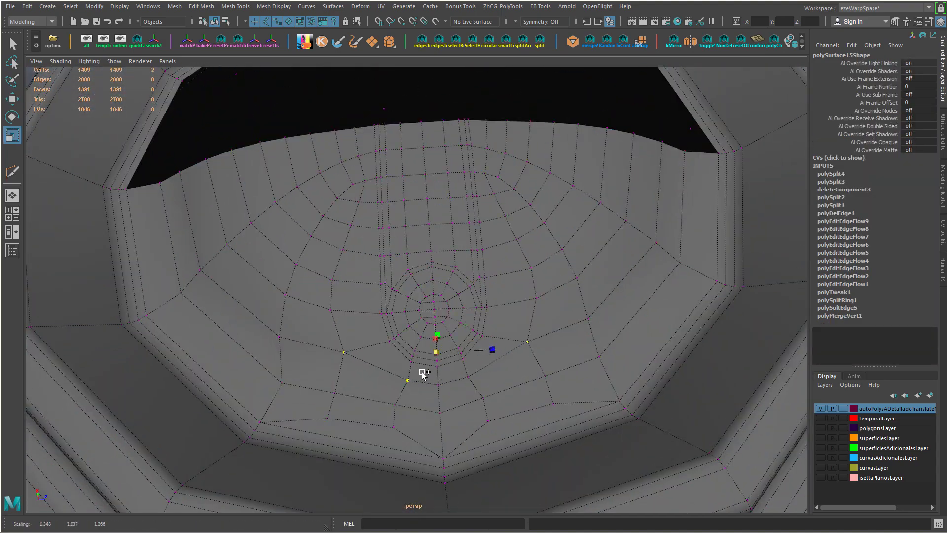
left_click(408, 380, "shift")
left_click_drag(422, 375, 412, 339, "alt")
- Apply Edit Edge Flow to the two matching dish edge runs flanking the handle's lower half
right_click_drag(289, 295, 289, 253)
left_click(337, 267)
left_click(339, 309, "shift")
left_click(488, 232, "shift")
left_click_drag(488, 233, 512, 316, "alt")
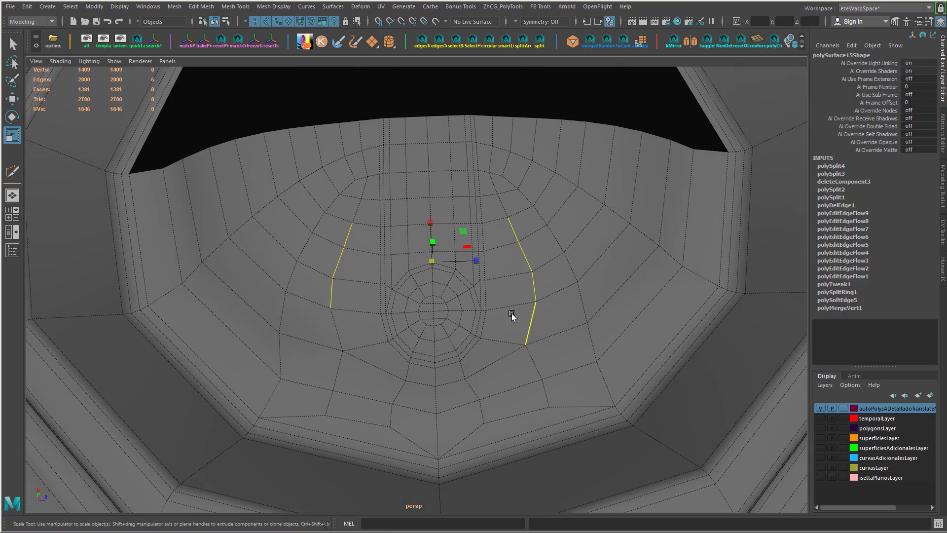
key("g")
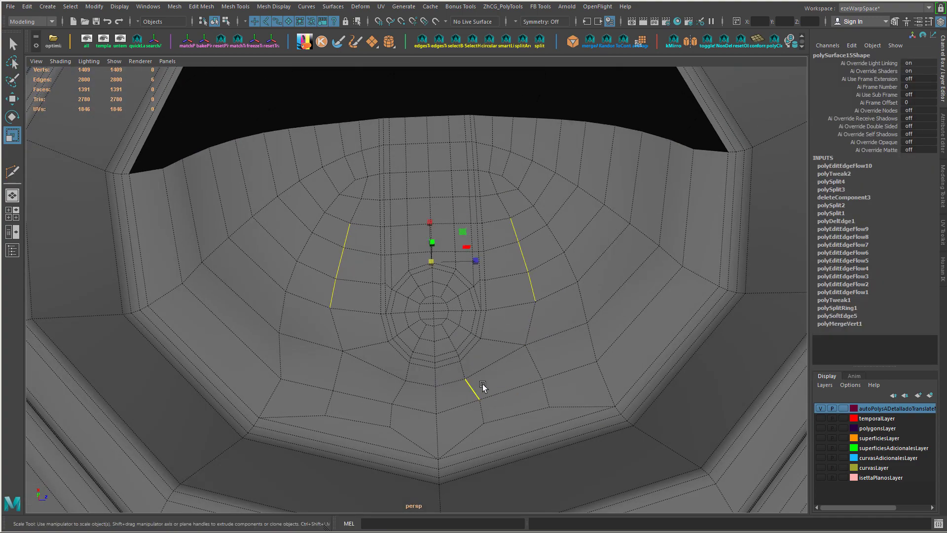
- Apply Edit Edge Flow to the dish edges between the handle's round end and the rim
left_click(409, 380)
left_click_drag(408, 379, 366, 360, "alt")
double_click(549, 341, "shift")
key("g")
right_click_drag(545, 346, 486, 362, "alt")
double_click(446, 376)
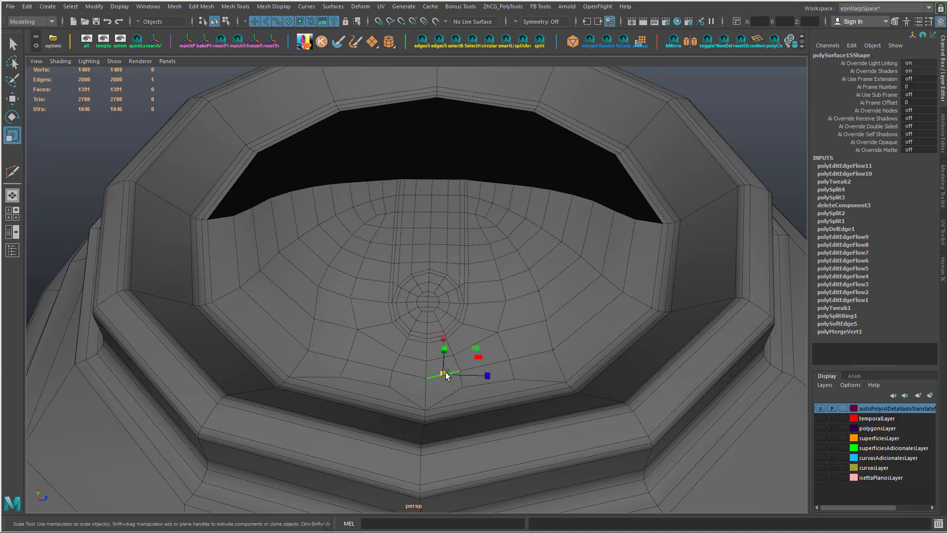
key("g")
left_click_drag(465, 374, 410, 390, "alt")
double_click(501, 379, "shift")
key("g")
double_click(380, 396, "shift")
key("g")
- Delete the faces of the bar handle's straight section from the dish
left_click_drag(374, 361, 520, 368, "alt")
left_click_drag(398, 303, 545, 229, "alt")
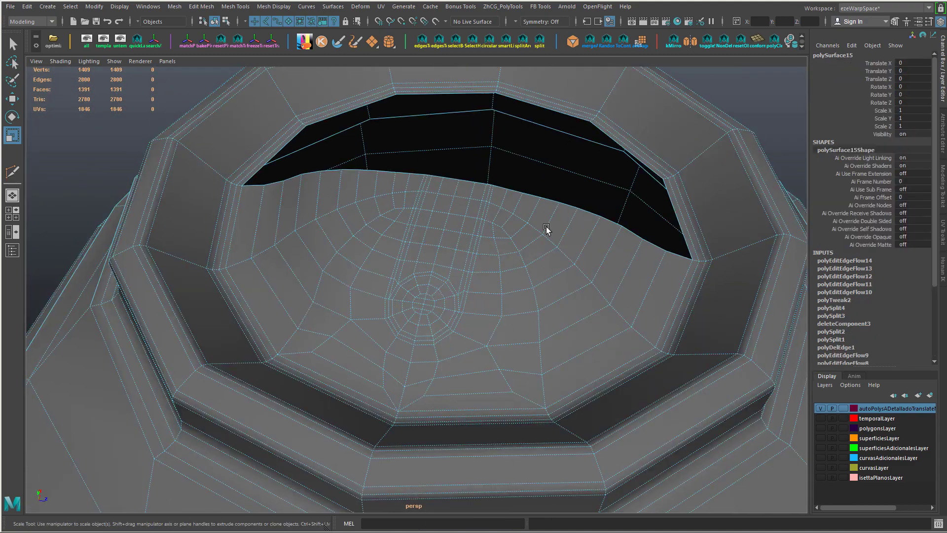
left_click(451, 201)
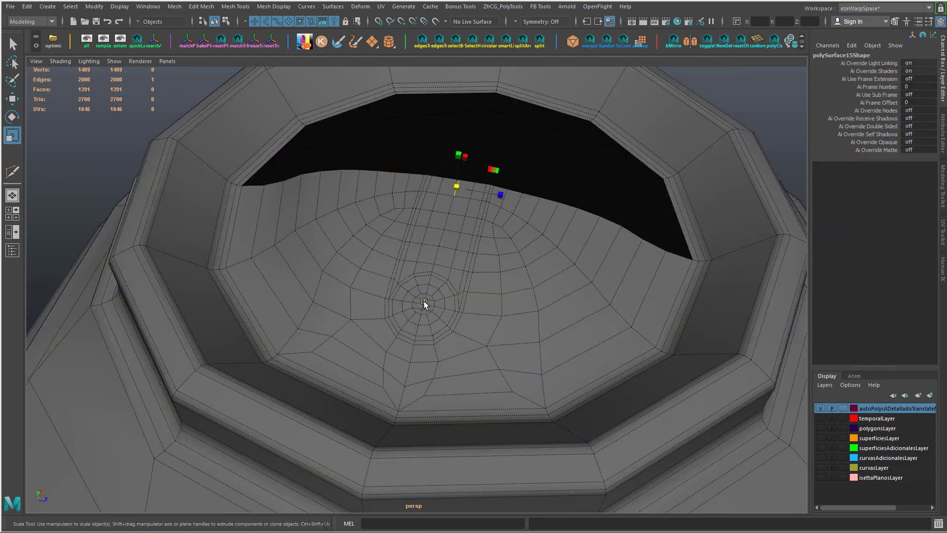
key("F9")
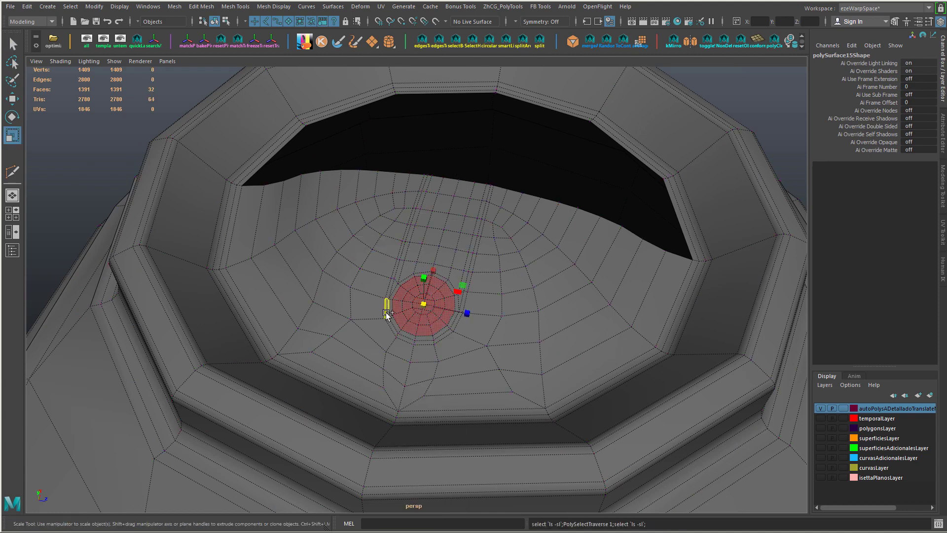
left_click_drag(454, 217, 443, 223, "alt")
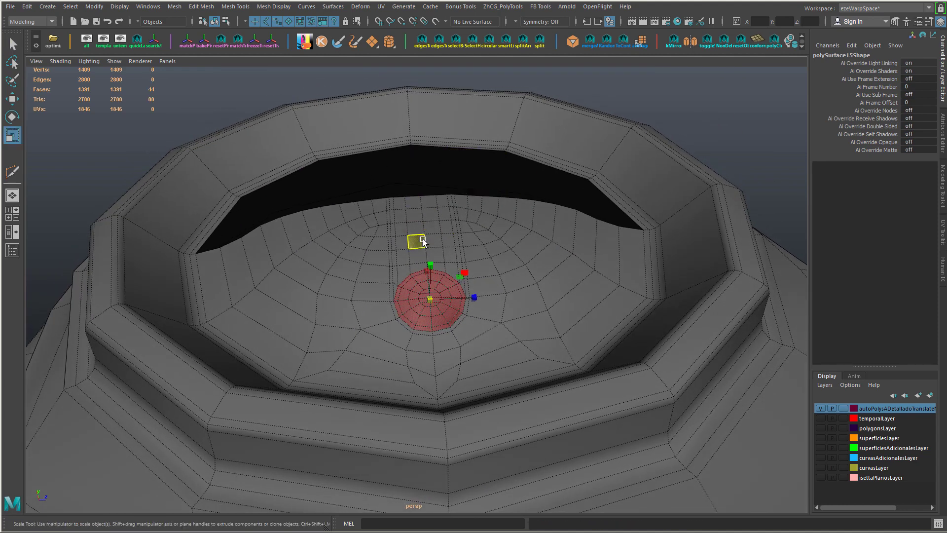
key("shift+period")
key("shift+period")
scroll(427, 265, "up", 4)
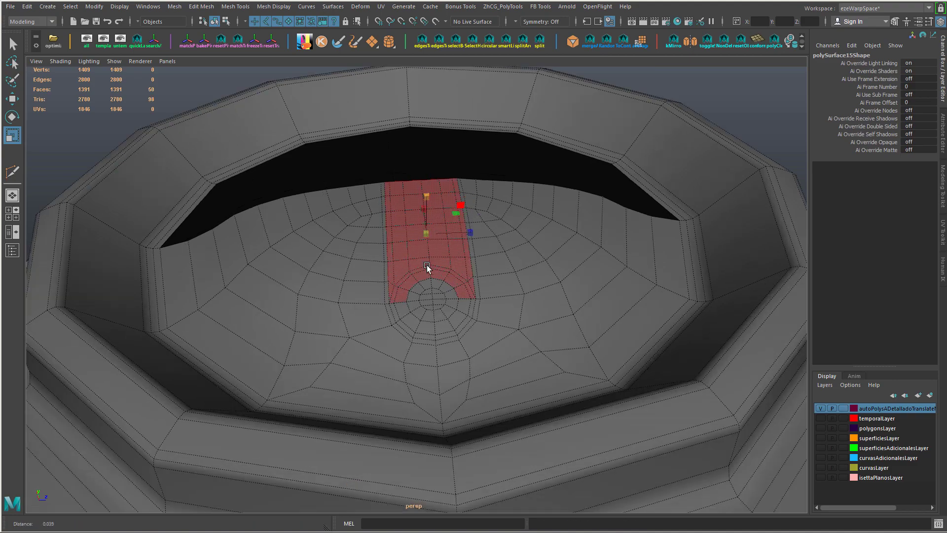
key("Delete")
- Delete the remaining faces of the handle's round end to leave an open slot
left_click(413, 298)
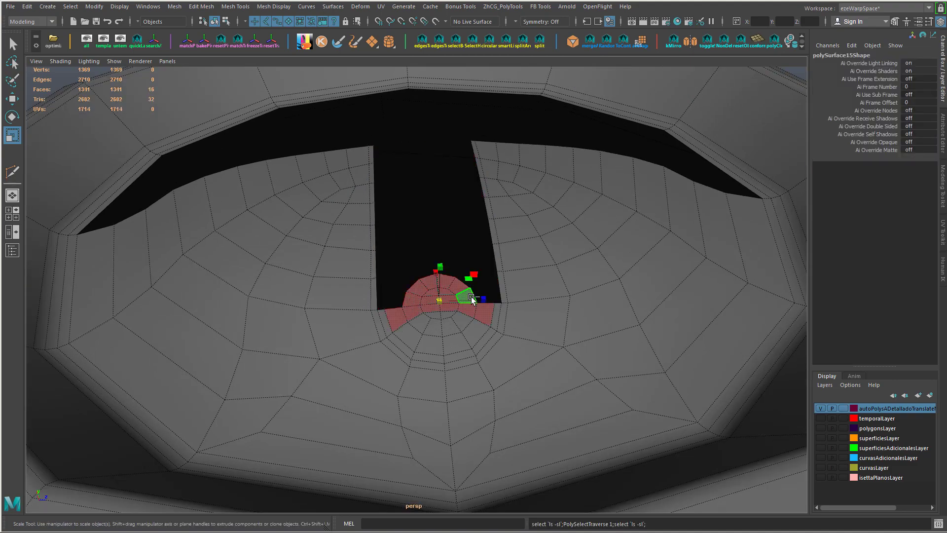
key("Delete")
left_click(440, 339)
key("Delete")
- Examine the slotted dish in smooth preview from several angles and return to the unsmoothed display
left_click_drag(463, 342, 368, 303, "alt")
scroll(567, 312, "down", 5)
left_click_drag(566, 313, 496, 300, "alt")
key("F8")
key("3")
scroll(497, 300, "up", 5)
left_click_drag(423, 296, 480, 295, "alt")
scroll(516, 256, "down", 2)
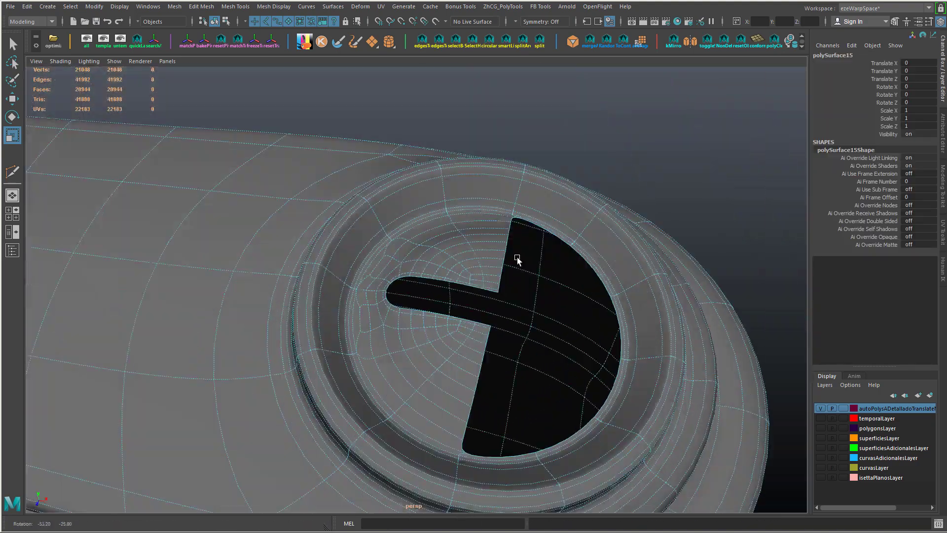
scroll(516, 257, "down", 2)
left_click_drag(596, 277, 424, 348, "alt")
key("1")
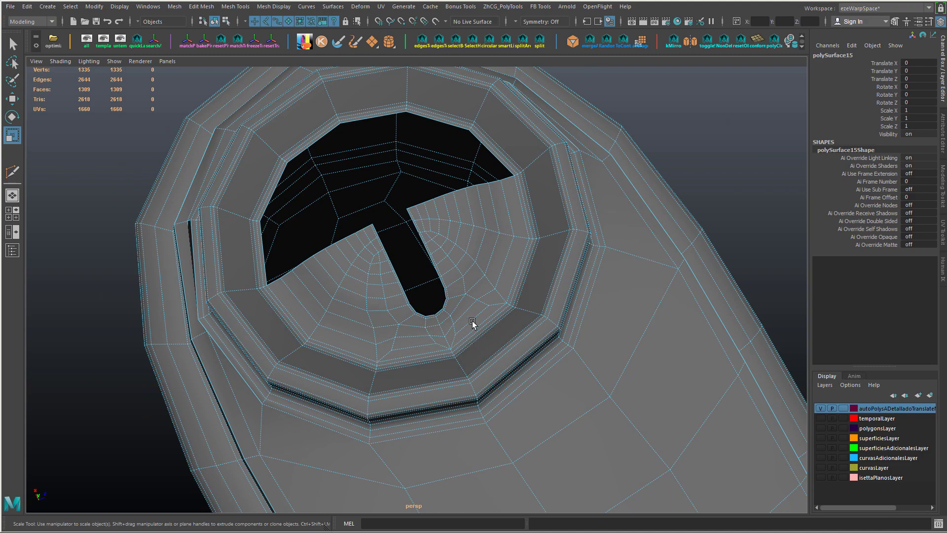
- Delete the surplus edge runs that follow the slot on both sides
left_click_drag(472, 323, 439, 211, "alt")
left_click(456, 328)
left_click(440, 331, "shift")
left_click_drag(440, 331, 353, 318, "alt")
left_click(445, 314, "shift")
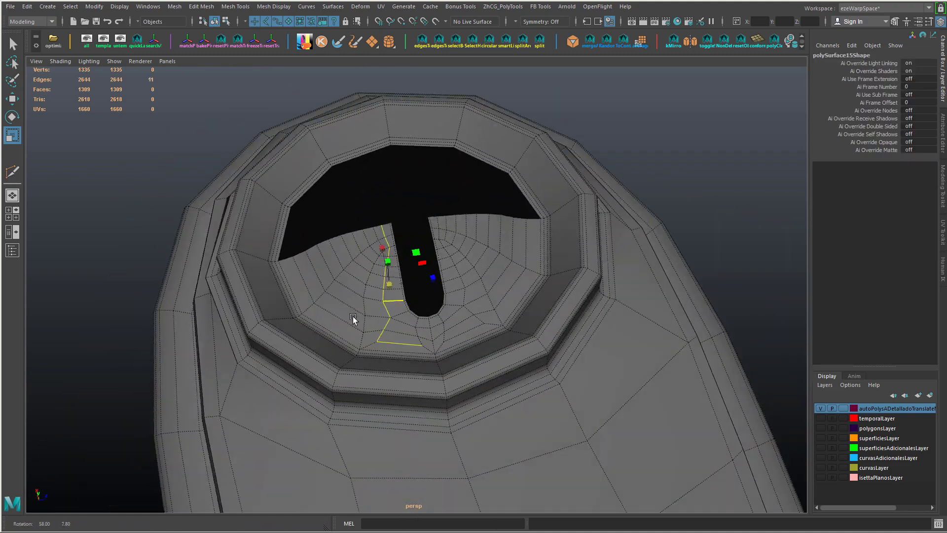
left_click(385, 268, "shift")
left_click(465, 299, "shift")
key("Delete")
- Try Edit Edge Flow on the two edge loops flanking the slot, limited to the dish area
left_click_drag(488, 297, 466, 333, "alt")
double_click(491, 286)
double_click(371, 269, "shift")
scroll(489, 336, "down", 8)
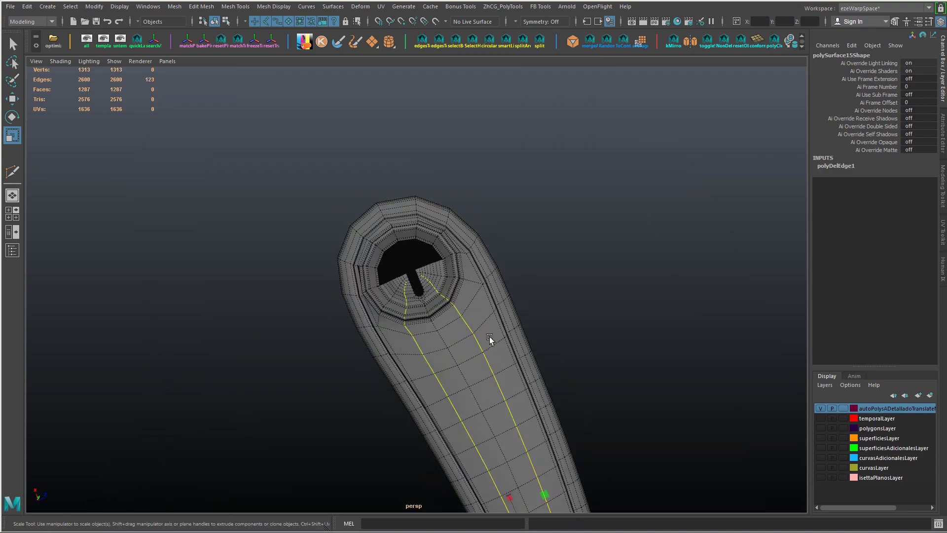
middle_click_drag(490, 336, 436, 217, "alt")
left_click_drag(340, 227, 493, 454, "ctrl")
scroll(486, 368, "up", 4)
left_click_drag(346, 266, 481, 383, "alt")
key("f")
scroll(523, 359, "down", 4)
key("g")
key("ctrl+z")
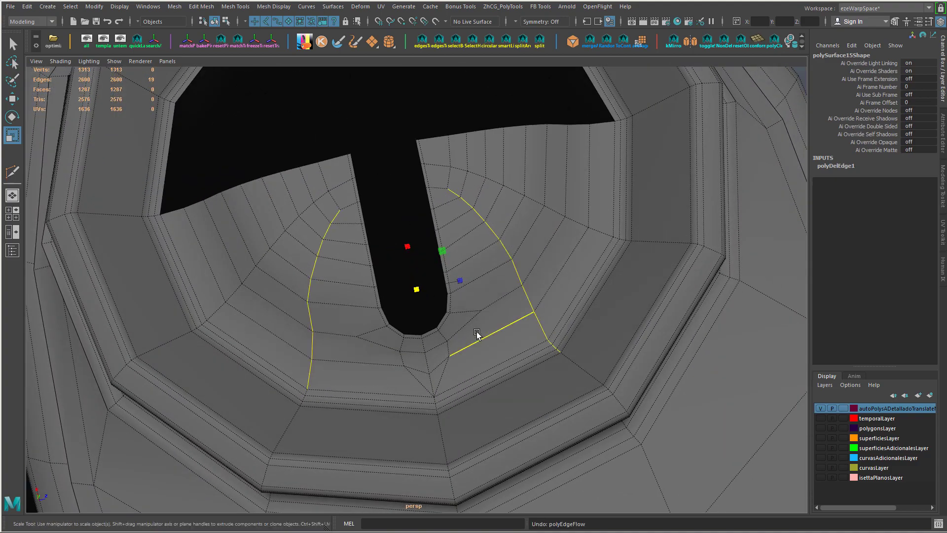
- Try Edit Edge Flow on the flanking edge runs again without the edges nearest the rim
mouse_move(369, 337)
left_mouse_down("alt")
mouse_move(383, 300)
mouse_move(377, 321)
left_mouse_up("alt")
left_click_drag(306, 392, 348, 420, "ctrl")
left_click_drag(543, 330, 641, 300, "ctrl")
key("g")
key("ctrl+z")
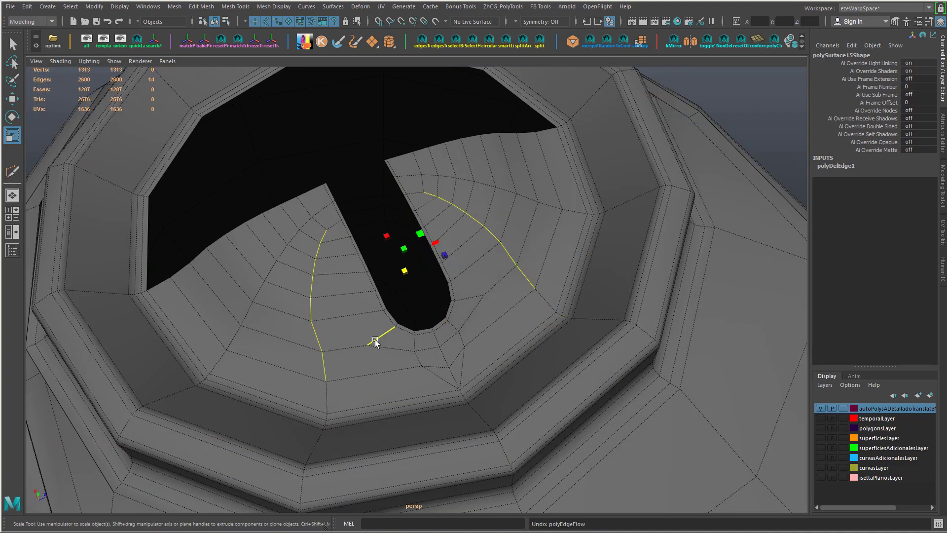
- Delete two surplus edges beyond the slot's round end and merge the neighbouring vertices
left_click_drag(345, 311, 463, 378, "alt")
left_click(462, 378)
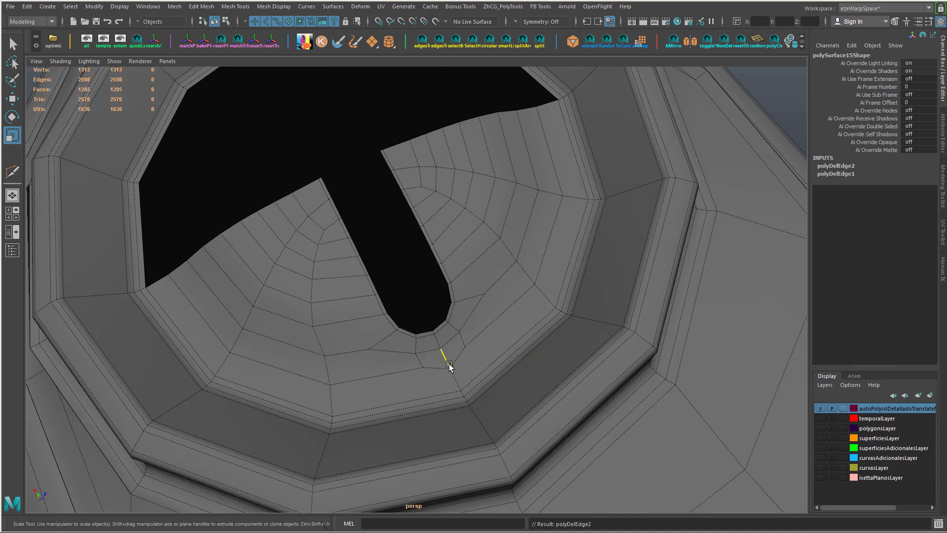
left_click(454, 369)
key("w")
middle_click_drag(465, 404, 463, 399, "ctrl+shift")
left_click_drag(420, 377, 400, 367, "alt")
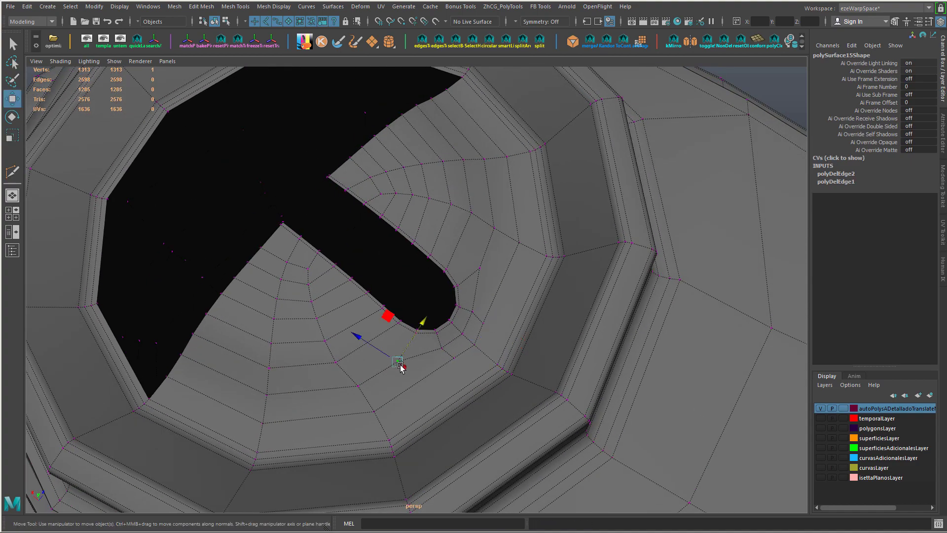
left_click_drag(492, 350, 474, 375, "alt")
key("g")
- Split the edge ring alongside the slot's straight side with a new loop and delete the surplus edges
key("F10")
left_click(346, 221)
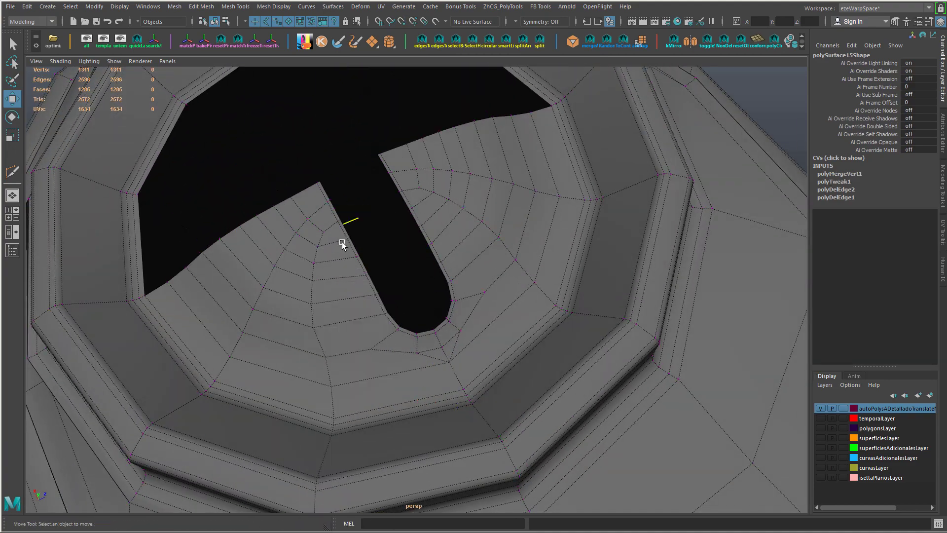
right_click_drag(342, 242, 342, 212, "ctrl")
left_click_drag(350, 276, 363, 305, "alt")
key("ctrl+Delete")
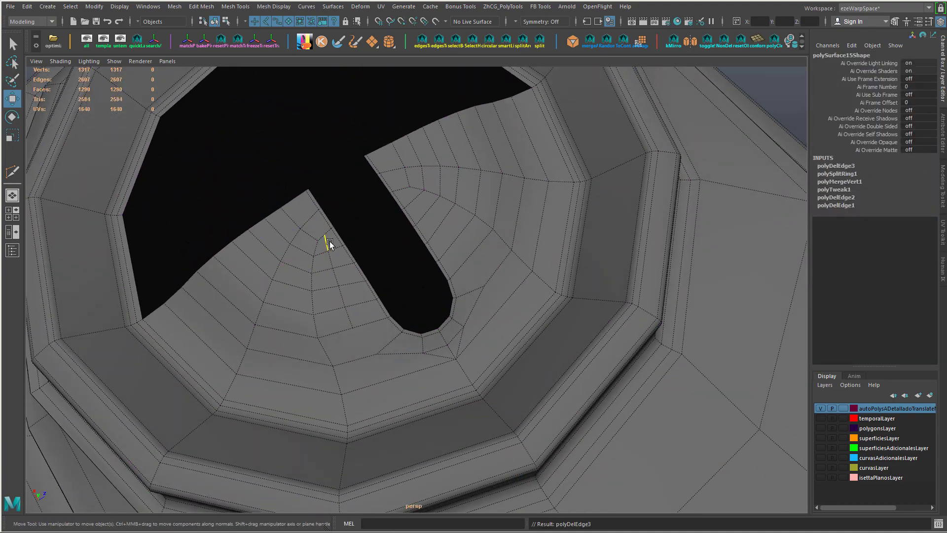
- Delete the surplus short edge beside the slot's straight side and reposition a vertex next to the slot's round end
left_click_drag(328, 239, 353, 357, "alt")
left_click(353, 357)
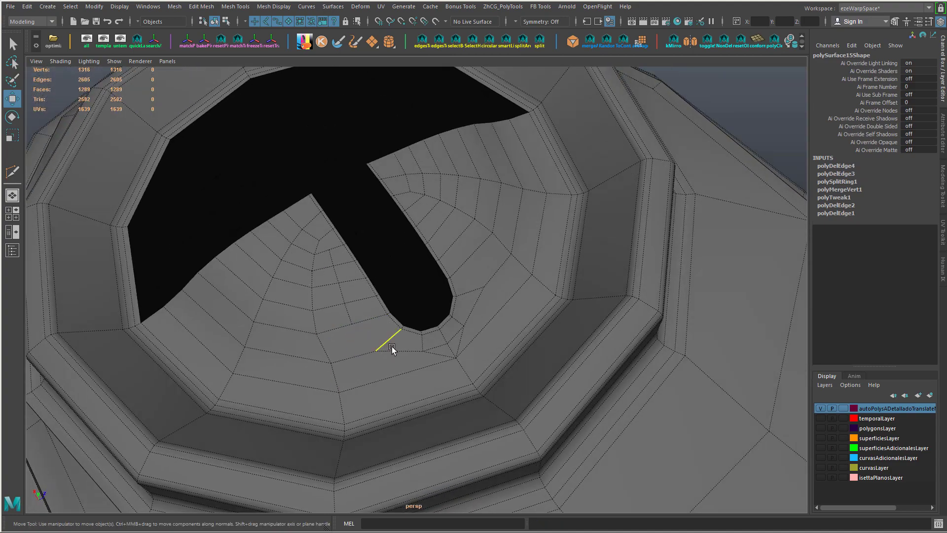
key("F9")
left_click(374, 351)
scroll(394, 348, "down", 3)
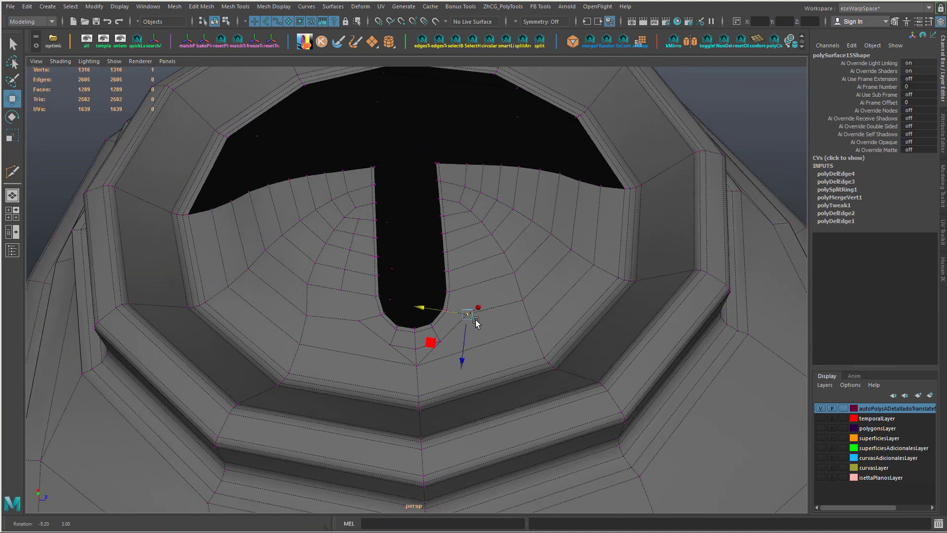
- Delete the two surplus edges beyond the slot's round end
left_click_drag(389, 345, 344, 239, "alt")
left_click(412, 347)
left_click(435, 343, "shift")
key("ctrl+Delete")
key("ctrl+z")
key("ctrl+y")
- Adjust the spacing of the vertex pair beyond the slot's round end
key("F9")
left_click(405, 349)
left_click(454, 335, "shift")
key("r")
- Relax the edge run along one straight side of the slot with Edit Edge Flow
right_click(343, 238)
right_click_drag(344, 239, 343, 212)
double_click(346, 248)
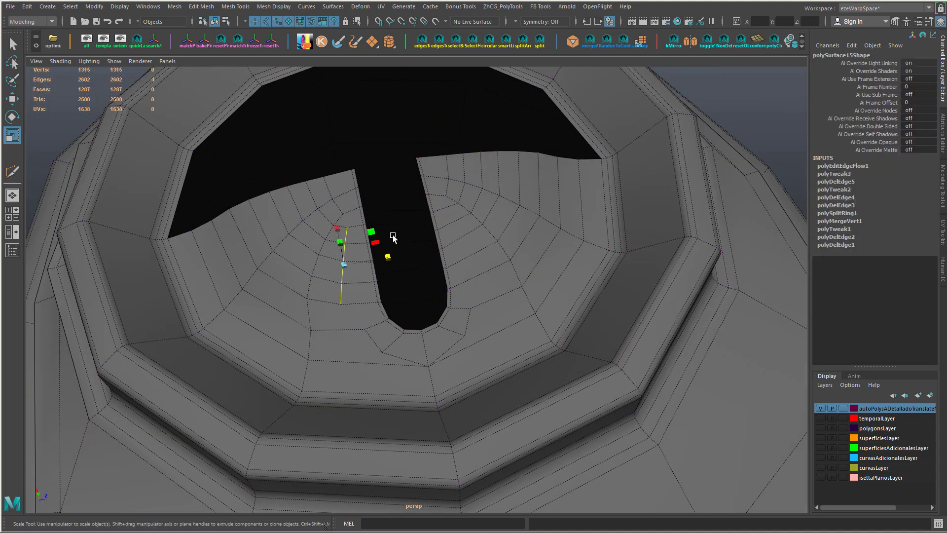
- Split the matching edge ring on the slot's opposite side with a new loop and delete its surplus edges
left_click(457, 241)
right_click_drag(457, 241, 437, 198, "ctrl")
left_click_drag(511, 286, 513, 283, "ctrl")
key("ctrl+Delete")
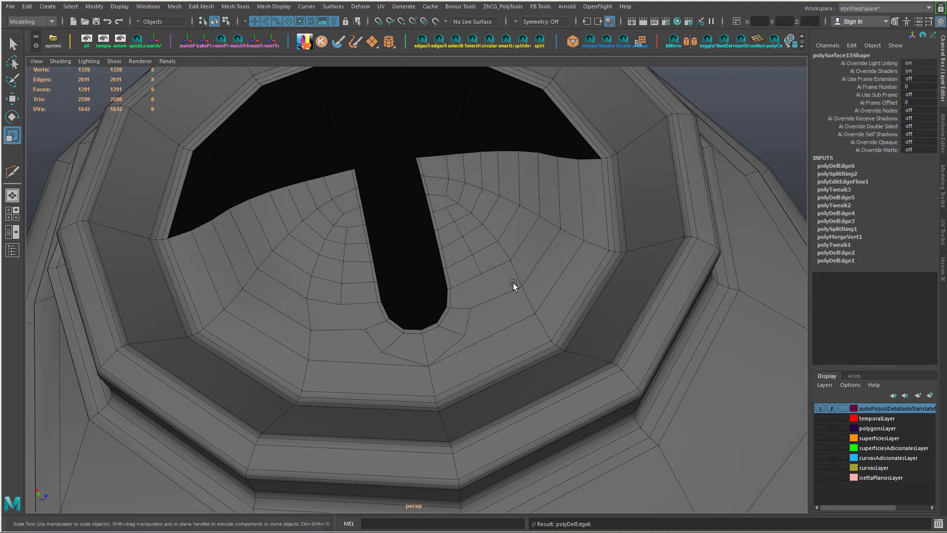
- Relax the new edge run with Edit Edge Flow and scale both flanking runs closer to the slot
double_click(453, 226)
key("g")
left_click_drag(385, 261, 396, 286, "alt")
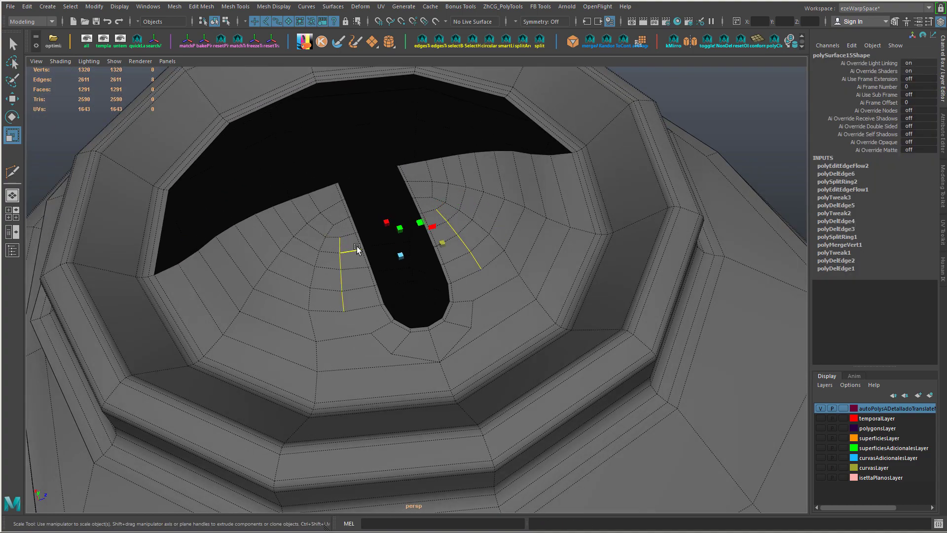
middle_click_drag(445, 244, 434, 253, "shift")
left_click(432, 330, "shift")
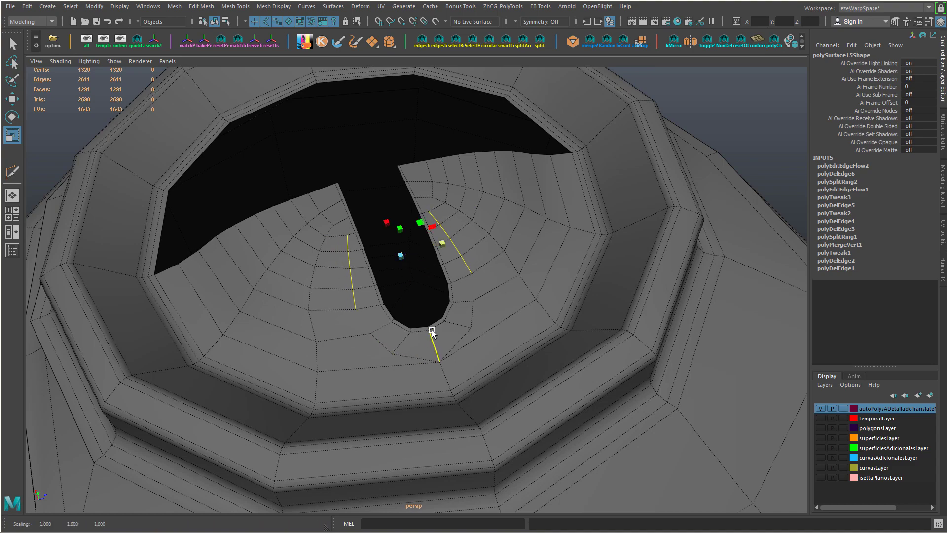
- Spread the vertex pair flanking the slot's round end slightly outward on both sides
right_click_drag(369, 335, 341, 335)
left_click(369, 333)
left_click(471, 301, "shift")
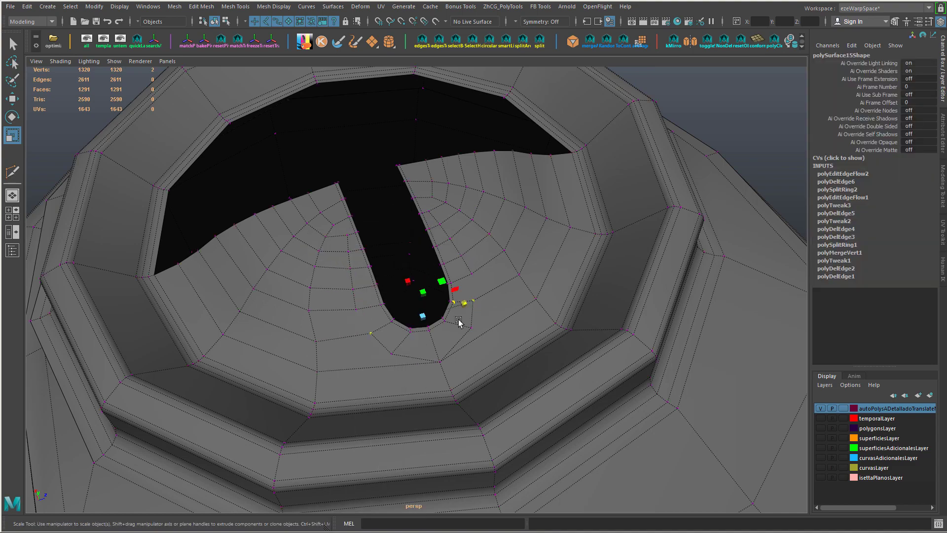
key("w")
left_click_drag(458, 321, 396, 350, "alt")
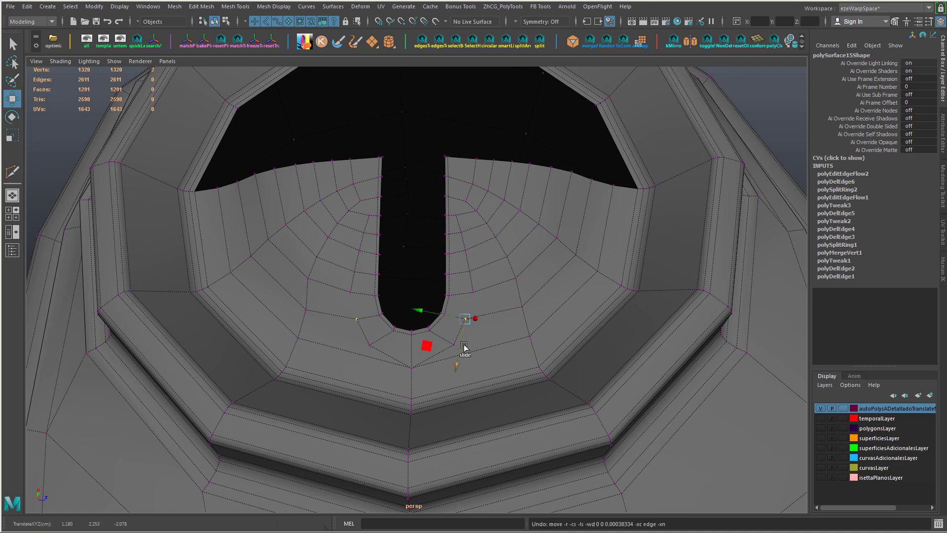
middle_click_drag(430, 312, 473, 358, "shift")
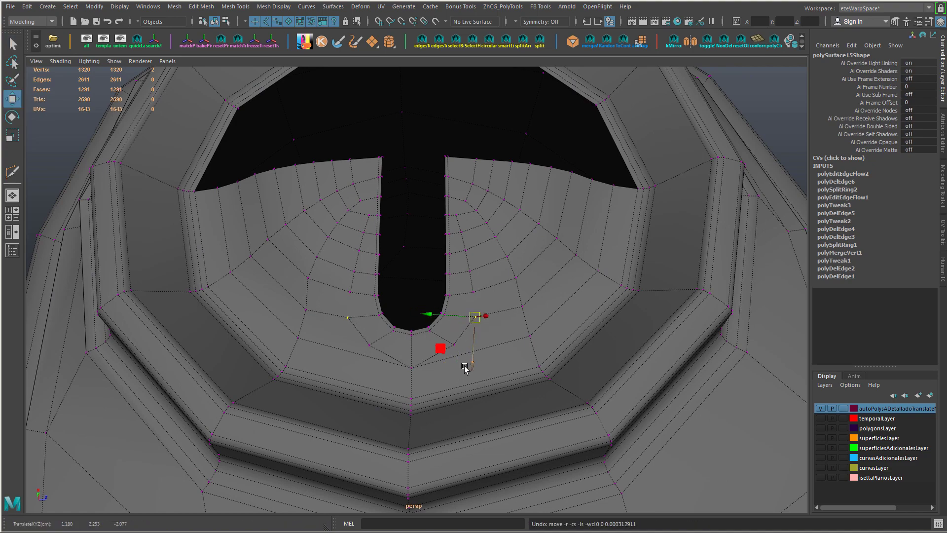
left_click_drag(464, 367, 442, 319, "alt")
left_click_drag(404, 289, 398, 314, "alt")
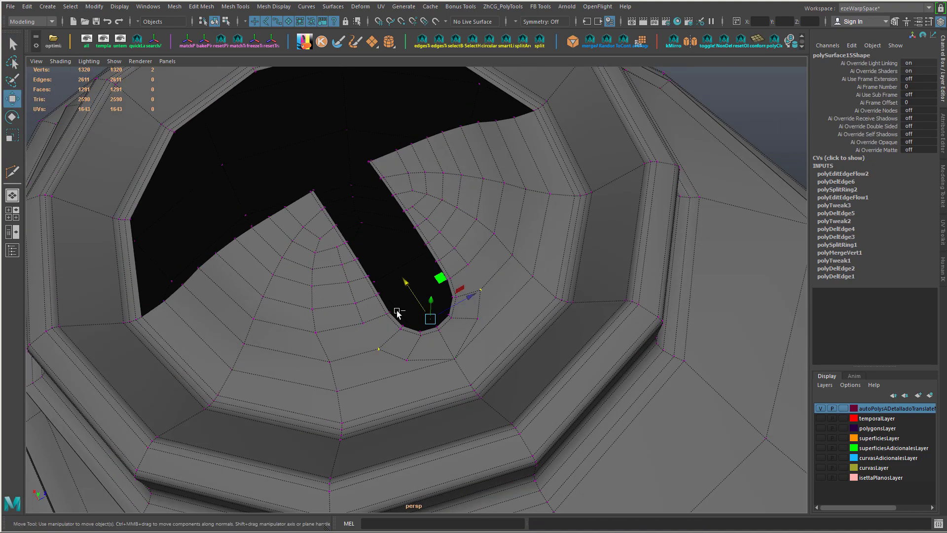
- Refine the position of the neighbouring vertex pair just beyond the slot's round end
key("r")
middle_click_drag(490, 330, 475, 325, "shift")
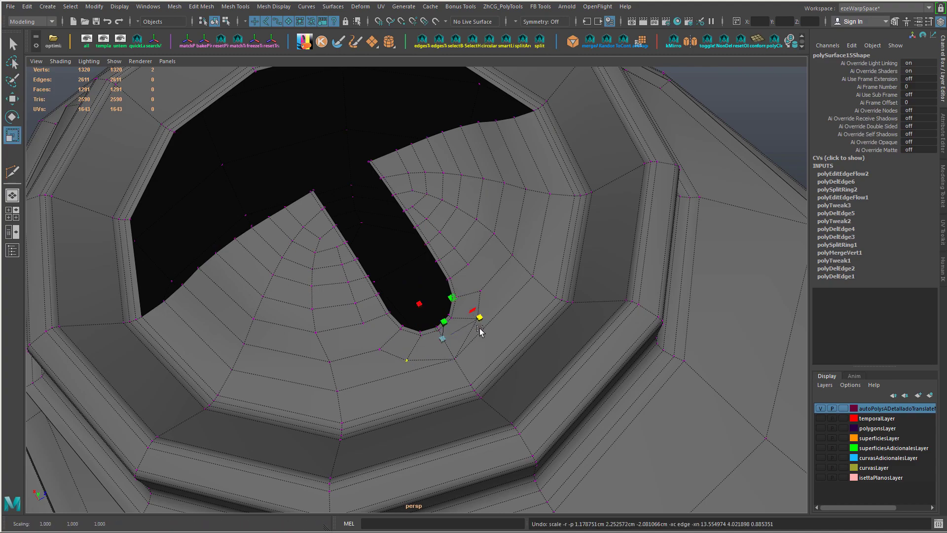
key("w")
middle_click_drag(423, 310, 417, 297, "shift")
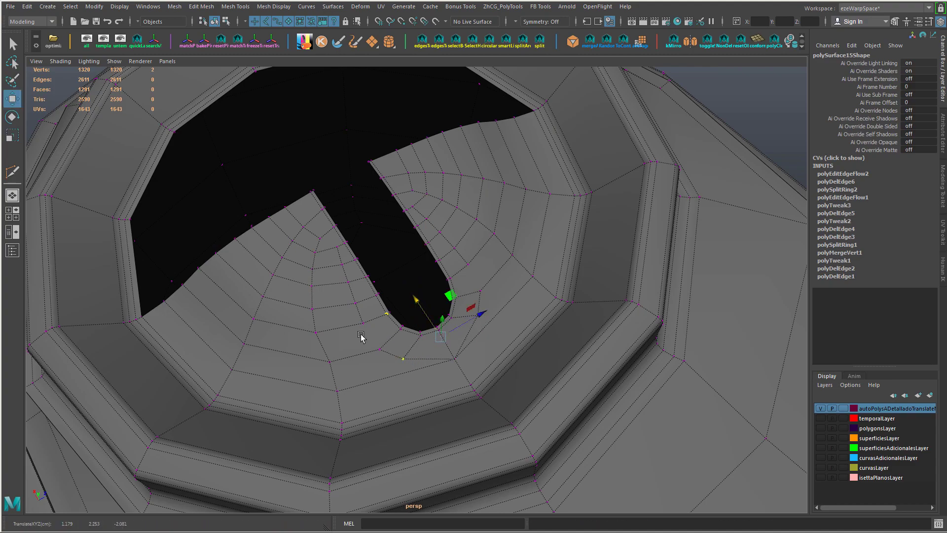
- Connect the neighbouring vertices on each side of the slot's round end with a new edge
left_click_drag(360, 337, 408, 348, "alt")
left_click(402, 351)
left_click(380, 330, "shift")
right_click_drag(380, 330, 495, 329, "shift")
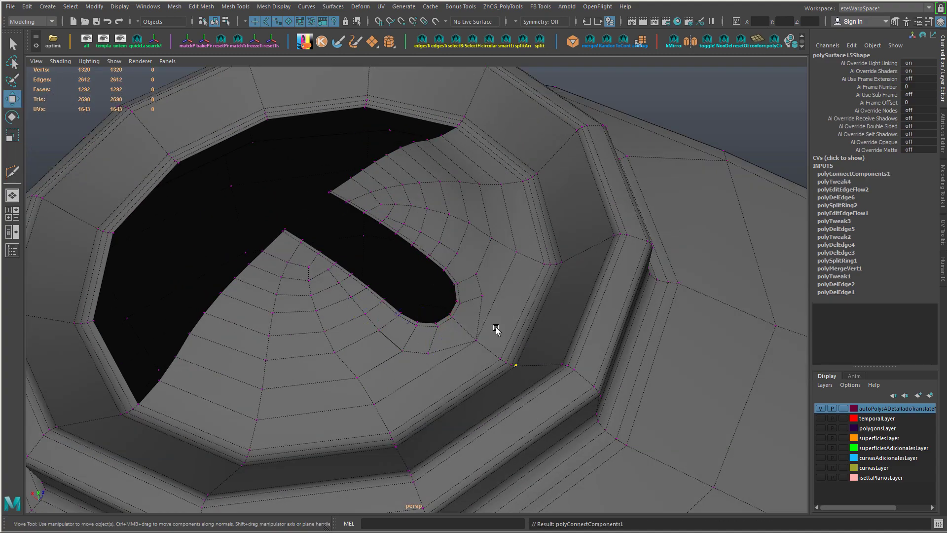
left_click_drag(496, 330, 433, 323, "alt")
left_click(480, 307)
left_click(474, 286, "shift")
right_click_drag(474, 286, 523, 286, "shift")
- Connect the matching vertex pairs near the slot's open end on both sides with new edges
left_click_drag(412, 242, 450, 269, "alt")
middle_click_drag(420, 201, 427, 238, "alt")
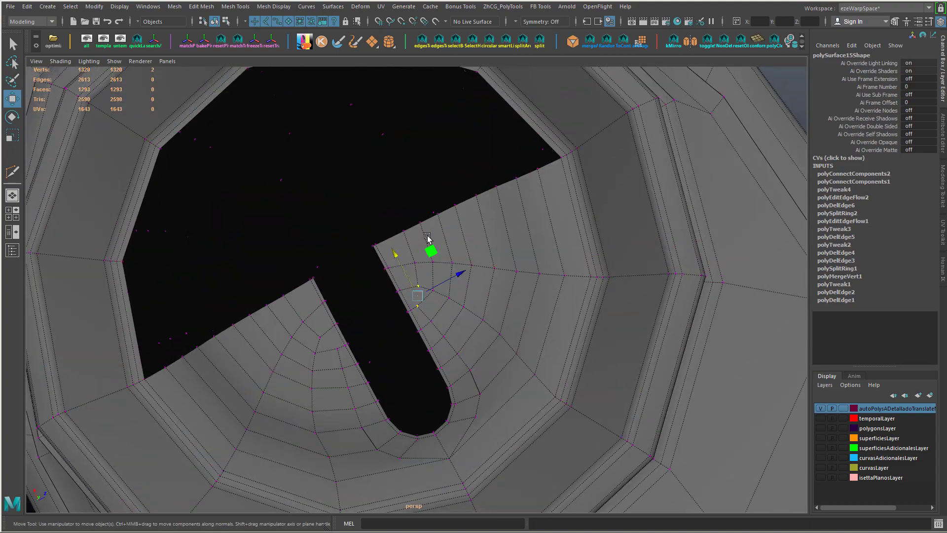
right_click_drag(427, 235, 456, 264, "shift")
left_click(320, 338)
left_click(338, 349, "shift")
right_click_drag(338, 350, 368, 377, "shift")
- Try sliding the dish's outer edge loop toward the rim with the Slide Edge tool and undo it
left_click_drag(368, 377, 450, 376, "alt")
right_click_drag(423, 357, 422, 325)
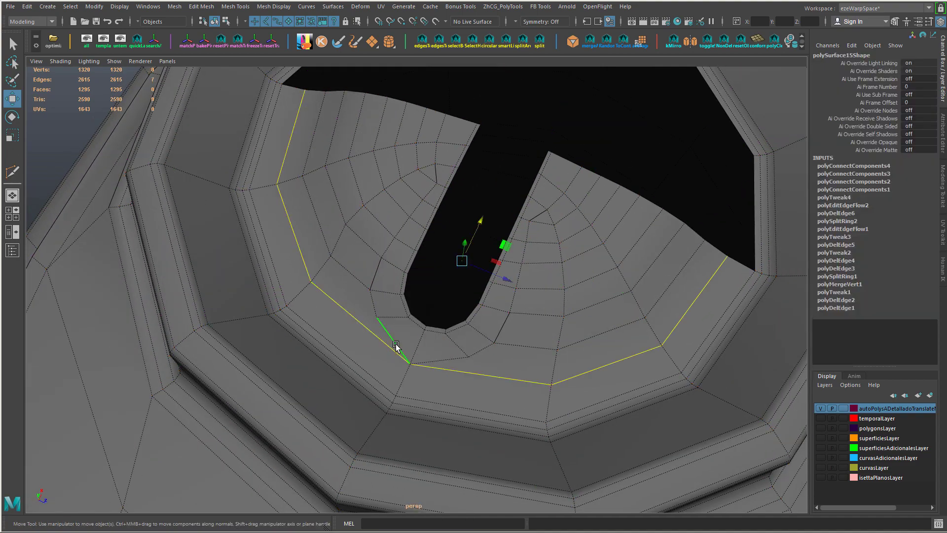
right_click_drag(489, 359, 488, 456, "shift")
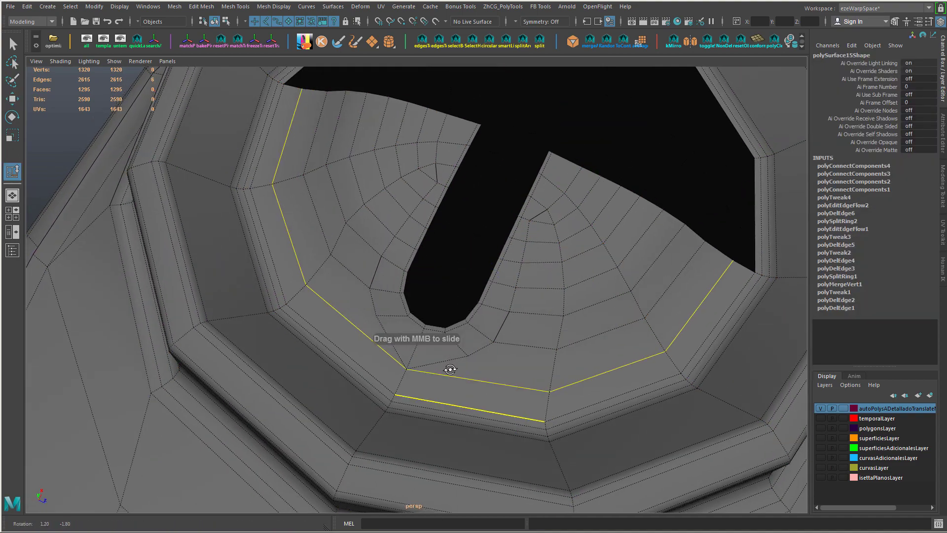
left_click_drag(446, 364, 467, 311, "alt")
middle_click_drag(467, 311, 462, 313)
key("w")
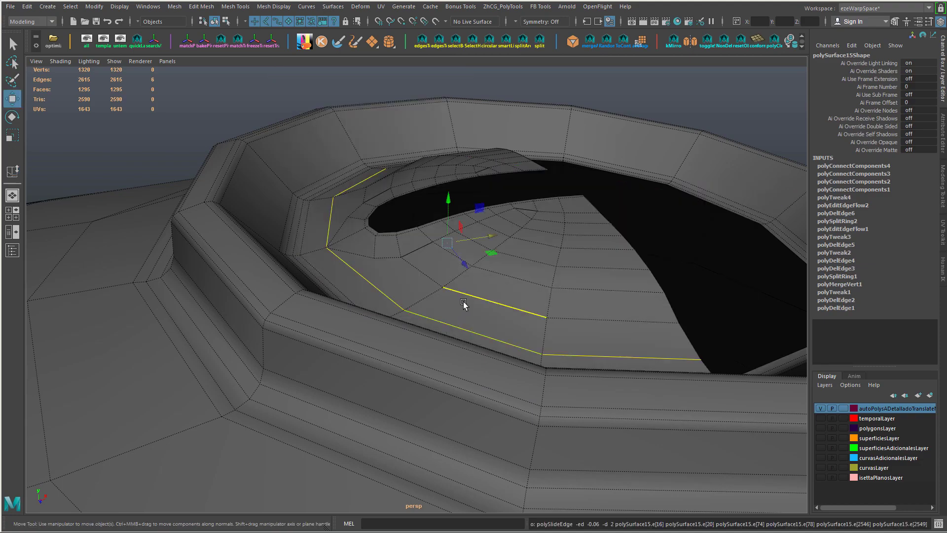
key("ctrl+z")
key("ctrl+z")
key("ctrl+z")
left_click_drag(464, 304, 461, 247, "alt")
key("ctrl+z")
- Relax the outer edge runs on both halves of the dish with Edit Edge Flow, leaving out the edges nearest the slot's end
double_click(328, 213)
left_click_drag(389, 207, 405, 261, "alt")
left_click_drag(402, 239, 429, 258, "ctrl")
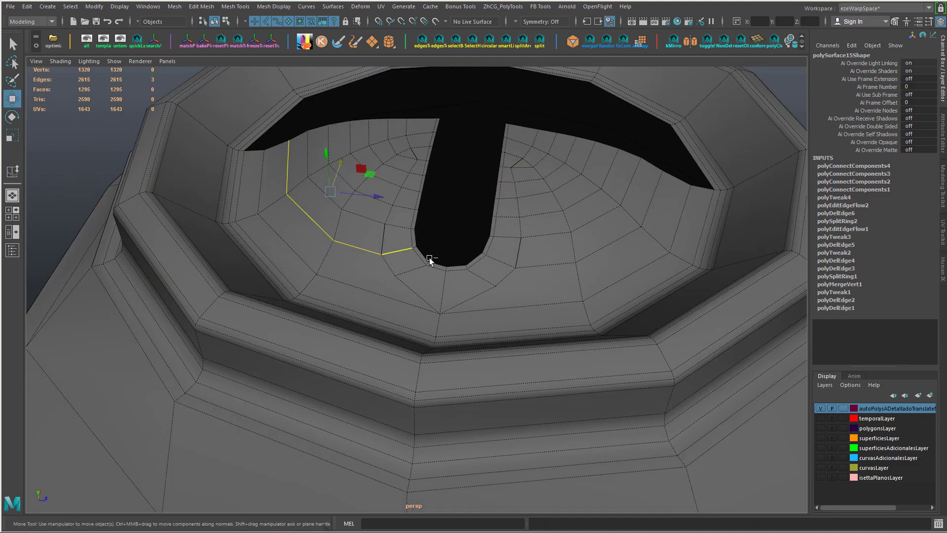
left_click(501, 257, "ctrl")
left_click_drag(501, 259, 285, 191, "alt")
left_click(500, 295, "ctrl")
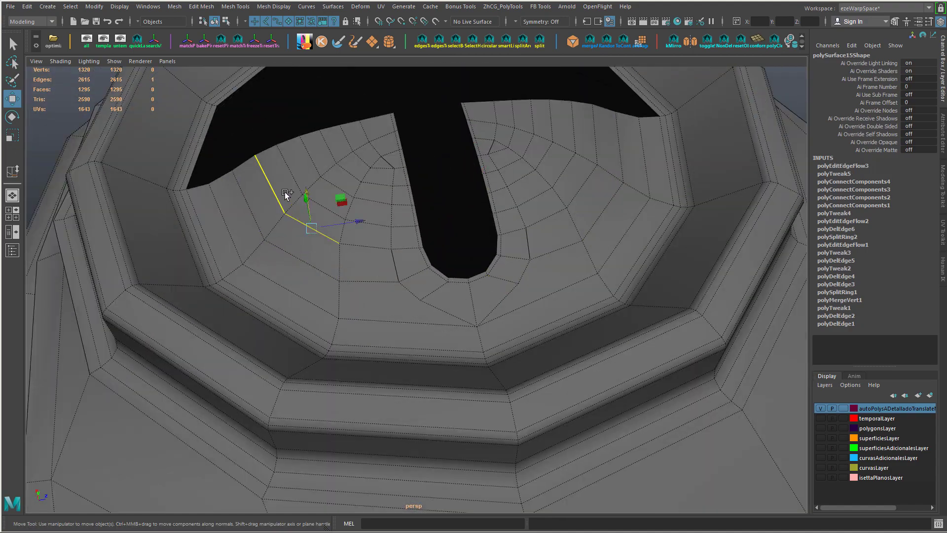
key("g")
- Apply Edit Edge Flow to the inner edge runs near the cut border on both sides of the slot
mouse_move(486, 286)
left_mouse_down("alt")
mouse_move(437, 236)
mouse_move(471, 288)
left_mouse_up("alt")
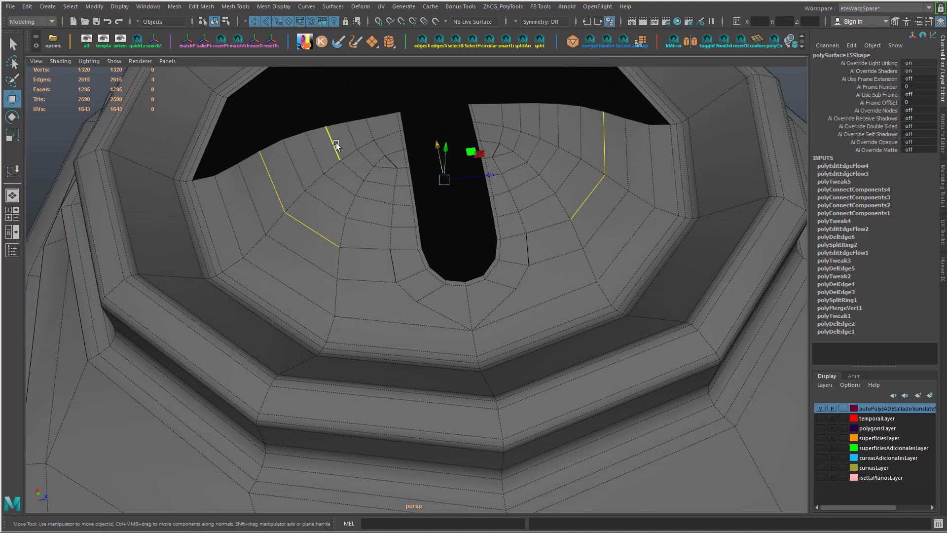
left_click(505, 129, "shift")
key("g")
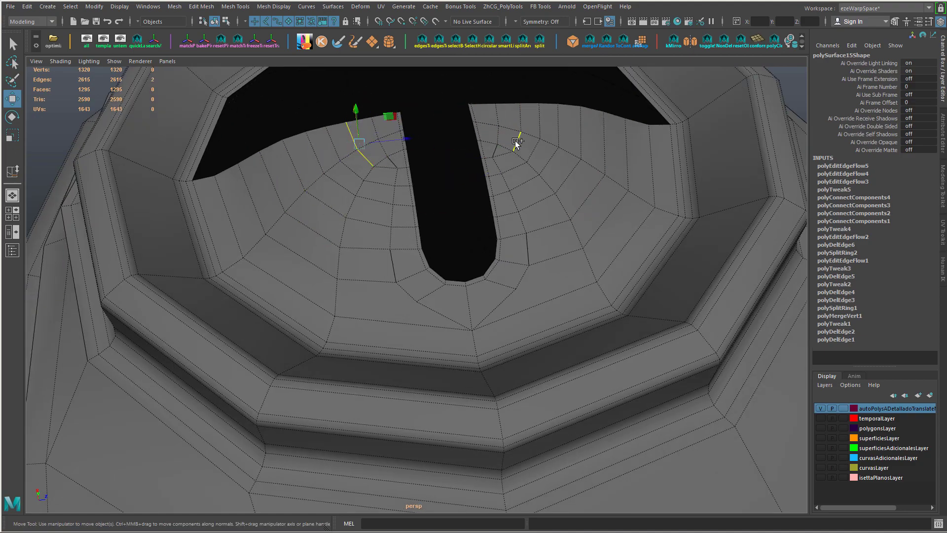
left_click(515, 141, "shift")
left_click(520, 120, "shift")
key("g")
- Try connecting a vertex beyond the slot's round end to the nearby vertex on the outer loop
scroll(525, 245, "down", 5)
left_click_drag(524, 245, 461, 295, "alt")
scroll(461, 294, "up", 5)
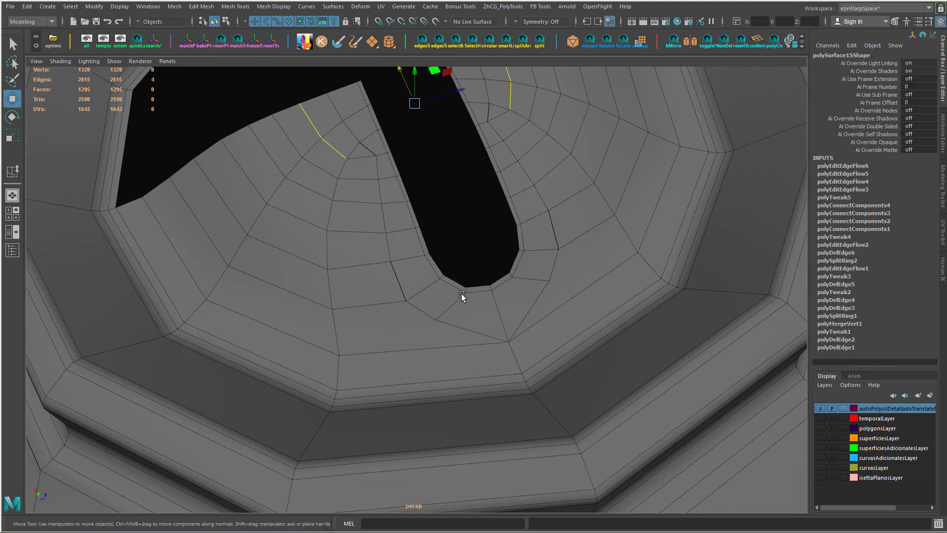
right_click_drag(433, 239, 401, 230)
left_click(436, 320)
left_click(339, 355, "shift")
left_click_drag(435, 346, 447, 339, "alt")
key("c")
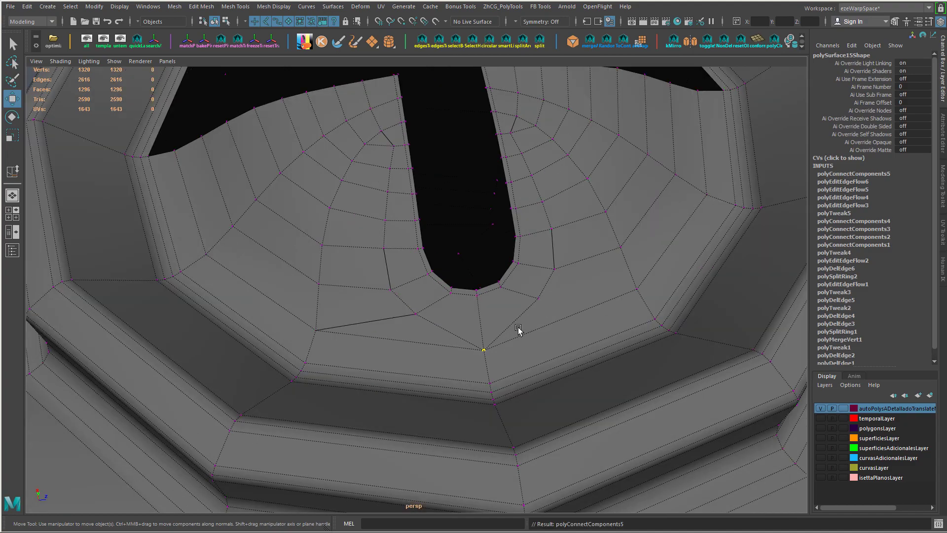
- Try the mirrored connection on the other side of the slot's end and undo both connections
left_click_drag(519, 328, 472, 332, "alt")
left_click(492, 333)
left_click(598, 368, "shift")
key("c")
left_click_drag(488, 310, 466, 238, "alt")
key("ctrl+z")
key("ctrl+z")
- Cut a new edge line across the faces beyond the slot's round end and delete the two diagonal edges outside it
right_click_drag(465, 238, 503, 253)
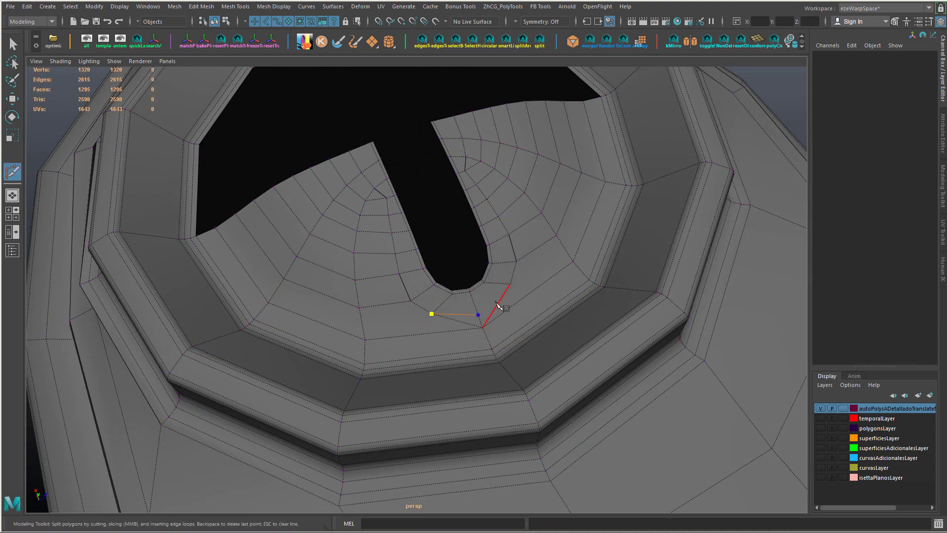
left_click_drag(507, 323, 433, 239, "alt")
key("w")
left_click(477, 322)
left_click(502, 311, "shift")
key("ctrl+Delete")
- Connect the vertices on both sides of the slot's round end to the nearest outer loop vertices
right_click_drag(434, 239, 386, 239)
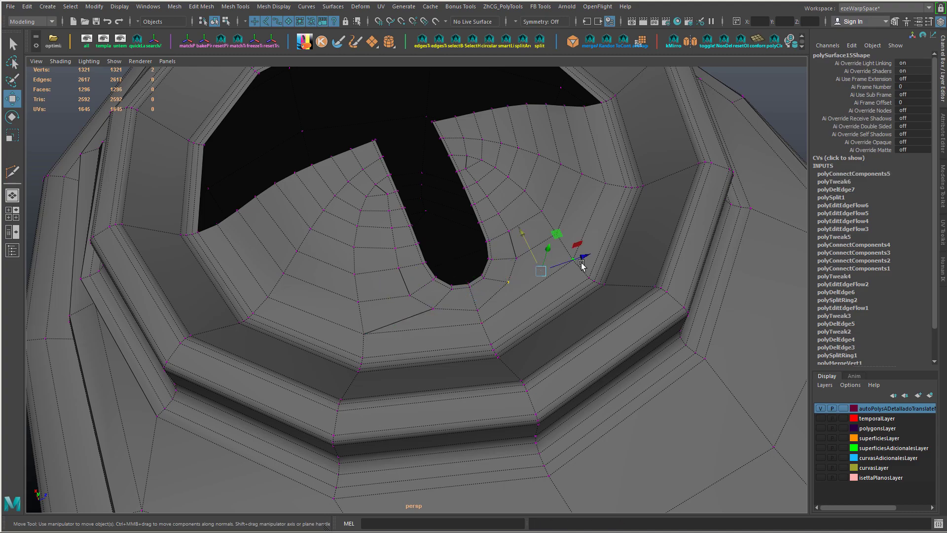
key("g")
mouse_move(482, 320)
left_mouse_down("alt")
mouse_move(481, 329)
mouse_move(545, 294)
mouse_move(496, 325)
mouse_move(477, 324)
left_mouse_up("alt")
- Relax the edge runs flanking the slot and curving around its round end with Edit Edge Flow
right_click_drag(389, 239, 377, 159)
left_click(390, 226)
left_click(402, 306, "shift")
right_click_drag(603, 385, 602, 385, "shift")
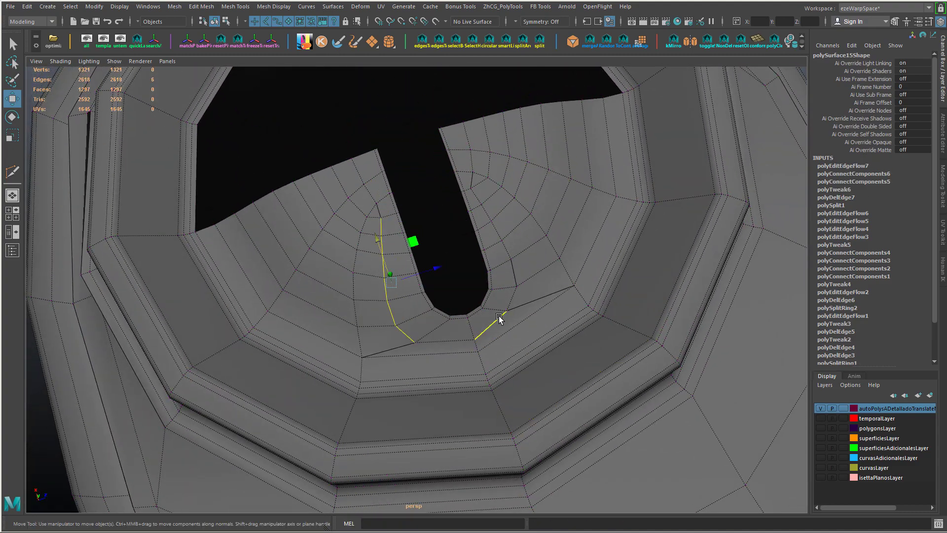
left_click_drag(501, 321, 390, 203, "alt")
key("ctrl+z")
key("ctrl+y")
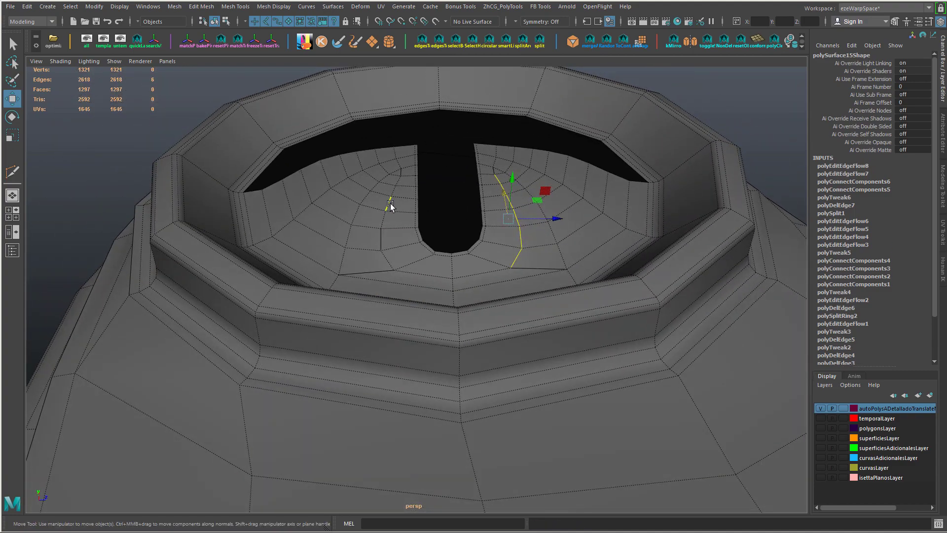
- Apply Edit Edge Flow to the opposite flanking edge run as well and compare the mesh before and after
double_click(389, 203, "shift")
key("g")
left_click_drag(415, 288, 362, 308, "alt")
key("ctrl+z")
key("ctrl+y")
key("ctrl+z")
key("ctrl+y")
- Adjust the spacing of the matching vertices on both sides of the slot's round end
left_click(394, 297)
left_click(513, 284, "shift")
left_click(365, 308)
scroll(422, 303, "down", 5)
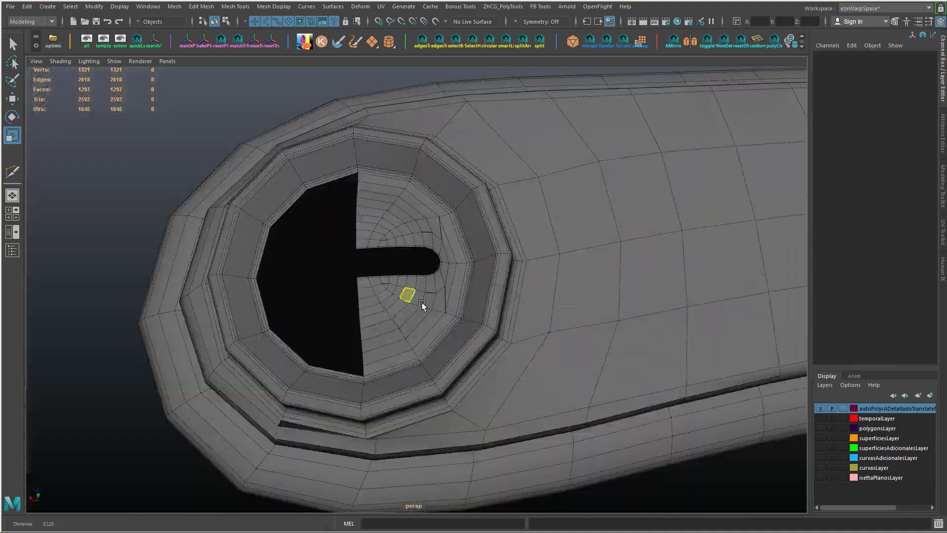
- Select all faces of the half disc around the slot, including the corner faces beside it, and duplicate them as a separate object
left_click_drag(421, 303, 555, 327, "alt")
scroll(499, 291, "up", 5)
left_click_drag(498, 291, 351, 244, "alt")
left_click(360, 237)
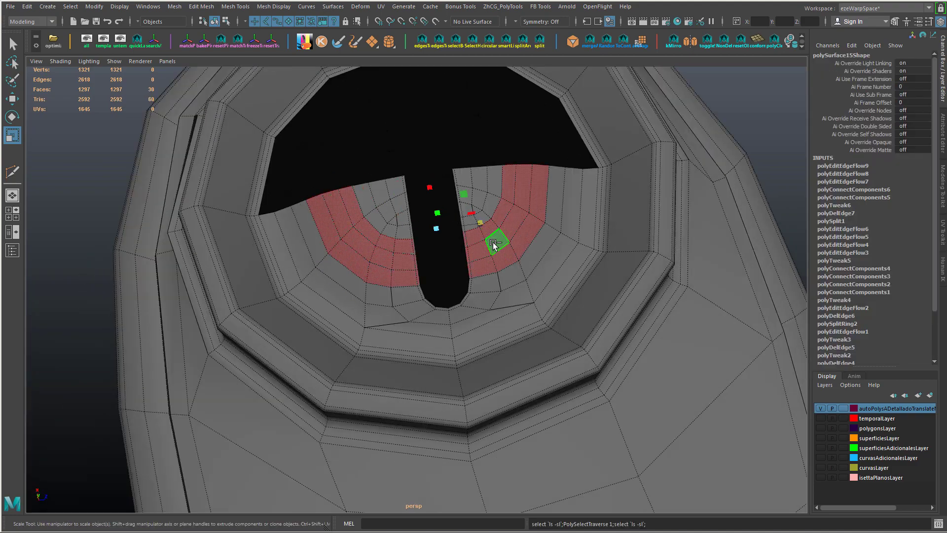
key("shift+period")
scroll(541, 255, "down", 3)
left_click_drag(541, 256, 439, 240, "alt")
scroll(439, 240, "up", 5)
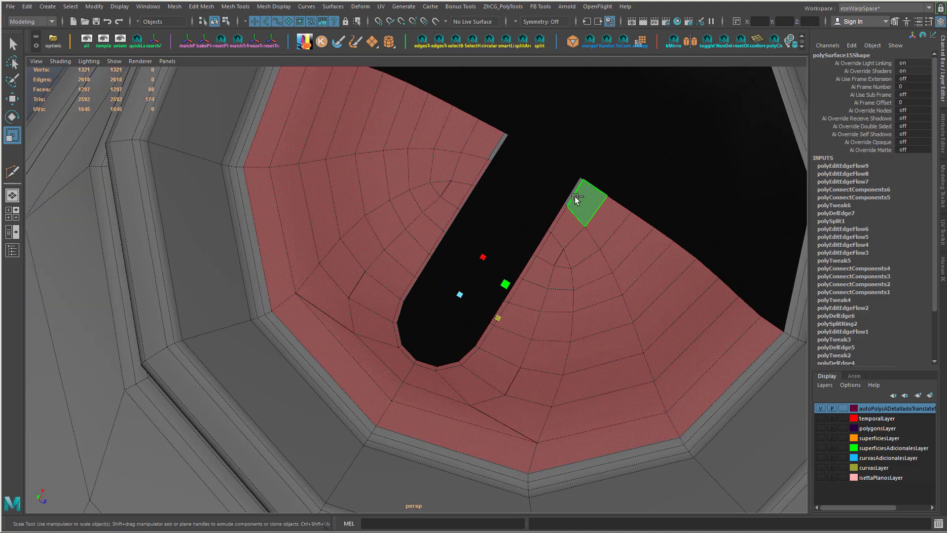
left_click(568, 195, "shift")
left_click(501, 148, "shift")
scroll(552, 207, "down", 5)
left_click_drag(609, 266, 549, 251, "alt")
right_click_drag(528, 306, 524, 397, "shift")
right_click_drag(492, 238, 534, 229)
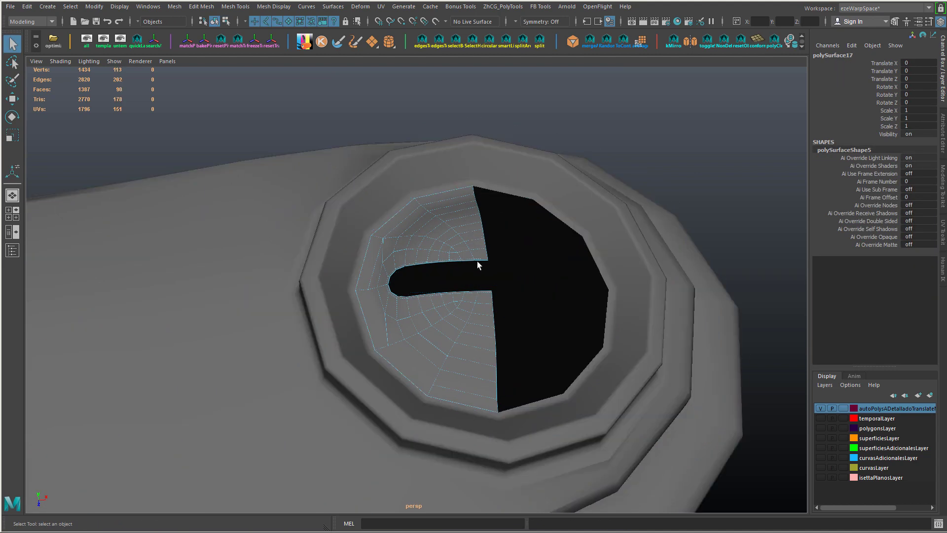
middle_click_drag(477, 264, 499, 261)
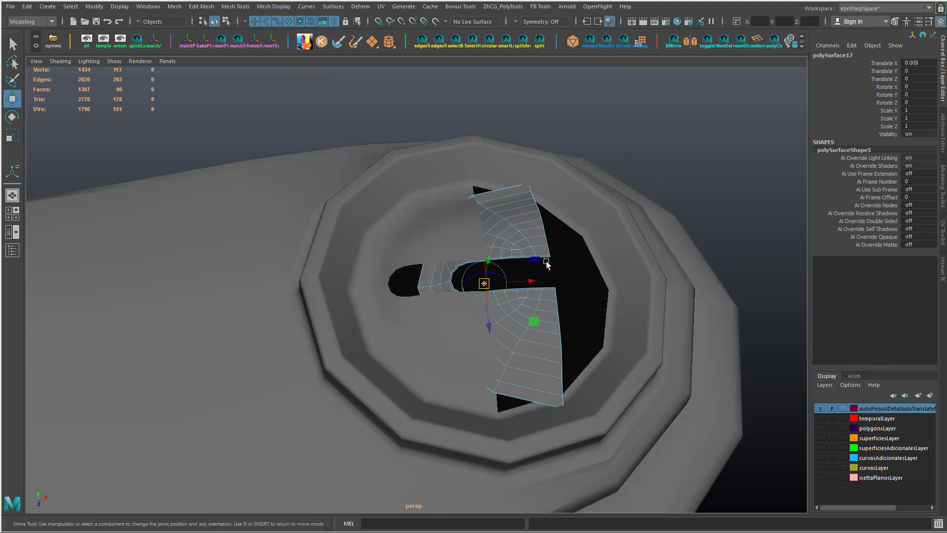
key("ctrl+z")
- Mirror the duplicated half disc across X in the + direction, keep the borders unmerged, and select the mirrored half
left_click_drag(462, 290, 442, 258, "alt")
left_click(468, 261)
left_click_drag(442, 258, 419, 255)
left_click_drag(435, 262, 472, 265, "alt")
left_click(657, 146)
left_click(661, 152)
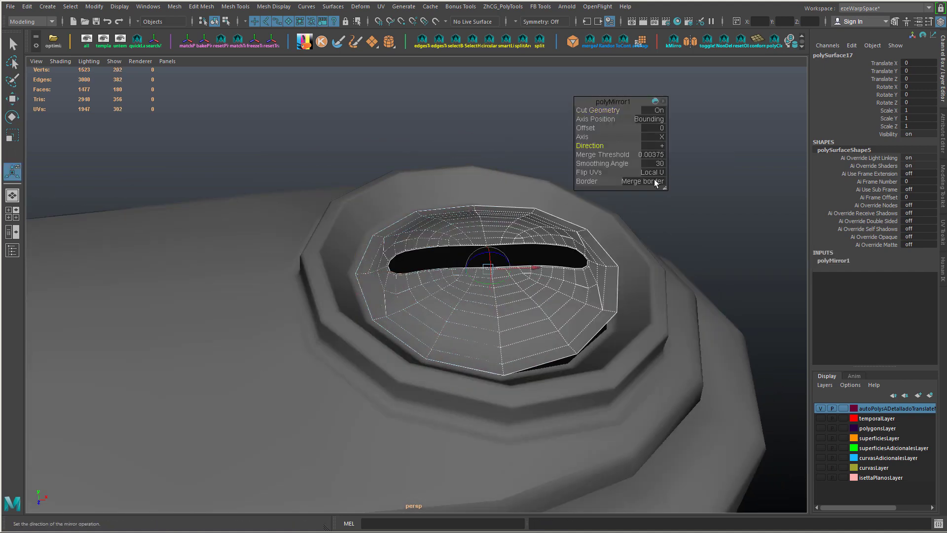
left_click(655, 181)
left_click(657, 186)
mouse_move(536, 246)
left_mouse_down("alt")
mouse_move(513, 270)
mouse_move(522, 237)
left_mouse_up("alt")
left_click(513, 270)
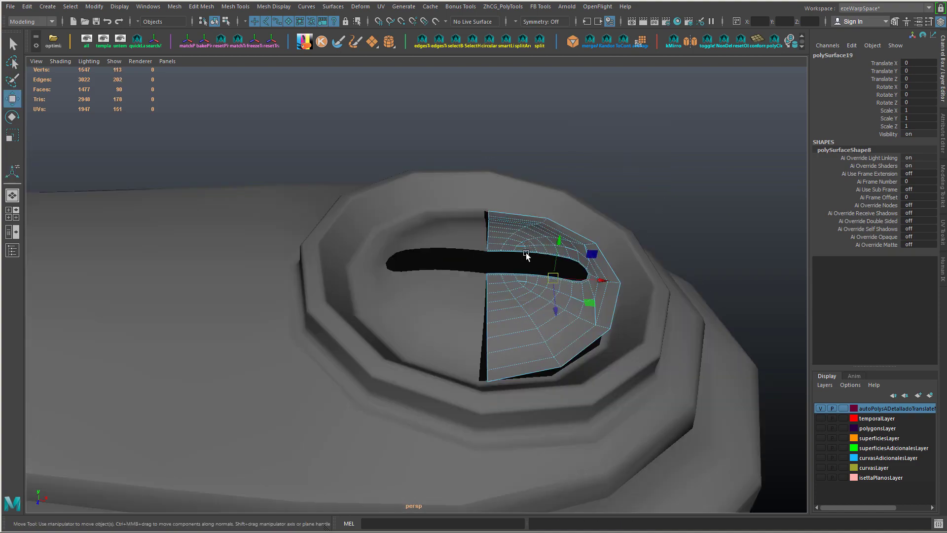
- Rotate the mirrored half to about -11.056 in Z and -0.611 in Y to fit it into the opening
key("e")
left_click_drag(463, 271, 518, 249, "alt")
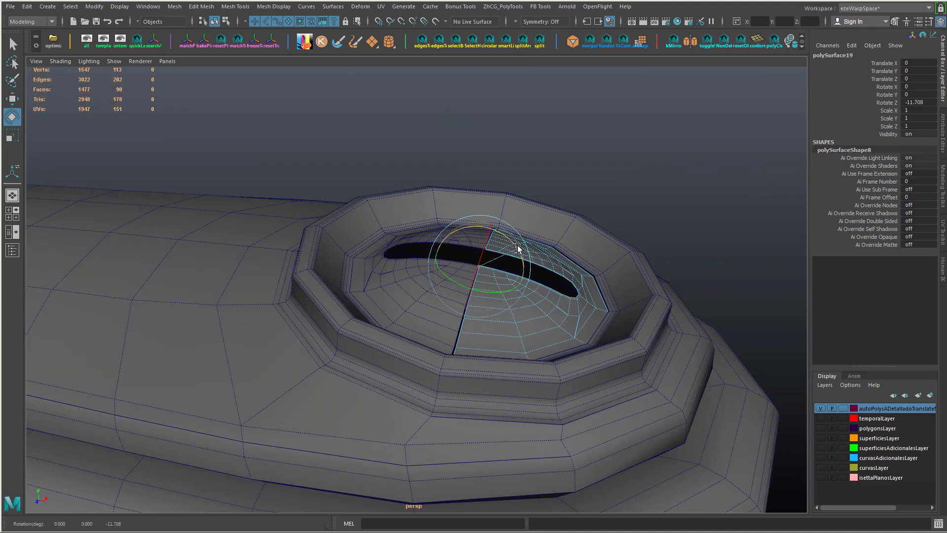
left_click_drag(596, 247, 593, 245)
key("w")
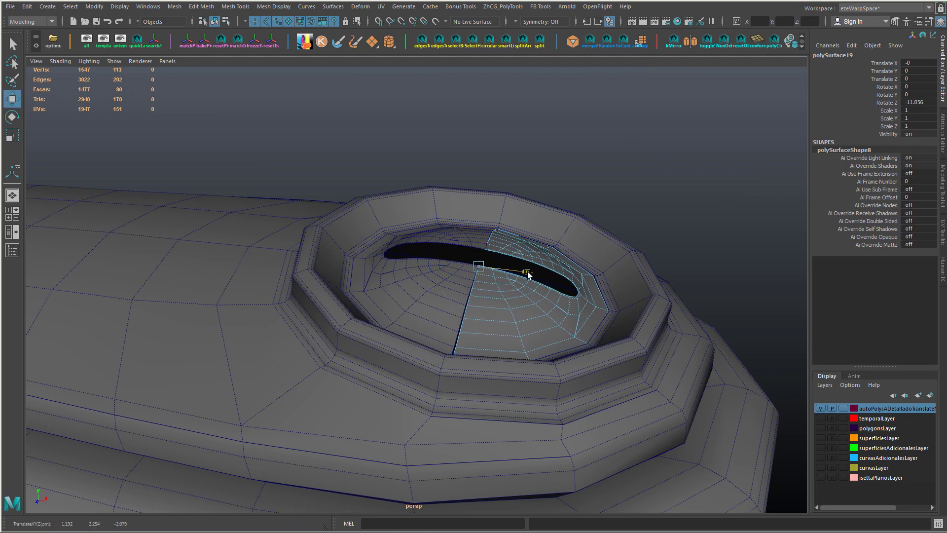
left_click_drag(528, 271, 507, 319, "alt")
key("e")
left_click(439, 374)
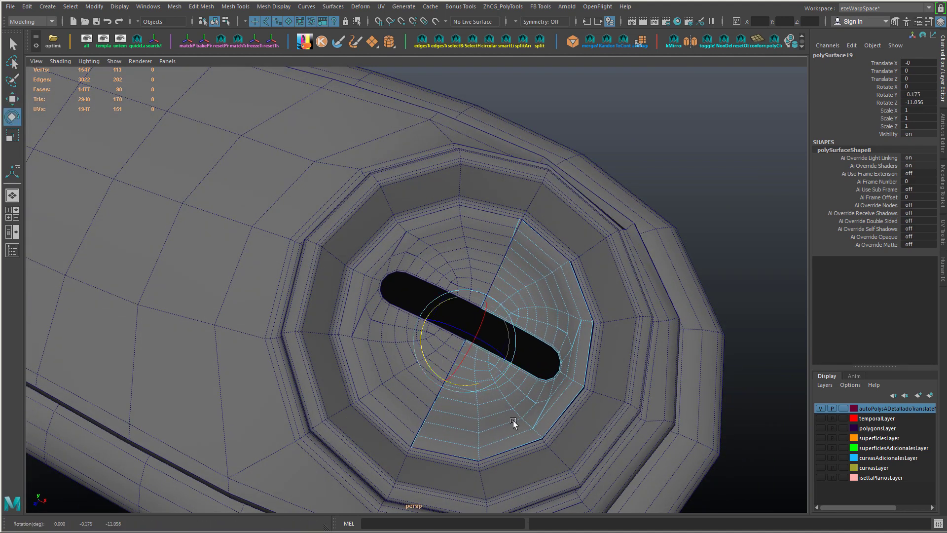
middle_click_drag(513, 422, 514, 422)
key("w")
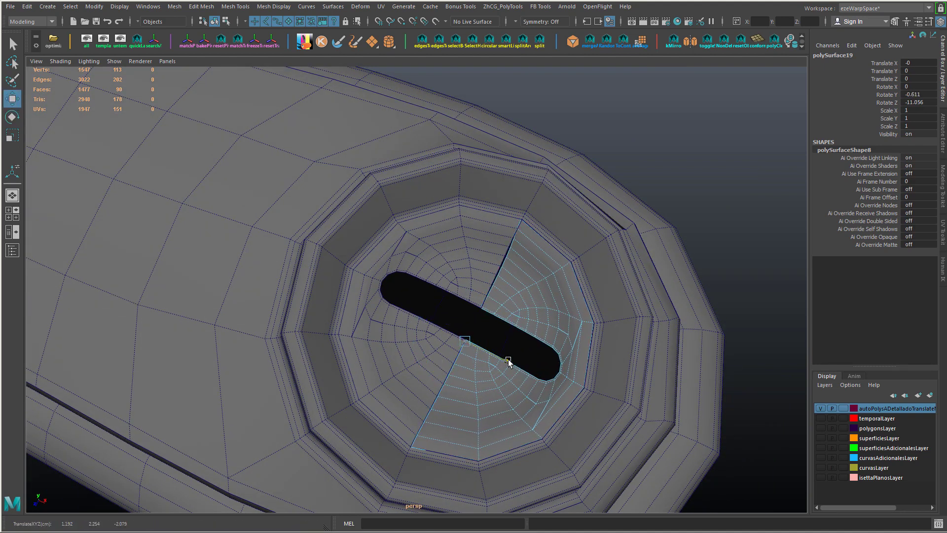
left_click_drag(510, 362, 448, 383, "alt")
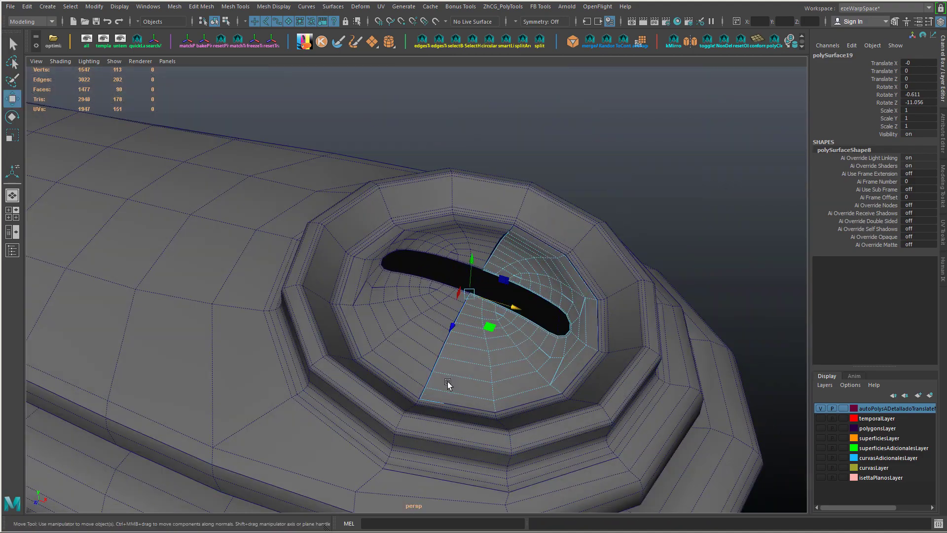
- Select the mirrored half's seam edges above and below the slot and try shifting them along X
left_click(422, 394)
double_click(422, 394)
left_click_drag(516, 301, 389, 256, "alt")
double_click(390, 259, "shift")
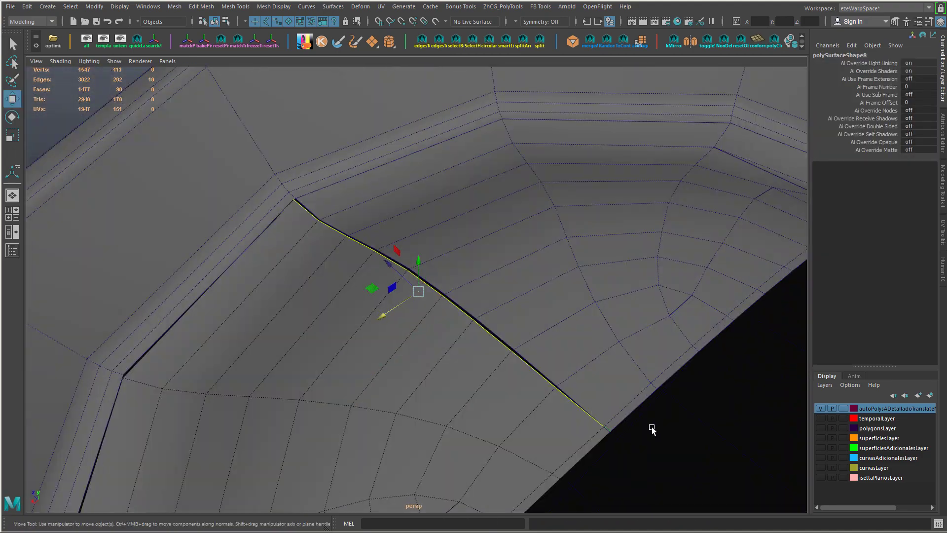
right_click_drag(651, 429, 538, 400, "alt")
double_click(538, 401, "shift")
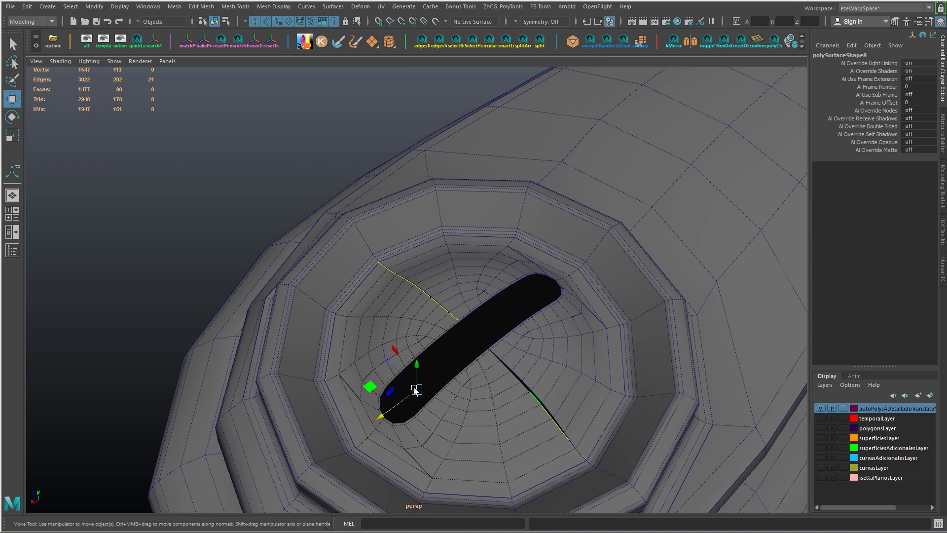
left_click_drag(413, 387, 649, 319, "alt")
left_click_drag(488, 315, 542, 280, "alt")
right_click(529, 282)
left_click(529, 339)
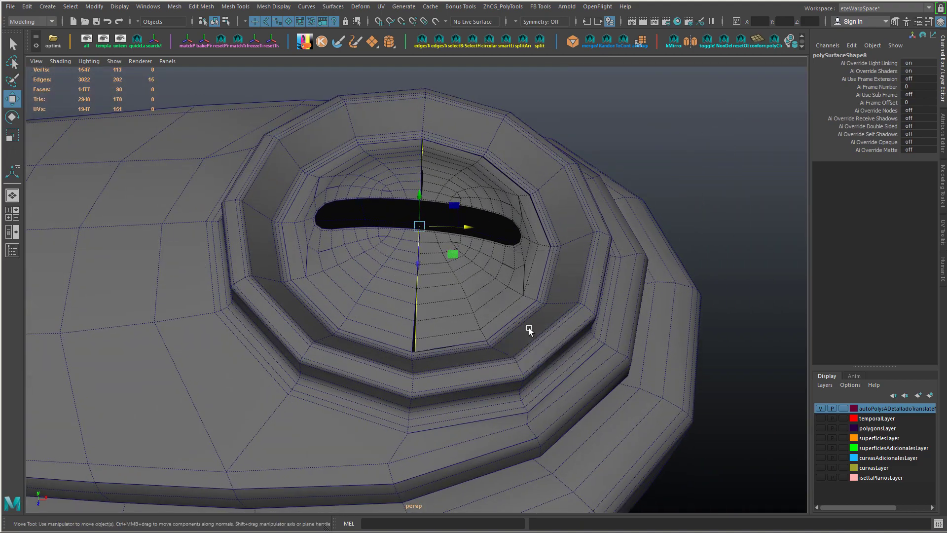
left_click_drag(528, 329, 450, 205, "alt")
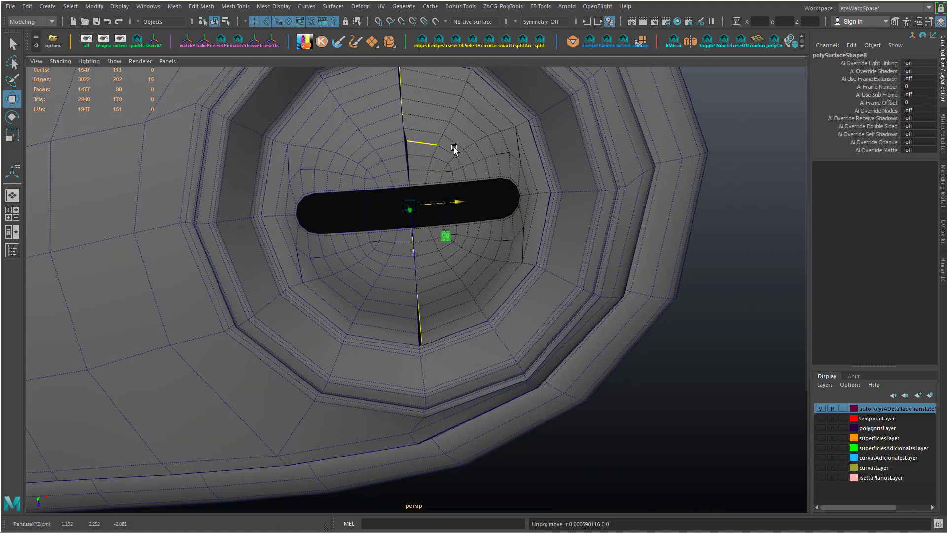
- Remove the stray edges from the selection and shift the mirrored half's seam edges along X toward the original half
left_click_drag(530, 230, 532, 230, "ctrl")
right_click_drag(659, 247, 605, 239, "alt")
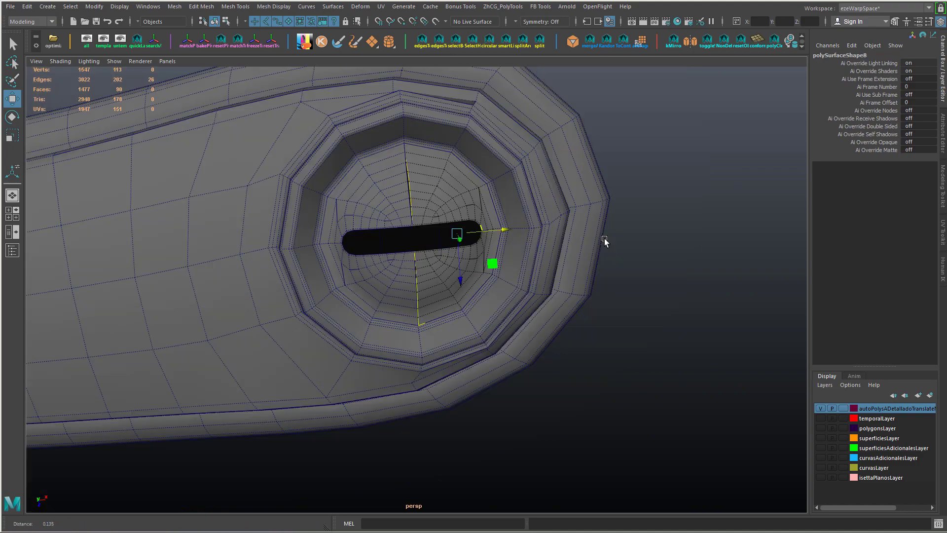
left_click_drag(558, 355, 557, 355, "ctrl")
left_click_drag(558, 355, 476, 274, "alt")
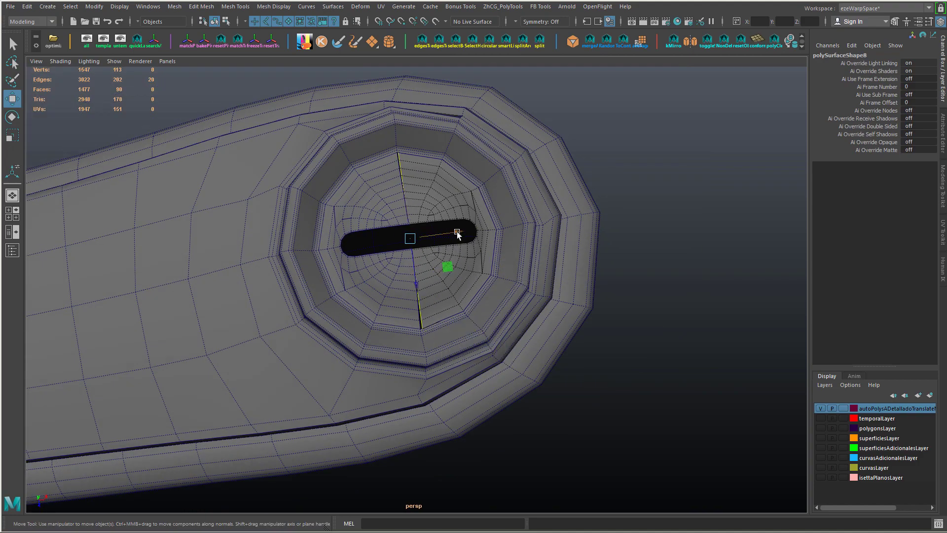
left_click_drag(457, 234, 413, 352, "alt")
- Select the center seam edges on both halves of the disc and align them along X
left_click_drag(406, 306, 626, 482, "alt")
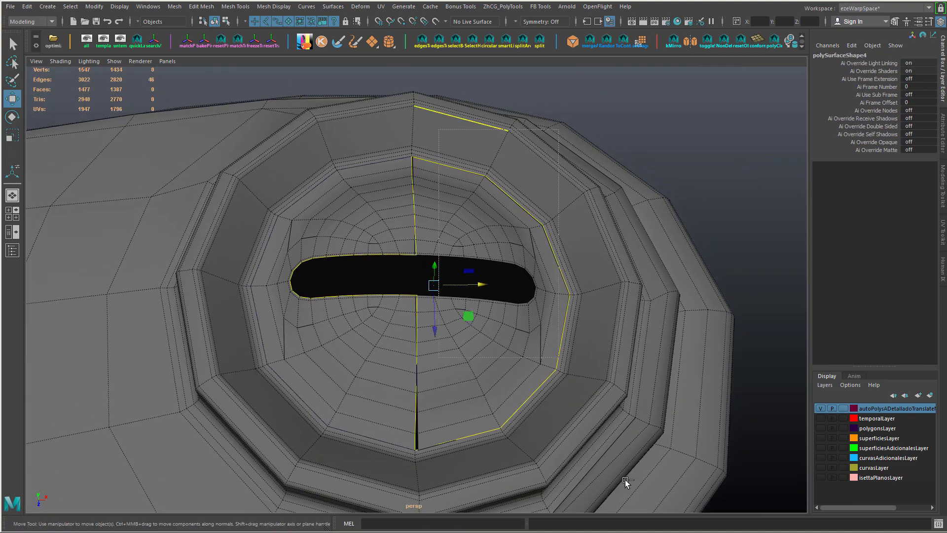
right_click_drag(470, 343, 456, 423)
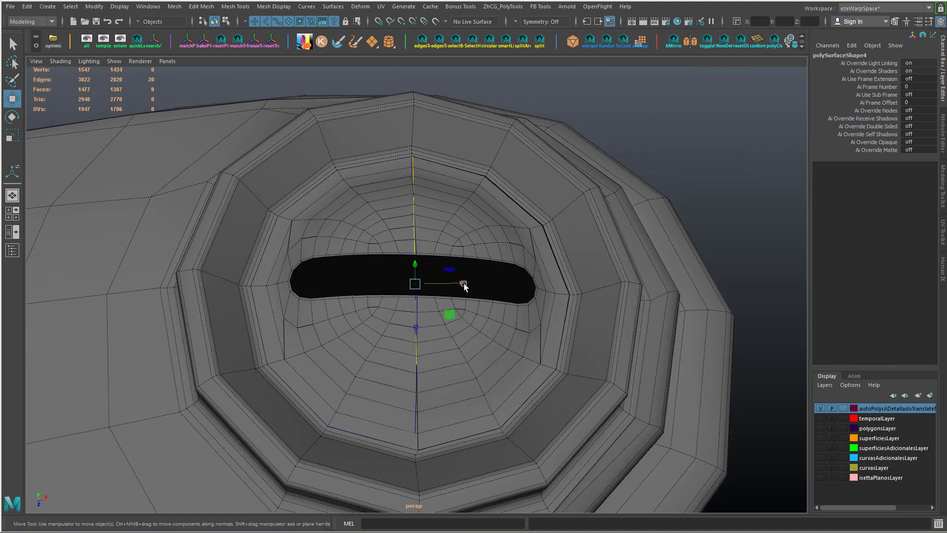
left_click_drag(445, 380, 463, 390, "alt")
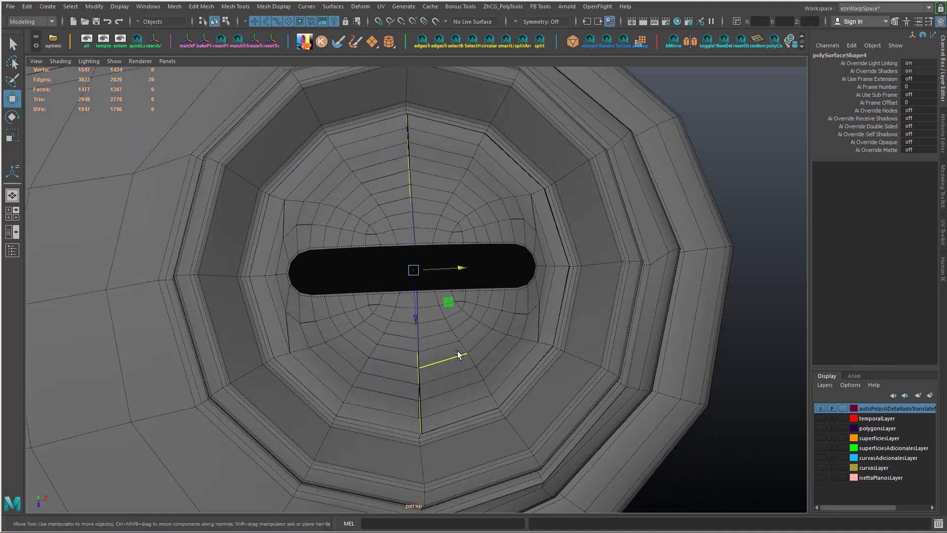
left_click_drag(457, 351, 437, 341, "alt")
- Delete the leftover duplicate half disc overlapping the original side
key("F8")
left_click(525, 331)
left_click_drag(462, 306, 380, 347)
left_click(358, 342)
key("ctrl+h")
key("ctrl+z")
key("Delete")
- Nudge the mirrored half along X against the seam and combine it with the main body mesh
left_click(487, 305)
mouse_move(477, 298)
left_mouse_down()
mouse_move(465, 307)
mouse_move(425, 300)
mouse_move(459, 311)
mouse_move(471, 301)
left_mouse_up()
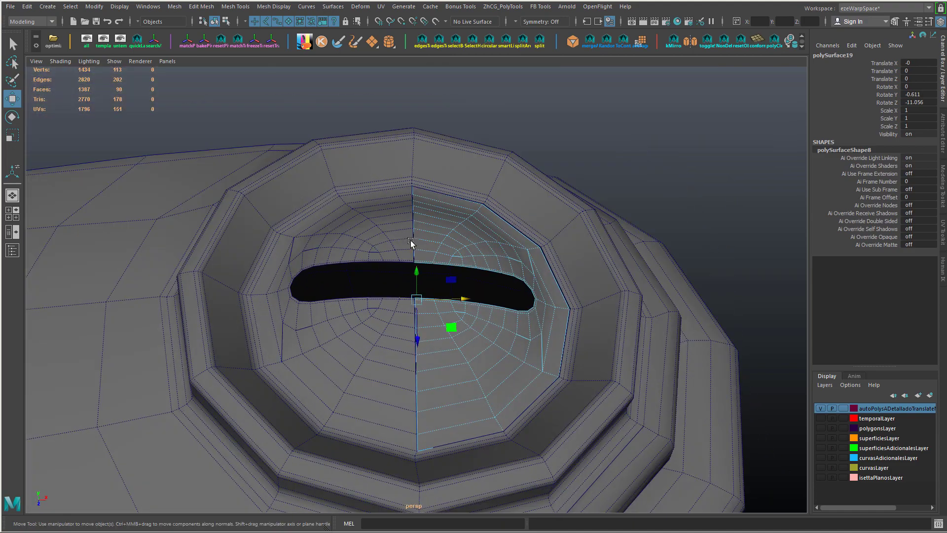
left_click(410, 241, "shift")
left_click_drag(419, 323, 415, 278, "alt")
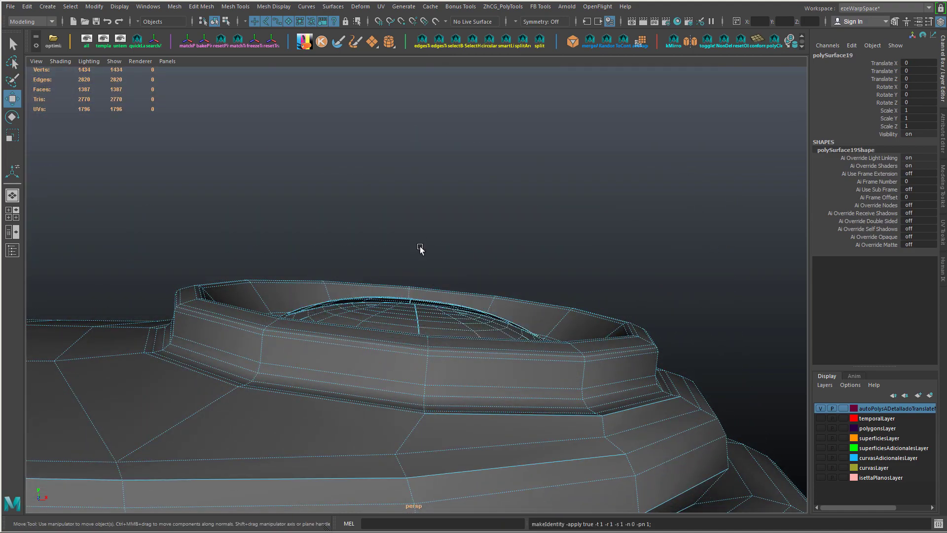
left_click_drag(421, 246, 402, 316, "alt")
- Merge the matching vertex pairs along the disc's center seam above and below the slot
key("F9")
scroll(403, 185, "up", 4)
left_click_drag(403, 182, 415, 194)
left_click_drag(415, 194, 435, 201, "alt")
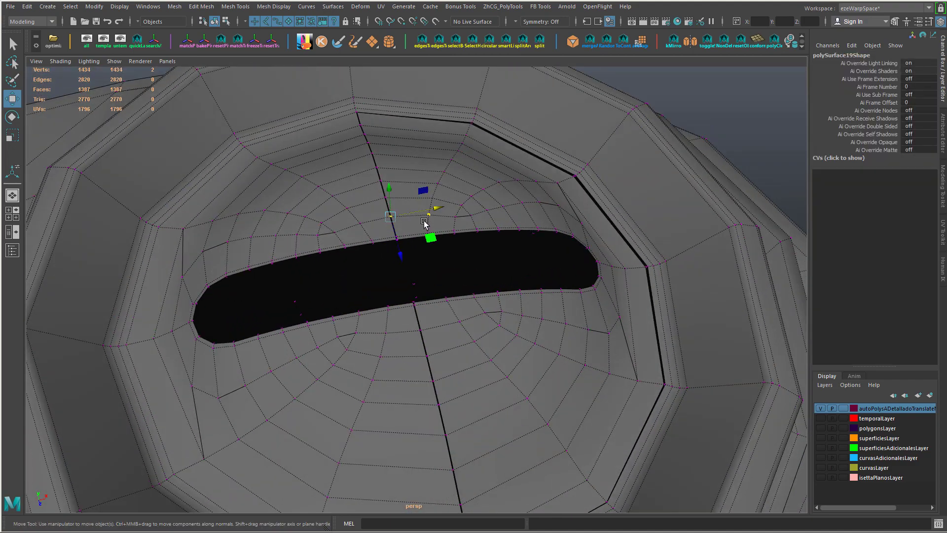
right_click_drag(437, 222, 508, 348, "shift")
key("F8")
- Select the open border between the mirrored half and the outer ring, convert it to vertices, and merge them
left_click_drag(486, 355, 557, 352, "alt")
scroll(480, 329, "down", 5)
scroll(444, 224, "up", 6)
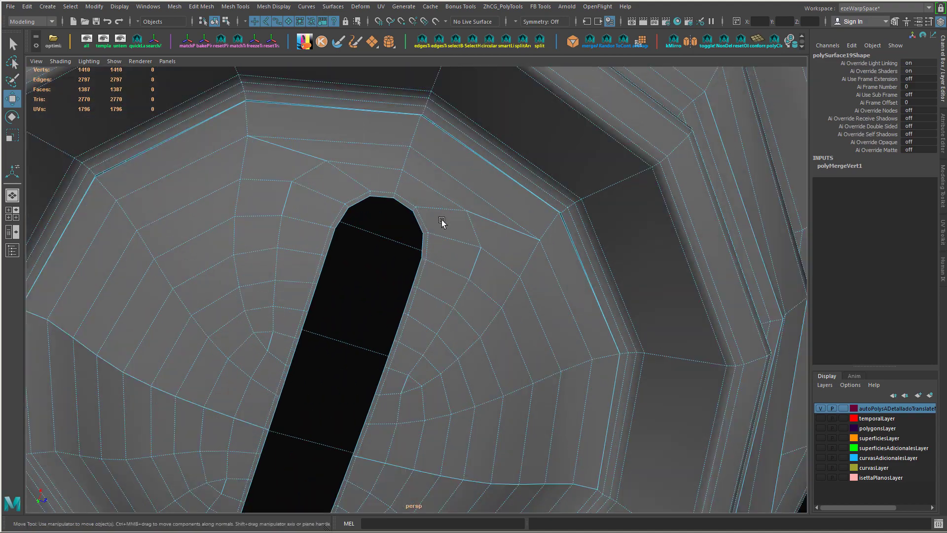
double_click(465, 144)
middle_click_drag(423, 143, 419, 188, "alt")
key("ctrl+F9")
middle_click_drag(212, 335, 334, 220, "alt")
left_click_drag(334, 220, 292, 206, "alt")
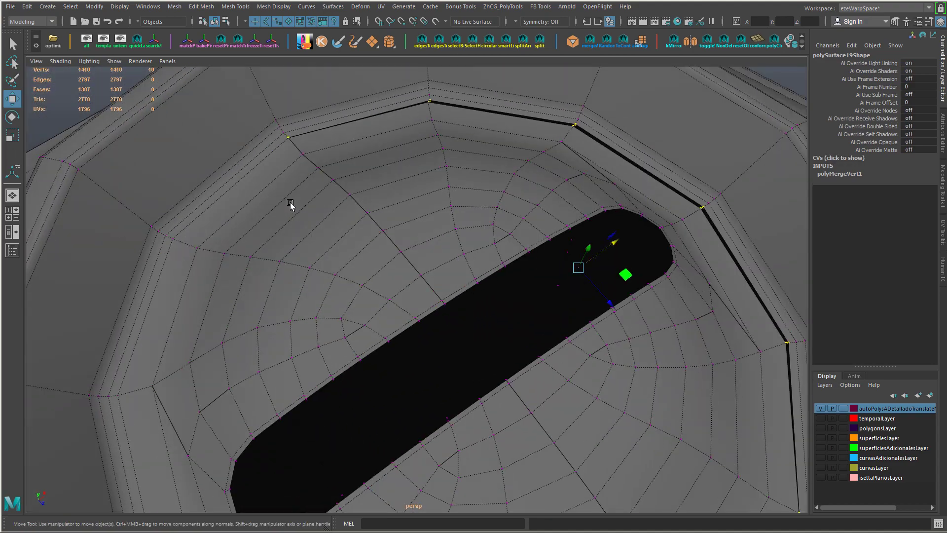
key("g")
scroll(445, 302, "down", 4)
left_click_drag(445, 302, 381, 291, "alt")
- Soften the edges of the combined mesh
key("F8")
right_click_drag(442, 248, 489, 241, "shift")
scroll(543, 236, "down", 5)
left_click(631, 229)
- Show the mesh with smooth preview and turn off the wireframe on shaded display
left_click(615, 286)
key("3")
left_click(636, 246)
left_click(60, 61)
left_click(79, 150)
scroll(628, 247, "down", 4)
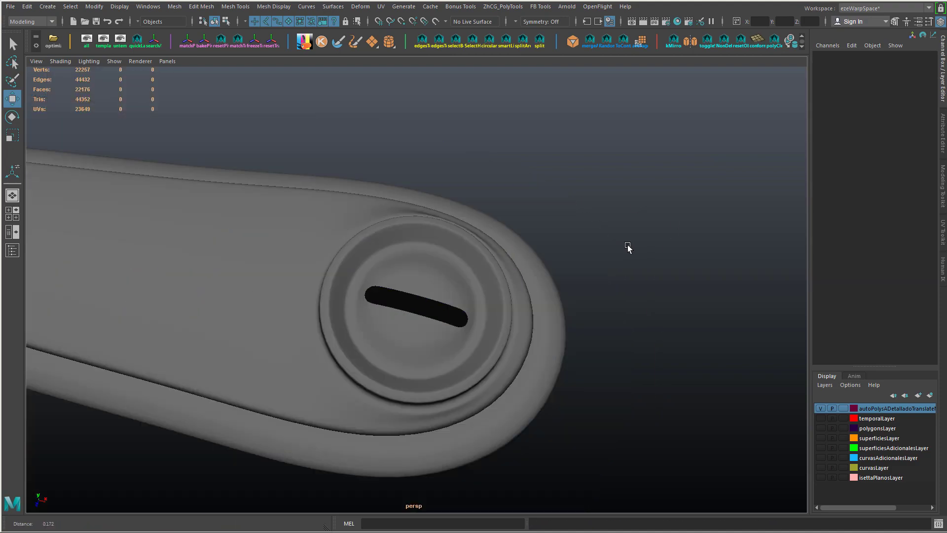
- Select the slot's open border edges and extrude them inward to form the slot wall
mouse_move(589, 316)
left_mouse_down("alt")
mouse_move(373, 251)
mouse_move(399, 309)
left_mouse_up("alt")
left_click(380, 264)
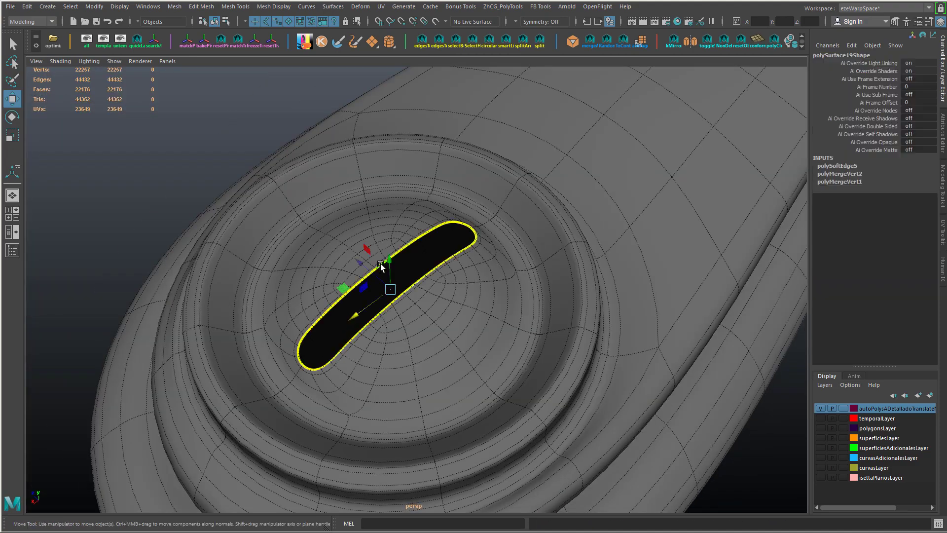
left_click_drag(380, 263, 345, 262, "alt")
scroll(345, 262, "up", 2)
key("F8")
right_click_drag(401, 274, 446, 302, "shift")
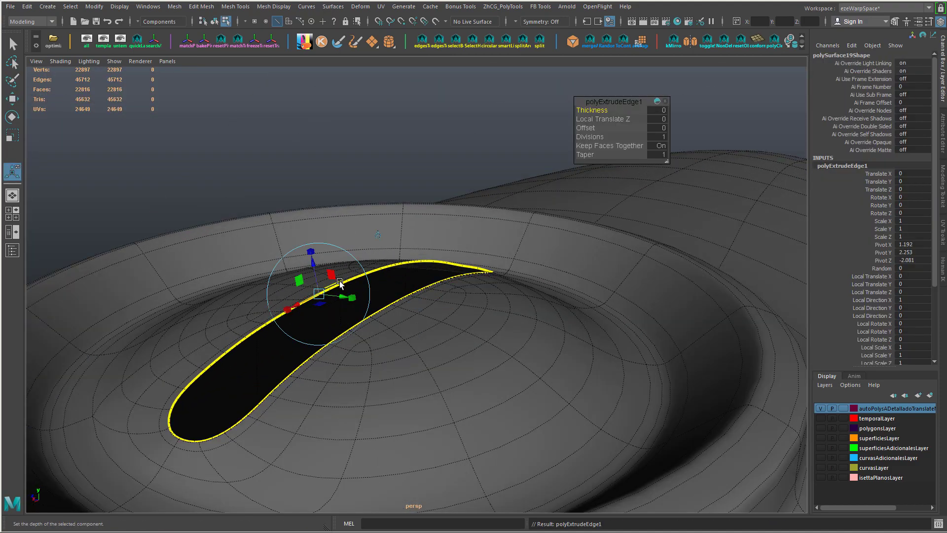
scroll(329, 285, "up", 2)
left_click_drag(324, 292, 350, 298, "alt")
- Connect the slot wall's edge ring with two edge loops using a pinch of about 0.87
scroll(265, 321, "up", 5)
left_click(371, 277)
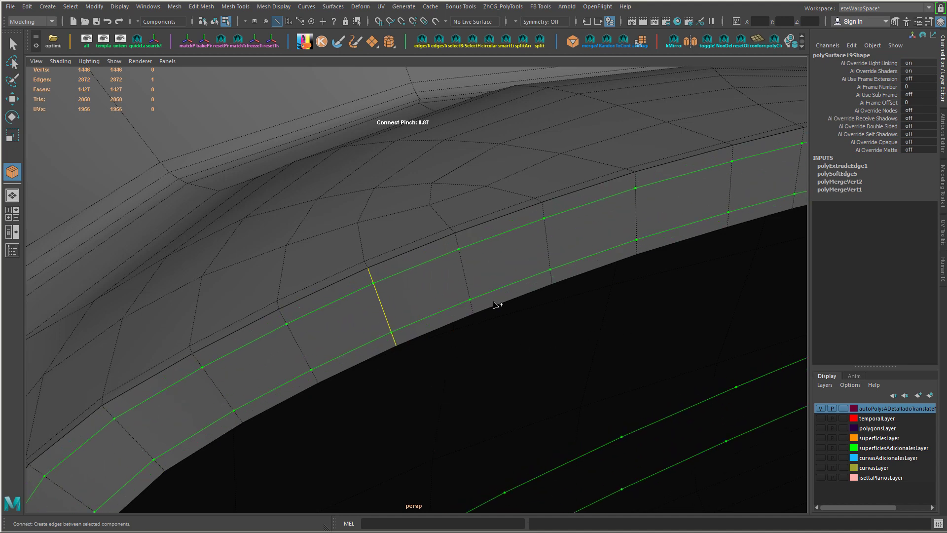
middle_click_drag(401, 407, 446, 364, "alt")
key("w")
- Bevel the edge loop around the slot's upper rim with an offset of about 0.568
left_click(430, 272)
left_click_drag(419, 273, 372, 212, "alt")
double_click(372, 195)
scroll(386, 249, "down", 4)
key("ctrl+b")
middle_click_drag(402, 281, 439, 274)
left_click_drag(521, 243, 328, 332, "alt")
middle_click_drag(327, 332, 368, 328, "alt")
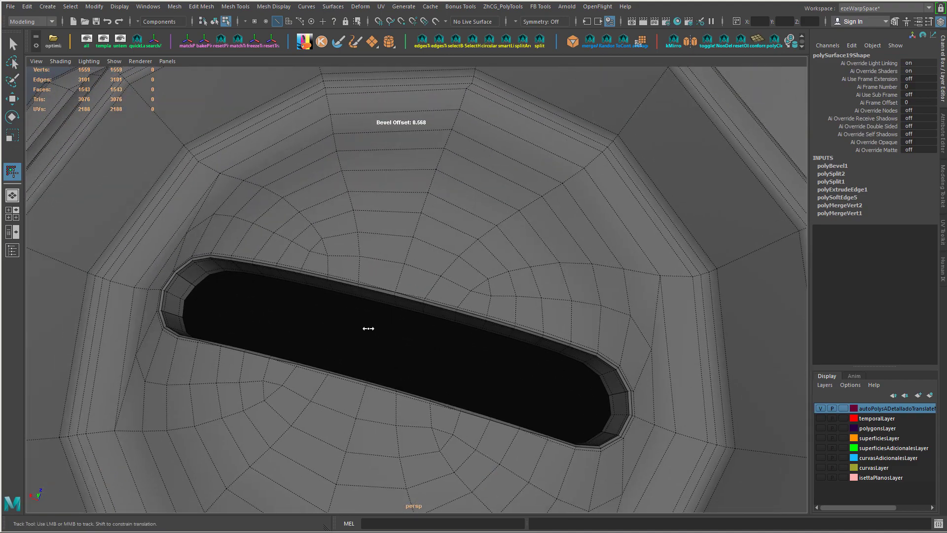
left_click_drag(352, 329, 512, 307, "alt")
left_click_drag(511, 306, 511, 295)
- Select the inner border loop of the slot wall, extrude it, and scale it inward into a narrow lip
left_click_drag(533, 353, 507, 395, "alt")
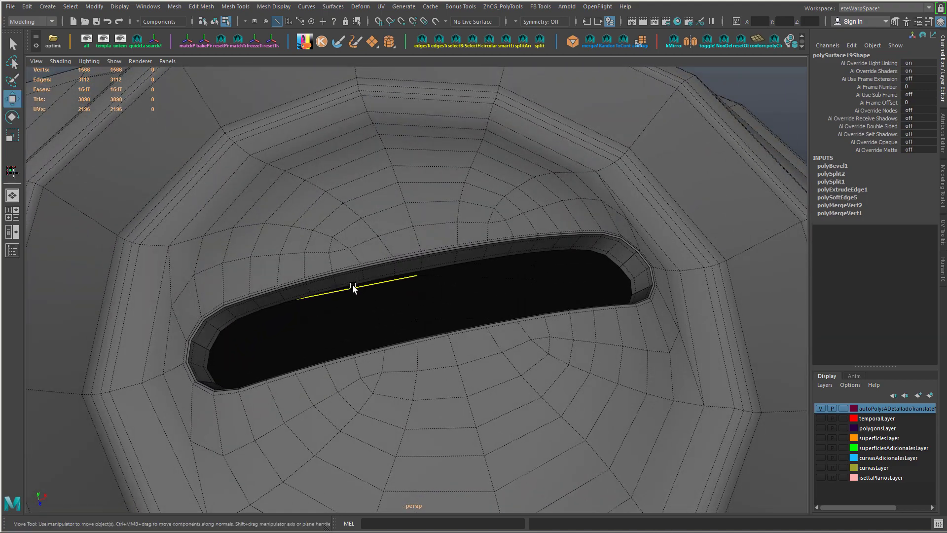
left_click_drag(355, 292, 226, 298, "alt")
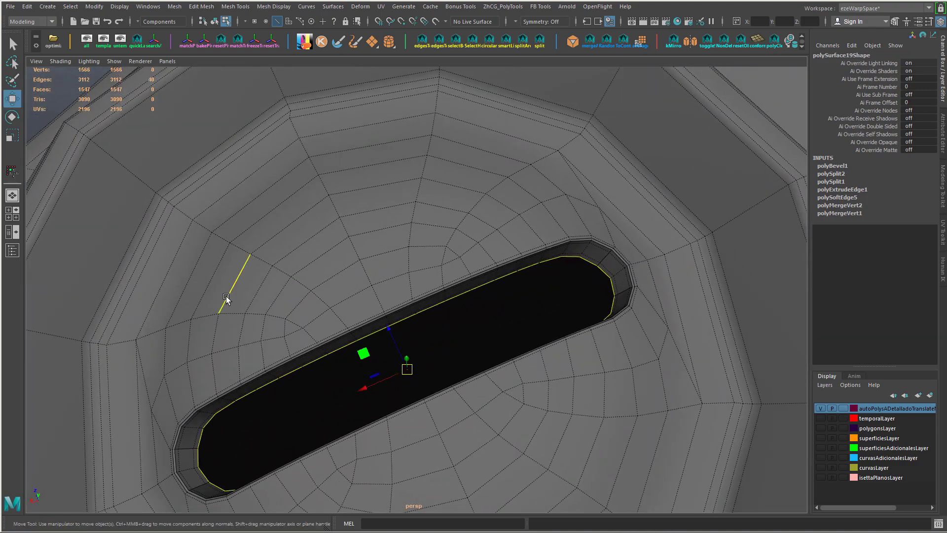
key("ctrl+e")
key("r")
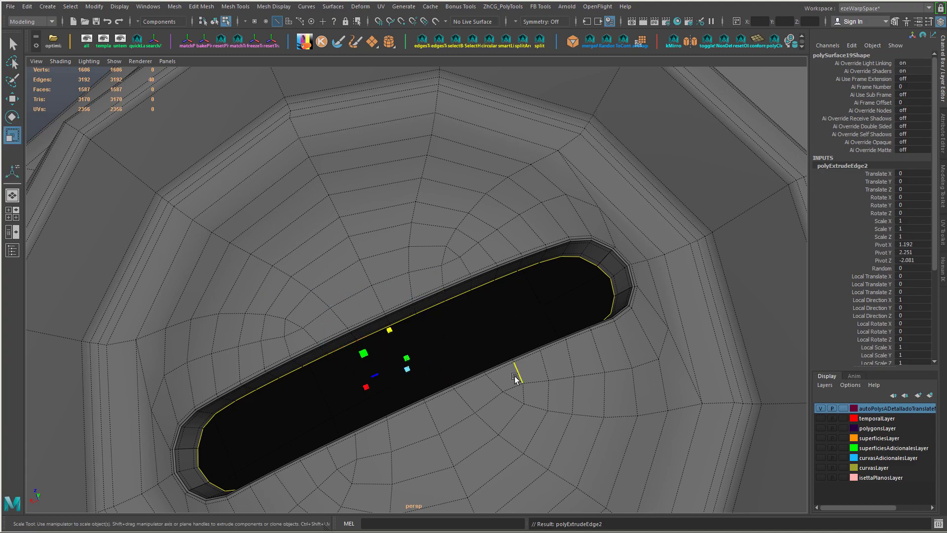
left_click_drag(395, 338, 473, 254, "alt")
left_click_drag(501, 221, 356, 300, "alt")
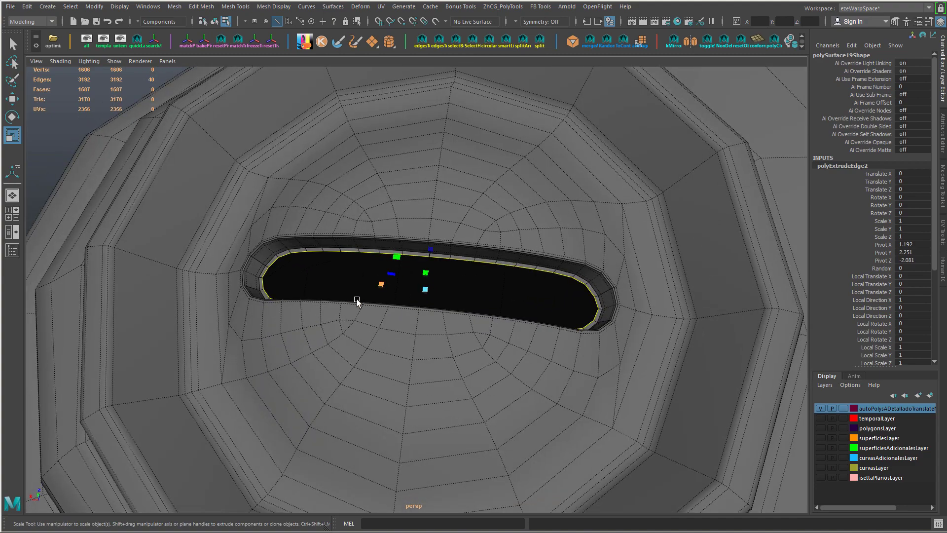
- Extrude the lip's inner border again and scale the new edges to about 0.914
right_click_drag(427, 291, 427, 319, "shift")
left_click_drag(420, 315, 476, 291, "alt")
key("r")
middle_click_drag(479, 285, 523, 291)
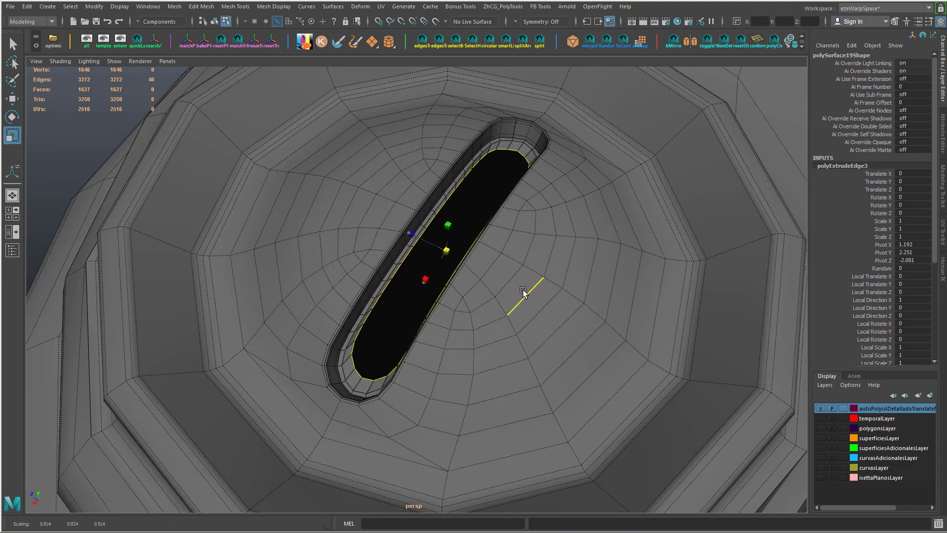
- Nudge the slot lip's edge loop slightly in depth with Transform Component and set the Move tool to World axes
left_click_drag(414, 233, 398, 295, "alt")
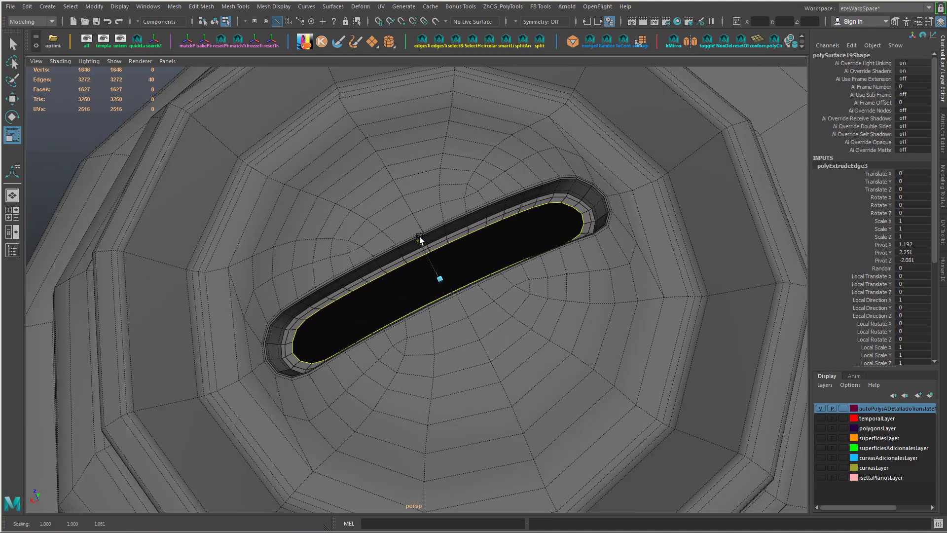
left_click_drag(398, 298, 476, 141, "alt")
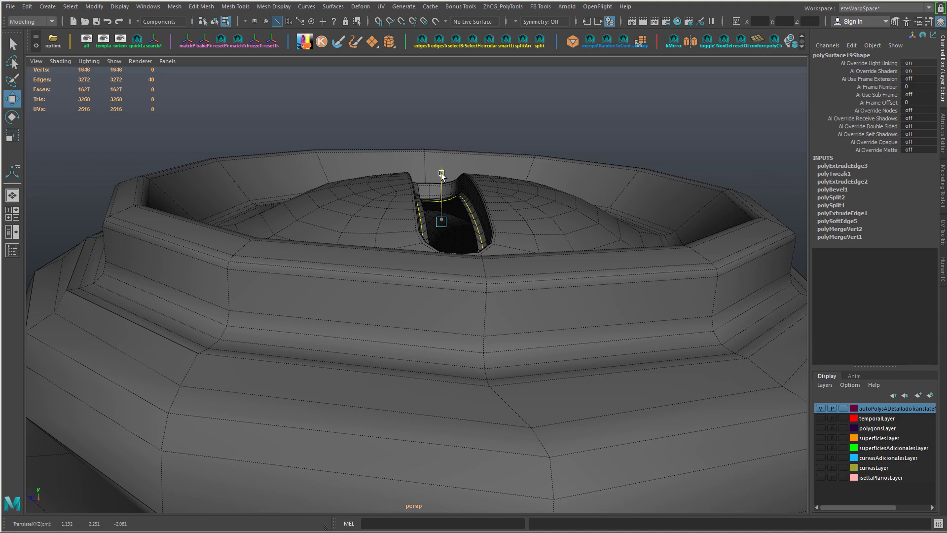
left_click_drag(441, 168, 442, 170)
left_click_drag(462, 185, 395, 205, "alt")
key("ctrl+z")
key("g")
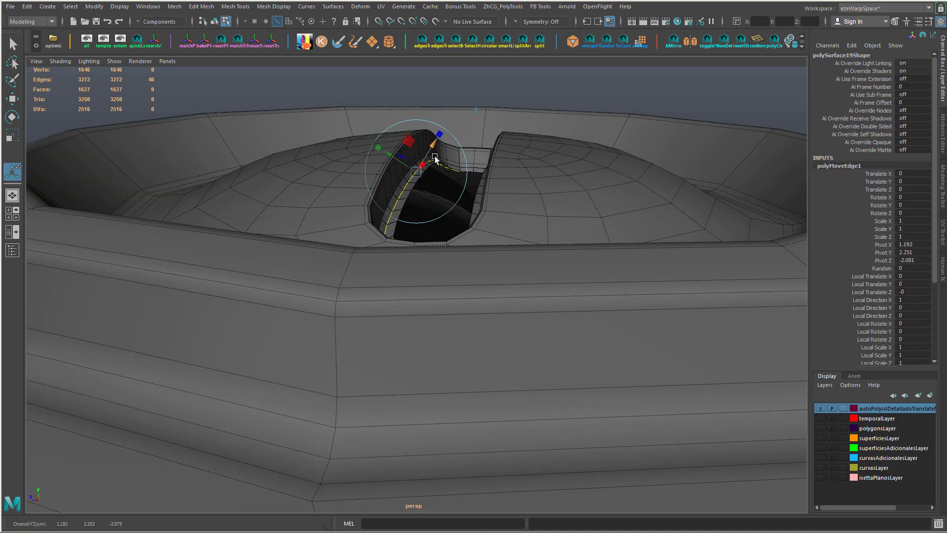
left_click_drag(434, 159, 402, 186, "alt")
key("w")
left_click(465, 200)
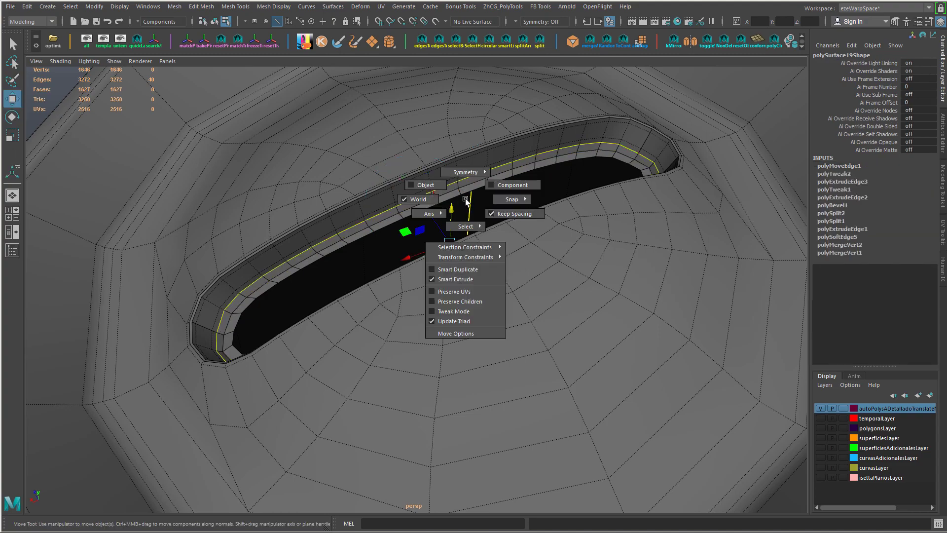
- Insert a supporting edge loop around the slot's upper rim and slide it outward onto the dome
left_click_drag(450, 212, 446, 277, "alt")
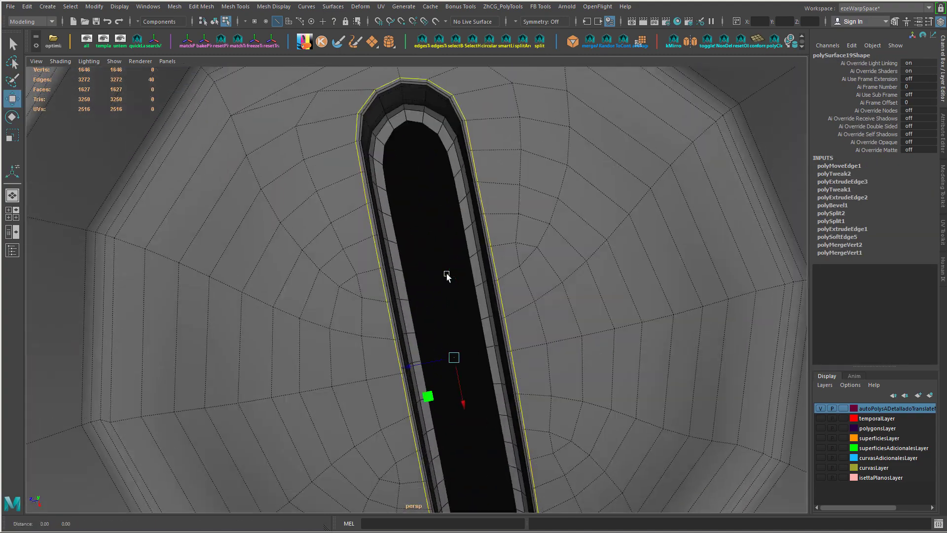
key("g")
middle_click_drag(691, 238, 676, 239)
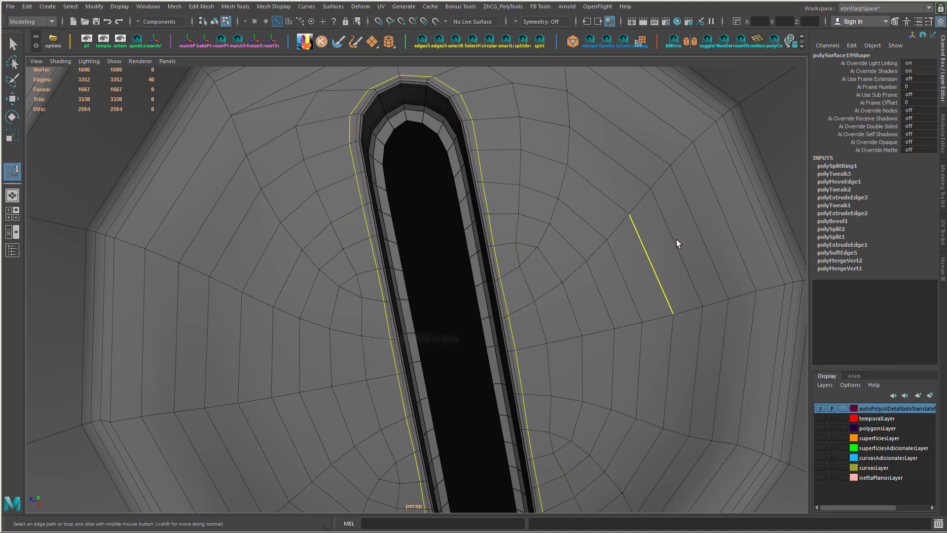
left_click_drag(676, 239, 551, 238, "alt")
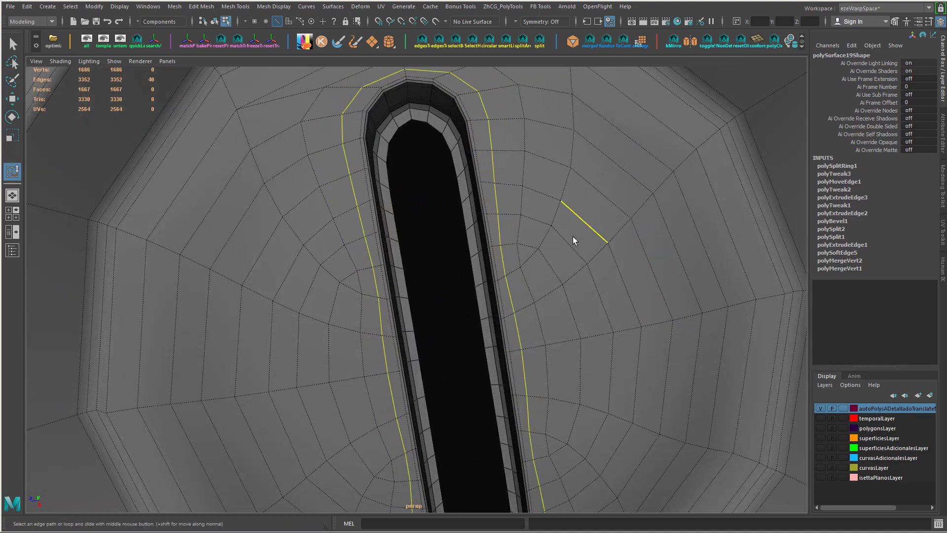
mouse_move(572, 236)
middle_mouse_down()
mouse_move(556, 240)
mouse_move(583, 230)
middle_mouse_up()
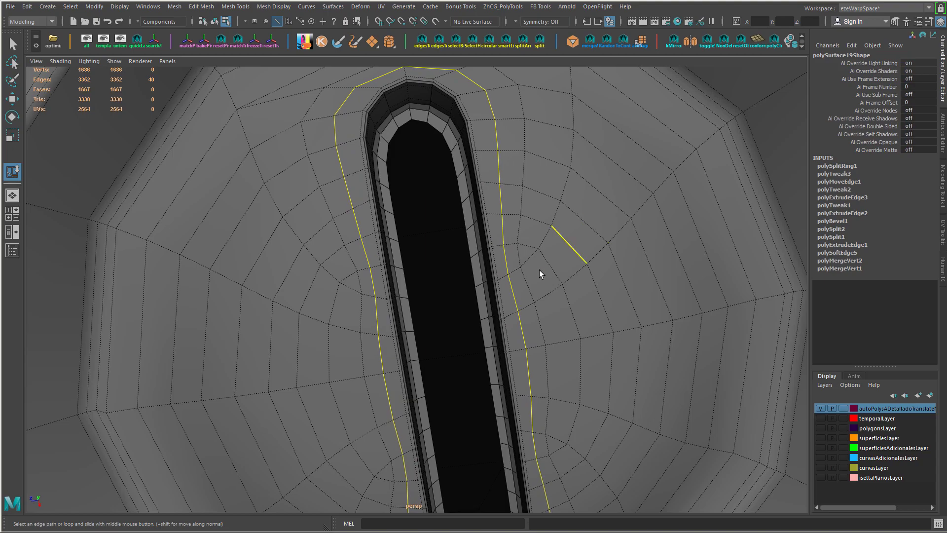
left_click_drag(528, 327, 390, 300, "alt")
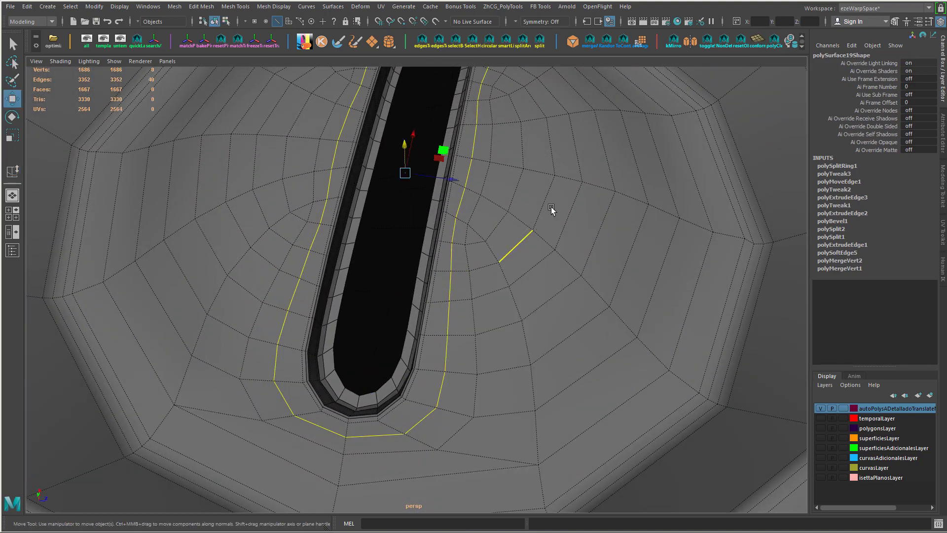
- Soften the mesh edges, return to object selection, and check the slot in smooth preview
right_click_drag(551, 206, 554, 202)
right_click_drag(513, 198, 584, 223, "shift")
scroll(599, 225, "down", 6)
right_click_drag(519, 239, 561, 216)
left_click_drag(601, 222, 627, 195, "alt")
left_click(562, 243)
key("3")
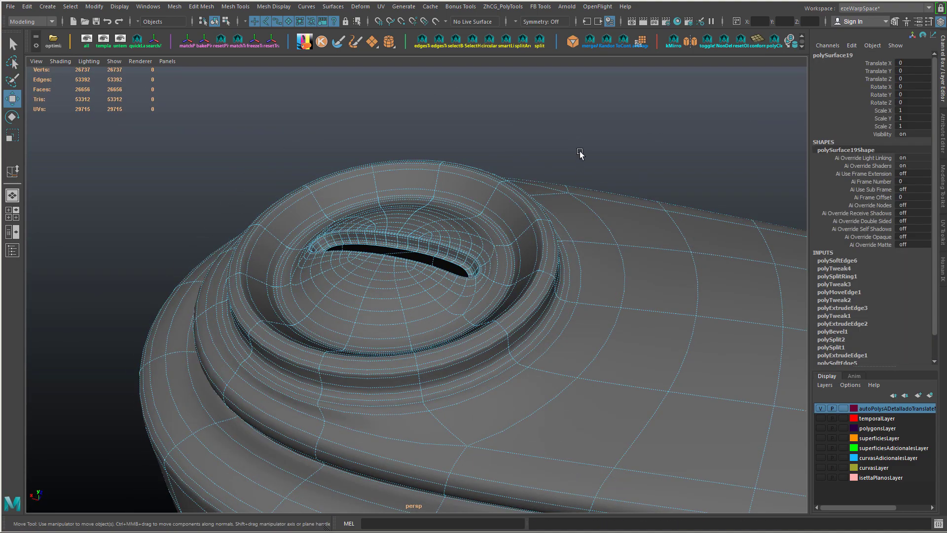
left_click(579, 154)
left_click_drag(581, 156, 442, 232, "alt")
scroll(440, 239, "up", 5)
left_click(440, 238)
scroll(338, 262, "up", 3)
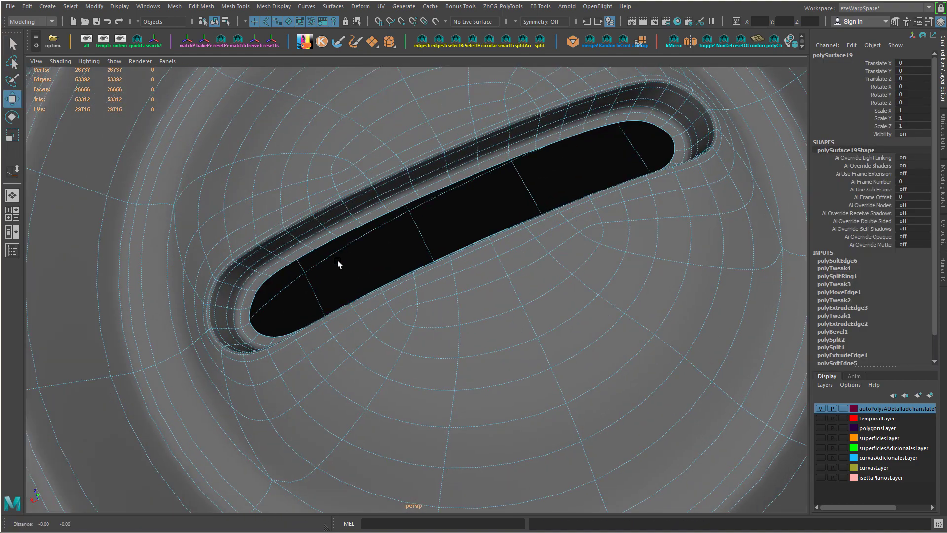
- Bridge the two long sides of the slot's inner border with 1 division and switch back to unsmoothed display
right_click_drag(309, 232, 309, 213)
left_click(285, 263)
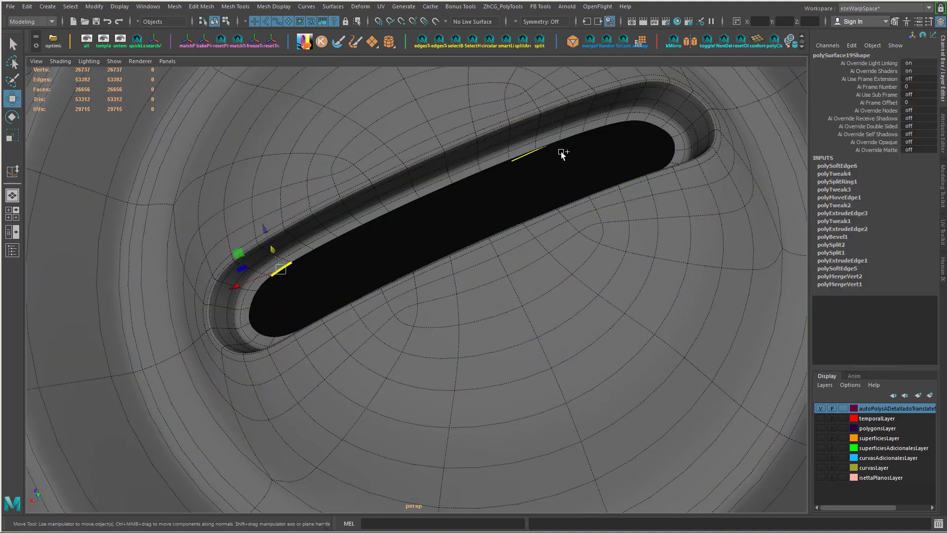
double_click(614, 123, "shift")
left_click_drag(614, 124, 473, 305, "alt")
left_click_drag(403, 333, 405, 394, "alt")
middle_click_drag(464, 395, 469, 123, "alt")
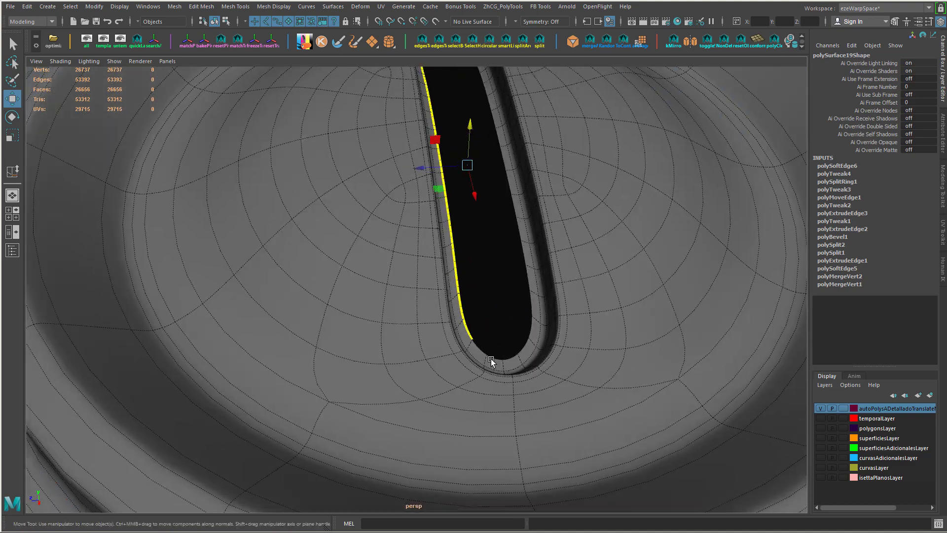
right_click_drag(533, 322, 589, 313, "shift")
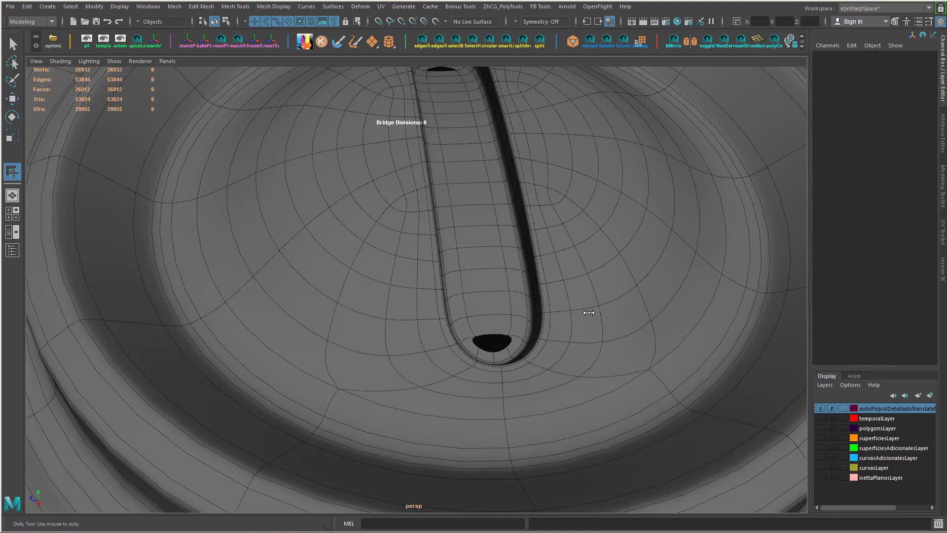
left_click_drag(439, 325, 623, 349, "alt")
middle_click_drag(623, 349, 599, 349, "alt")
key("1")
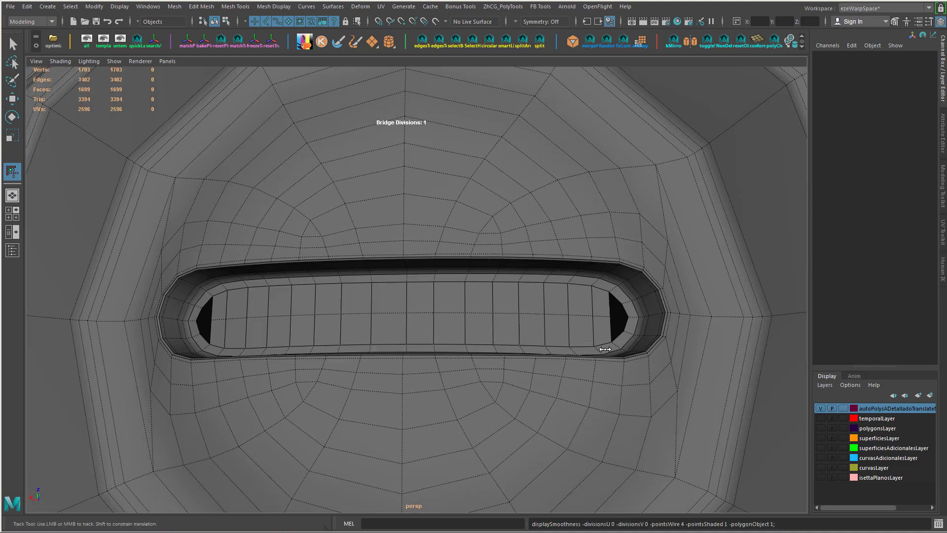
- Fill the hole at one end of the slot floor and connect its middle vertices with an edge
right_click_drag(601, 333, 635, 338, "alt")
middle_click_drag(636, 337, 543, 317, "alt")
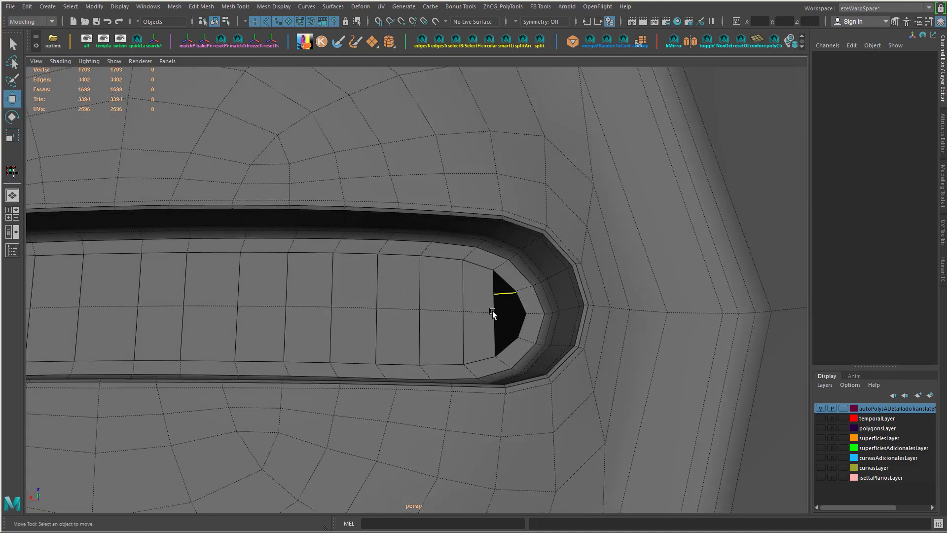
left_click(480, 309)
key("ctrl+z")
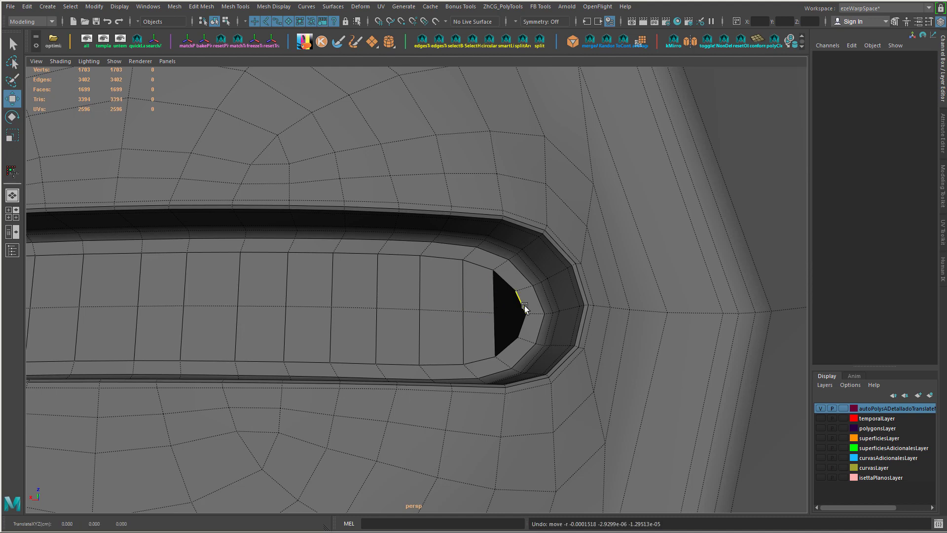
left_click(524, 302)
right_click_drag(524, 302, 503, 430, "shift")
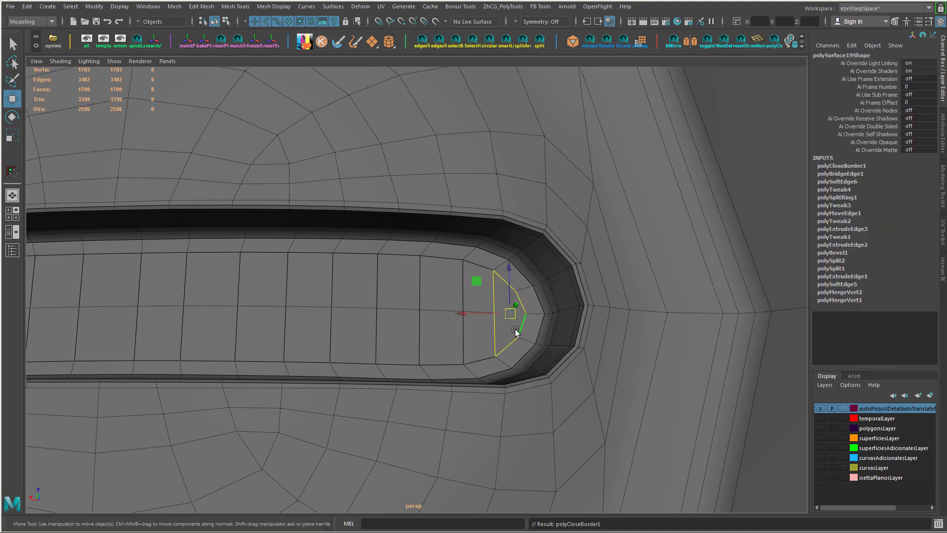
right_click_drag(515, 329, 474, 250)
left_click(488, 312)
right_click_drag(554, 321, 493, 327, "shift")
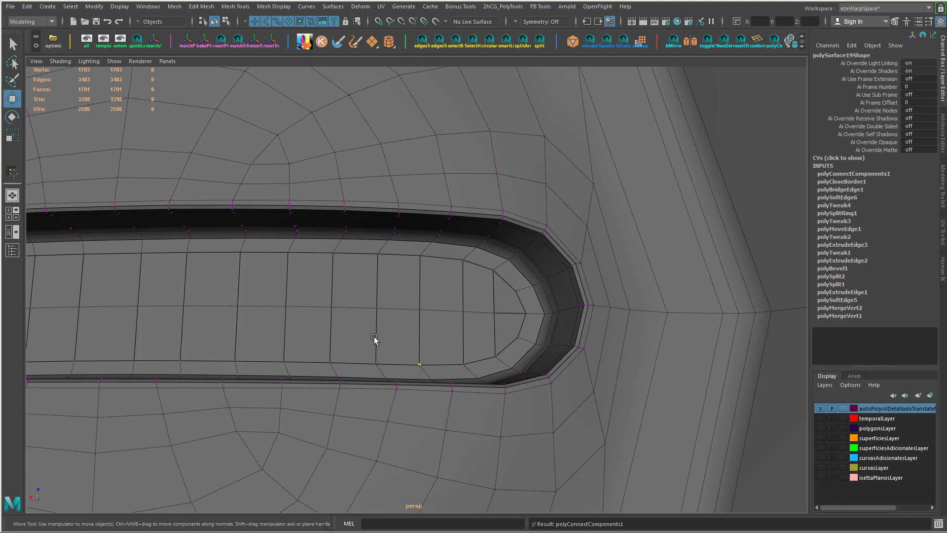
- Fill the remaining hole at the slot floor's opposite end and connect its middle vertices
middle_click_drag(375, 338, 656, 324, "alt")
left_click(676, 292)
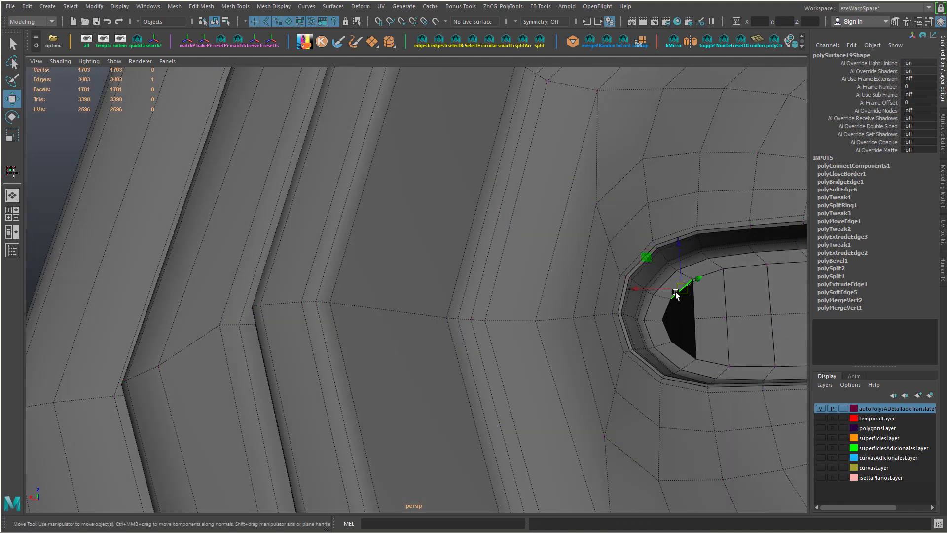
key("space")
left_click(547, 293)
left_click(552, 333)
left_click(663, 320)
right_click_drag(696, 321, 627, 324)
scroll(719, 336, "down", 3)
middle_click_drag(719, 336, 409, 334, "alt")
left_click(702, 333)
left_click_drag(702, 334, 568, 336, "alt")
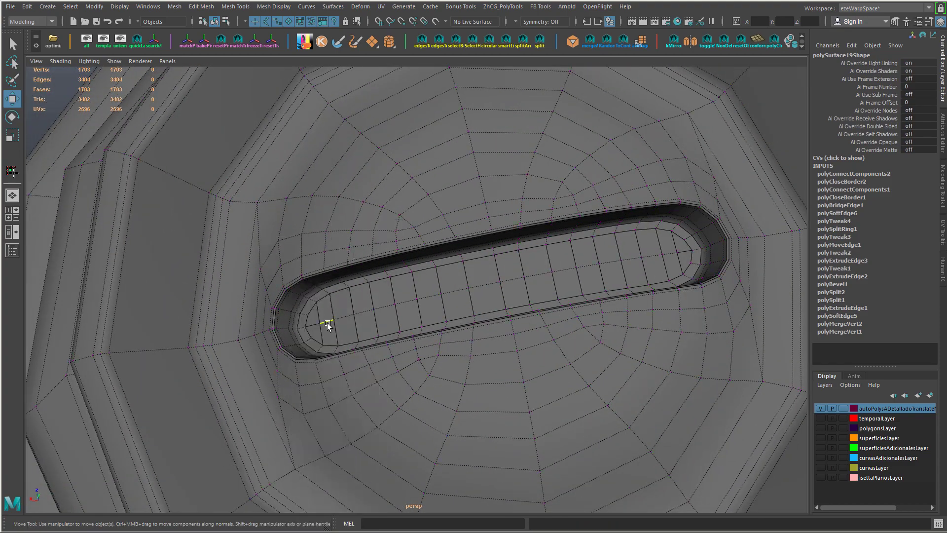
left_click(341, 317)
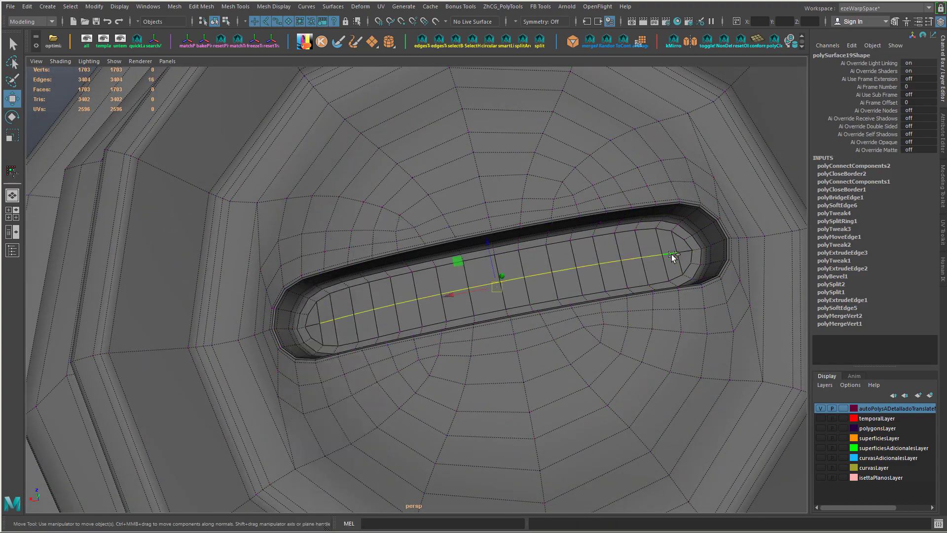
key("ctrl+z")
right_click_drag(371, 286, 406, 274, "ctrl")
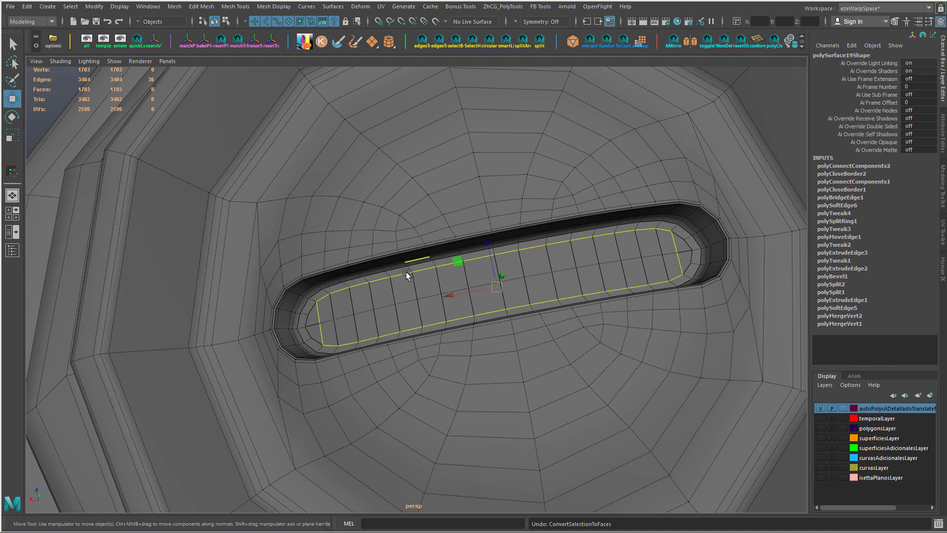
- Select all slot floor faces by converting the centre edge loop, and extrude them with a small inward offset
left_click_drag(422, 303, 319, 322, "alt")
left_click(328, 331)
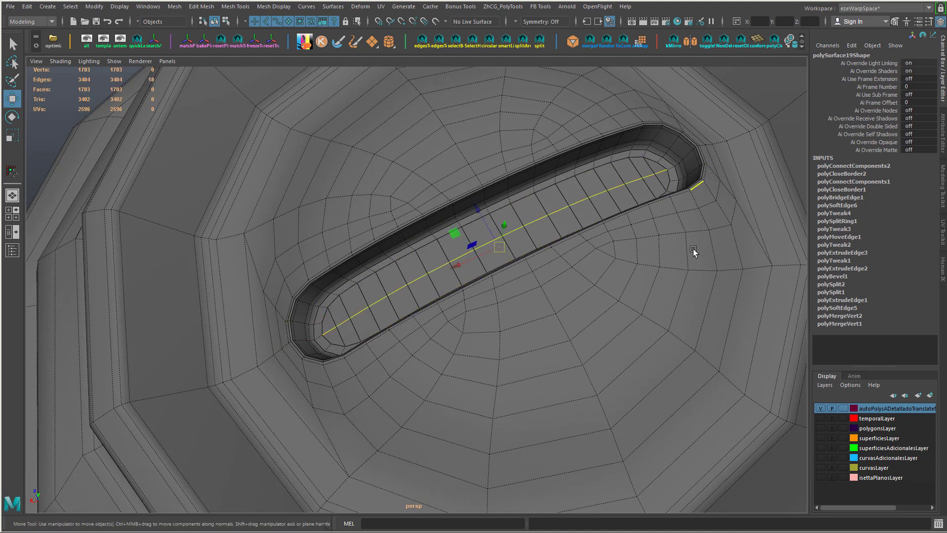
right_click_drag(693, 248, 680, 217, "ctrl")
left_click_drag(681, 218, 518, 227, "alt")
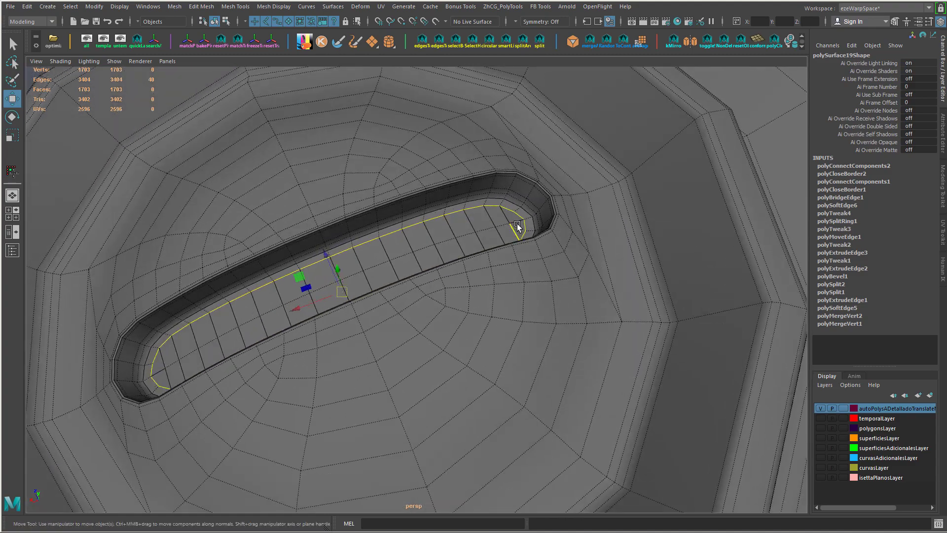
key("ctrl+F11")
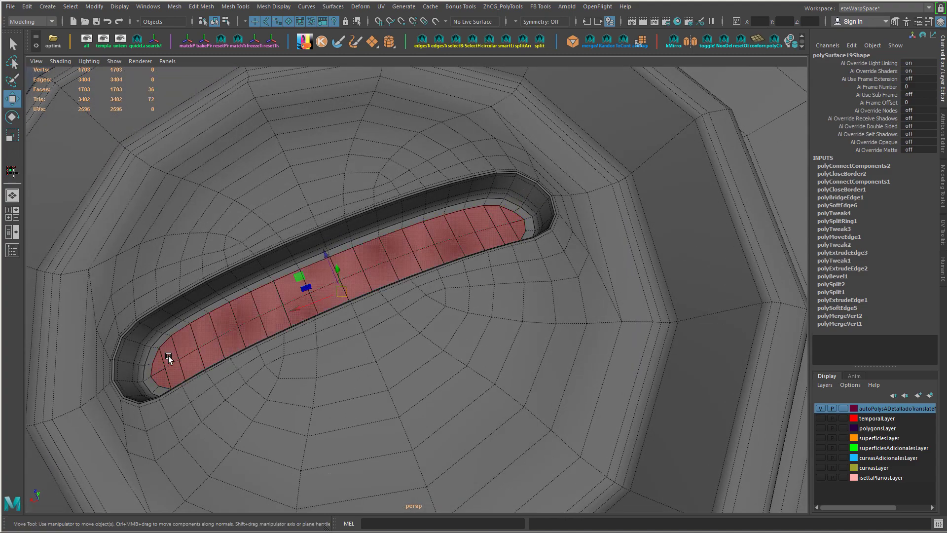
left_click_drag(168, 358, 132, 371, "alt")
key("ctrl+e")
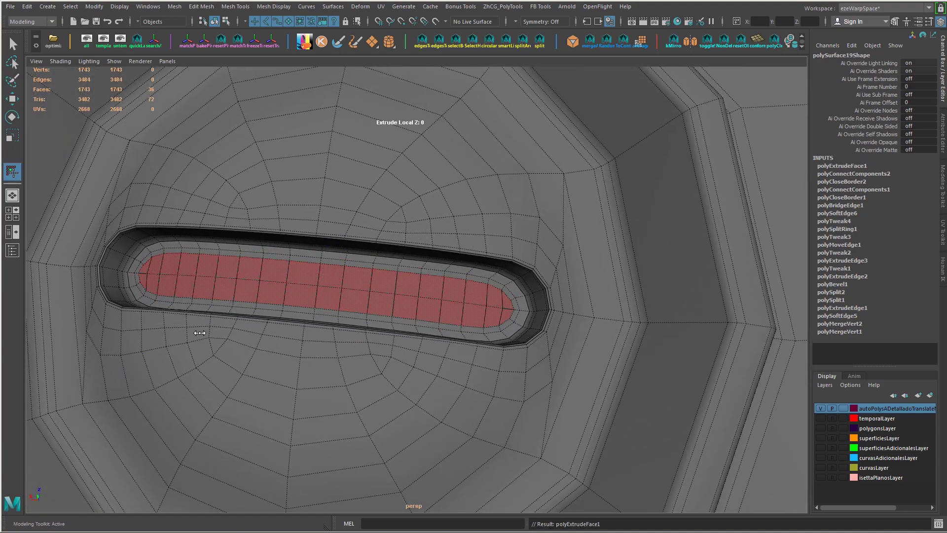
left_click_drag(222, 321, 252, 304, "alt")
middle_click_drag(291, 307, 330, 312)
middle_click(329, 312)
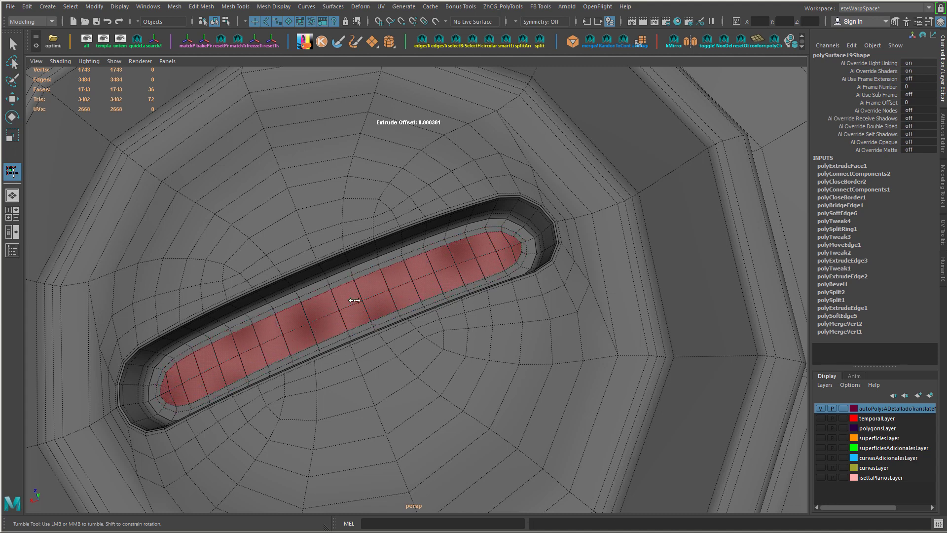
- Select the edge loop around the outside of the extruded slot floor and nudge it slightly
key("w")
left_click(367, 275)
right_click_drag(369, 272, 376, 254)
double_click(383, 265)
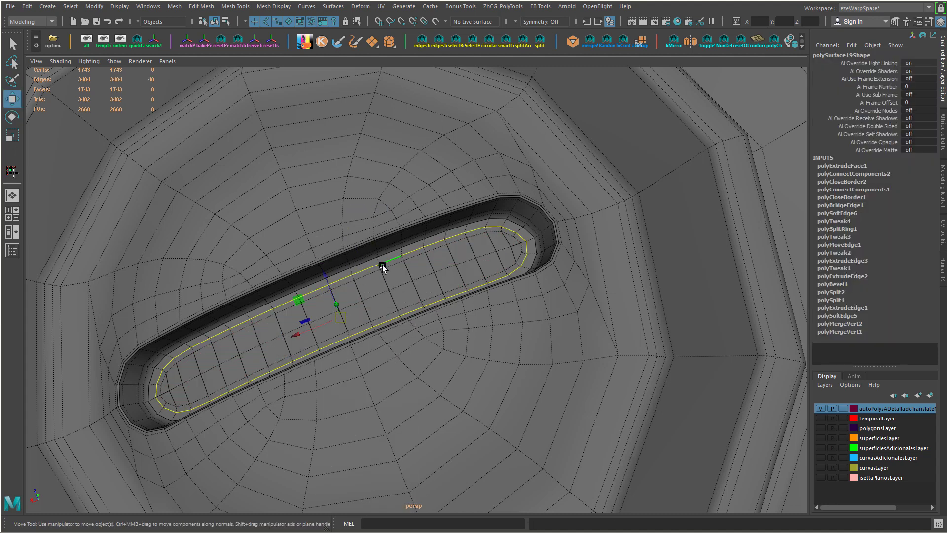
left_click_drag(409, 287, 488, 245, "alt")
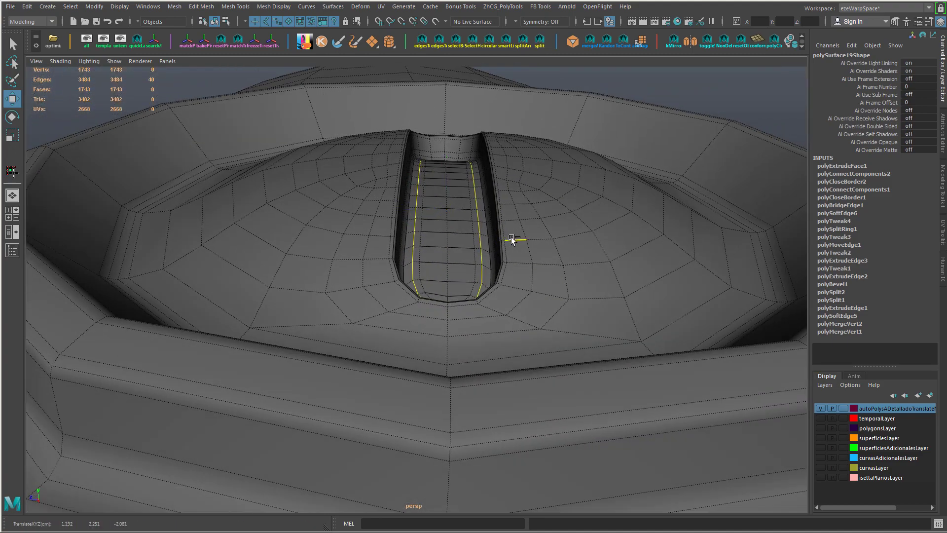
middle_click_drag(512, 237, 506, 240, "ctrl+shift")
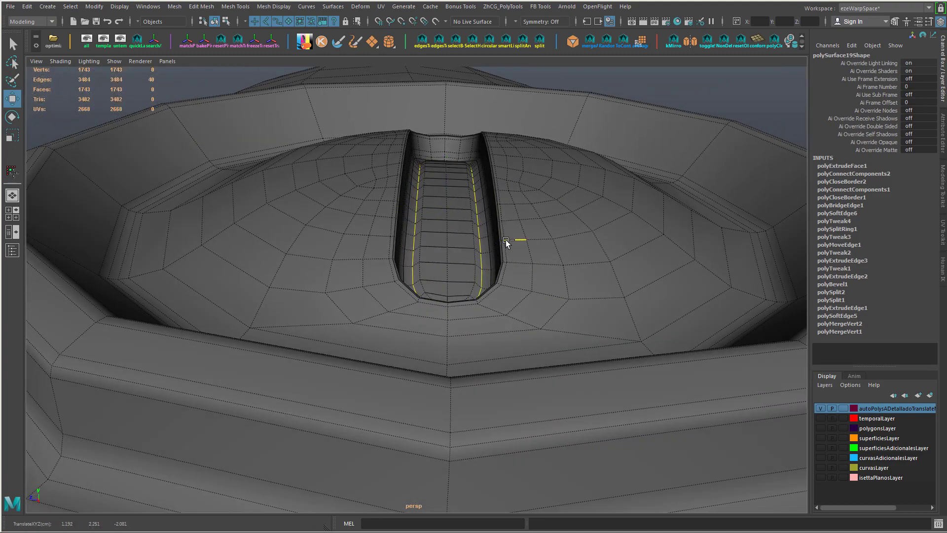
- Try scaling the floor's outer edge loop with Transform Component, undo the scaling, and return to the Move tool
key("t")
left_click_drag(505, 240, 495, 257, "alt")
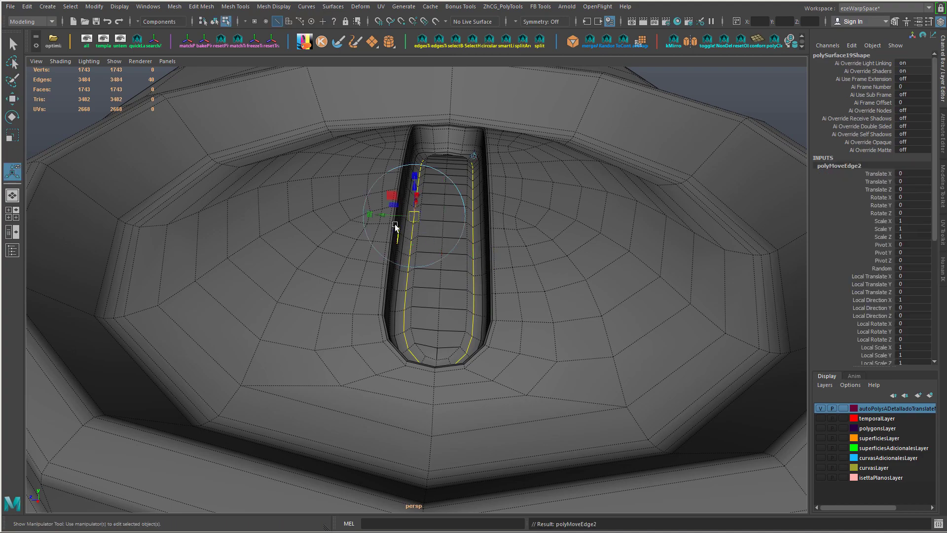
left_click(414, 215)
left_click(417, 177)
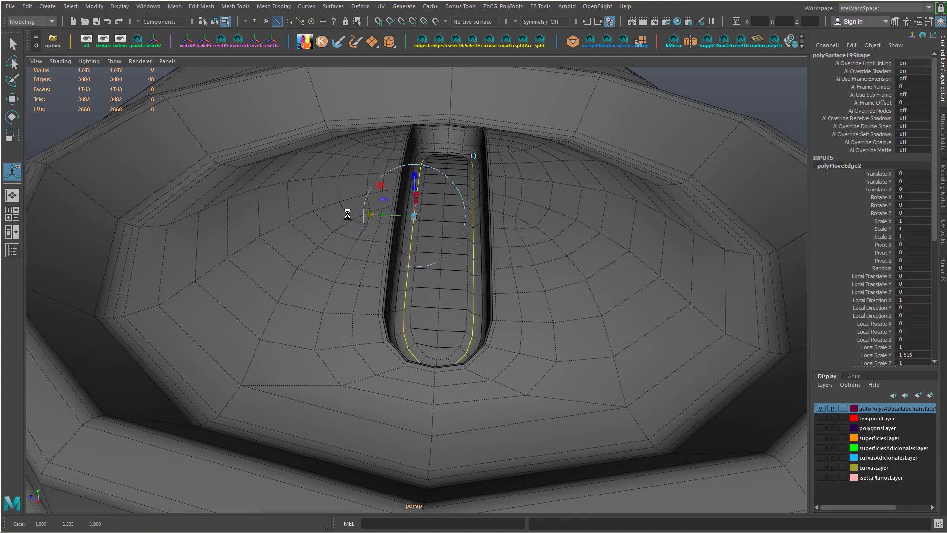
left_click_drag(347, 214, 267, 245, "alt")
left_click_drag(400, 137, 332, 219)
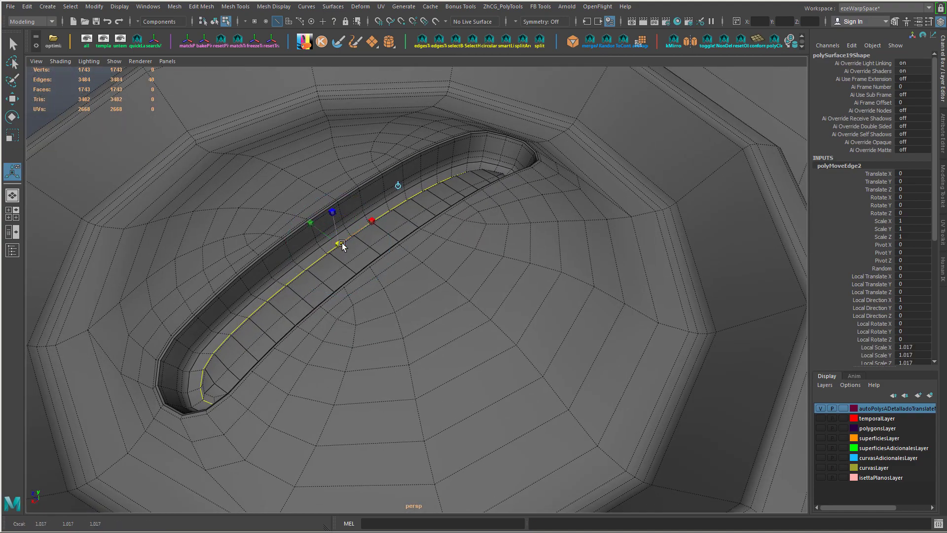
key("ctrl+z")
left_click_drag(414, 243, 442, 163, "alt")
key("w")
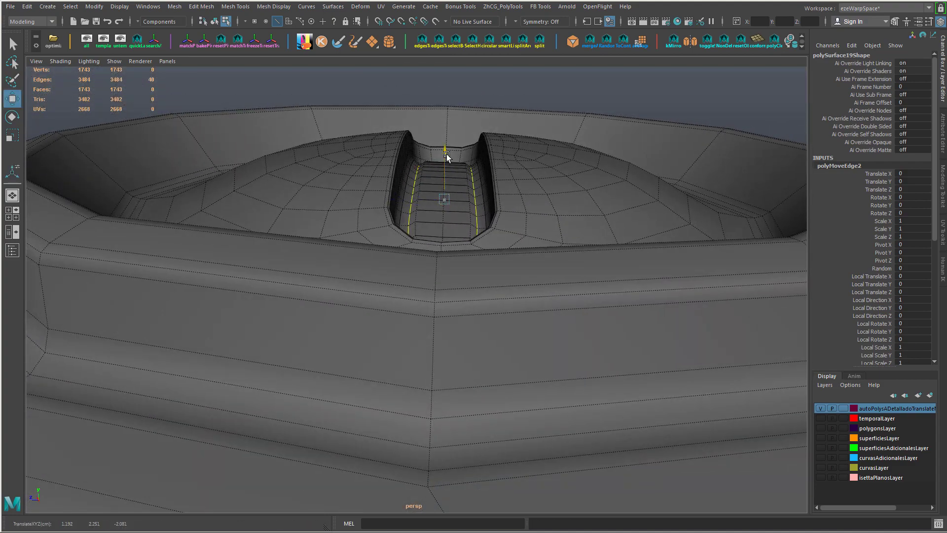
- Scale the slot floor's outer edge loop slightly wider across the slot, and smooth the loop inside it with Edit Edge Flow
key("r")
left_click_drag(405, 207, 323, 291)
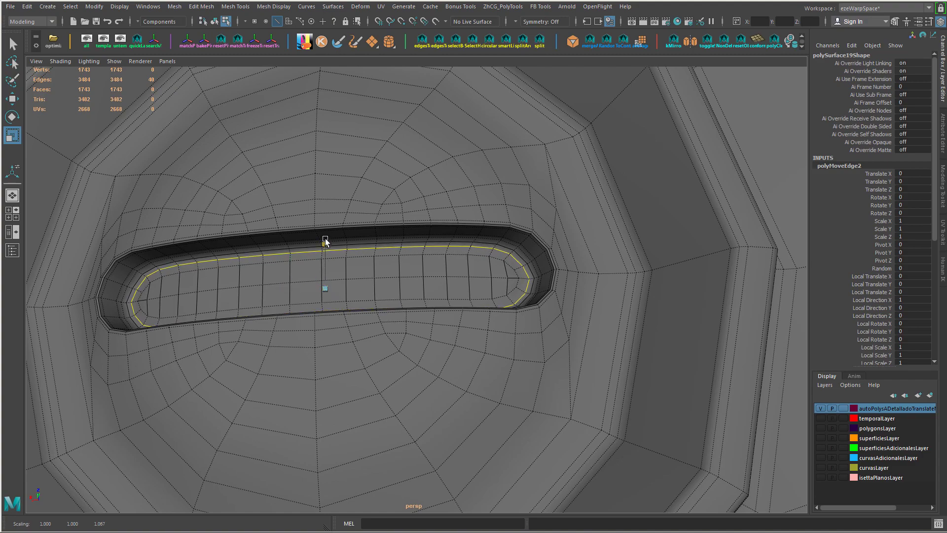
left_click_drag(326, 242, 451, 216, "alt")
right_click_drag(451, 216, 445, 171)
double_click(431, 202)
double_click(480, 208, "shift")
left_click_drag(479, 209, 515, 256, "alt")
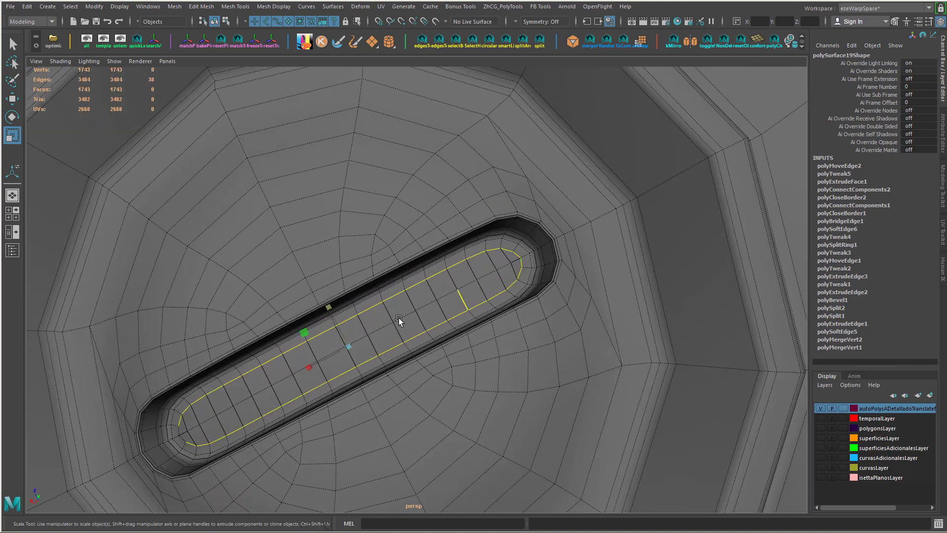
left_click_drag(399, 318, 480, 390, "alt")
- Apply Edit Edge Flow to the edge row along the middle of the slot floor, including the end edges
left_click(477, 390, "shift")
left_click_drag(460, 346, 475, 176, "alt")
key("g")
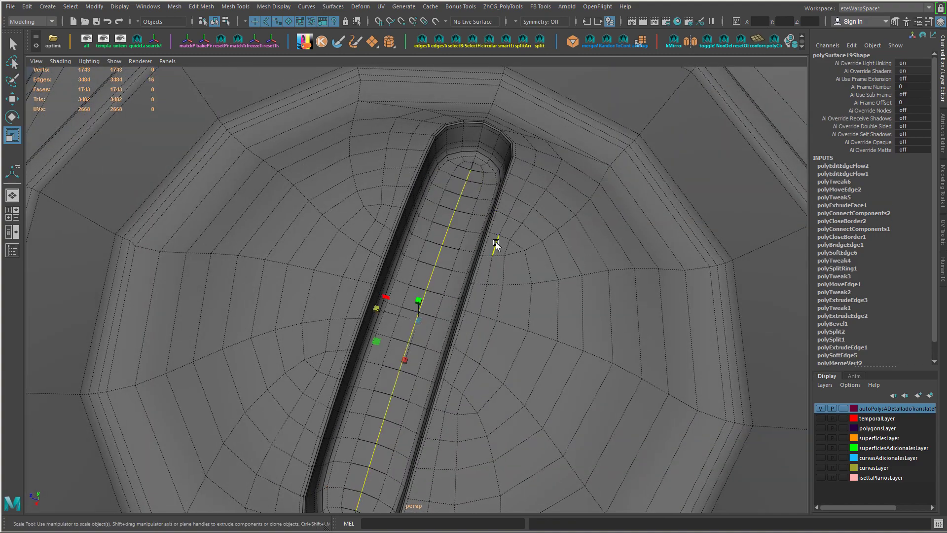
left_click_drag(496, 242, 509, 262, "alt")
key("ctrl+z")
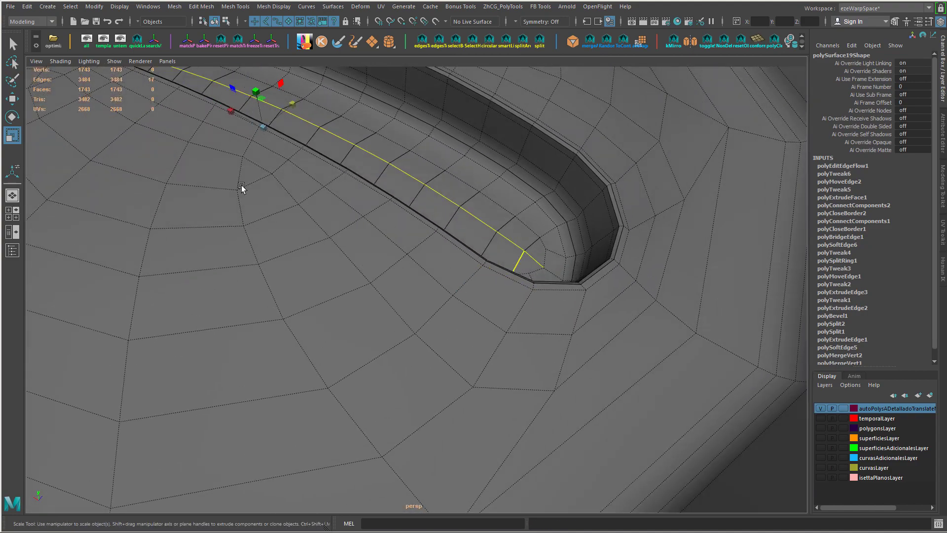
left_click_drag(241, 185, 369, 159, "alt")
left_click(318, 390, "shift")
key("g")
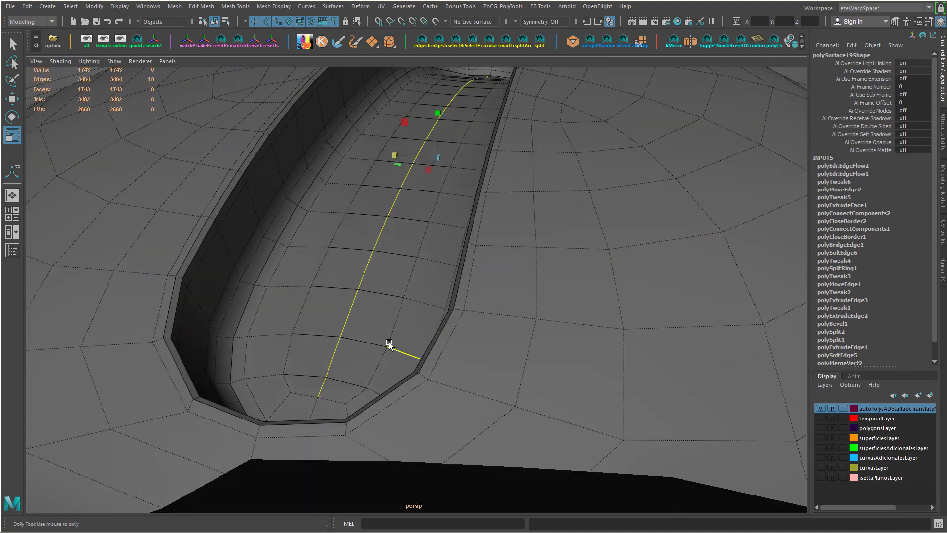
- Return the part to object mode, smooth its whole mesh, and clear the selection
scroll(389, 344, "down", 5)
left_click_drag(389, 344, 403, 395, "alt")
right_click_drag(441, 269, 499, 229)
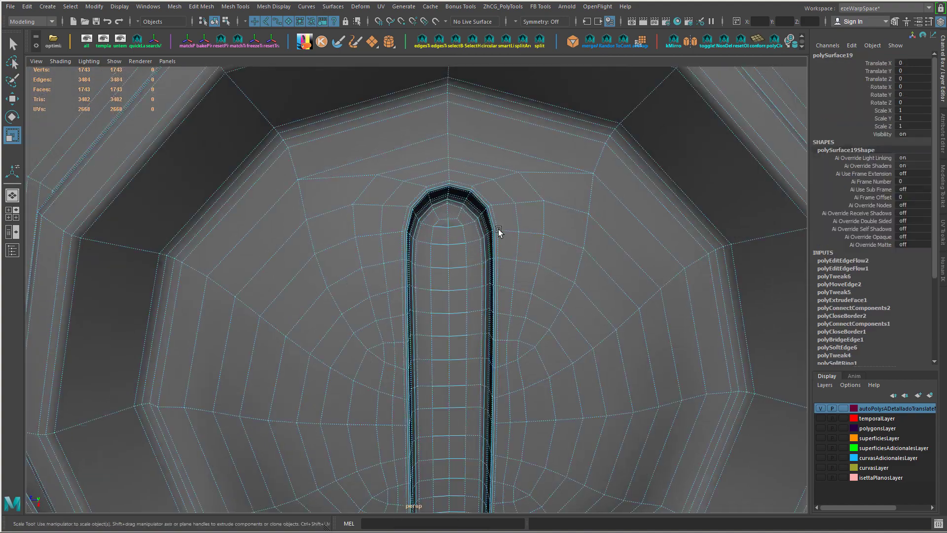
left_click(392, 41)
scroll(516, 256, "down", 8)
left_click(567, 373)
- Examine the smoothed part from several angles and close up, focusing on the round recess with its slot
left_click_drag(568, 375, 534, 304, "alt")
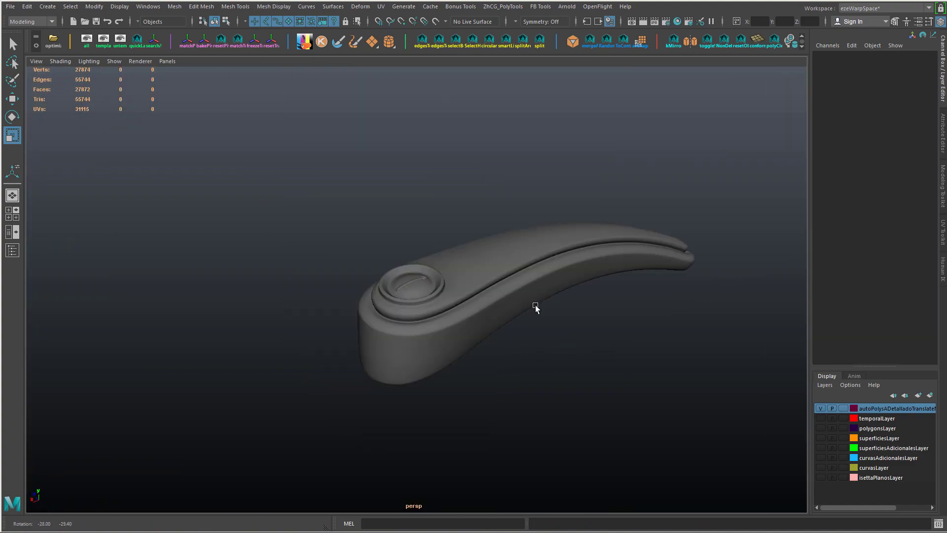
scroll(544, 323, "up", 2)
right_click_drag(476, 238, 536, 180)
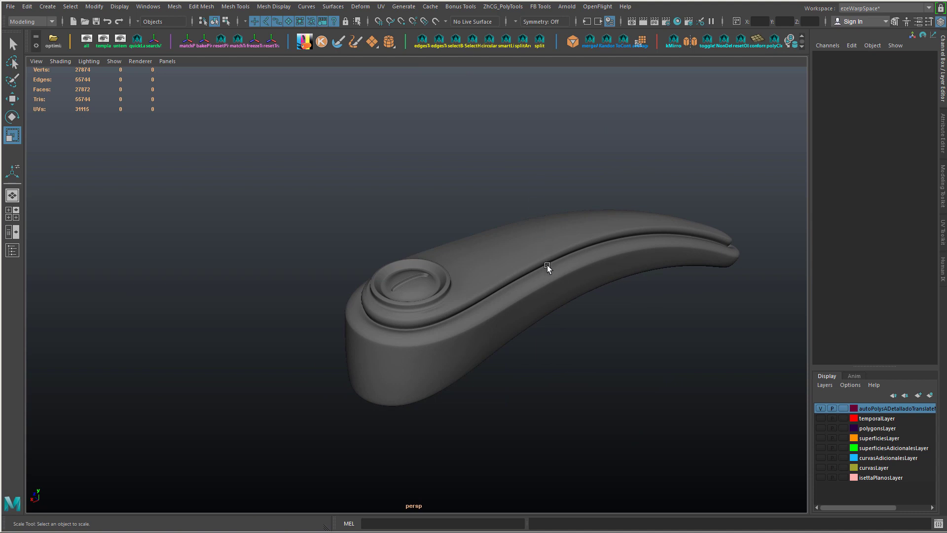
left_click_drag(546, 265, 484, 302, "alt")
scroll(493, 311, "up", 4)
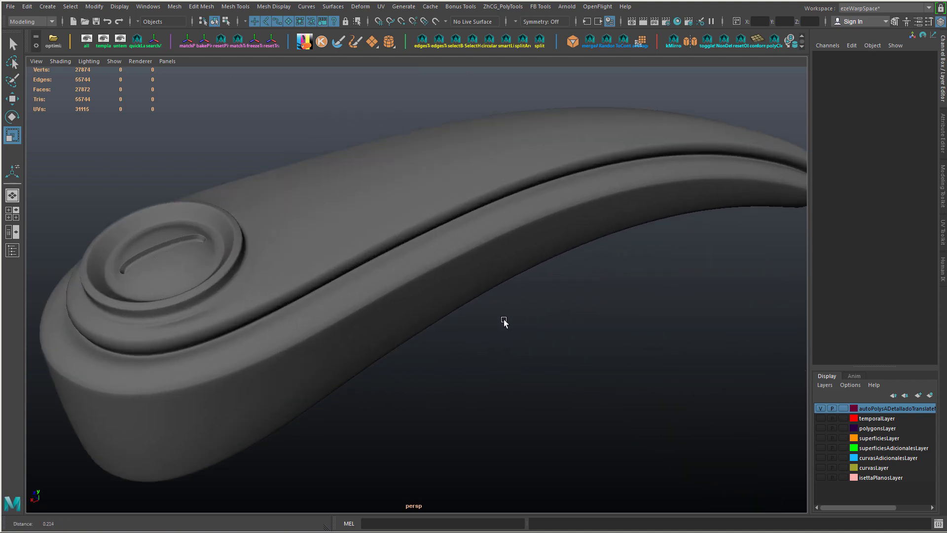
scroll(495, 316, "down", 3)
scroll(495, 318, "up", 4)
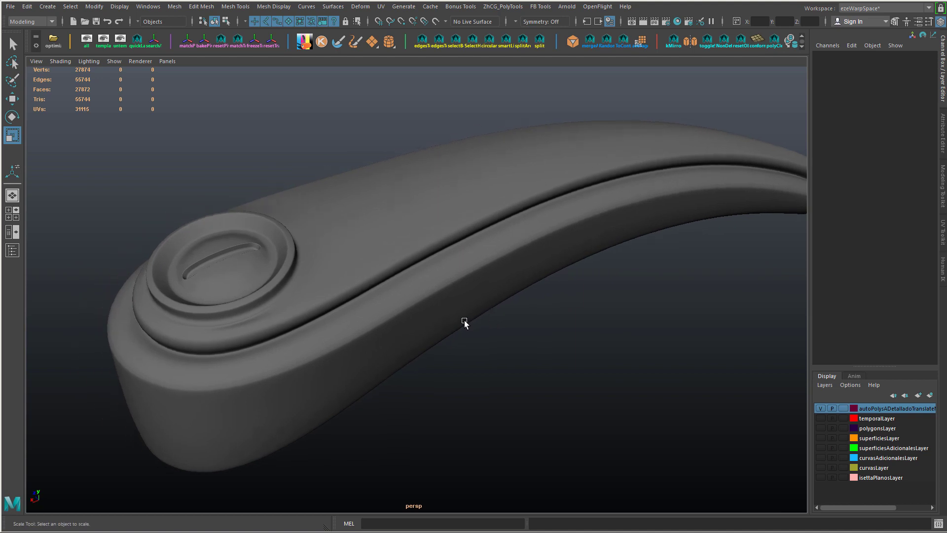
left_click_drag(463, 321, 410, 298, "alt")
scroll(433, 306, "up", 3)
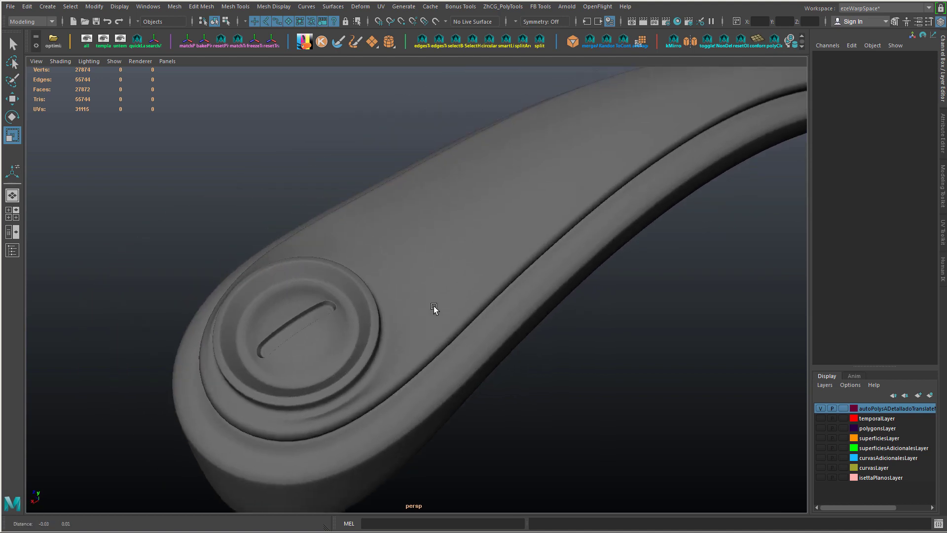
middle_click_drag(433, 306, 439, 309, "alt")
left_click_drag(385, 312, 393, 284, "alt")
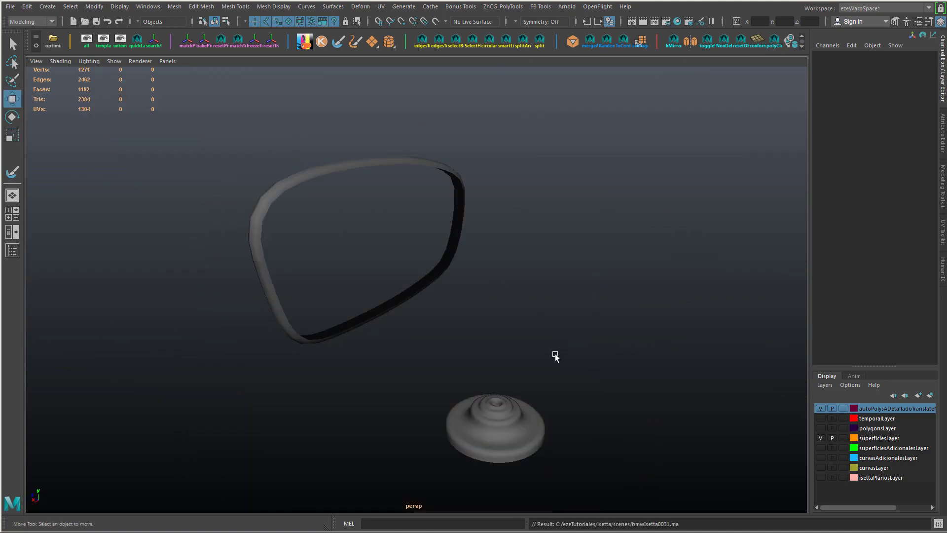
- Merge the overlapping vertices at the open seam on the side of the mirror frame
left_click_drag(555, 354, 315, 208, "alt")
left_click(292, 194)
right_click_drag(287, 184, 283, 194)
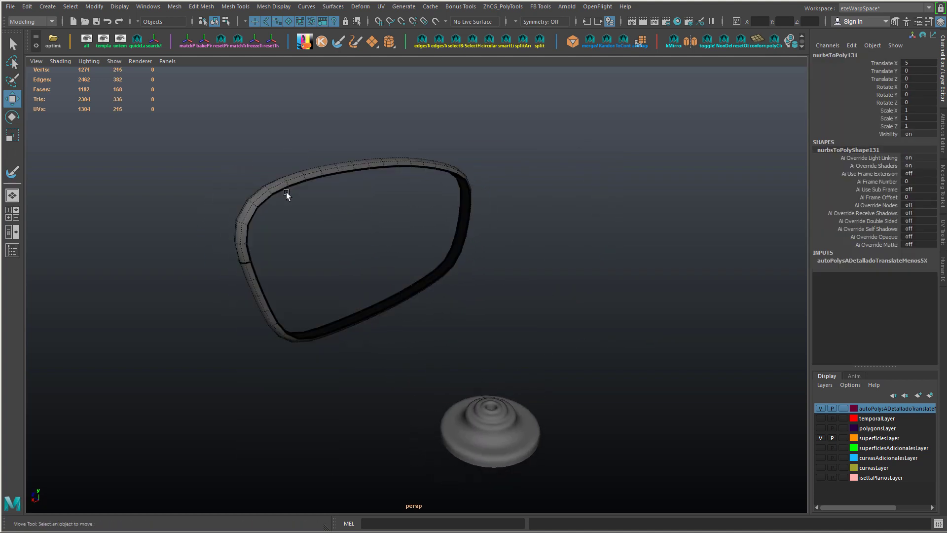
double_click(286, 185)
left_click_drag(286, 185, 613, 279, "alt")
right_click_drag(613, 280, 663, 318, "alt")
right_click_drag(686, 198, 668, 197)
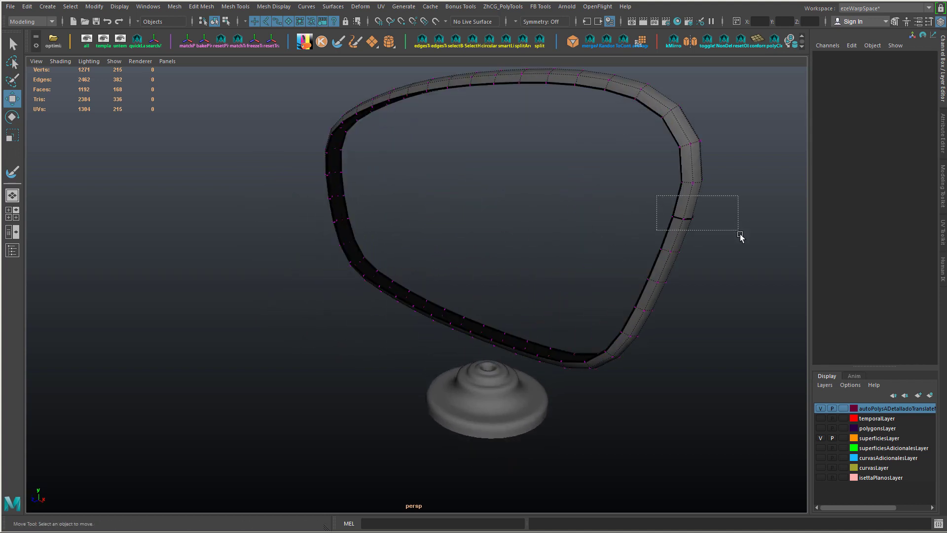
left_click_drag(740, 236, 739, 236)
left_click_drag(739, 236, 627, 232, "alt")
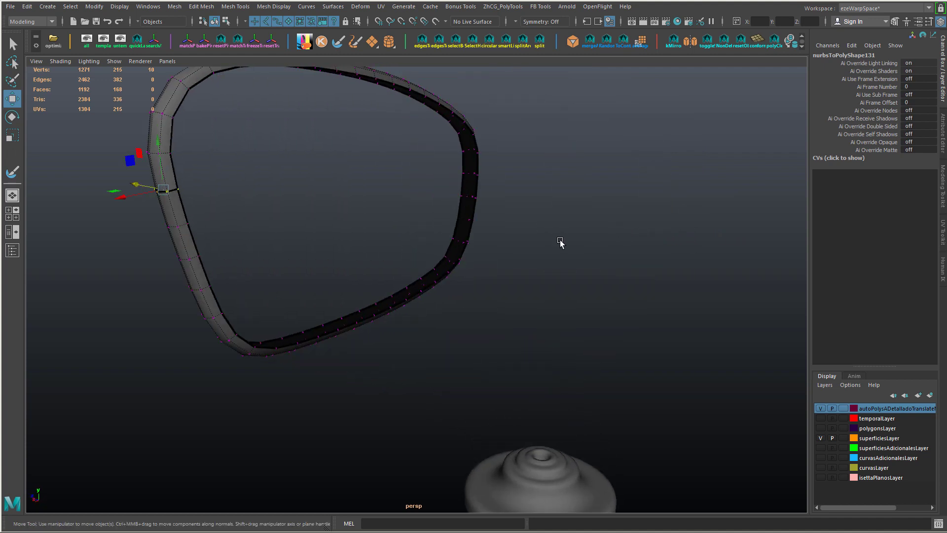
key("g")
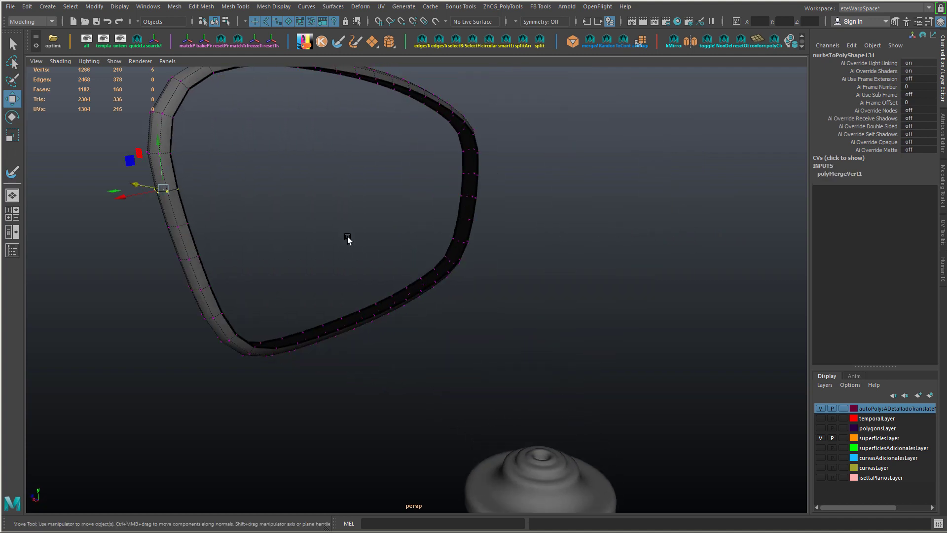
- Switch the mirror frame to edge selection and select the open border loop on its front side
key("f")
left_click_drag(577, 294, 368, 262, "alt")
right_click(365, 239)
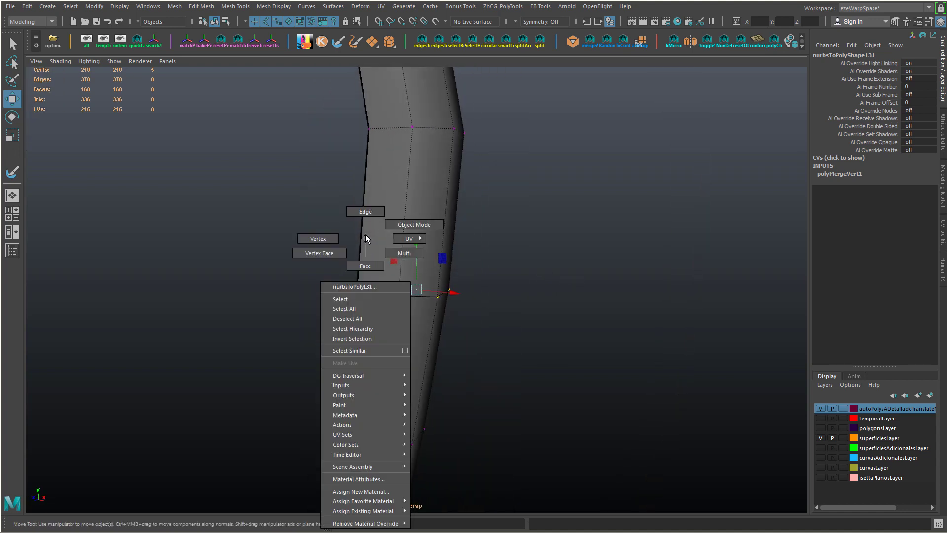
right_click_drag(365, 236, 365, 211)
key("f")
left_click_drag(355, 254, 293, 274, "alt")
- Check the Isetta reference photos in the Windows photo viewer for the mirror's shape, and return to Maya
key("alt+Tab")
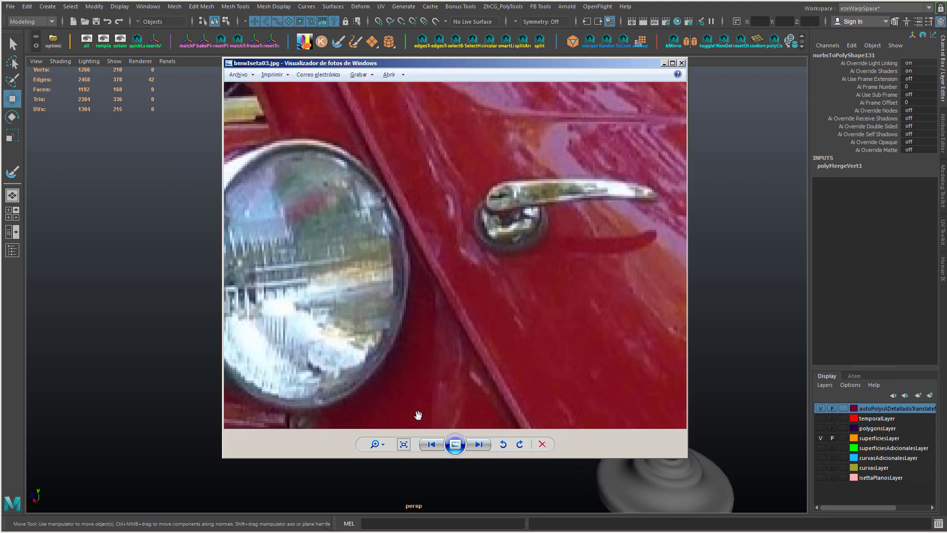
left_click(404, 445)
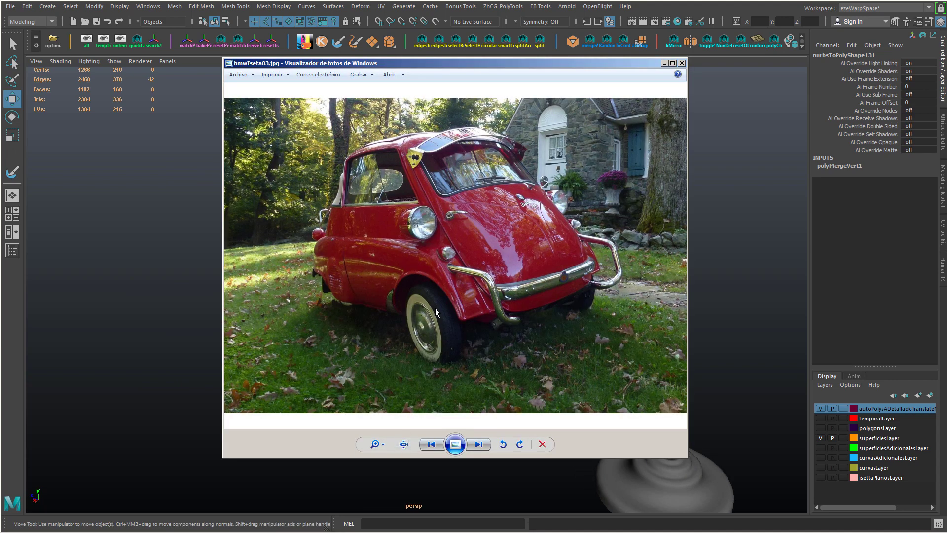
key("alt+Tab")
left_click_drag(454, 311, 590, 357)
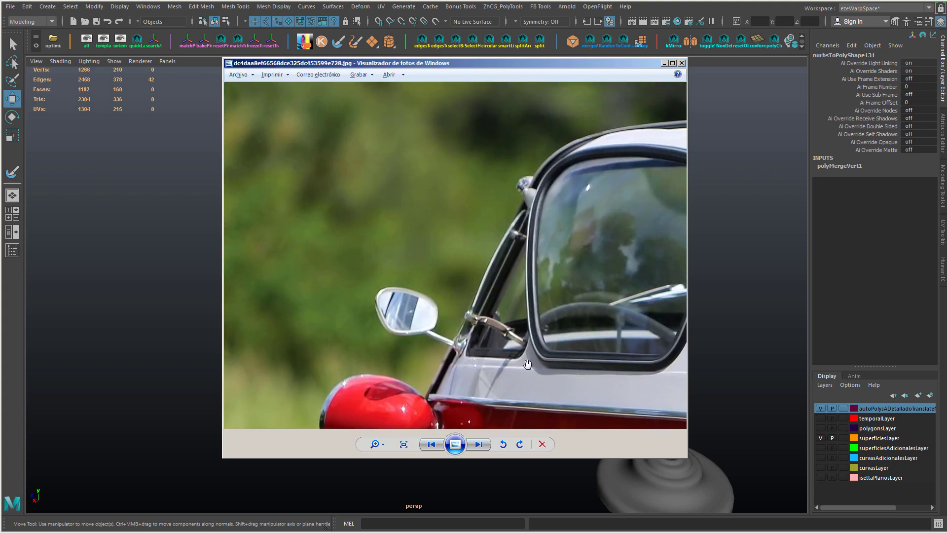
key("alt+Tab")
- Extrude the mirror frame's selected border loop, scale it inward, and offset it slightly along the frame's depth
right_click_drag(474, 232, 471, 258, "shift")
key("r")
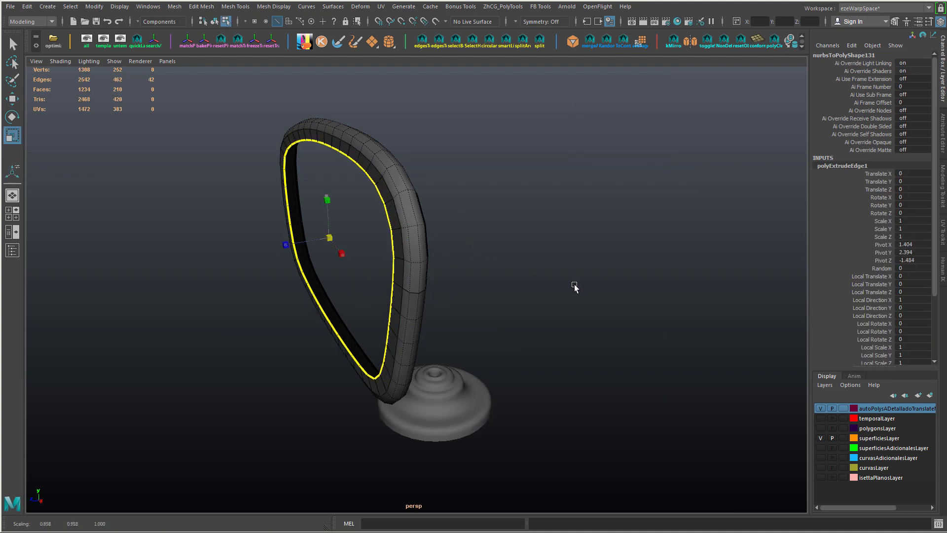
key("w")
left_click_drag(280, 245, 267, 248)
left_click_drag(291, 274, 326, 246, "alt")
left_click_drag(230, 303, 185, 304, "alt")
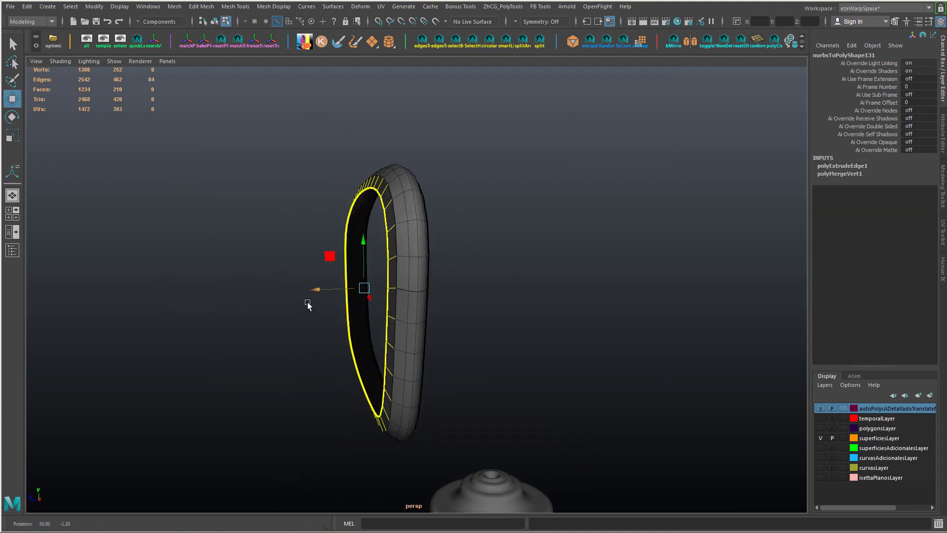
key("shift+period")
key("shift+period")
left_click_drag(317, 292, 386, 271, "alt")
key("shift+comma")
key("shift+comma")
key("r")
key("f")
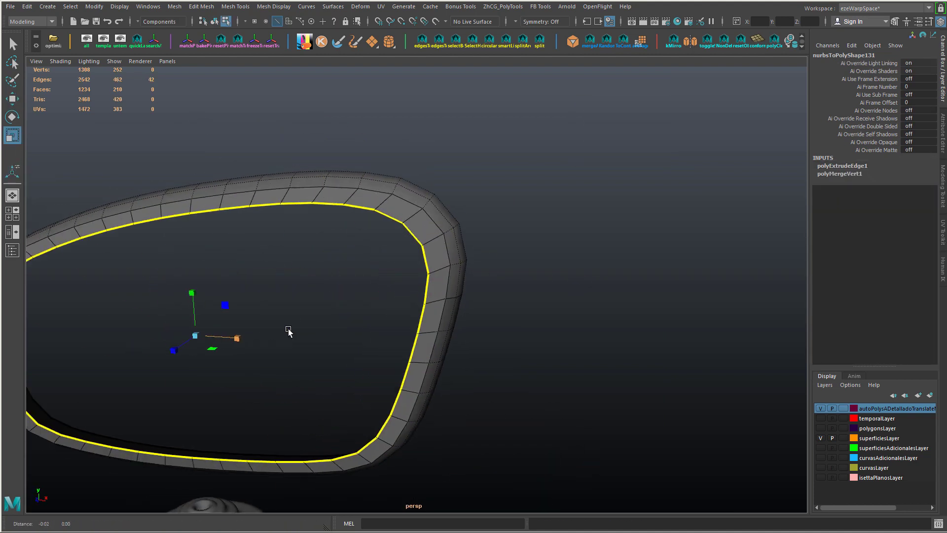
- Extrude the mirror frame's inner border loop again, scale it narrower and shorter, and shift it slightly in depth
mouse_move(445, 333)
left_mouse_down("alt")
mouse_move(374, 343)
mouse_move(373, 330)
mouse_move(461, 326)
left_mouse_up("alt")
key("w")
right_click_drag(469, 327, 473, 348, "shift")
left_click_drag(473, 347, 546, 357, "alt")
key("r")
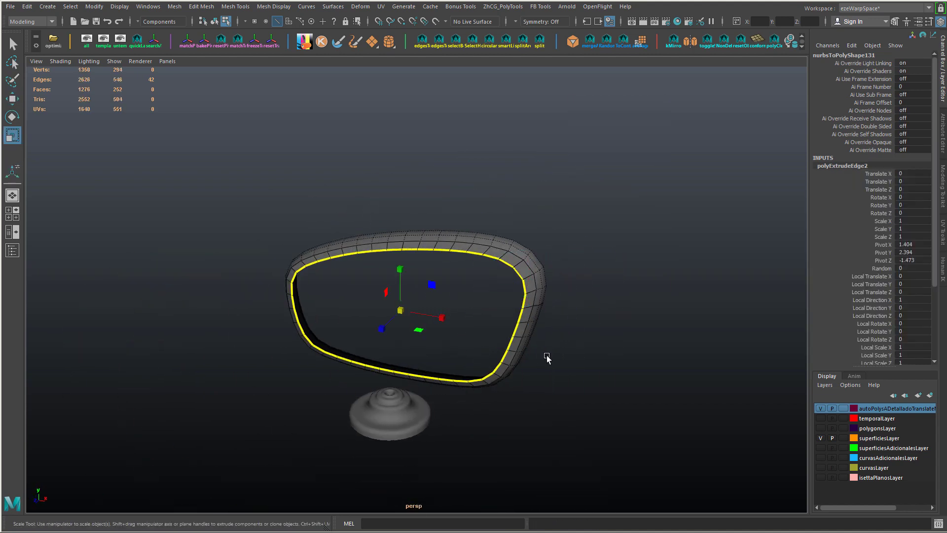
left_click_drag(400, 311, 393, 311)
left_click_drag(399, 269, 401, 279)
left_click_drag(434, 283, 365, 298, "alt")
key("w")
left_click_drag(370, 318, 366, 319)
- Smooth the edge loop between the mirror frame's extruded strips with Edit Edge Flow, and nudge the inner border loop vertically
left_click_drag(434, 276, 407, 269, "alt")
right_click_drag(442, 239, 443, 221)
double_click(426, 281)
left_click_drag(446, 286, 456, 282, "alt")
right_click_drag(445, 262, 446, 253, "shift")
left_click_drag(446, 253, 518, 281, "alt")
left_click_drag(397, 271, 397, 274)
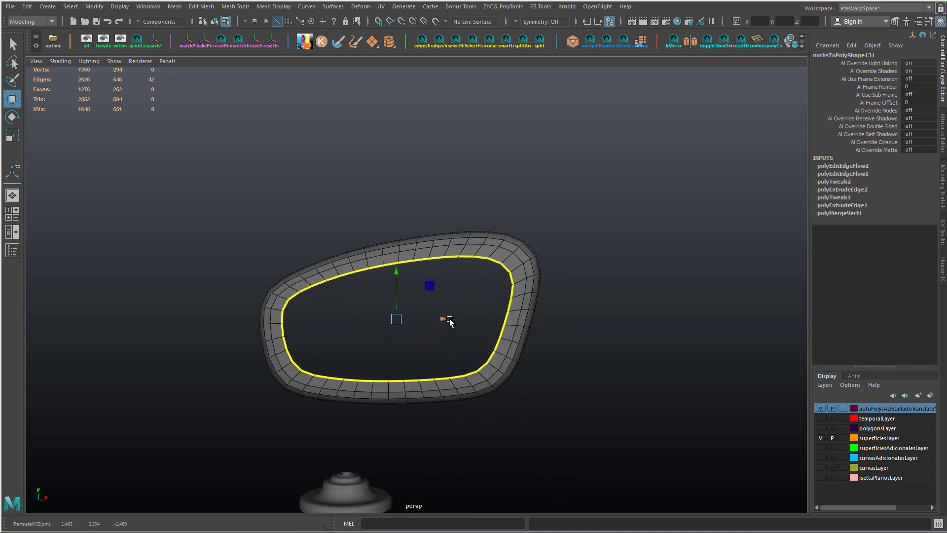
- Select the edge loop nearer the mirror frame's outer rim and smooth it with Edit Edge Flow
key("r")
left_click_drag(594, 338, 437, 323, "alt")
key("w")
scroll(438, 323, "up", 2)
double_click(438, 323)
left_click_drag(398, 291, 434, 309, "alt")
right_click_drag(434, 308, 435, 269, "shift")
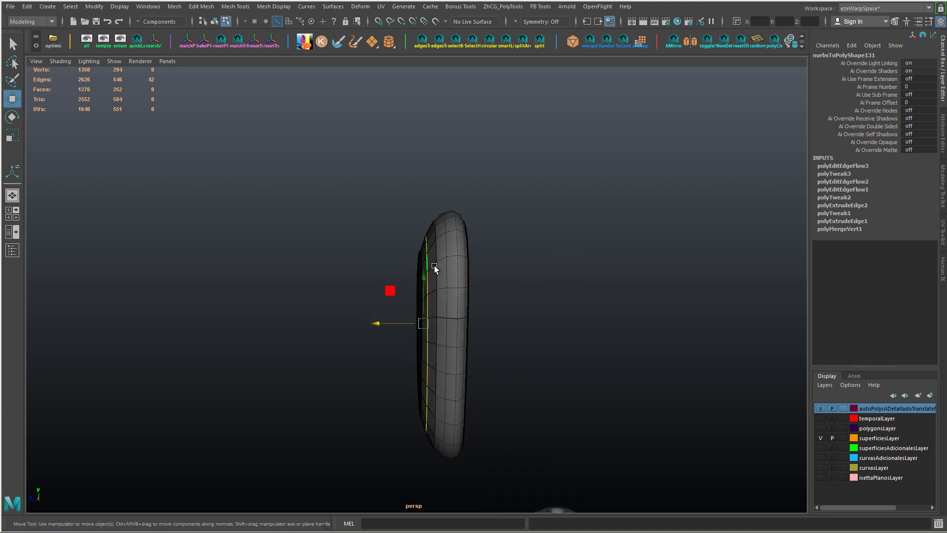
- Try adjusting the smoothed edge loop's depth and scale, and undo the scaling
left_click(447, 246)
mouse_move(393, 323)
left_mouse_down()
mouse_move(382, 324)
mouse_move(398, 321)
left_mouse_up()
key("ctrl+z")
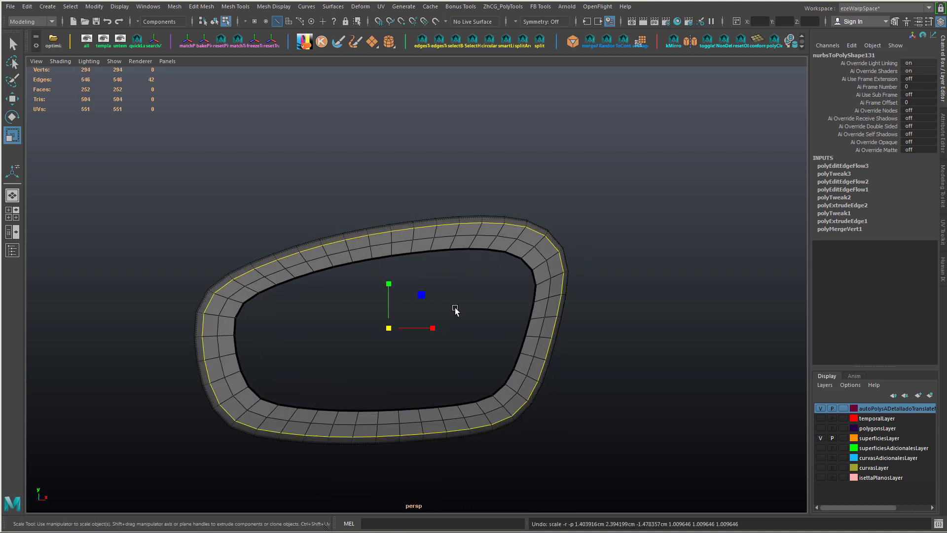
- Switch to the front -Z view and scale the selected edge loop of the mirror frame uniformly
key("space")
left_click_drag(454, 307, 327, 290)
right_click_drag(327, 290, 583, 319, "alt")
left_click_drag(416, 290, 469, 339)
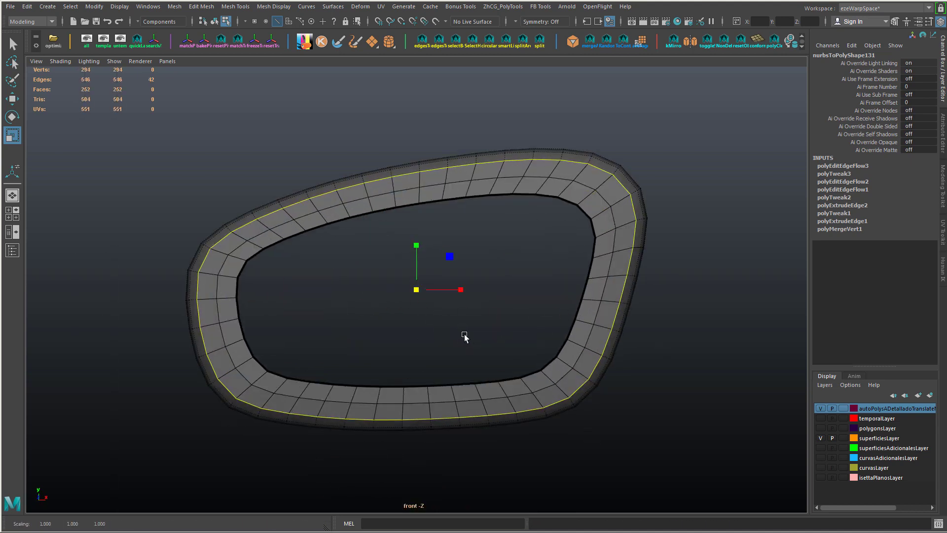
- Arrange the front -Z and perspective views side by side, and make the perspective view the wider one
left_click(13, 232)
left_click_drag(186, 266, 410, 276)
key("space")
left_click_drag(281, 266, 286, 291)
left_click_drag(564, 305, 498, 316, "alt")
right_click_drag(498, 317, 517, 319, "alt")
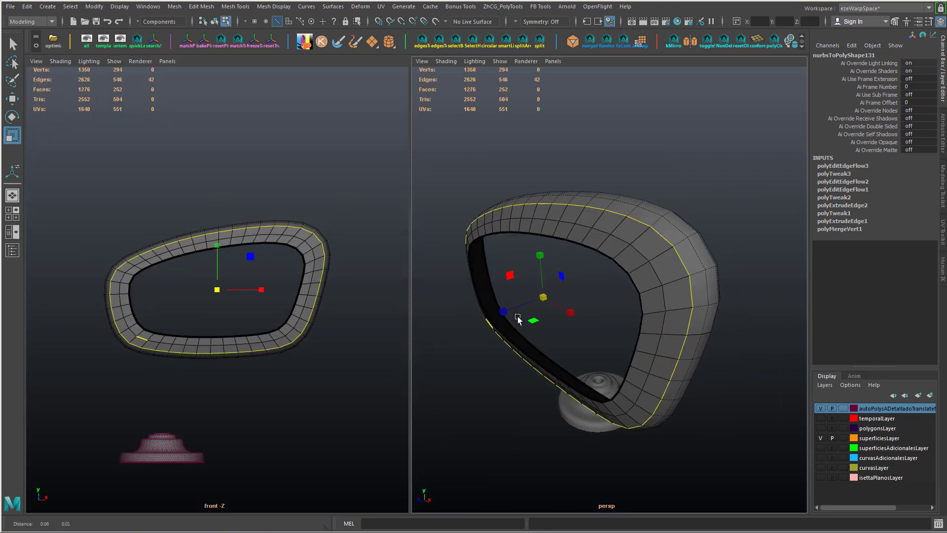
left_click_drag(518, 320, 558, 305, "alt")
left_click_drag(410, 286, 348, 286)
right_click_drag(197, 296, 247, 308, "alt")
left_click_drag(591, 325, 490, 286, "alt")
- Extrude the open border loop at the back of the mirror frame and scale the new edges inward
double_click(468, 164)
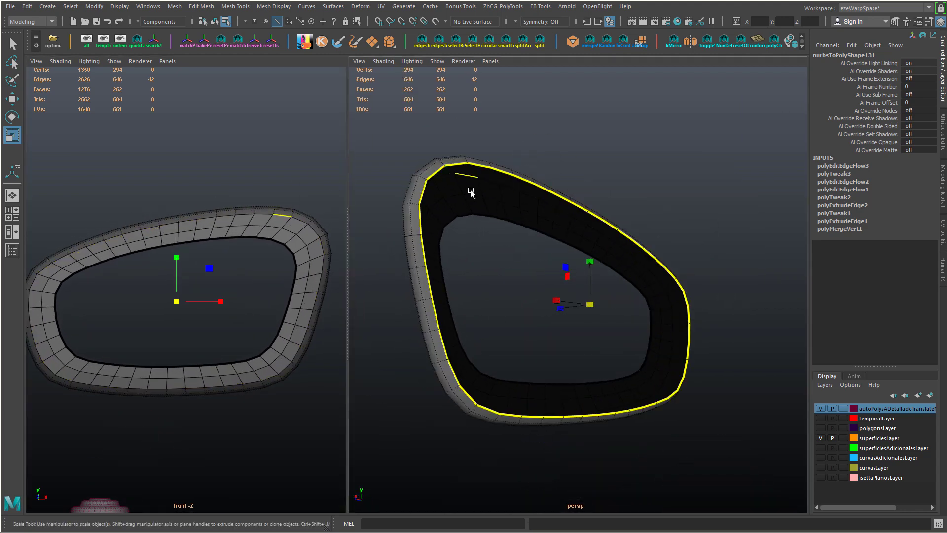
left_click_drag(471, 193, 494, 217, "alt")
key("ctrl+e")
right_click_drag(554, 260, 503, 277, "alt")
left_click_drag(503, 276, 685, 291, "alt")
key("r")
left_click_drag(592, 282, 583, 282)
left_click_drag(591, 240, 632, 240)
- Split the new back strip with an edge ring, and bevel the resulting loop with an offset of 0.224
left_click(527, 257)
right_click_drag(528, 257, 539, 288, "ctrl")
key("ctrl+b")
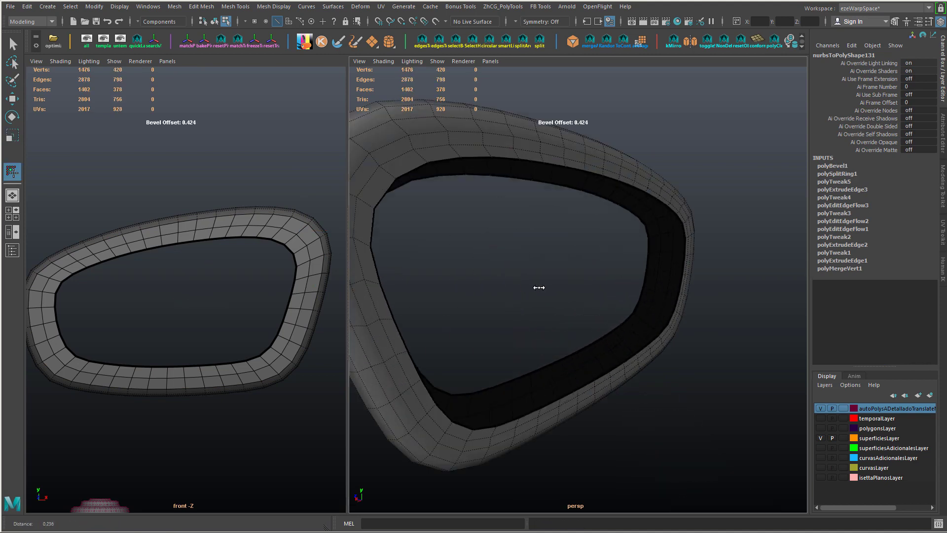
middle_click_drag(507, 271, 542, 278, "alt")
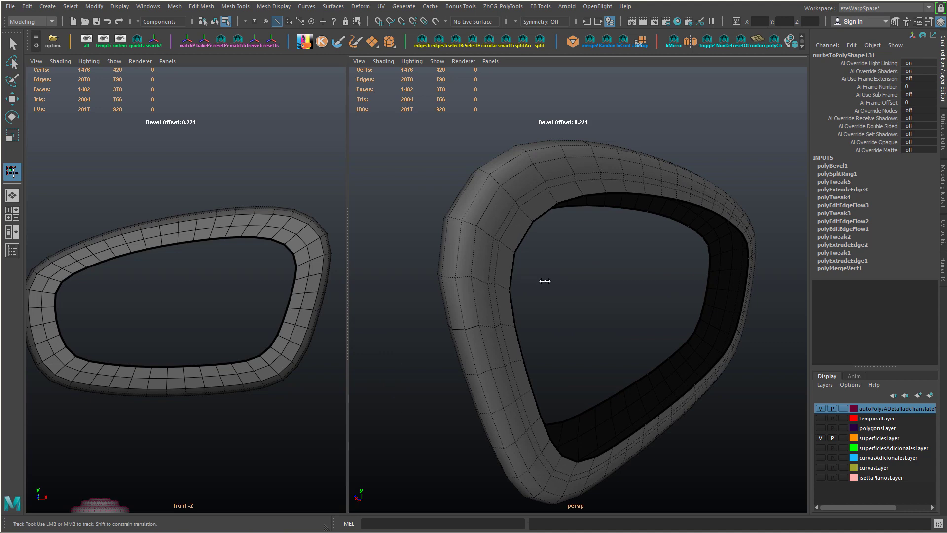
- Add another edge loop around the back of the mirror frame and smooth it with Edit Edge Flow
right_click_drag(498, 202, 493, 226, "ctrl")
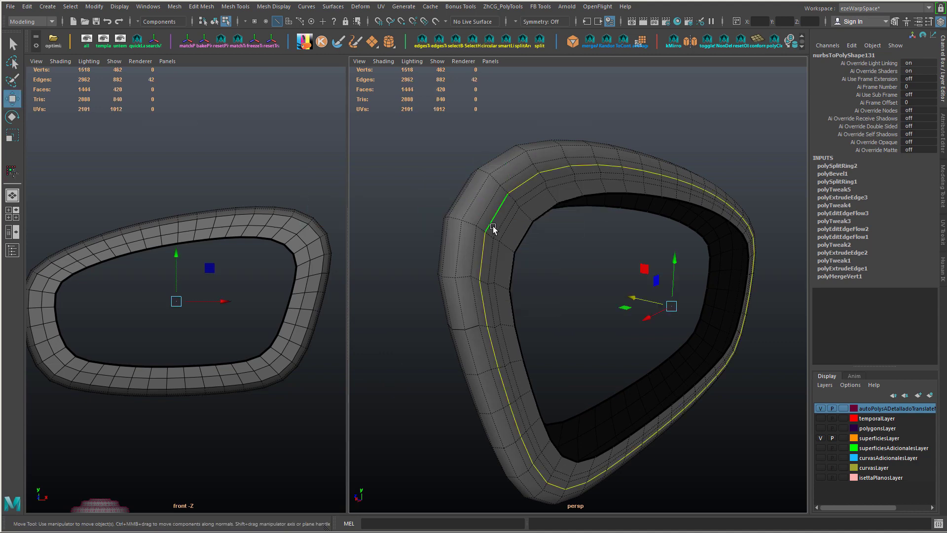
key("g")
left_click_drag(549, 227, 563, 196, "alt")
- Scale the open border edge loop at the back of the mirror frame slightly inward
right_click_drag(564, 196, 563, 217)
left_click(549, 203)
left_click_drag(697, 277, 617, 264, "alt")
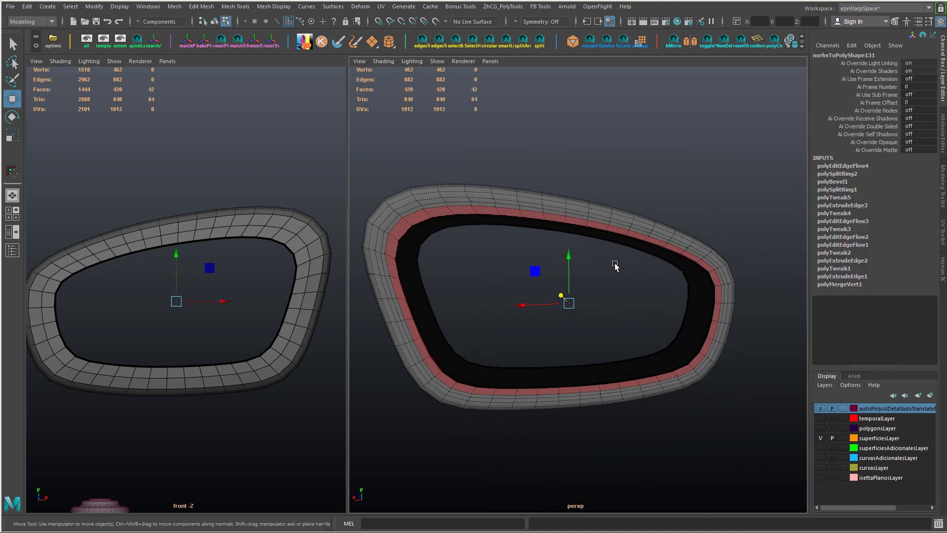
key("F10")
double_click(615, 232)
double_click(604, 242)
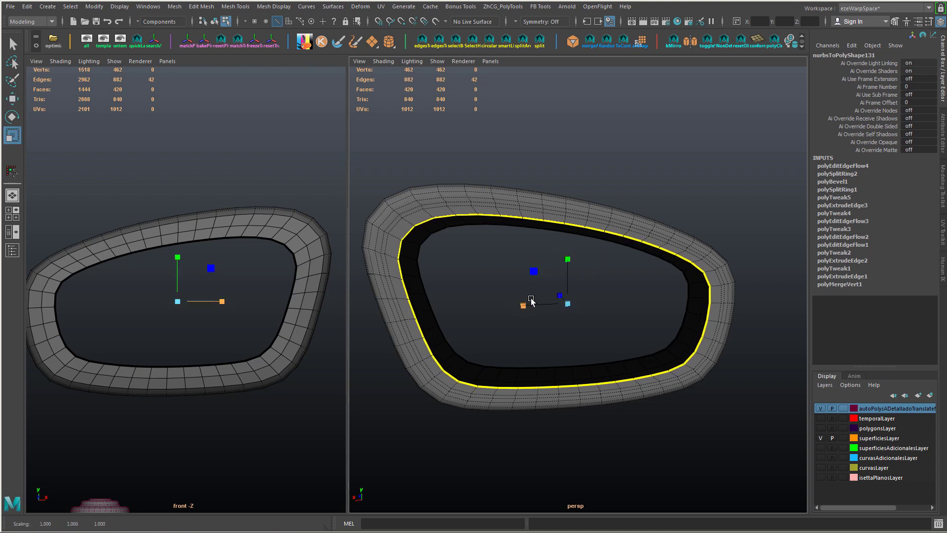
left_click_drag(567, 258, 568, 261)
- Insert an additional edge loop in the back strip of the mirror frame, near its open border
left_click_drag(472, 277, 418, 227, "alt")
right_click_drag(404, 239, 367, 267)
left_click(405, 250)
left_click_drag(393, 274, 423, 224, "alt")
- Extrude the open border loop at the back of the frame and scale the new edges inward
double_click(428, 218)
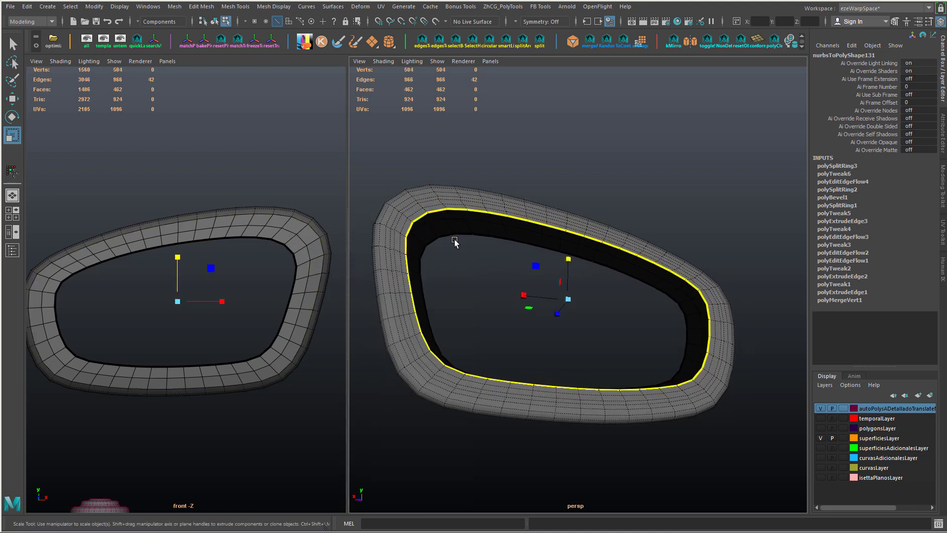
key("ctrl+e")
left_click_drag(466, 254, 572, 342, "alt")
left_click_drag(566, 260, 519, 255)
- Select the two face loops around the back opening of the frame and try moving them along Z
right_click(460, 224)
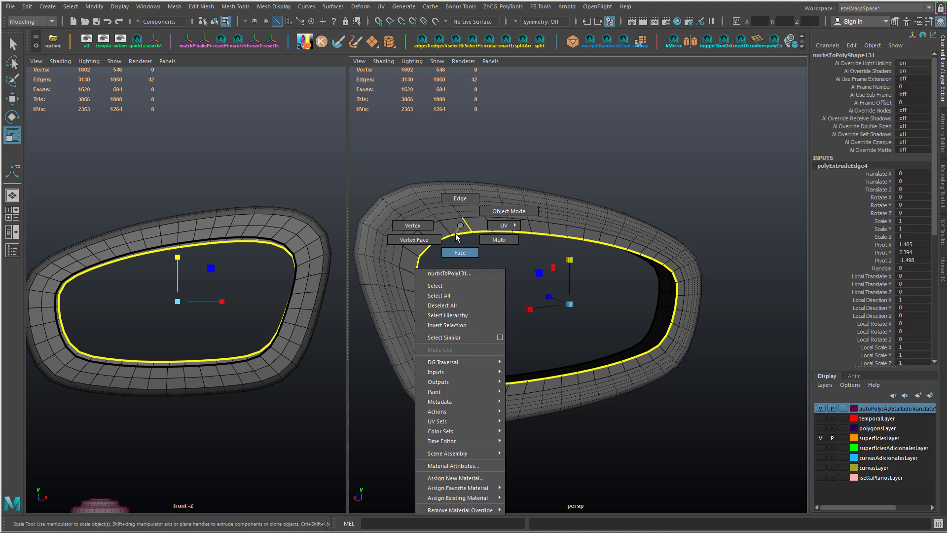
left_click(460, 252)
left_click(458, 226)
left_click_drag(476, 225, 485, 206, "alt")
key("w")
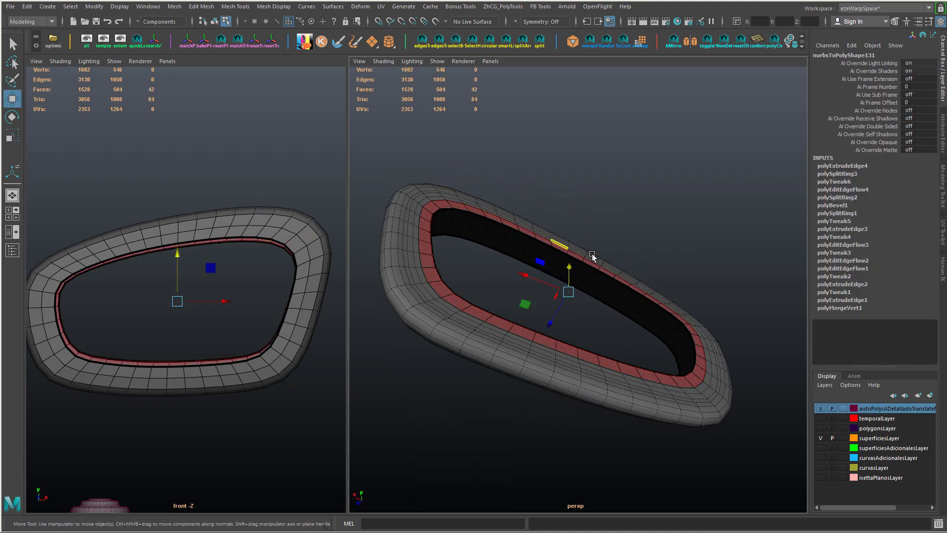
left_click_drag(560, 309, 498, 264)
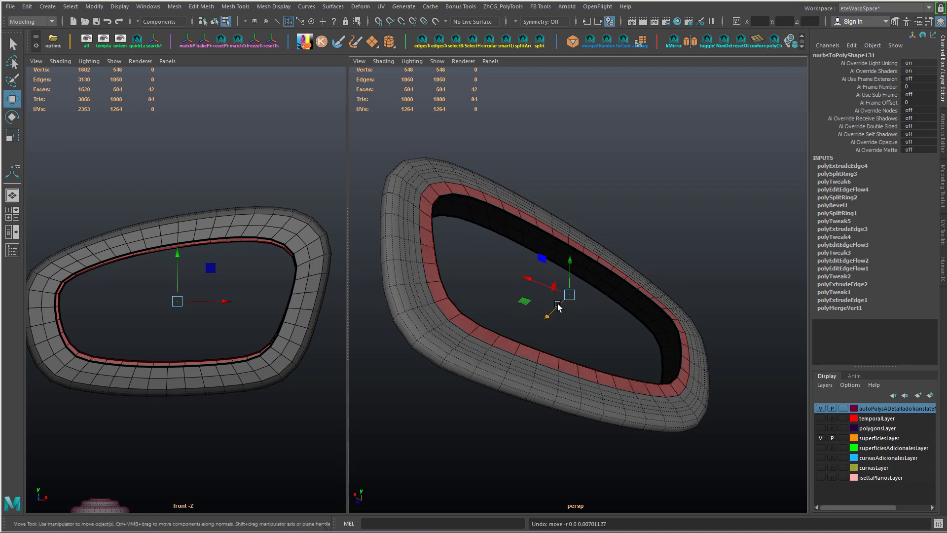
left_click_drag(557, 306, 557, 308)
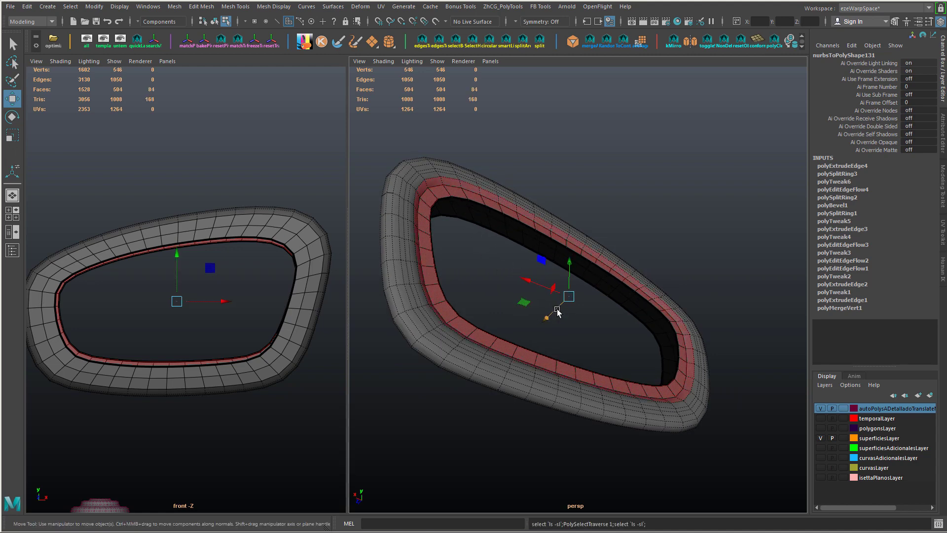
left_click_drag(557, 311, 556, 313)
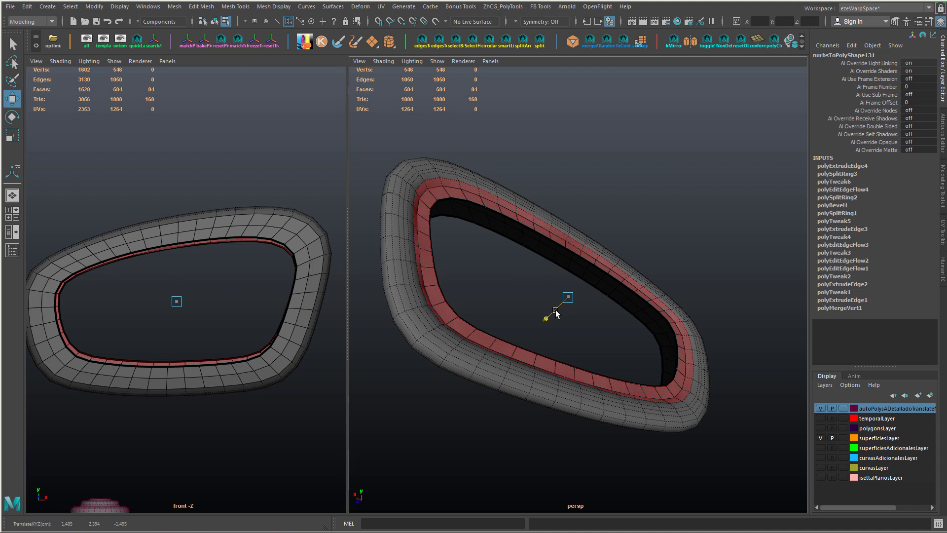
key("ctrl+z")
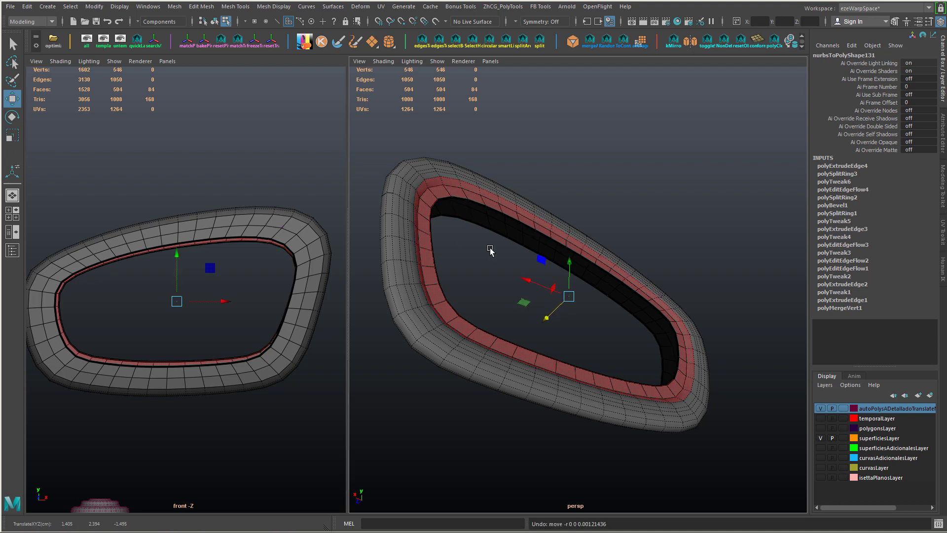
- Extrude the two selected face loops together by a small negative local Z distance
key("ctrl+e")
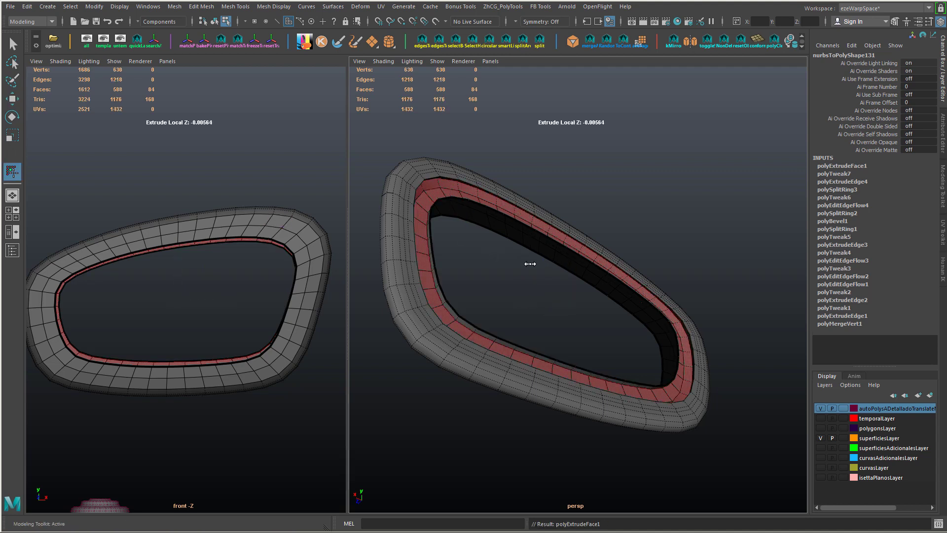
right_click_drag(543, 264, 544, 263, "ctrl+shift")
left_click_drag(520, 269, 528, 294)
right_click_drag(529, 294, 513, 289, "ctrl+shift")
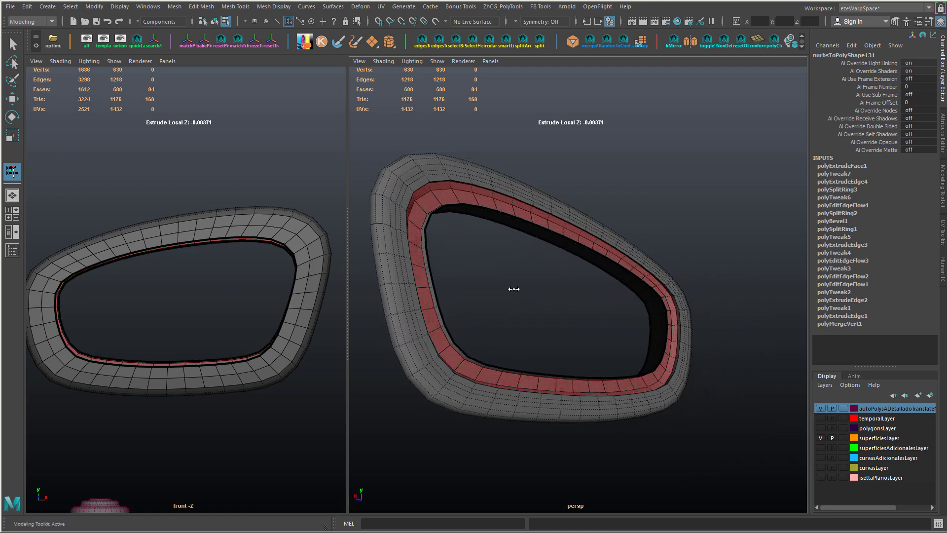
left_click_drag(513, 288, 471, 234)
left_click_drag(498, 262, 498, 321)
right_click_drag(498, 321, 521, 327, "alt")
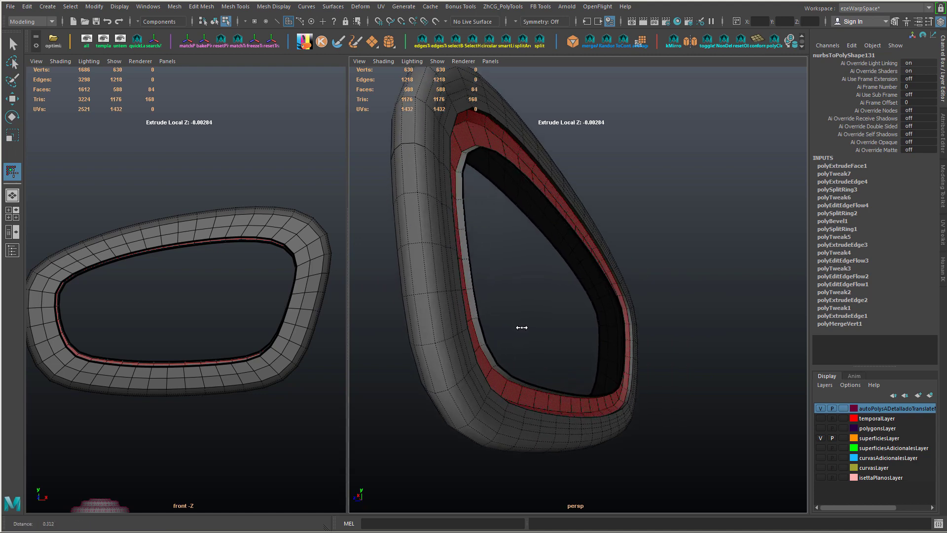
right_click(478, 320)
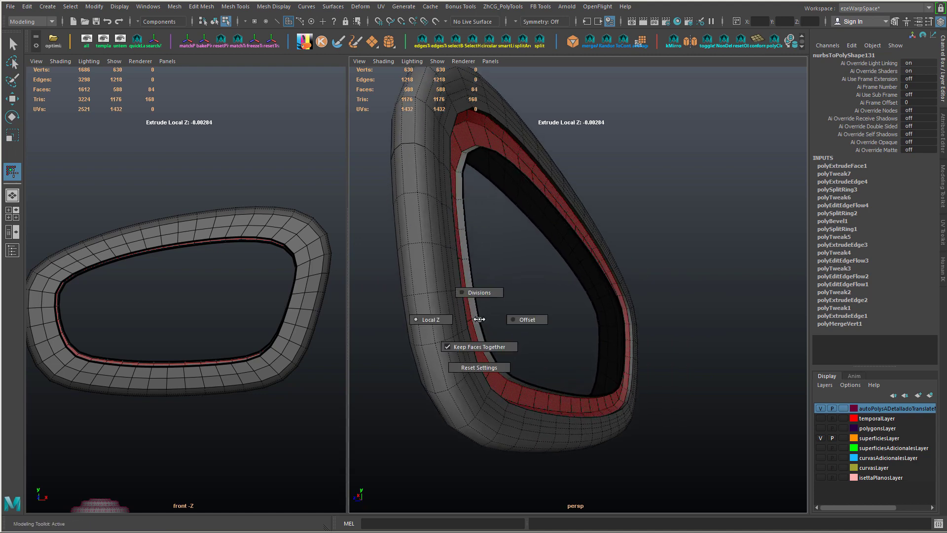
- Delete the thin inner face loop left by the extrusion around the back opening
key("w")
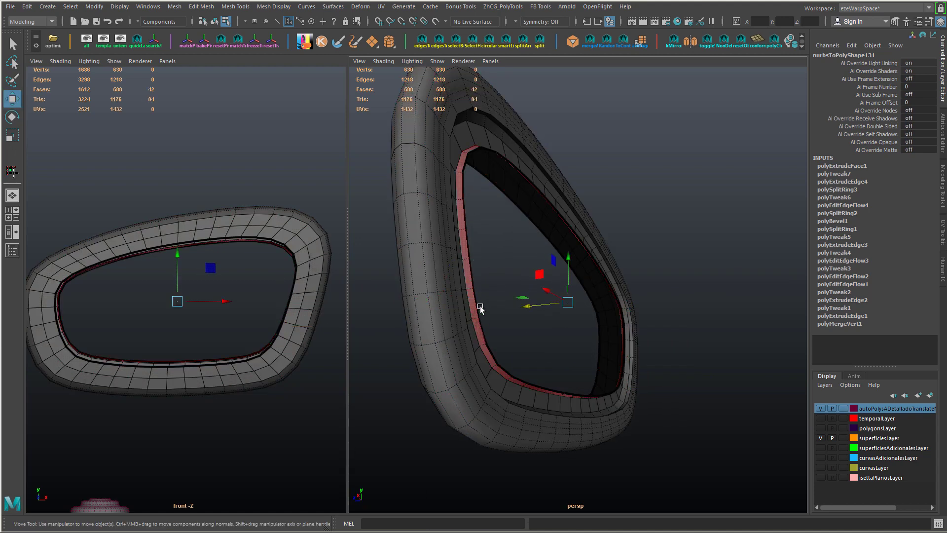
key("shift+period")
left_click_drag(481, 307, 539, 322, "alt")
left_click(402, 345, "ctrl")
key("Delete")
double_click(471, 259)
key("ctrl+e")
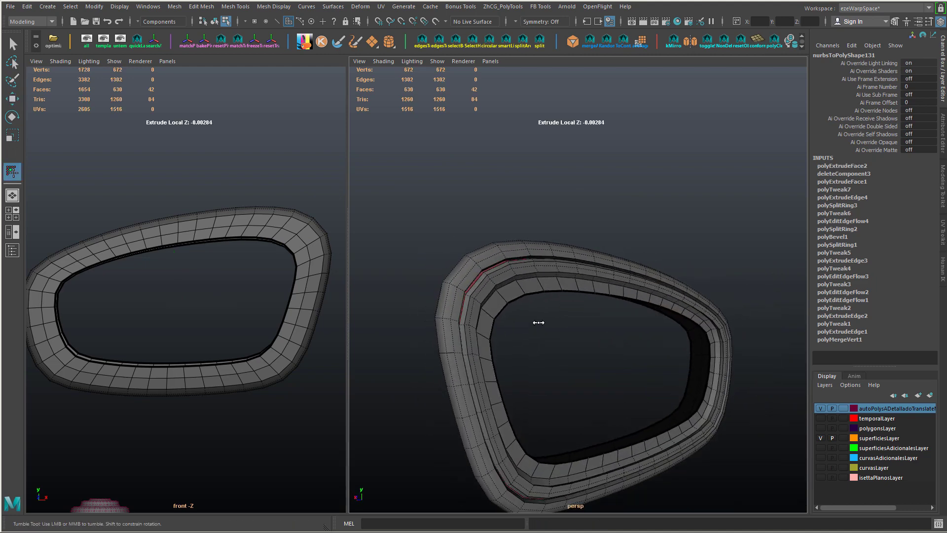
key("ctrl+z")
key("ctrl+z")
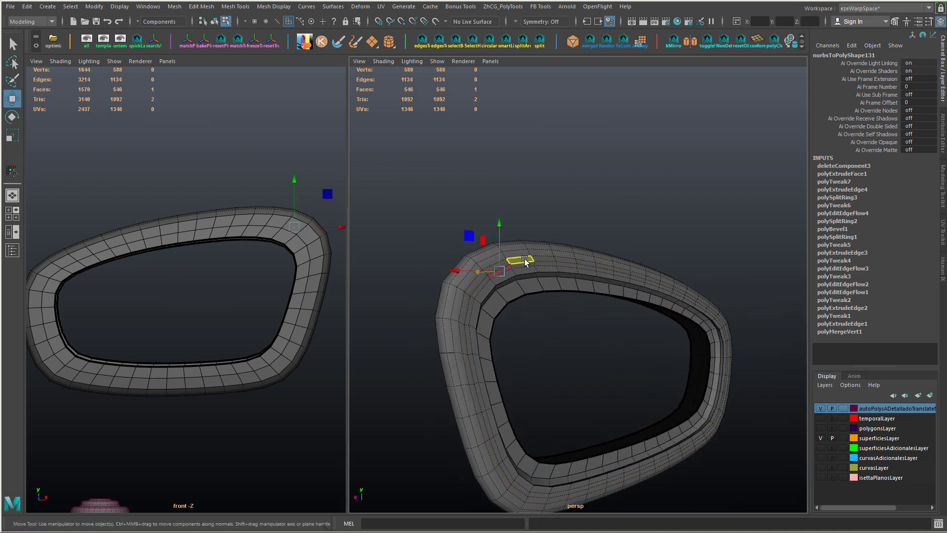
- Extrude the narrow face loop around the back of the frame with a local Z of -0.00752 to cut a groove
key("ctrl+e")
left_click_drag(540, 266, 497, 265, "alt")
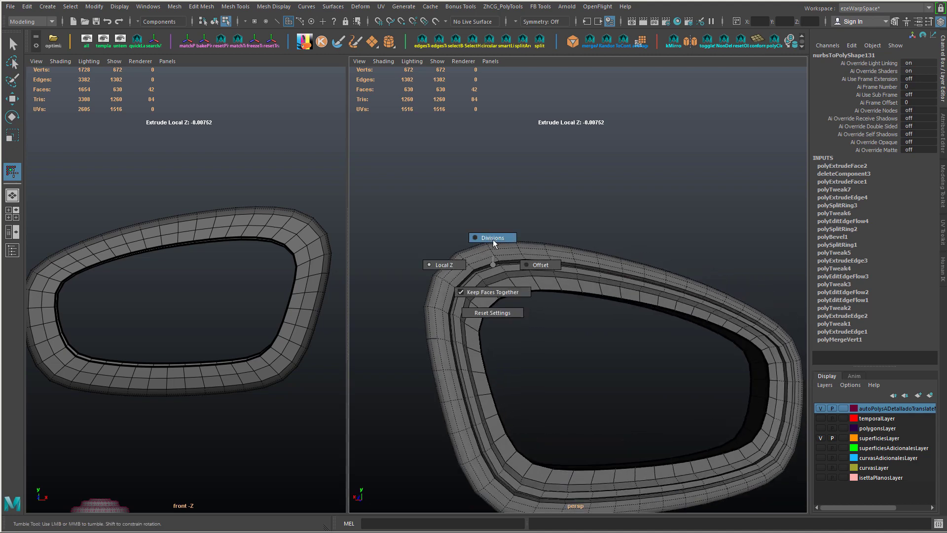
left_click(493, 239)
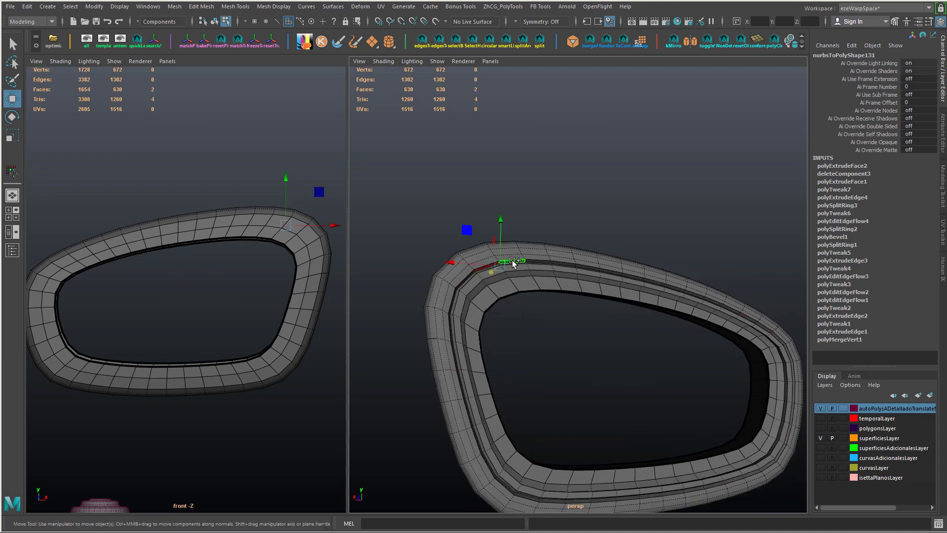
- Move the groove's floor face loop by -0.002 in local Z, and compare the shape with and without the move
left_click(547, 283)
key("t")
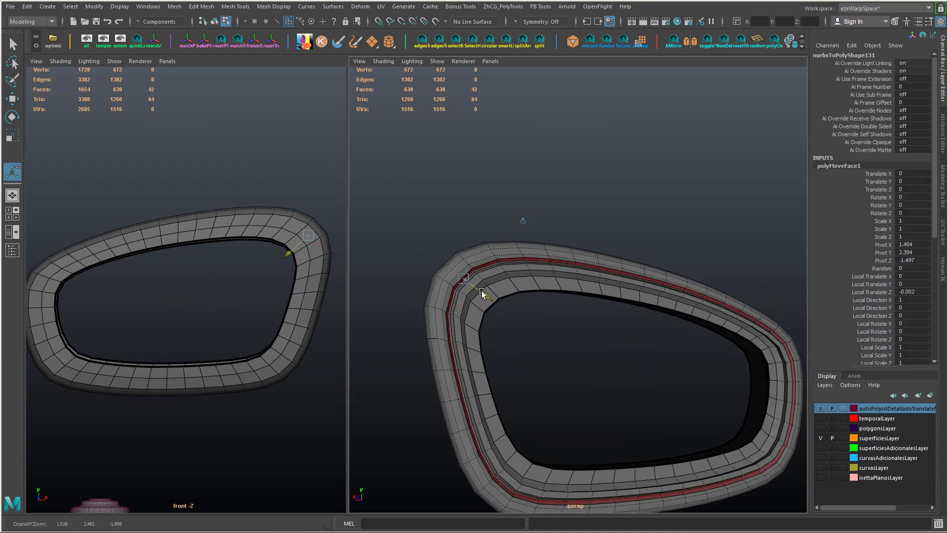
left_click_drag(484, 295, 598, 282, "alt")
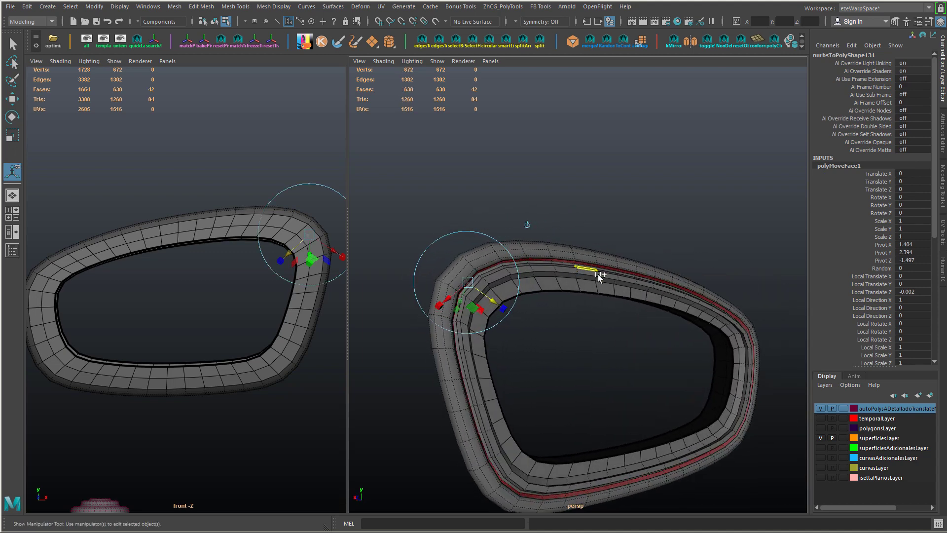
key("shift+z")
key("z")
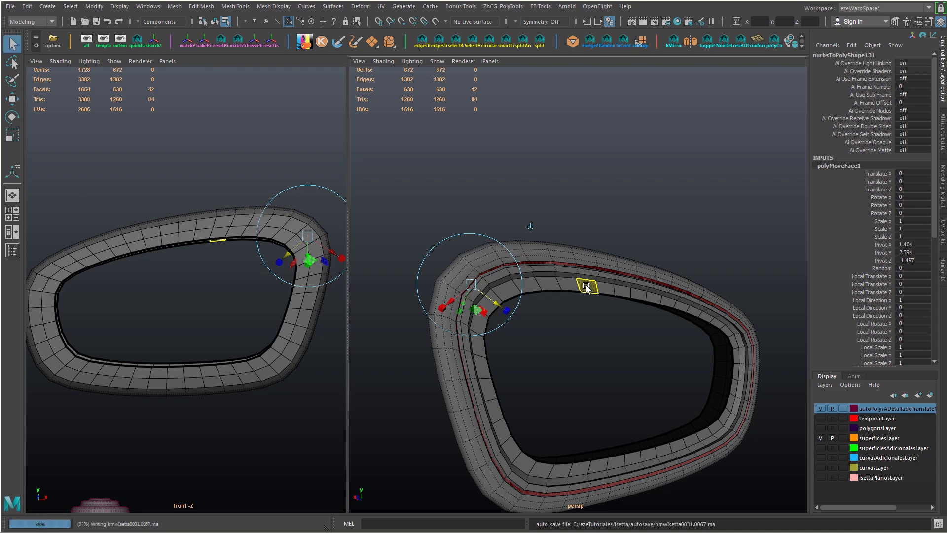
key("z")
key("shift+z")
key("shift+z")
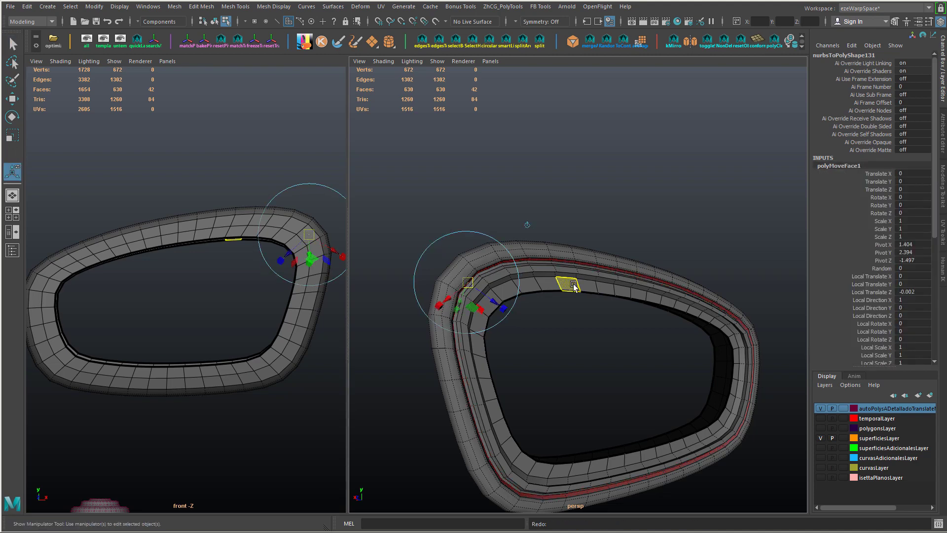
- Grow the face selection to include the groove walls, move it by -0.001 in local Z, and inspect the shaded frame
key("shift+period")
key("t")
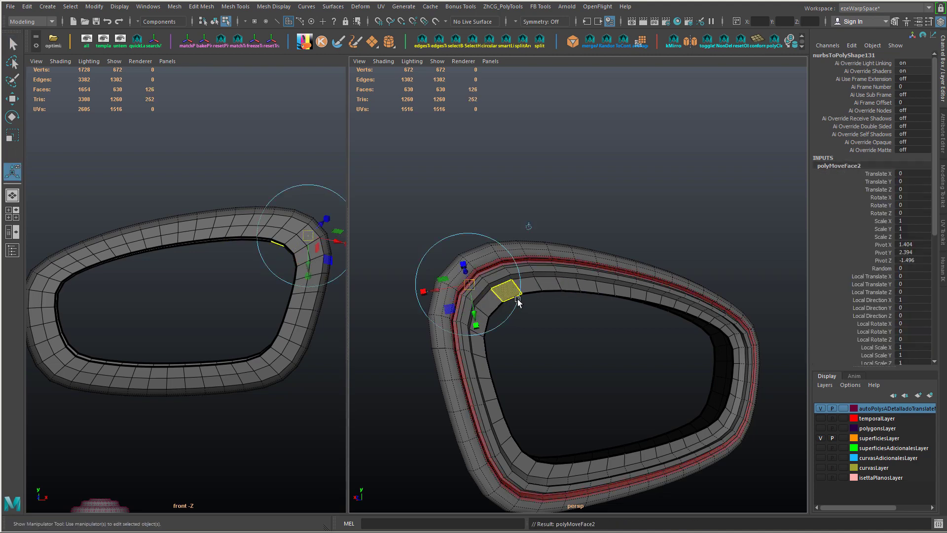
left_click_drag(518, 301, 609, 242, "alt")
key("ctrl+z")
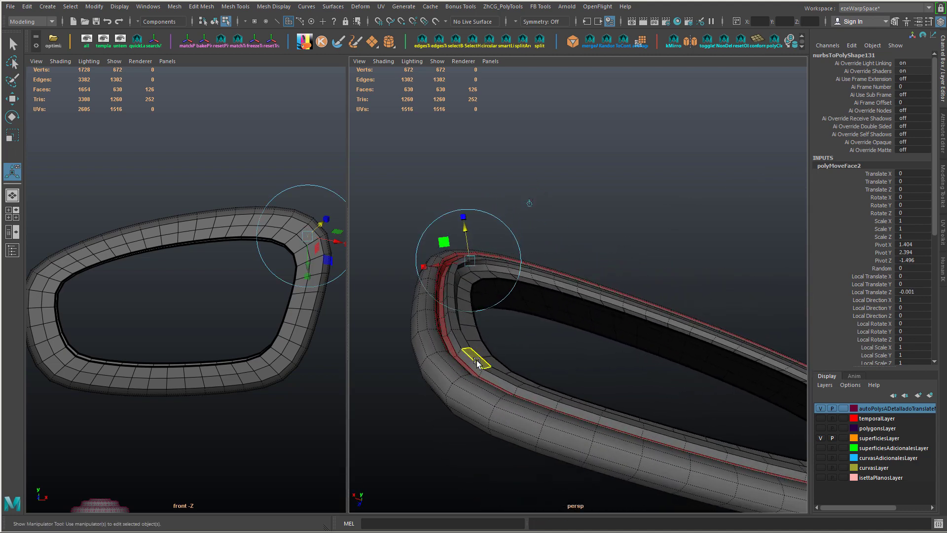
right_click_drag(477, 359, 517, 318)
left_click(551, 215)
left_click_drag(541, 200, 524, 290, "alt")
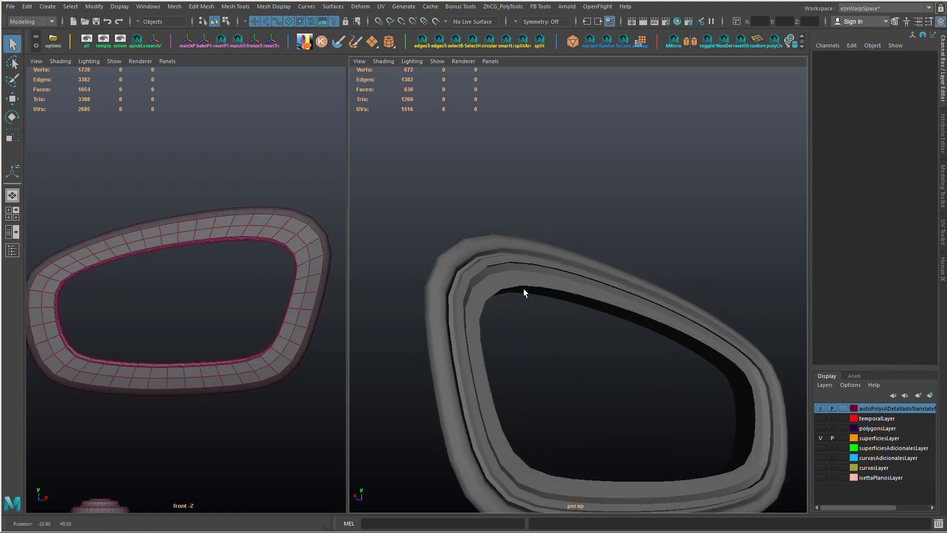
- Collapse the edge ring across the narrow face loop of the groove into a single edge loop
right_click_drag(496, 239, 498, 213)
right_click_drag(494, 222, 492, 284, "alt")
right_click_drag(451, 242, 452, 259)
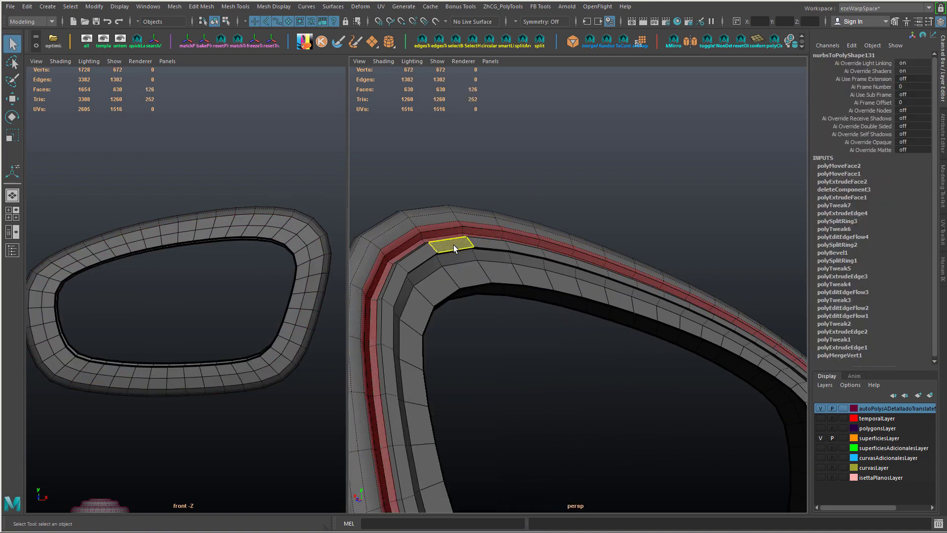
double_click(421, 259, "shift")
left_click_drag(420, 260, 448, 301, "alt")
right_click_drag(449, 239, 448, 220)
left_click(447, 305)
right_click_drag(446, 305, 360, 312, "shift")
- Bevel the edges around the back groove with an offset of 0.732
left_click_drag(463, 311, 560, 328, "alt")
double_click(393, 269)
key("ctrl+b")
left_click_drag(469, 299, 455, 284, "alt")
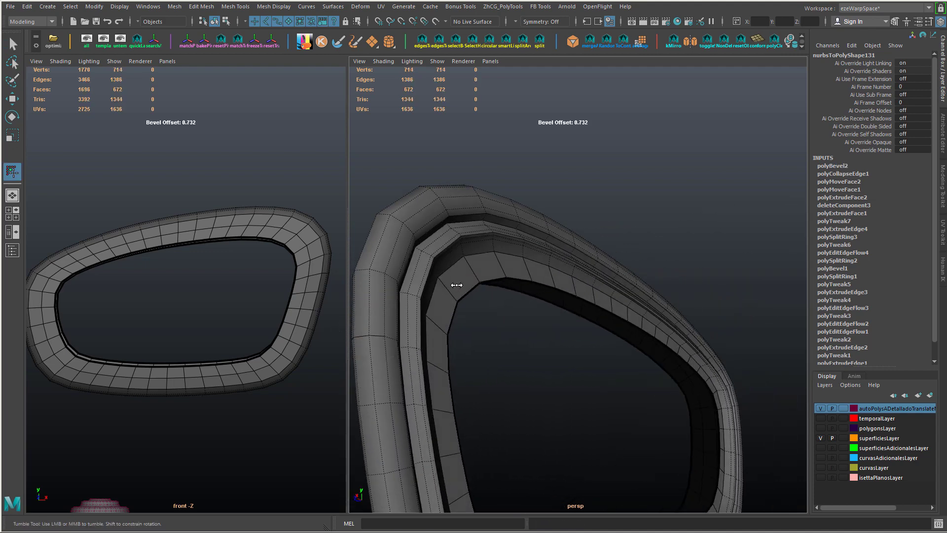
- Select the edge loop on the inner rim beside the groove and move it slightly along Z
key("w")
right_click_drag(449, 239, 448, 194)
double_click(449, 246)
left_click_drag(461, 262, 569, 367, "alt")
scroll(501, 321, "up", 5)
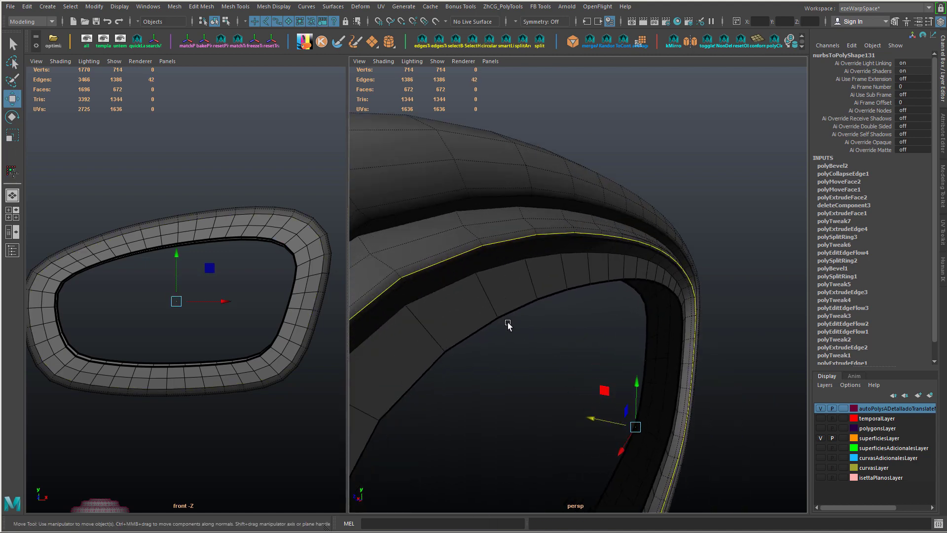
mouse_move(512, 329)
left_mouse_down("alt")
mouse_move(533, 313)
mouse_move(472, 271)
mouse_move(463, 290)
mouse_move(516, 311)
left_mouse_up("alt")
left_click(531, 315, "shift")
left_click(524, 315, "shift")
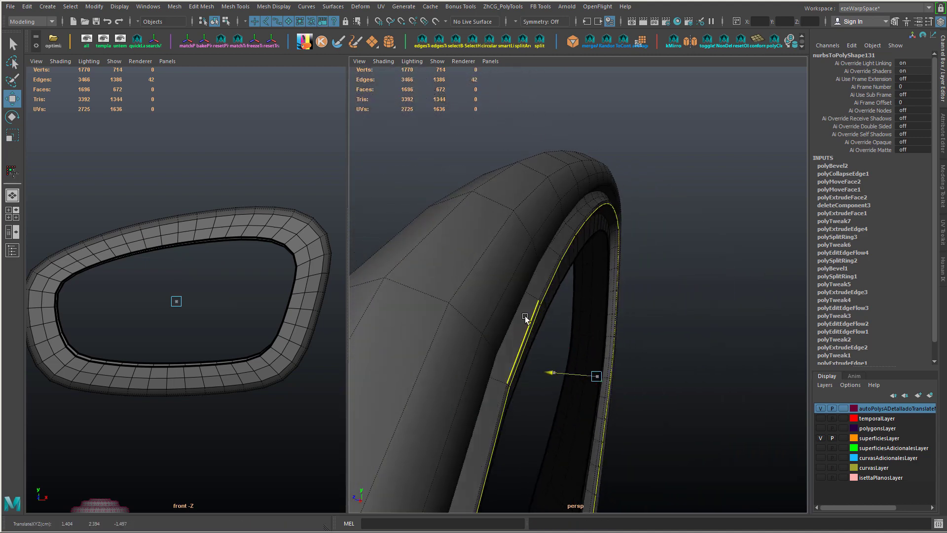
key("ctrl+F11")
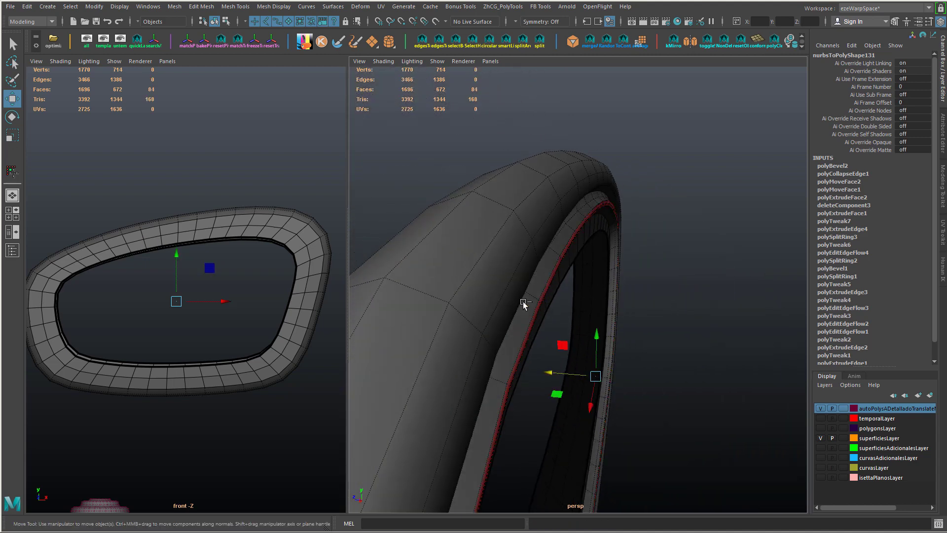
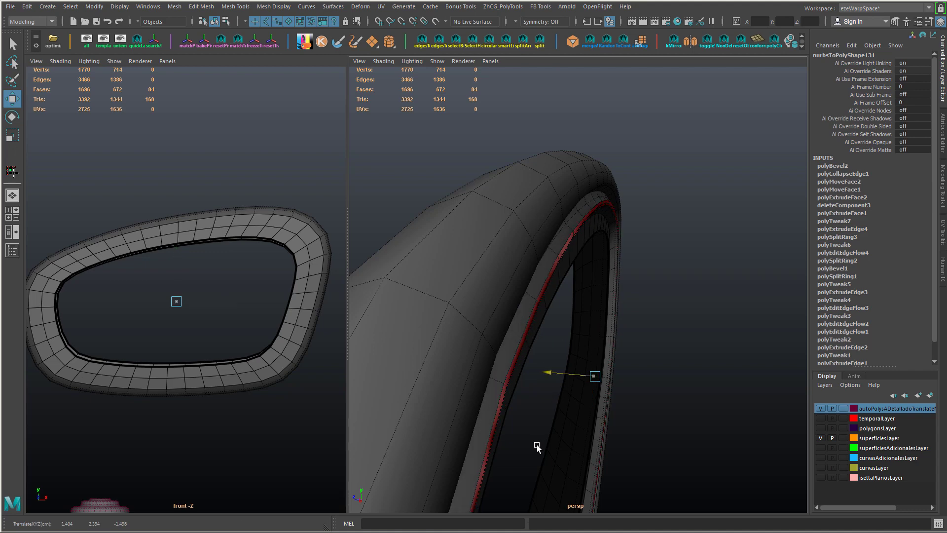
left_click_drag(535, 444, 482, 386, "alt")
key("ctrl+z")
- Delete the surplus edge loop on the inner rim at the back of the frame
right_click_drag(509, 238, 509, 202)
double_click(526, 255)
right_click(540, 267, "ctrl")
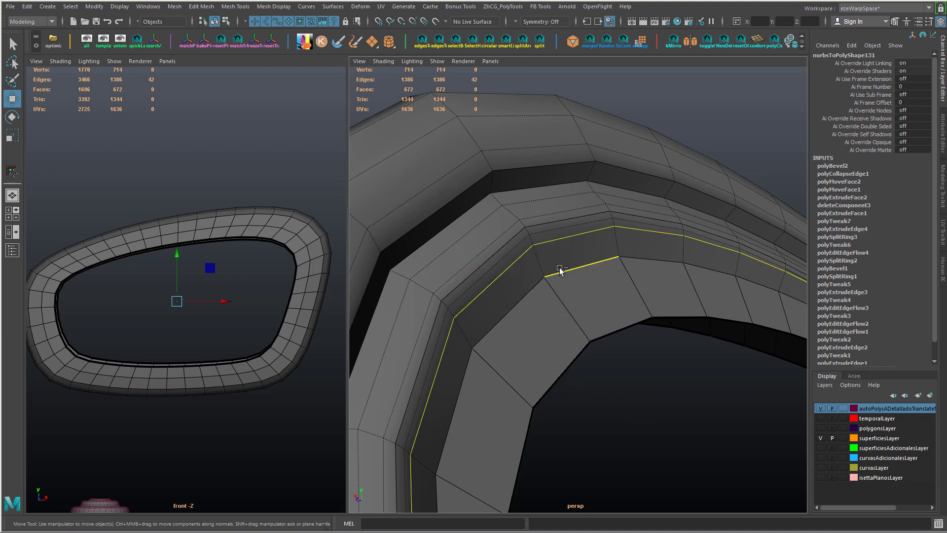
key("ctrl+Delete")
- Bevel the edges around the inner rim at the back of the mirror frame
key("t")
scroll(560, 269, "down", 6)
left_click_drag(582, 269, 661, 354, "alt")
key("ctrl+b")
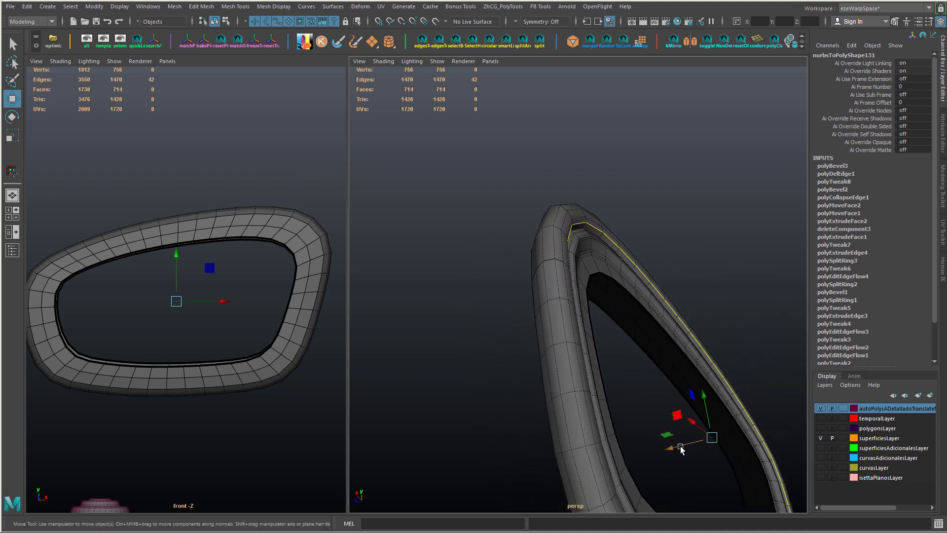
left_click_drag(681, 443, 629, 407, "alt")
- Extrude the open inner border loop at the front of the frame and scale the new edges inward
left_click_drag(513, 363, 643, 238, "alt")
right_click_drag(643, 238, 642, 212)
double_click(623, 321)
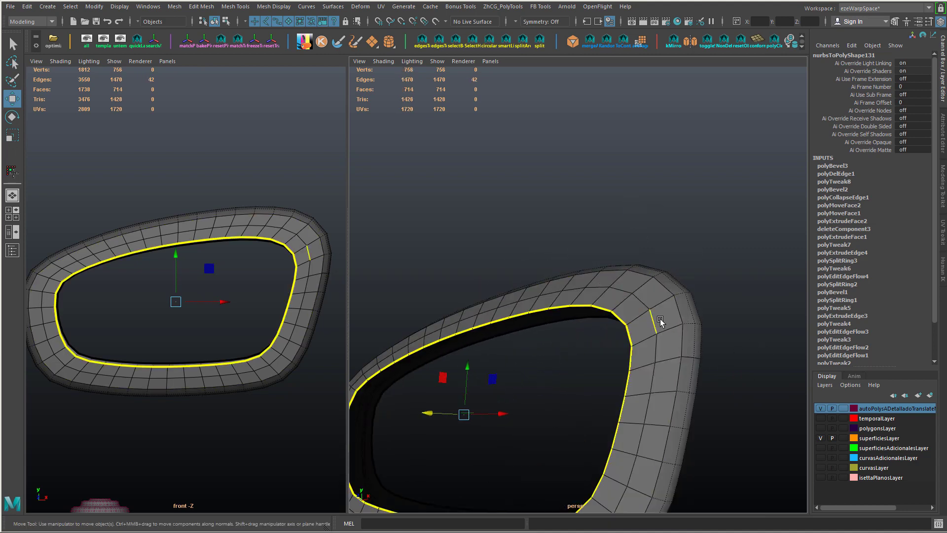
key("ctrl+e")
scroll(666, 268, "down", 4)
key("r")
middle_click_drag(567, 357, 539, 360)
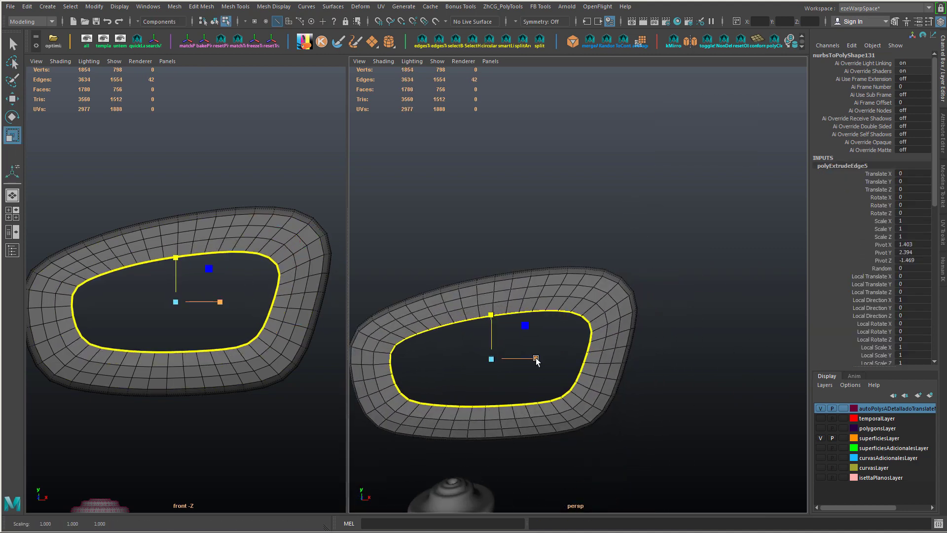
- Scale the new inner border loop at the front along X and move it to follow the frame's curvature
left_click_drag(539, 360, 415, 349, "alt")
left_click_drag(530, 340, 579, 329, "alt")
key("r")
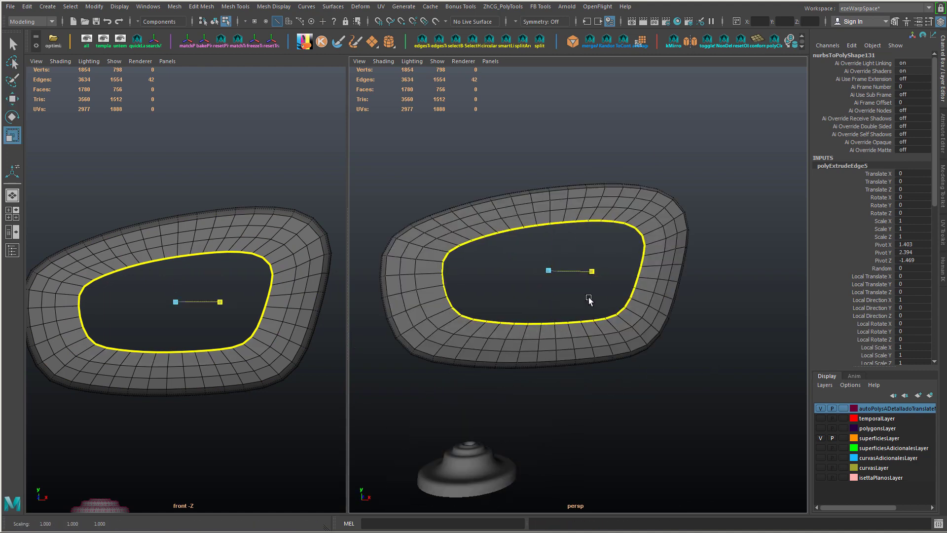
middle_click_drag(589, 298, 617, 296)
key("w")
left_click_drag(617, 296, 668, 311, "alt")
middle_click_drag(668, 312, 670, 313, "shift")
left_click_drag(670, 312, 663, 290, "alt")
left_click_drag(543, 228, 543, 230)
left_click_drag(564, 240, 495, 286, "alt")
left_click_drag(504, 270, 597, 290)
- Extrude the front inner border loop again, scale the new edges further inward, and adjust their position
key("ctrl+e")
key("r")
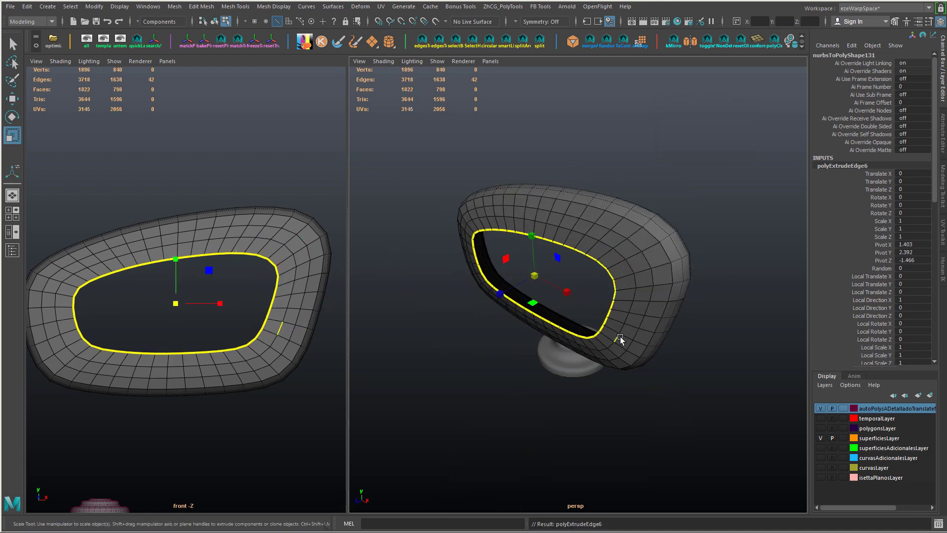
middle_click_drag(621, 339, 577, 345)
left_click_drag(577, 345, 623, 315, "alt")
left_click_drag(535, 230, 535, 236)
left_click_drag(578, 275, 602, 283)
key("w")
key("r")
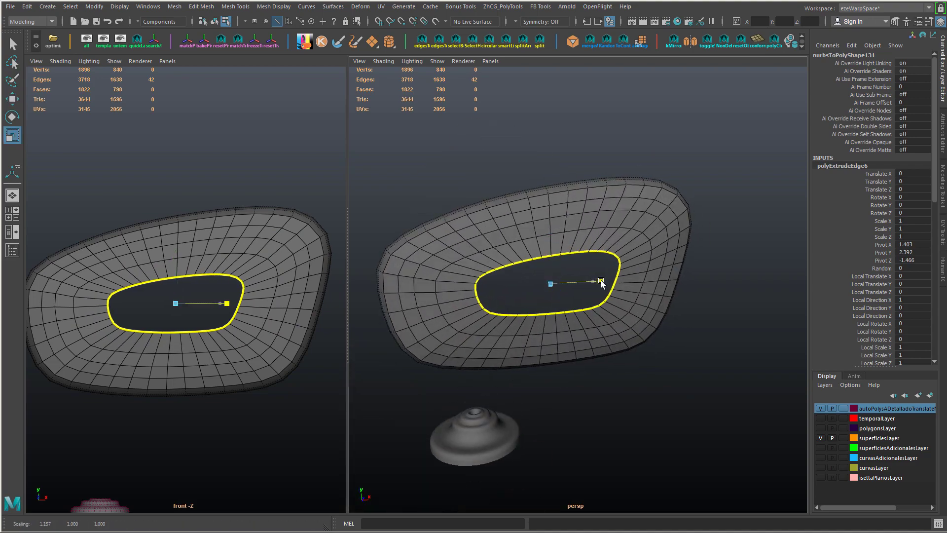
key("w")
left_click_drag(549, 238, 584, 252, "alt")
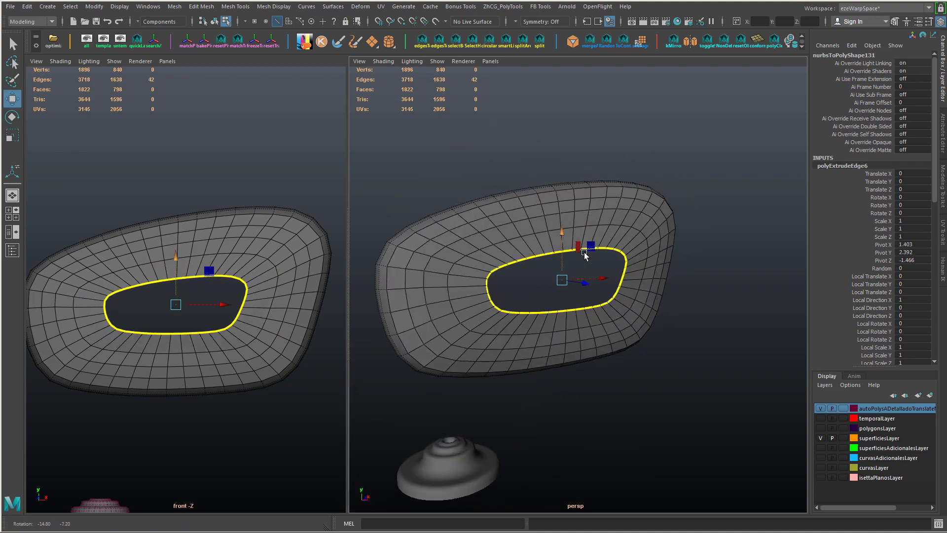
- Fill the remaining front opening with a cap face and bevel the edge loop around it
right_click_drag(503, 274, 505, 306, "shift")
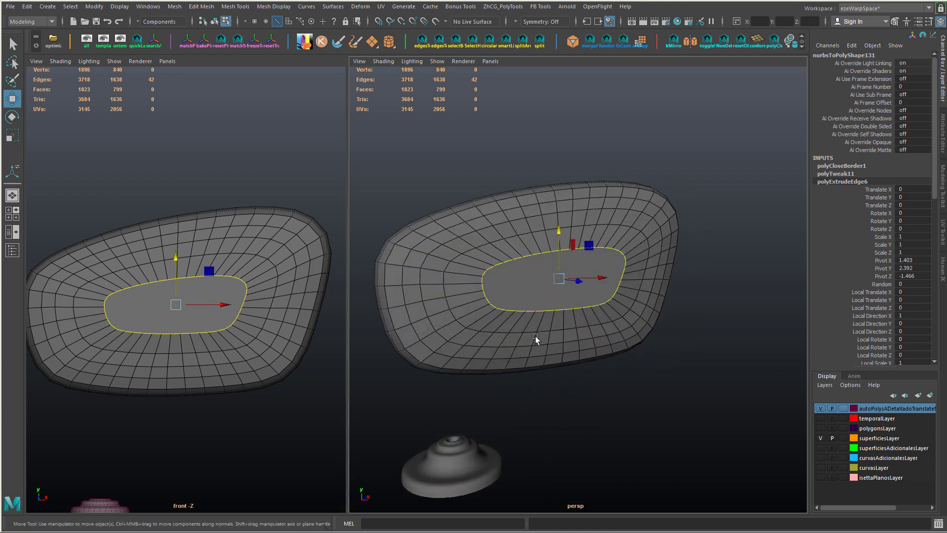
key("ctrl+b")
middle_click_drag(555, 302, 610, 303)
left_click_drag(543, 280, 597, 279, "alt")
key("w")
- Apply Edit Edge Flow to the beveled loops around the front cap face
double_click(513, 268)
double_click(550, 259)
key("g")
double_click(547, 253)
key("g")
- Delete the surplus edge loop around the front cap and apply Edit Edge Flow to the neighbouring loop
scroll(552, 291, "down", 5)
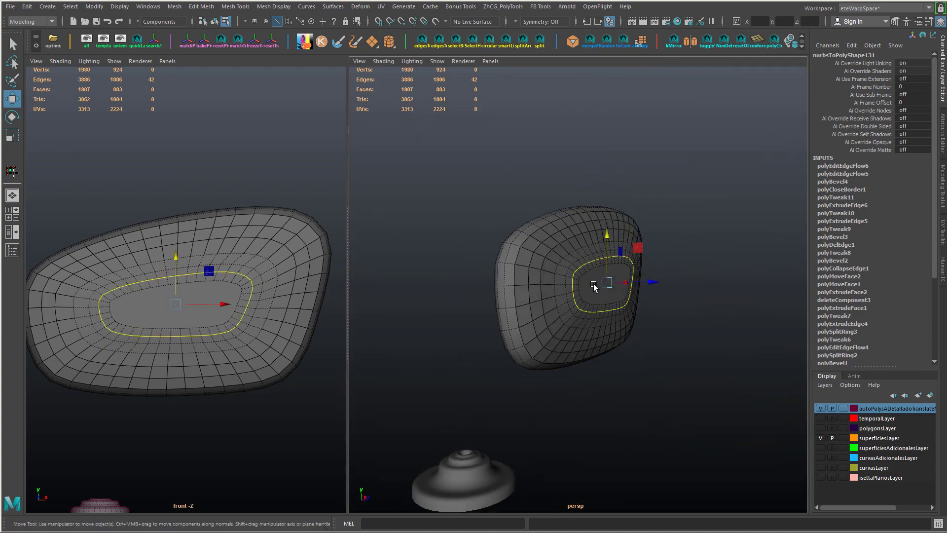
right_click_drag(594, 239, 594, 271)
scroll(656, 309, "down", 5)
left_click_drag(655, 285, 558, 303)
scroll(599, 316, "up", 7)
right_click_drag(535, 290, 537, 209)
double_click(528, 274)
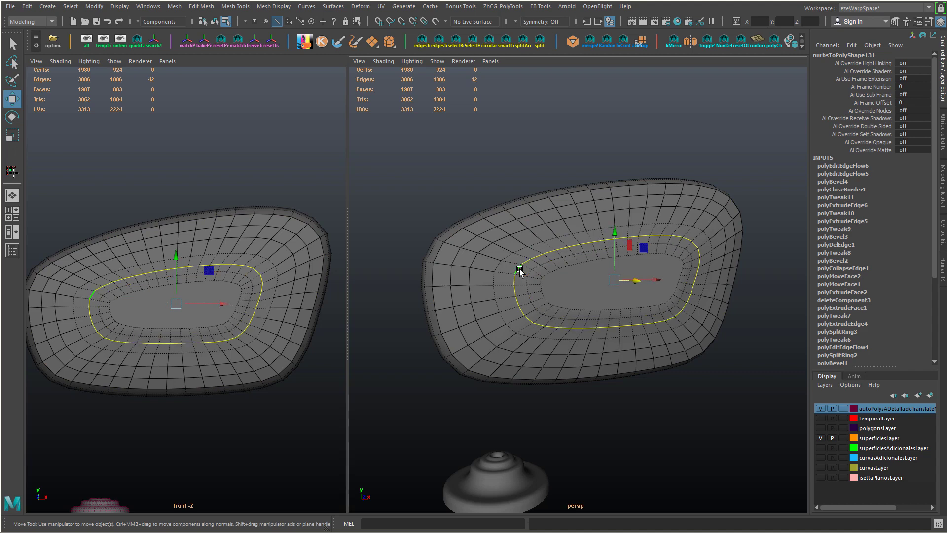
mouse_move(520, 268)
right_mouse_down("shift")
mouse_move(507, 277)
mouse_move(518, 286)
right_mouse_up("shift")
key("g")
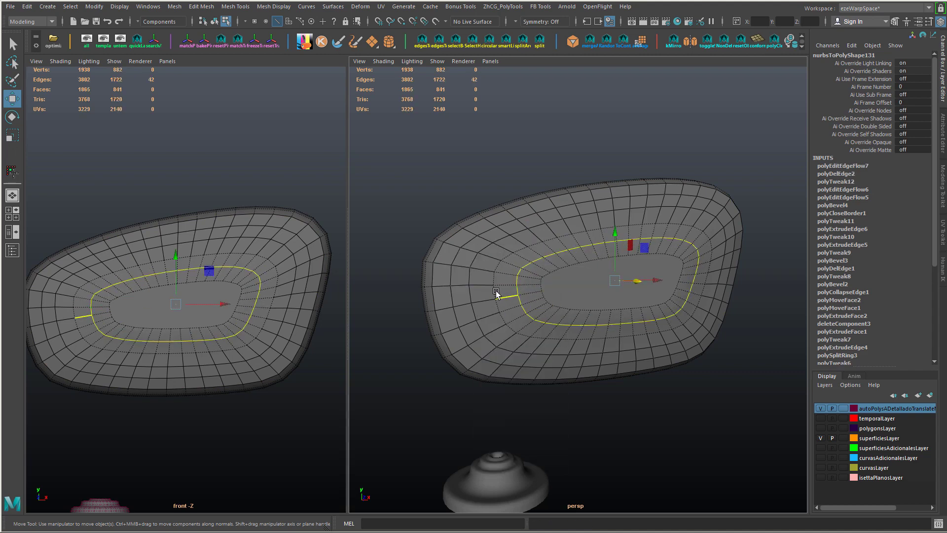
- Apply Edit Edge Flow to each of the three further loops outward on the front surface
double_click(495, 290)
key("g")
double_click(472, 277)
key("g")
double_click(451, 273)
key("g")
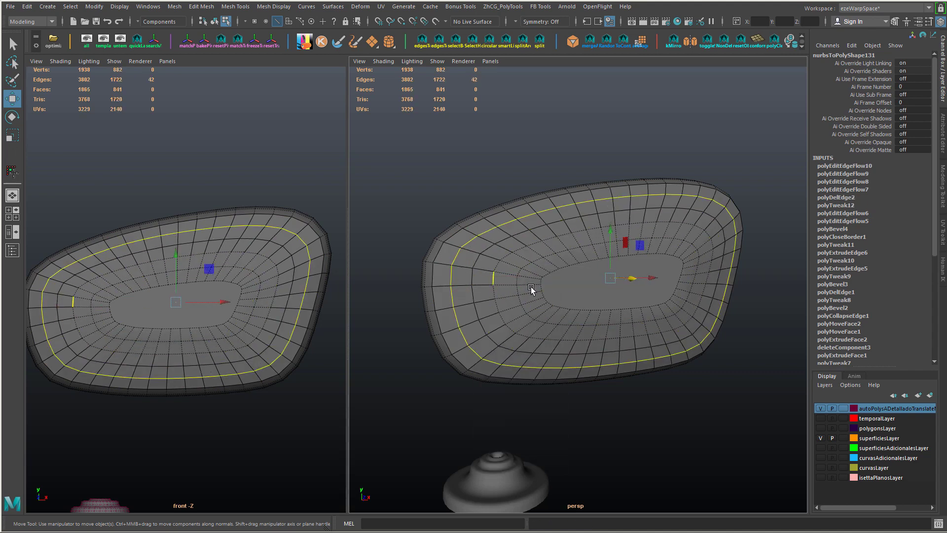
- Extrude the open inner border loop at the back of the frame into the opening
left_click_drag(647, 293, 663, 217, "alt")
right_click_drag(664, 217, 676, 187)
left_click_drag(634, 225, 690, 227, "alt")
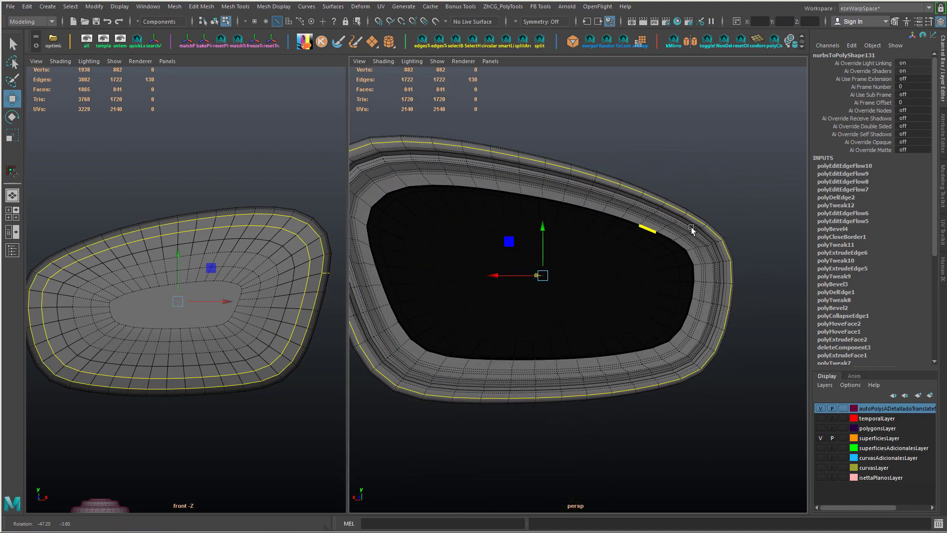
right_click_drag(647, 216, 674, 208)
left_click_drag(631, 225, 606, 332, "alt")
key("F10")
double_click(613, 241)
key("ctrl+e")
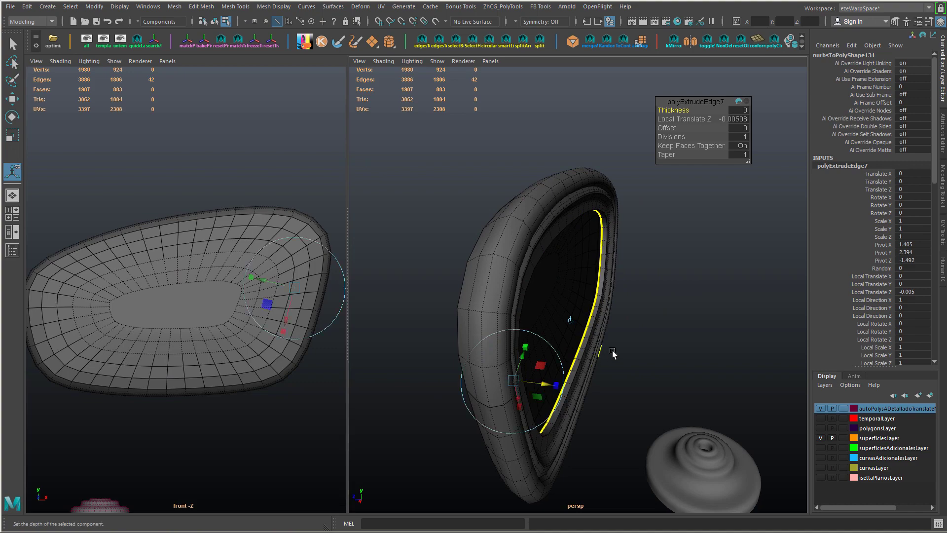
left_click_drag(612, 352, 478, 325, "alt")
middle_click_drag(443, 270, 503, 296, "alt")
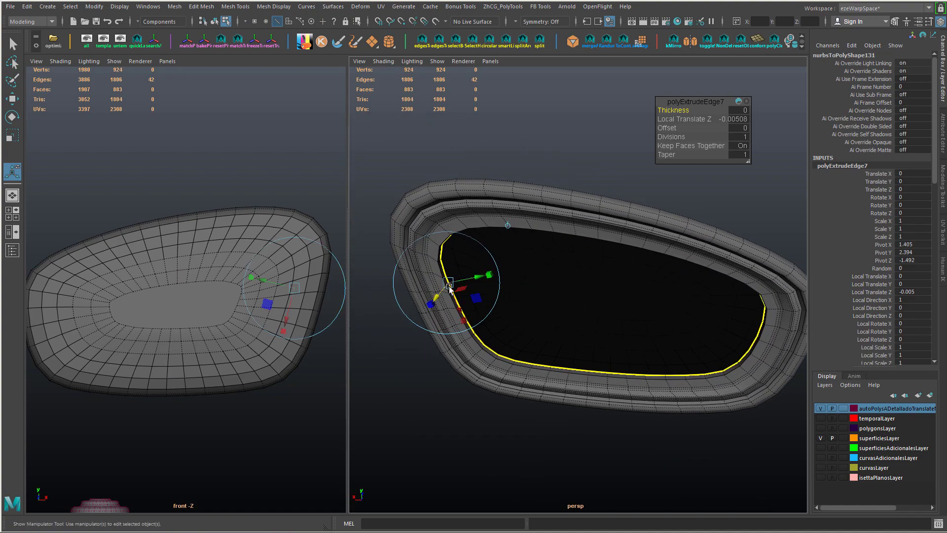
left_click_drag(449, 289, 515, 243)
- Bevel the corner edge loop where the back rim meets the extruded inner lip
key("q")
double_click(532, 227)
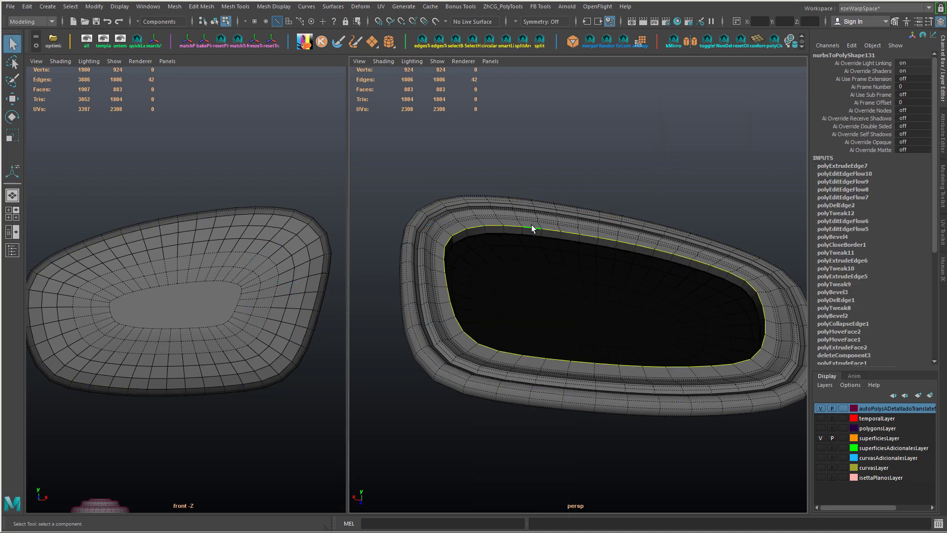
right_click_drag(532, 226, 528, 250, "shift")
left_click_drag(519, 251, 600, 277)
key("w")
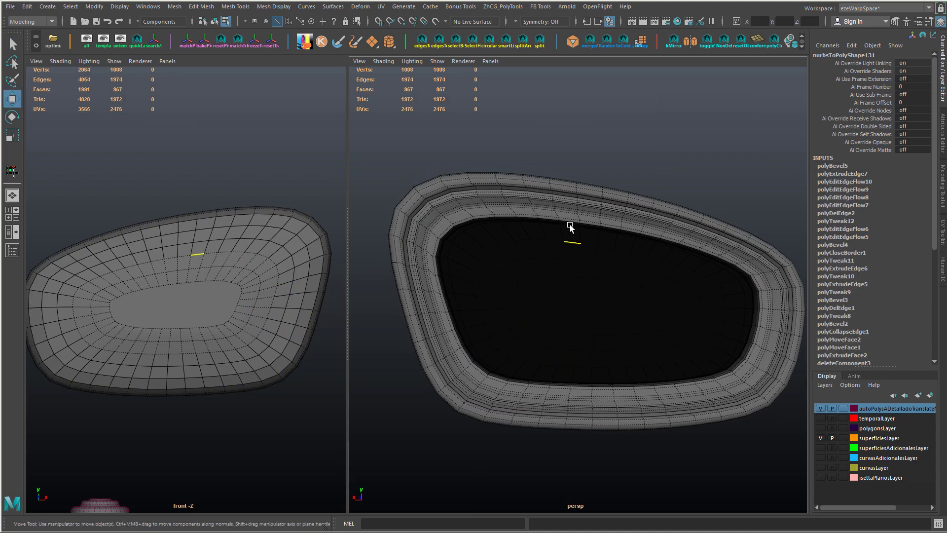
- Return to object mode and inspect the frame's back rim in smooth preview
key("F8")
left_click_drag(623, 169, 446, 245, "alt")
key("3")
left_click(604, 142)
scroll(570, 227, "down", 8)
scroll(641, 274, "up", 8)
left_click(457, 228)
scroll(454, 231, "up", 5)
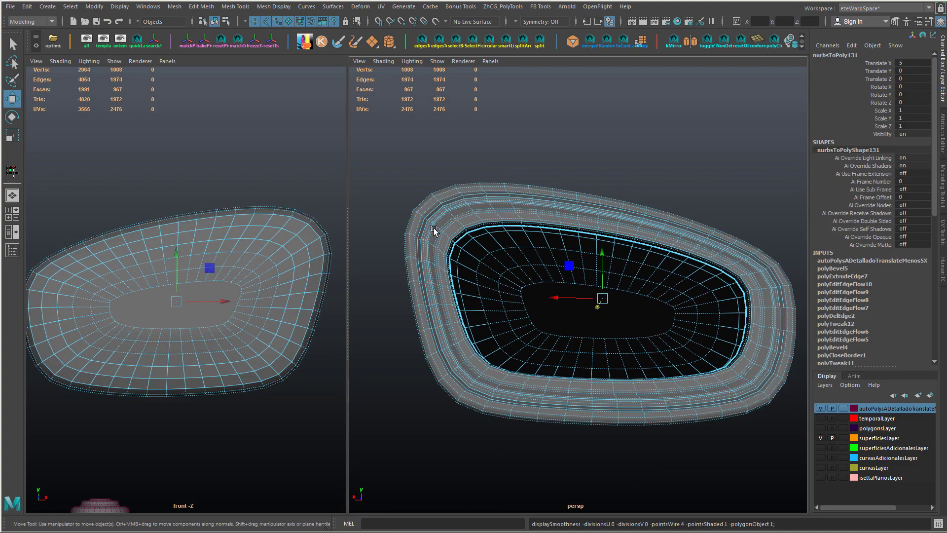
- Delete the band of faces along the inner back rim and the leftover strip of faces inside the opening
right_click(442, 217)
left_click(441, 246)
left_click(434, 228)
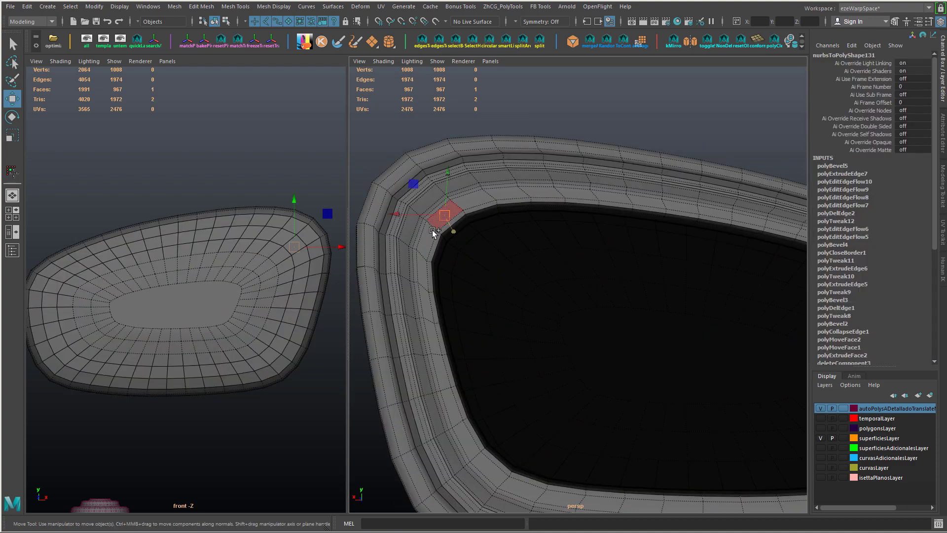
key("shift+period")
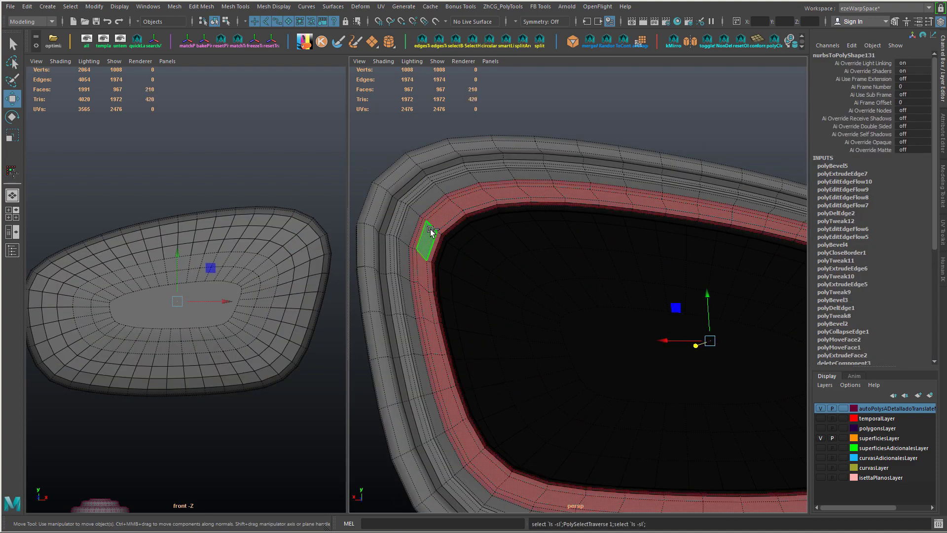
key("Delete")
mouse_move(431, 229)
left_mouse_down("alt")
mouse_move(391, 211)
mouse_move(434, 247)
left_mouse_up("alt")
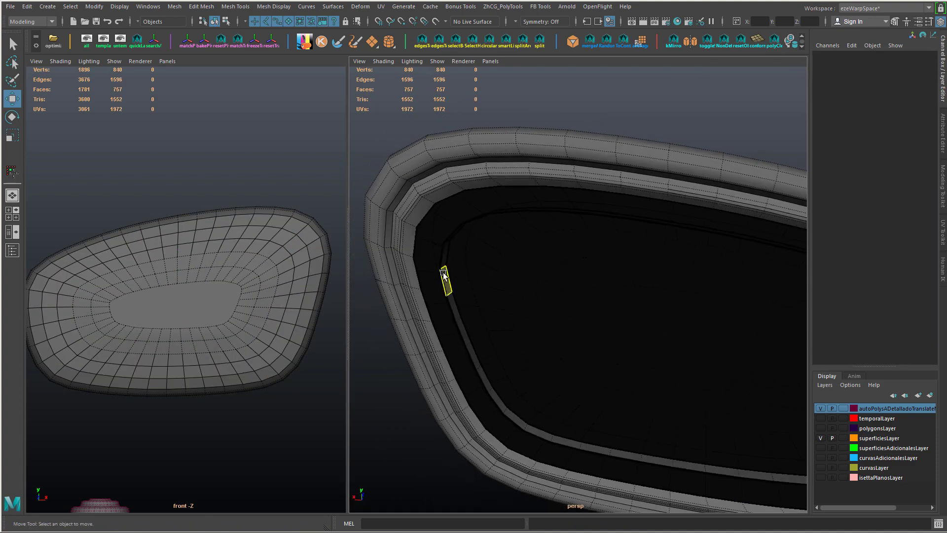
double_click(445, 279)
key("Delete")
- Select the open inner border loop at the back and scale it slightly inward along X
left_click_drag(446, 278, 468, 224, "alt")
right_click_drag(459, 217, 454, 183)
double_click(431, 160)
double_click(436, 173)
double_click(441, 180)
key("r")
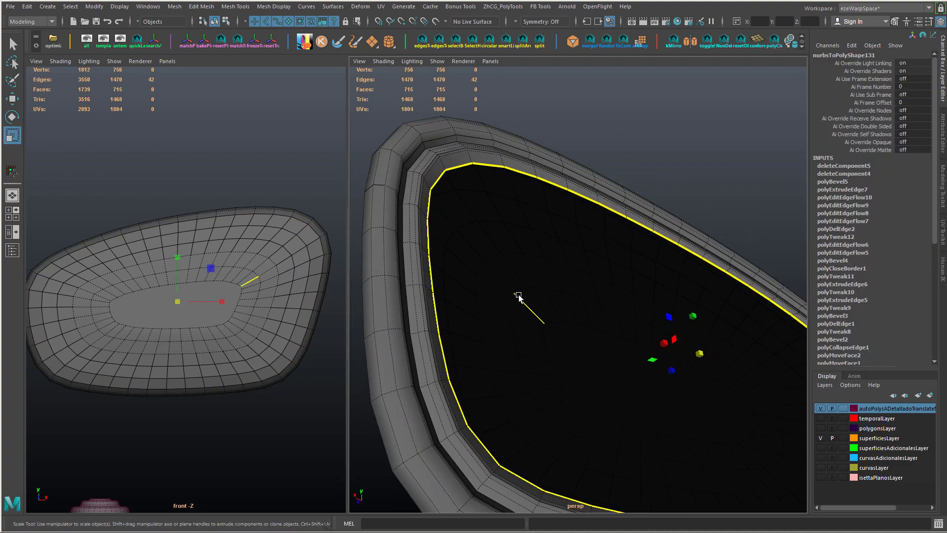
left_click_drag(563, 342, 515, 376, "alt")
key("4")
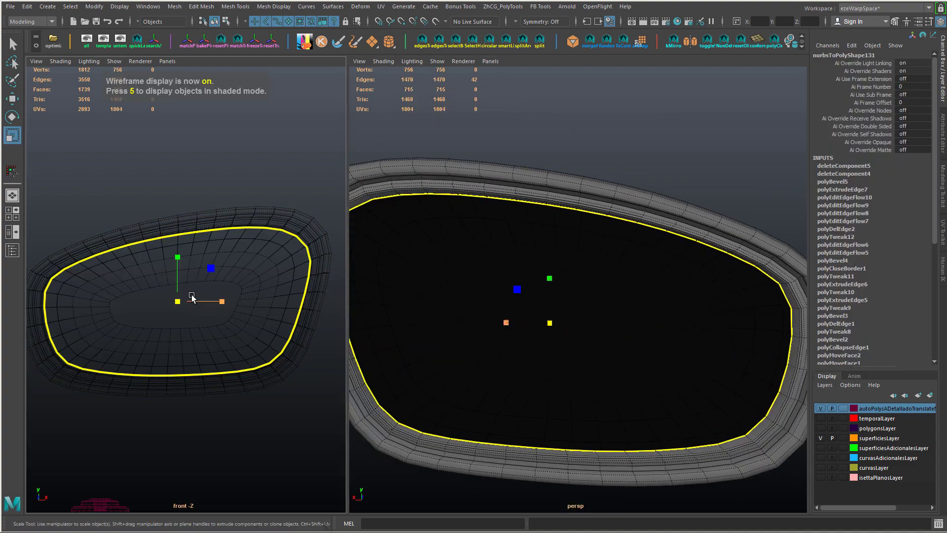
left_click_drag(227, 302, 215, 288)
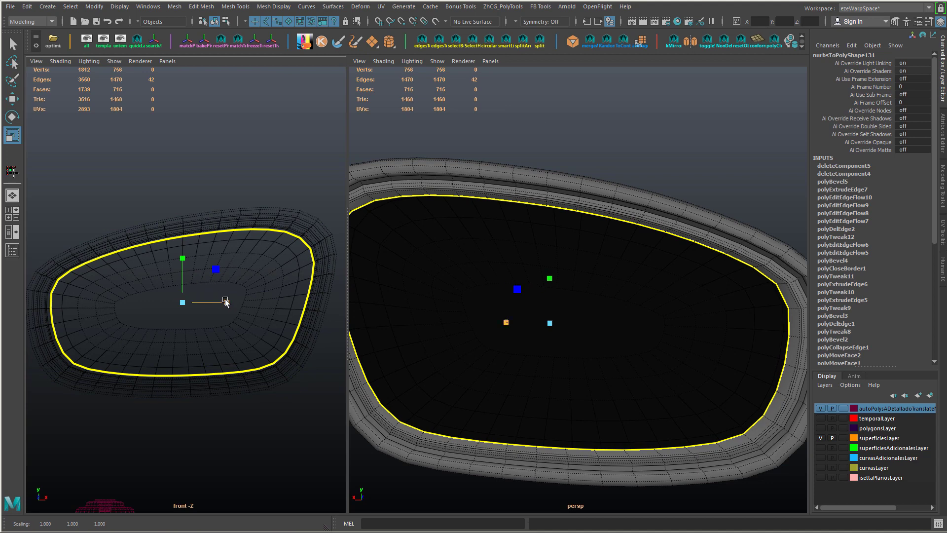
mouse_move(513, 321)
left_mouse_down("alt")
mouse_move(470, 302)
mouse_move(513, 317)
left_mouse_up("alt")
left_click_drag(560, 268, 560, 268)
key("ctrl+z")
- Adjust the height of individual edges at the upper corner and along the top of the back inner border
right_click_drag(552, 269, 448, 266, "alt")
middle_click_drag(448, 266, 490, 289, "alt")
left_click(485, 260)
left_click(475, 262, "shift")
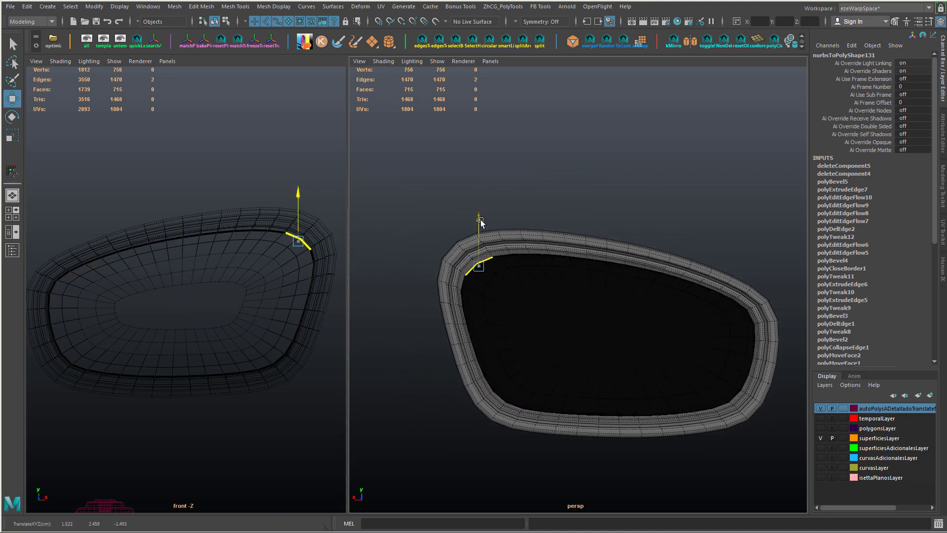
middle_click_drag(573, 287, 550, 273, "alt")
right_click_drag(434, 291, 486, 307, "alt")
middle_click_drag(487, 306, 509, 328, "alt")
left_click(512, 222)
right_click_drag(623, 243, 550, 249, "alt")
left_click(482, 264)
left_click_drag(483, 216, 484, 216)
middle_click_drag(788, 404, 737, 369, "alt")
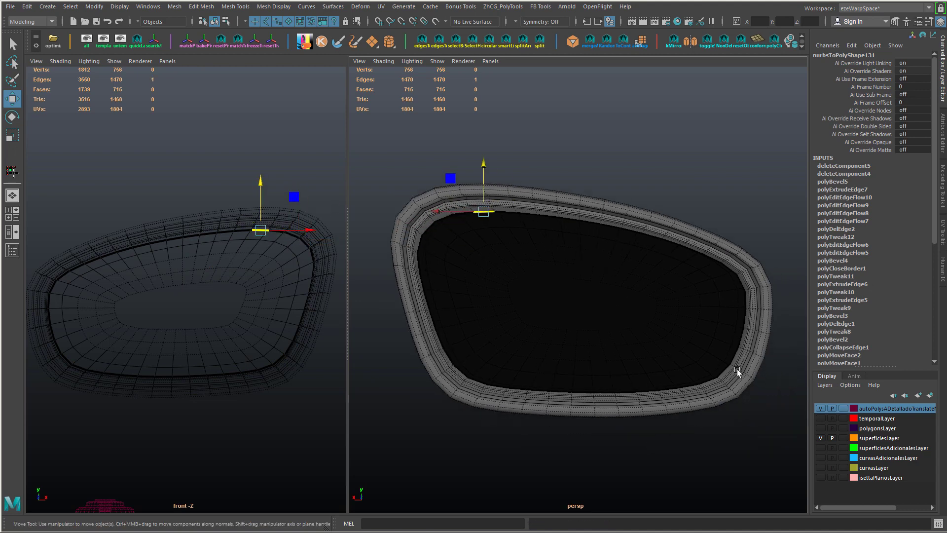
- Delete the surplus edge loop running around the inner rim at the back
left_click_drag(737, 369, 454, 271, "alt")
right_click_drag(454, 271, 502, 283, "alt")
middle_click_drag(502, 283, 572, 344, "alt")
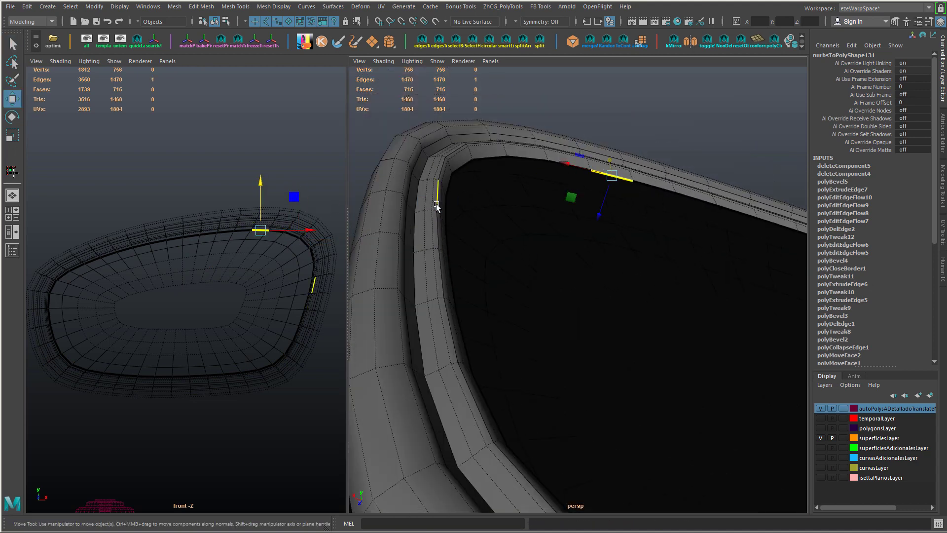
double_click(436, 203)
key("ctrl+Delete")
- Select the edge loop near the open back border and reposition it with Slide Edge
left_click_drag(449, 183, 478, 222, "alt")
double_click(435, 216)
right_click_drag(489, 229, 456, 224, "alt")
left_click_drag(456, 225, 514, 252, "alt")
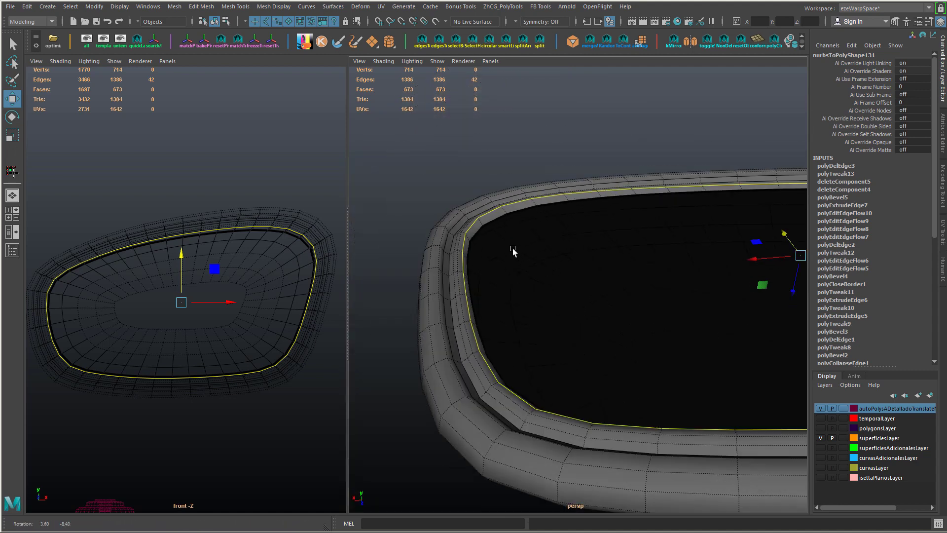
right_click_drag(513, 252, 508, 326, "shift")
middle_click_drag(507, 326, 487, 321)
left_click_drag(487, 321, 544, 283, "alt")
middle_click_drag(545, 283, 529, 282)
left_click_drag(529, 283, 495, 302, "alt")
- Select the rim loop beside the groove and slide it across the rim with Slide Edge
double_click(480, 308)
right_click_drag(558, 305, 541, 382, "shift")
left_click_drag(540, 337, 581, 363, "alt")
middle_click_drag(581, 363, 593, 360)
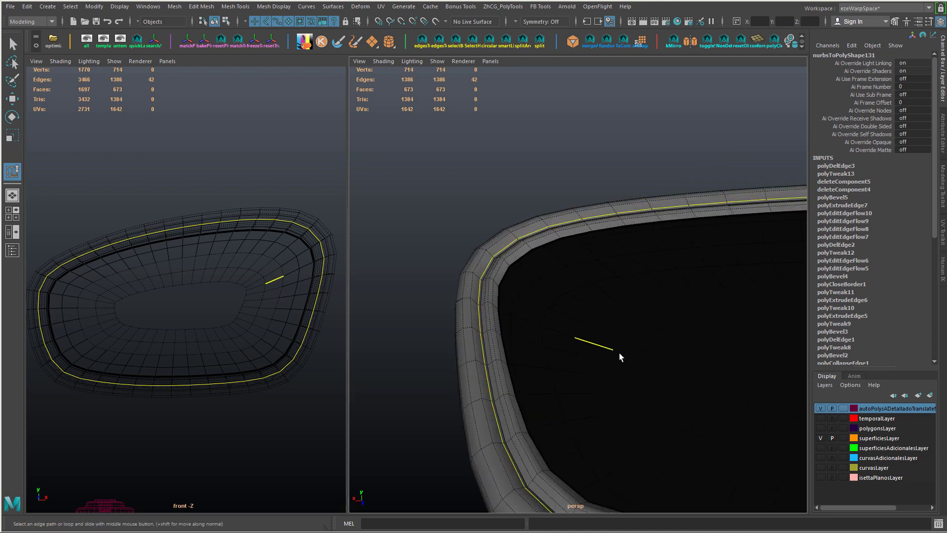
left_click_drag(620, 353, 581, 333, "alt")
key("w")
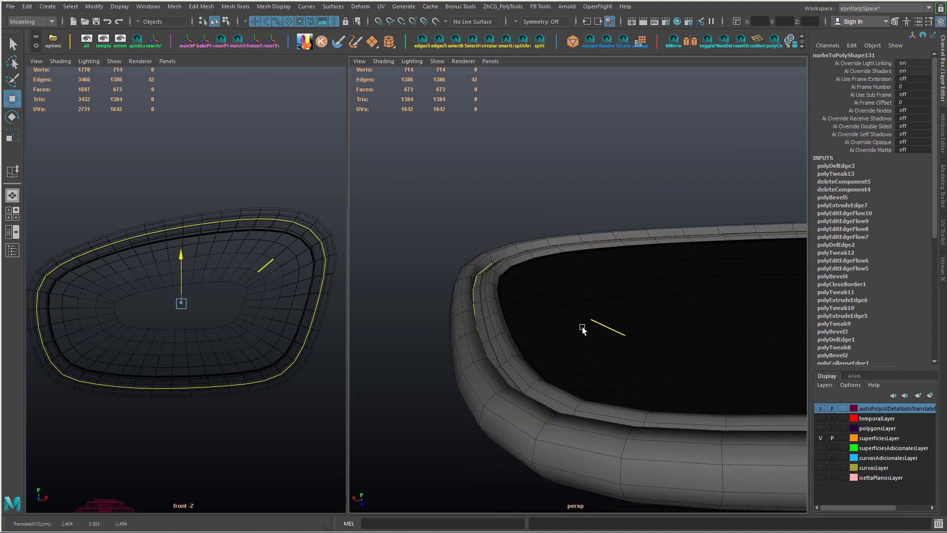
key("y")
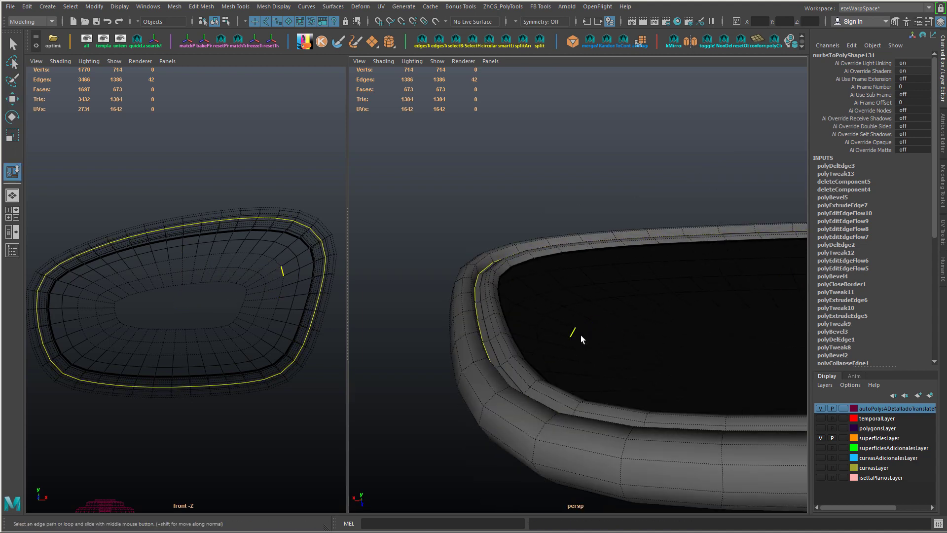
mouse_move(581, 336)
left_mouse_down("alt")
mouse_move(605, 375)
mouse_move(593, 330)
mouse_move(590, 338)
left_mouse_up("alt")
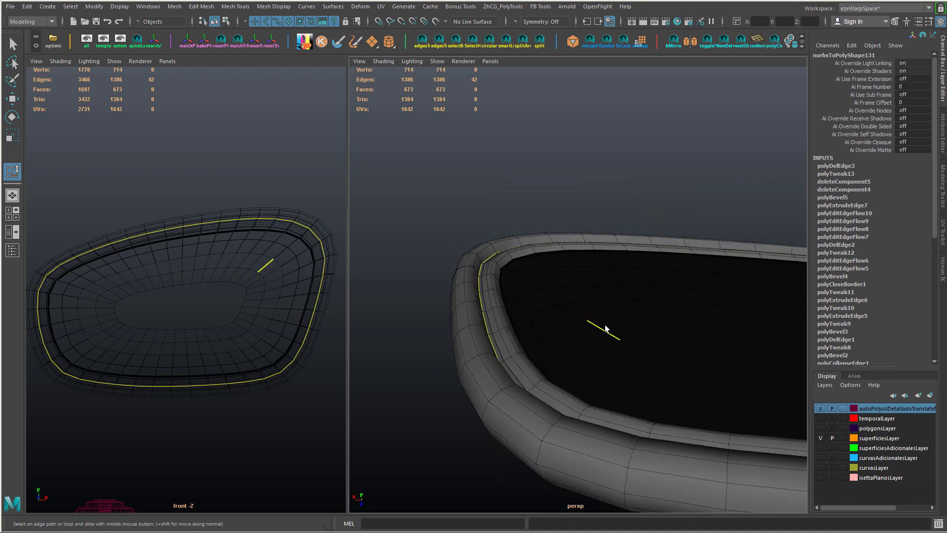
middle_click_drag(605, 325, 594, 326)
- Undo the last slide and fine-tune the selected rim loop's position, sliding it back toward the opening
middle_click_drag(518, 334, 567, 302)
left_click_drag(566, 303, 584, 338, "alt")
key("ctrl+z")
middle_click_drag(603, 301, 575, 334)
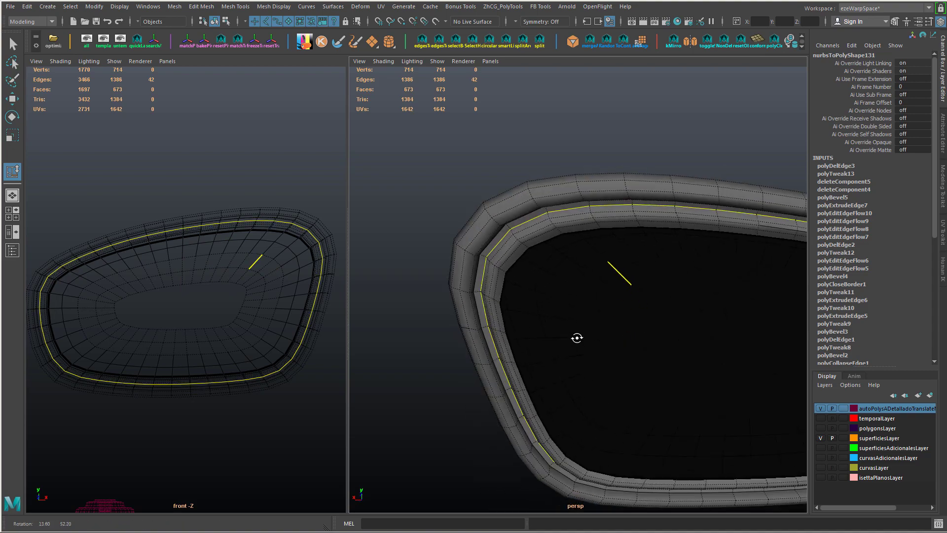
left_click_drag(575, 334, 558, 291, "alt")
middle_click_drag(558, 291, 647, 329)
left_click_drag(647, 329, 552, 320, "alt")
- Bevel the repositioned rim loop and the neighbouring loop beside the groove
key("w")
key("ctrl+b")
key("w")
double_click(488, 231)
key("ctrl+b")
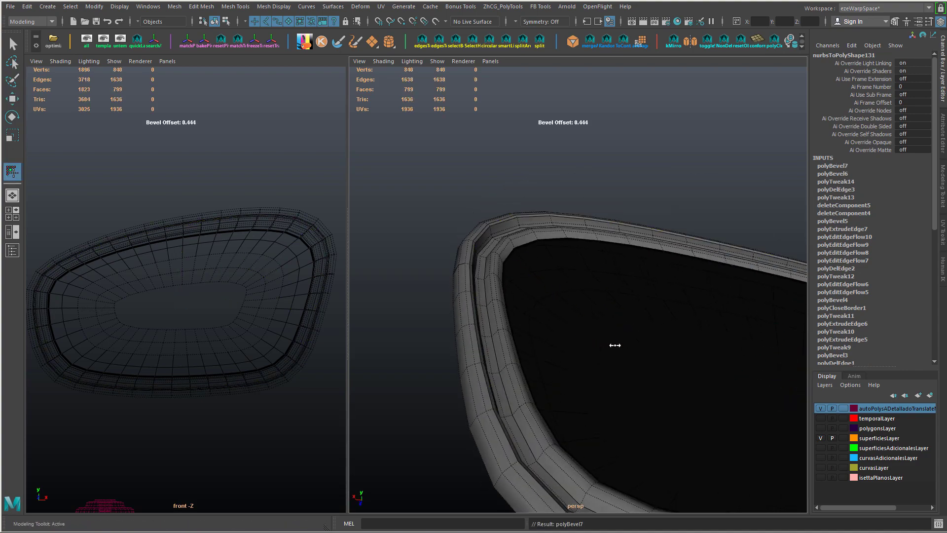
key("w")
- Return to object mode, turn on smooth preview, and inspect the back rim and groove with nothing selected
right_click_drag(509, 253, 543, 232)
scroll(586, 356, "down", 6)
key("3")
left_click(586, 356)
left_click_drag(585, 357, 529, 304, "alt")
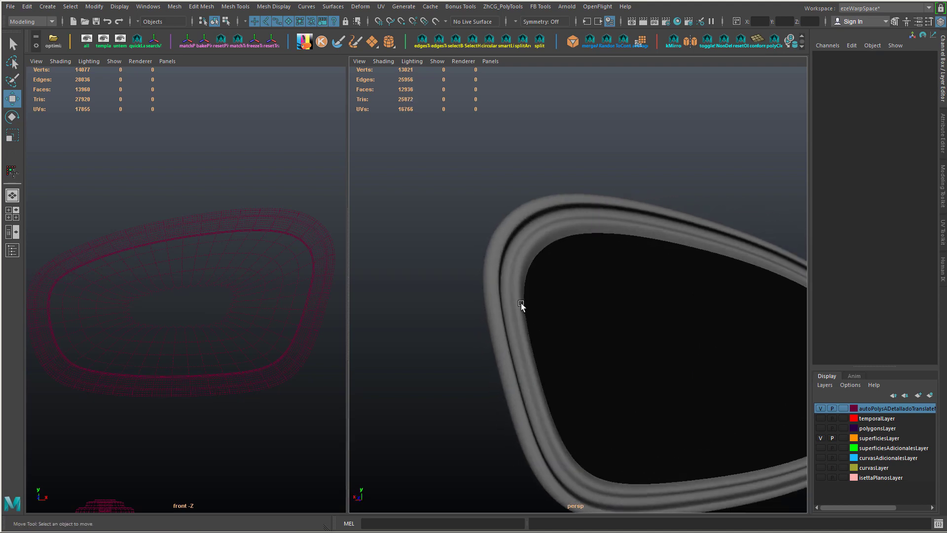
right_click_drag(520, 302, 562, 224)
left_click(568, 233)
scroll(593, 302, "down", 6)
left_click(594, 303)
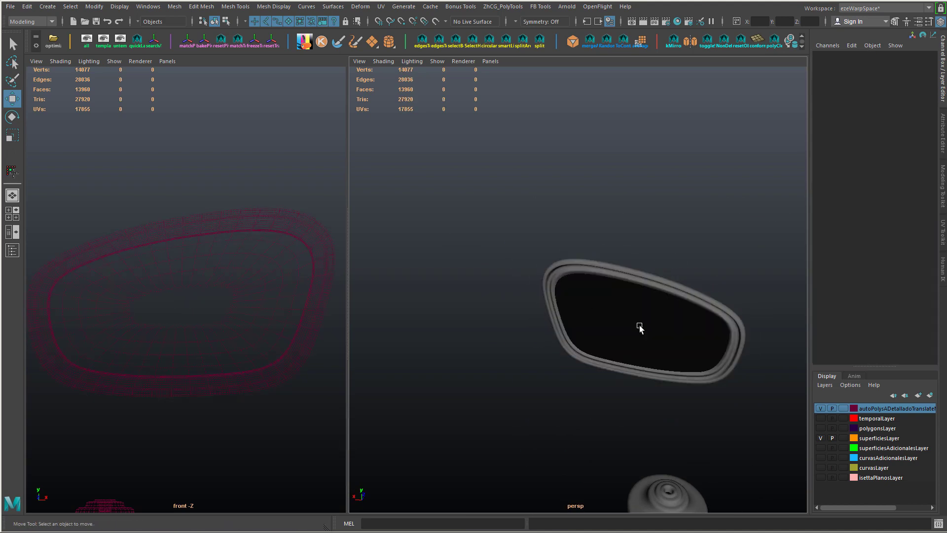
- Select the large central face on the mirror's front surface and delete it, discarding the facet conversion
mouse_move(638, 268)
left_mouse_down("alt")
mouse_move(609, 321)
mouse_move(493, 321)
mouse_move(510, 322)
left_mouse_up("alt")
left_click(510, 321)
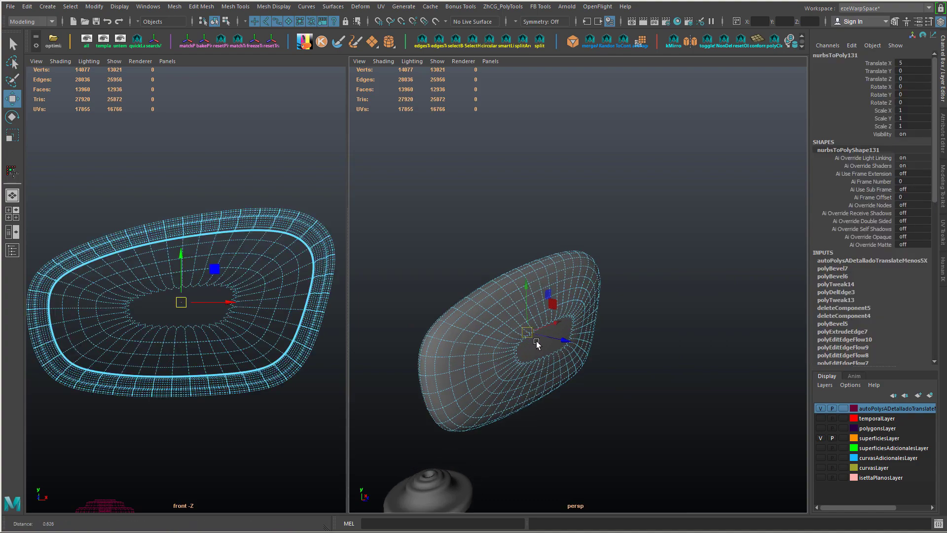
scroll(537, 338, "up", 5)
scroll(594, 366, "down", 2)
right_click_drag(531, 238, 526, 312)
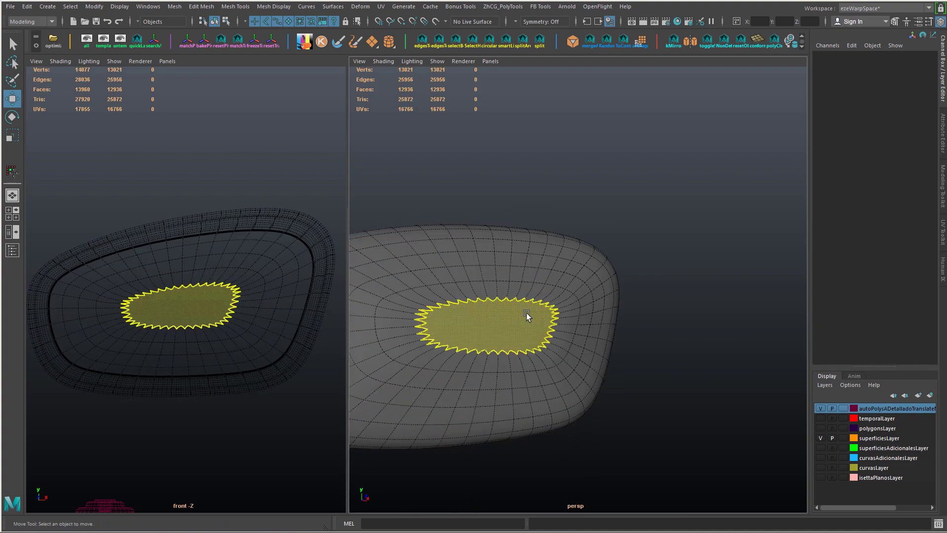
left_click(526, 313)
key("g")
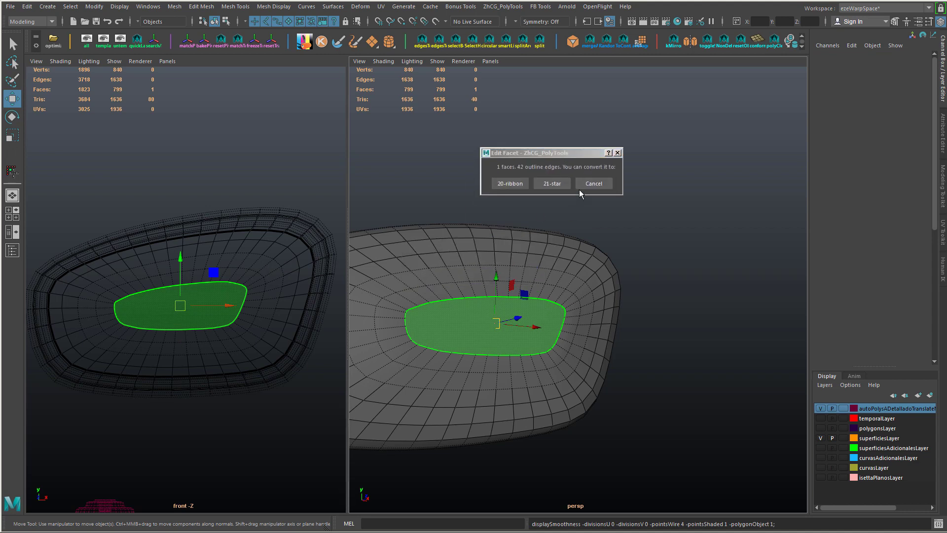
left_click(579, 188)
left_click_drag(523, 231, 471, 292, "alt")
key("Delete")
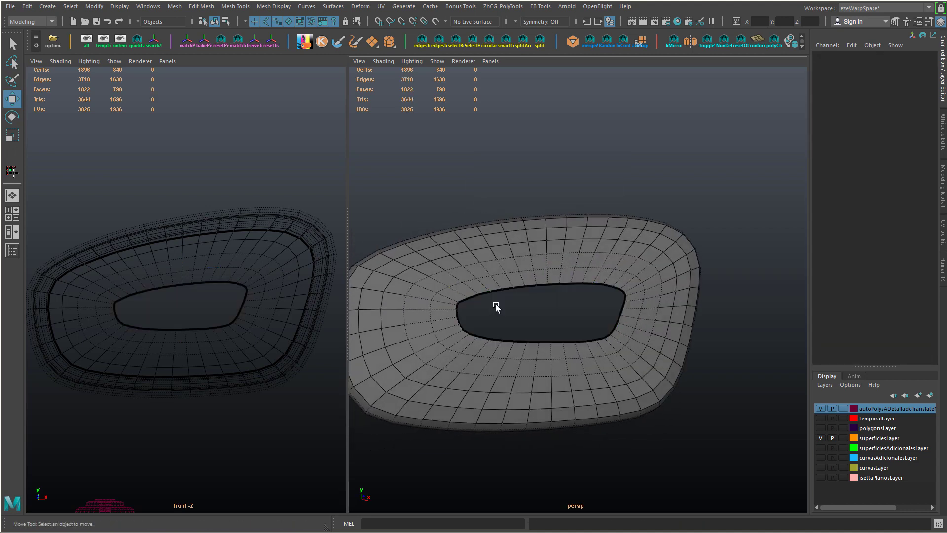
- Bridge the matching upper and lower edge runs of the central opening with 2 divisions, leaving both curved ends open
right_click_drag(483, 285, 488, 212)
left_click(485, 293)
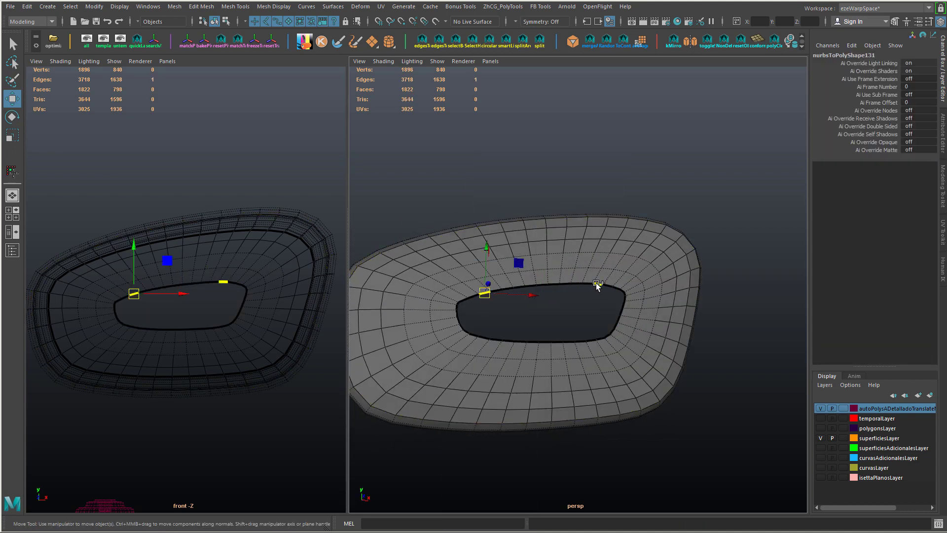
double_click(596, 282, "shift")
left_click(485, 338, "shift")
left_click(592, 340, "shift")
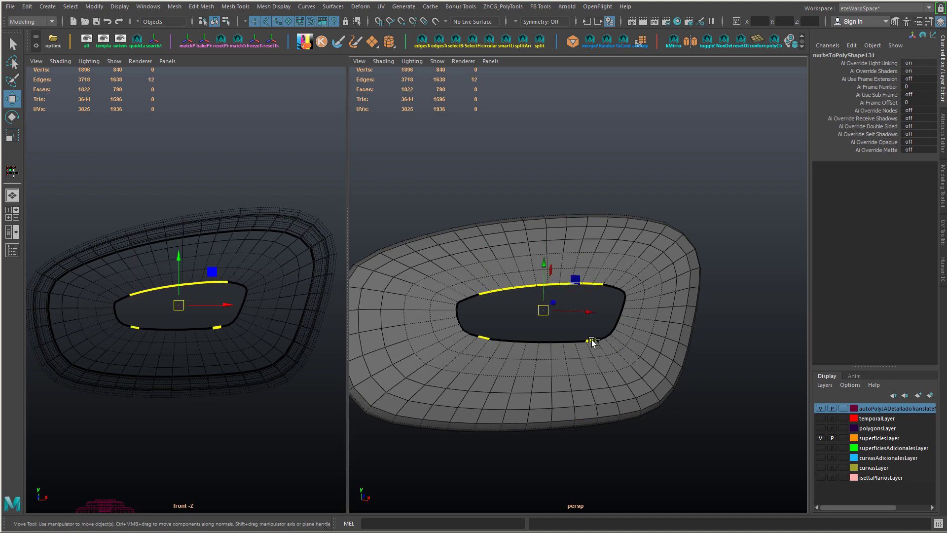
right_click(571, 328, "shift")
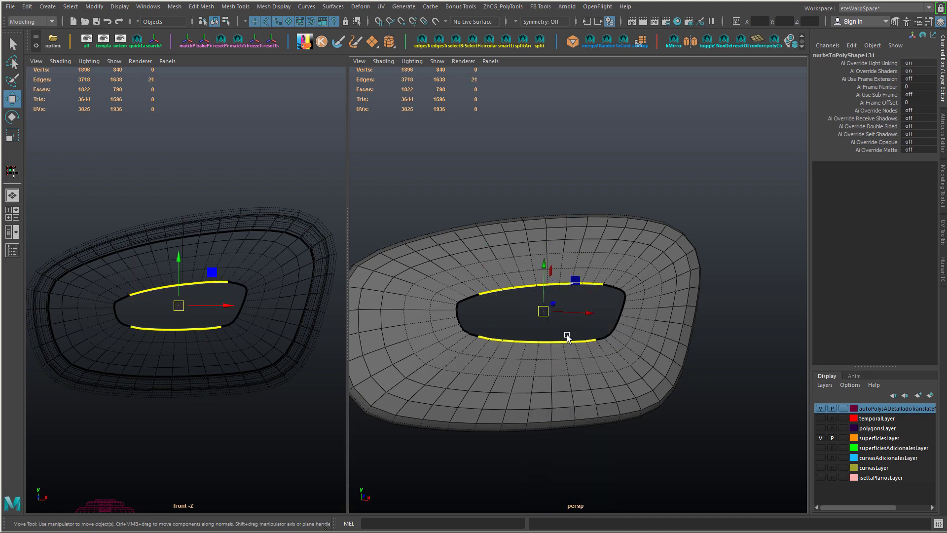
right_click_drag(595, 301, 573, 317, "shift")
left_click_drag(573, 317, 551, 339, "alt")
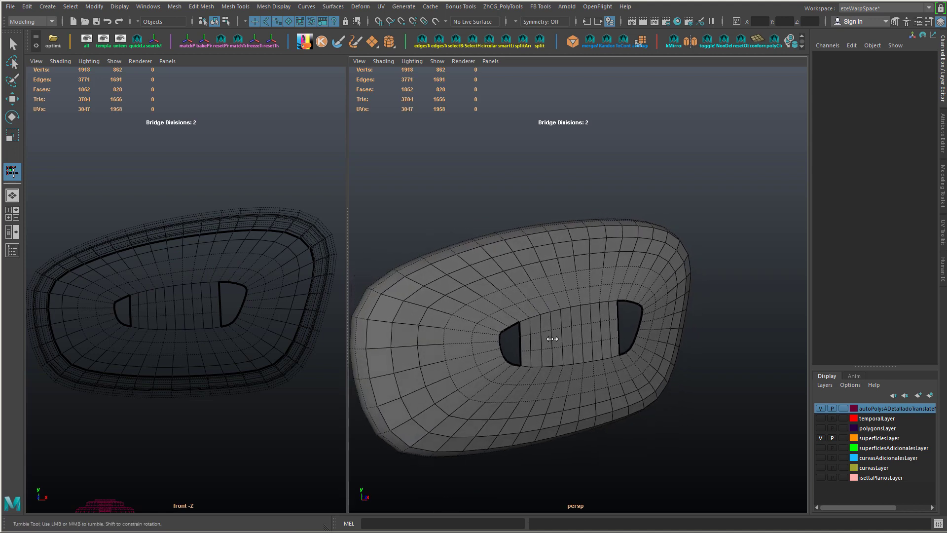
- Fill the two holes at the ends of the bridge and convert the narrow-end face into a 3x3 grid
double_click(526, 337)
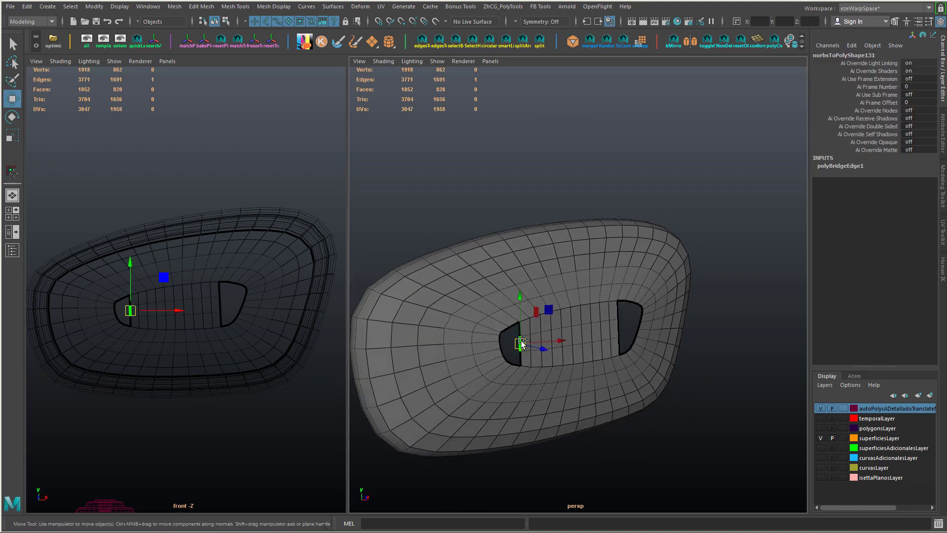
right_click_drag(526, 337, 502, 442, "shift")
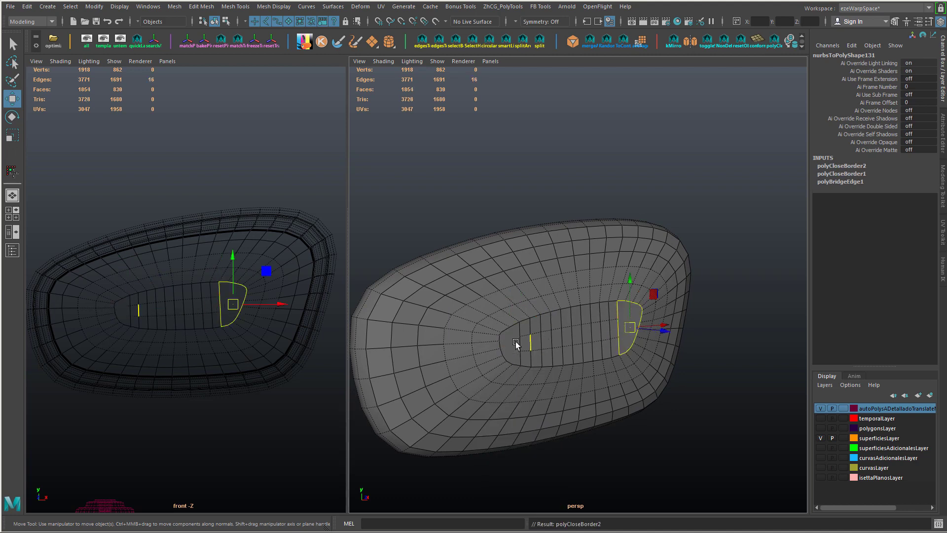
right_click_drag(514, 249, 516, 351, "shift")
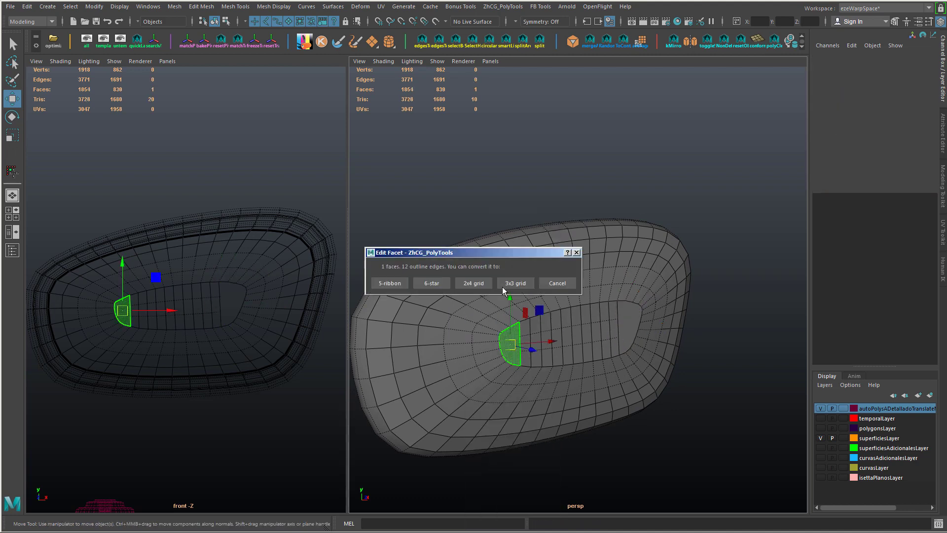
left_click(533, 281)
- Convert the filled face at the wide end of the bridge into a 4x4 grid
left_click(596, 302)
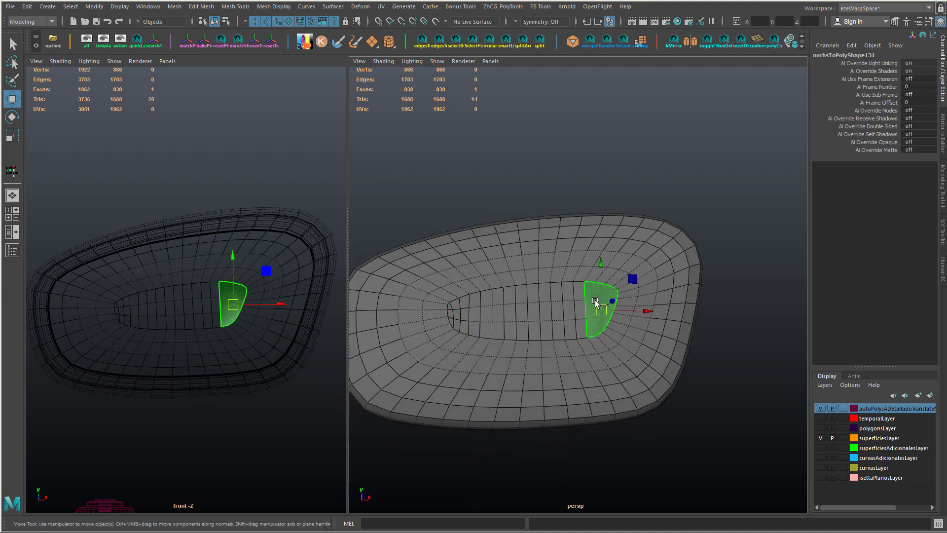
mouse_move(546, 287)
right_mouse_down("shift")
mouse_move(547, 313)
mouse_move(547, 299)
right_mouse_up("shift")
key("g")
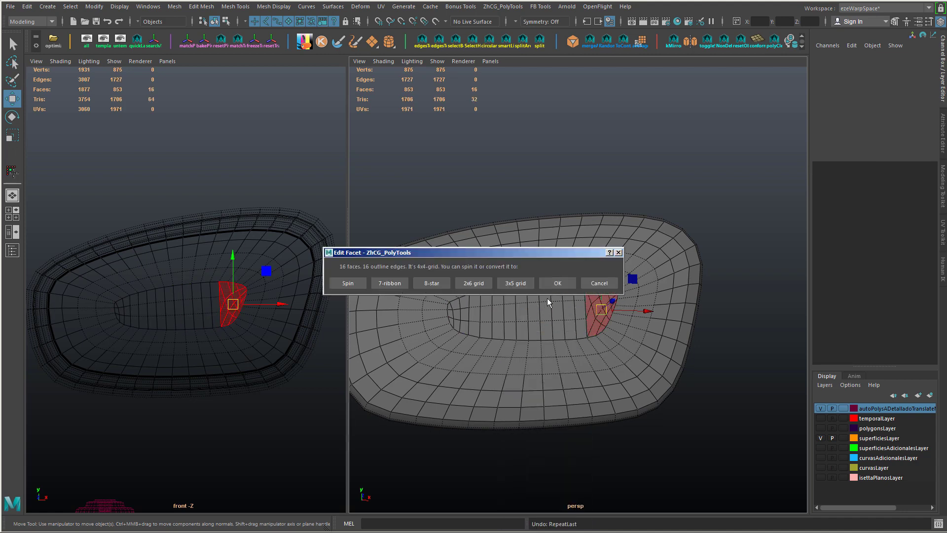
- Spin the 4x4 grid to line up its rows with the surrounding edges and accept the facet edit
left_click(348, 283)
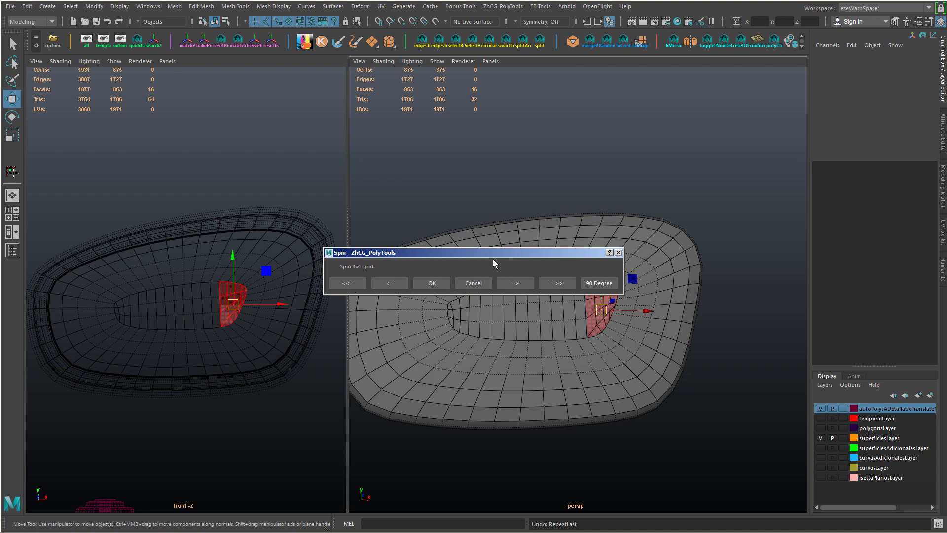
left_click_drag(494, 252, 540, 125)
left_click(436, 157)
left_click_drag(515, 254, 524, 148)
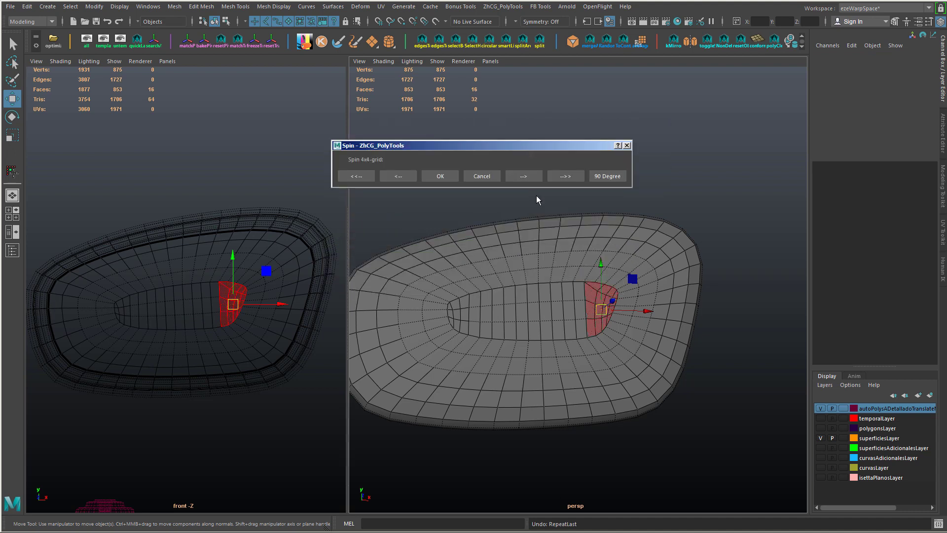
left_click(611, 178)
left_click(566, 275)
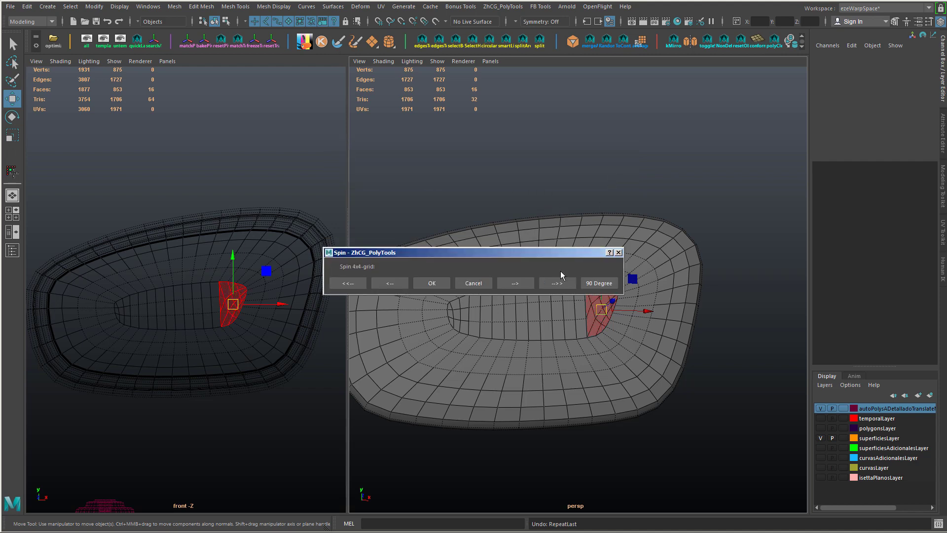
left_click(522, 281)
left_click(522, 283)
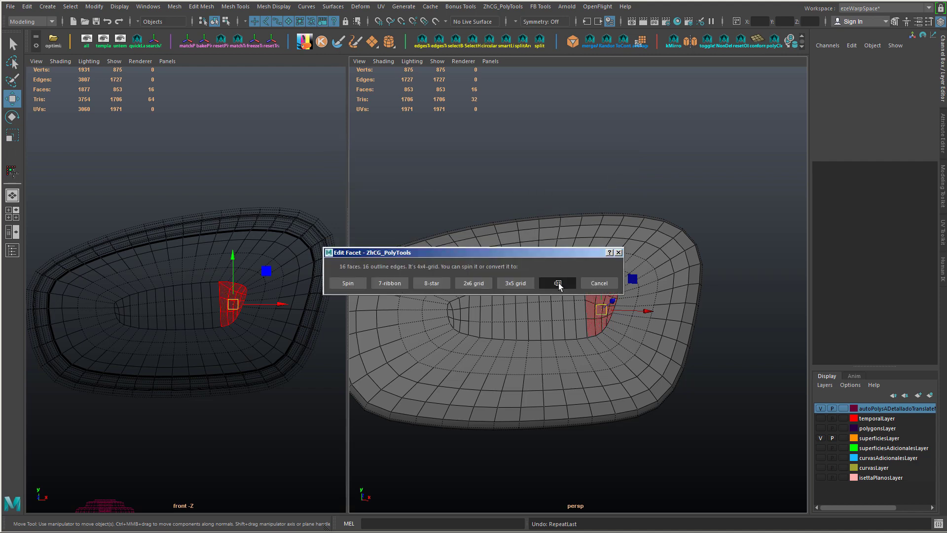
left_click(558, 283)
- Check the filled end grids and return the mirror mesh to object mode
scroll(593, 250, "up", 3)
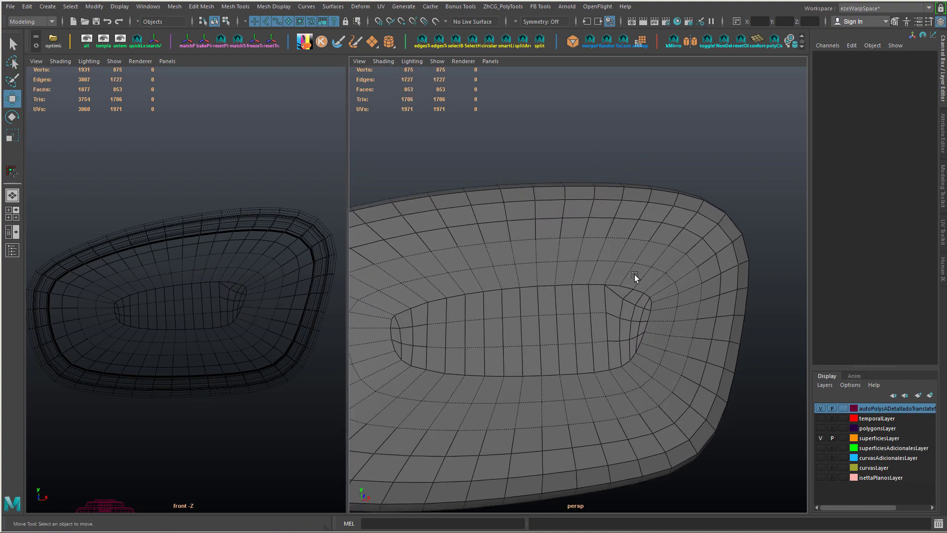
scroll(634, 274, "down", 5)
mouse_move(600, 274)
left_mouse_down("alt")
mouse_move(570, 280)
mouse_move(552, 247)
mouse_move(546, 286)
mouse_move(534, 262)
mouse_move(528, 274)
mouse_move(575, 263)
mouse_move(623, 288)
mouse_move(588, 271)
mouse_move(594, 291)
left_mouse_up("alt")
left_click(572, 263)
right_click_drag(585, 239, 599, 250)
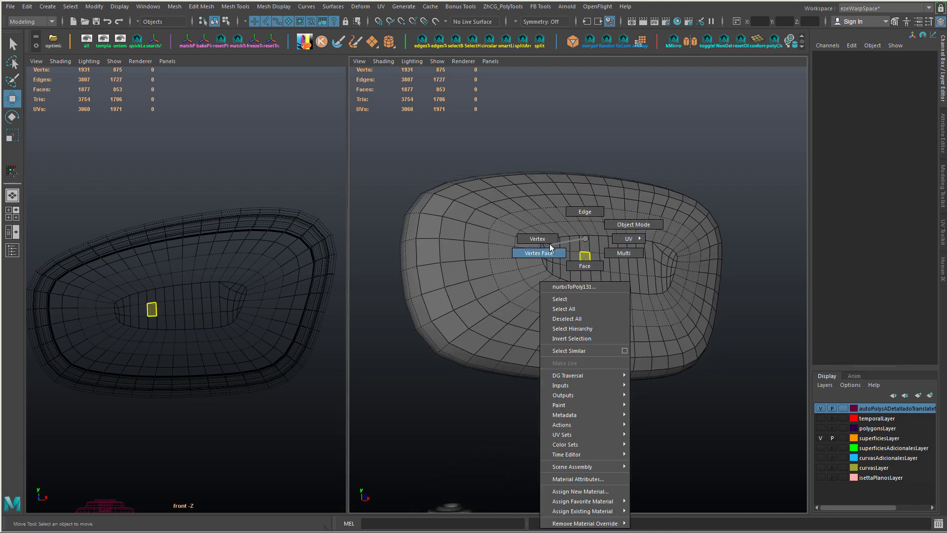
right_click_drag(576, 220, 636, 225)
- Start the Sculpt Geometry Tool on the mirror mesh, reduce the brush radius to 0.0497 and choose the Push operation
right_click(563, 264)
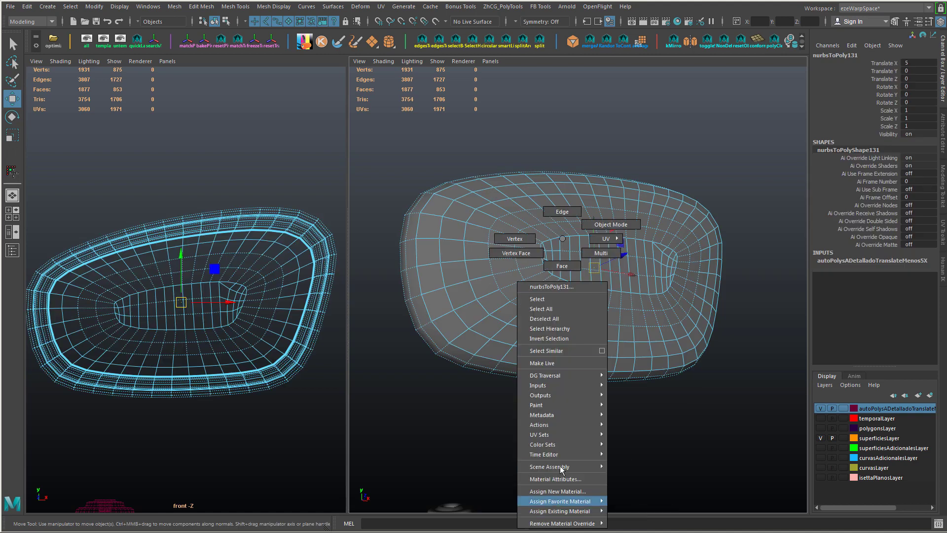
mouse_move(570, 405)
mouse_move(623, 434)
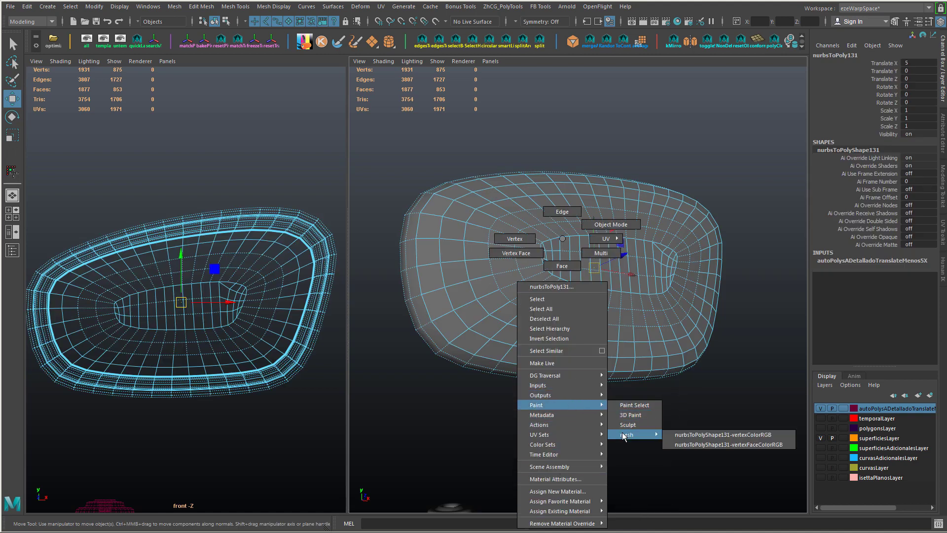
left_click(625, 425)
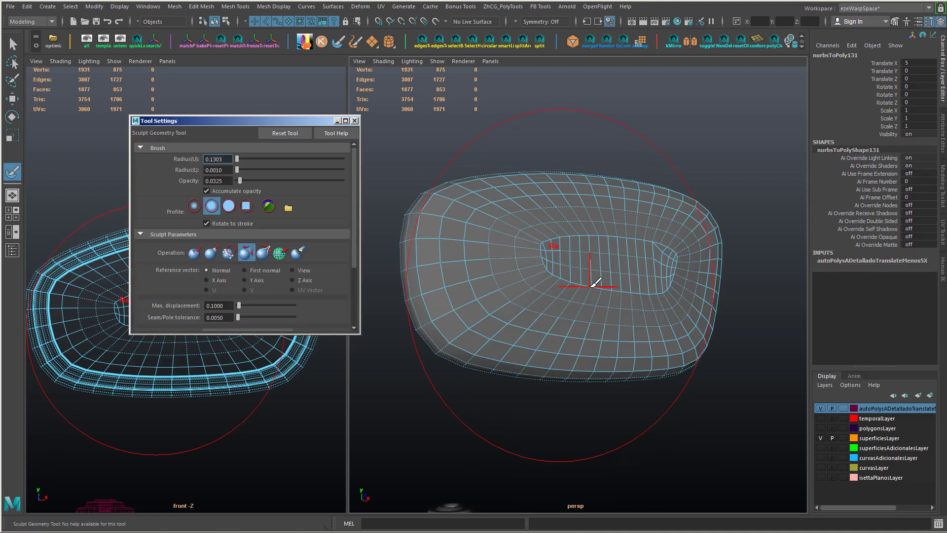
left_click_drag(587, 288, 558, 285)
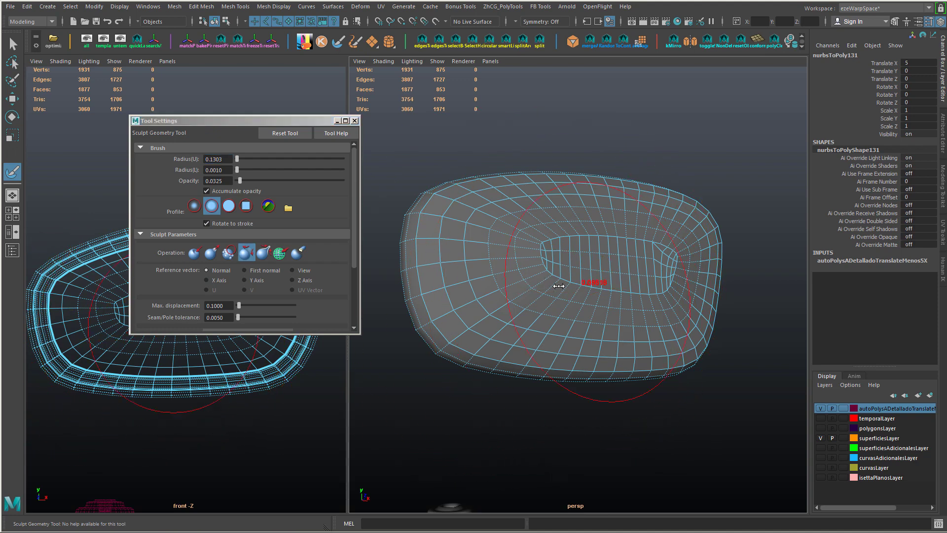
mouse_move(537, 254)
left_mouse_down("alt")
mouse_move(594, 309)
mouse_move(647, 317)
mouse_move(667, 307)
mouse_move(618, 343)
mouse_move(388, 257)
left_mouse_up("alt")
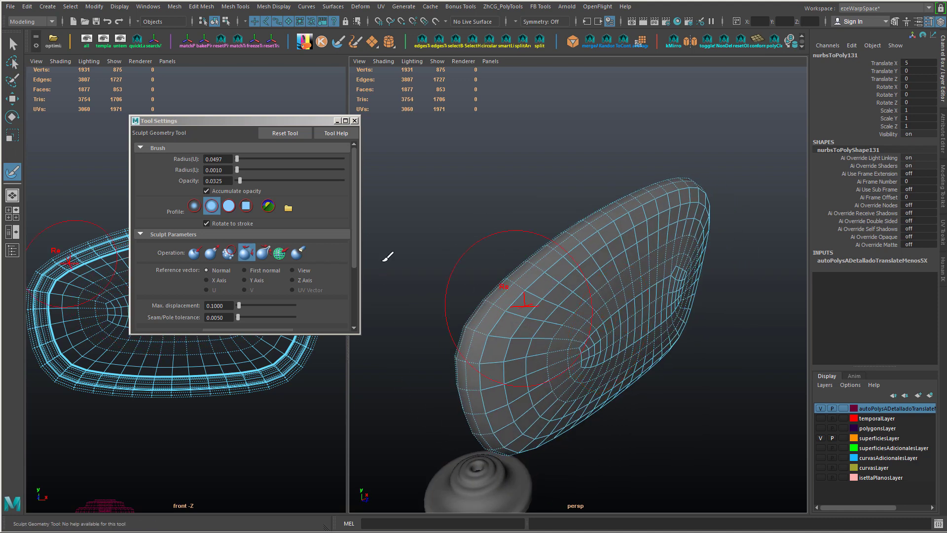
left_click(195, 253)
left_click(585, 362)
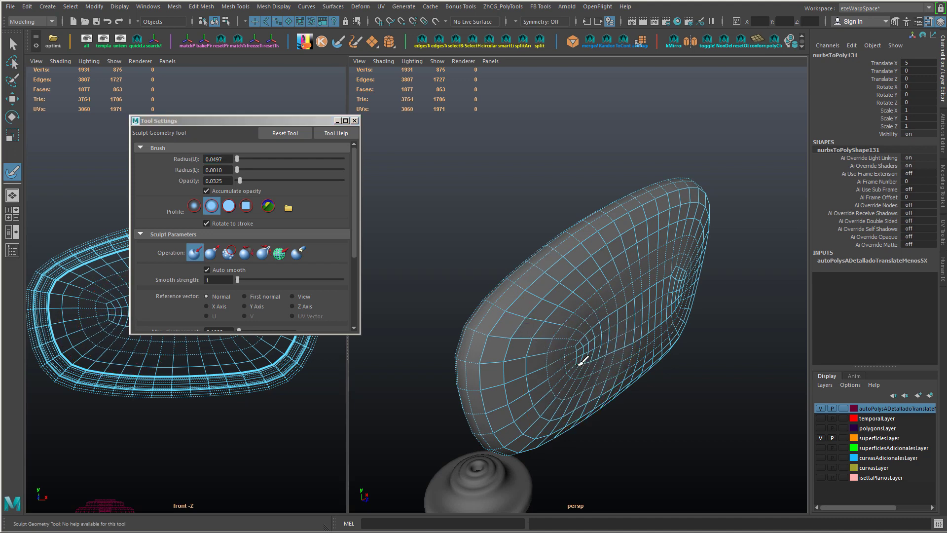
left_click(579, 365)
key("g")
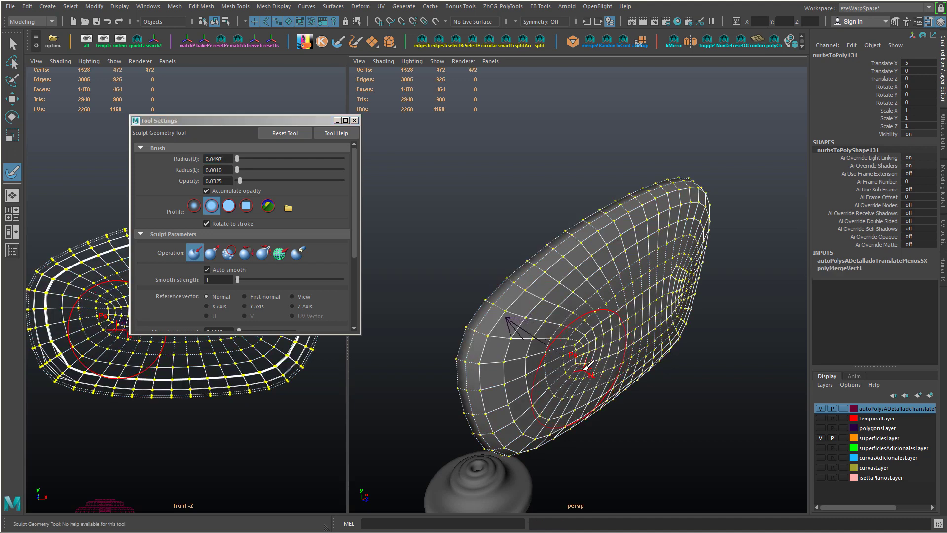
key("ctrl+z")
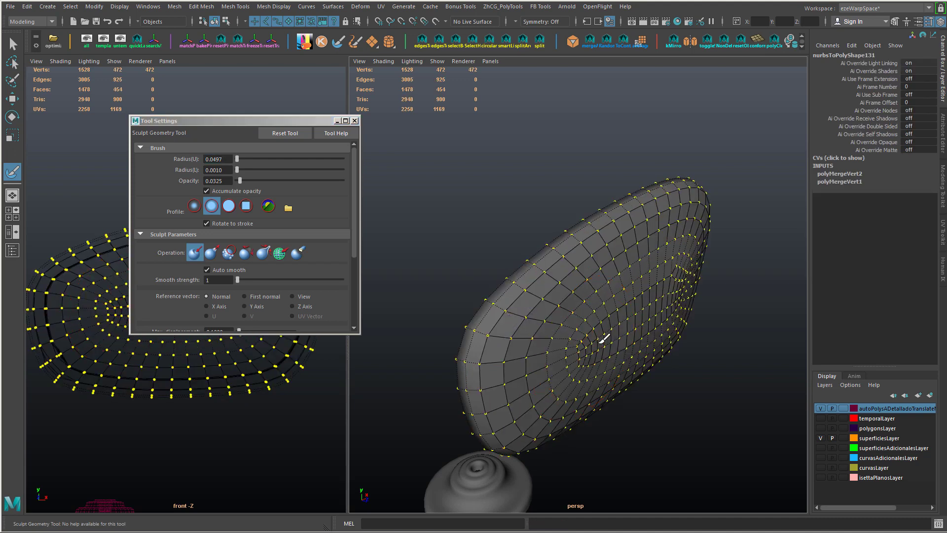
key("ctrl+z")
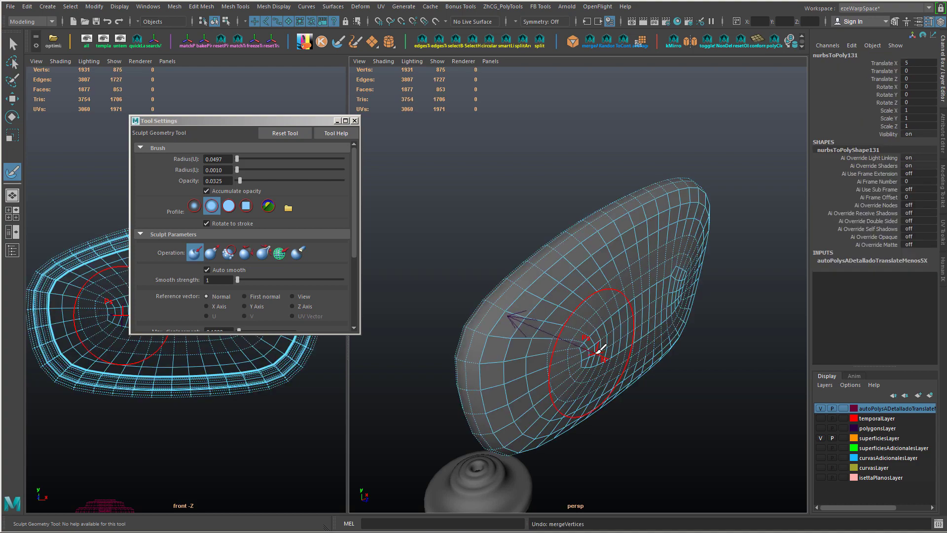
- Reactivate the Sculpt Geometry Tool, set its maximum displacement to 0.01, and brush over the narrow end of the inner grid
key("w")
mouse_move(611, 372)
left_mouse_down("alt")
mouse_move(571, 276)
mouse_move(579, 349)
mouse_move(625, 341)
mouse_move(586, 337)
left_mouse_up("alt")
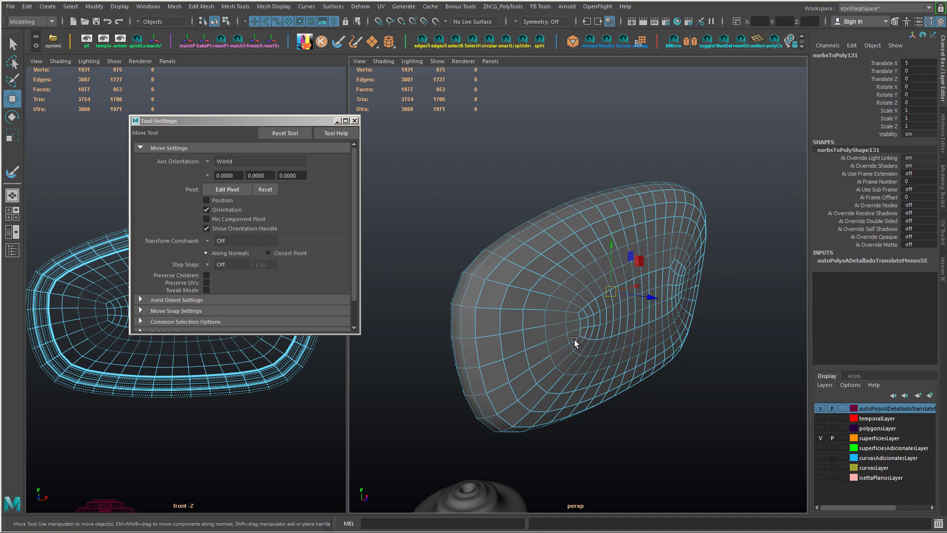
left_click(13, 171)
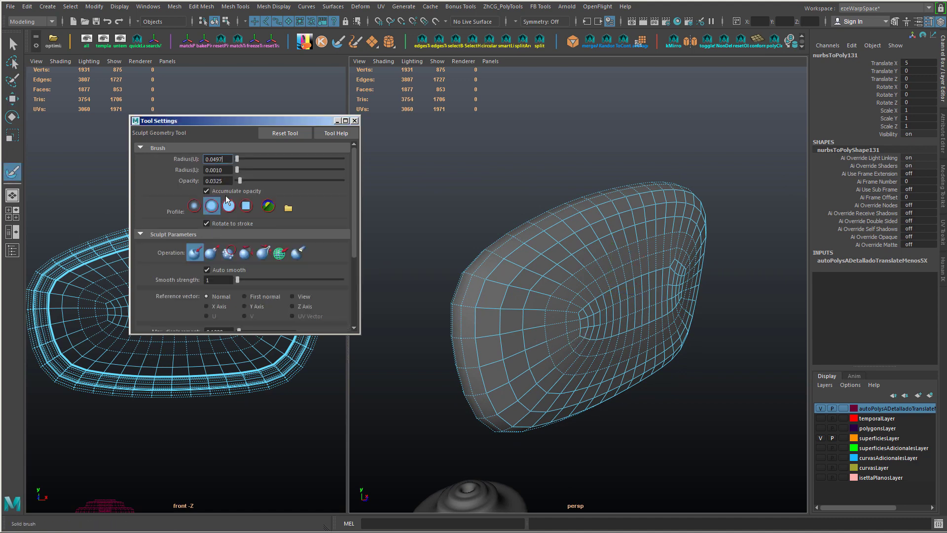
scroll(230, 291, "down", 3)
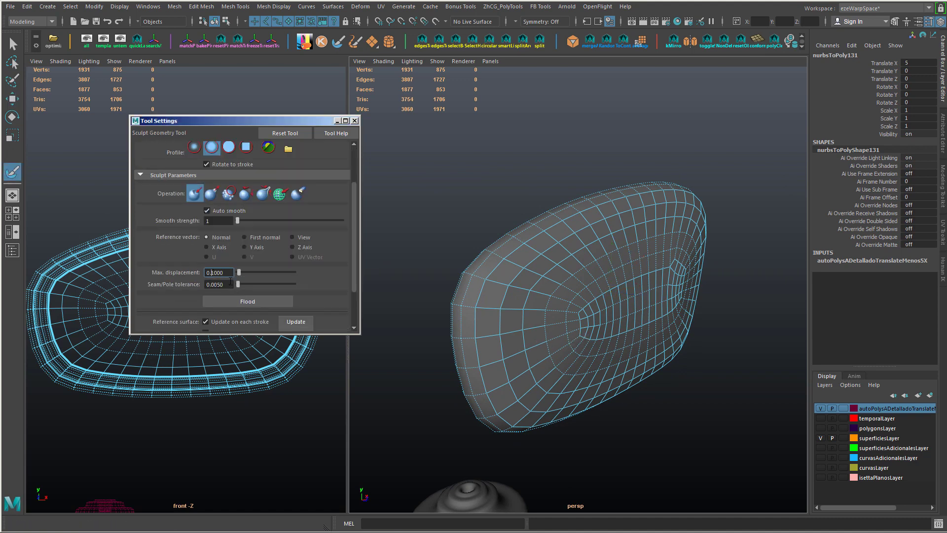
left_click(596, 318)
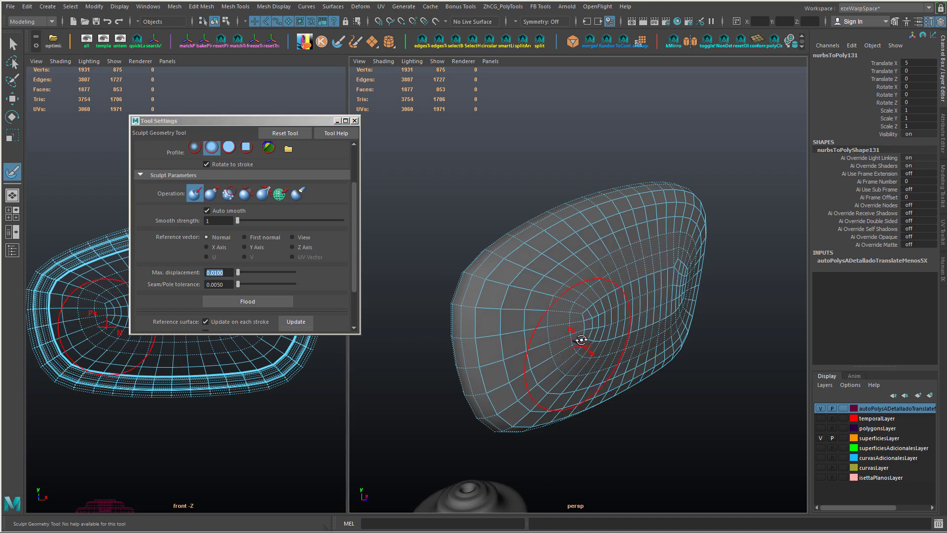
- Inspect the sculpted front surface of the mirror from several angles, return to object mode and deselect the mesh
mouse_move(581, 340)
left_mouse_down("alt")
mouse_move(577, 265)
mouse_move(582, 296)
mouse_move(546, 364)
left_mouse_up("alt")
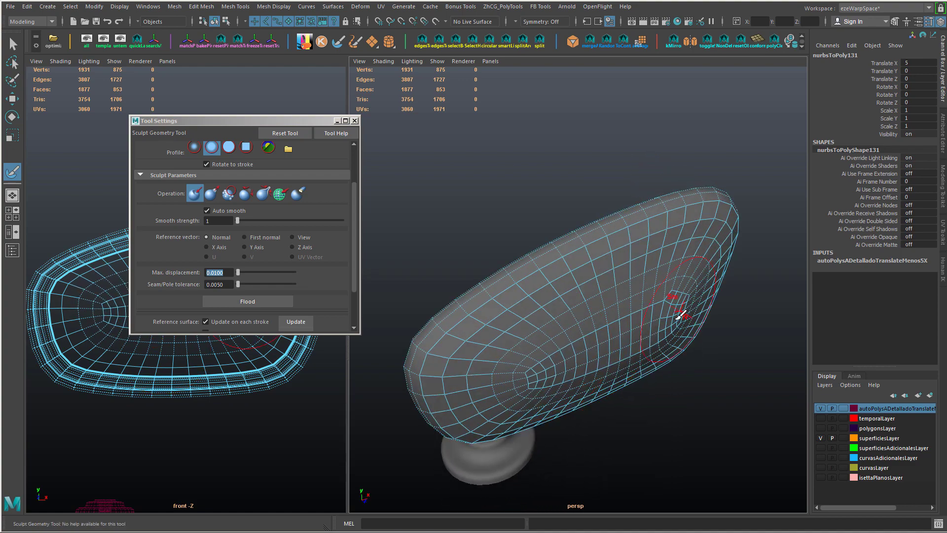
left_click_drag(681, 316, 615, 286, "alt")
left_click_drag(540, 284, 561, 295, "alt")
left_click_drag(533, 332, 492, 312, "alt")
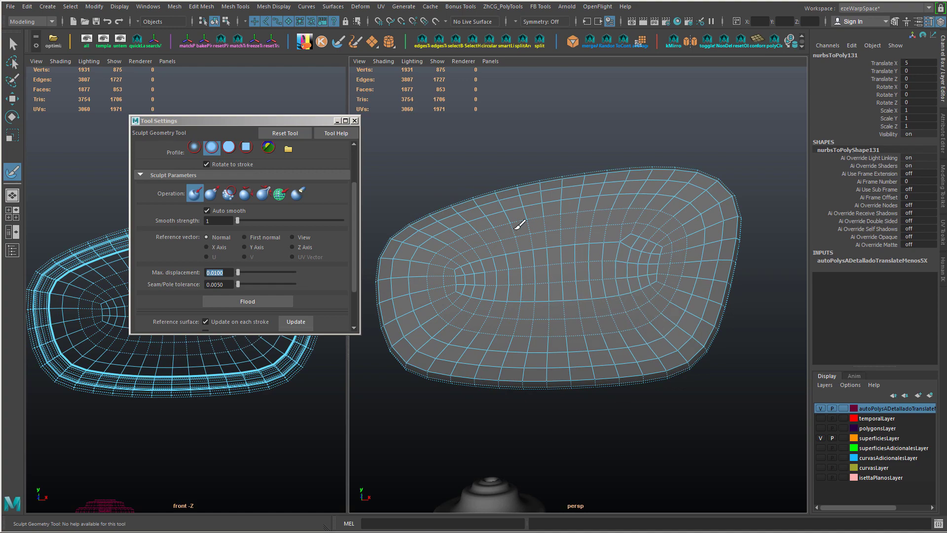
mouse_move(520, 224)
left_mouse_down("alt")
mouse_move(626, 313)
mouse_move(518, 243)
mouse_move(526, 230)
mouse_move(528, 311)
left_mouse_up("alt")
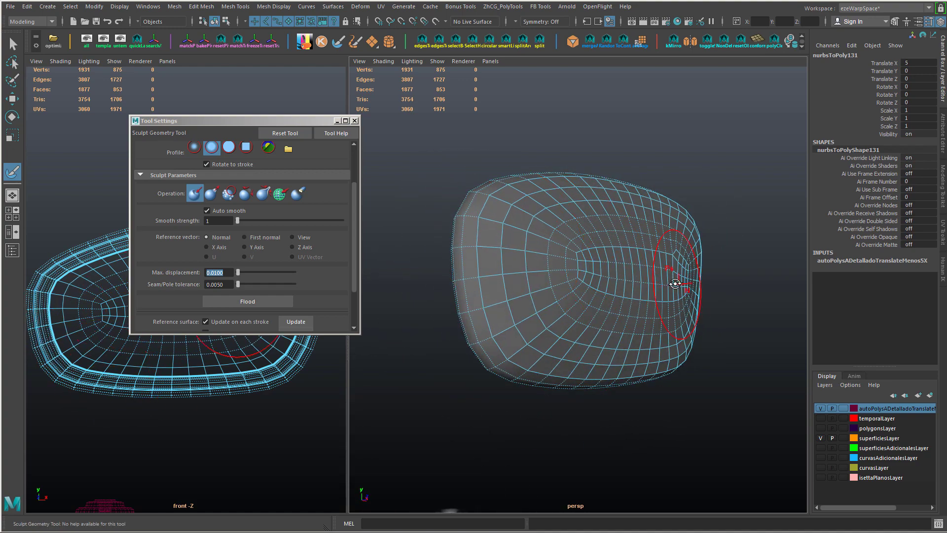
left_click_drag(675, 284, 633, 228, "alt")
left_click_drag(576, 229, 651, 263, "alt")
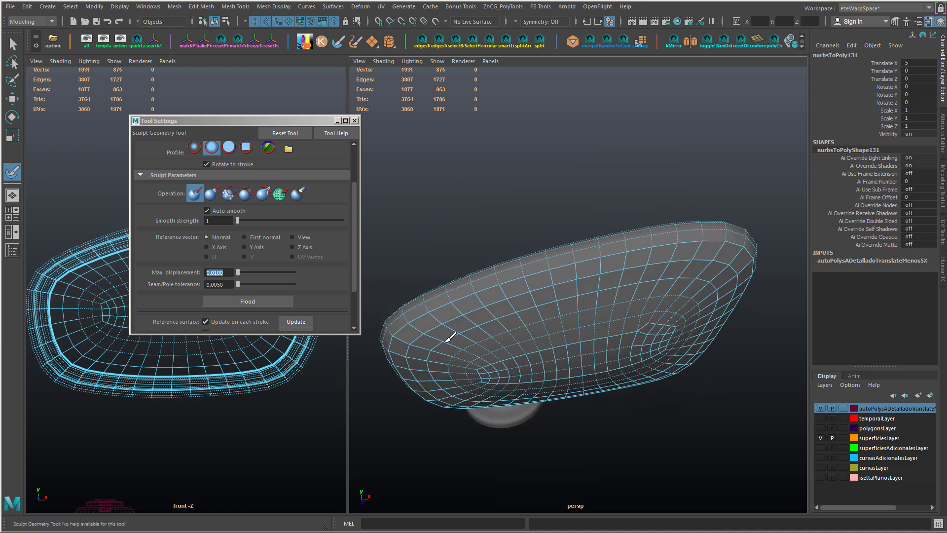
left_click_drag(450, 337, 603, 298, "alt")
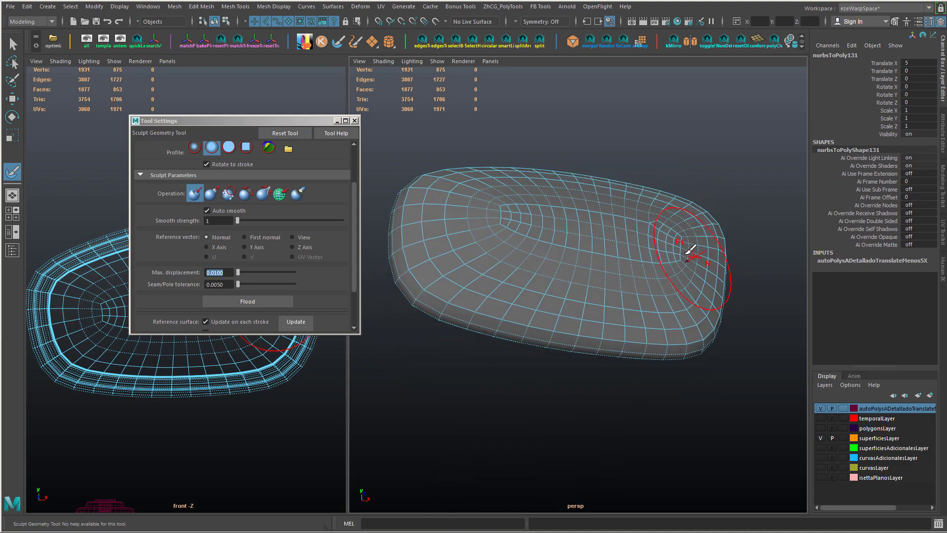
left_click_drag(689, 250, 632, 302, "alt")
key("w")
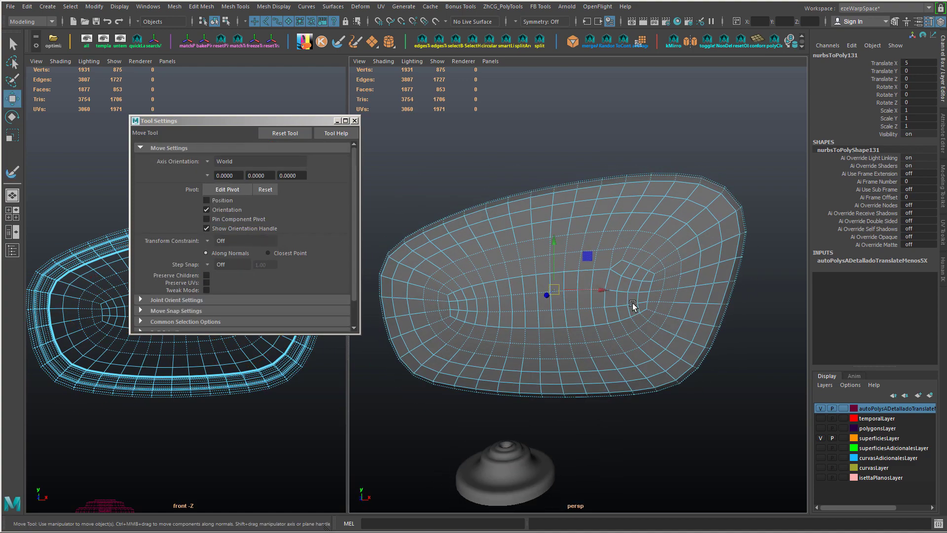
right_click_drag(579, 304, 628, 224)
left_click(607, 171)
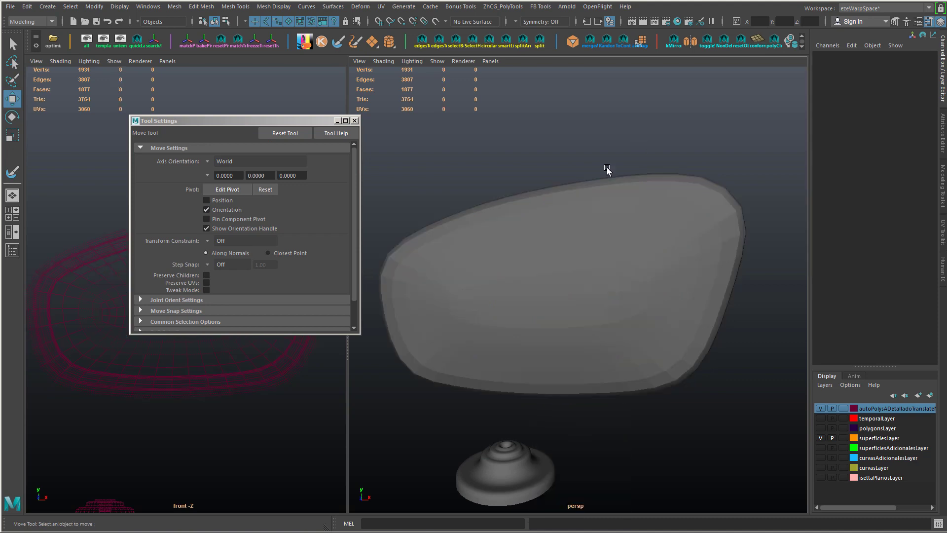
left_click_drag(606, 170, 622, 272, "alt")
- Soften the edges of the mirror mesh and check the shading of its front surface
left_click(617, 270)
right_click_drag(617, 268, 711, 285, "shift")
left_click(737, 275)
scroll(736, 275, "down", 6)
left_click_drag(736, 275, 512, 267, "alt")
left_click_drag(742, 299, 620, 298, "alt")
left_click(594, 337)
scroll(617, 301, "up", 4)
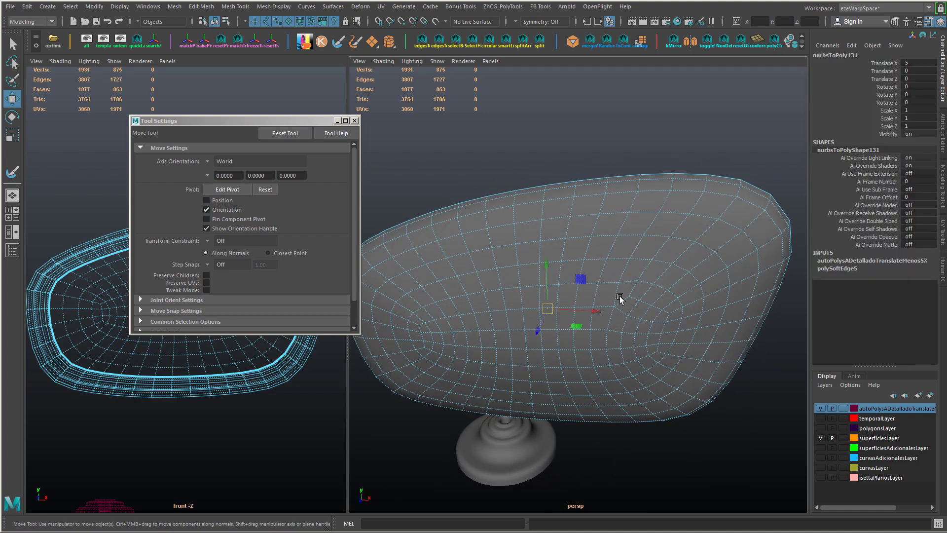
- Select the ten irregular faces above the pole at the mirror's wide end and convert them to a 3x3 grid with Edit Facet
mouse_move(619, 298)
right_mouse_down()
mouse_move(620, 275)
mouse_move(617, 301)
right_mouse_up()
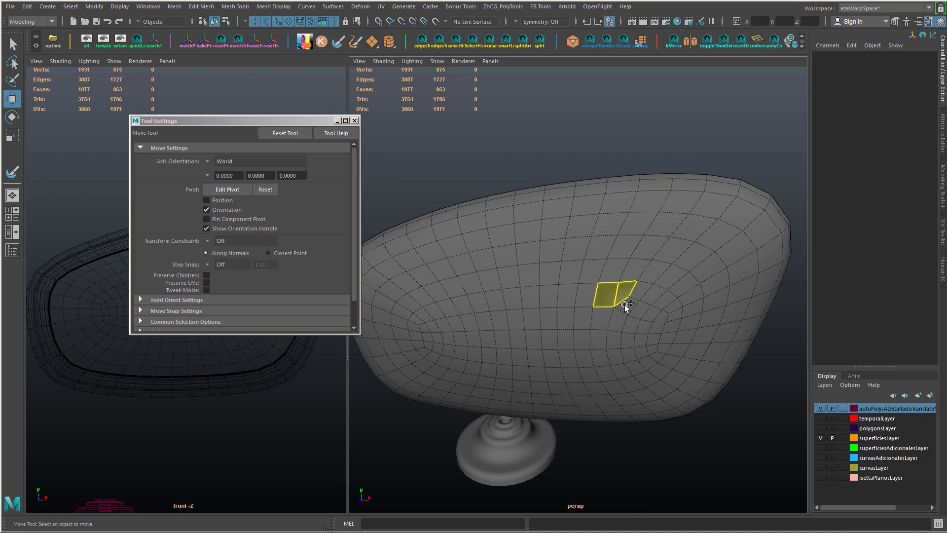
left_click_drag(625, 304, 620, 312)
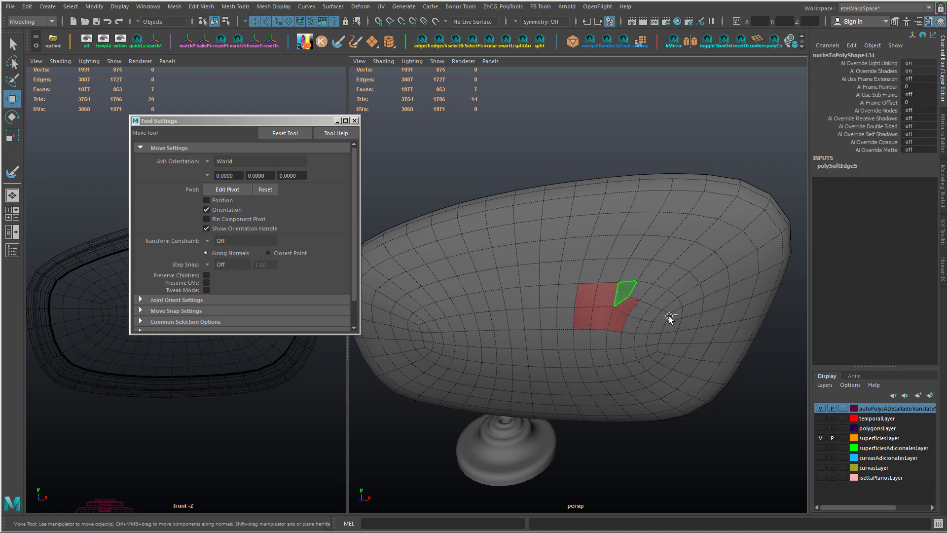
left_click_drag(669, 316, 610, 297)
left_click_drag(666, 325, 665, 326)
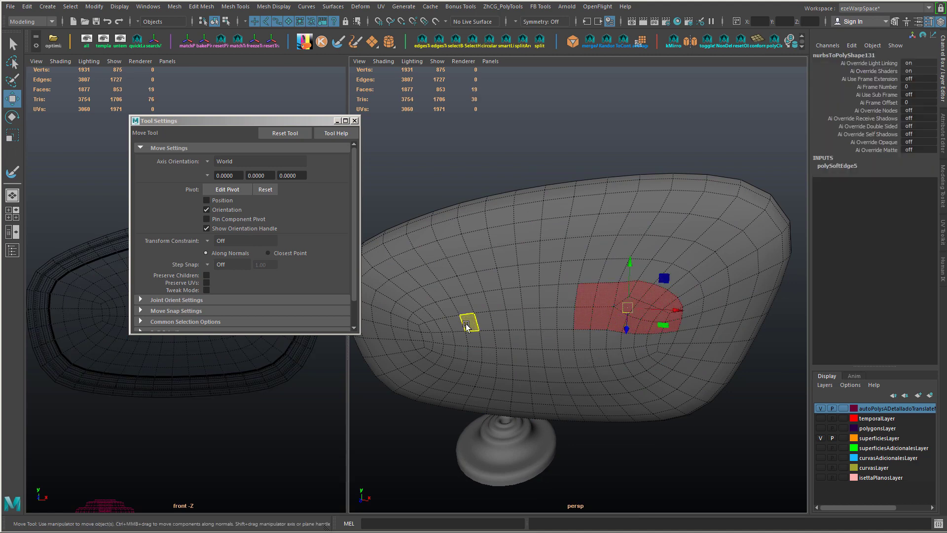
left_click_drag(466, 323, 608, 336, "alt")
left_click_drag(561, 225, 696, 278, "ctrl")
key("g")
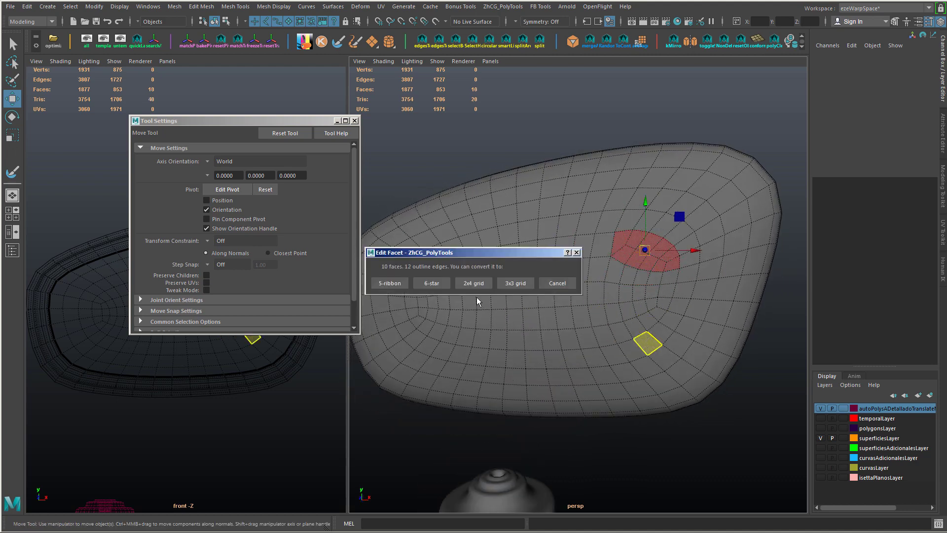
left_click(510, 285)
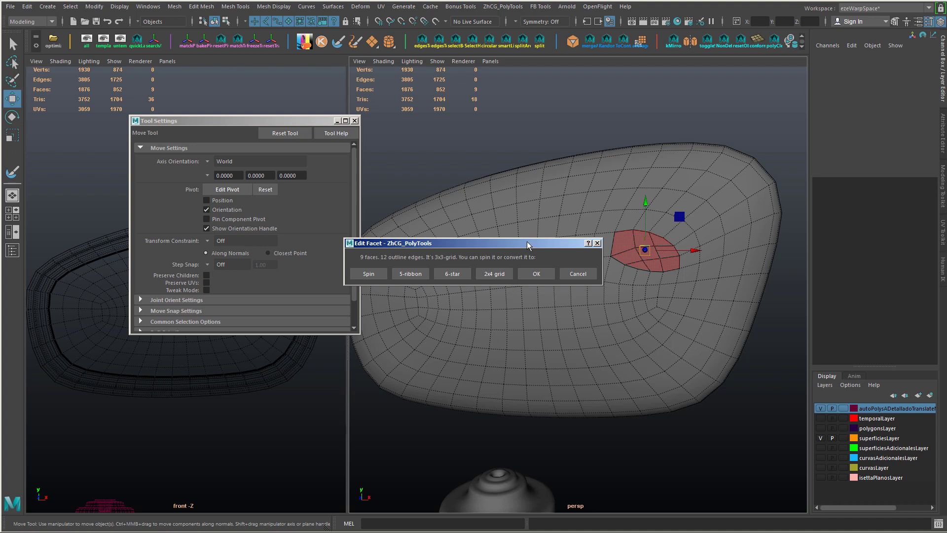
- Spin the 3x3 grid one step backward and accept the facet edit
left_click_drag(528, 245, 492, 149)
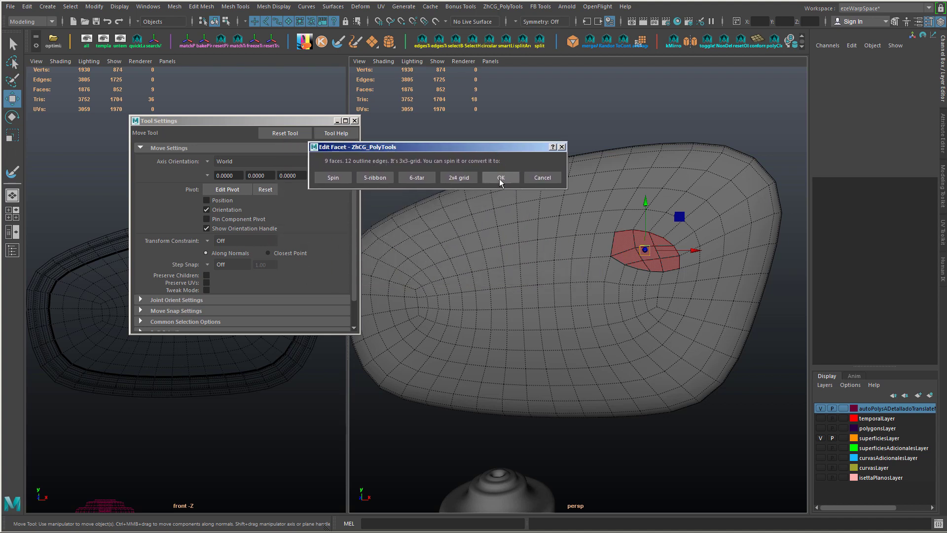
left_click(341, 177)
left_click_drag(443, 258, 291, 133)
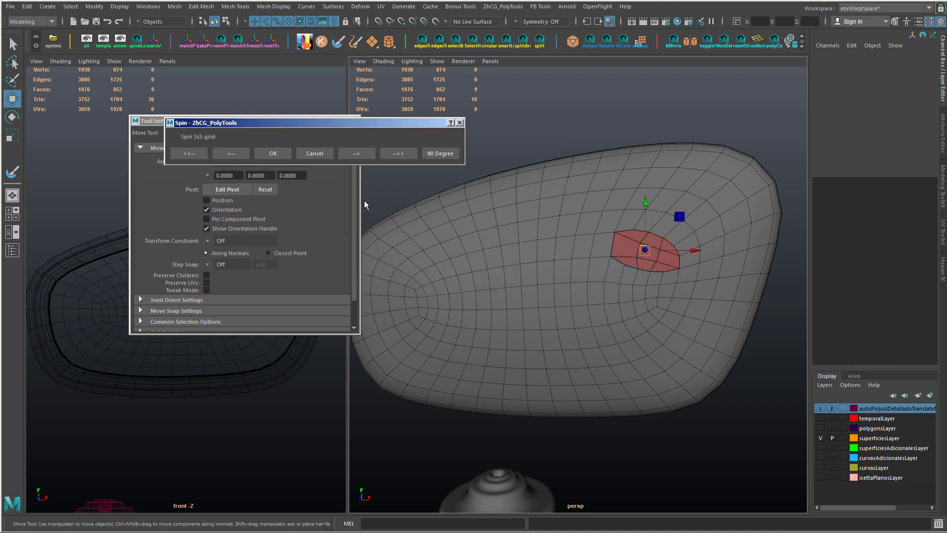
left_click(230, 153)
left_click_drag(449, 253, 335, 102)
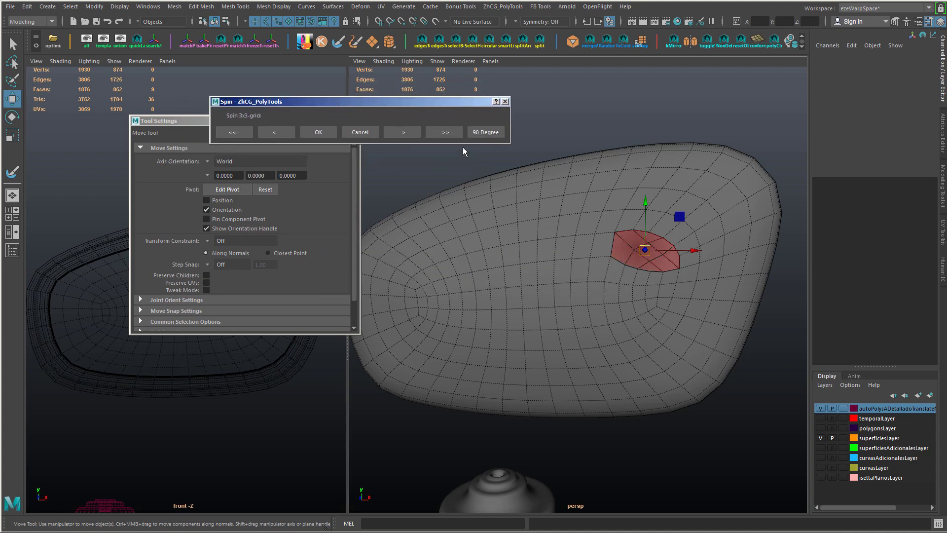
left_click(324, 132)
left_click(542, 283)
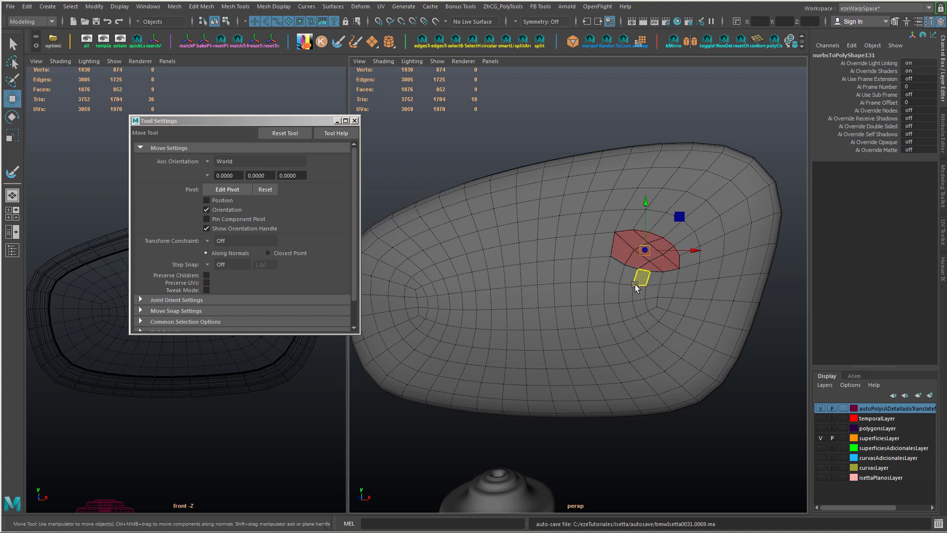
- Reactivate the Sculpt Geometry Tool and return the mirror mesh to object mode for sculpting
mouse_move(614, 284)
left_mouse_down("alt")
mouse_move(629, 285)
mouse_move(629, 274)
left_mouse_up("alt")
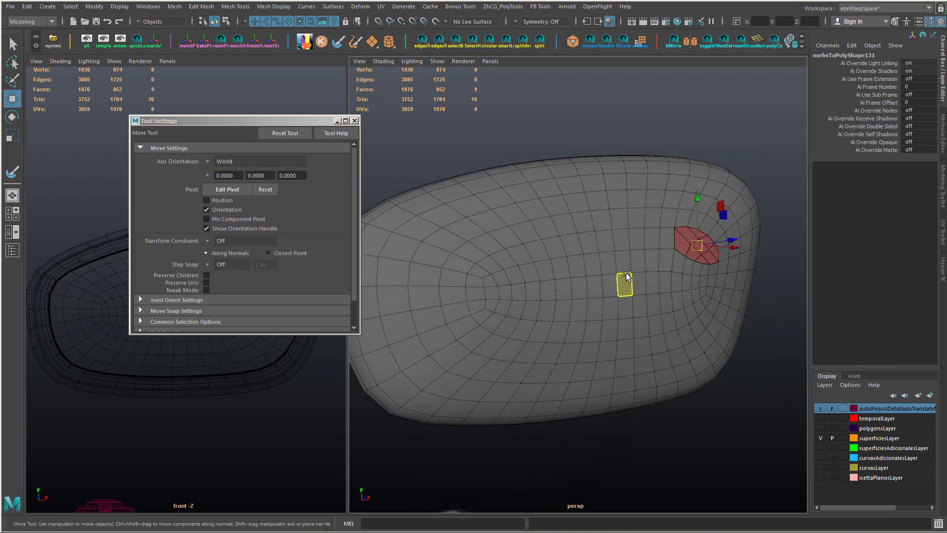
key("y")
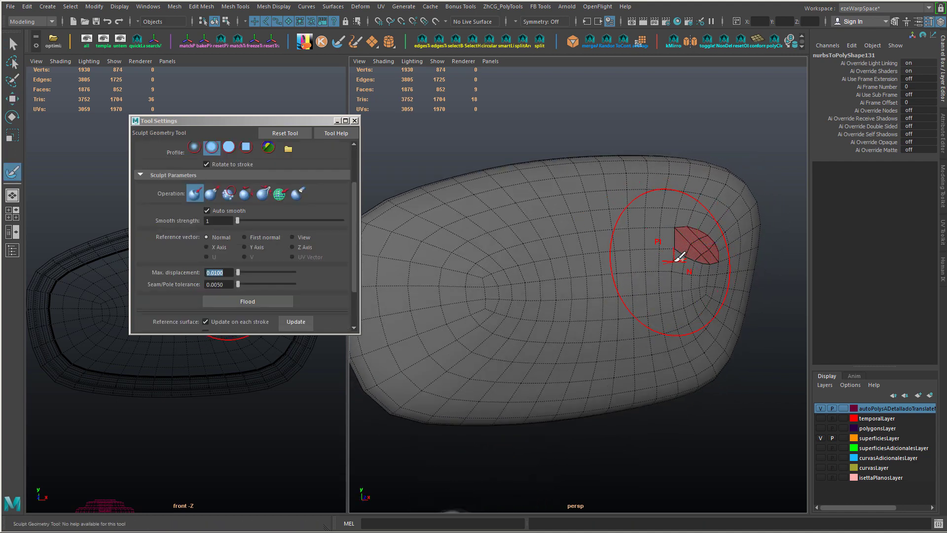
key("alt+d")
right_click_drag(672, 257, 644, 296)
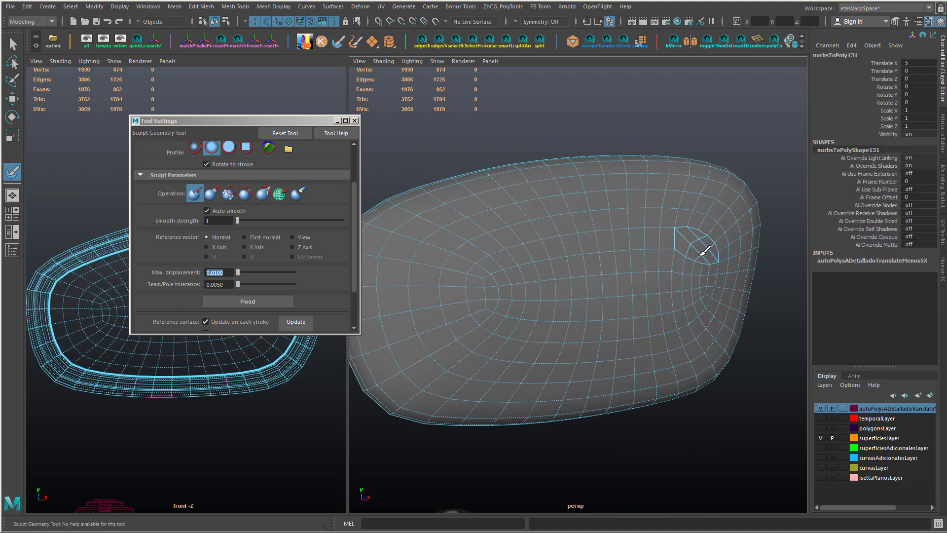
- Try brushing the new 3x3 grid with the Push operation, check it from several angles and undo the last strokes
left_click_drag(634, 296, 625, 269, "alt")
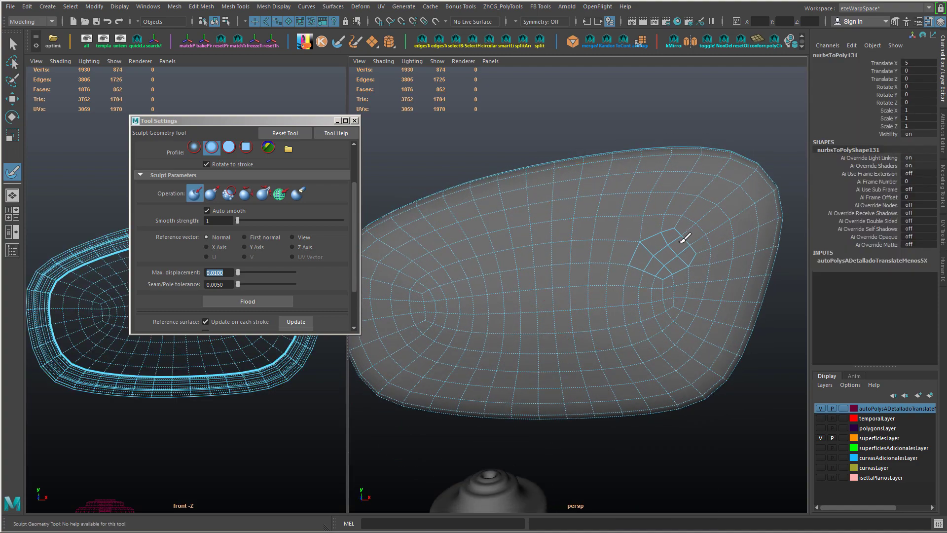
left_click_drag(515, 283, 545, 328, "alt")
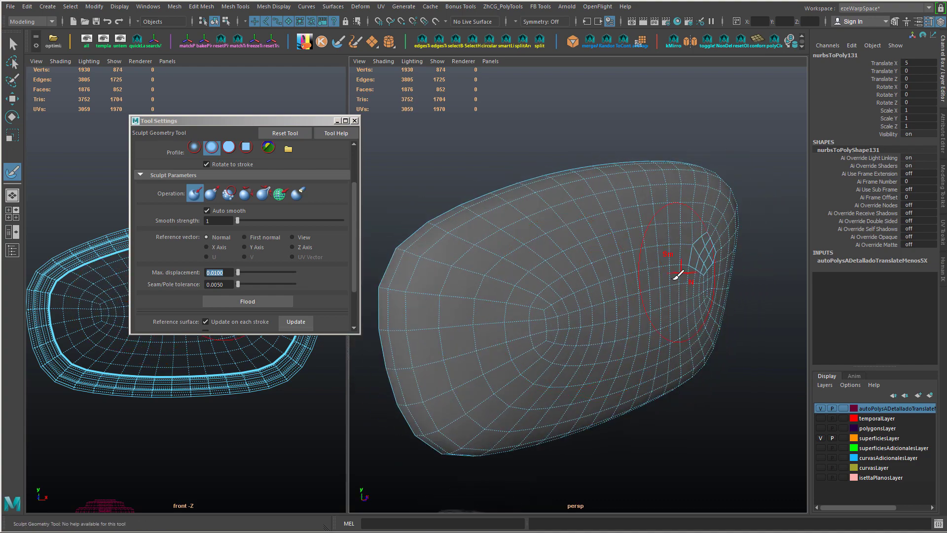
mouse_move(680, 271)
left_mouse_down("alt")
mouse_move(667, 330)
mouse_move(636, 348)
mouse_move(629, 311)
left_mouse_up("alt")
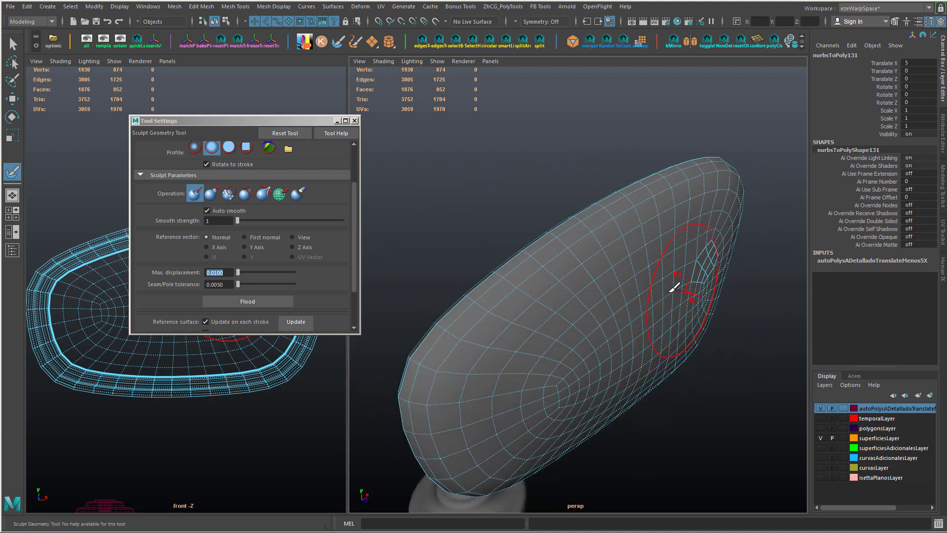
left_click_drag(556, 253, 562, 272, "alt")
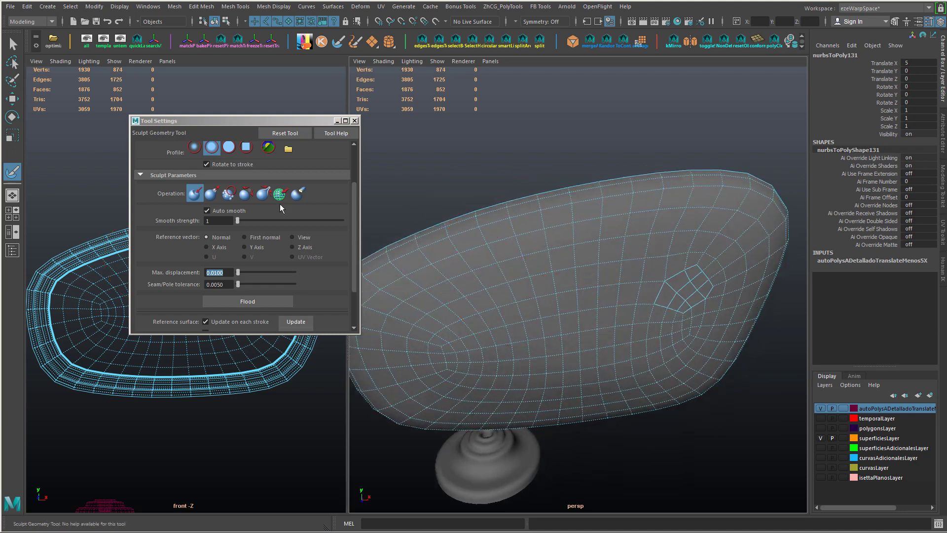
key("ctrl+z")
key("ctrl+z")
- Even out the new 3x3 grid with the Relax sculpt operation, return to object mode and deselect the mirror
left_click(246, 193)
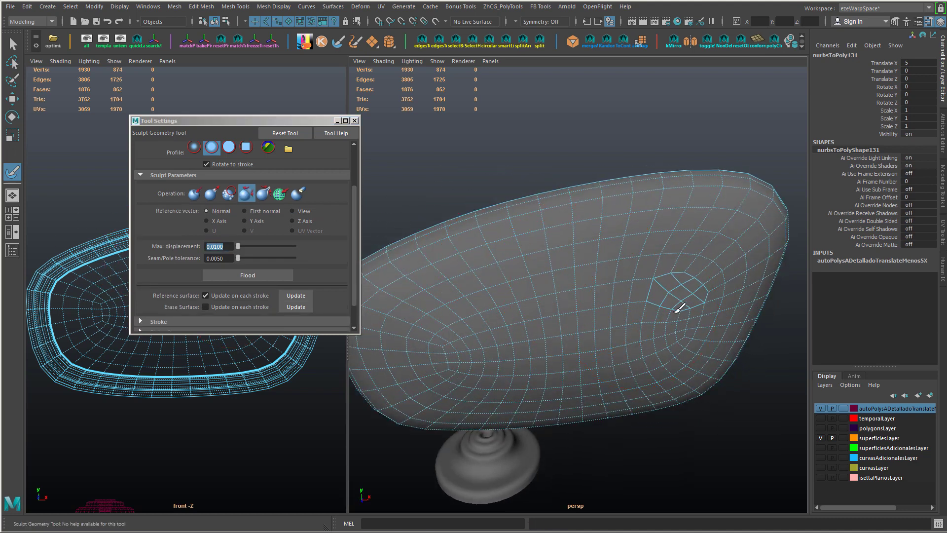
mouse_move(517, 347)
left_mouse_down()
mouse_move(426, 376)
mouse_move(566, 300)
left_mouse_up()
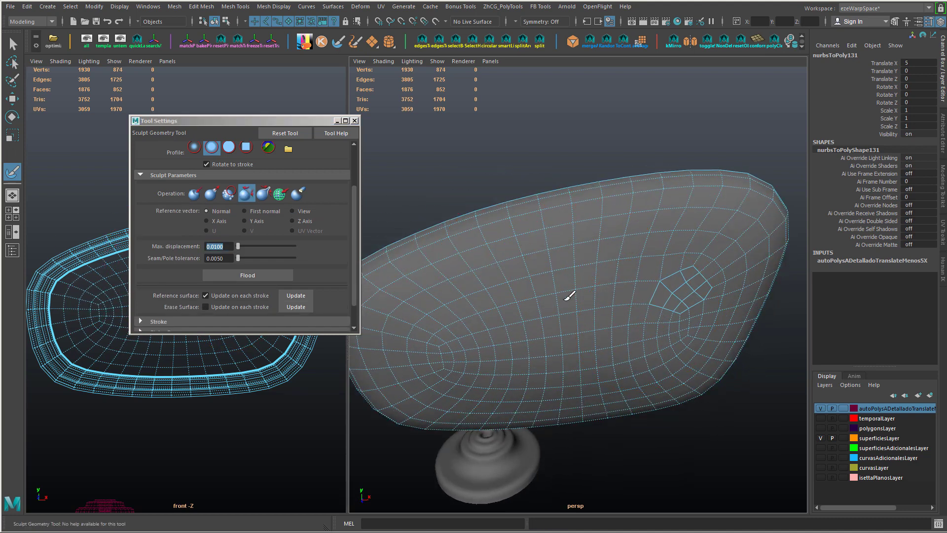
mouse_move(528, 364)
left_mouse_down("alt")
mouse_move(607, 380)
mouse_move(571, 380)
mouse_move(557, 281)
mouse_move(565, 344)
mouse_move(685, 292)
mouse_move(598, 264)
mouse_move(619, 286)
mouse_move(612, 194)
mouse_move(553, 249)
left_mouse_up("alt")
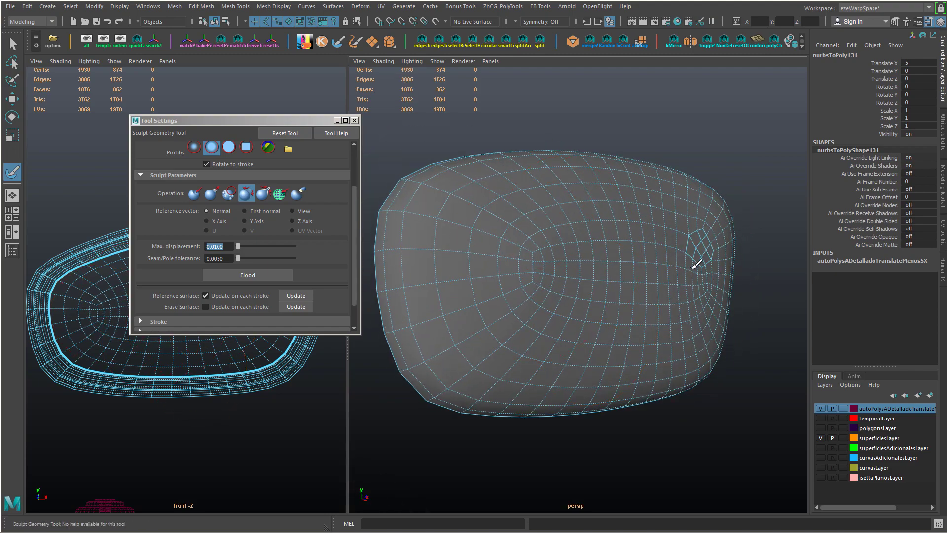
mouse_move(700, 258)
left_mouse_down("alt")
mouse_move(673, 340)
mouse_move(687, 302)
mouse_move(683, 235)
left_mouse_up("alt")
key("w")
right_click_drag(644, 239, 703, 214)
left_click(754, 207)
mouse_move(744, 217)
left_mouse_down("alt")
mouse_move(667, 271)
mouse_move(696, 239)
mouse_move(744, 291)
left_mouse_up("alt")
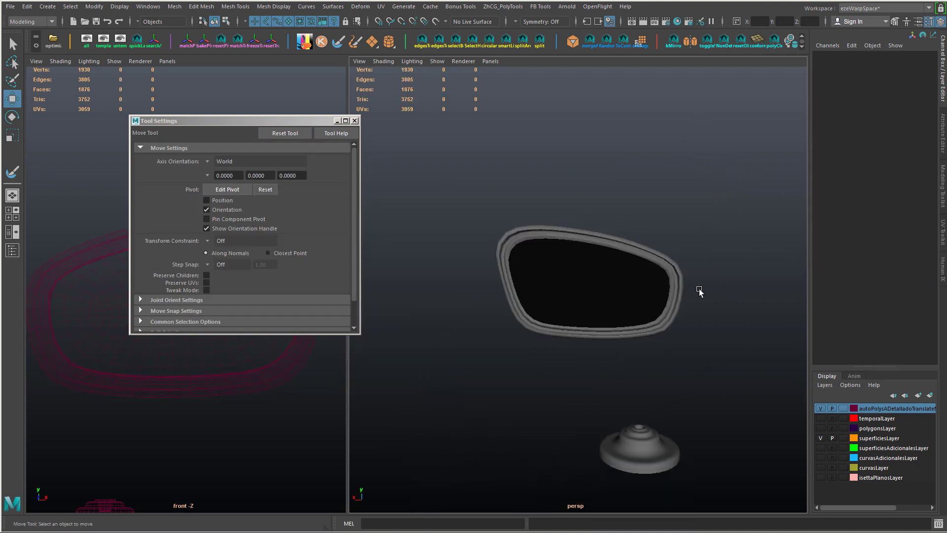
- Show the mirror mesh with smooth preview and switch it to vertex selection
left_click(567, 275)
left_click(626, 211)
left_click_drag(659, 247, 575, 323, "alt")
right_click_drag(575, 324, 620, 339, "alt")
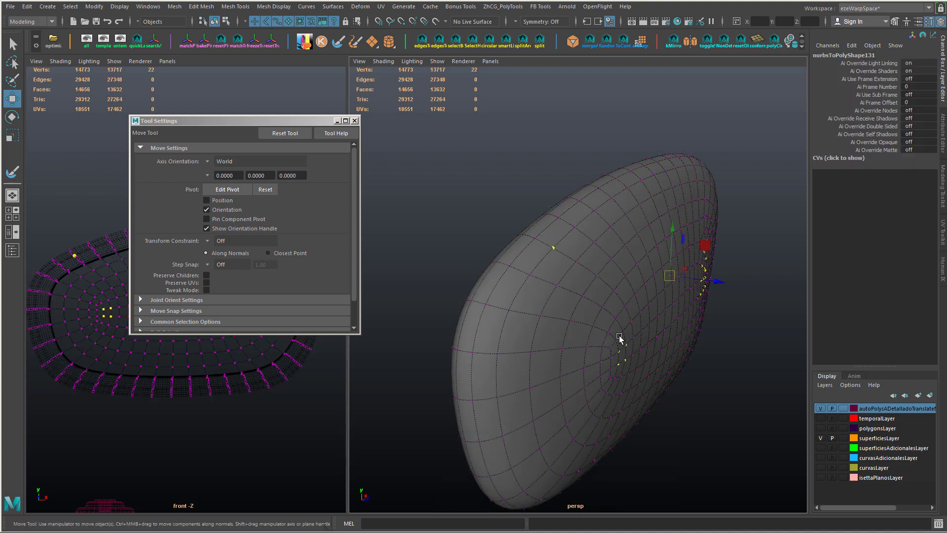
- Try growing vertex selections outward from the narrow end's pole and from the central row of the front surface
left_click_drag(620, 338, 592, 355, "alt")
left_click(516, 227)
key("shift+period")
key("shift+period")
key("shift+period")
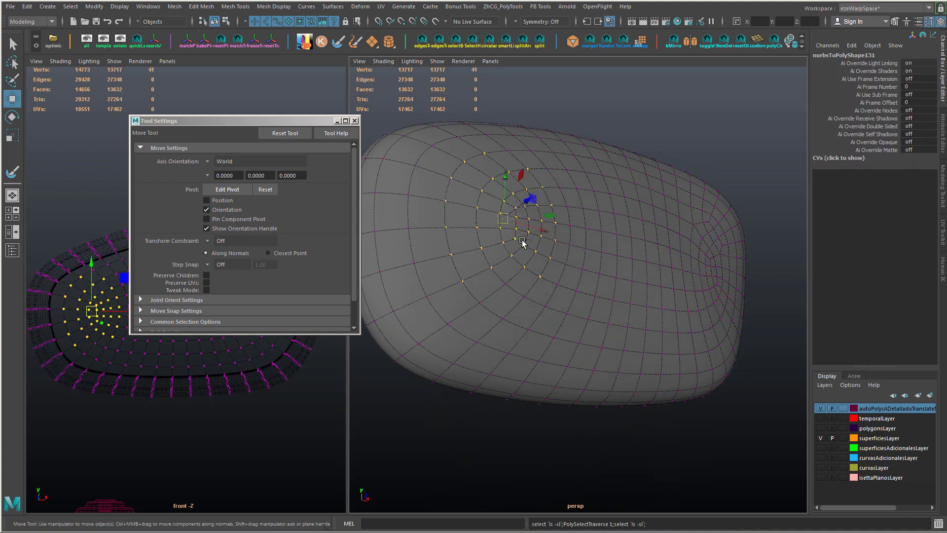
left_click_drag(561, 256, 597, 260, "alt")
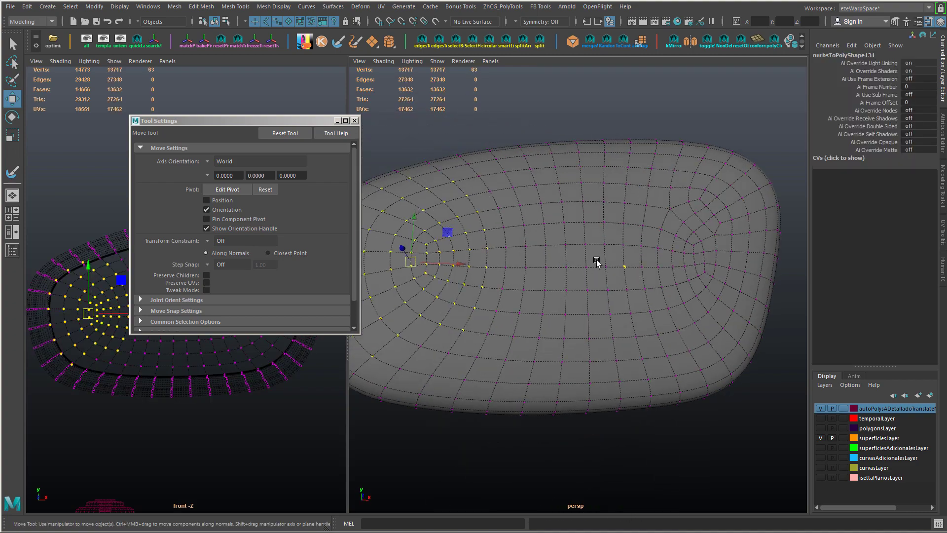
left_click(554, 247)
left_click(624, 250, "shift")
key("shift+period")
key("shift+period")
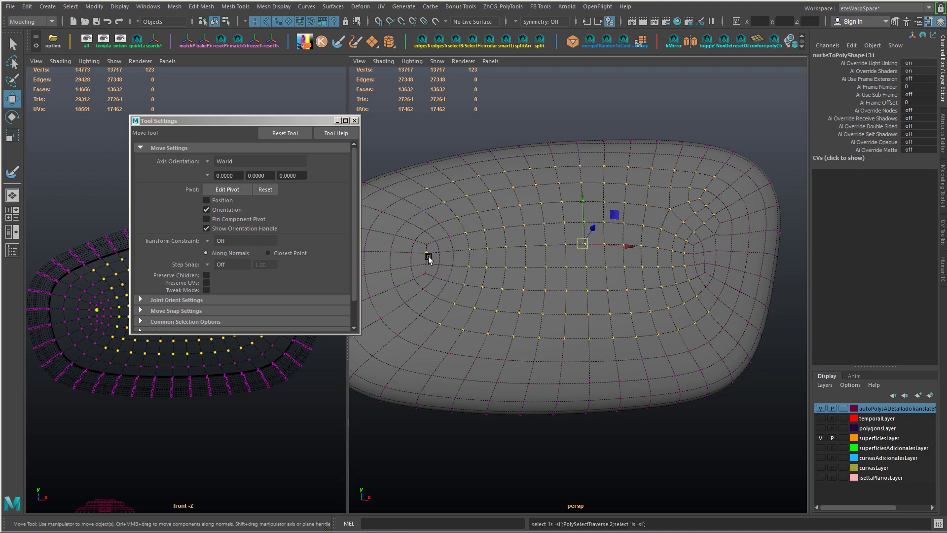
- Select the central row of faces across the front surface and grow the selection four times
right_click_drag(428, 239, 430, 268)
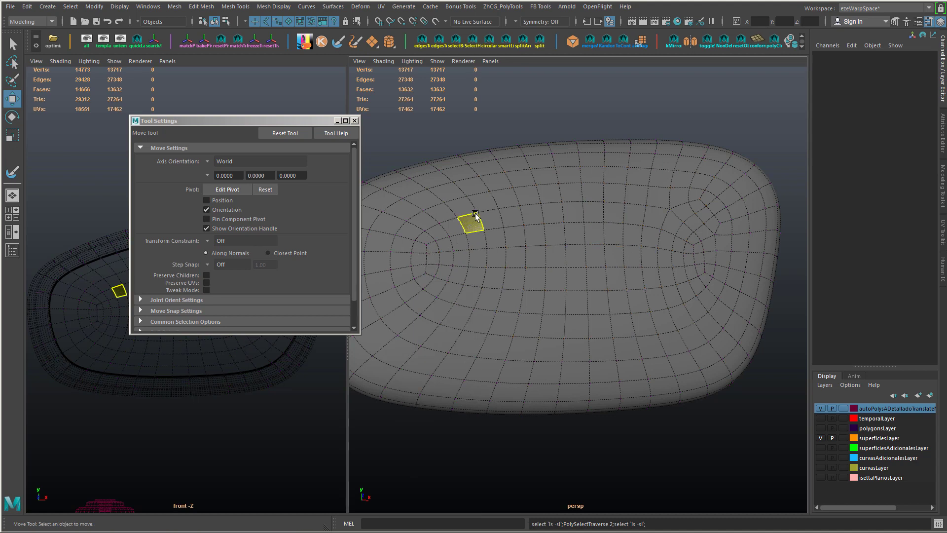
mouse_move(432, 259)
left_mouse_down()
mouse_move(693, 261)
mouse_move(686, 264)
left_mouse_up()
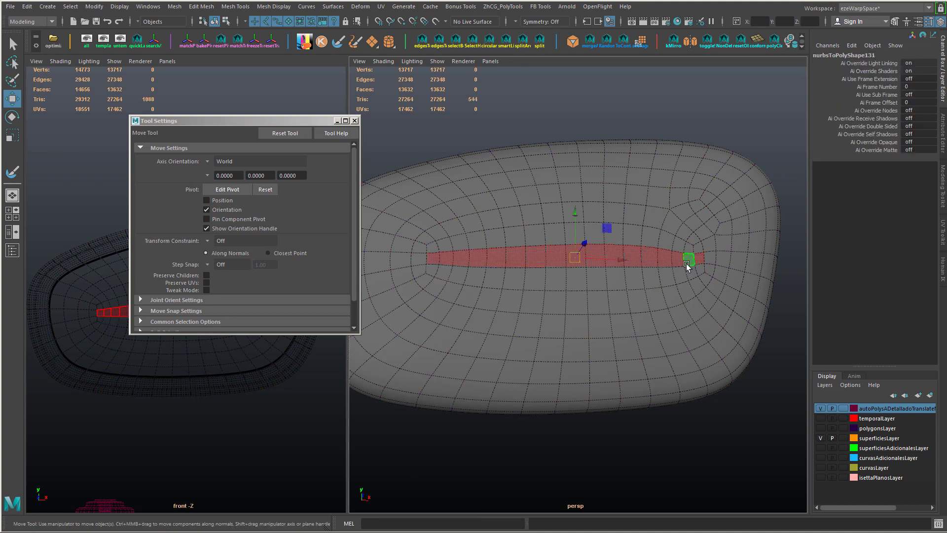
key("shift+period")
key("shift+period")
key("shift+period")
key("shift+period")
left_click_drag(596, 271, 568, 277, "alt")
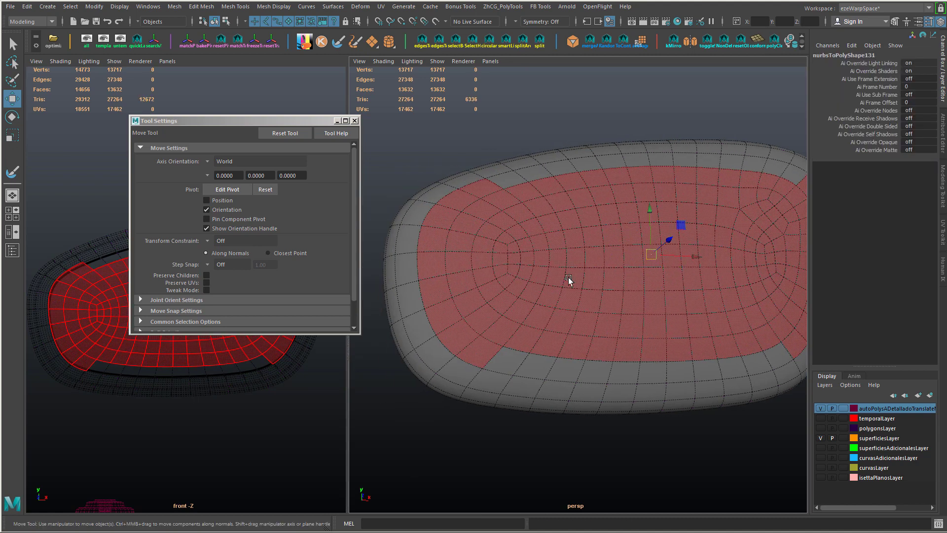
- Deselect the outer strip of faces at the narrow and wide ends and convert the selection to vertices
left_click(484, 184, "ctrl")
double_click(445, 199, "ctrl")
middle_click_drag(747, 270, 599, 278, "alt")
left_click(704, 231, "ctrl")
double_click(705, 249, "ctrl")
middle_click_drag(534, 262, 642, 263, "alt")
right_click_drag(643, 264, 571, 263, "ctrl")
- Average the selected vertices several times, try further averaging on a grown selection and undo the last actions
left_click_drag(568, 287, 565, 290, "alt")
right_click_drag(564, 288, 577, 282, "shift")
key("g")
key("g")
key("g")
left_click_drag(605, 298, 466, 287, "alt")
key("shift+period")
key("g")
key("g")
key("ctrl+z")
key("ctrl+z")
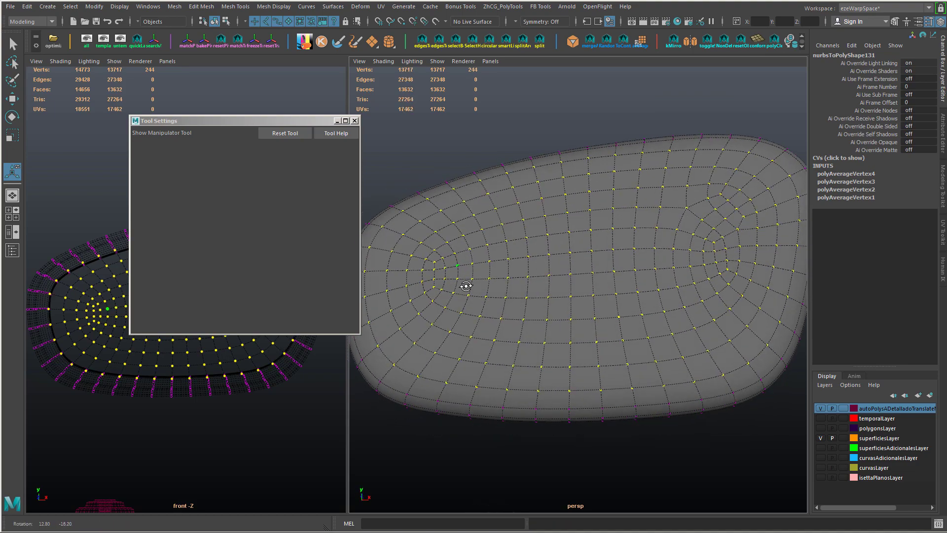
- Return to object mode, examine the deselected front surface from several angles and reselect the mirror
scroll(567, 289, "down", 5)
left_click_drag(569, 290, 599, 295, "alt")
right_click_drag(599, 295, 638, 212)
left_click_drag(638, 211, 615, 300, "alt")
mouse_move(615, 238)
right_mouse_down()
mouse_move(611, 268)
mouse_move(641, 229)
mouse_move(600, 398)
mouse_move(692, 409)
right_mouse_up()
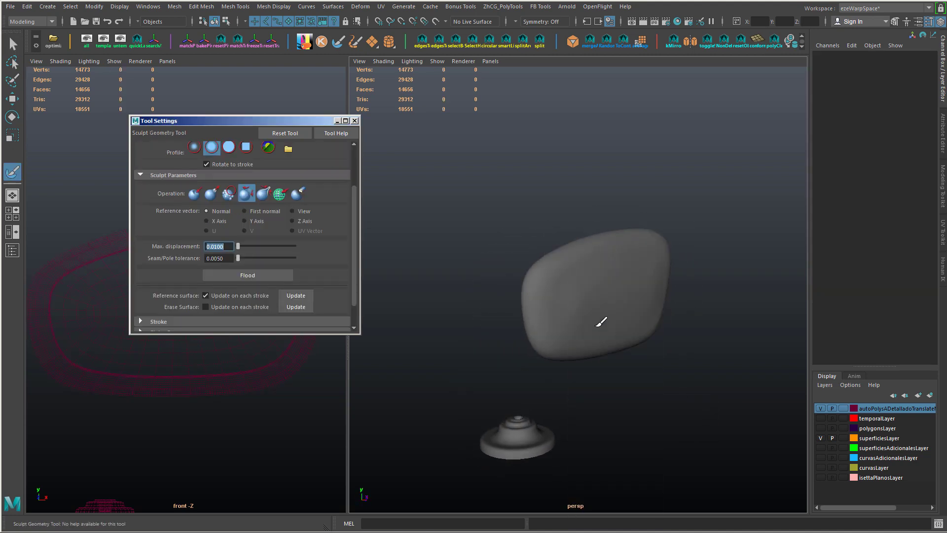
key("w")
right_click_drag(597, 246, 629, 217)
scroll(577, 316, "up", 4)
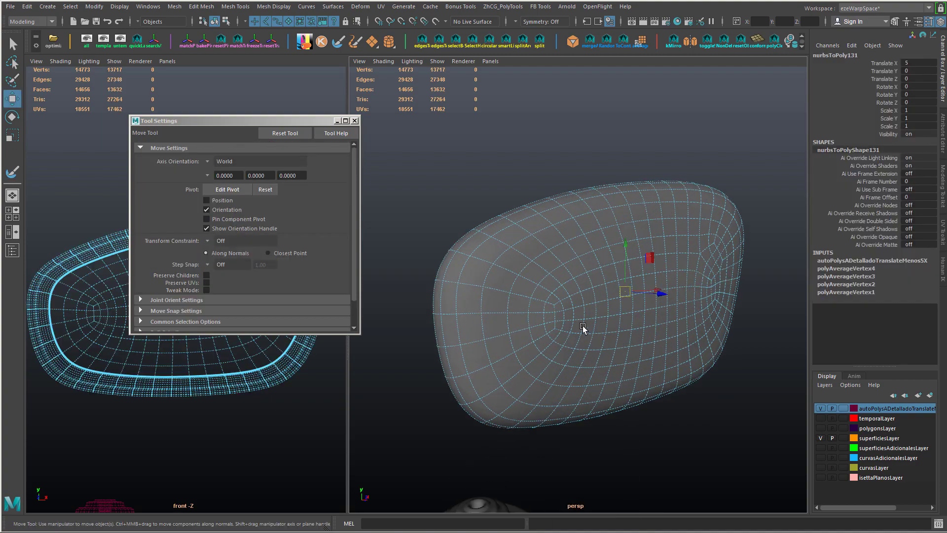
left_click_drag(582, 325, 499, 330, "alt")
- Close the tool settings and compare the mirror's shape with the reference image
left_click(355, 121)
key("alt+Tab")
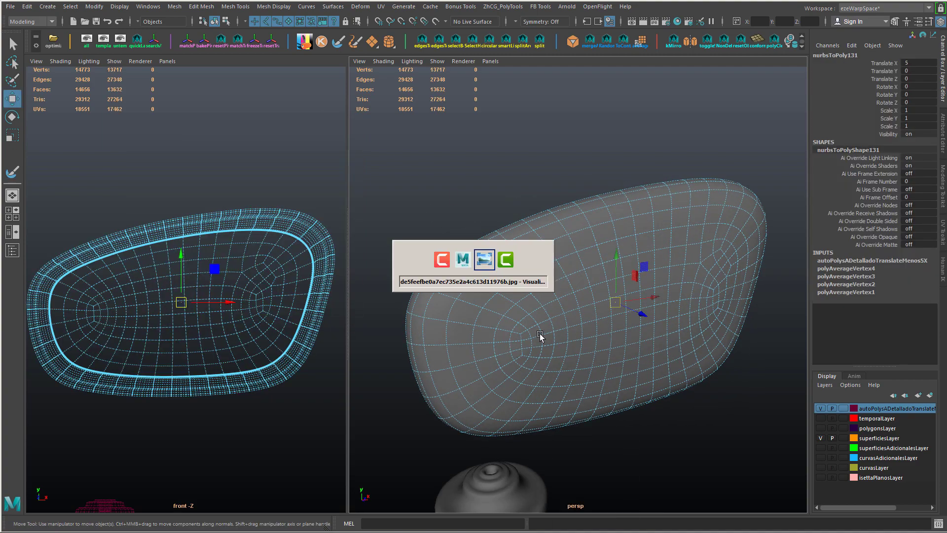
key("alt+Tab")
key("alt+Tab")
left_click_drag(548, 348, 514, 311, "alt")
- Turn off the mirror's smooth preview, soften its edges and check the shading up close
key("1")
right_click_drag(510, 267, 629, 283, "shift")
left_click(606, 140)
left_click_drag(637, 291, 672, 268, "alt")
right_click_drag(673, 268, 592, 269, "alt")
left_click(591, 267)
left_click_drag(543, 307, 585, 306, "alt")
scroll(580, 304, "up", 5)
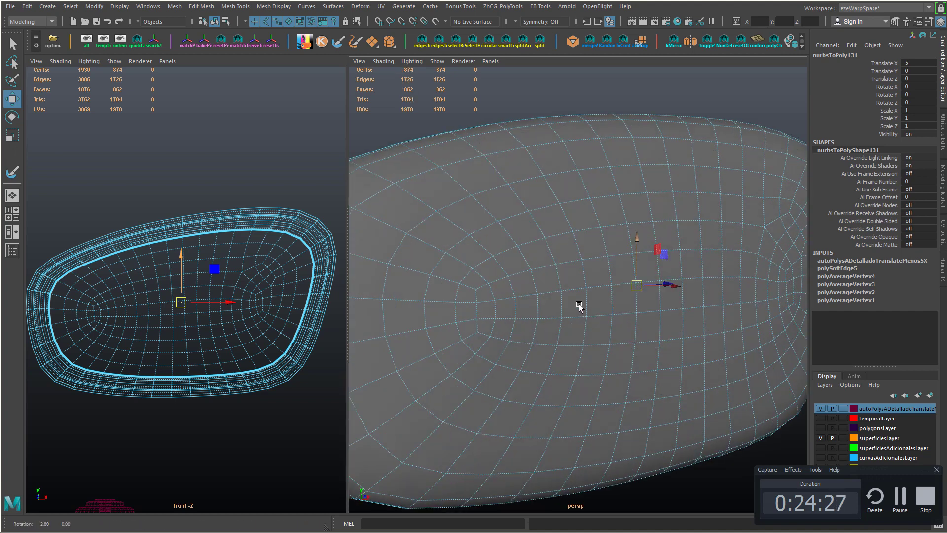
scroll(579, 304, "down", 3)
- Collapse the row of short vertical edges running between the two end poles just above the front surface's centre
right_click_drag(541, 288, 541, 217)
left_click(527, 289)
right_click_drag(526, 314, 434, 316, "ctrl")
mouse_move(564, 320)
left_mouse_down("alt")
mouse_move(541, 317)
mouse_move(595, 315)
mouse_move(568, 315)
left_mouse_up("alt")
key("ctrl+z")
left_click(479, 290)
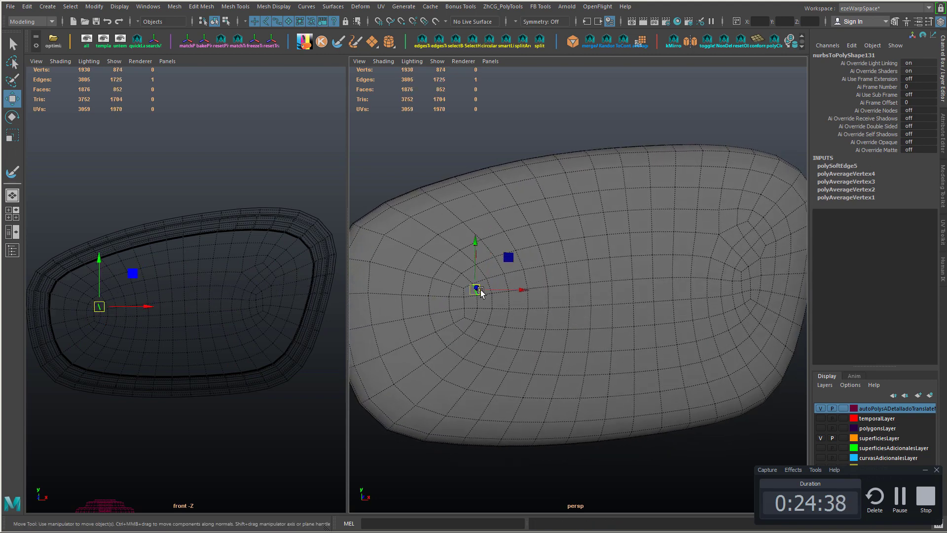
double_click(733, 277, "shift")
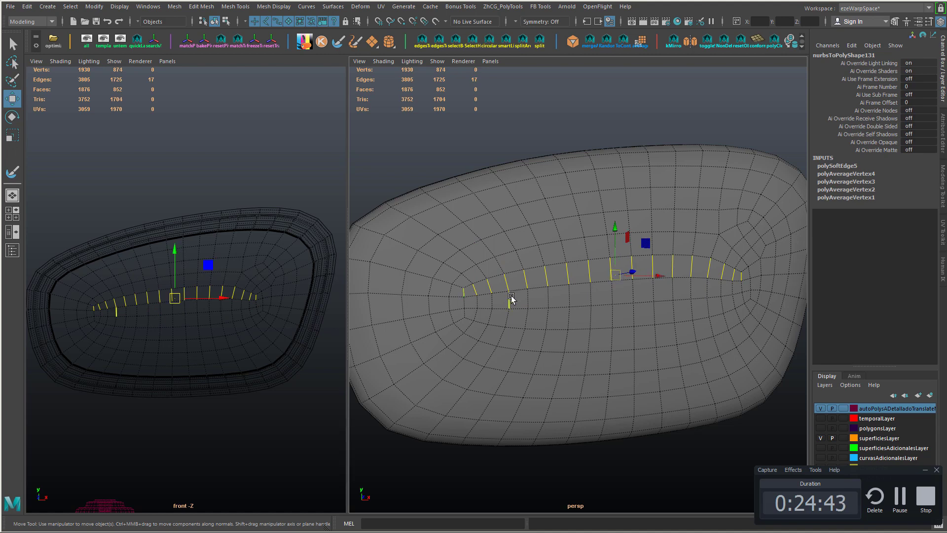
right_click_drag(522, 299, 514, 289, "ctrl")
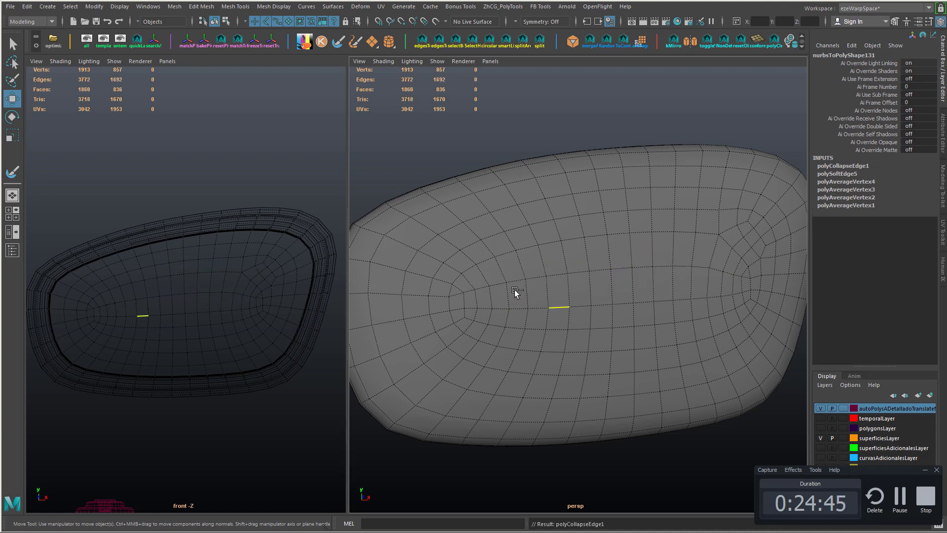
- Select the next row of edges below, from the narrow end's pole to the wide end's pole, and collapse it
left_click(466, 315)
left_click_drag(590, 317, 719, 303, "alt")
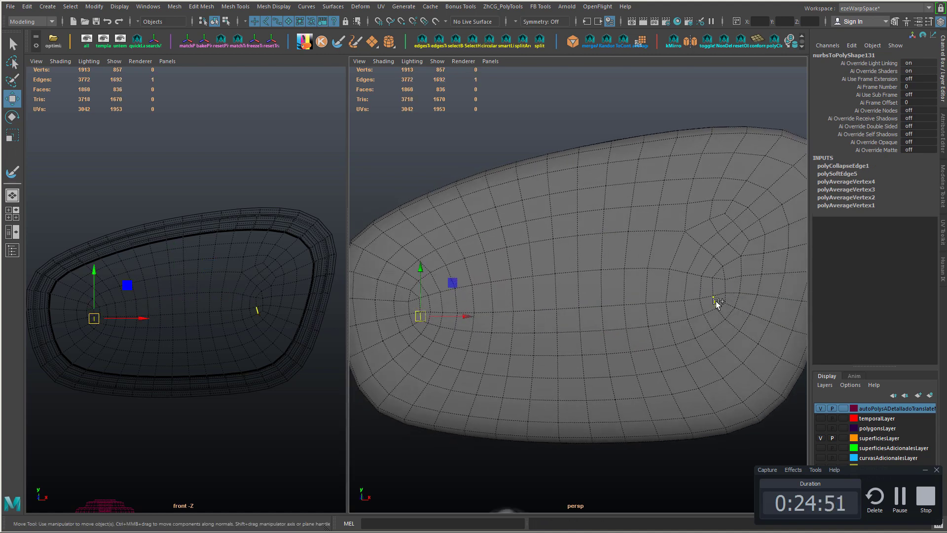
double_click(719, 302, "shift")
right_click_drag(719, 303, 572, 312, "ctrl")
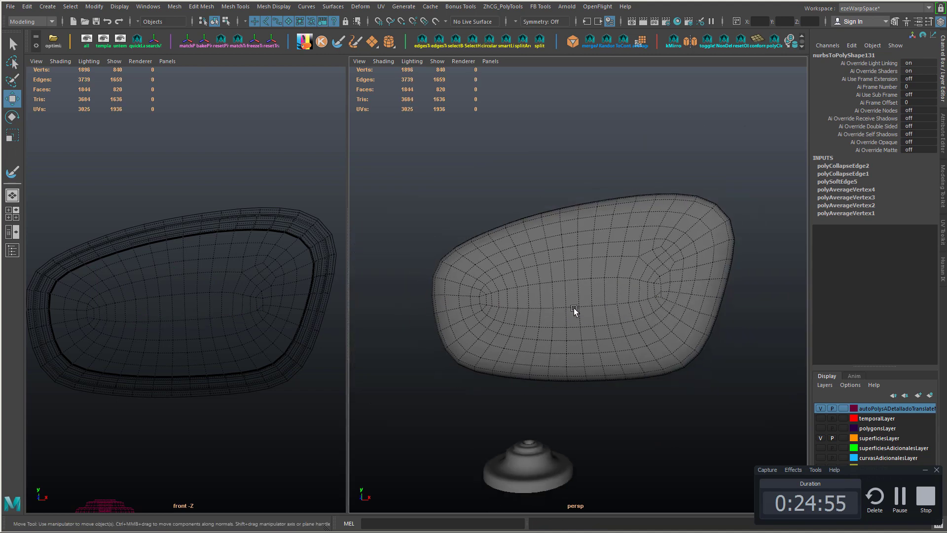
- Inspect the reduced mesh, activate the Sculpt Geometry Tool and return to object mode with the mirror selected
mouse_move(572, 312)
left_mouse_down("alt")
mouse_move(598, 317)
mouse_move(587, 309)
left_mouse_up("alt")
right_click_drag(587, 309, 600, 286, "alt")
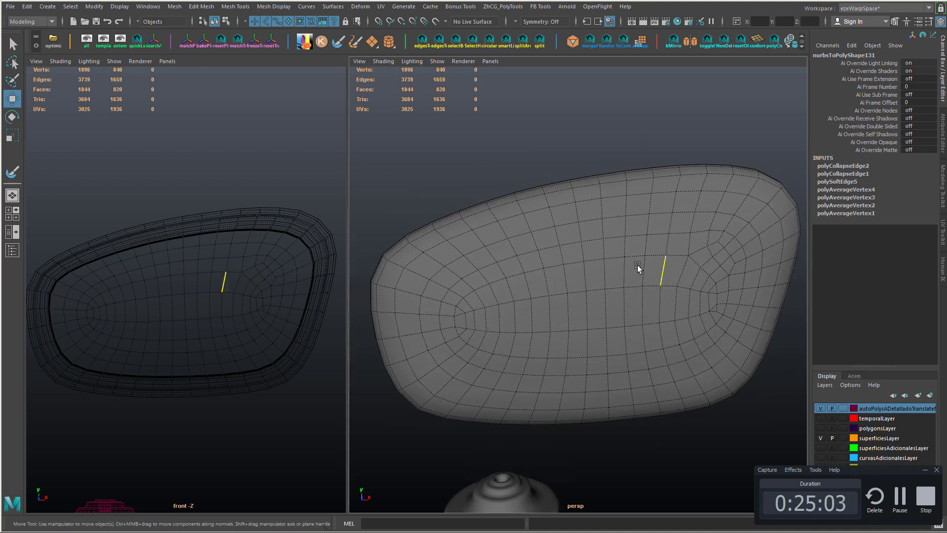
mouse_move(637, 265)
left_mouse_down("alt")
mouse_move(571, 298)
mouse_move(572, 281)
mouse_move(561, 292)
mouse_move(636, 294)
mouse_move(623, 292)
left_mouse_up("alt")
key("y")
right_click_drag(608, 295, 604, 314)
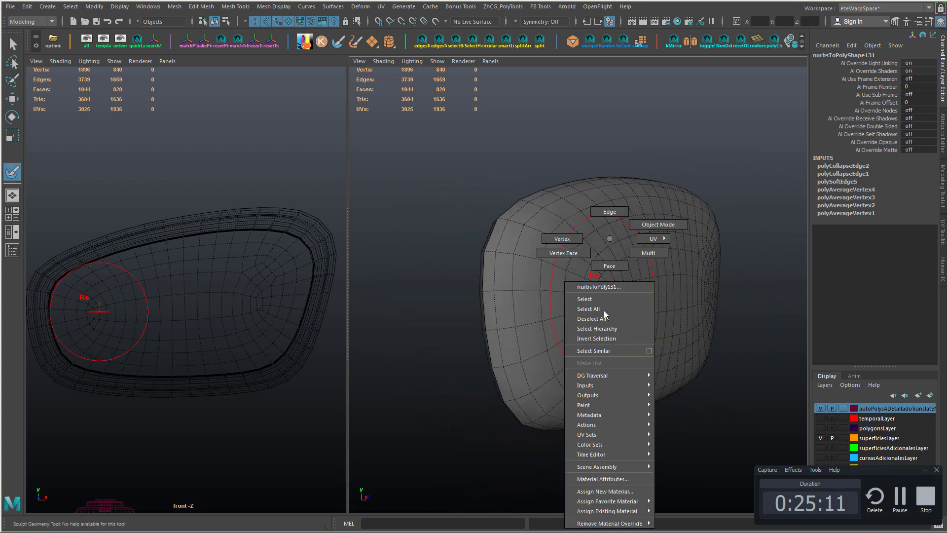
left_click(605, 312)
key("f")
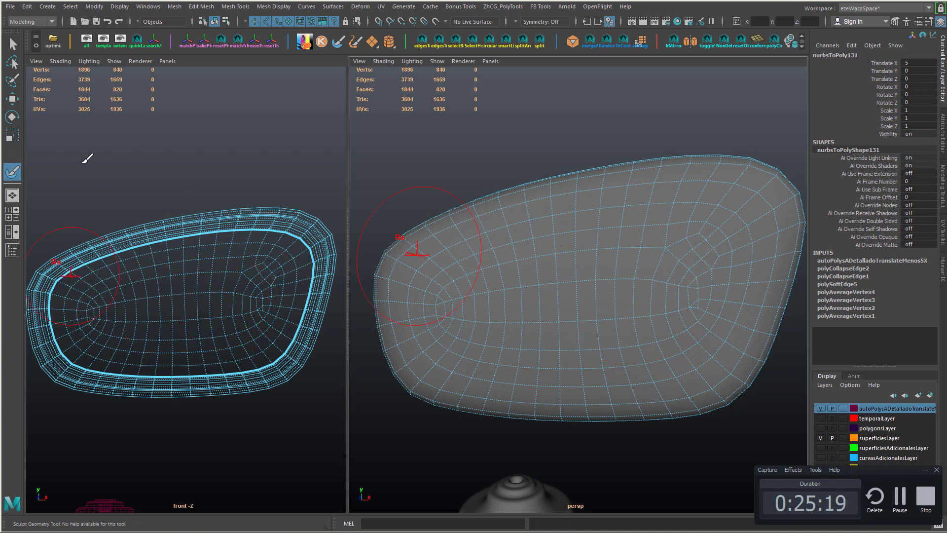
- Set the sculpt brush to the Relax operation with opacity 0.0455 and brush the front surface
double_click(12, 172)
left_click_drag(468, 254, 515, 275, "alt")
left_click_drag(240, 180, 241, 181)
left_click(246, 253)
left_click_drag(499, 335, 488, 336)
right_click_drag(496, 331, 517, 322)
left_click_drag(721, 279, 567, 272, "alt")
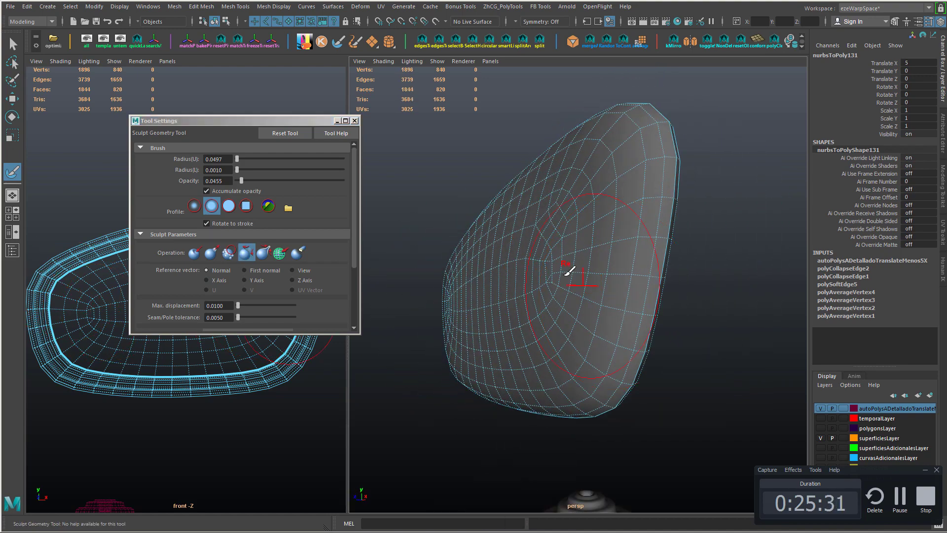
- Raise the sculpt brush opacity to 0.3333 and relax the front surface further
left_click_drag(244, 183, 272, 181)
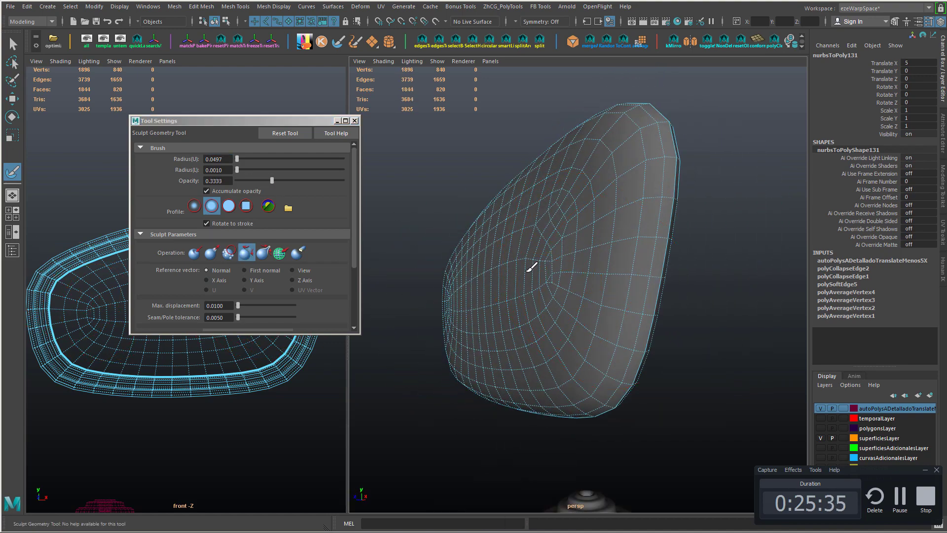
left_click_drag(531, 266, 623, 293, "alt")
left_click(556, 339)
left_click_drag(707, 284, 668, 285, "alt")
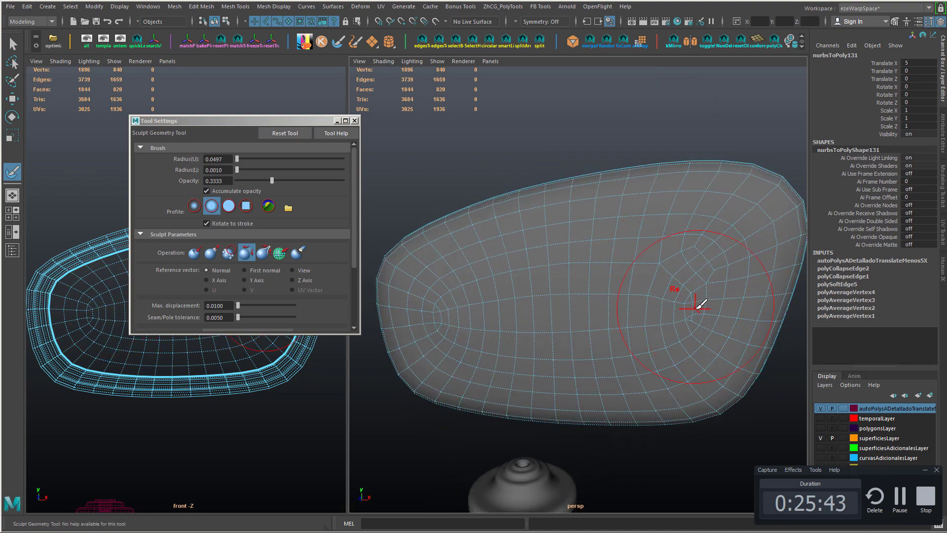
- Delete two vertices crowding the wide end's lower pole
key("w")
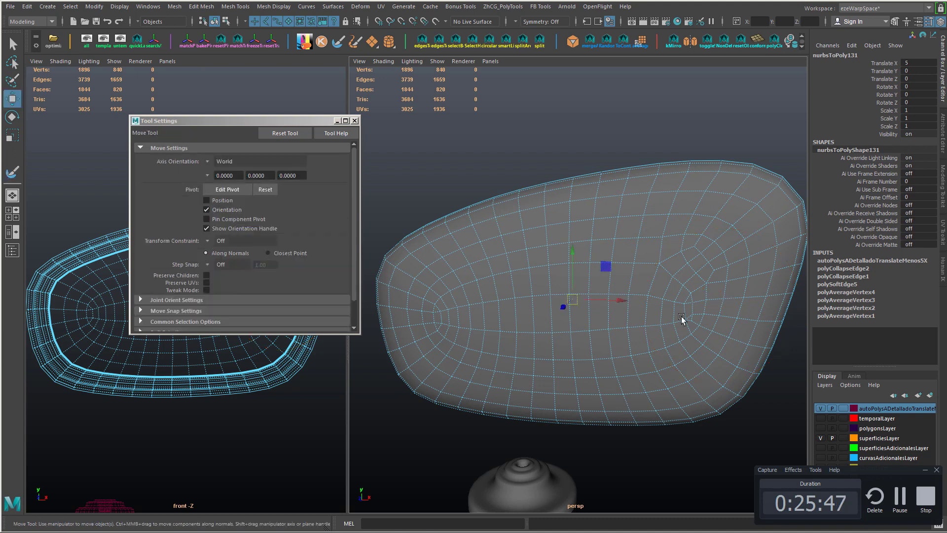
right_click_drag(696, 321, 684, 321)
left_click_drag(688, 316, 700, 330)
key("Delete")
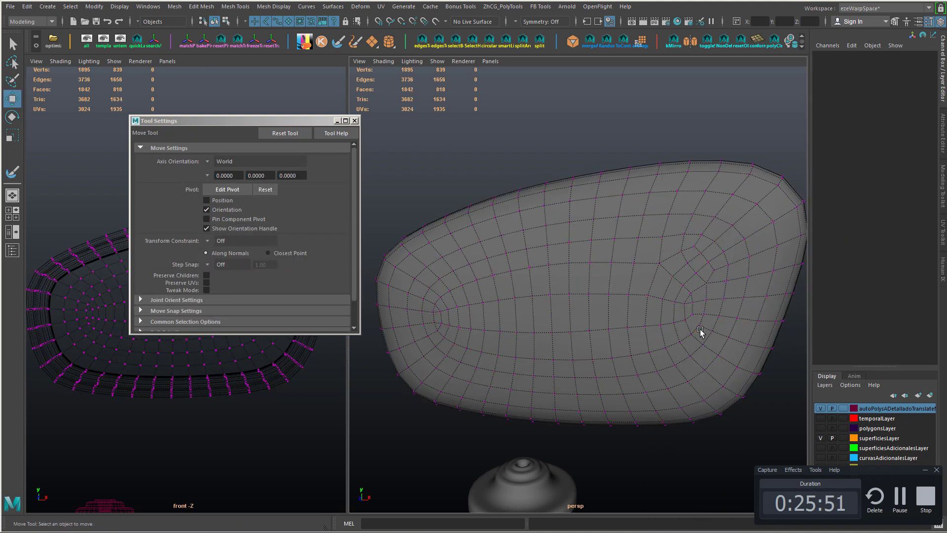
left_click(695, 303)
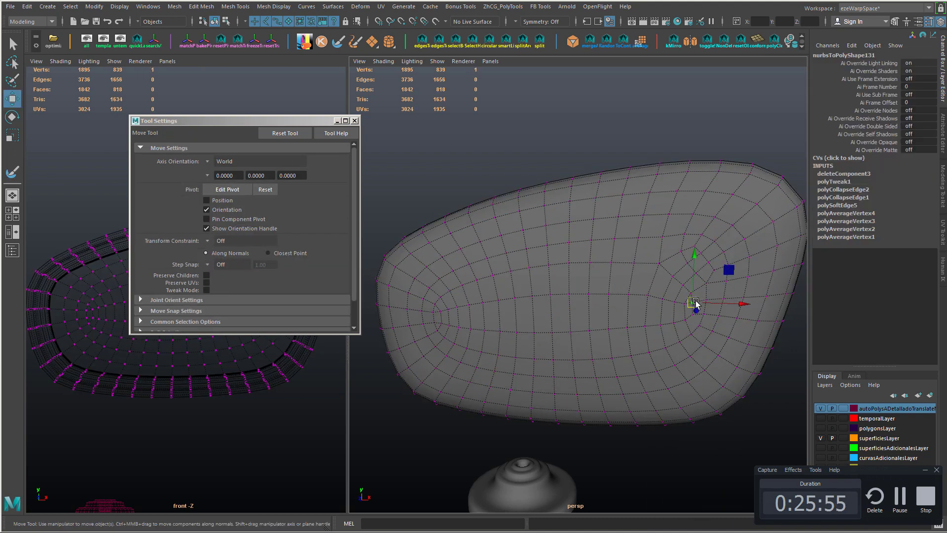
key("Delete")
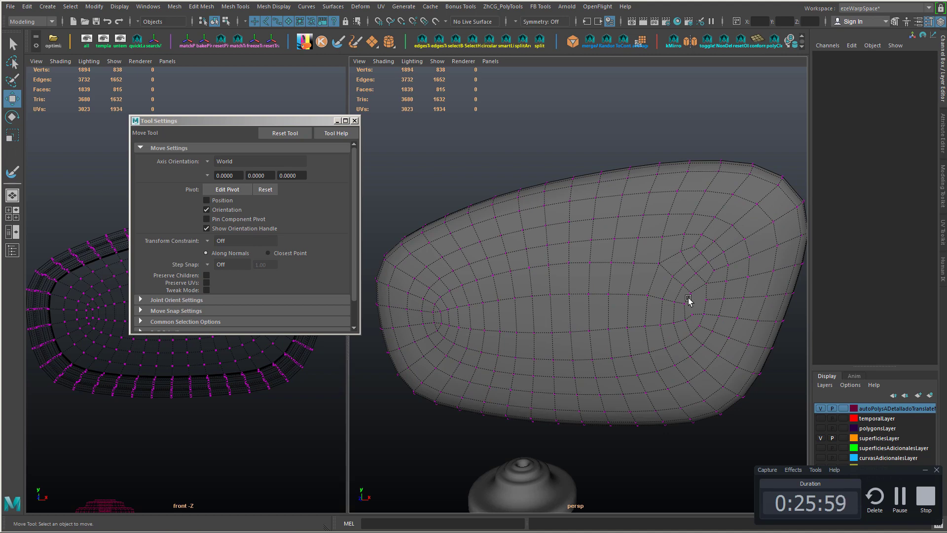
- Cut new edges across the merged faces at the wide end's lower pole with Multi-Cut and undo the last cut
left_click_drag(688, 299, 484, 309, "alt")
left_click_drag(645, 315, 663, 296, "alt")
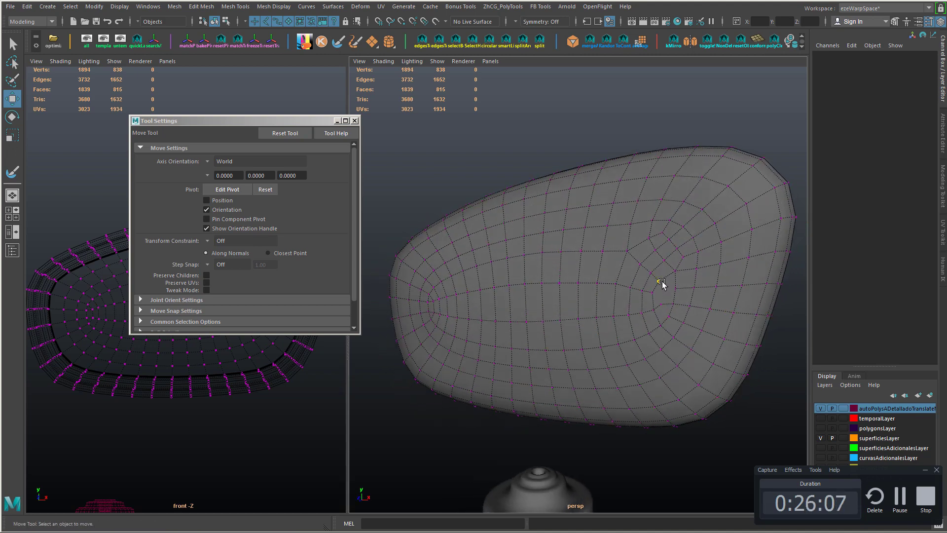
key("ctrl+shift+x")
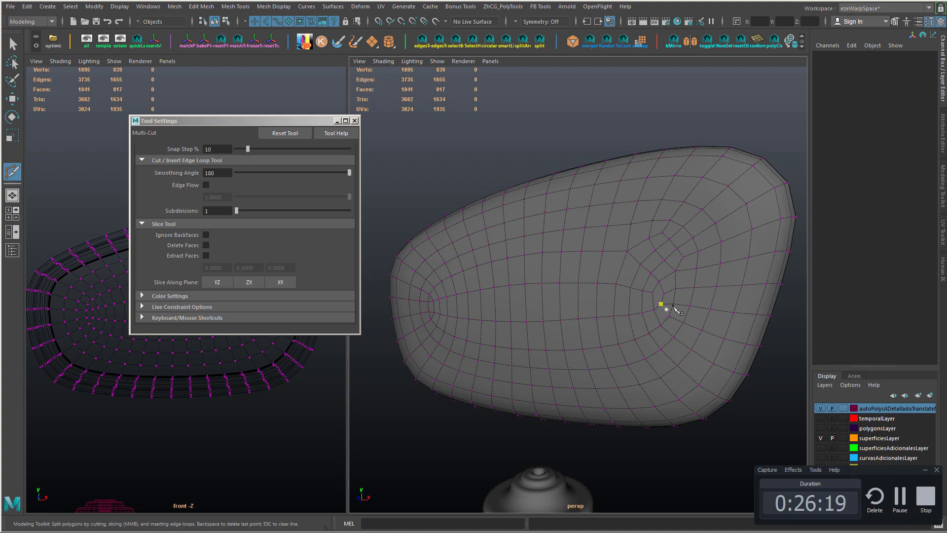
left_click_drag(674, 307, 645, 341, "alt")
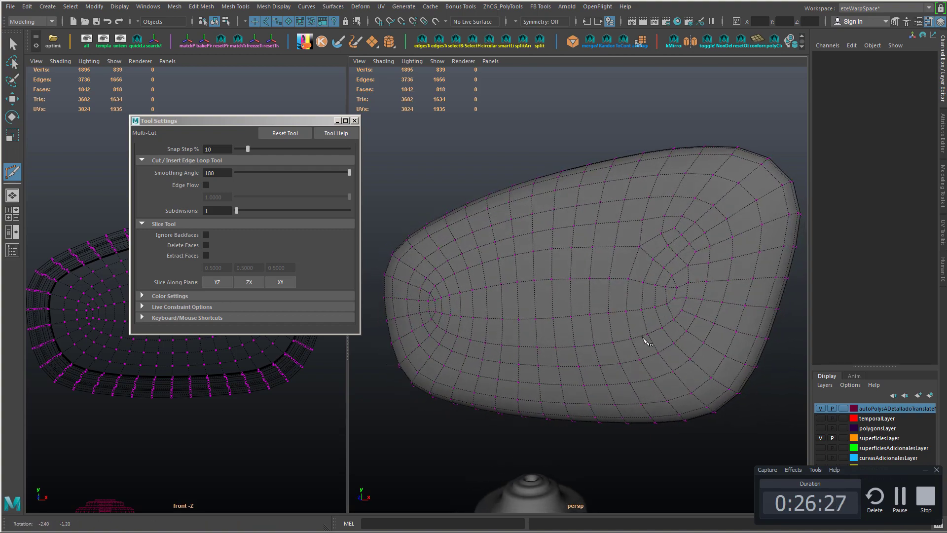
key("ctrl+z")
- Delete the surplus edge beside the wide end's lower pole
right_click_drag(698, 322, 708, 319, "alt")
key("w")
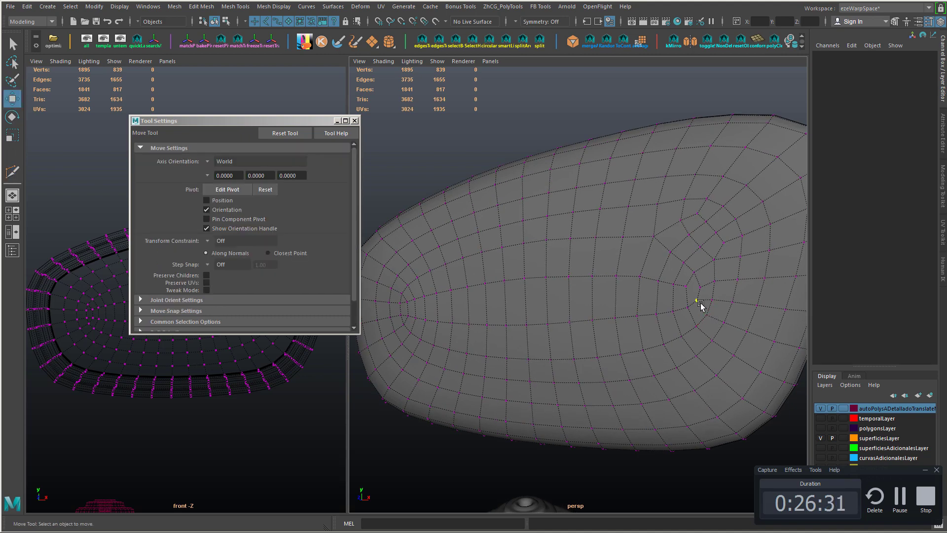
left_click(704, 299)
key("Delete")
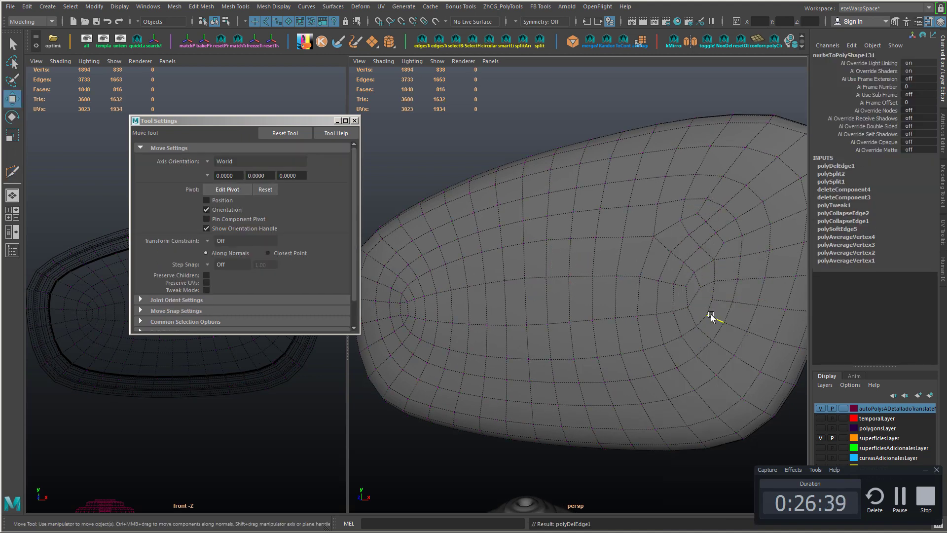
- Select the vertex at the wide end's lower pole and reposition it to even out the surrounding faces
right_click_drag(701, 291, 675, 292)
left_click(701, 288)
left_click_drag(700, 238, 697, 248, "ctrl+shift")
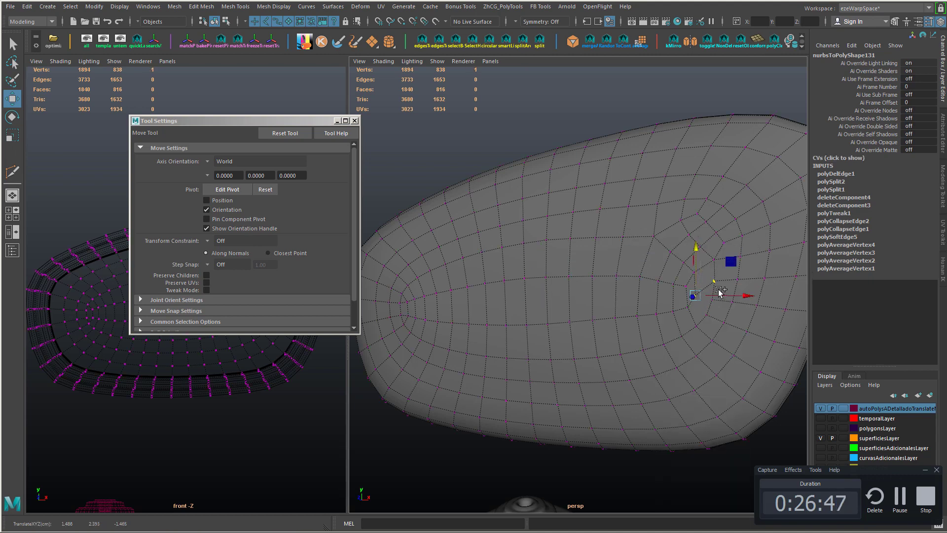
left_click_drag(719, 291, 725, 294, "ctrl+shift")
left_click_drag(702, 248, 727, 242, "ctrl+shift")
- Connect two vertices next to the wide end's lower pole and delete the surplus vertex between the poles
left_click(707, 314)
left_click(675, 296, "shift")
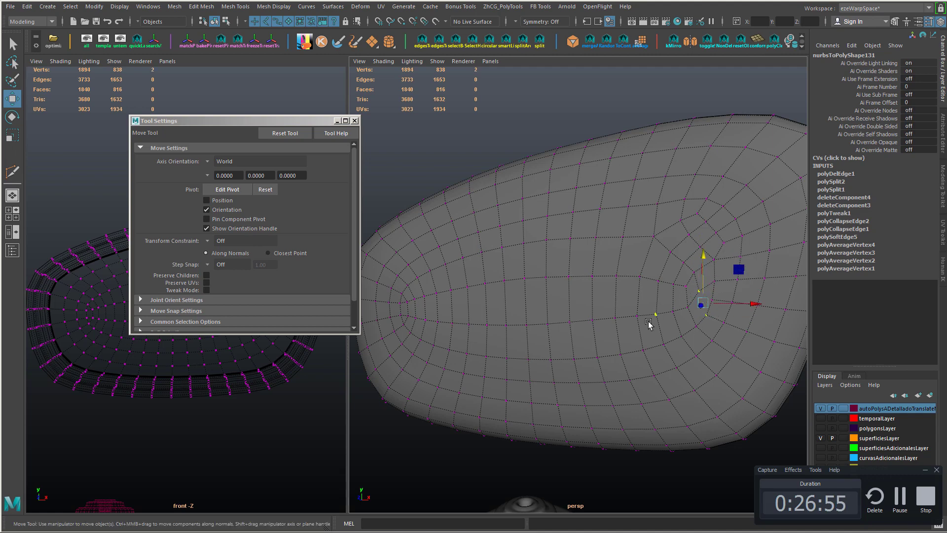
right_click_drag(649, 322, 638, 328, "shift")
left_click(701, 294)
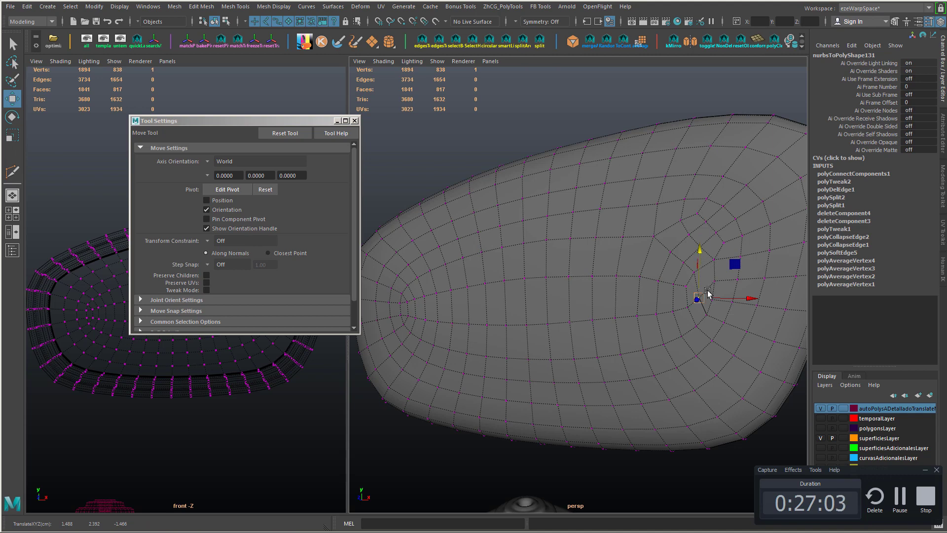
key("Delete")
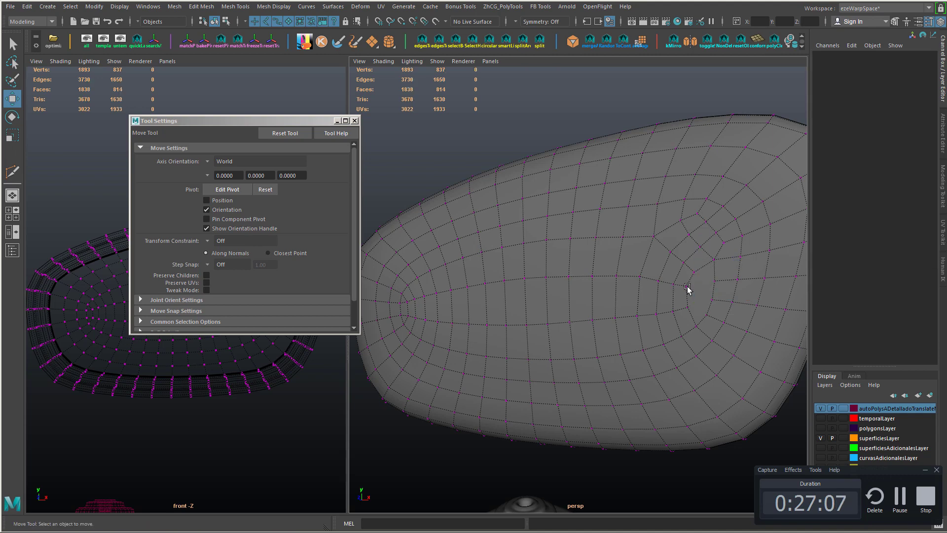
- Connect two pairs of opposite vertices across the open face at the wide end's lower pole to restore quads
middle_click_drag(725, 296, 697, 299, "alt")
left_click(654, 288)
left_click(682, 302, "shift")
right_click_drag(684, 303, 676, 318, "shift")
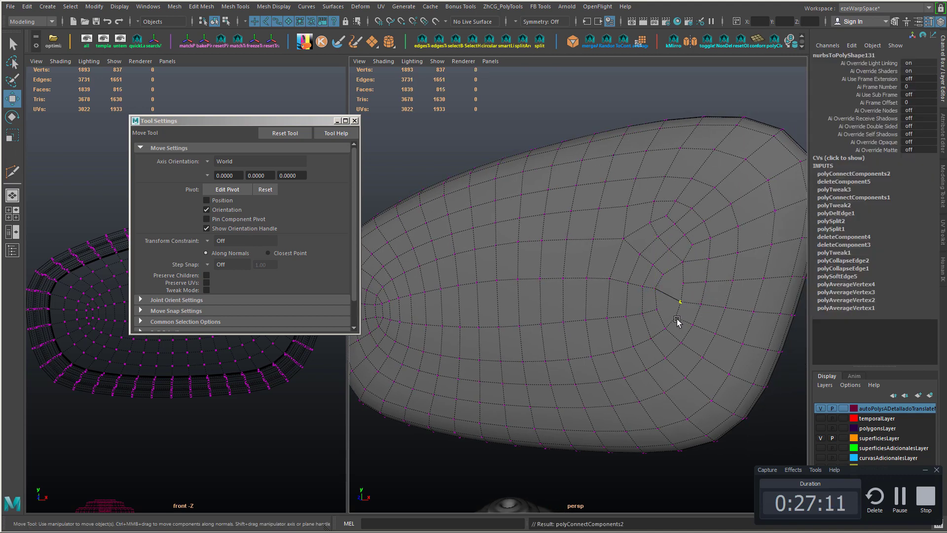
left_click(685, 286, "shift")
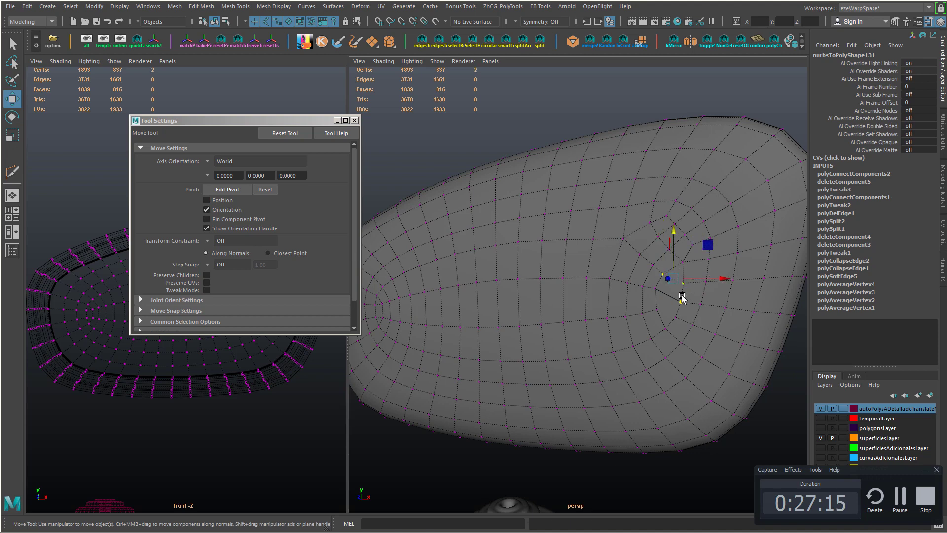
key("g")
right_click_drag(682, 298, 681, 258, "shift")
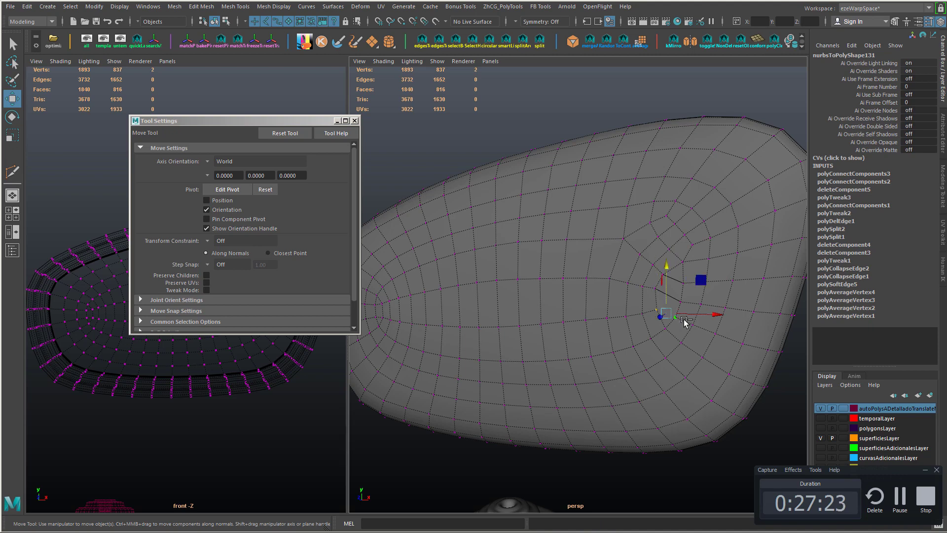
- Collapse the surplus edges beside the wide end's lower pole to simplify the surrounding faces
right_click_drag(670, 314, 671, 241)
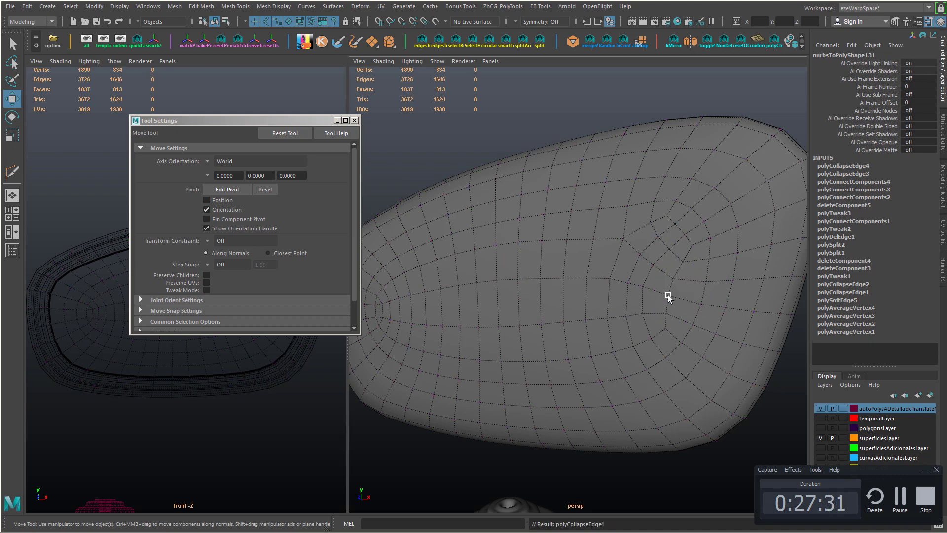
left_click_drag(668, 295, 602, 295, "alt")
key("g")
right_click_drag(602, 296, 563, 297, "alt")
left_click_drag(563, 297, 650, 287, "alt")
middle_click_drag(650, 287, 636, 293, "alt")
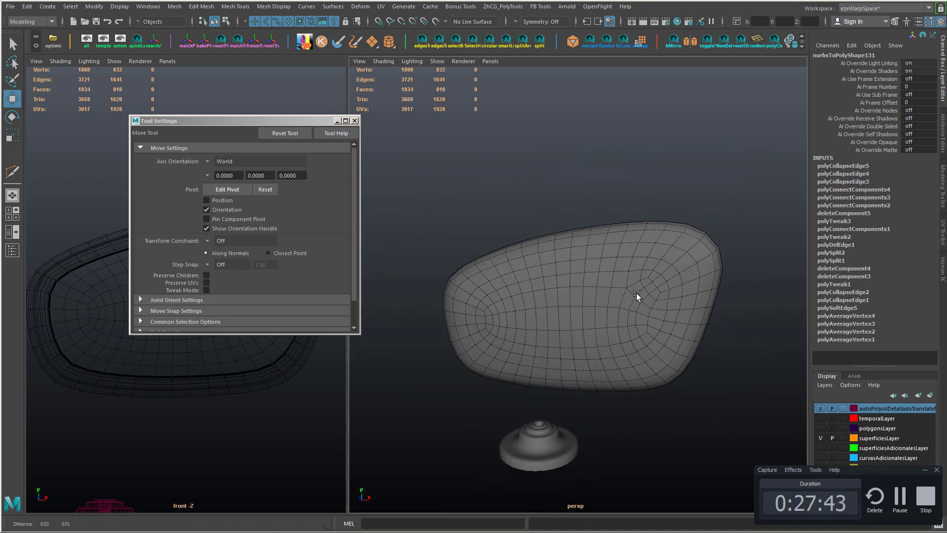
right_click_drag(636, 293, 629, 305, "alt")
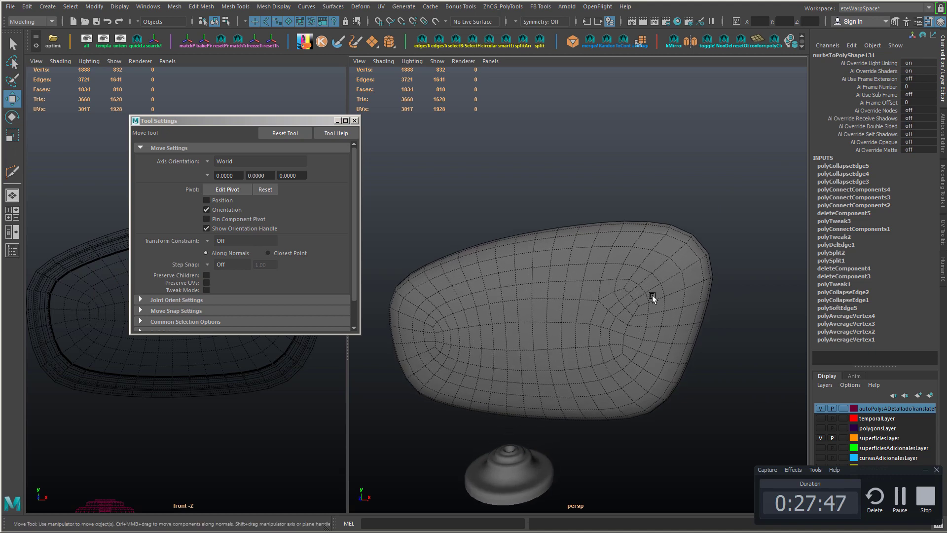
left_click_drag(606, 269, 644, 292, "alt")
- Relax and smooth the front surface around the poles at both ends with the Sculpt Geometry Tool
key("ctrl+shift+x")
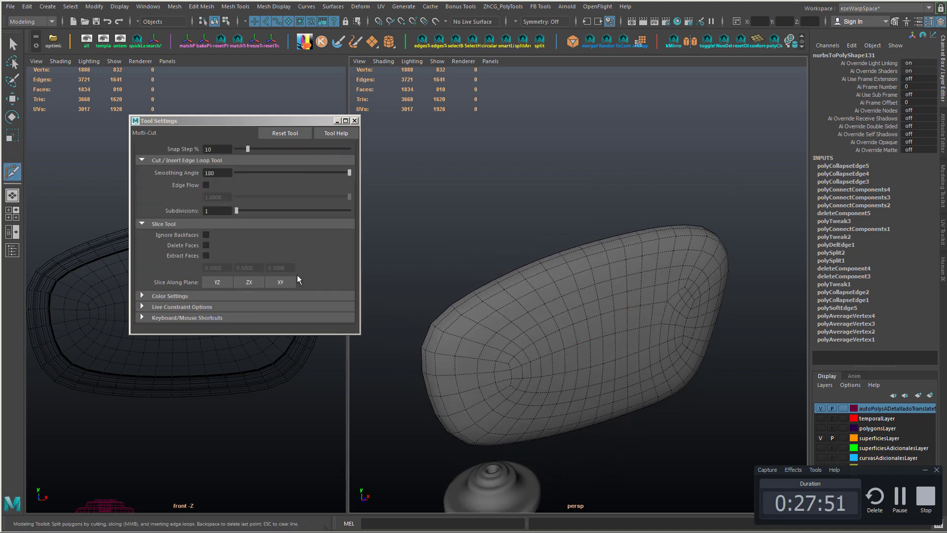
right_click_drag(605, 238, 601, 418)
right_click_drag(665, 427, 666, 425)
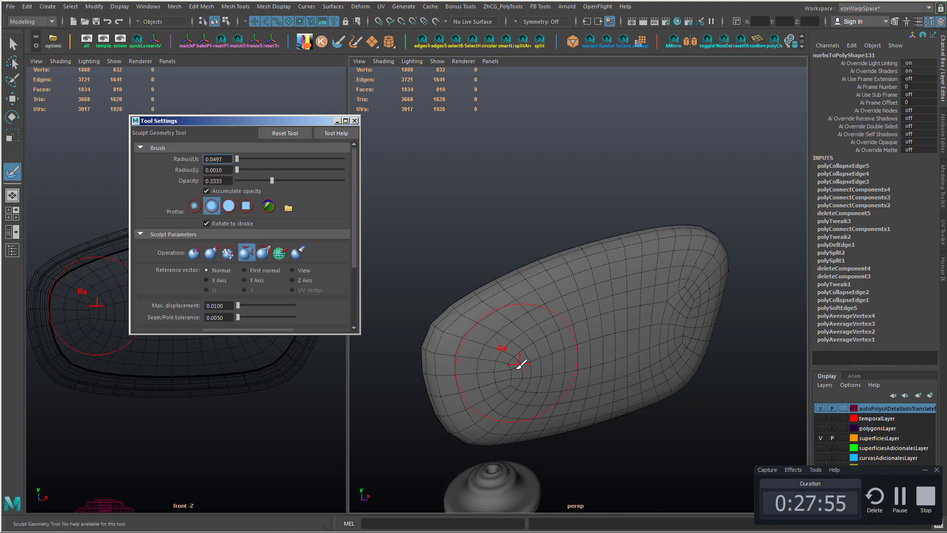
right_click_drag(635, 320, 664, 318)
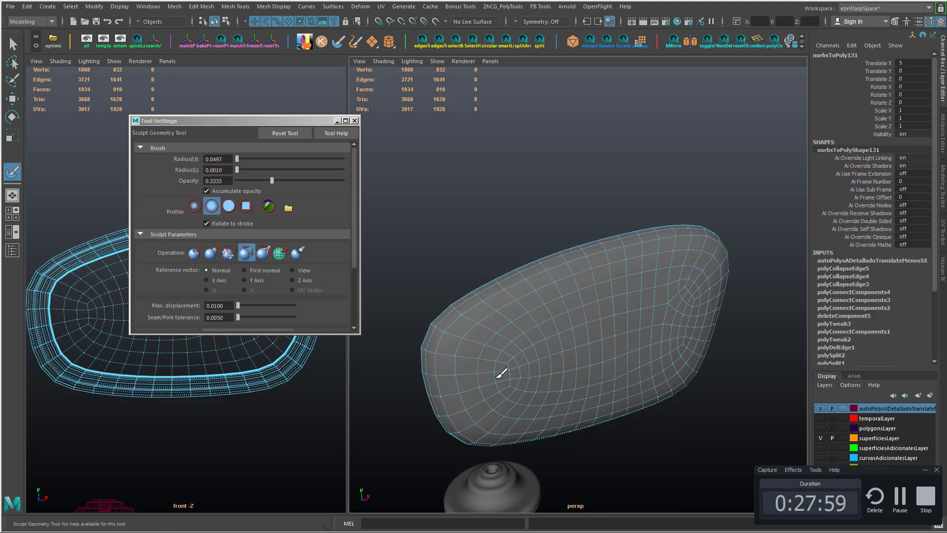
left_click_drag(501, 373, 563, 380, "alt")
left_click_drag(572, 341, 644, 344, "alt")
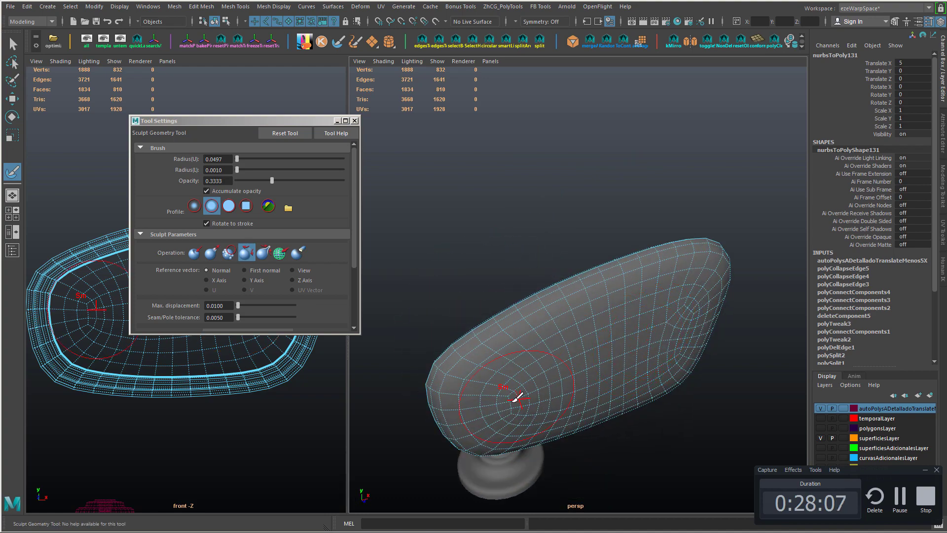
left_click_drag(700, 291, 613, 302, "alt")
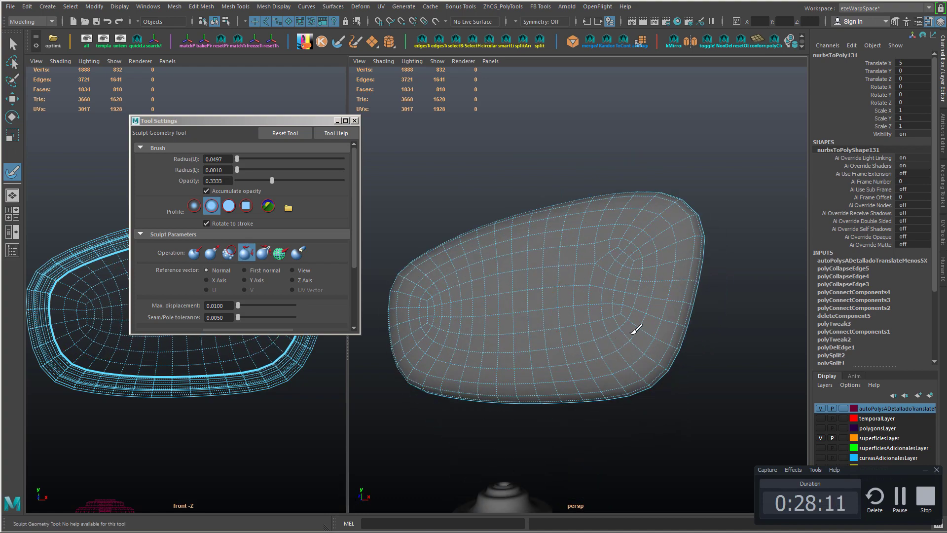
left_click_drag(574, 257, 553, 278, "alt")
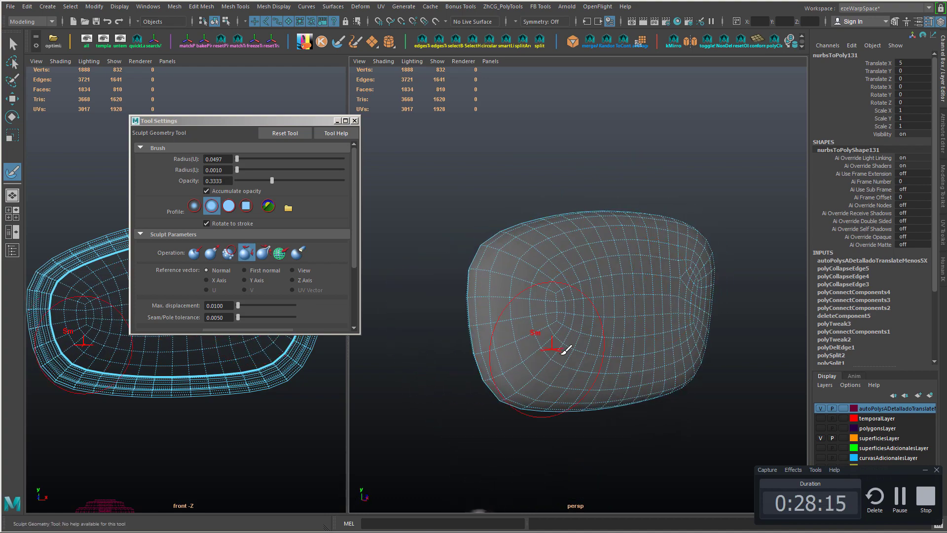
left_click_drag(650, 333, 652, 318, "alt")
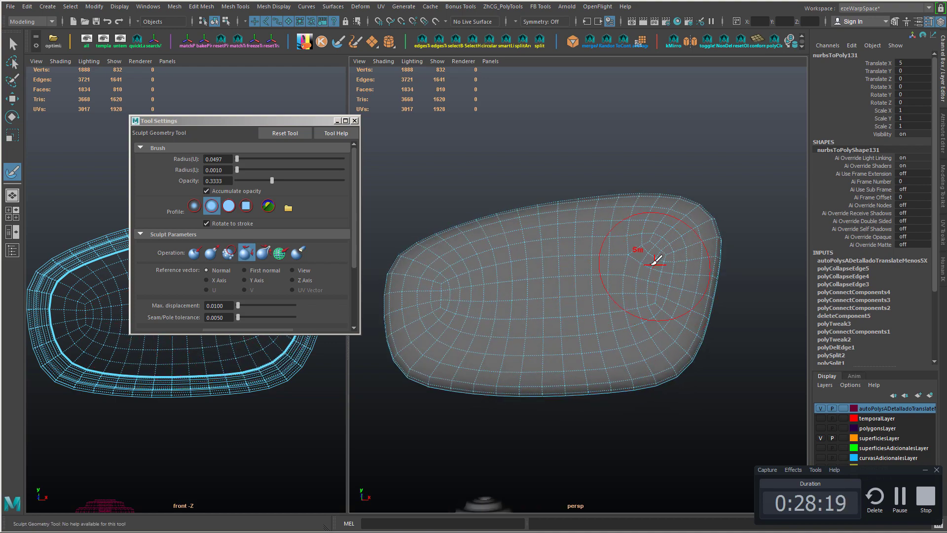
left_click_drag(656, 260, 611, 303, "alt")
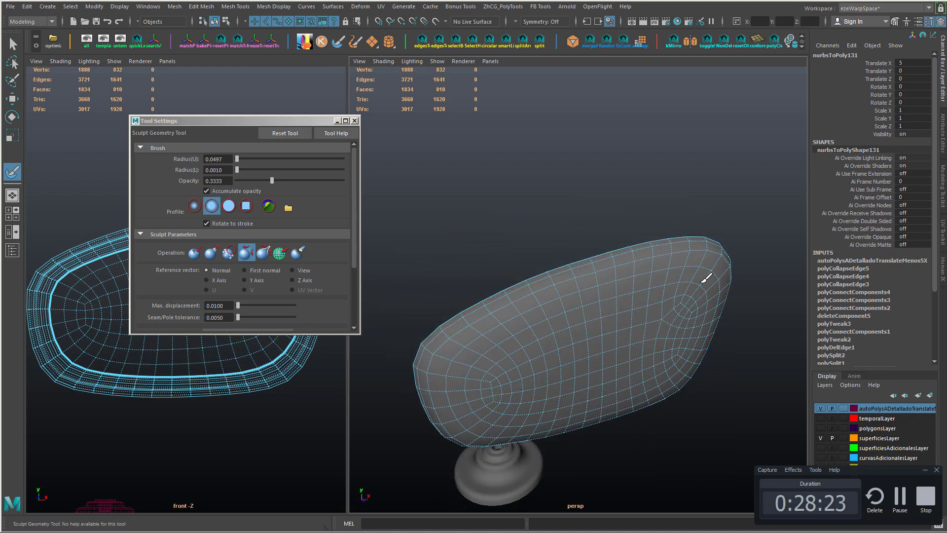
left_click_drag(706, 278, 438, 301, "alt")
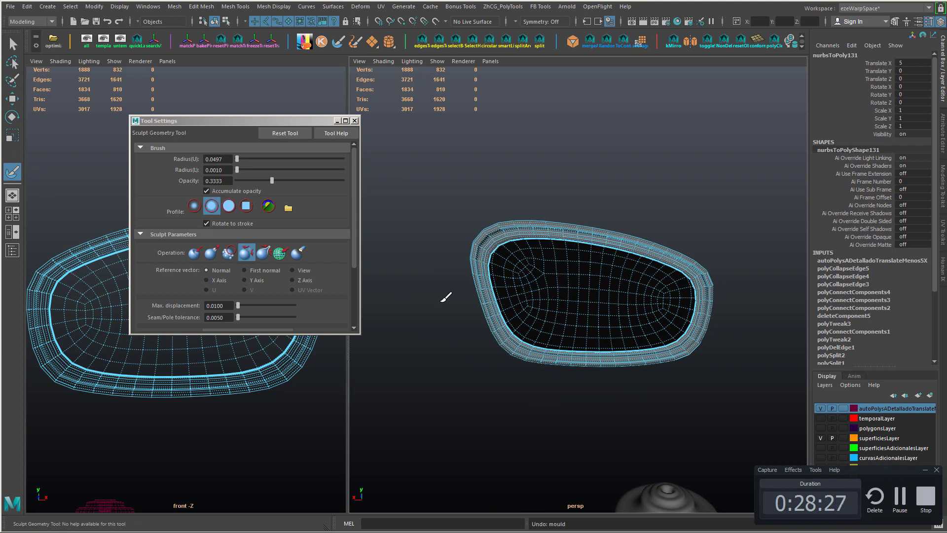
left_click_drag(557, 294, 690, 290, "alt")
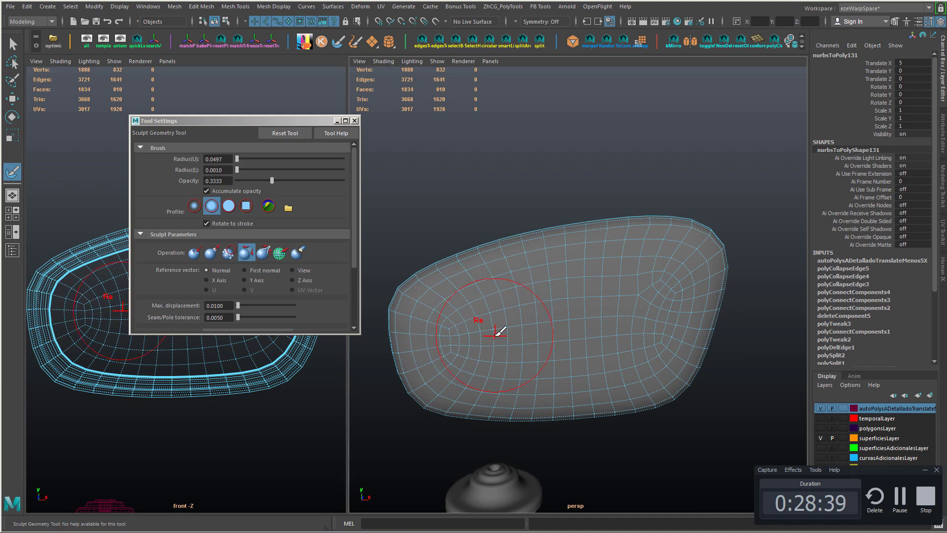
- Deselect the frame and examine the front surface's curvature from the side without its wireframe
key("w")
mouse_move(544, 317)
right_mouse_down()
mouse_move(623, 223)
mouse_move(638, 184)
right_mouse_up()
left_click(639, 184)
mouse_move(563, 197)
left_mouse_down("alt")
mouse_move(644, 205)
mouse_move(651, 217)
left_mouse_up("alt")
left_click(628, 304)
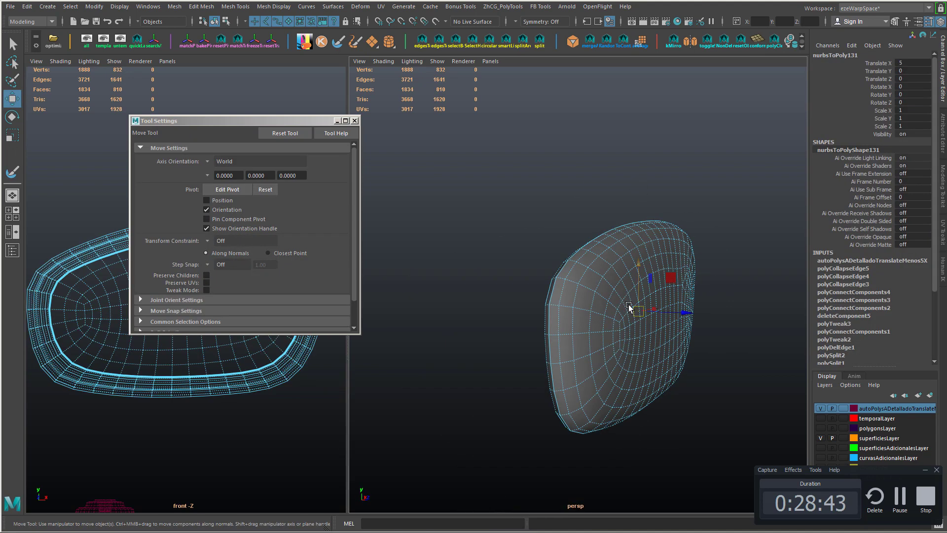
left_click_drag(628, 304, 618, 296, "alt")
right_click_drag(615, 268, 684, 304, "shift")
left_click(709, 297)
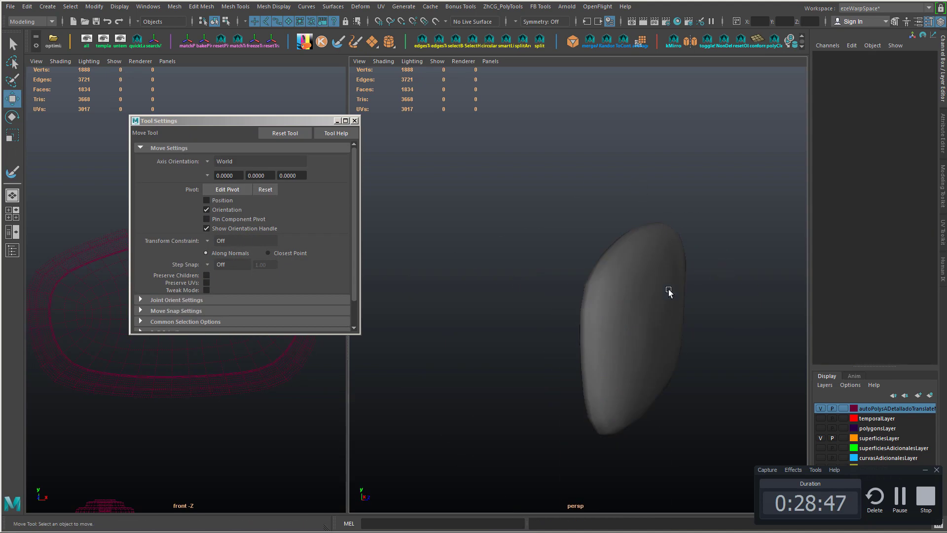
- Delete the mirror frame's construction history and display it with smooth mesh preview
left_click(667, 292)
key("alt+shift+d")
left_click(557, 267)
left_click_drag(557, 266, 682, 268, "alt")
left_click(682, 268)
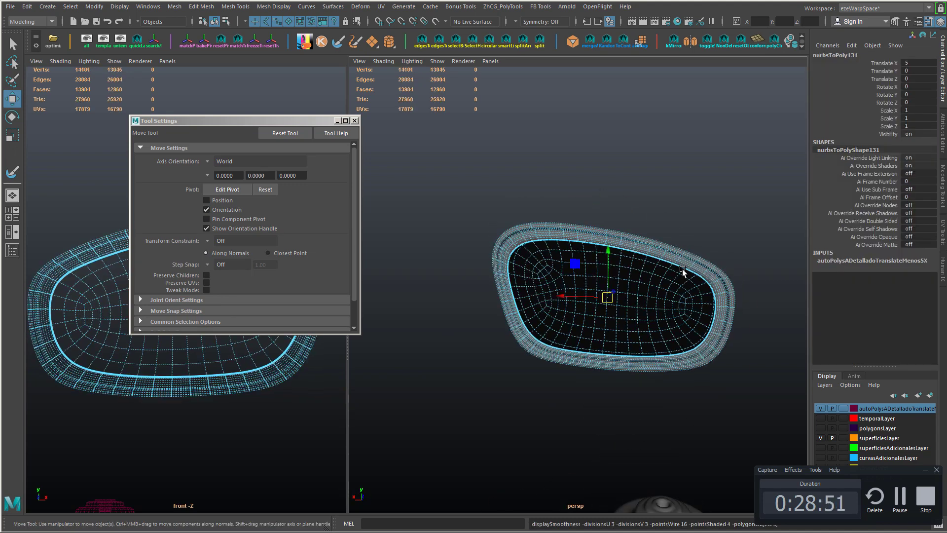
- Examine the smoothed front surface's shading from several angles for bumps around the poles
left_click(671, 205)
left_click_drag(671, 205, 577, 262, "alt")
right_click_drag(577, 262, 630, 286, "alt")
left_click_drag(630, 286, 438, 295, "alt")
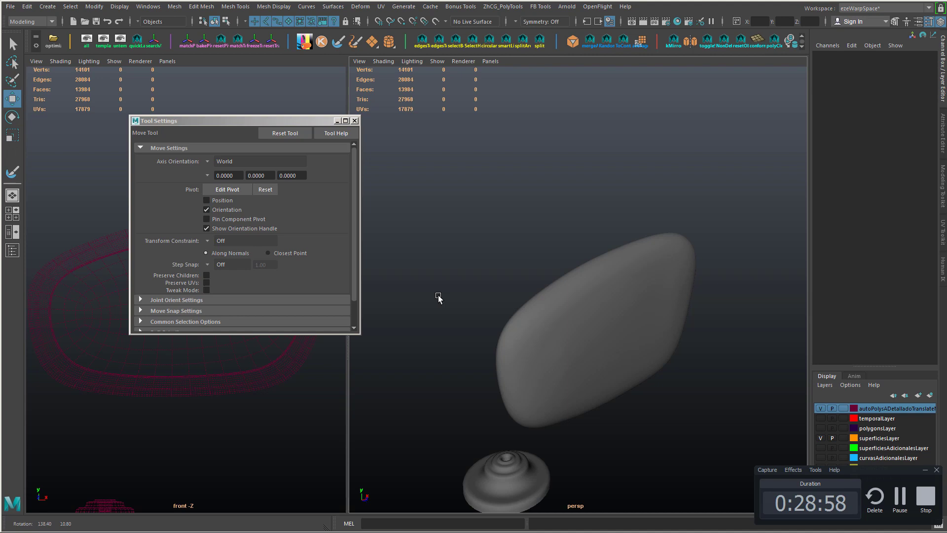
left_click(587, 363)
left_click_drag(587, 364, 670, 286, "alt")
key("alt+Tab")
key("alt+Tab")
- Select the outer edge loop around the frame's back rim and turn off the smooth mesh preview
right_click_drag(671, 286, 666, 202)
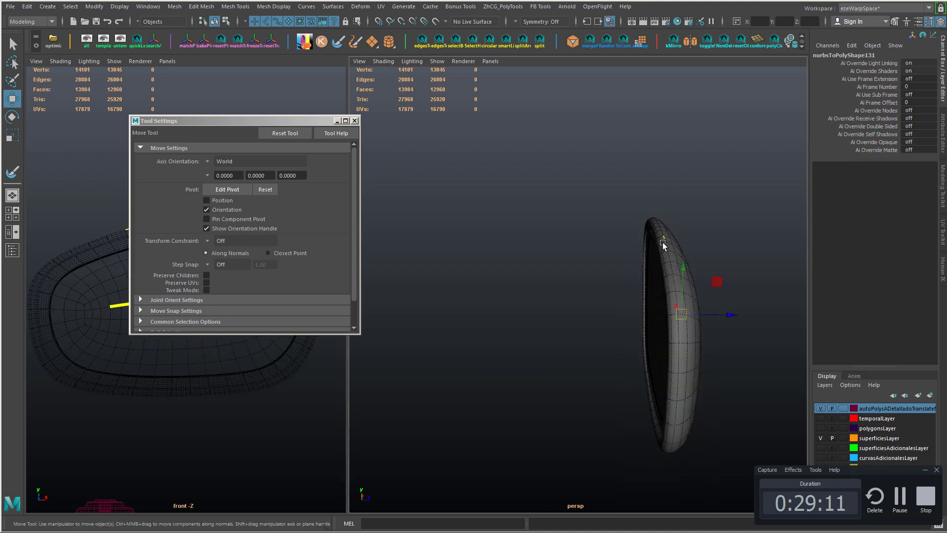
double_click(661, 241)
left_click_drag(662, 241, 674, 251, "alt")
key("1")
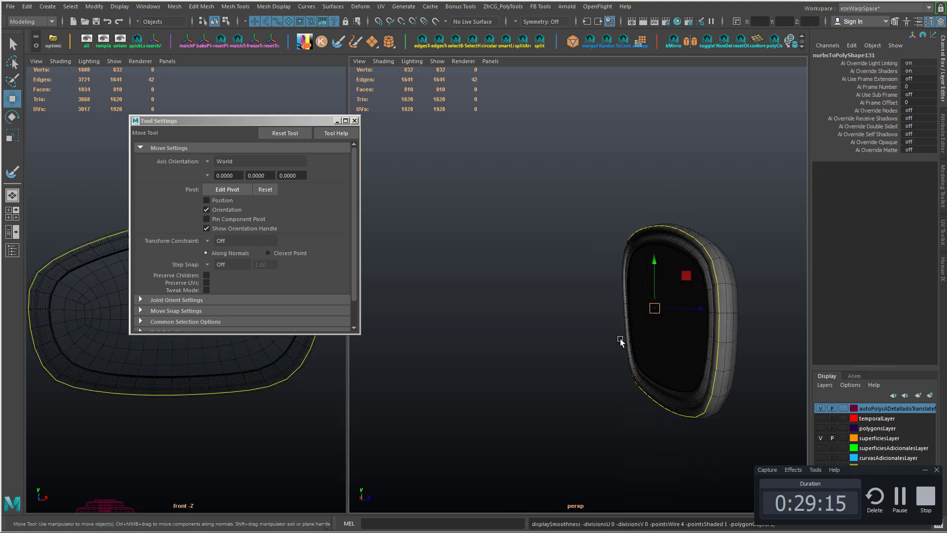
left_click_drag(621, 341, 501, 324, "alt")
right_click_drag(501, 323, 516, 350, "alt")
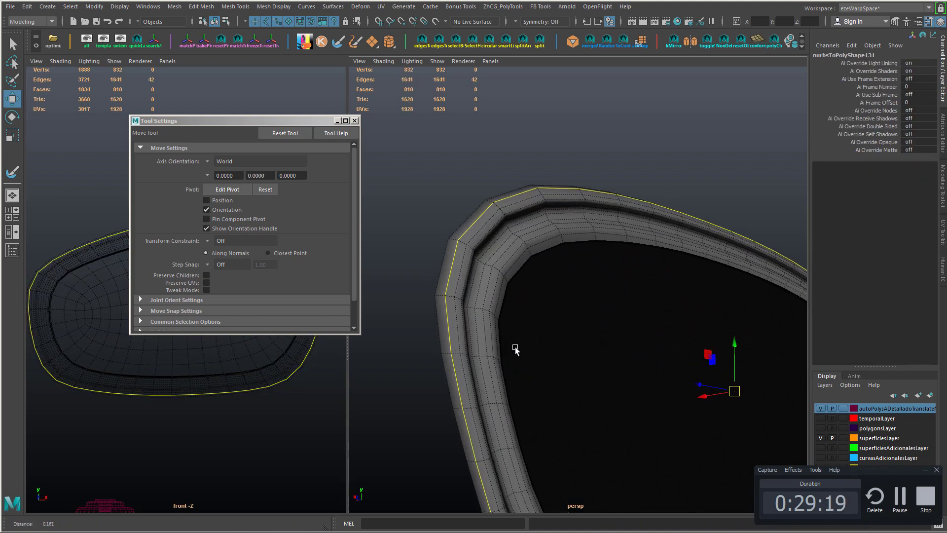
left_click_drag(515, 350, 531, 317, "alt")
- Slide the rim's outer edge loop along its neighbouring edges and nudge it along the frame's depth
right_click_drag(532, 317, 522, 395, "shift")
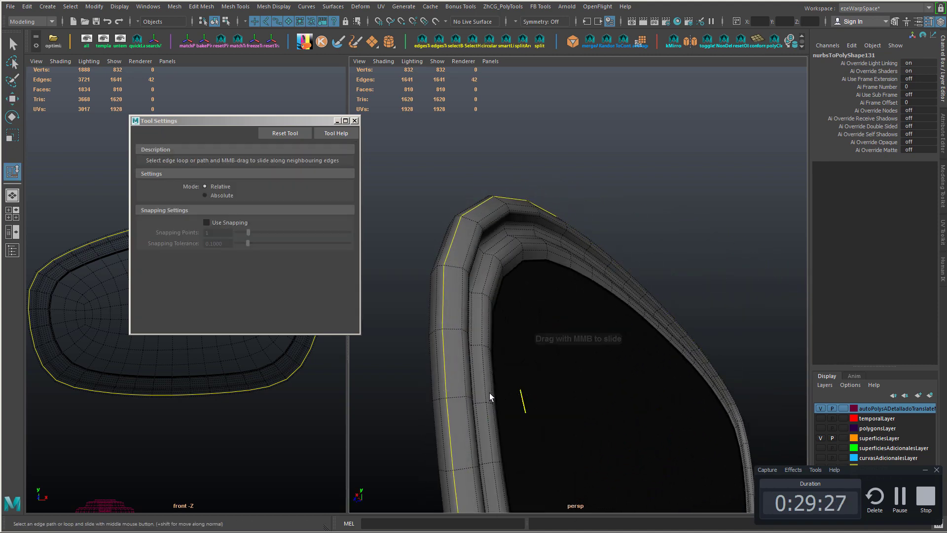
left_click_drag(489, 392, 540, 358, "alt")
key("w")
right_click_drag(544, 368, 545, 358, "shift")
middle_click_drag(542, 366, 508, 373)
left_click_drag(510, 374, 576, 384, "alt")
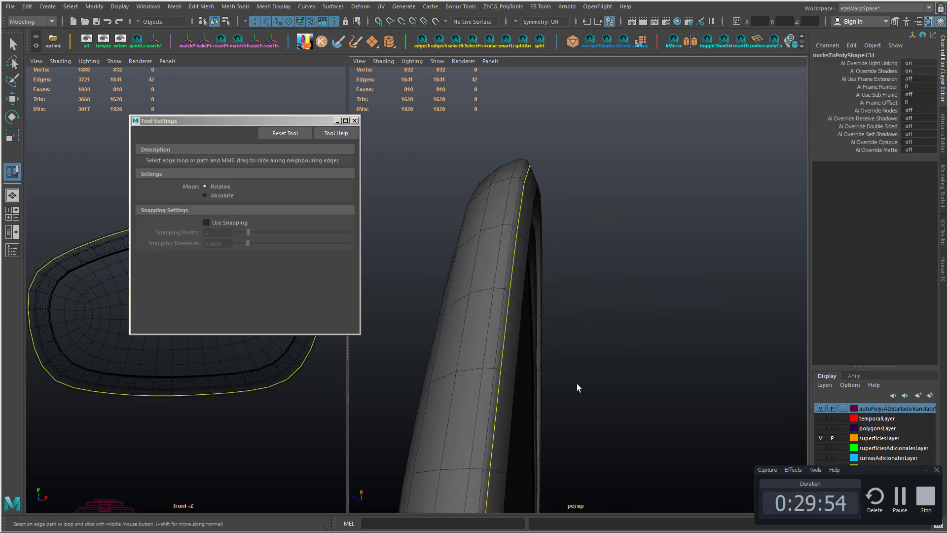
key("w")
mouse_move(576, 383)
middle_mouse_down()
mouse_move(561, 388)
mouse_move(570, 392)
middle_mouse_up()
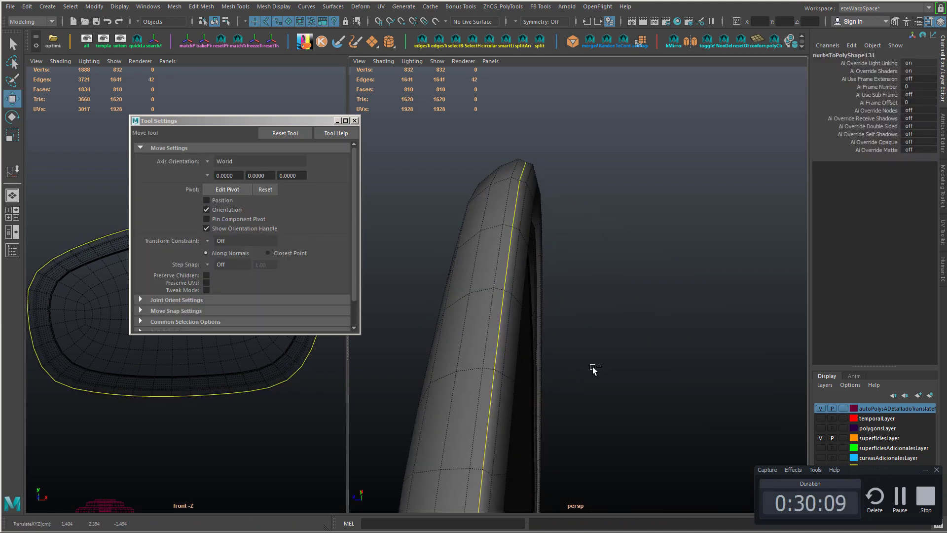
middle_click_drag(566, 354, 617, 372)
- Undo the latest small depth moves of the rim's outer edge loop
left_click(450, 207)
left_click_drag(617, 372, 666, 226, "alt")
key("ctrl+z")
key("ctrl+z")
key("F8")
key("F8")
right_click_drag(672, 230, 650, 308, "shift")
key("w")
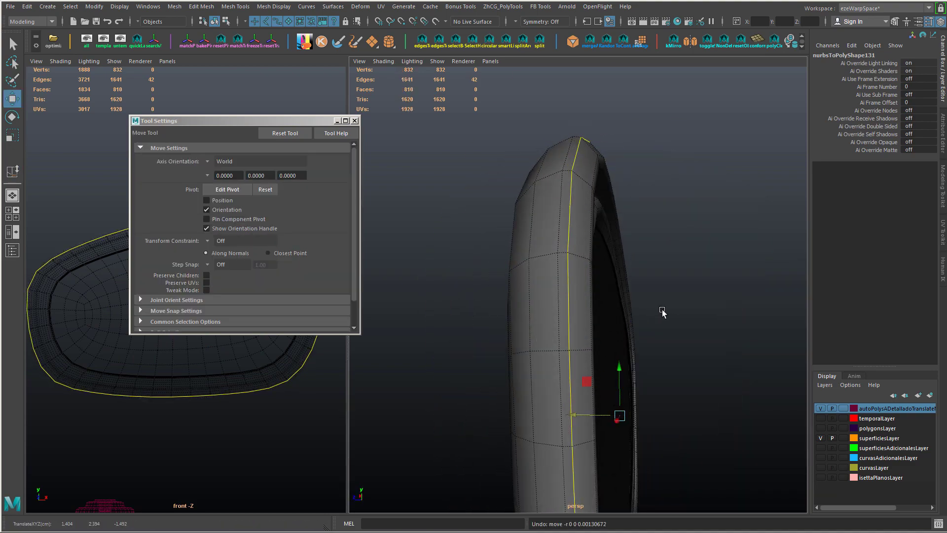
key("y")
key("ctrl+z")
key("ctrl+z")
key("ctrl+z")
key("ctrl+z")
key("ctrl+z")
key("ctrl+z")
key("ctrl+z")
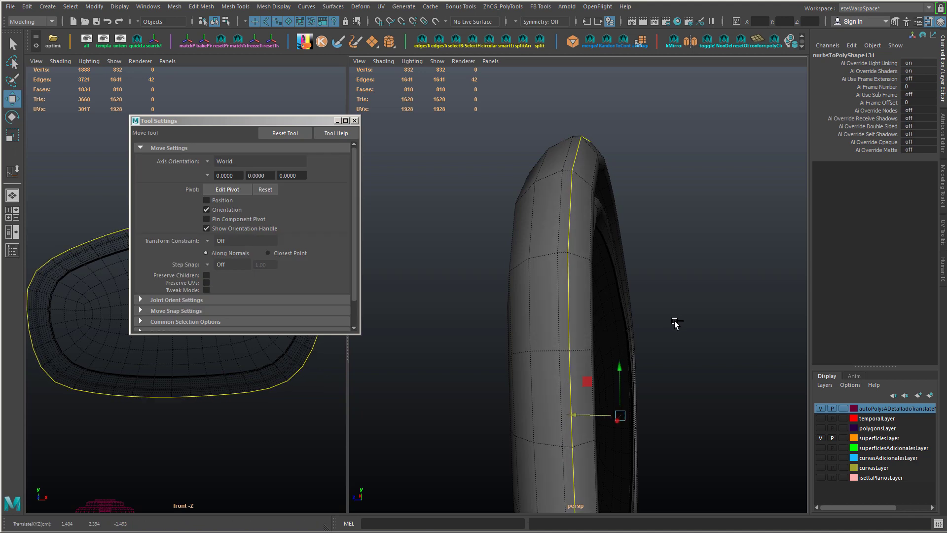
- Slide the edge loop on the inner side of the back rim along its neighbouring edges
left_click_drag(682, 324, 582, 301, "alt")
key("w")
key("y")
middle_click_drag(612, 306, 598, 318)
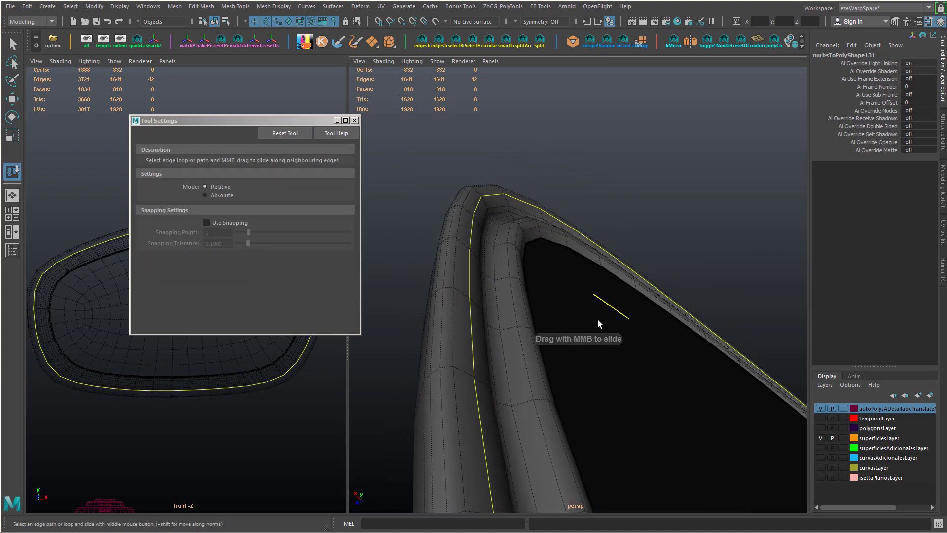
left_click_drag(599, 324, 669, 364, "alt")
key("w")
key("ctrl+z")
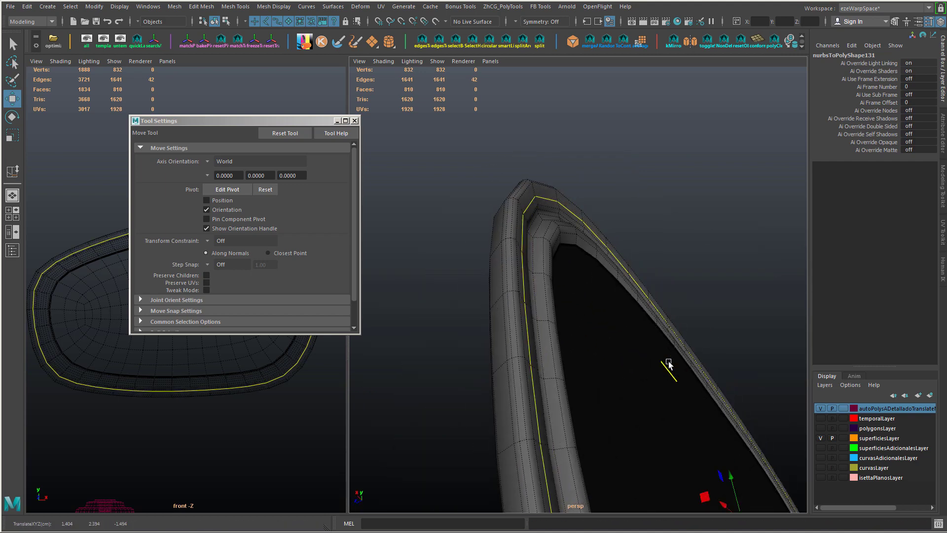
- Fine-tune the position of the back rim's inner edge loop along the frame's depth
middle_click_drag(669, 364, 655, 368)
key("w")
left_click_drag(655, 368, 677, 326, "alt")
key("ctrl+z")
key("w")
mouse_move(661, 327)
middle_mouse_down()
mouse_move(680, 321)
mouse_move(671, 308)
mouse_move(693, 316)
mouse_move(667, 322)
middle_mouse_up()
- Select the two face rings along the inner lip of the frame's opening
key("alt+s")
left_click(514, 330)
key("w")
key("alt+s")
key("w")
double_click(514, 331)
double_click(478, 307)
left_click_drag(666, 322, 646, 390, "alt")
key("shift+period")
key("shift+comma")
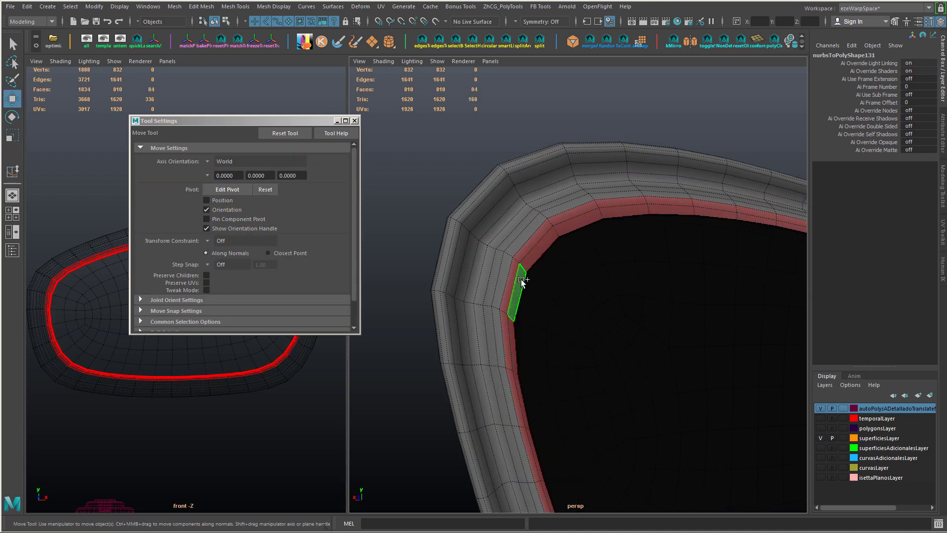
- Try to scale the inner lip's face rings locally with a move-face operation
key("g")
left_click_drag(530, 279, 537, 277, "alt")
left_click_drag(538, 277, 539, 279)
key("ctrl+z")
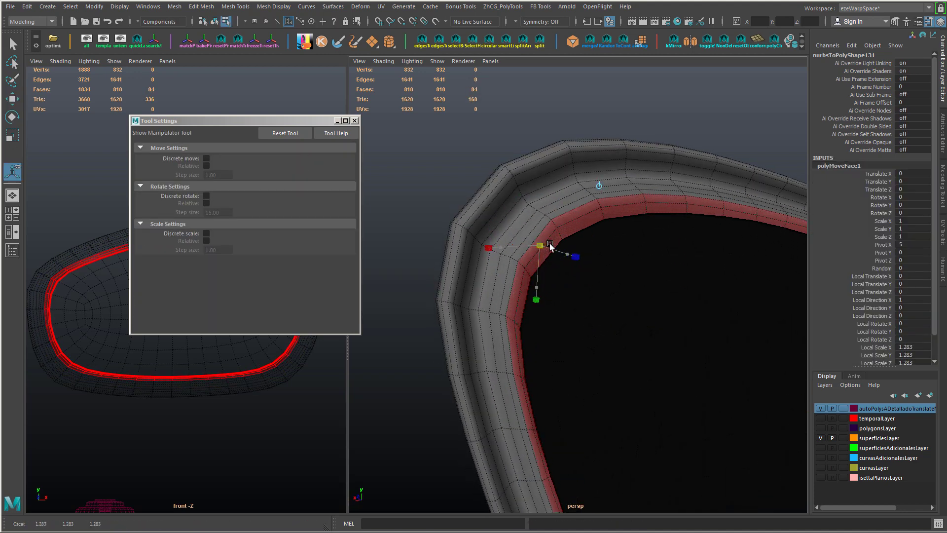
left_click_drag(550, 245, 552, 246)
key("ctrl+z")
scroll(611, 320, "down", 5)
scroll(625, 339, "up", 3)
middle_click_drag(628, 342, 456, 285, "alt")
mouse_move(456, 286)
left_mouse_down("alt")
mouse_move(539, 308)
mouse_move(453, 283)
left_mouse_up("alt")
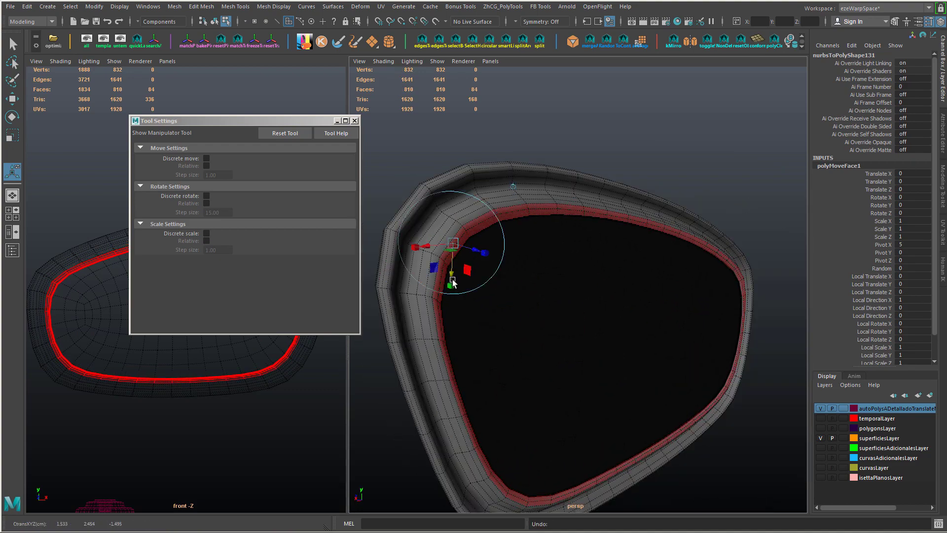
key("ctrl+z")
- Expand the selection to four face rings along the inner lip, delete them, and select a face ring inside the remaining rim
left_click_drag(465, 245, 501, 312, "alt")
key("ctrl+z")
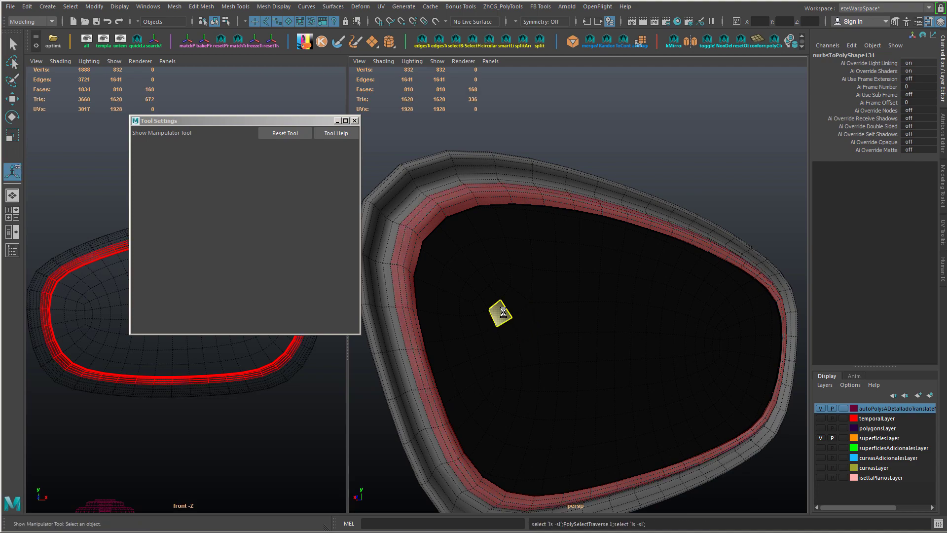
right_click_drag(501, 311, 525, 313, "alt")
left_click_drag(524, 313, 425, 249, "alt")
key("q")
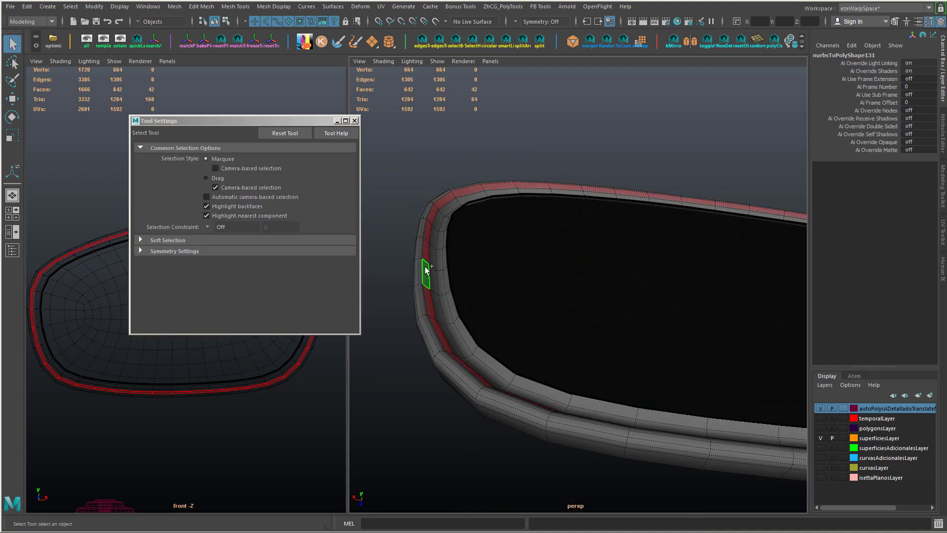
- Try to scale the selected face ring inside the remaining rim
key("r")
left_click_drag(646, 301, 686, 346, "alt")
key("ctrl+z")
left_click_drag(590, 332, 398, 194, "alt")
- Select the edge loop inside the remaining rim and slide it inward along its neighbouring edges
double_click(589, 301)
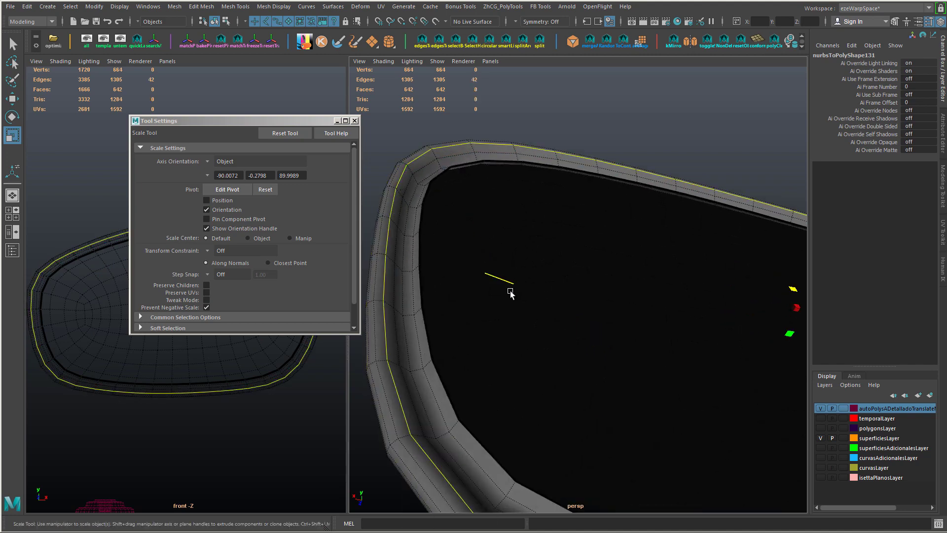
left_click_drag(540, 380, 415, 246, "alt")
key("ctrl+z")
key("w")
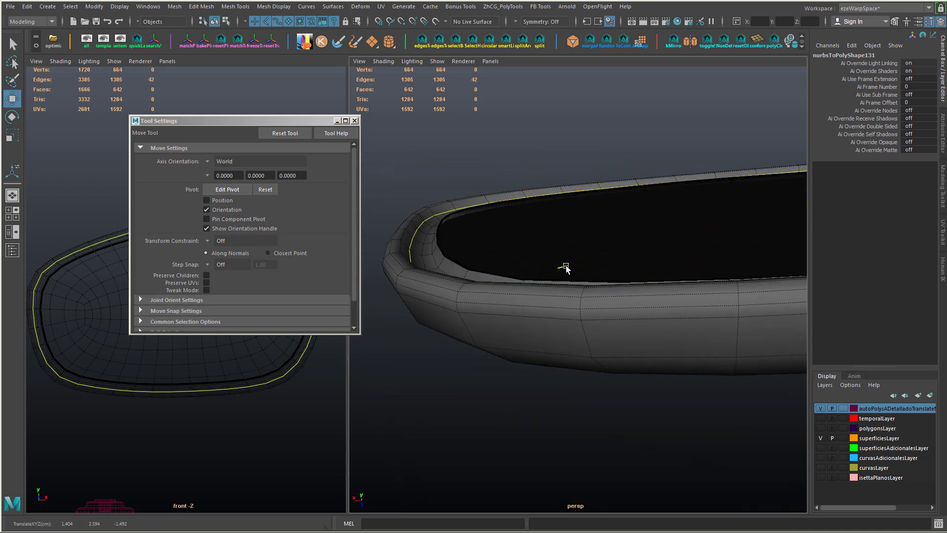
right_click_drag(540, 274, 531, 349, "shift")
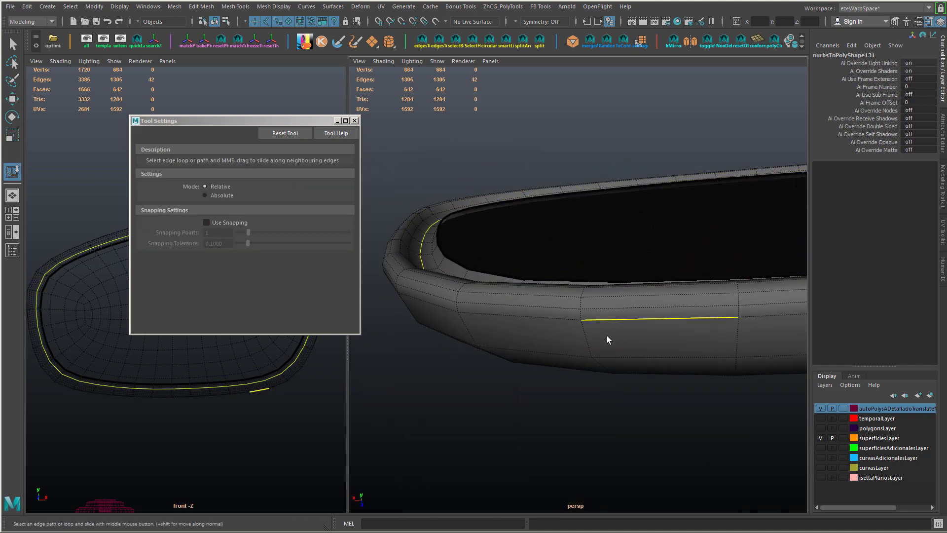
- Reselect an edge loop inside the remaining rim and slide it along its neighbouring edges to reshape the inner lip
key("w")
double_click(553, 297)
right_click_drag(554, 308, 570, 353, "shift")
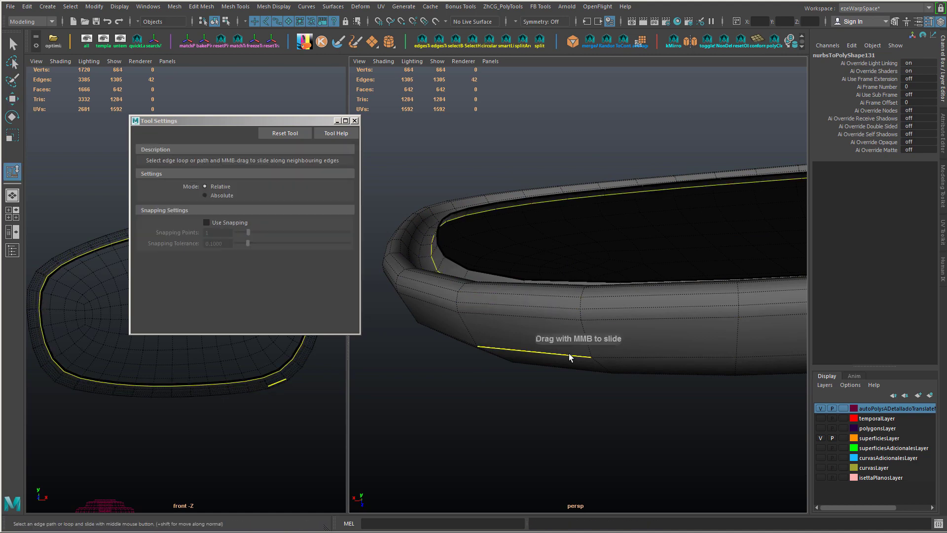
middle_click_drag(569, 353, 570, 353)
key("w")
left_click_drag(570, 353, 546, 280, "alt")
key("y")
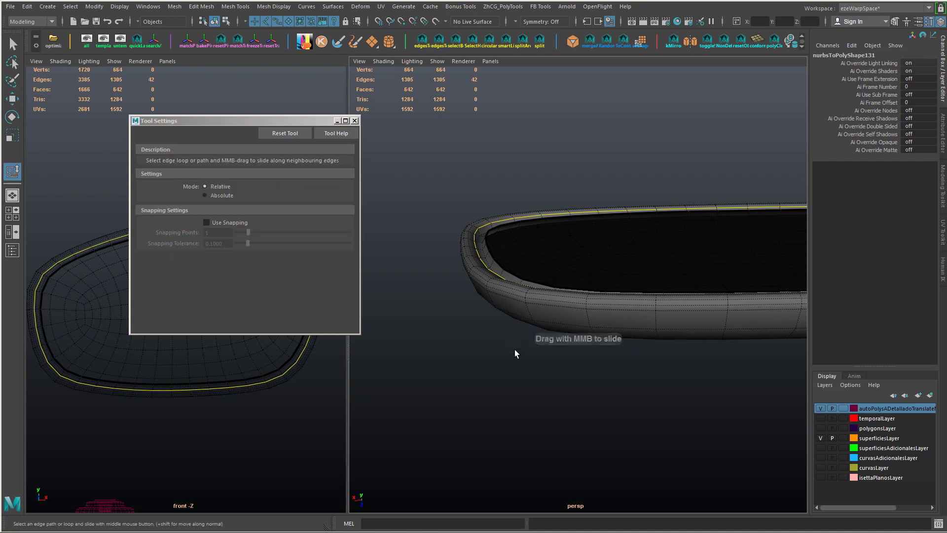
- Select the innermost face ring of the rim and delete it
left_click_drag(513, 350, 499, 246, "alt")
right_click_drag(502, 238, 502, 318)
left_click(503, 326)
double_click(503, 327, "shift")
left_click_drag(505, 327, 473, 302, "alt")
key("Delete")
- Select the open border edge inside the rim and fill the hole with a single face
right_click_drag(469, 311, 480, 264)
left_click(492, 249)
left_click_drag(501, 314, 526, 327, "alt")
right_click_drag(527, 327, 515, 450, "shift")
middle_click_drag(545, 416, 507, 403, "alt")
- Extrude the new cap face, adjusting both its local Z depth and its offset to form a small step inside the rim
right_click_drag(507, 241, 499, 286)
left_click(499, 286)
left_click_drag(499, 285, 542, 325, "alt")
key("ctrl+e")
middle_click_drag(544, 321, 552, 319, "alt")
right_click(553, 319)
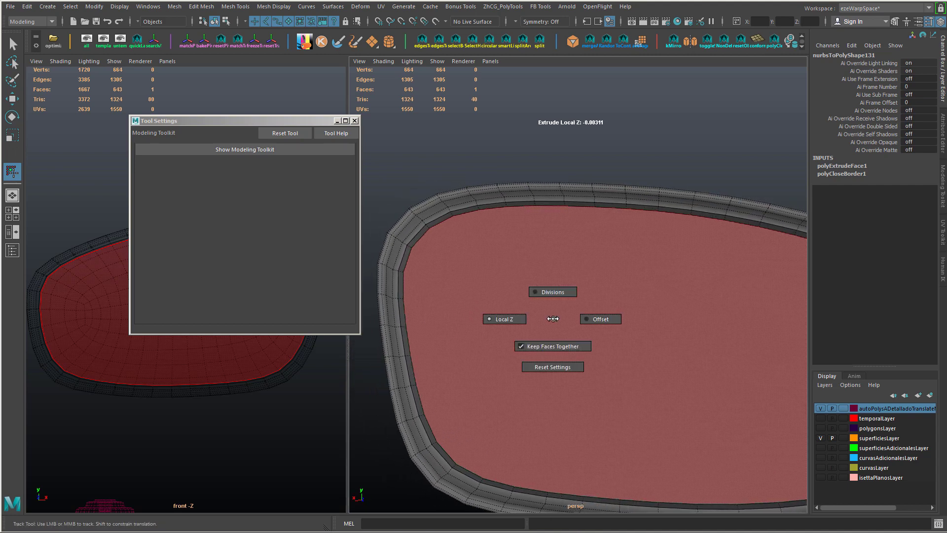
left_click(573, 318)
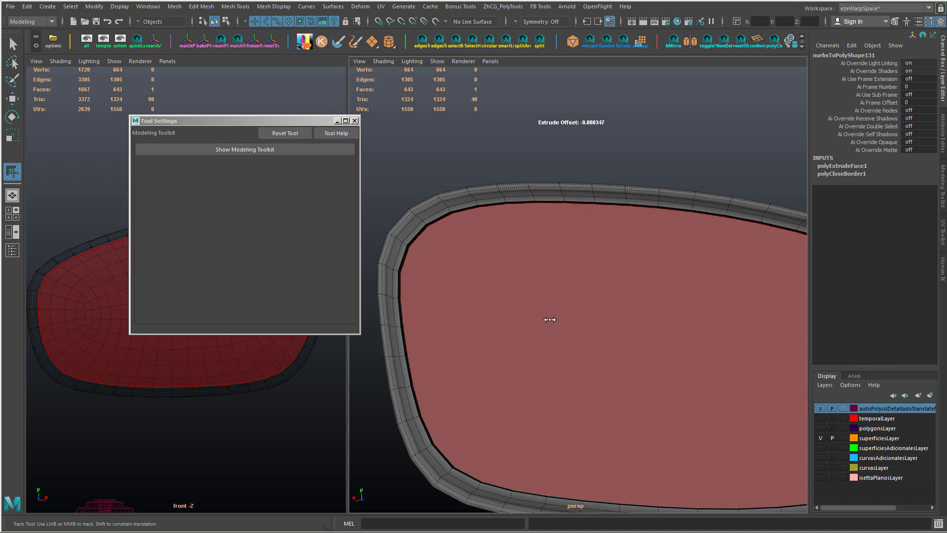
left_click_drag(545, 318, 464, 323, "alt")
right_click(559, 324)
key("w")
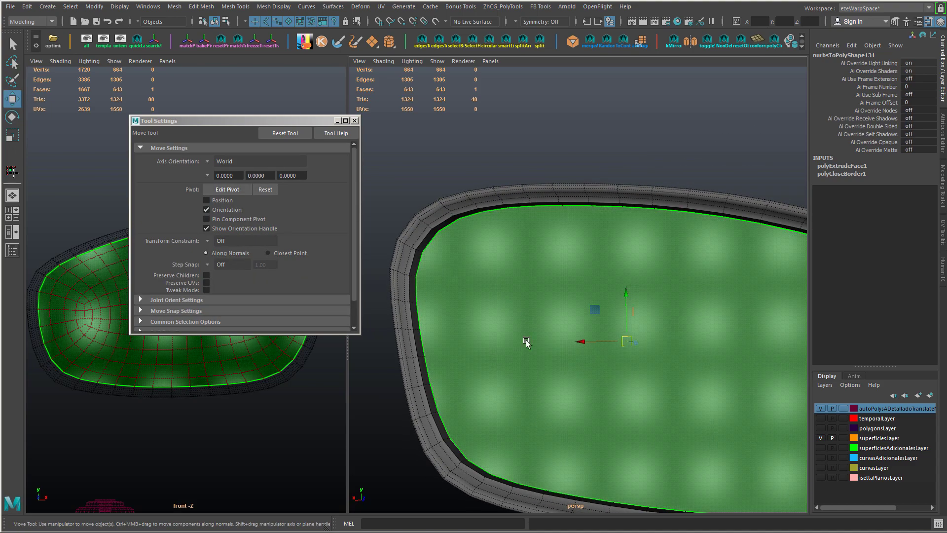
- Bevel the edge loop around the cap face with two segments
right_click_drag(425, 238, 422, 216)
left_click(423, 249)
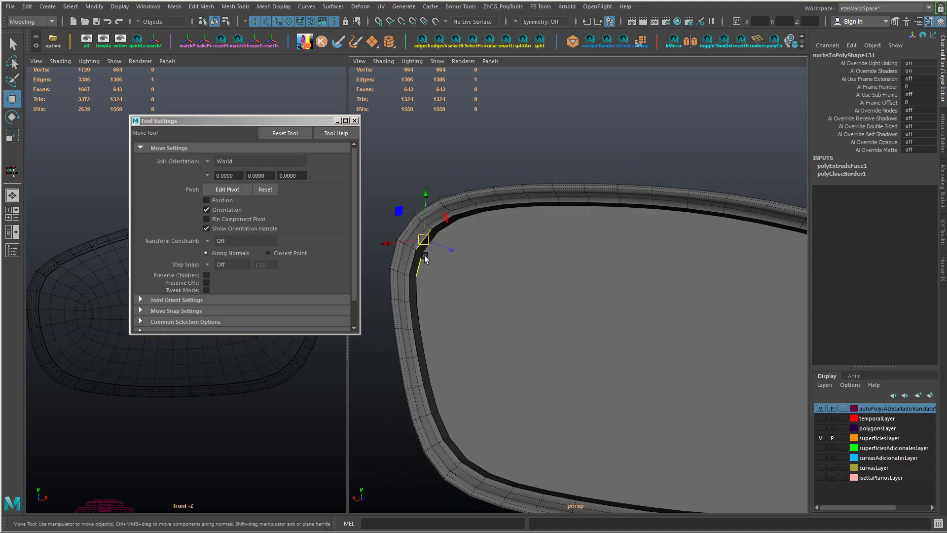
mouse_move(465, 238)
right_mouse_down()
mouse_move(465, 272)
mouse_move(471, 223)
right_mouse_up()
key("ctrl+b")
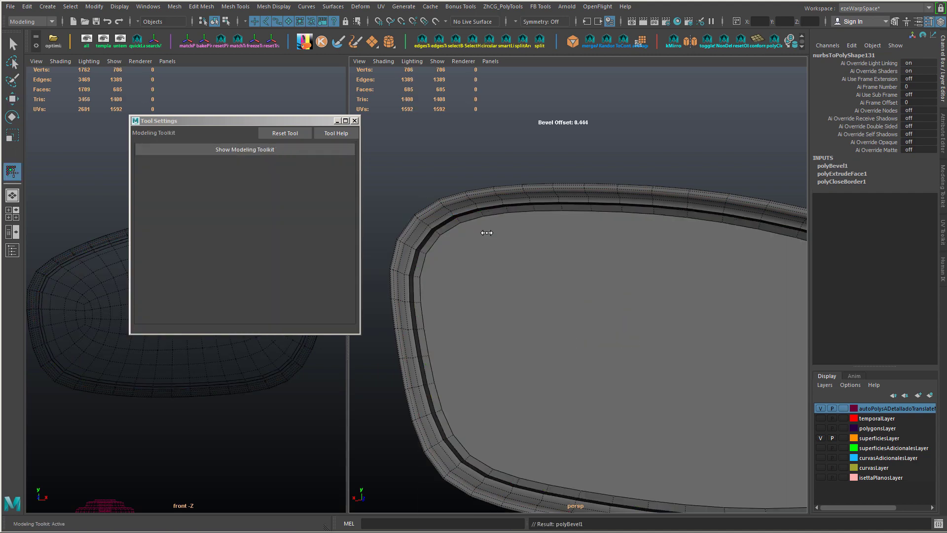
left_click_drag(469, 251, 458, 250)
left_click_drag(457, 250, 465, 276, "alt")
left_click_drag(465, 276, 445, 304)
scroll(456, 312, "up", 5)
middle_click_drag(461, 315, 506, 320, "alt")
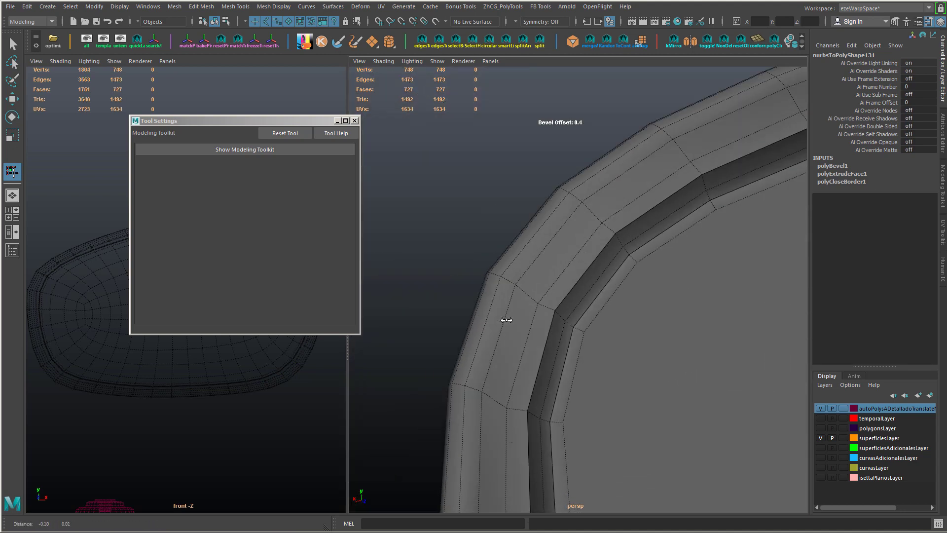
left_click_drag(507, 320, 582, 352)
- Bevel the neighbouring edge loop at the rim's inner lip with an offset of 0.332 and two segments
key("w")
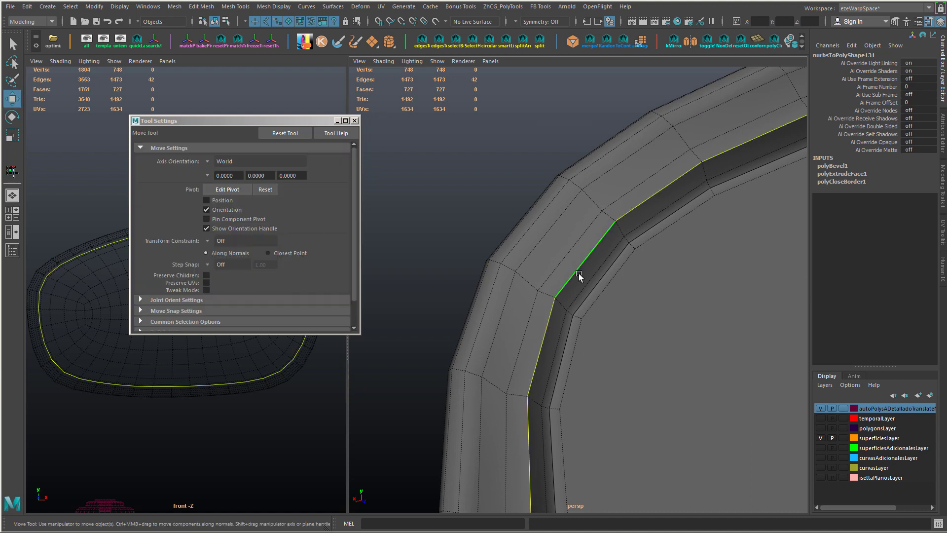
key("ctrl+b")
left_click_drag(578, 273, 640, 322)
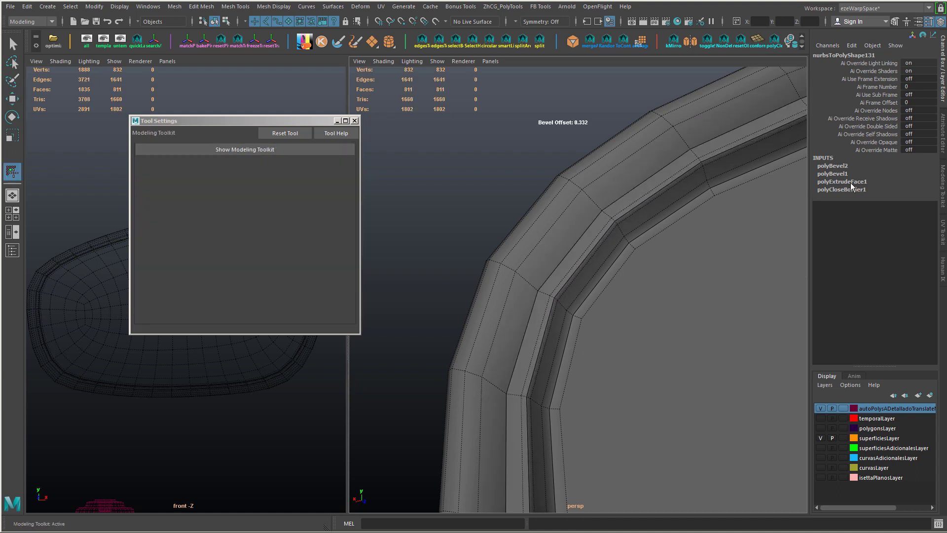
- Set the fraction of the first bevel, around the cap face, to 0.216
left_click(839, 174)
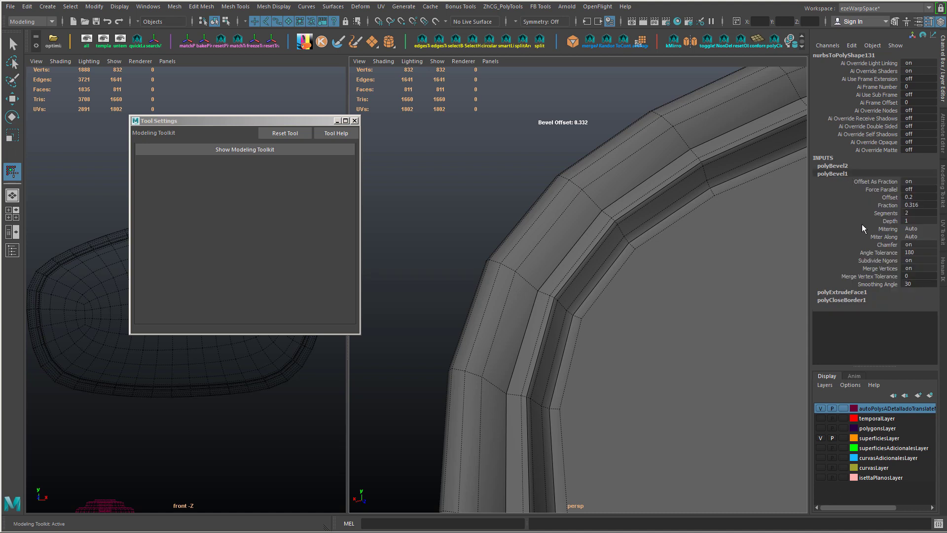
left_click(889, 205)
middle_click_drag(759, 280, 733, 280)
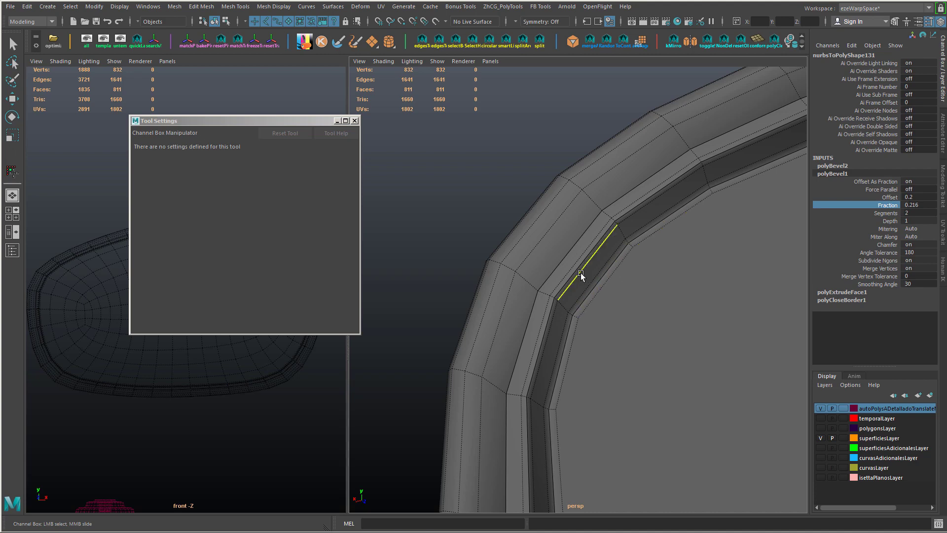
left_click(564, 261)
key("ctrl+b")
key("w")
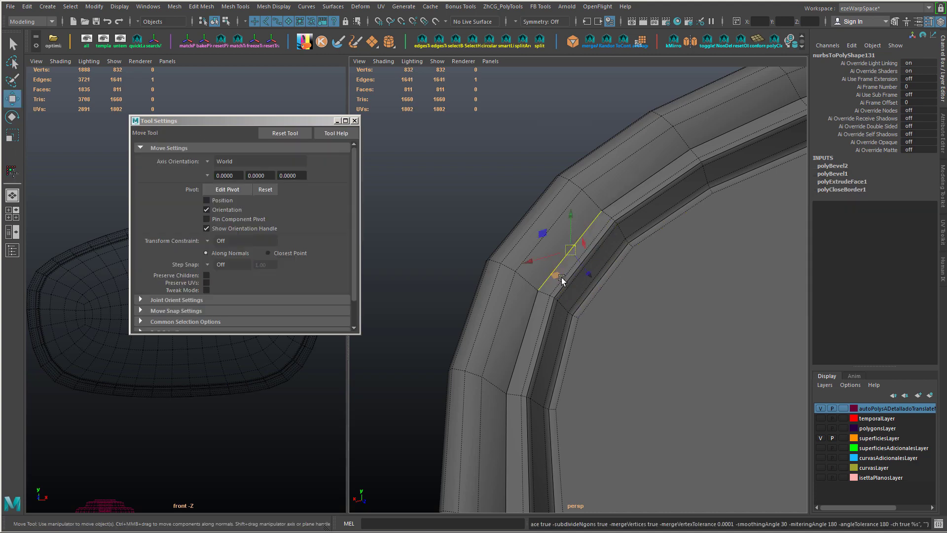
double_click(533, 319)
scroll(636, 341, "down", 3)
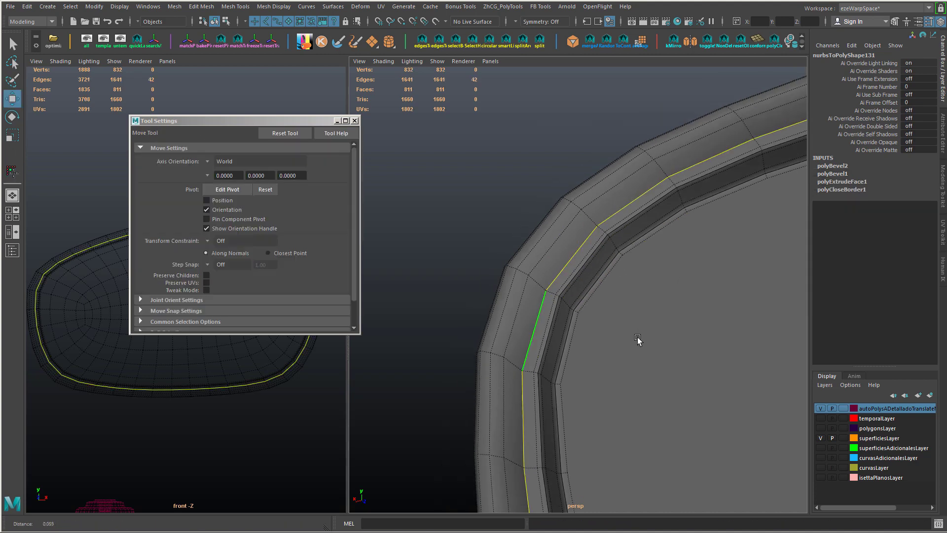
left_click_drag(623, 337, 537, 357, "alt")
scroll(617, 359, "down", 3)
left_click_drag(617, 359, 603, 351, "alt")
- Extract the large cap face from the rim as a separate mirror glass object
right_click_drag(594, 239, 573, 414)
left_click(592, 274)
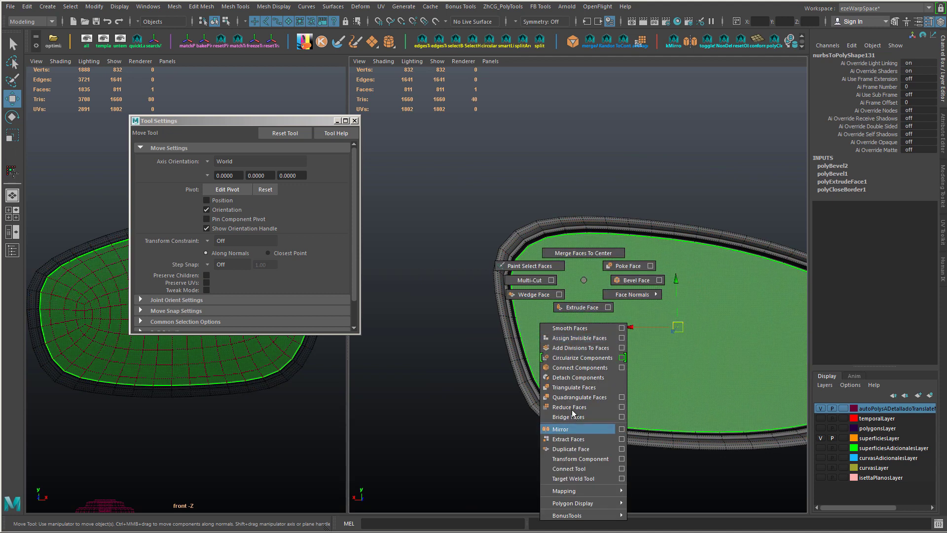
right_click_drag(583, 281, 575, 335, "shift")
right_click_drag(540, 283, 547, 304, "alt")
left_click_drag(547, 305, 604, 315, "alt")
right_click_drag(599, 312, 647, 308)
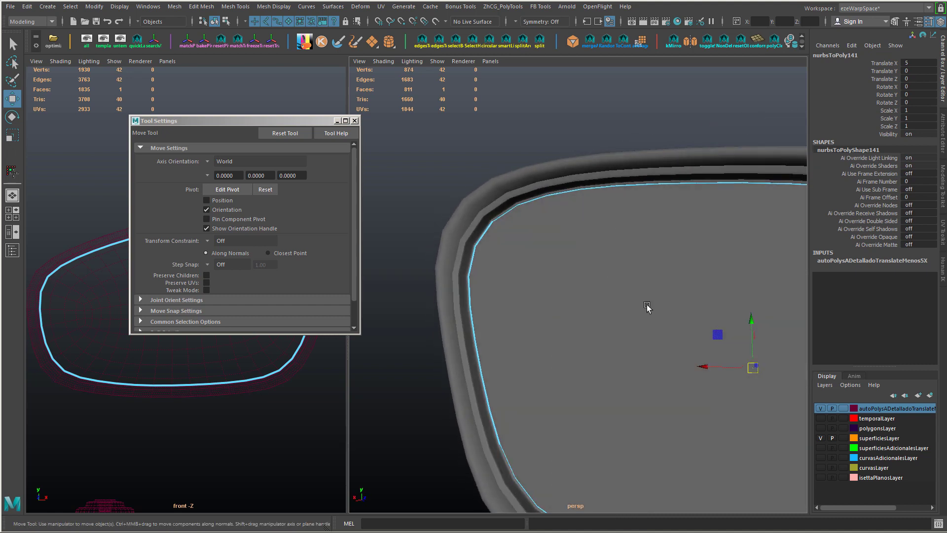
- Scale the mirror glass uniformly to 0.995 and move it out of the rim to -0.041 in Z
left_click_drag(648, 309, 568, 334, "alt")
key("r")
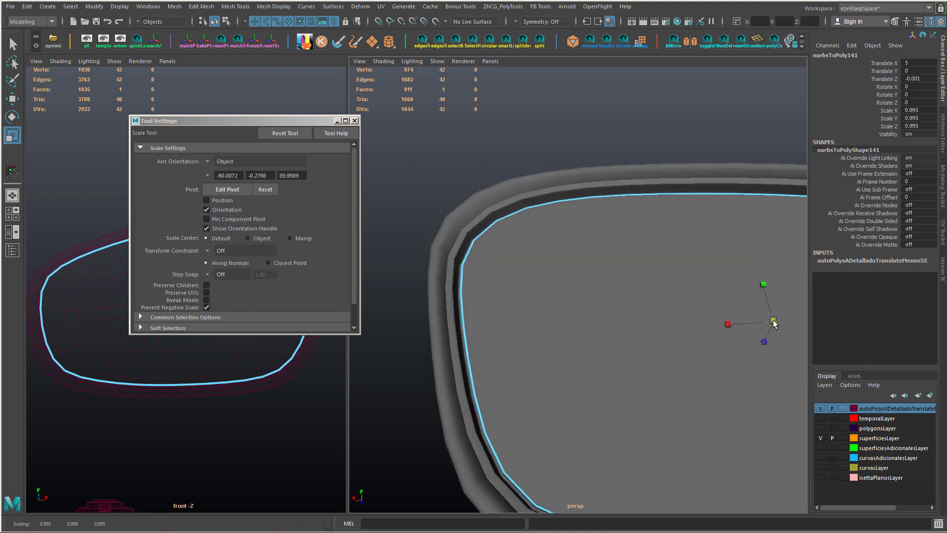
left_click_drag(773, 322, 665, 273, "alt")
key("w")
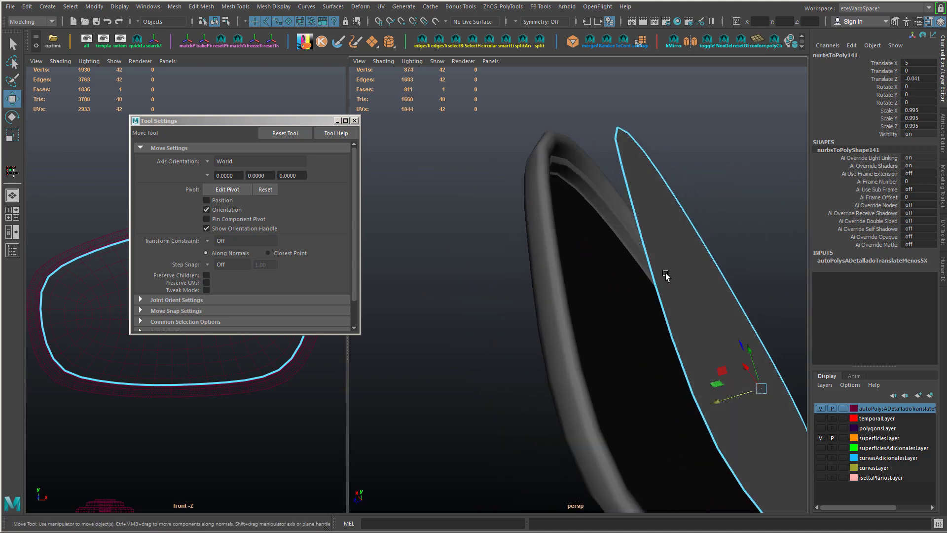
- Extrude the mirror glass's border edge loop twice toward the frame to give the glass thickness
right_click_drag(664, 273, 647, 235)
double_click(647, 236)
left_click_drag(644, 312, 713, 316, "alt")
key("ctrl+e")
key("w")
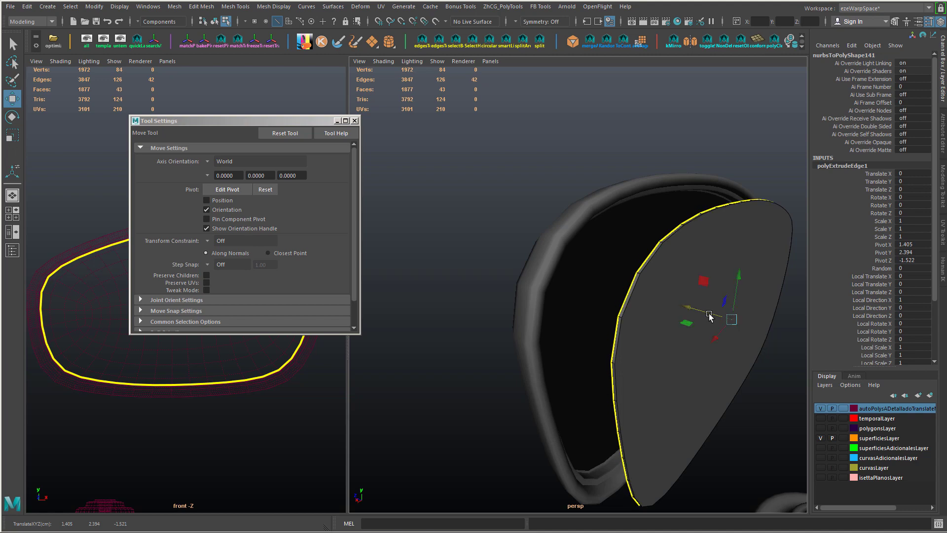
key("ctrl+e")
key("ctrl+z")
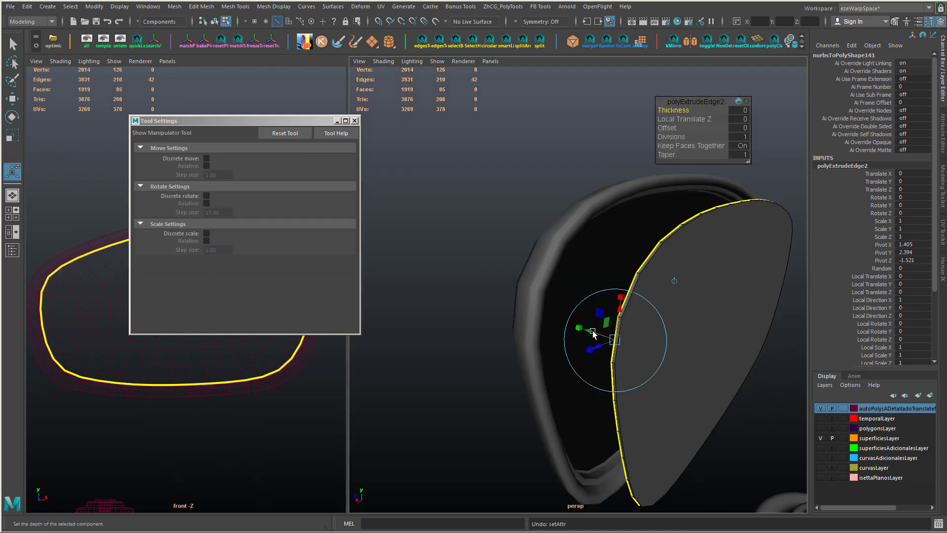
key("w")
- Select the edge loop around the glass's front face and bevel it with two segments
left_click_drag(758, 389, 594, 340, "alt")
right_click_drag(594, 340, 603, 338, "alt")
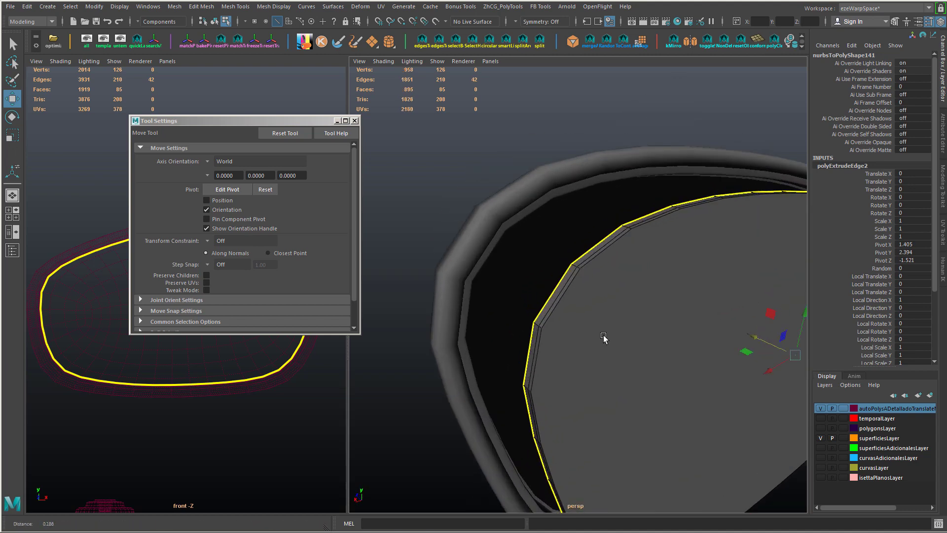
left_click(578, 295)
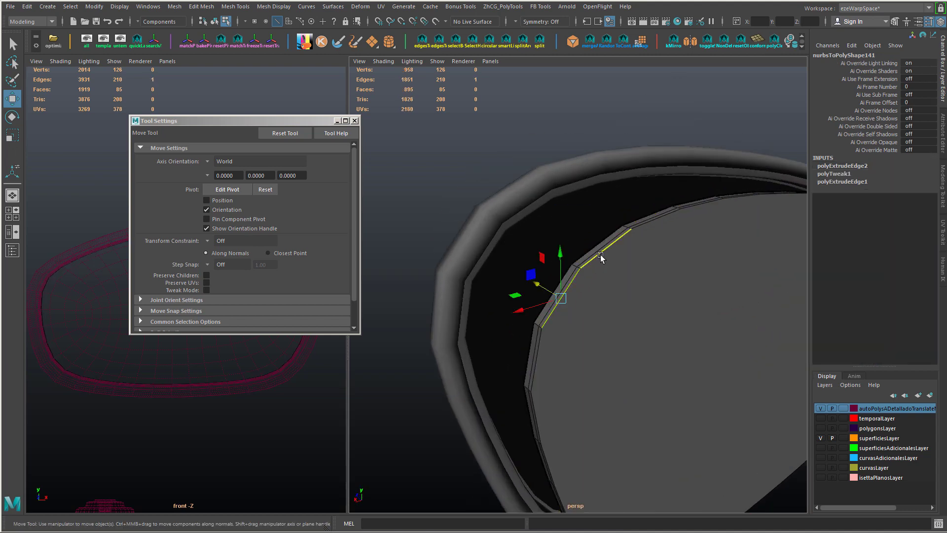
key("F11")
left_click(624, 275)
left_click(628, 248)
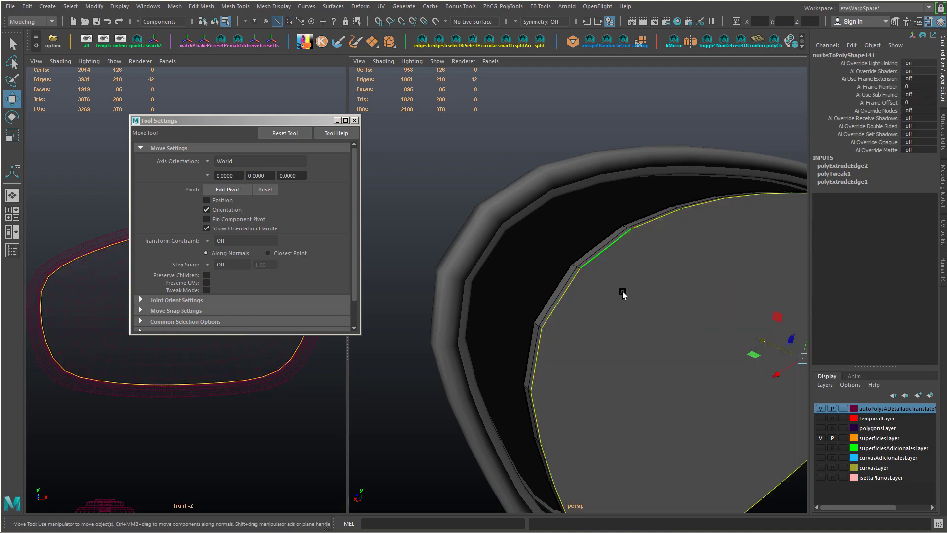
key("ctrl+b")
scroll(599, 301, "up", 3)
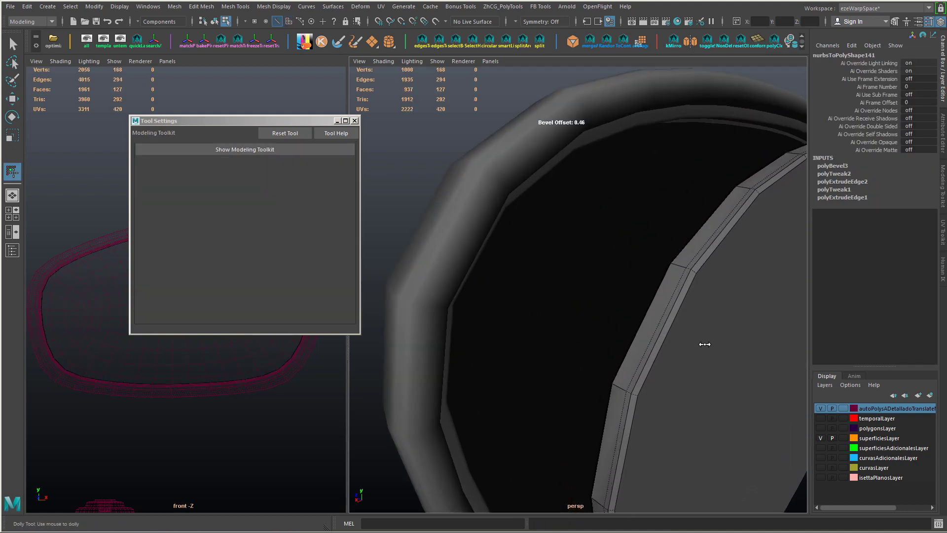
right_click_drag(726, 345, 672, 337, "alt")
key("w")
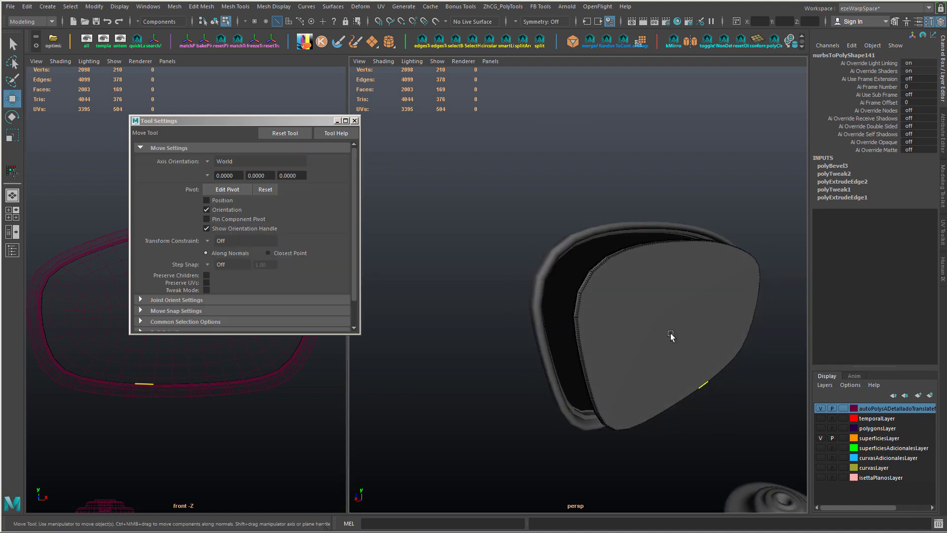
- Move the mirror glass back into the rim, to about -0.014 in Z
key("F8")
left_click_drag(672, 336, 549, 175, "alt")
left_click_drag(689, 250, 687, 287)
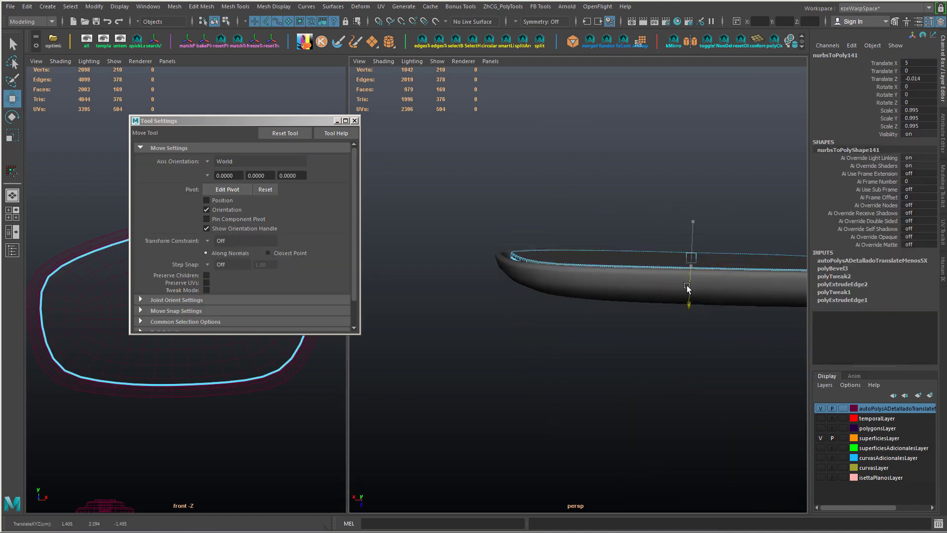
left_click_drag(605, 290, 615, 361, "alt")
scroll(565, 302, "up", 4)
left_click_drag(564, 302, 568, 295, "alt")
left_click_drag(622, 311, 554, 196, "alt")
- Select the mirror parts together and show them with smooth mesh preview
right_click_drag(571, 147, 620, 127)
scroll(669, 142, "down", 5)
left_click_drag(549, 200, 611, 286)
key("3")
left_click(622, 215)
left_click_drag(622, 216, 609, 387, "alt")
- Select the round stepped piece below the mirror and move it to 0.259 in Z
scroll(484, 256, "down", 5)
left_click_drag(575, 394, 643, 417)
left_click_drag(644, 417, 545, 398, "alt")
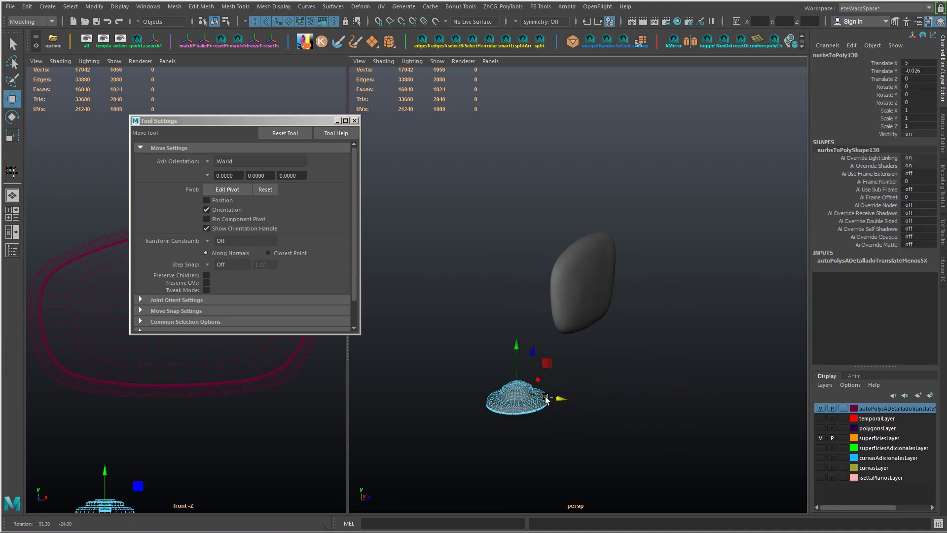
left_click_drag(682, 415, 686, 416)
left_click_drag(592, 392, 554, 394, "alt")
scroll(600, 357, "up", 6)
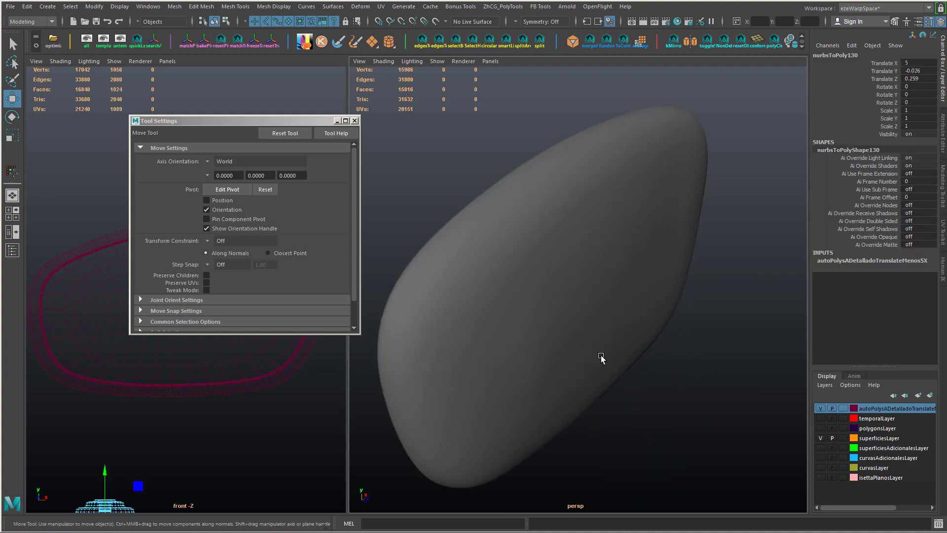
- Turn off smooth preview on the mirror frame and select a vertex in the upper part of its paneled surface for sliding
left_click(600, 357)
left_click_drag(600, 357, 691, 227, "alt")
key("1")
key("F9")
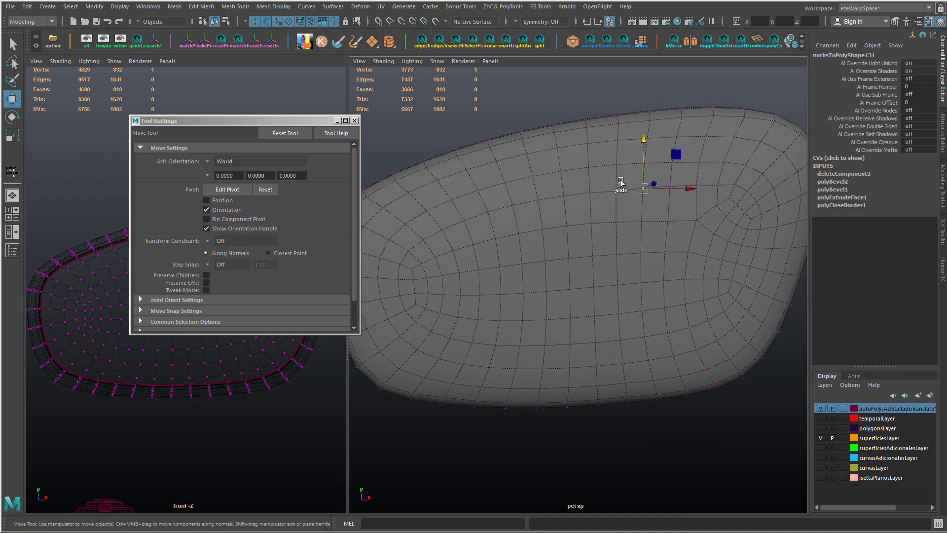
left_click_drag(617, 166, 703, 227, "alt")
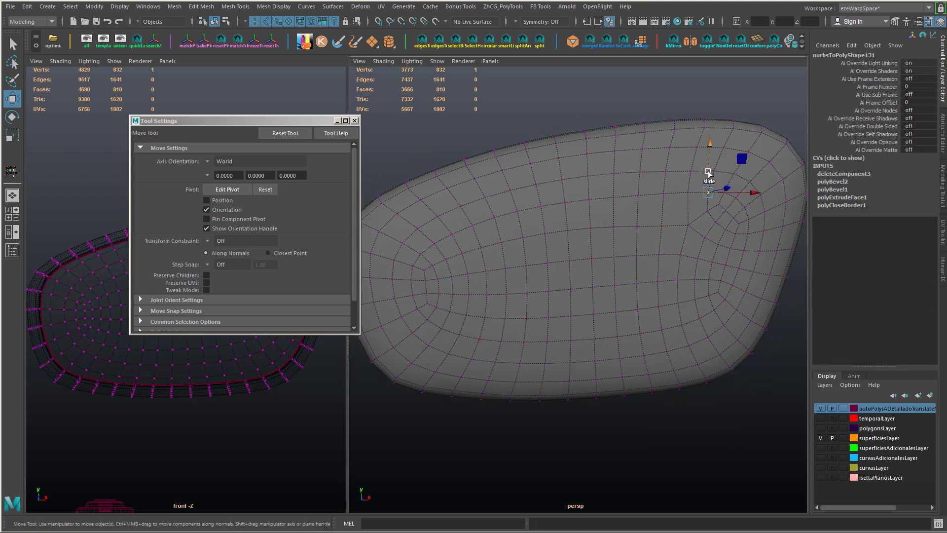